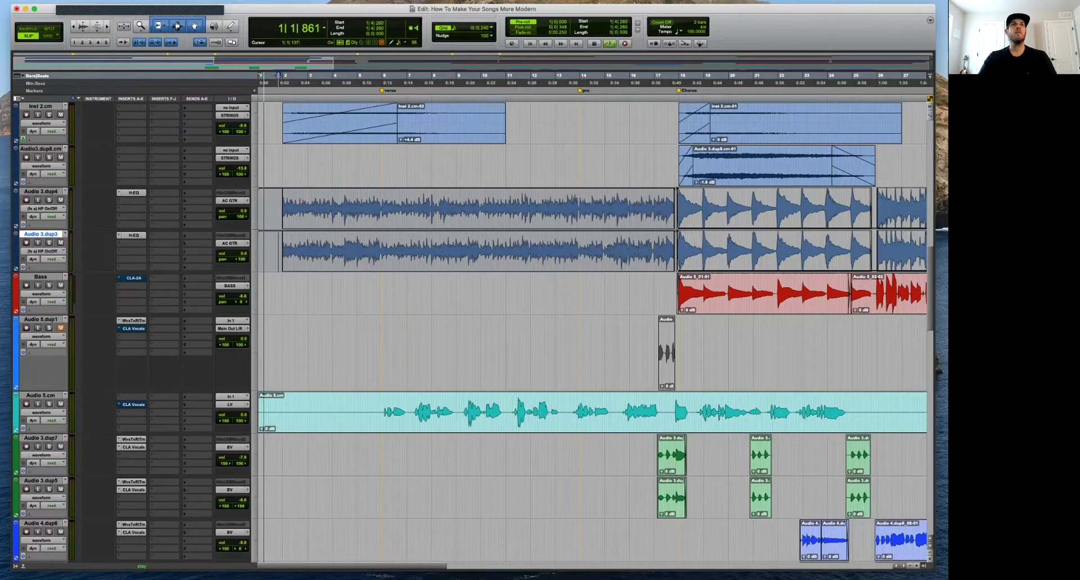
# Open the H-EQ on guitar track Audio 3.dup3 and watch its filter curve during the intro and the change into the chorus.
pyautogui.click(133, 235)
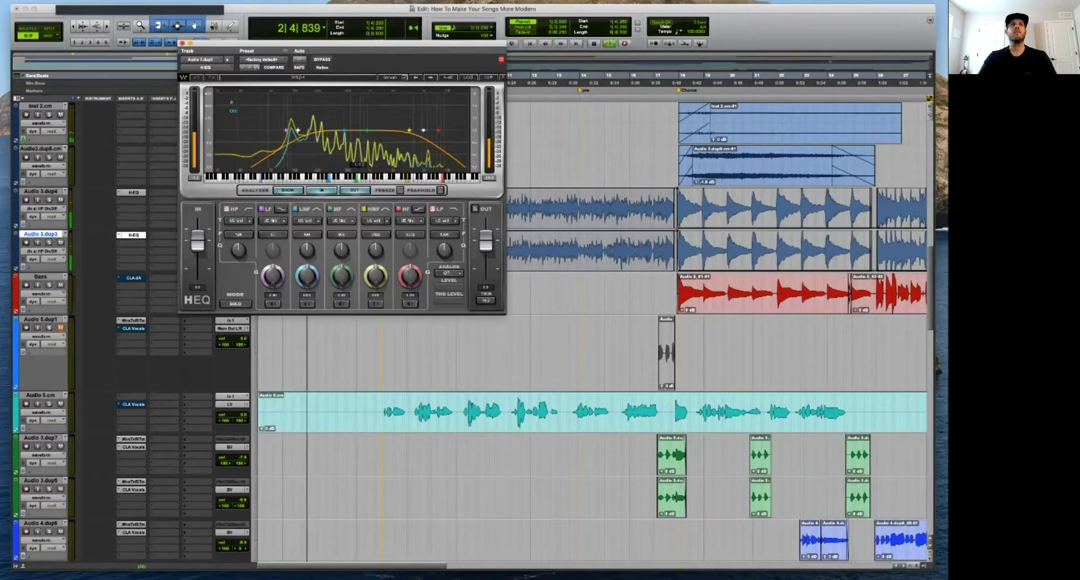
pyautogui.press('super+w')
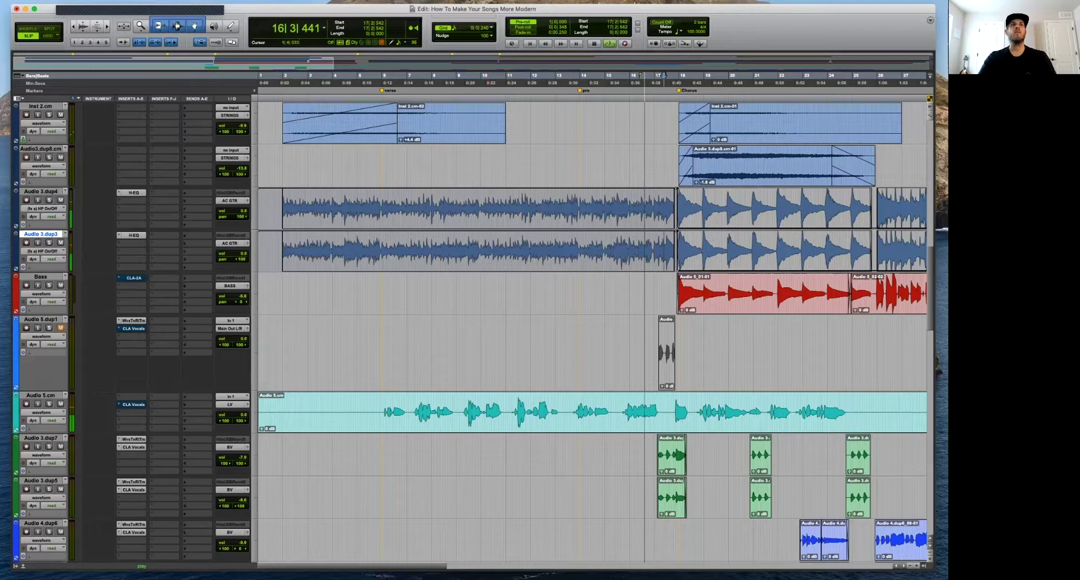
pyautogui.click(133, 235)
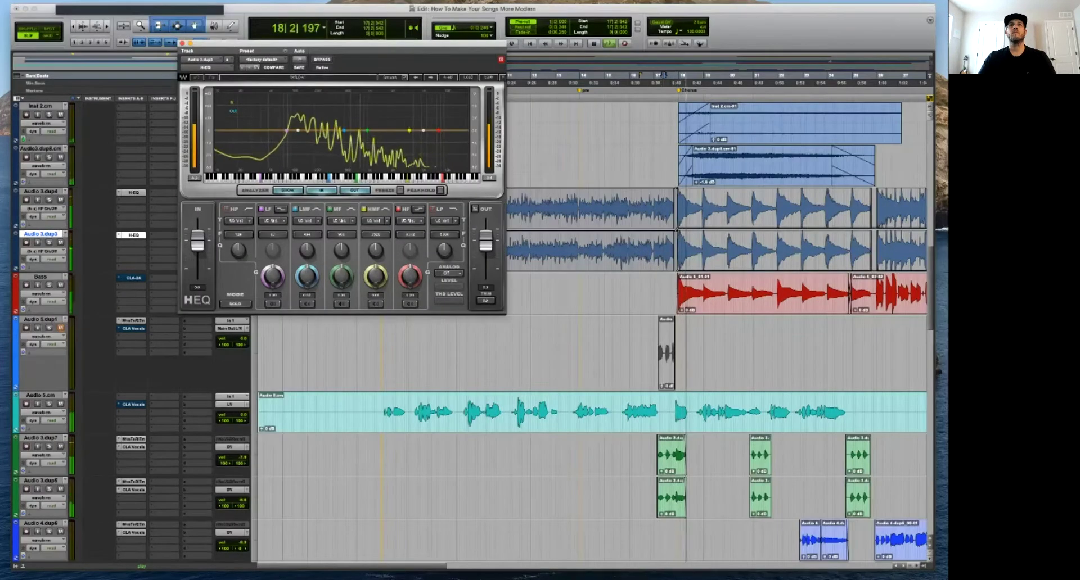
pyautogui.click(40, 277)
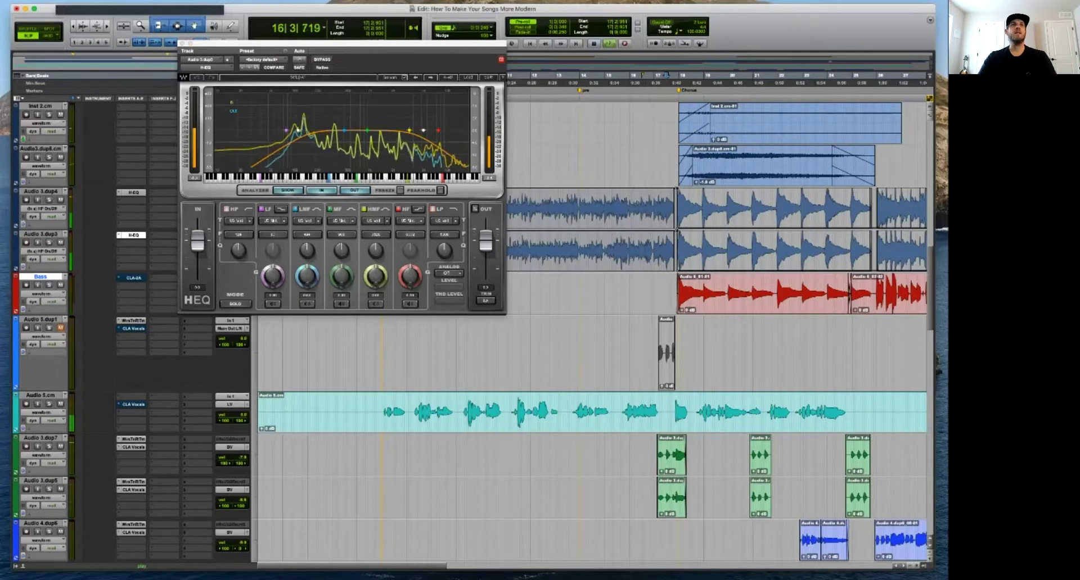
# Solo both acoustic guitar tracks, play the transition into the bar 18 chorus while watching the H-EQ, and close the plug-in.
pyautogui.press('super+bracketright')
pyautogui.press('super+bracketright')
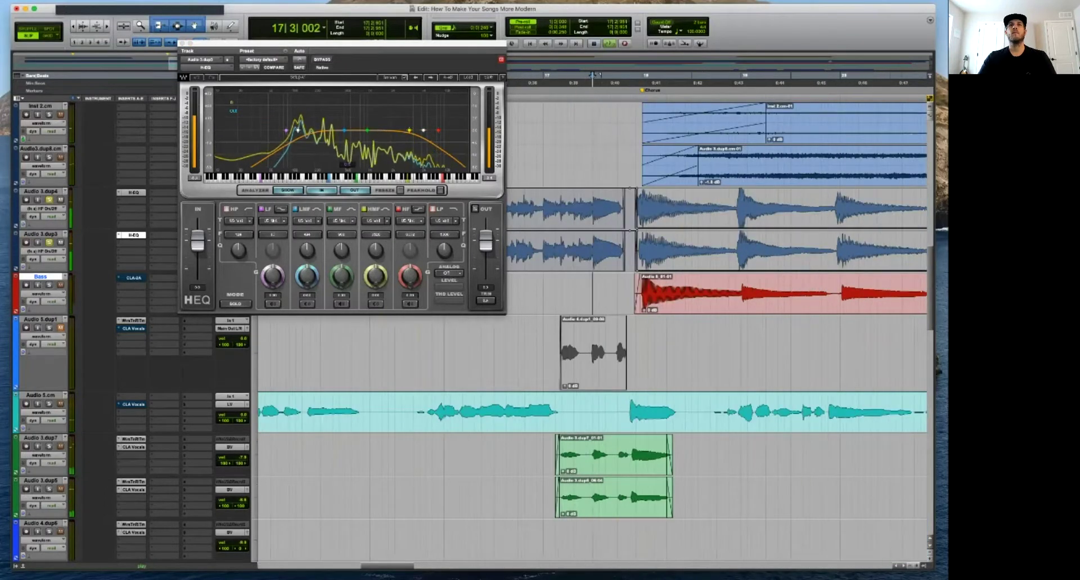
pyautogui.press('space')
pyautogui.press('space')
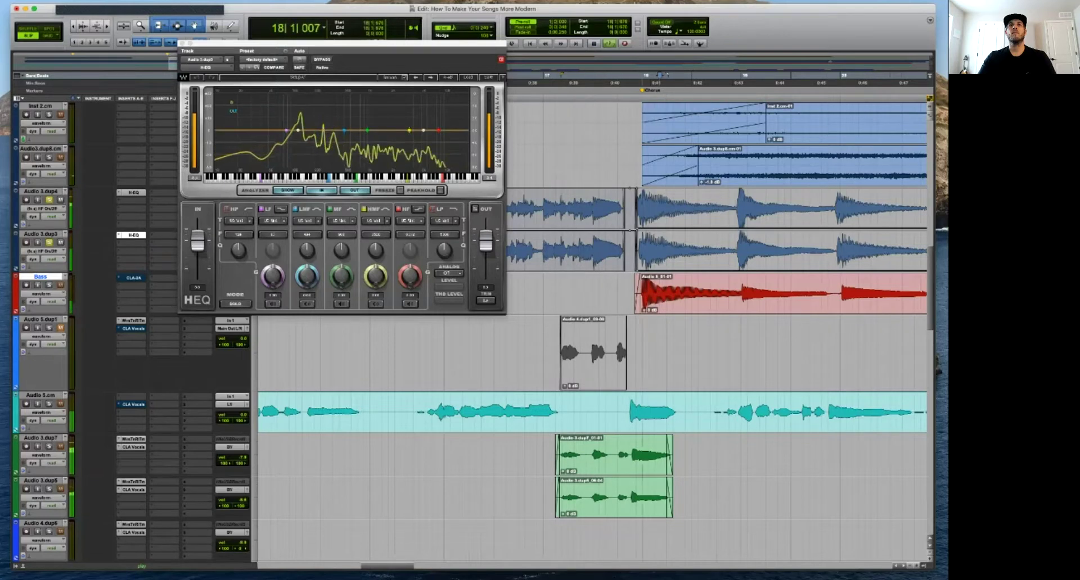
pyautogui.press('space')
pyautogui.press('super+w')
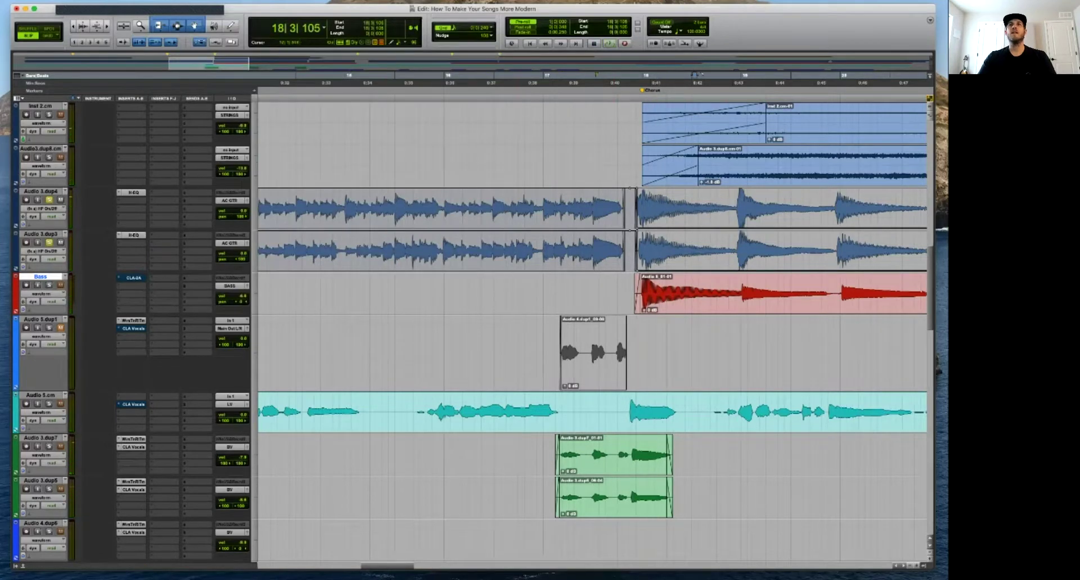
# Switch the track view of both guitar tracks, Audio 3.dup4 and Audio 3.dup3, from H-EQ automation to waveform.
pyautogui.press('super+bracketright')
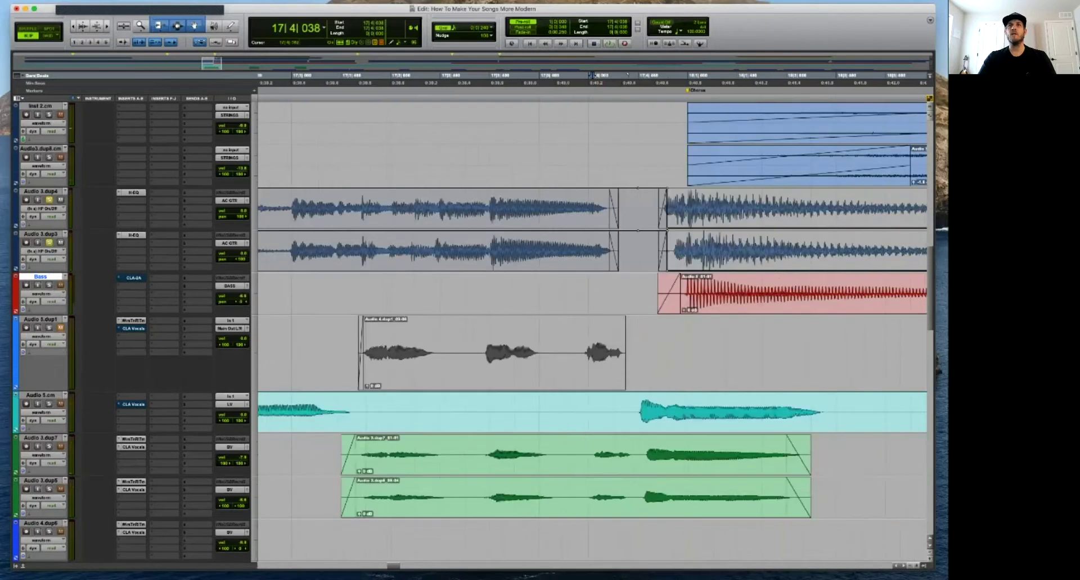
pyautogui.press('super+alt+bracketright')
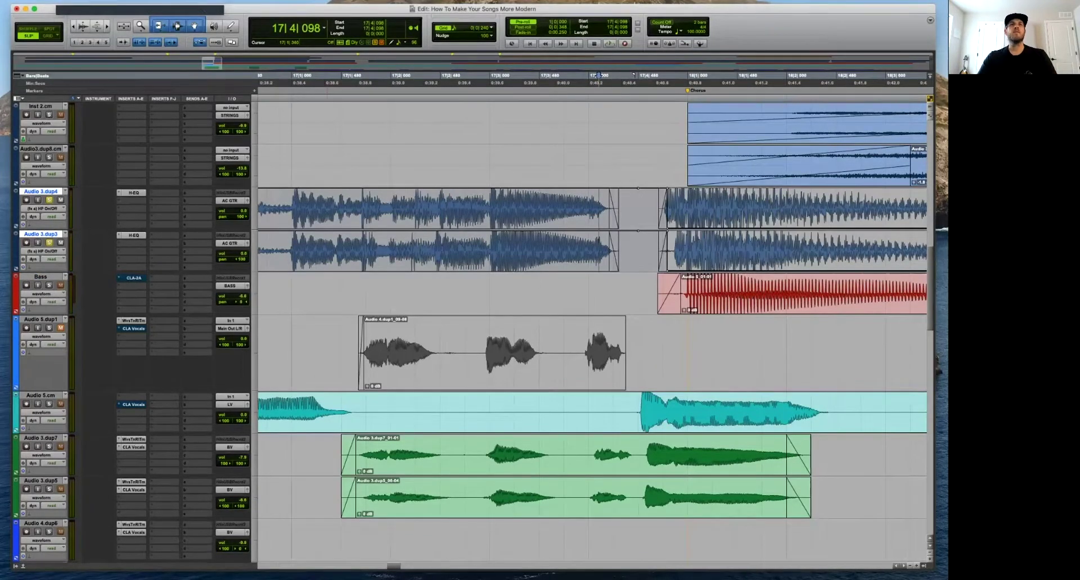
pyautogui.rightClick(330, 221)
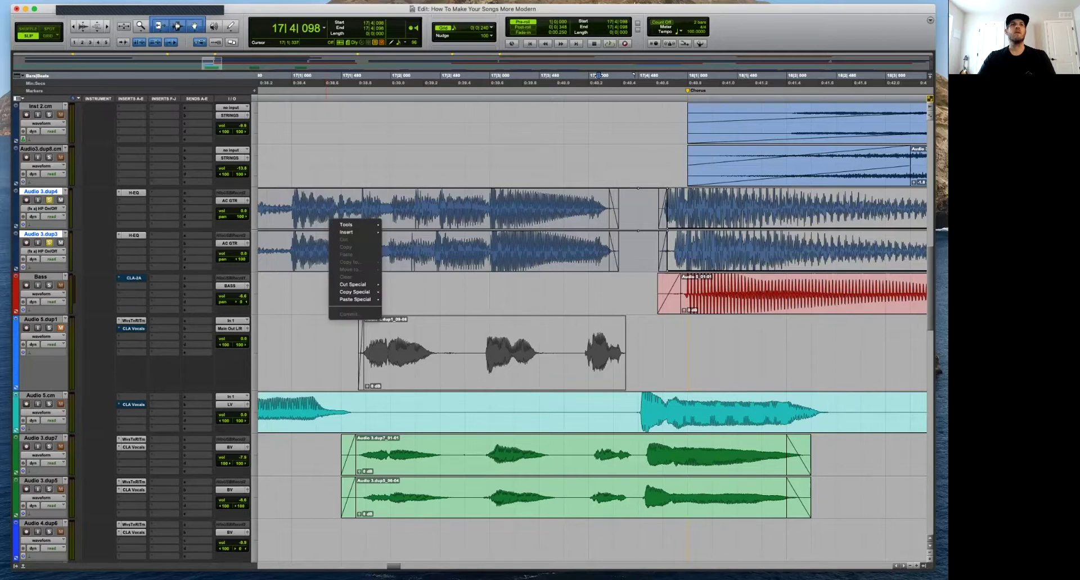
pyautogui.click(43, 209)
pyautogui.click(43, 208)
pyautogui.click(47, 179)
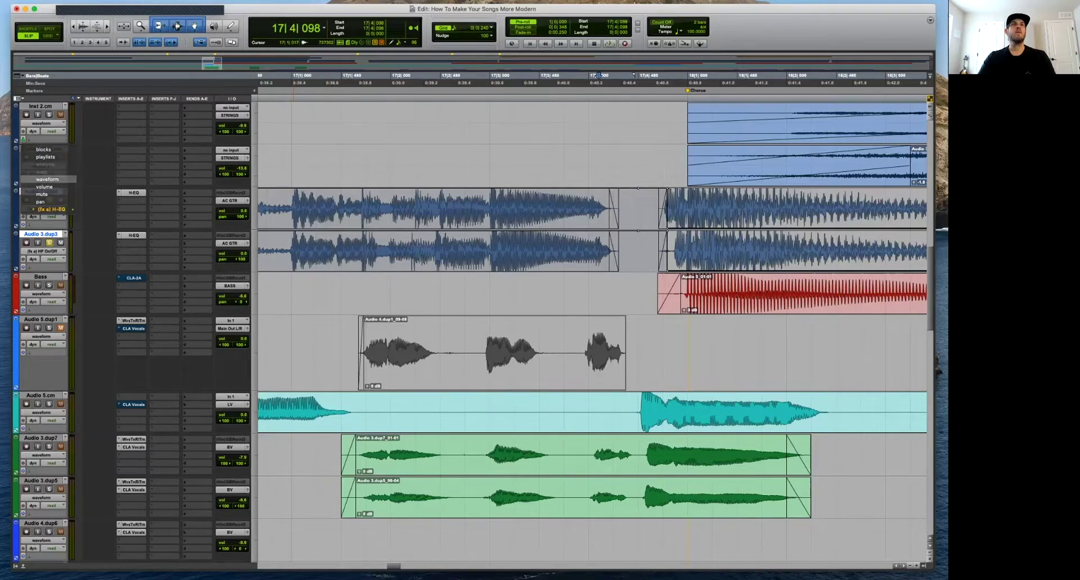
pyautogui.click(40, 191)
pyautogui.click(41, 251)
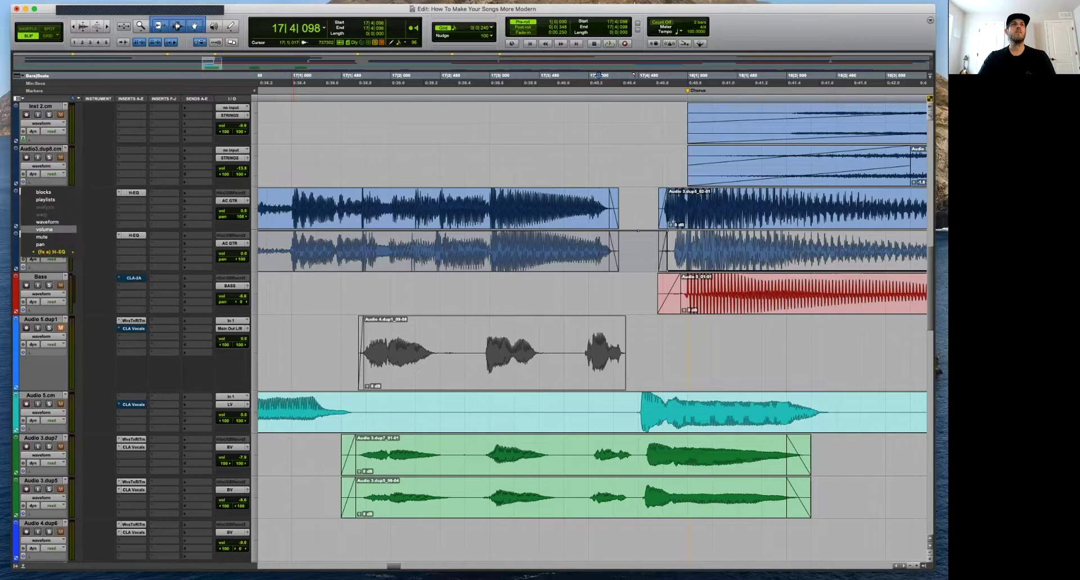
pyautogui.click(44, 229)
pyautogui.click(41, 252)
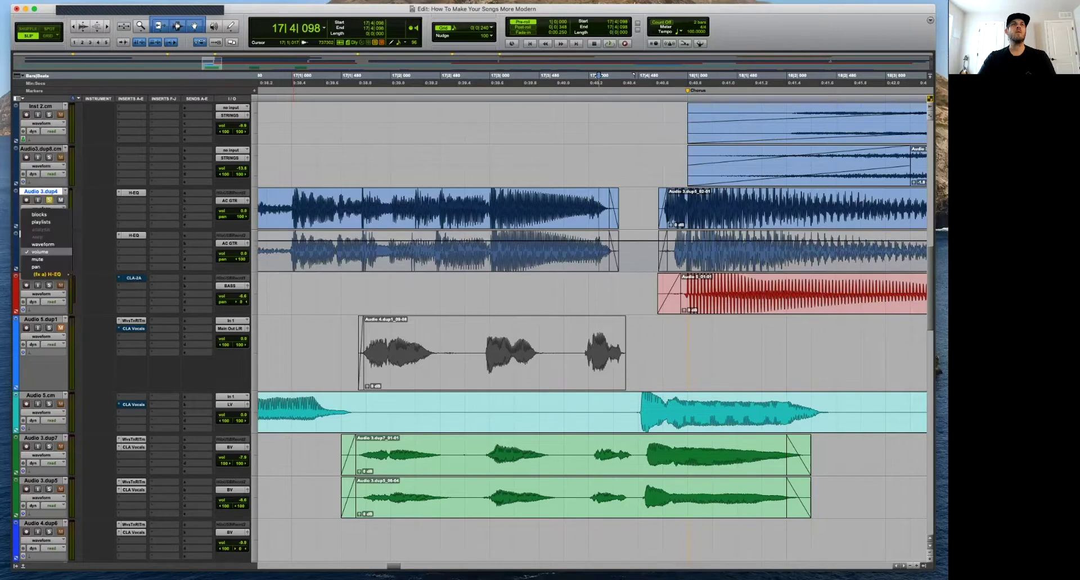
pyautogui.click(43, 244)
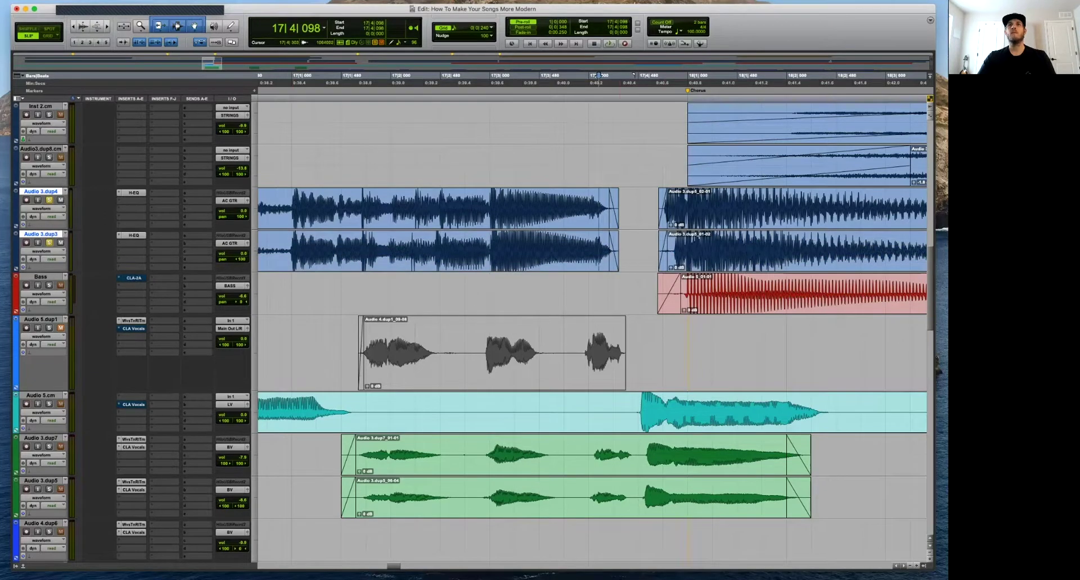
# Play the soloed guitars through bars 16 and 17 several times to examine the gap before the chorus.
pyautogui.click(560, 256)
pyautogui.press('space')
pyautogui.press('t')
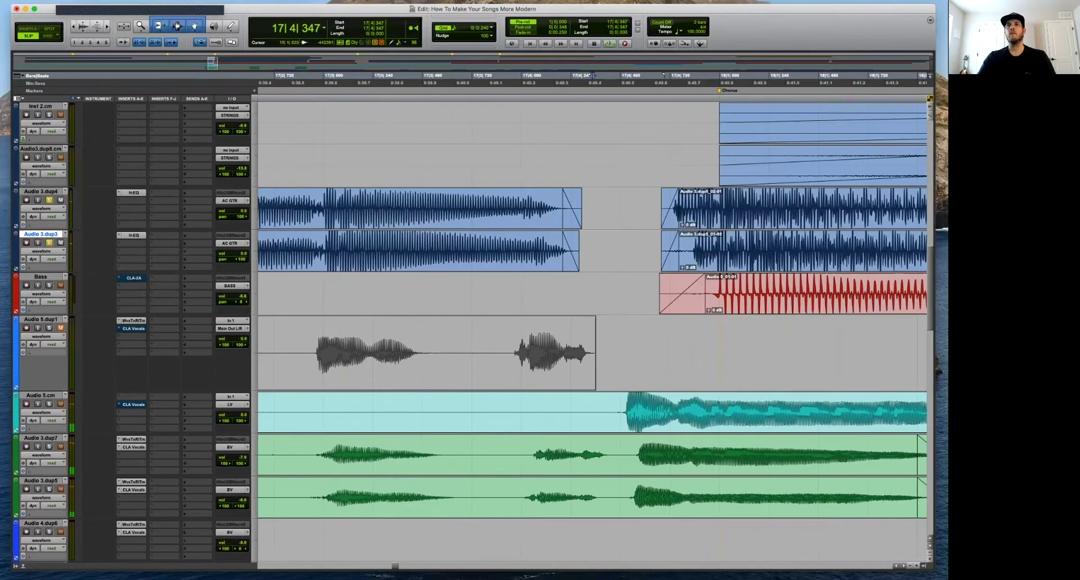
pyautogui.click(519, 253)
pyautogui.press('space')
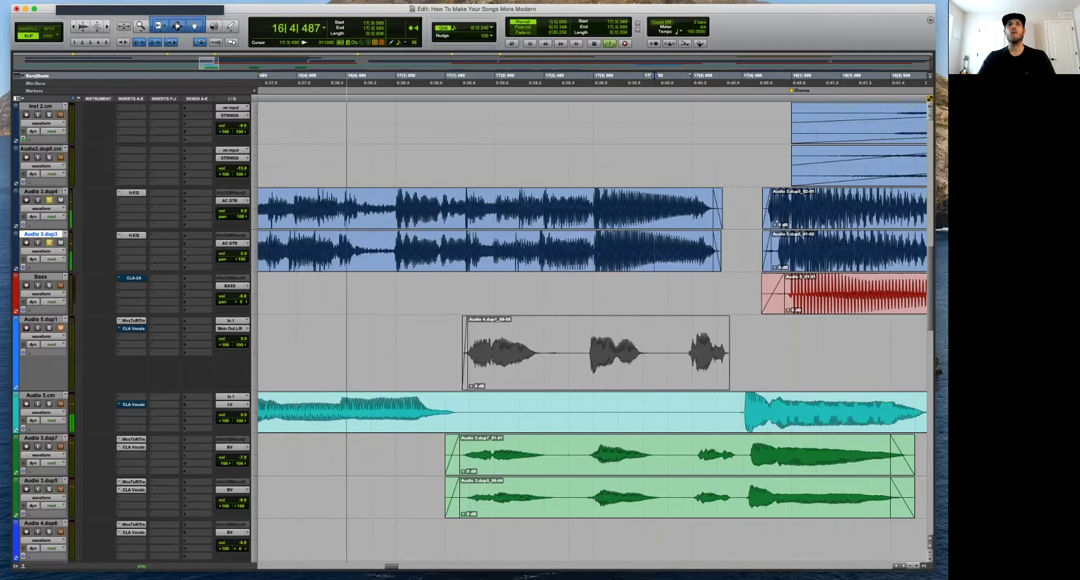
pyautogui.click(649, 253)
pyautogui.click(349, 75)
pyautogui.press('r')
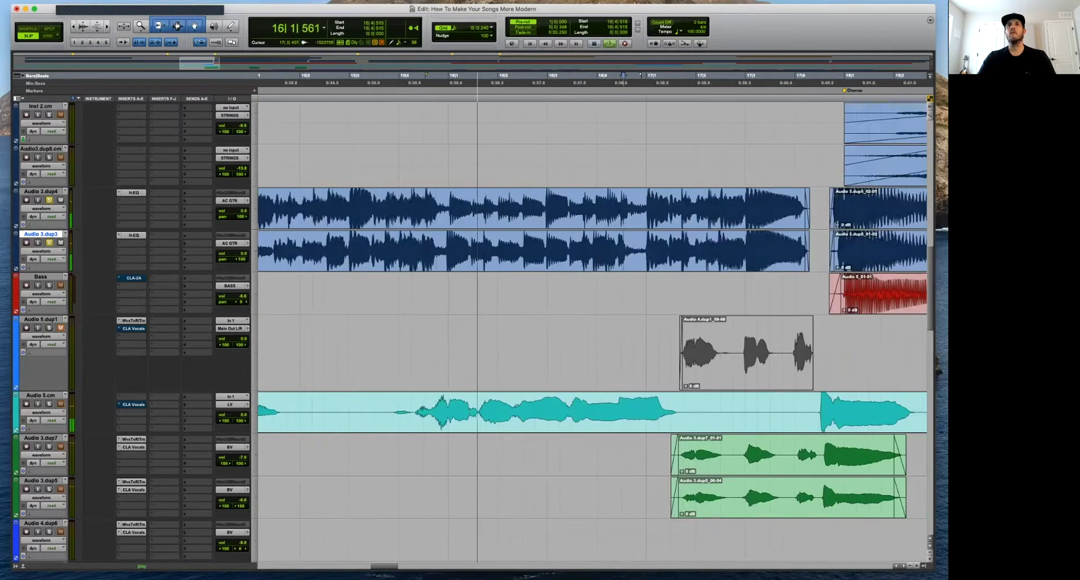
pyautogui.press('t')
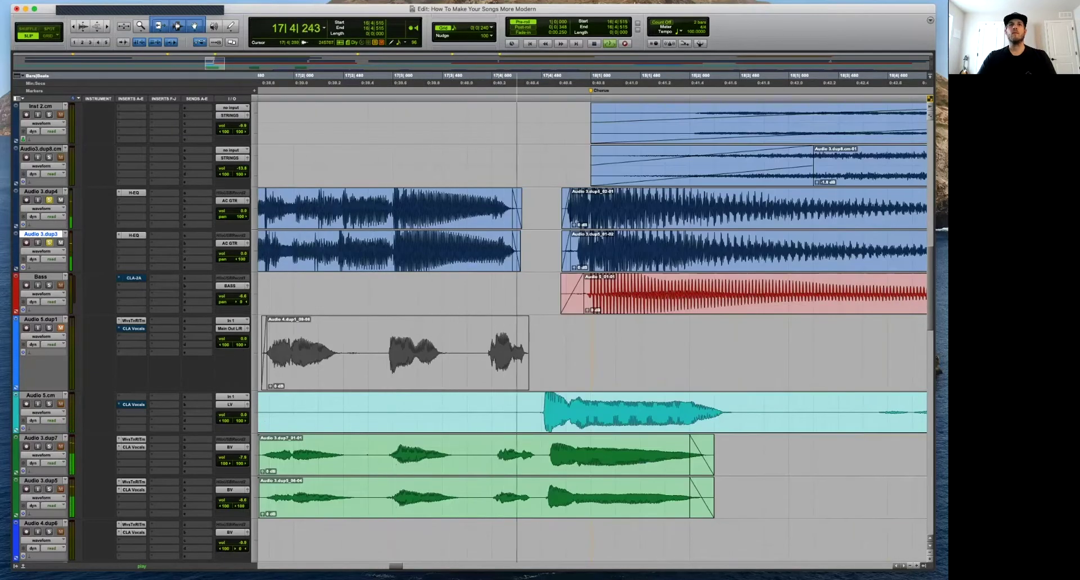
pyautogui.press('space')
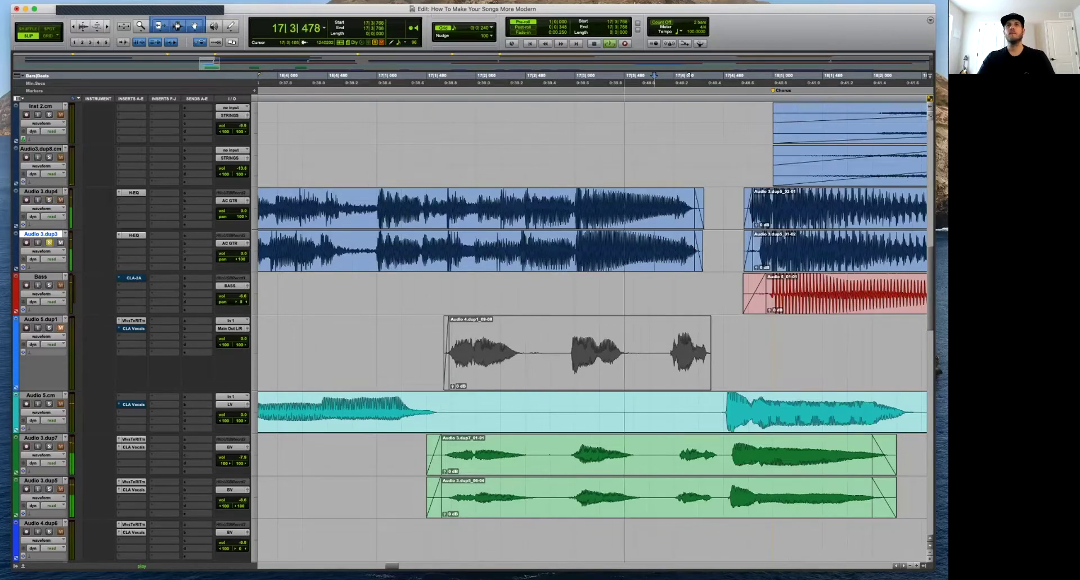
# Delete the end of the Audio 3.dup3 guitar clip from about 17|3|004 up to the gap before the chorus.
pyautogui.press('space')
pyautogui.press('super+alt+bracketright')
pyautogui.press('super+alt+bracketleft')
pyautogui.press('super+alt+bracketleft')
pyautogui.press('super+alt+bracketleft')
pyautogui.moveTo(575, 242); pyautogui.dragTo(721, 242)
pyautogui.press('Delete')
# Bring the whole song arrangement into view and show the Tracks and Groups lists beside the timeline.
pyautogui.press('super+bracketleft')
pyautogui.press('super+bracketleft')
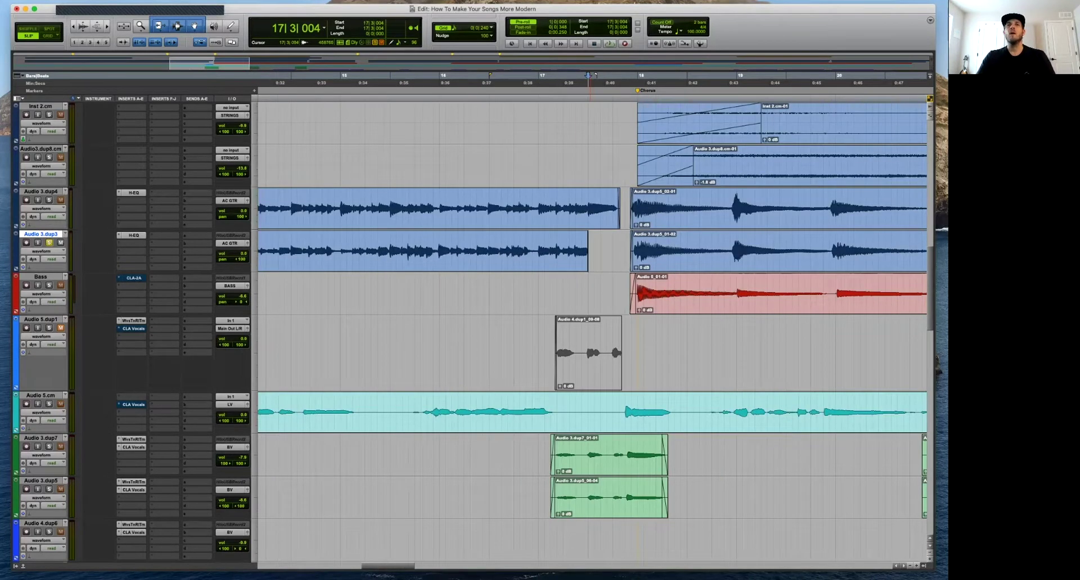
pyautogui.press('super+bracketleft')
pyautogui.press('super+bracketleft')
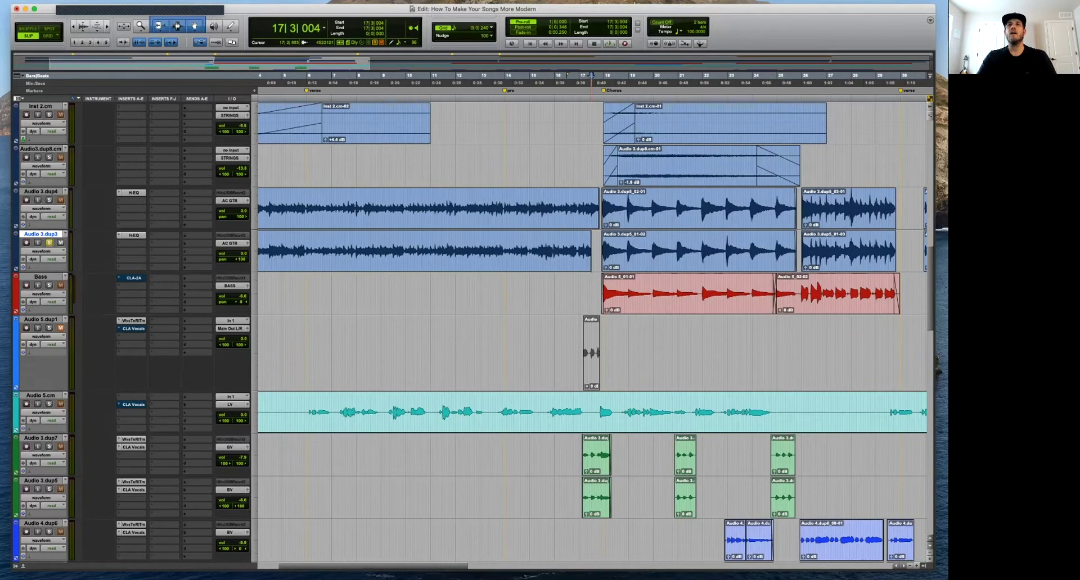
pyautogui.press('super+bracketleft')
pyautogui.press('super+bracketleft')
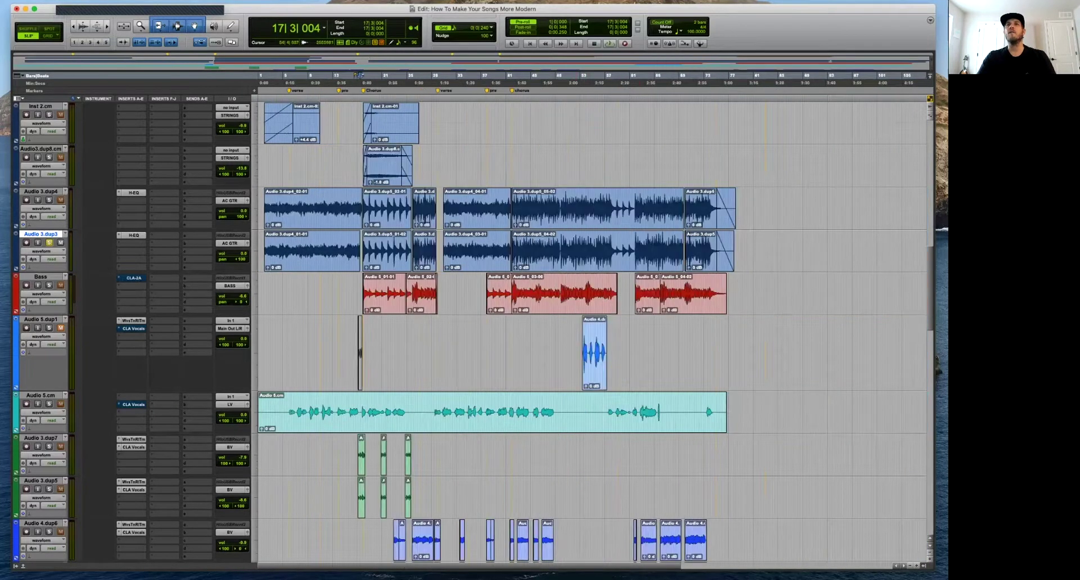
pyautogui.press('super+bracketright')
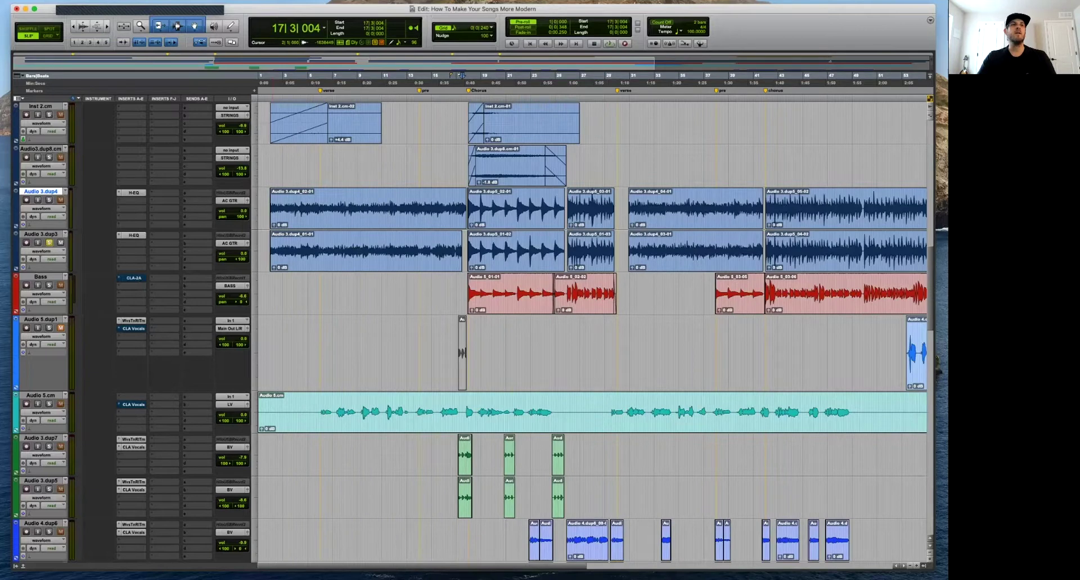
pyautogui.press('super+alt+l')
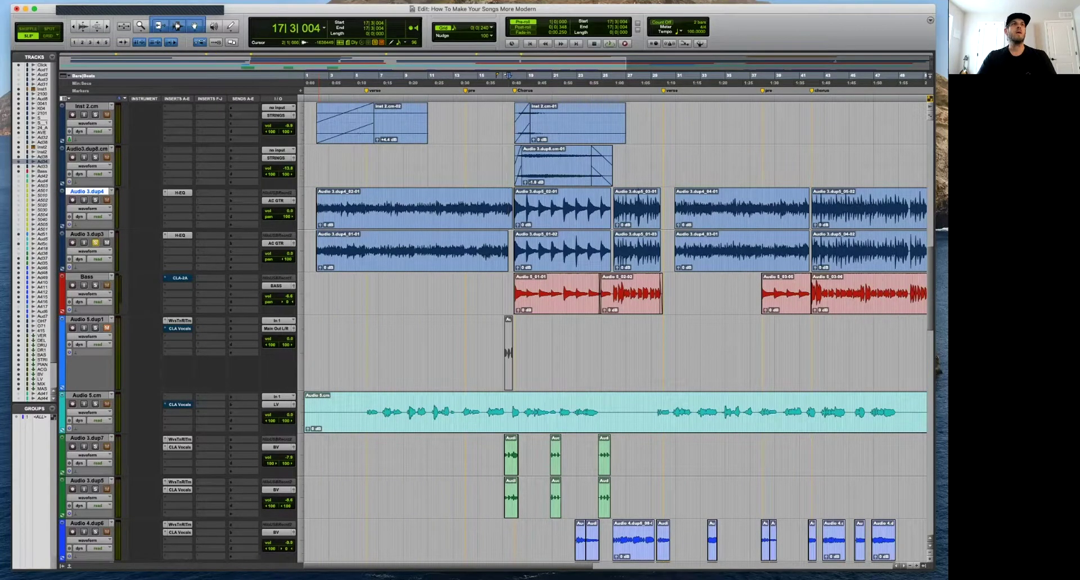
pyautogui.scroll(2, 613, 332)
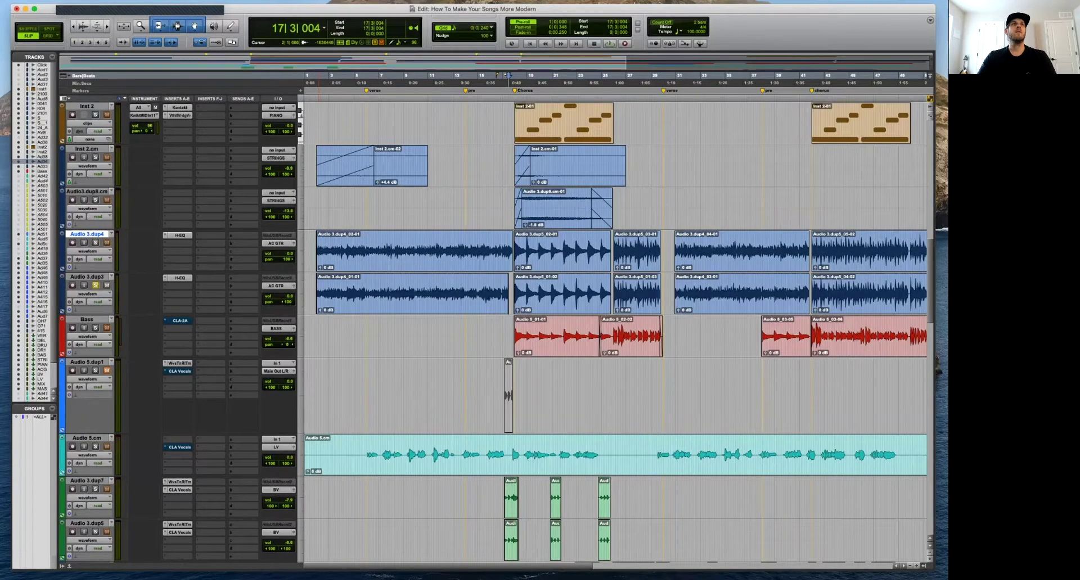
# Show the hidden vocal tracks Audio 4.dup2 and Audio 4 in the arrangement and hide them again.
pyautogui.moveTo(18, 176); pyautogui.dragTo(18, 181)
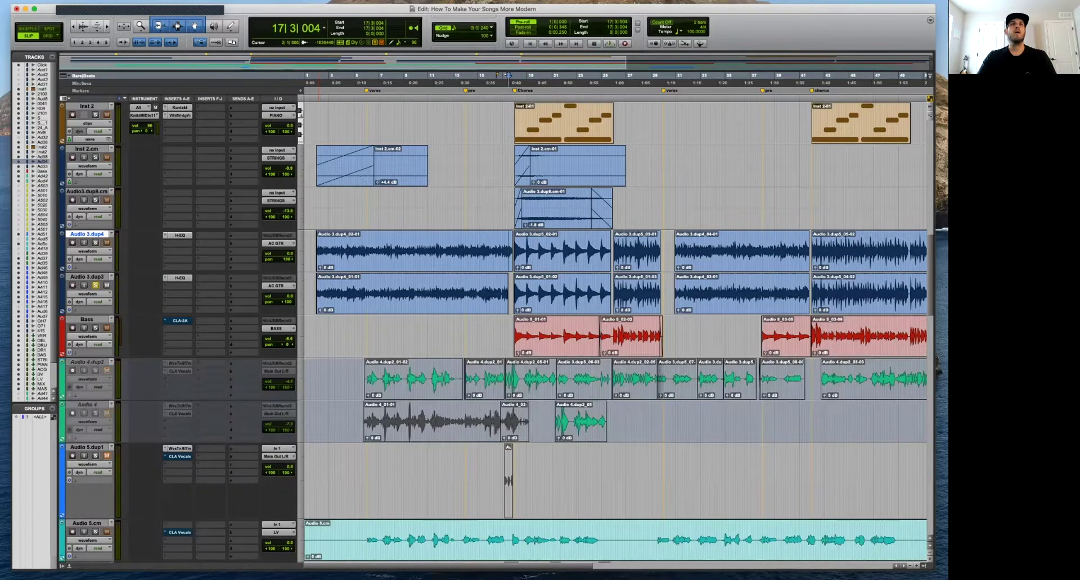
pyautogui.click(19, 176)
pyautogui.click(18, 186)
pyautogui.click(19, 181)
pyautogui.click(19, 186)
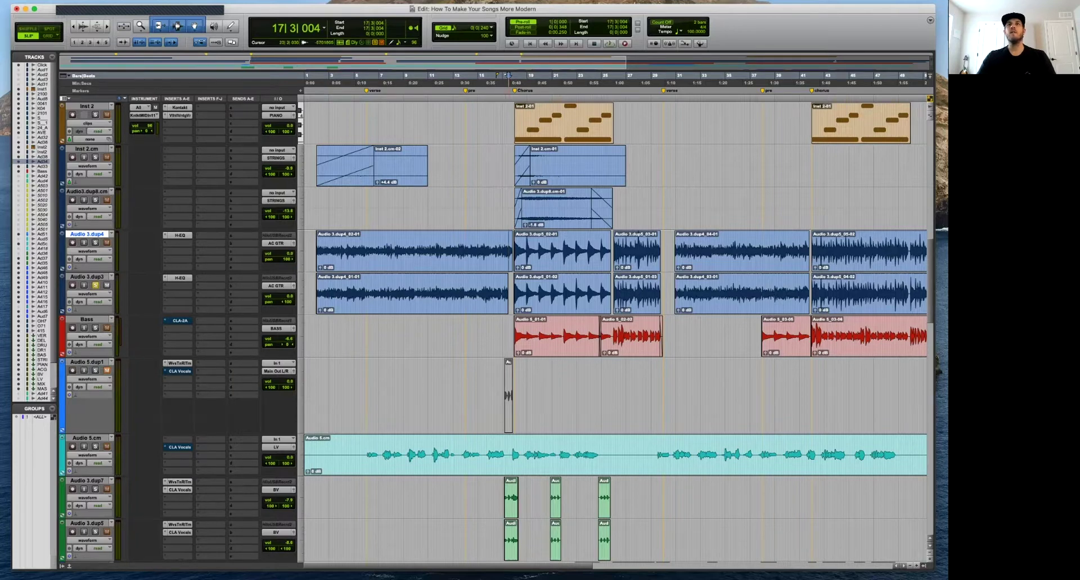
# Play the section after the second chorus's piano part, from about bar 50 and again from about bar 57.
pyautogui.press('r')
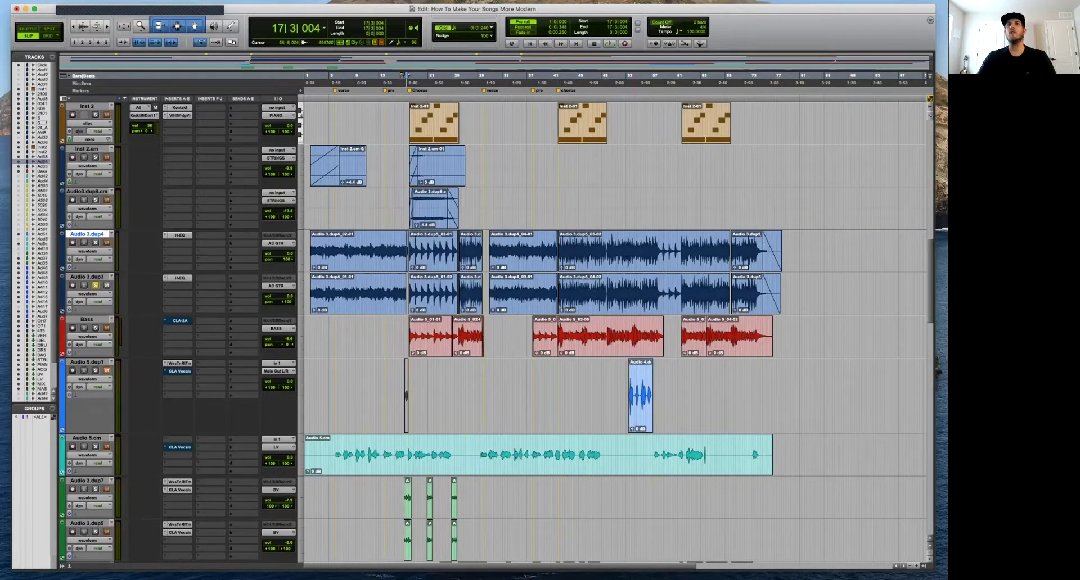
pyautogui.press('t')
pyautogui.press('t')
pyautogui.press('t')
pyautogui.press('t')
pyautogui.press('space')
pyautogui.press('r')
pyautogui.press('r')
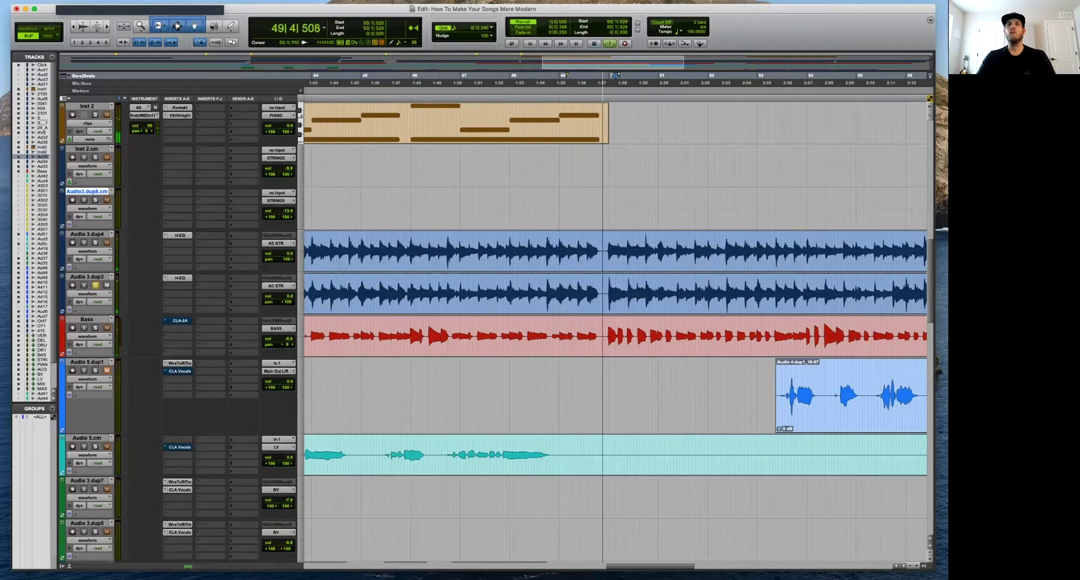
pyautogui.click(808, 77)
pyautogui.press('r')
pyautogui.press('r')
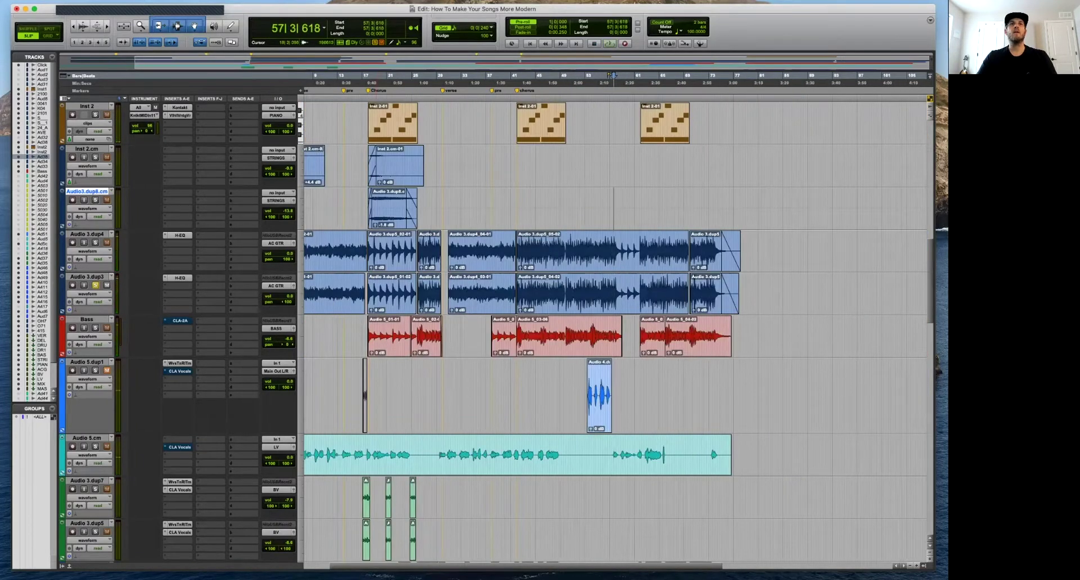
# Play the first chorus, restarting from the shortened guitar ending in bar 17, to review the guitar chords in each bar.
pyautogui.click(379, 251)
pyautogui.press('t')
pyautogui.press('t')
pyautogui.press('t')
pyautogui.press('t')
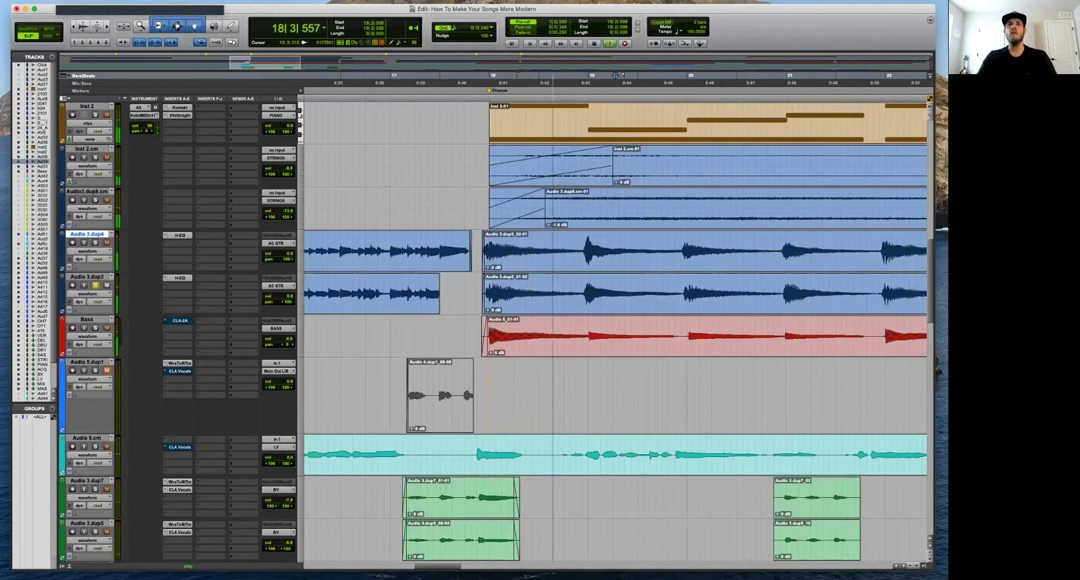
pyautogui.click(445, 251)
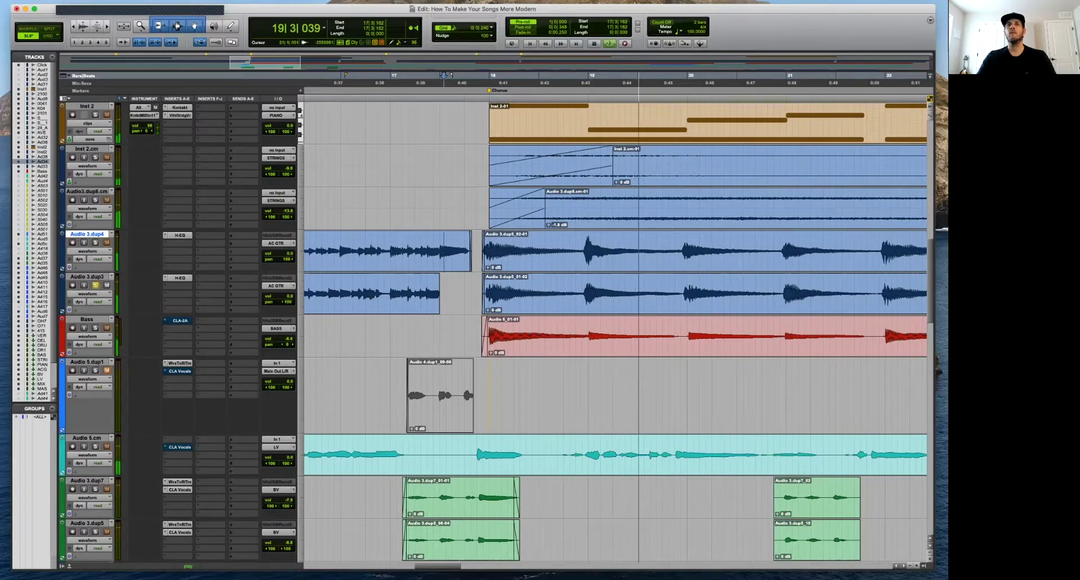
pyautogui.hscroll(3, 711, 253)
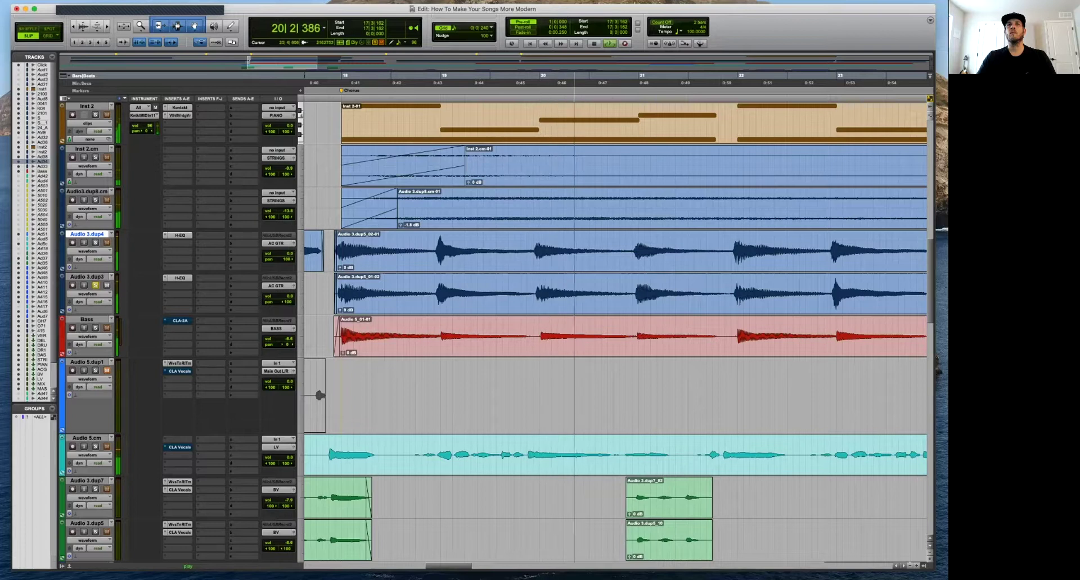
# Separate the bar 21 guitar chord on Audio 3.dup4 into its own clip.
pyautogui.click(635, 249)
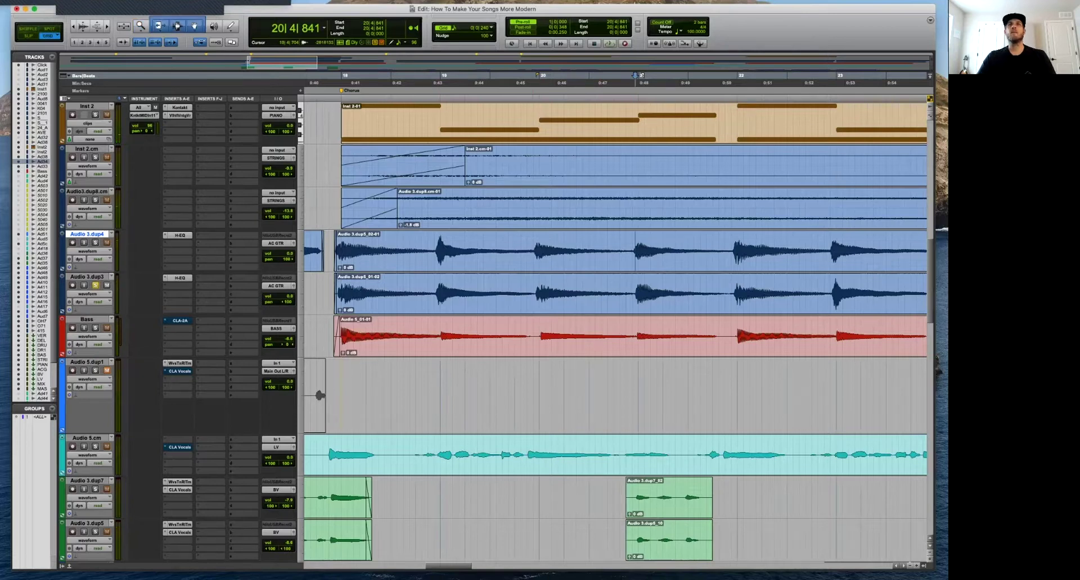
pyautogui.moveTo(644, 252); pyautogui.dragTo(724, 251)
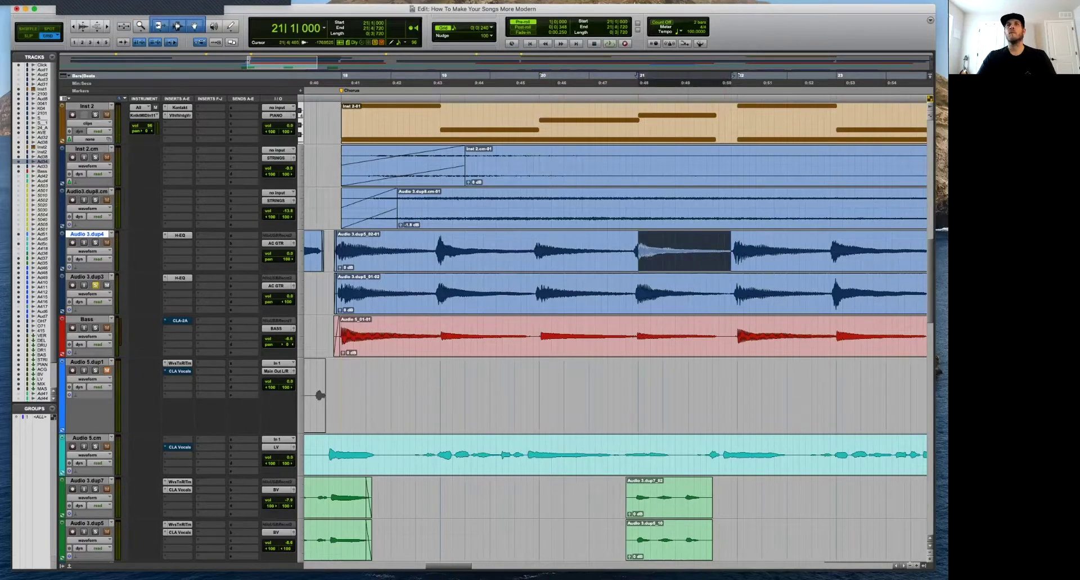
pyautogui.press('super+e')
pyautogui.press('super+bracketleft')
# Copy the separated bar 21 chord to Audio 3.dup3 so that it starts at 17|3|000.
pyautogui.moveTo(655, 261); pyautogui.dragTo(479, 298)
pyautogui.press('super+bracketright')
pyautogui.press('super+bracketright')
pyautogui.press('super+bracketright')
pyautogui.moveTo(669, 301); pyautogui.dragTo(694, 301)
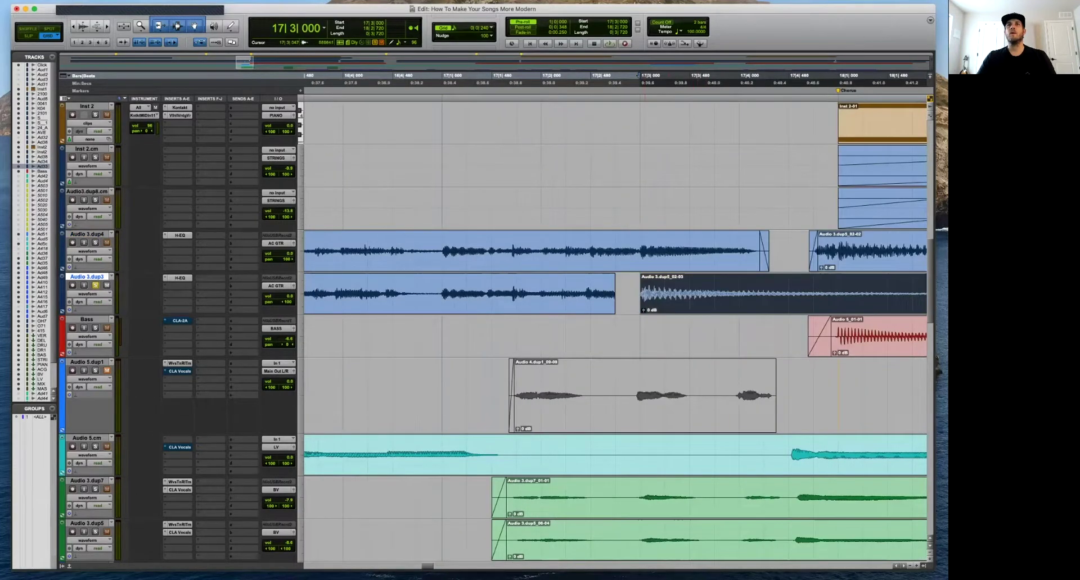
# Solo Audio 3.dup4 alongside Audio 3.dup3 and play the guitar ending in bar 17 into the chorus.
pyautogui.click(641, 245)
pyautogui.press('space')
pyautogui.press('super+bracketleft')
pyautogui.click(95, 242)
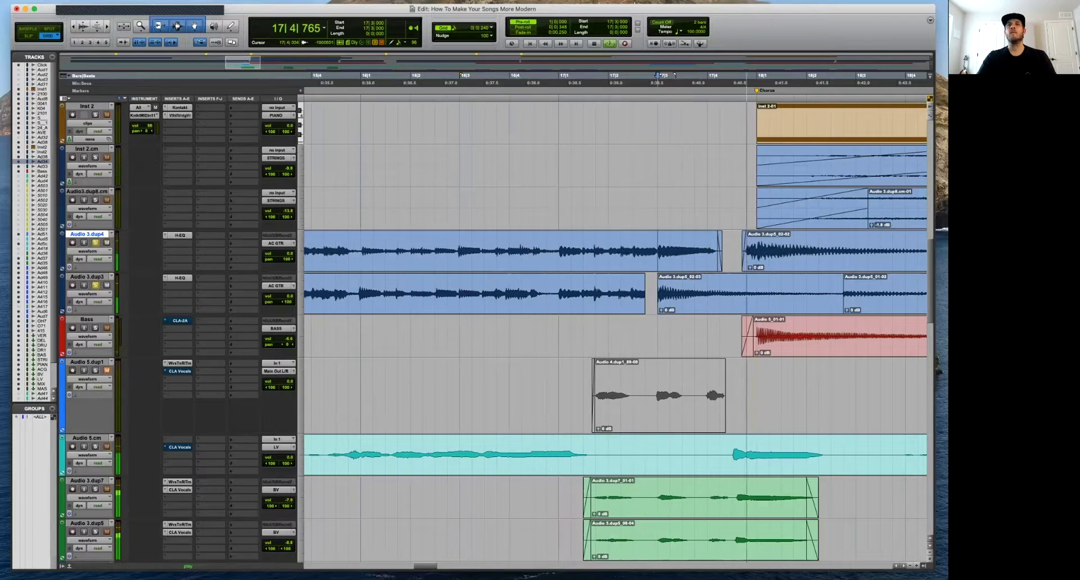
pyautogui.press('super+bracketleft')
pyautogui.click(637, 245)
pyautogui.press('space')
# Shorten the copied chord on Audio 3.dup3 to end at 17|4|240 and replay the lead-in to the chorus.
pyautogui.moveTo(730, 298); pyautogui.dragTo(667, 298)
pyautogui.click(652, 337)
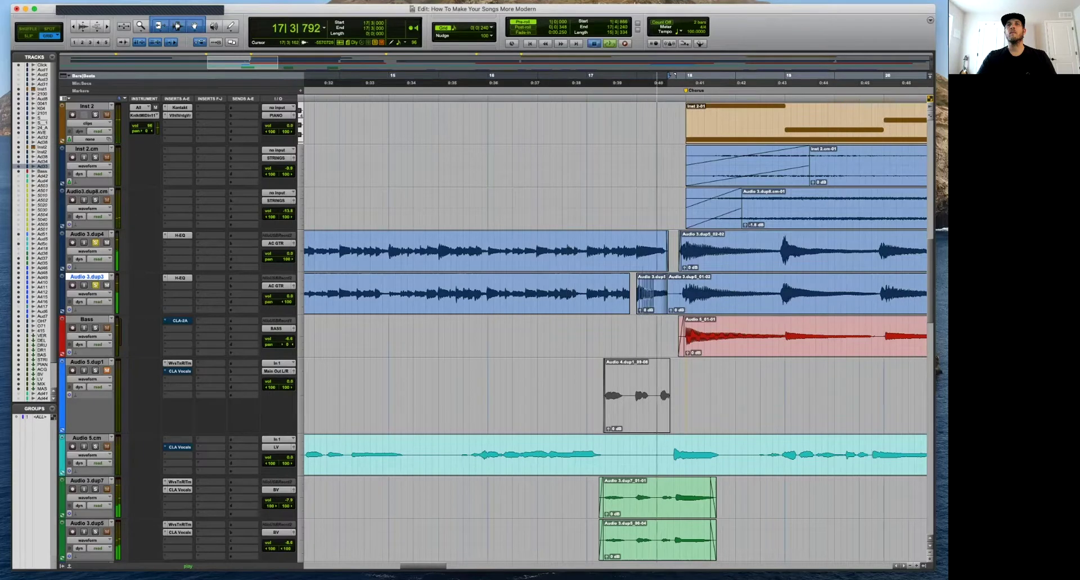
pyautogui.press('space')
pyautogui.press('space')
pyautogui.press('super+bracketright')
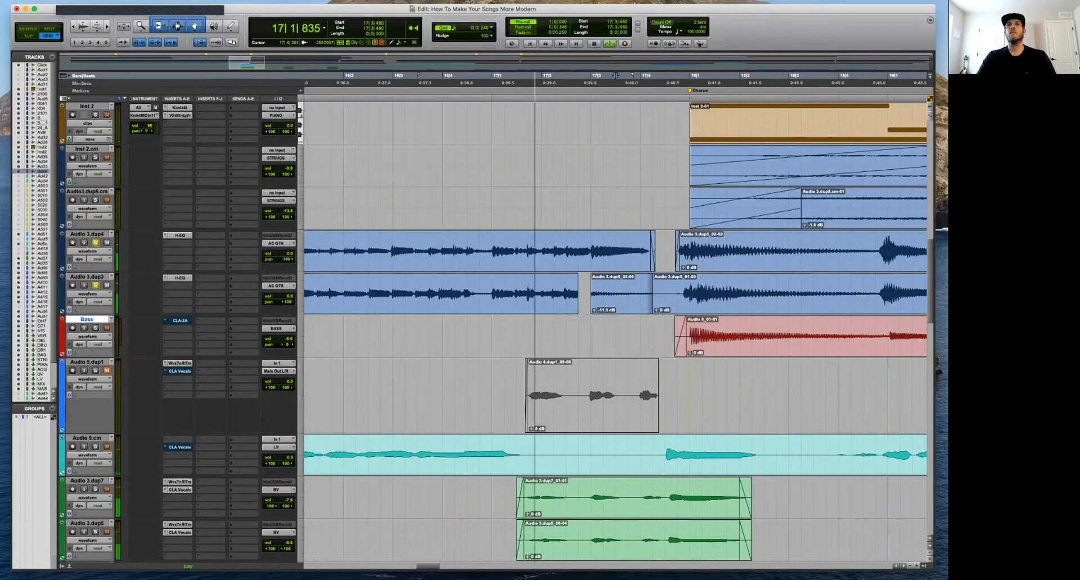
# Set the copied chord's clip gain on Audio 3.dup3 to about -7 dB and play the transition.
pyautogui.click(621, 293)
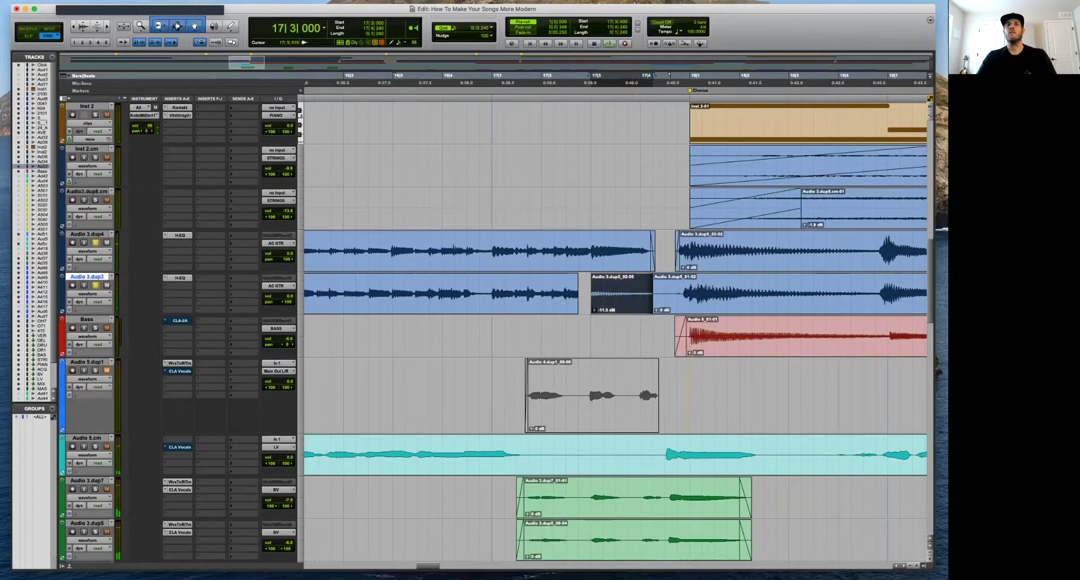
pyautogui.moveTo(594, 310); pyautogui.dragTo(592, 303)
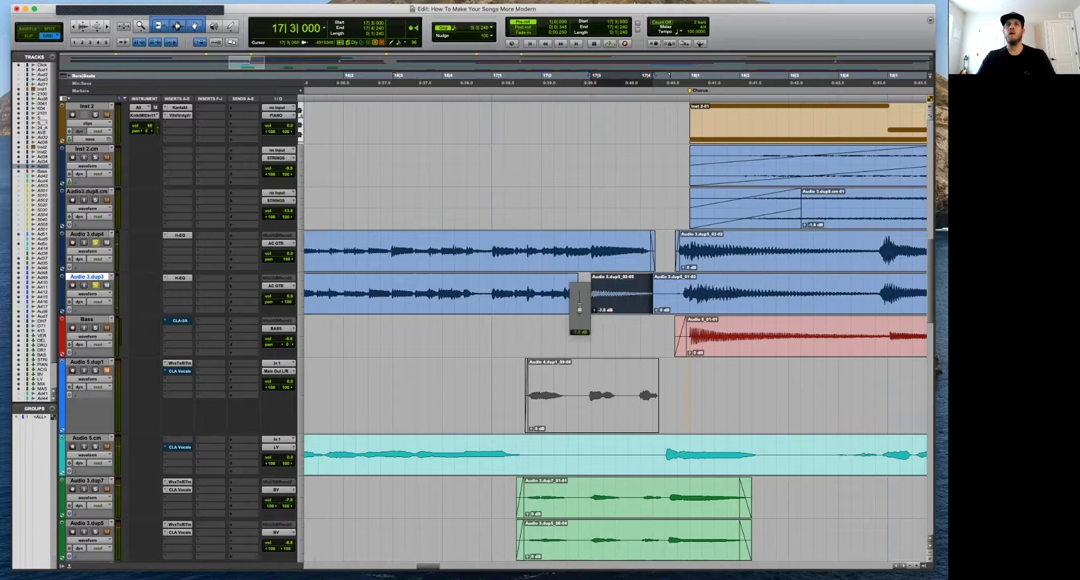
pyautogui.click(591, 251)
pyautogui.press('space')
pyautogui.press('super+bracketleft')
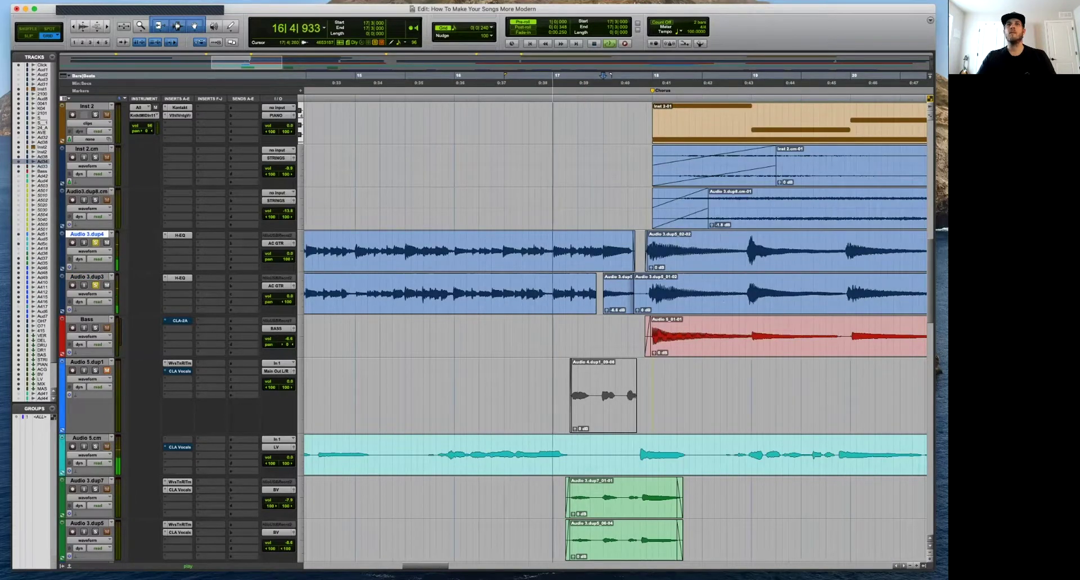
pyautogui.press('super+bracketleft')
pyautogui.press('super+bracketright')
pyautogui.press('space')
# Close the gap before the copied chord on Audio 3.dup3 and crossfade the preceding guitar into it around 17|2|557.
pyautogui.click(633, 293)
pyautogui.click(605, 308)
pyautogui.press('F2')
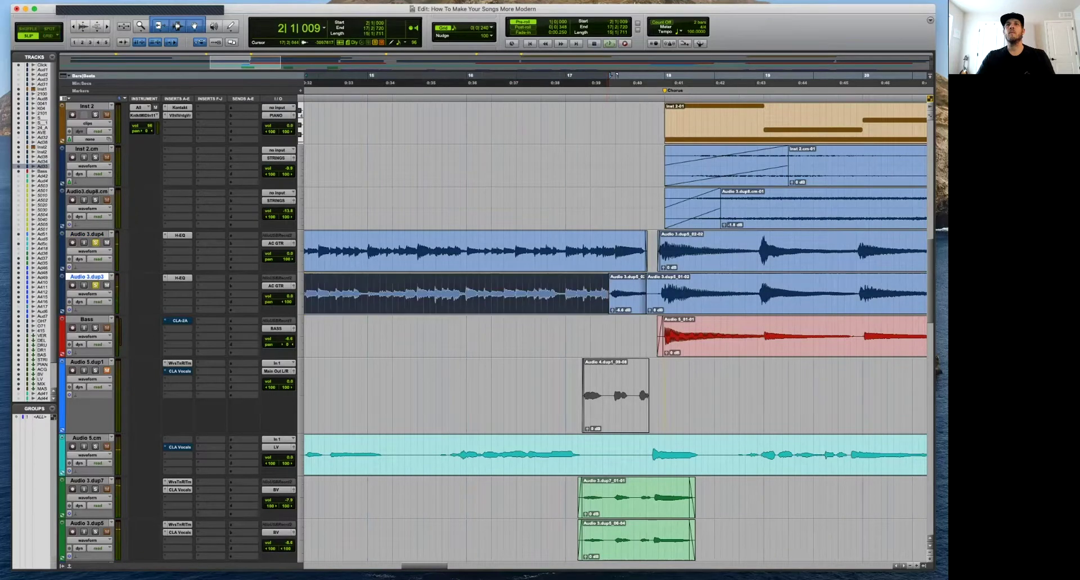
pyautogui.moveTo(608, 309); pyautogui.dragTo(607, 309)
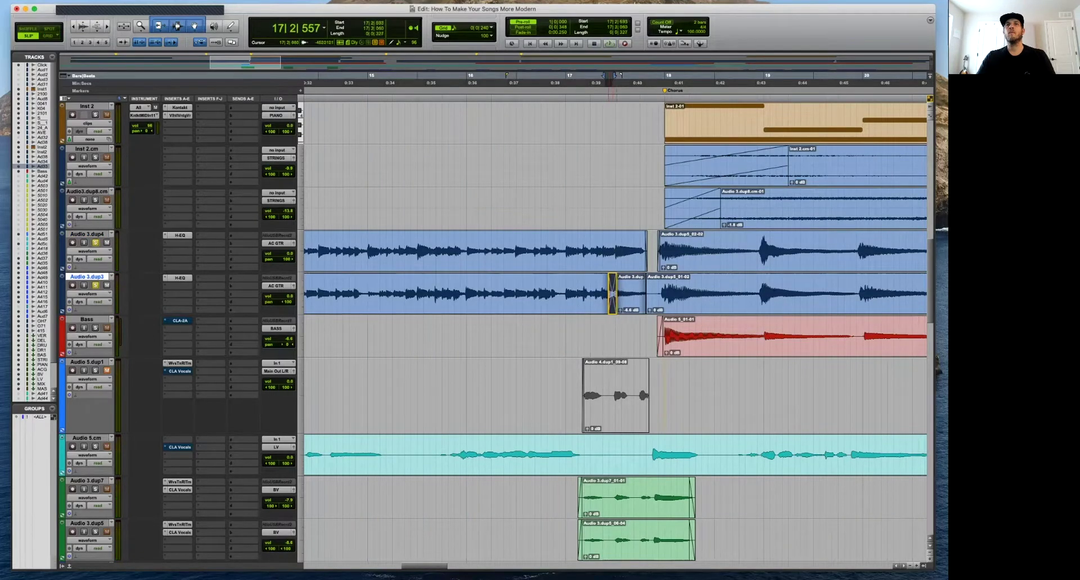
# Add a crossfade where the copied chord meets the chorus guitar on Audio 3.dup3 and play through it.
pyautogui.press('space')
pyautogui.press('super+bracketright')
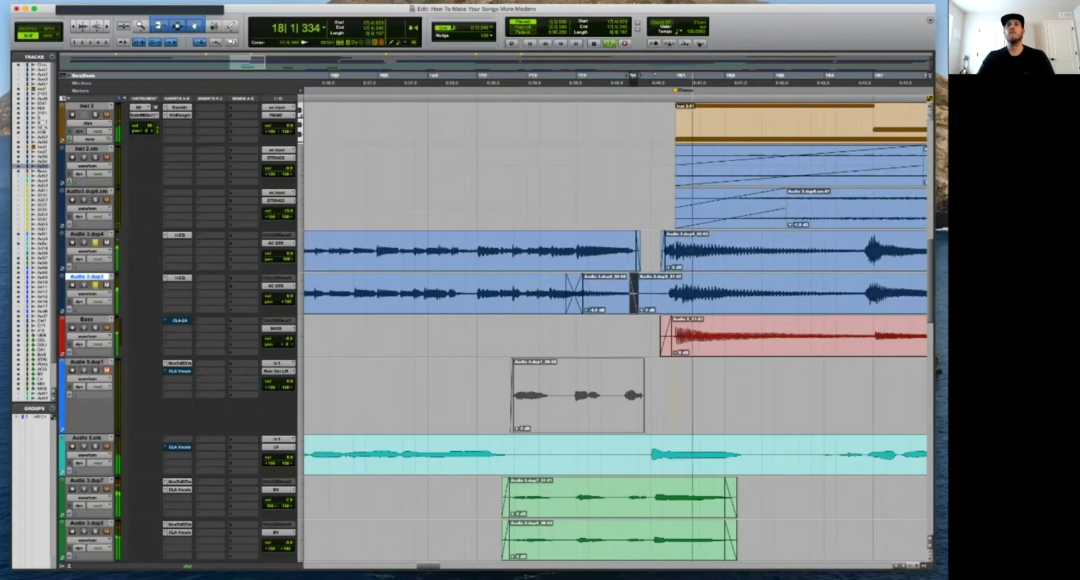
pyautogui.press('super+bracketleft')
pyautogui.press('space')
# Cut a gap on Audio 3.dup3 between the copied chord and the chorus, and fade in the chorus guitar from 17|4|798.
pyautogui.press('super+bracketright')
pyautogui.press('super+bracketright')
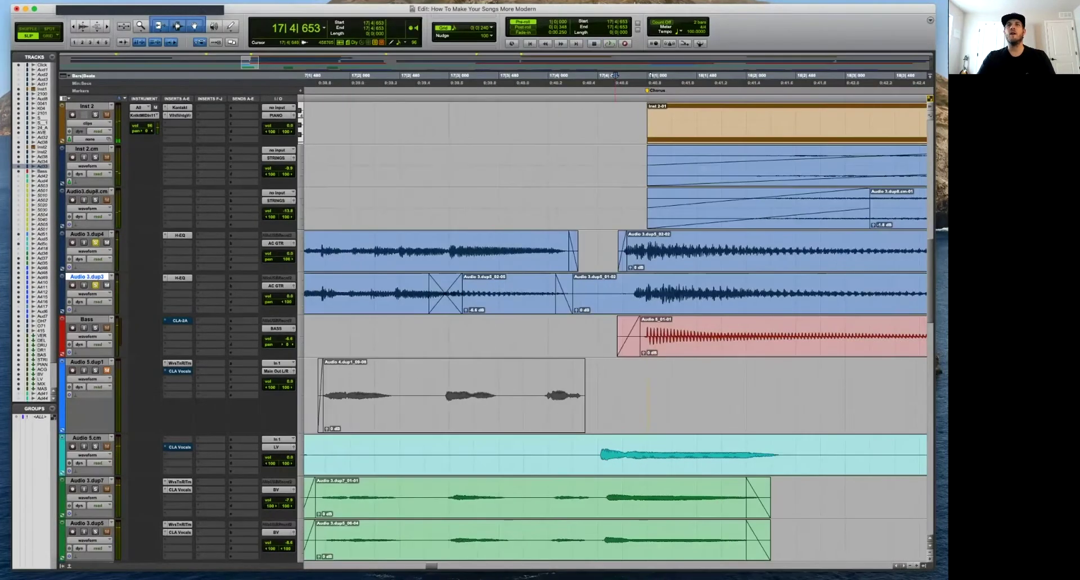
pyautogui.press('b')
pyautogui.click(619, 299)
pyautogui.press('Delete')
pyautogui.moveTo(632, 280); pyautogui.dragTo(638, 284)
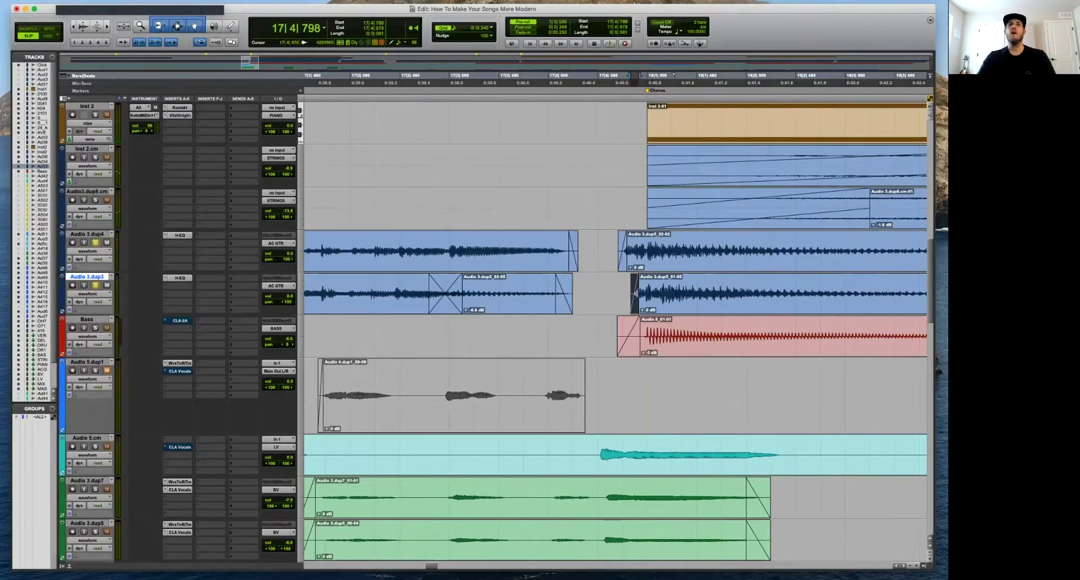
# Remove the crossfade before the copied chord on Audio 3.dup3, move the join to about 17|3|572 with a short crossfade, and play it.
pyautogui.click(492, 242)
pyautogui.click(446, 303)
pyautogui.press('Delete')
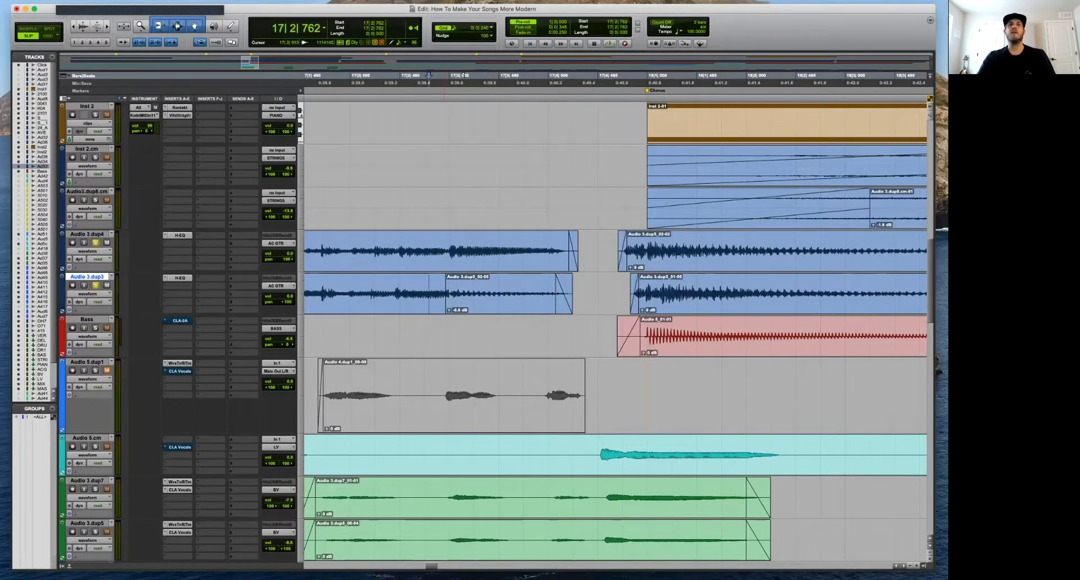
pyautogui.click(444, 299)
pyautogui.moveTo(449, 299); pyautogui.dragTo(512, 309)
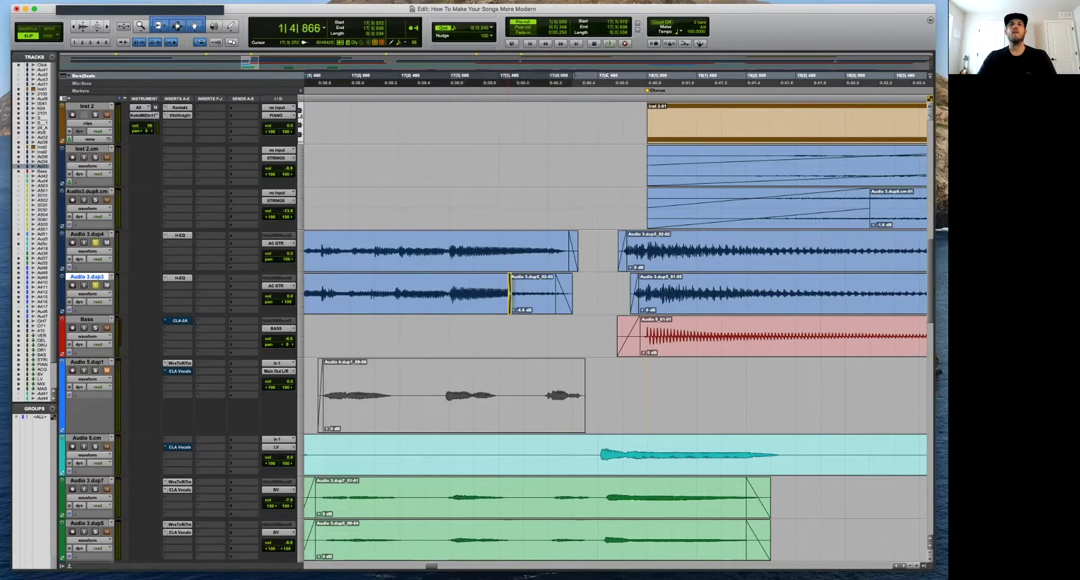
pyautogui.click(532, 283)
pyautogui.press('space')
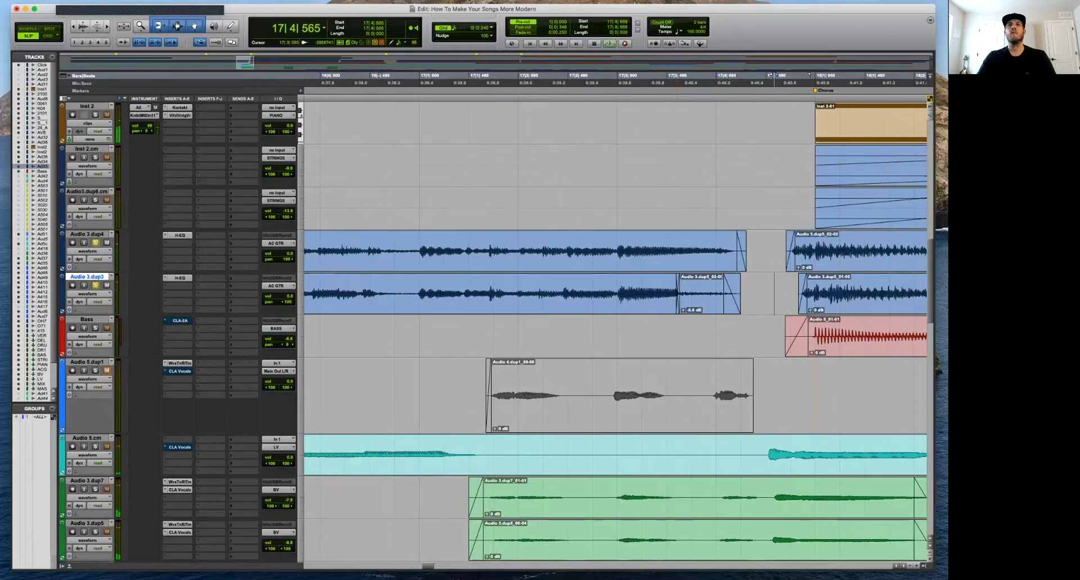
# Extend the copied chord's start on Audio 3.dup3 back to 17|3|000 and raise its clip gain to about +1.7 dB.
pyautogui.moveTo(664, 294); pyautogui.dragTo(623, 297)
pyautogui.click(647, 305)
pyautogui.press('r')
pyautogui.press('r')
pyautogui.press('r')
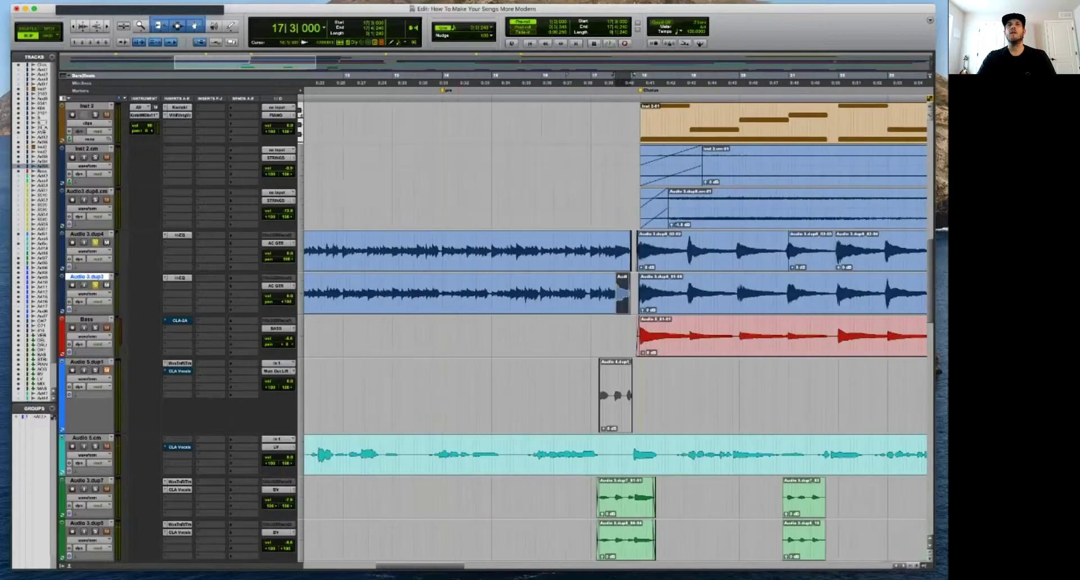
pyautogui.press('r')
# Play from bar 16 through the edited guitar ending into the first chorus.
pyautogui.press('space')
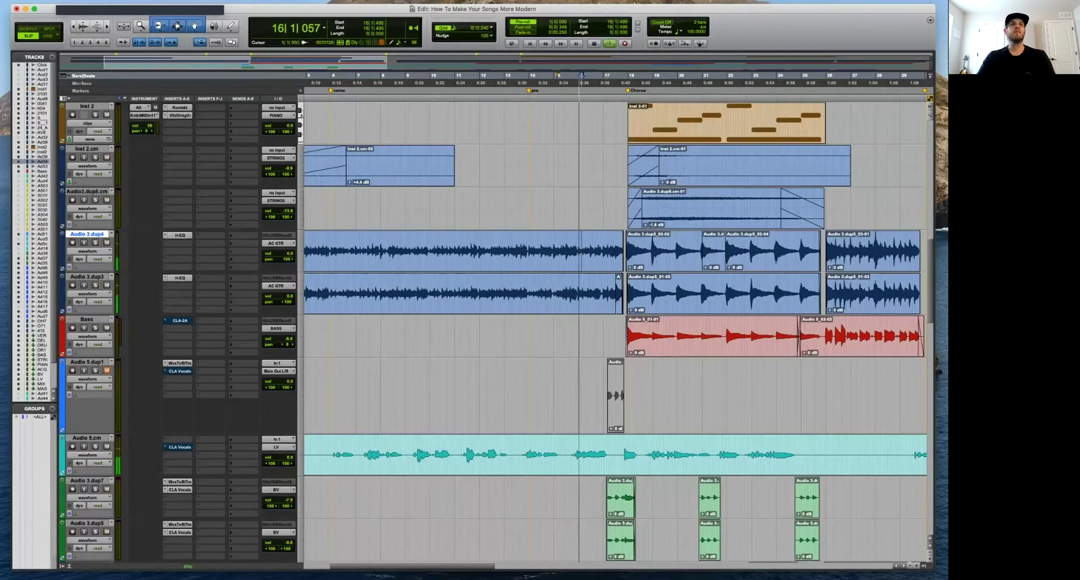
pyautogui.press('t')
pyautogui.press('t')
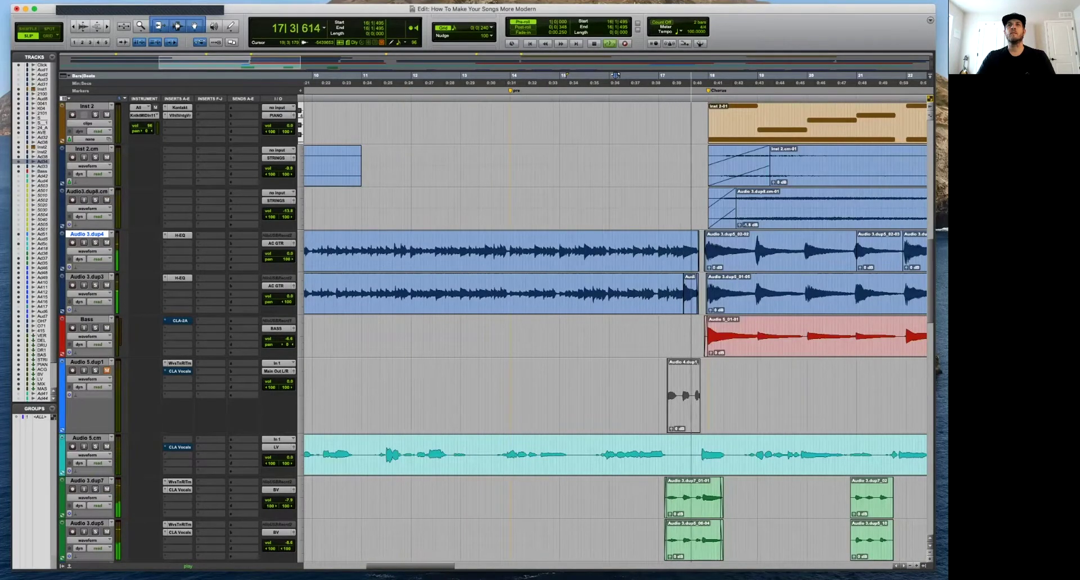
pyautogui.press('t')
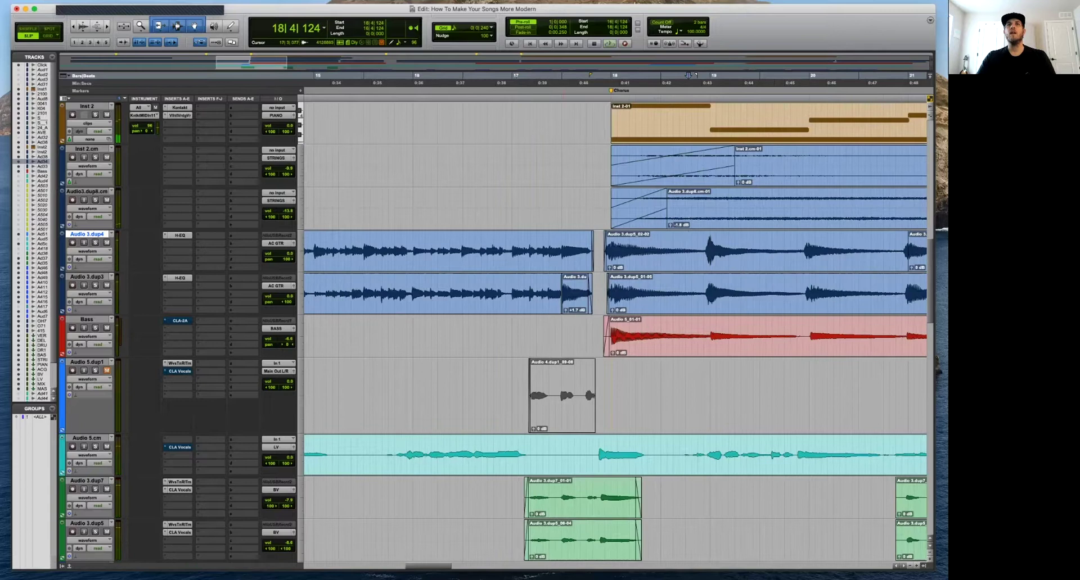
# Lower the copied chord's clip gain on Audio 3.dup3 to about -1.8 dB and replay from bar 17.
pyautogui.click(561, 241)
pyautogui.press('t')
pyautogui.press('t')
pyautogui.press('t')
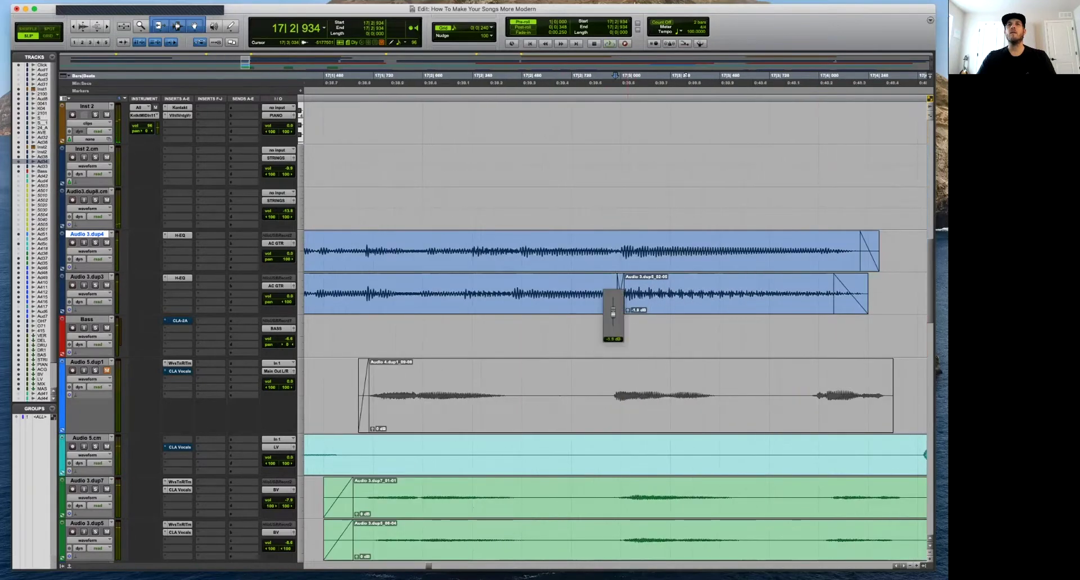
pyautogui.press('r')
pyautogui.press('r')
pyautogui.press('r')
pyautogui.press('r')
pyautogui.click(600, 337)
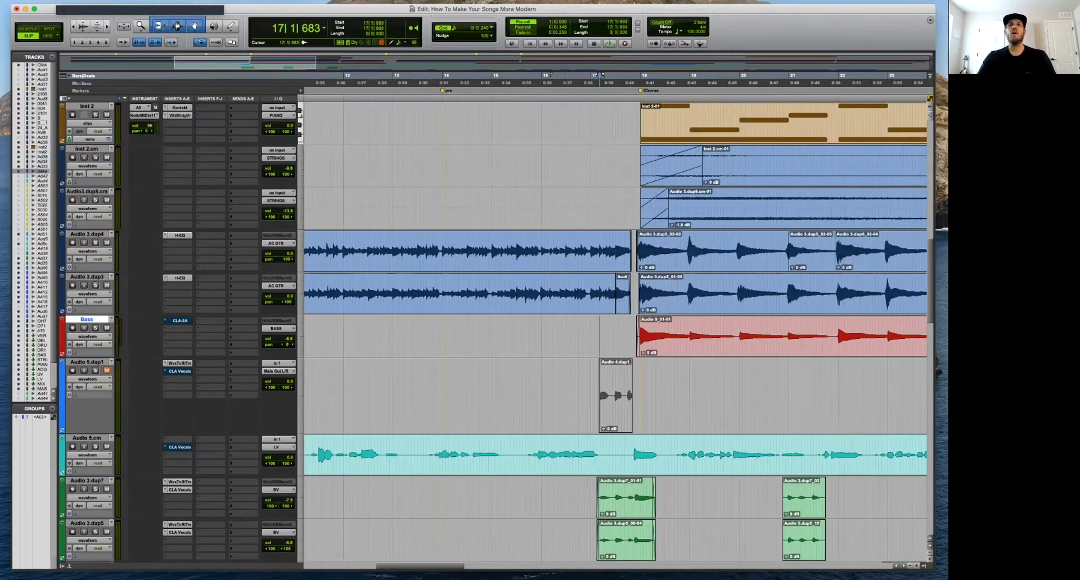
# Move the copied chord from Audio 3.dup3 to the Bass track and extend the original guitar clip through the end of bar 17.
pyautogui.press('t')
pyautogui.press('t')
pyautogui.press('t')
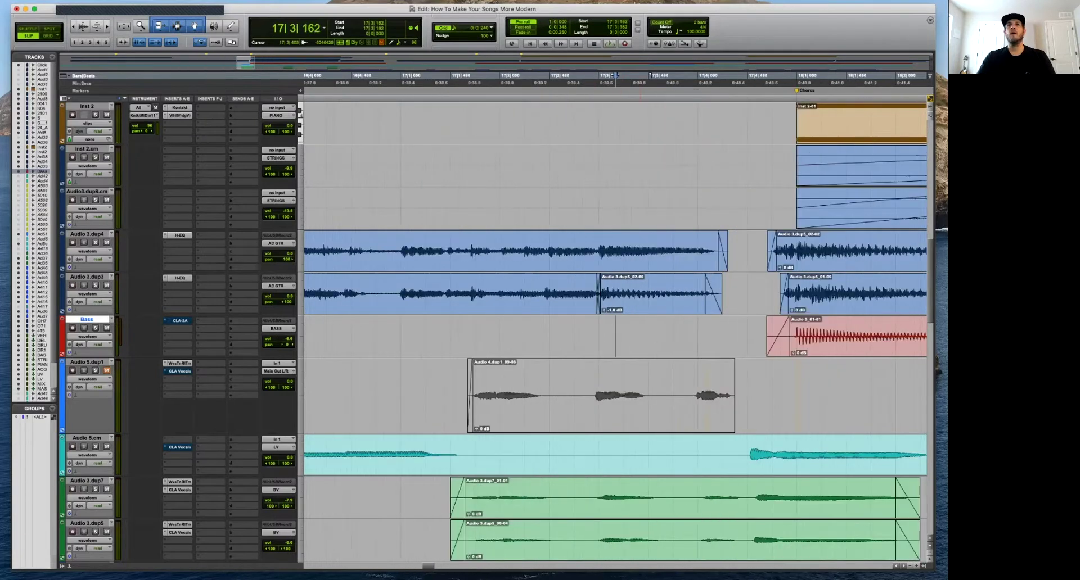
pyautogui.moveTo(640, 304); pyautogui.dragTo(640, 324)
pyautogui.moveTo(599, 294); pyautogui.dragTo(736, 293)
# Play the original guitar ending on Audio 3.dup3 from bar 16 up to 17|3.
pyautogui.press('space')
pyautogui.press('r')
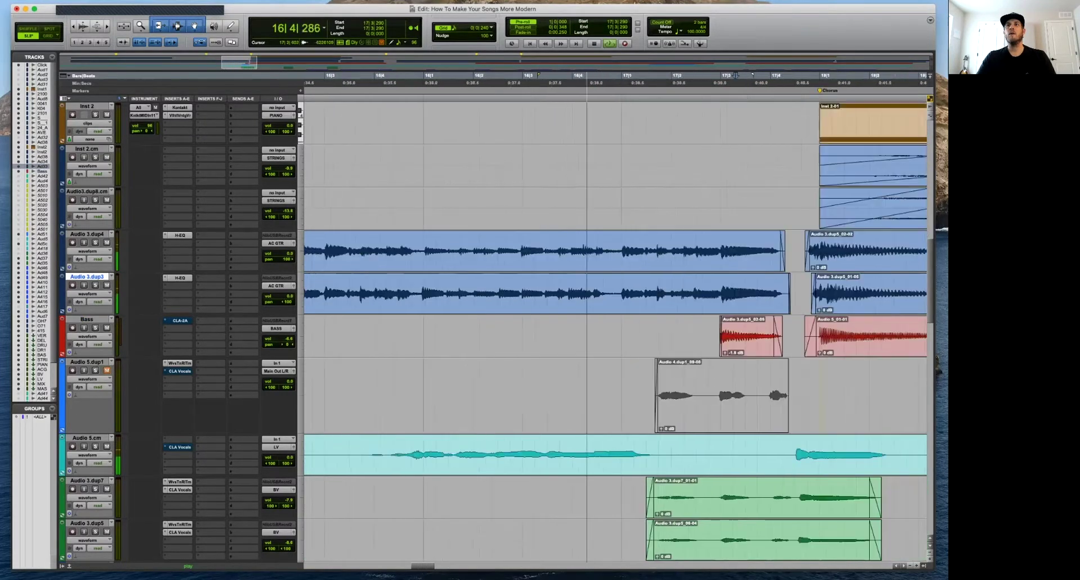
pyautogui.hscroll(4, 631, 288)
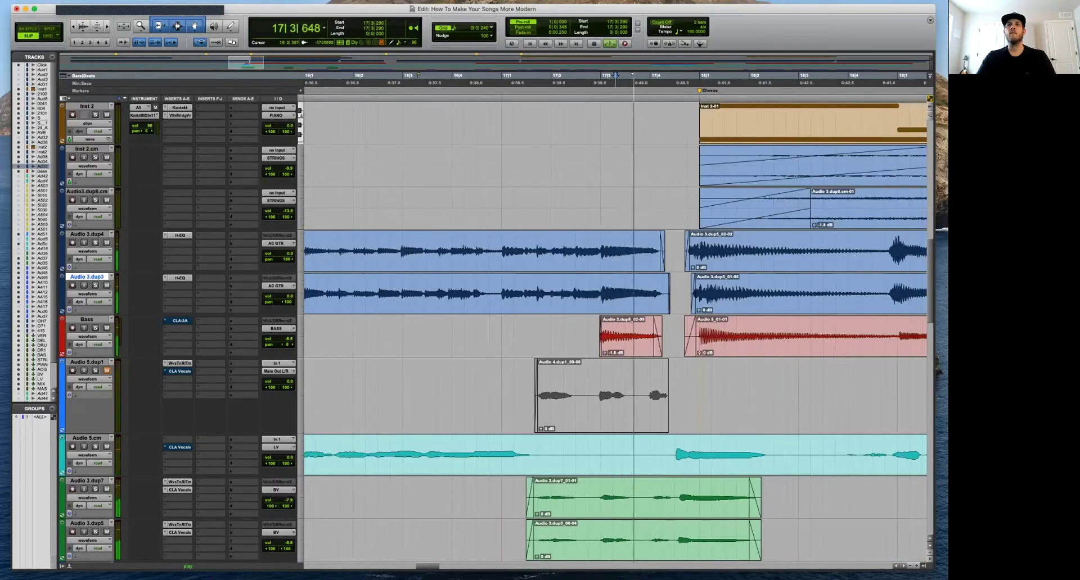
pyautogui.press('space')
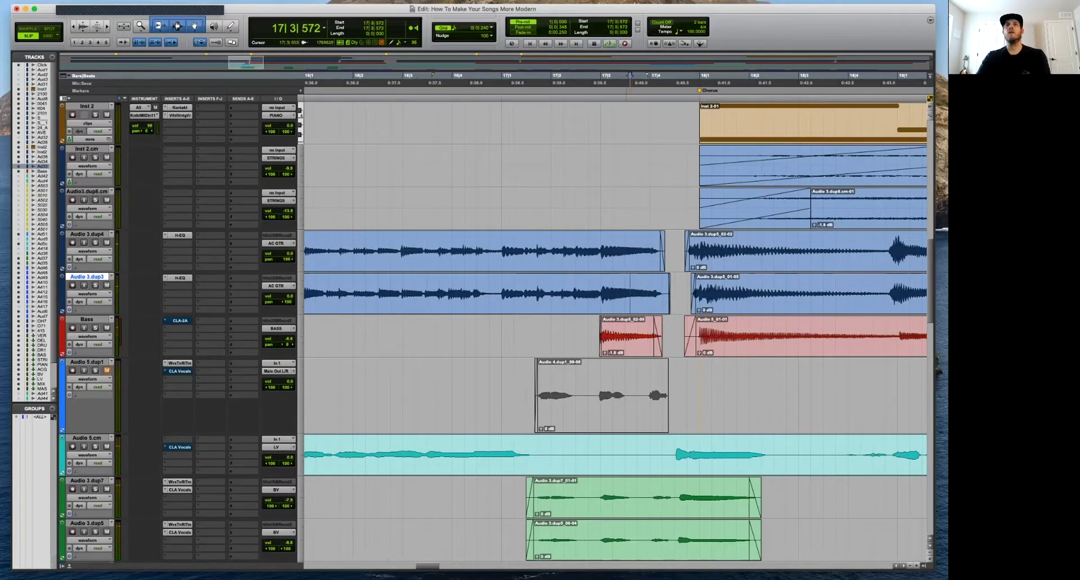
# Try replacing the guitar at 17|3|503 on Audio 3.dup3 with a gain-adjusted slice of the chord on the Bass track, and play it.
pyautogui.moveTo(632, 337); pyautogui.dragTo(627, 308)
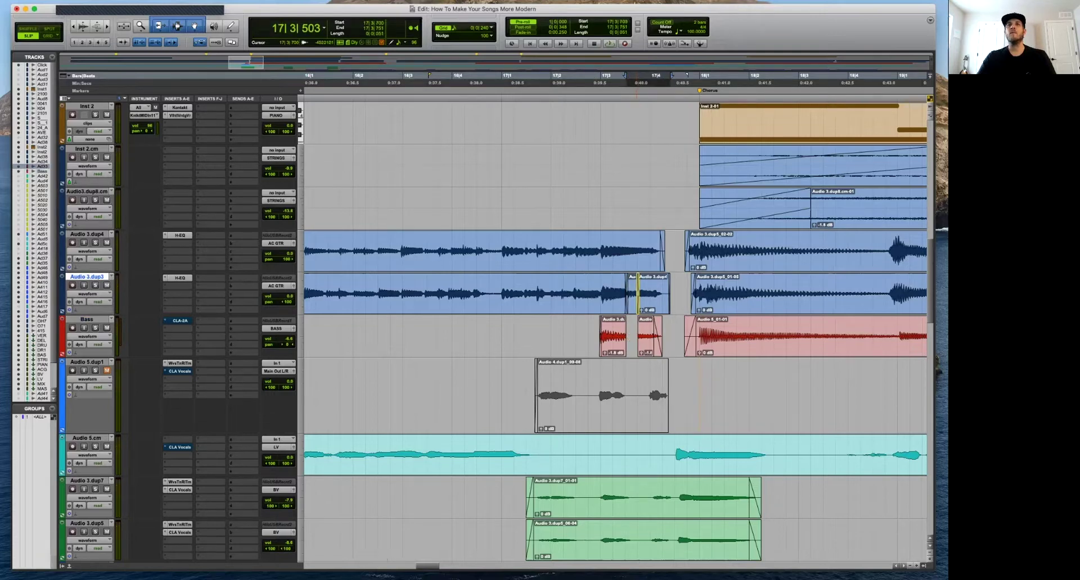
pyautogui.press('super+bracketright')
pyautogui.press('super+bracketright')
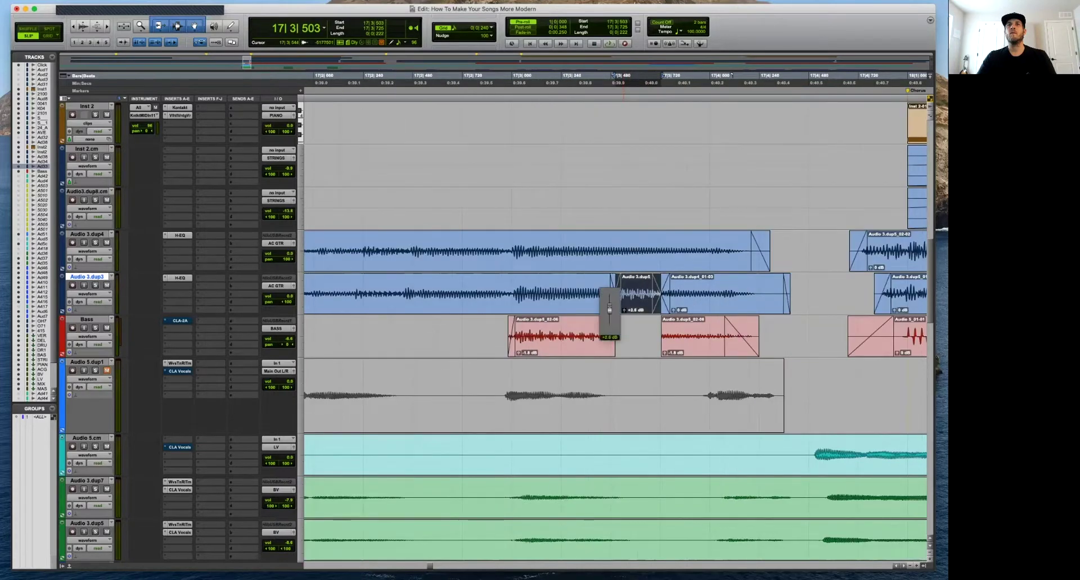
pyautogui.press('super+bracketleft')
pyautogui.press('super+bracketleft')
pyautogui.press('space')
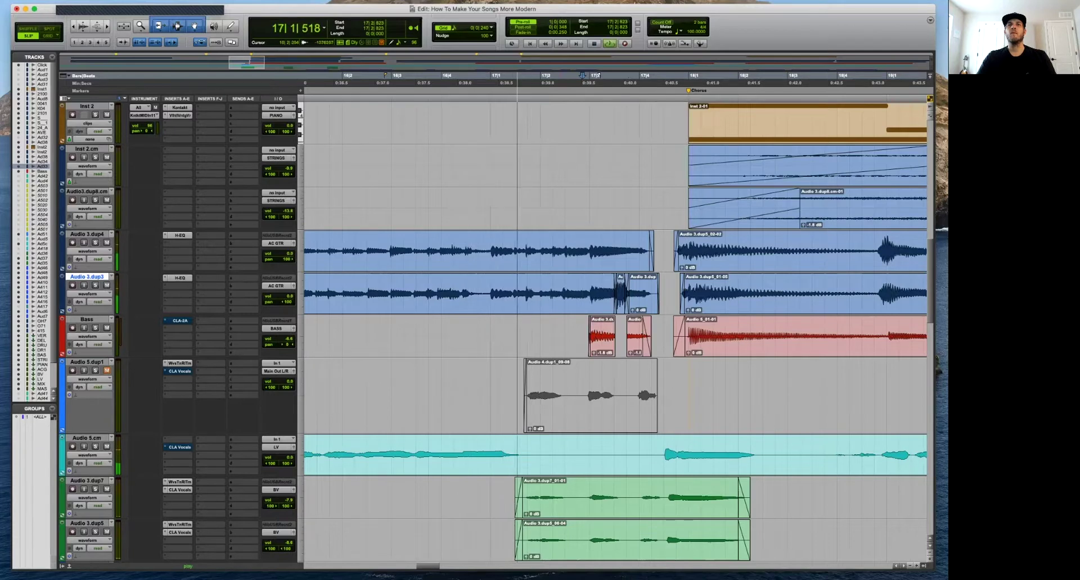
pyautogui.press('space')
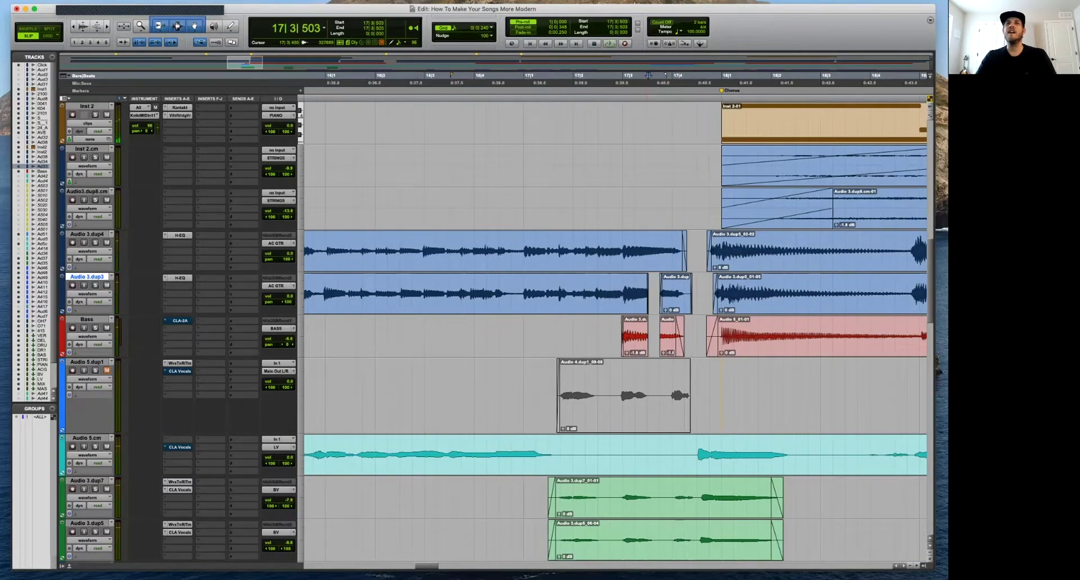
# Try deleting the guitar ending after 17|3|452 on Audio 3.dup3, and undo the edits back to the unsliced guitar and chord clips.
pyautogui.moveTo(698, 286); pyautogui.dragTo(646, 286)
pyautogui.press('Delete')
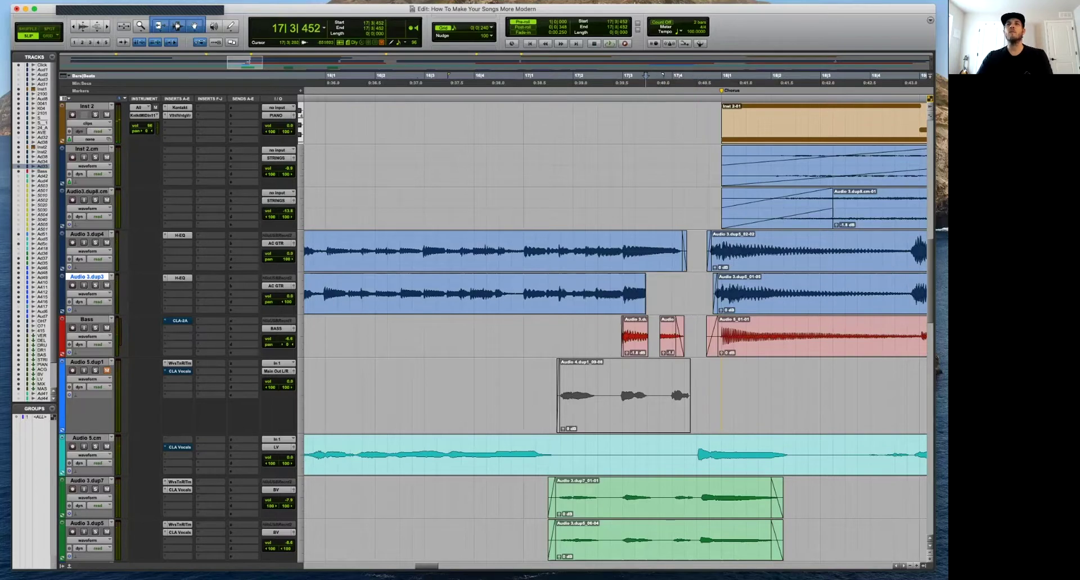
pyautogui.press('super+z')
pyautogui.press('super+z')
pyautogui.press('super+z')
pyautogui.press('super+z')
pyautogui.press('super+z')
pyautogui.press('super+z')
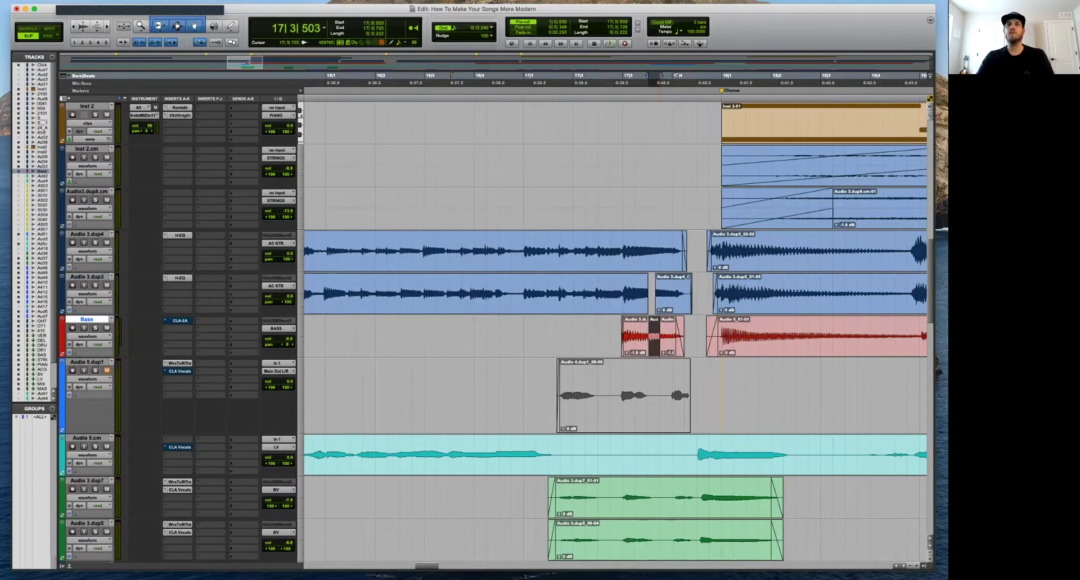
pyautogui.press('super+z')
# Move the whole chord clip from the Bass track back to Audio 3.dup3 at 17|2|943.
pyautogui.click(657, 340)
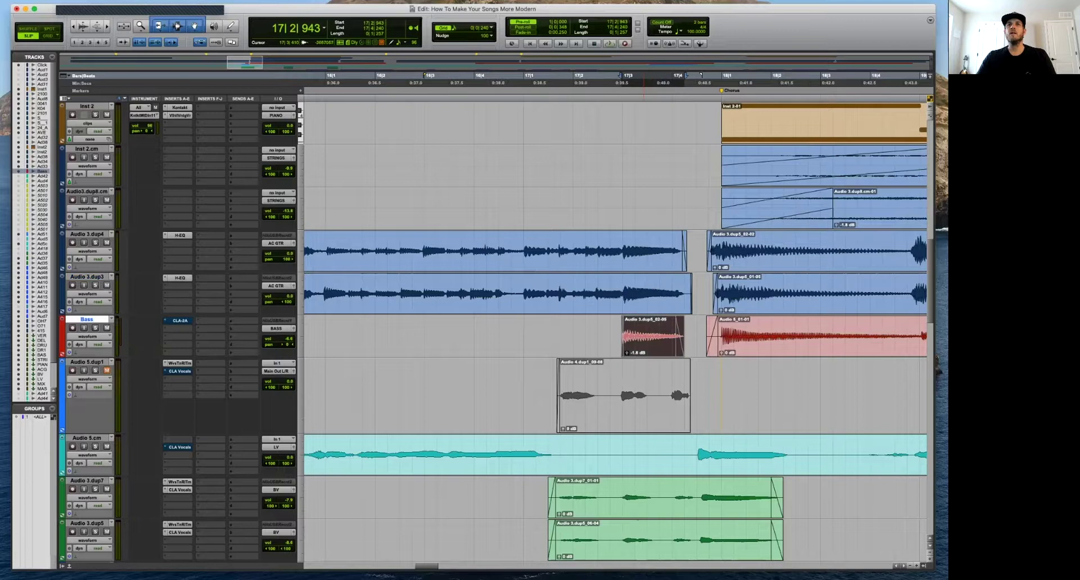
pyautogui.press('super+x')
pyautogui.press('p')
pyautogui.press('super+v')
pyautogui.press('t')
pyautogui.press('r')
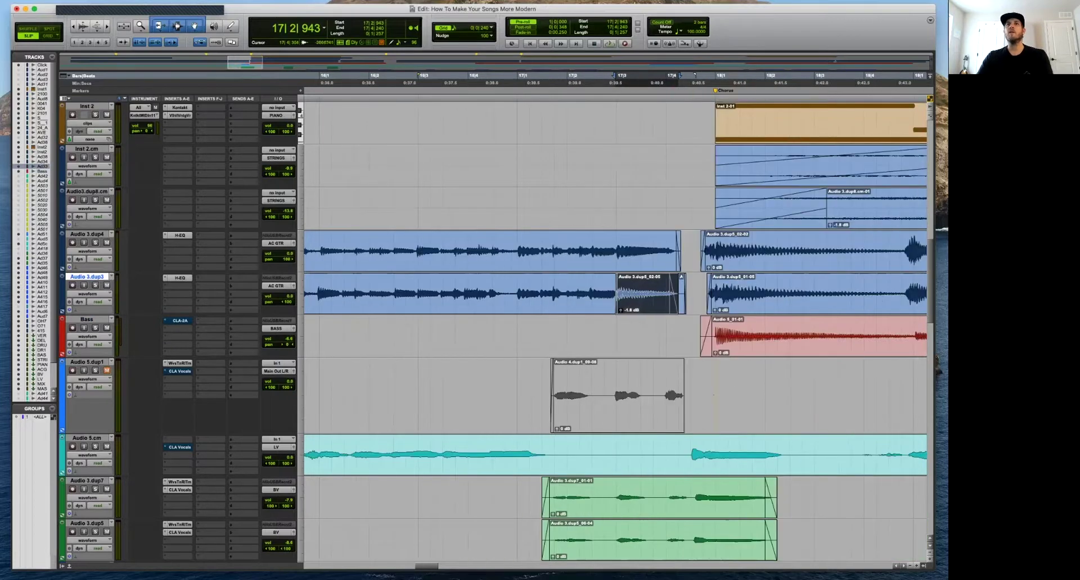
# Fade out the chord clip's end near 17|4|240 on Audio 3.dup3 and crossfade its start at 17|2|919.
pyautogui.click(682, 304)
pyautogui.press('t')
pyautogui.press('t')
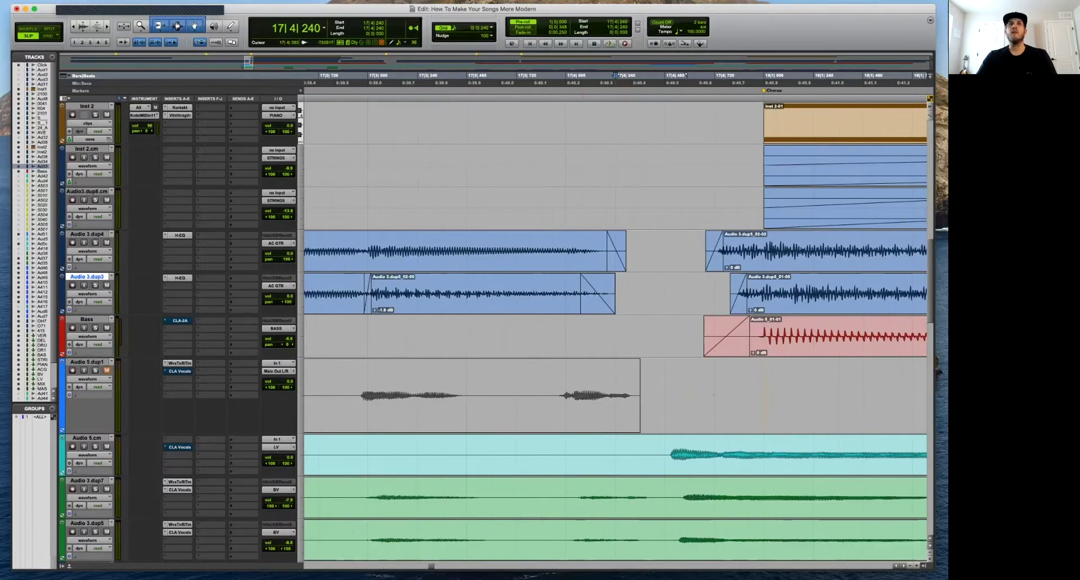
pyautogui.press('r')
pyautogui.press('r')
pyautogui.press('t')
pyautogui.press('t')
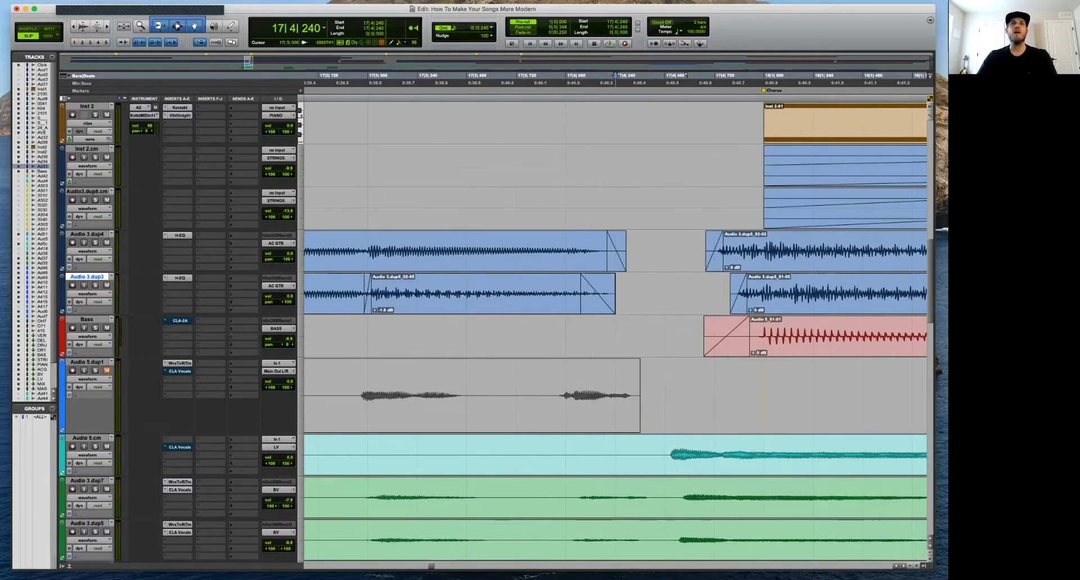
pyautogui.press('f')
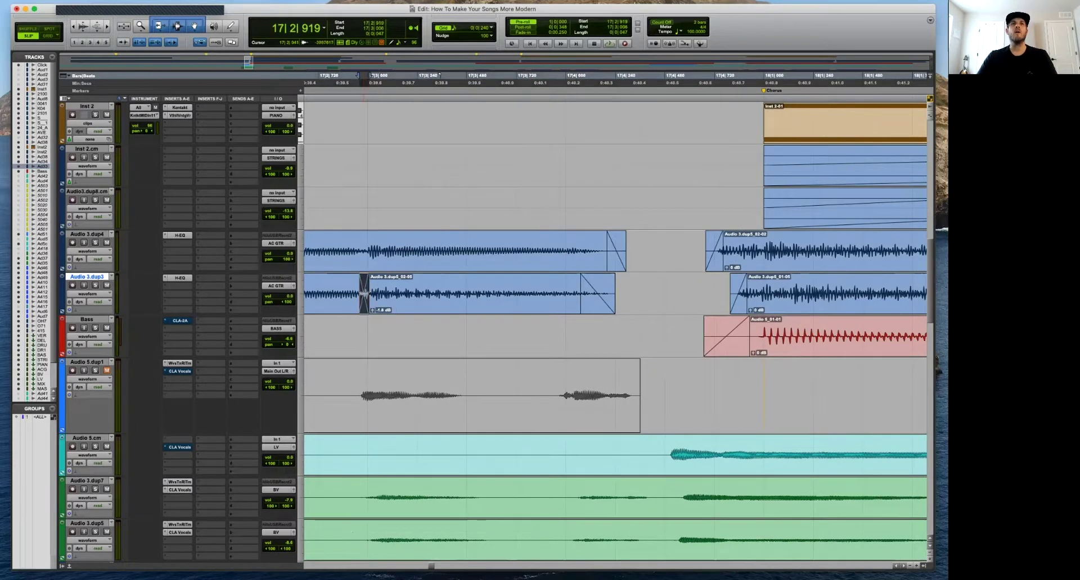
# Play the crossfaded chord around 17|3|132 on Audio 3.dup3 through the entry into the first chorus.
pyautogui.click(394, 298)
pyautogui.press('r')
pyautogui.press('r')
pyautogui.press('r')
pyautogui.press('space')
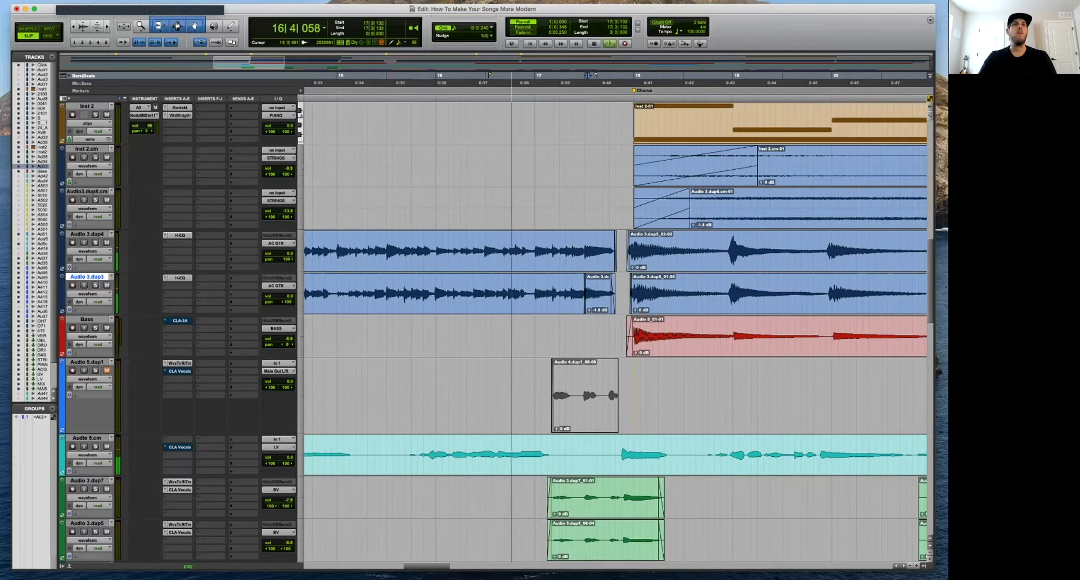
pyautogui.press('r')
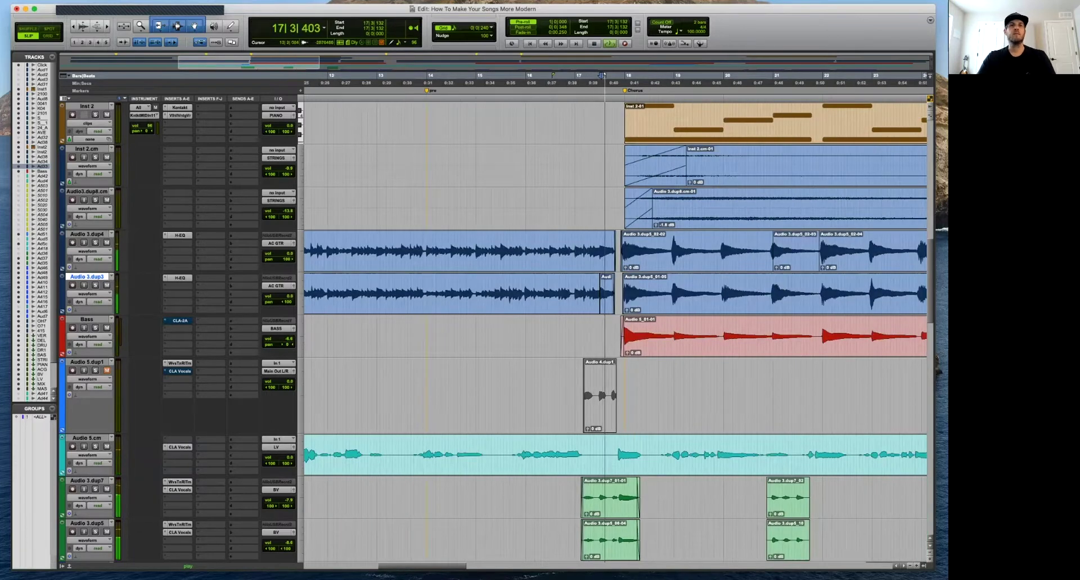
pyautogui.press('r')
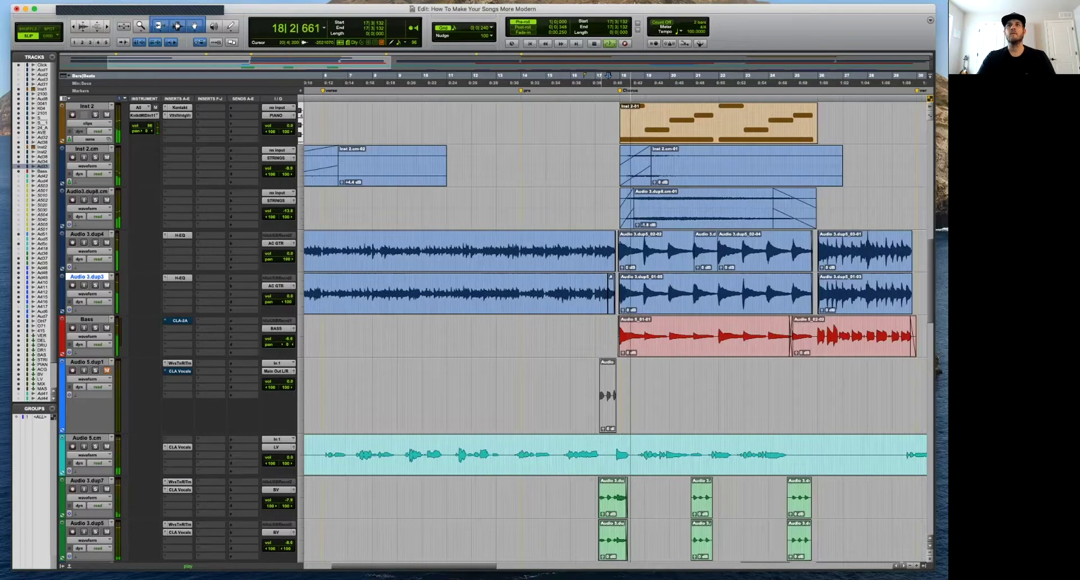
pyautogui.press('r')
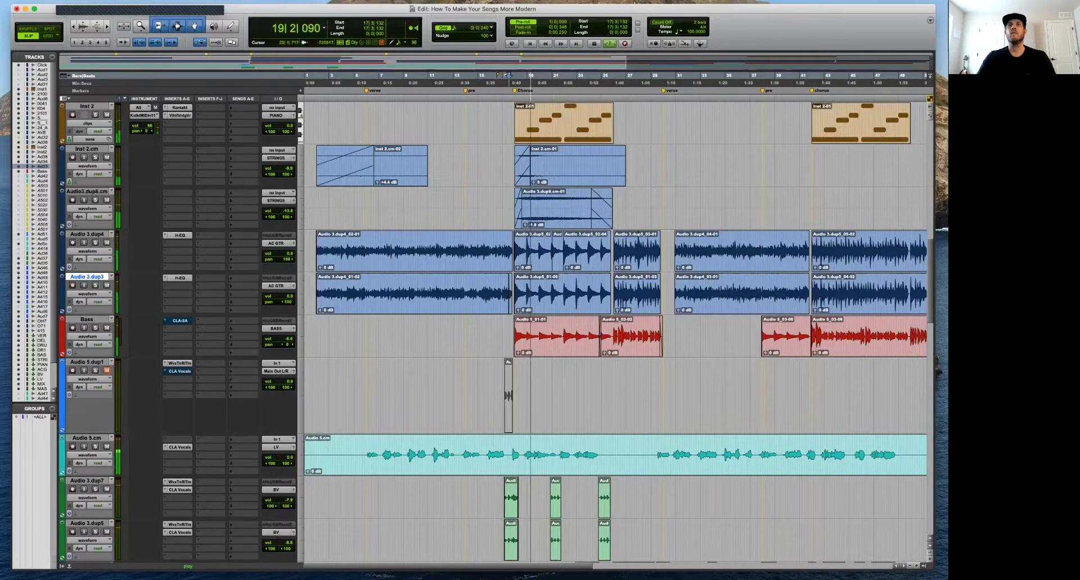
pyautogui.press('space')
# Replay the pre-chorus ending around 17|3|128 and listen to the guitars leading into the chorus.
pyautogui.click(509, 208)
pyautogui.press('t')
pyautogui.press('t')
pyautogui.press('t')
pyautogui.press('space')
pyautogui.press('r')
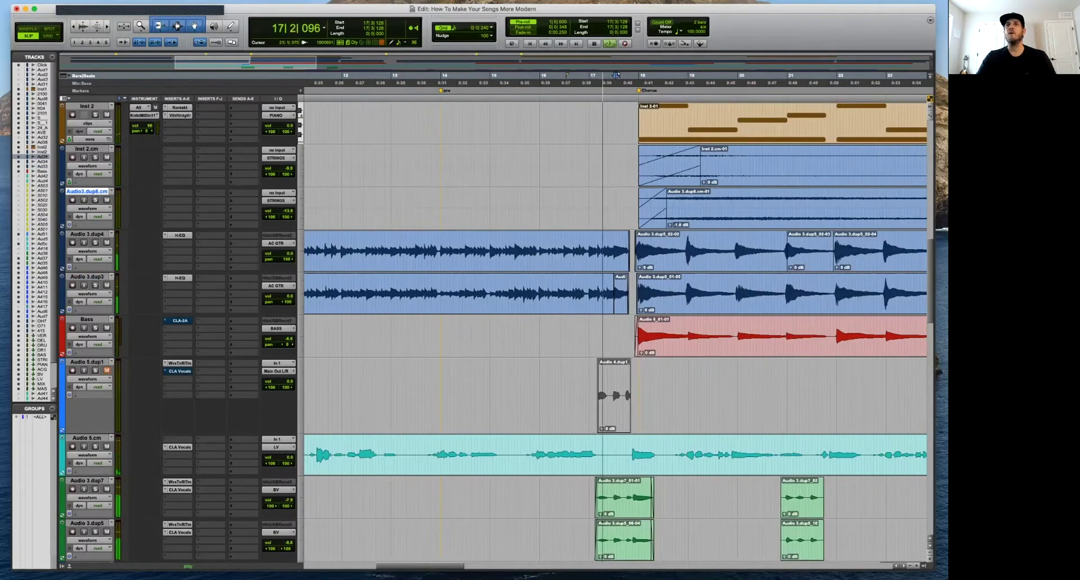
# Try slicing the chord starting at 21|1|000 on Audio 3.dup3 in grid mode and placing it on Audio 3.dup4 near 17|3.
pyautogui.press('F5')
pyautogui.press('F4')
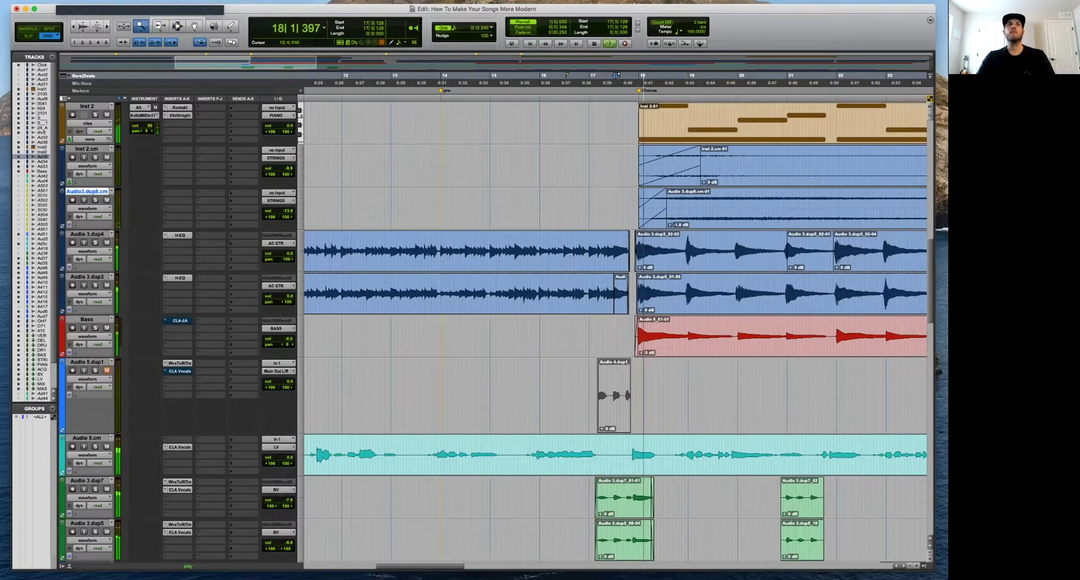
pyautogui.hotkey('F6', 'F7')
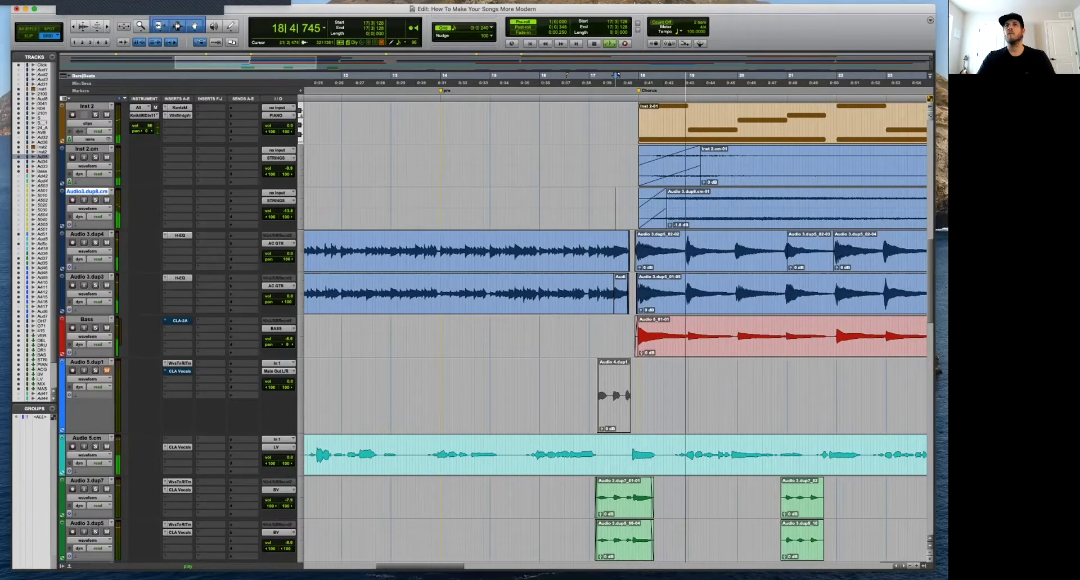
pyautogui.click(792, 293)
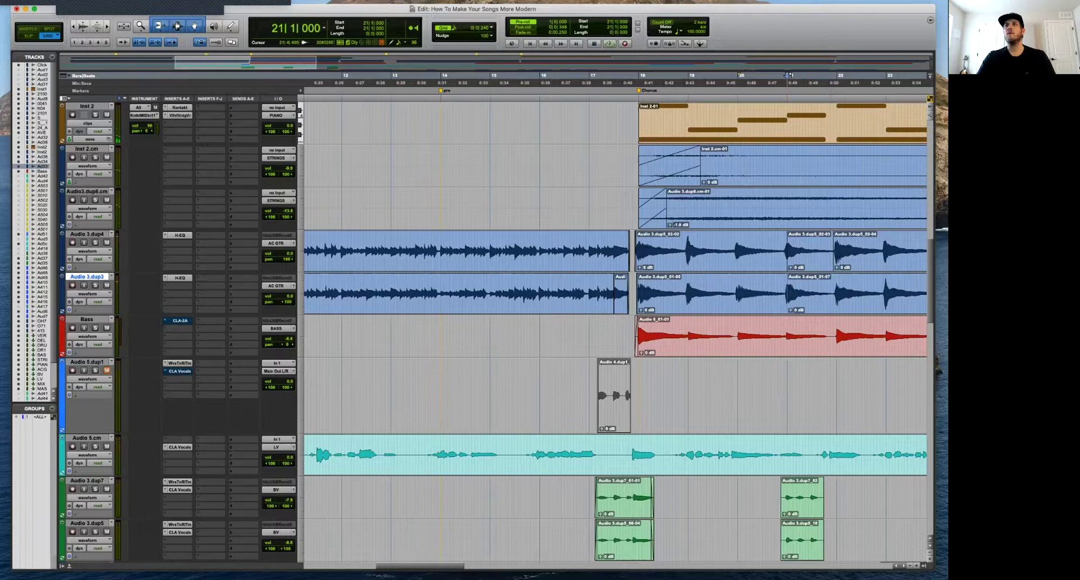
pyautogui.click(829, 288)
pyautogui.press('b')
pyautogui.moveTo(811, 303); pyautogui.dragTo(624, 253)
# Try trimming and crossfading the placed chord near 17|3 on Audio 3.dup4 and adjusting its clip gain.
pyautogui.press('t')
pyautogui.press('t')
pyautogui.press('t')
pyautogui.press('t')
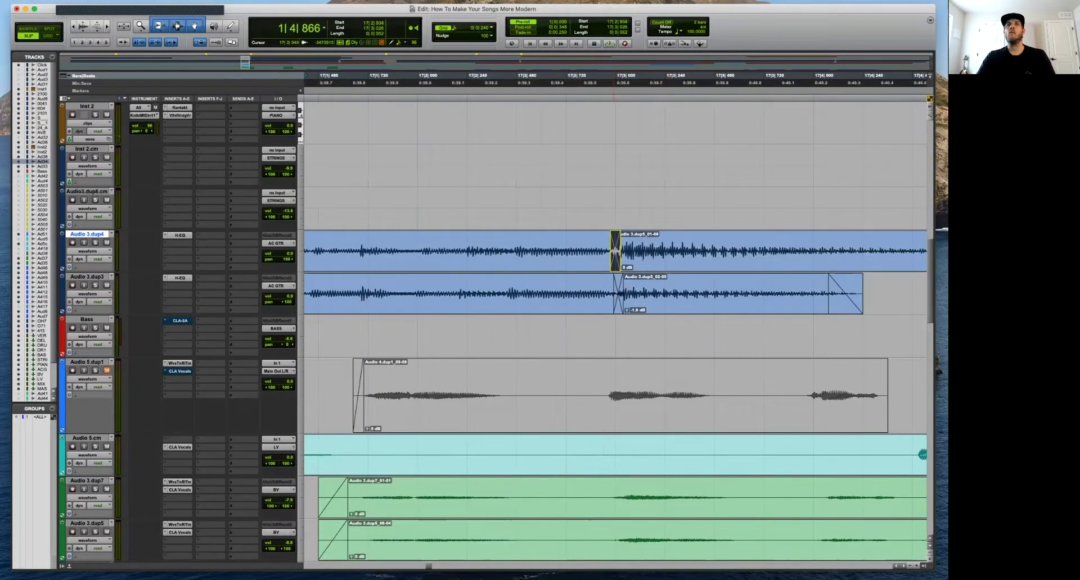
pyautogui.press('r')
pyautogui.press('Delete')
pyautogui.moveTo(745, 248); pyautogui.dragTo(717, 236)
pyautogui.click(577, 245)
# Play both guitar tracks with the placed chord from bar 16 into the chorus.
pyautogui.press('space')
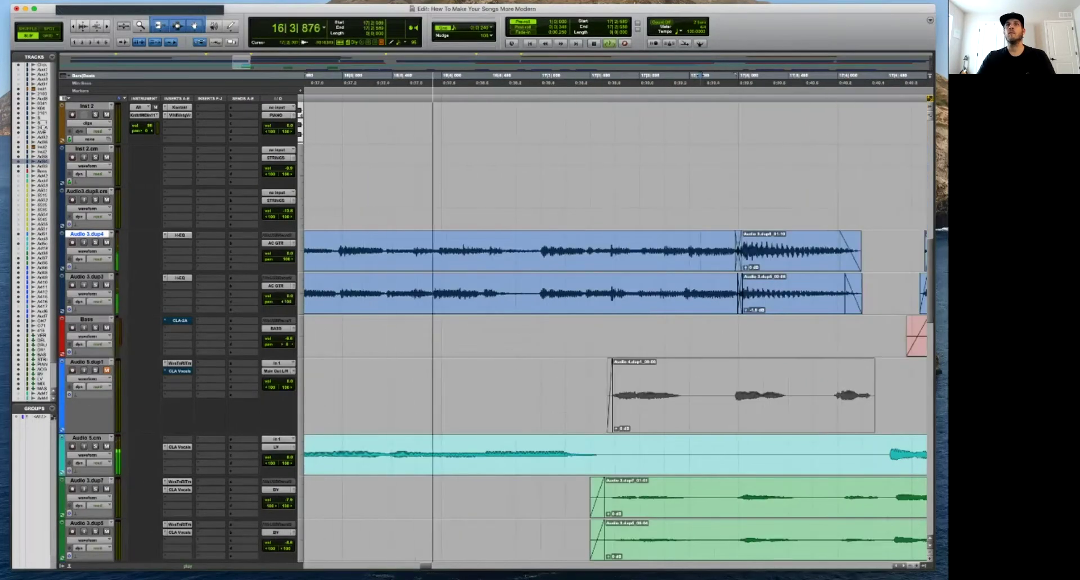
pyautogui.press('r')
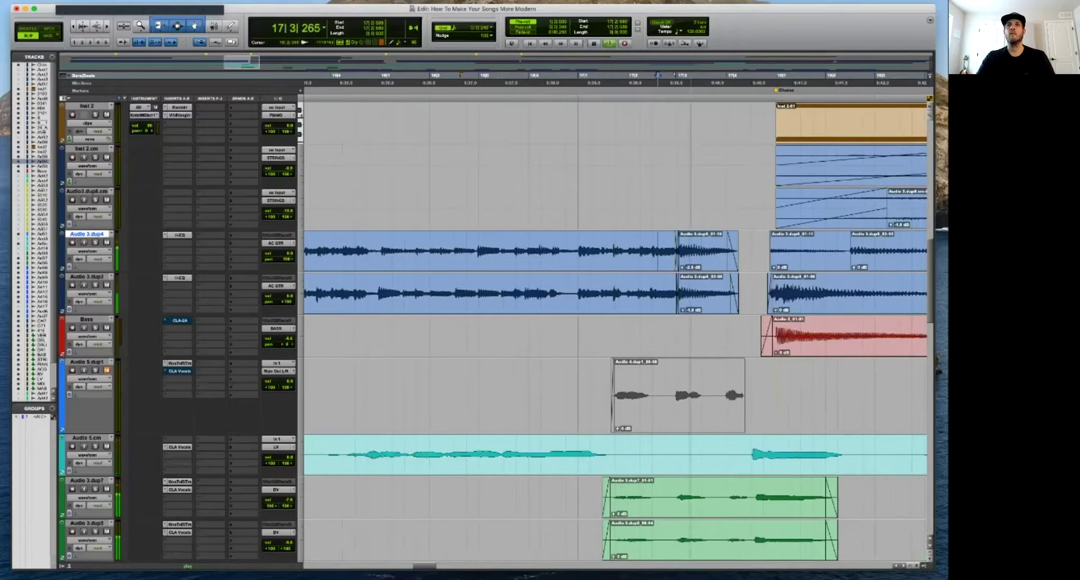
pyautogui.press('r')
pyautogui.press('r')
pyautogui.press('r')
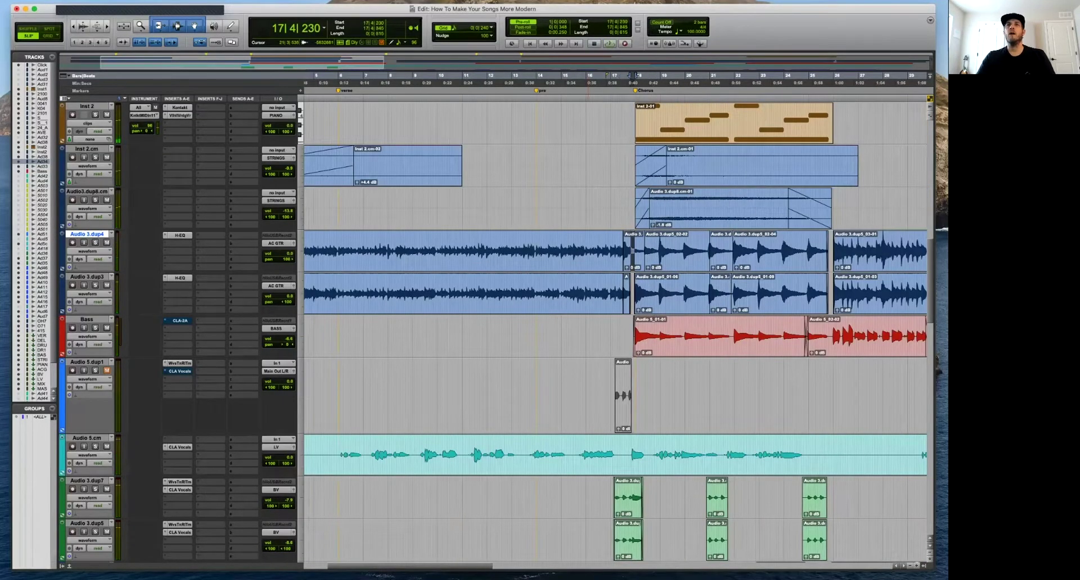
# Undo the chord placement on Audio 3.dup4 and heal the guitar splits from 20|2|832 to 22|4|107 on both tracks.
pyautogui.press('super+z')
pyautogui.press('super+z')
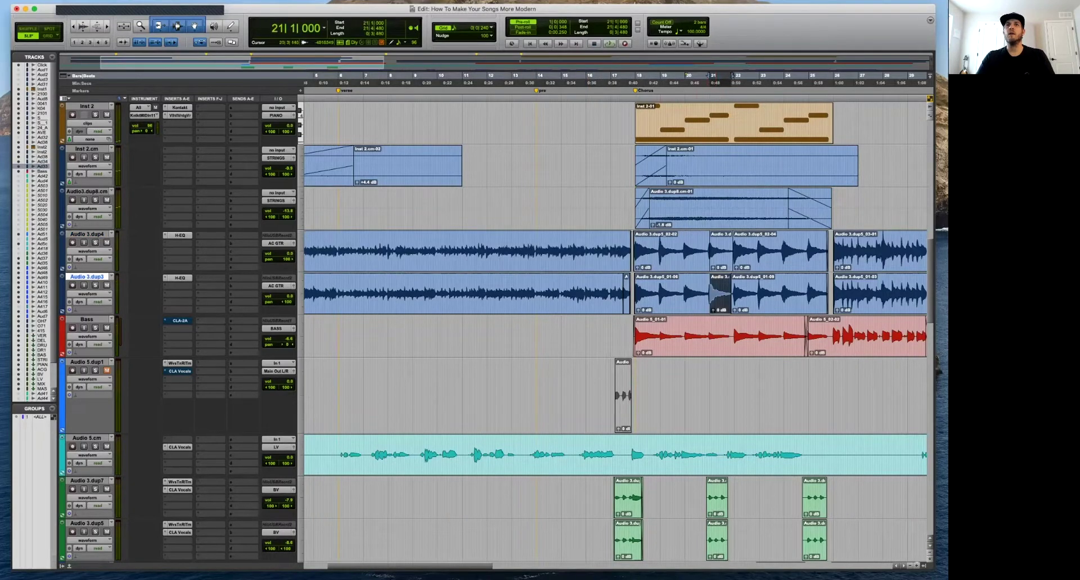
pyautogui.moveTo(696, 244); pyautogui.dragTo(753, 290)
pyautogui.press('super+bracketleft')
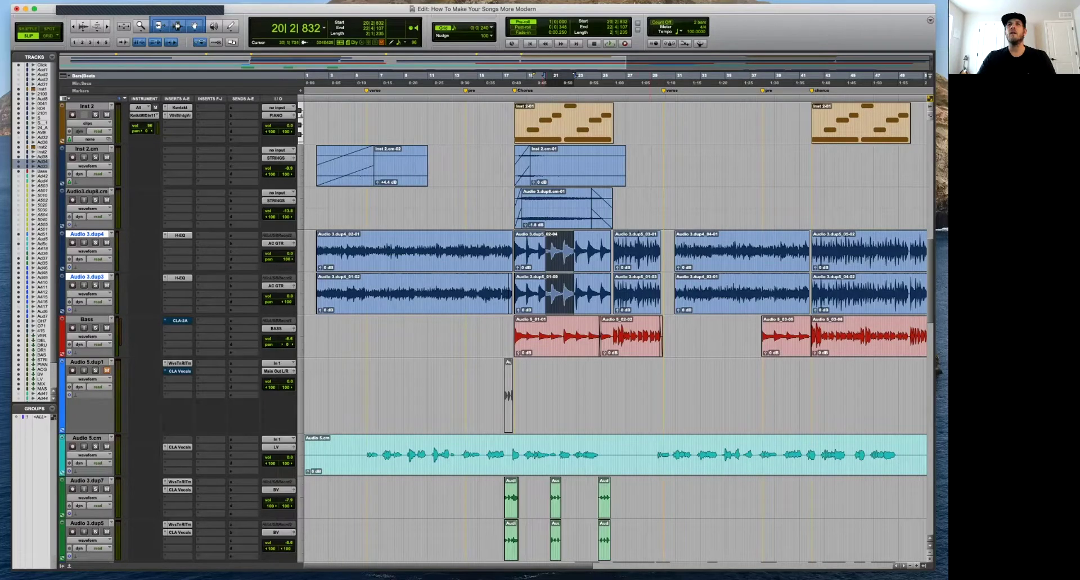
# Play the guitars around bar 29, where the first chorus section ends before the second verse.
pyautogui.click(659, 209)
pyautogui.press('super+bracketright')
pyautogui.press('super+bracketright')
pyautogui.press('space')
pyautogui.press('super+bracketleft')
pyautogui.press('super+bracketleft')
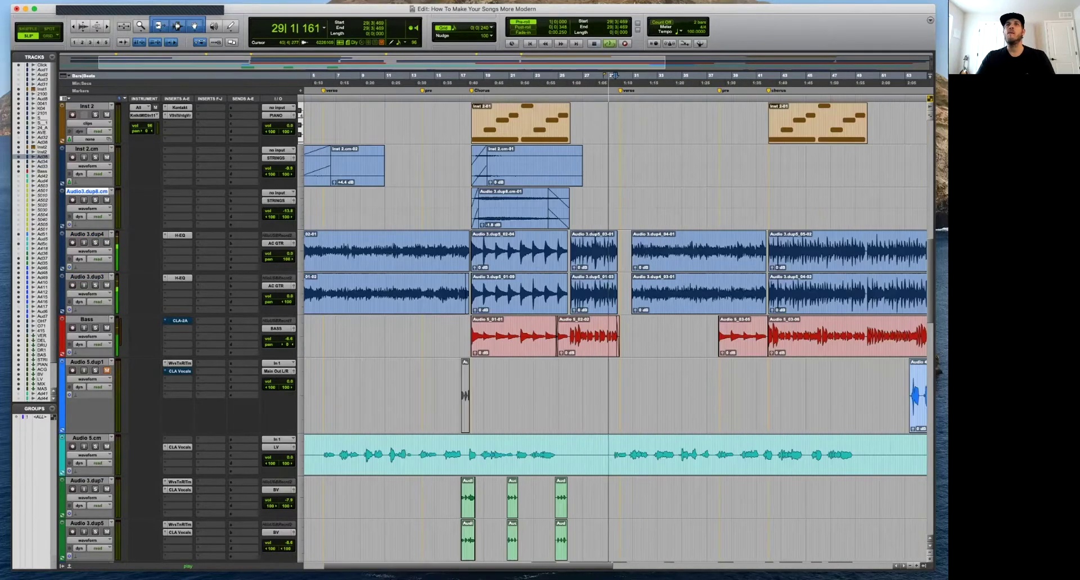
# Play the final chorus guitars around bars 61 and 69, and examine the gap before bar 70.
pyautogui.press('super+bracketleft')
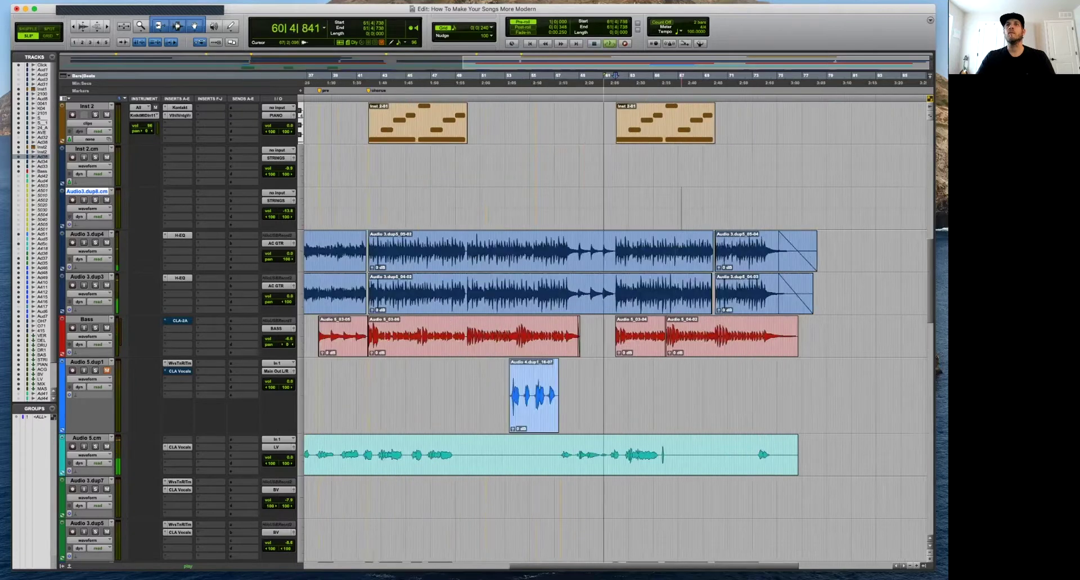
pyautogui.press('super+bracketright')
pyautogui.press('super+bracketright')
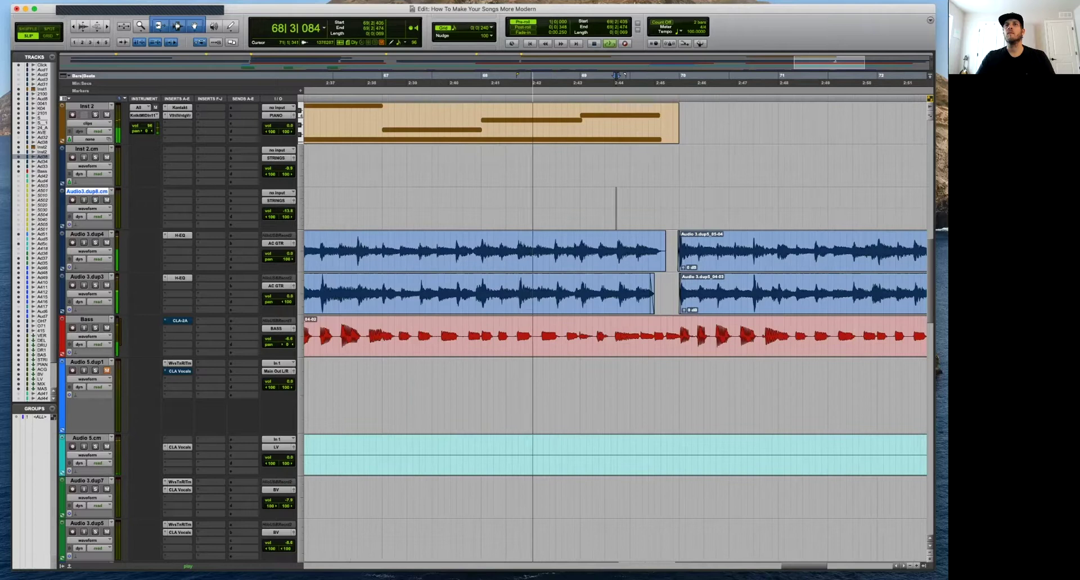
pyautogui.press('super+bracketright')
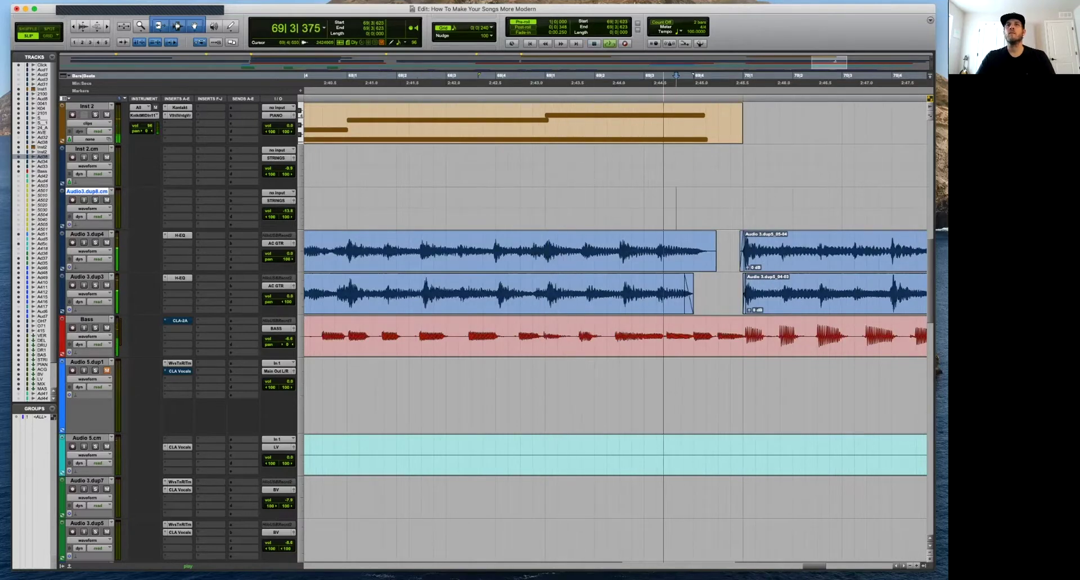
pyautogui.press('super+bracketleft')
pyautogui.press('super+bracketleft')
pyautogui.press('super+bracketleft')
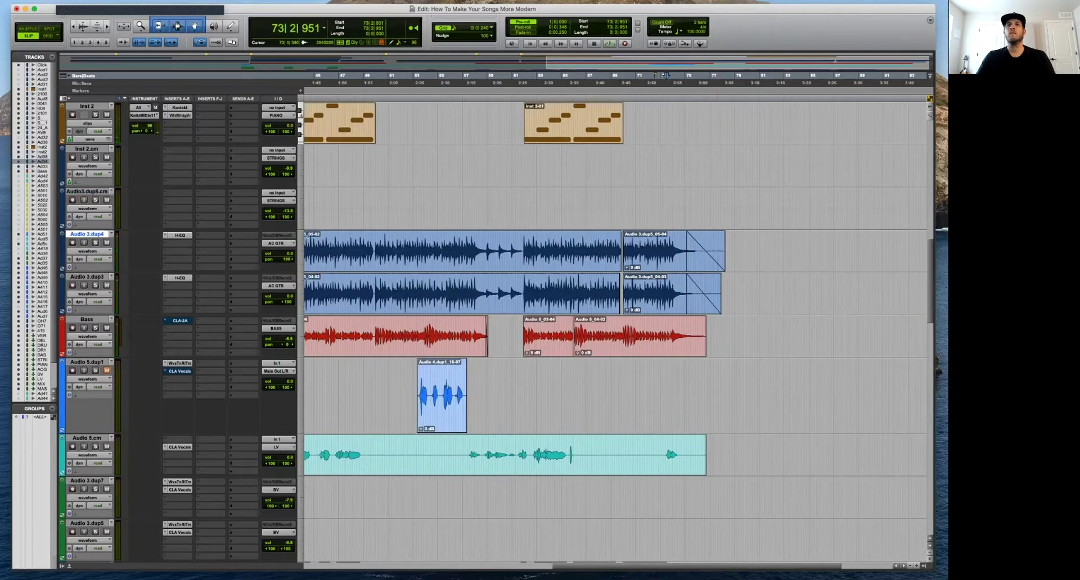
pyautogui.press('space')
# Examine the whole song's track layout for other guitar recordings that could supply an alternative chord.
pyautogui.press('super+bracketleft')
pyautogui.press('super+bracketleft')
pyautogui.press('super+bracketleft')
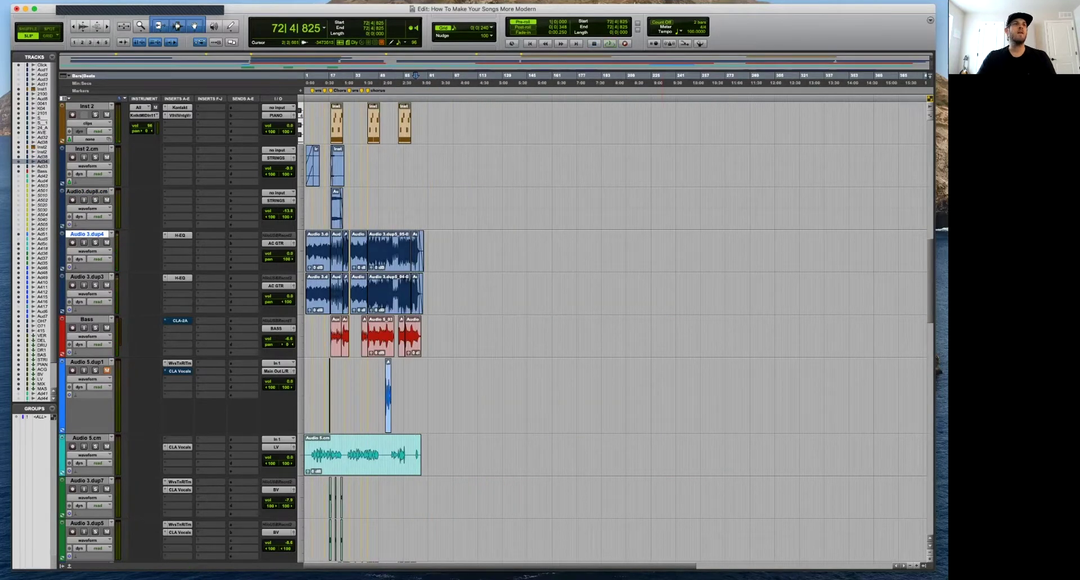
pyautogui.scroll(-2, 613, 332)
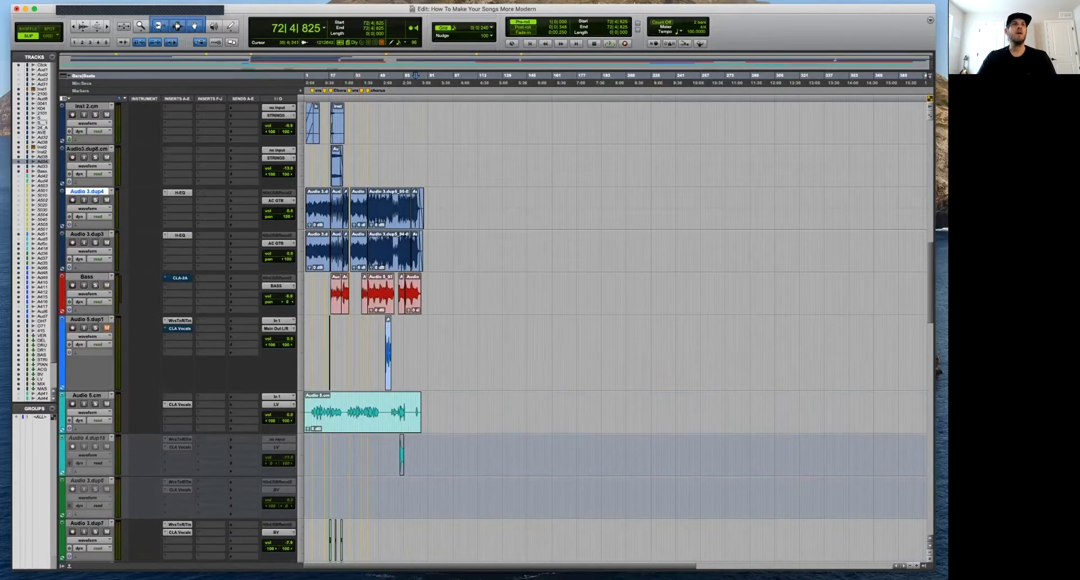
pyautogui.scroll(2, 613, 332)
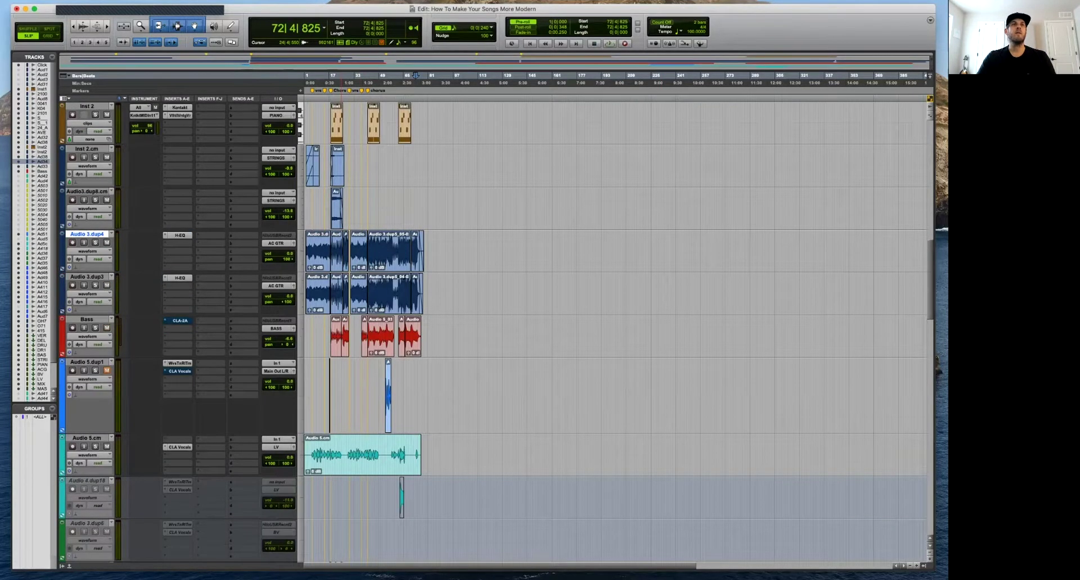
pyautogui.scroll(-3, 613, 332)
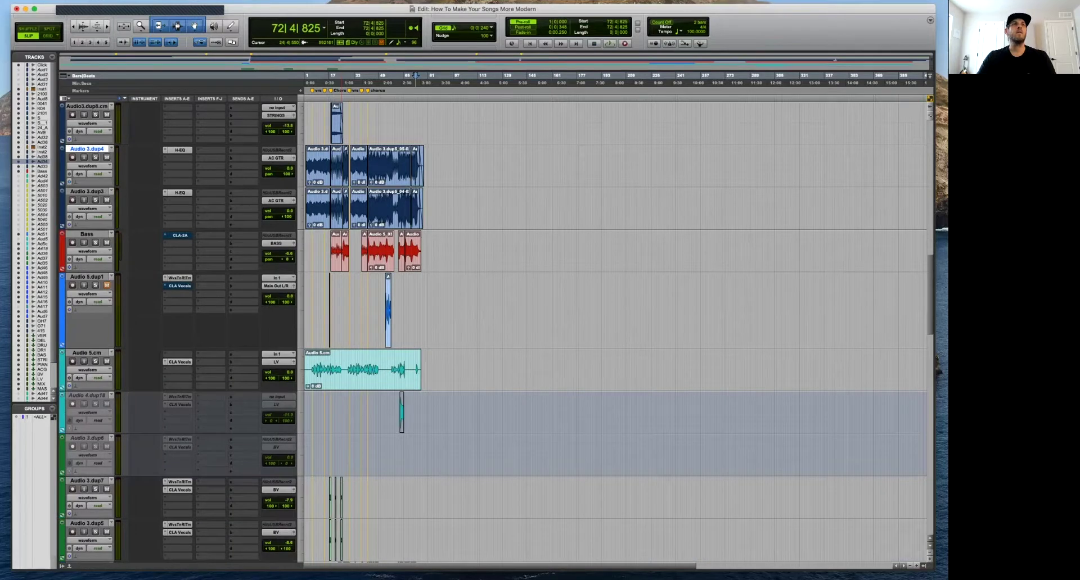
pyautogui.scroll(1, 613, 332)
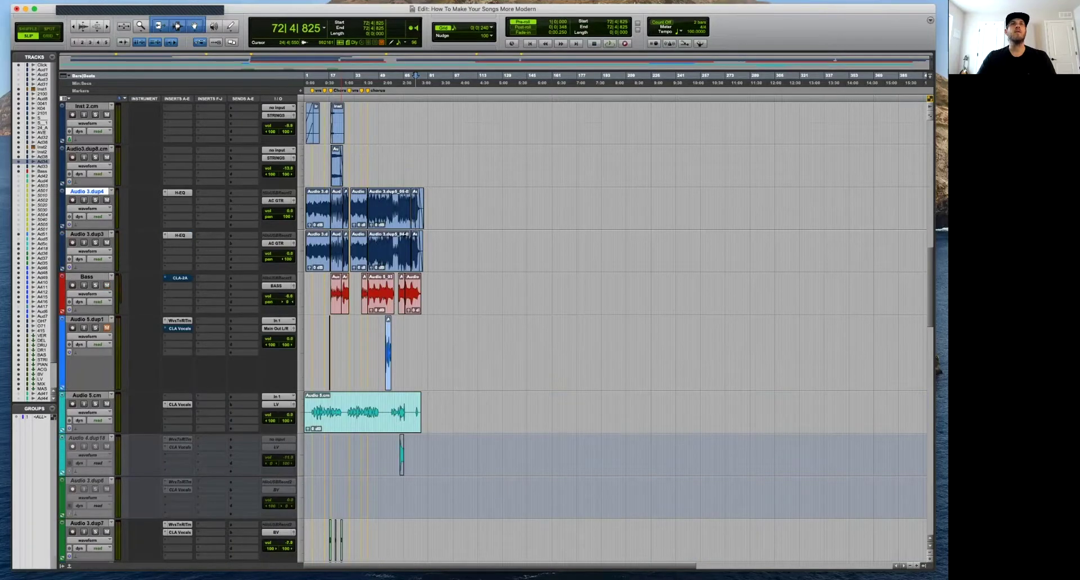
pyautogui.scroll(2, 613, 332)
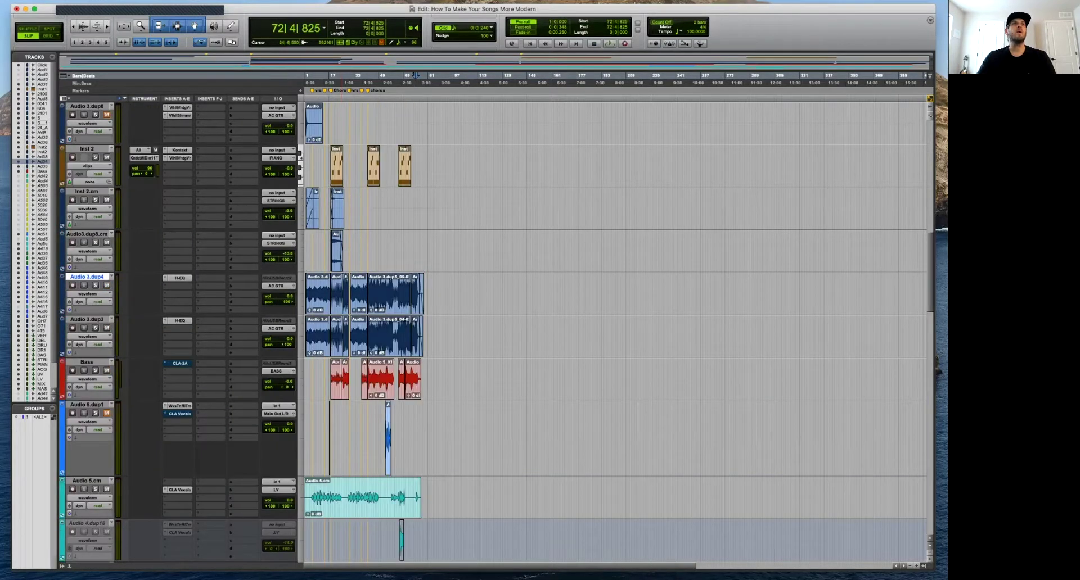
pyautogui.scroll(4, 613, 332)
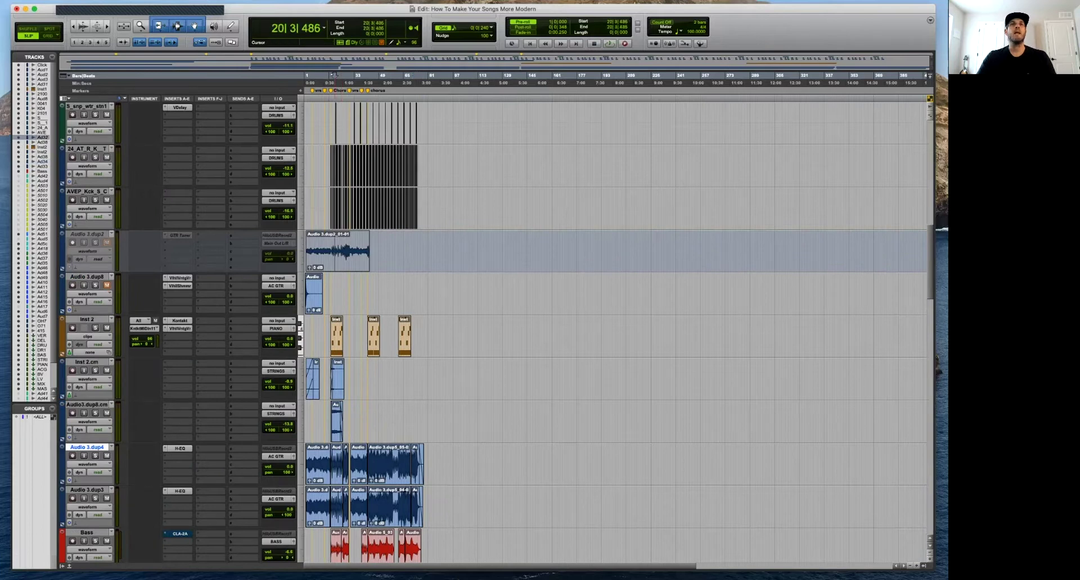
# Move the inactive Audio 3 and Audio 3.dup1 tracks directly between Audio 3.dup3 and Bass.
pyautogui.press('t')
pyautogui.press('t')
pyautogui.press('t')
pyautogui.press('t')
pyautogui.press('r')
pyautogui.press('r')
pyautogui.scroll(3, 386, 253)
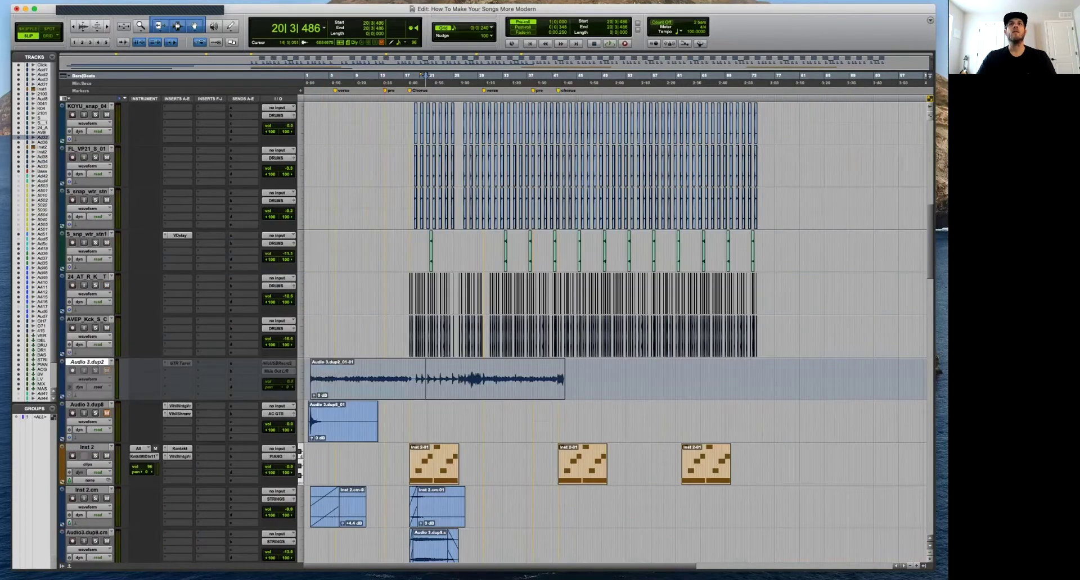
pyautogui.scroll(12, 613, 332)
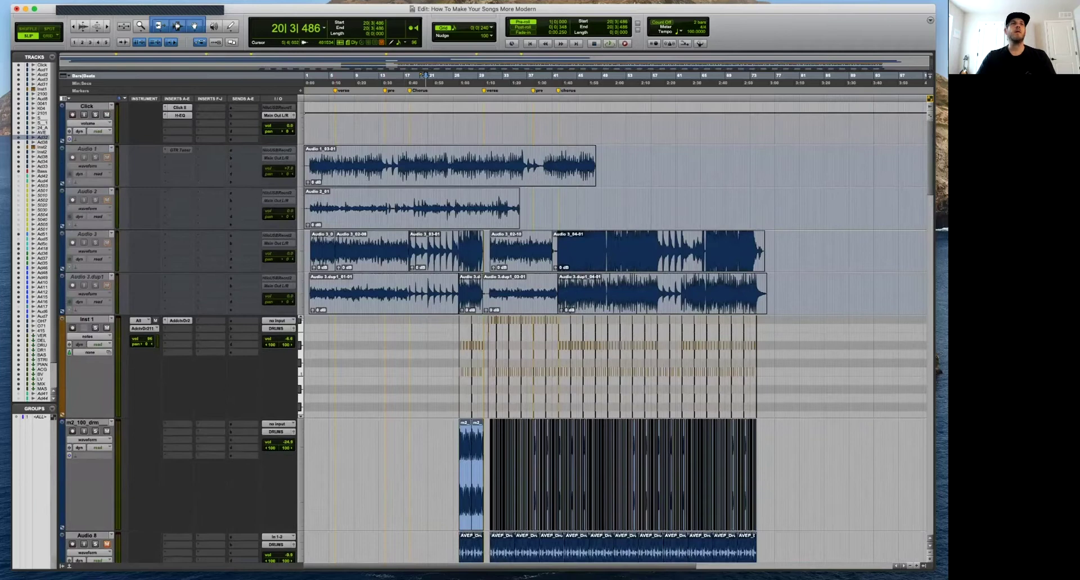
pyautogui.scroll(-12, 613, 332)
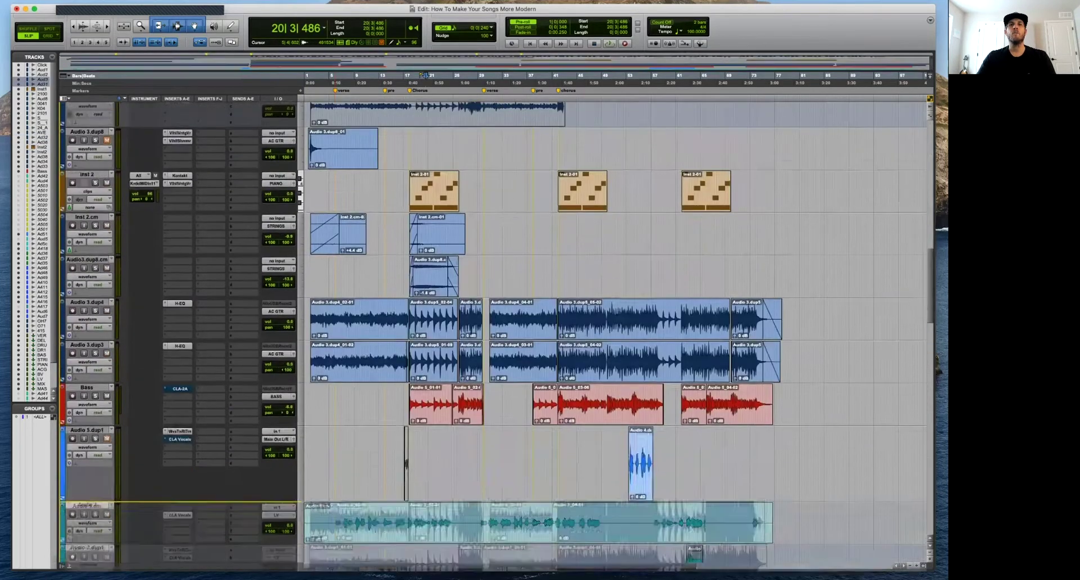
pyautogui.moveTo(85, 509); pyautogui.dragTo(85, 385)
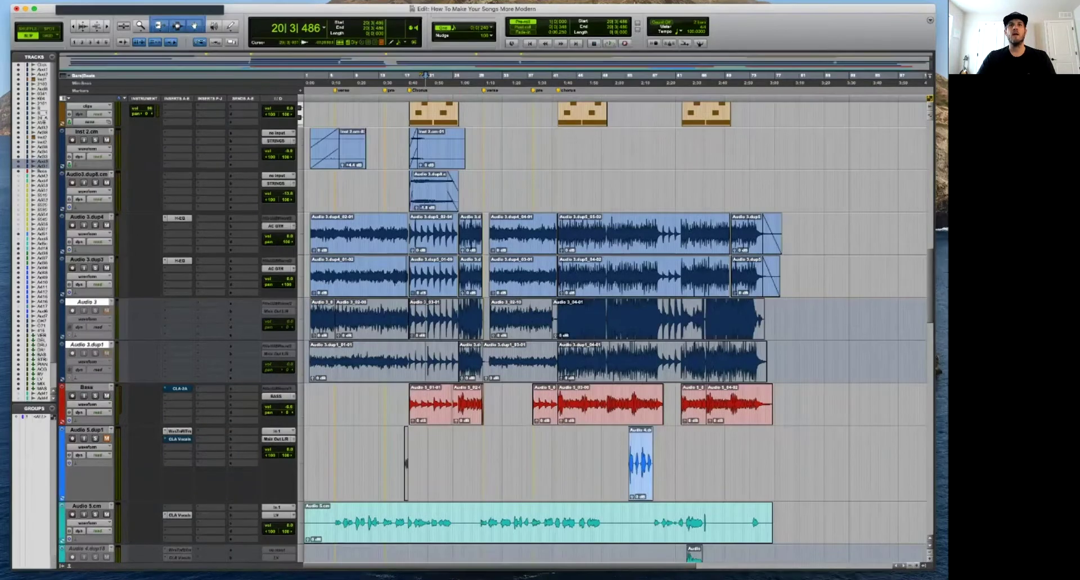
# Replace the ending chord at 17|3 on Audio 3.dup3 with the matching slice from the Audio 3 track.
pyautogui.click(407, 192)
pyautogui.press('t')
pyautogui.press('t')
pyautogui.press('t')
pyautogui.press('t')
pyautogui.press('t')
pyautogui.press('t')
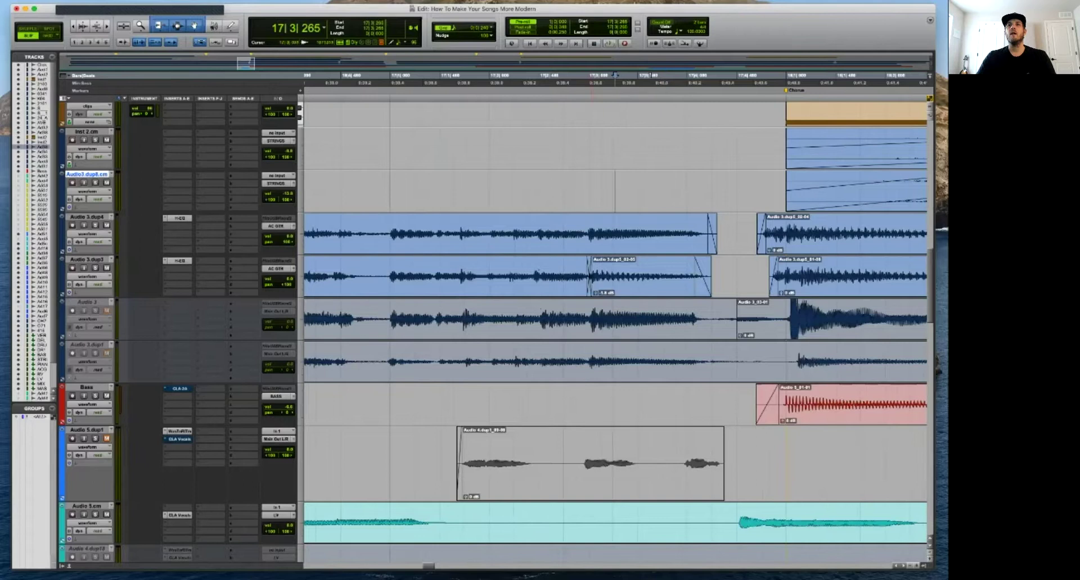
pyautogui.moveTo(588, 318); pyautogui.dragTo(710, 317)
pyautogui.moveTo(629, 323); pyautogui.dragTo(581, 293)
# Clean up the joint before the new slice near 17|3 on Audio 3.dup3, leaving a crossfade there.
pyautogui.click(585, 276)
pyautogui.press('Delete')
pyautogui.press('super+z')
pyautogui.press('Delete')
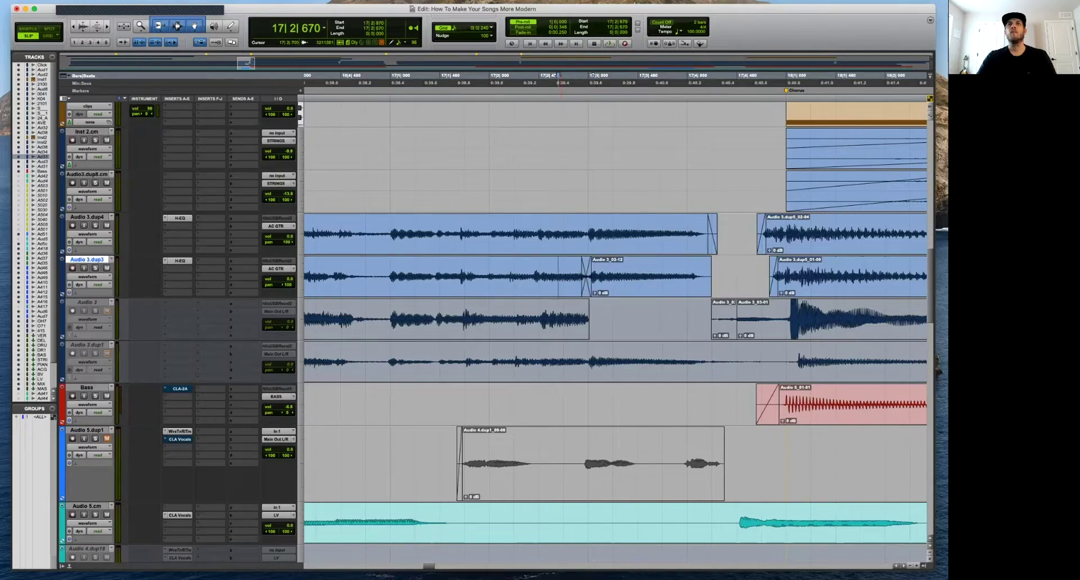
# Solo Audio 3.dup4 and Audio 3.dup3 and play back their replaced ending chord into the chorus.
pyautogui.press('space')
pyautogui.press('r')
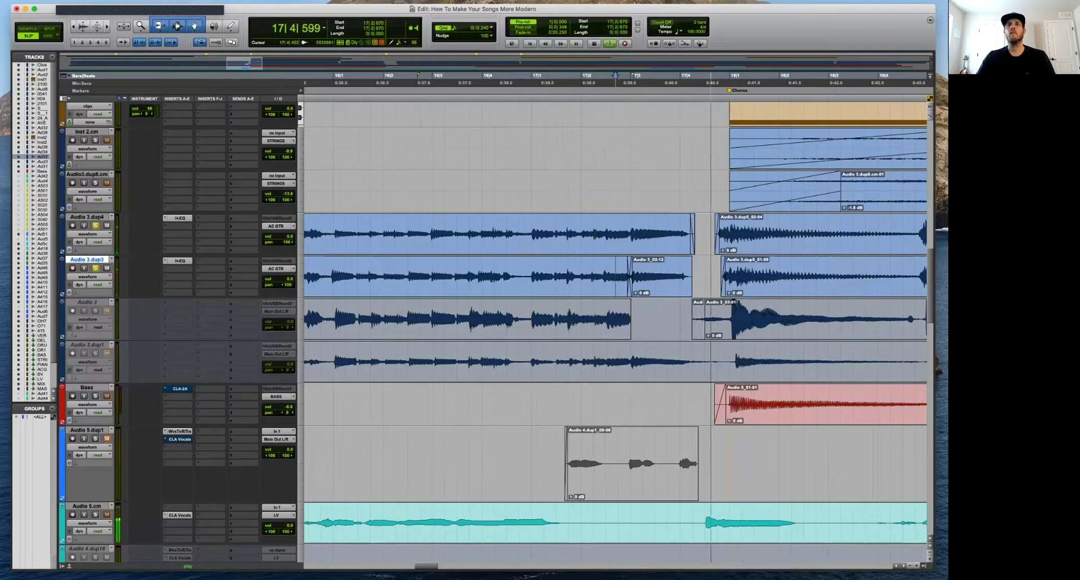
pyautogui.click(757, 270)
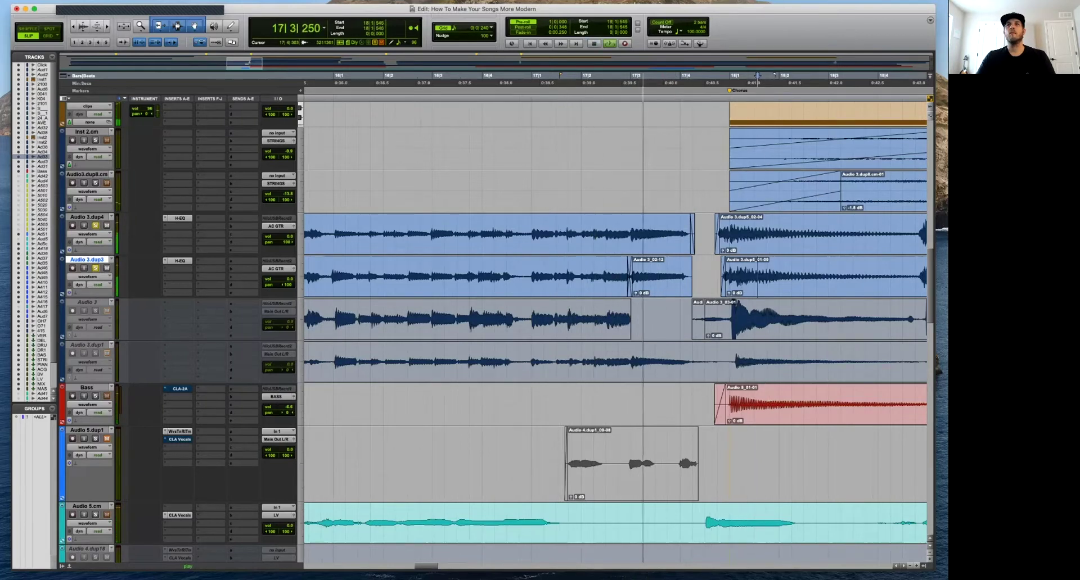
# Shorten the clip endings on Audio 3.dup4 and Audio 3.dup3 to about 17|4, widening the gap before the chorus.
pyautogui.click(685, 235)
pyautogui.moveTo(698, 227); pyautogui.dragTo(684, 228)
pyautogui.press('BackSpace')
pyautogui.click(704, 231)
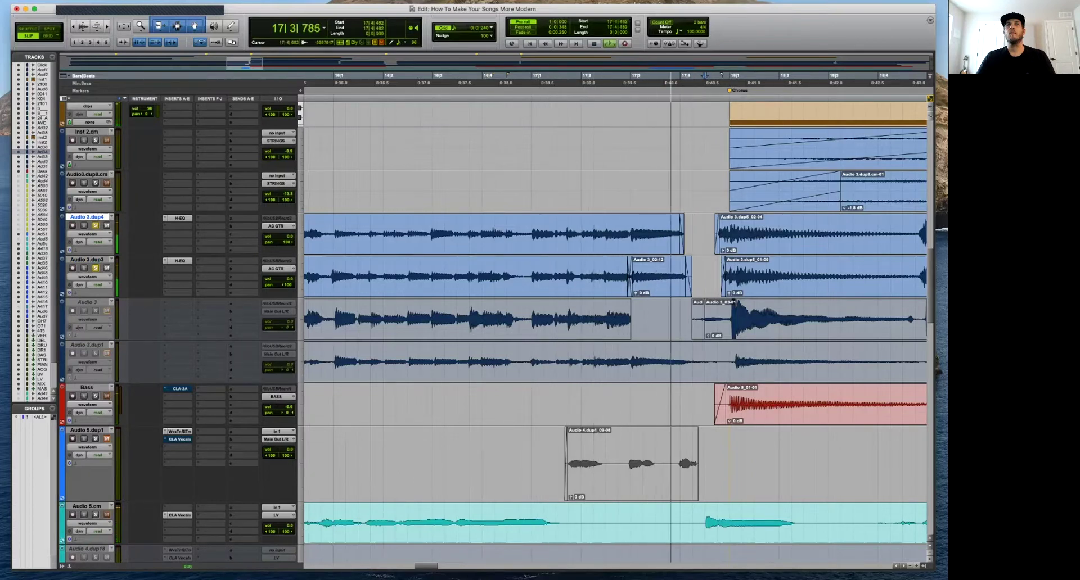
pyautogui.click(687, 285)
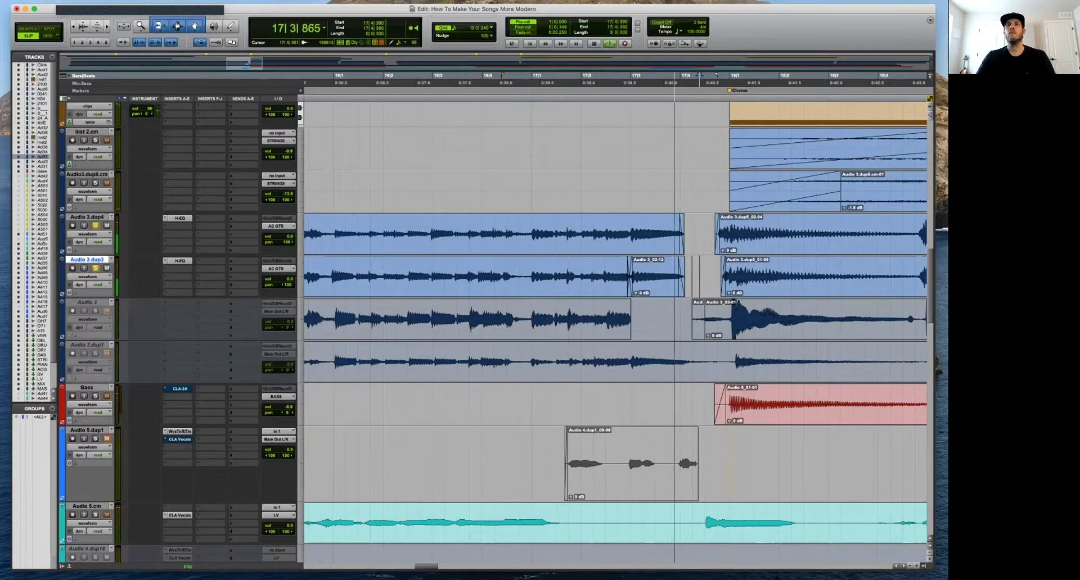
pyautogui.moveTo(705, 276); pyautogui.dragTo(688, 277)
# Play back the shortened guitar endings going into the chorus.
pyautogui.click(702, 242)
pyautogui.press('space')
pyautogui.press('t')
pyautogui.press('r')
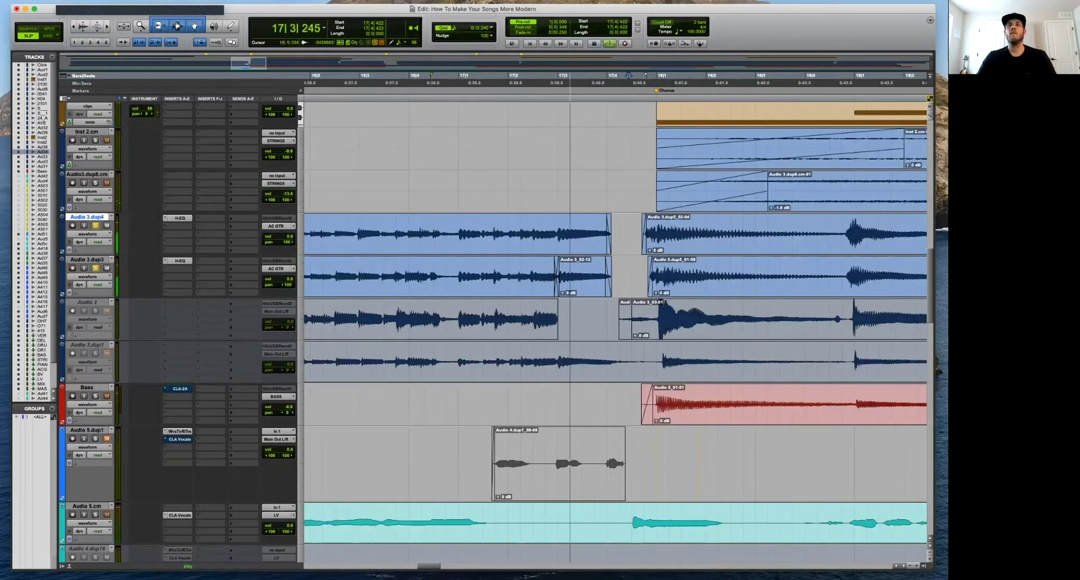
pyautogui.press('space')
# Unsolo the guitars and hide the inactive tracks Audio 3, Audio 3.dup1, Audio 4.dup18, Audio 3.dup6, Audio 3.dup2, Audio 1 and Audio 2.
pyautogui.click(553, 227)
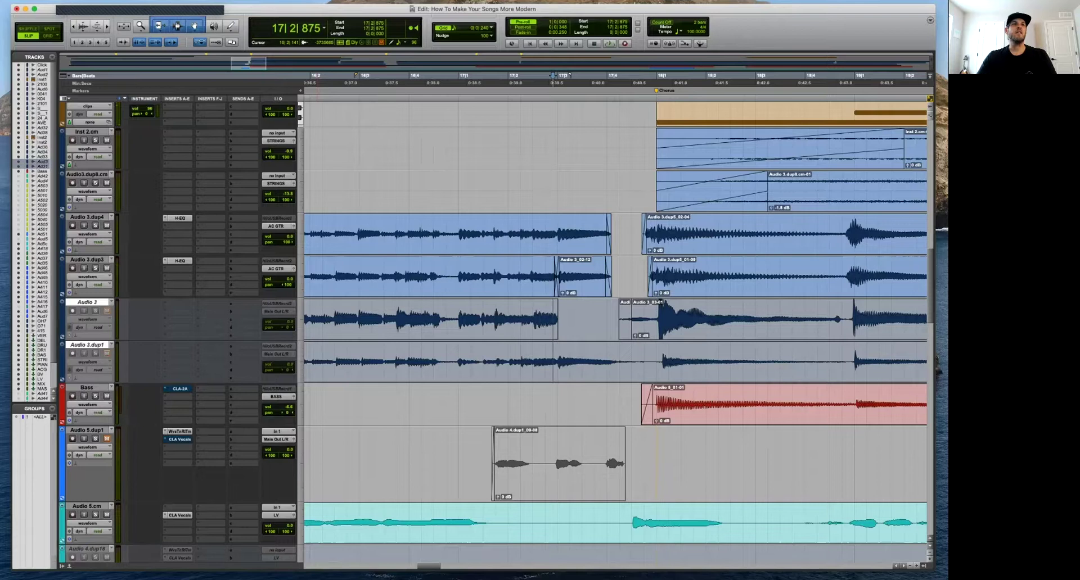
pyautogui.press('r')
pyautogui.press('r')
pyautogui.press('r')
pyautogui.press('r')
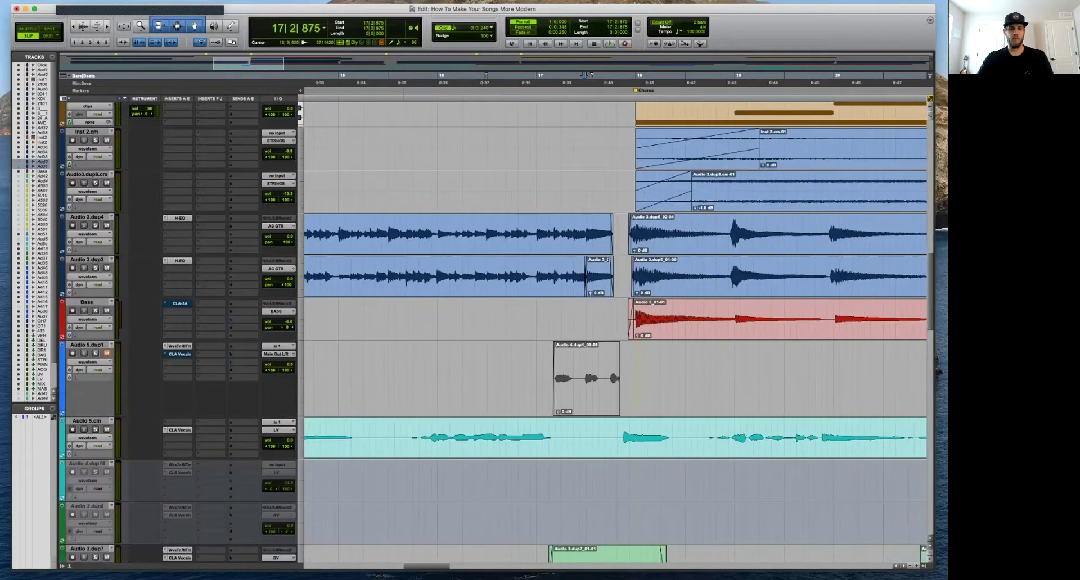
pyautogui.scroll(-4, 430, 332)
pyautogui.press('r')
pyautogui.press('r')
pyautogui.press('r')
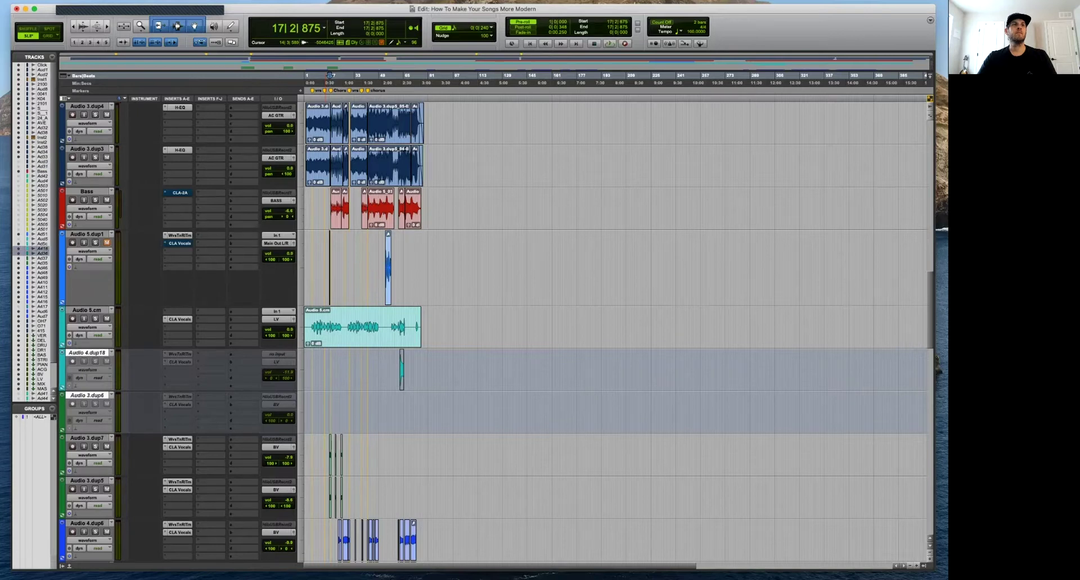
pyautogui.scroll(10, 618, 332)
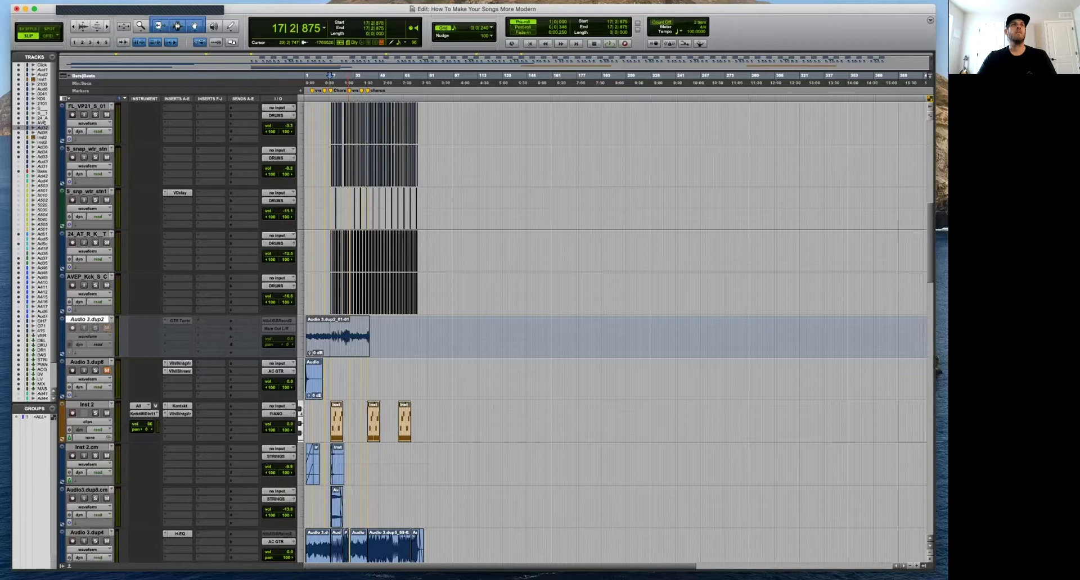
pyautogui.scroll(15, 619, 332)
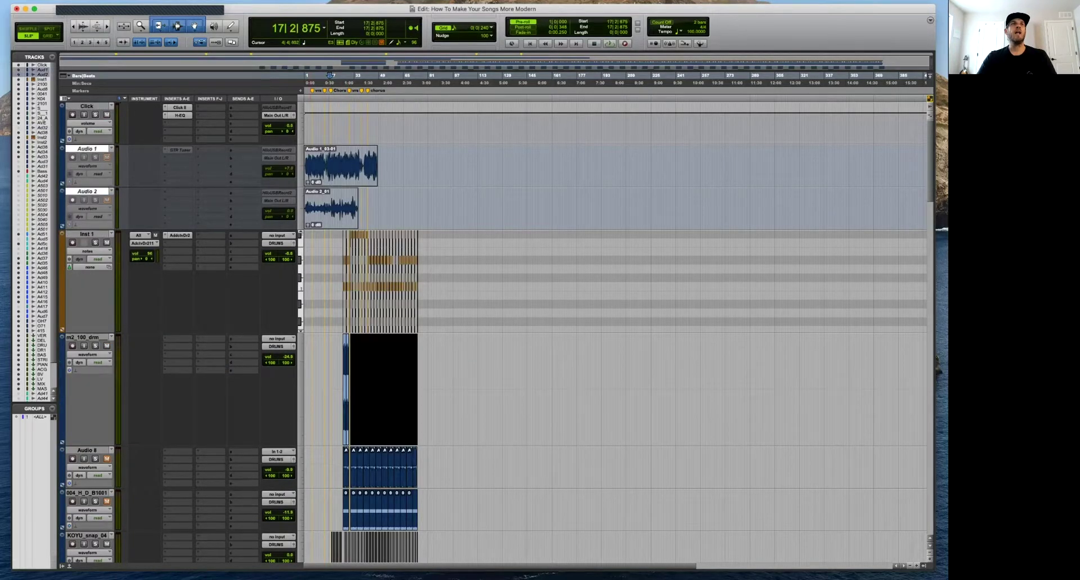
pyautogui.press('t')
pyautogui.press('t')
pyautogui.press('t')
pyautogui.press('t')
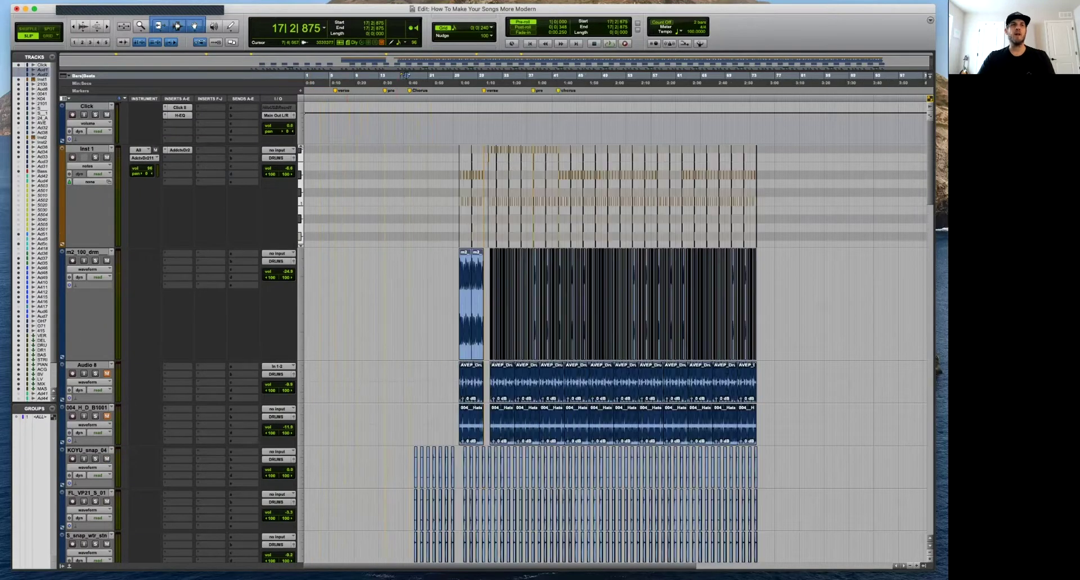
# Examine the drum loop and snap tracks around the loop entrance at bar 26.
pyautogui.press('r')
pyautogui.scroll(-1, 549, 332)
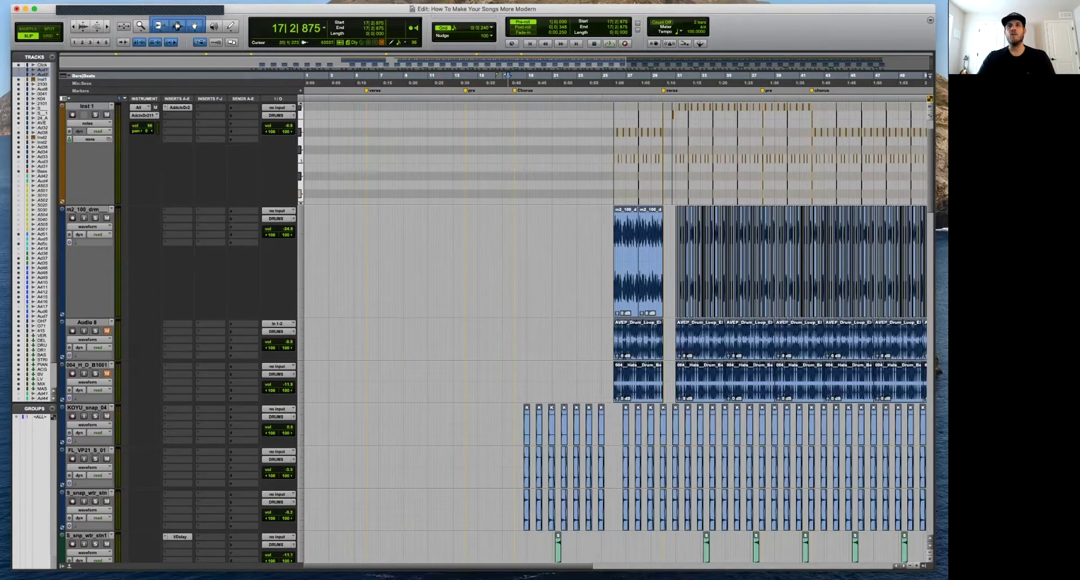
pyautogui.click(612, 338)
pyautogui.press('t')
pyautogui.press('t')
pyautogui.press('t')
pyautogui.press('r')
pyautogui.press('r')
pyautogui.press('r')
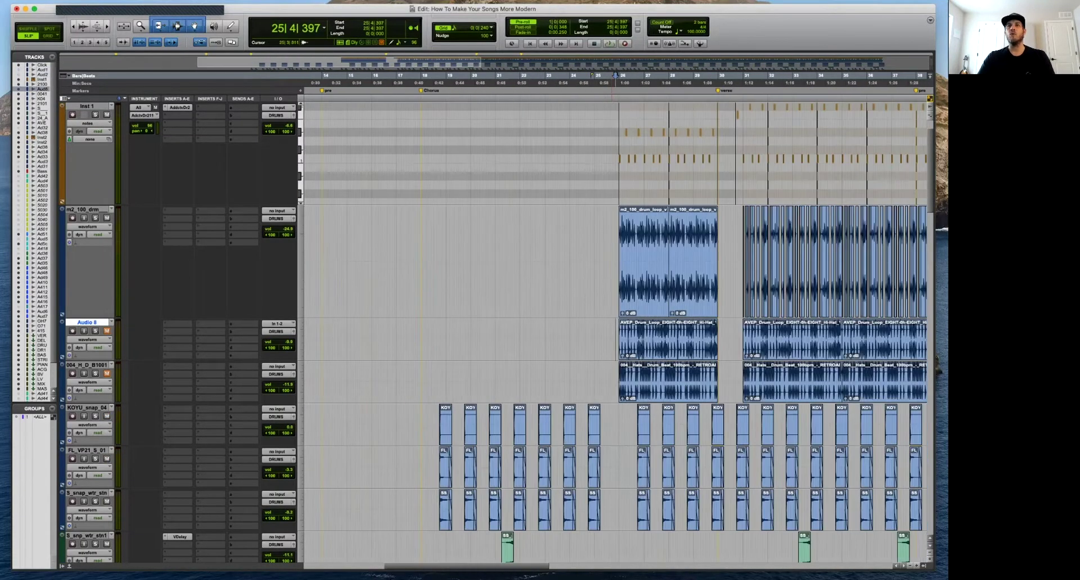
pyautogui.press('r')
pyautogui.press('r')
pyautogui.press('t')
pyautogui.press('t')
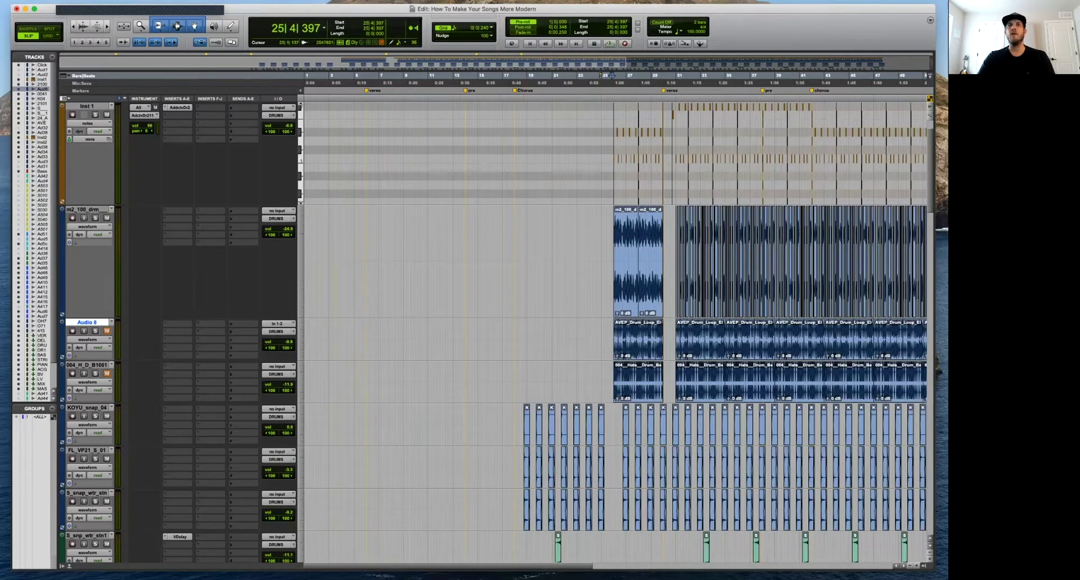
# Inspect the space before the m2_100_drm loop at bar 26 and play back the lead-in to it.
pyautogui.click(611, 276)
pyautogui.press('t')
pyautogui.press('t')
pyautogui.press('t')
pyautogui.press('t')
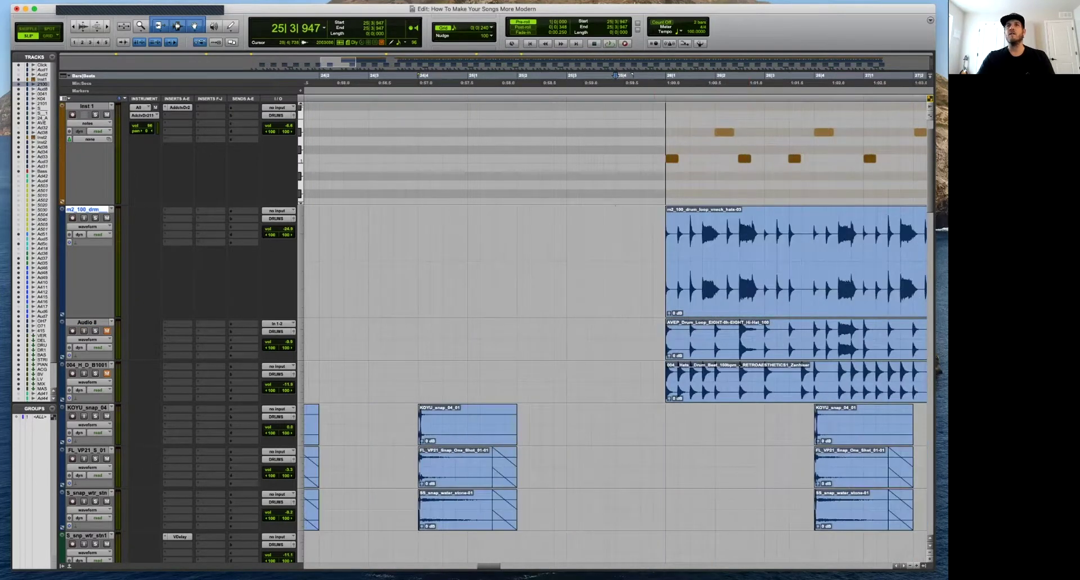
pyautogui.press('r')
pyautogui.press('r')
pyautogui.press('r')
pyautogui.press('r')
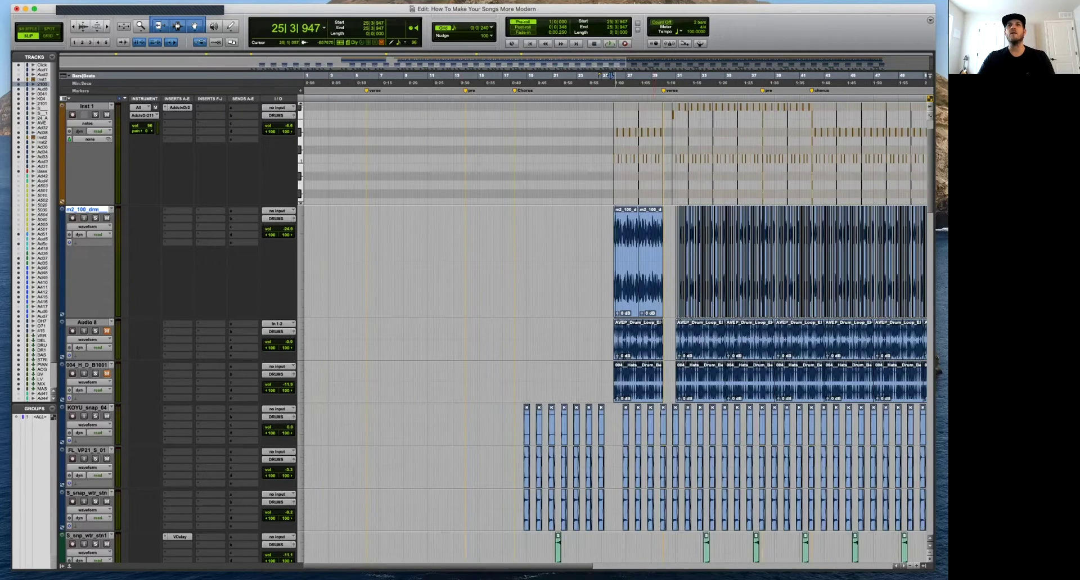
pyautogui.press('t')
pyautogui.press('t')
pyautogui.press('t')
pyautogui.press('space')
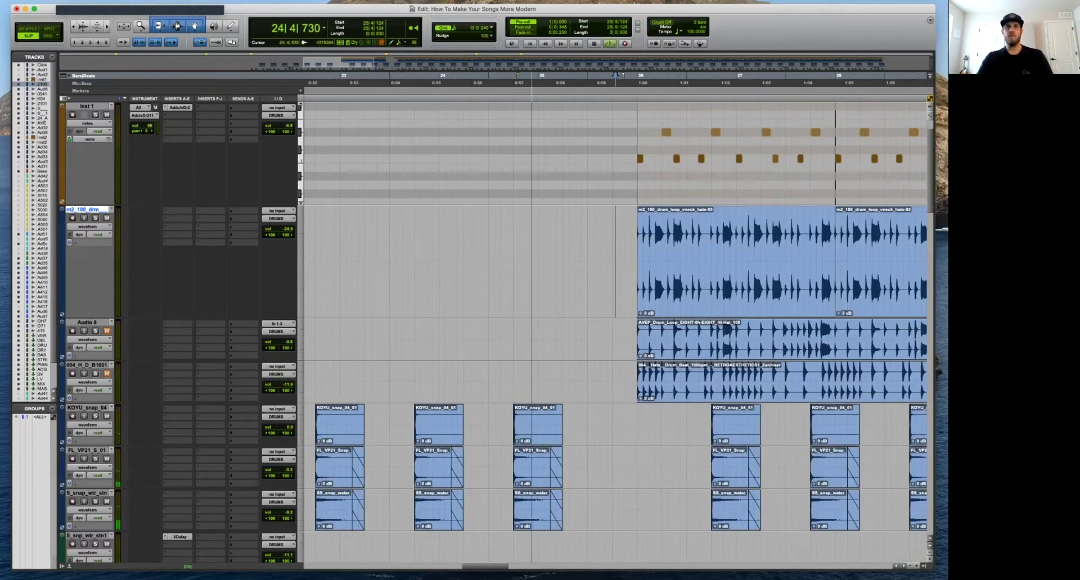
# Select all tracks and shrink the tall Inst 1 and m2_100_drm tracks to match the height of the others.
pyautogui.keyDown('alt'); pyautogui.click(87, 106); pyautogui.keyUp('alt')
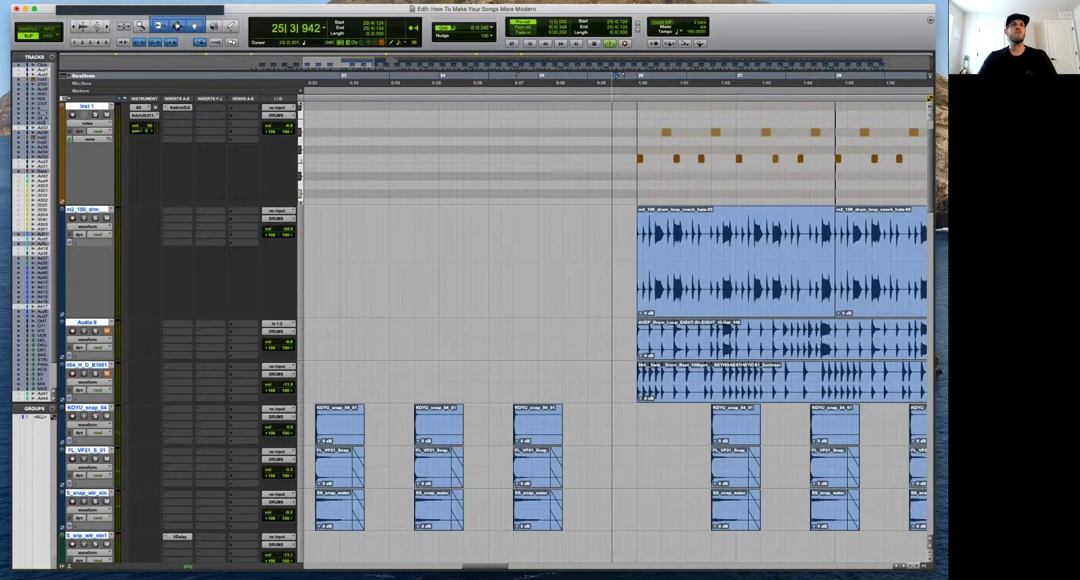
pyautogui.keyDown('alt'); pyautogui.keyDown('shift'); pyautogui.click(63, 209); pyautogui.keyUp('shift'); pyautogui.keyUp('alt')
pyautogui.click(72, 195)
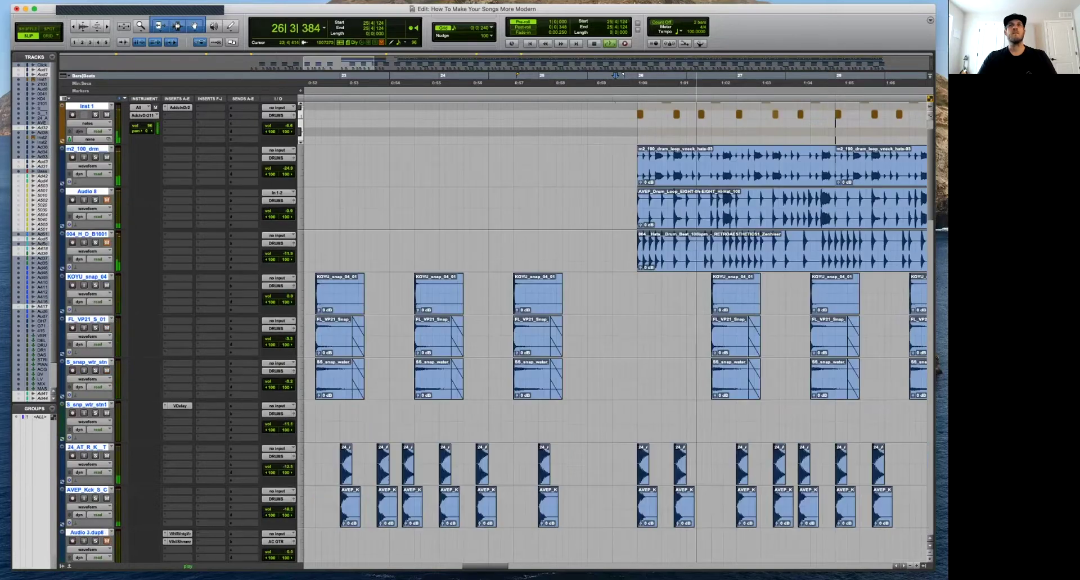
# Listen to the drums from bar 26 into the second verse while checking the gap between the loop sections.
pyautogui.scroll(2, 616, 332)
pyautogui.press('r')
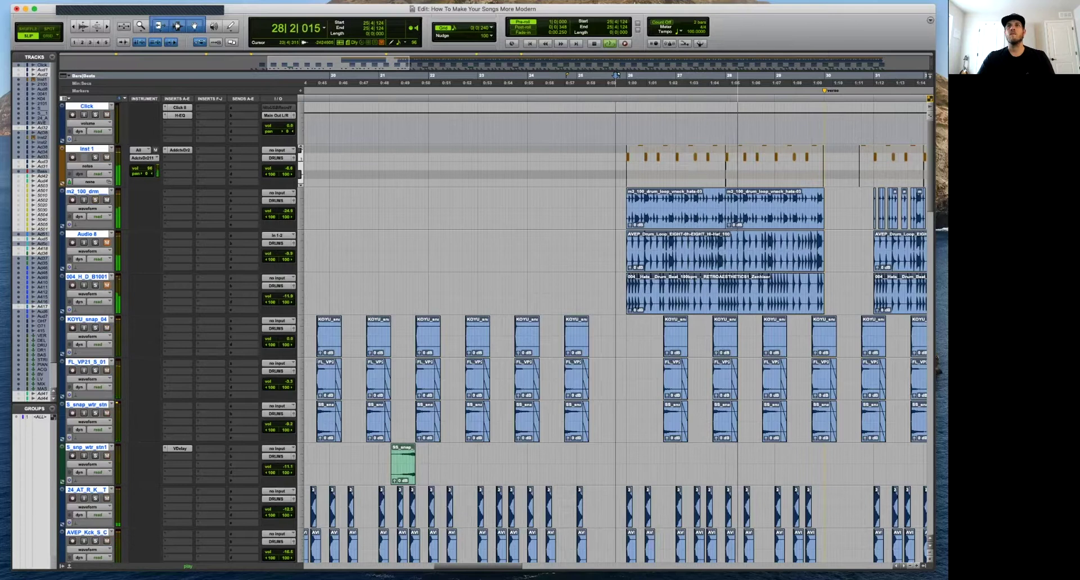
pyautogui.click(623, 251)
pyautogui.press('r')
pyautogui.press('t')
pyautogui.press('t')
pyautogui.press('r')
pyautogui.press('r')
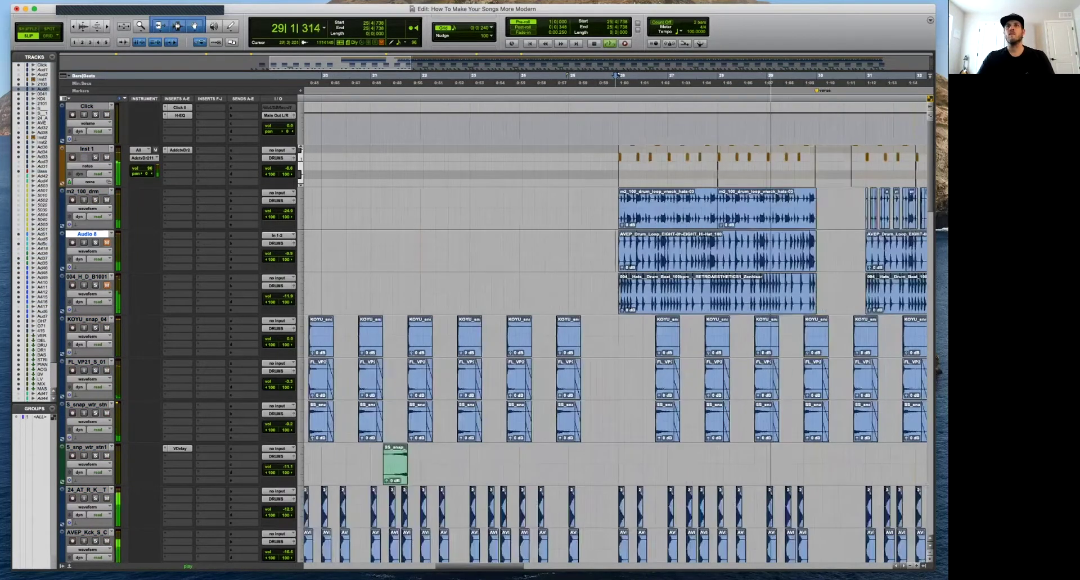
pyautogui.press('t')
pyautogui.press('t')
pyautogui.press('t')
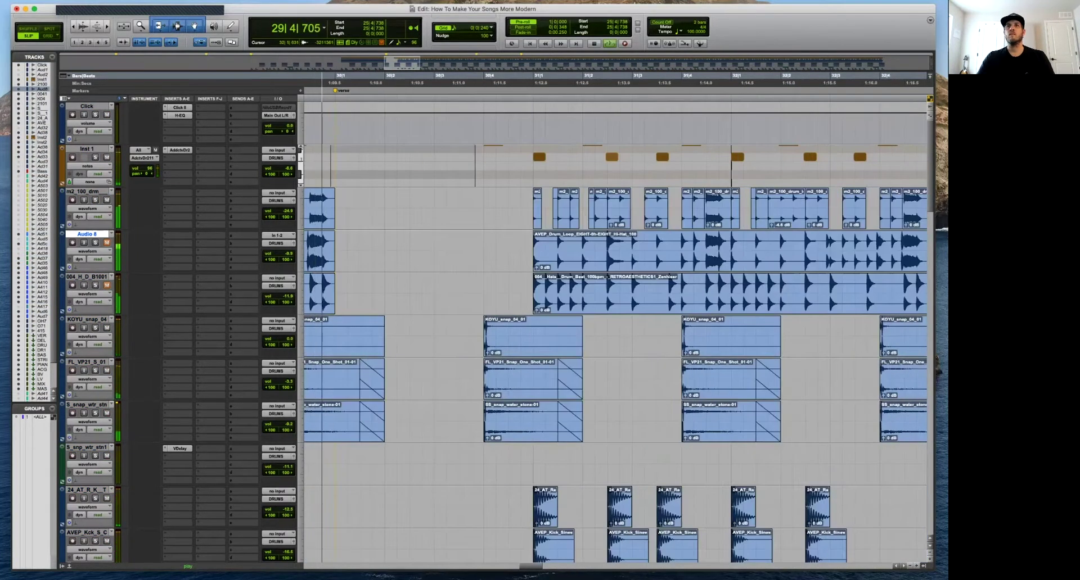
pyautogui.press('t')
pyautogui.press('r')
pyautogui.press('r')
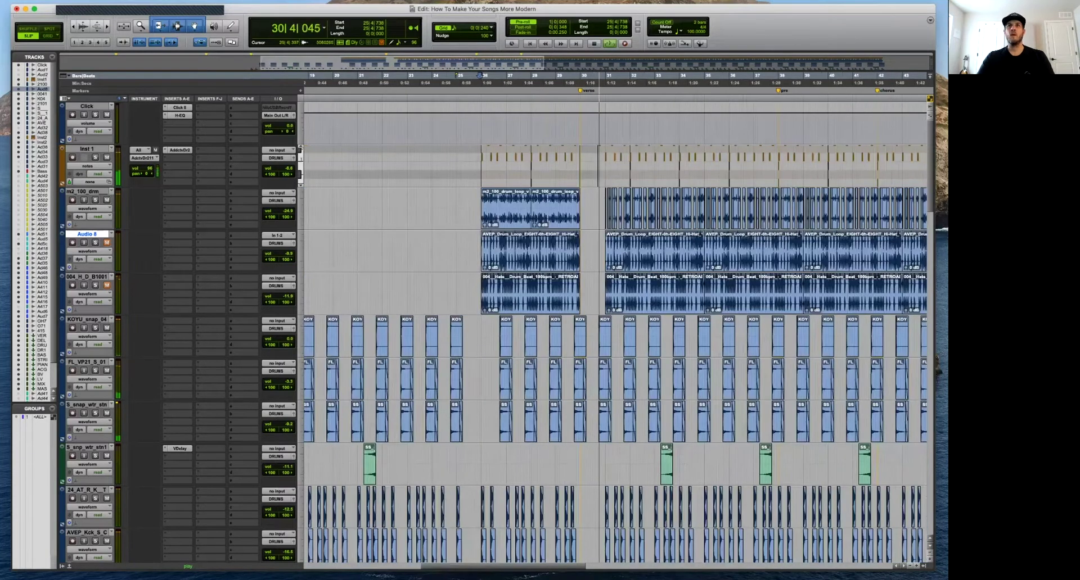
pyautogui.press('r')
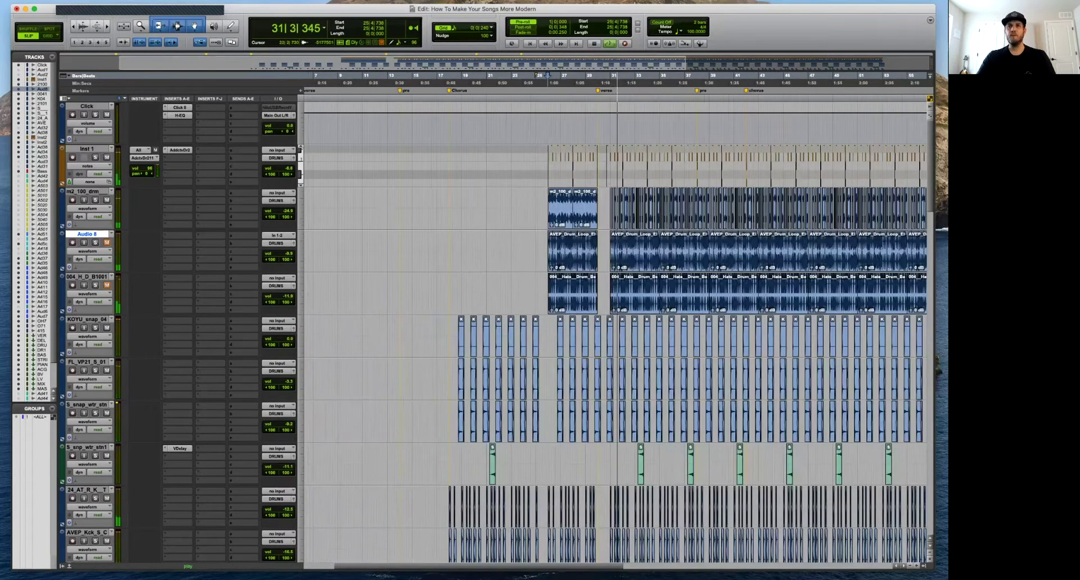
pyautogui.press('r')
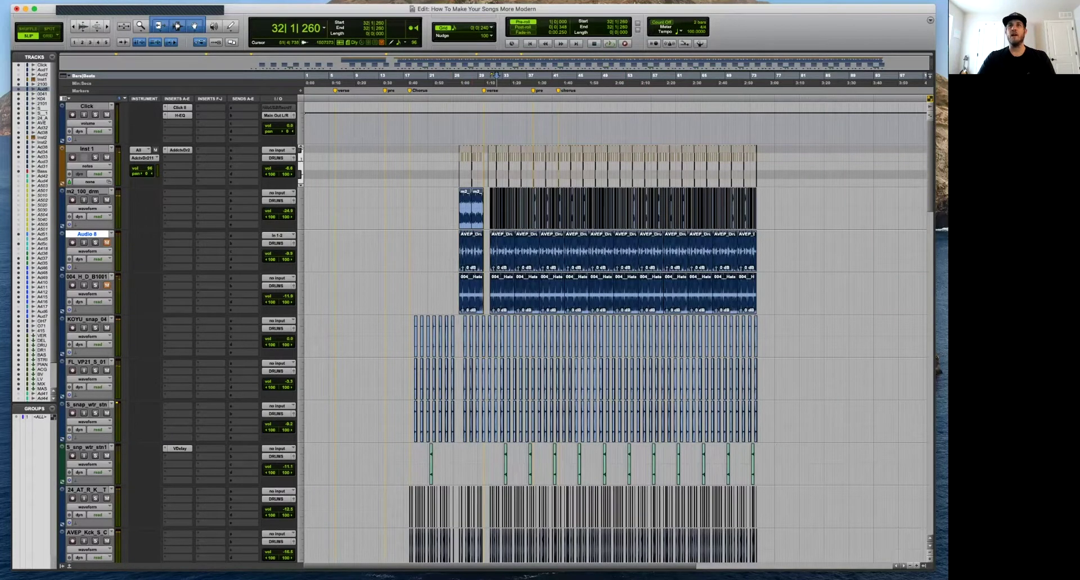
# Examine the snap and kick clips at the start of the first chorus and the instrument tracks beneath them.
pyautogui.click(412, 336)
pyautogui.press('t')
pyautogui.press('t')
pyautogui.press('t')
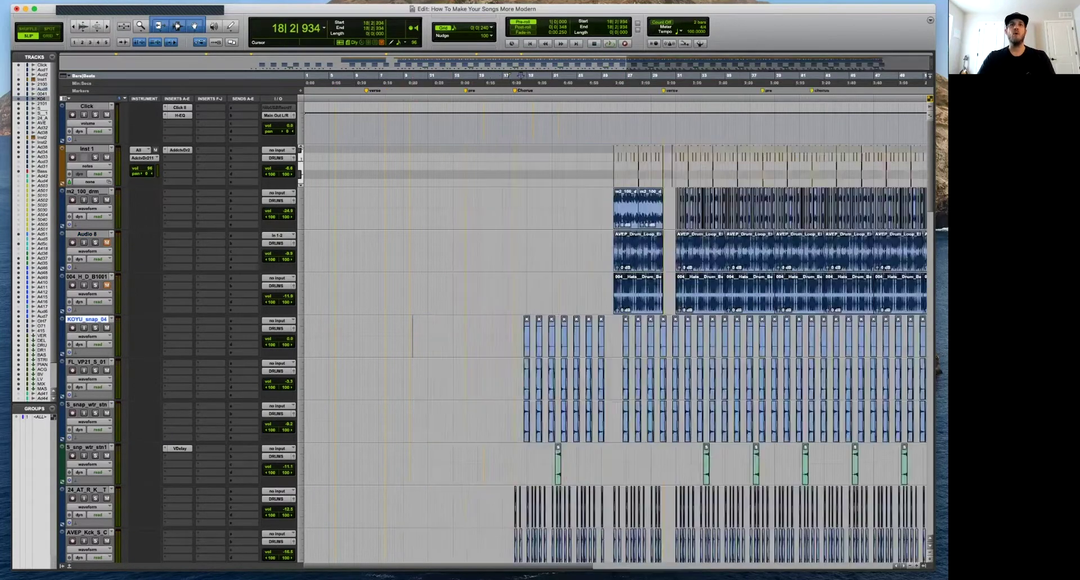
pyautogui.press('r')
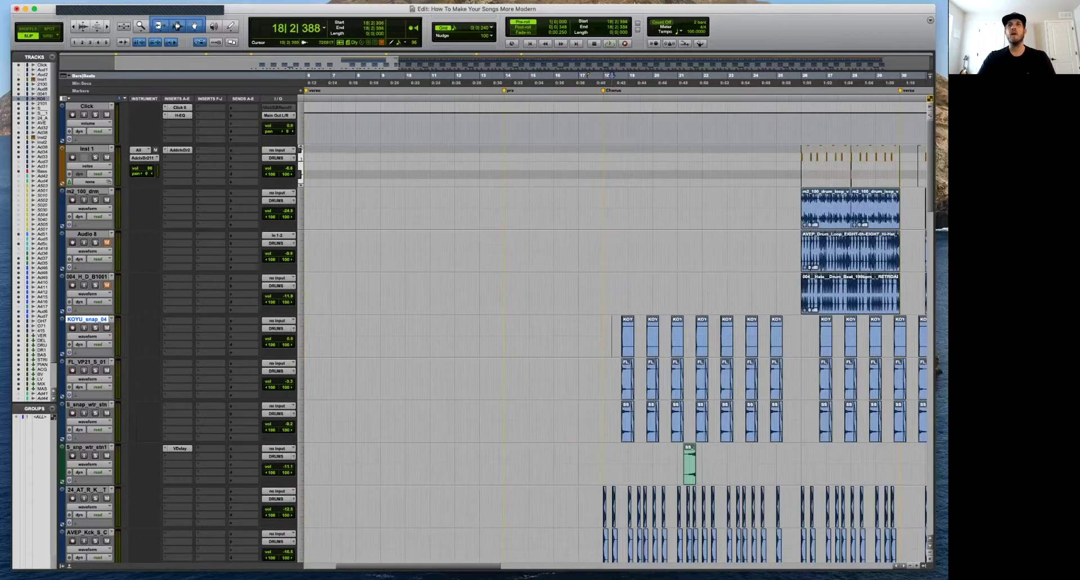
pyautogui.scroll(-1, 613, 331)
pyautogui.press('r')
pyautogui.scroll(-14, 611, 332)
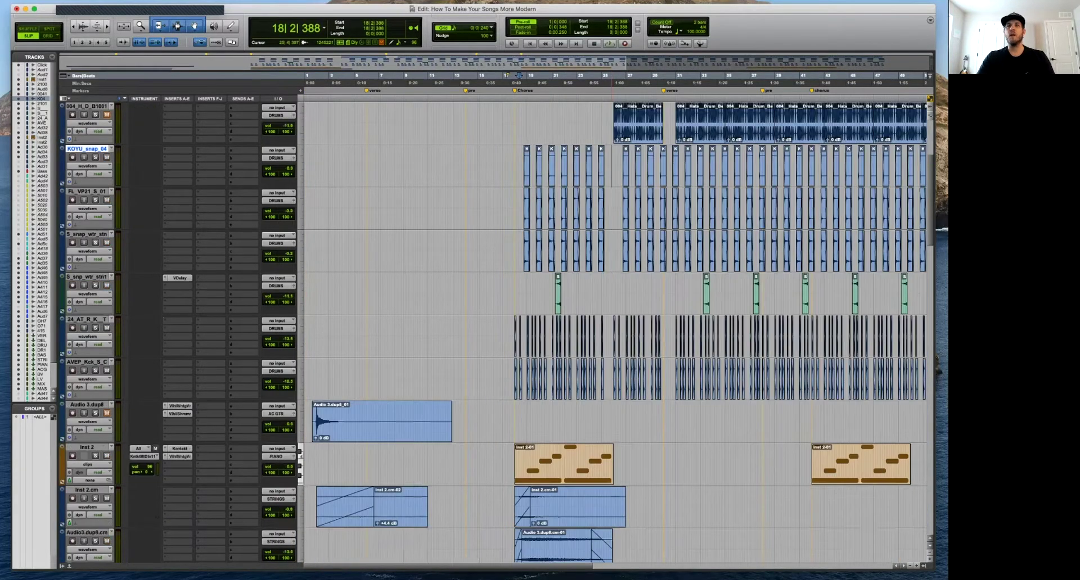
# Play back the lead and backing vocals into the first chorus, checking the clips on Audio 3.dup7 and Audio 3.dup5.
pyautogui.scroll(-1, 613, 332)
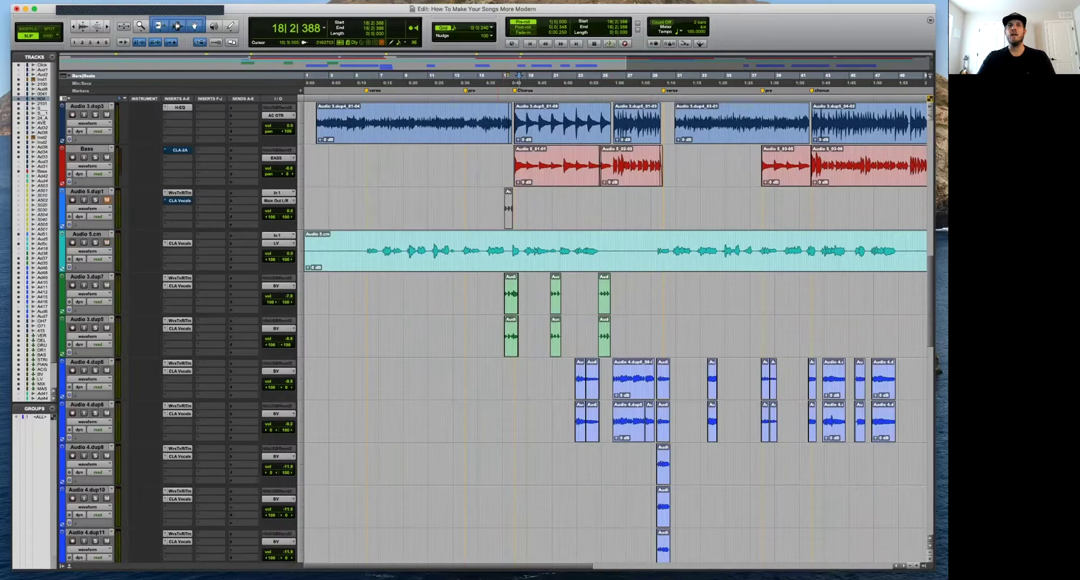
pyautogui.press('t')
pyautogui.press('t')
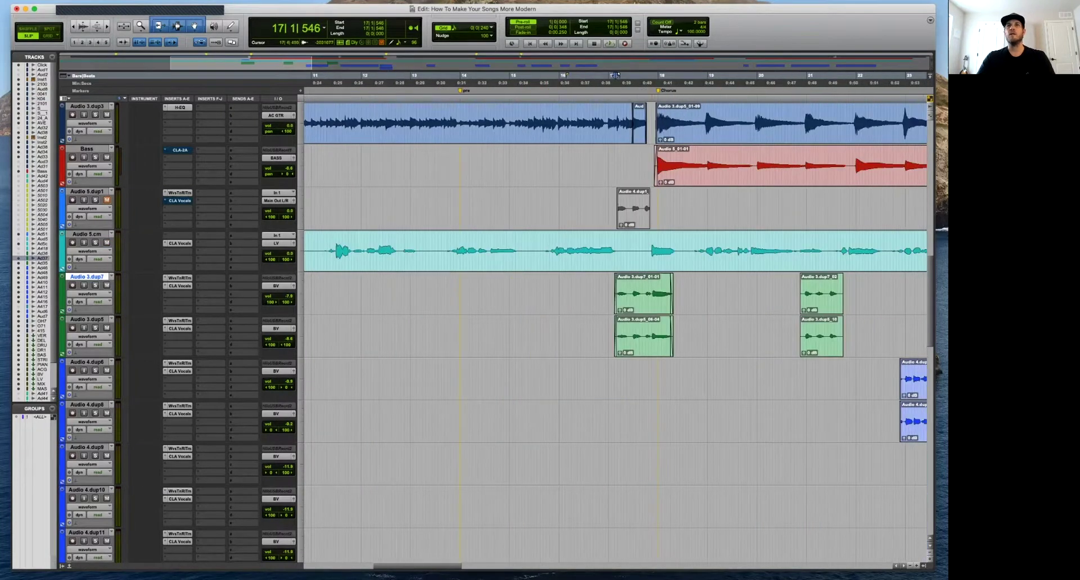
pyautogui.press('space')
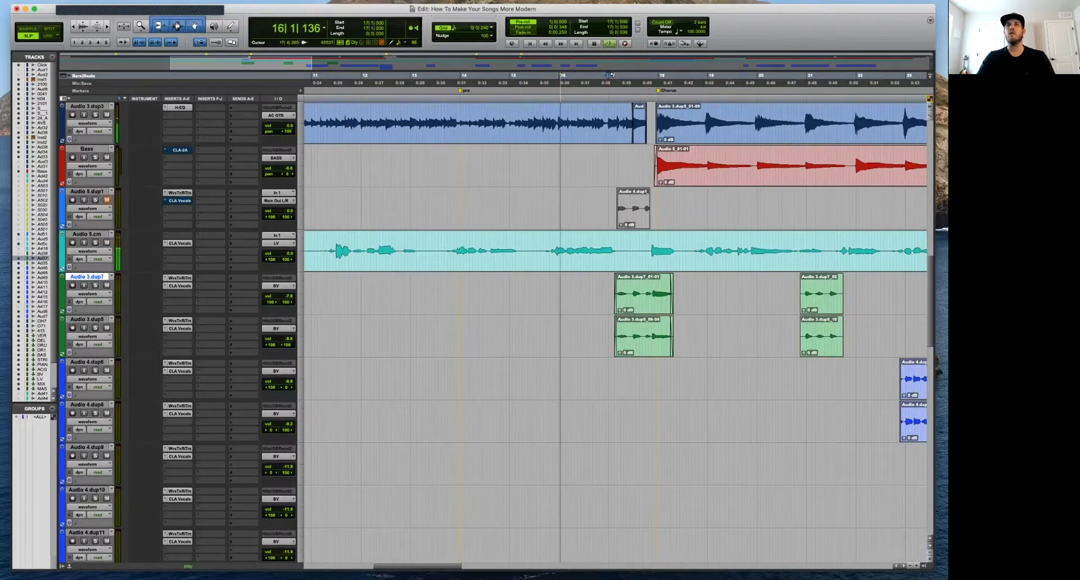
pyautogui.press('t')
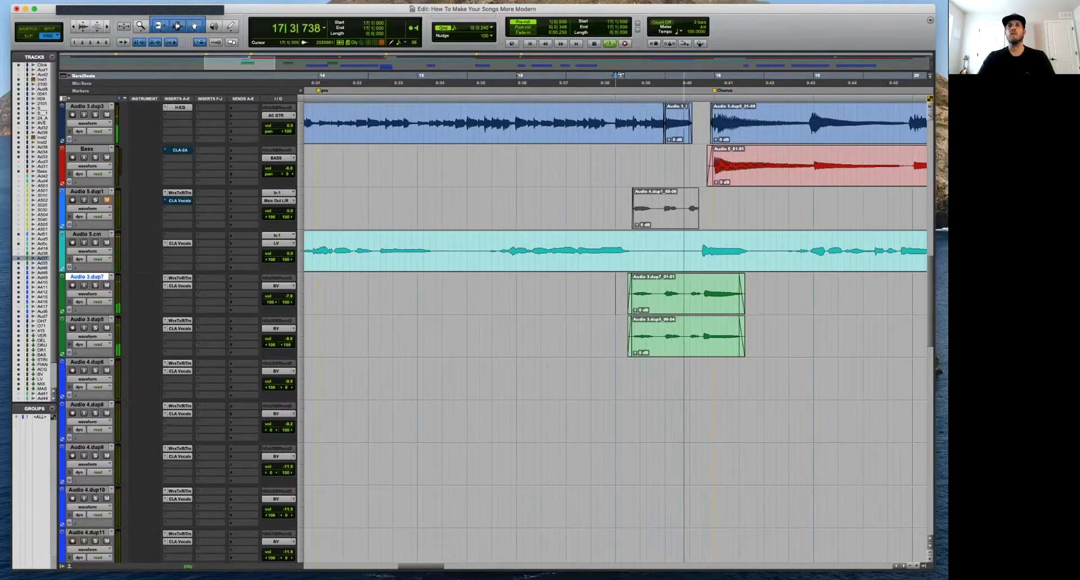
pyautogui.moveTo(616, 278); pyautogui.dragTo(770, 351)
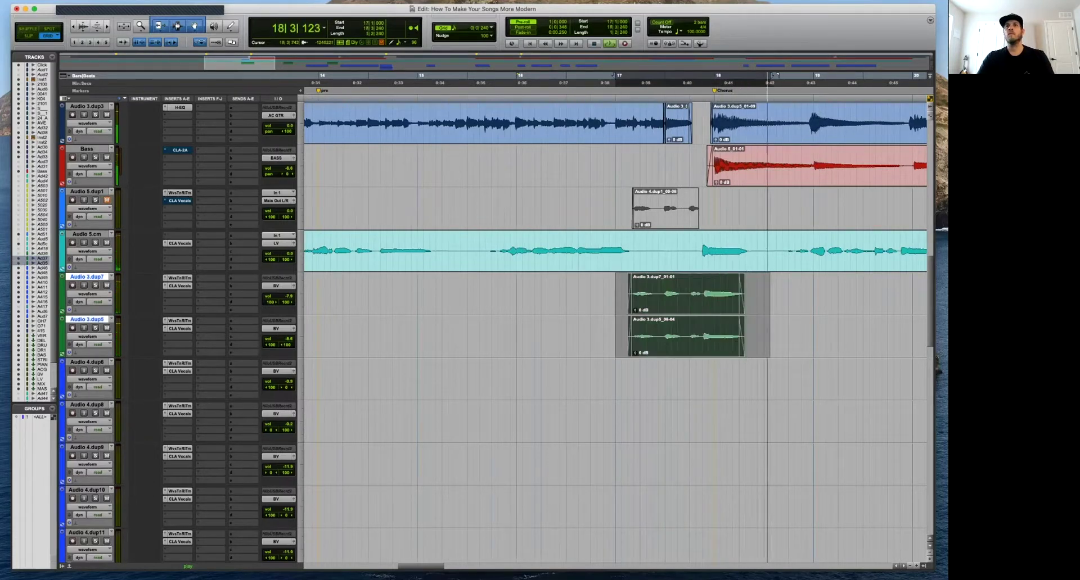
pyautogui.click(777, 295)
pyautogui.press('space')
# Separate the lead vocal phrase leading into the first chorus on Audio 5.cm, from 17|4|474 to 18|2|717, keeping it at its original position.
pyautogui.press('super+bracketright')
pyautogui.press('super+bracketright')
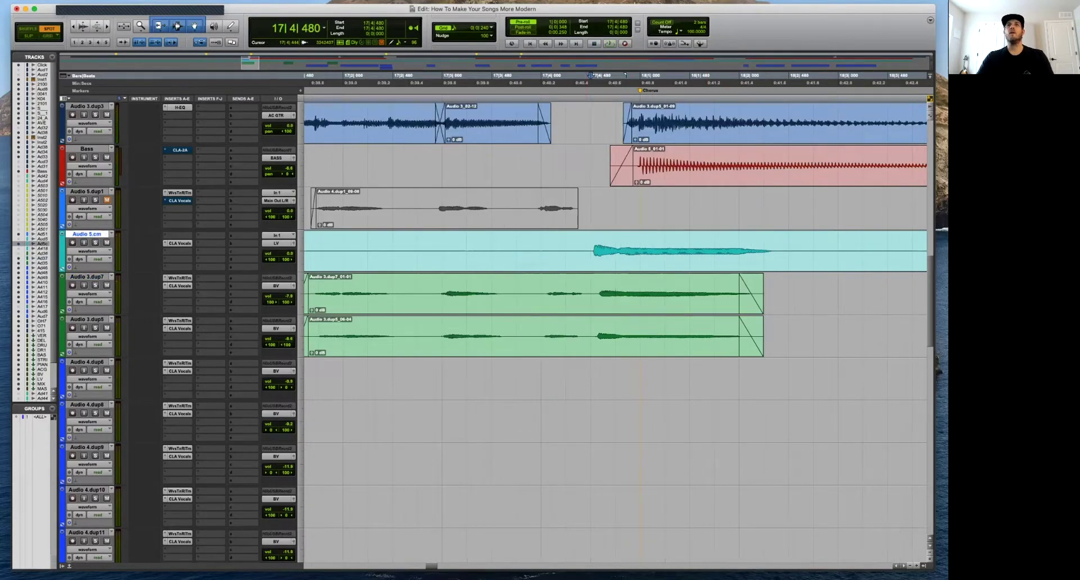
pyautogui.moveTo(589, 251); pyautogui.dragTo(811, 250)
pyautogui.click(771, 261)
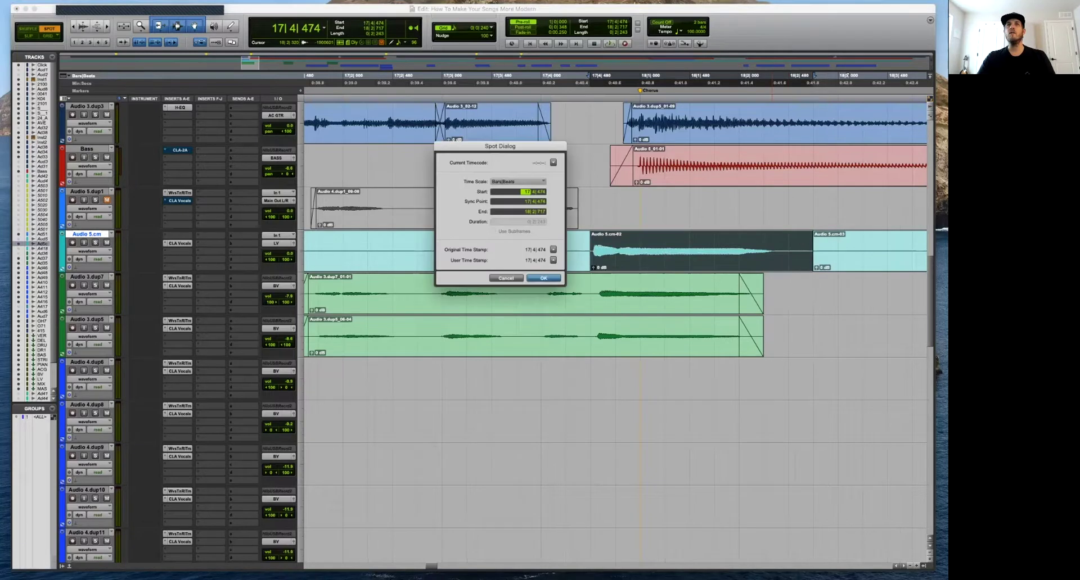
pyautogui.press('Return')
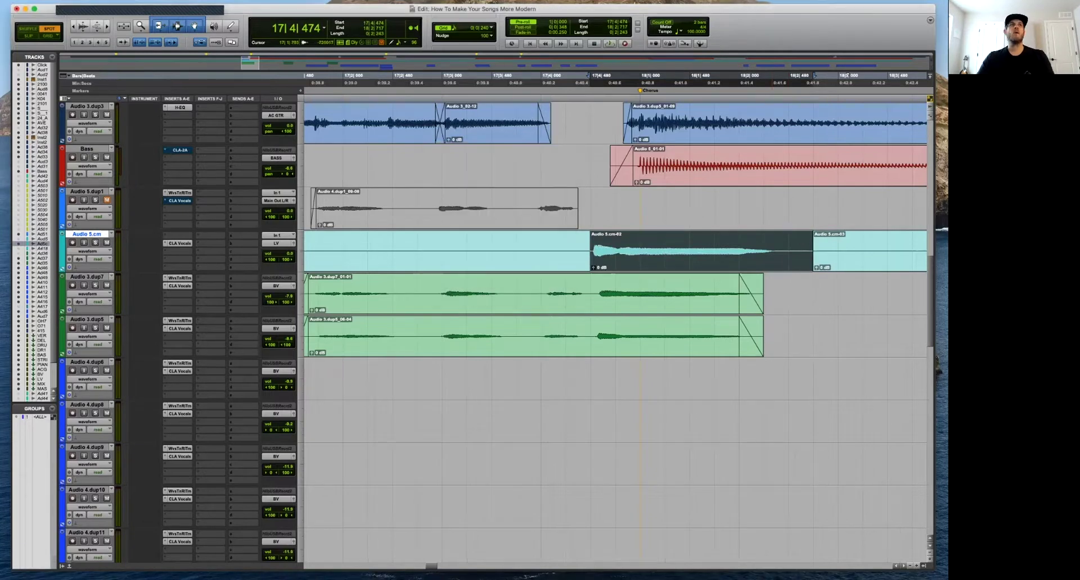
# Shift the separated lead vocal phrase slightly later in Slip mode and play it against the backing vocals.
pyautogui.moveTo(687, 258); pyautogui.dragTo(689, 257)
pyautogui.click(501, 243)
pyautogui.press('r')
pyautogui.press('r')
pyautogui.press('space')
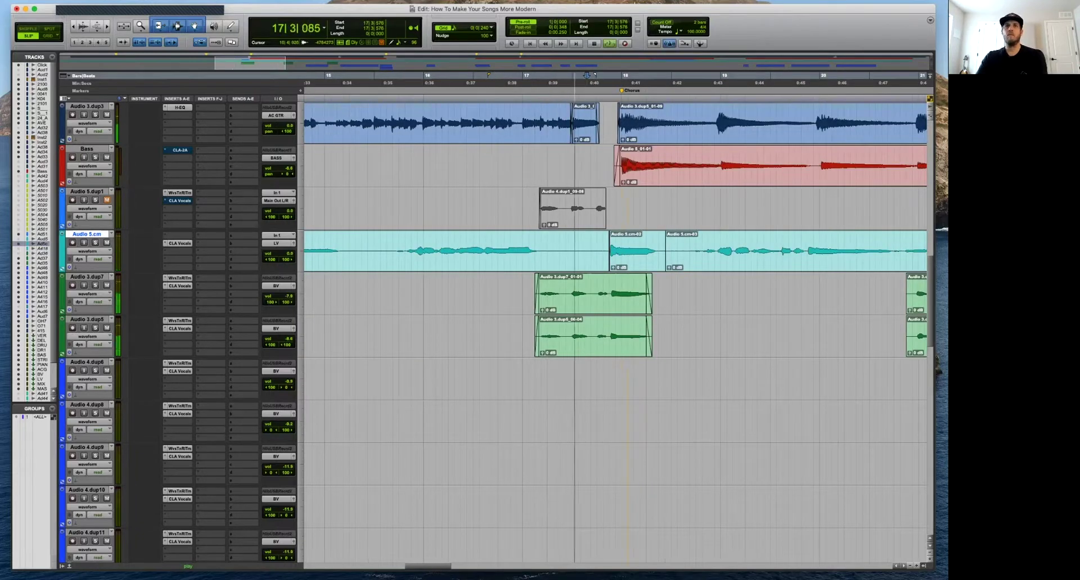
pyautogui.press('space')
pyautogui.moveTo(638, 259); pyautogui.dragTo(642, 258)
pyautogui.click(594, 244)
pyautogui.press('space')
pyautogui.press('t')
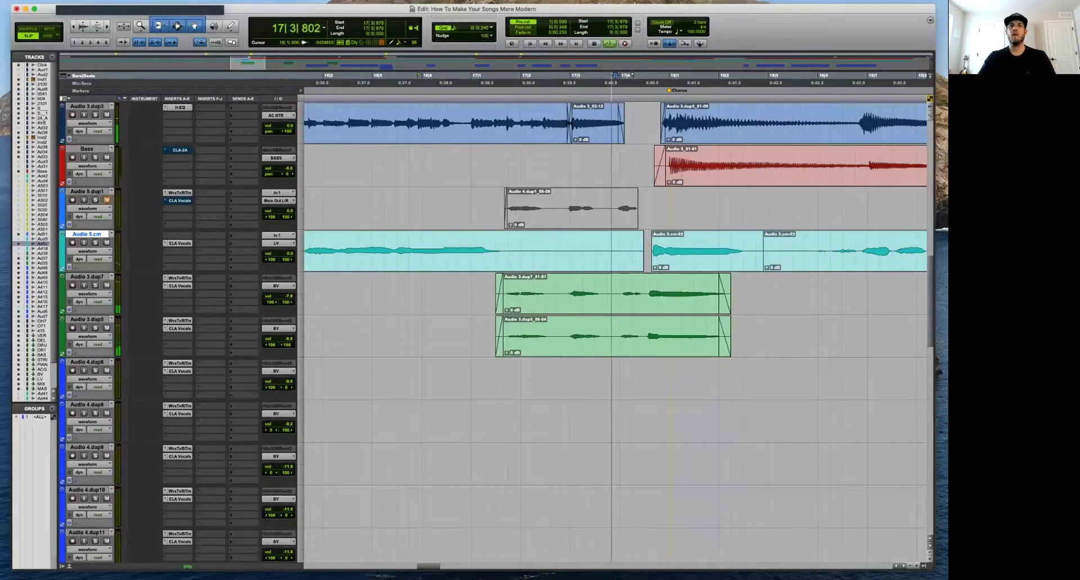
# Move the lead vocal phrase slightly earlier, mute Audio 3.dup7 and Audio 3.dup5, and play the transition.
pyautogui.moveTo(694, 250); pyautogui.dragTo(689, 251)
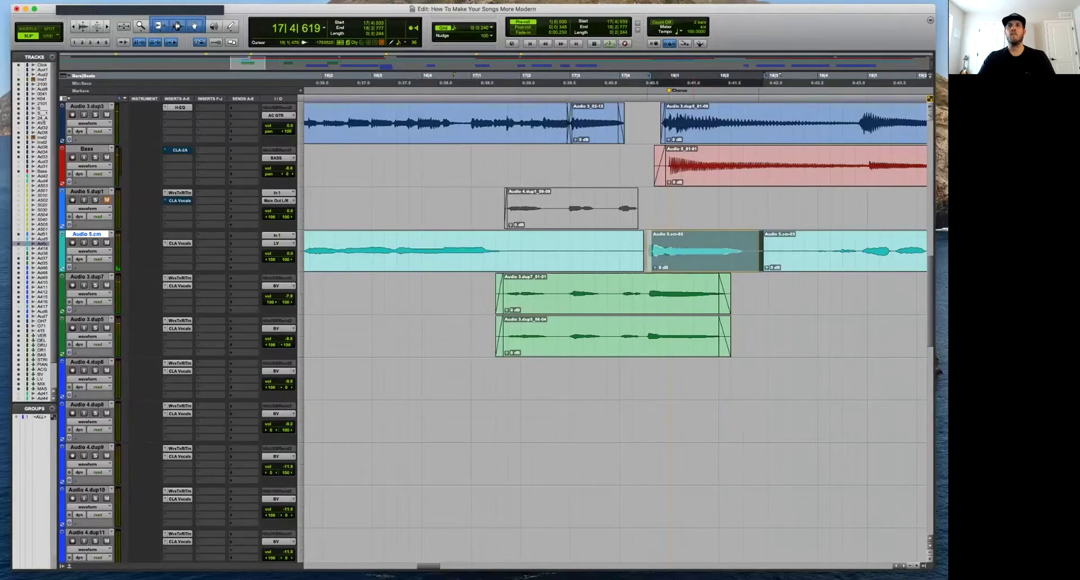
pyautogui.click(541, 250)
pyautogui.press('space')
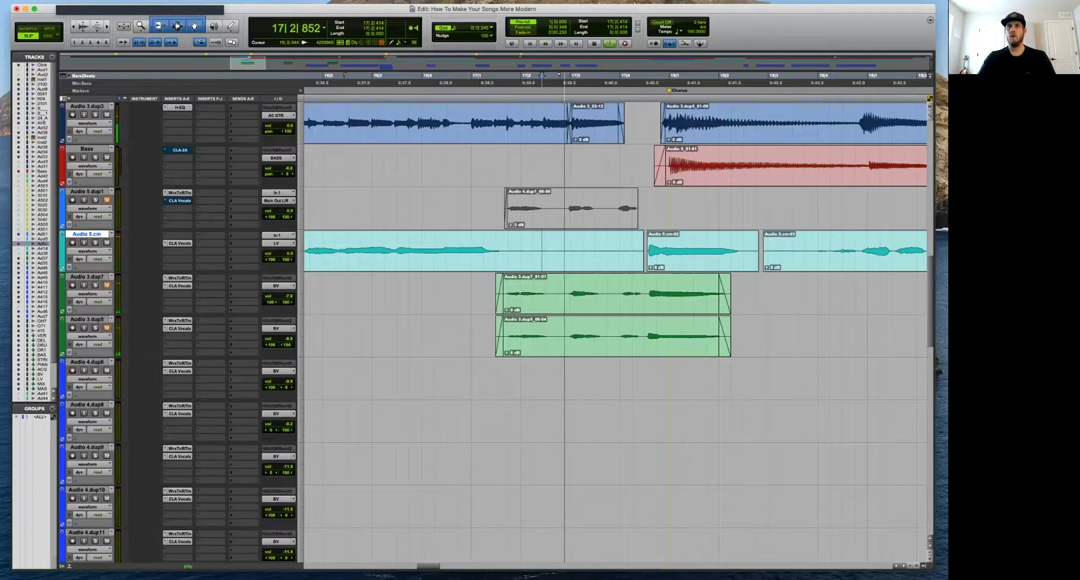
pyautogui.press('space')
# Shift the lead vocal phrase a touch earlier again, crossfade its start with the preceding clip and play into the chorus.
pyautogui.moveTo(697, 251); pyautogui.dragTo(724, 268)
pyautogui.click(644, 242)
pyautogui.press('t')
pyautogui.press('space')
pyautogui.click(775, 245)
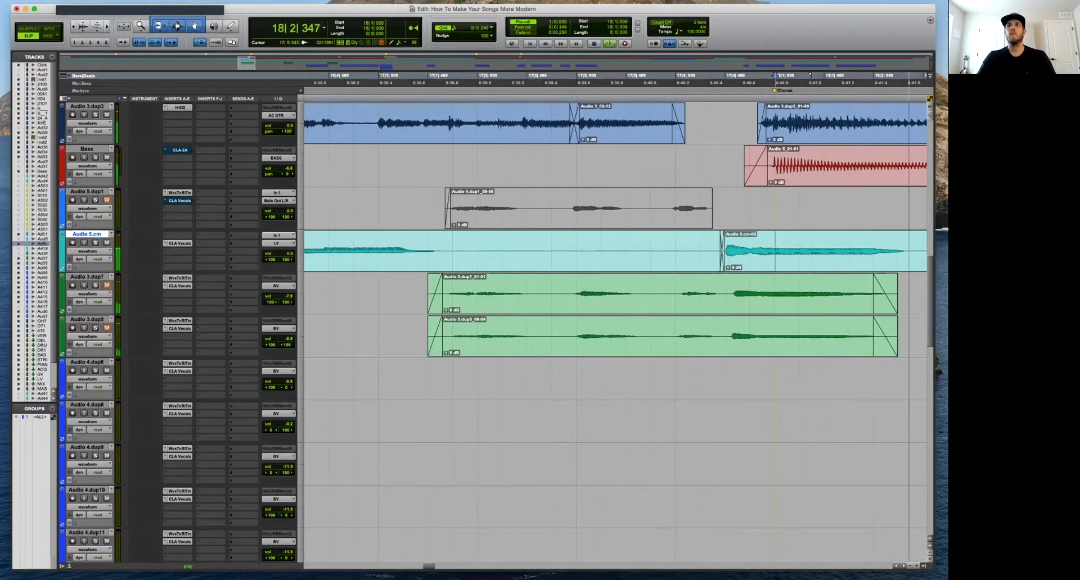
pyautogui.press('r')
pyautogui.press('r')
pyautogui.press('space')
# Split the Audio 3.dup7 backing vocal just before its last word ahead of the chorus and shift that word slightly earlier.
pyautogui.click(491, 294)
pyautogui.press('t')
pyautogui.press('t')
pyautogui.press('t')
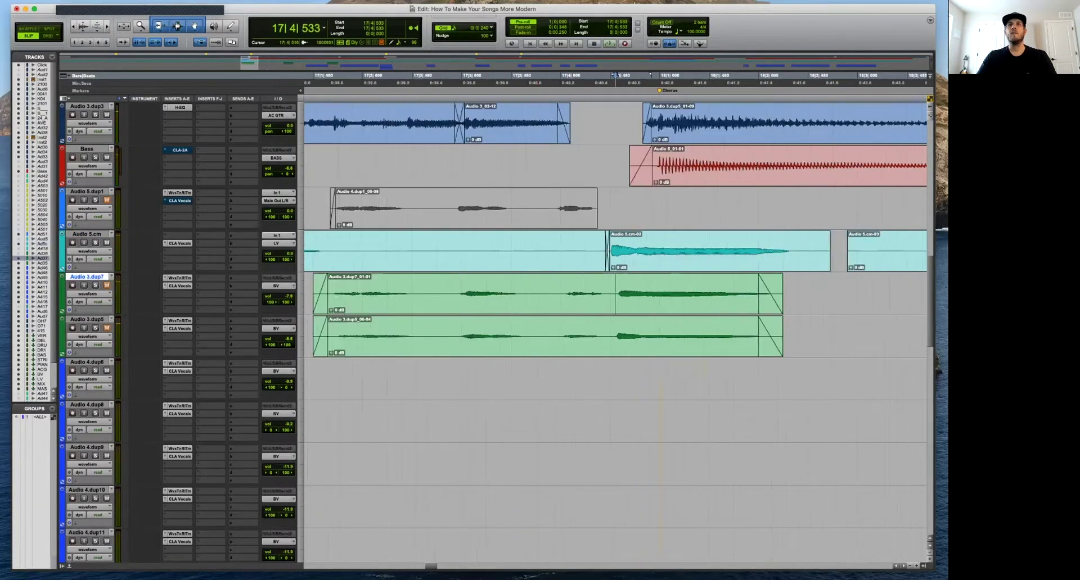
pyautogui.moveTo(644, 306); pyautogui.dragTo(631, 305)
# Split Audio 3.dup5 before its last word, shift the word slightly earlier and crossfade the cuts on both backing vocal tracks.
pyautogui.click(614, 328)
pyautogui.press('b')
pyautogui.moveTo(649, 347); pyautogui.dragTo(641, 347)
pyautogui.moveTo(611, 328); pyautogui.dragTo(605, 329)
pyautogui.press('f')
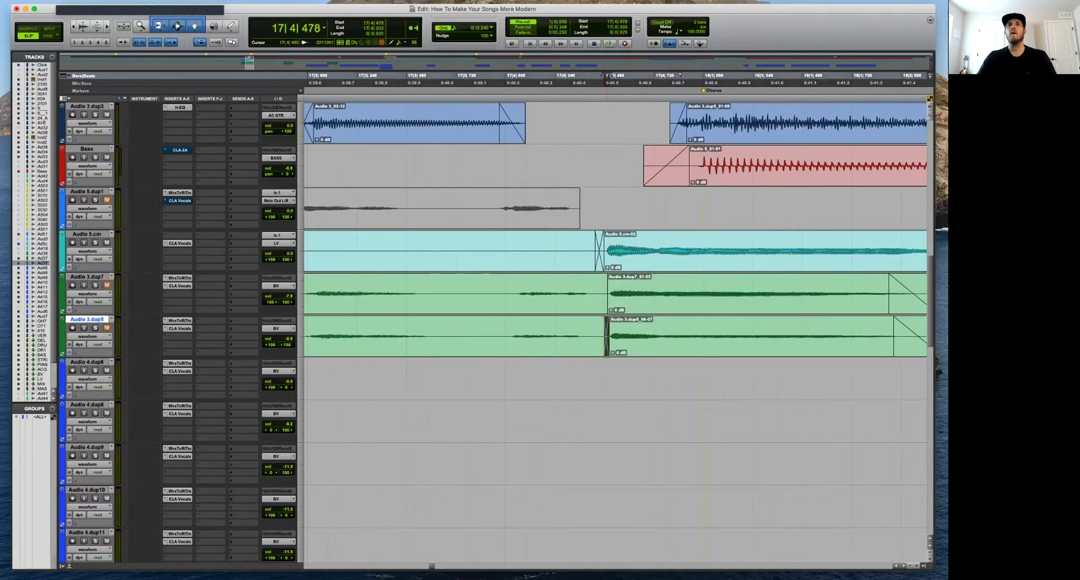
pyautogui.moveTo(610, 287); pyautogui.dragTo(605, 287)
pyautogui.press('f')
# Play back the re-timed lead and backing vocals through the transition into the first chorus.
pyautogui.click(577, 288)
pyautogui.press('r')
pyautogui.press('r')
pyautogui.press('space')
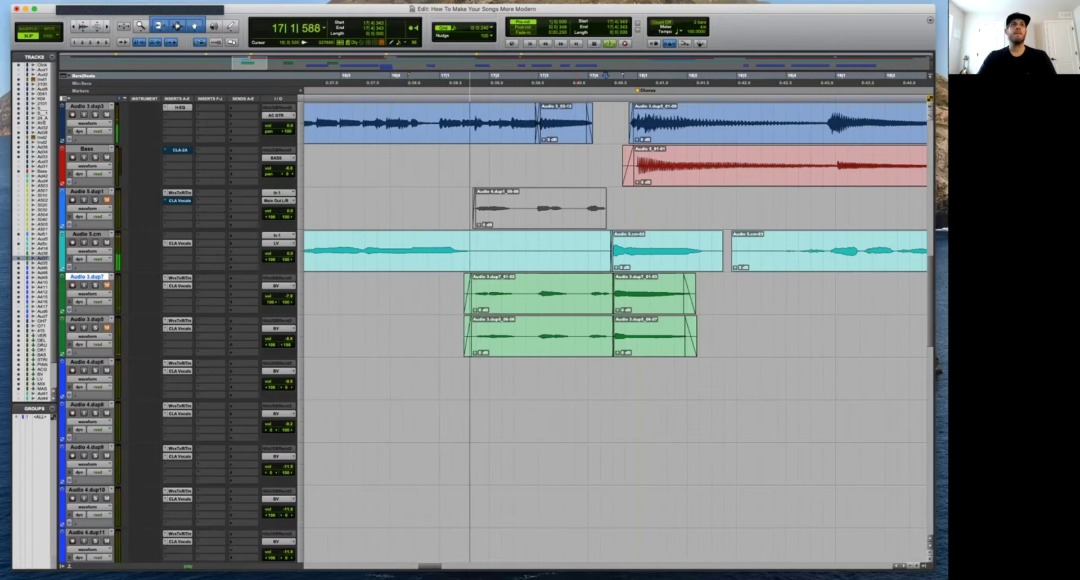
pyautogui.click(560, 288)
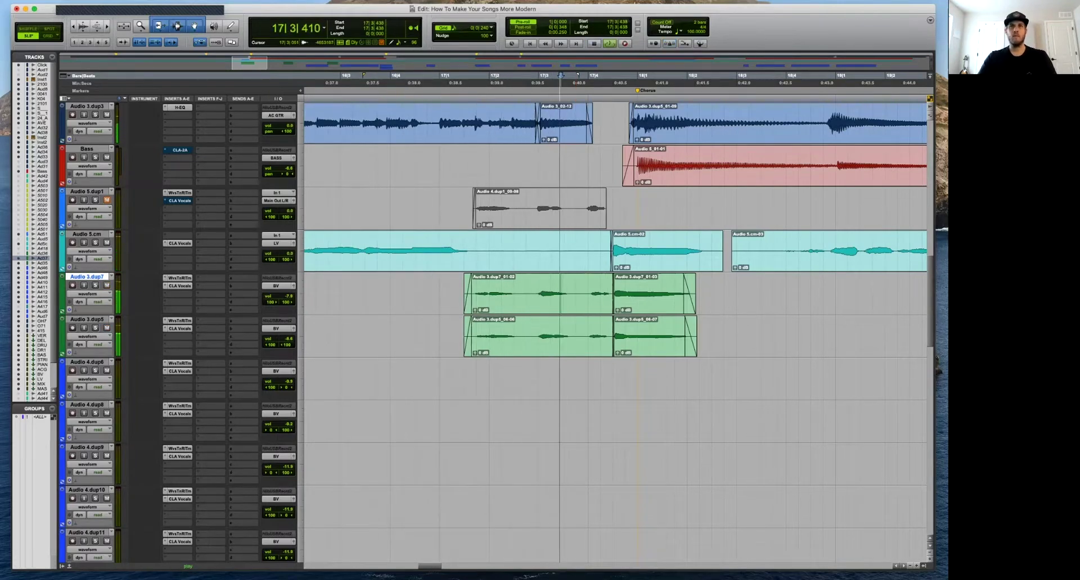
pyautogui.press('r')
pyautogui.click(602, 293)
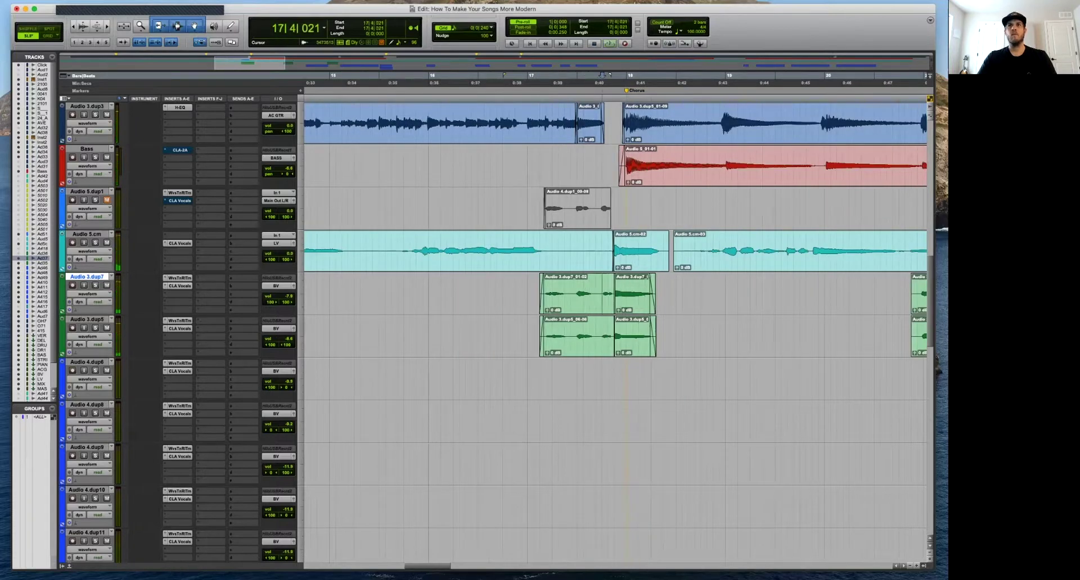
pyautogui.press('t')
pyautogui.press('t')
pyautogui.press('F4')
pyautogui.press('F5')
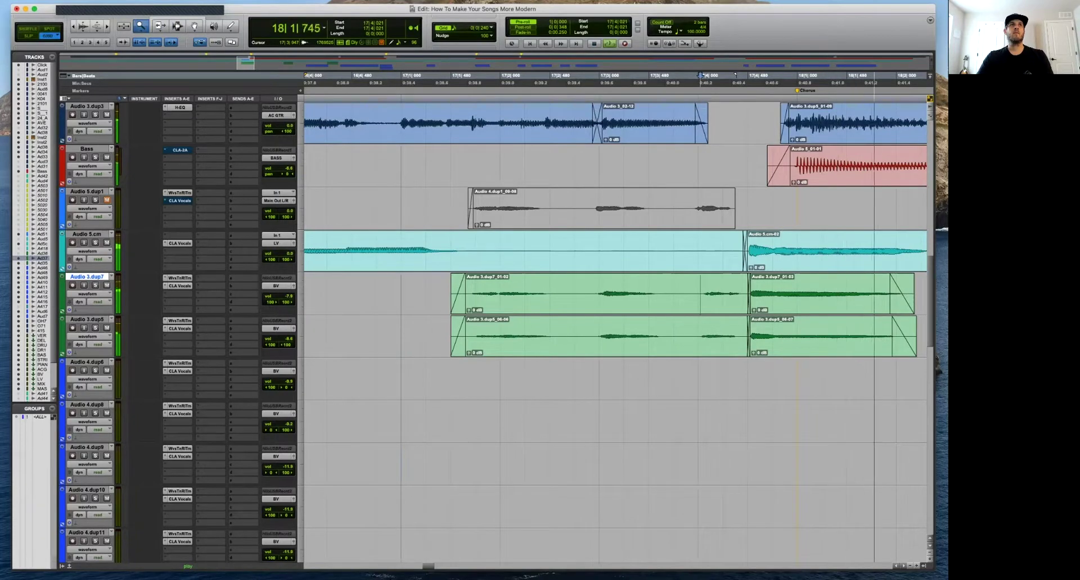
pyautogui.press('r')
pyautogui.press('r')
pyautogui.press('r')
pyautogui.press('r')
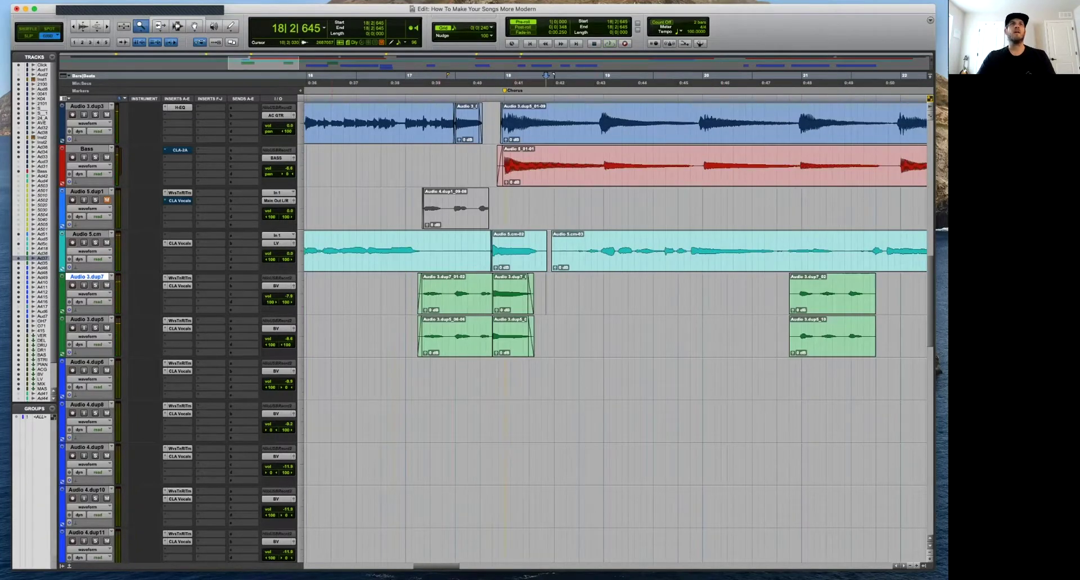
# Shift the lead vocal phrase and the matching Audio 3.dup7 and Audio 3.dup5 pieces slightly later together, and play from the chorus start.
pyautogui.click(521, 262)
pyautogui.press('t')
pyautogui.press('t')
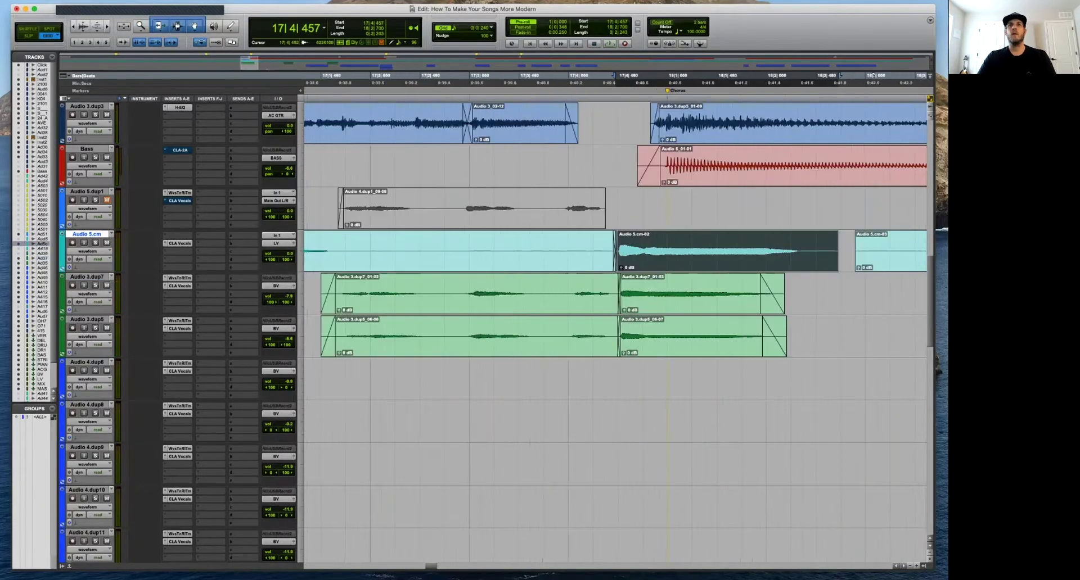
pyautogui.hotkey('shift', ';')
pyautogui.hotkey('shift', ';')
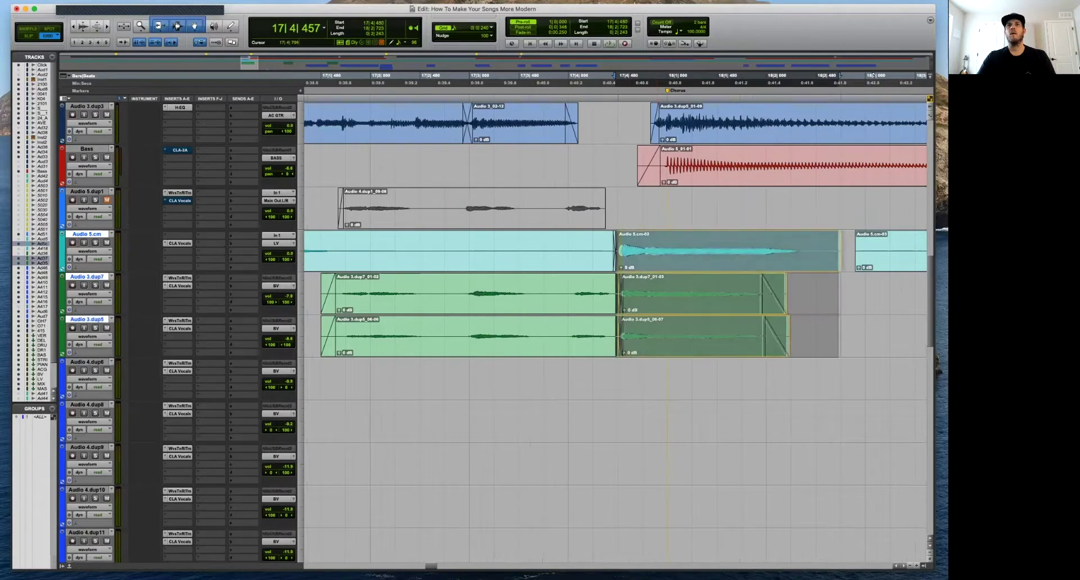
pyautogui.click(735, 74)
pyautogui.press('space')
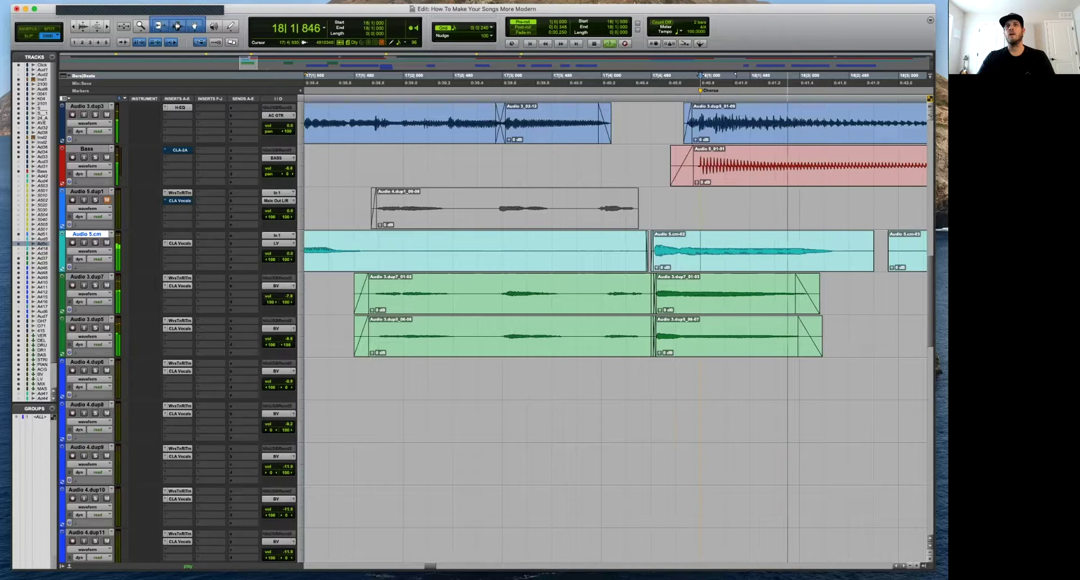
# Listen through the first chorus up to the backing vocals around bar 25.
pyautogui.press('r')
pyautogui.press('r')
pyautogui.press('r')
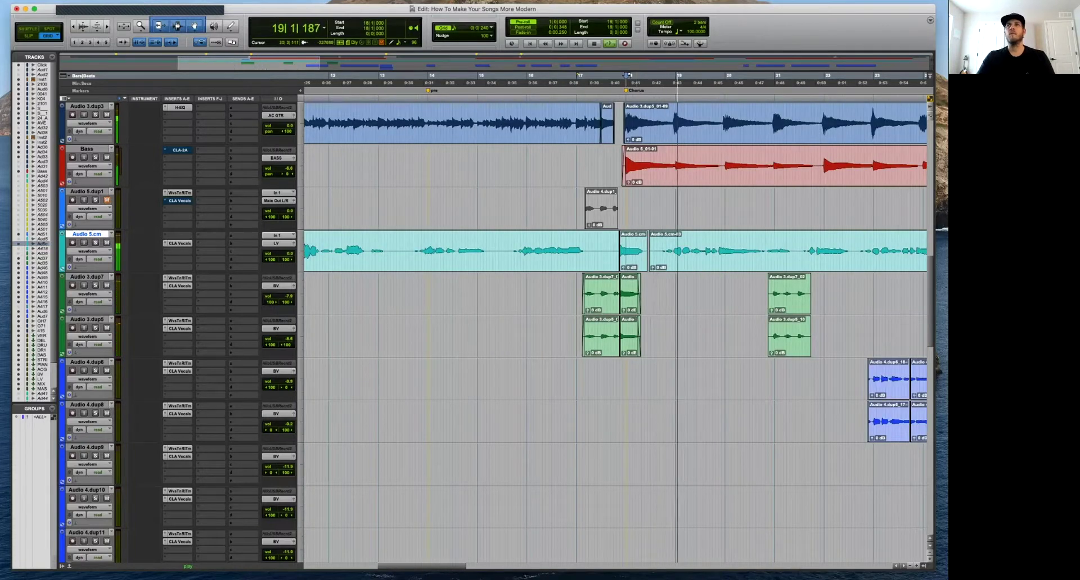
pyautogui.press('t')
pyautogui.press('r')
pyautogui.hscroll(5, 616, 332)
pyautogui.press('t')
pyautogui.press('t')
pyautogui.hscroll(5, 615, 332)
pyautogui.press('r')
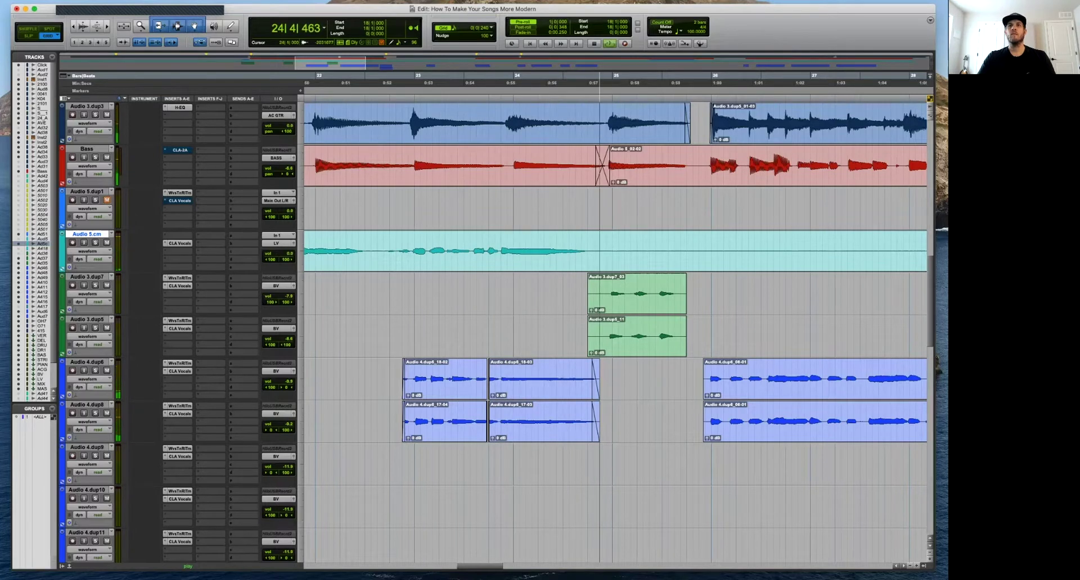
pyautogui.press('super+bracketleft')
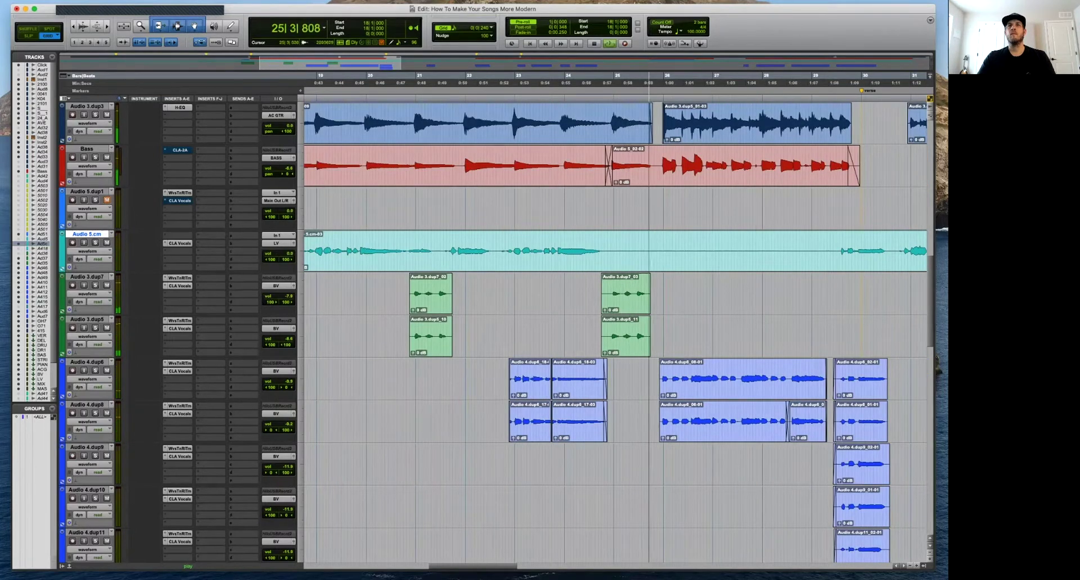
pyautogui.press('space')
# Try to separate the first word of the Audio 3.dup5 backing vocal at bar 25.
pyautogui.click(617, 296)
pyautogui.press('t')
pyautogui.press('t')
pyautogui.press('t')
pyautogui.press('space')
pyautogui.moveTo(652, 337); pyautogui.dragTo(725, 336)
pyautogui.press('b')
pyautogui.press('space')
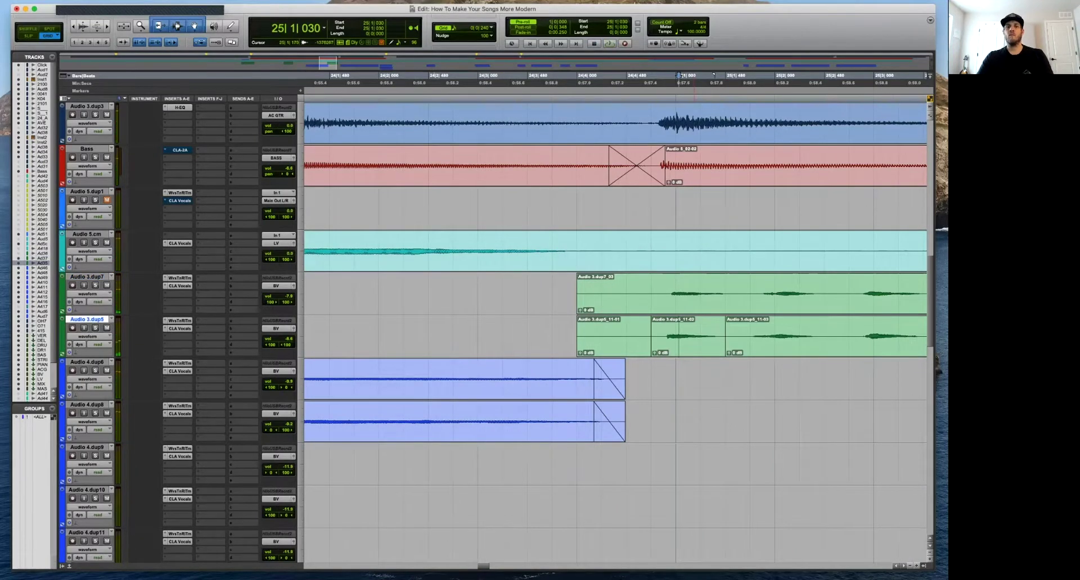
pyautogui.press('r')
pyautogui.press('r')
pyautogui.press('r')
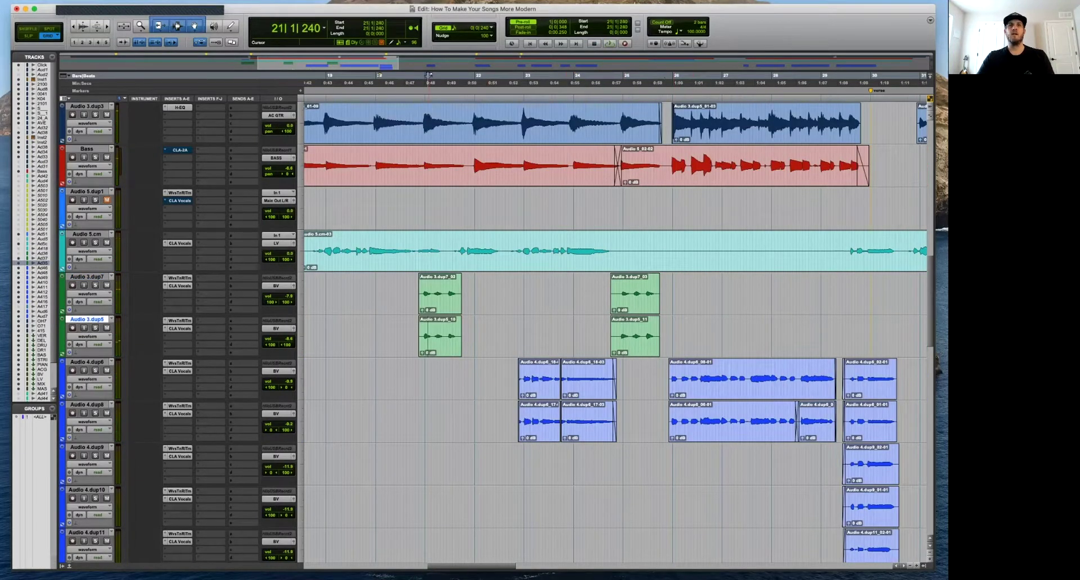
# Examine the timing of the Audio 3.dup7 and Audio 3.dup5 backing vocals at bar 21.
pyautogui.press('t')
pyautogui.press('t')
pyautogui.press('t')
pyautogui.press('t')
pyautogui.press('r')
pyautogui.press('r')
pyautogui.press('r')
pyautogui.press('r')
pyautogui.press('r')
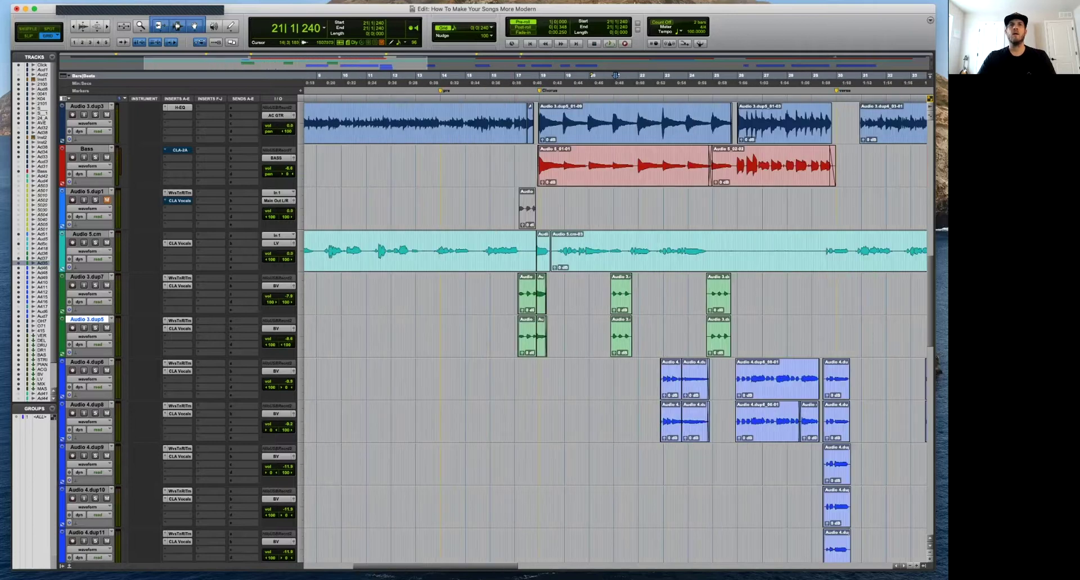
pyautogui.press('p')
pyautogui.press('t')
pyautogui.press('t')
pyautogui.press('t')
pyautogui.press('t')
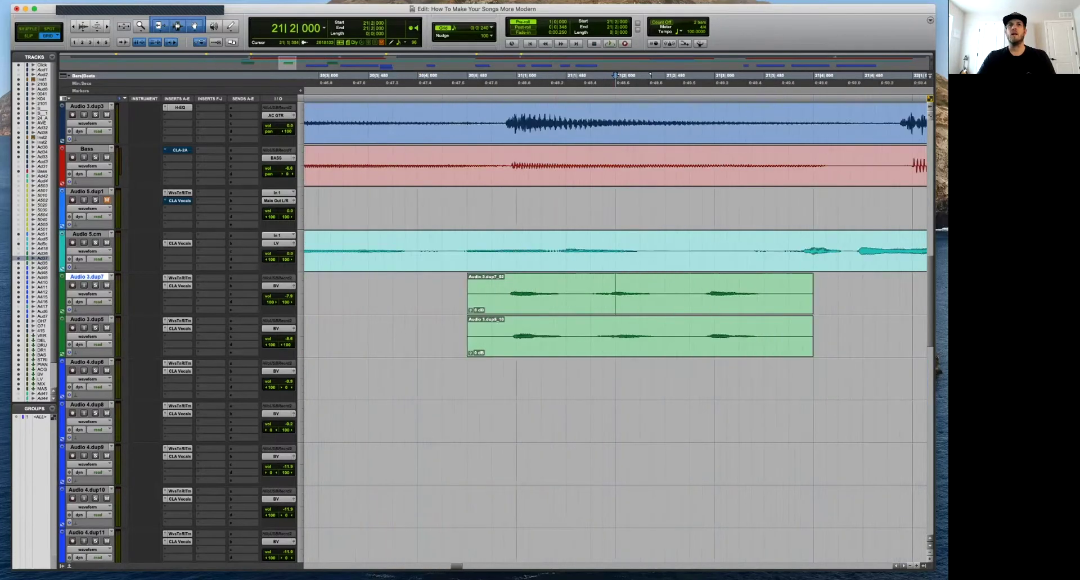
pyautogui.press(';')
pyautogui.press('r')
pyautogui.press('r')
pyautogui.press('r')
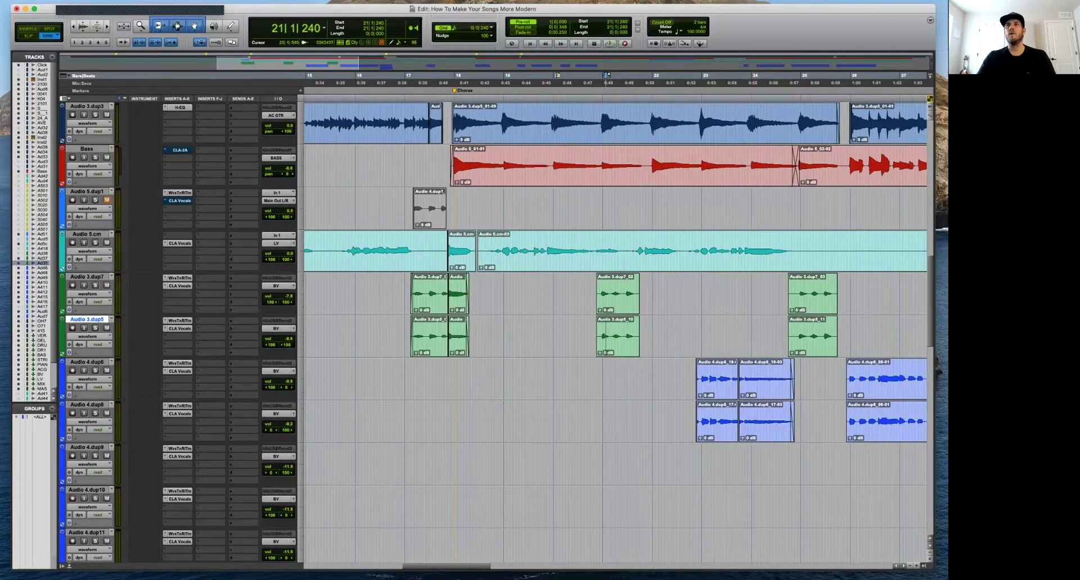
# Separate the first word of Audio 3.dup5 at bar 25 and shift it later to line up with Audio 3.dup7.
pyautogui.click(801, 295)
pyautogui.press('t')
pyautogui.press('t')
pyautogui.press('t')
pyautogui.press('t')
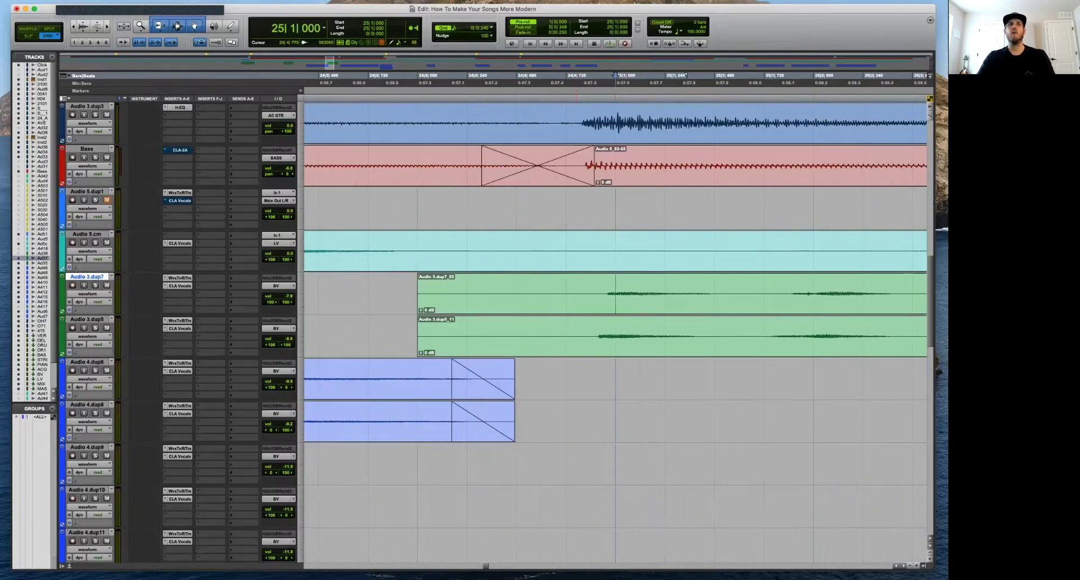
pyautogui.moveTo(576, 336); pyautogui.dragTo(699, 344)
pyautogui.click(606, 294)
pyautogui.press('r')
pyautogui.press('r')
pyautogui.press('space')
# Delete the leftover piece before the first word on Audio 3.dup5 and crossfade the word with the following clip.
pyautogui.click(621, 294)
pyautogui.click(627, 337)
pyautogui.press('Delete')
pyautogui.moveTo(691, 351); pyautogui.dragTo(687, 351)
pyautogui.click(681, 293)
pyautogui.press('t')
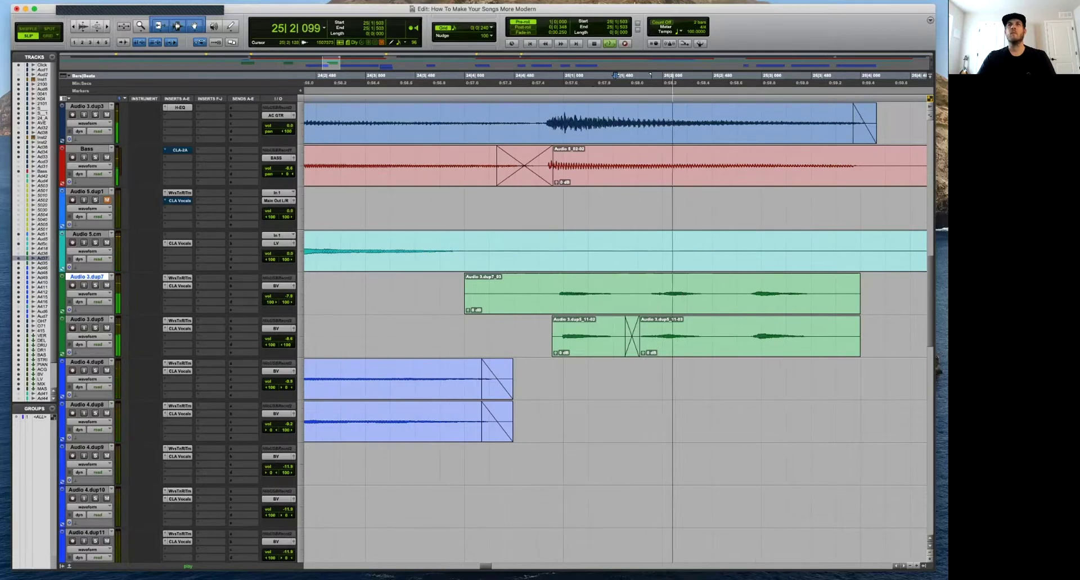
# Separate the last two words from the first at 25|1|668 on both backing vocal tracks, and crossfade the Audio 3.dup7 cut.
pyautogui.press('r')
pyautogui.moveTo(738, 338); pyautogui.dragTo(541, 292)
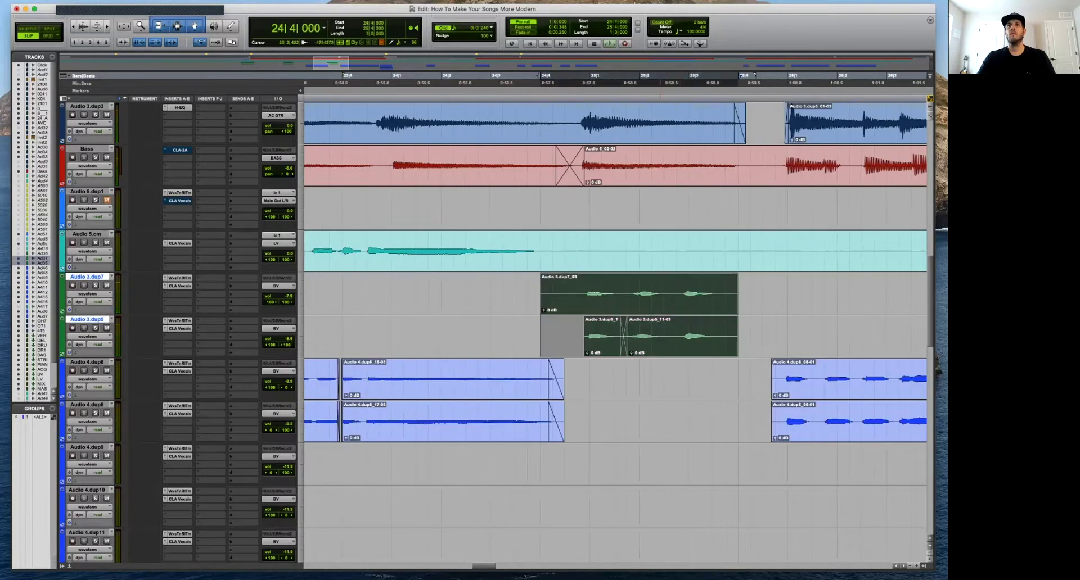
pyautogui.moveTo(624, 337); pyautogui.dragTo(740, 293)
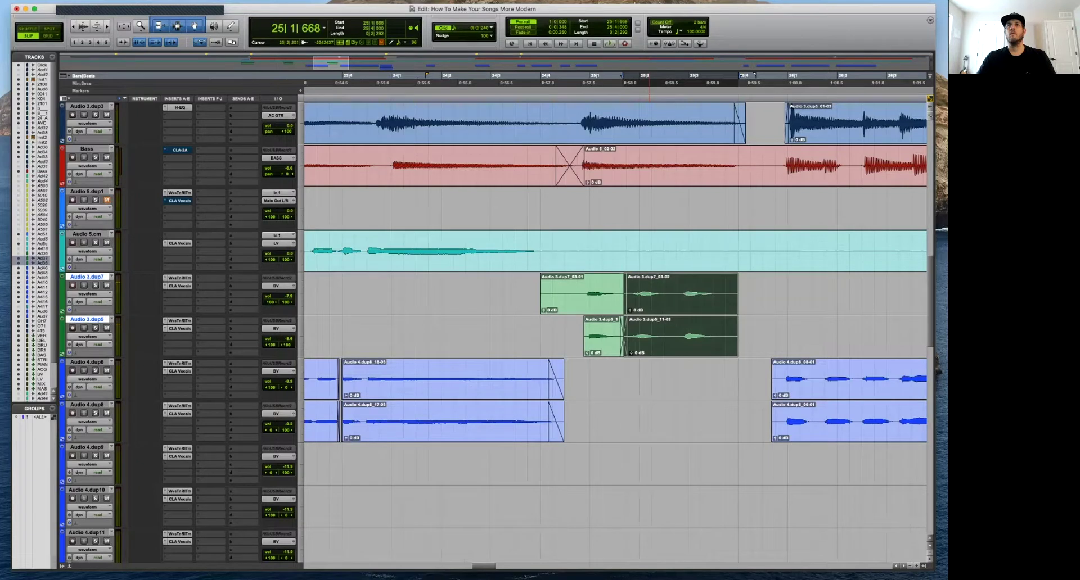
pyautogui.press('t')
pyautogui.press('t')
pyautogui.moveTo(657, 304); pyautogui.dragTo(614, 277)
pyautogui.click(602, 286)
pyautogui.press('space')
pyautogui.press('r')
pyautogui.press('r')
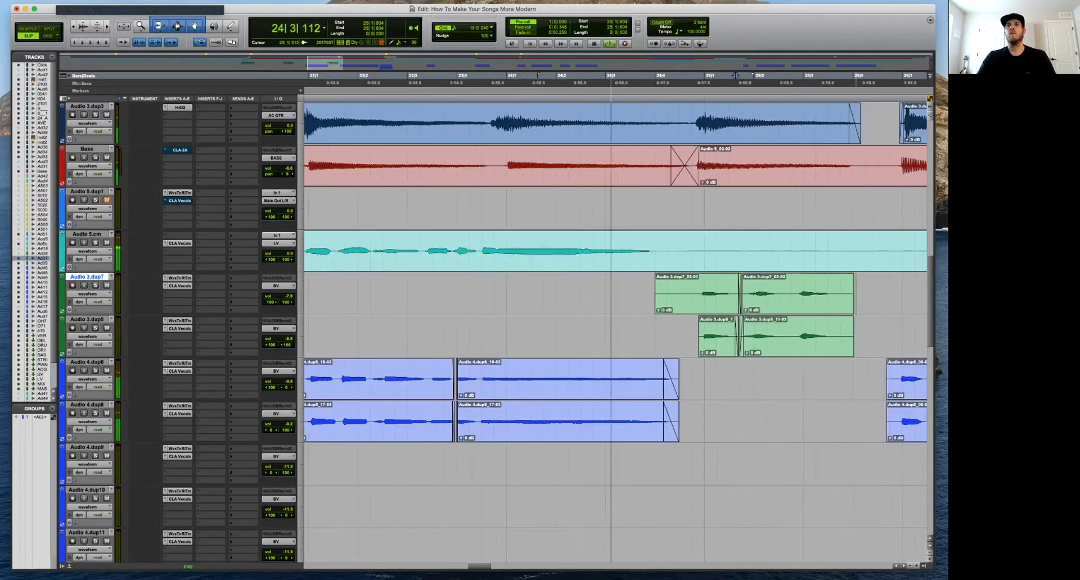
# Adjust the fade into the second word on Audio 3.dup7 and separate the third word on both backing vocal tracks.
pyautogui.moveTo(743, 277); pyautogui.dragTo(750, 278)
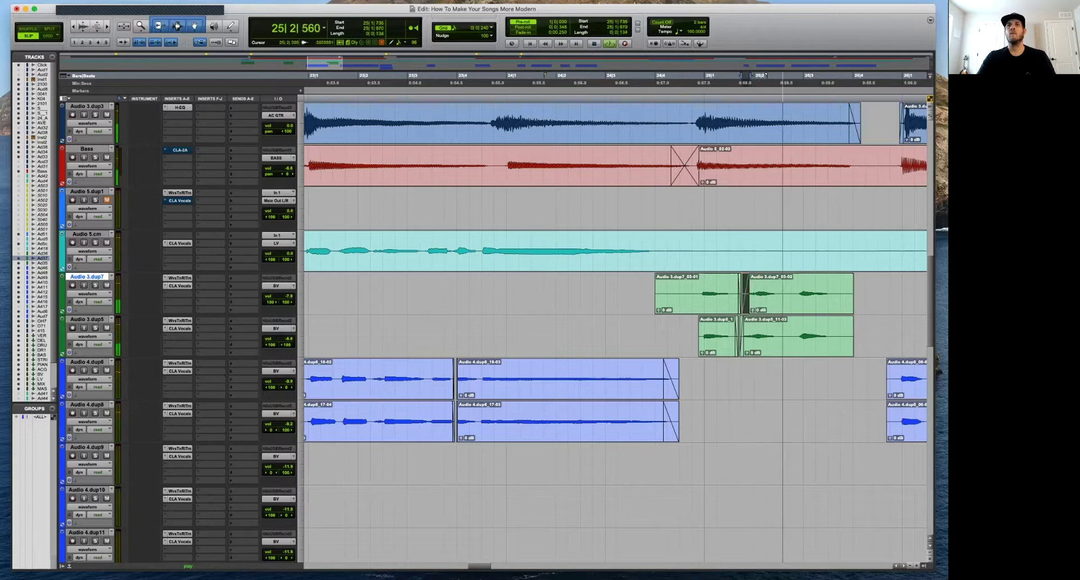
pyautogui.click(781, 332)
pyautogui.press('t')
pyautogui.click(622, 328)
pyautogui.press('b')
pyautogui.moveTo(591, 347); pyautogui.dragTo(593, 347)
pyautogui.click(627, 286)
pyautogui.press('b')
# Shift the second word of Audio 3.dup5 slightly later, crossfade the cuts before the third word on both tracks and play them.
pyautogui.click(595, 304)
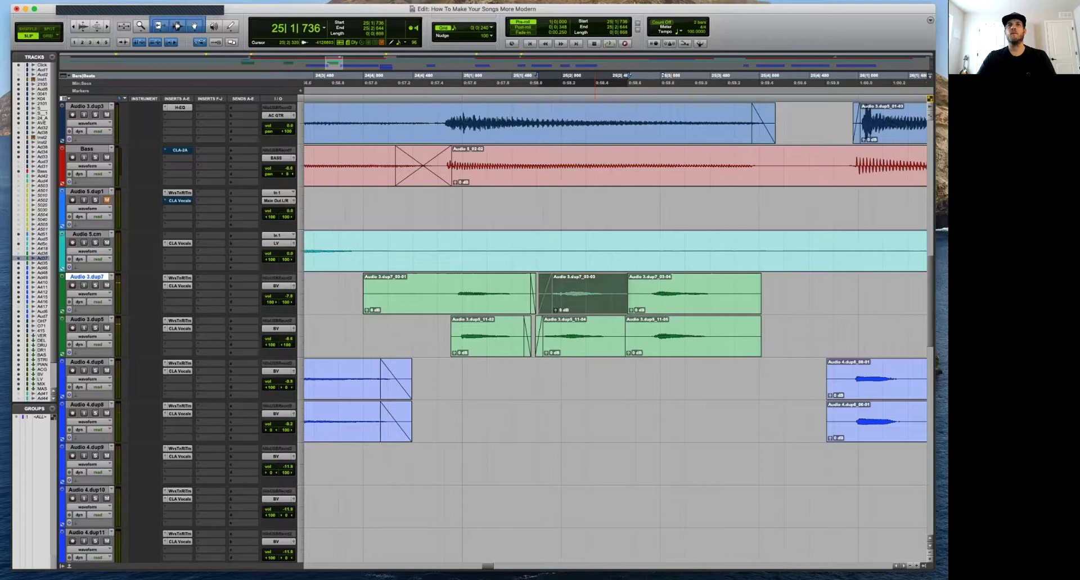
pyautogui.click(595, 304)
pyautogui.press('space')
pyautogui.moveTo(735, 309); pyautogui.dragTo(732, 309)
pyautogui.moveTo(732, 351); pyautogui.dragTo(715, 347)
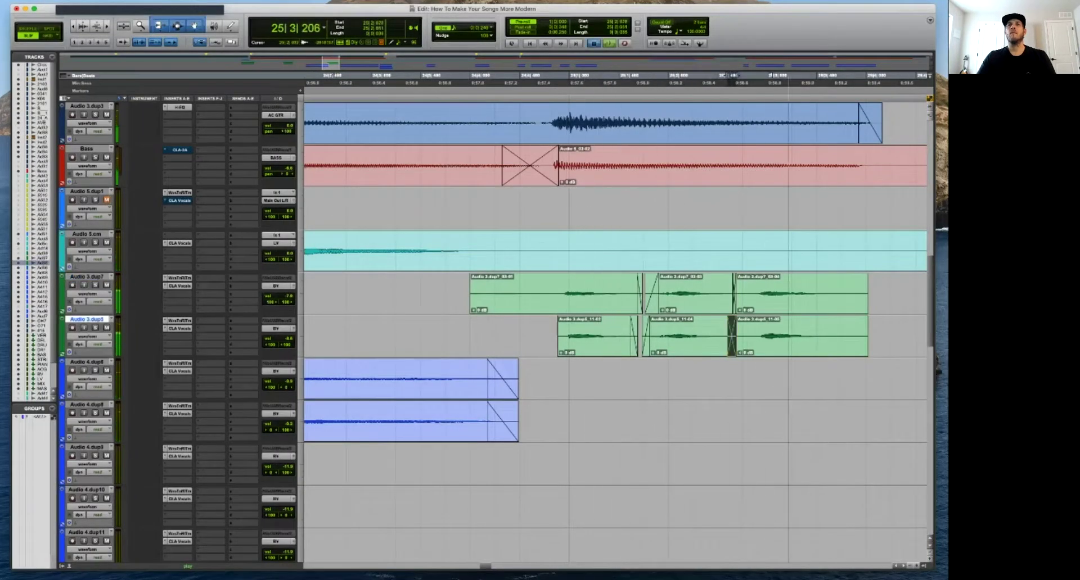
pyautogui.click(727, 330)
pyautogui.press('space')
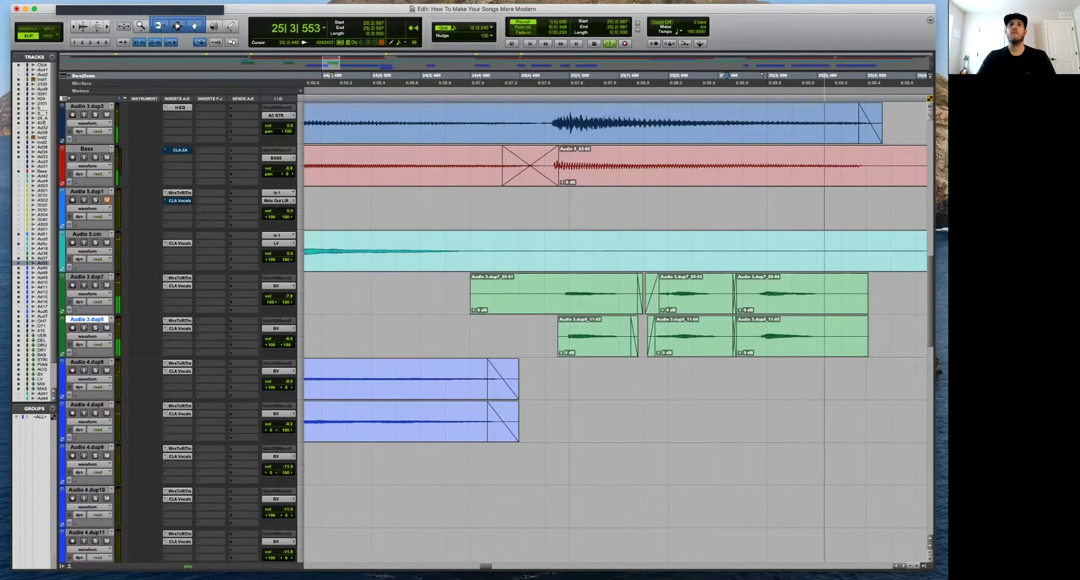
# Delete the silent part before the first word on Audio 3.dup7 and fade in the first word on both backing vocal tracks.
pyautogui.press('space')
pyautogui.moveTo(450, 285); pyautogui.dragTo(556, 286)
pyautogui.press('Delete')
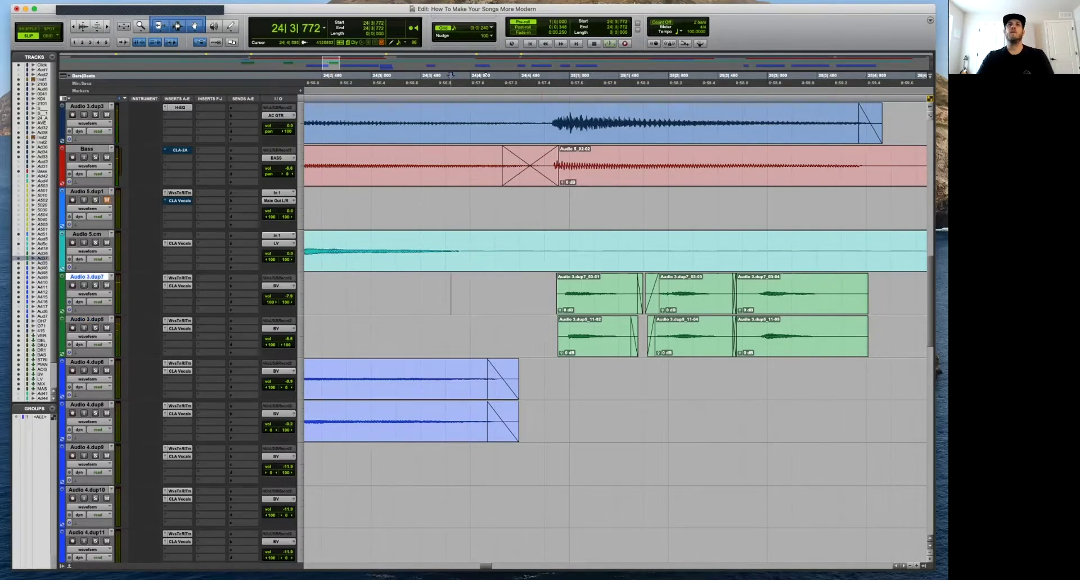
pyautogui.press('f')
pyautogui.moveTo(555, 329); pyautogui.dragTo(560, 329)
# Remove the silent tail after the third word on Audio 3.dup7 and Audio 3.dup5 and fade out both clips.
pyautogui.moveTo(885, 295); pyautogui.dragTo(819, 332)
pyautogui.press('Delete')
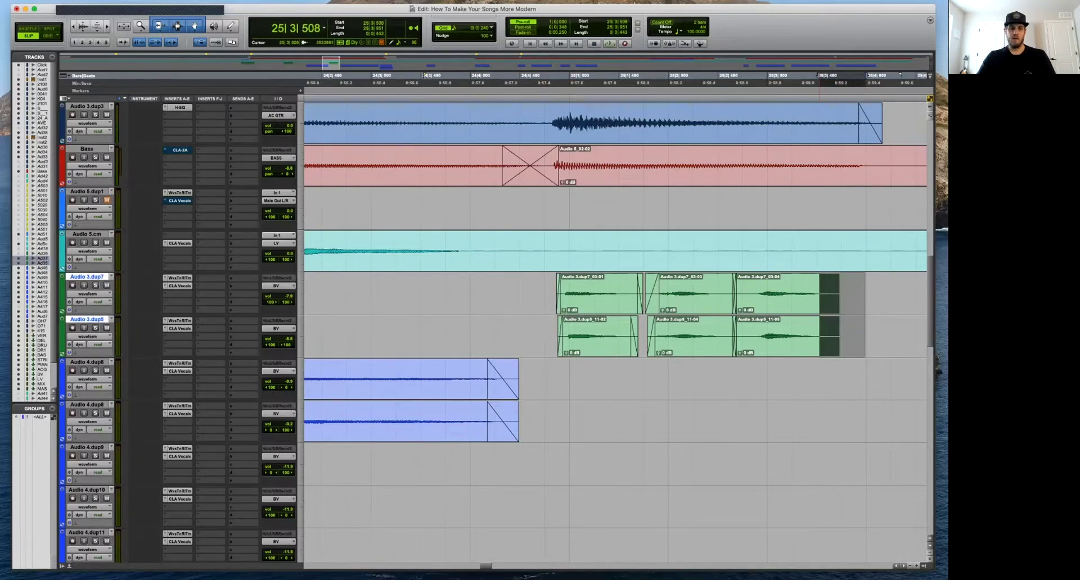
pyautogui.press('f')
pyautogui.press('r')
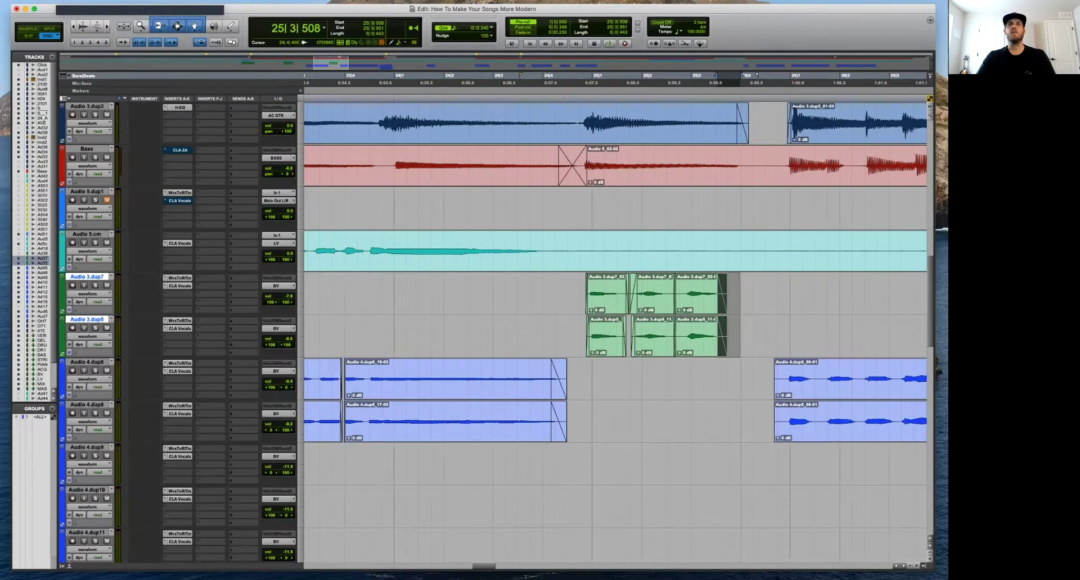
# Consolidate the edited three-word phrase into one clip on each of Audio 3.dup7 and Audio 3.dup5, starting at 24|4|000.
pyautogui.click(565, 295)
pyautogui.moveTo(565, 295); pyautogui.dragTo(778, 337)
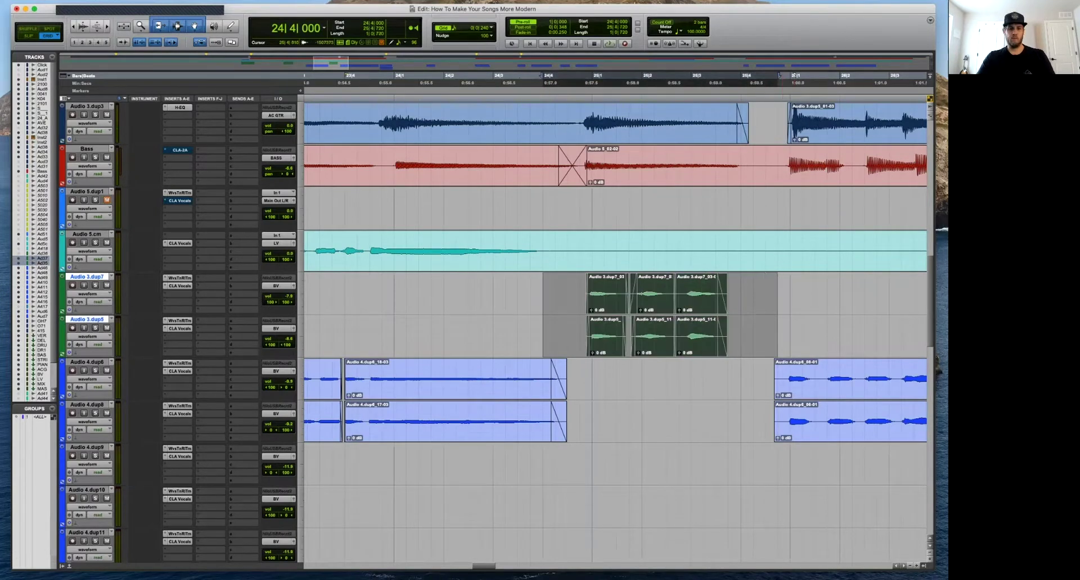
pyautogui.press('r')
pyautogui.press('r')
pyautogui.press('r')
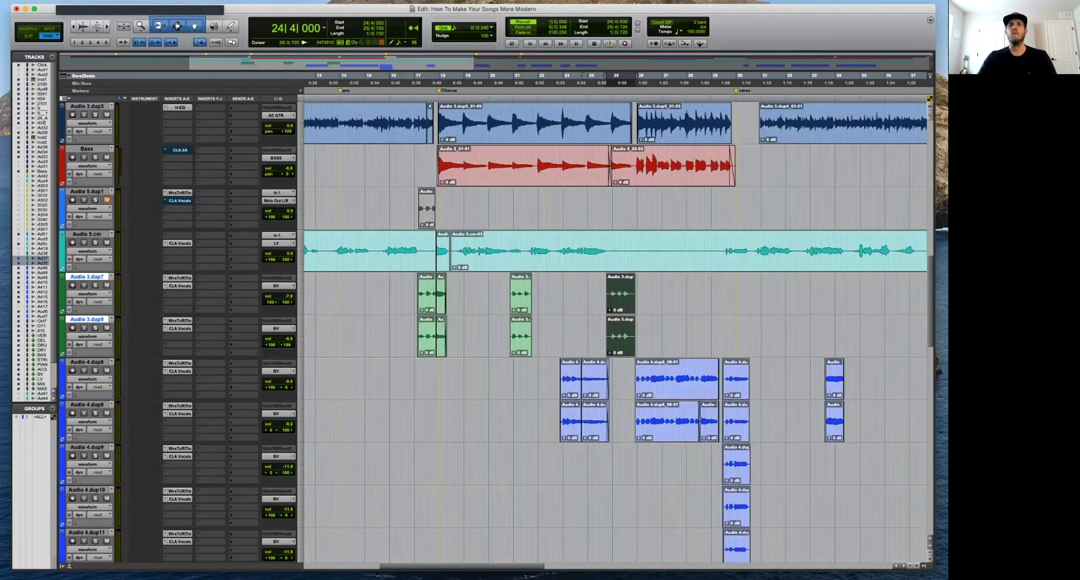
# Try copying the consolidated phrase onto Audio 4.dup6 and Audio 4.dup8 at 20|4|000, listen to it and undo the copy.
pyautogui.moveTo(627, 345); pyautogui.dragTo(536, 431)
pyautogui.press('t')
pyautogui.press('t')
pyautogui.press('t')
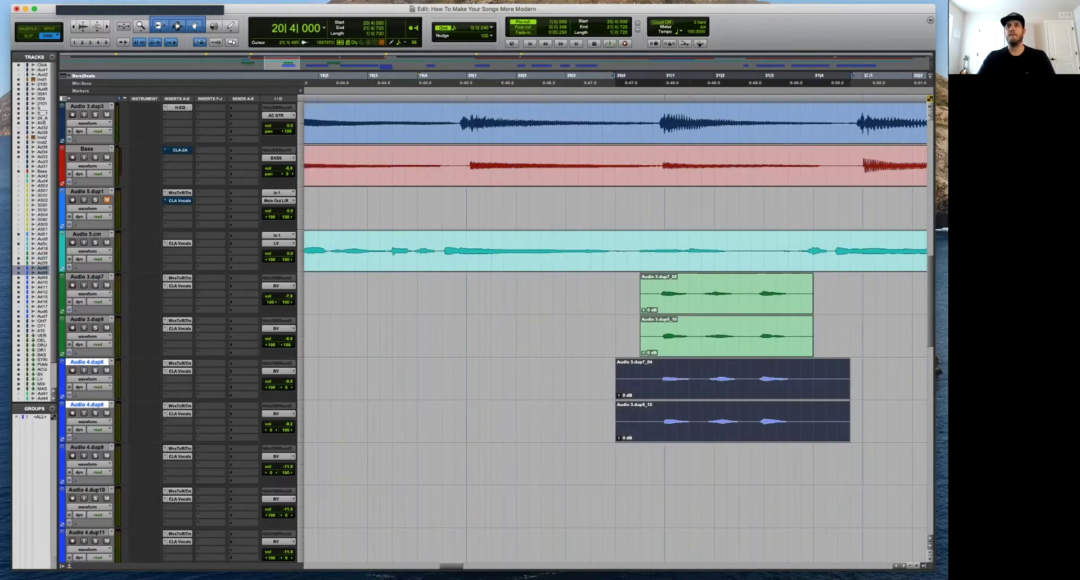
pyautogui.press('space')
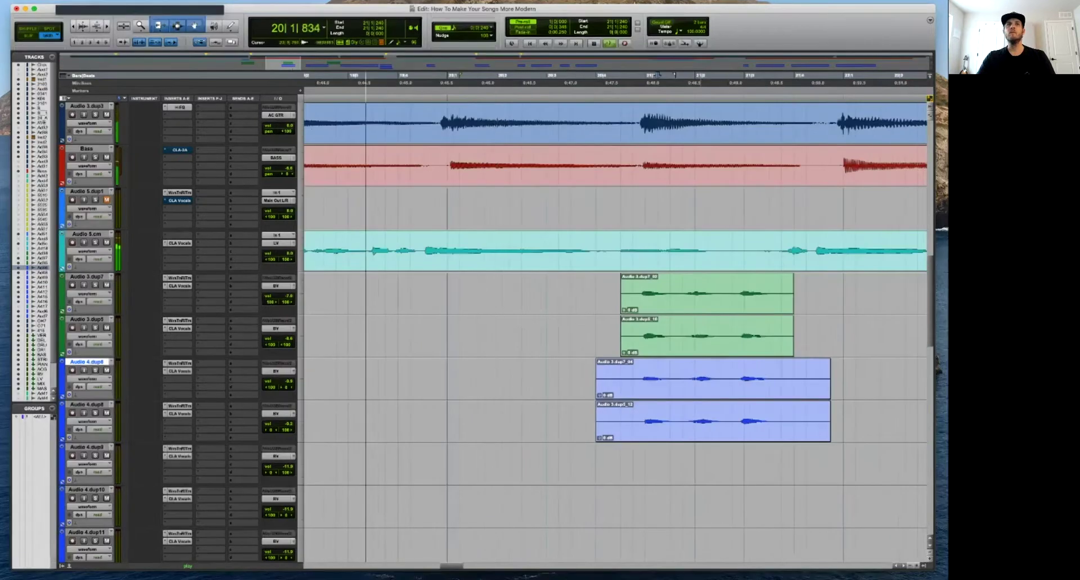
pyautogui.press('r')
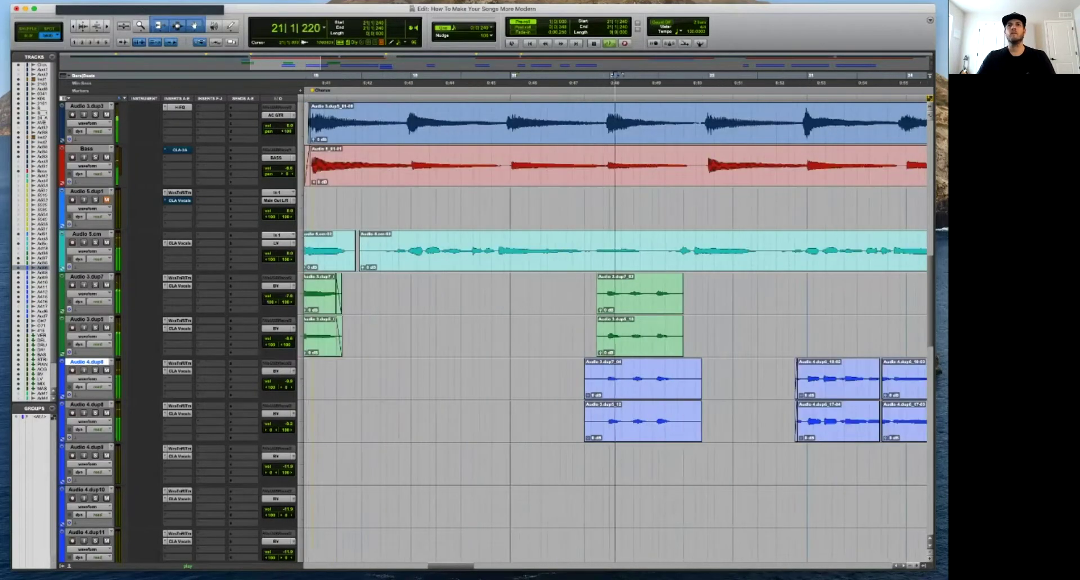
pyautogui.press('r')
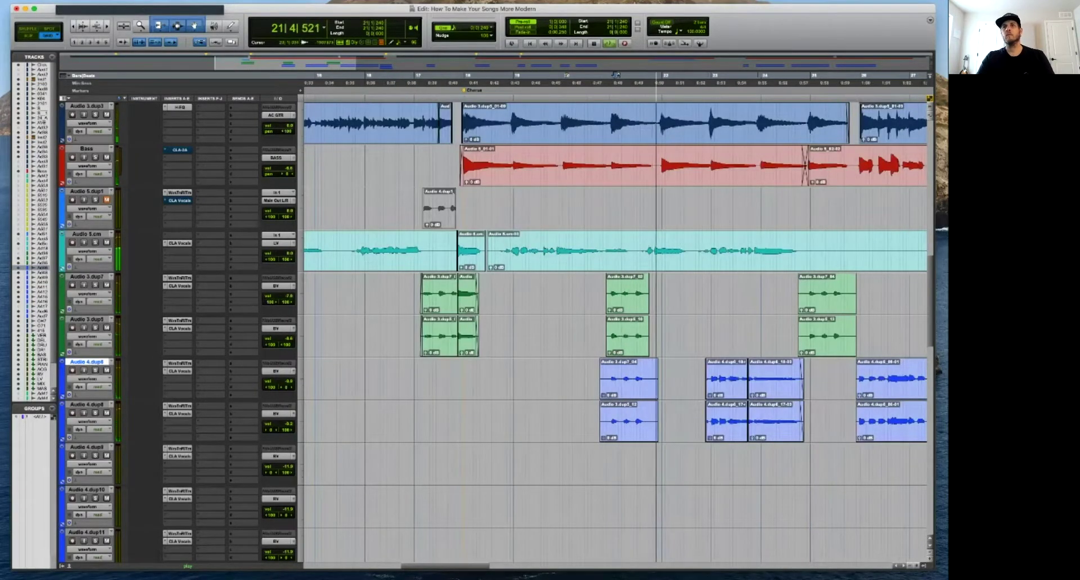
pyautogui.press('r')
pyautogui.click(622, 345)
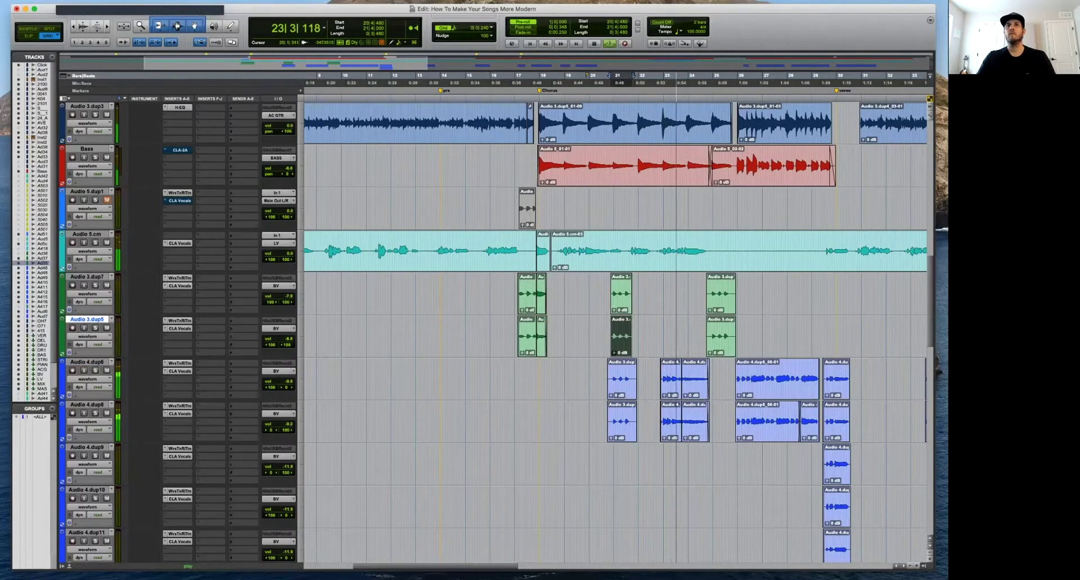
pyautogui.hscroll(-1, 636, 337)
pyautogui.press('super+z')
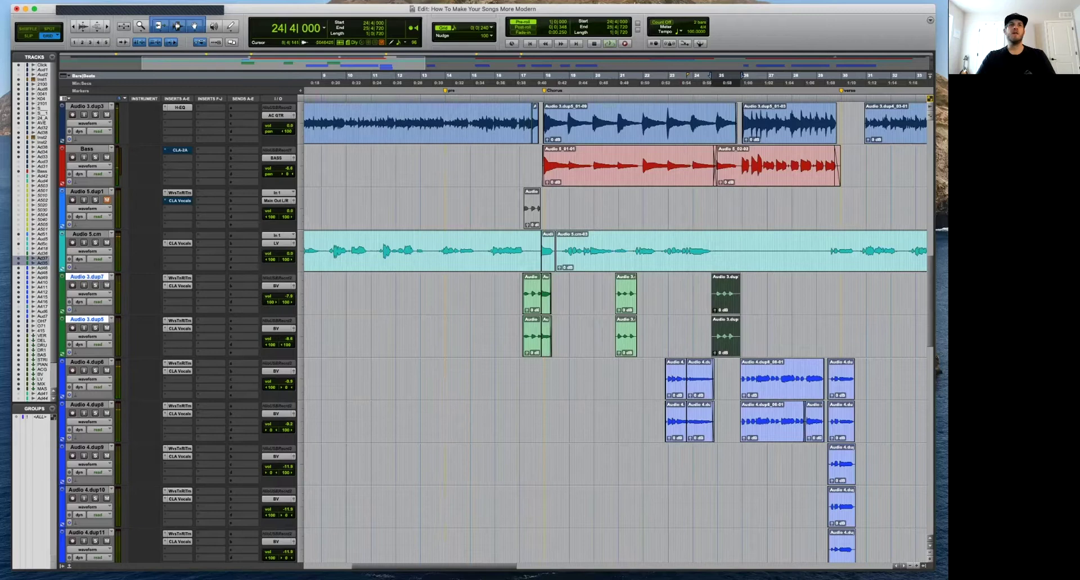
# Duplicate Audio 3.dup7 and Audio 3.dup5 twice and clear all clips from the four new tracks.
pyautogui.hotkey('alt', 'shift', 'd')
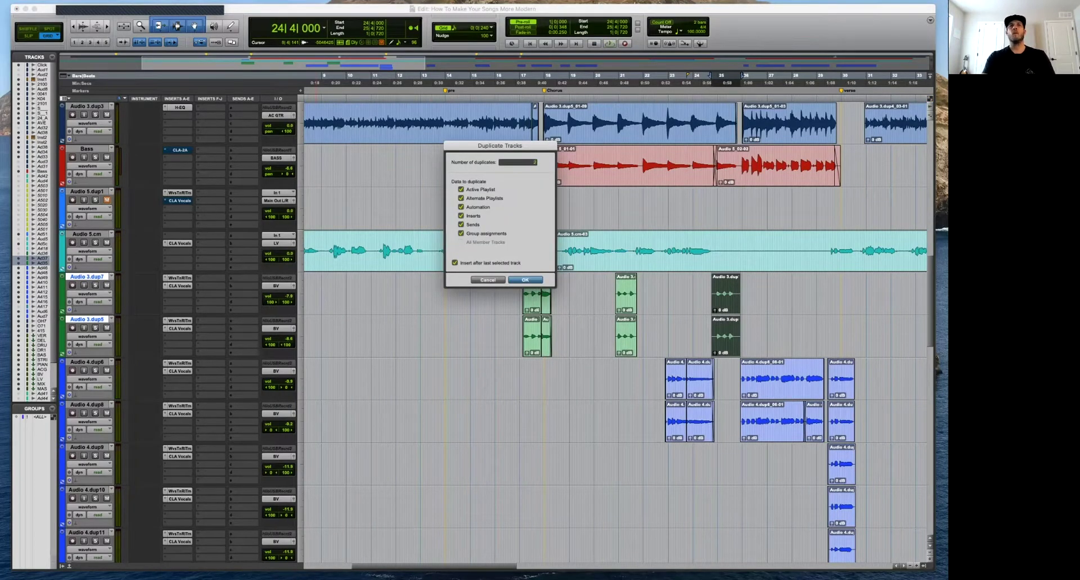
pyautogui.press('Return')
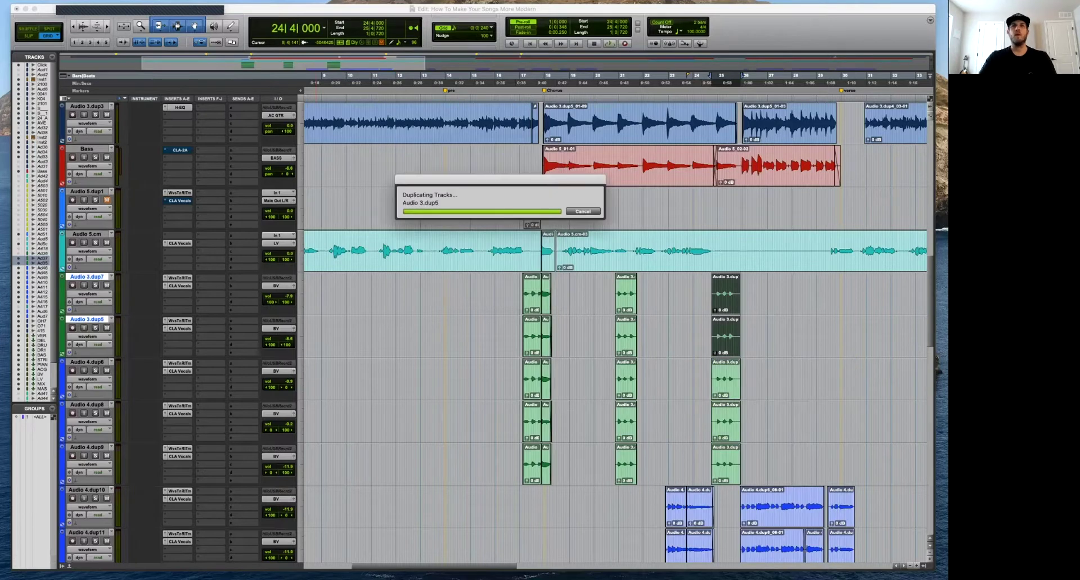
pyautogui.scroll(-1, 616, 332)
pyautogui.moveTo(763, 338); pyautogui.dragTo(491, 466)
pyautogui.press('Delete')
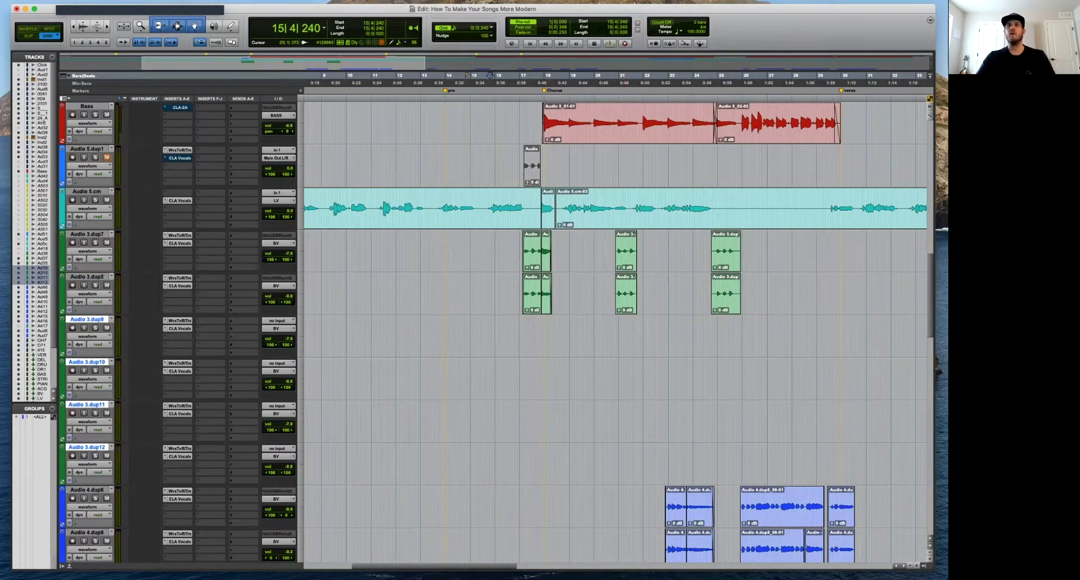
pyautogui.scroll(-1, 616, 332)
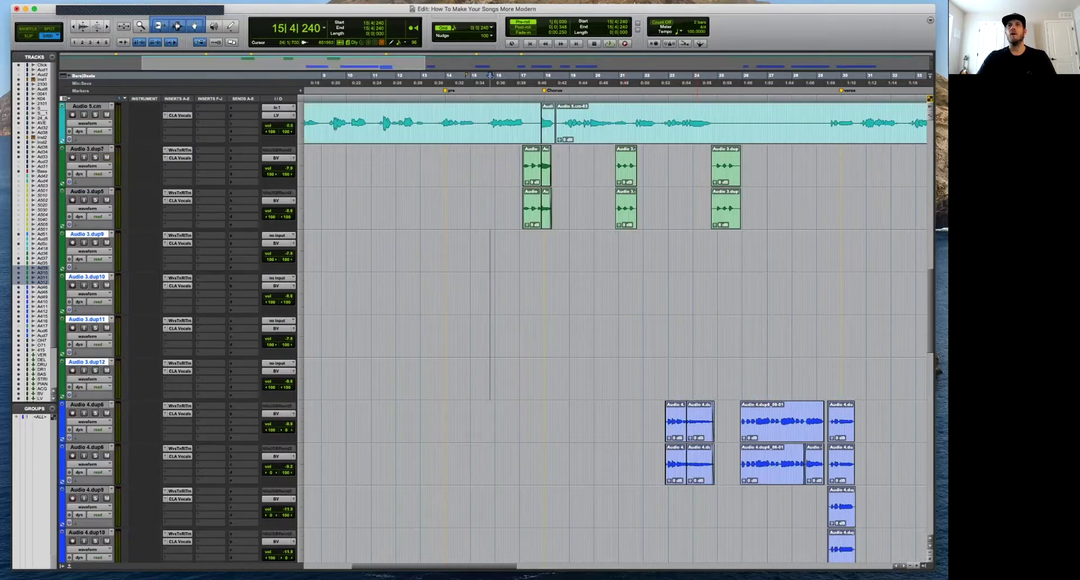
# Copy the consolidated phrase onto Audio 3.dup9 and Audio 3.dup10 at 20|4|000 and lower the volume of both new tracks.
pyautogui.click(731, 259)
pyautogui.keyDown('shift'); pyautogui.click(724, 217); pyautogui.keyUp('shift')
pyautogui.moveTo(723, 217); pyautogui.dragTo(671, 303)
pyautogui.press('t')
pyautogui.press('t')
pyautogui.press('t')
pyautogui.click(669, 286)
pyautogui.press('r')
pyautogui.press('space')
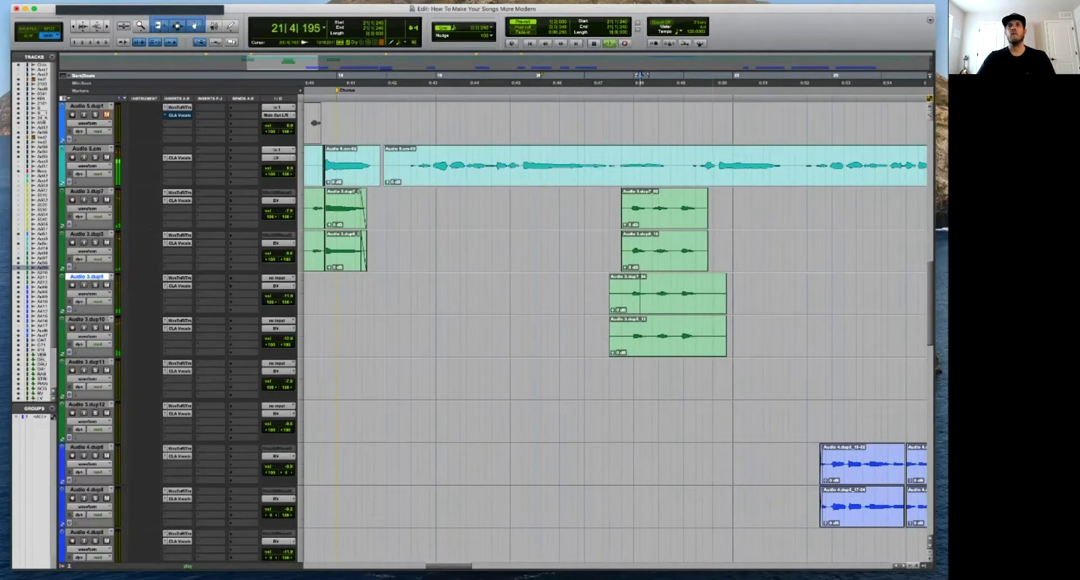
# Trim the Audio 3.dup9 and Audio 3.dup10 clips to match the two clips above, from 20|4|480 to 21|4|000.
pyautogui.press('space')
pyautogui.moveTo(596, 194); pyautogui.dragTo(615, 351)
pyautogui.press('Delete')
pyautogui.moveTo(768, 194); pyautogui.dragTo(707, 348)
pyautogui.press('Delete')
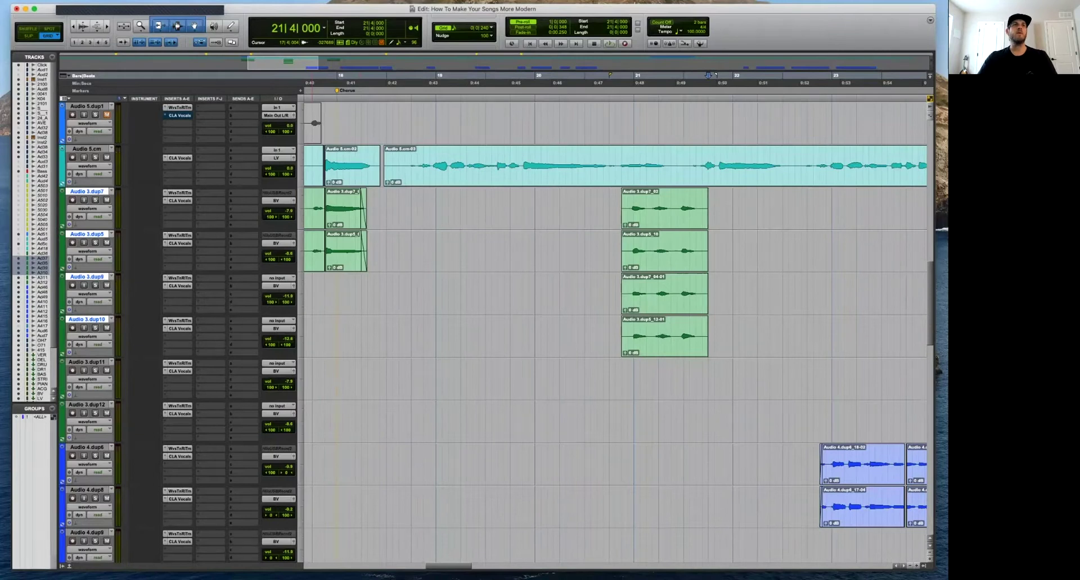
# Add a verb bus send at about -12 dB to Audio 3.dup7, Audio 3.dup5, Audio 3.dup9 and Audio 3.dup10.
pyautogui.click(244, 195)
pyautogui.moveTo(254, 209)
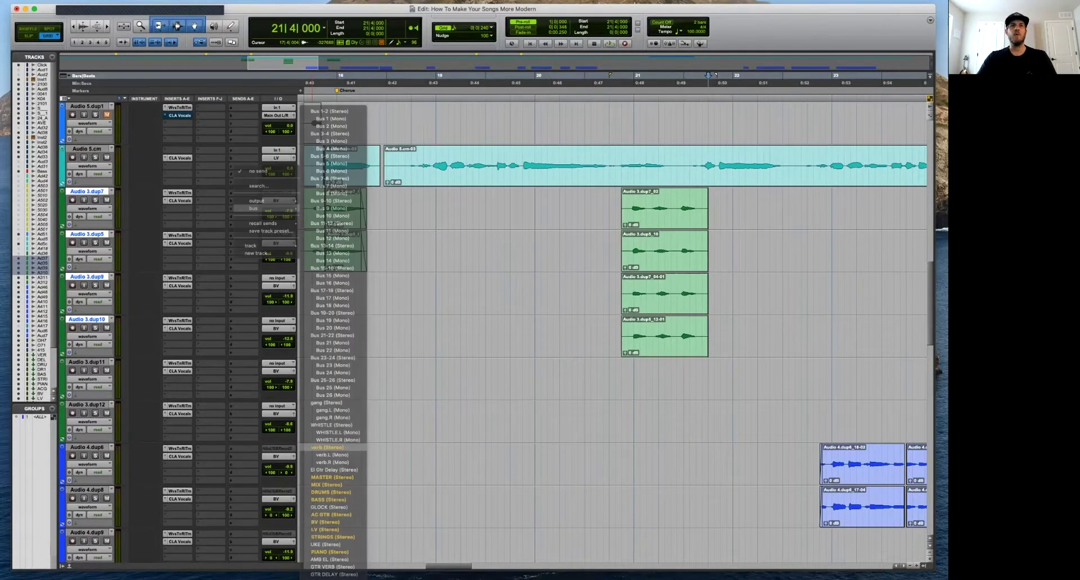
pyautogui.keyDown('alt'); pyautogui.keyDown('shift'); pyautogui.click(327, 447); pyautogui.keyUp('shift'); pyautogui.keyUp('alt')
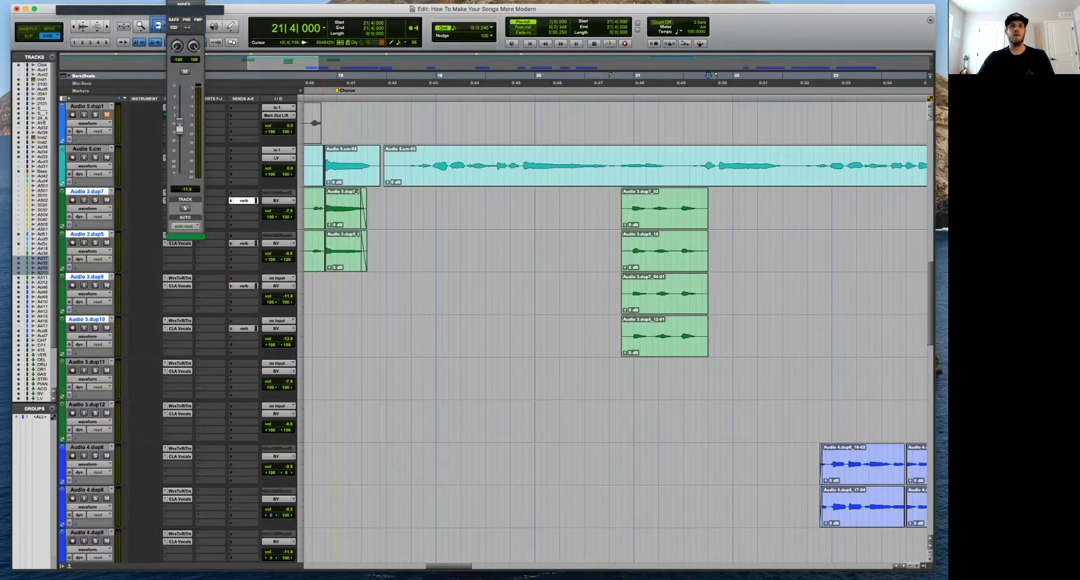
# Play from bar 17 while adjusting the ValhallaVintageVerb decay on the VERB track and lowering that track's volume.
pyautogui.press('super+bracketleft')
pyautogui.press('super+bracketleft')
pyautogui.click(533, 293)
pyautogui.press('super+bracketright')
pyautogui.press('space')
pyautogui.scroll(-15, 533, 293)
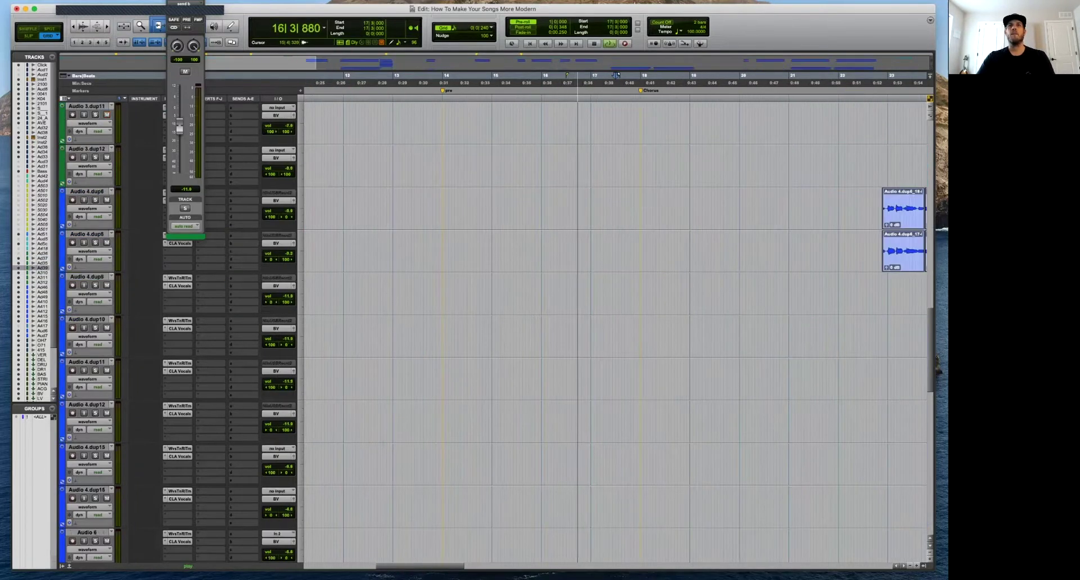
pyautogui.click(180, 364)
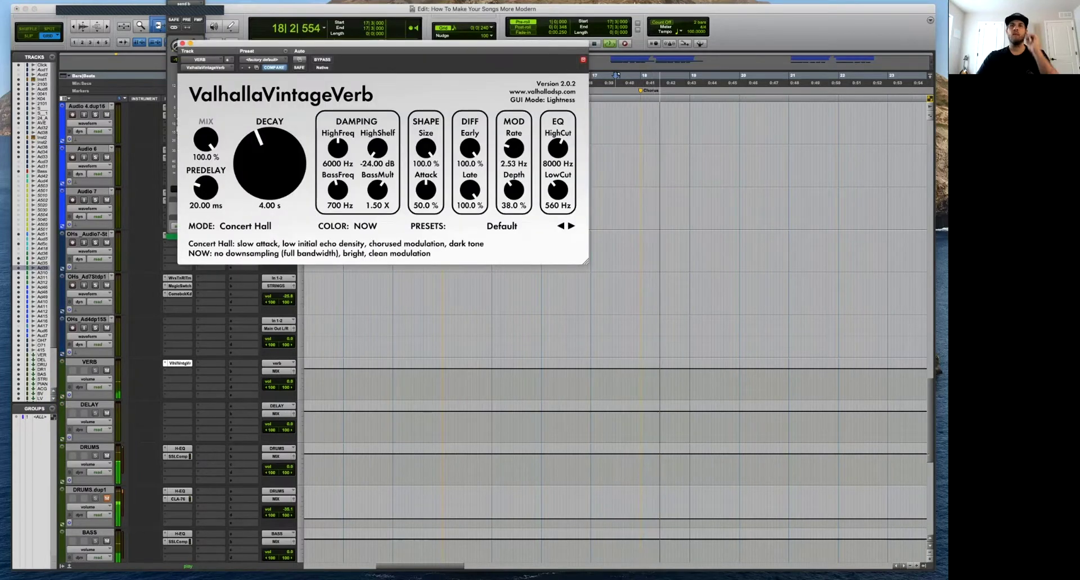
pyautogui.moveTo(270, 163); pyautogui.dragTo(270, 182)
pyautogui.click(182, 44)
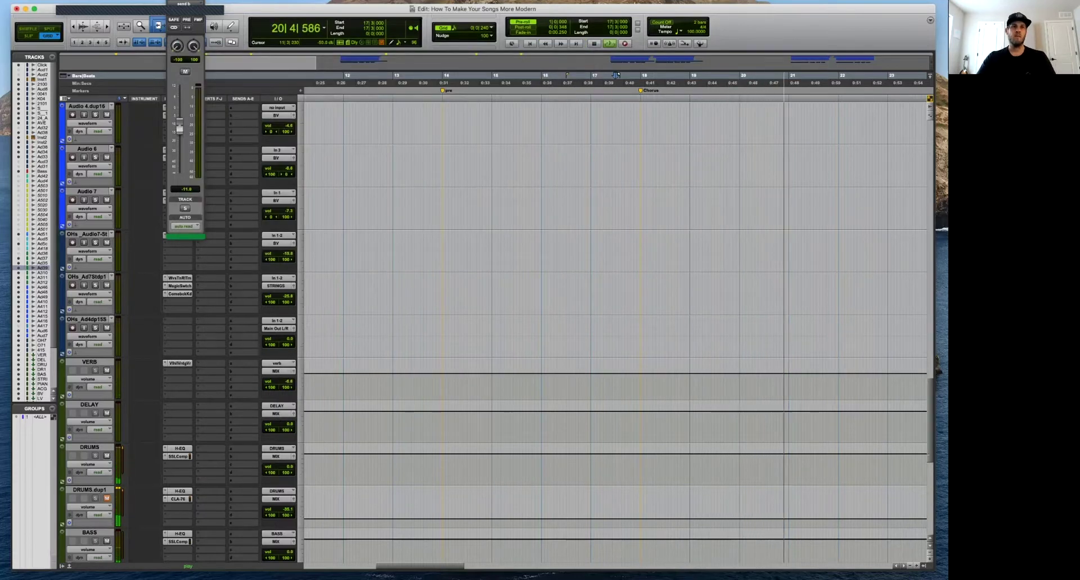
# Play the phrase from 20|2|720, lower Audio 3.dup7 to -9.2 dB and reduce the volume of Audio 3.dup5.
pyautogui.scroll(15, 569, 344)
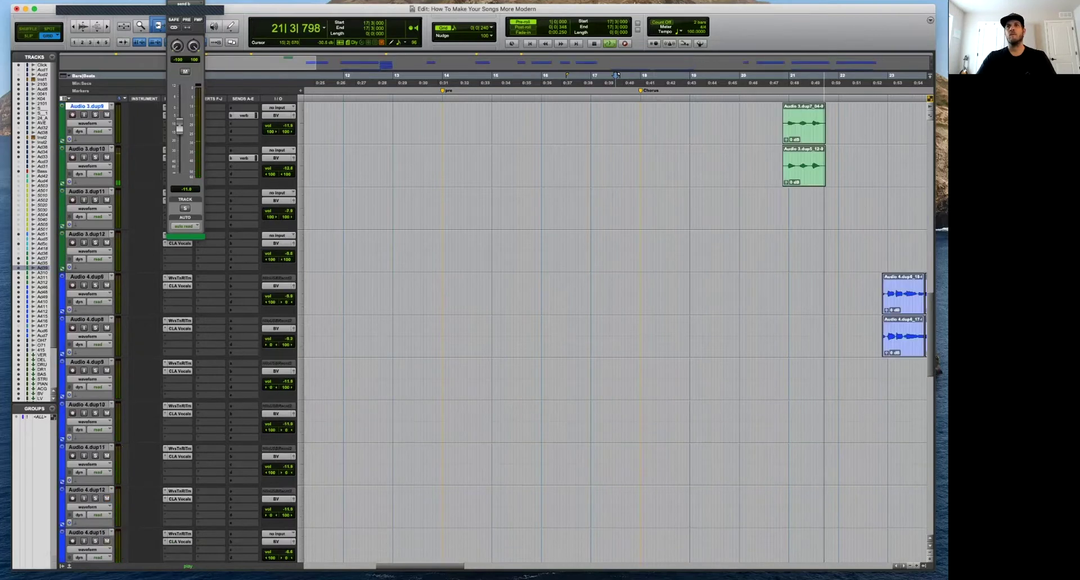
pyautogui.press('r')
pyautogui.press('r')
pyautogui.click(545, 293)
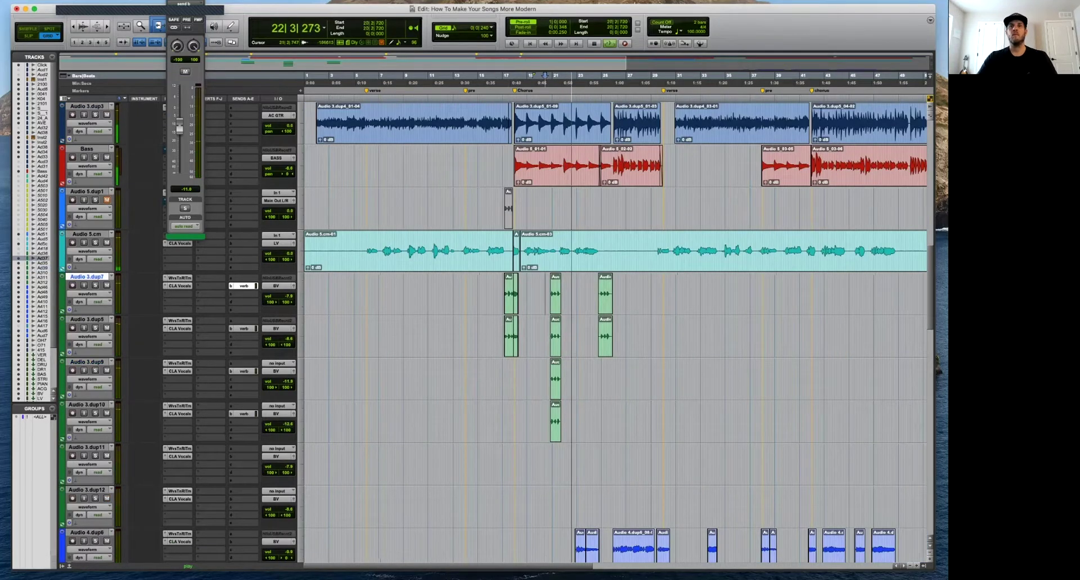
pyautogui.press('t')
pyautogui.press('t')
pyautogui.press('t')
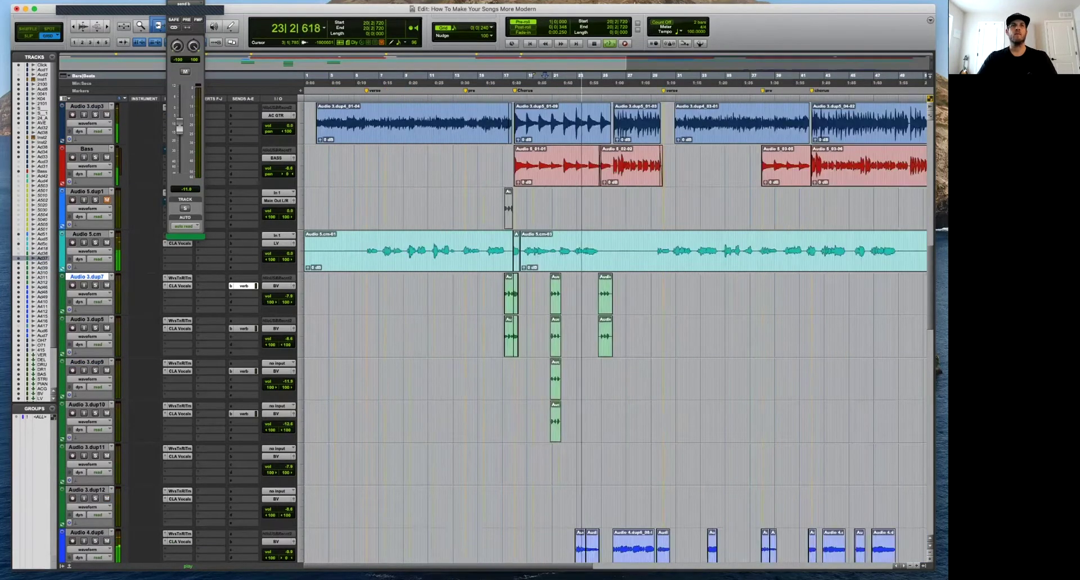
pyautogui.moveTo(290, 296); pyautogui.dragTo(291, 297)
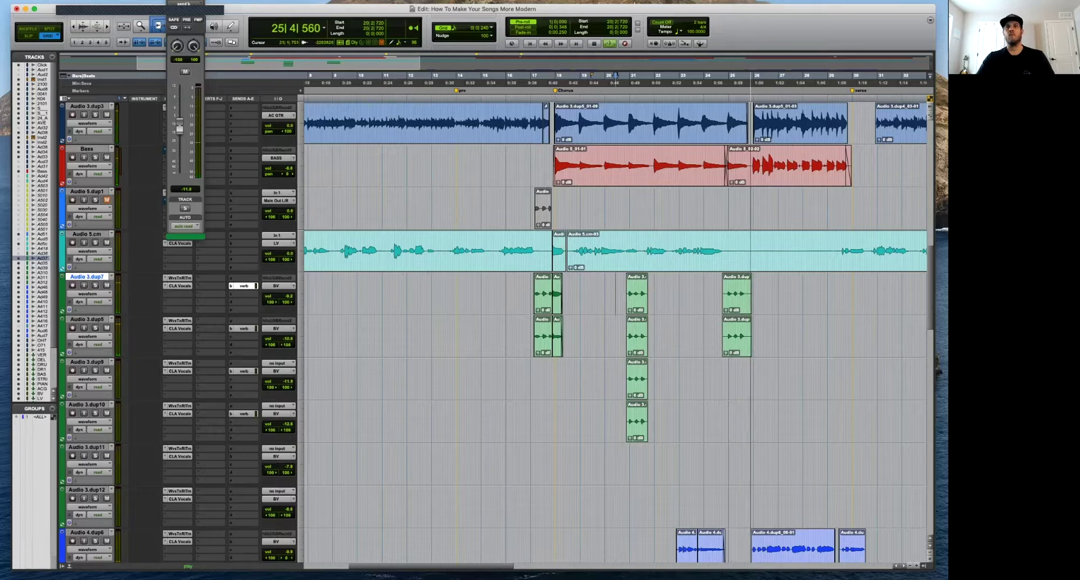
# Delete the consolidated phrase around bar 25 from Audio 3.dup5 and Audio 3.dup7 and stop playback.
pyautogui.click(736, 344)
pyautogui.press('Delete')
pyautogui.click(736, 302)
pyautogui.press('Delete')
pyautogui.press('space')
# Copy the four stacked backing vocal clips around bar 21 and paste them on the same tracks at 24|1|480.
pyautogui.click(636, 287)
pyautogui.press('t')
pyautogui.press('t')
pyautogui.click(635, 304)
pyautogui.keyDown('shift'); pyautogui.click(636, 346); pyautogui.keyUp('shift')
pyautogui.keyDown('shift'); pyautogui.click(635, 389); pyautogui.keyUp('shift')
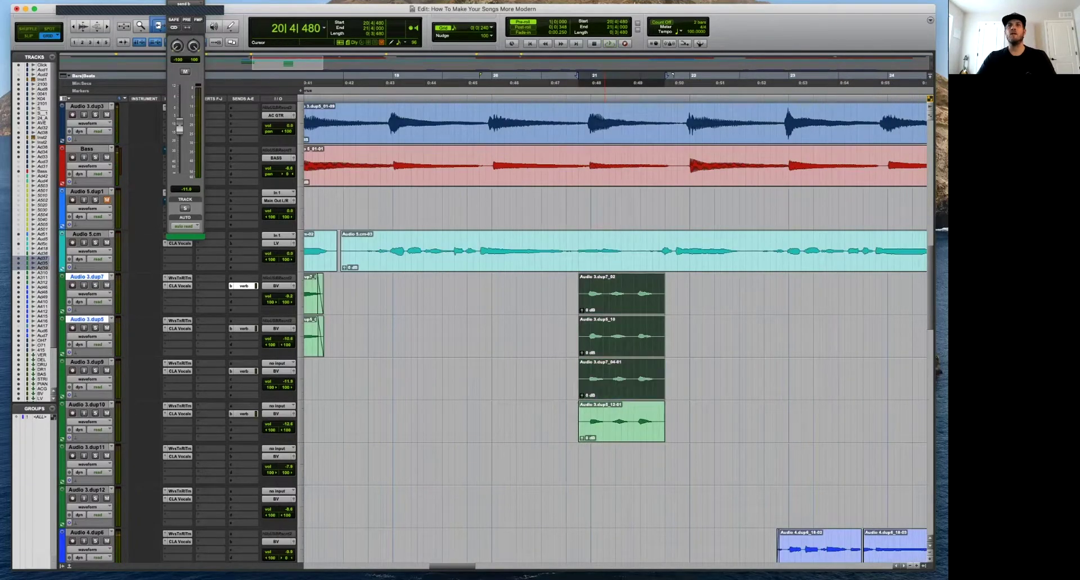
pyautogui.keyDown('shift'); pyautogui.click(635, 432); pyautogui.keyUp('shift')
pyautogui.press('r')
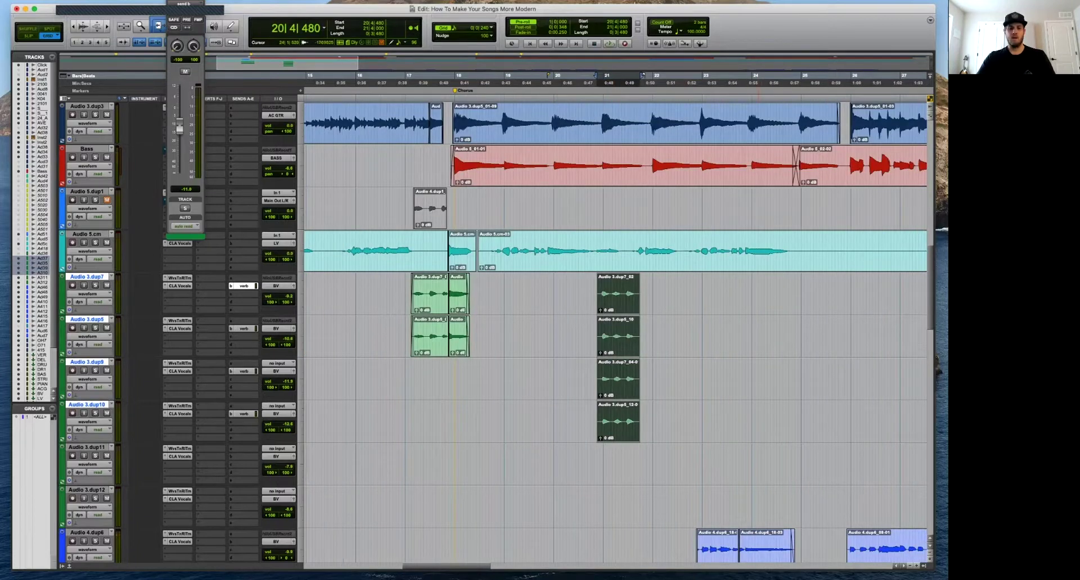
pyautogui.moveTo(758, 279); pyautogui.dragTo(767, 439)
pyautogui.press('super+v')
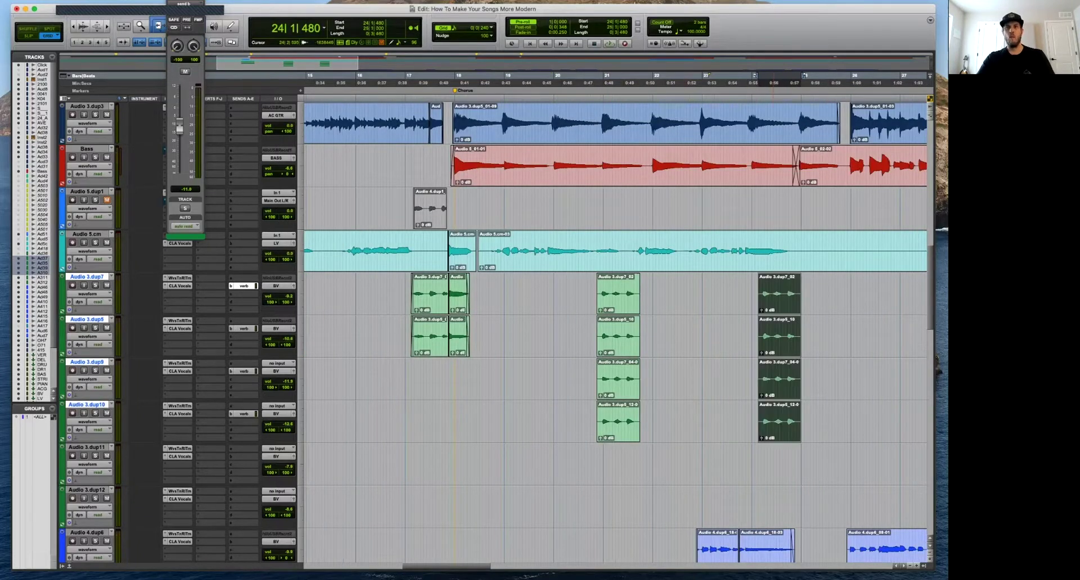
# Shift the four pasted backing vocal clips later so they start at 24|4|720, and play the passage.
pyautogui.press('t')
pyautogui.press('t')
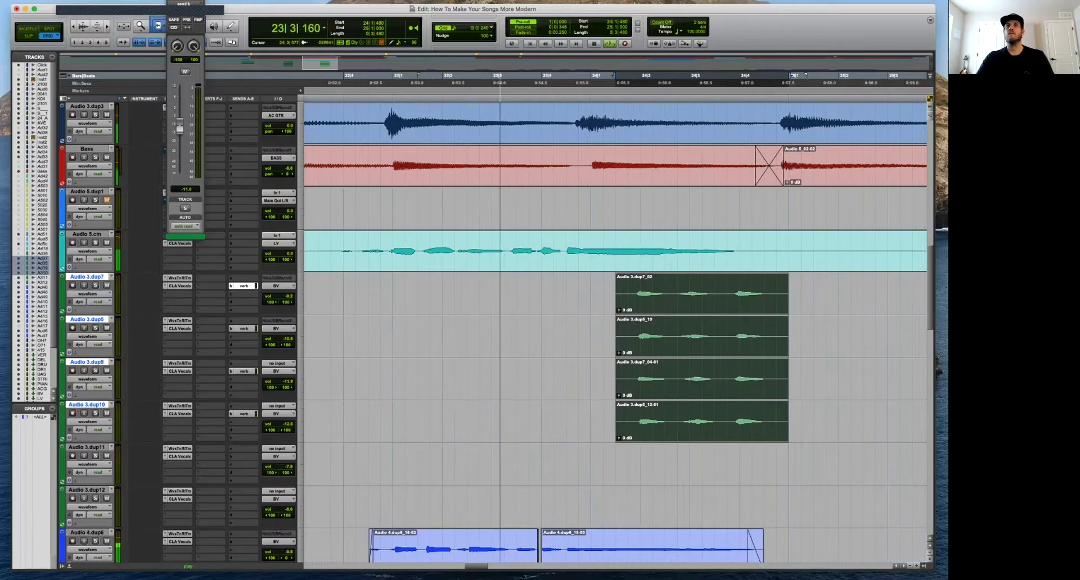
pyautogui.moveTo(703, 355); pyautogui.dragTo(778, 354)
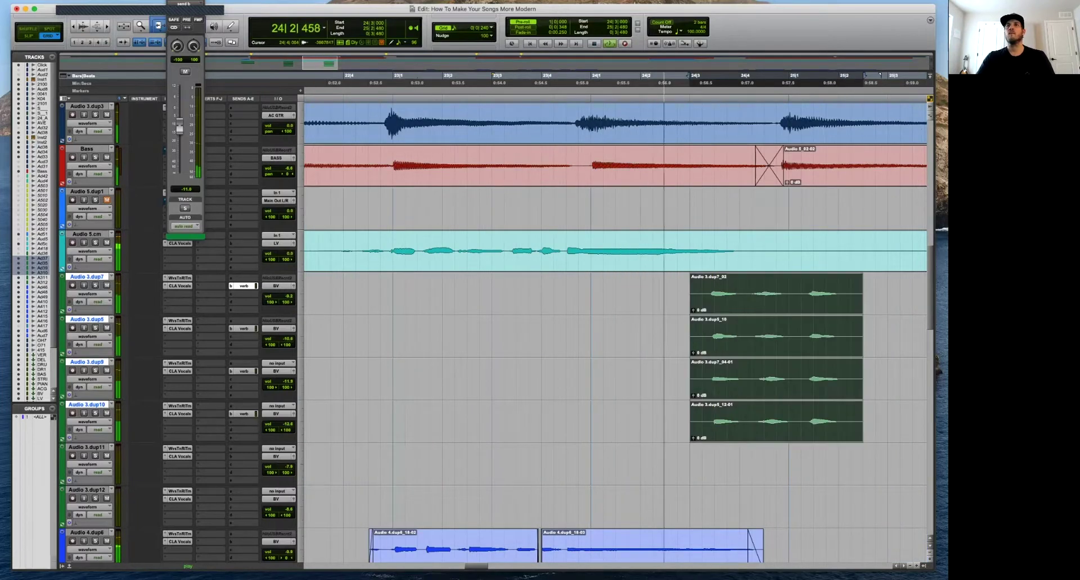
pyautogui.press('r')
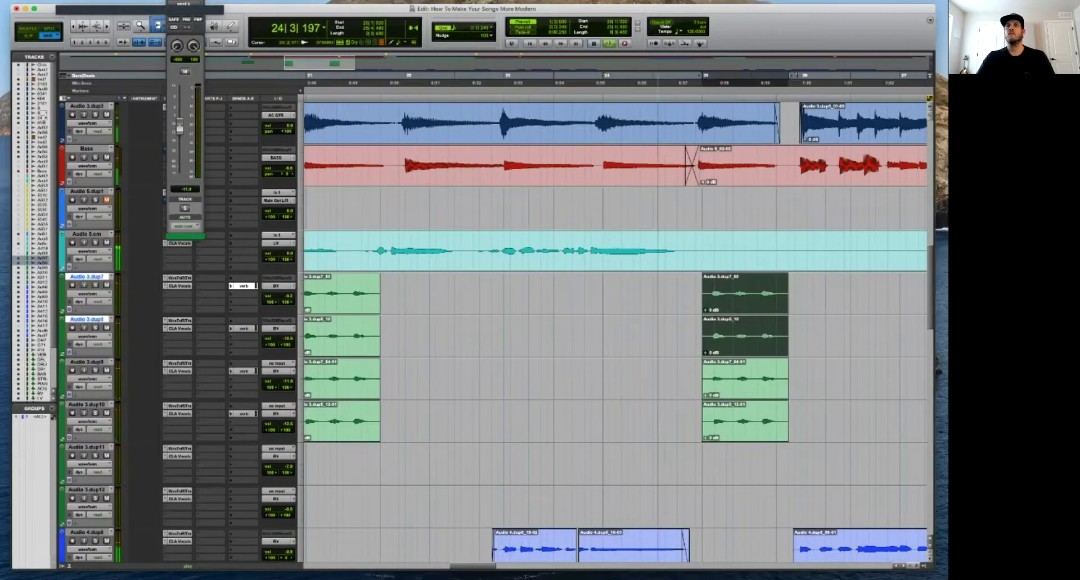
pyautogui.press('t')
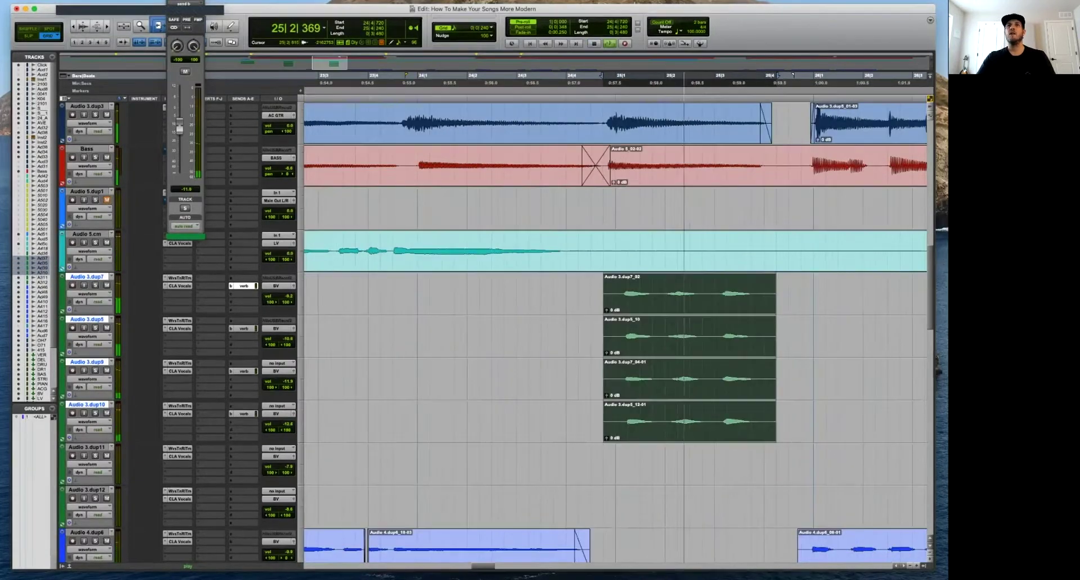
pyautogui.click(685, 75)
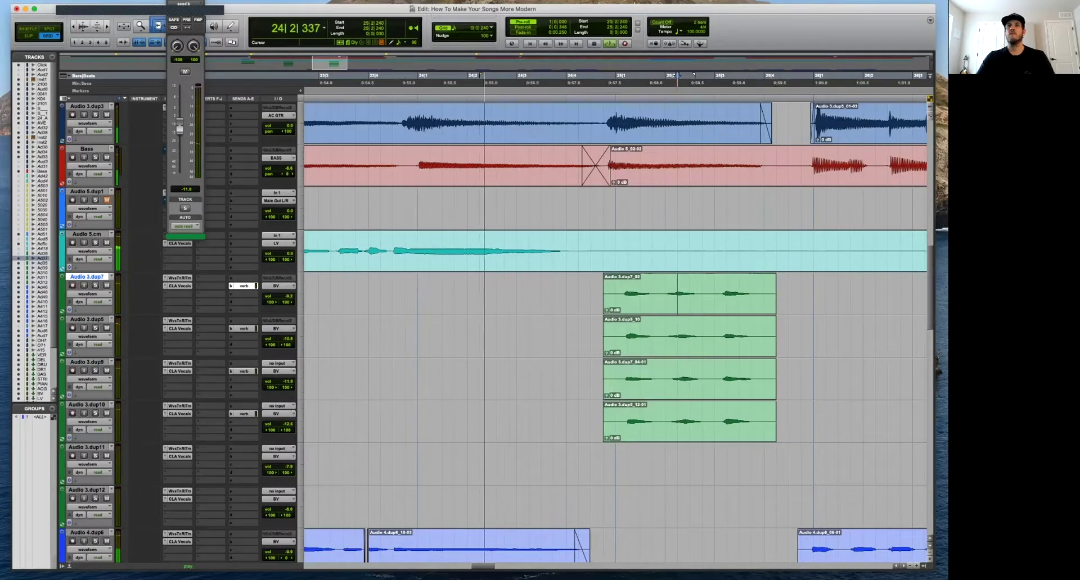
pyautogui.click(712, 300)
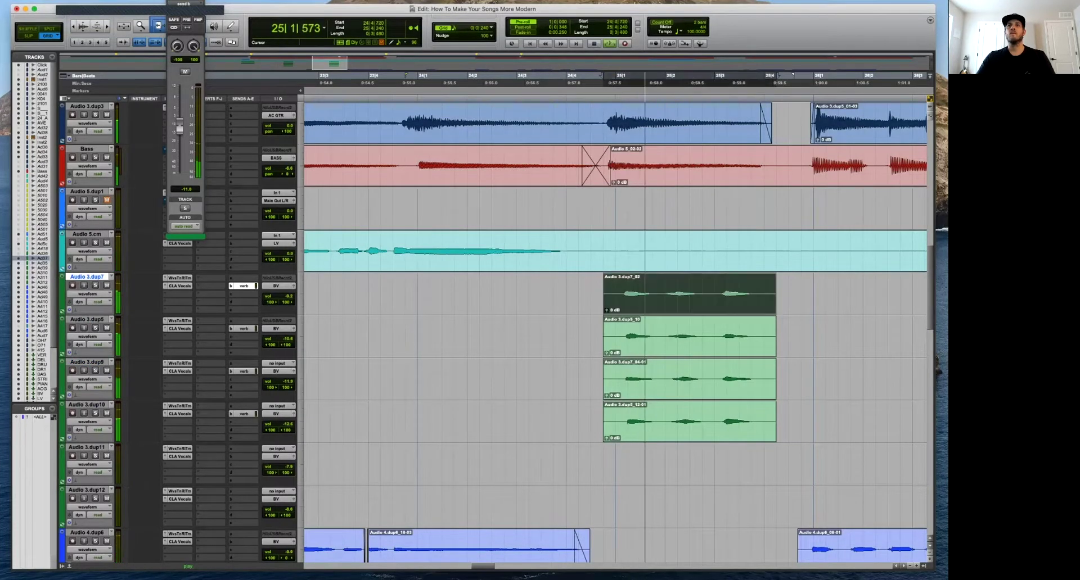
# Select all four pasted backing vocal clips near bar 25, nudge them one 0|0|240 step earlier, and play the passage.
pyautogui.hotkey('shift', ';')
pyautogui.hotkey('shift', ';')
pyautogui.hotkey('shift', ';')
pyautogui.press(',')
pyautogui.press('r')
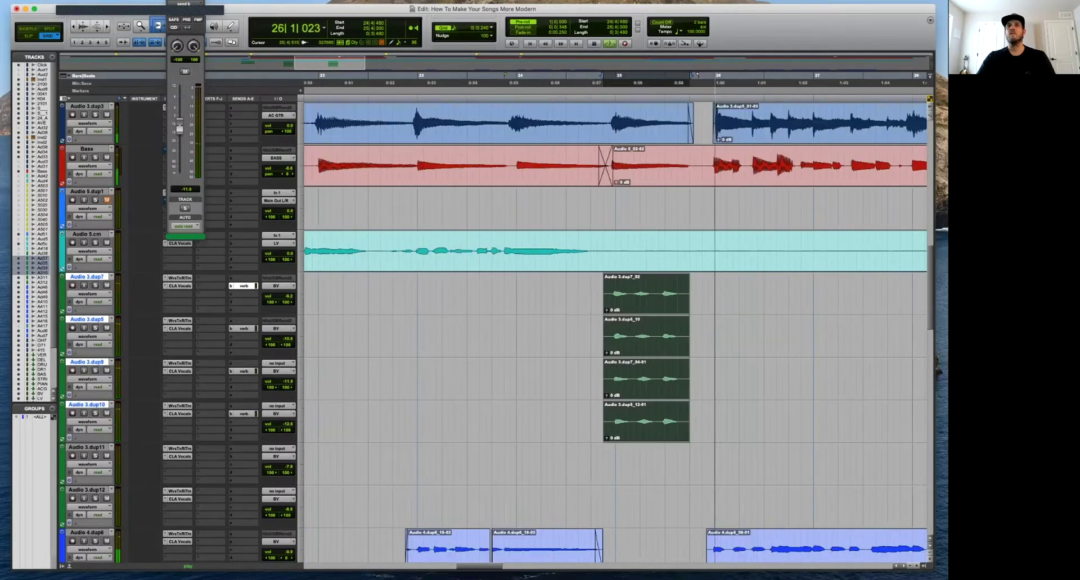
pyautogui.click(699, 76)
pyautogui.press('r')
pyautogui.press('r')
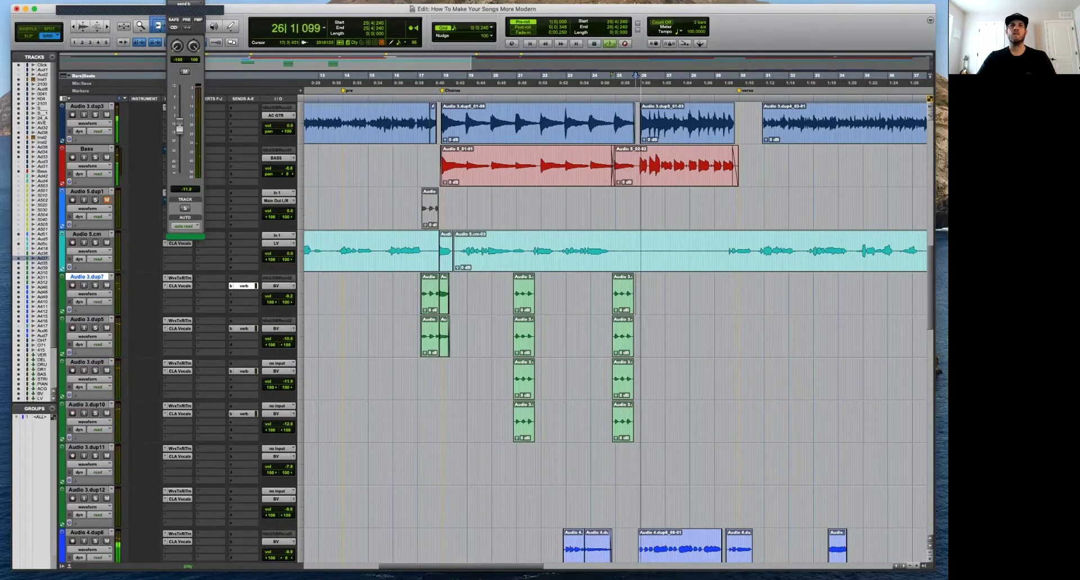
# Play the Audio 3.dup7 and Audio 3.dup5 backing vocals leading into the first chorus from around 17|1|240.
pyautogui.click(419, 293)
pyautogui.press('space')
pyautogui.press('space')
pyautogui.press('t')
pyautogui.press('t')
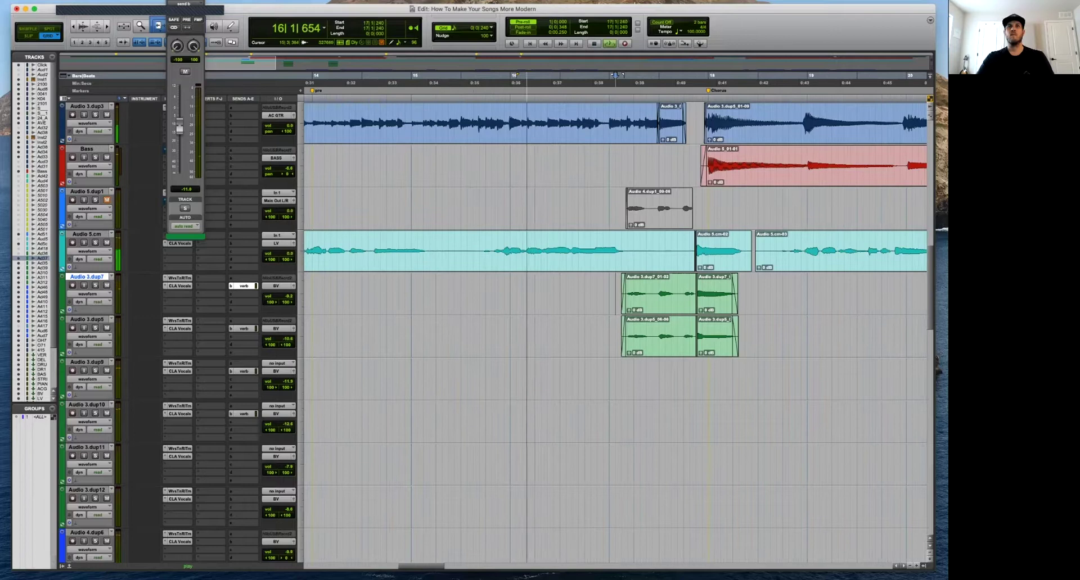
pyautogui.press('r')
pyautogui.press('r')
pyautogui.press('r')
pyautogui.press('r')
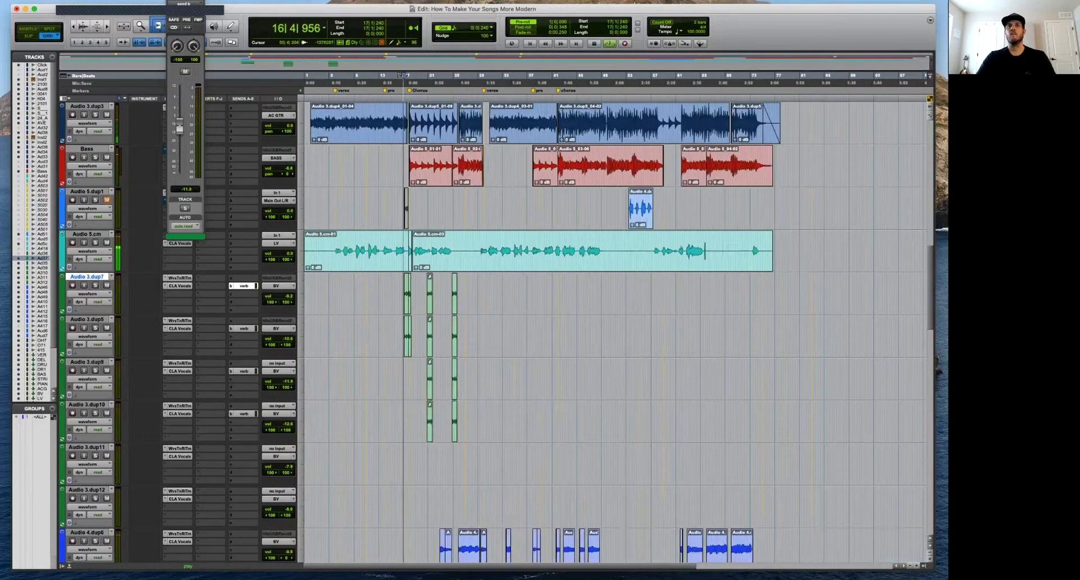
pyautogui.press('t')
pyautogui.press('t')
pyautogui.press('t')
pyautogui.scroll(-3, 616, 332)
pyautogui.scroll(7, 616, 332)
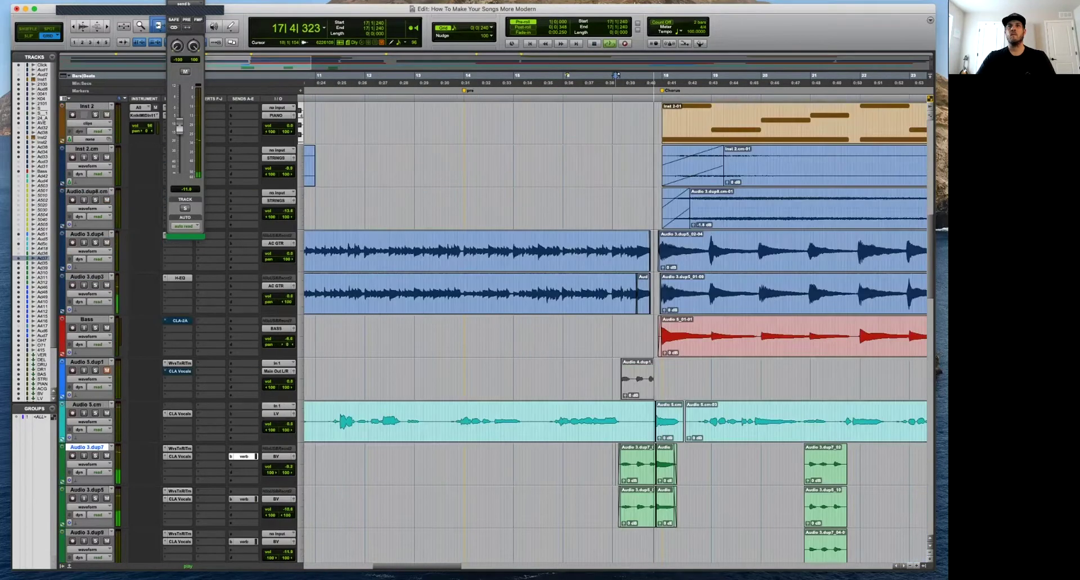
# Try muting the Audio 3.dup7 and Audio 3.dup5 clips at the start of the first chorus, and play the passage.
pyautogui.scroll(-3, 616, 332)
pyautogui.click(666, 380)
pyautogui.press('space')
pyautogui.click(666, 336)
pyautogui.press('space')
pyautogui.press('super+bracketright')
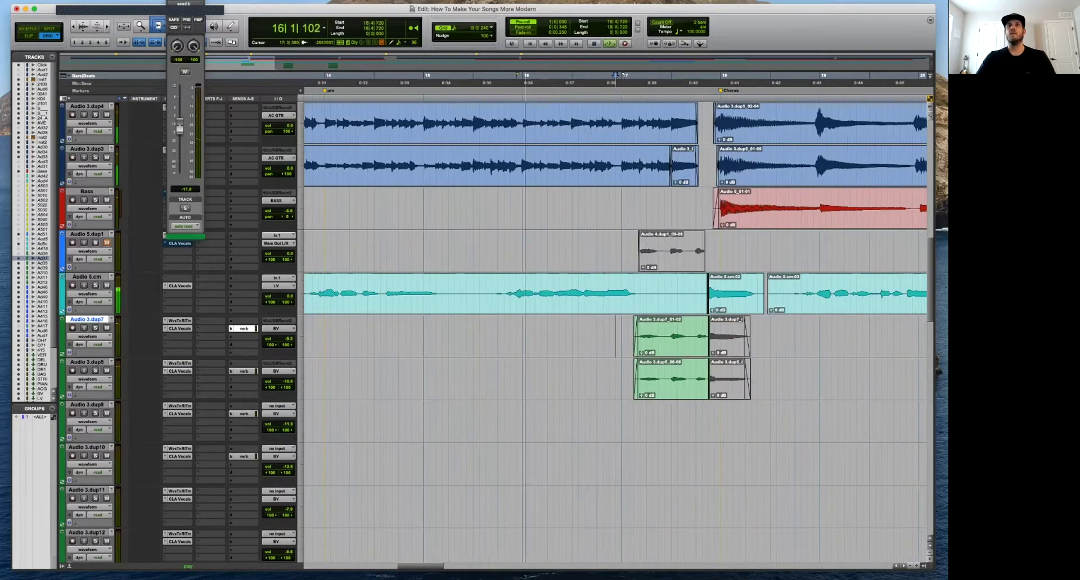
pyautogui.moveTo(622, 337); pyautogui.dragTo(819, 391)
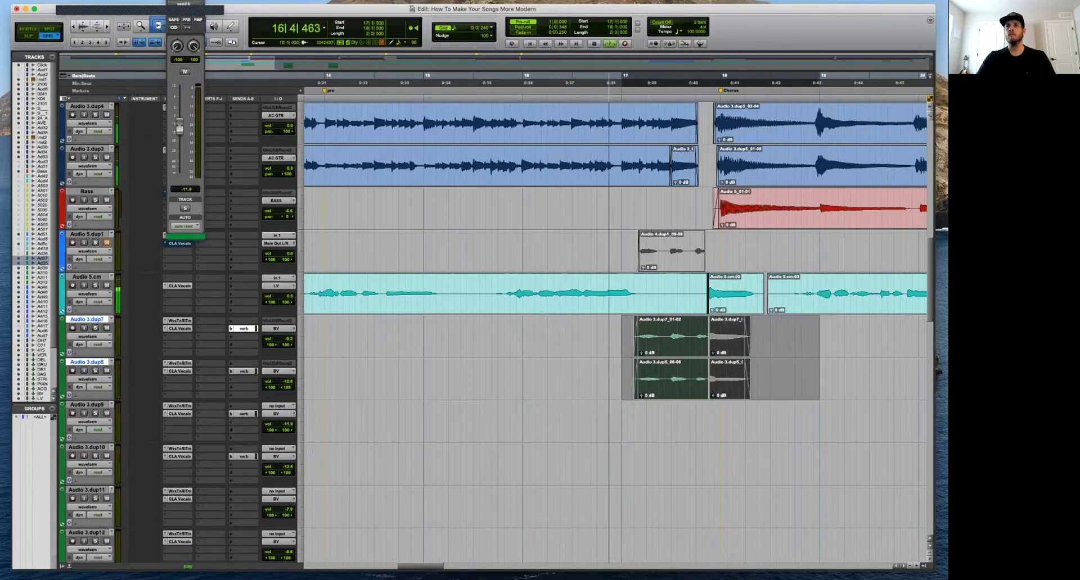
pyautogui.press('super+bracketleft')
pyautogui.press('super+bracketleft')
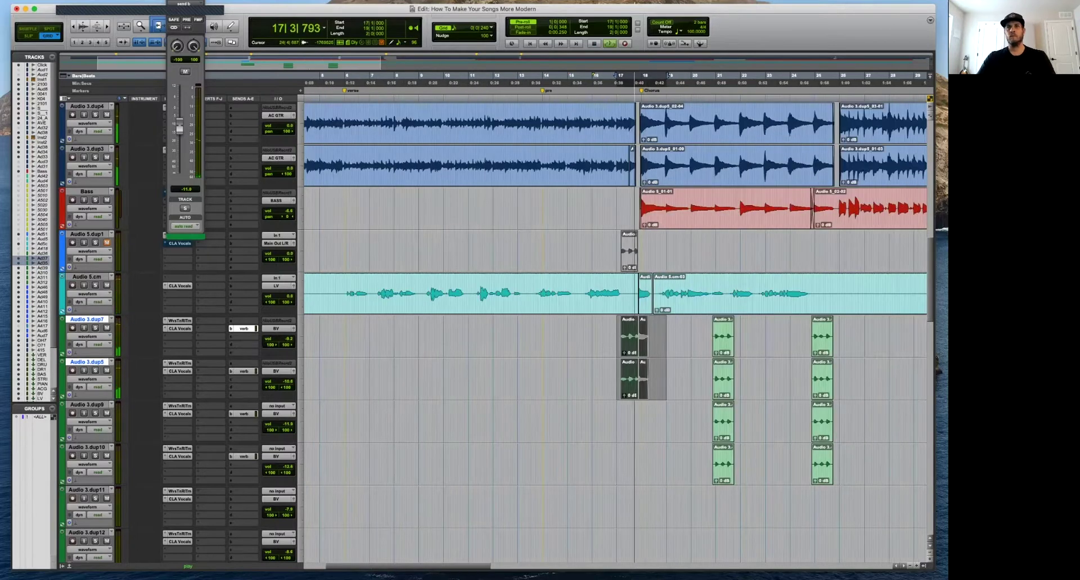
pyautogui.press('space')
pyautogui.press('super+bracketright')
pyautogui.press('super+bracketright')
pyautogui.press('super+bracketright')
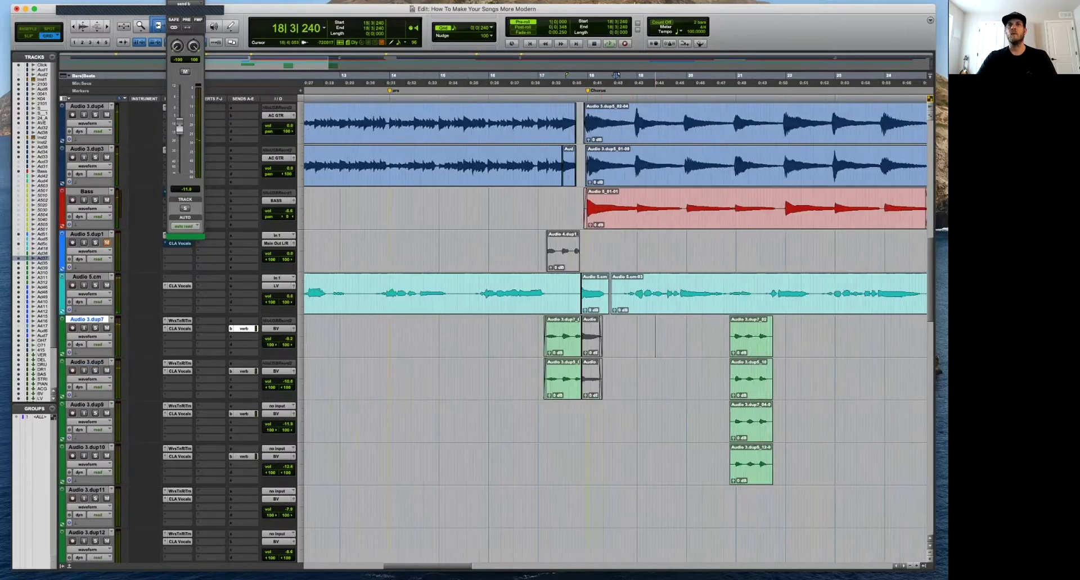
# Try deleting the short section around 17|4 from Audio 3.dup7 and Audio 3.dup5, and play the transition.
pyautogui.moveTo(455, 336); pyautogui.dragTo(491, 382)
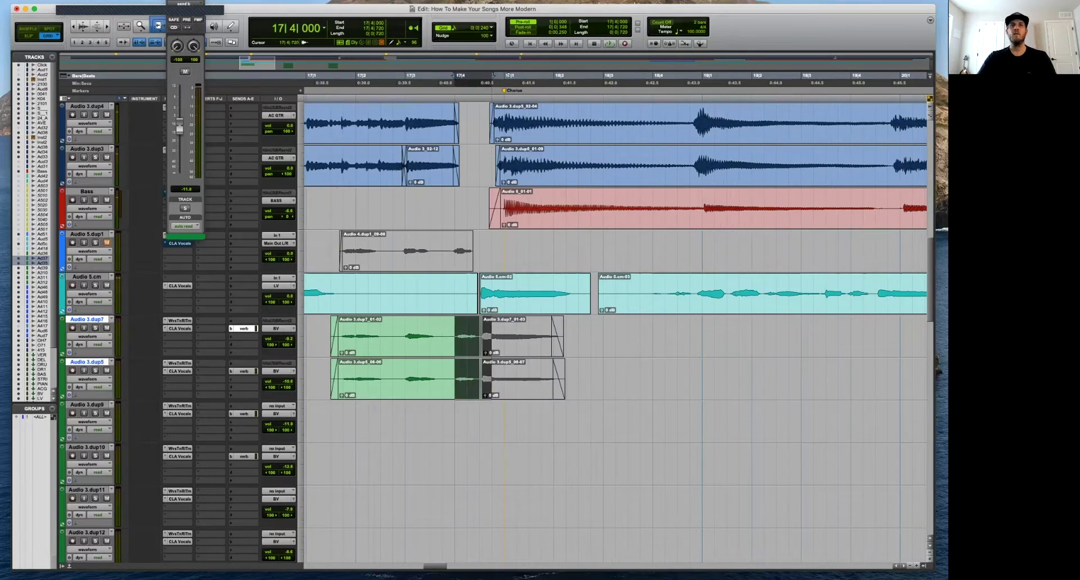
pyautogui.press('Delete')
pyautogui.press('space')
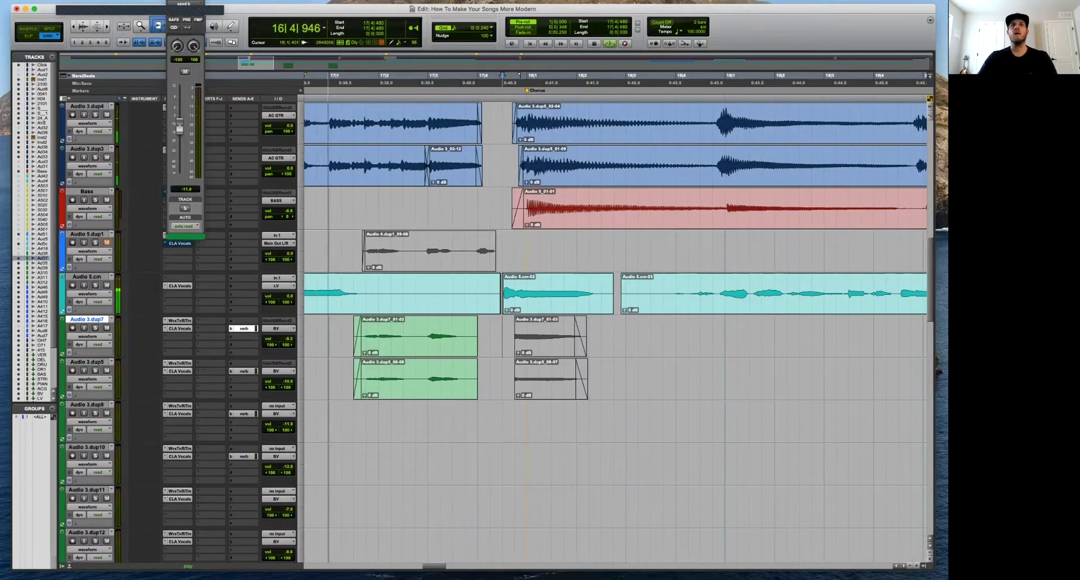
pyautogui.moveTo(464, 337); pyautogui.dragTo(489, 382)
pyautogui.press('super+bracketleft')
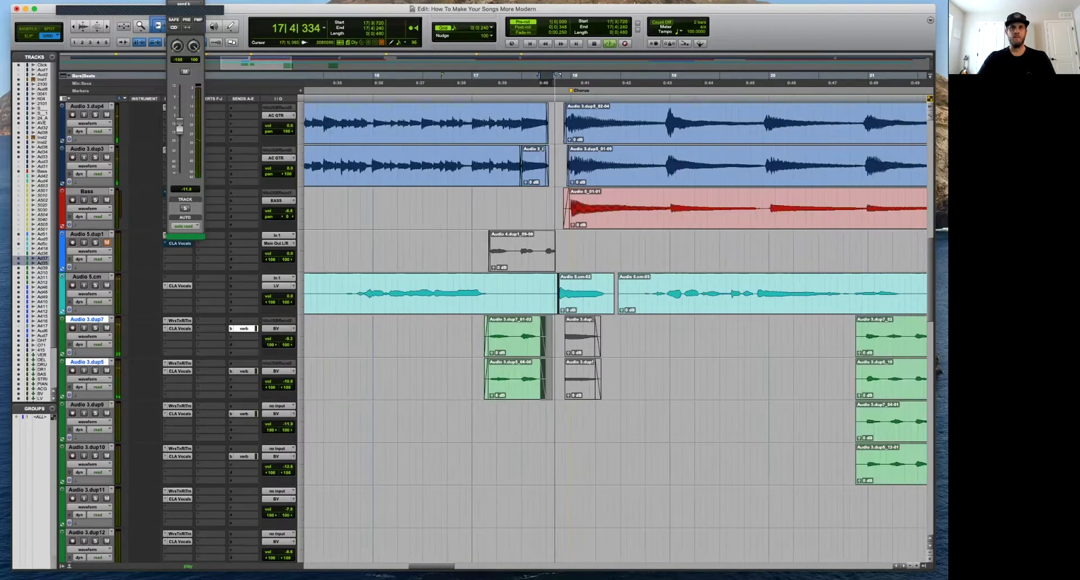
pyautogui.click(574, 337)
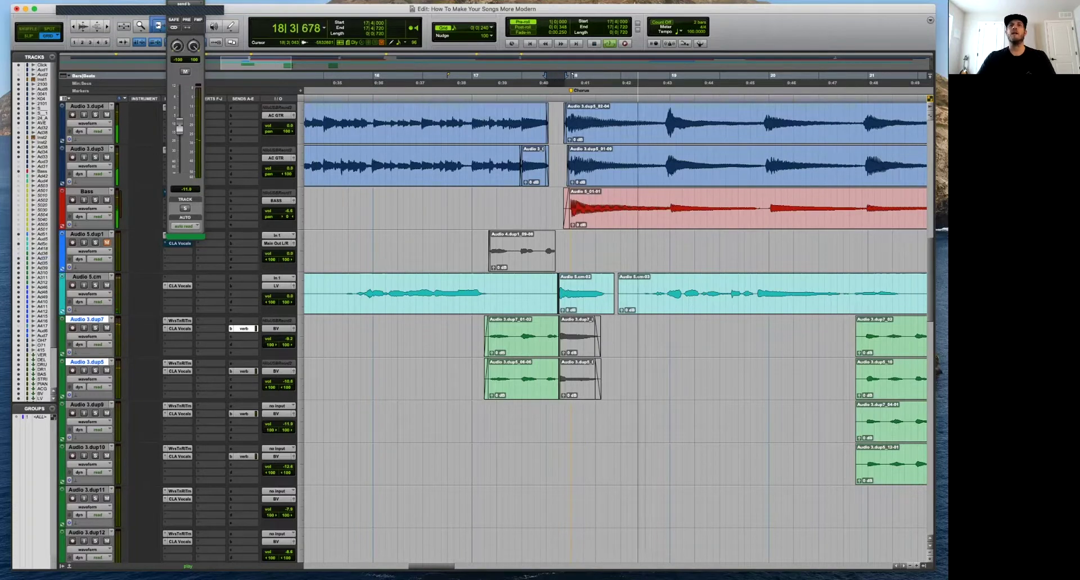
# Undo the muting of the Audio 3.dup7 and Audio 3.dup5 clips at the first chorus start.
pyautogui.press('space')
pyautogui.doubleClick(578, 338)
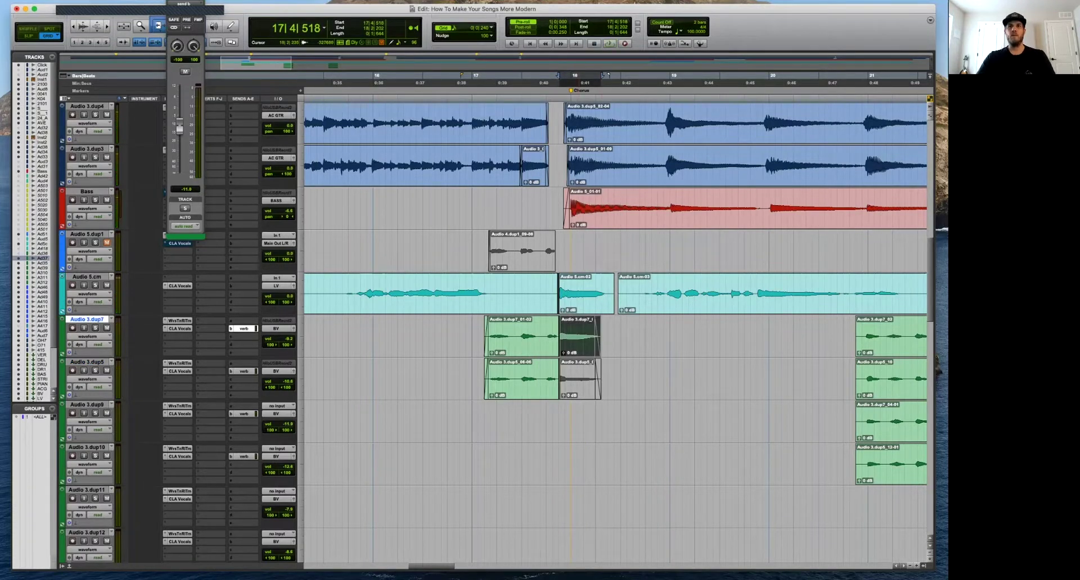
pyautogui.press('super+z')
pyautogui.press('super+z')
# Consolidate the backing vocal phrase from bar 17 to bar 19 on Audio 3.dup7 and Audio 3.dup5.
pyautogui.click(623, 338)
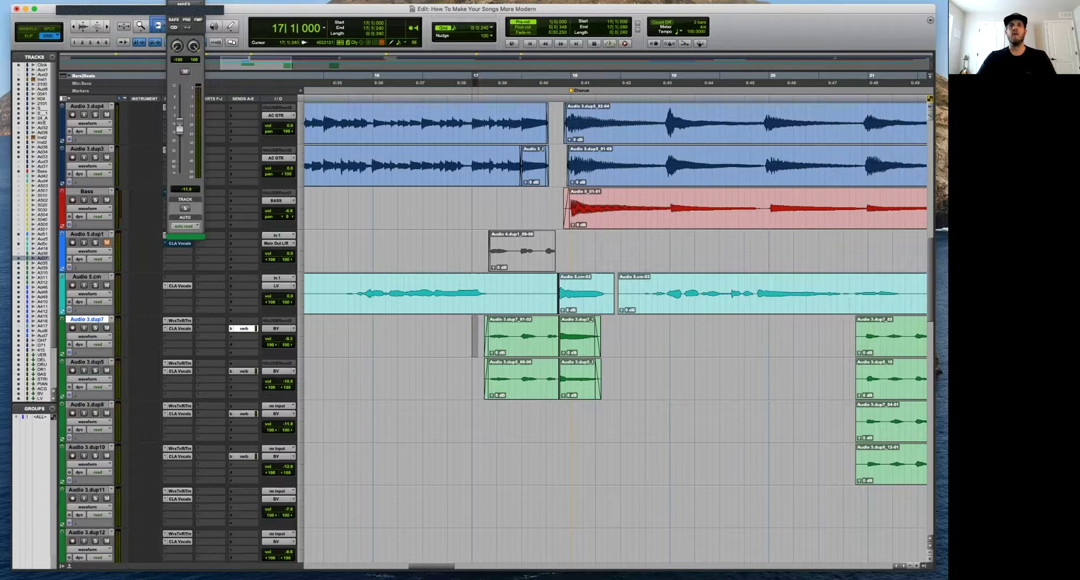
pyautogui.moveTo(478, 337); pyautogui.dragTo(675, 388)
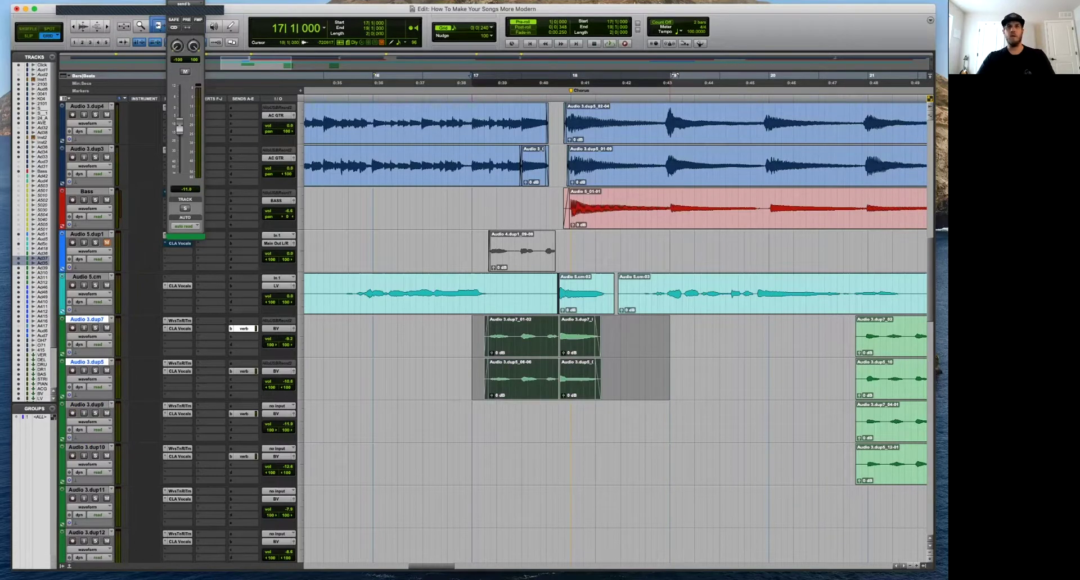
pyautogui.press('super+bracketleft')
pyautogui.press('super+bracketleft')
pyautogui.press('super+bracketleft')
# Copy the backing vocals on all four tracks between bars 17 and 27 to the second chorus, starting at 41|3|720.
pyautogui.keyDown('shift'); pyautogui.click(627, 464); pyautogui.keyUp('shift')
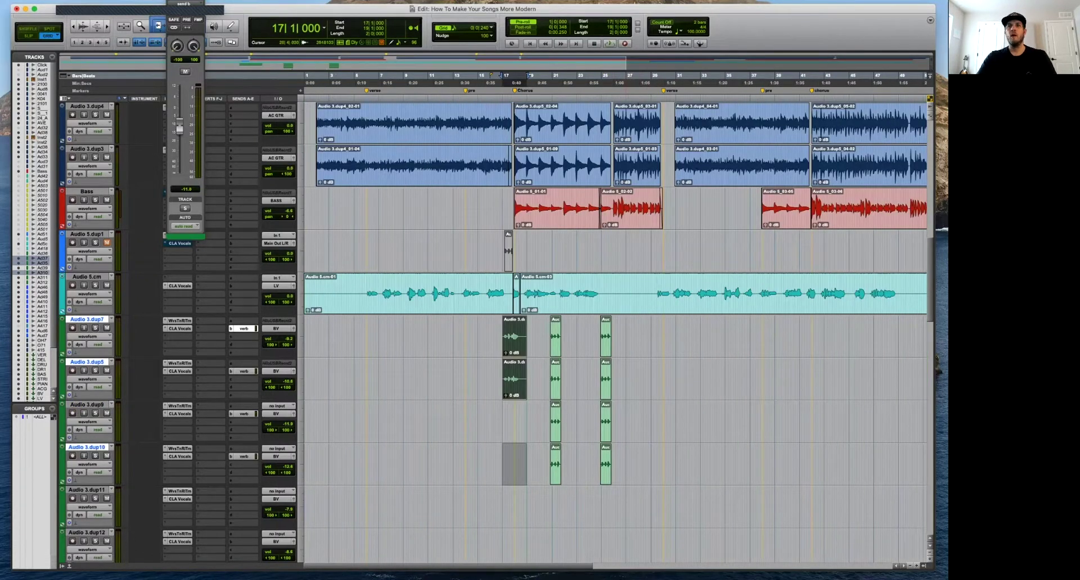
pyautogui.keyDown('shift'); pyautogui.click(626, 464); pyautogui.keyUp('shift')
pyautogui.keyDown('shift'); pyautogui.click(626, 423); pyautogui.keyUp('shift')
pyautogui.hotkey('alt', 'shift', '3')
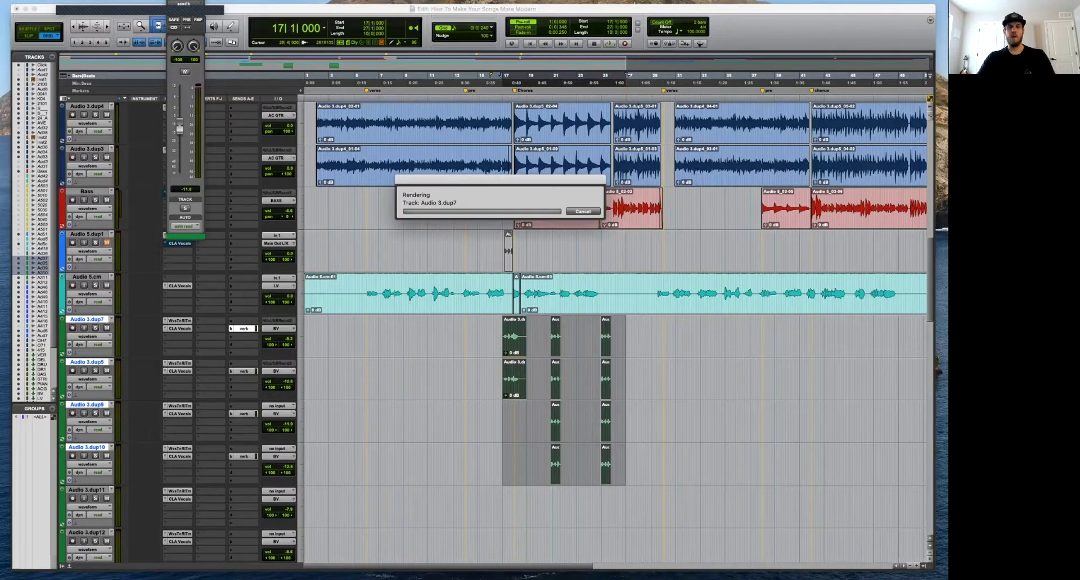
pyautogui.press('super+z')
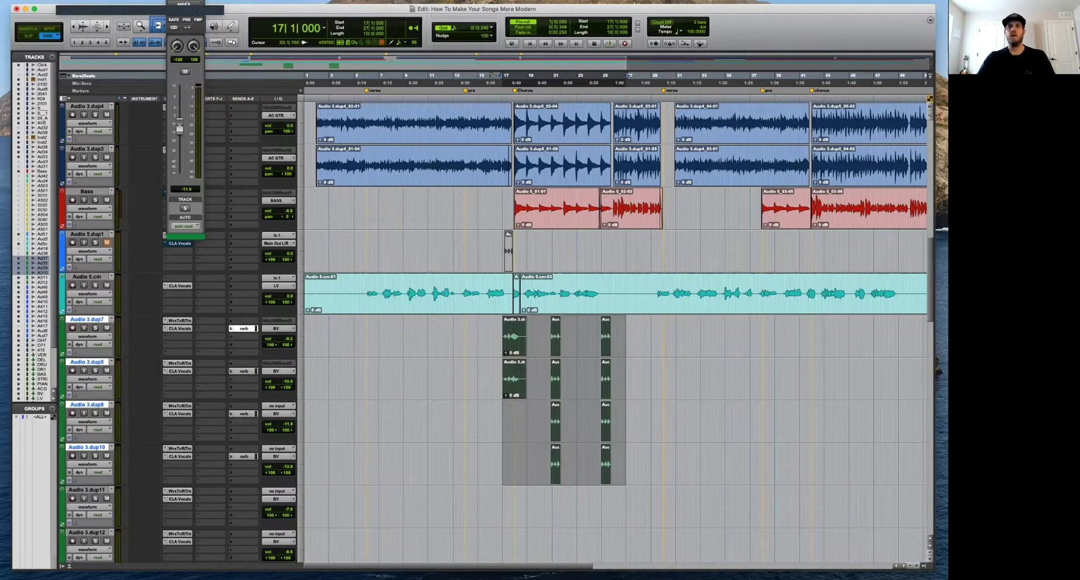
pyautogui.moveTo(605, 422); pyautogui.dragTo(811, 422)
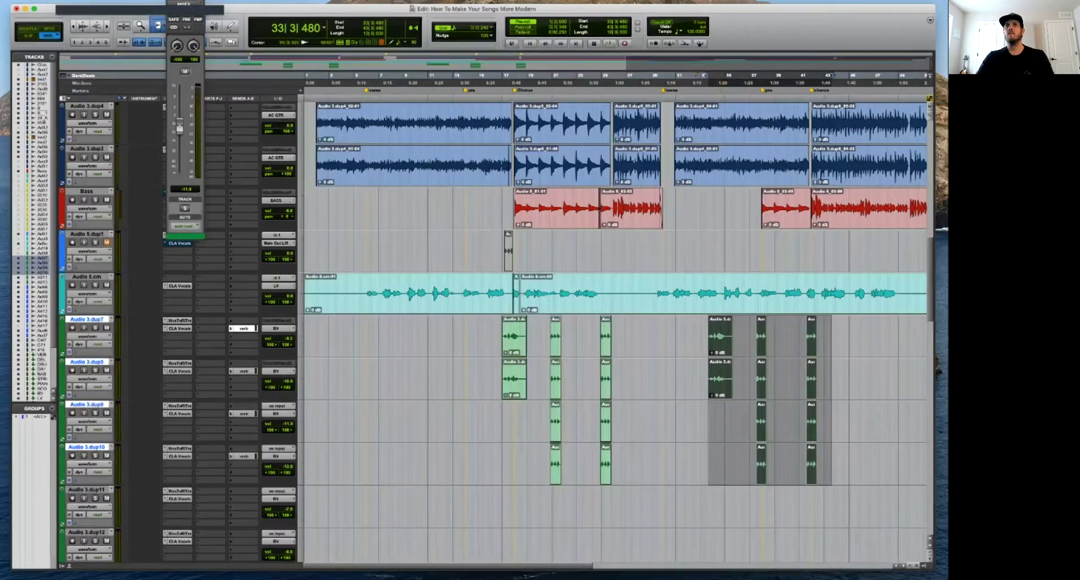
pyautogui.moveTo(811, 421); pyautogui.dragTo(911, 422)
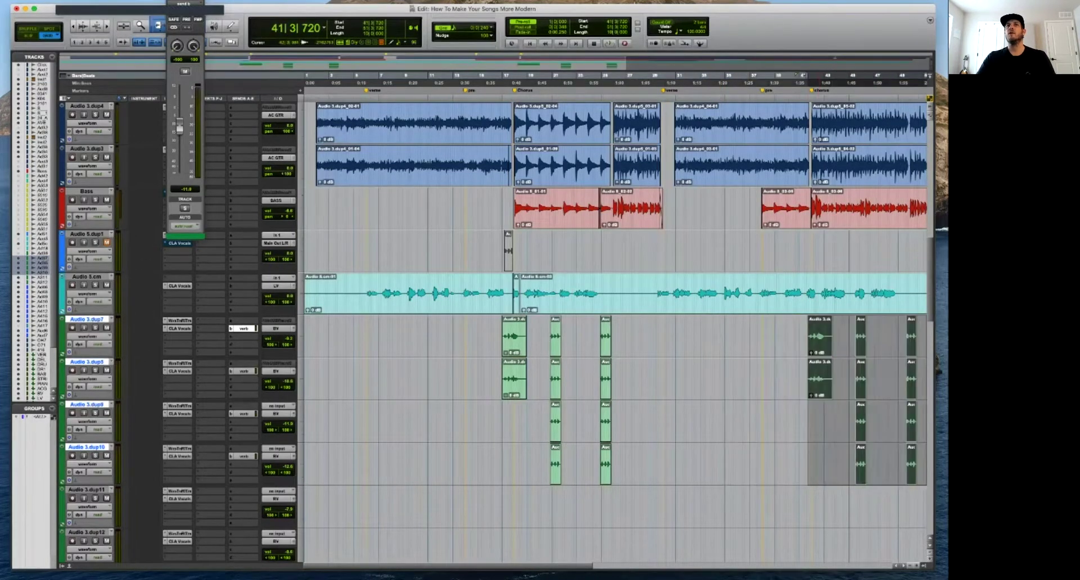
# Shift the copied backing vocals earlier so they start at 41|1|000, and play the second chorus entry.
pyautogui.press('t')
pyautogui.press('t')
pyautogui.press('t')
pyautogui.press('space')
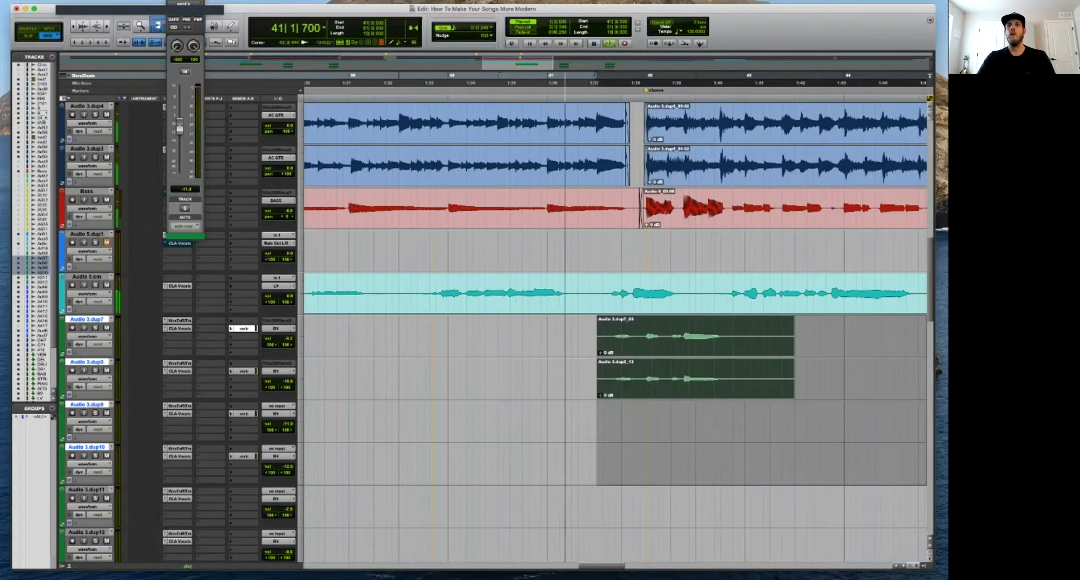
pyautogui.press('t')
pyautogui.moveTo(911, 421); pyautogui.dragTo(812, 421)
pyautogui.press('space')
pyautogui.press('space')
pyautogui.press('r')
pyautogui.press('r')
pyautogui.press('r')
pyautogui.press('t')
pyautogui.press('t')
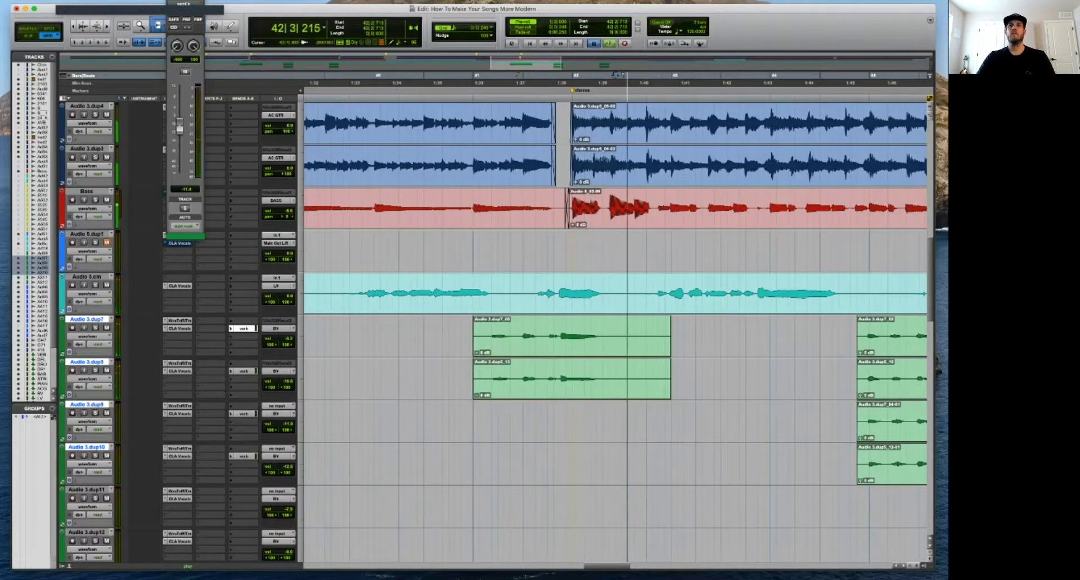
# Audition the copied phrase, separate its short word near 41|4 on Audio 3.dup7 and Audio 3.dup5, and shift it slightly earlier in Slip mode.
pyautogui.click(466, 337)
pyautogui.press('space')
pyautogui.press('r')
pyautogui.press('t')
pyautogui.press('r')
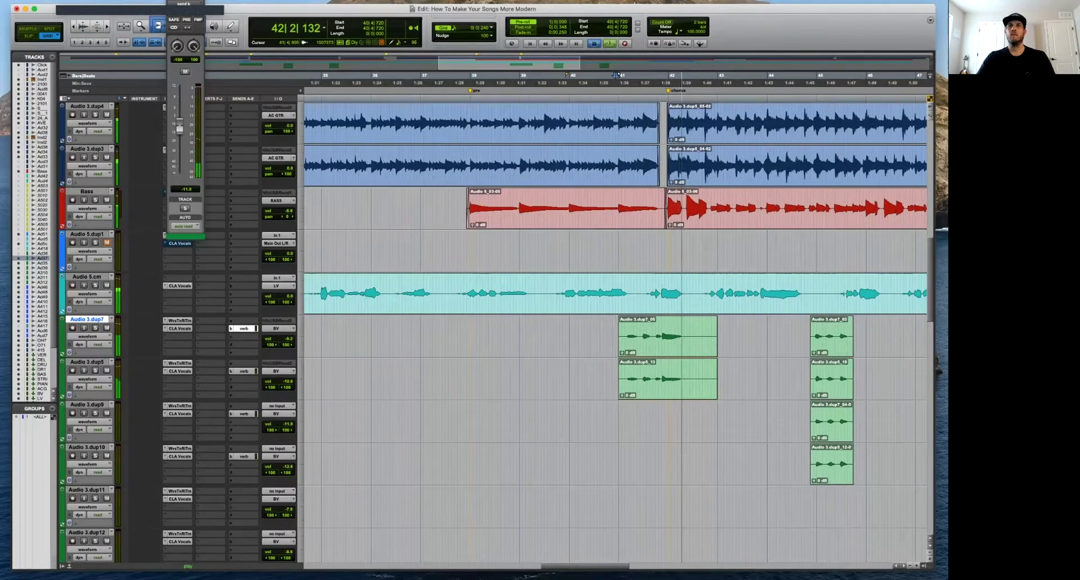
pyautogui.press('space')
pyautogui.press('t')
pyautogui.press('F2')
pyautogui.moveTo(587, 336); pyautogui.dragTo(609, 378)
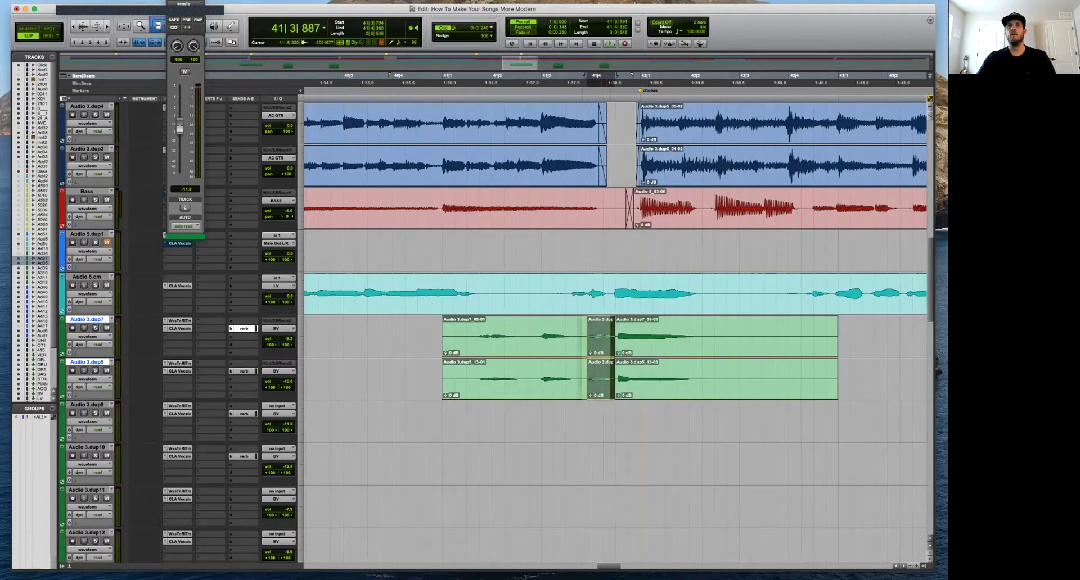
pyautogui.click(601, 79)
pyautogui.press('space')
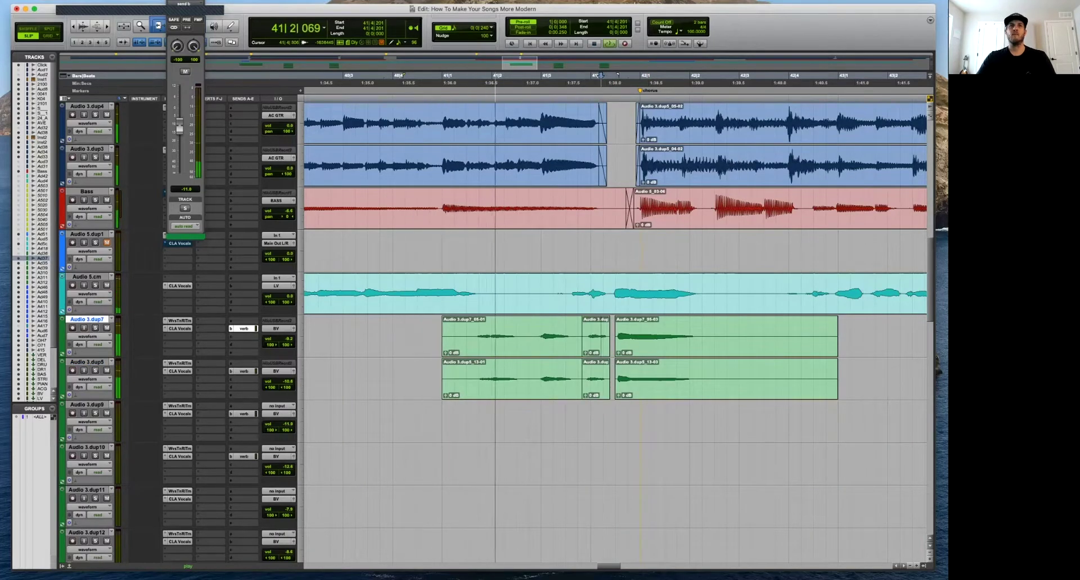
# Select the separated word on Audio 3.dup7 and Audio 3.dup5 and play the phrase into the second chorus.
pyautogui.press('space')
pyautogui.press('space')
pyautogui.press('t')
pyautogui.click(691, 344)
pyautogui.keyDown('shift'); pyautogui.click(690, 387); pyautogui.keyUp('shift')
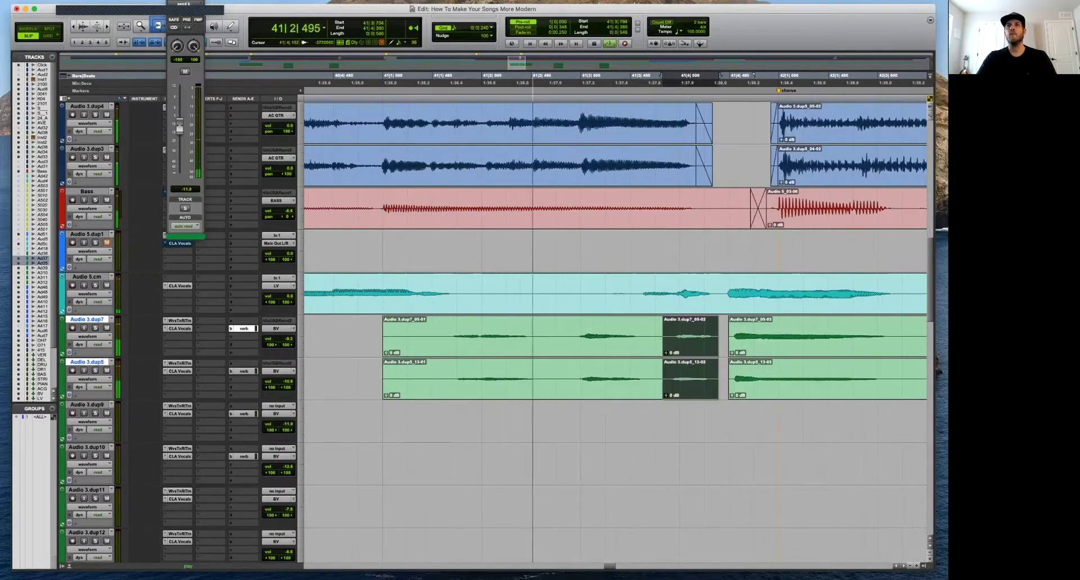
pyautogui.press('r')
pyautogui.press('r')
pyautogui.press('r')
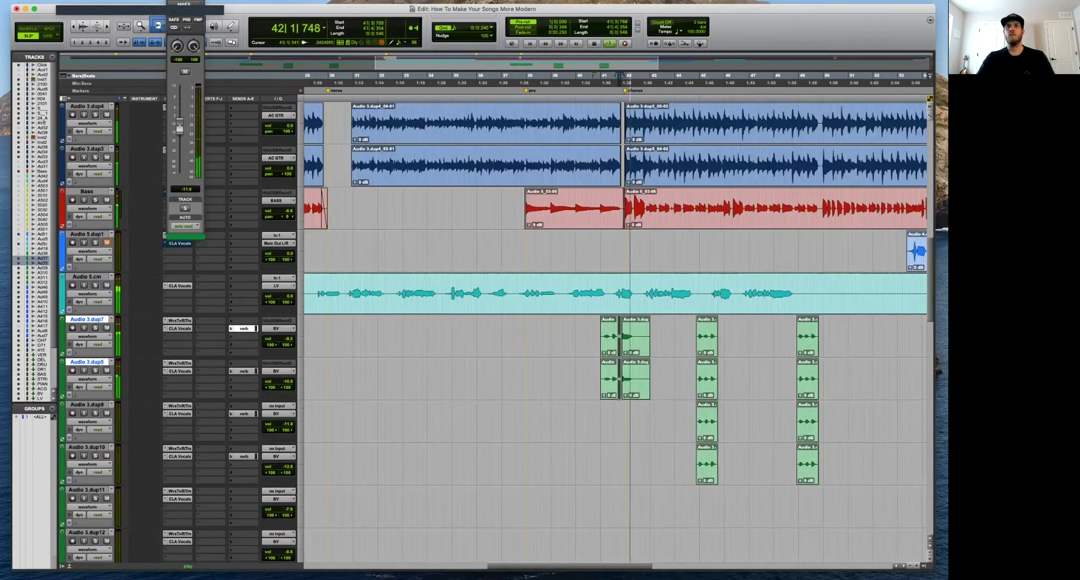
pyautogui.press('r')
pyautogui.press('r')
# Separate the matching word near 17|4 on Audio 3.dup7 and Audio 3.dup5, shift it slightly earlier, and play into the first chorus.
pyautogui.press('space')
pyautogui.click(410, 338)
pyautogui.press('t')
pyautogui.press('t')
pyautogui.press('t')
pyautogui.press('t')
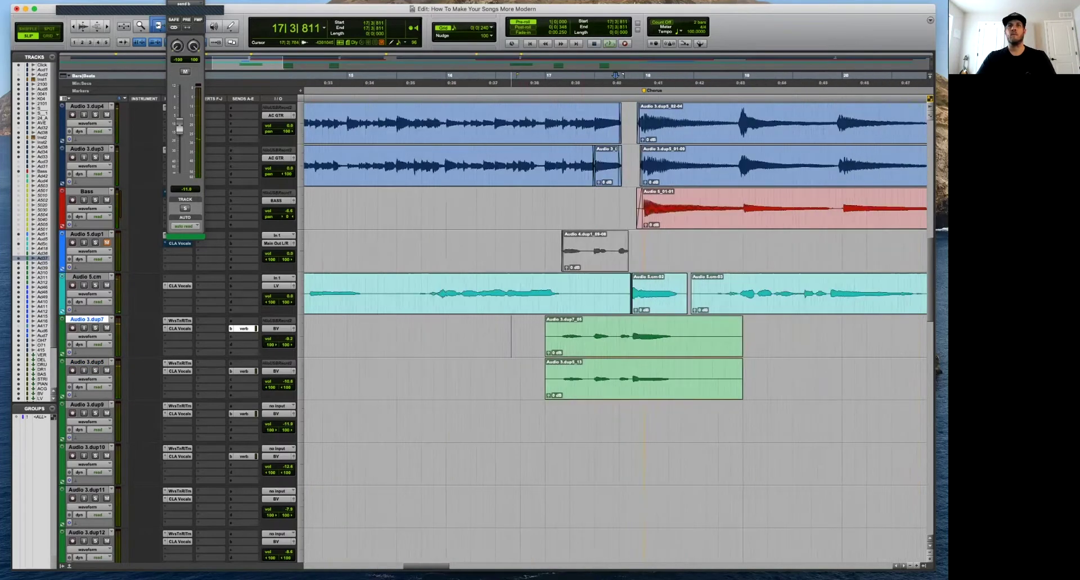
pyautogui.press('t')
pyautogui.moveTo(612, 336); pyautogui.dragTo(629, 388)
pyautogui.press('b')
pyautogui.click(664, 332)
pyautogui.press('space')
pyautogui.press('r')
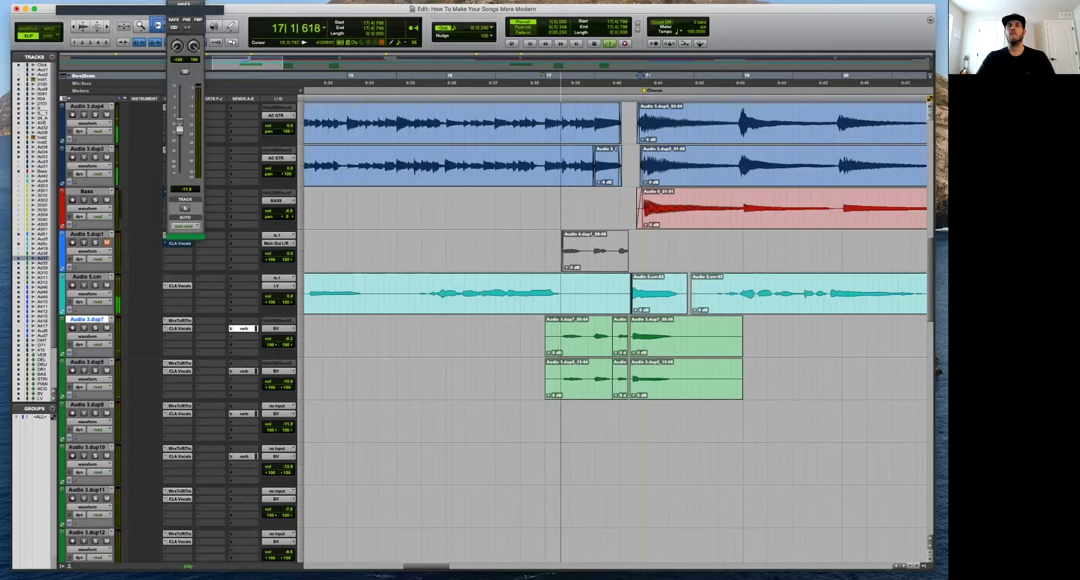
pyautogui.press('r')
pyautogui.press('r')
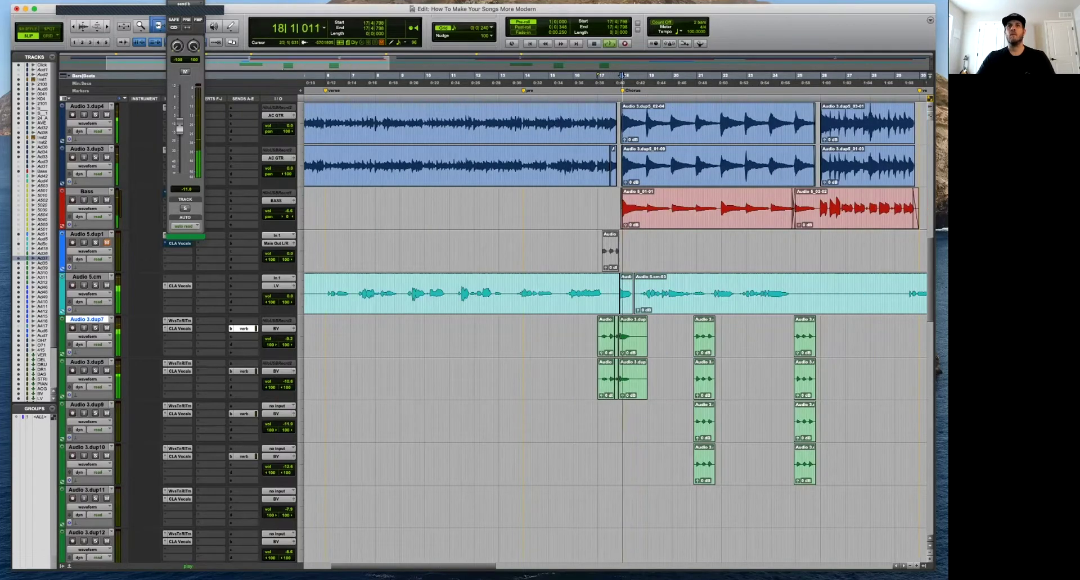
# Duplicate the lead vocal track Audio 5.cm once, keeping its playlists, automation, inserts, sends and group assignments.
pyautogui.press('r')
pyautogui.press('r')
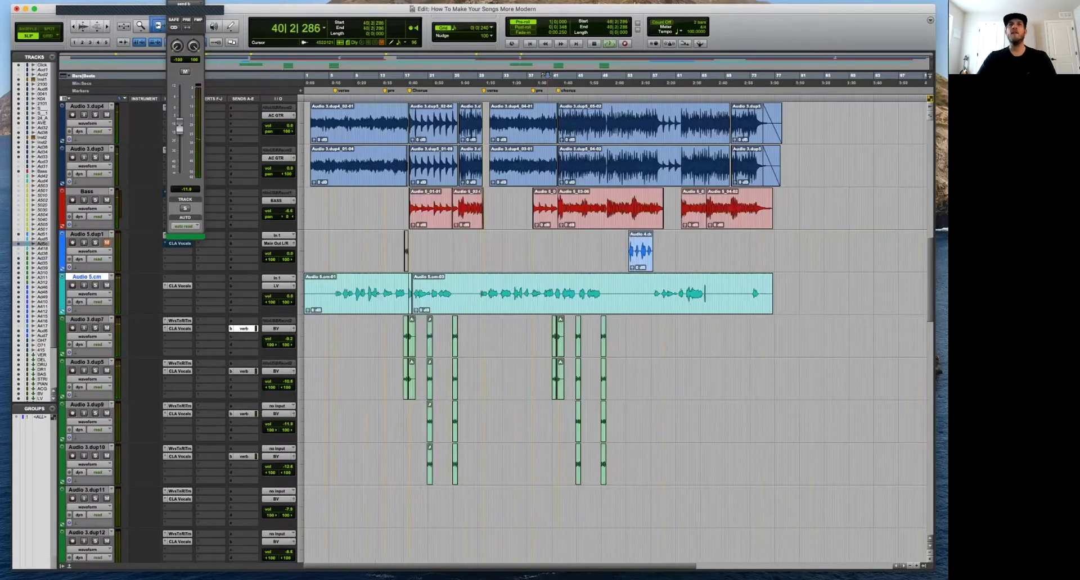
pyautogui.press('t')
pyautogui.press('t')
pyautogui.press('t')
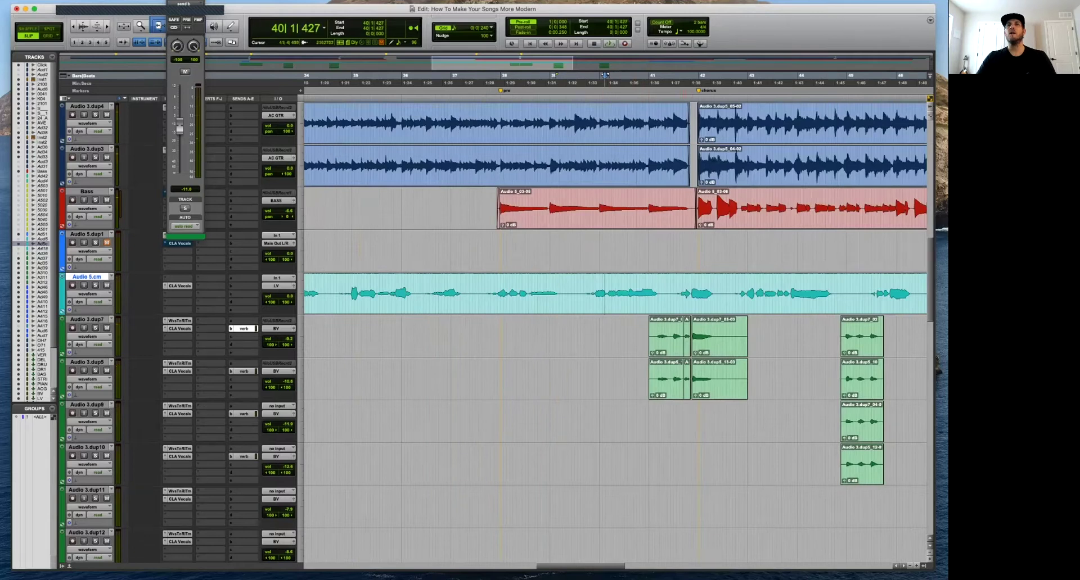
pyautogui.press('r')
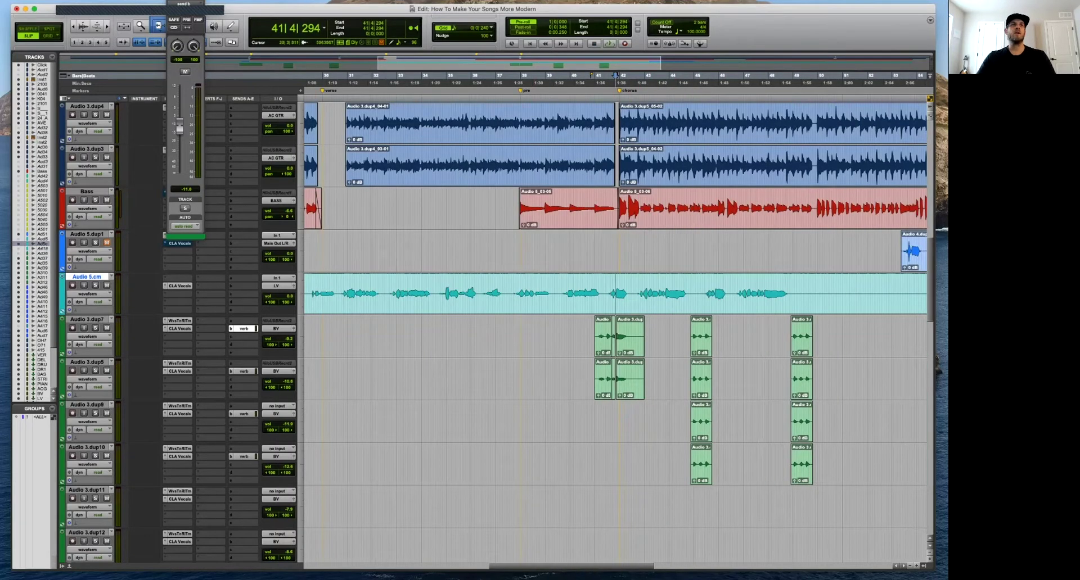
pyautogui.hotkey('alt', 'shift', 'd')
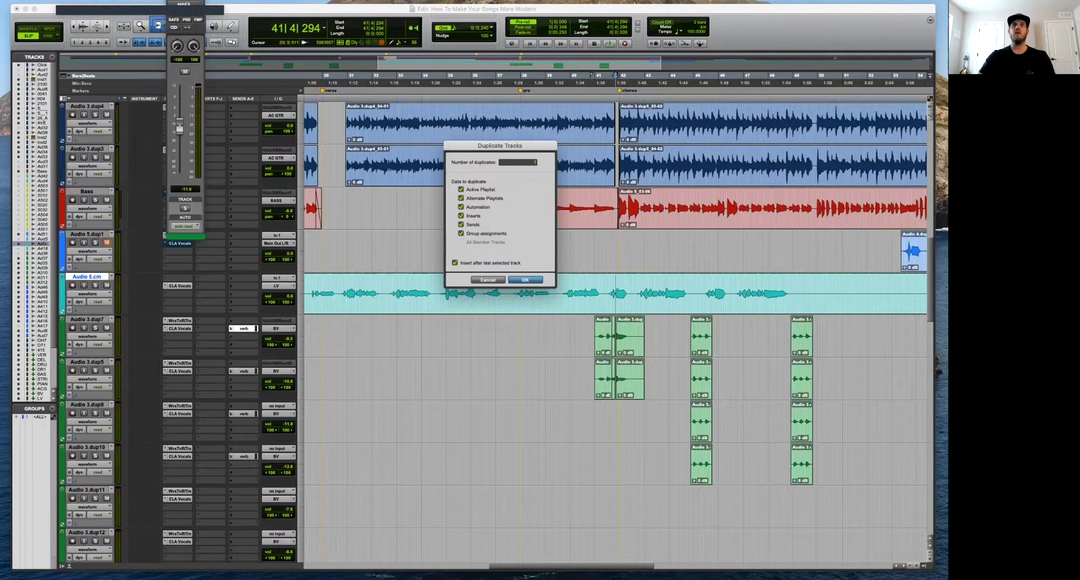
pyautogui.press('Return')
# Clear all the vocal clips from the duplicated track Audio5.cm.dup1.
pyautogui.press('r')
pyautogui.press('r')
pyautogui.moveTo(565, 336); pyautogui.dragTo(304, 332)
pyautogui.press('Delete')
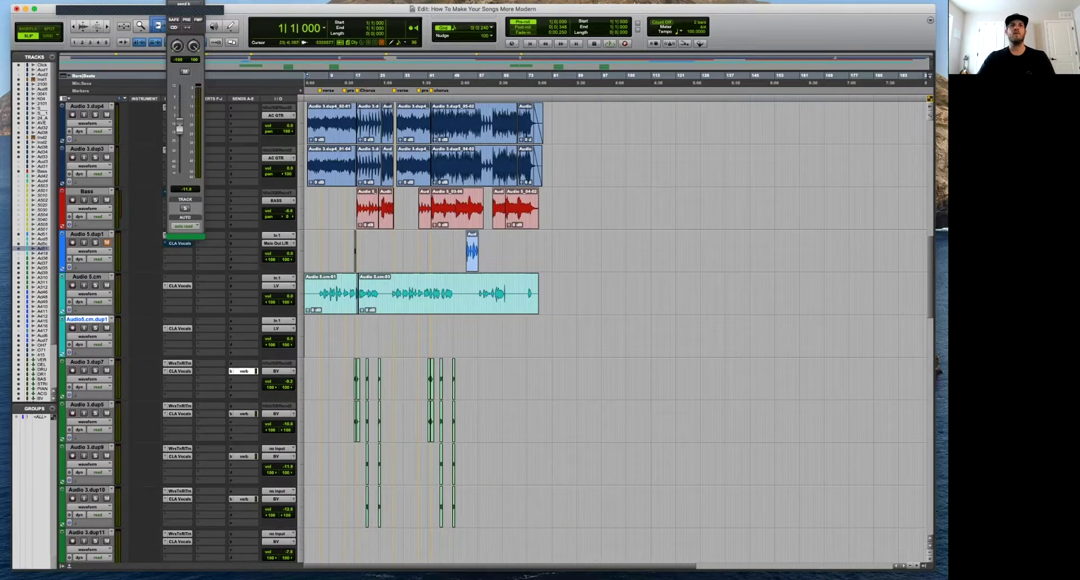
# Go to the first chorus entry on Audio 5.cm and set the grid value to 0|1|000.
pyautogui.press('p')
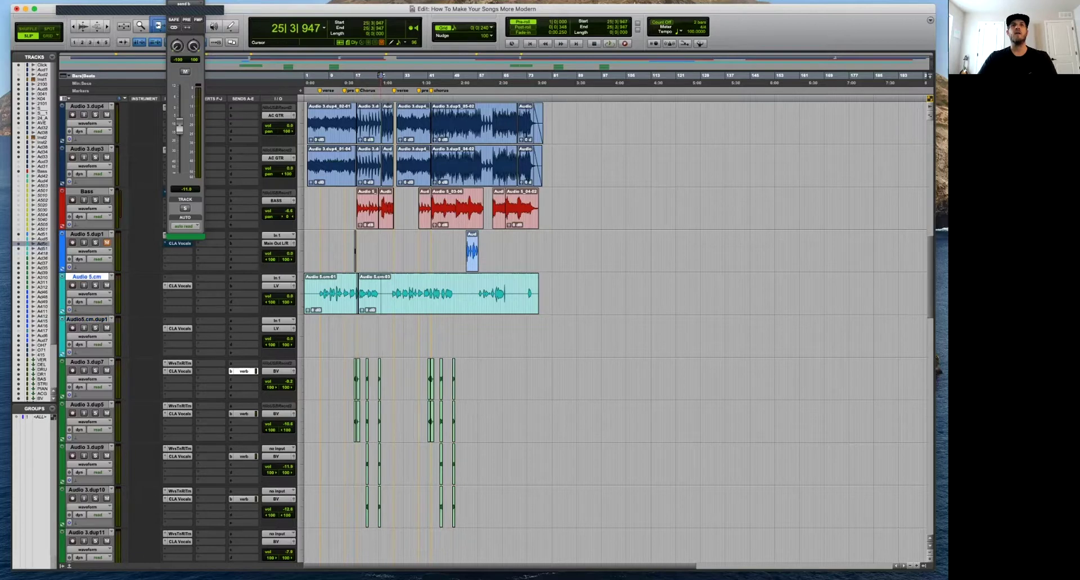
pyautogui.press('t')
pyautogui.press('t')
pyautogui.press('t')
pyautogui.press('t')
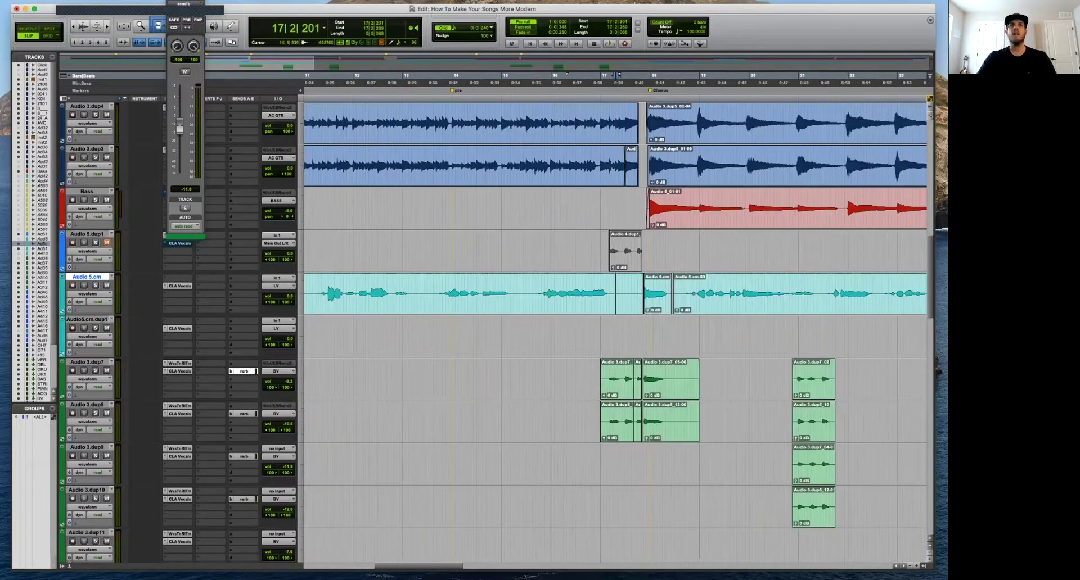
pyautogui.click(490, 28)
pyautogui.click(487, 11)
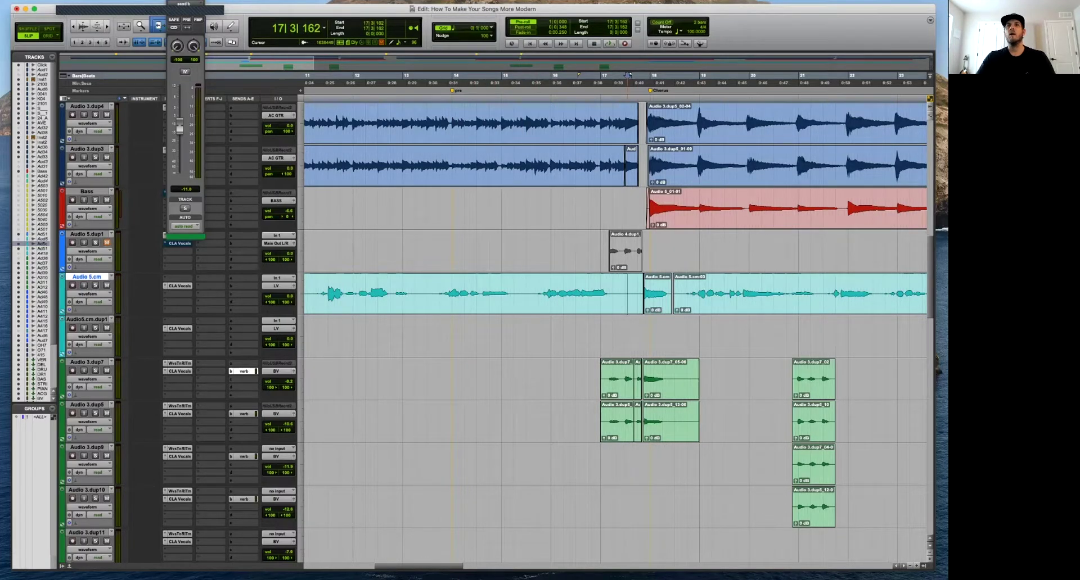
# Separate the first-chorus lead vocal on Audio 5.cm from 17|3|000 and copy it to Audio5.cm.dup1, starting at 41|3|000.
pyautogui.press('r')
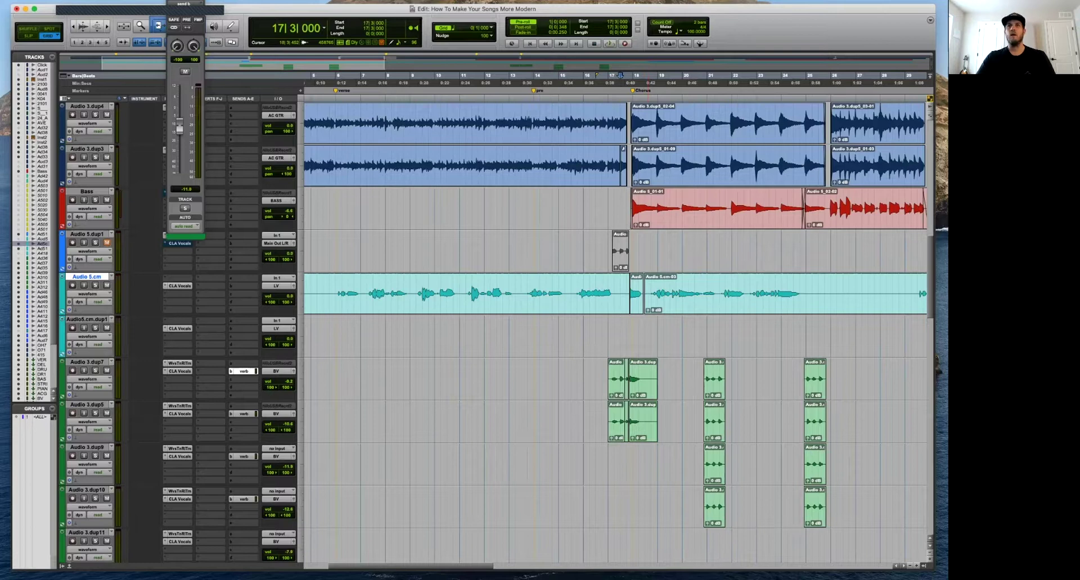
pyautogui.press('r')
pyautogui.press('r')
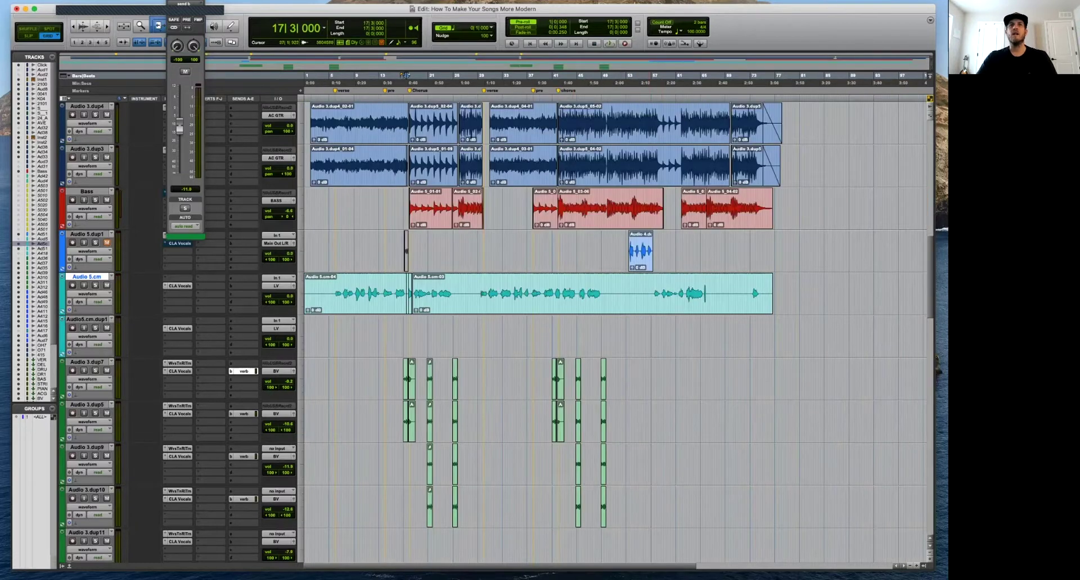
pyautogui.keyDown('shift'); pyautogui.click(464, 294); pyautogui.keyUp('shift')
pyautogui.moveTo(436, 294); pyautogui.dragTo(582, 336)
pyautogui.press('t')
pyautogui.press('t')
pyautogui.press('t')
pyautogui.press('t')
pyautogui.moveTo(741, 344); pyautogui.dragTo(816, 343)
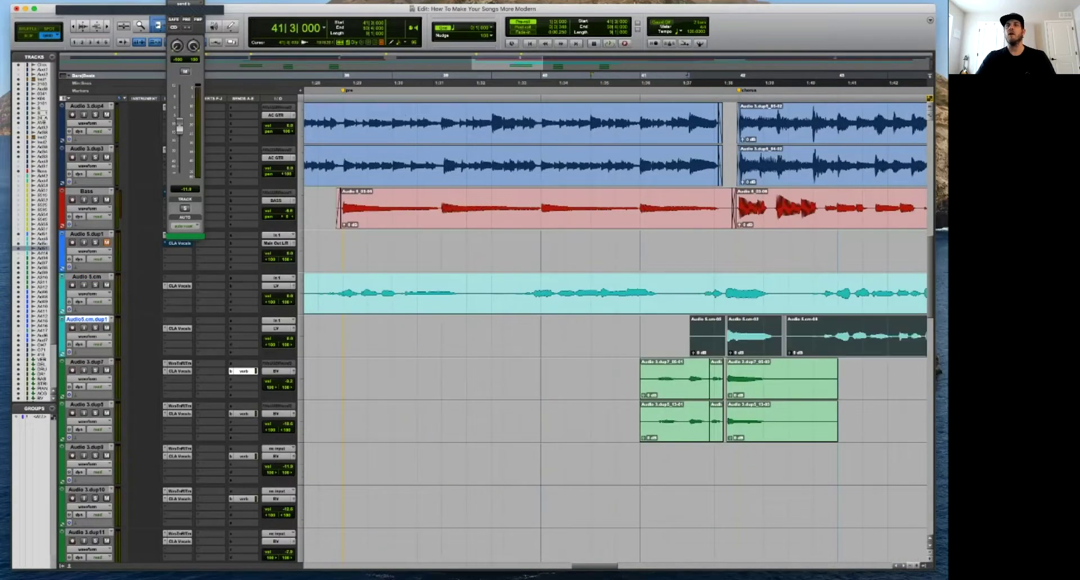
# Lower the Audio5.cm.dup1 volume to -11.2 dB and play the second chorus entry from 41|3|000.
pyautogui.click(690, 297)
pyautogui.press('space')
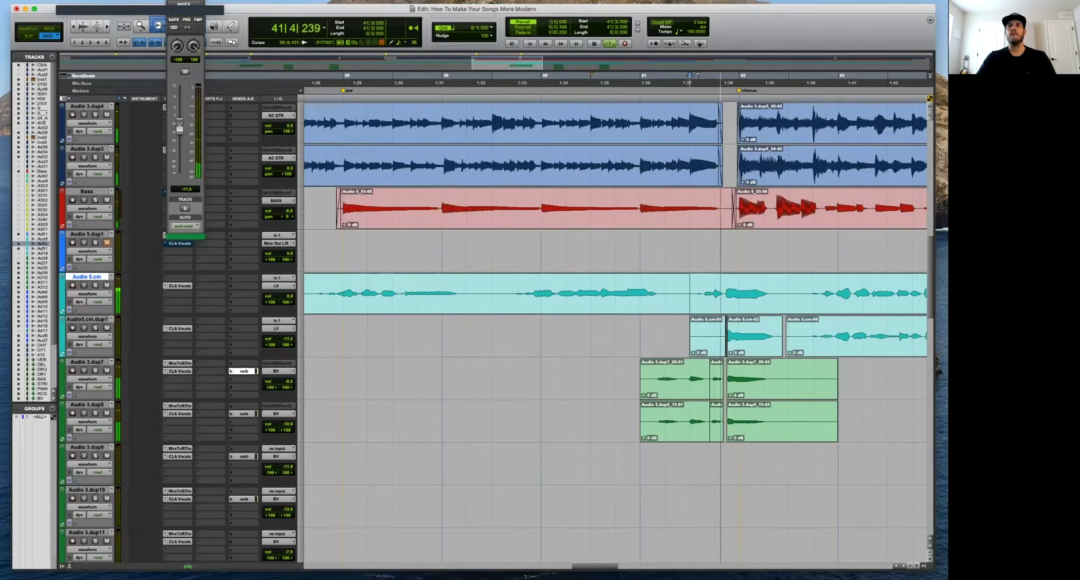
pyautogui.press('r')
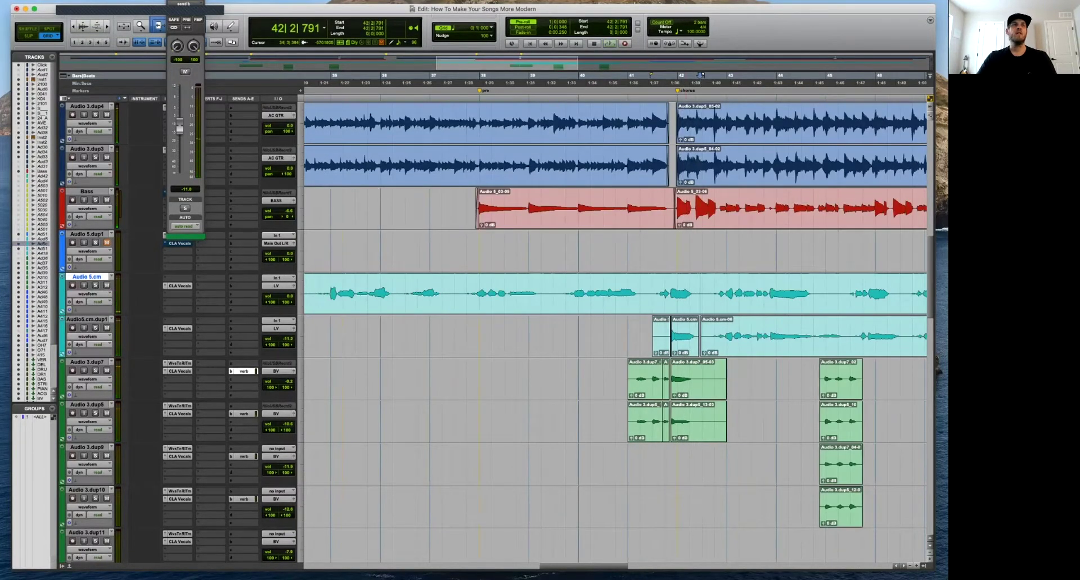
# Insert Soundtoys Little AlterBoy on Audio5.cm.dup1 and set its formant to -2.6.
pyautogui.click(179, 294)
pyautogui.moveTo(192, 328)
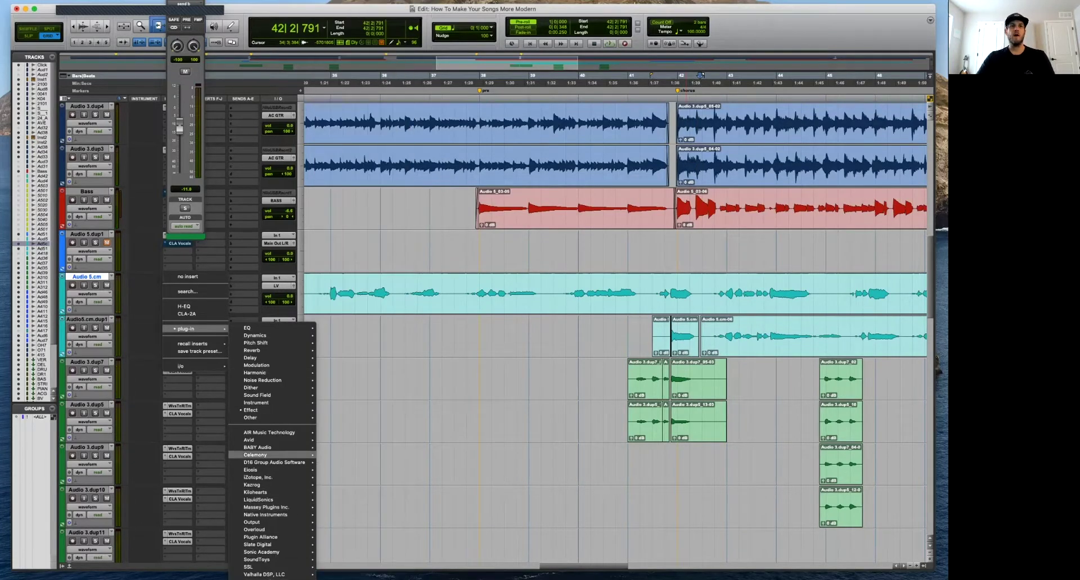
pyautogui.moveTo(267, 514)
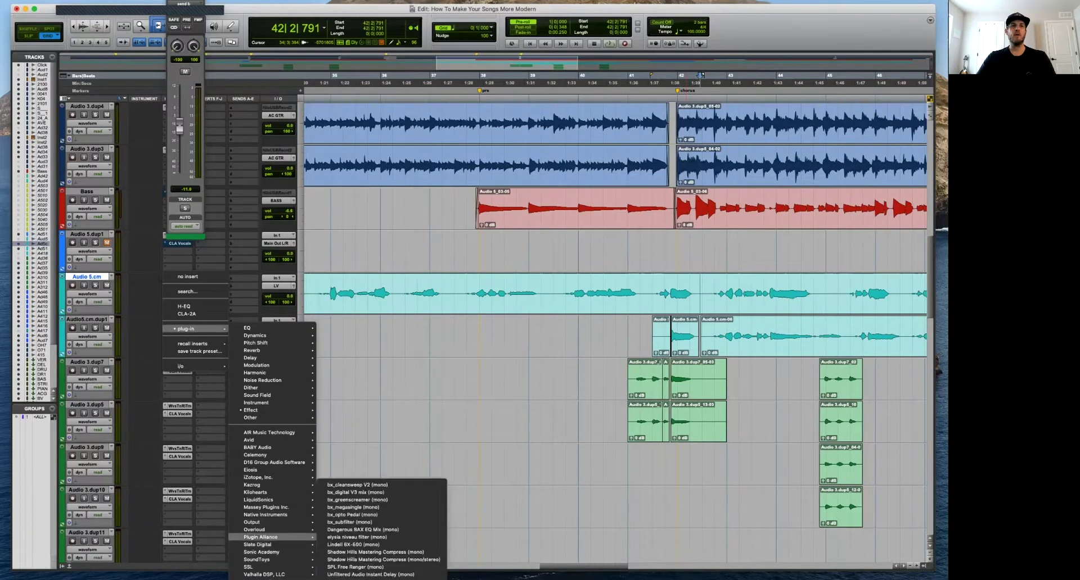
pyautogui.moveTo(259, 560)
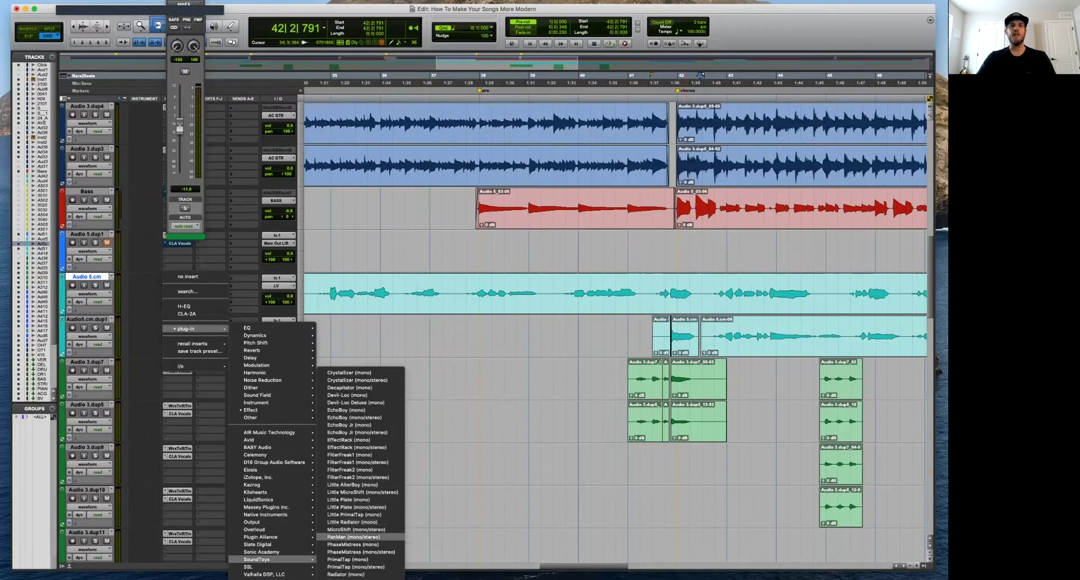
pyautogui.click(362, 492)
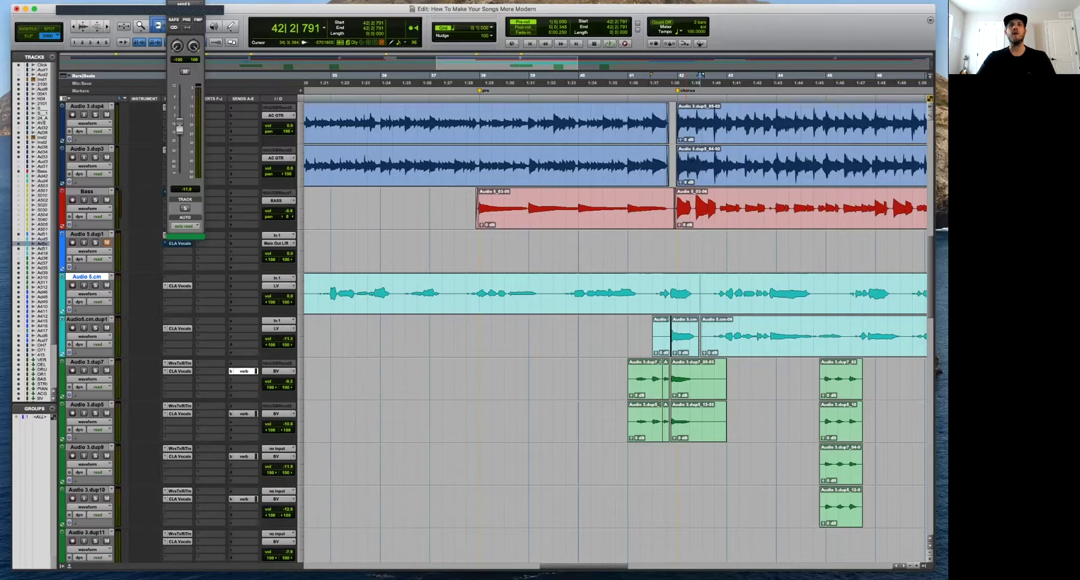
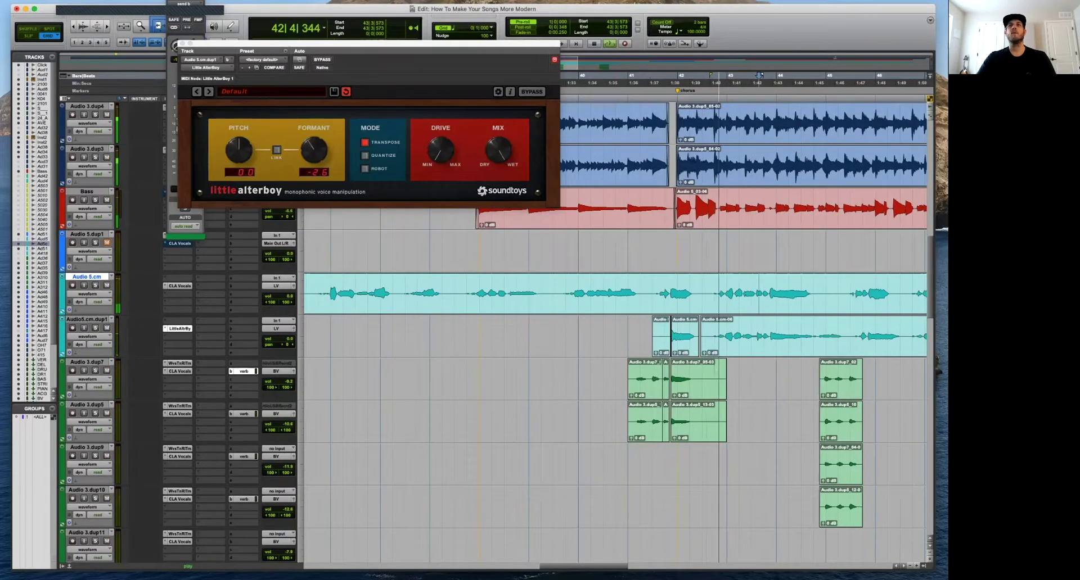
# Place CLA Vocals after Little AlterBoy on Audio5.cm.dup1 and set the track volume to -7.3 dB while playing the second chorus.
pyautogui.click(652, 294)
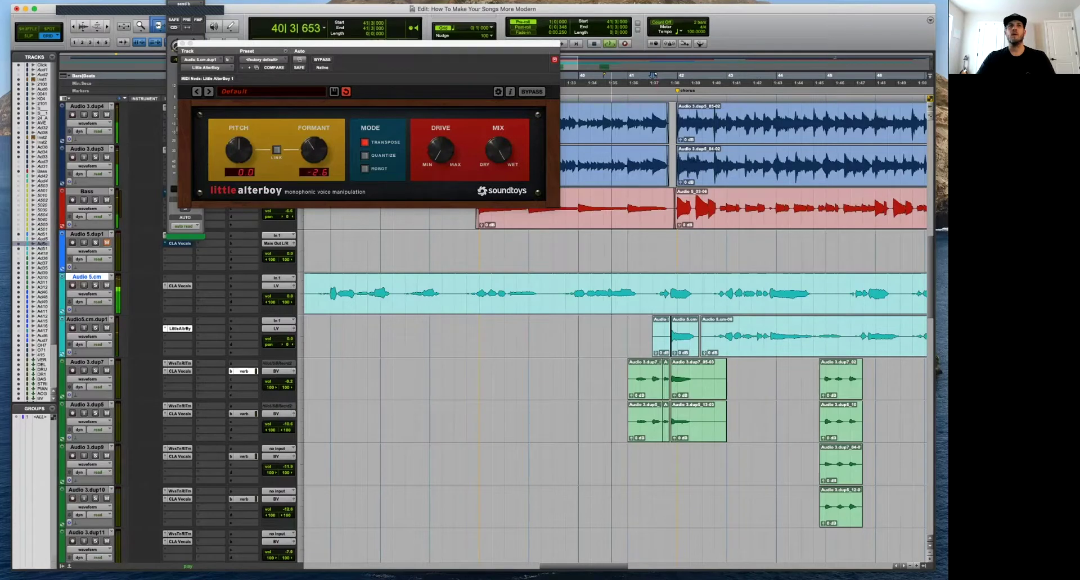
pyautogui.moveTo(287, 339); pyautogui.dragTo(287, 343)
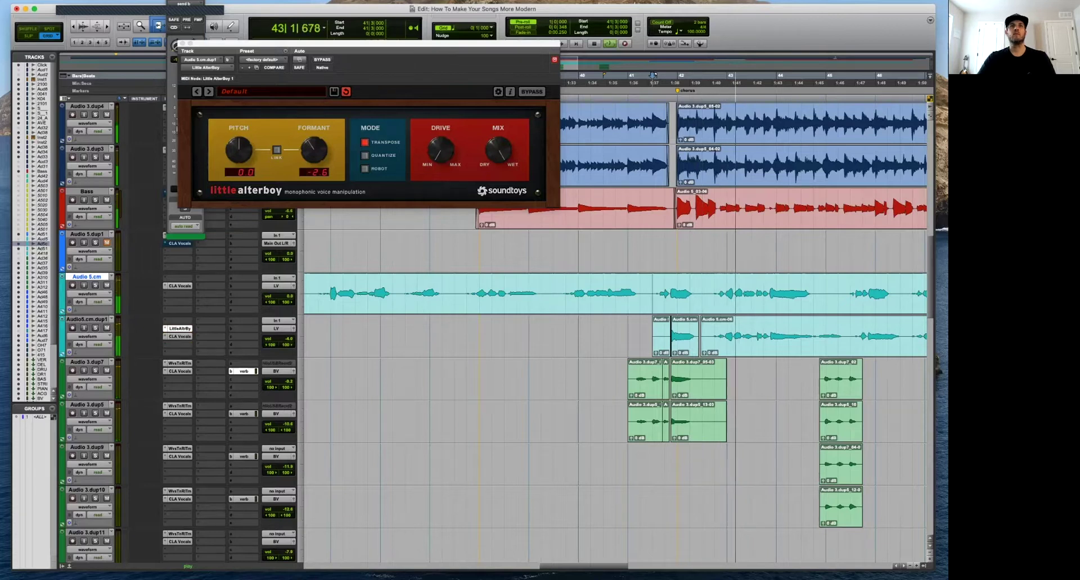
pyautogui.moveTo(288, 339); pyautogui.dragTo(287, 345)
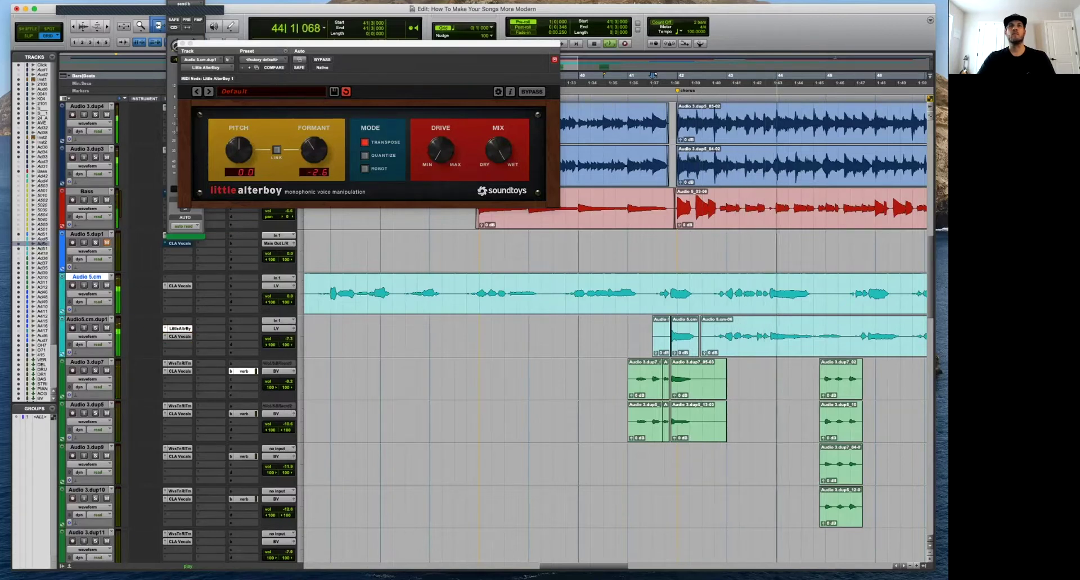
pyautogui.click(182, 44)
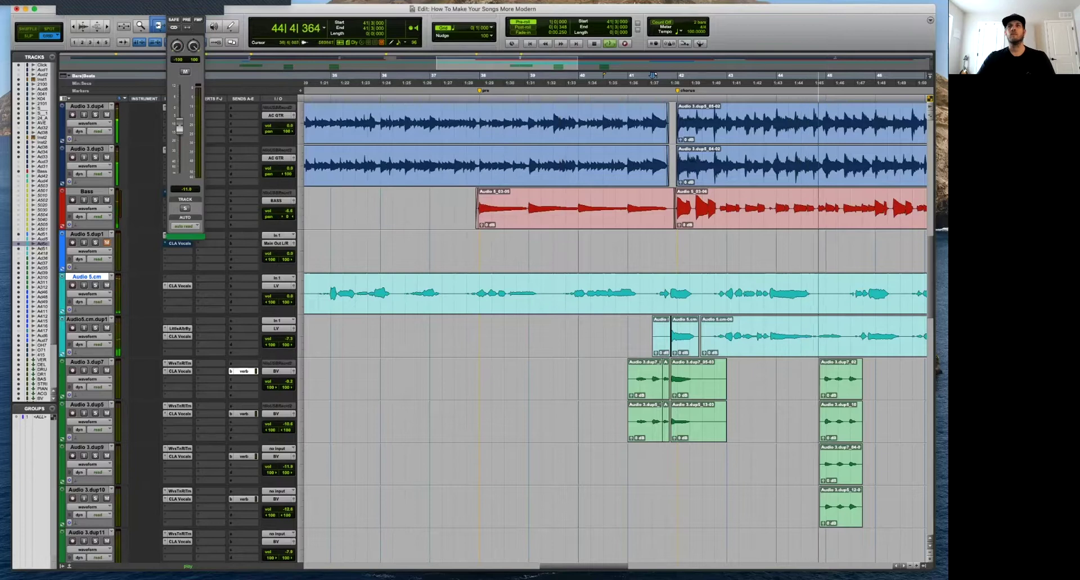
# Audition the layered second-chorus vocals from around 46|2|000.
pyautogui.press('r')
pyautogui.press('t')
pyautogui.press('r')
pyautogui.press('r')
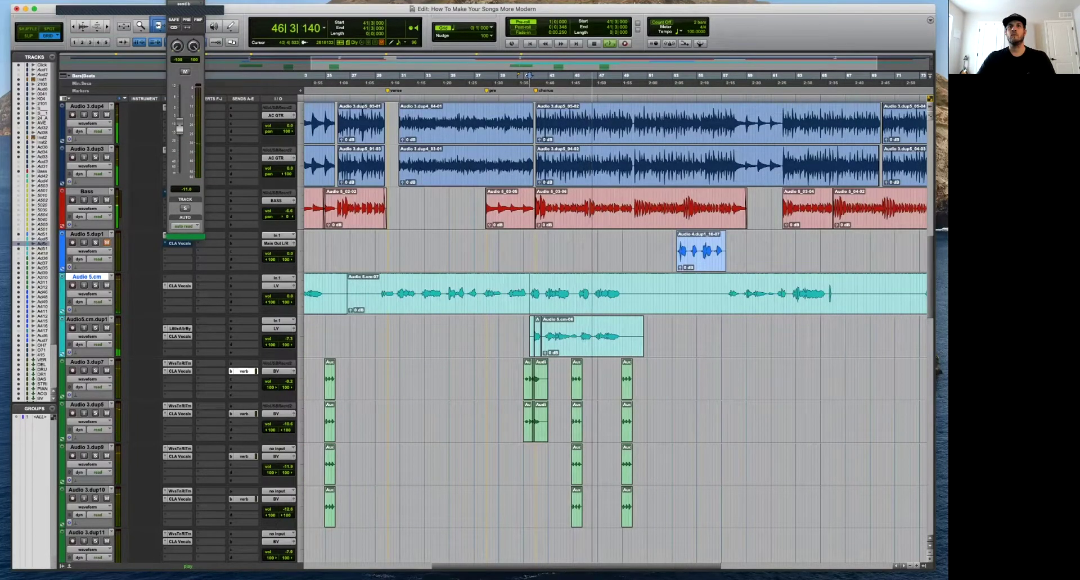
pyautogui.click(587, 287)
pyautogui.press('t')
pyautogui.press('t')
pyautogui.press('t')
pyautogui.press('space')
pyautogui.press('t')
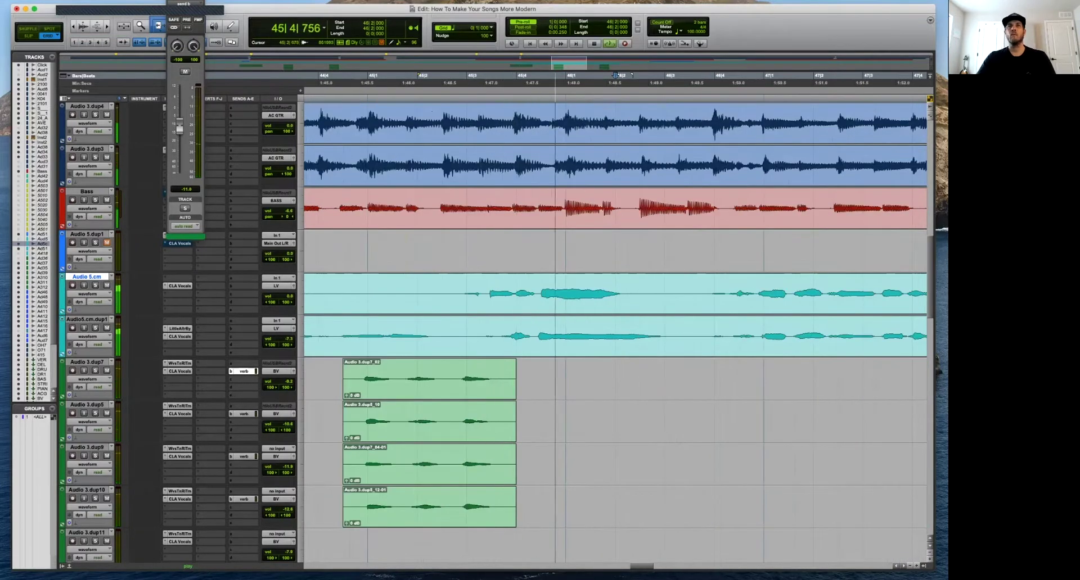
pyautogui.press('space')
# Delete the gap between the phrases near 46|2 on Audio5.cm.dup1 and fade out the end of the preceding phrase.
pyautogui.moveTo(664, 337); pyautogui.dragTo(701, 337)
pyautogui.press('Delete')
pyautogui.press('f')
pyautogui.click(623, 337)
pyautogui.press('space')
pyautogui.press('Delete')
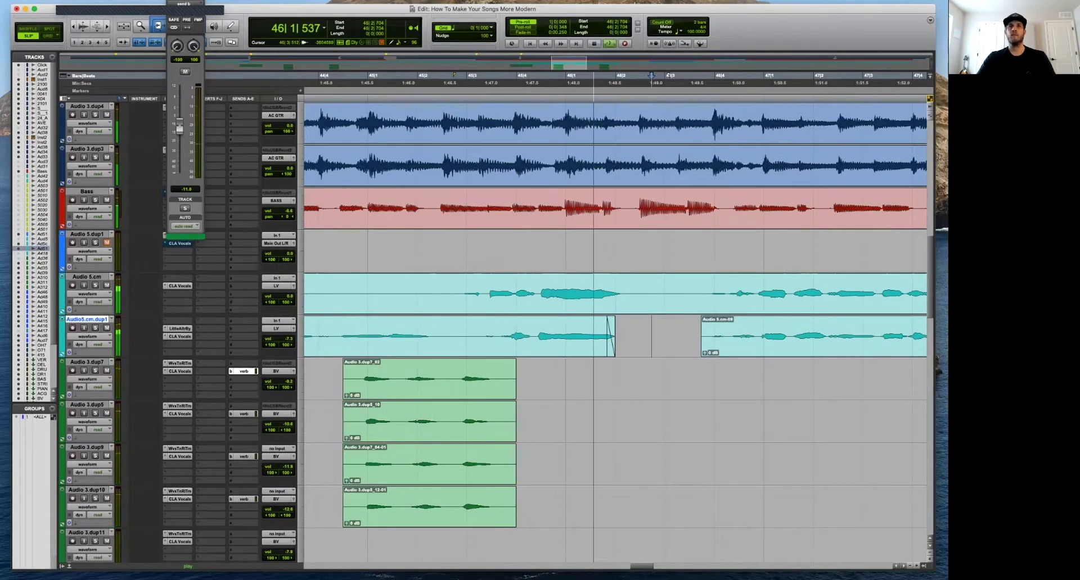
# Enlarge the waveform display and play the layered vocal through its last phrase in the second chorus.
pyautogui.press('r')
pyautogui.press('r')
pyautogui.press('t')
pyautogui.press('t')
pyautogui.press('r')
pyautogui.press('super+alt+]')
pyautogui.press('super+alt+]')
pyautogui.press('t')
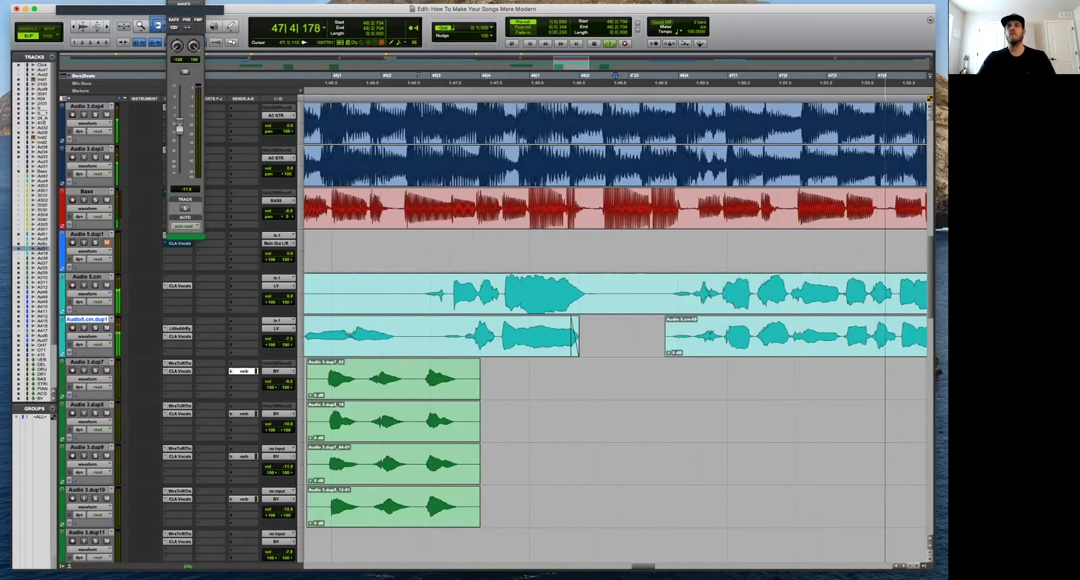
pyautogui.press('r')
pyautogui.press('r')
pyautogui.press('t')
pyautogui.press('t')
pyautogui.press('r')
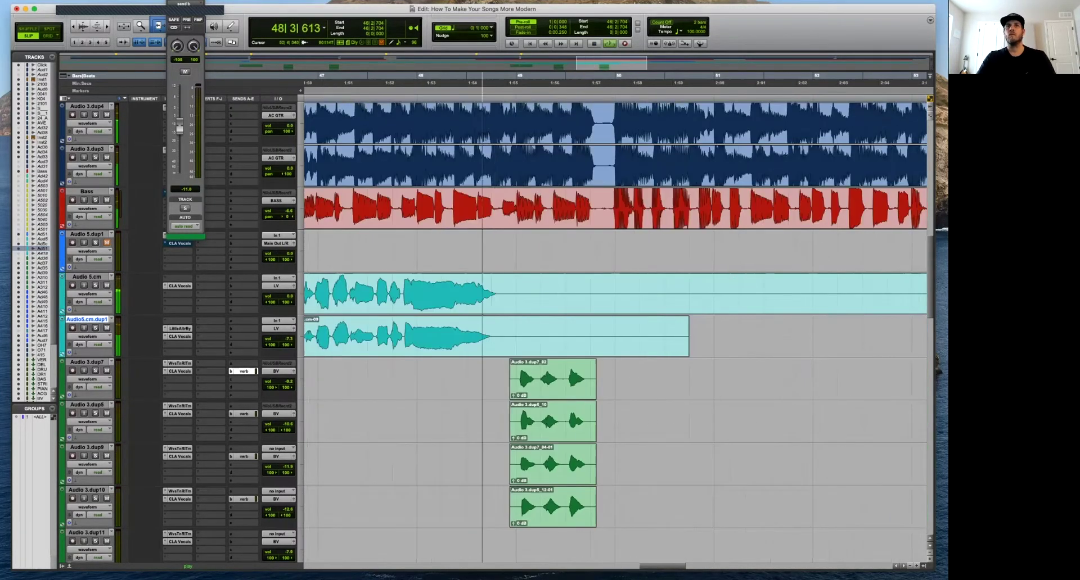
pyautogui.press('r')
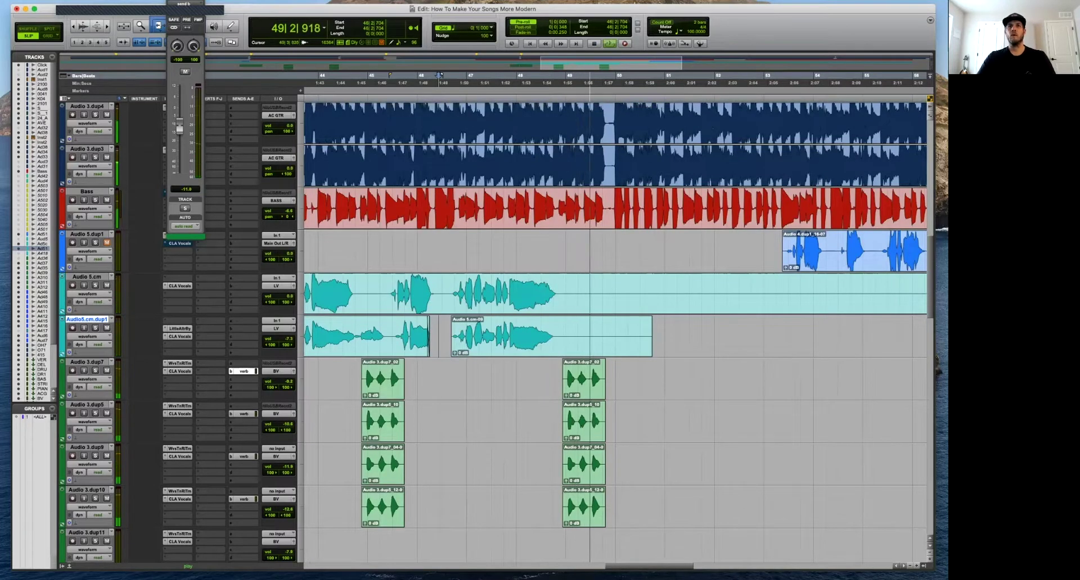
# Audition the backing vocal phrase near bar 25 at the end of the first chorus.
pyautogui.press('r')
pyautogui.click(578, 379)
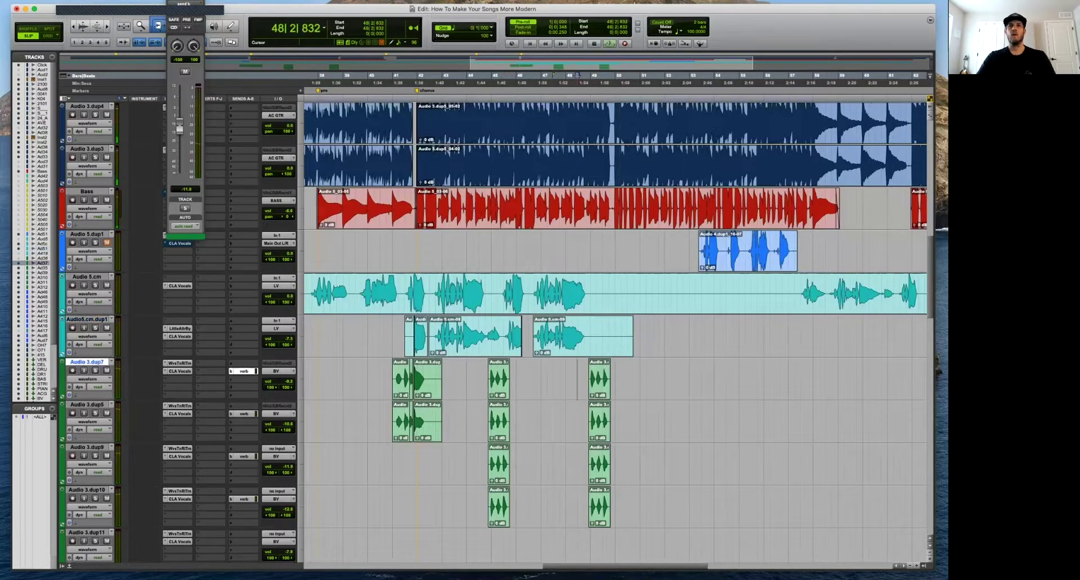
pyautogui.press('r')
pyautogui.press('r')
pyautogui.click(454, 338)
pyautogui.press('t')
pyautogui.press('t')
pyautogui.press('t')
pyautogui.press('t')
pyautogui.click(612, 338)
pyautogui.press('space')
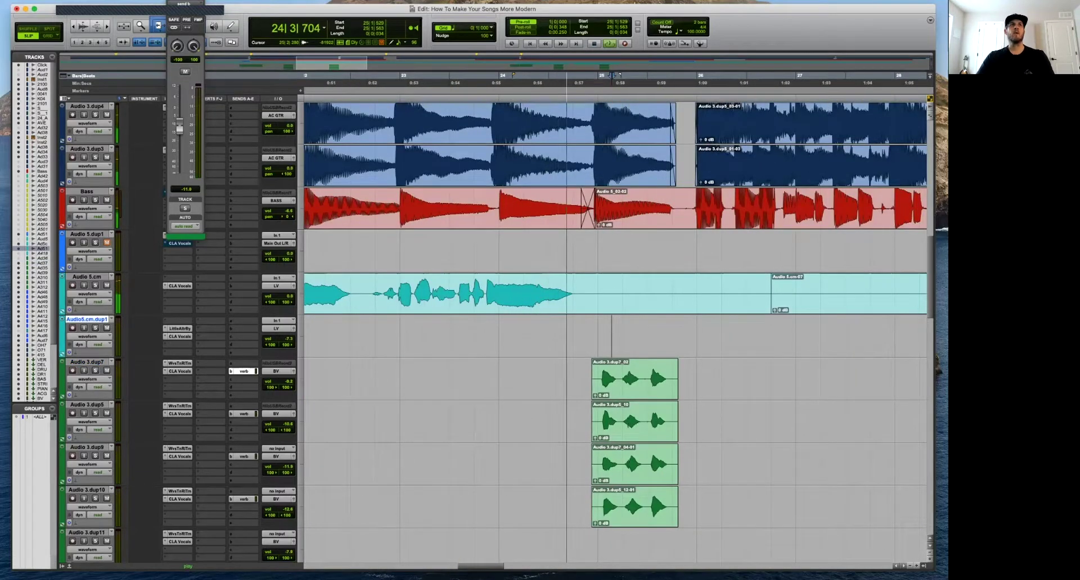
# Set the grid value to 0|0|240 and shift the four backing vocal clips near bar 25 earlier in Grid mode, starting at 24|4|480.
pyautogui.click(629, 389)
pyautogui.press('space')
pyautogui.moveTo(613, 373); pyautogui.dragTo(614, 456)
pyautogui.moveTo(635, 506); pyautogui.dragTo(634, 380)
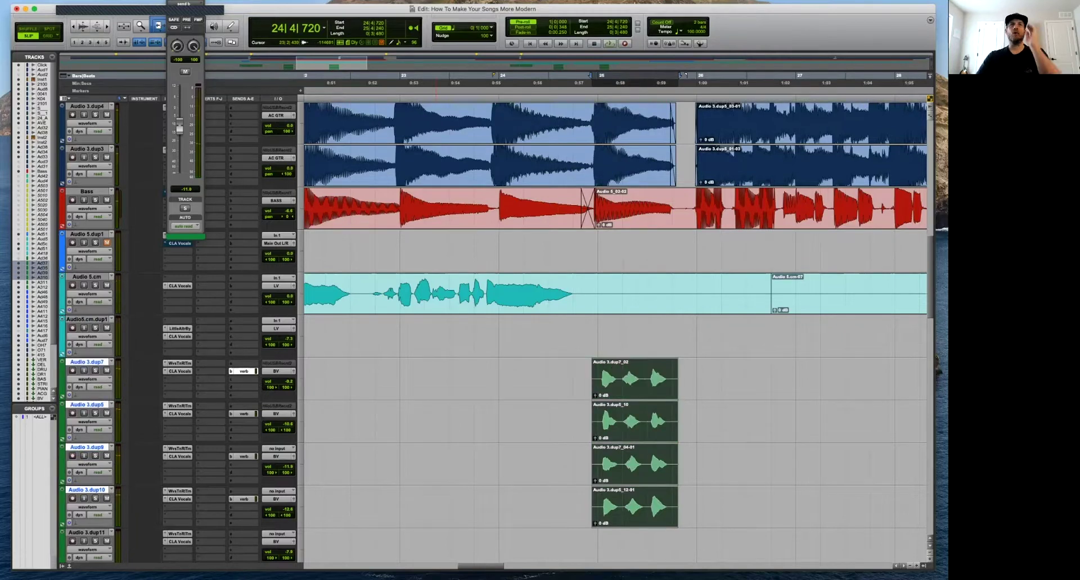
pyautogui.click(478, 27)
pyautogui.click(479, 43)
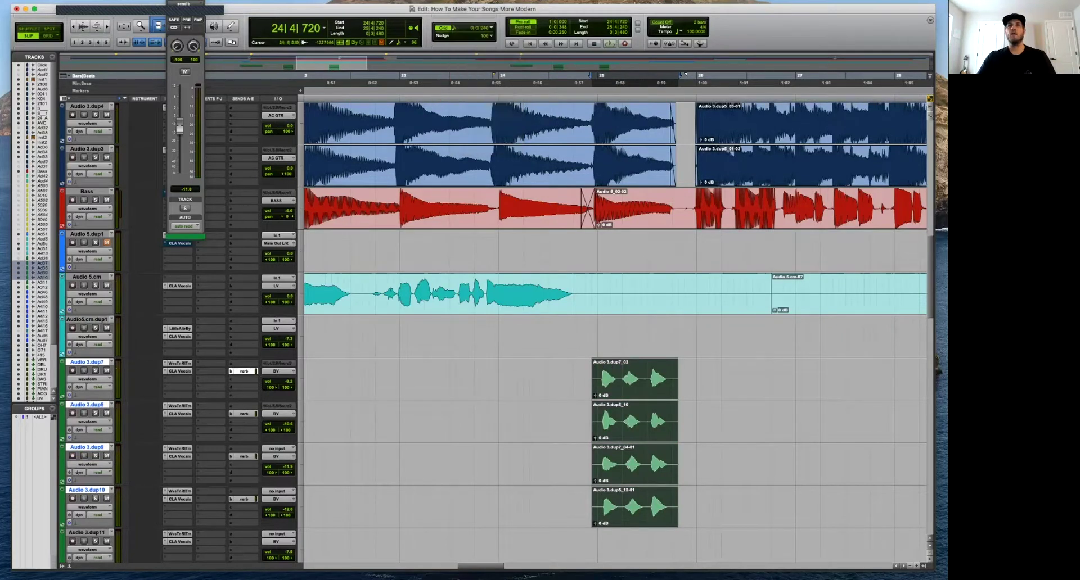
pyautogui.moveTo(634, 439); pyautogui.dragTo(630, 439)
pyautogui.press('super+z')
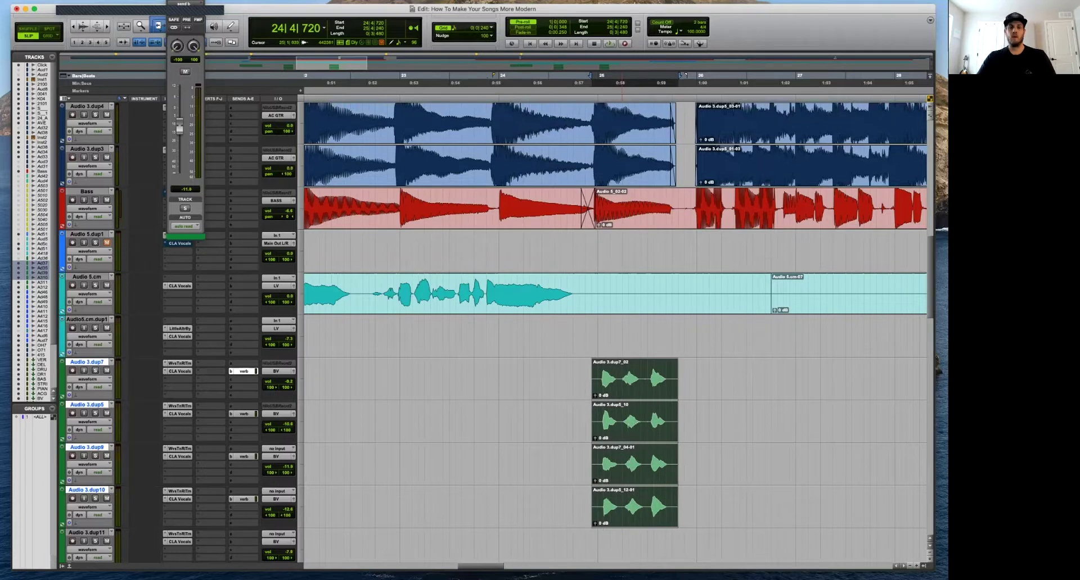
pyautogui.moveTo(617, 423); pyautogui.dragTo(610, 422)
# Play the shifted backing vocal phrase at the end of the first chorus.
pyautogui.press('space')
pyautogui.press('t')
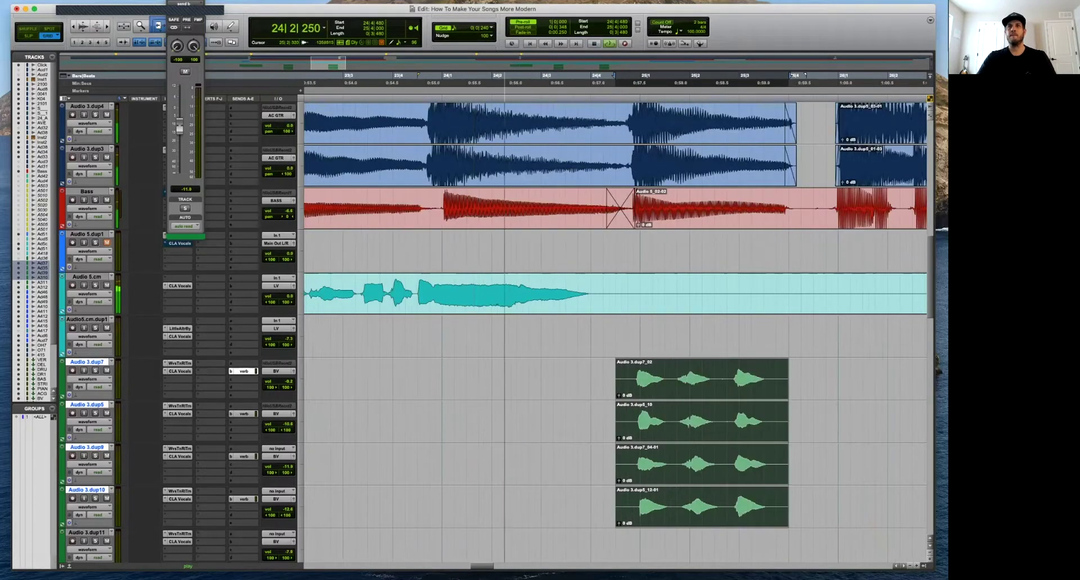
pyautogui.press('r')
pyautogui.press('r')
pyautogui.press('r')
pyautogui.press('r')
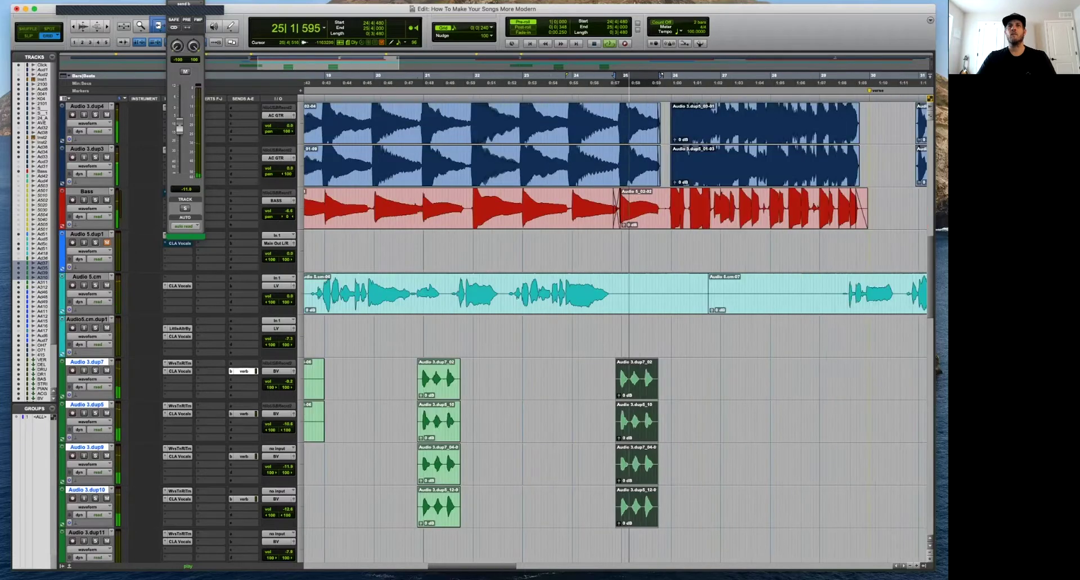
# Play the first chorus closely zoomed, from the backing vocal phrase near bar 21 to the one near bar 25.
pyautogui.press('space')
pyautogui.click(555, 338)
pyautogui.press('space')
pyautogui.press('t')
pyautogui.press('t')
pyautogui.press('t')
pyautogui.press('t')
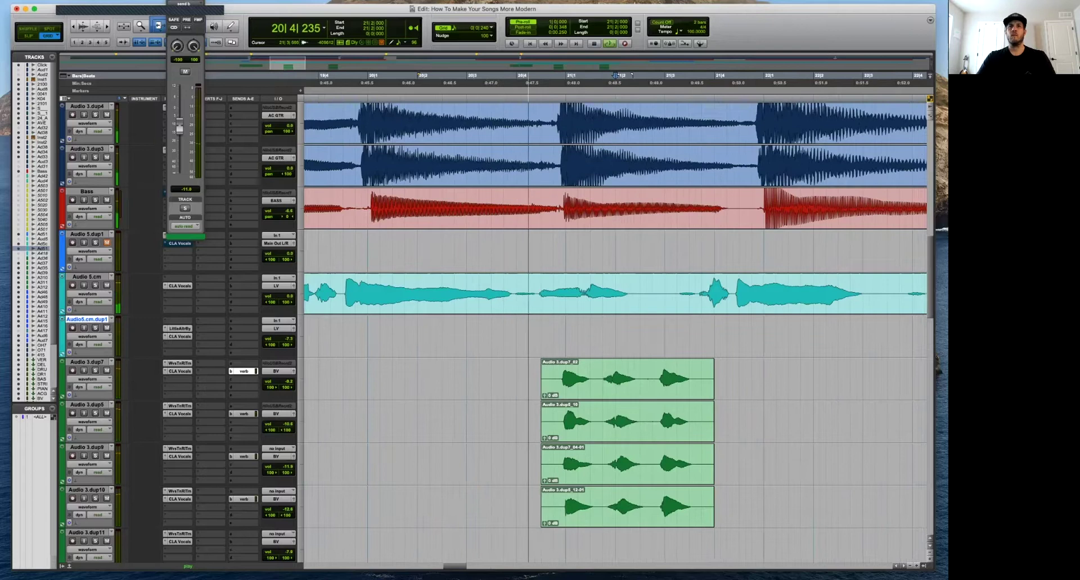
pyautogui.press('r')
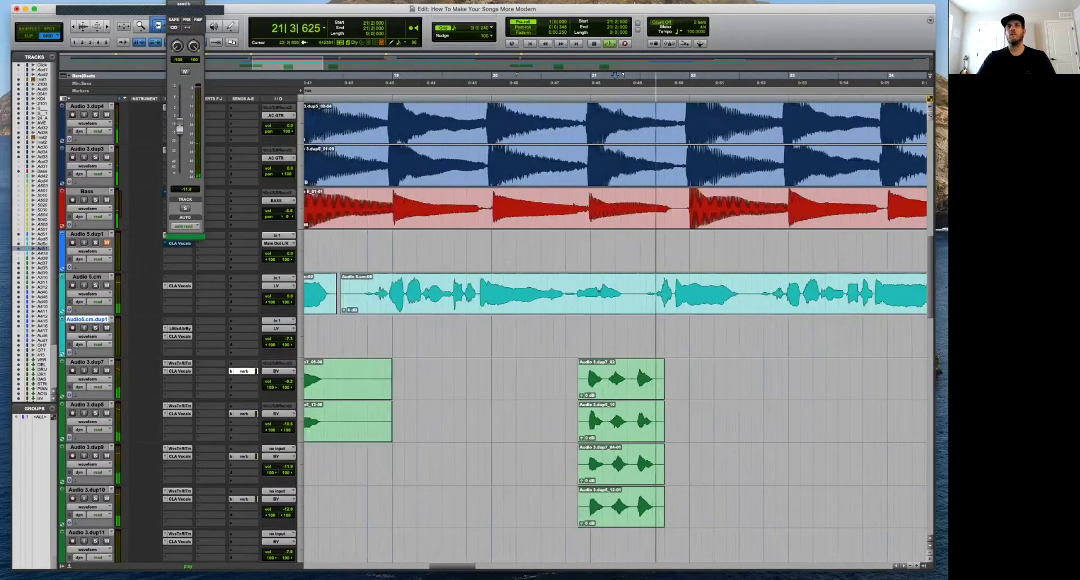
pyautogui.press('r')
pyautogui.press('t')
pyautogui.press('t')
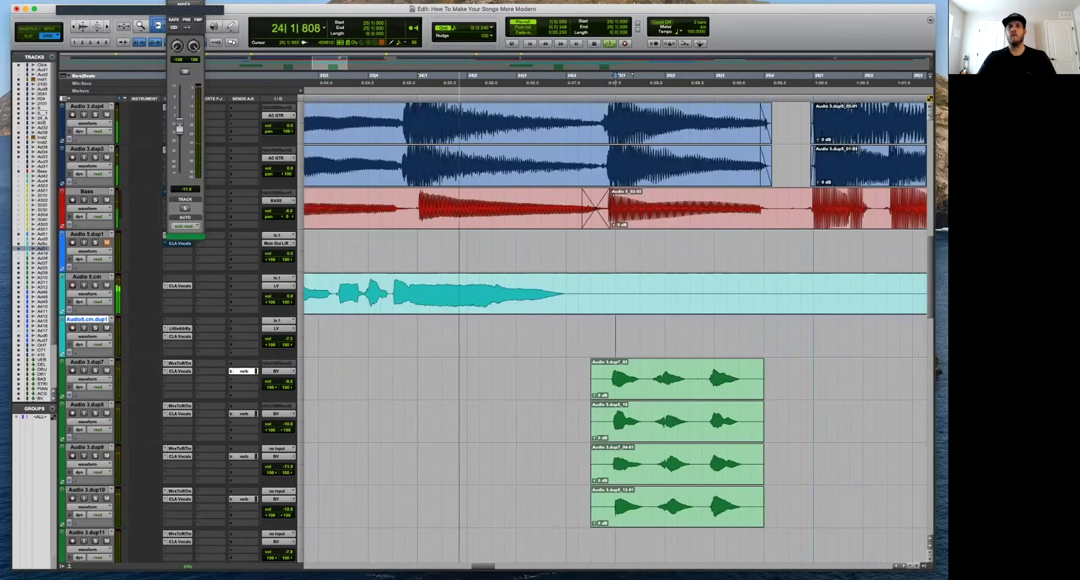
# Select the four backing vocal clips near bar 25 and check their position against the whole arrangement.
pyautogui.click(660, 388)
pyautogui.keyDown('shift'); pyautogui.click(661, 430); pyautogui.keyUp('shift')
pyautogui.keyDown('shift'); pyautogui.click(661, 458); pyautogui.keyUp('shift')
pyautogui.keyDown('shift'); pyautogui.click(661, 499); pyautogui.keyUp('shift')
pyautogui.click(619, 500)
pyautogui.moveTo(589, 509); pyautogui.dragTo(779, 378)
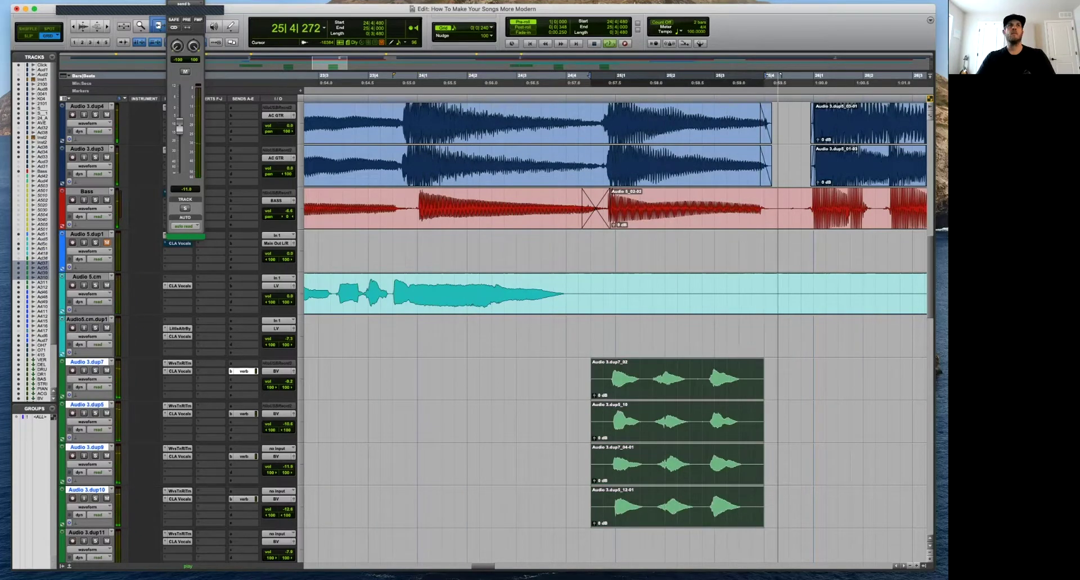
pyautogui.press('r')
pyautogui.press('r')
pyautogui.press('r')
pyautogui.press('r')
pyautogui.press('r')
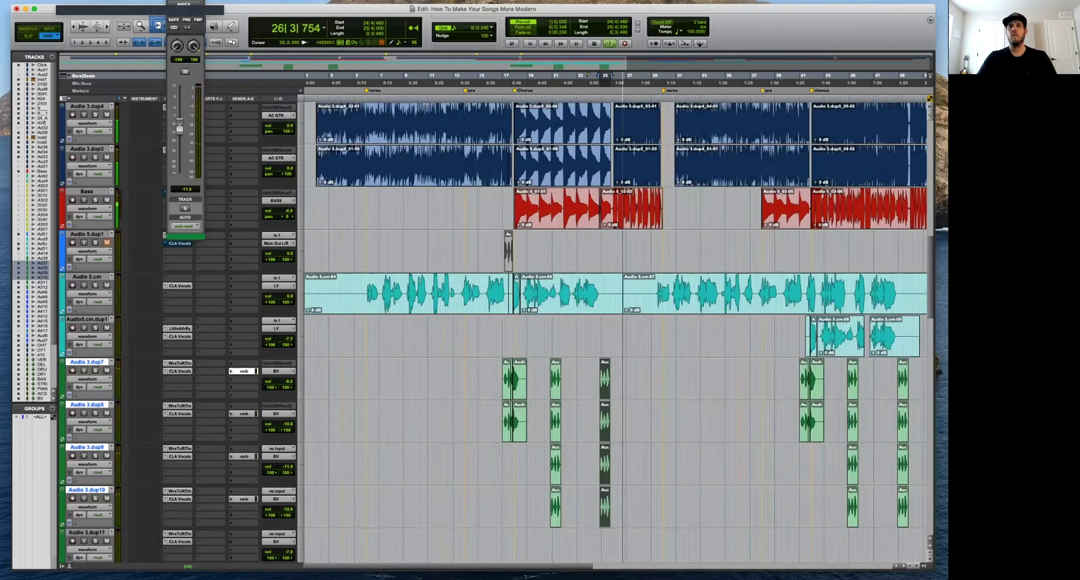
# Shift the four backing vocal clips near bar 49 of the second chorus earlier, starting at 48|4|480.
pyautogui.click(600, 380)
pyautogui.press('space')
pyautogui.press('t')
pyautogui.press('t')
pyautogui.press('t')
pyautogui.press('t')
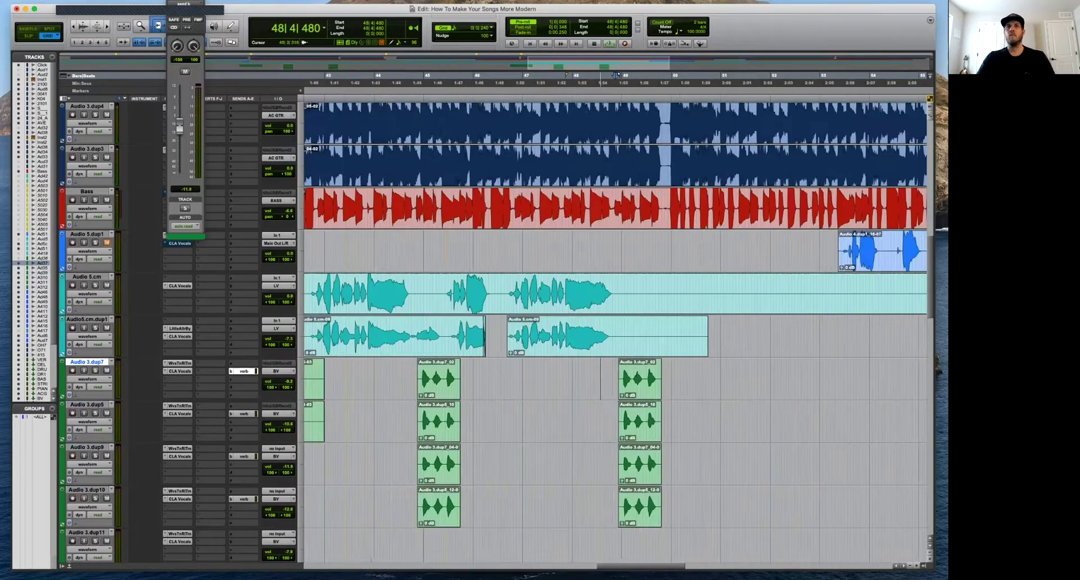
pyautogui.press('space')
pyautogui.moveTo(622, 383); pyautogui.dragTo(708, 421)
pyautogui.keyDown('shift'); pyautogui.click(678, 473); pyautogui.keyUp('shift')
pyautogui.keyDown('shift'); pyautogui.click(677, 515); pyautogui.keyUp('shift')
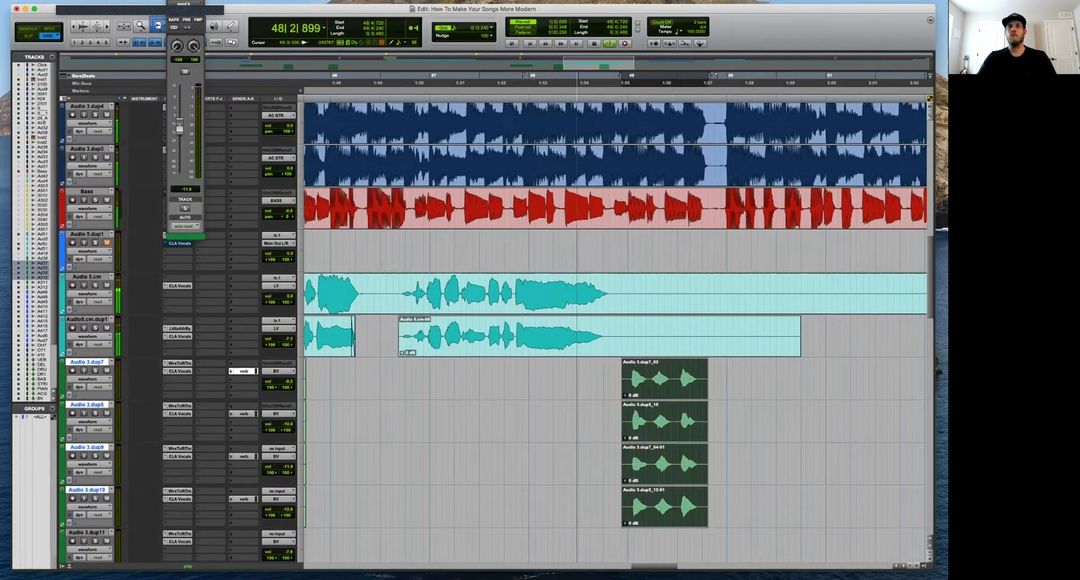
pyautogui.moveTo(678, 514); pyautogui.dragTo(673, 514)
# Duplicate the second chorus's layered lead vocal clips into the final chorus near bar 62 and play that section.
pyautogui.press('r')
pyautogui.press('r')
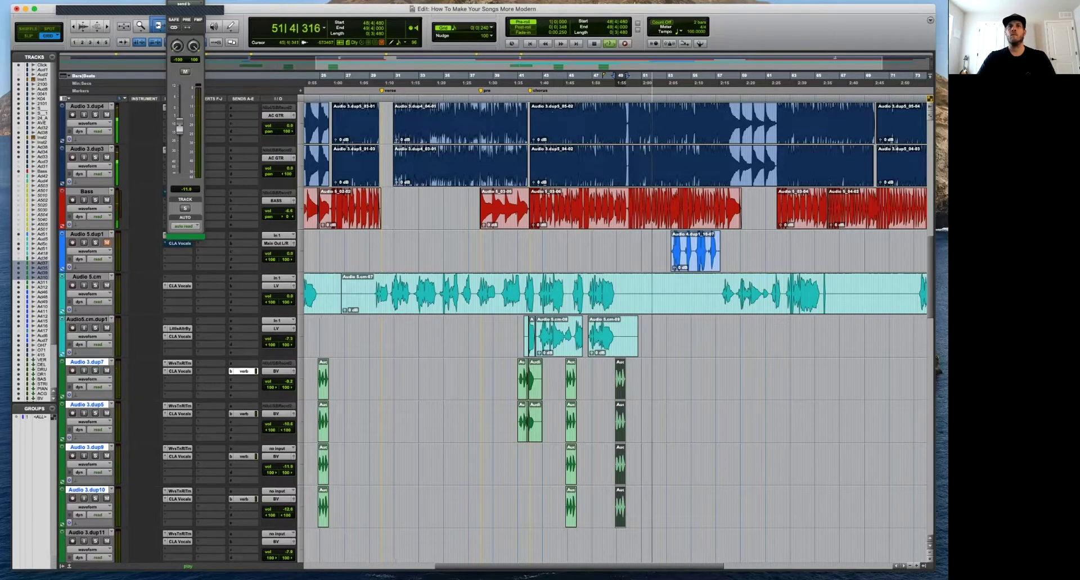
pyautogui.click(526, 338)
pyautogui.keyDown('shift'); pyautogui.click(622, 338); pyautogui.keyUp('shift')
pyautogui.press('r')
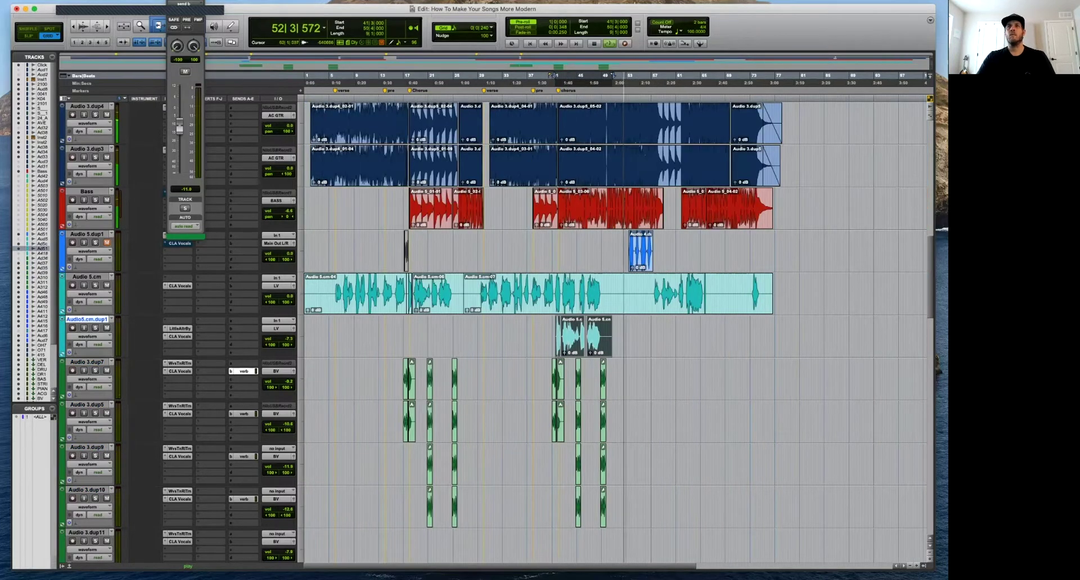
pyautogui.keyDown('shift'); pyautogui.click(681, 338); pyautogui.keyUp('shift')
pyautogui.press('super+d')
pyautogui.press('space')
pyautogui.click(680, 253)
pyautogui.press('t')
pyautogui.press('space')
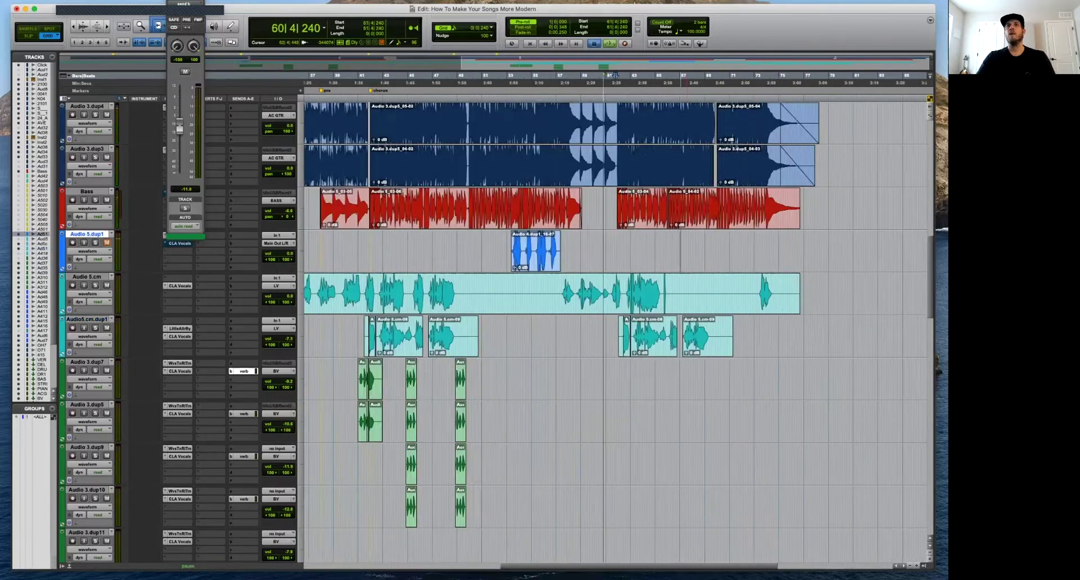
# Move the duplicated layered vocal clips earlier as a group, starting just before bar 62 in line with the lead vocal.
pyautogui.press('t')
pyautogui.press('t')
pyautogui.press('r')
pyautogui.keyDown('shift'); pyautogui.click(816, 337); pyautogui.keyUp('shift')
pyautogui.click(799, 337)
pyautogui.keyDown('shift'); pyautogui.click(693, 337); pyautogui.keyUp('shift')
pyautogui.keyDown('shift'); pyautogui.click(626, 337); pyautogui.keyUp('shift')
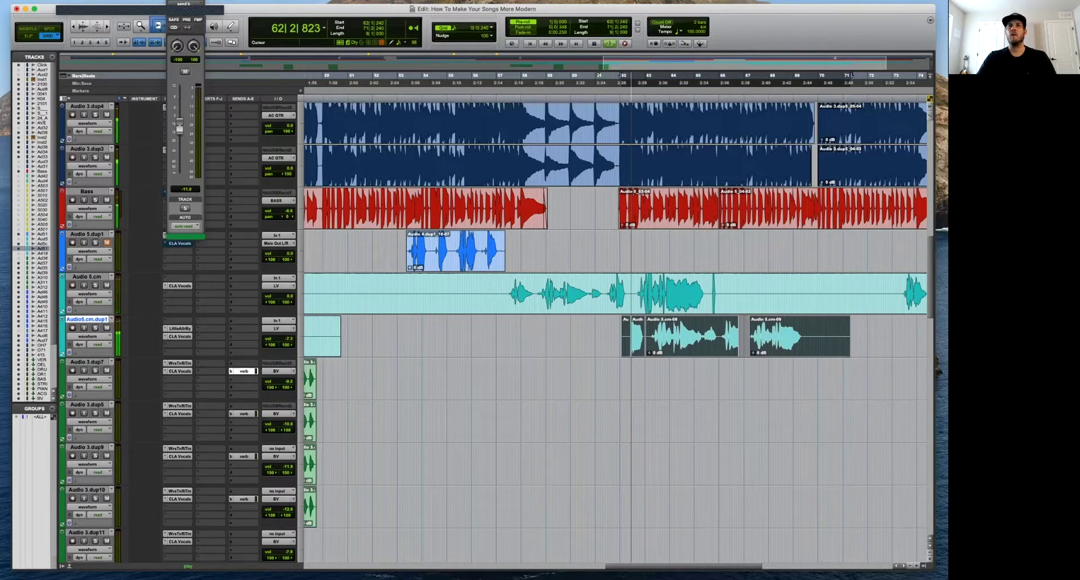
pyautogui.press('t')
pyautogui.press('t')
pyautogui.moveTo(626, 338); pyautogui.dragTo(571, 337)
pyautogui.press('r')
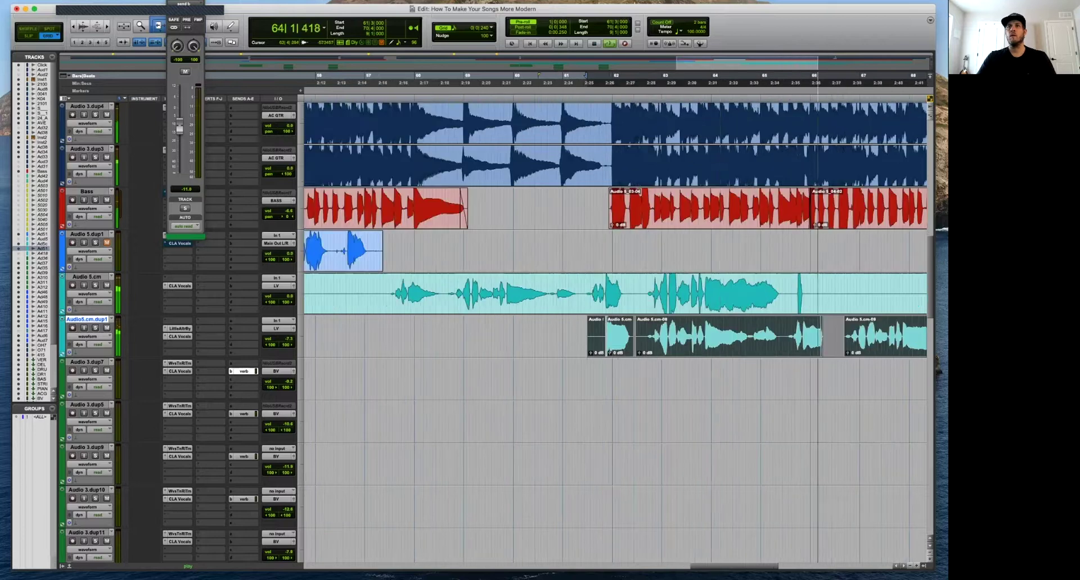
# Delete the surplus layered vocal clips after bar 65 in the final chorus and trim the end of the remaining clip.
pyautogui.press('t')
pyautogui.press('r')
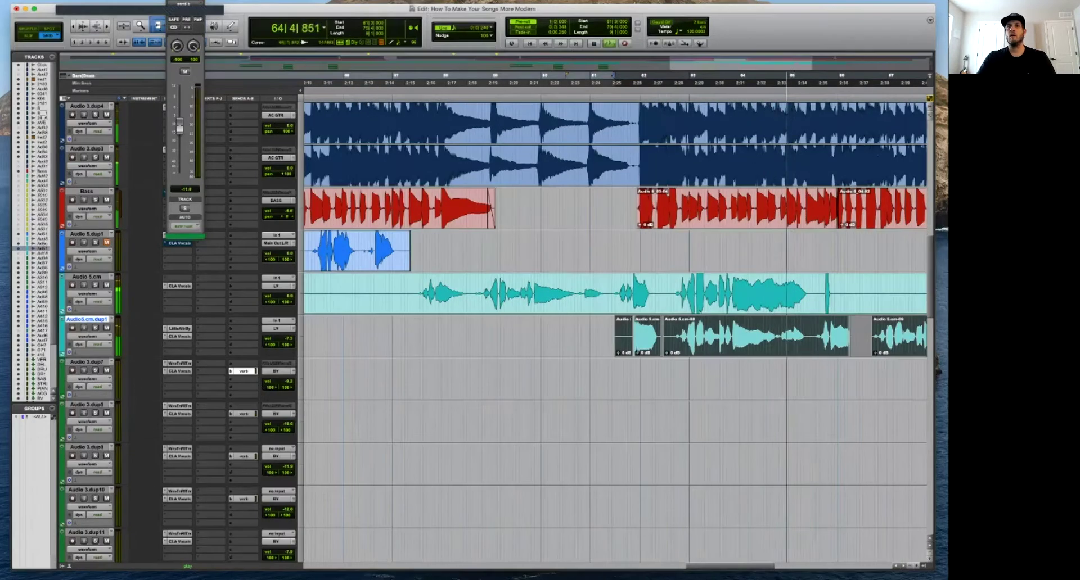
pyautogui.click(757, 330)
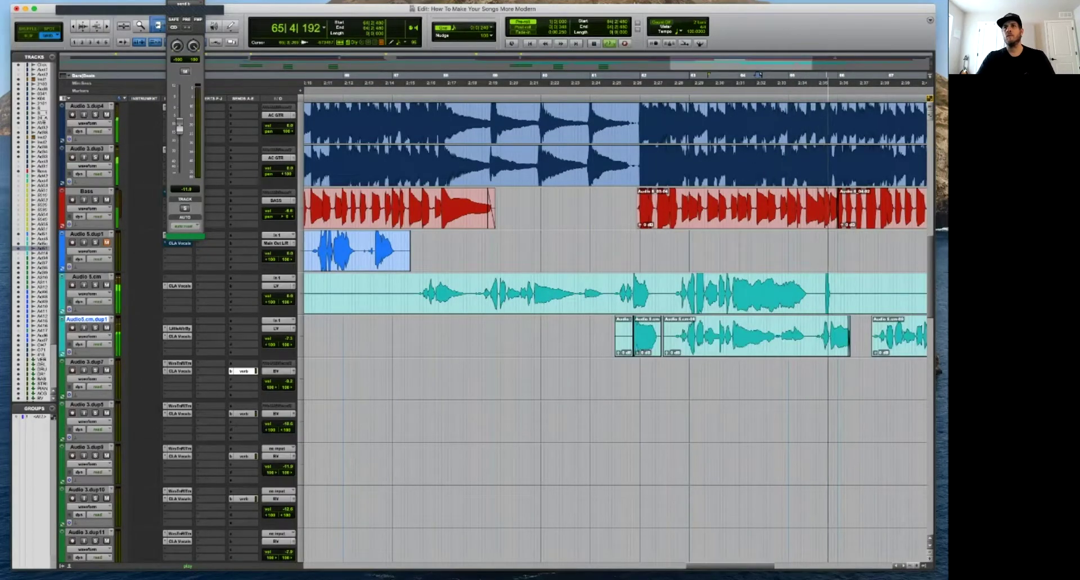
pyautogui.hscroll(5, 615, 332)
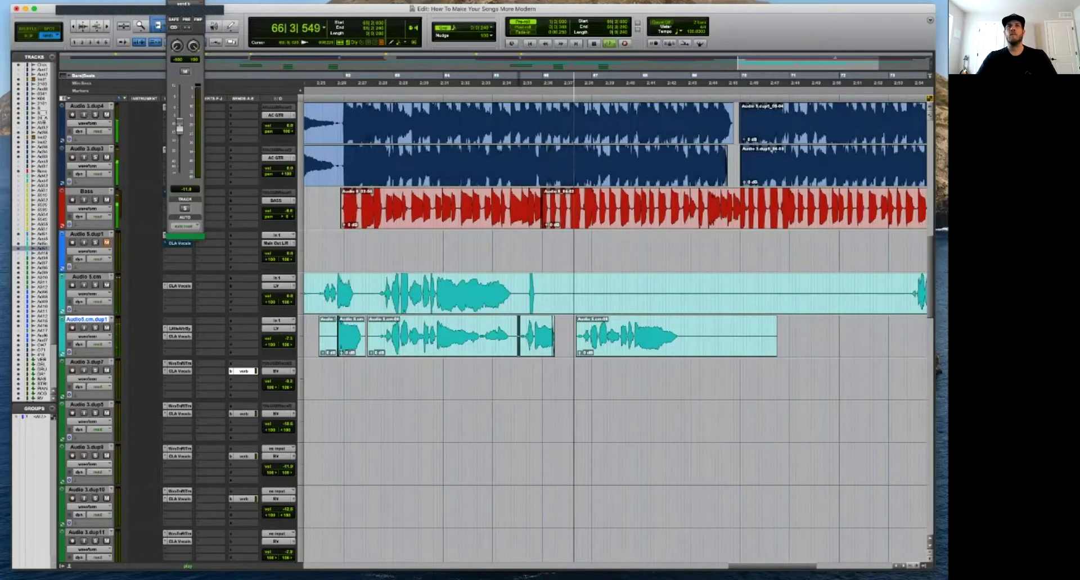
pyautogui.moveTo(520, 332); pyautogui.dragTo(564, 333)
pyautogui.press('Delete')
pyautogui.click(632, 339)
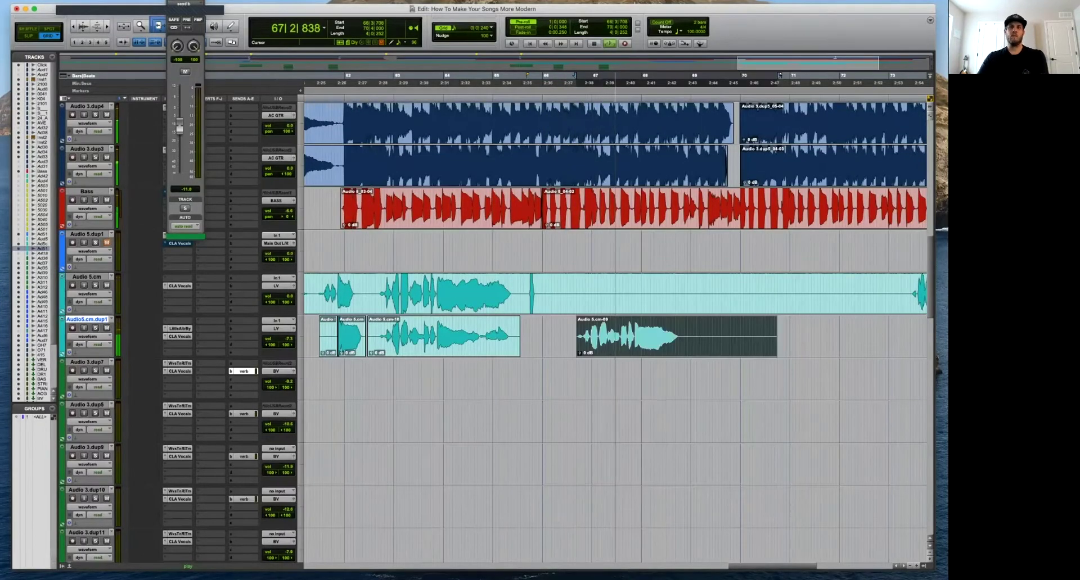
pyautogui.press('Delete')
pyautogui.press('space')
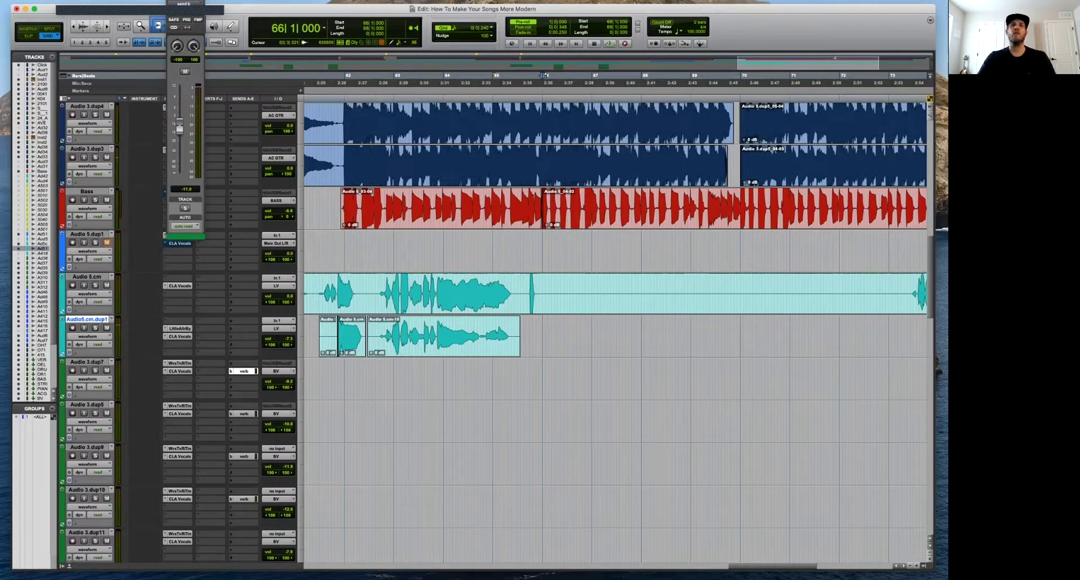
pyautogui.moveTo(496, 292); pyautogui.dragTo(374, 292)
pyautogui.moveTo(519, 337); pyautogui.dragTo(516, 336)
pyautogui.click(533, 294)
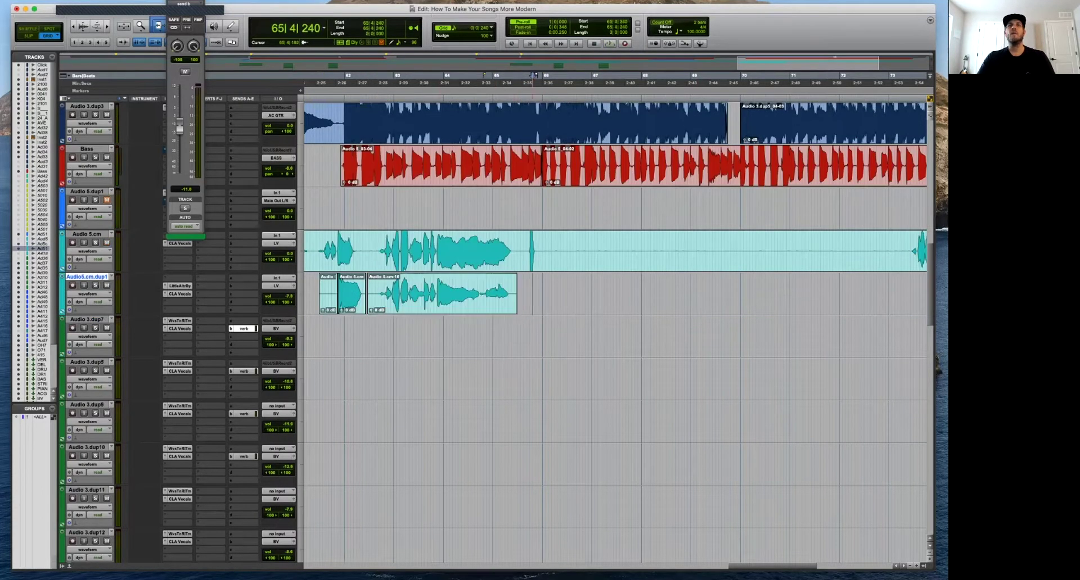
# Try to copy the lead vocal phrase between bars 62 and 65 onto the layered vocal track near bar 66.
pyautogui.moveTo(371, 250); pyautogui.dragTo(517, 251)
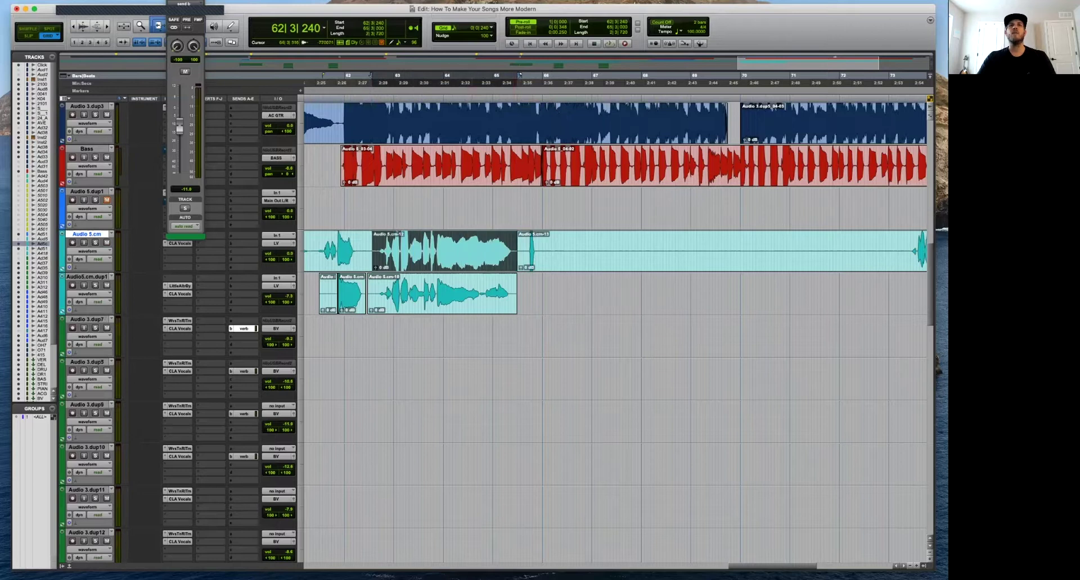
pyautogui.moveTo(426, 259); pyautogui.dragTo(585, 296)
pyautogui.press('super+z')
pyautogui.click(395, 75)
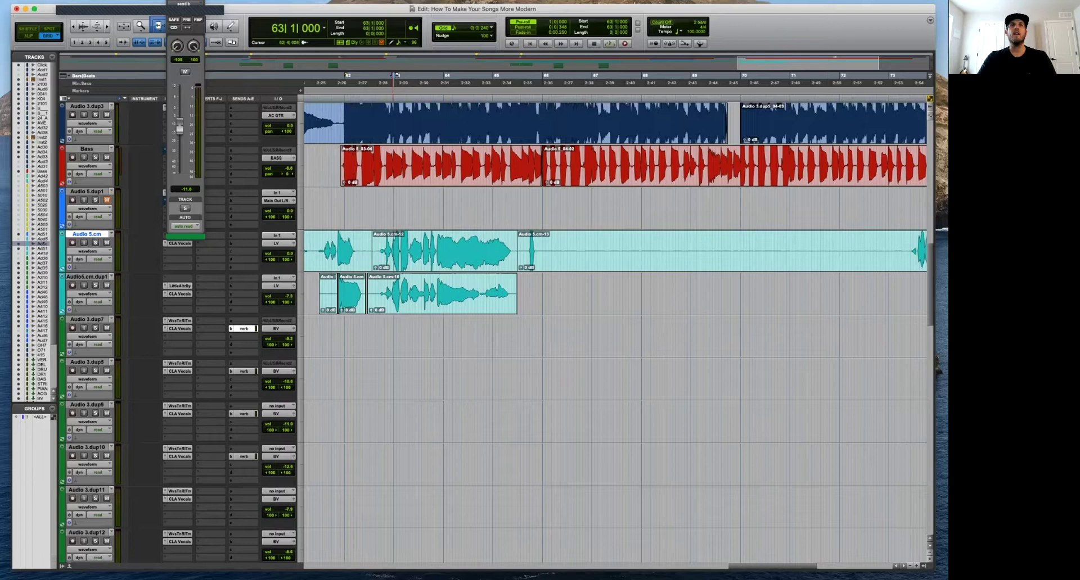
pyautogui.moveTo(444, 259); pyautogui.dragTo(598, 296)
pyautogui.press('super+z')
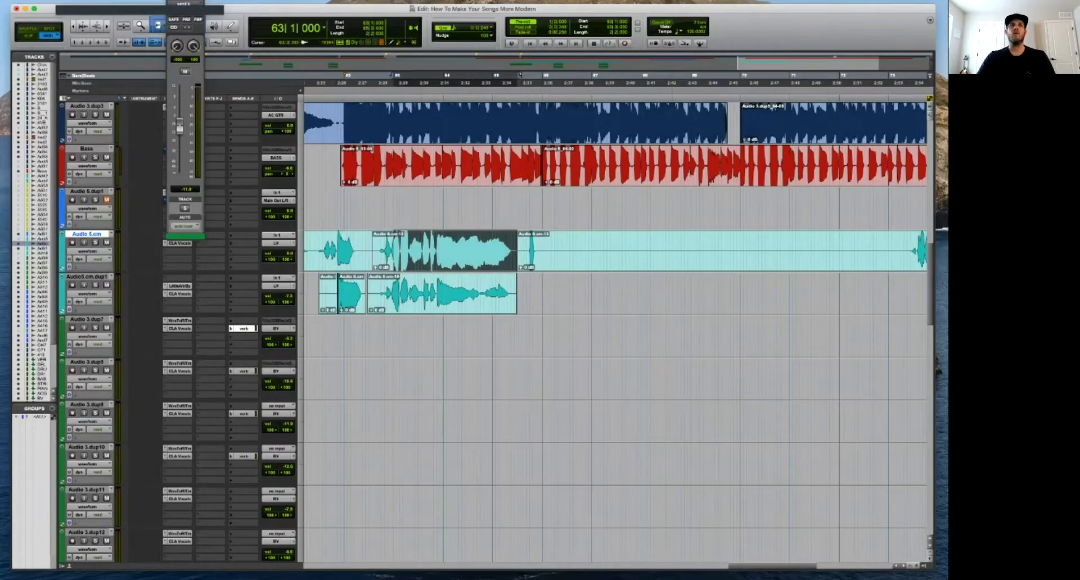
# Separate the lead vocal phrase from 62|1|000 and place a copy on the layered vocal track near bar 66.
pyautogui.keyDown('shift'); pyautogui.click(343, 243); pyautogui.keyUp('shift')
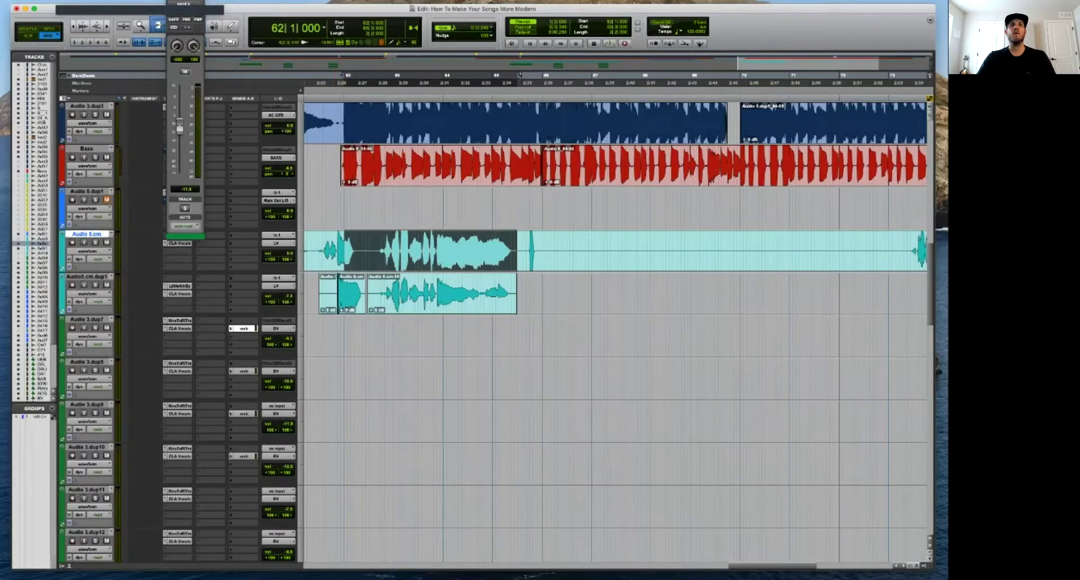
pyautogui.press('super+e')
pyautogui.moveTo(427, 251); pyautogui.dragTo(586, 280)
pyautogui.click(546, 336)
pyautogui.press('space')
# In Slip mode, extend the start of the copied vocal phrase slightly before bar 66 with a fade-in.
pyautogui.press('t')
pyautogui.press('F2')
pyautogui.click(612, 287)
pyautogui.press('space')
pyautogui.press('space')
pyautogui.press('r')
pyautogui.press('r')
pyautogui.press('t')
pyautogui.press('t')
pyautogui.press('r')
pyautogui.press('r')
pyautogui.press('r')
pyautogui.press('space')
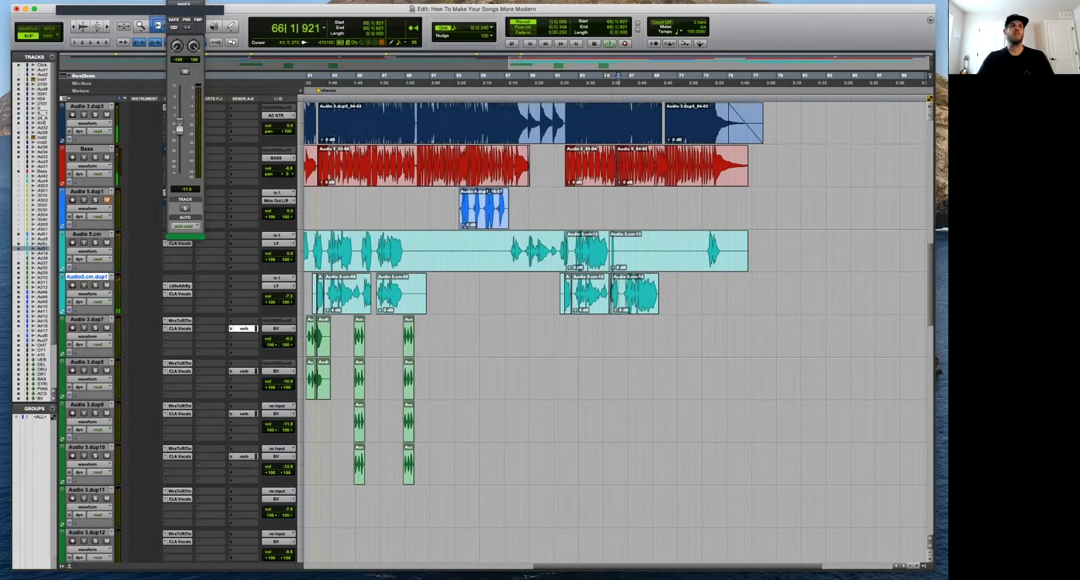
# Duplicate the layered vocal track with all its data and remove the bar 66 phrase from the original layered track.
pyautogui.hotkey('alt', 'shift', 'd')
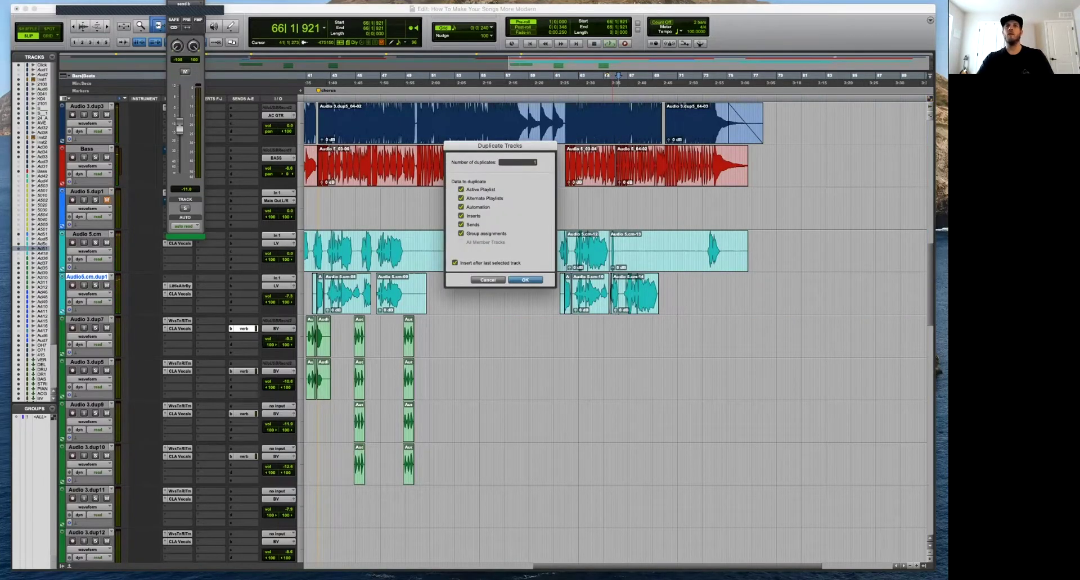
pyautogui.press('Return')
pyautogui.moveTo(686, 293); pyautogui.dragTo(659, 294)
pyautogui.click(636, 301)
pyautogui.press('Delete')
# Delete all earlier clips from the duplicated vocal track, keeping only the phrase near bar 66.
pyautogui.click(591, 338)
pyautogui.press('Delete')
pyautogui.moveTo(591, 337); pyautogui.dragTo(308, 337)
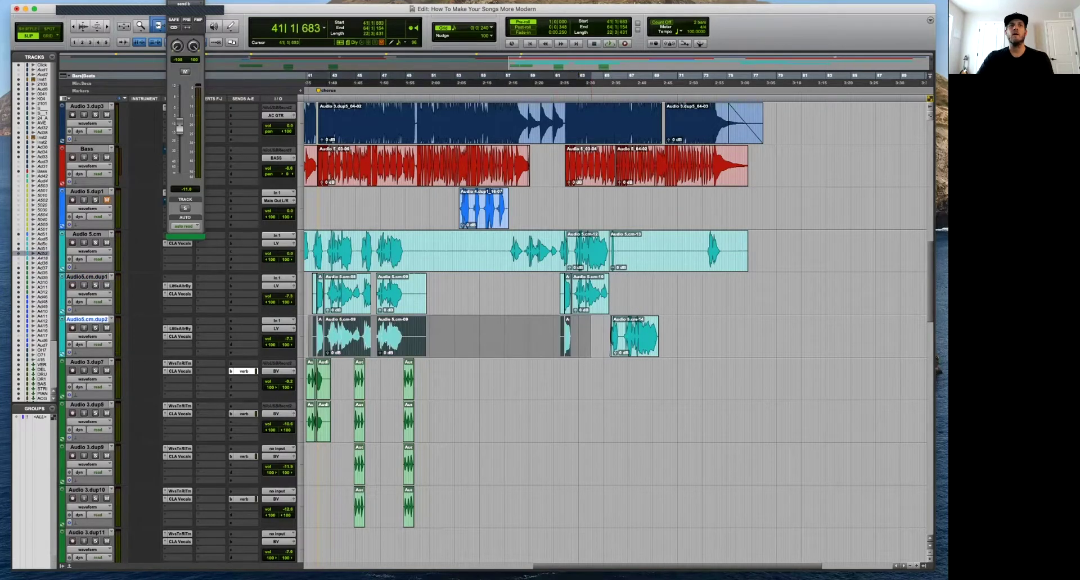
pyautogui.press('Delete')
pyautogui.press('r')
pyautogui.press('r')
pyautogui.press('r')
pyautogui.press('t')
pyautogui.press('t')
pyautogui.press('t')
pyautogui.press('t')
pyautogui.press('t')
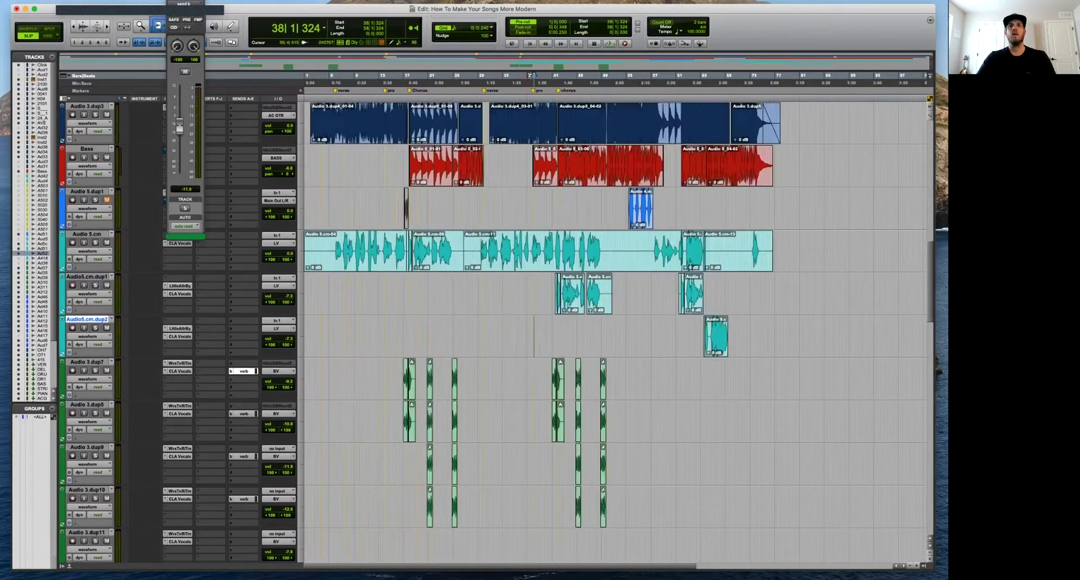
# Examine the start of the phrase near bar 66 on the duplicated track and play the lead-in from bar 63.
pyautogui.press('r')
pyautogui.press('r')
pyautogui.press('r')
pyautogui.click(703, 338)
pyautogui.press('t')
pyautogui.press('t')
pyautogui.press('t')
pyautogui.press('t')
pyautogui.press('t')
pyautogui.press('space')
pyautogui.click(483, 75)
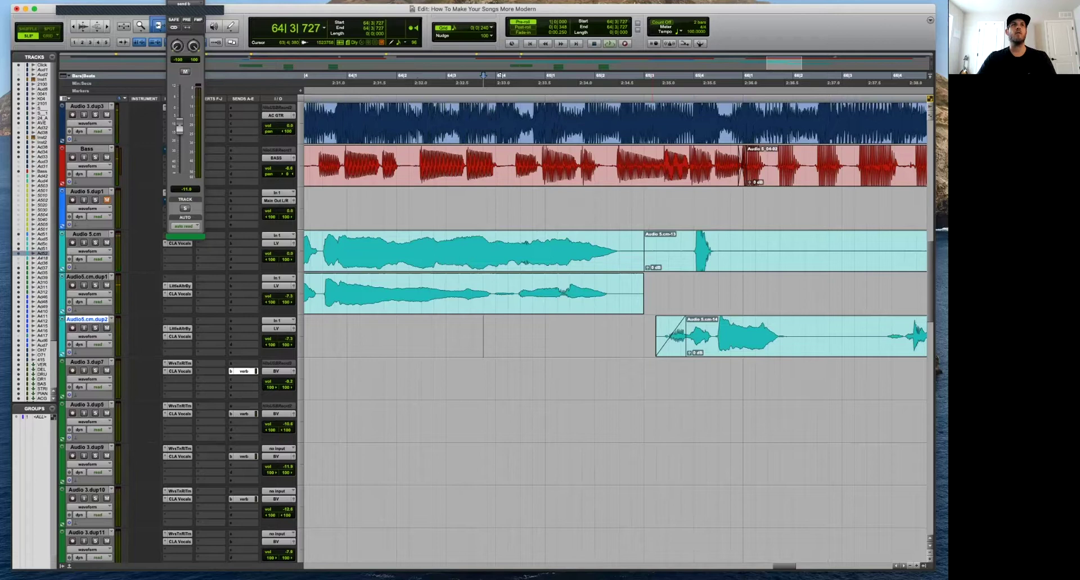
# Close the send window, review the duplicated vocal track's inserts and replace CLA Vocals with Maserati HMX.
pyautogui.press('super+w')
pyautogui.click(180, 337)
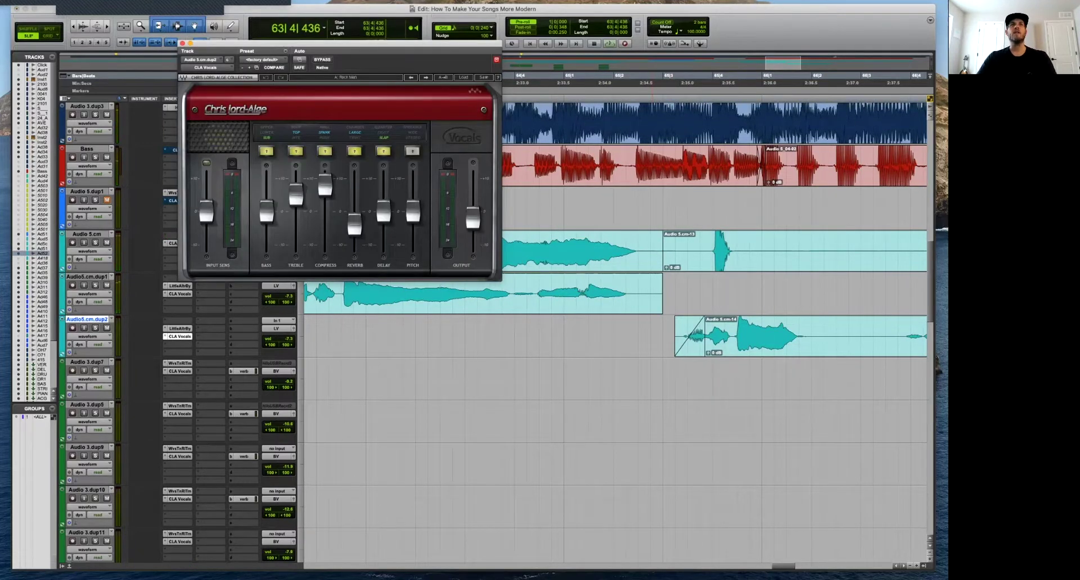
pyautogui.press('super+w')
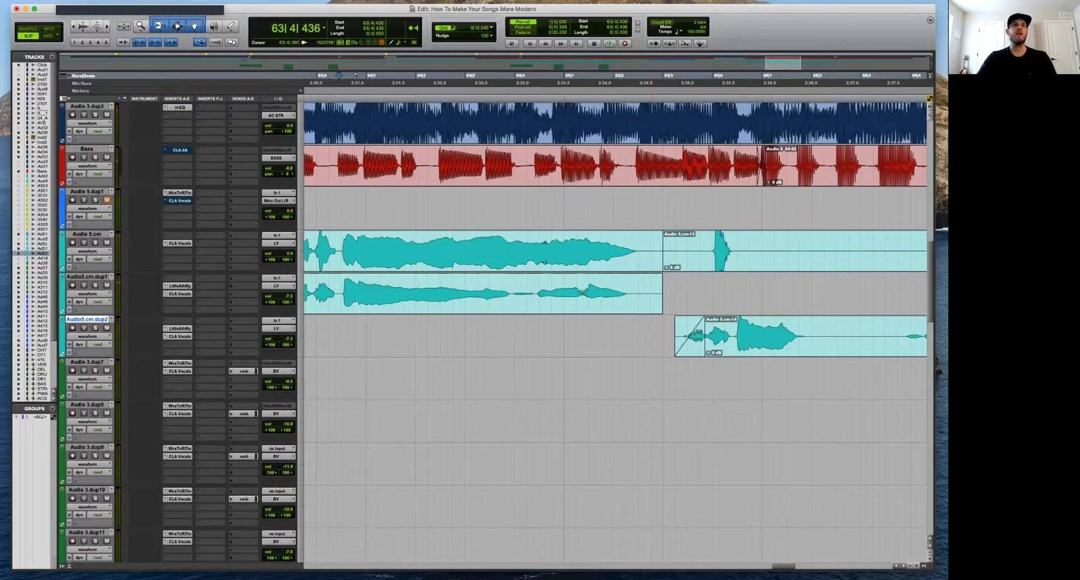
pyautogui.click(180, 328)
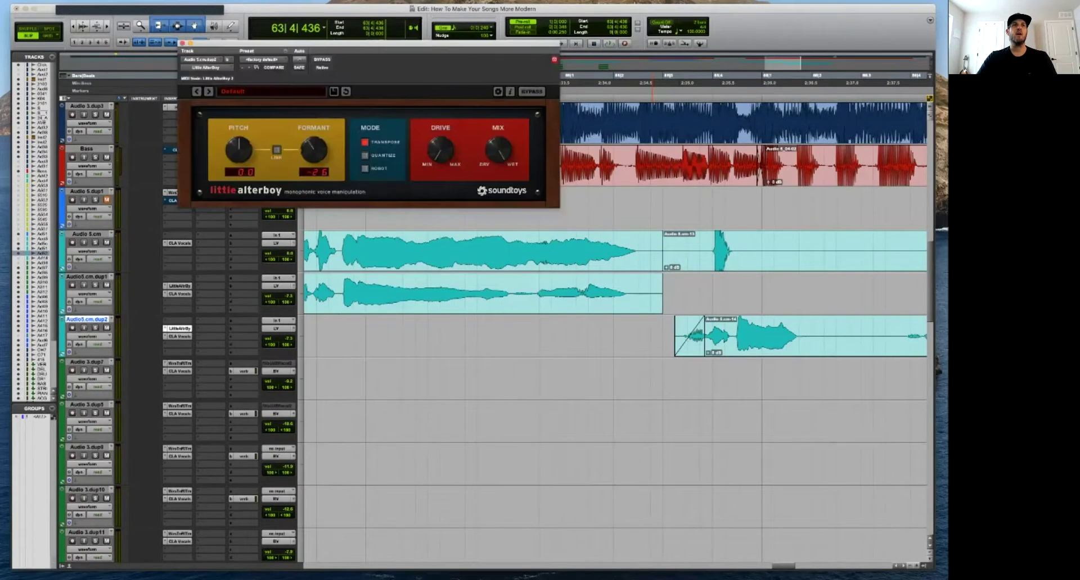
pyautogui.click(165, 336)
pyautogui.moveTo(194, 337)
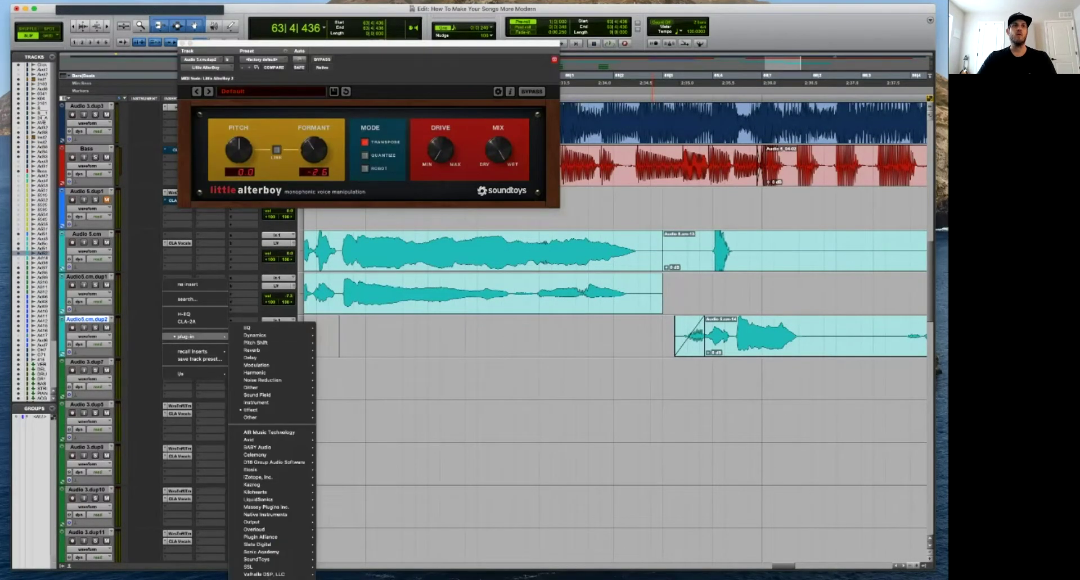
pyautogui.moveTo(270, 579)
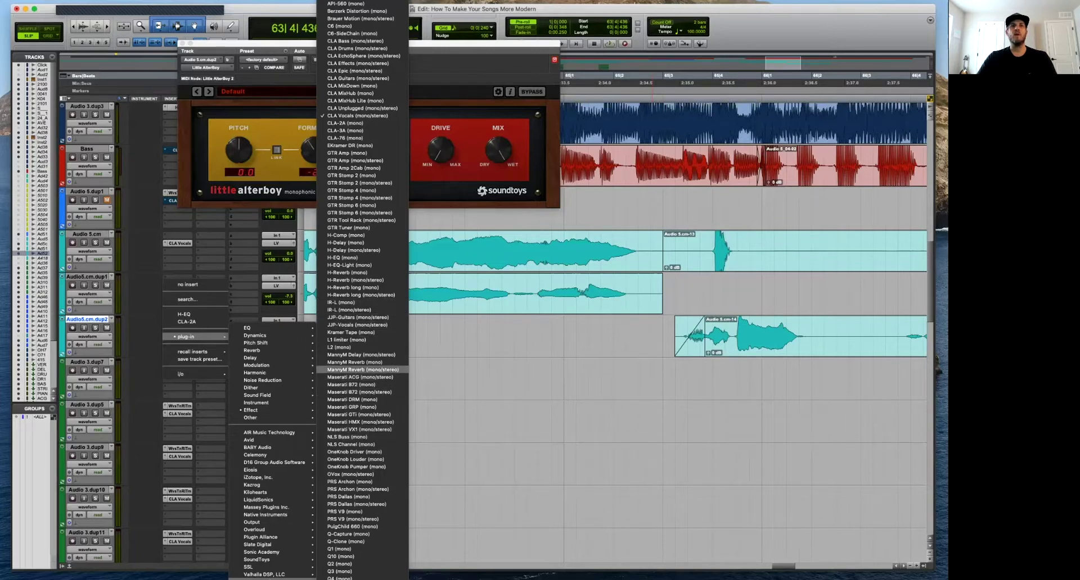
pyautogui.press('Escape')
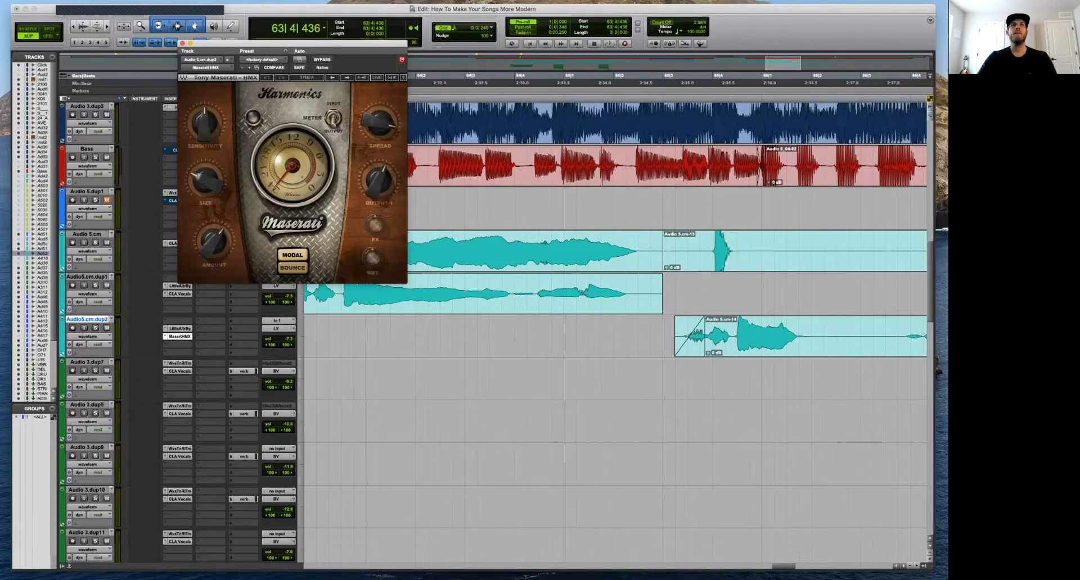
# Play the bar 66 phrase on the duplicated vocal track through Maserati HMX, starting the lead-in from bar 63.
pyautogui.press('space')
pyautogui.press('r')
pyautogui.press('r')
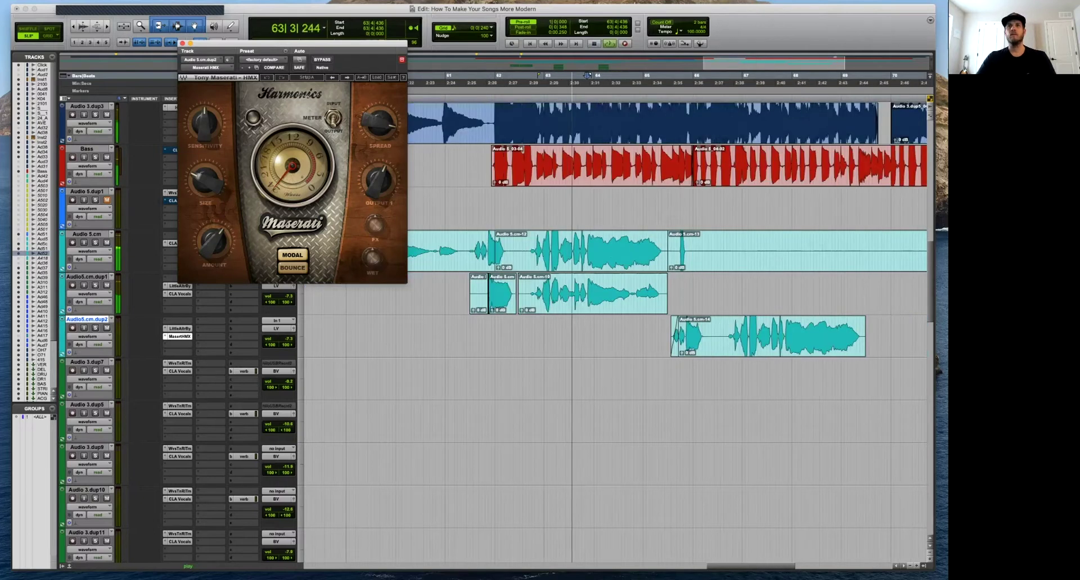
pyautogui.click(668, 332)
pyautogui.click(739, 332)
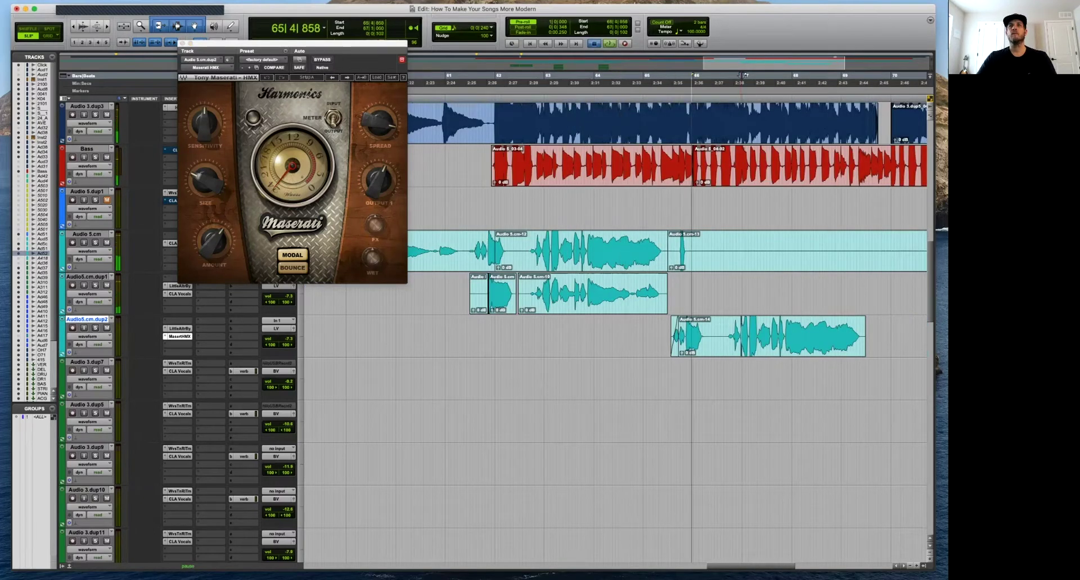
pyautogui.press('space')
pyautogui.moveTo(746, 337); pyautogui.dragTo(819, 337)
pyautogui.press('space')
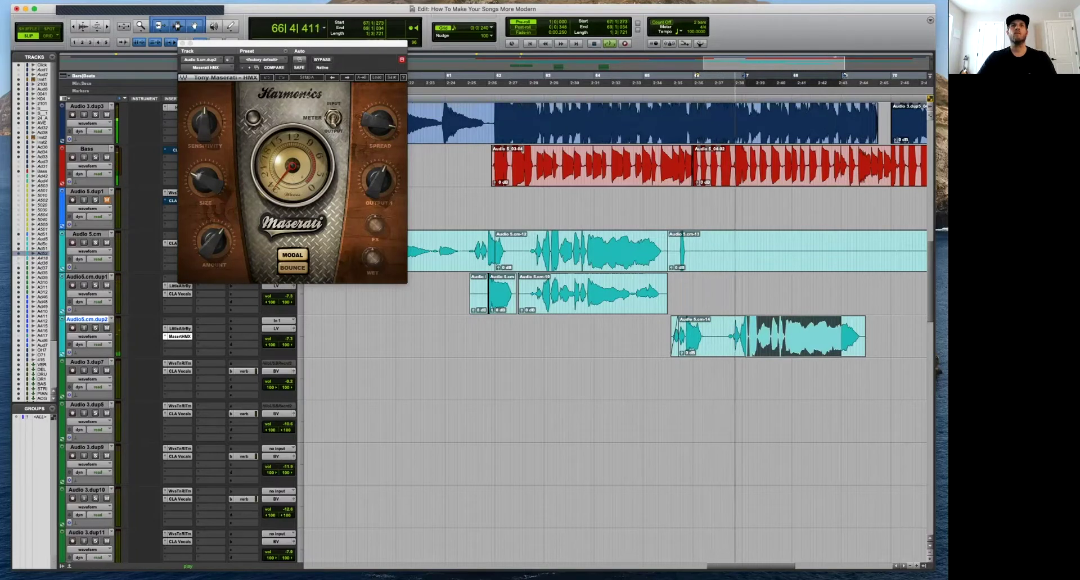
# Load the Bounce preset YN BVs 3 in Maserati HMX and play the phrase from bar 65.
pyautogui.click(293, 261)
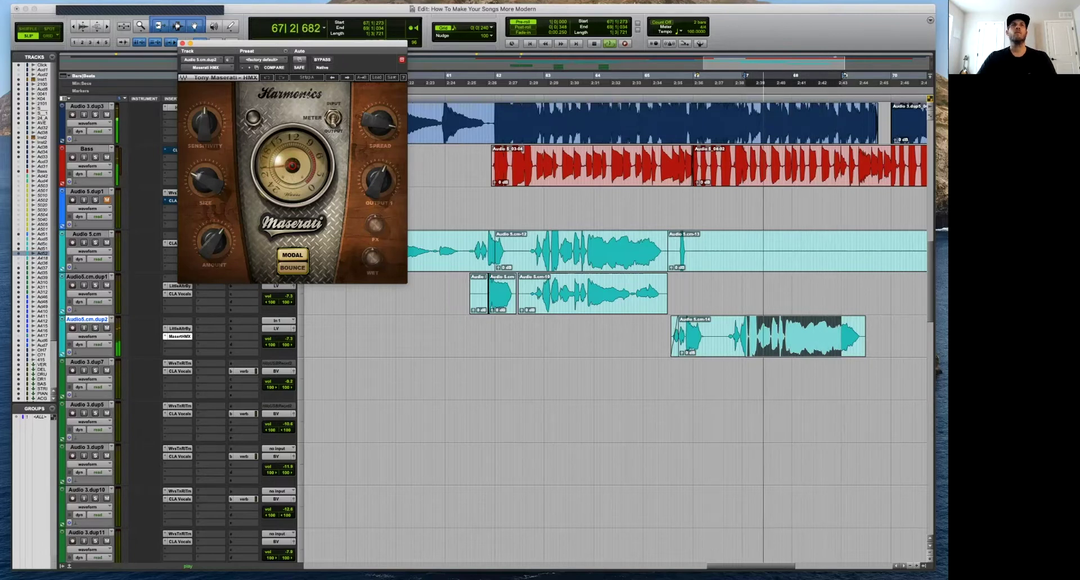
pyautogui.click(376, 77)
pyautogui.moveTo(393, 128)
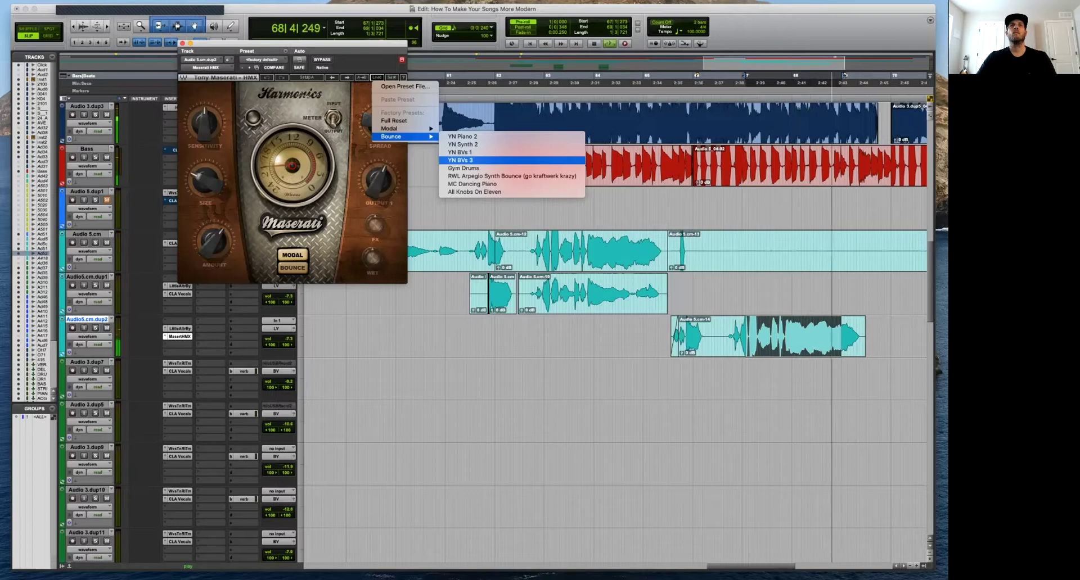
pyautogui.click(460, 160)
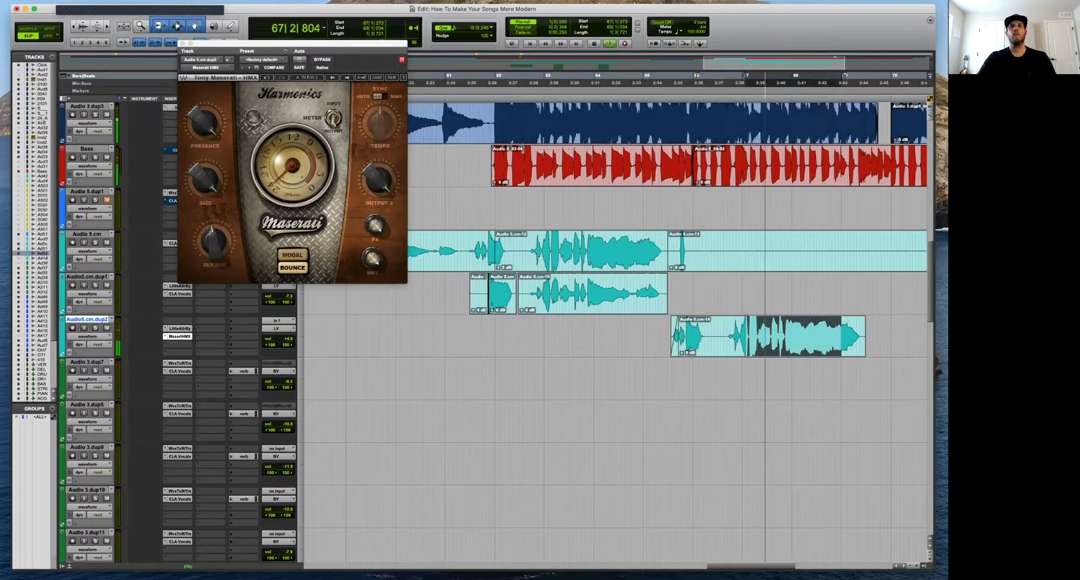
pyautogui.click(670, 75)
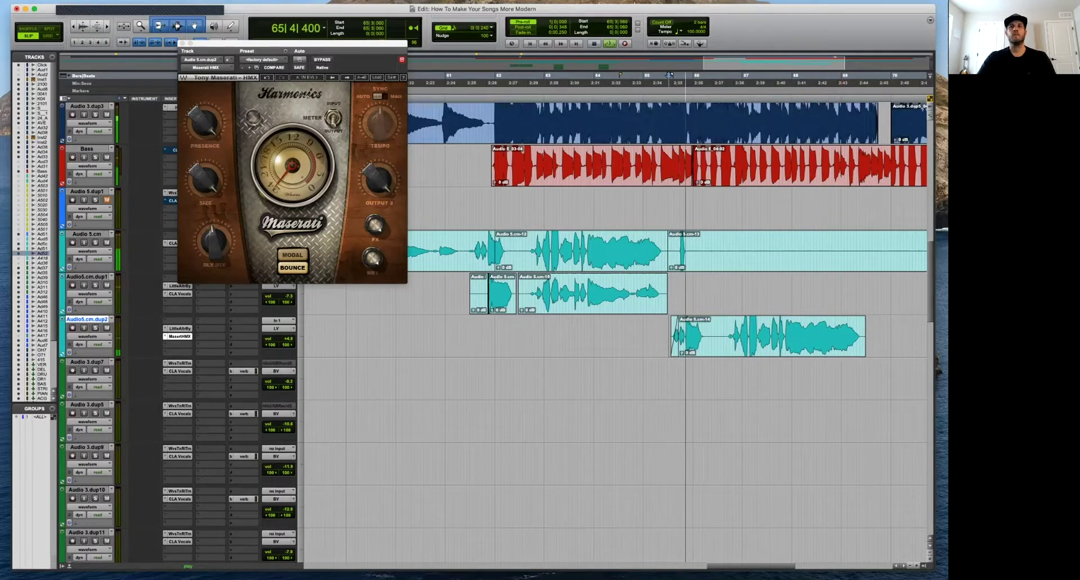
# Split the phrase on the duplicated vocal track just after its opening word, slightly past bar 66.
pyautogui.click(705, 331)
pyautogui.press('b')
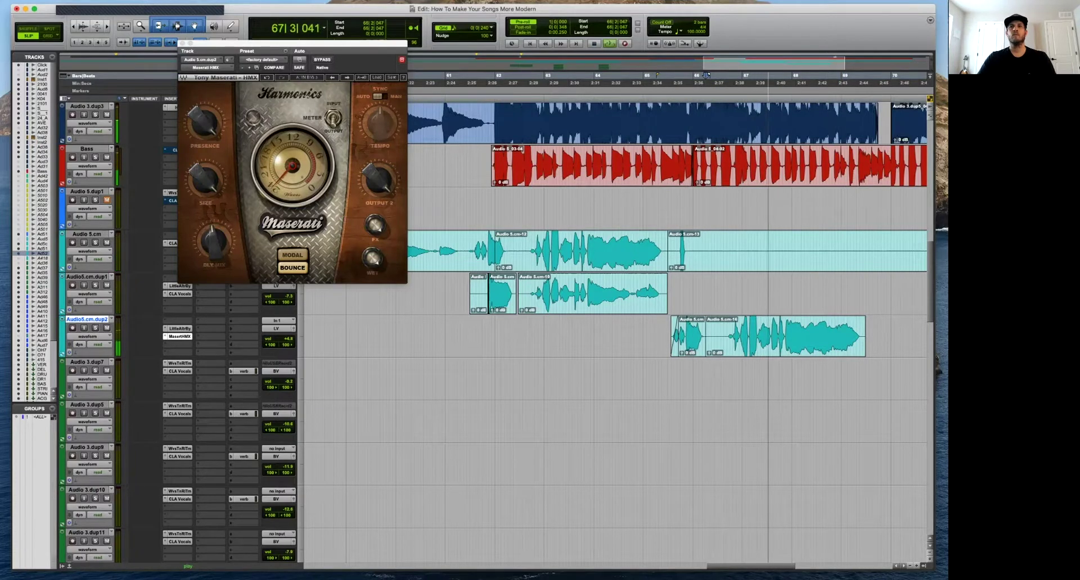
pyautogui.hotkey('shift', 'Tab')
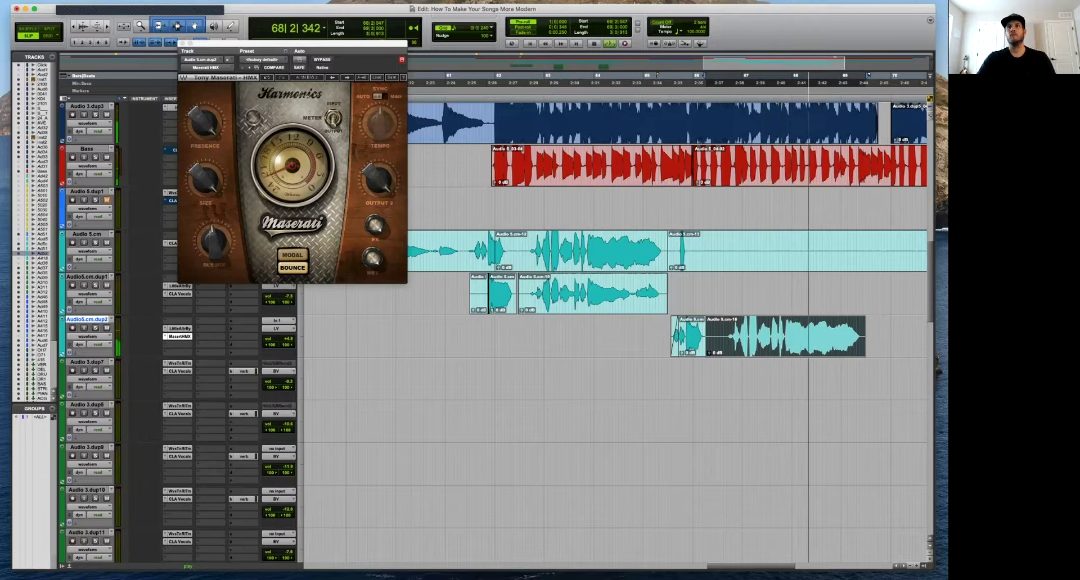
# Duplicate the phrase section between bars 67 and 70 in Grid mode, move the copy to bar 71 and play from bar 65.
pyautogui.click(741, 334)
pyautogui.press('F4')
pyautogui.moveTo(743, 334); pyautogui.dragTo(890, 335)
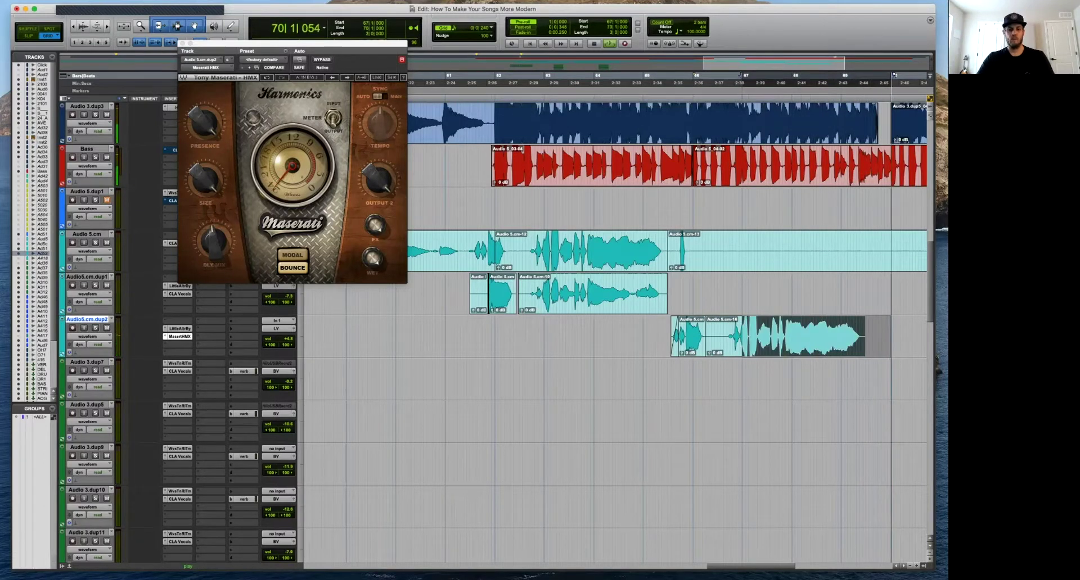
pyautogui.press('super+d')
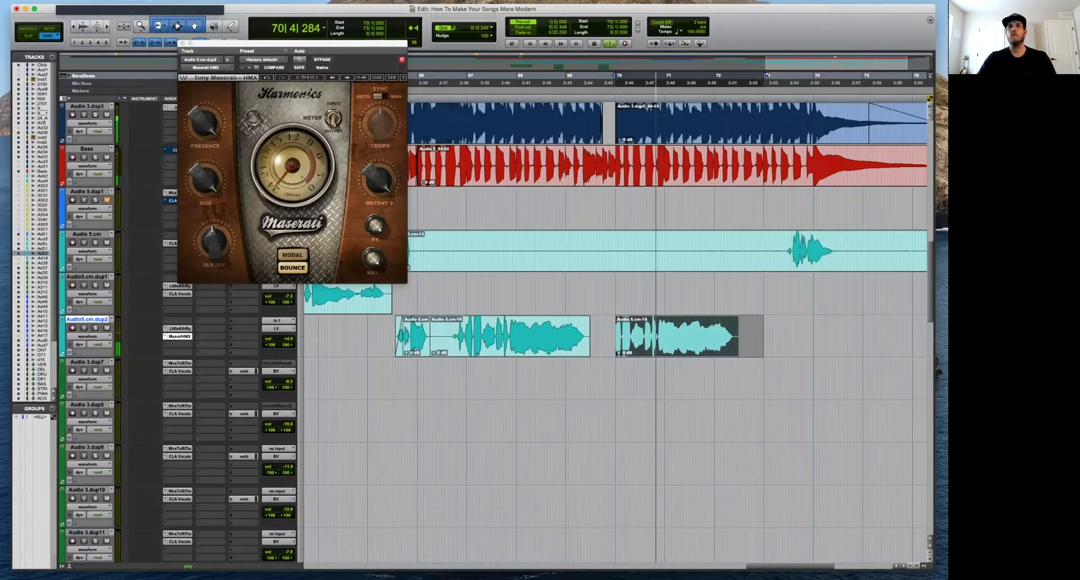
pyautogui.moveTo(675, 337); pyautogui.dragTo(724, 336)
pyautogui.click(418, 297)
pyautogui.press('space')
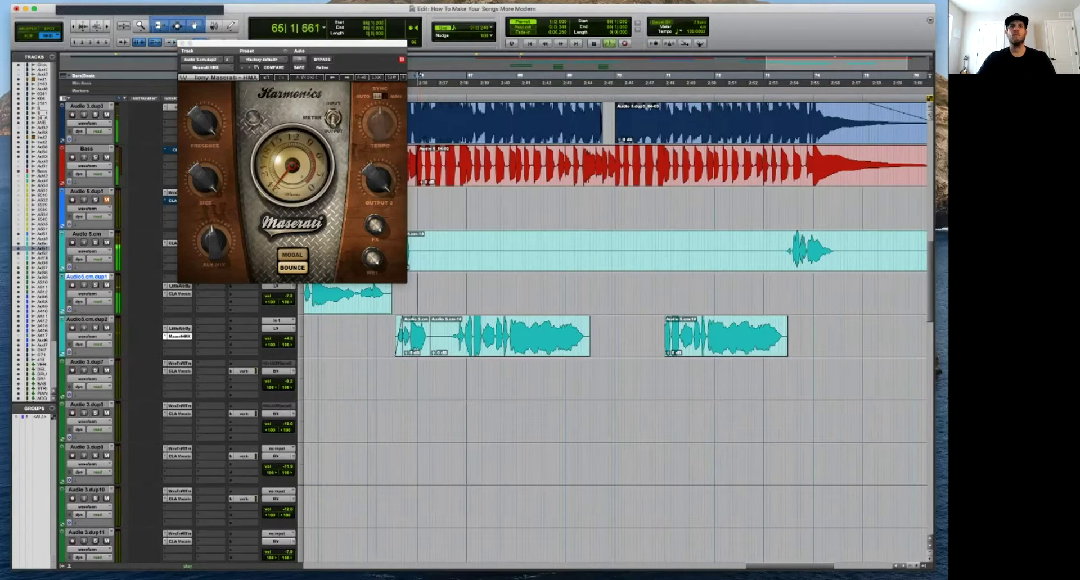
# Delete the opening word around bar 66 from the duplicated vocal track and listen through the remaining phrases.
pyautogui.press('t')
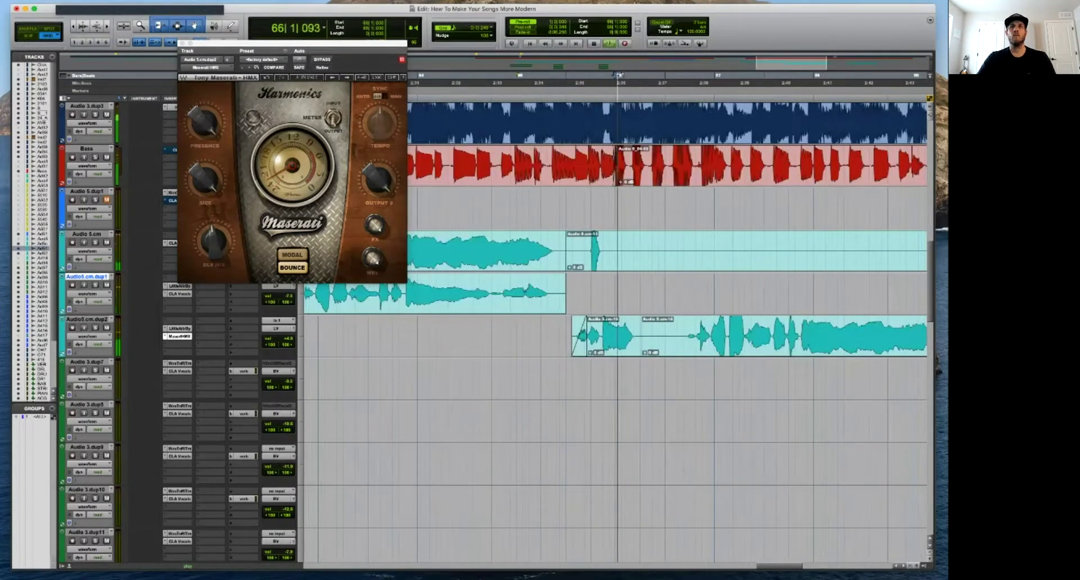
pyautogui.moveTo(560, 336); pyautogui.dragTo(652, 337)
pyautogui.press('Delete')
pyautogui.press('r')
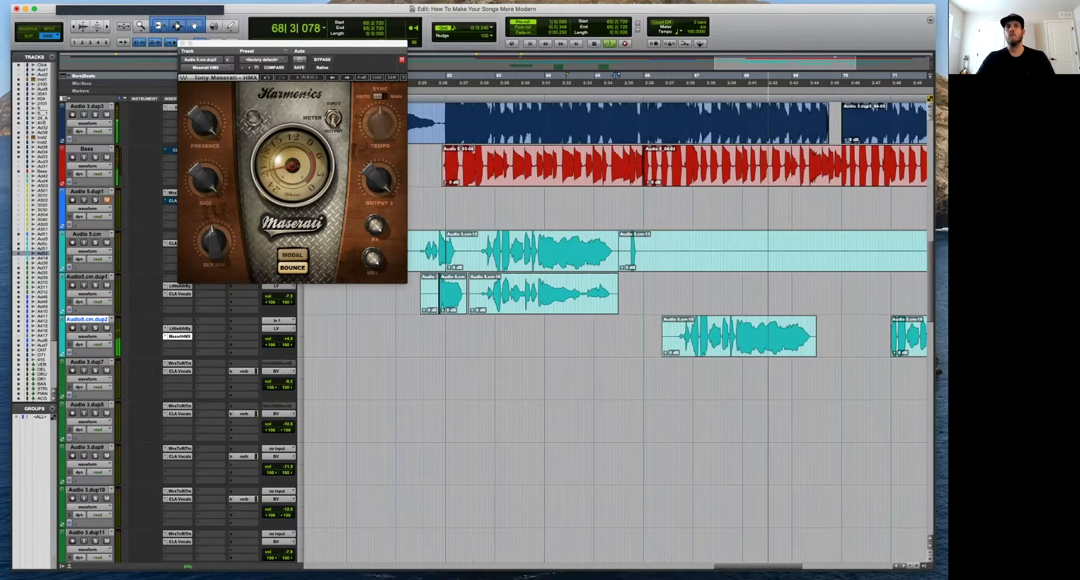
pyautogui.press('t')
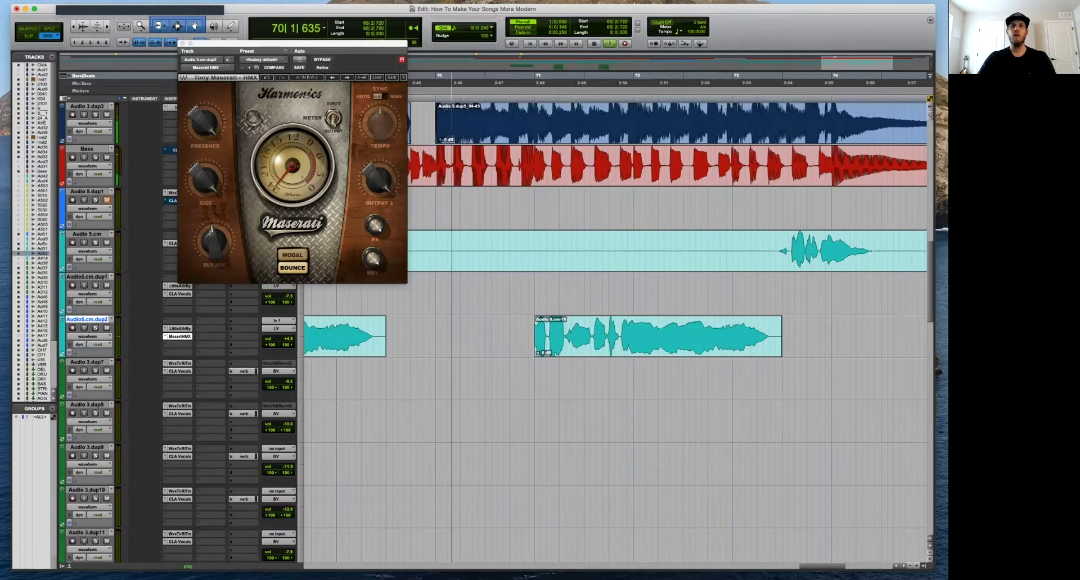
pyautogui.press('r')
pyautogui.press('r')
pyautogui.press('r')
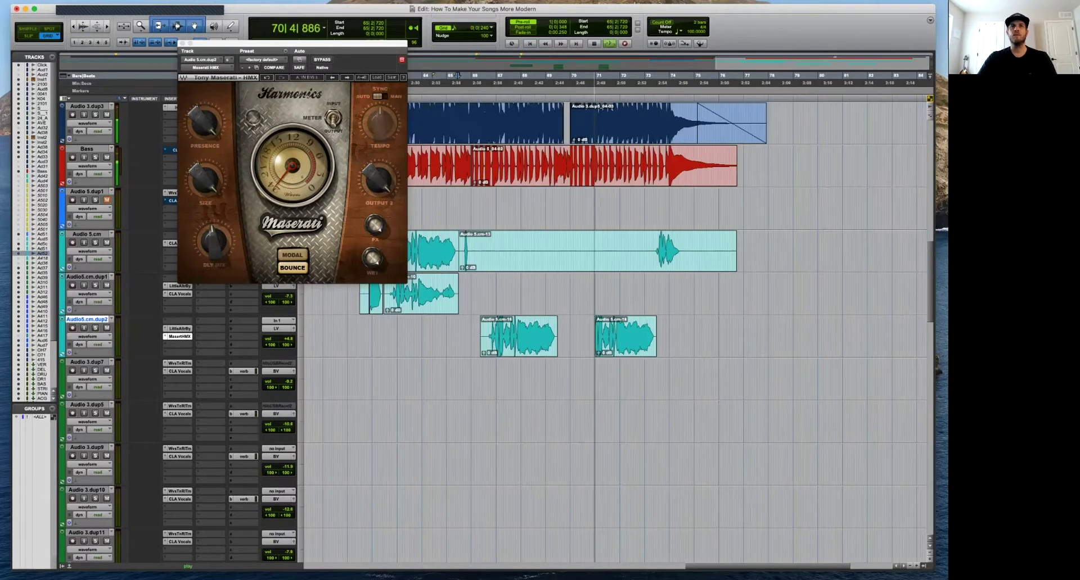
# Separate the long held note around bar 64 into its own clip on the original layered vocal track.
pyautogui.press('space')
pyautogui.click(517, 293)
pyautogui.press('t')
pyautogui.press('t')
pyautogui.press('t')
pyautogui.press('space')
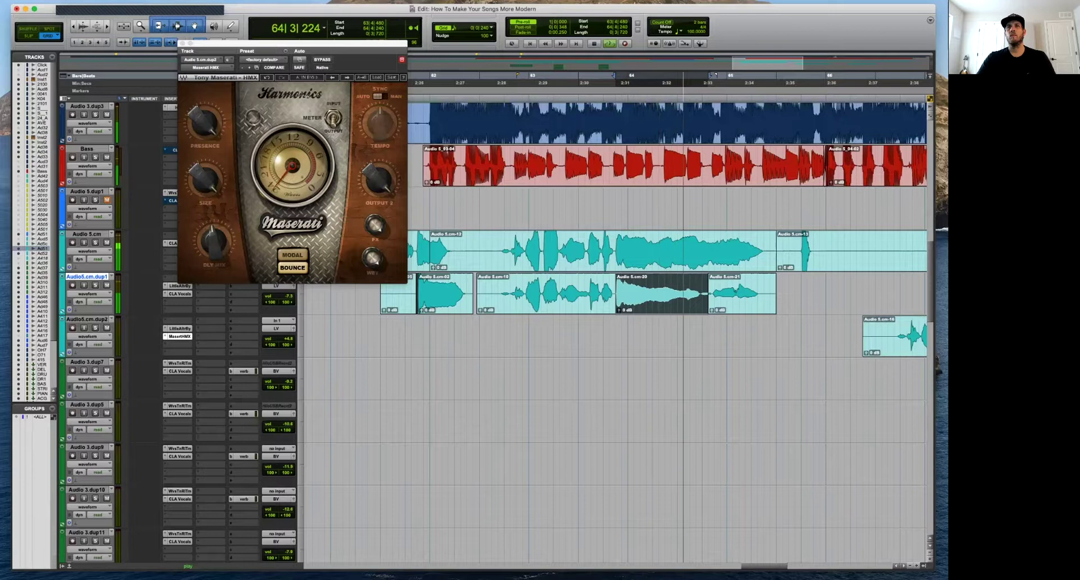
# Copy the separated held note to the duplicated vocal track, starting just before bar 66.
pyautogui.press('r')
pyautogui.press('r')
pyautogui.moveTo(627, 303); pyautogui.dragTo(696, 345)
pyautogui.press('t')
pyautogui.press('t')
pyautogui.press('t')
pyautogui.click(702, 294)
pyautogui.press('space')
pyautogui.press('space')
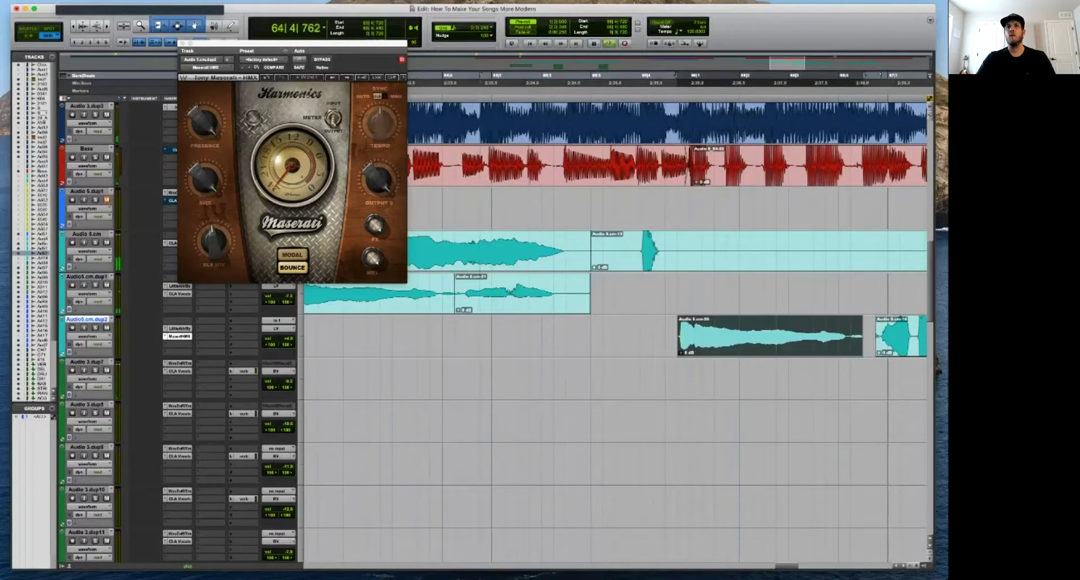
# Fade in the start of the copied note and add short fades where it meets the bar 67 phrase.
pyautogui.click(702, 294)
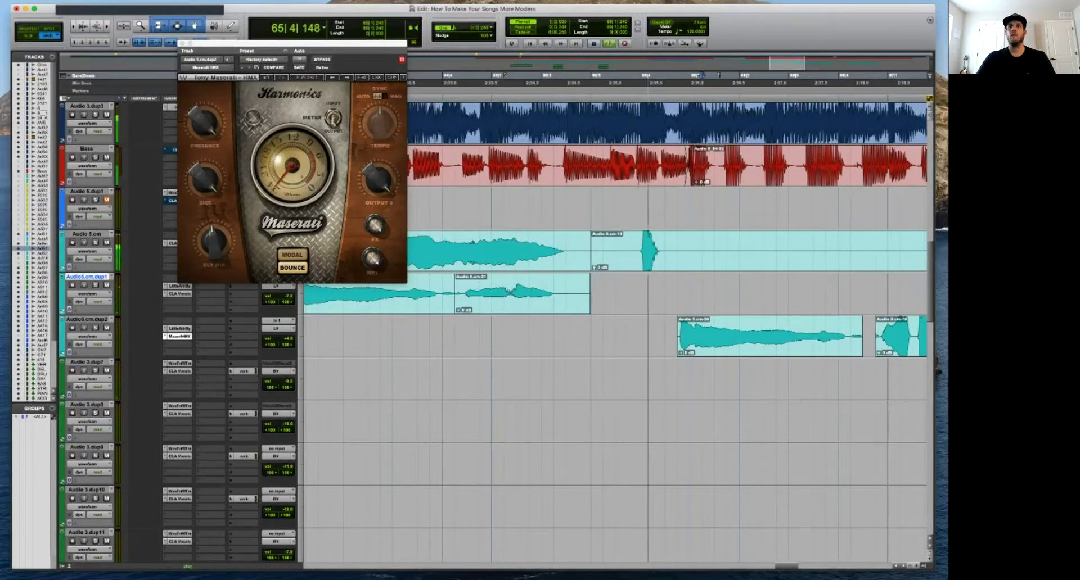
pyautogui.click(703, 344)
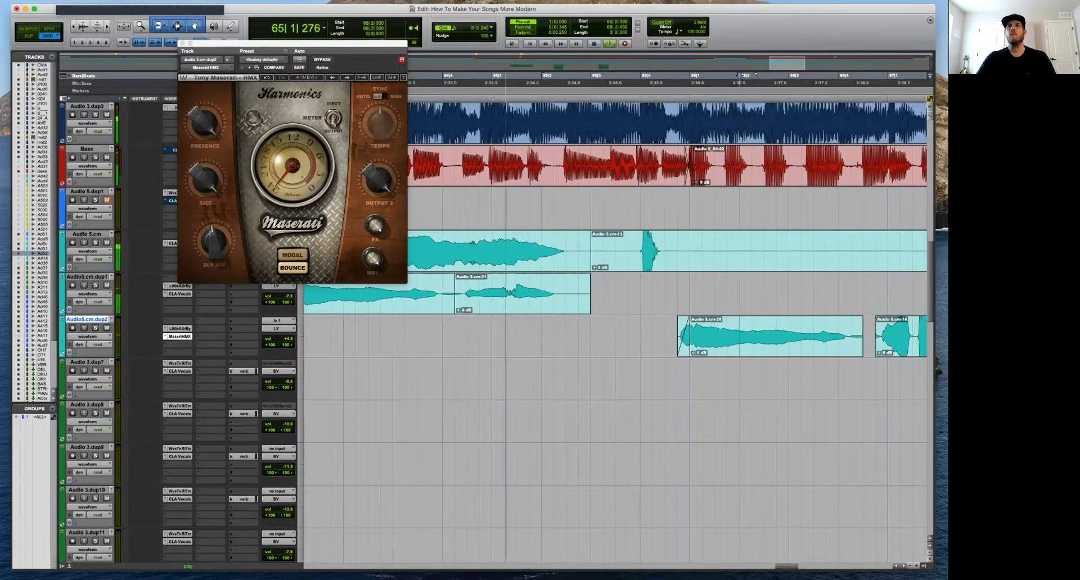
pyautogui.press('space')
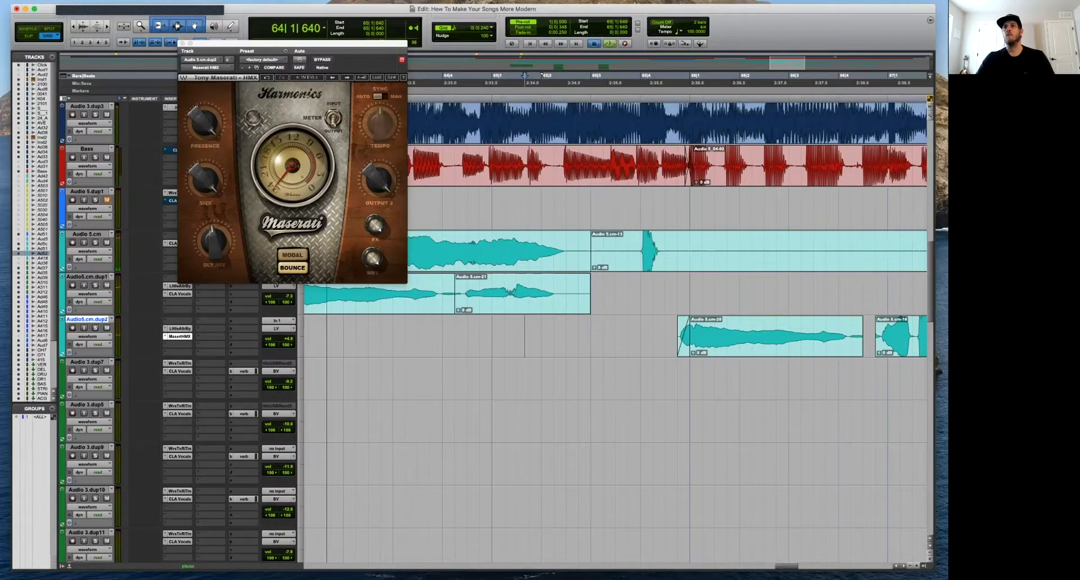
pyautogui.moveTo(862, 338)
pyautogui.mouseDown()
pyautogui.moveTo(844, 319)
pyautogui.moveTo(856, 338)
pyautogui.moveTo(882, 337)
pyautogui.mouseUp()
pyautogui.moveTo(883, 319); pyautogui.dragTo(862, 337)
pyautogui.press('super+bracketleft')
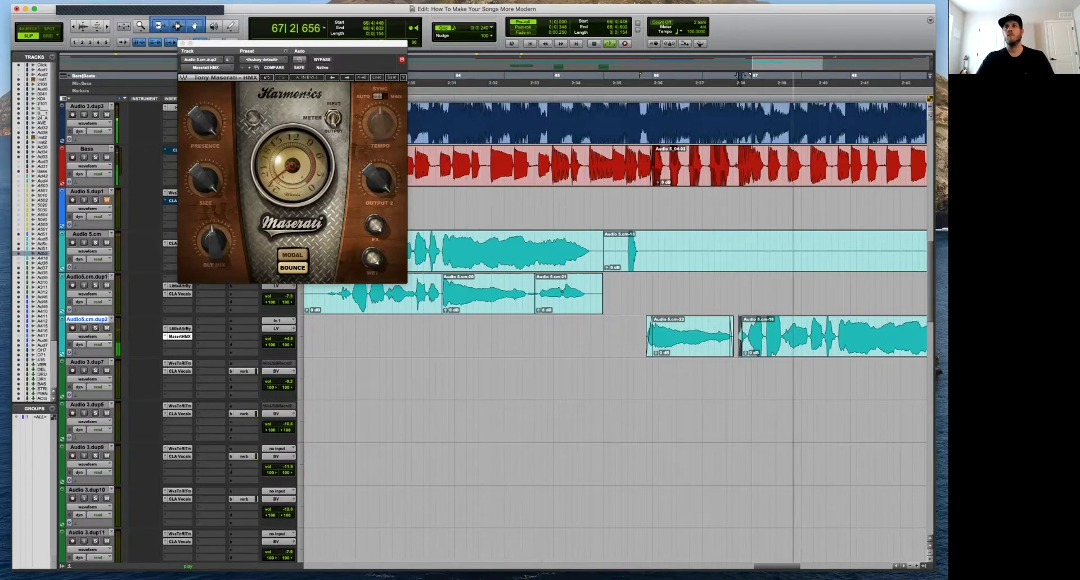
pyautogui.press('super+bracketleft')
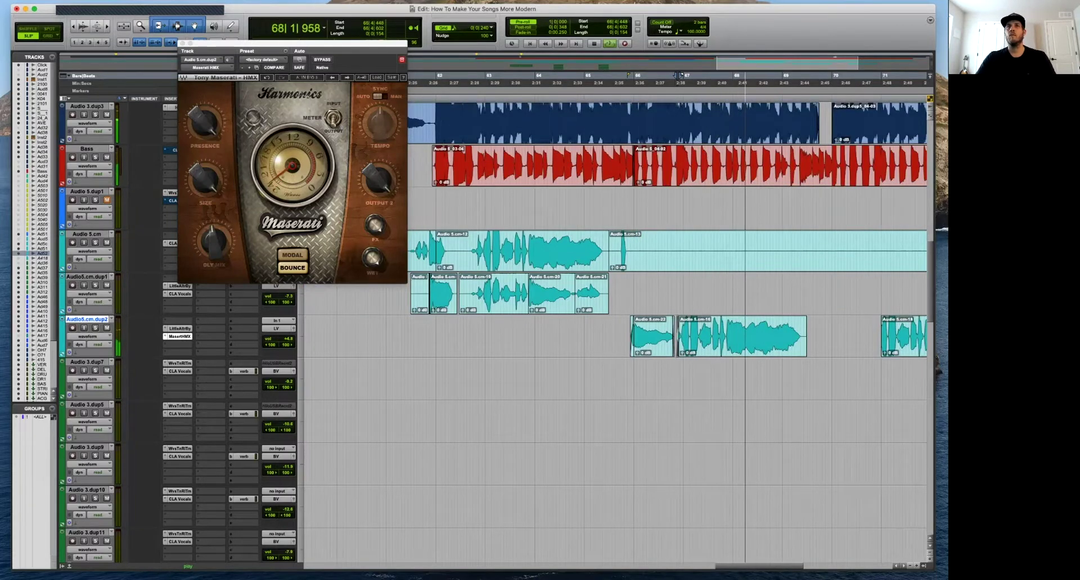
# Duplicate the four-bar vocal section starting just before bar 66 so it repeats from just before bar 70, and play the result.
pyautogui.click(629, 337)
pyautogui.press('F4')
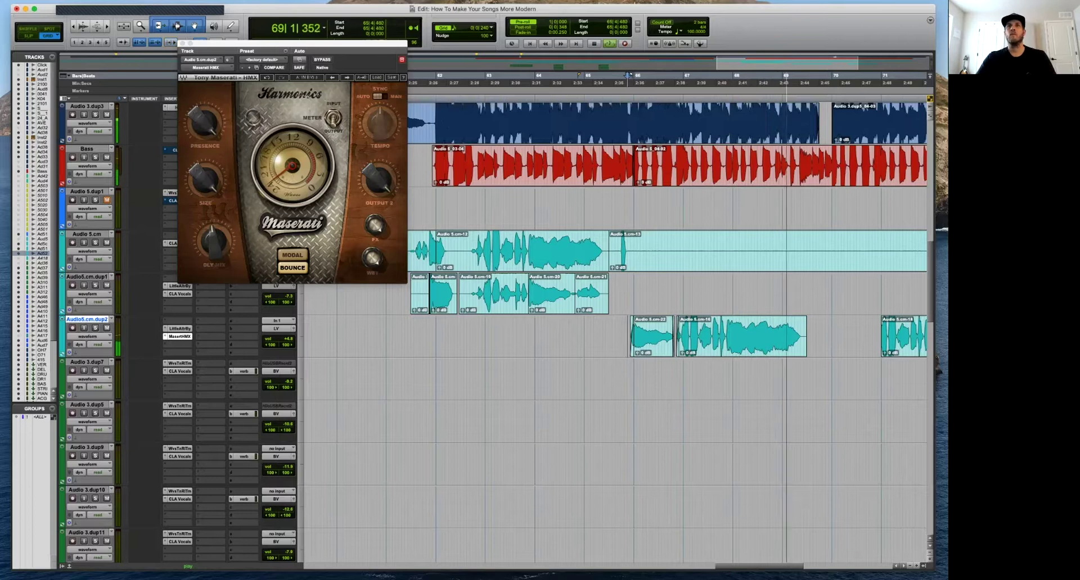
pyautogui.click(631, 337)
pyautogui.moveTo(630, 337); pyautogui.dragTo(828, 338)
pyautogui.press('super+d')
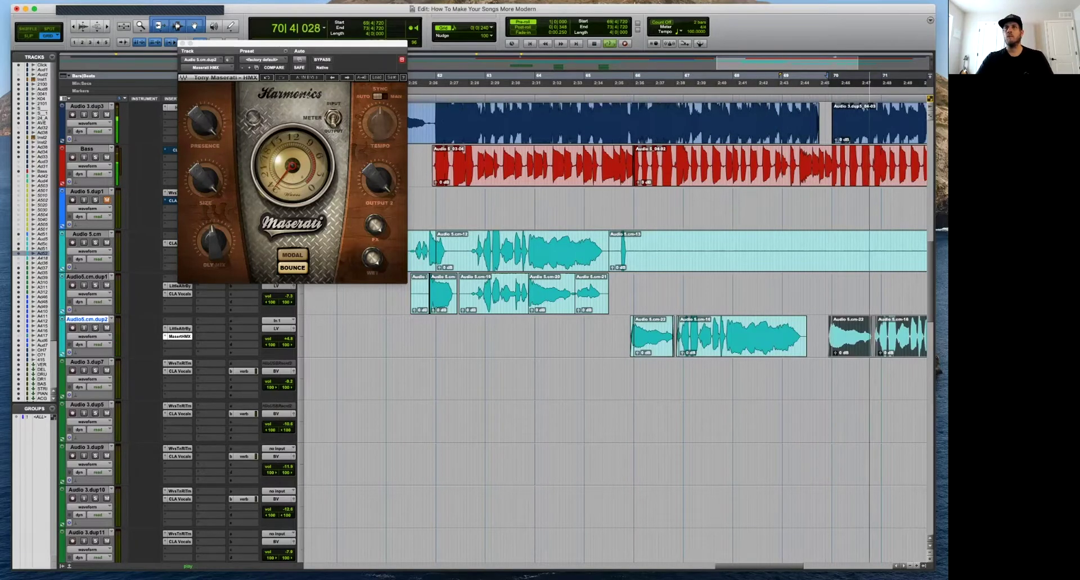
pyautogui.press('r')
pyautogui.press('t')
pyautogui.press('t')
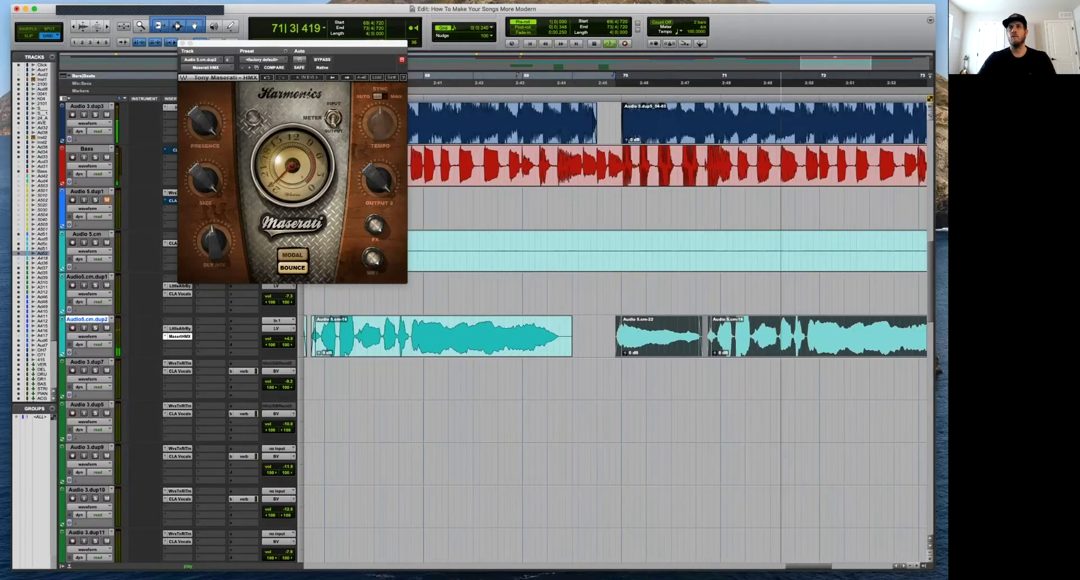
pyautogui.press('r')
pyautogui.press('r')
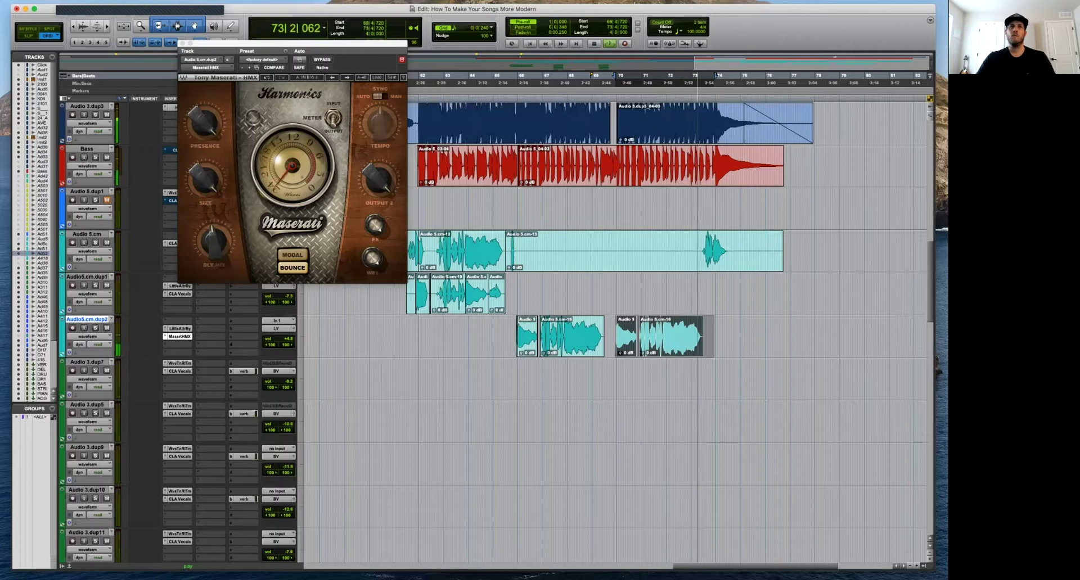
pyautogui.press('space')
# Insert the stereo ValhallaDelay plug-in below Maserati HMX on the duplicated vocal track.
pyautogui.click(180, 345)
pyautogui.moveTo(206, 345)
pyautogui.moveTo(271, 336)
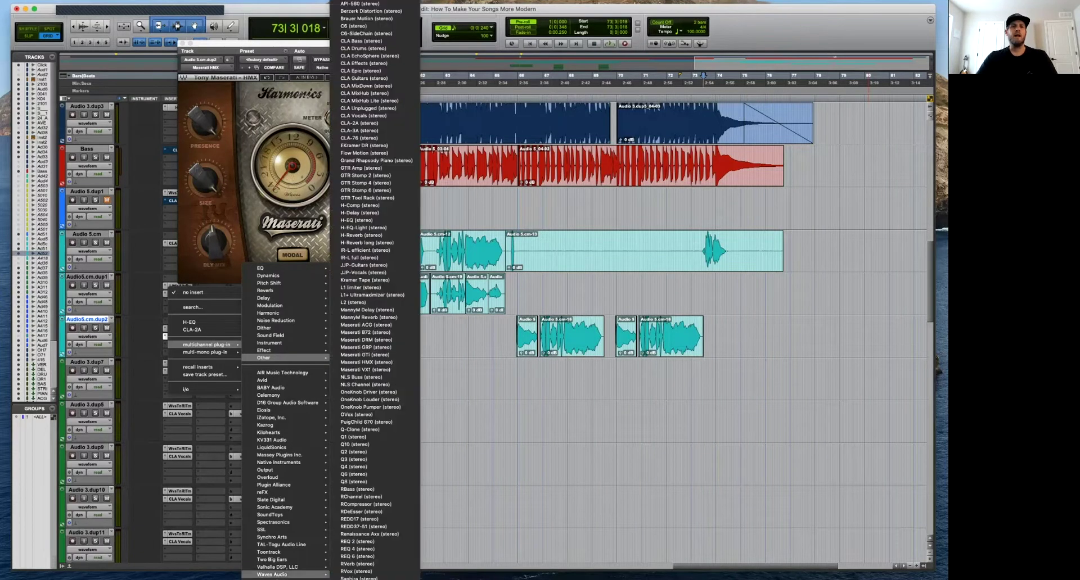
pyautogui.moveTo(277, 567)
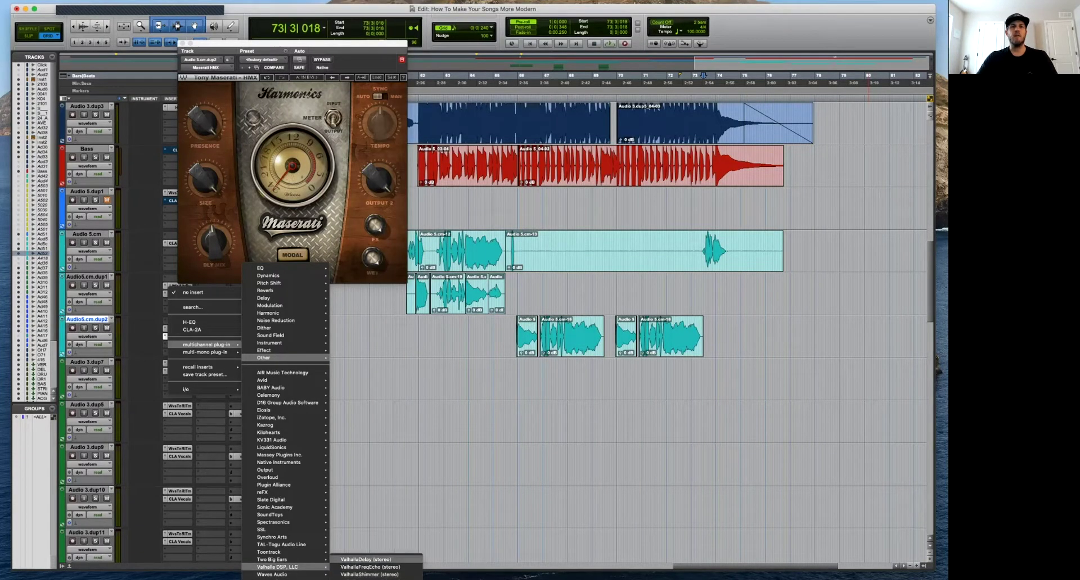
pyautogui.click(366, 560)
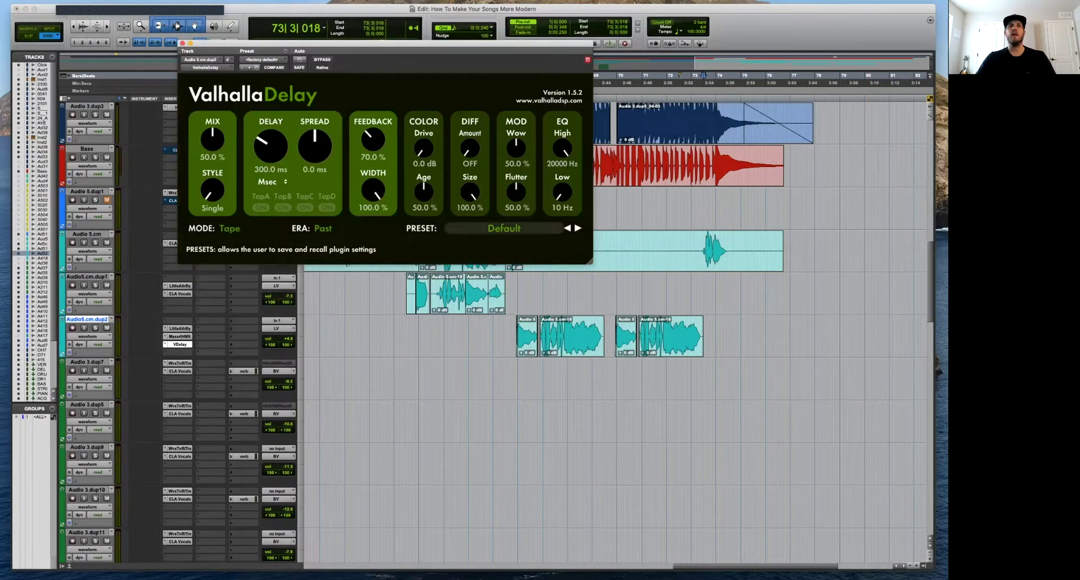
# Switch ValhallaDelay to RevPitch mode, play from just before bar 66 and set the delay time to 428 ms.
pyautogui.click(230, 228)
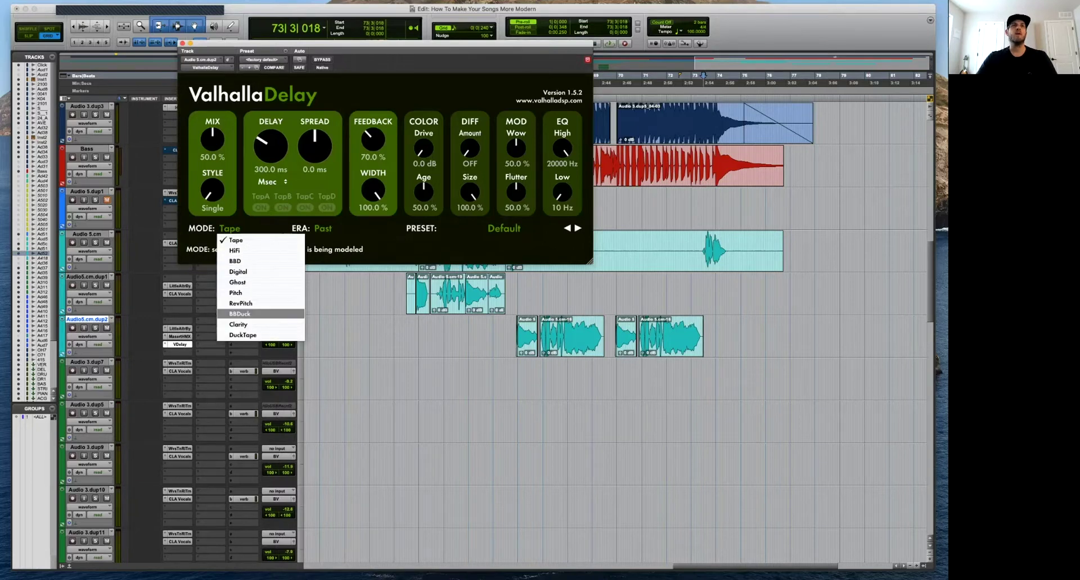
pyautogui.click(241, 303)
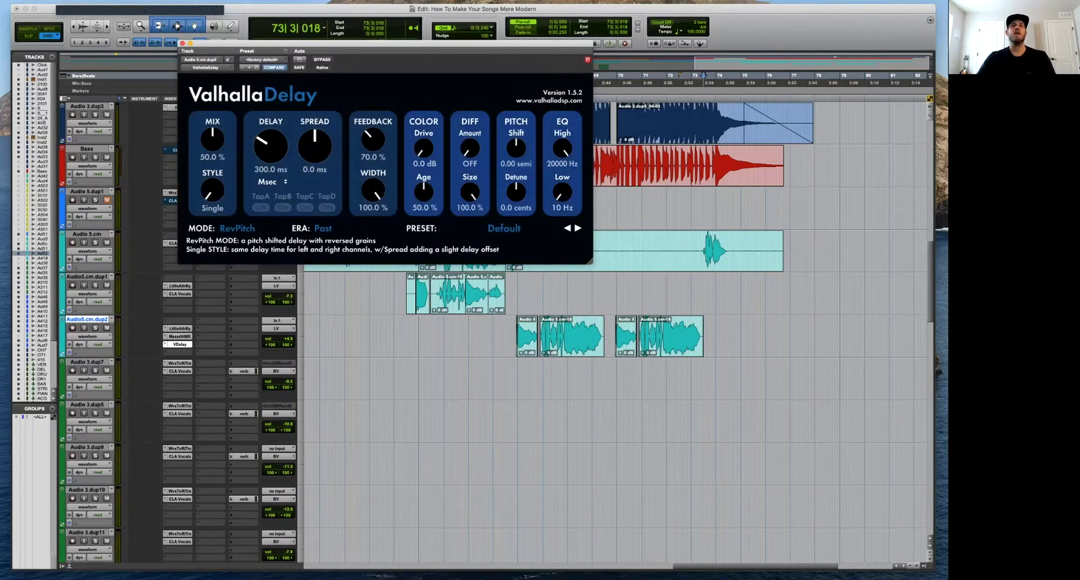
pyautogui.click(491, 292)
pyautogui.press('space')
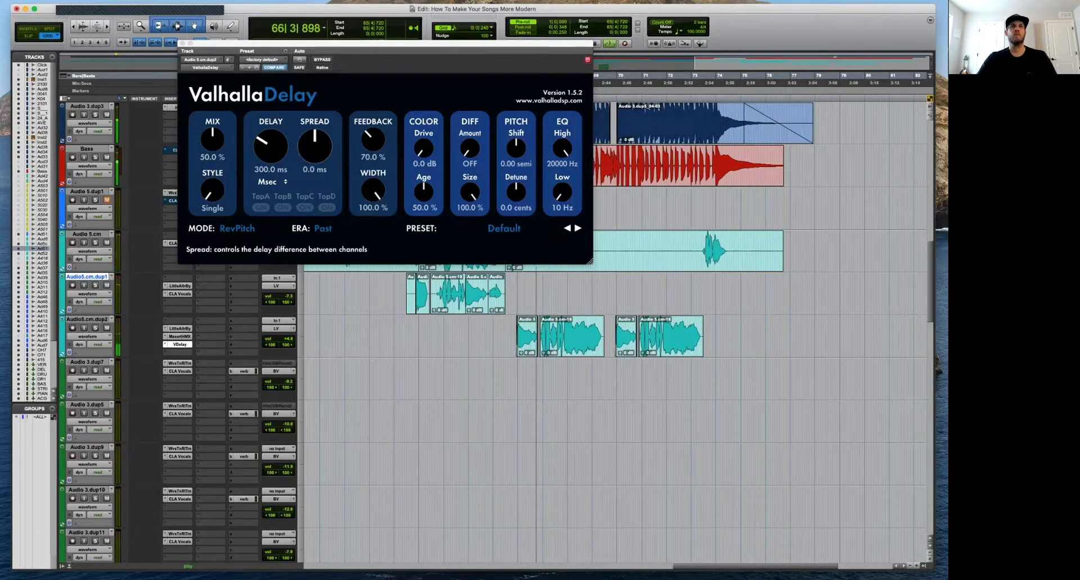
pyautogui.moveTo(271, 147); pyautogui.dragTo(270, 124)
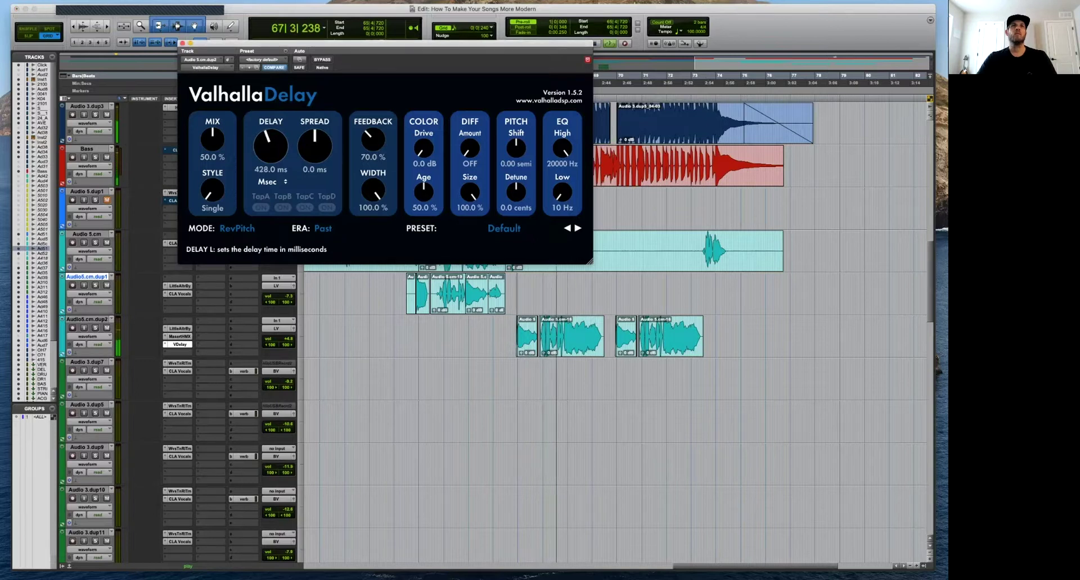
# Sync the delay time to tempo, trying Dotted and settling on Note at 1/16.
pyautogui.click(272, 182)
pyautogui.click(270, 209)
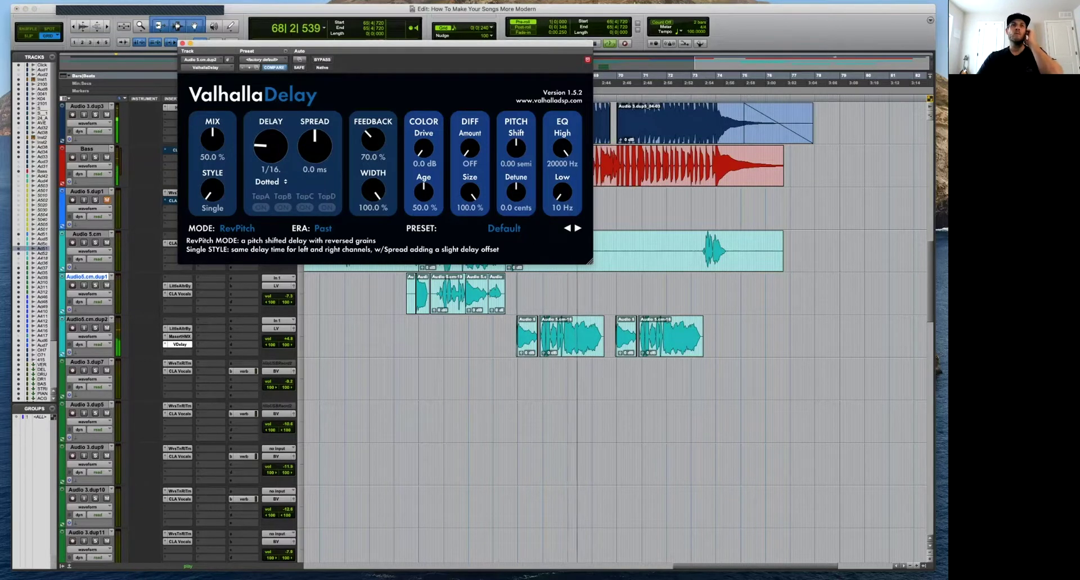
pyautogui.click(272, 182)
pyautogui.click(271, 198)
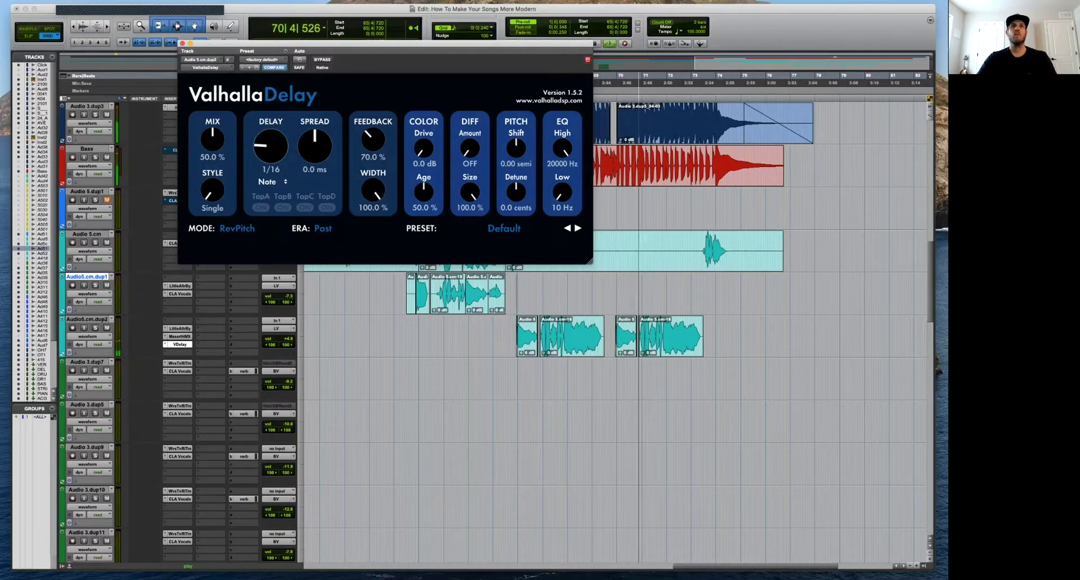
# Try the Digital delay mode, switch ValhallaDelay to Ghost mode and adjust the delay time.
pyautogui.click(236, 229)
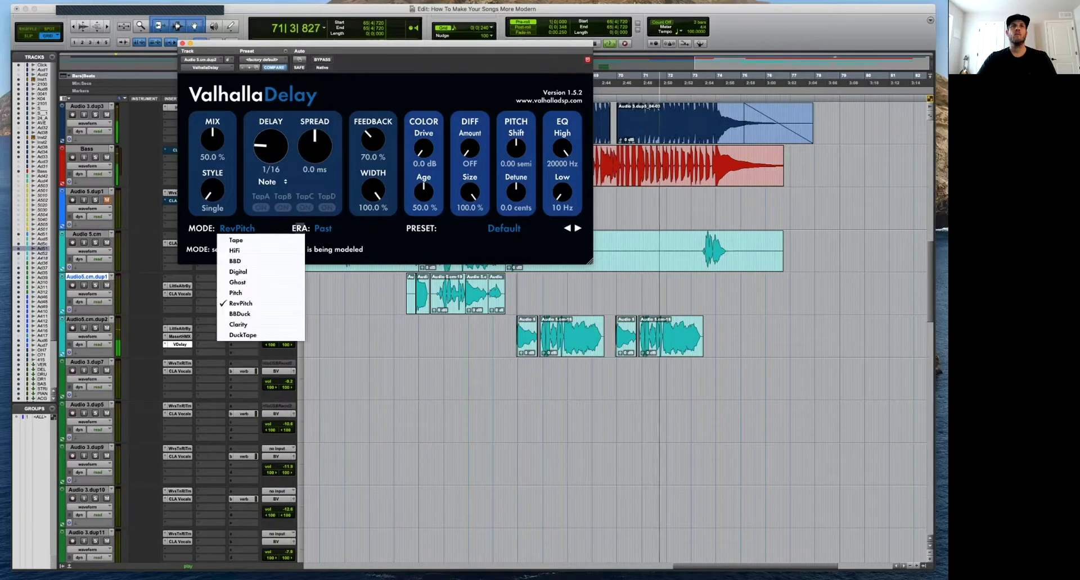
pyautogui.click(238, 272)
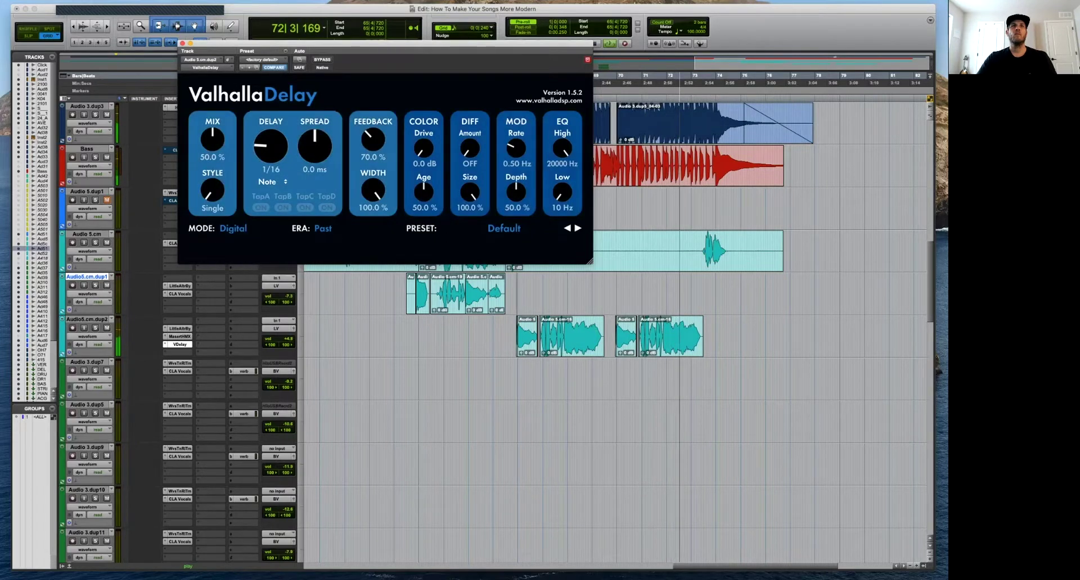
pyautogui.click(233, 229)
pyautogui.click(237, 283)
pyautogui.moveTo(270, 146); pyautogui.dragTo(270, 140)
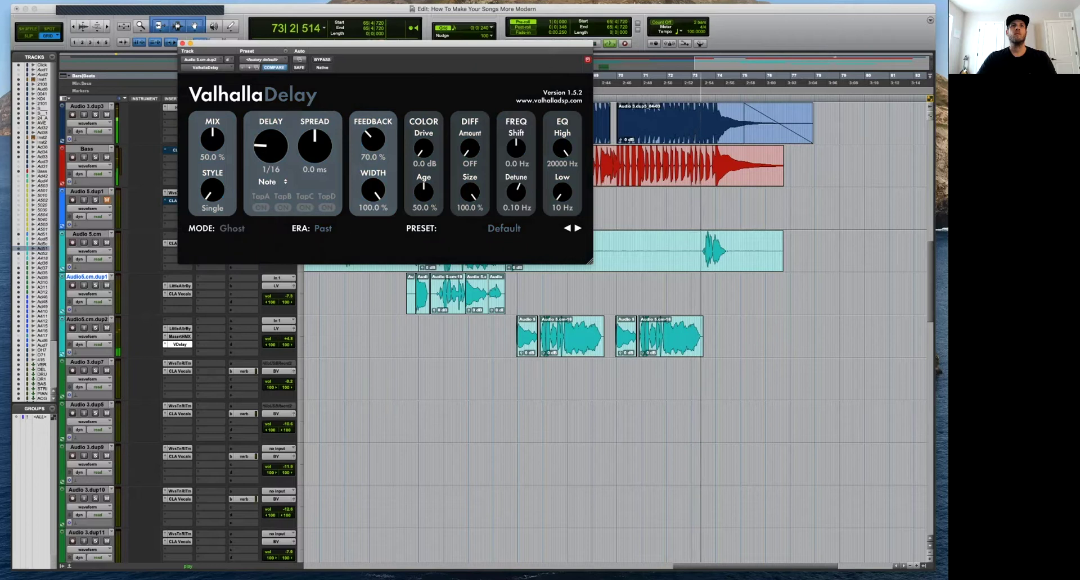
# Load the saved Forever Flutter preset into the Audio5.cm.dup2 track's delay while the song plays.
pyautogui.press('space')
pyautogui.press('space')
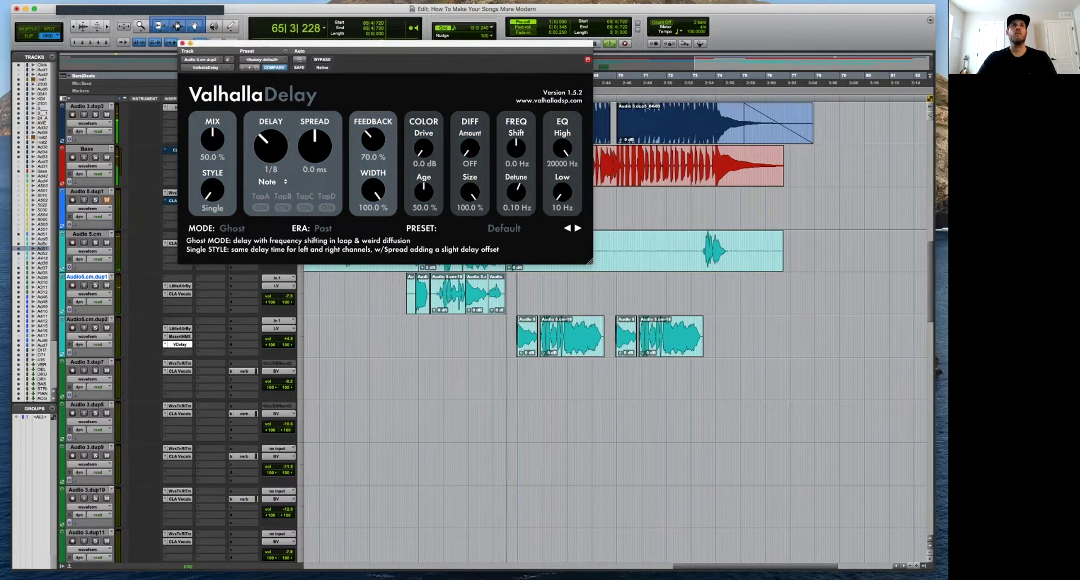
pyautogui.click(183, 43)
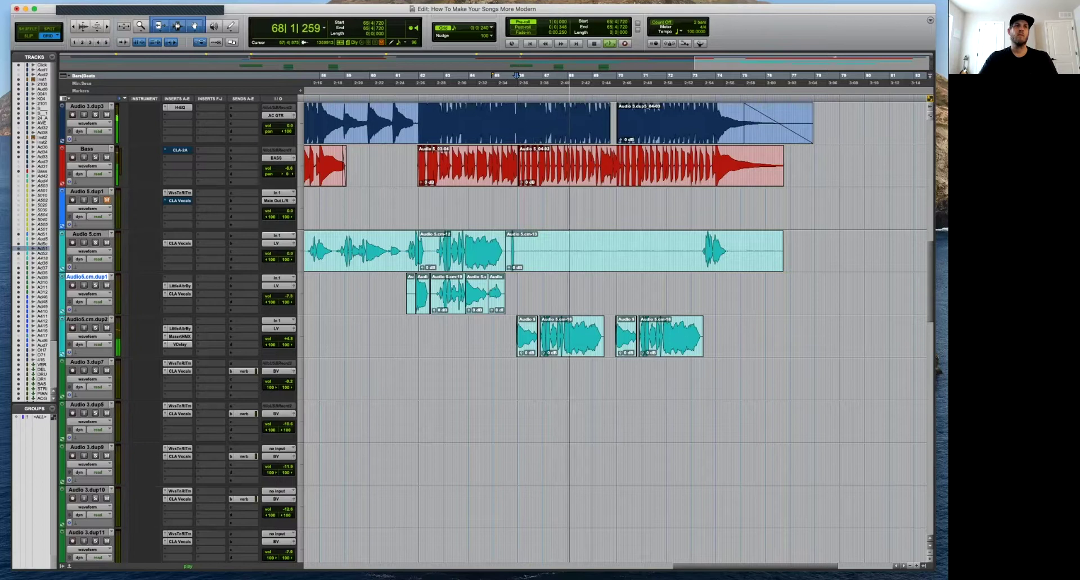
pyautogui.click(180, 344)
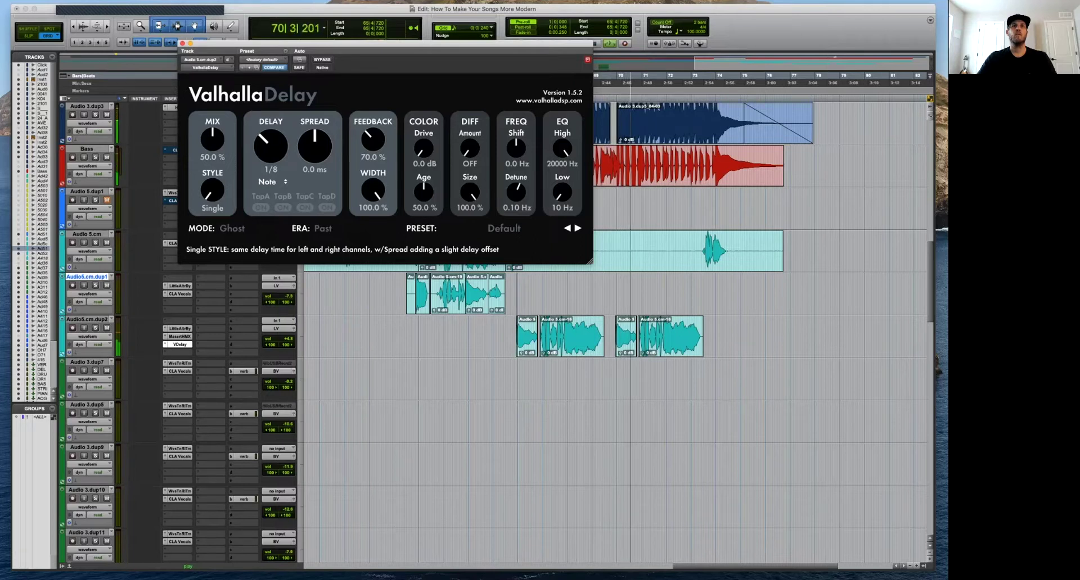
pyautogui.click(262, 59)
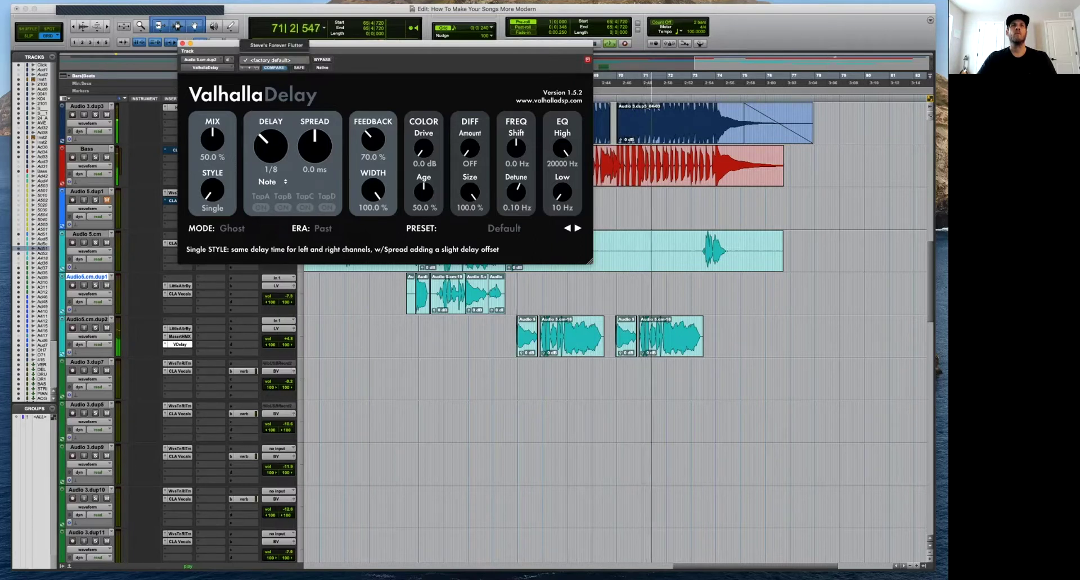
pyautogui.click(277, 45)
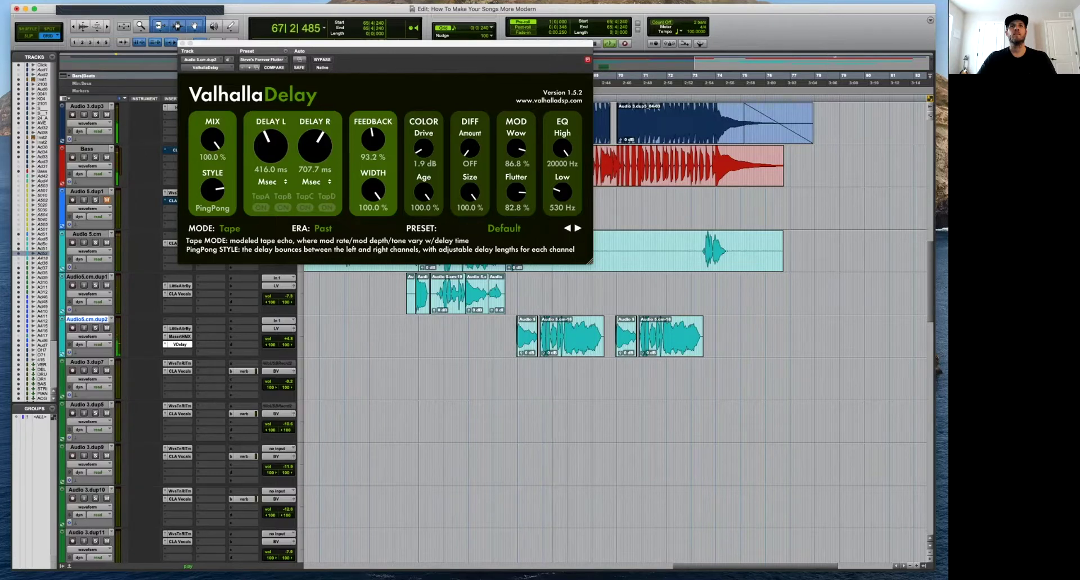
# Audition the BBDuck-Dirty Vocal Delay preset from the Vocals echoes, playing from just before the first Audio5.cm.dup2 clip.
pyautogui.click(577, 228)
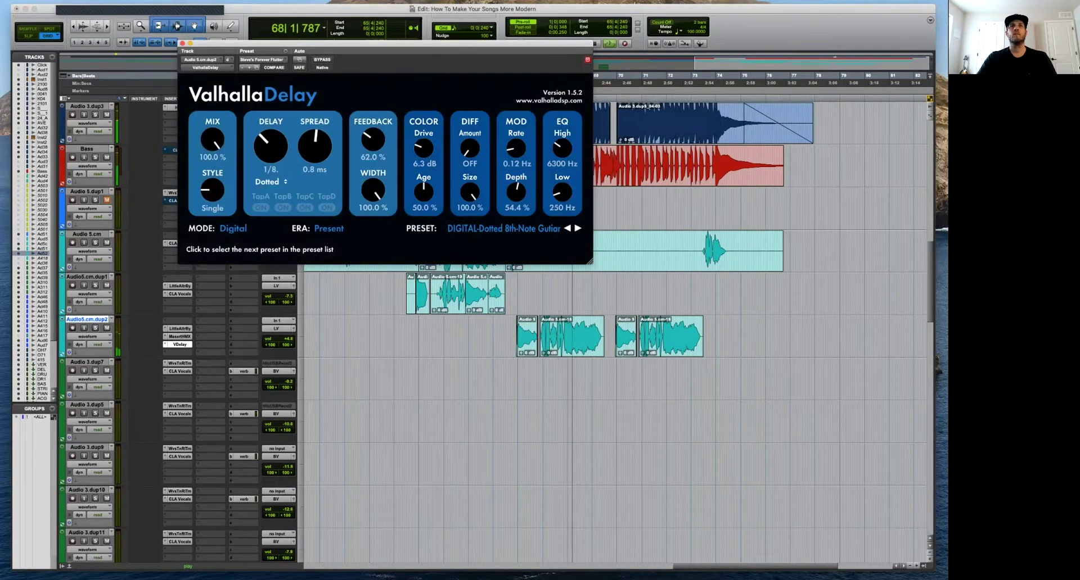
pyautogui.click(503, 228)
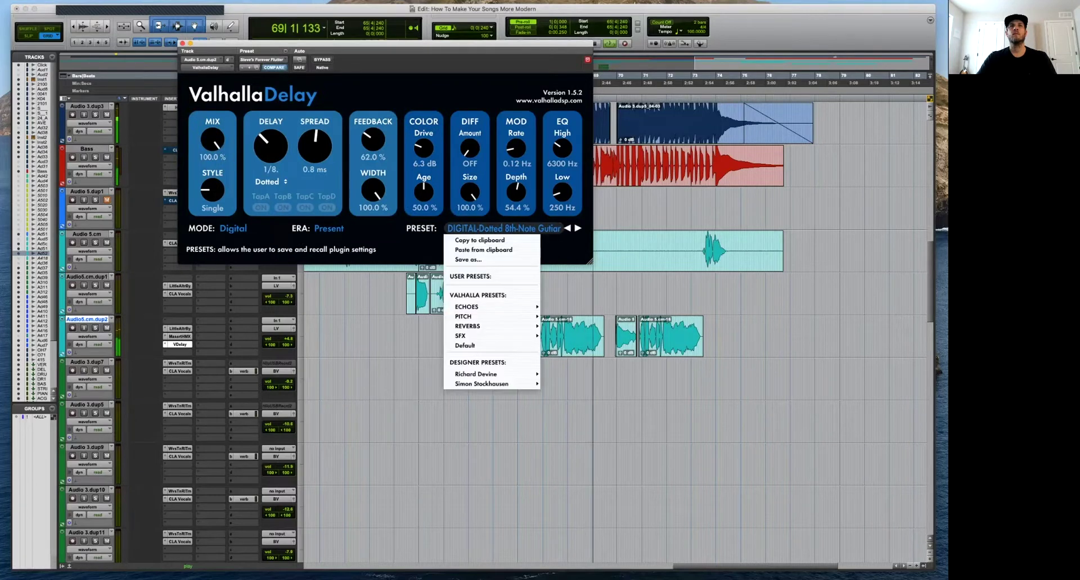
pyautogui.moveTo(495, 307)
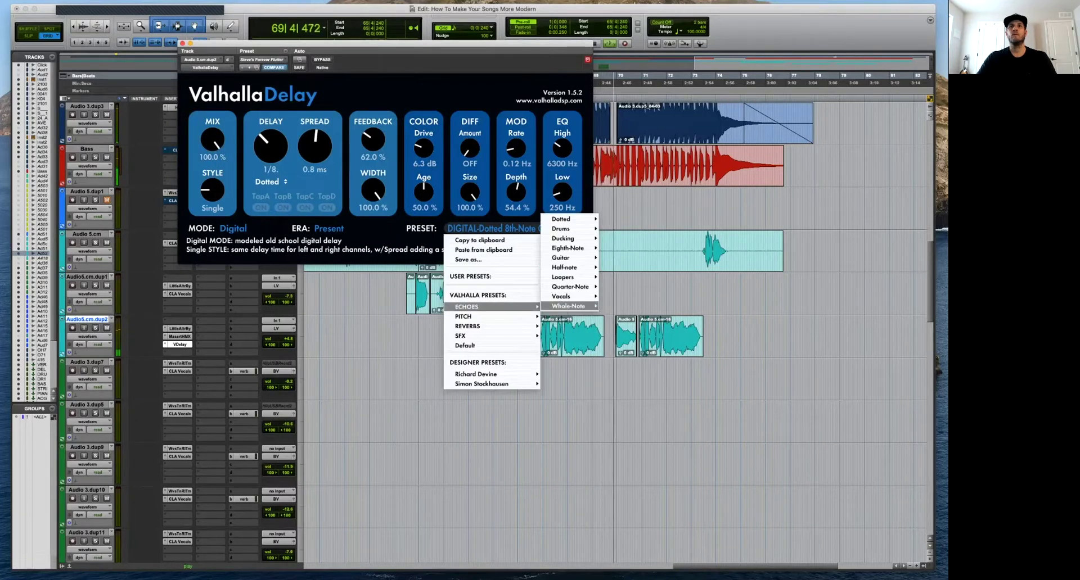
pyautogui.moveTo(562, 296)
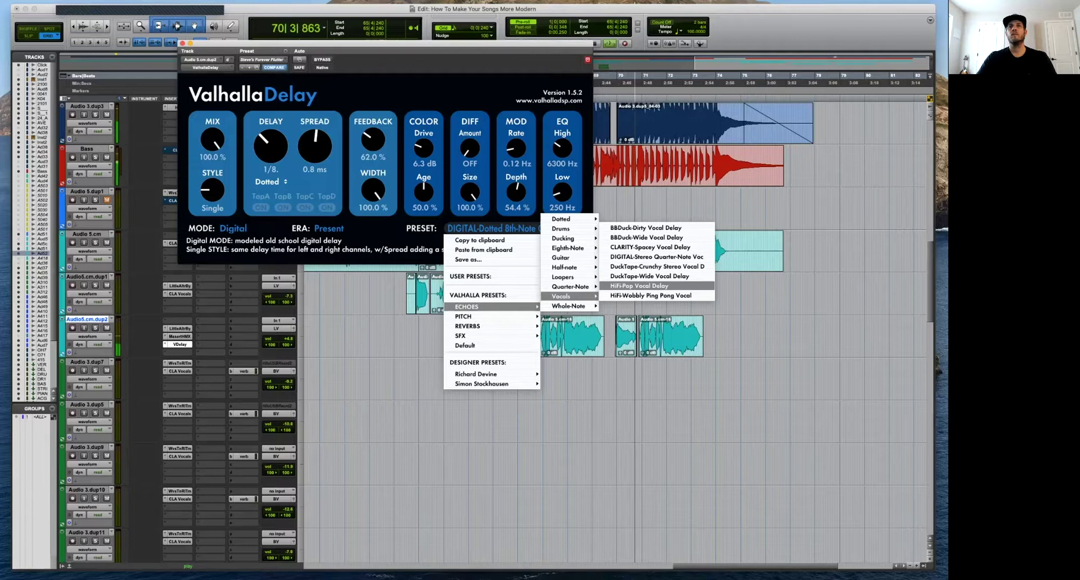
pyautogui.click(646, 228)
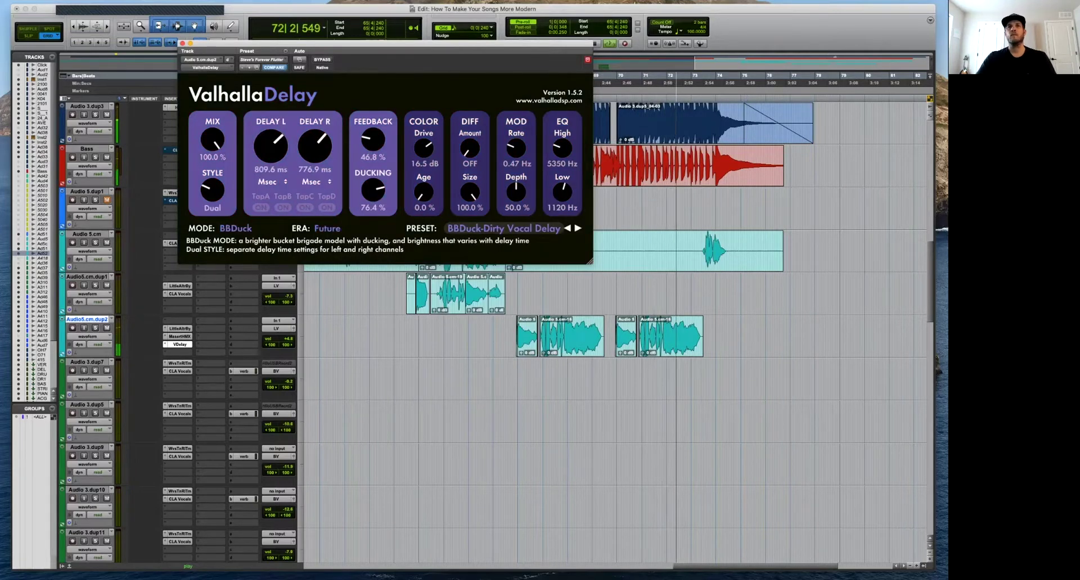
pyautogui.click(516, 336)
pyautogui.press('space')
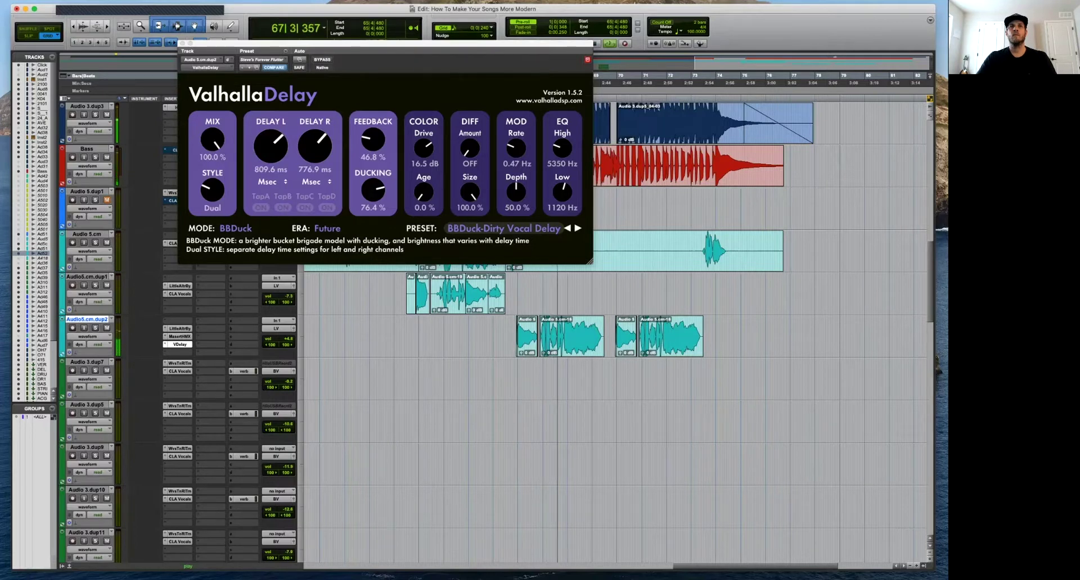
# Audition the BBDuck-Wide Vocal Delay and TAPE-Quarter-note Filtered Mono presets, and compare them with the saved Forever Flutter settings.
pyautogui.click(567, 228)
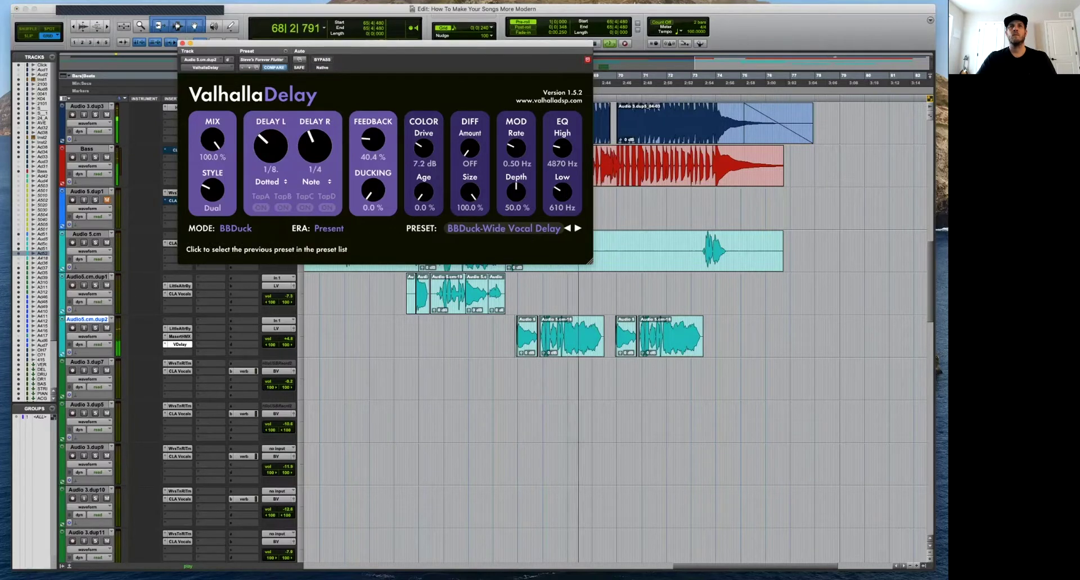
pyautogui.click(567, 229)
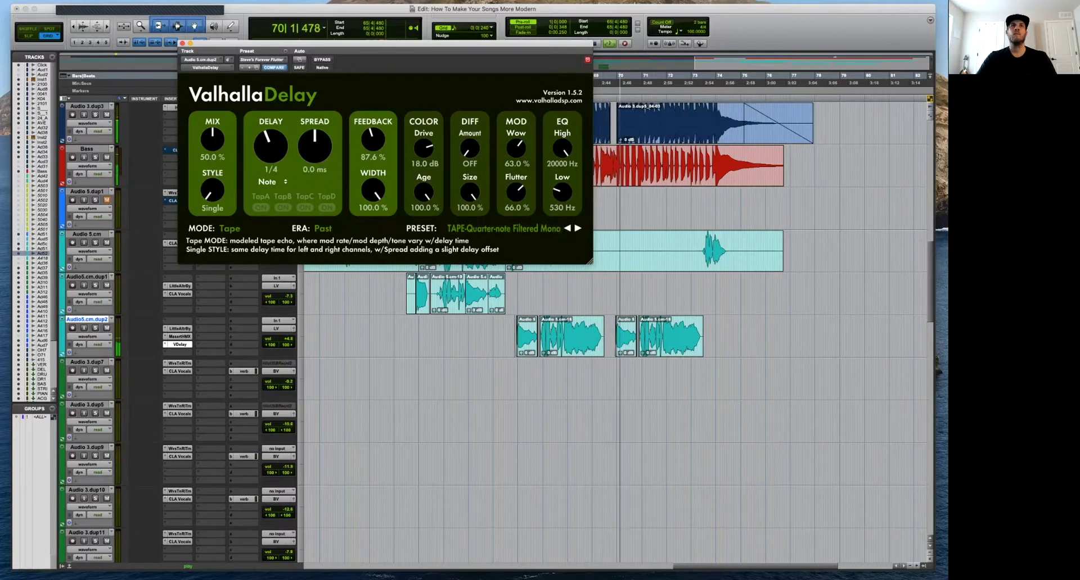
pyautogui.click(274, 68)
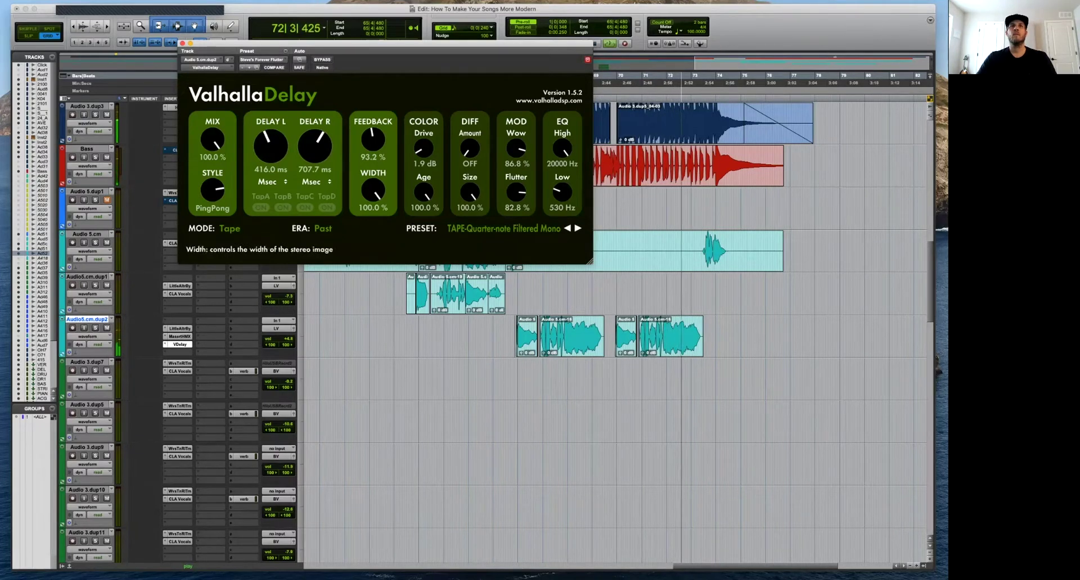
pyautogui.press('space')
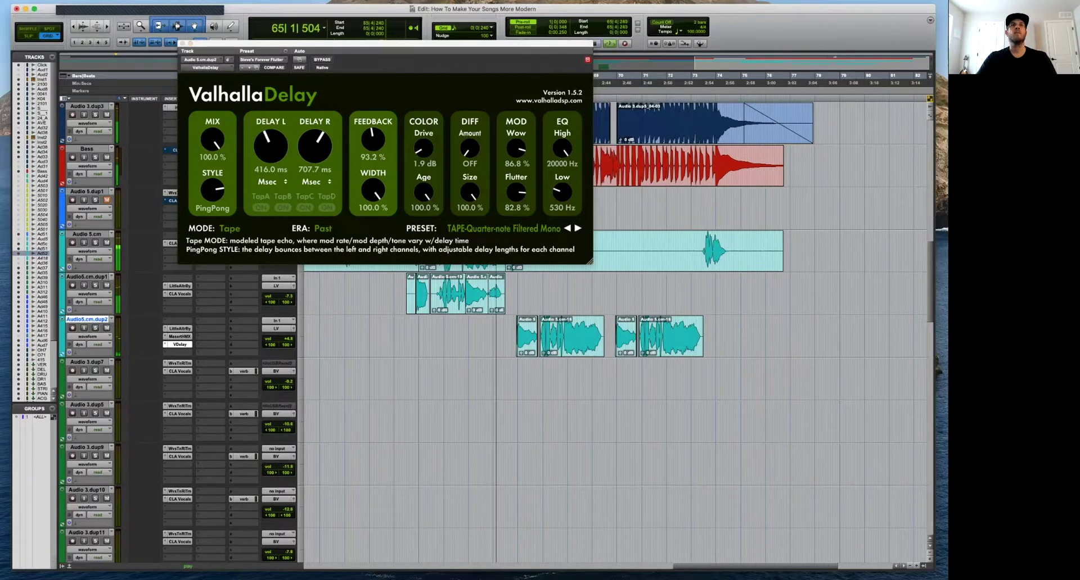
# Load the DIGITAL-Quarter-note Guitar preset into the delay, listen to it in the song, and close the plugin window.
pyautogui.click(503, 229)
pyautogui.moveTo(489, 307)
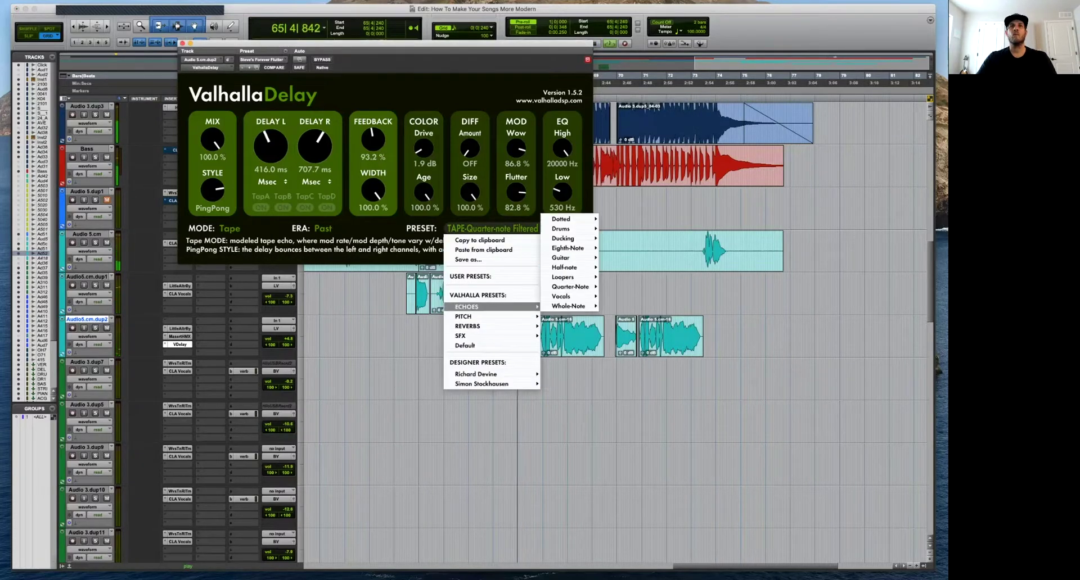
pyautogui.moveTo(562, 296)
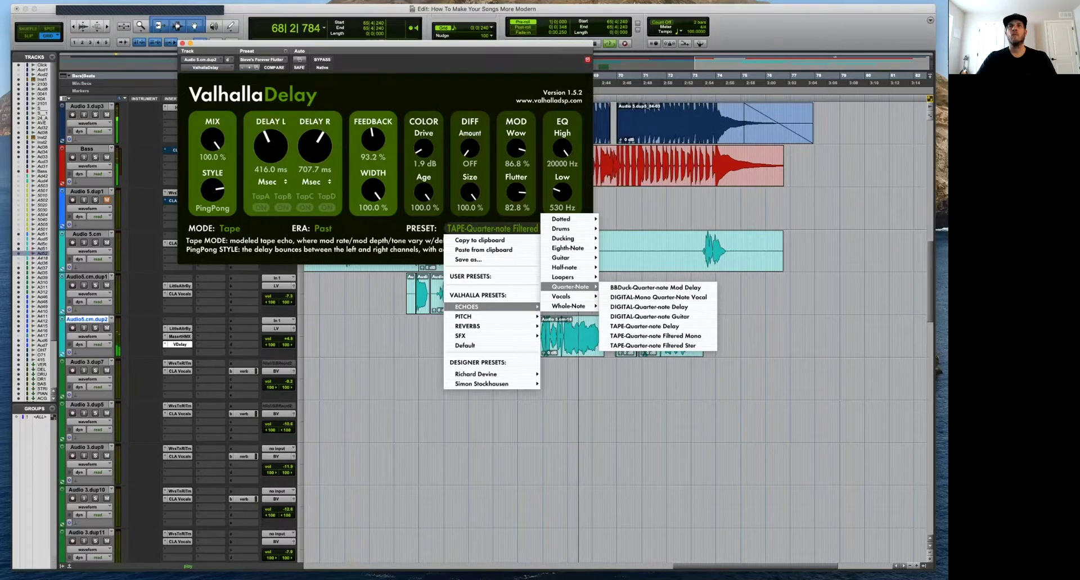
pyautogui.click(648, 306)
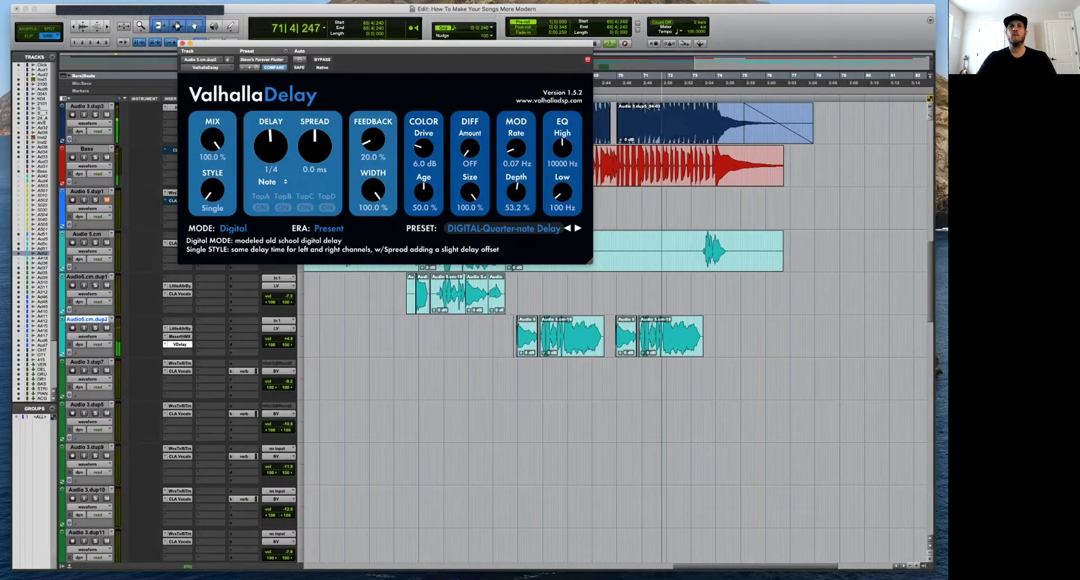
pyautogui.click(578, 228)
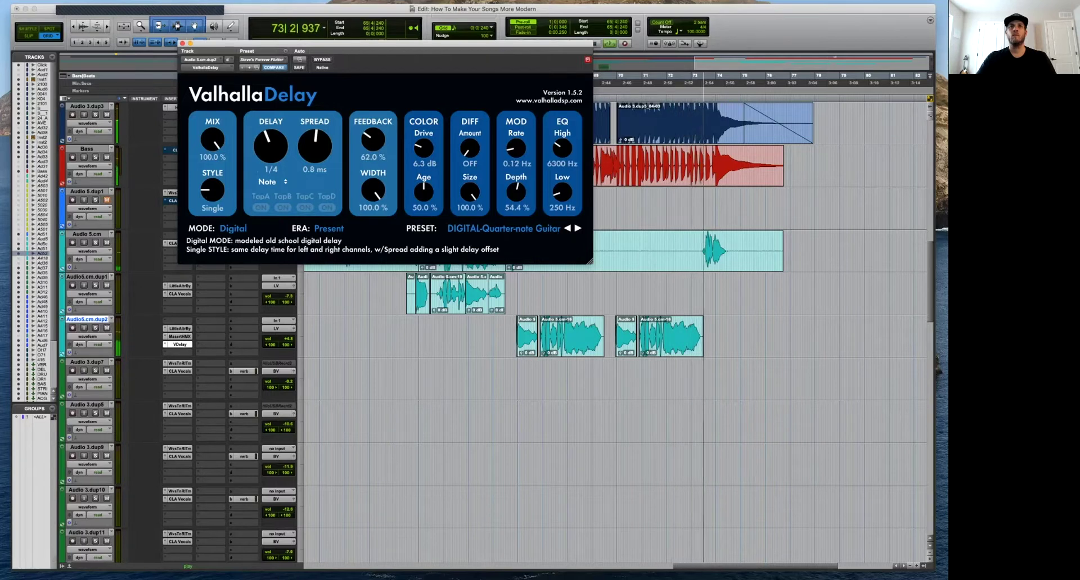
pyautogui.press('space')
pyautogui.press('space')
pyautogui.press('r')
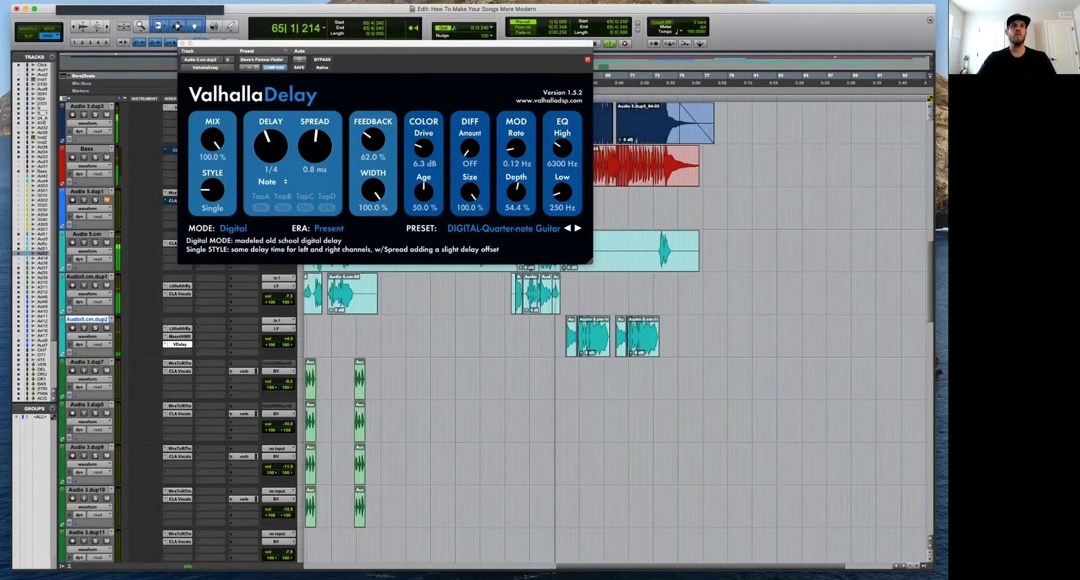
pyautogui.press('super+w')
pyautogui.press('space')
# Insert an H-EQ after the delay on the Audio5.cm.dup2 track.
pyautogui.press('t')
pyautogui.press('t')
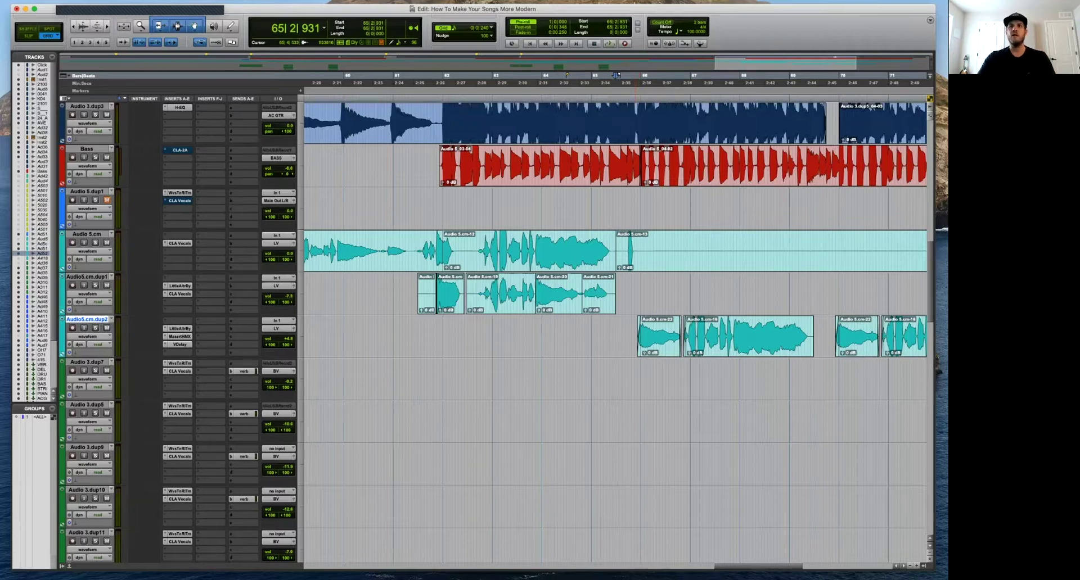
pyautogui.scroll(-1, 616, 75)
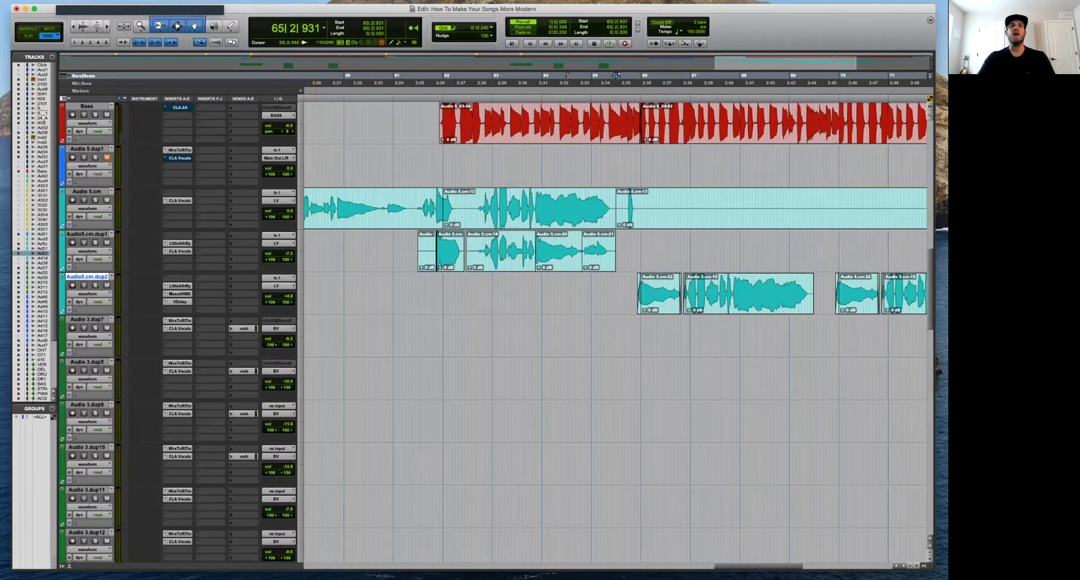
pyautogui.click(180, 258)
pyautogui.click(190, 287)
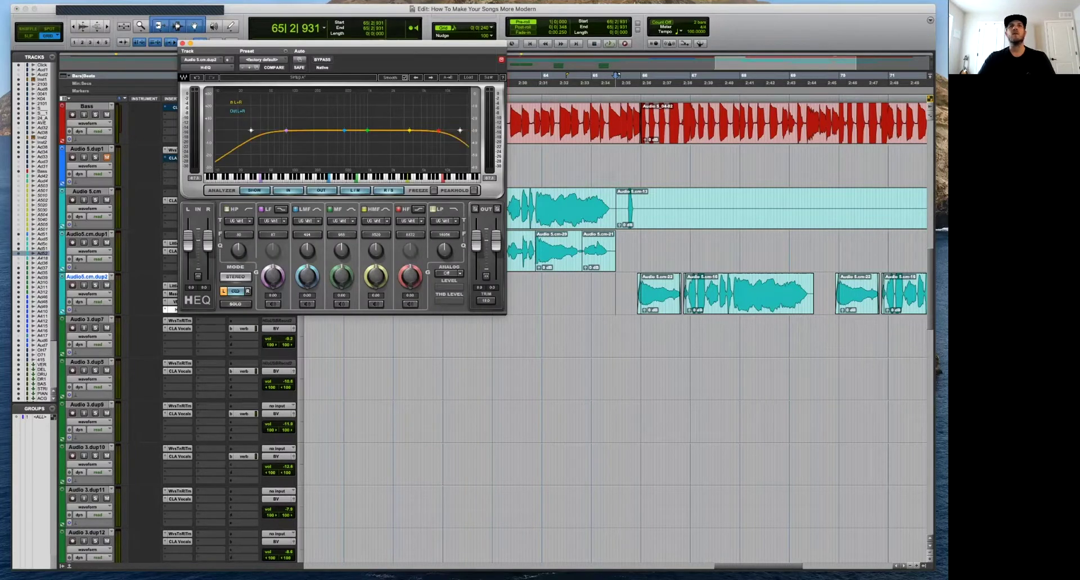
# Lower the H-EQ's low-pass cutoff and raise its high-pass cutoff to narrow the vocal's band, then check it in playback.
pyautogui.moveTo(460, 131); pyautogui.dragTo(420, 130)
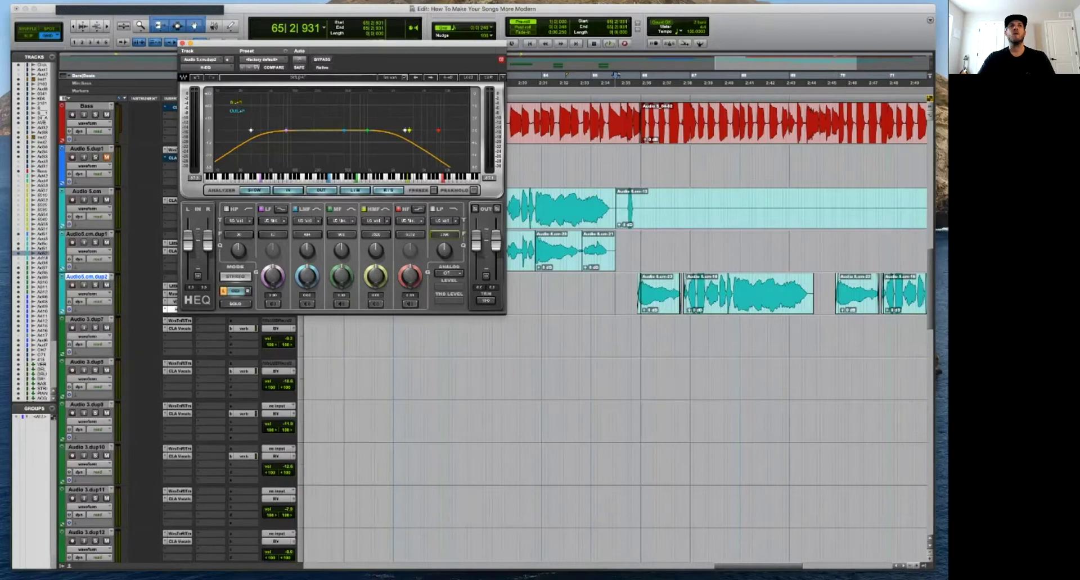
pyautogui.moveTo(290, 130); pyautogui.dragTo(293, 131)
pyautogui.press('space')
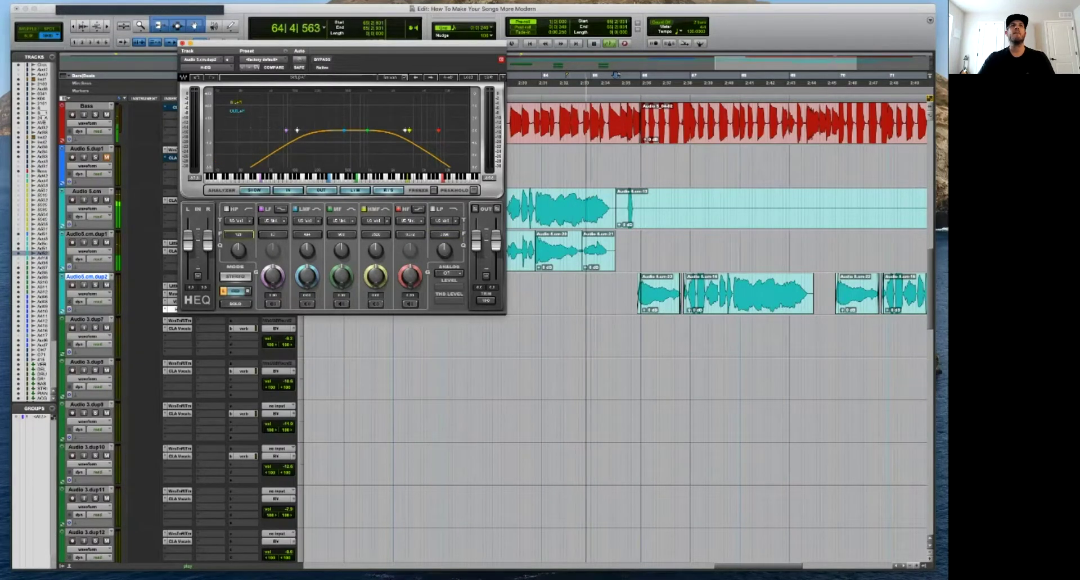
pyautogui.click(182, 43)
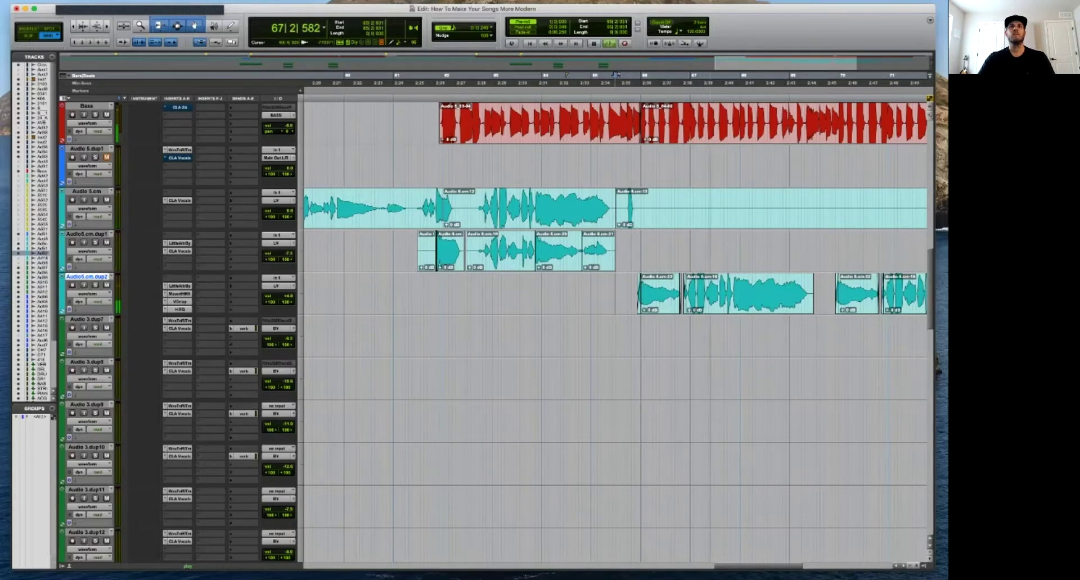
# Set the mode of the Audio5.cm.dup2 track's delay to Ghost during playback and close the plugin window.
pyautogui.click(179, 302)
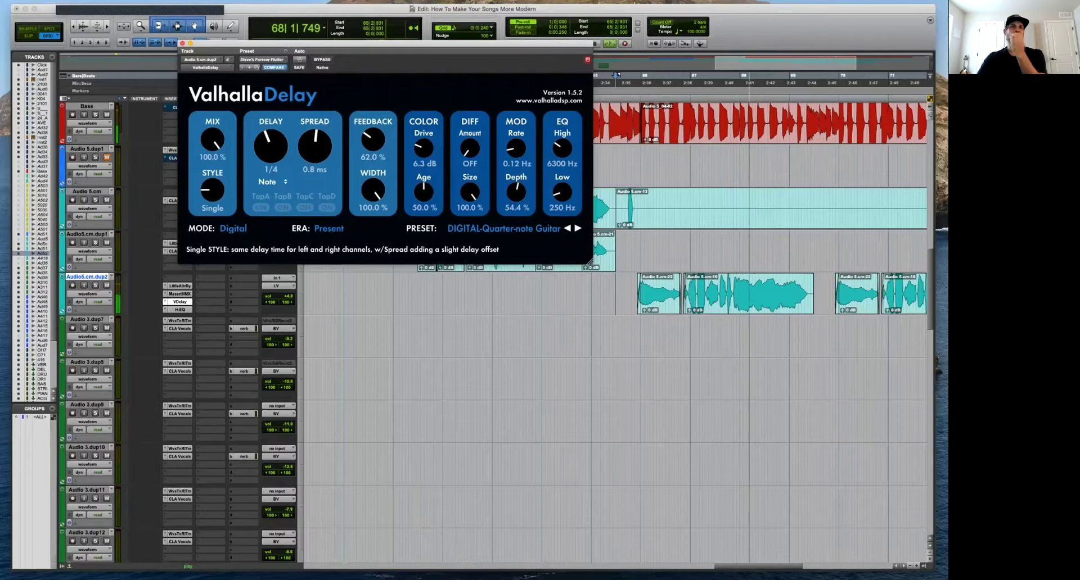
pyautogui.click(233, 228)
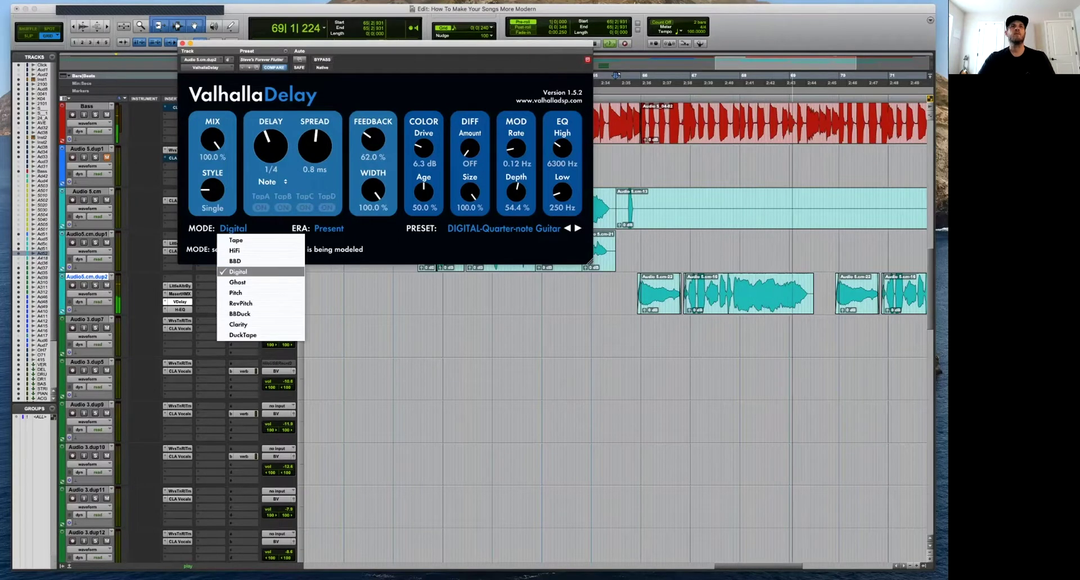
pyautogui.click(237, 282)
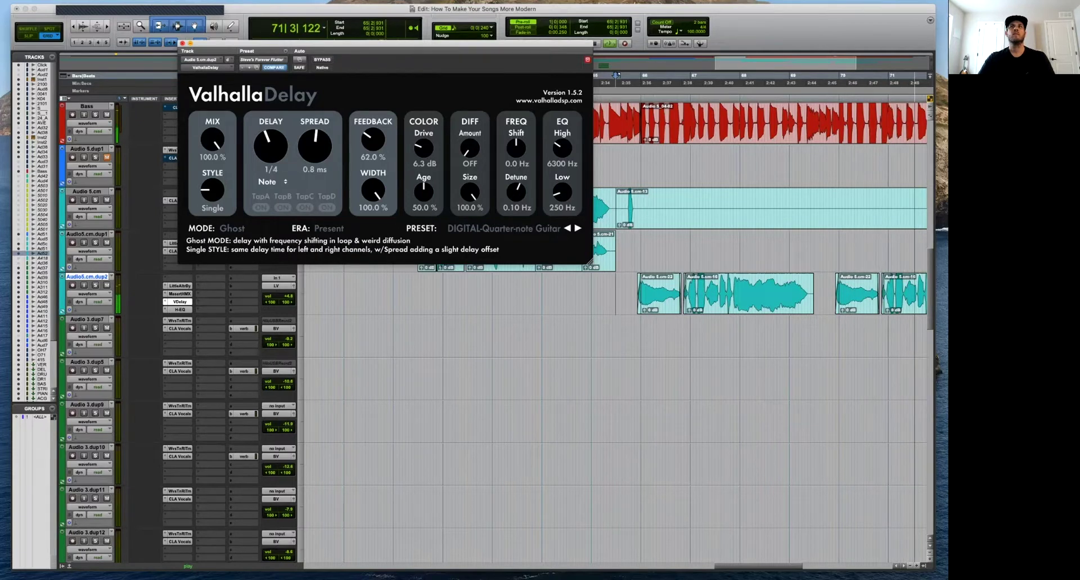
pyautogui.click(182, 43)
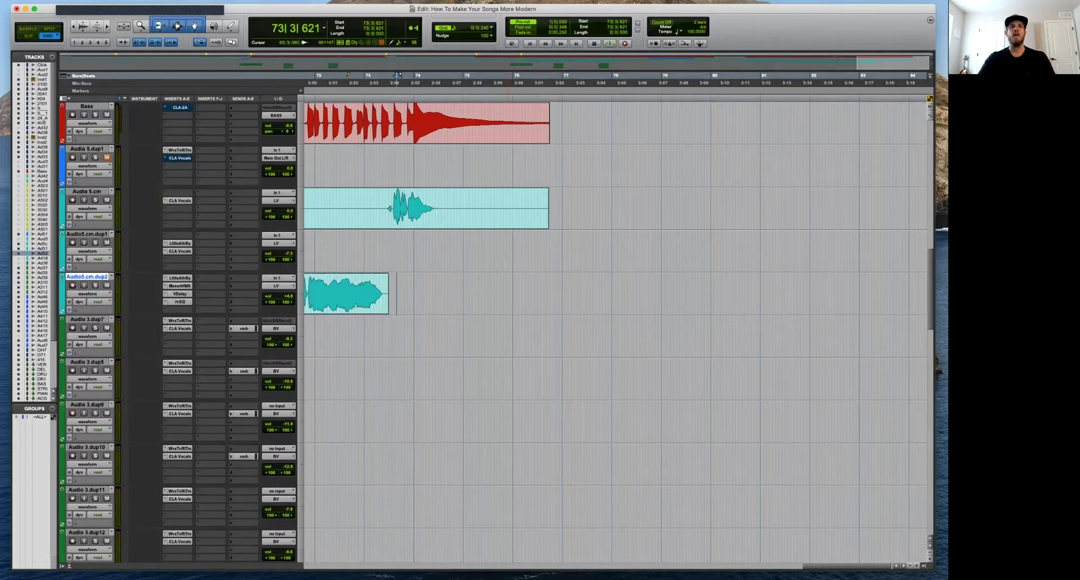
# Place the playback cursor at 65|4|480 on the Audio5.cm.dup1 track, just before the first Audio5.cm.dup2 clip.
pyautogui.press('r')
pyautogui.press('r')
pyautogui.press('t')
pyautogui.press('t')
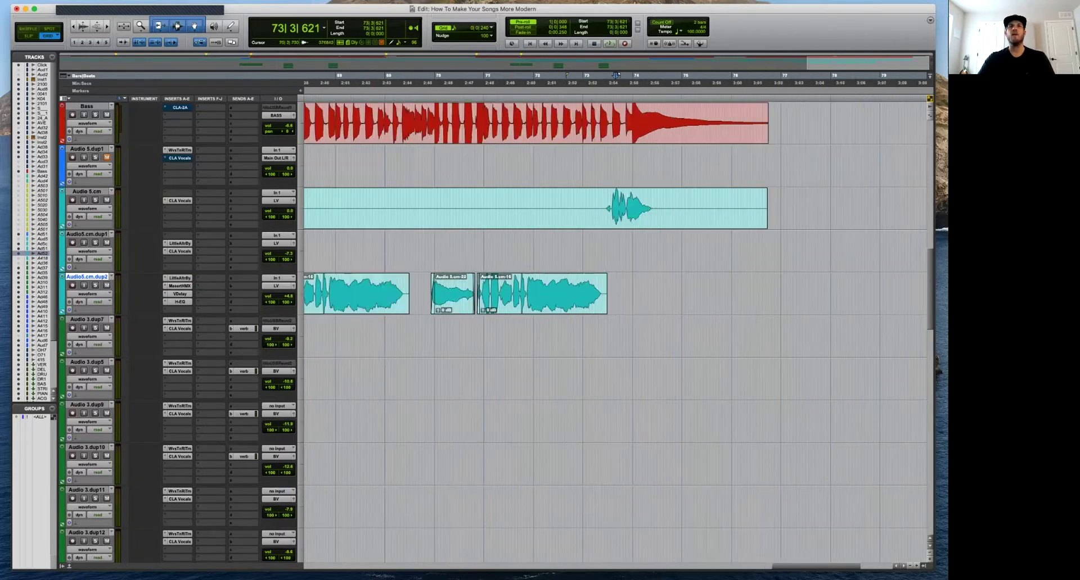
pyautogui.press('r')
pyautogui.click(421, 250)
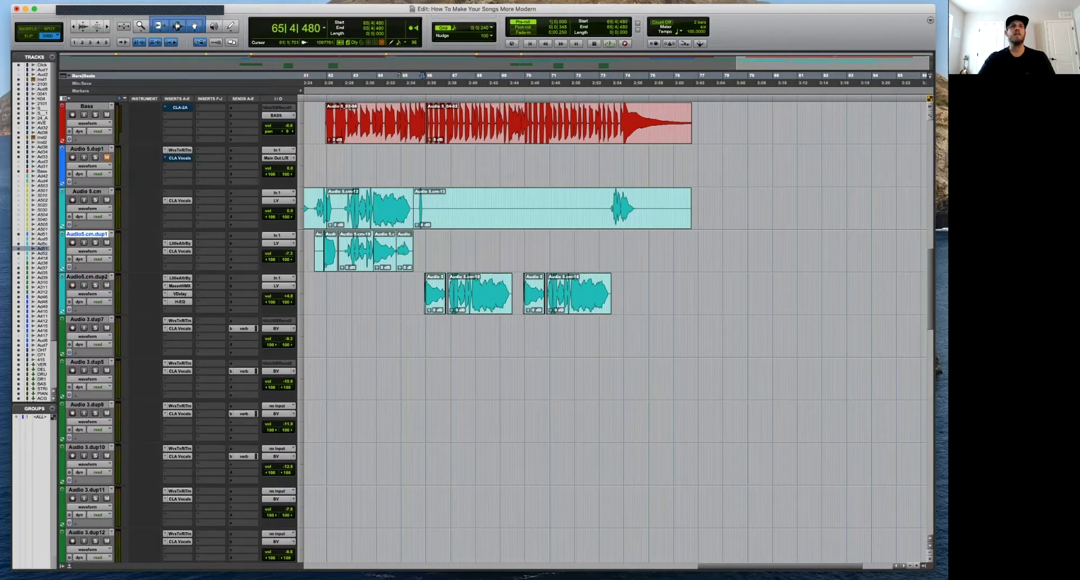
# Load the GHOST-Reverse Vocal Separation preset in the Audio5.cm.dup2 track's delay during playback and set its mix to 60%.
pyautogui.click(180, 294)
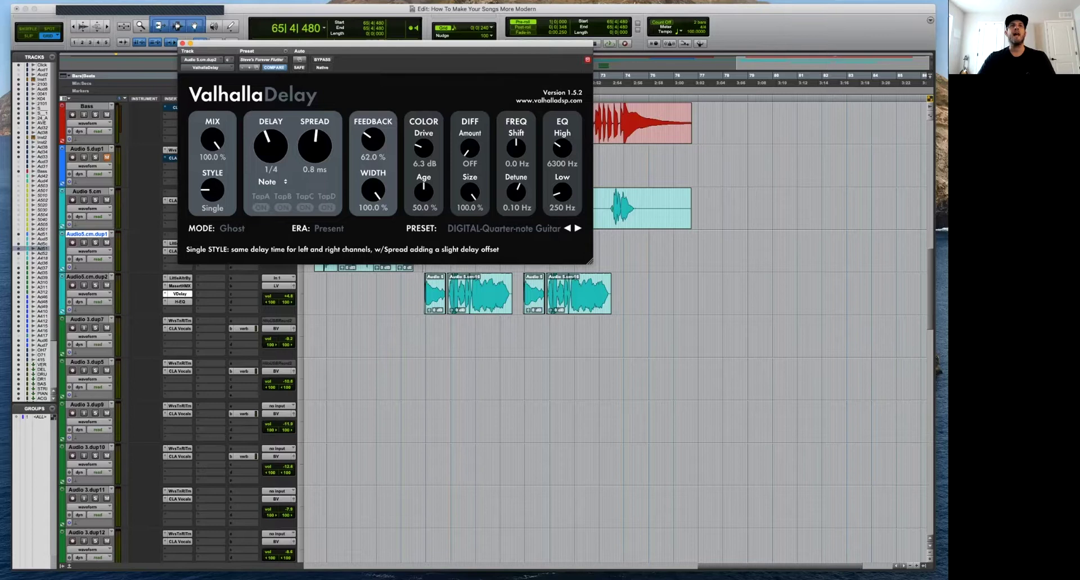
pyautogui.press('space')
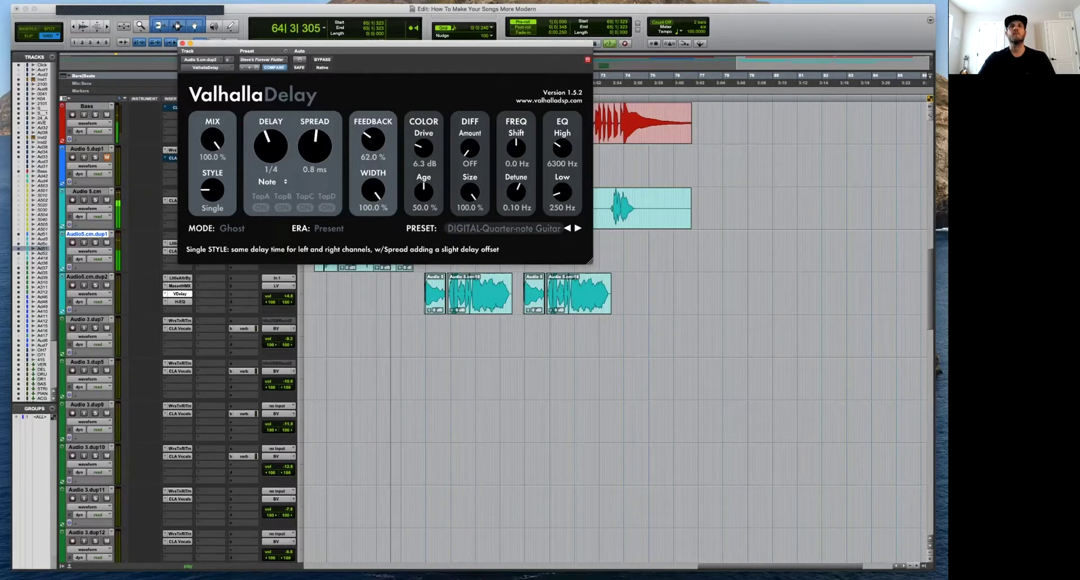
pyautogui.click(504, 228)
pyautogui.moveTo(478, 326)
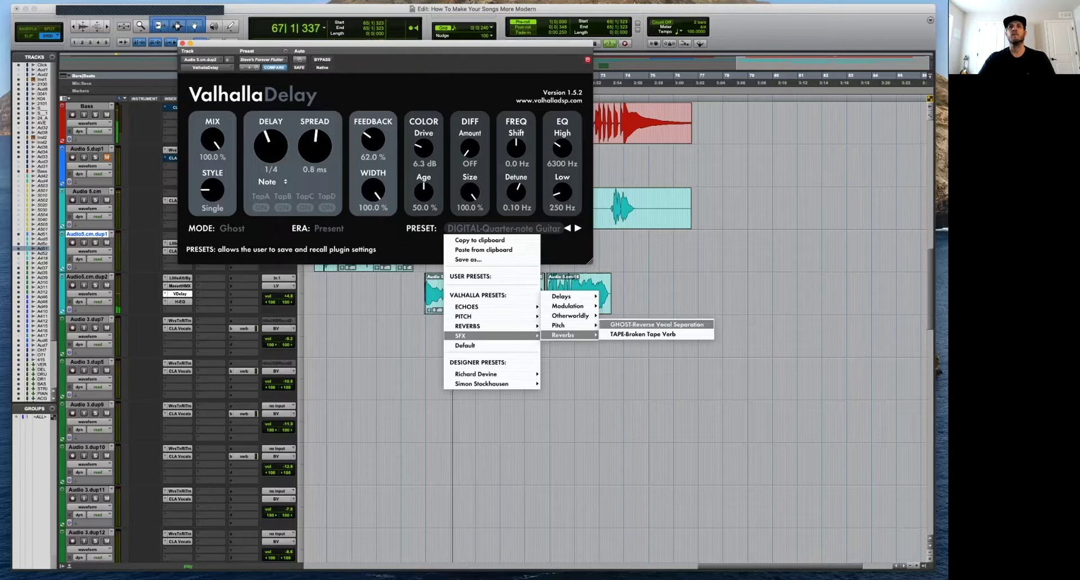
pyautogui.click(635, 333)
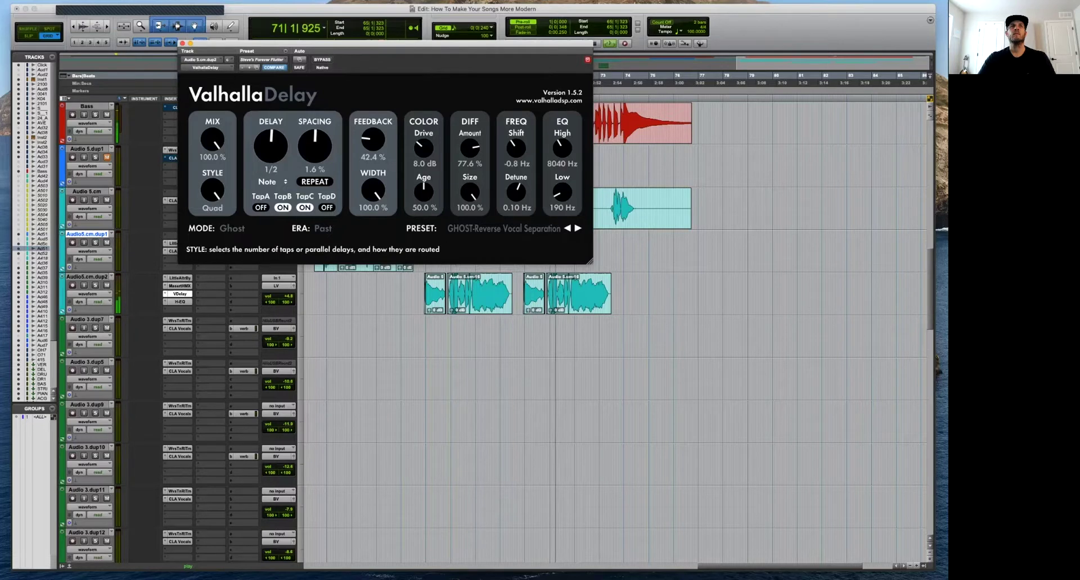
pyautogui.moveTo(212, 141); pyautogui.dragTo(213, 164)
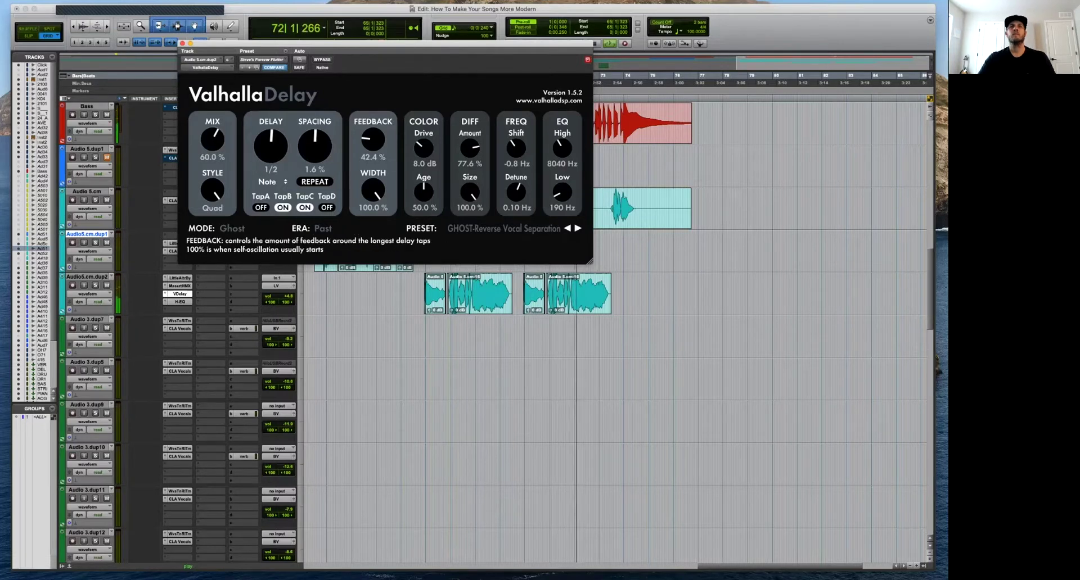
pyautogui.click(182, 43)
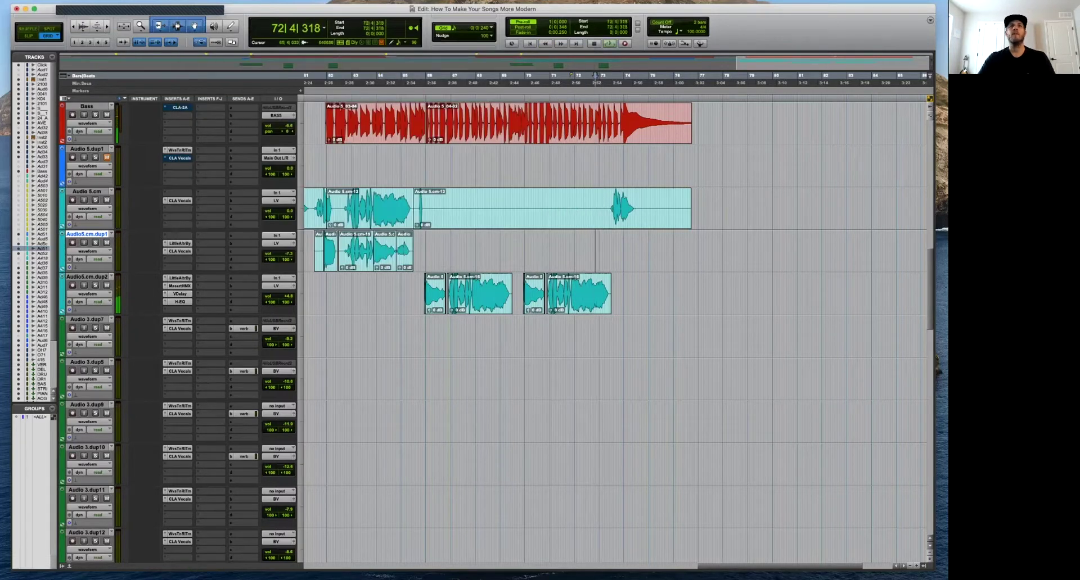
# Play from just before the first Audio5.cm.dup2 clip and lower that track's volume to -5.3 dB.
pyautogui.click(423, 286)
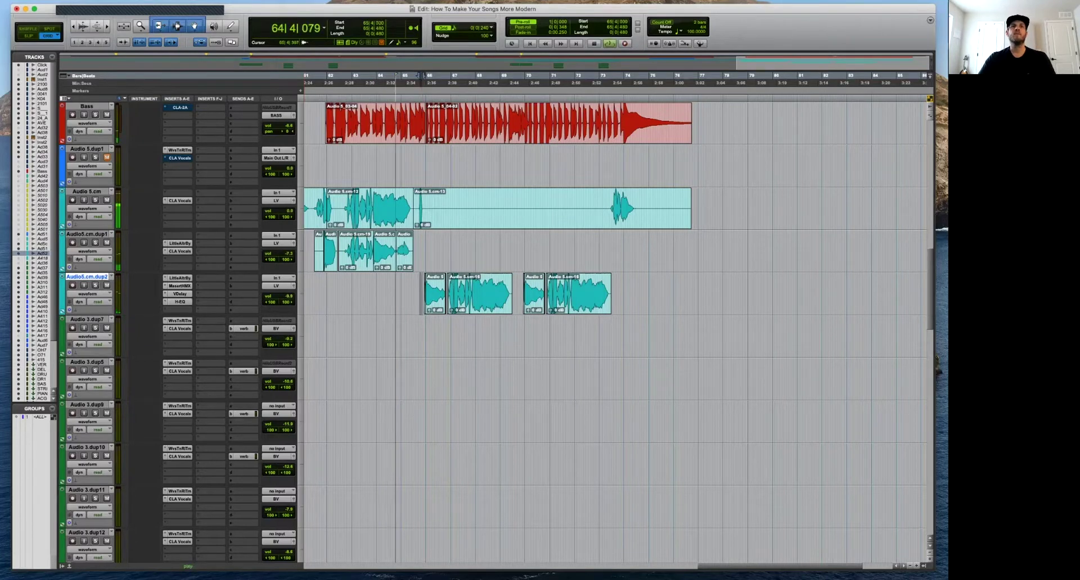
pyautogui.press('super+bracketright')
pyautogui.press('r')
pyautogui.press('t')
pyautogui.press('t')
pyautogui.press('r')
pyautogui.press('r')
pyautogui.press('r')
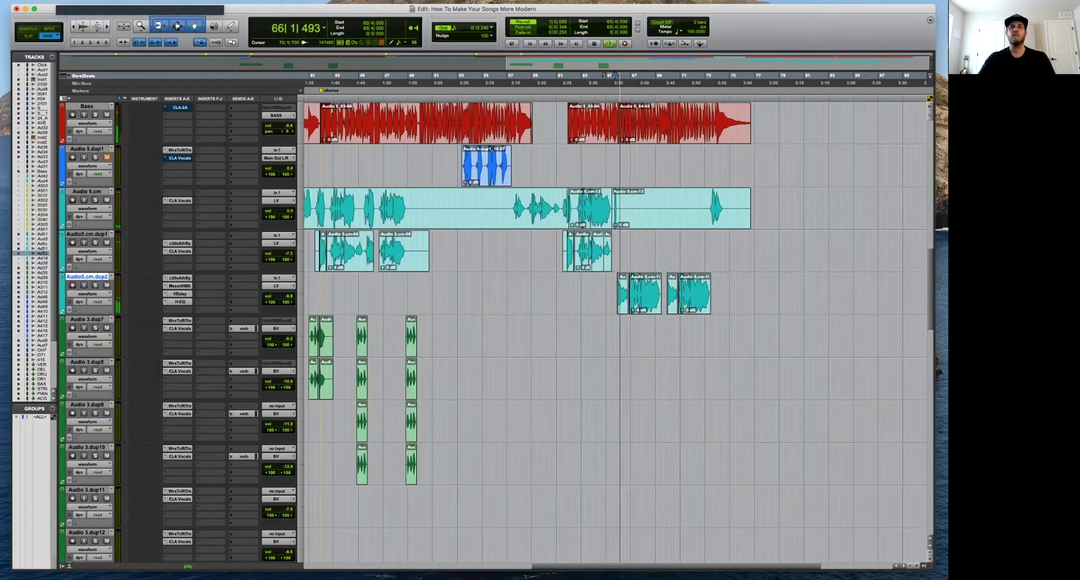
pyautogui.press('r')
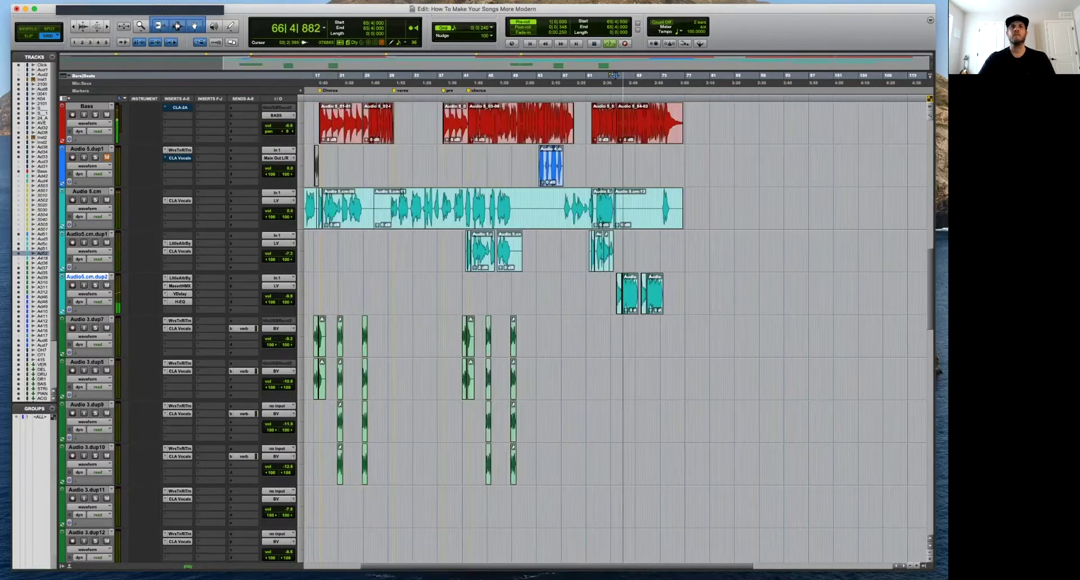
pyautogui.press('t')
pyautogui.press('t')
pyautogui.click(287, 297)
pyautogui.press('r')
pyautogui.press('r')
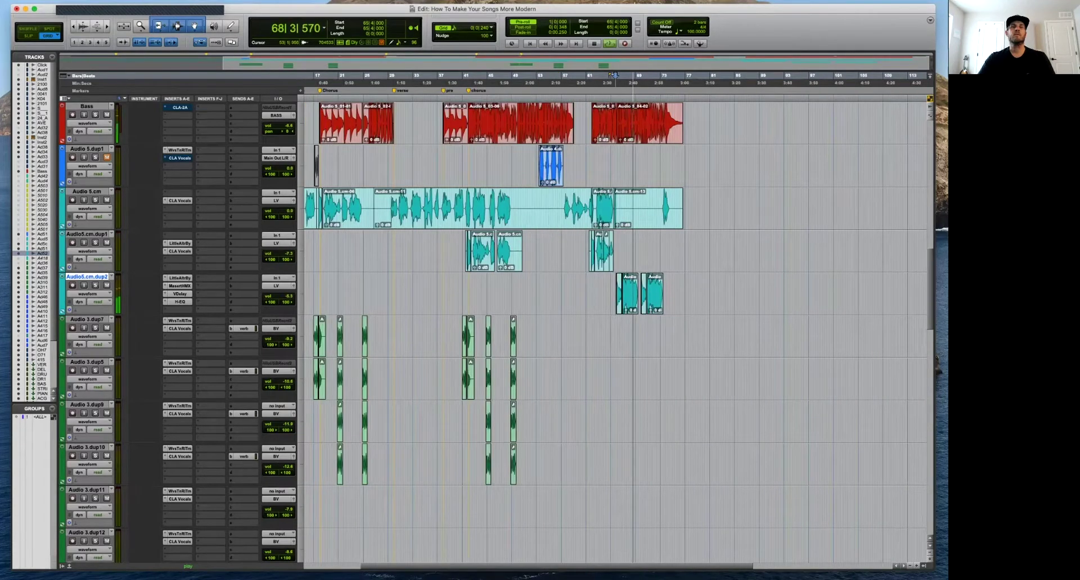
# Raise the low-pass cutoff of the Audio5.cm.dup2 track's H-EQ during playback and close the plugin window.
pyautogui.click(180, 302)
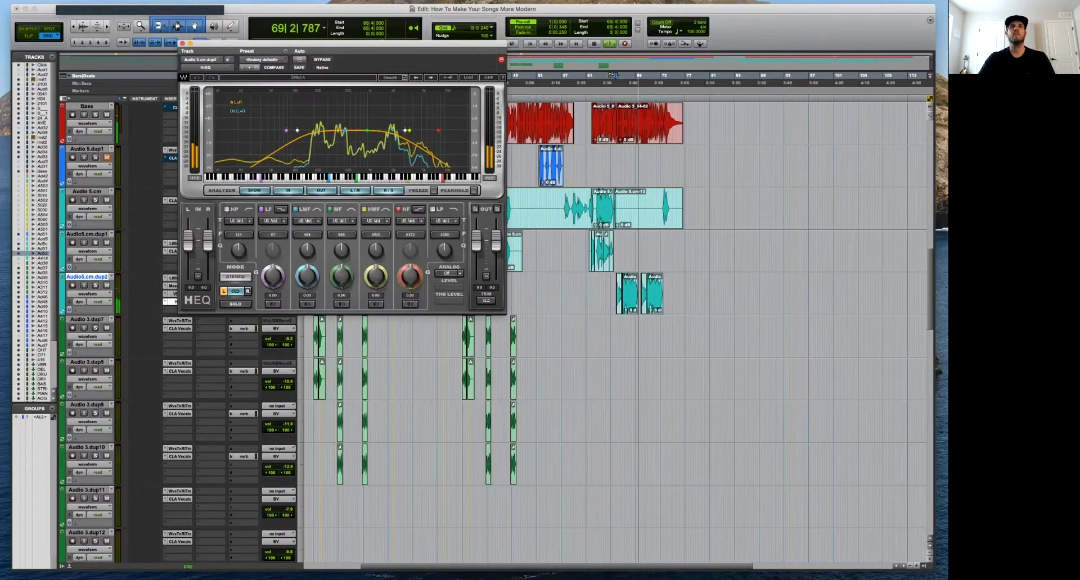
pyautogui.moveTo(405, 131); pyautogui.dragTo(418, 130)
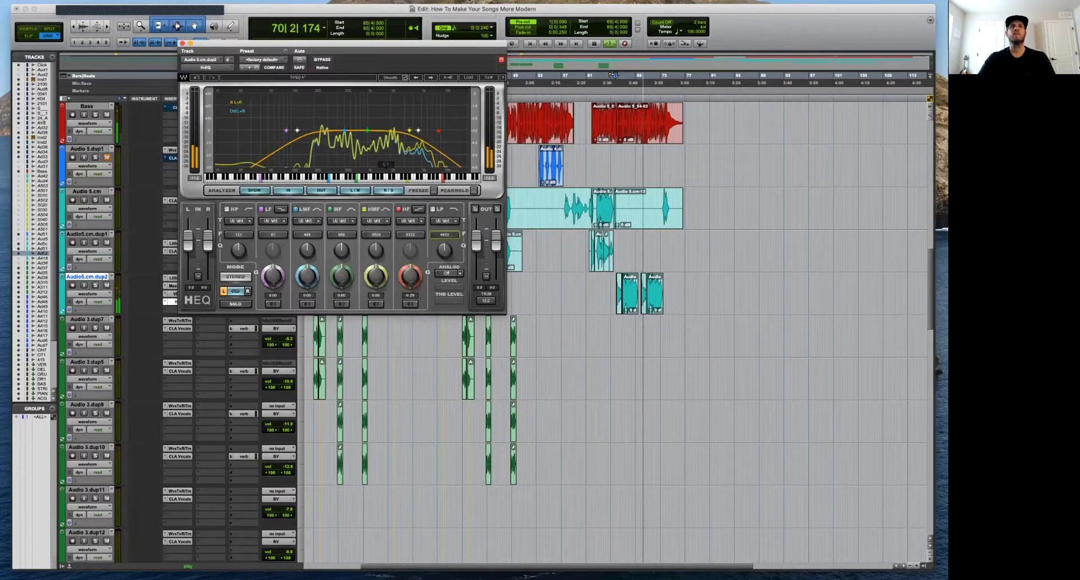
pyautogui.press('super+w')
# Look through the backing vocal tracks while the last chorus plays, and stop playback.
pyautogui.press('r')
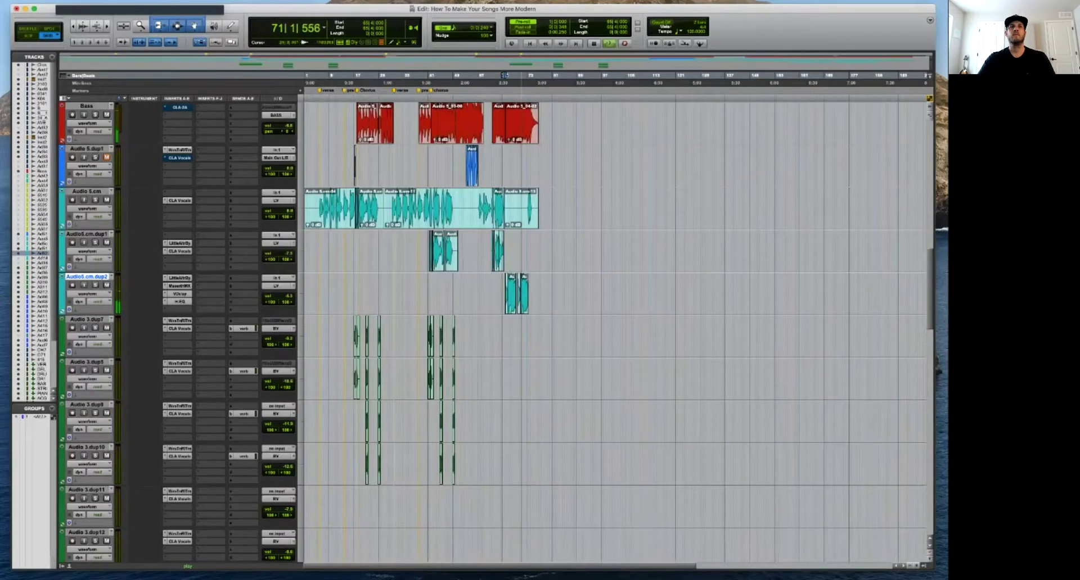
pyautogui.scroll(2, 402, 165)
pyautogui.scroll(1, 613, 331)
pyautogui.scroll(-13, 613, 332)
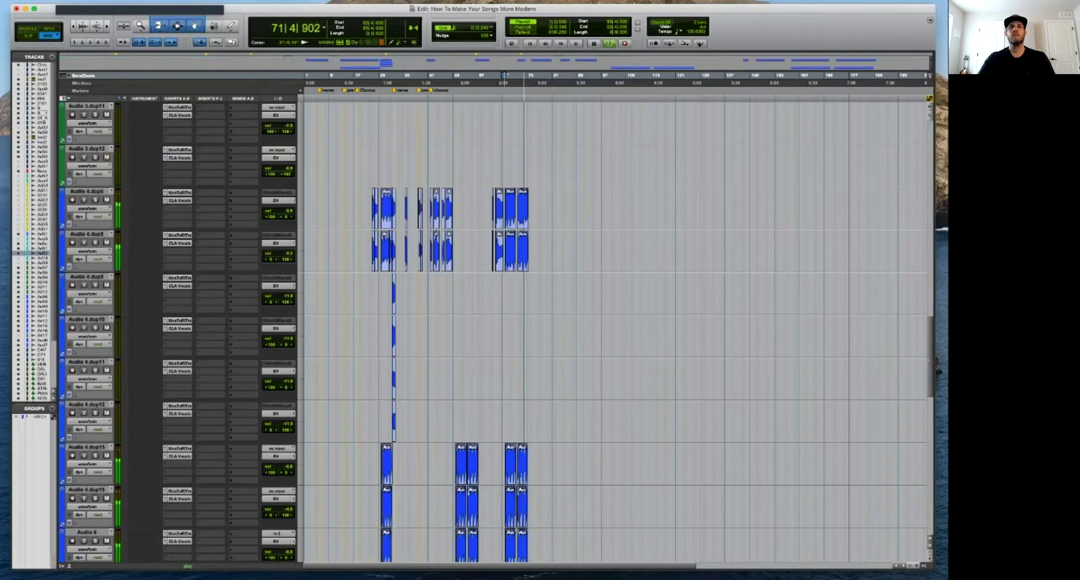
pyautogui.scroll(10, 613, 332)
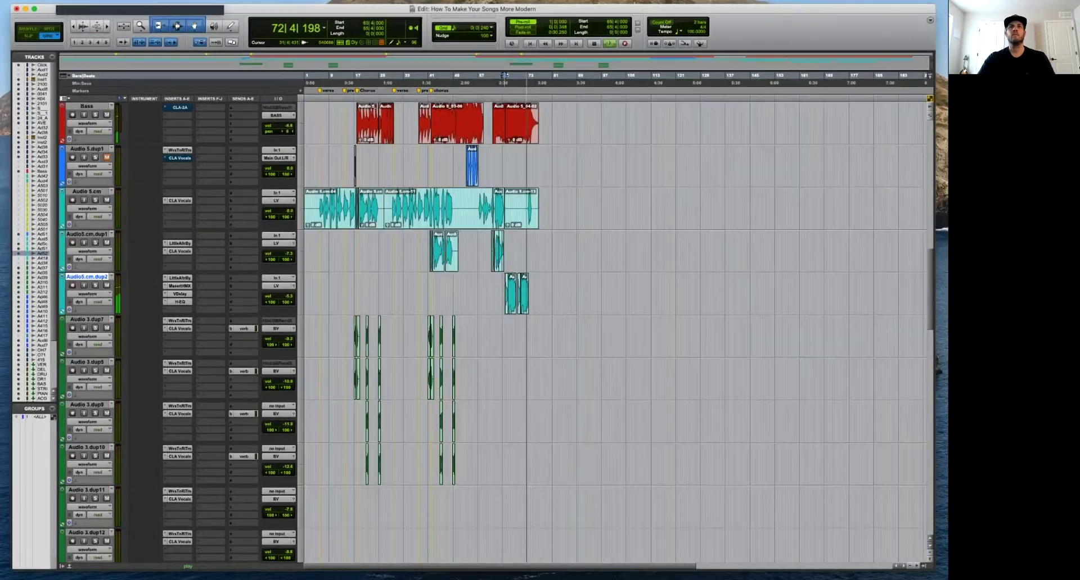
pyautogui.press('space')
# Examine the arrangement of the Audio 3 backing vocal clips in the earlier choruses, starting around 17|4|240.
pyautogui.click(527, 251)
pyautogui.press('t')
pyautogui.press('t')
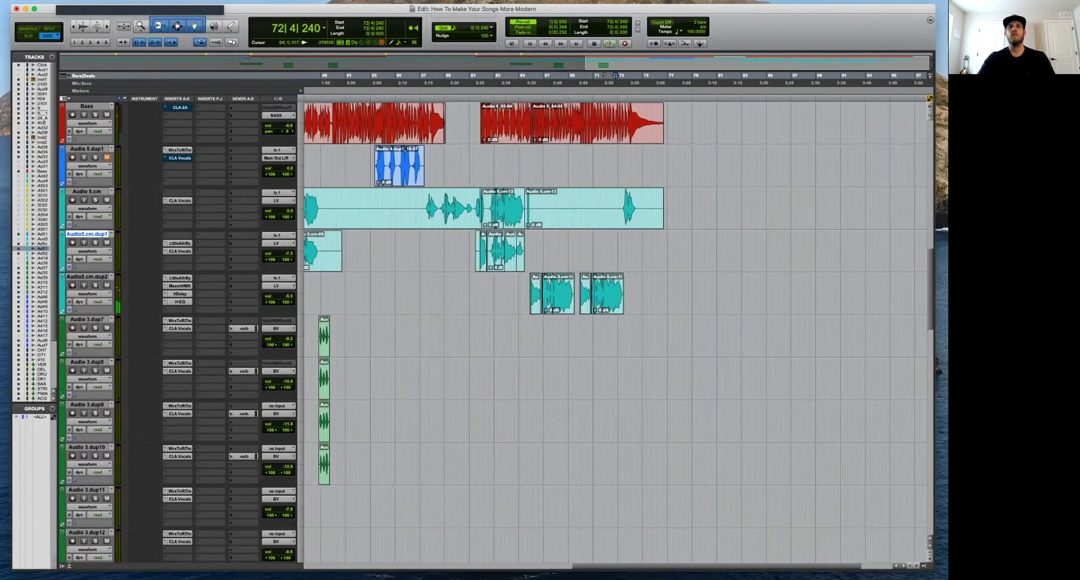
pyautogui.press('r')
pyautogui.press('r')
pyautogui.press('r')
pyautogui.click(330, 294)
pyautogui.press('t')
pyautogui.press('t')
pyautogui.press('t')
pyautogui.press('t')
pyautogui.press('t')
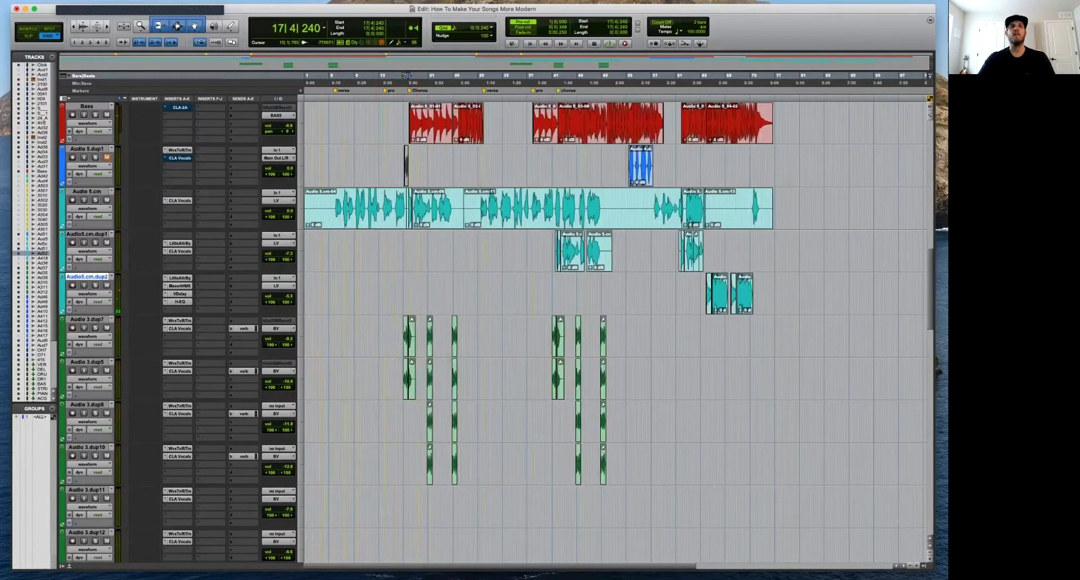
pyautogui.press('r')
pyautogui.press('r')
pyautogui.press('r')
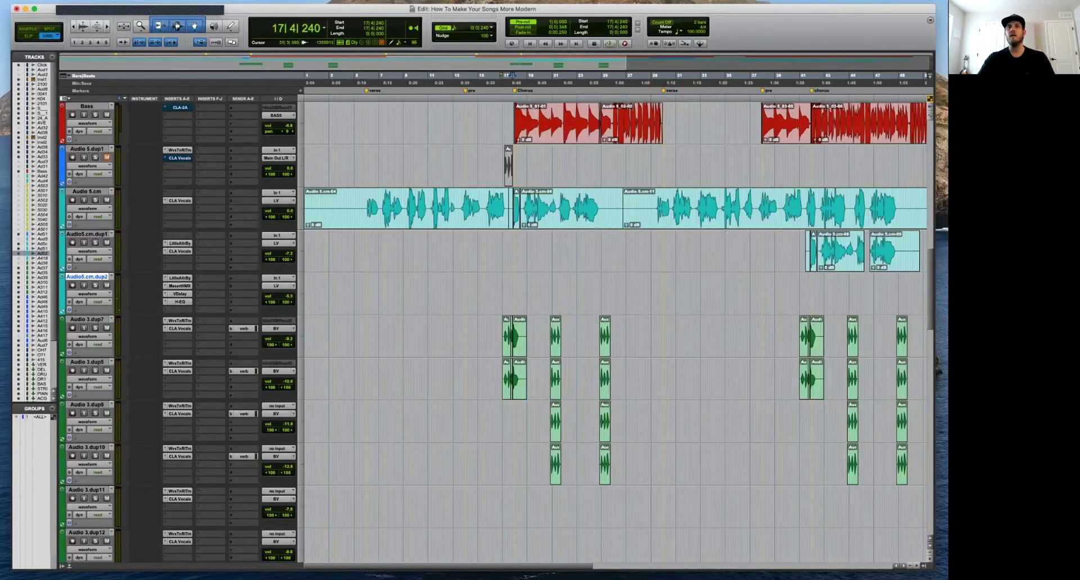
# Duplicate the backing vocal clips from 41|1|000 to 51|1|240 on the four tracks from Audio 3.dup7 to Audio 3.dup10.
pyautogui.click(548, 338)
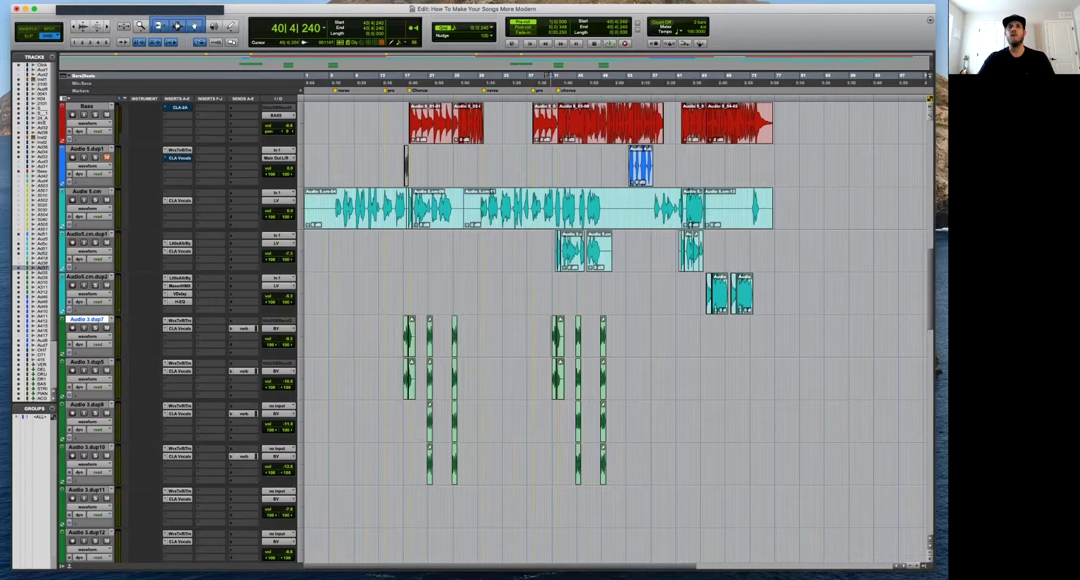
pyautogui.click(549, 337)
pyautogui.press('t')
pyautogui.press('t')
pyautogui.press('t')
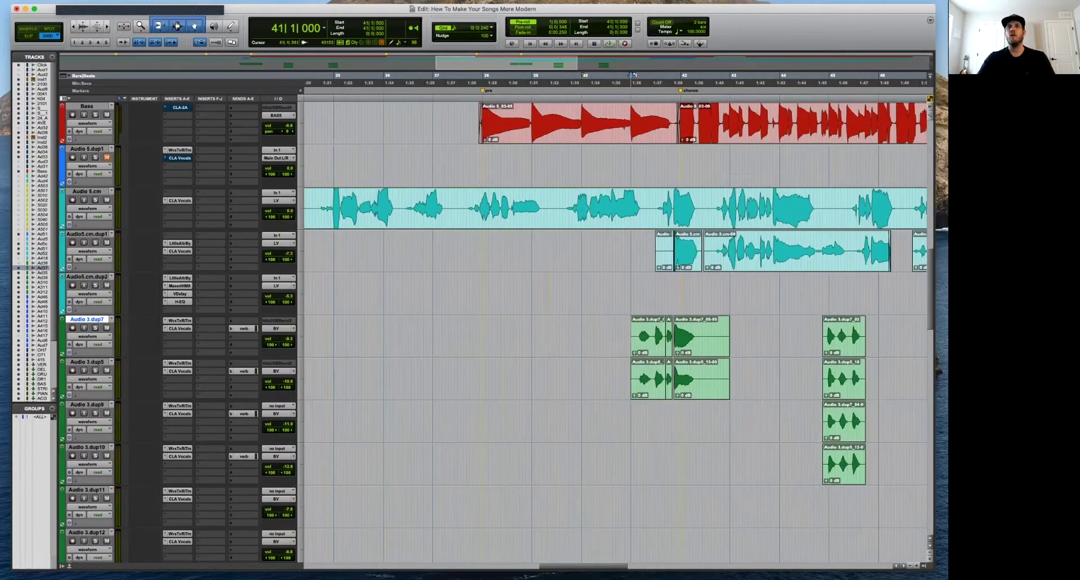
pyautogui.press('r')
pyautogui.press('r')
pyautogui.press('r')
pyautogui.moveTo(551, 74); pyautogui.dragTo(614, 75)
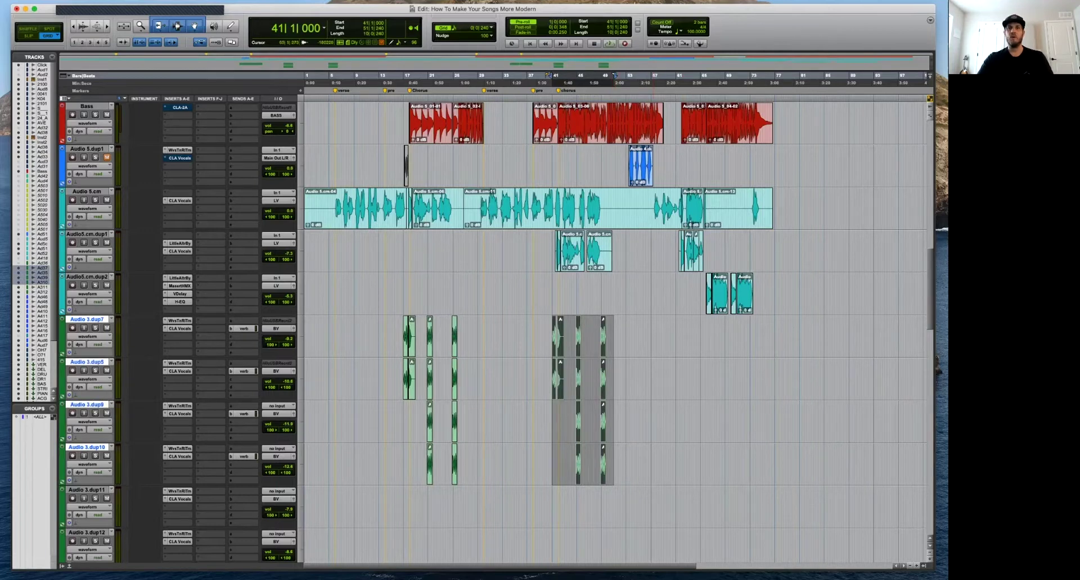
pyautogui.press('super+d')
# Place the duplicated Audio 3 backing vocals in the last chorus near bar 61 and play them back.
pyautogui.moveTo(620, 347)
pyautogui.mouseDown()
pyautogui.moveTo(697, 347)
pyautogui.moveTo(623, 348)
pyautogui.mouseUp()
pyautogui.press('t')
pyautogui.press('t')
pyautogui.press('t')
pyautogui.press('space')
pyautogui.press('t')
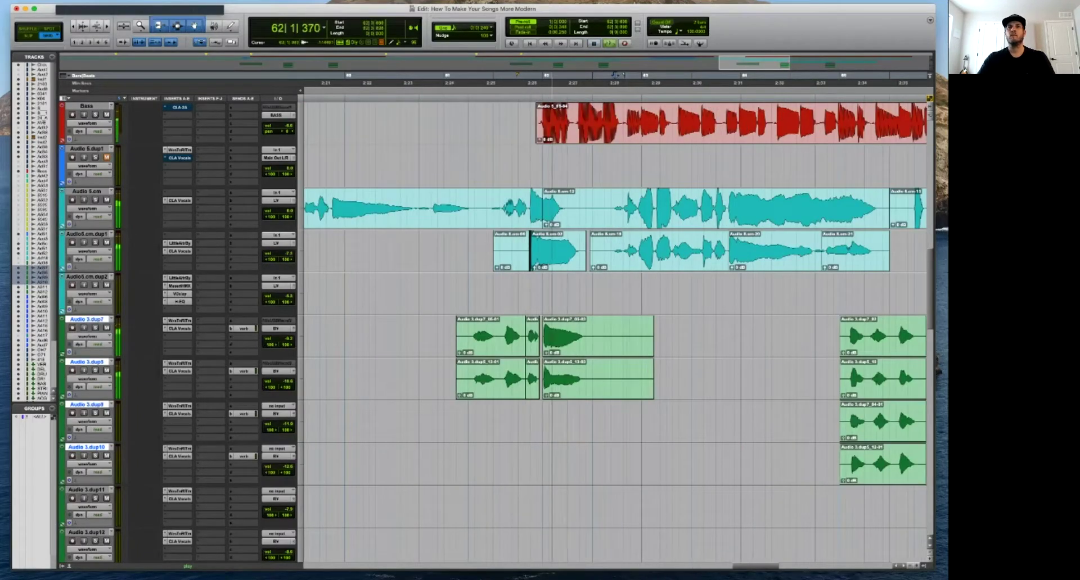
# Compare the copied clips' placement by undoing and redoing the move, and shift them earlier to start at 61|1|000.
pyautogui.press('super+z')
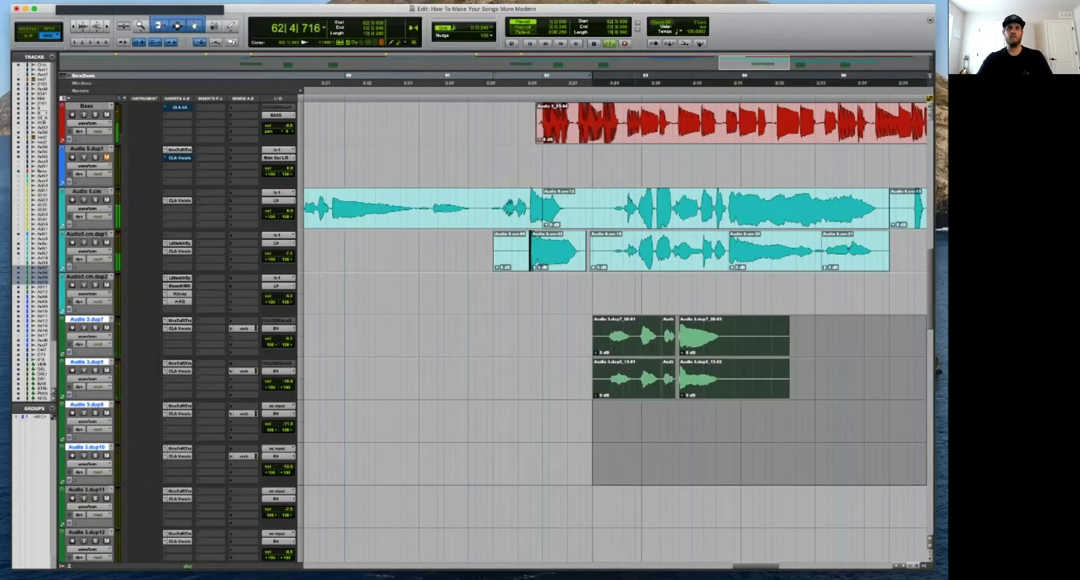
pyautogui.press('super+shift+z')
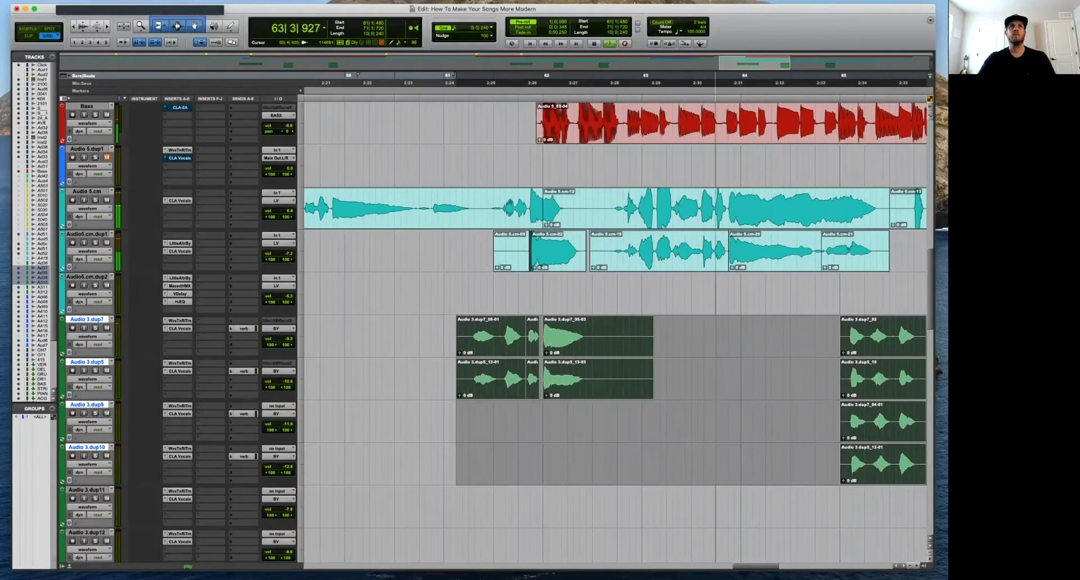
pyautogui.moveTo(634, 387); pyautogui.dragTo(628, 387)
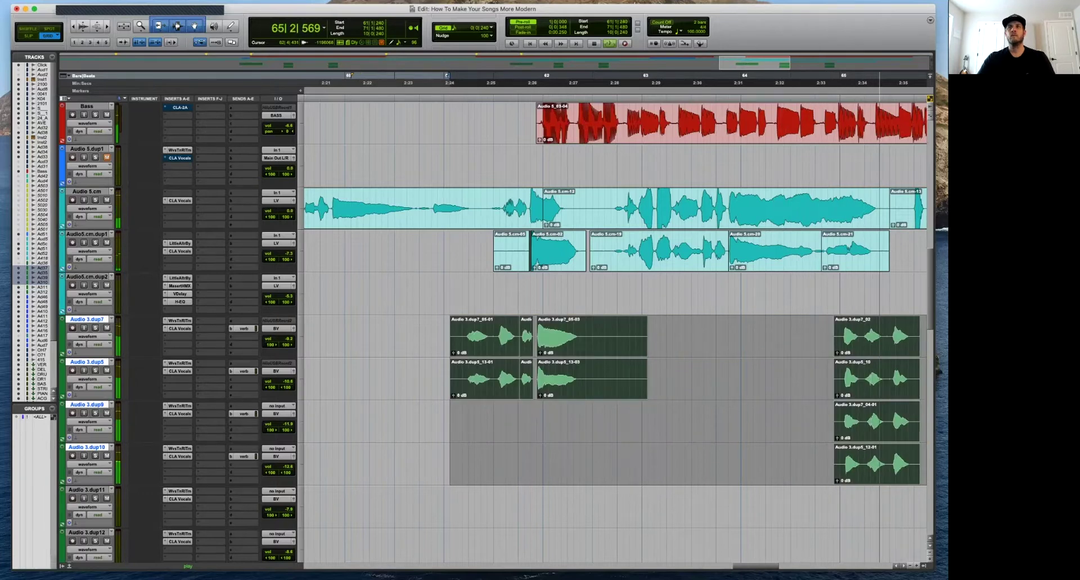
pyautogui.moveTo(656, 382); pyautogui.dragTo(652, 382)
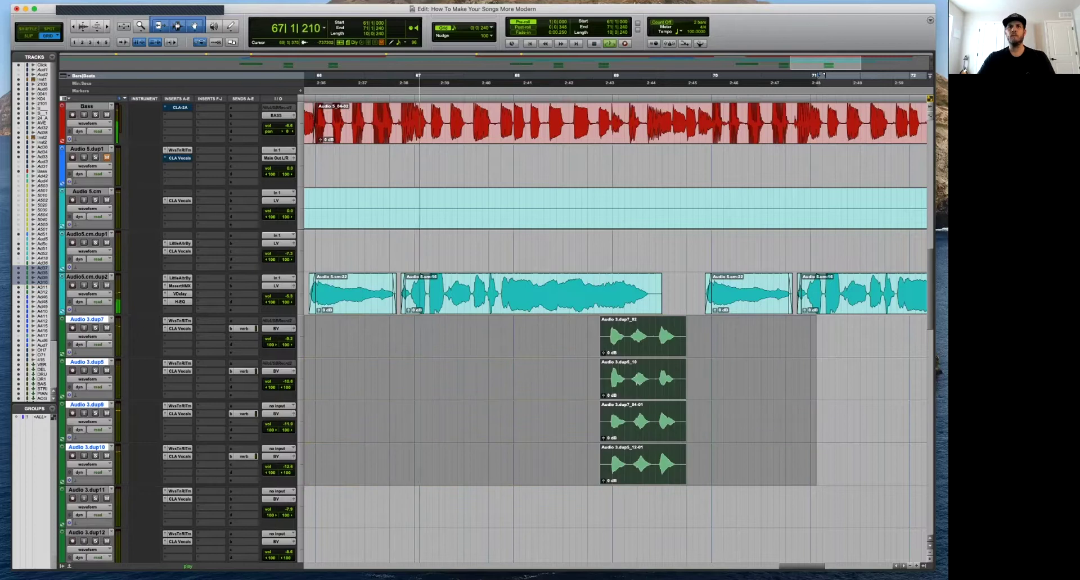
# Play the last chorus from around bar 61 to check the timing of the copied backing vocals.
pyautogui.press('r')
pyautogui.press('r')
pyautogui.press('space')
pyautogui.press('t')
pyautogui.press('t')
pyautogui.press('r')
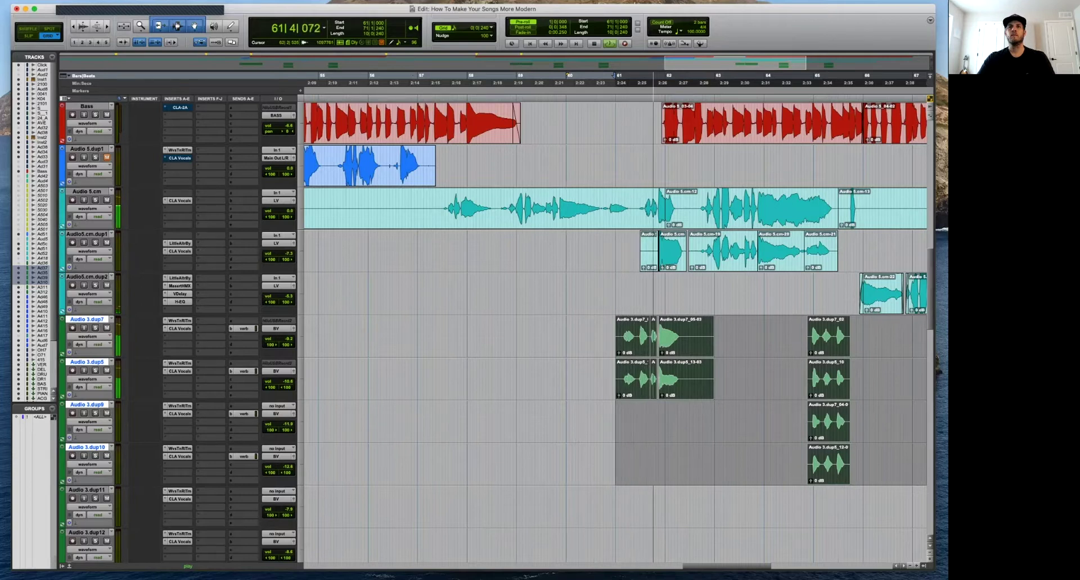
pyautogui.press('r')
pyautogui.press('space')
# Mute the first copied clip at bar 61 on both Audio 3.dup7 and Audio 3.dup5.
pyautogui.click(629, 293)
pyautogui.press('t')
pyautogui.press('t')
pyautogui.press('t')
pyautogui.press('space')
pyautogui.click(620, 343)
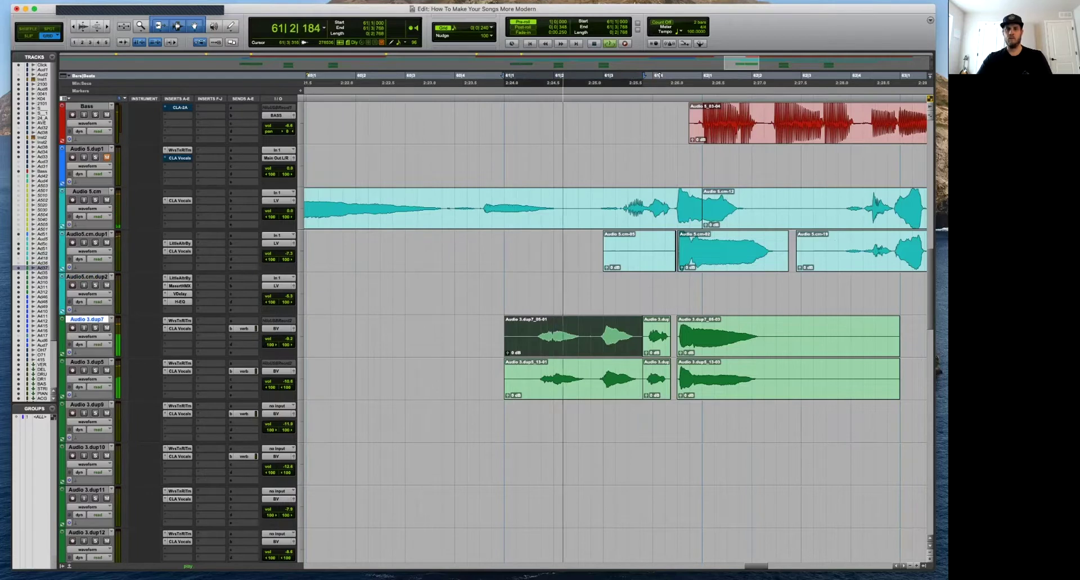
pyautogui.press(';')
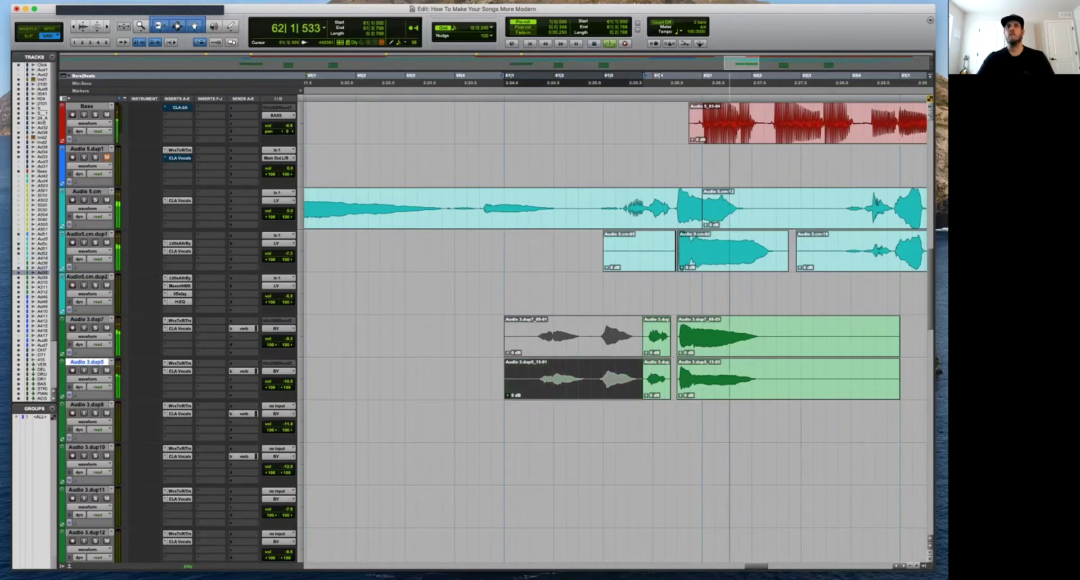
# Lower the Audio5.cm.dup1 track's volume to -11.3 dB while the last chorus plays.
pyautogui.click(639, 294)
pyautogui.press('r')
pyautogui.press('r')
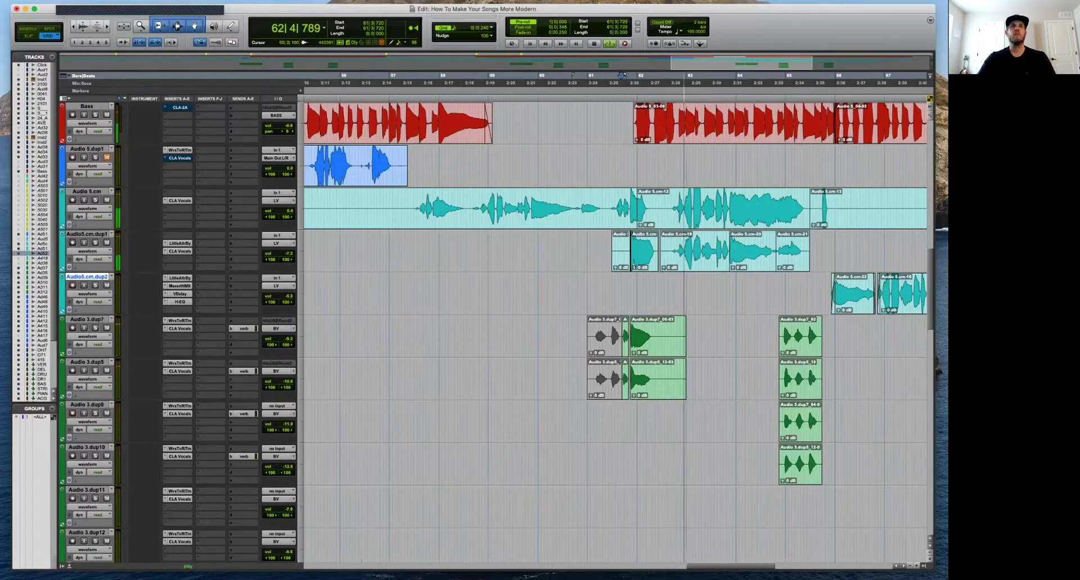
pyautogui.press('t')
pyautogui.press('t')
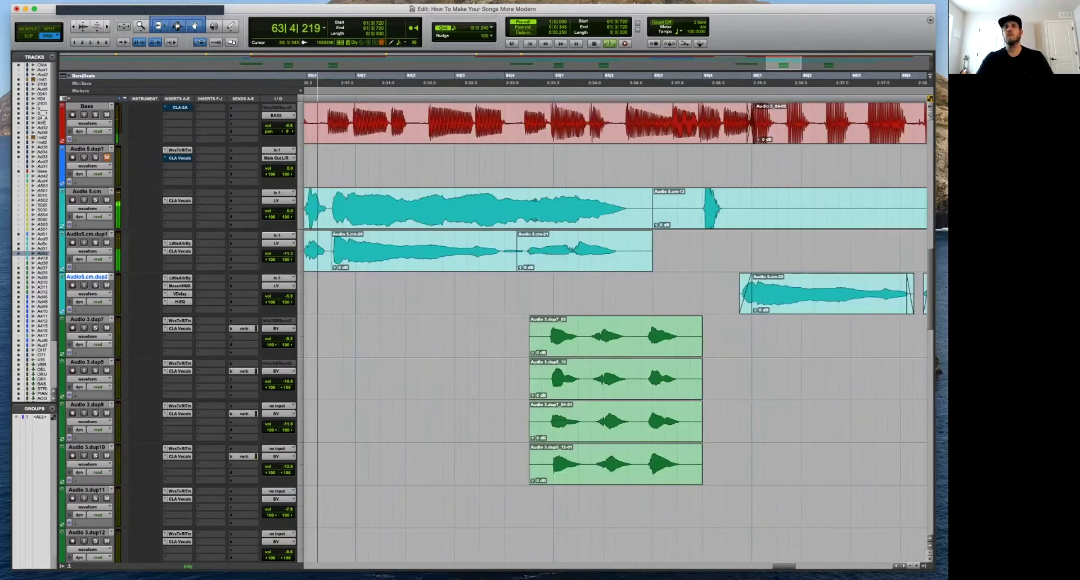
pyautogui.press('r')
# Heal the separated Audio5.cm.dup1 clips between bars 63 and 65 into one clip.
pyautogui.moveTo(596, 251); pyautogui.dragTo(459, 252)
pyautogui.press('r')
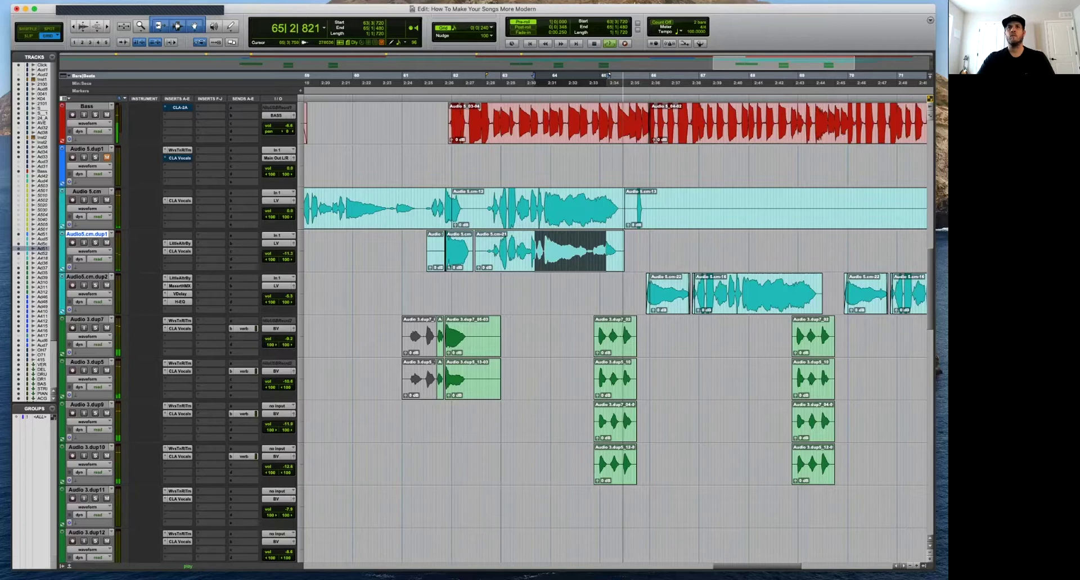
pyautogui.press('r')
# Examine the backing vocal tracks below the lead vocals for unused ones while the last chorus plays.
pyautogui.scroll(-3, 610, 75)
pyautogui.scroll(1, 611, 75)
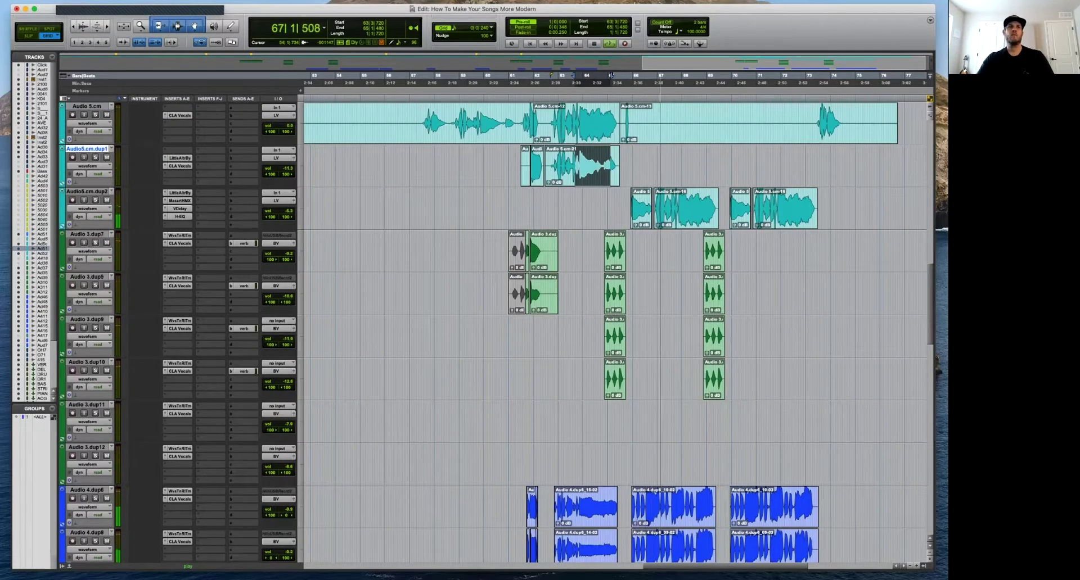
pyautogui.click(86, 234)
pyautogui.keyDown('shift'); pyautogui.click(87, 362); pyautogui.keyUp('shift')
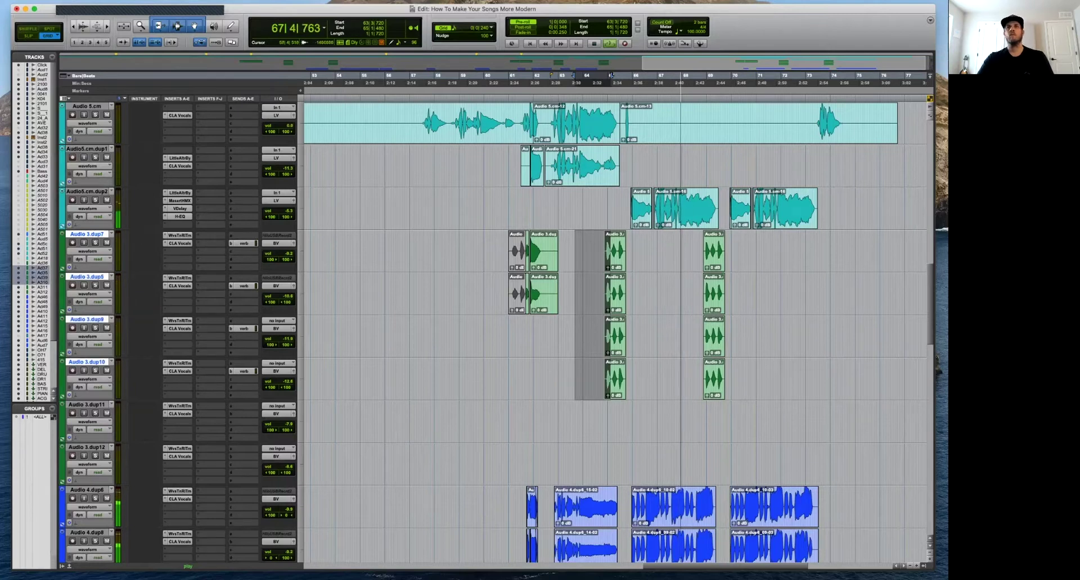
pyautogui.scroll(1, 611, 75)
pyautogui.scroll(-5, 610, 75)
pyautogui.scroll(-2, 809, 332)
pyautogui.scroll(2, 809, 332)
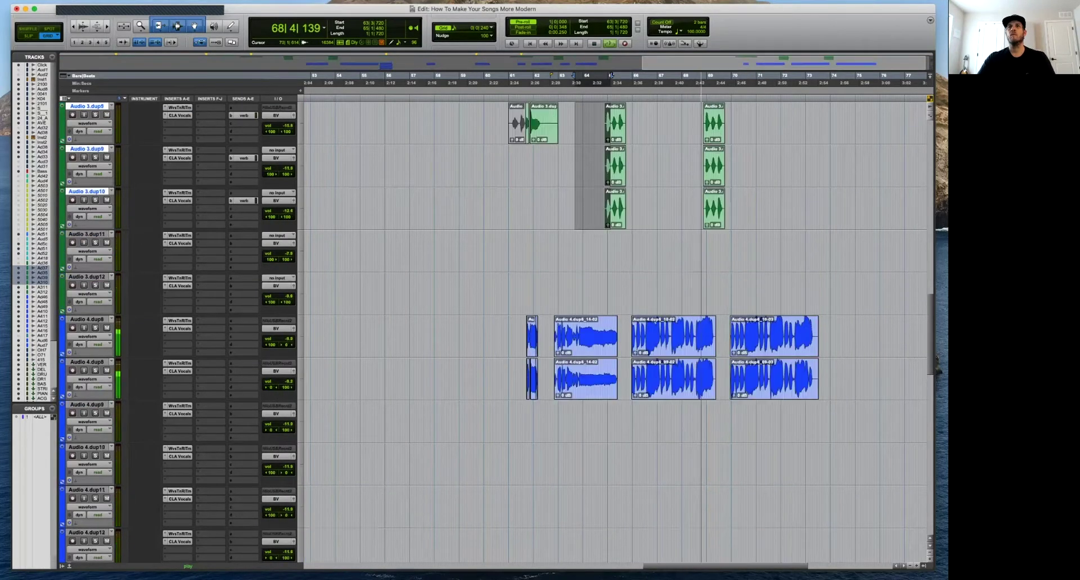
# Delete the empty backing vocal tracks Audio 3.dup11 and Audio 3.dup12.
pyautogui.press('r')
pyautogui.press('r')
pyautogui.press('r')
pyautogui.press('t')
pyautogui.press('t')
pyautogui.click(111, 191)
pyautogui.click(116, 234)
pyautogui.click(87, 234)
pyautogui.keyDown('shift'); pyautogui.click(86, 276); pyautogui.keyUp('shift')
pyautogui.rightClick(87, 275)
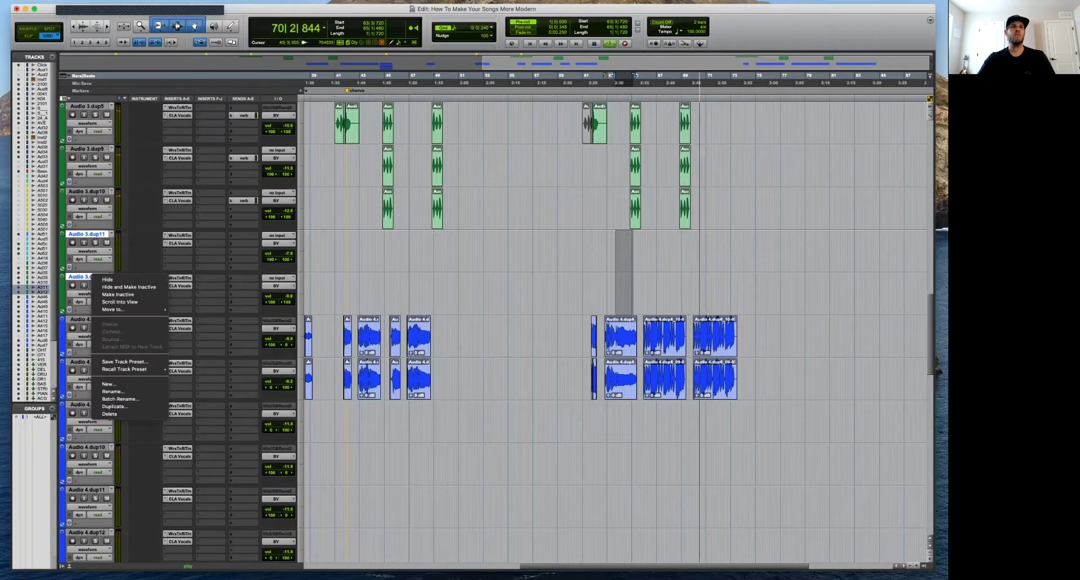
pyautogui.click(108, 414)
# Review the arrangement through the end of the song, from the backing vocals up to the drums and instruments.
pyautogui.press('r')
pyautogui.press('r')
pyautogui.press('t')
pyautogui.press('t')
pyautogui.press('t')
pyautogui.press('r')
pyautogui.press('r')
pyautogui.press('r')
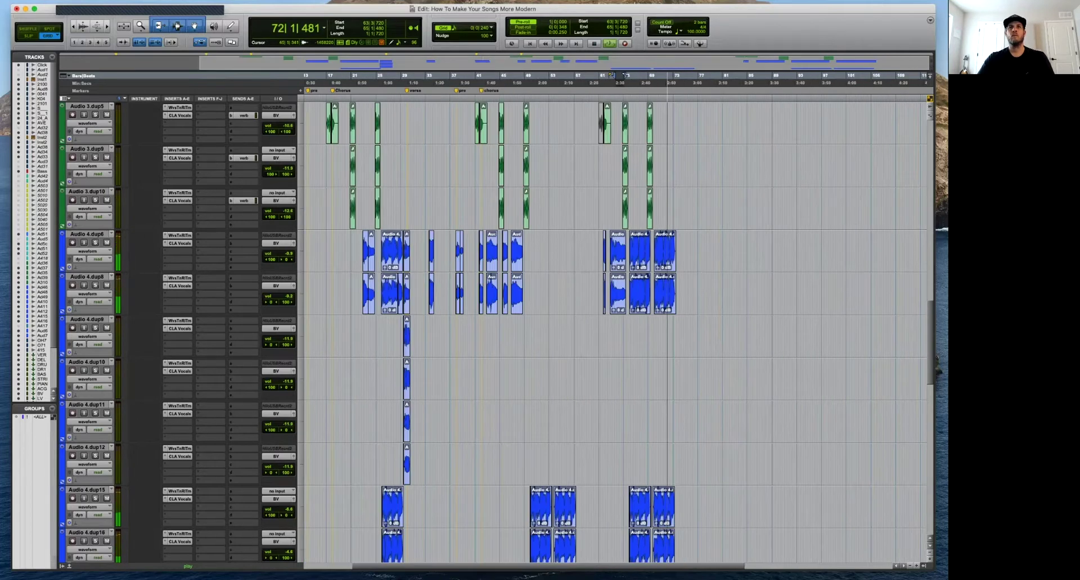
pyautogui.scroll(-10, 473, 336)
pyautogui.scroll(15, 474, 336)
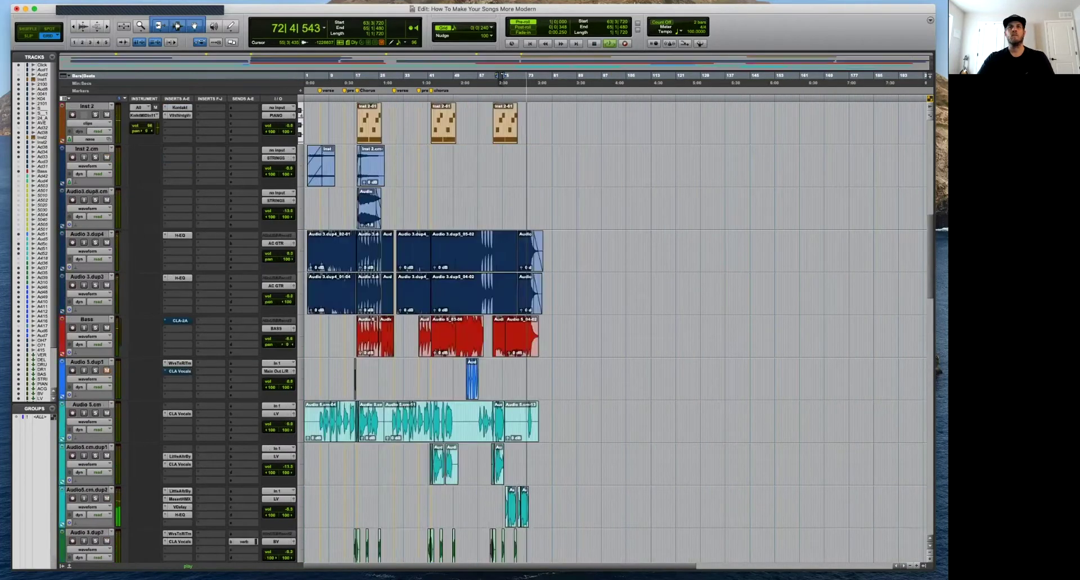
pyautogui.press('t')
pyautogui.press('t')
pyautogui.press('t')
pyautogui.scroll(-4, 474, 337)
pyautogui.press('r')
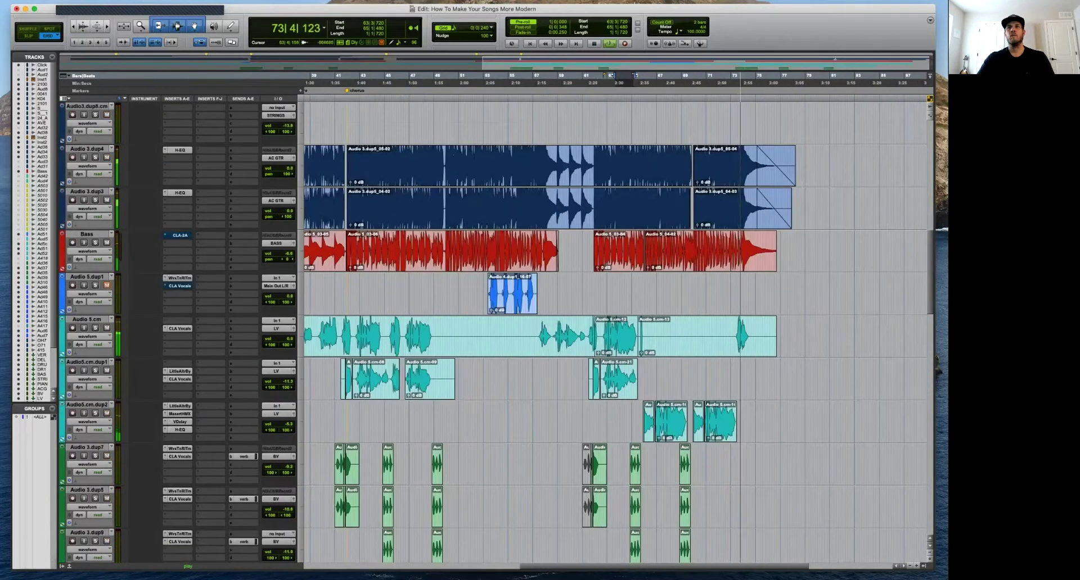
pyautogui.scroll(-3, 549, 332)
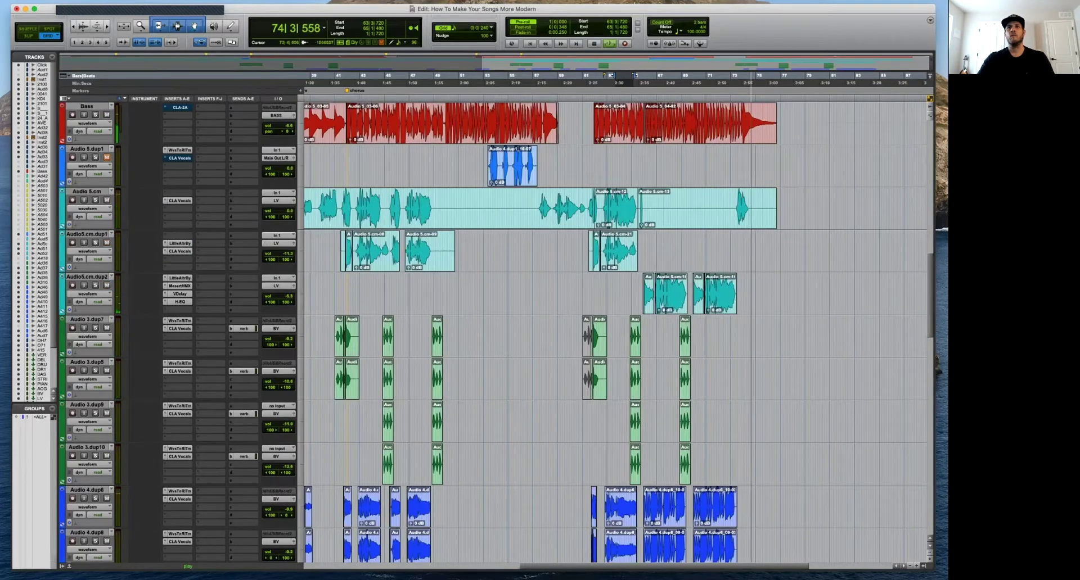
pyautogui.scroll(9, 549, 332)
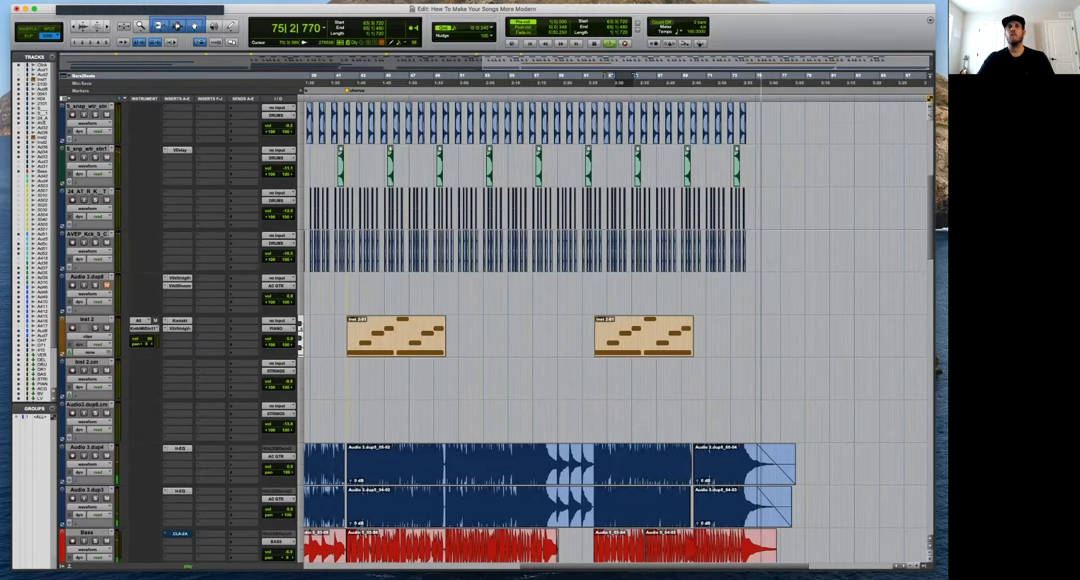
# Copy the first chorus's string clips on Inst 2.cm and Audio3.dup6.cm, starting at bar 18.
pyautogui.press('r')
pyautogui.press('r')
pyautogui.click(365, 388)
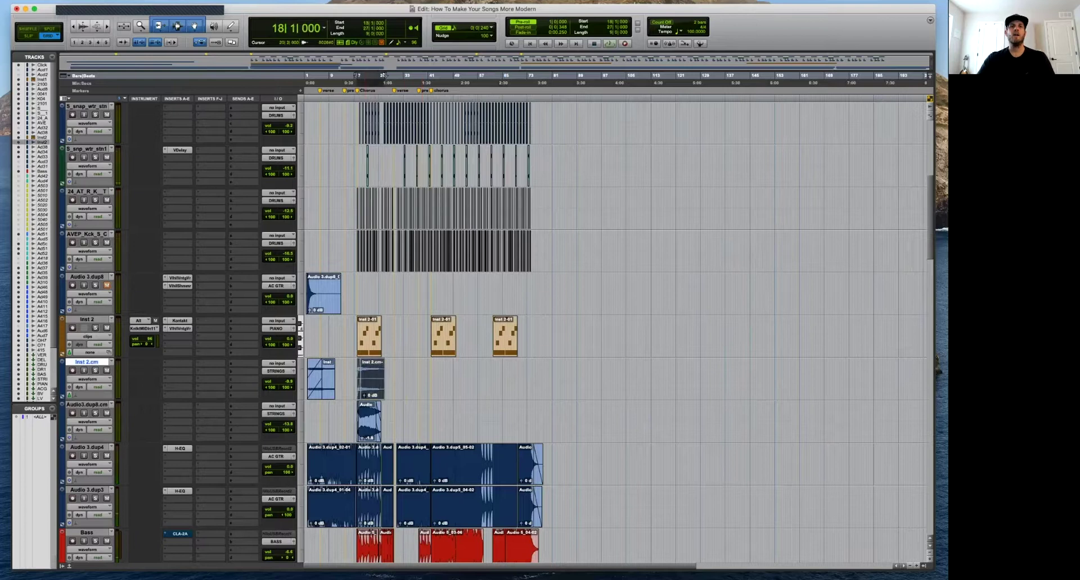
pyautogui.moveTo(373, 425); pyautogui.dragTo(434, 424)
pyautogui.moveTo(448, 388); pyautogui.dragTo(447, 388)
pyautogui.press('super+z')
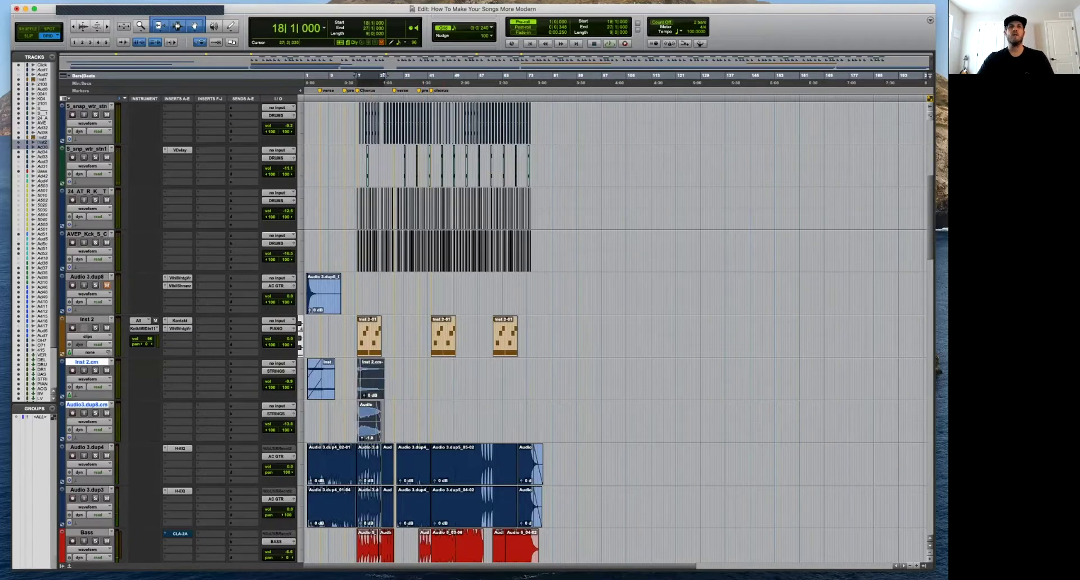
pyautogui.press('t')
pyautogui.press('t')
pyautogui.press('t')
pyautogui.press('t')
pyautogui.press('t')
pyautogui.press('t')
pyautogui.press('r')
pyautogui.press('r')
pyautogui.press('r')
pyautogui.press('r')
pyautogui.press('r')
pyautogui.press('r')
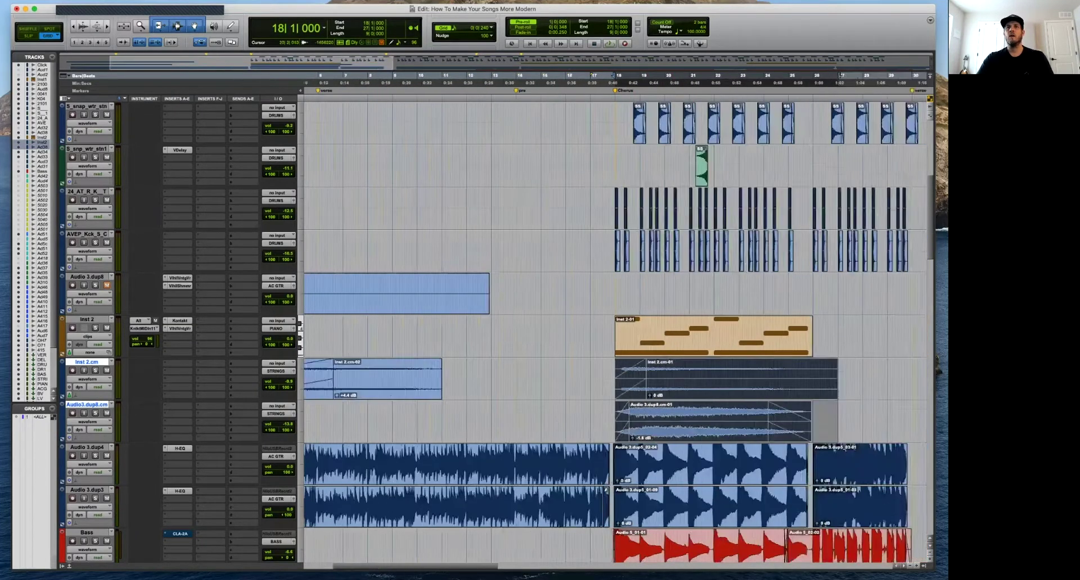
# Paste the copied string clips onto Inst 2.cm and Audio3.dup6.cm at the second chorus, bar 42.
pyautogui.click(564, 378)
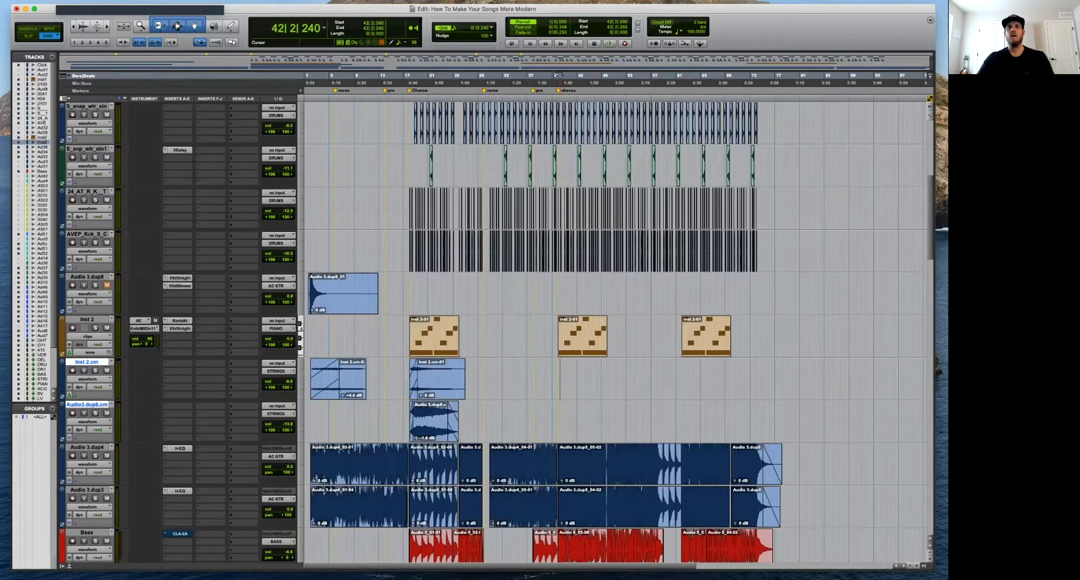
pyautogui.press('t')
pyautogui.press('t')
pyautogui.press('t')
pyautogui.press('t')
pyautogui.press('super+v')
pyautogui.press('t')
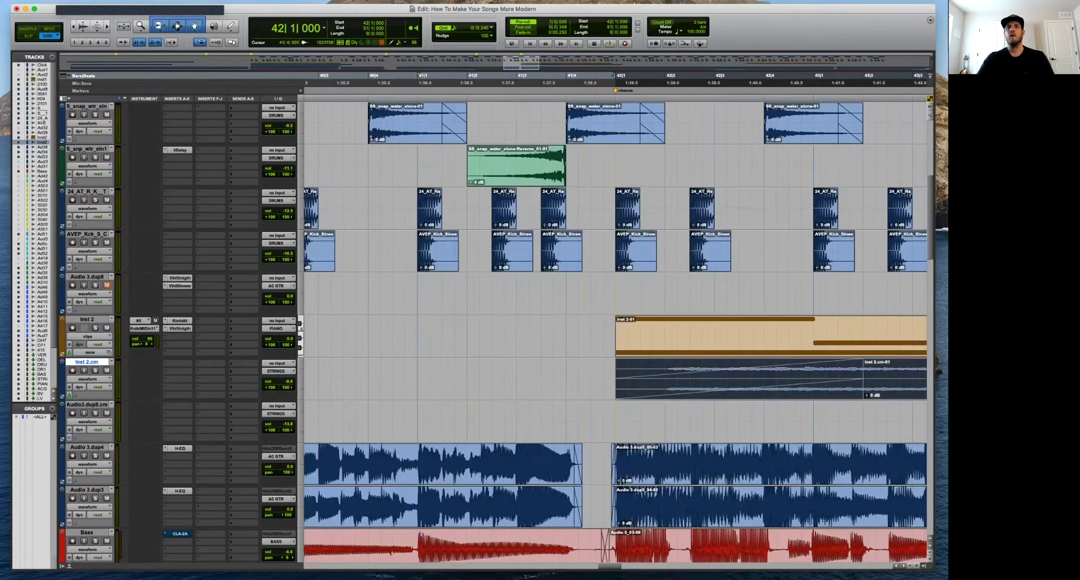
pyautogui.hotkey('shift', ';')
pyautogui.press('super+v')
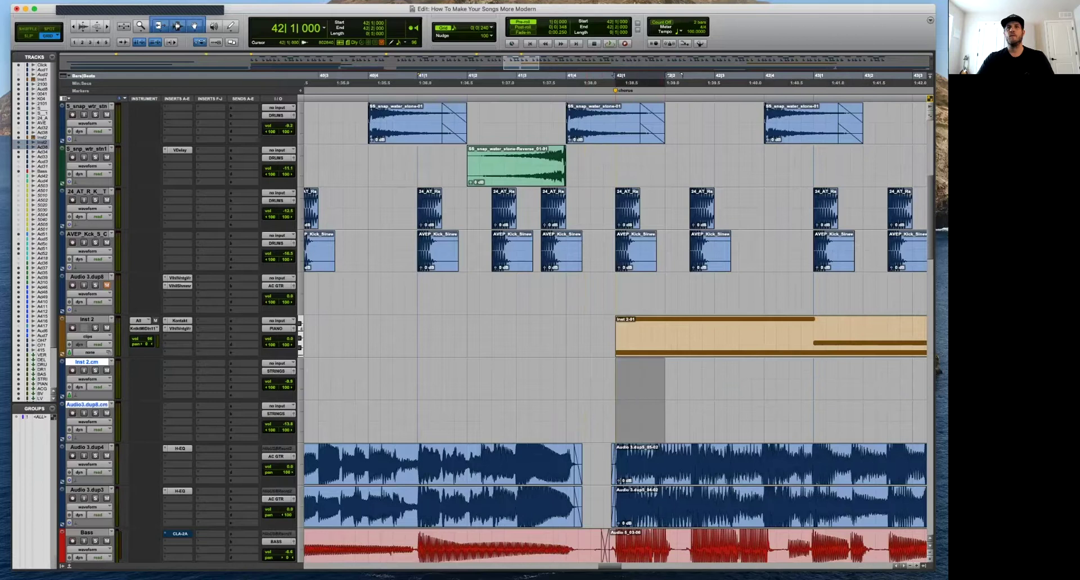
# Paste the same string clips onto both string tracks at the last chorus, bar 62.
pyautogui.press('r')
pyautogui.press('r')
pyautogui.press('r')
pyautogui.press('r')
pyautogui.press('r')
pyautogui.click(683, 378)
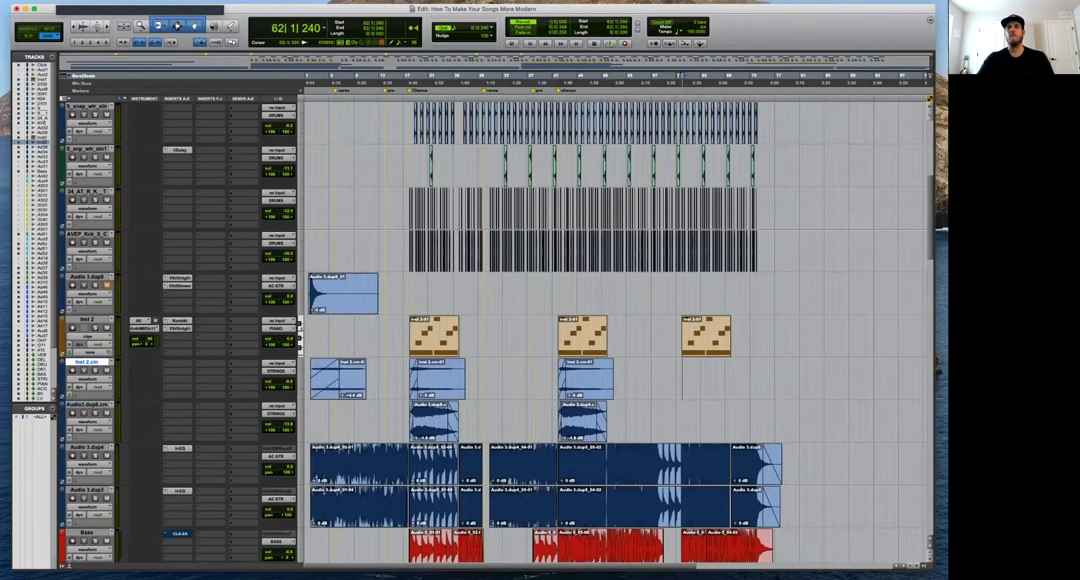
pyautogui.press('t')
pyautogui.press('t')
pyautogui.press('t')
pyautogui.press('t')
pyautogui.hotkey('shift', ';')
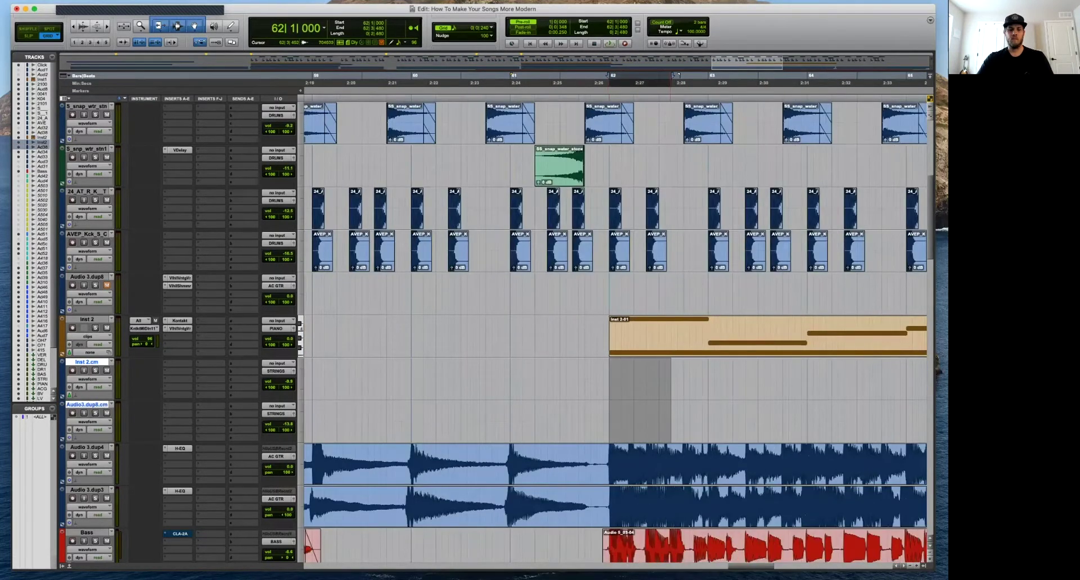
pyautogui.press('super+v')
# Play briefly from around bar 59, just before the last chorus and its pasted strings.
pyautogui.press('r')
pyautogui.press('r')
pyautogui.press('r')
pyautogui.press('r')
pyautogui.click(599, 378)
pyautogui.press('space')
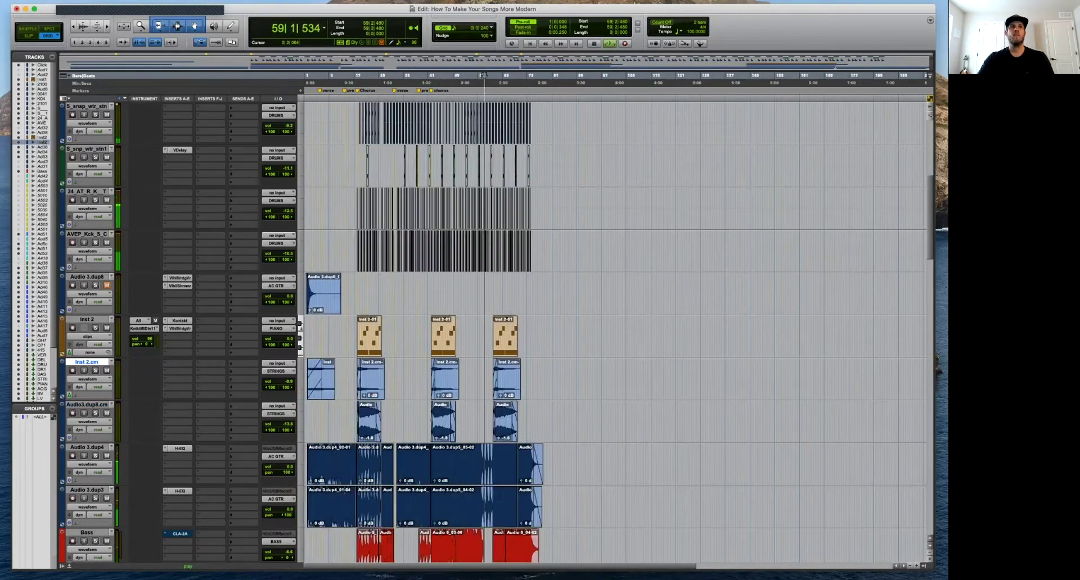
pyautogui.press('r')
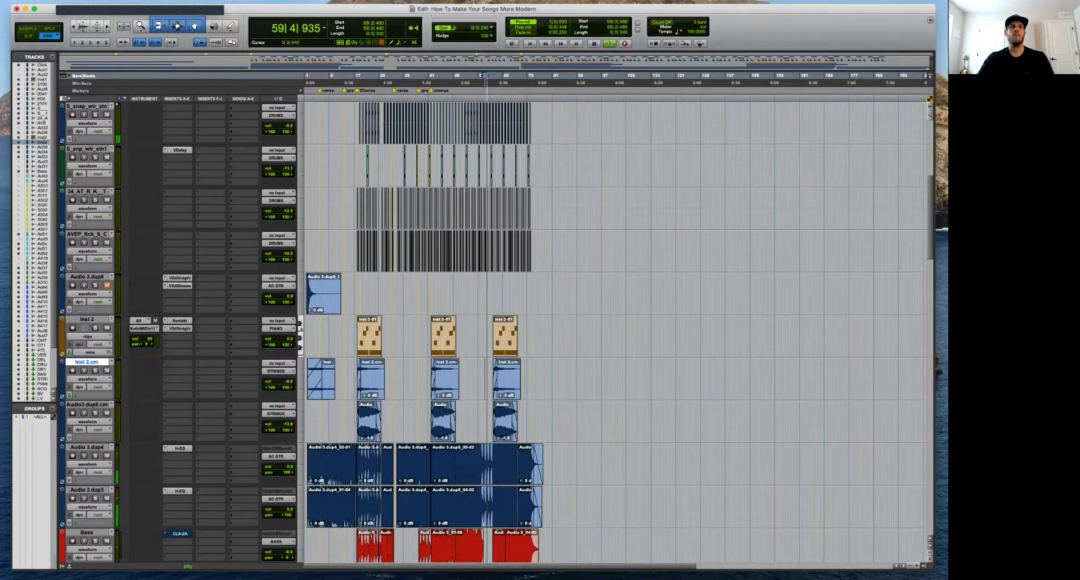
pyautogui.press('space')
# Hide the muted Audio 3.dup6 track and make it inactive.
pyautogui.press('p')
pyautogui.press('p')
pyautogui.rightClick(91, 277)
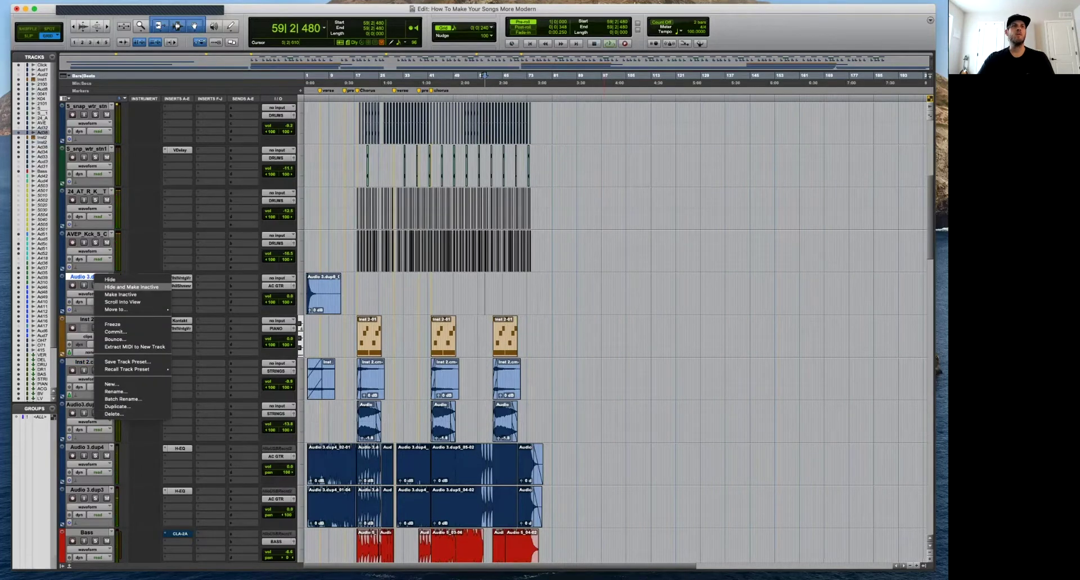
pyautogui.click(115, 287)
# Open the CLA-2A compressor on the Bass track and play the first chorus to hear the bass.
pyautogui.scroll(-10, 422, 332)
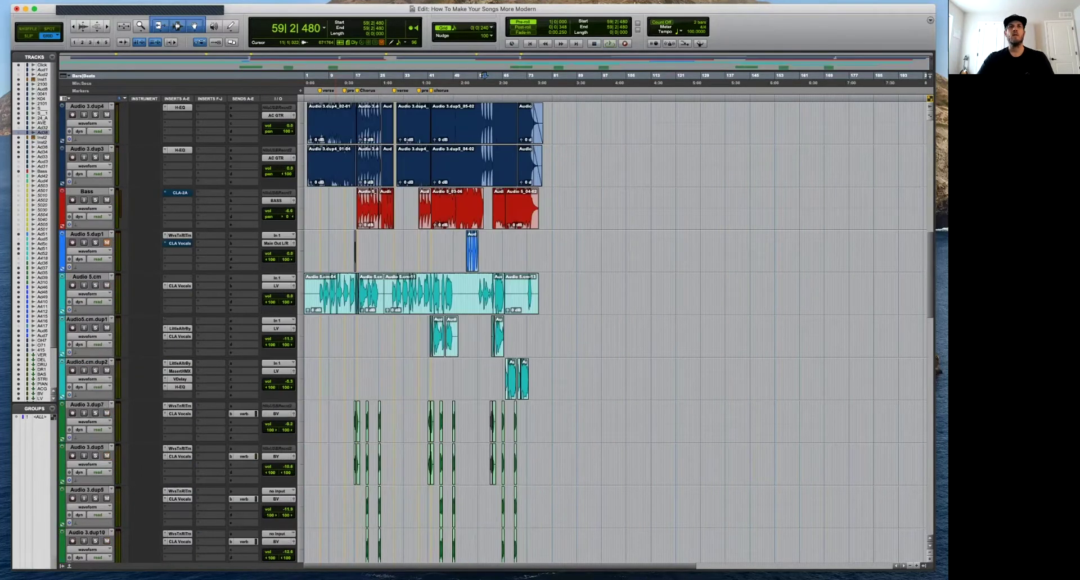
pyautogui.click(180, 193)
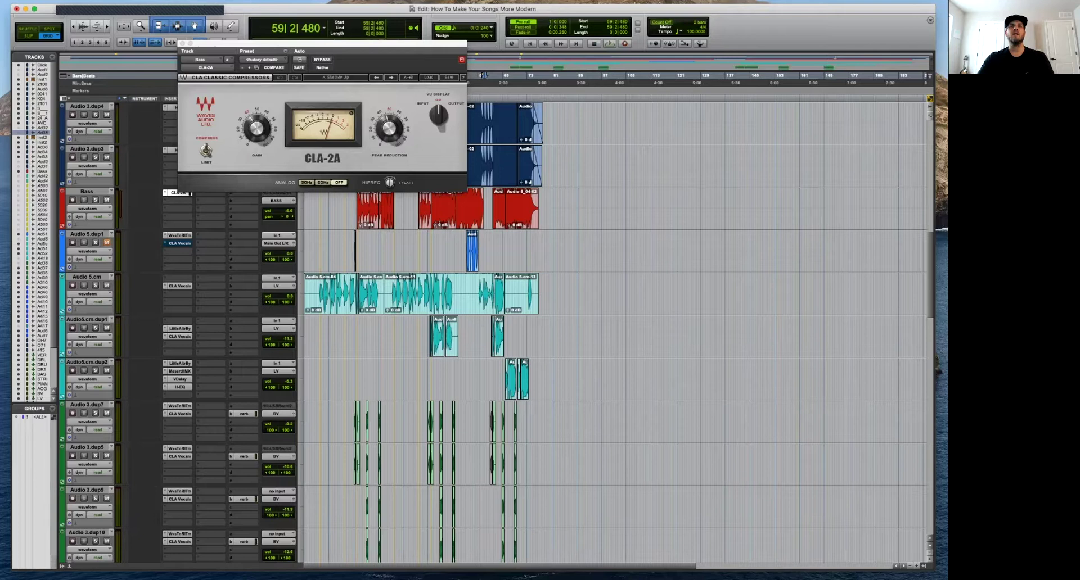
pyautogui.press('space')
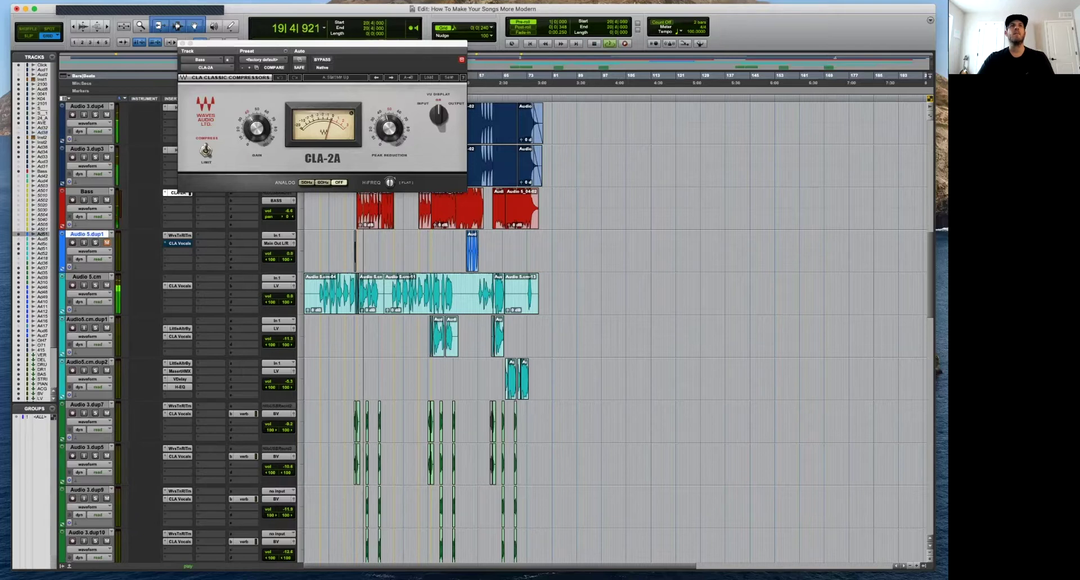
pyautogui.press('t')
pyautogui.press('t')
pyautogui.press('space')
pyautogui.click(570, 251)
pyautogui.press('t')
pyautogui.press('t')
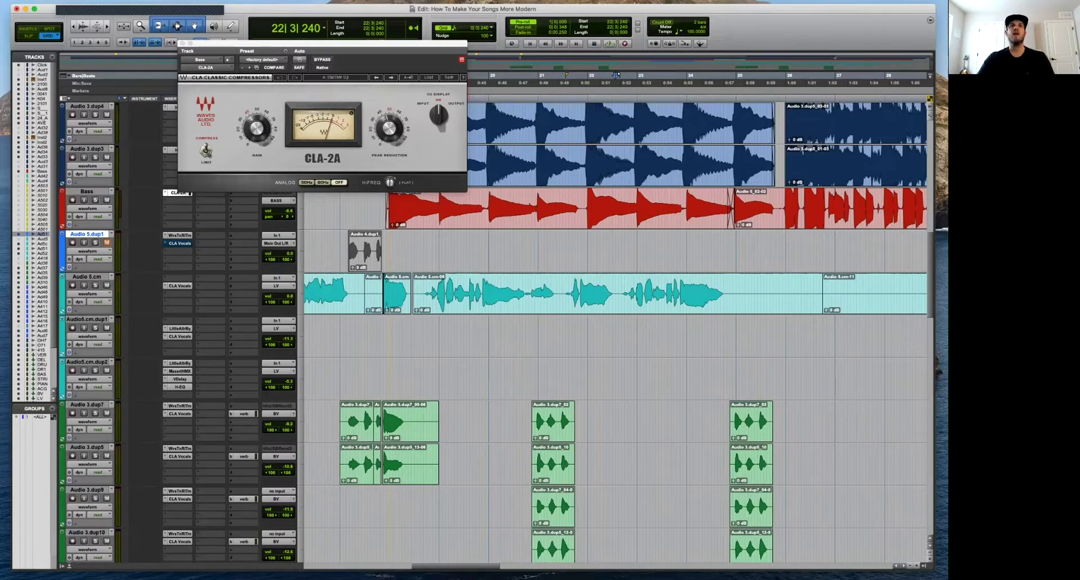
# Raise the CLA-2A's peak reduction on the Bass track while playing the second half of the first chorus.
pyautogui.click(389, 128)
pyautogui.moveTo(776, 252); pyautogui.dragTo(787, 251)
pyautogui.press('space')
pyautogui.click(787, 252)
pyautogui.press('t')
pyautogui.press('t')
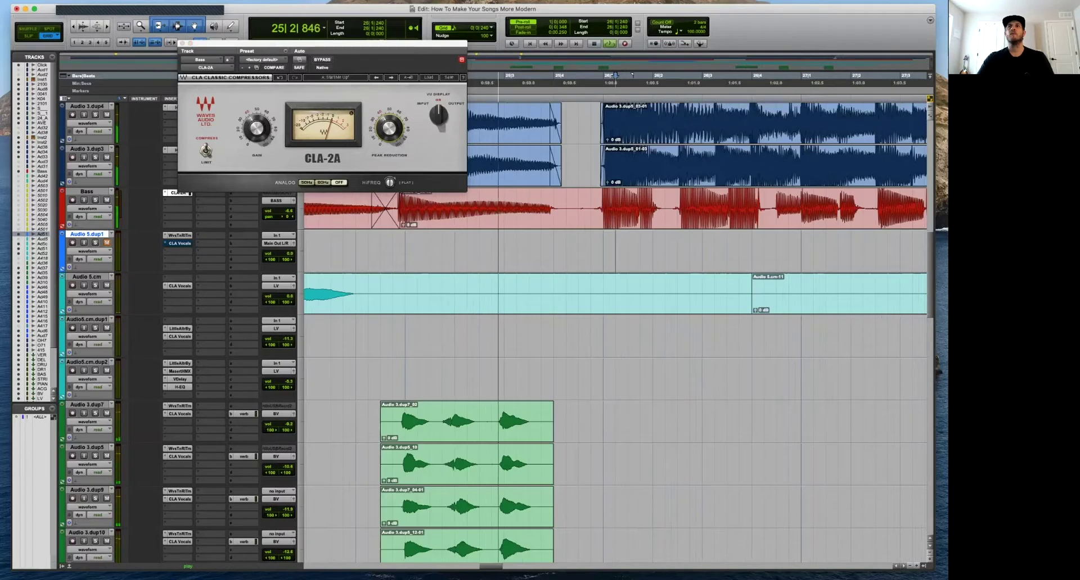
pyautogui.press('r')
pyautogui.moveTo(389, 128); pyautogui.dragTo(389, 101)
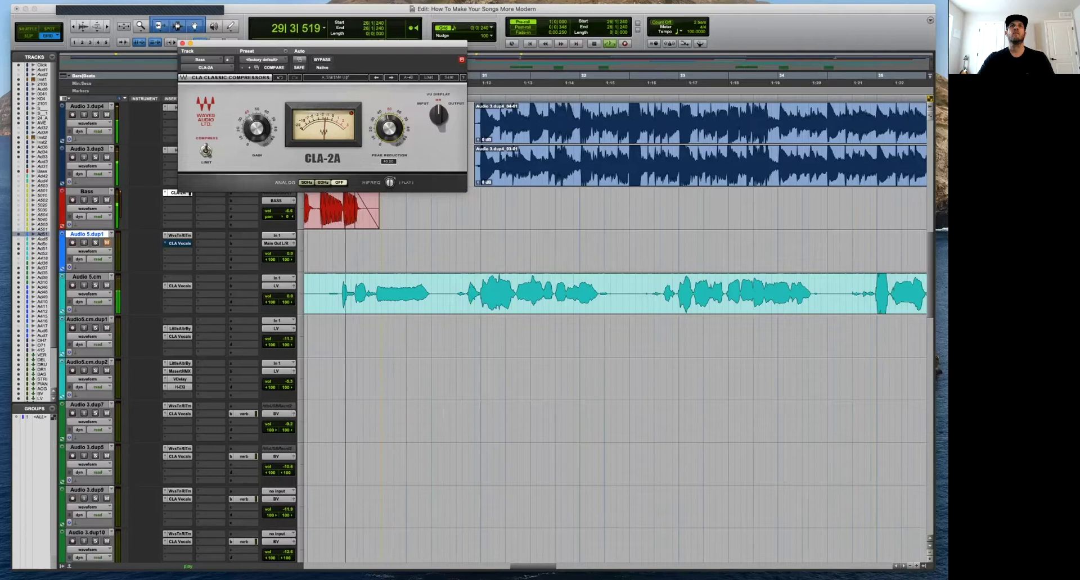
# Play the second pre-chorus from about bar 37 to check the bass compression.
pyautogui.press('r')
pyautogui.press('r')
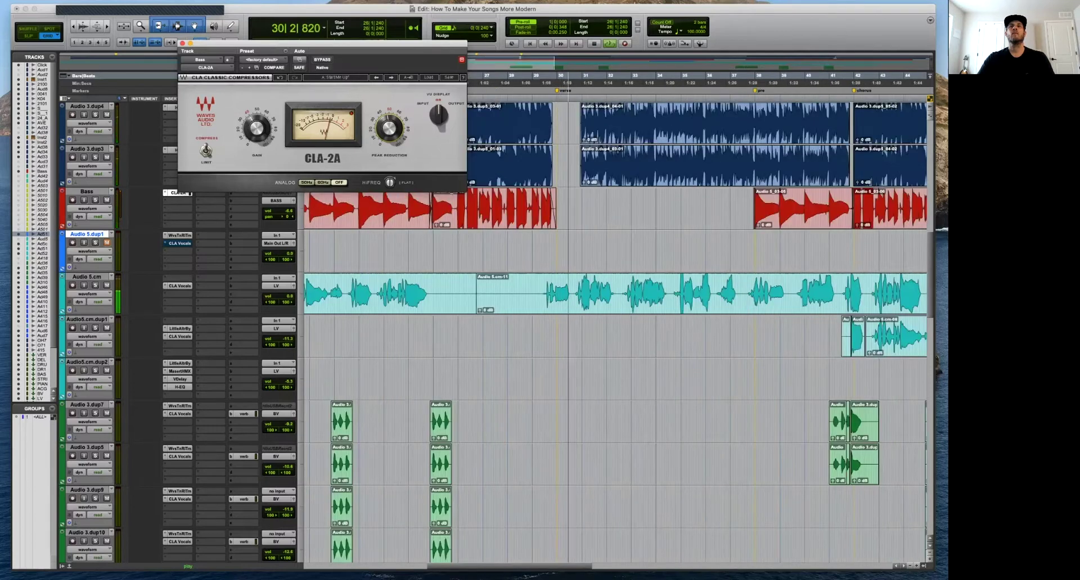
pyautogui.click(752, 76)
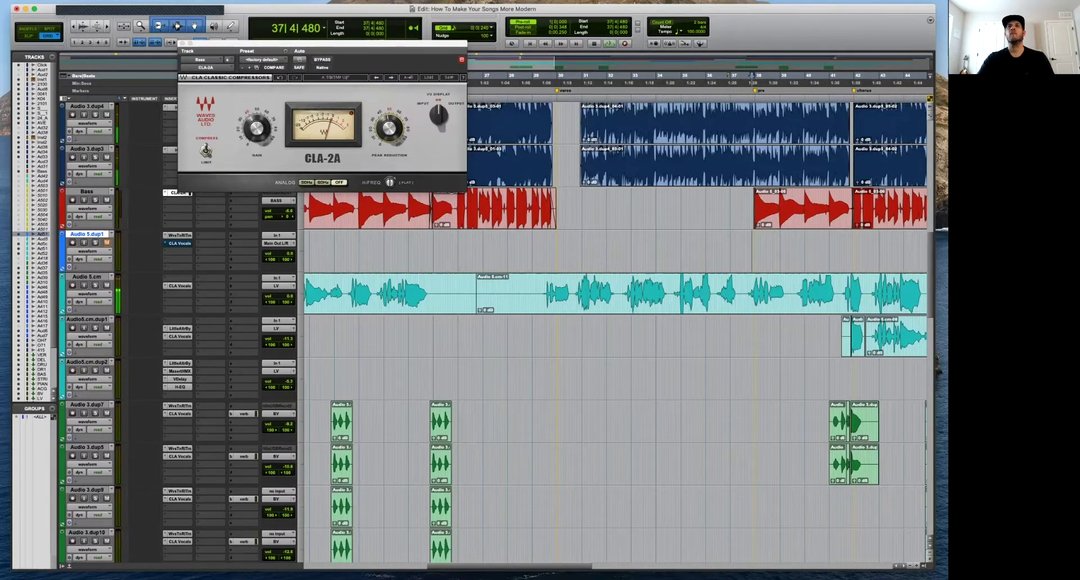
pyautogui.press('t')
pyautogui.press('t')
pyautogui.press('t')
pyautogui.press('r')
pyautogui.press('r')
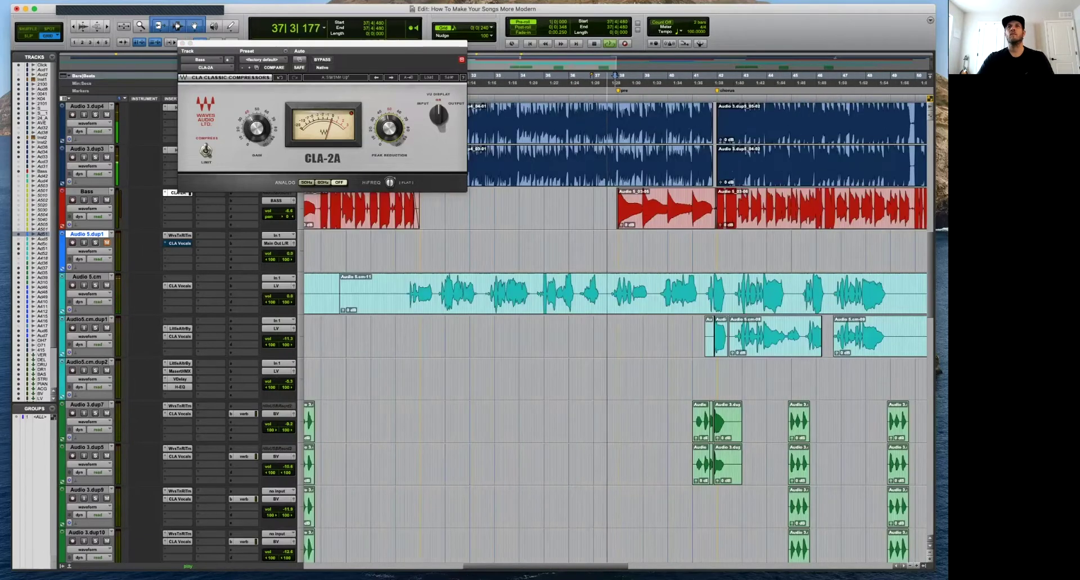
# Play from about bar 41 into the second chorus to hear the compressed bass, and stop playback.
pyautogui.press('t')
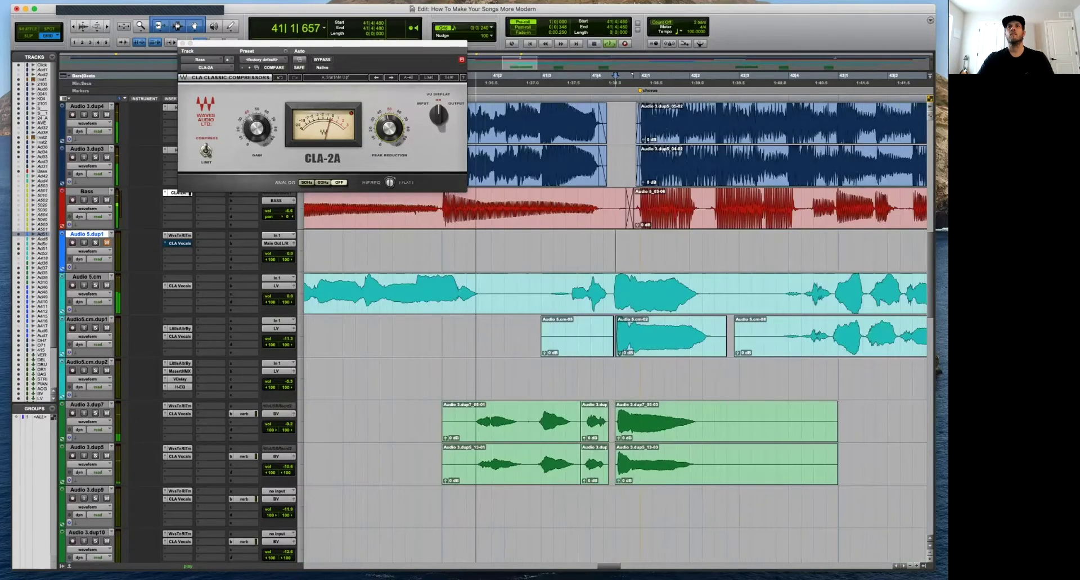
pyautogui.press('t')
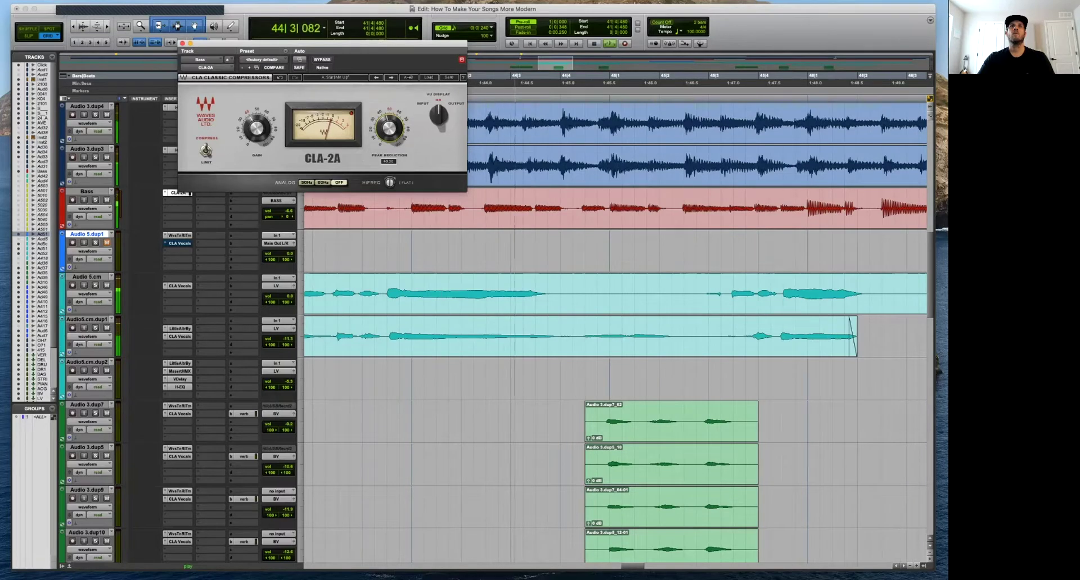
pyautogui.press('r')
pyautogui.press('r')
pyautogui.press('r')
pyautogui.press('space')
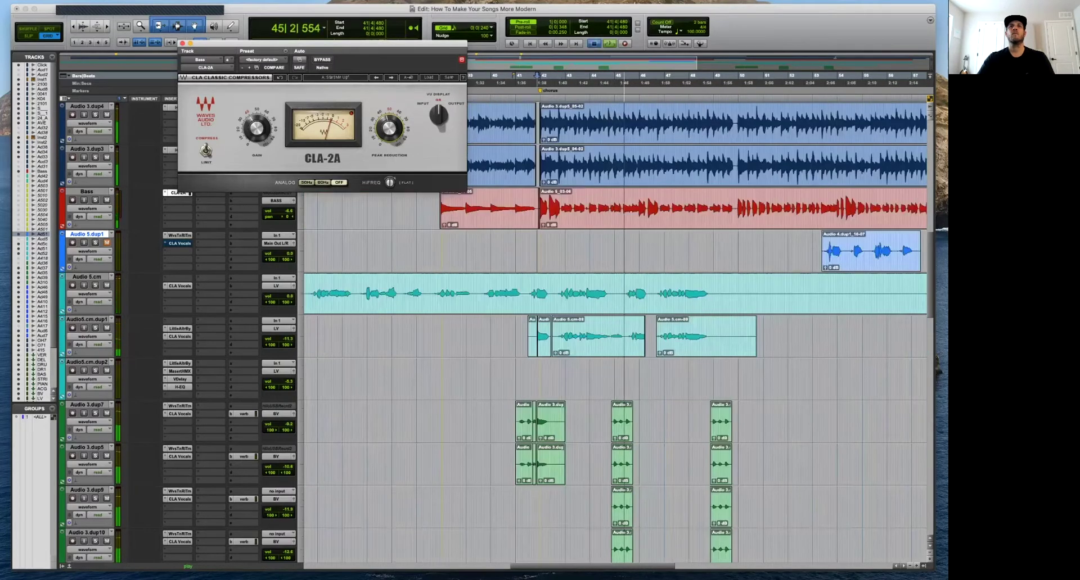
# Separate the loud bass notes opening the second chorus at bar 42 and lower their clip gain.
pyautogui.click(567, 211)
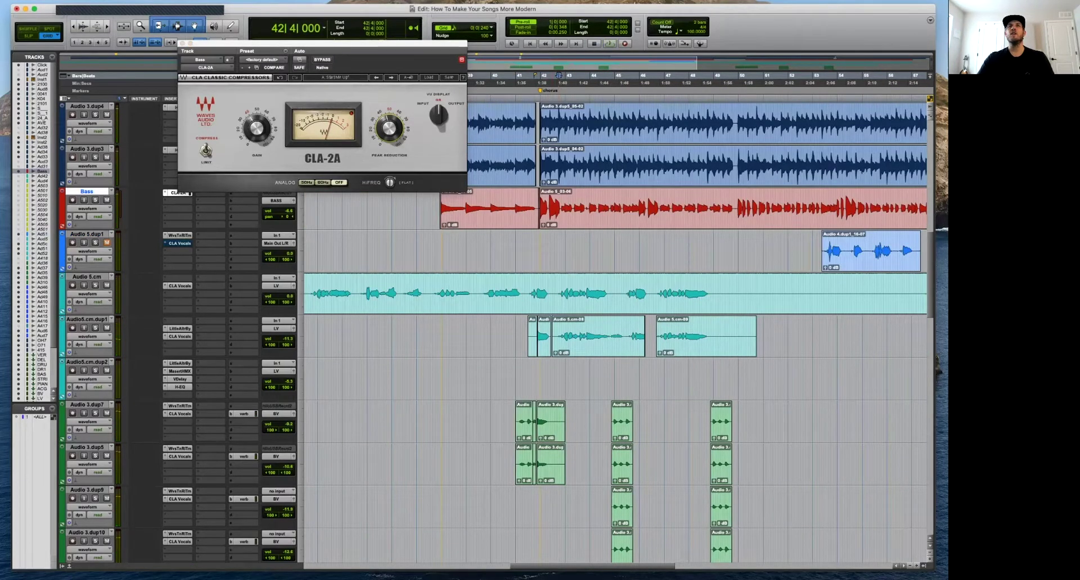
pyautogui.press('r')
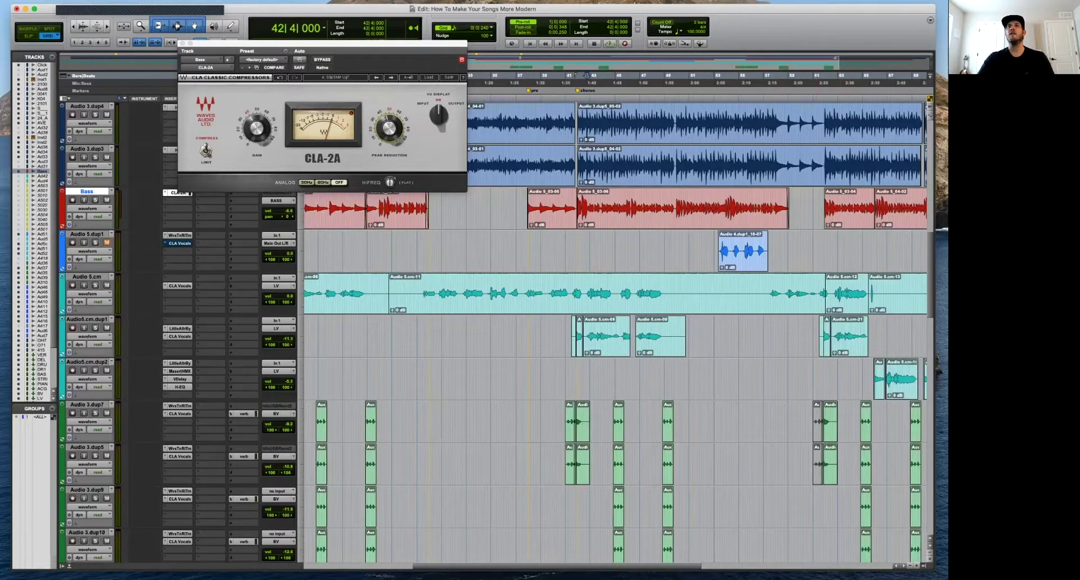
pyautogui.press('r')
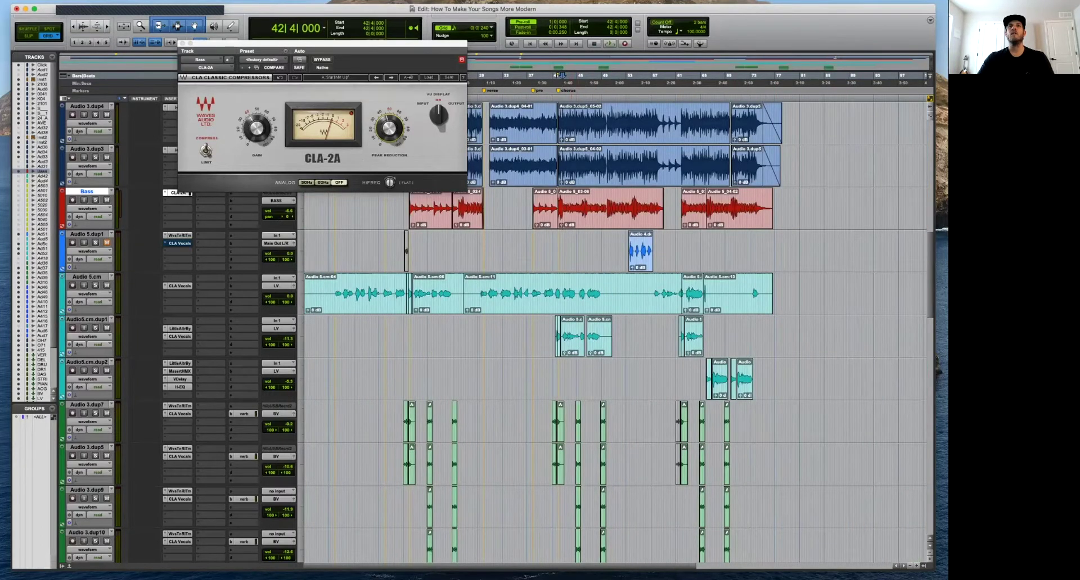
pyautogui.click(566, 209)
pyautogui.press('t')
pyautogui.press('t')
pyautogui.press('t')
pyautogui.press('t')
pyautogui.press('t')
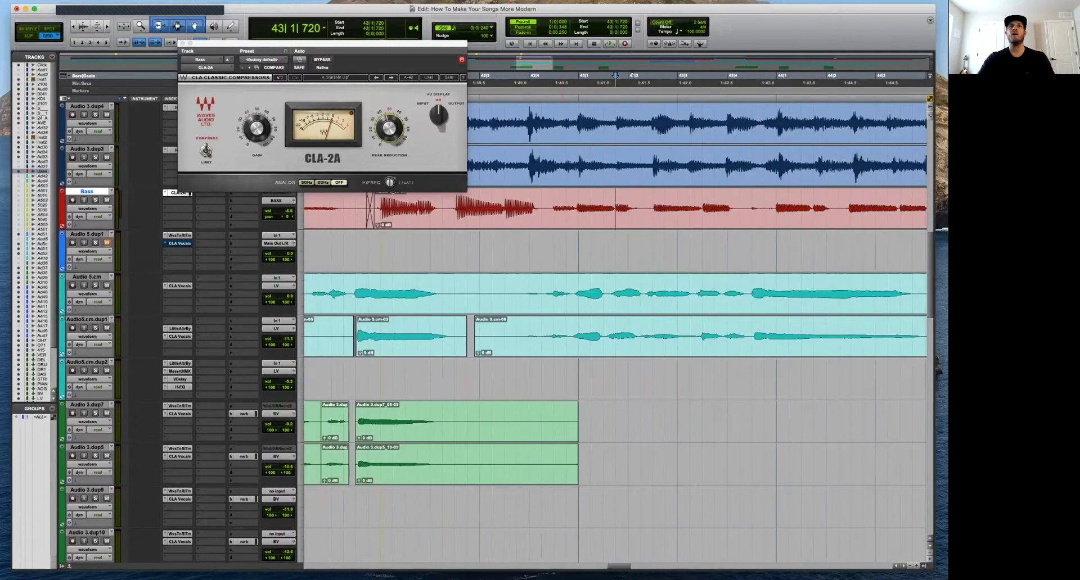
pyautogui.hotkey('alt', 'shift', 'Tab')
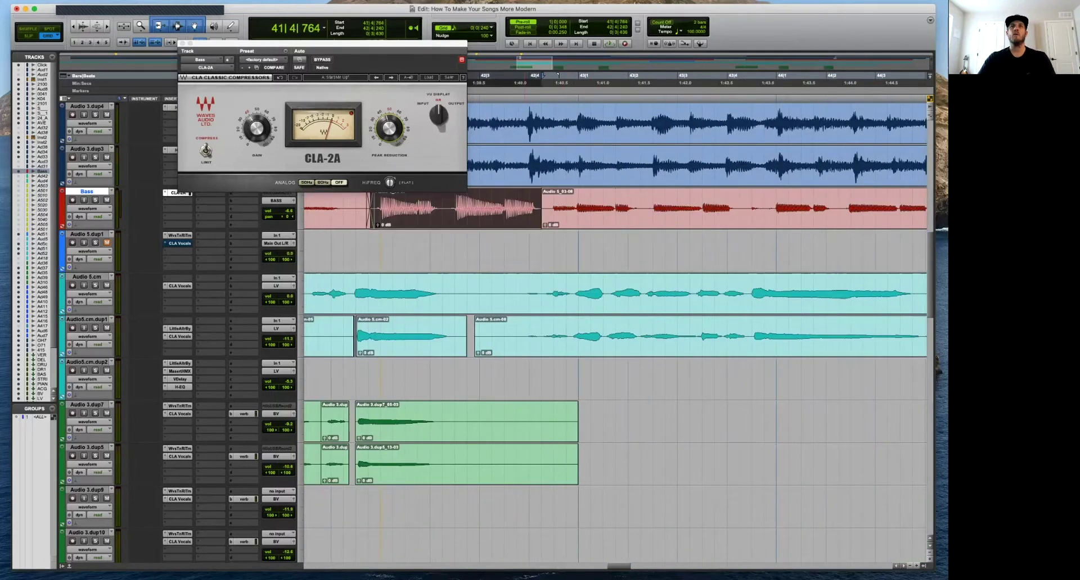
pyautogui.click(378, 225)
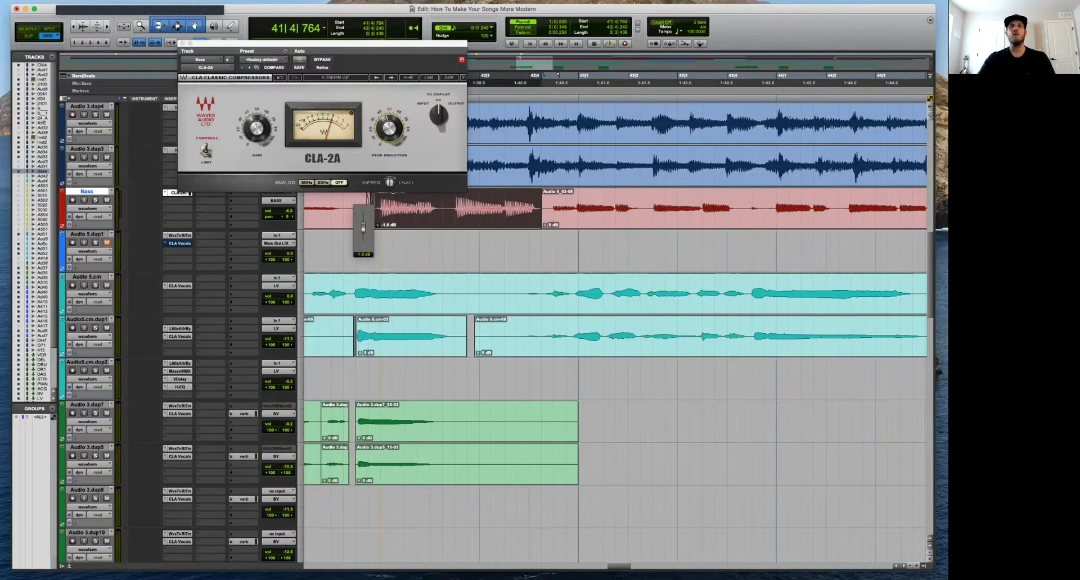
# Separate the two loud bass notes at bar 26 and lower their clip gain.
pyautogui.press('r')
pyautogui.press('r')
pyautogui.press('r')
pyautogui.press('r')
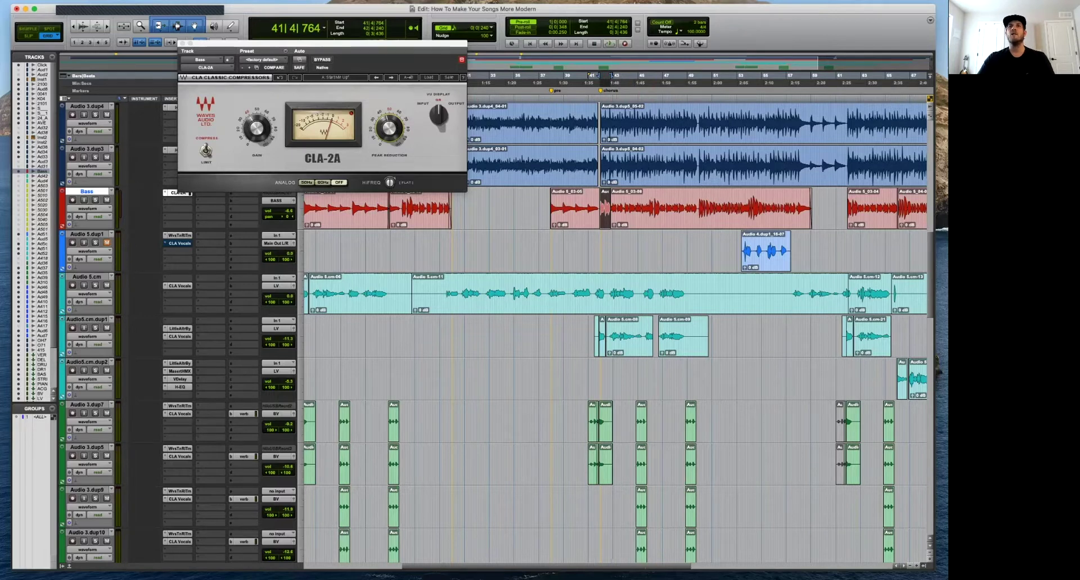
pyautogui.press('t')
pyautogui.press('t')
pyautogui.press('t')
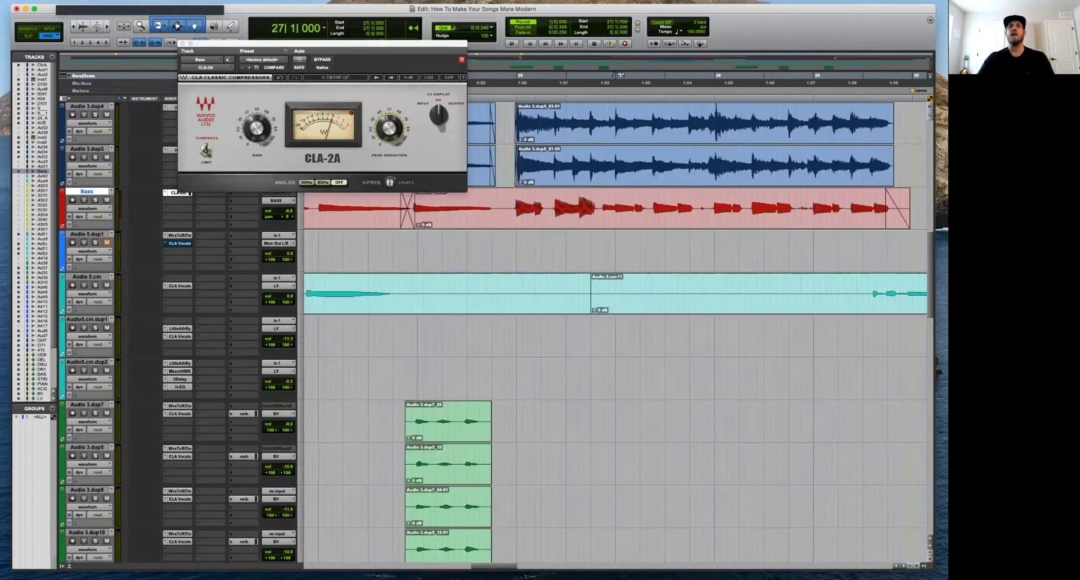
pyautogui.moveTo(510, 209); pyautogui.dragTo(584, 209)
pyautogui.moveTo(513, 225); pyautogui.dragTo(513, 223)
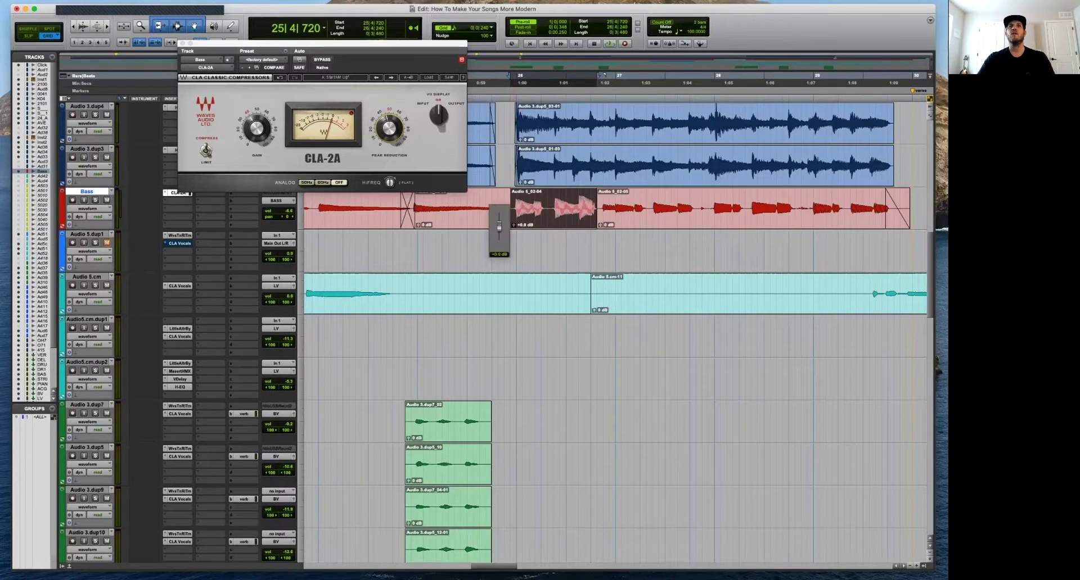
# Separate the loud bass note at 54|2|240 in the second chorus and lower its clip gain.
pyautogui.press('r')
pyautogui.press('r')
pyautogui.press('r')
pyautogui.press('r')
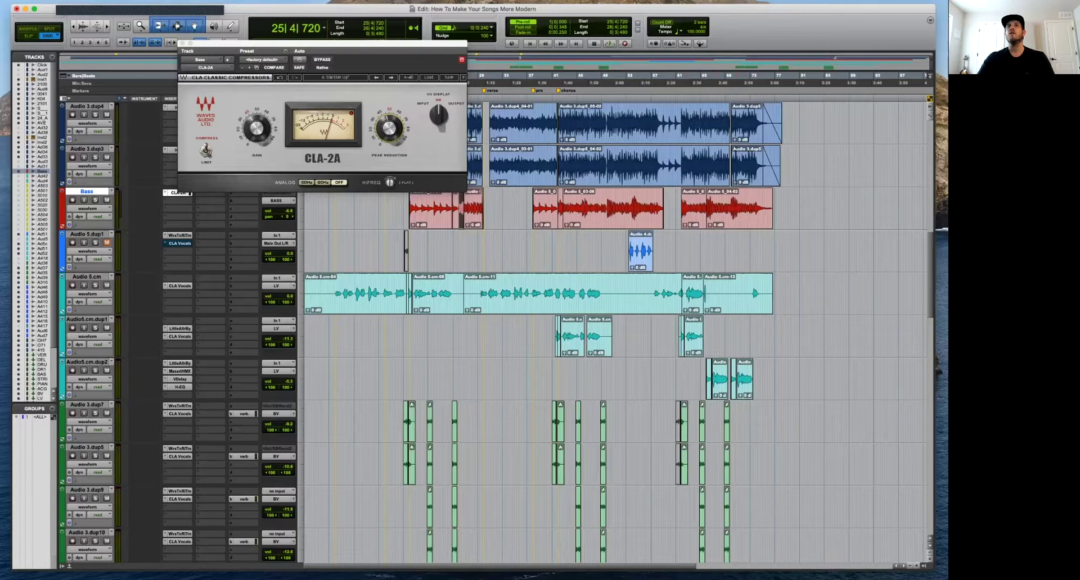
pyautogui.click(635, 208)
pyautogui.press('t')
pyautogui.press('t')
pyautogui.press('t')
pyautogui.press('t')
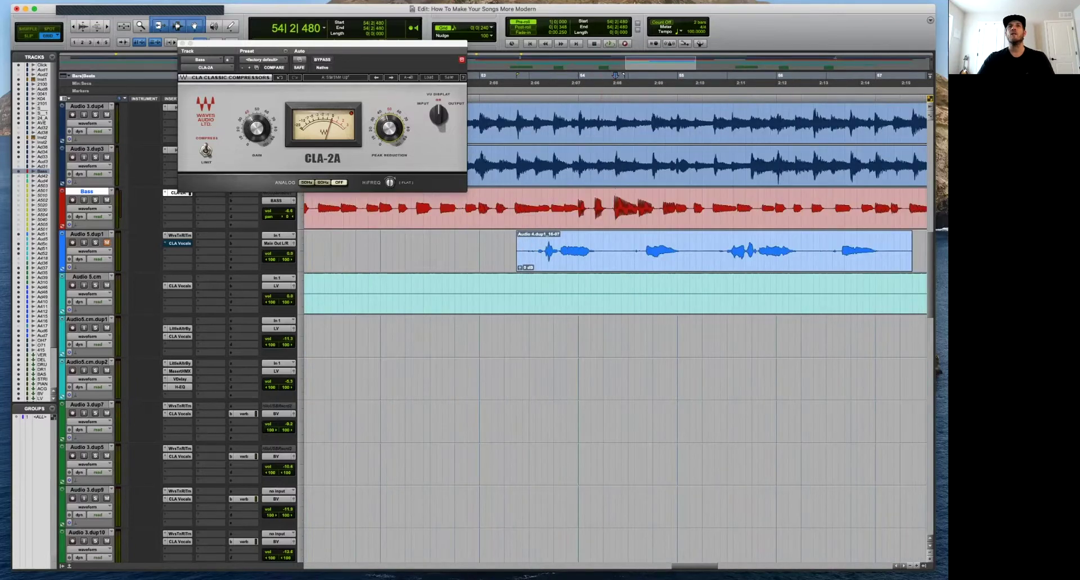
pyautogui.moveTo(609, 209); pyautogui.dragTo(613, 232)
# Play from about bar 54 to the breakdown around bar 61 while adjusting the CLA-2A's peak reduction on the Bass track.
pyautogui.press('r')
pyautogui.press('r')
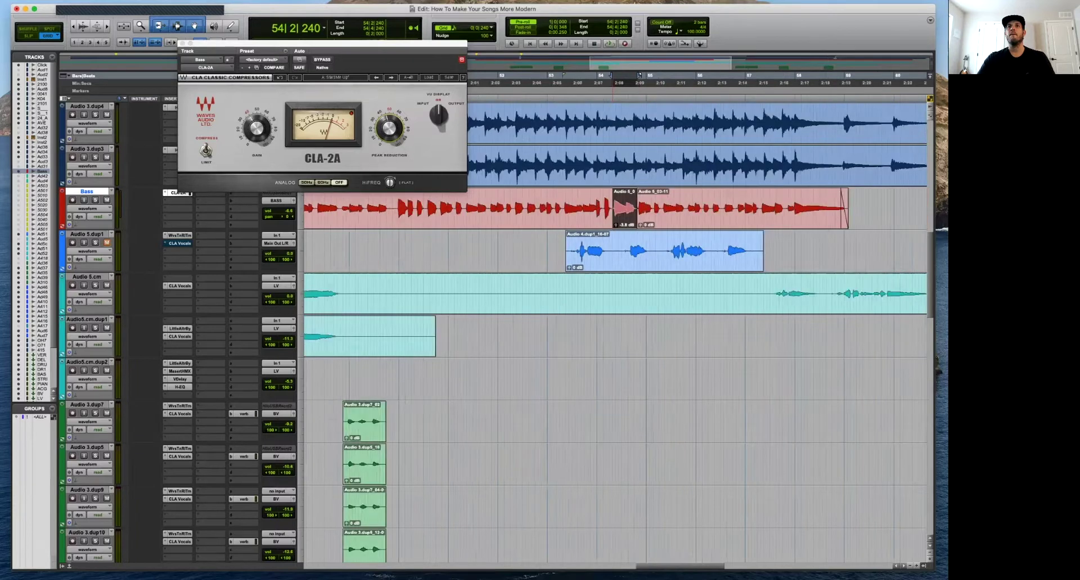
pyautogui.click(602, 209)
pyautogui.press('space')
pyautogui.click(388, 129)
pyautogui.moveTo(388, 129); pyautogui.dragTo(389, 126)
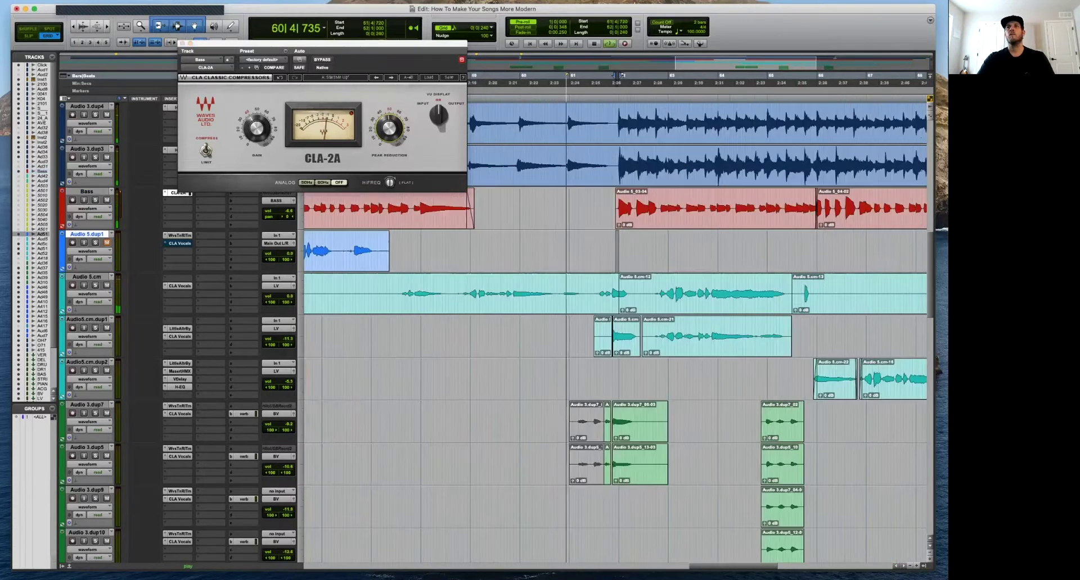
pyautogui.press('space')
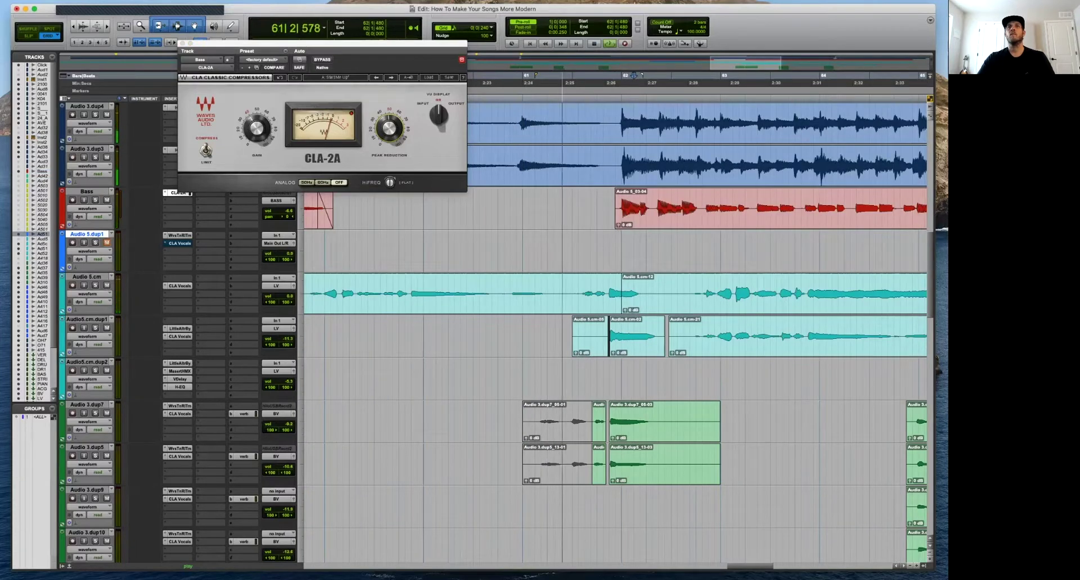
# Split the Bass track at 62|2|240, lower the clip gain of the opening note before it, and resume playback.
pyautogui.click(652, 201)
pyautogui.press('b')
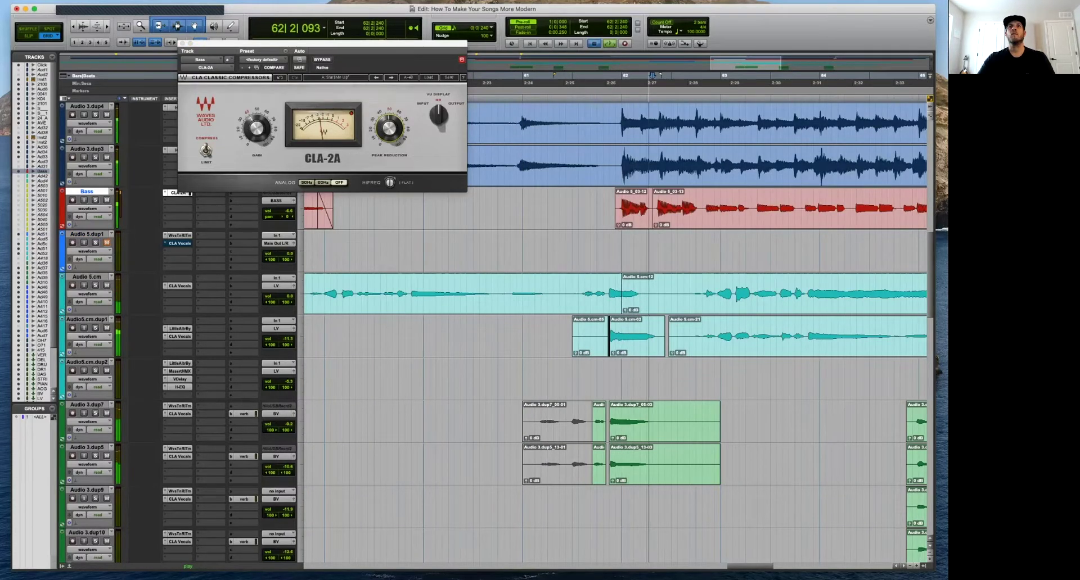
pyautogui.press('space')
pyautogui.moveTo(618, 225); pyautogui.dragTo(618, 230)
pyautogui.click(622, 247)
pyautogui.press('space')
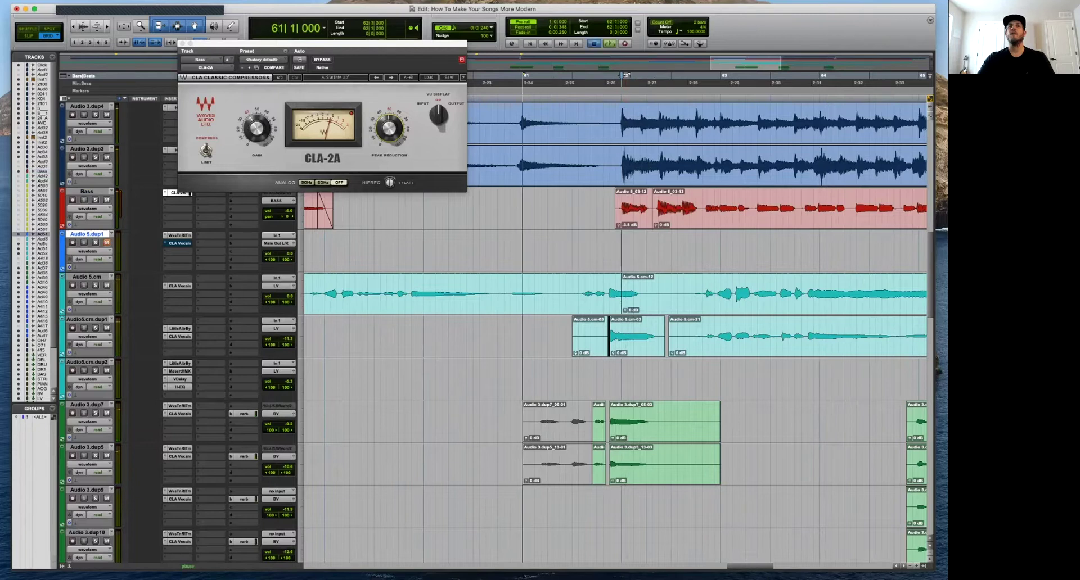
# Split the Bass track at 62|4|240, lower the clip gain of the notes just before the split, and play the result.
pyautogui.click(702, 201)
pyautogui.press('b')
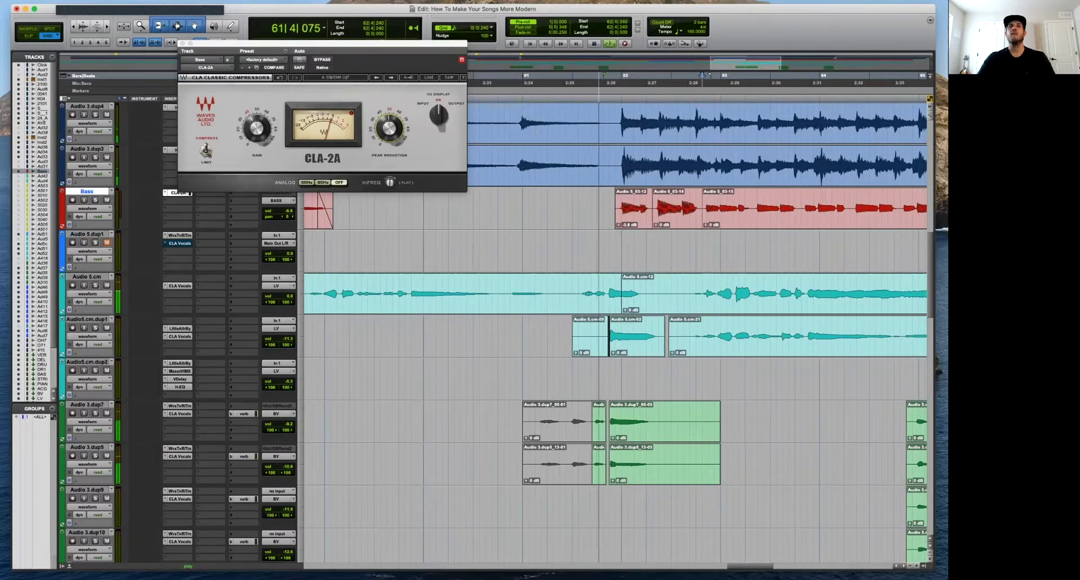
pyautogui.press('space')
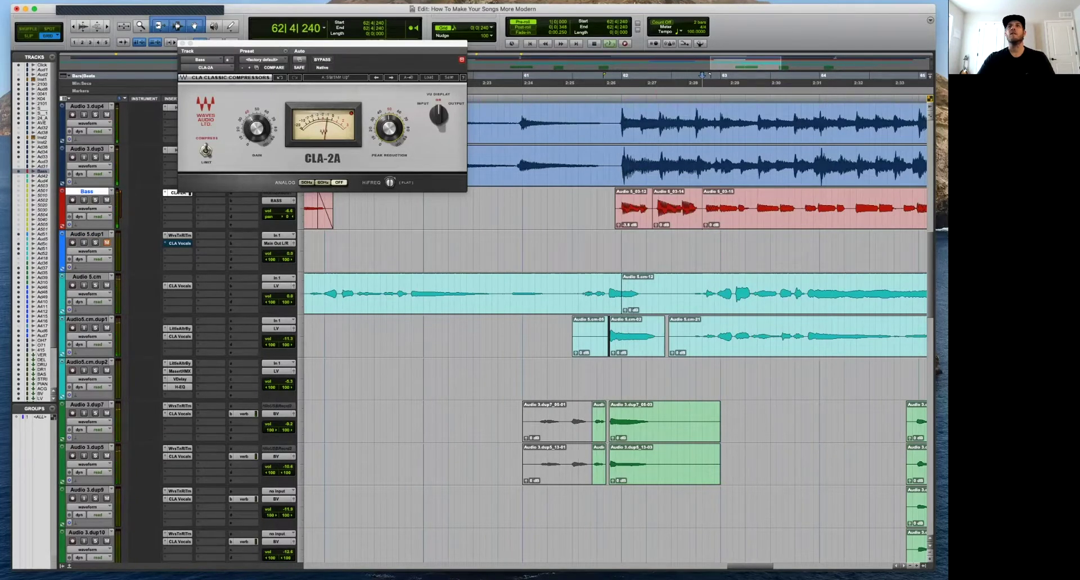
pyautogui.click(621, 225)
pyautogui.click(671, 245)
pyautogui.press('space')
pyautogui.press('r')
pyautogui.press('r')
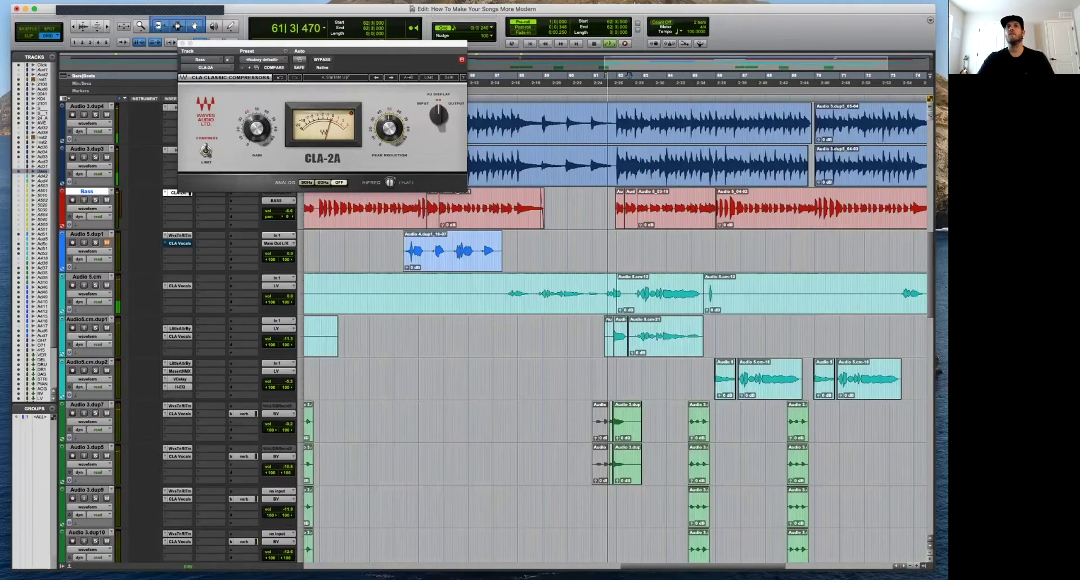
pyautogui.press('space')
# Split the Bass track at 66|4|240 after the loud notes in the last chorus and resume playback.
pyautogui.click(734, 201)
pyautogui.press('t')
pyautogui.press('t')
pyautogui.press('t')
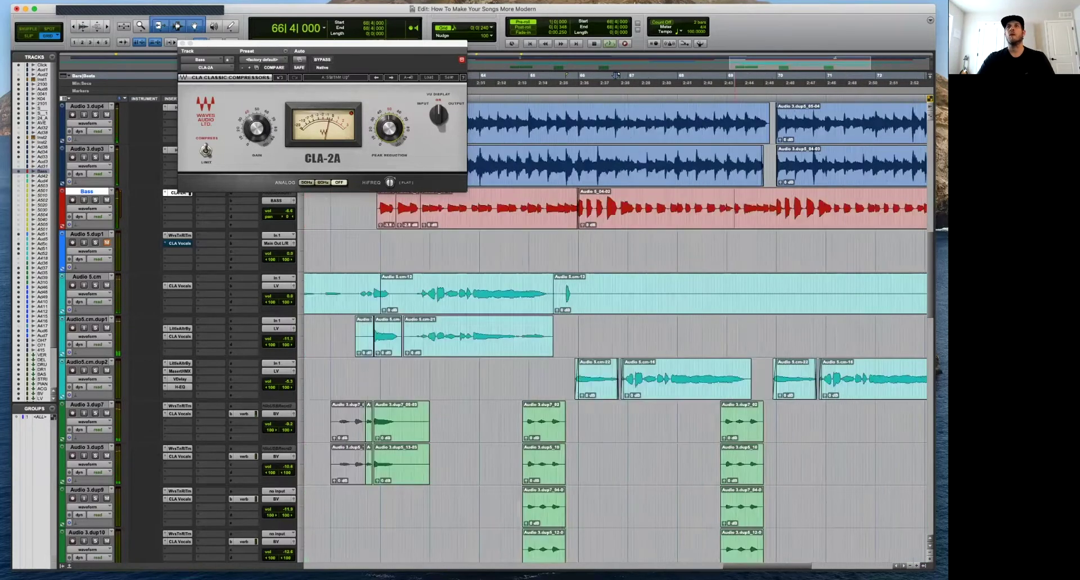
pyautogui.press('r')
pyautogui.click(621, 201)
pyautogui.press('b')
pyautogui.press('space')
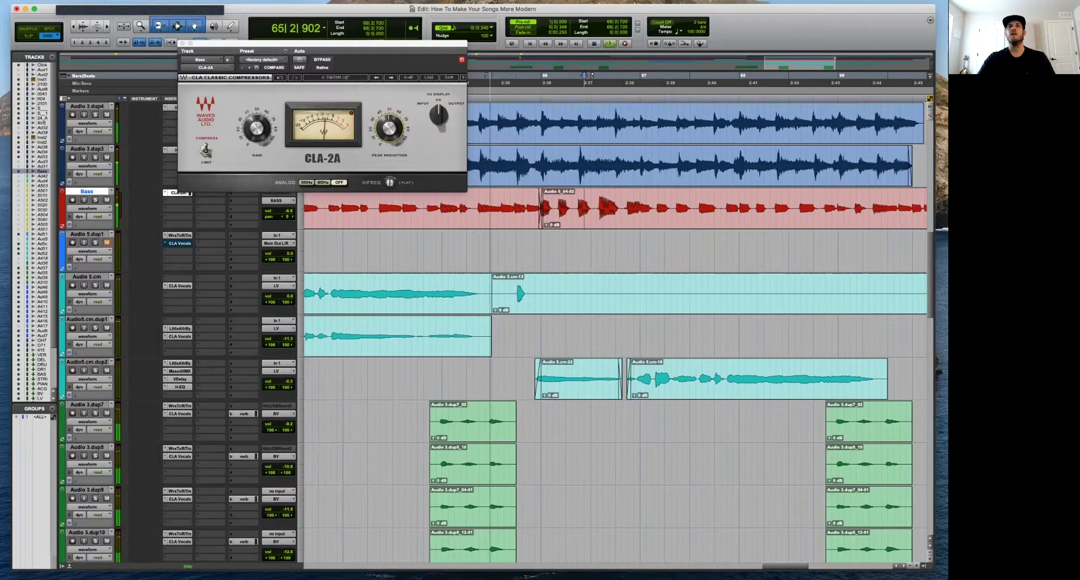
# Split the Bass track at 66|1|480 and play the passage to about bar 67.
pyautogui.press('space')
pyautogui.click(554, 75)
pyautogui.press('b')
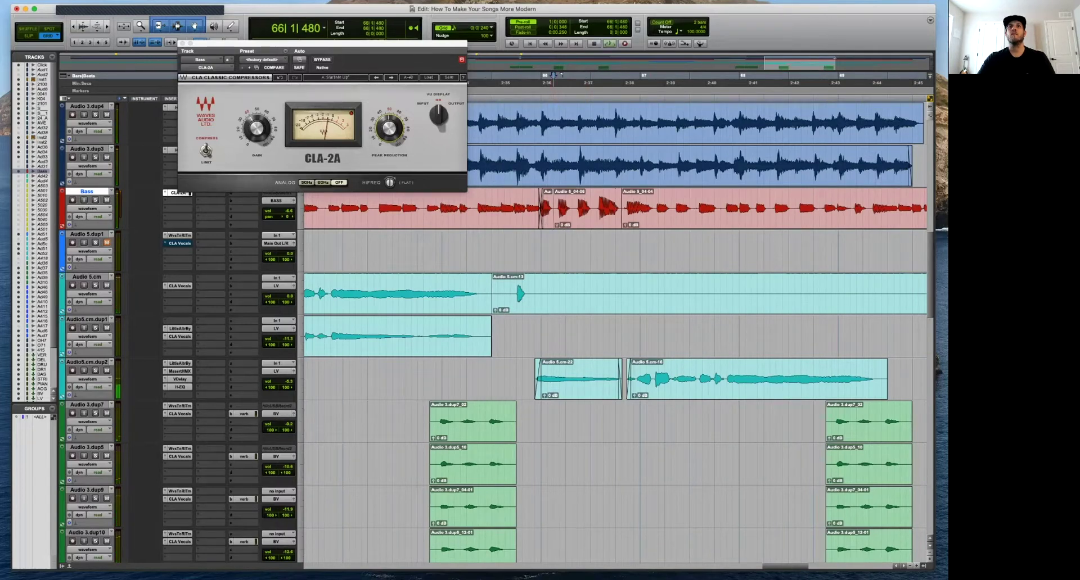
pyautogui.press('space')
pyautogui.press('r')
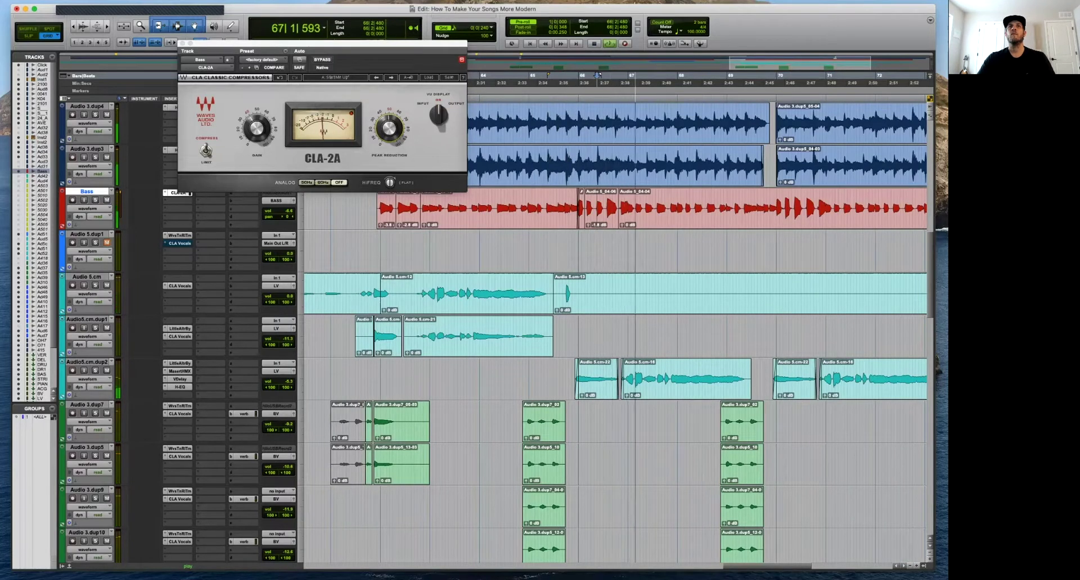
pyautogui.press('space')
# Lower the clip gain of the two separated bass clips in bar 66.
pyautogui.click(601, 217)
pyautogui.press('t')
pyautogui.press('t')
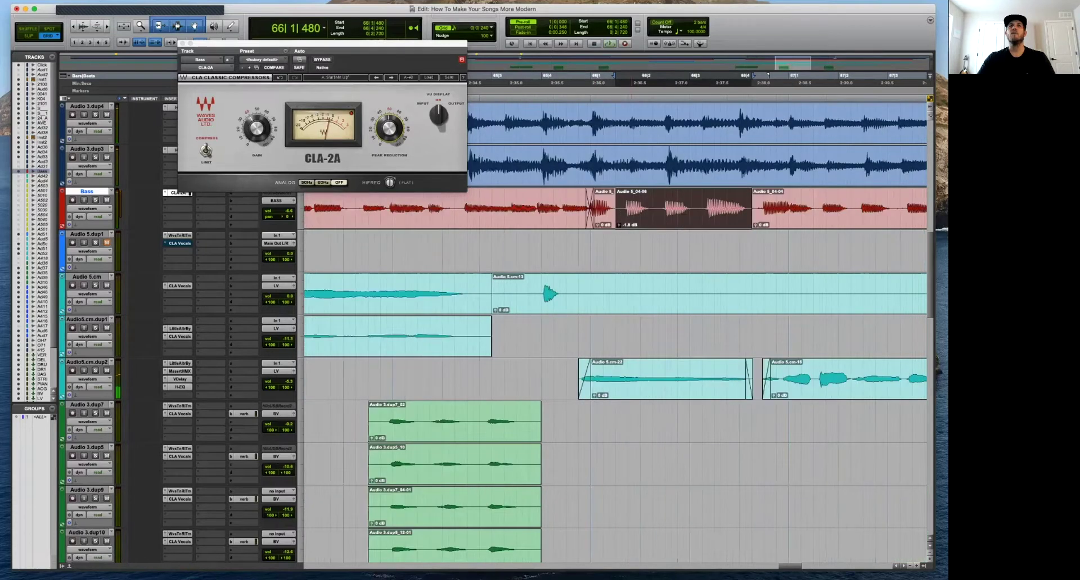
pyautogui.moveTo(619, 224); pyautogui.dragTo(619, 228)
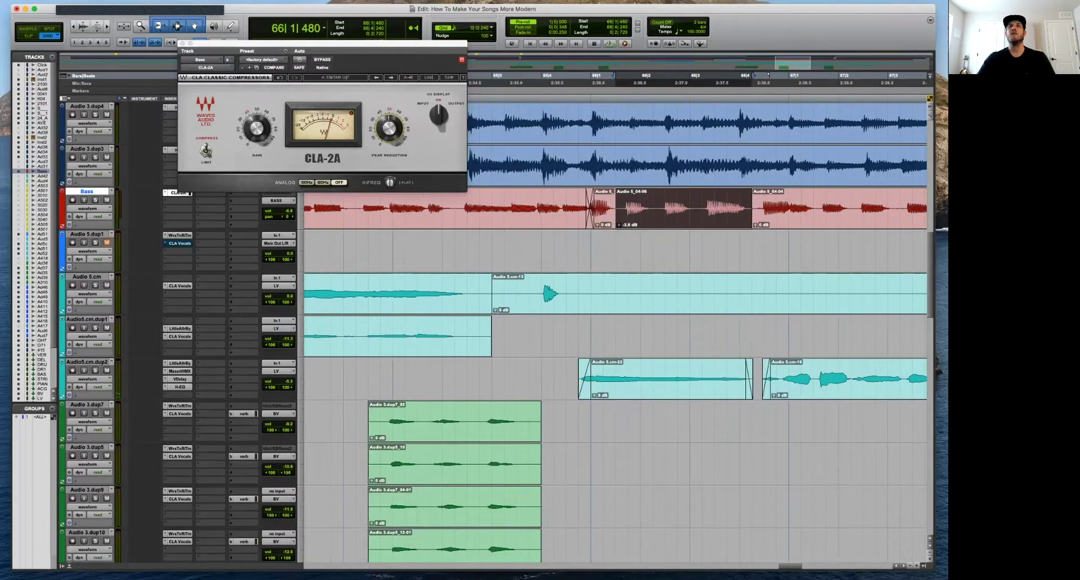
pyautogui.click(604, 216)
pyautogui.moveTo(598, 225); pyautogui.dragTo(597, 228)
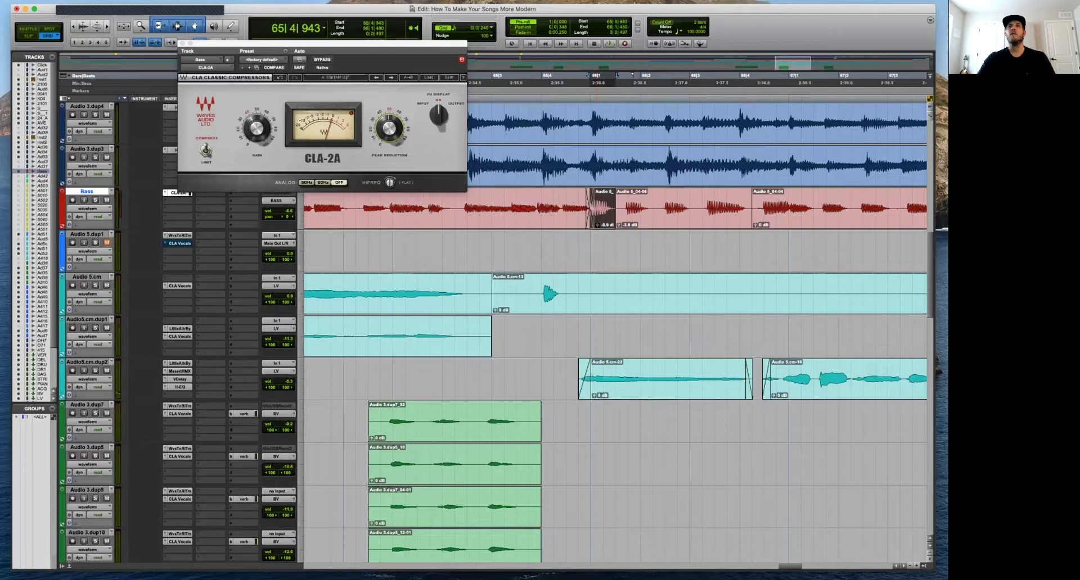
# Set the clip gain of the bass clip starting at bar 70 to -4.6 dB and extend its end to 71|1|480.
pyautogui.press('r')
pyautogui.press('r')
pyautogui.press('r')
pyautogui.click(713, 209)
pyautogui.press('t')
pyautogui.press('t')
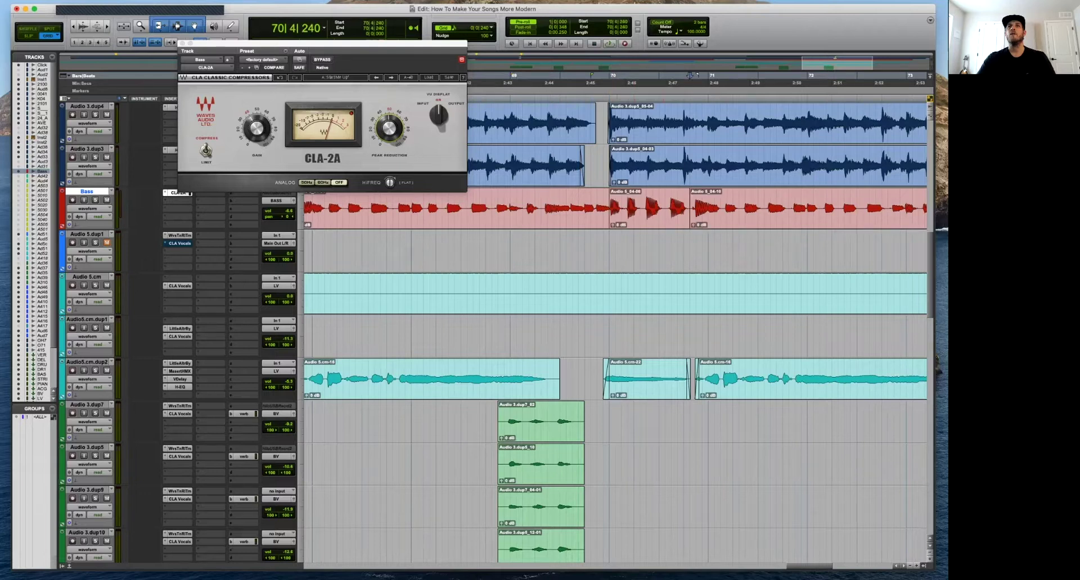
pyautogui.moveTo(613, 225); pyautogui.dragTo(613, 232)
pyautogui.moveTo(689, 211); pyautogui.dragTo(721, 211)
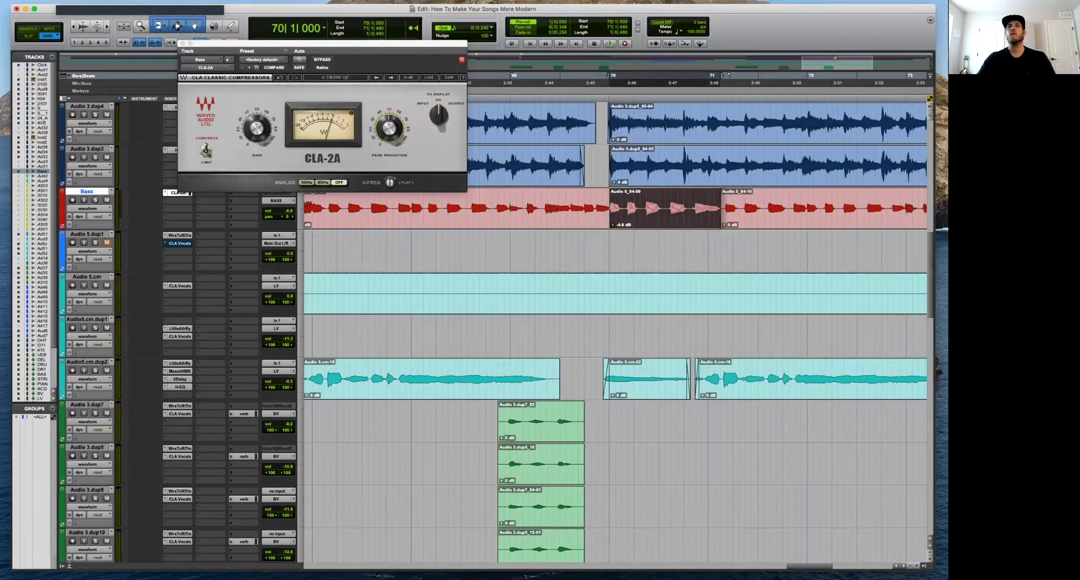
# Play the last chorus from about bar 65 to check the bass levels against the CLA-2A's peak reduction.
pyautogui.press('r')
pyautogui.press('r')
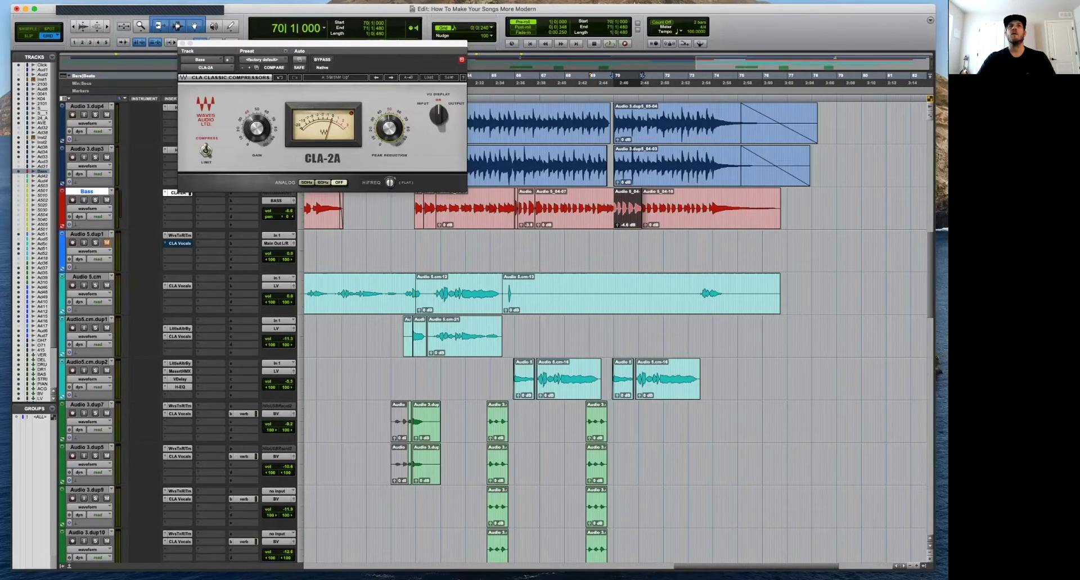
pyautogui.press('r')
pyautogui.click(560, 252)
pyautogui.press('space')
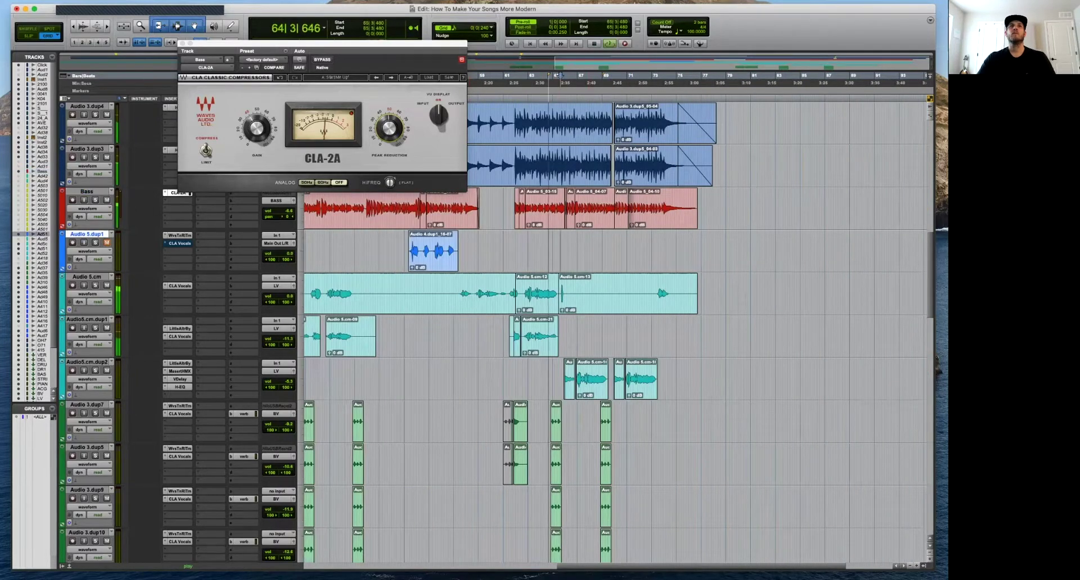
pyautogui.click(389, 128)
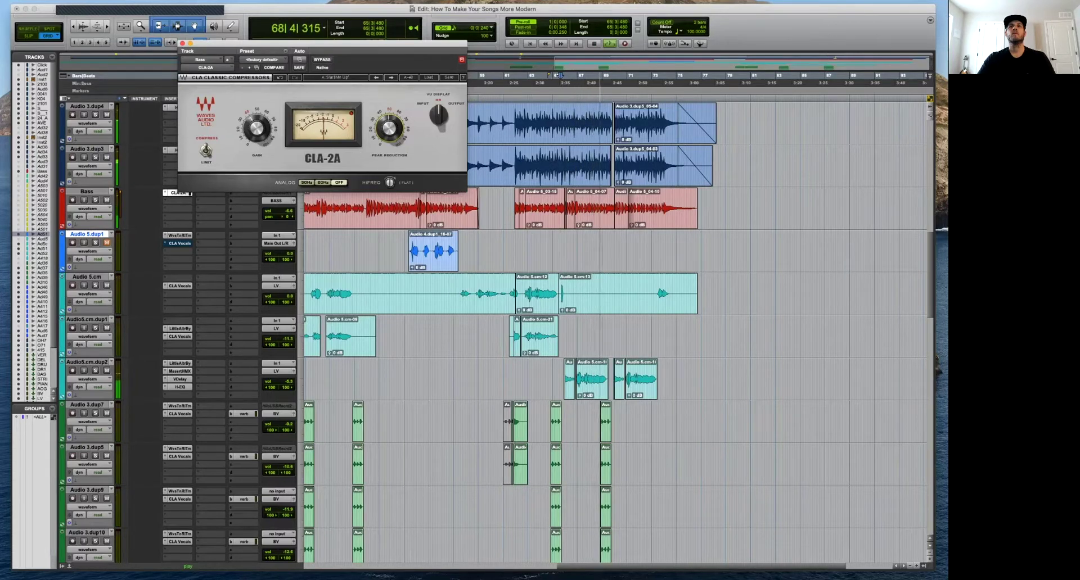
# Add a fade-out to the end of the Bass track from 74|4|240, stop playback and close the CLA-2A compressor.
pyautogui.moveTo(696, 195); pyautogui.dragTo(674, 194)
pyautogui.press('space')
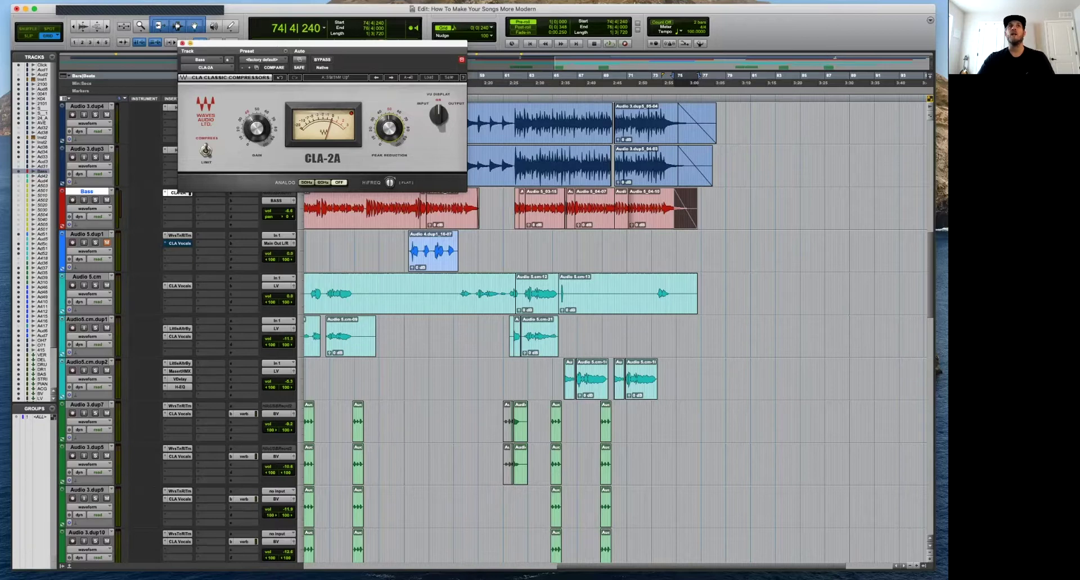
pyautogui.click(182, 43)
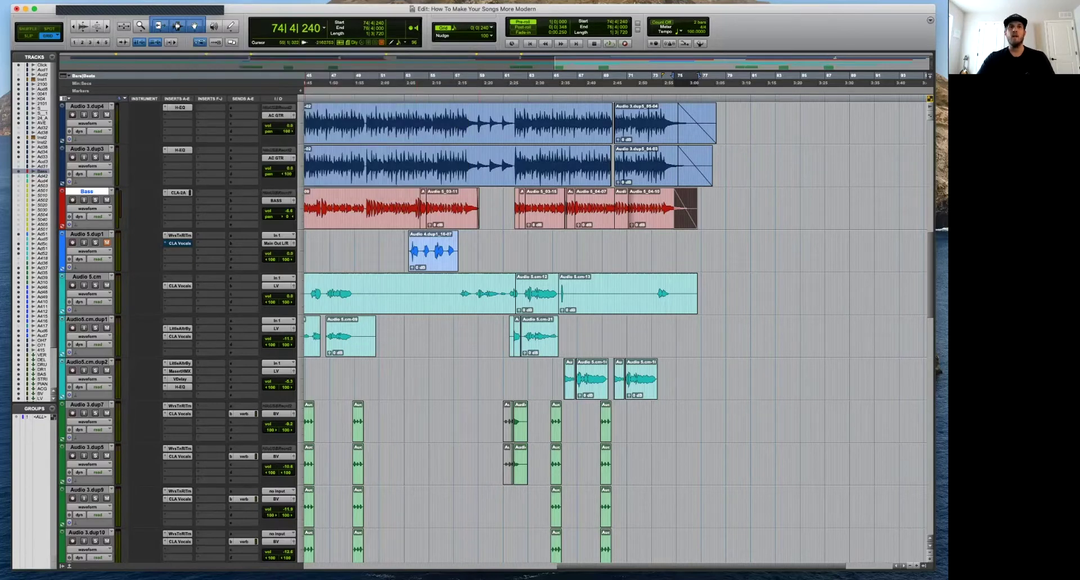
pyautogui.press('r')
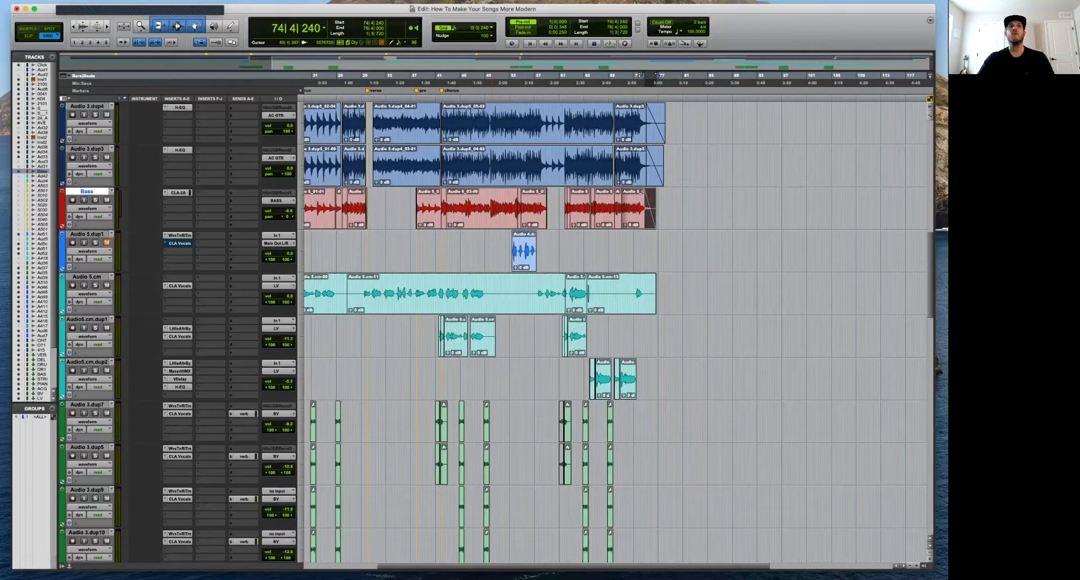
pyautogui.press('r')
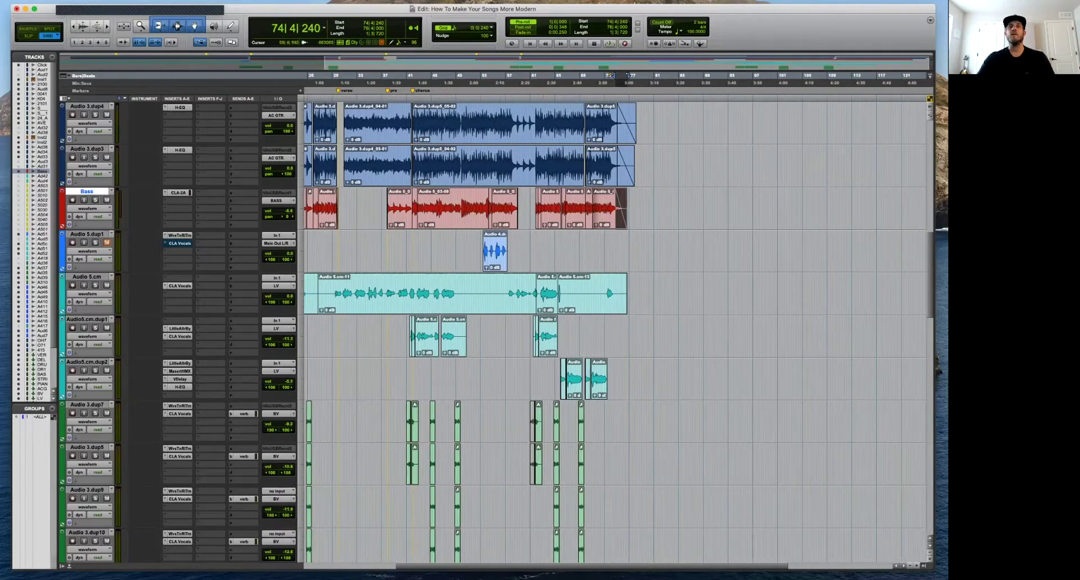
# While playing from about bar 25, set the OHs_Ad75ldp1 track's volume to about -15.2 dB and its left pan to 48.
pyautogui.scroll(-15, 616, 332)
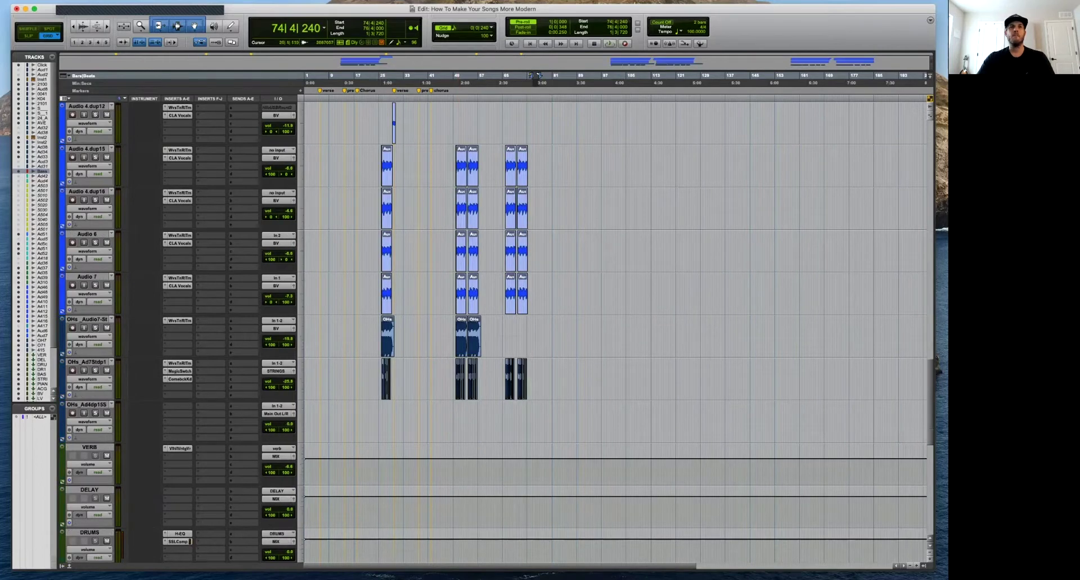
pyautogui.click(380, 337)
pyautogui.press('t')
pyautogui.press('t')
pyautogui.press('t')
pyautogui.press('t')
pyautogui.click(644, 346)
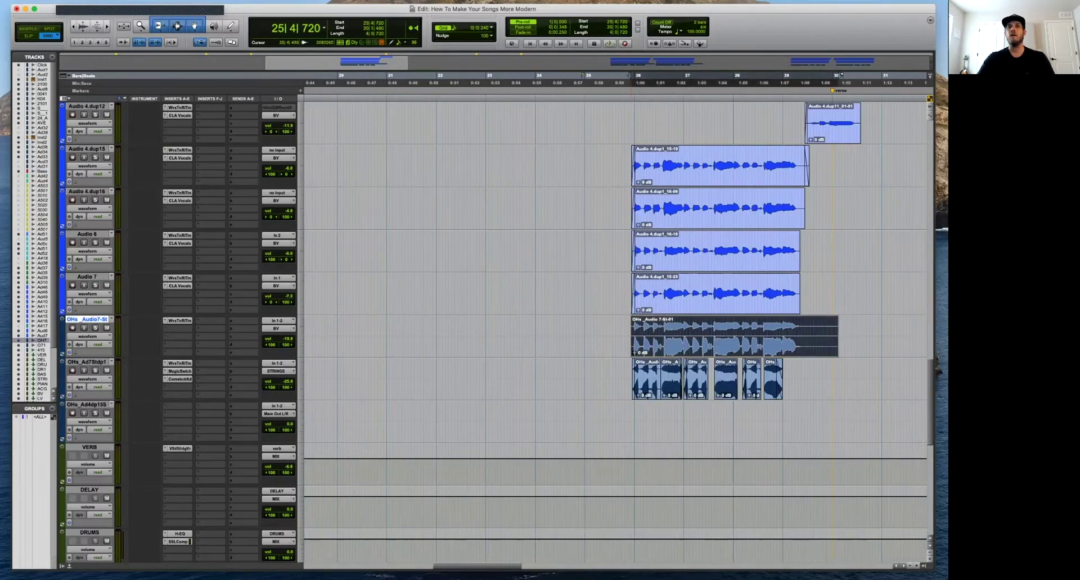
pyautogui.click(628, 344)
pyautogui.press('t')
pyautogui.press('t')
pyautogui.press('space')
pyautogui.press('r')
pyautogui.press('r')
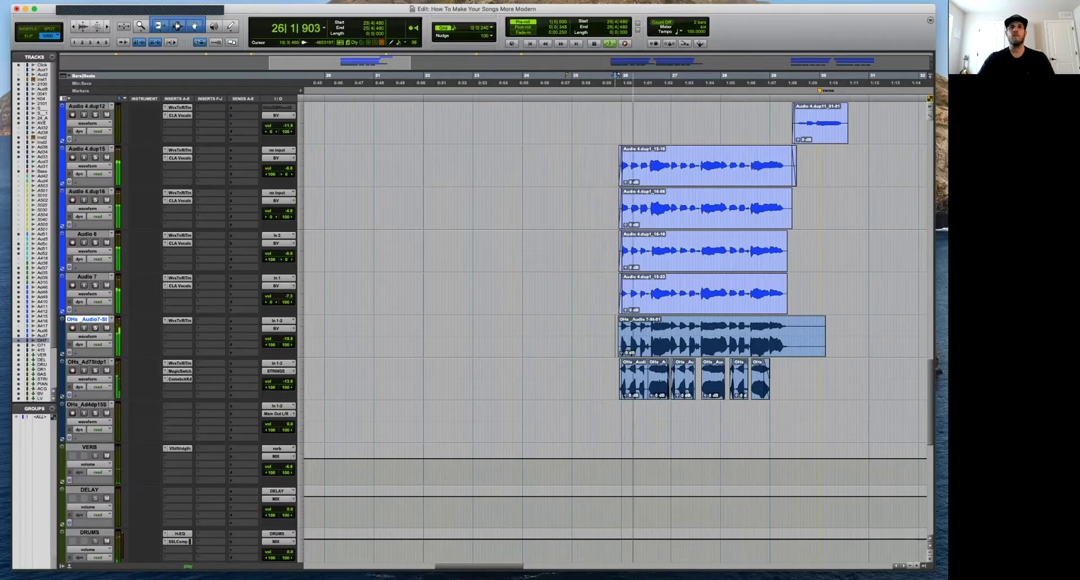
pyautogui.moveTo(288, 381); pyautogui.dragTo(289, 380)
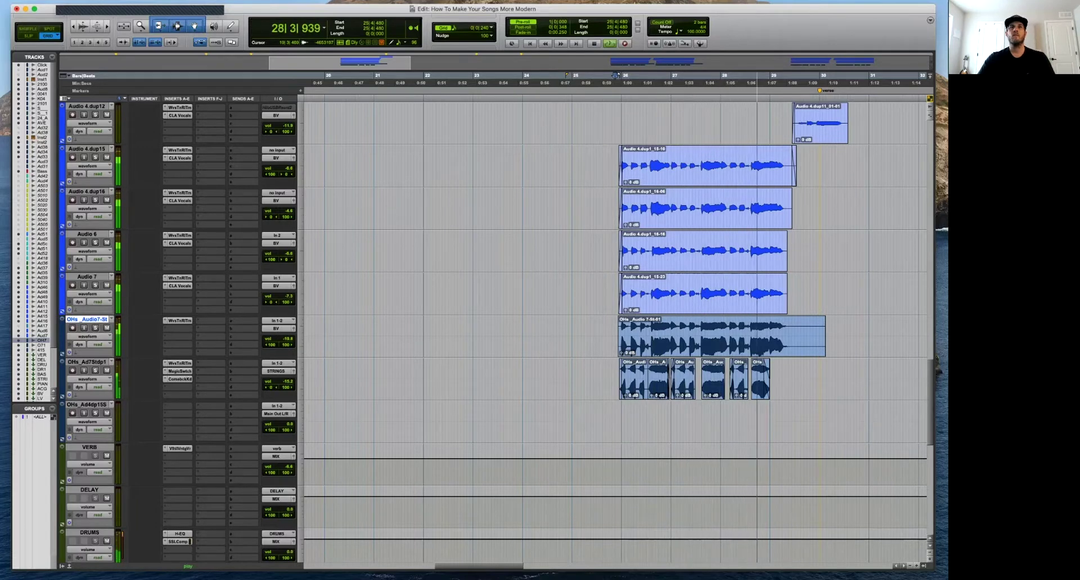
pyautogui.moveTo(288, 381); pyautogui.dragTo(262, 388)
# Play the section from about bar 25 to check how the OHs_Ad75ldp1 track blends with the layered backing vocals.
pyautogui.press('space')
pyautogui.press('r')
pyautogui.press('r')
pyautogui.press('r')
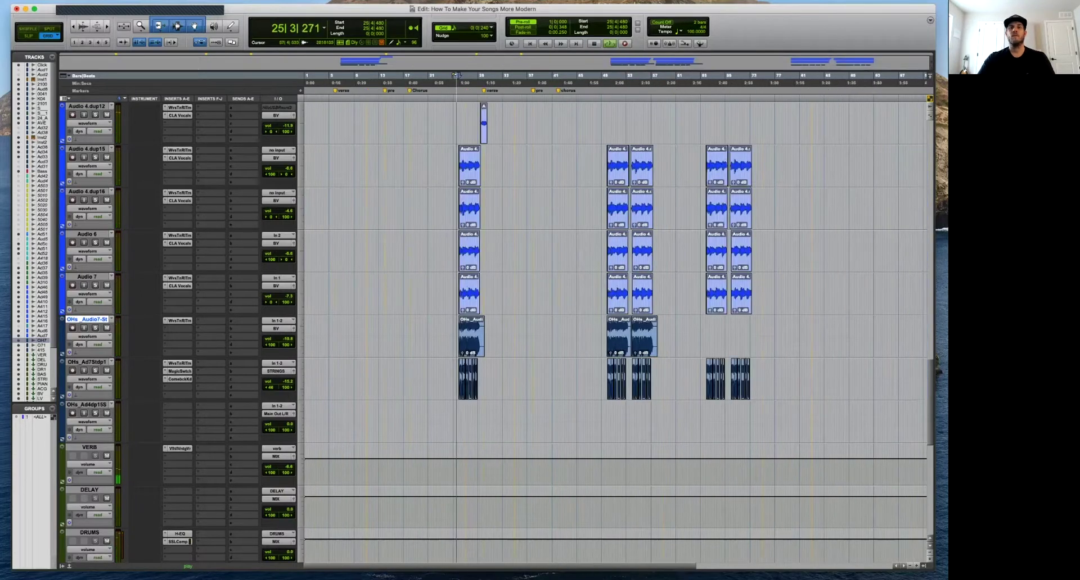
pyautogui.press('space')
pyautogui.press('t')
pyautogui.press('t')
pyautogui.press('t')
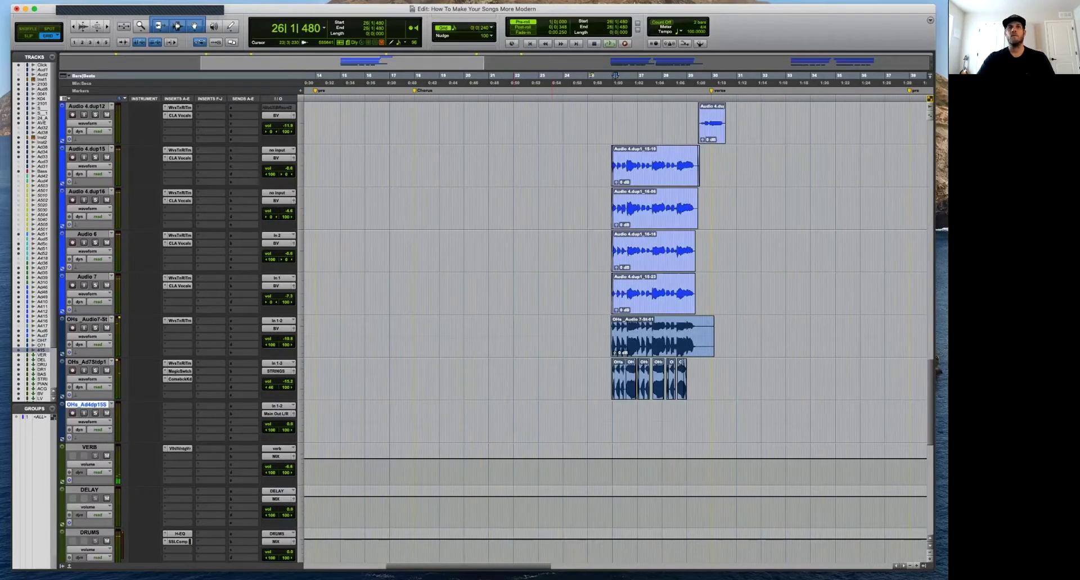
pyautogui.press('space')
# Trim the short opening piece off the first OHs_Ad75ldp1 clip near the start of bar 26.
pyautogui.moveTo(626, 373); pyautogui.dragTo(677, 373)
pyautogui.press('Delete')
pyautogui.press('super+z')
pyautogui.press('space')
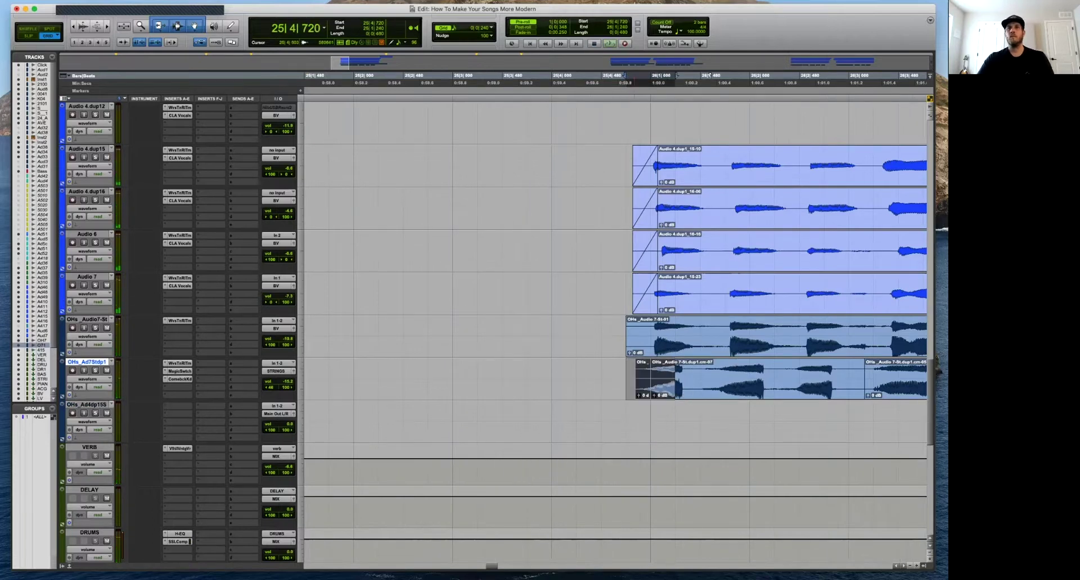
pyautogui.click(643, 388)
pyautogui.press('Delete')
pyautogui.moveTo(652, 364); pyautogui.dragTo(663, 364)
pyautogui.press('F2')
pyautogui.press('super+z')
pyautogui.press('space')
# Try to separate the first syllable of the Audio 8 clip at bar 26 and shift it slightly earlier.
pyautogui.click(771, 244)
pyautogui.press('b')
pyautogui.moveTo(759, 260); pyautogui.dragTo(752, 260)
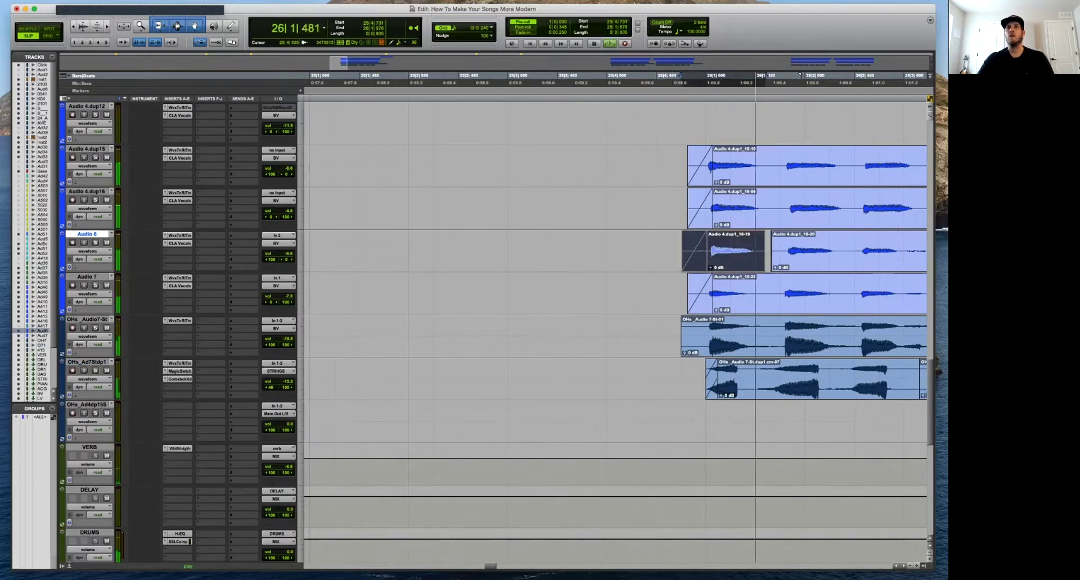
pyautogui.press('r')
pyautogui.press('super+z')
pyautogui.press('super+z')
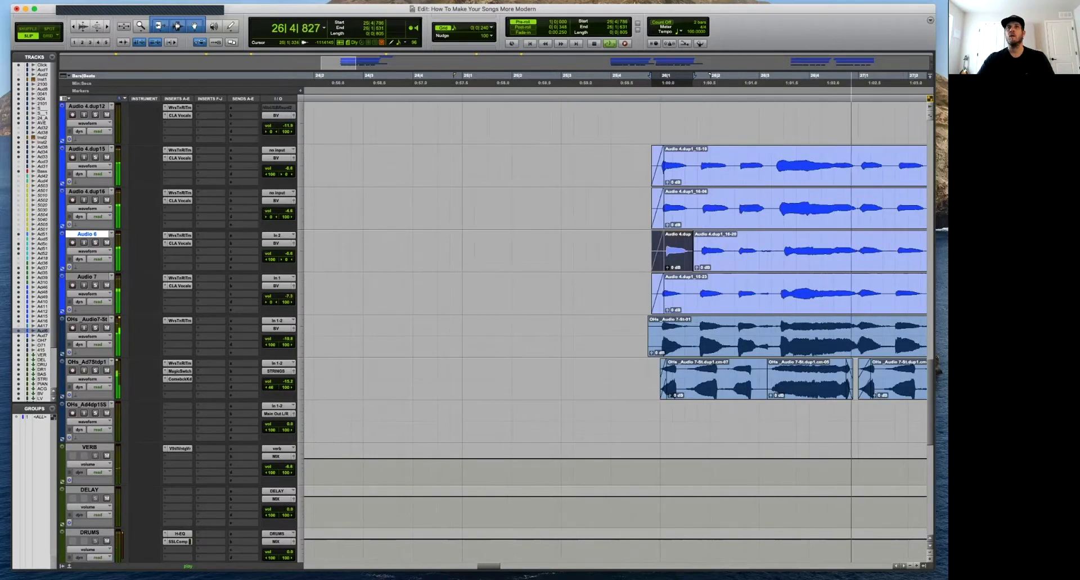
pyautogui.press('r')
pyautogui.press('r')
pyautogui.press('r')
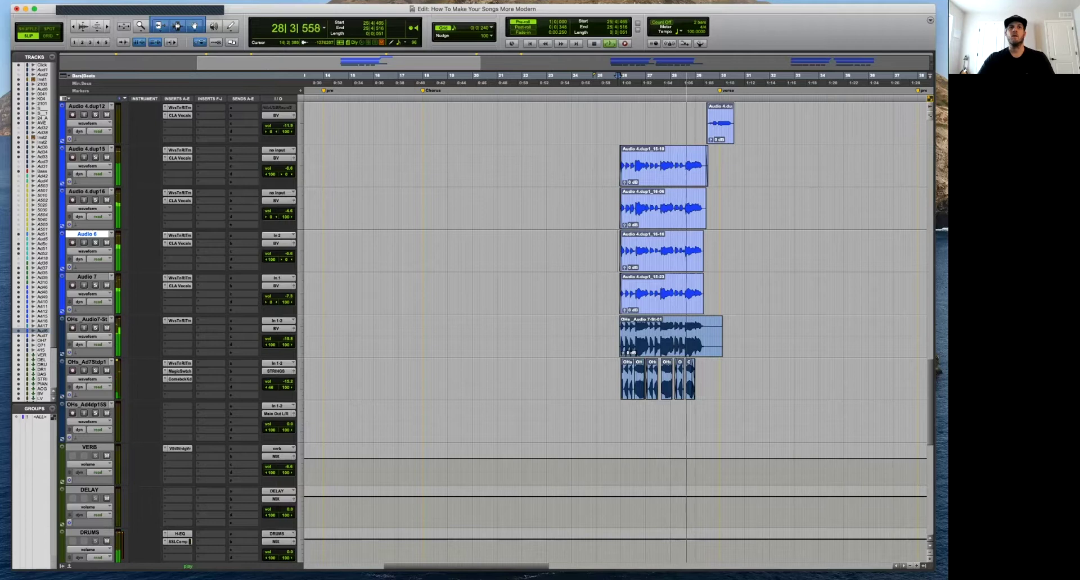
# Bypass the MagicSwitch insert on the OHs_Ad75ldp1 track and play the section from about bar 25 to bar 30.
pyautogui.press('space')
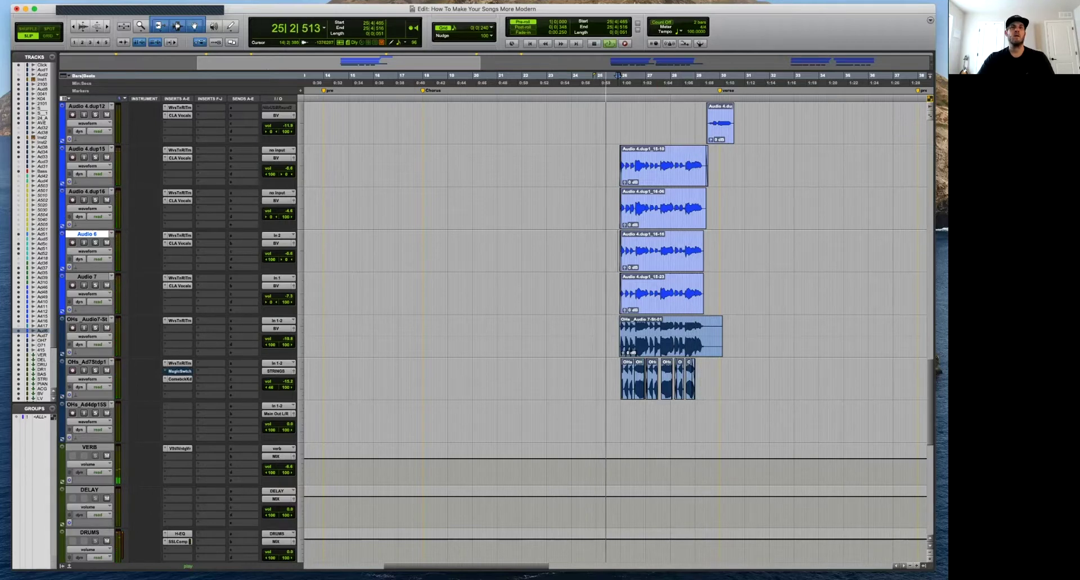
pyautogui.press('t')
pyautogui.press('space')
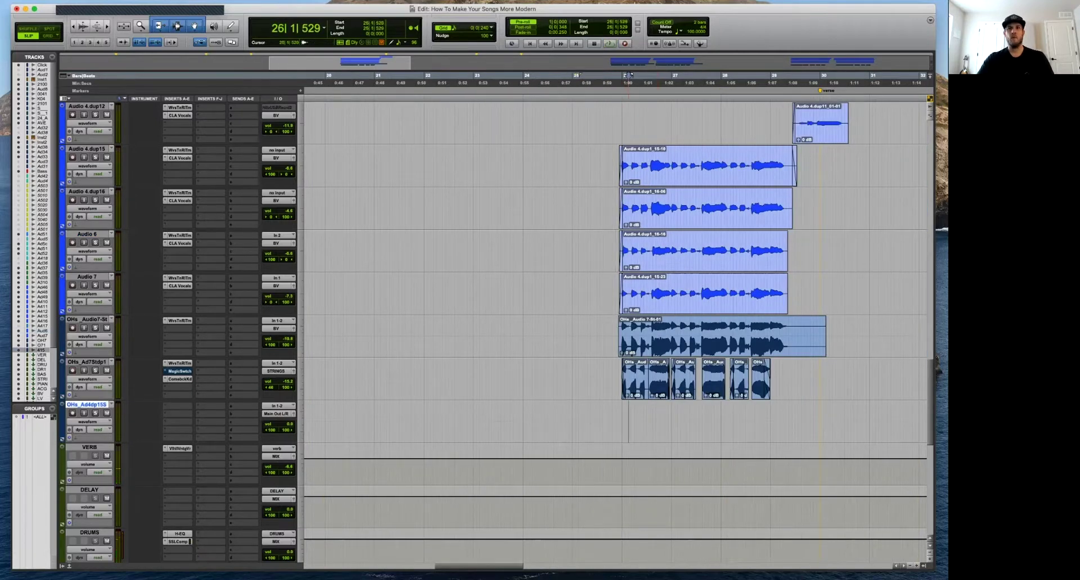
pyautogui.press('space')
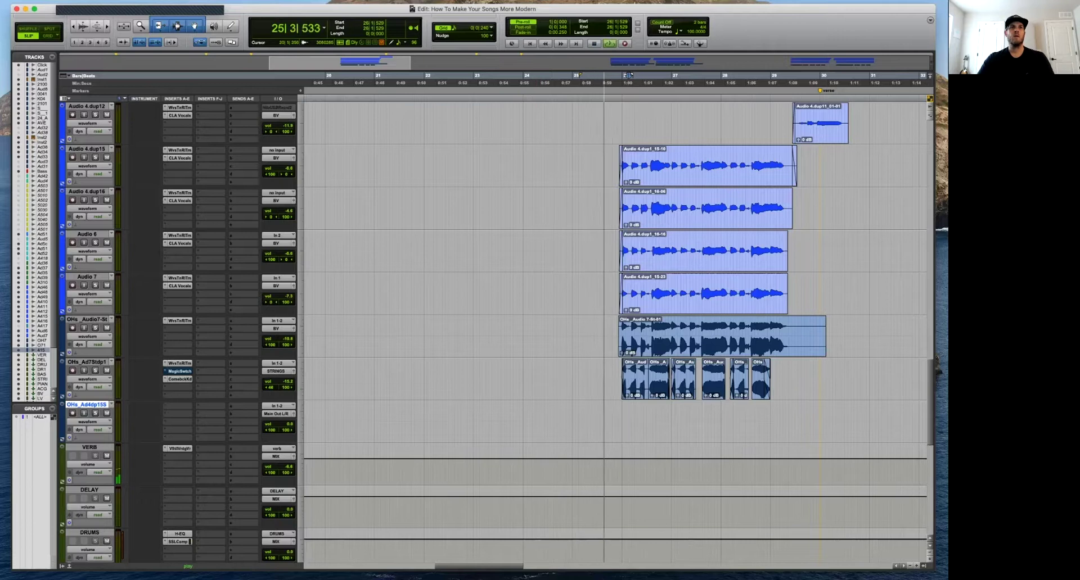
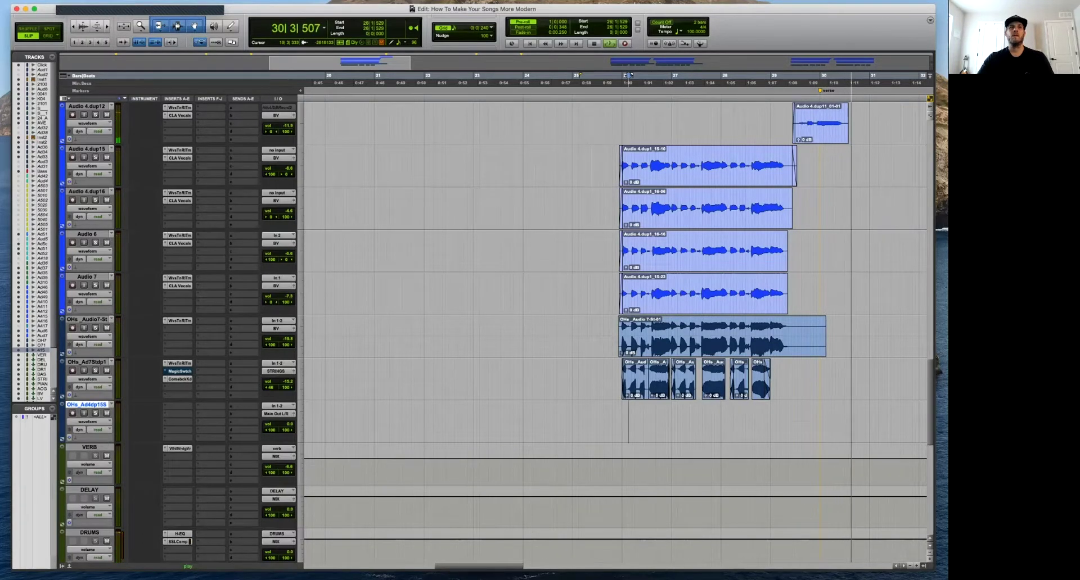
pyautogui.press('space')
# Select the Audio 7 clip at bar 26 and duplicate its track once.
pyautogui.press('r')
pyautogui.click(618, 422)
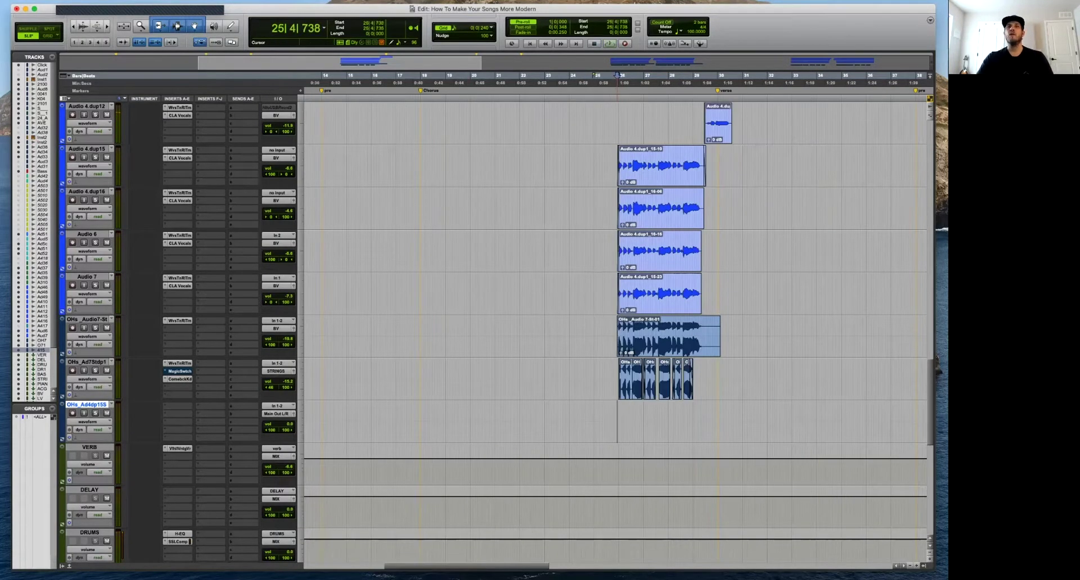
pyautogui.press('t')
pyautogui.press('t')
pyautogui.press('r')
pyautogui.click(661, 295)
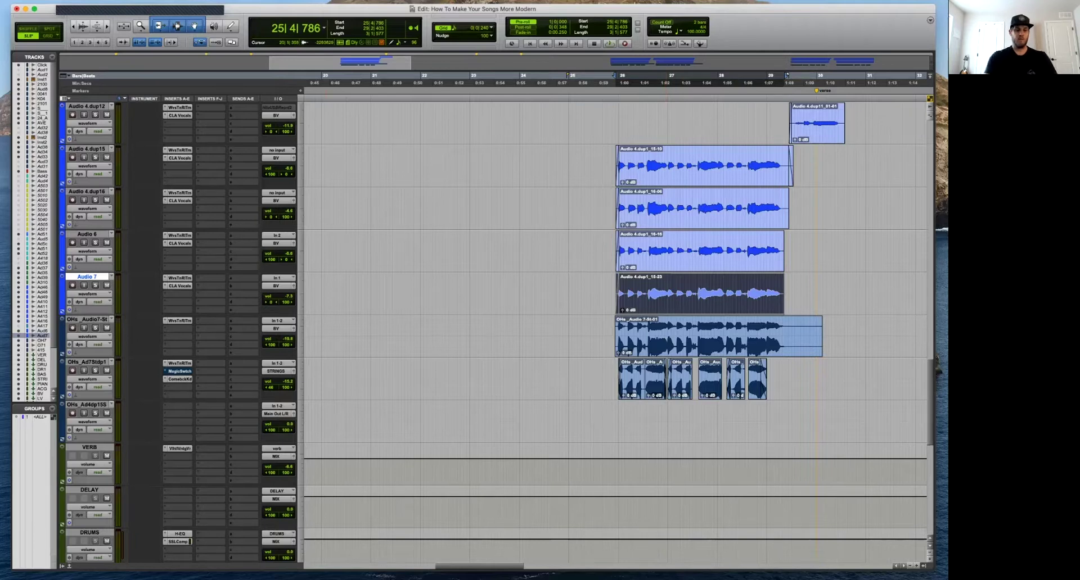
pyautogui.hotkey('alt', 'shift', 'd')
pyautogui.press('Return')
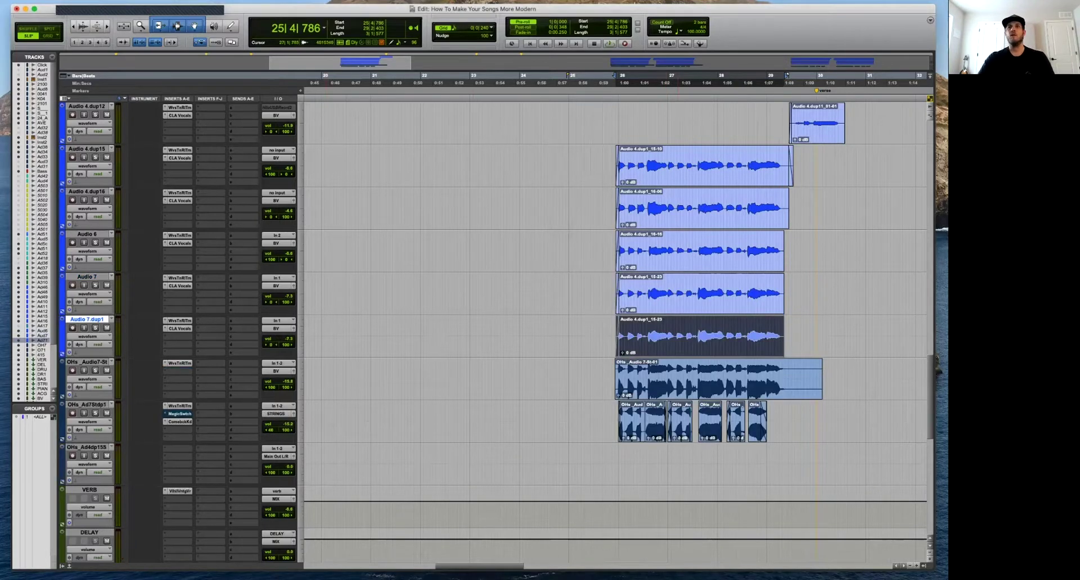
# Delete all clips after the first one from the duplicated track Audio 7.dup1.
pyautogui.hotkey('alt', 'a')
pyautogui.moveTo(791, 336); pyautogui.dragTo(581, 336)
pyautogui.press('Delete')
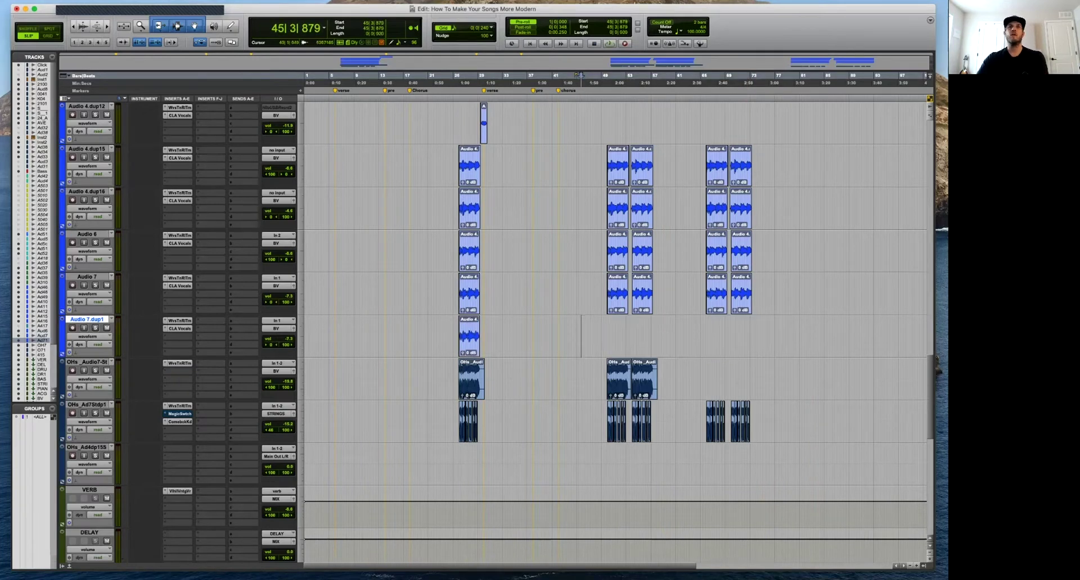
# Replace the first insert on Audio 7.dup1 with Celemony's Melodyne (mono).
pyautogui.click(474, 286)
pyautogui.press('t')
pyautogui.press('t')
pyautogui.press('t')
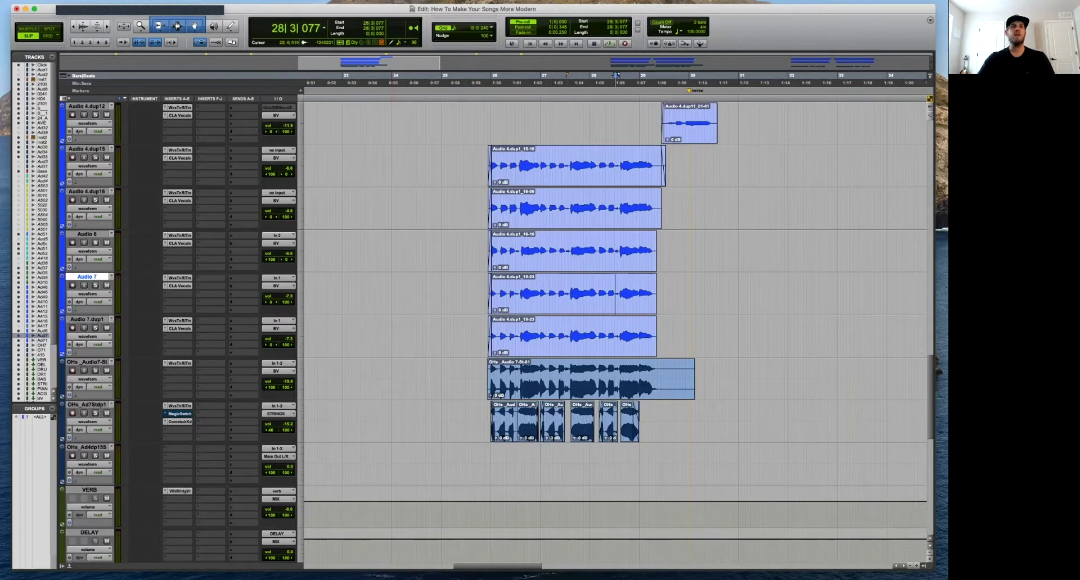
pyautogui.click(165, 329)
pyautogui.click(151, 326)
pyautogui.click(165, 322)
pyautogui.moveTo(167, 321)
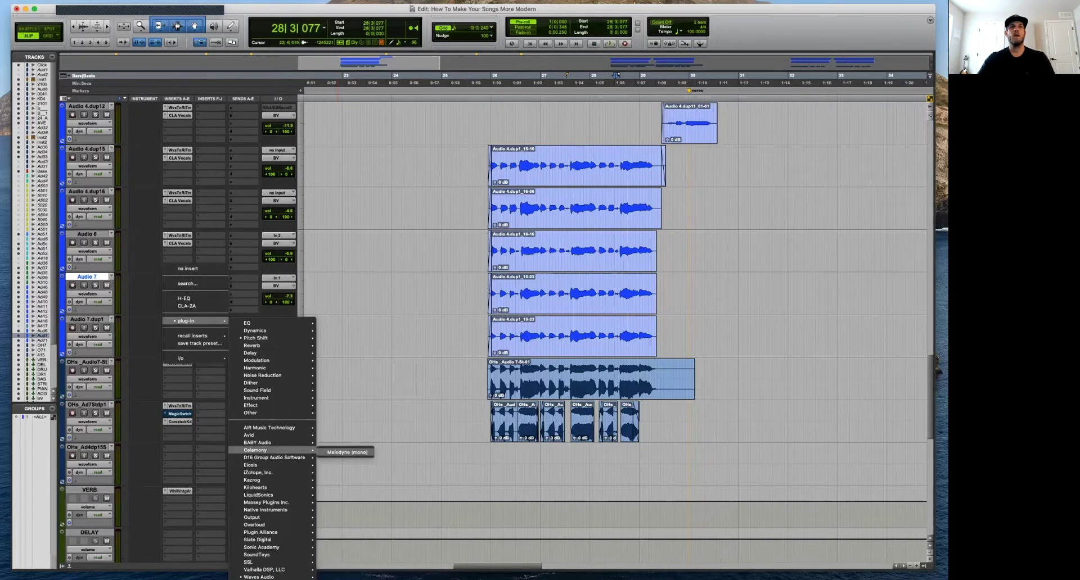
pyautogui.press('Escape')
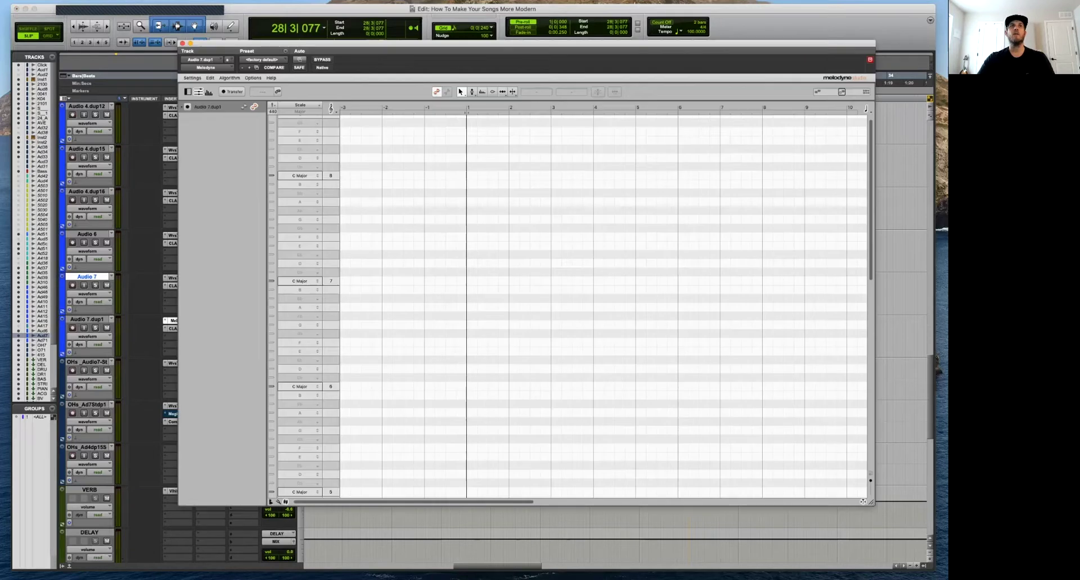
# Transfer part of Audio 7.dup1 into Melodyne by playing up to about bar 28, and close its window.
pyautogui.moveTo(506, 44); pyautogui.dragTo(886, 68)
pyautogui.press('space')
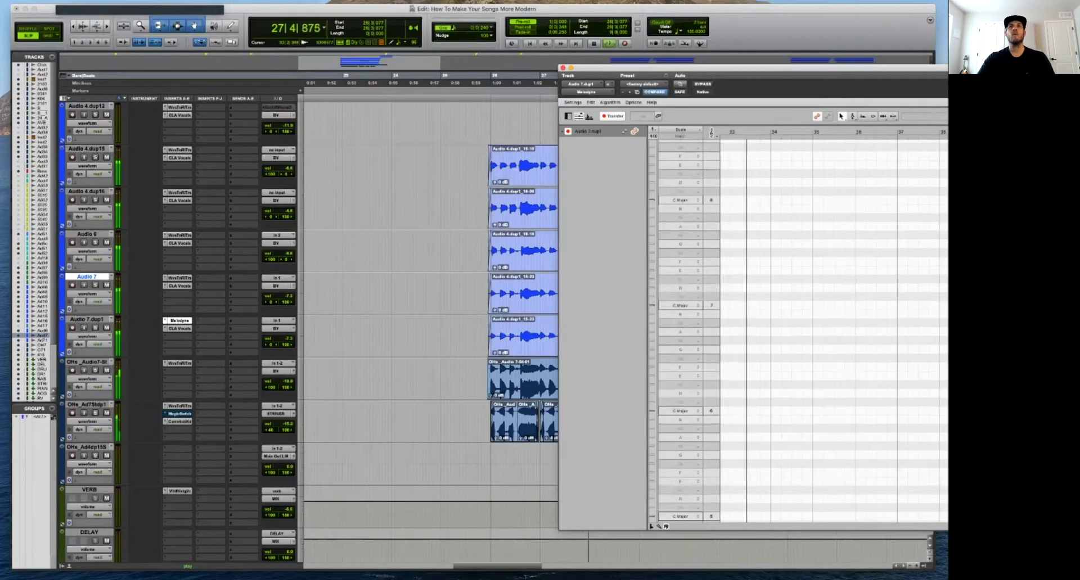
pyautogui.moveTo(669, 67); pyautogui.dragTo(793, 62)
pyautogui.press('space')
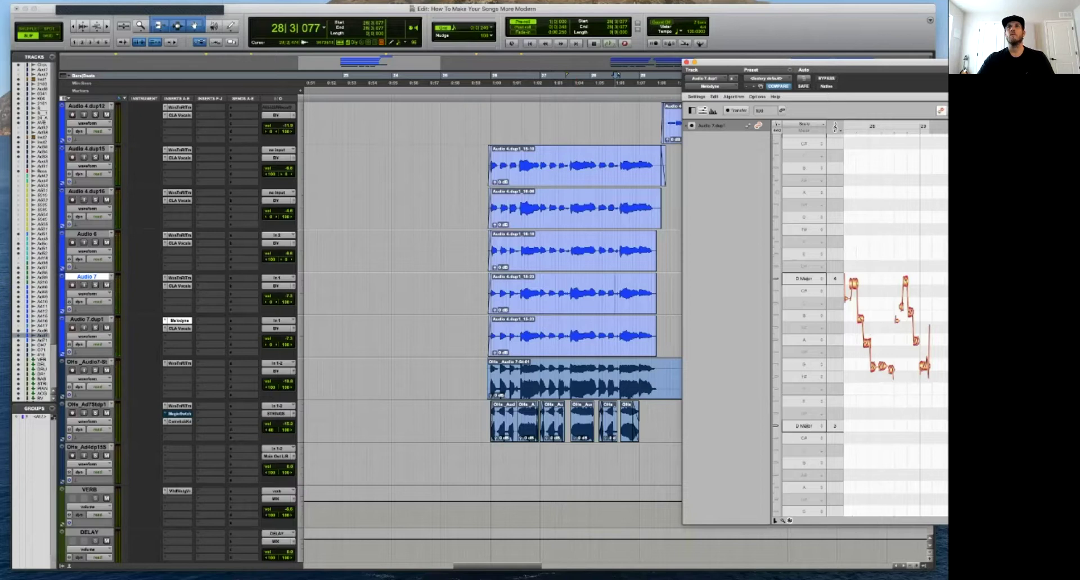
pyautogui.click(686, 62)
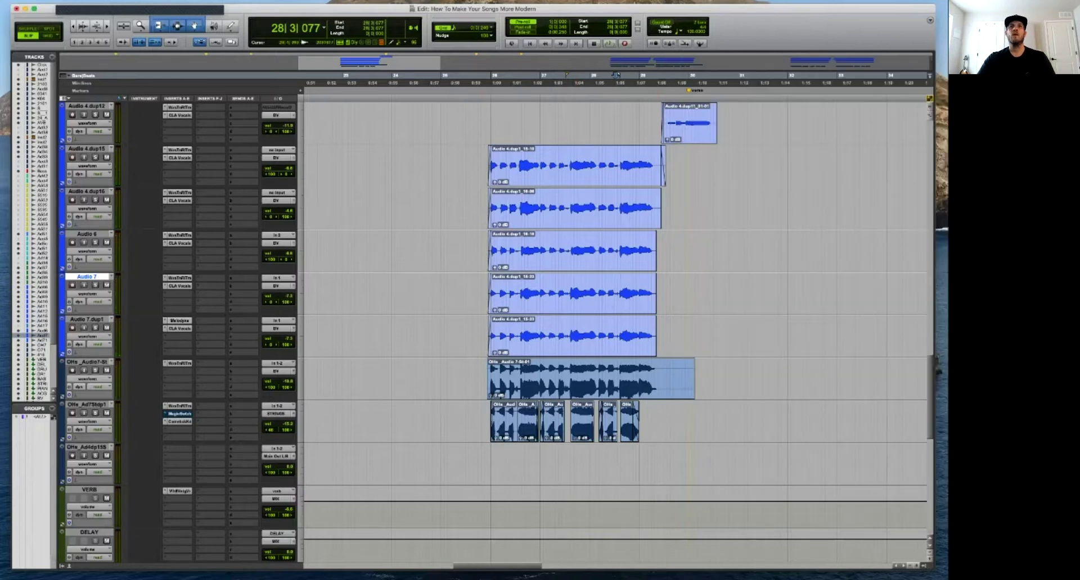
# Remove Melodyne from the first insert of Audio 7.dup1 and insert Melodyne (mono) there again.
pyautogui.click(165, 321)
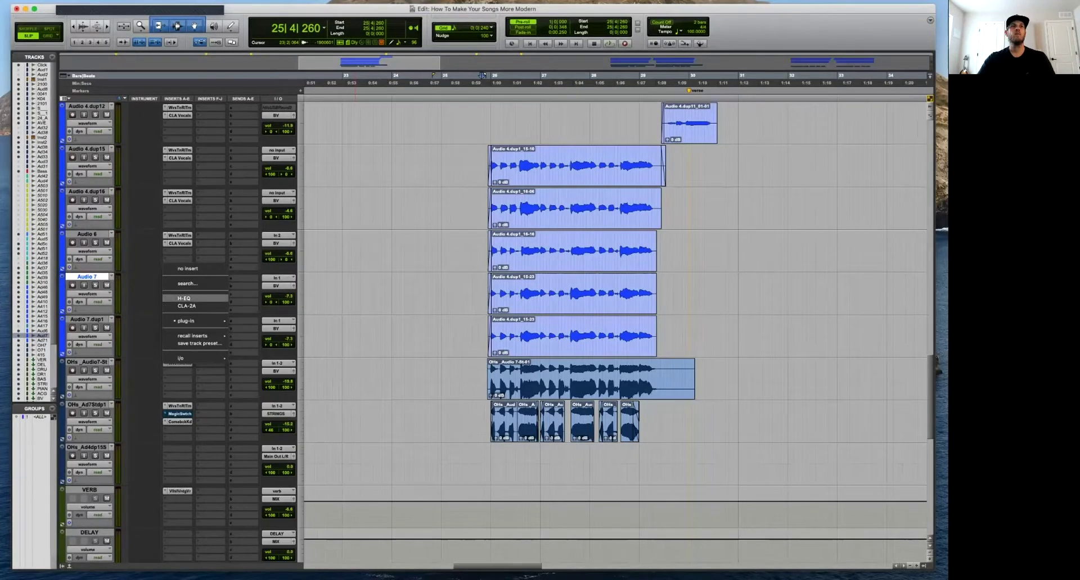
pyautogui.moveTo(191, 320)
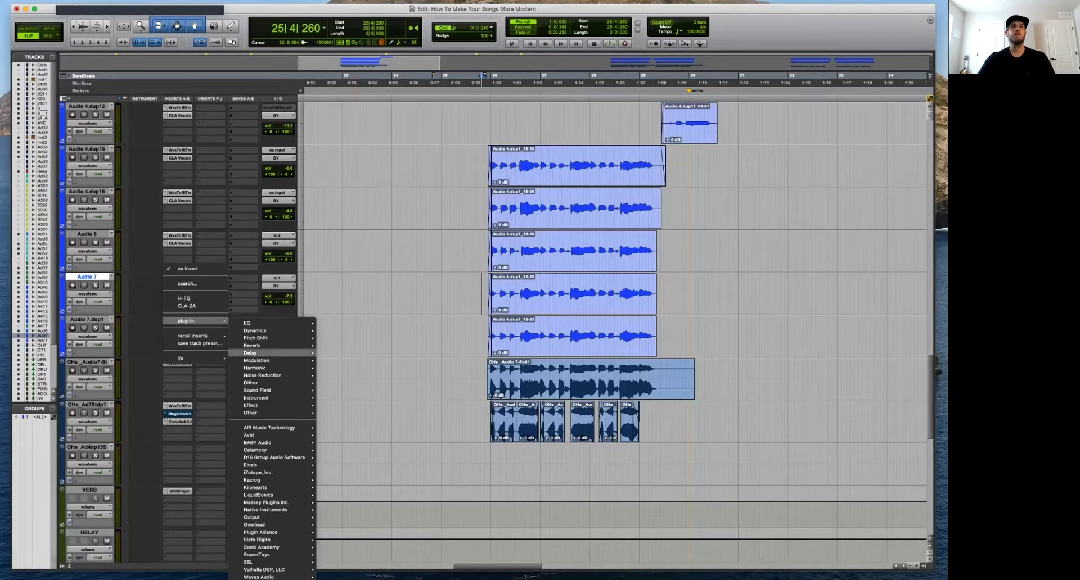
pyautogui.click(347, 452)
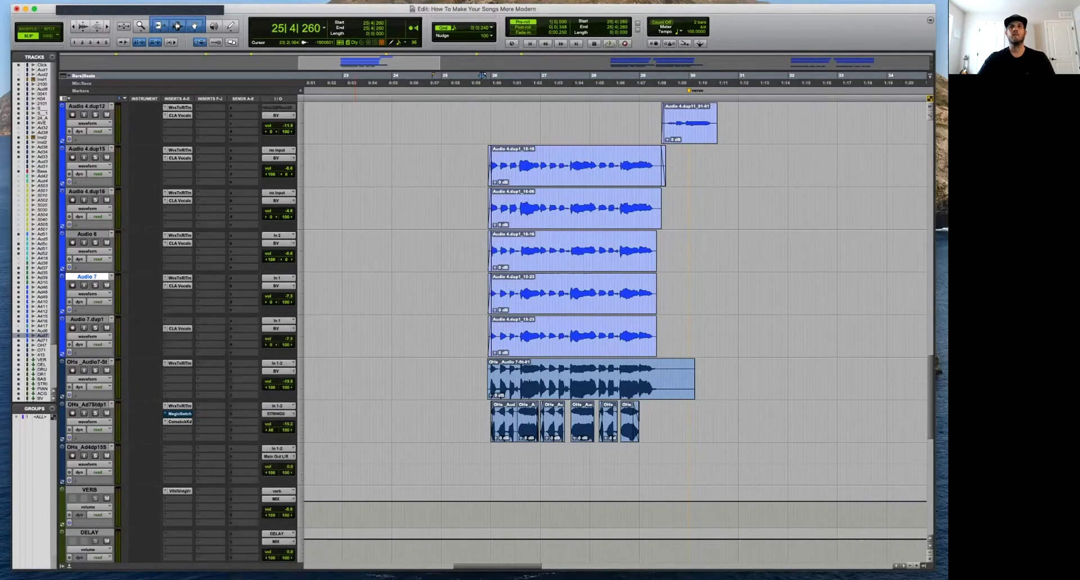
# Transfer the whole Audio 7.dup1 clip into Melodyne by playing it from 25|4|260 until past bar 30.
pyautogui.press('space')
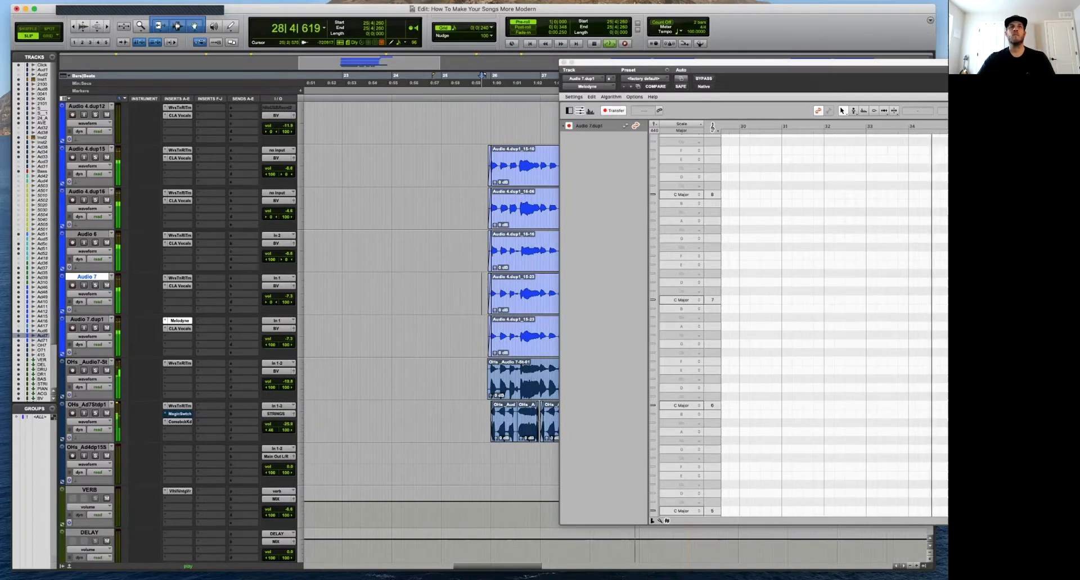
pyautogui.moveTo(732, 62); pyautogui.dragTo(419, 44)
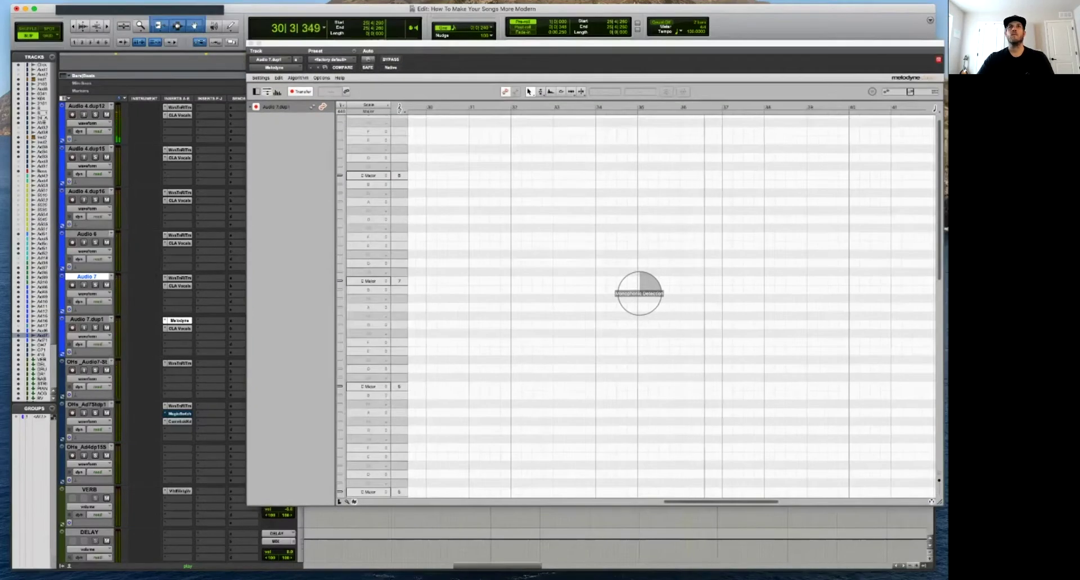
pyautogui.press('space')
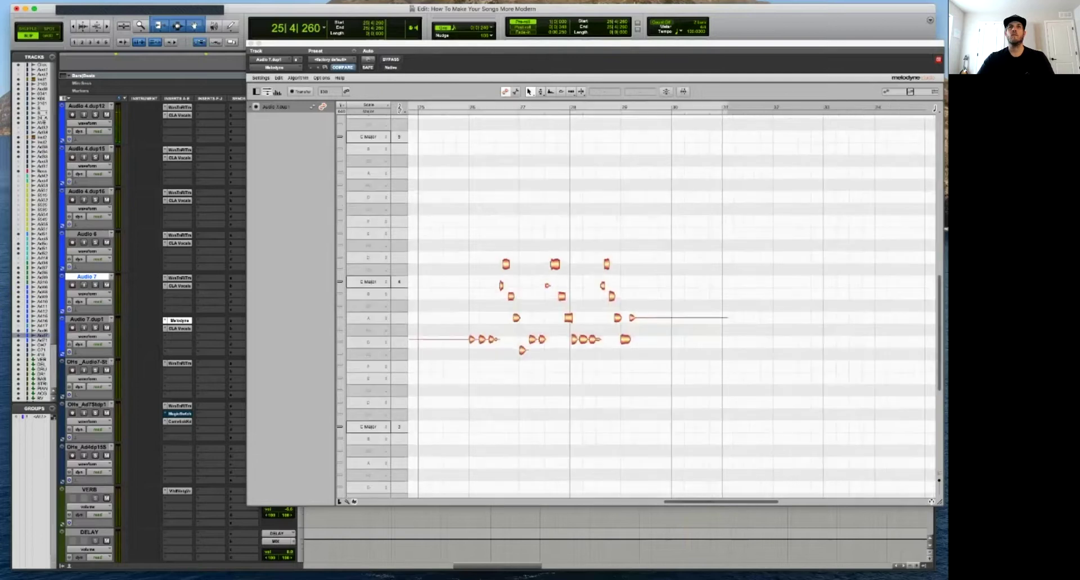
# Set Melodyne's scale to G Major, snap all notes to their pitch centres and move the first note of bar 27 to G3.
pyautogui.press('F2')
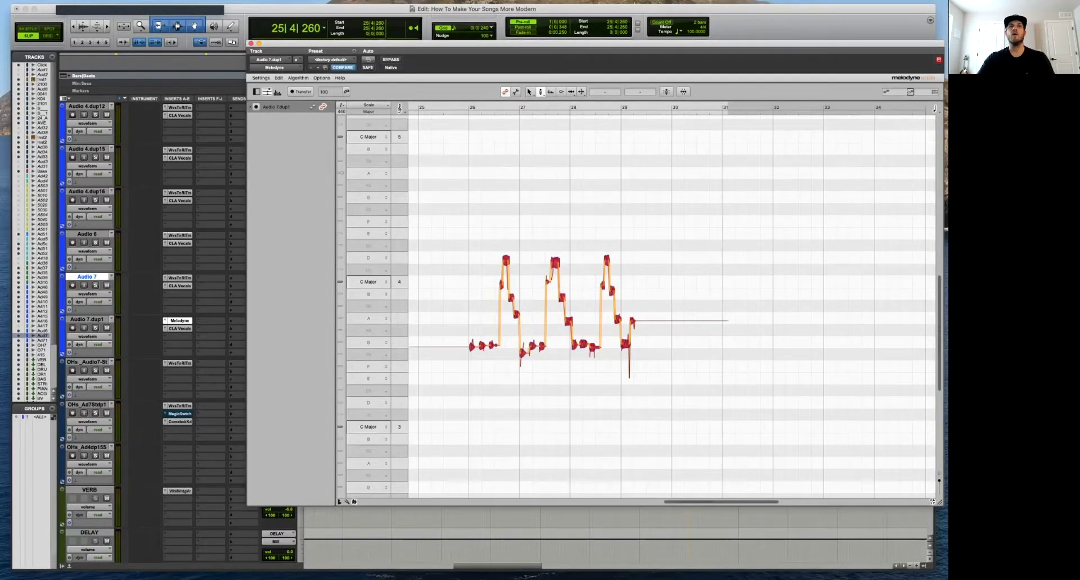
pyautogui.click(373, 197)
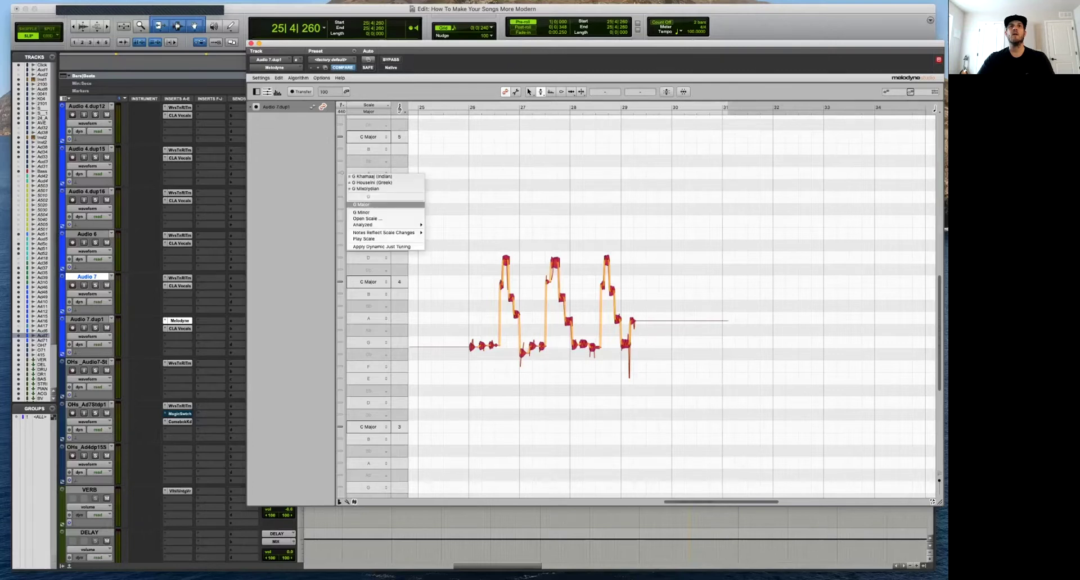
pyautogui.click(371, 205)
pyautogui.doubleClick(505, 260)
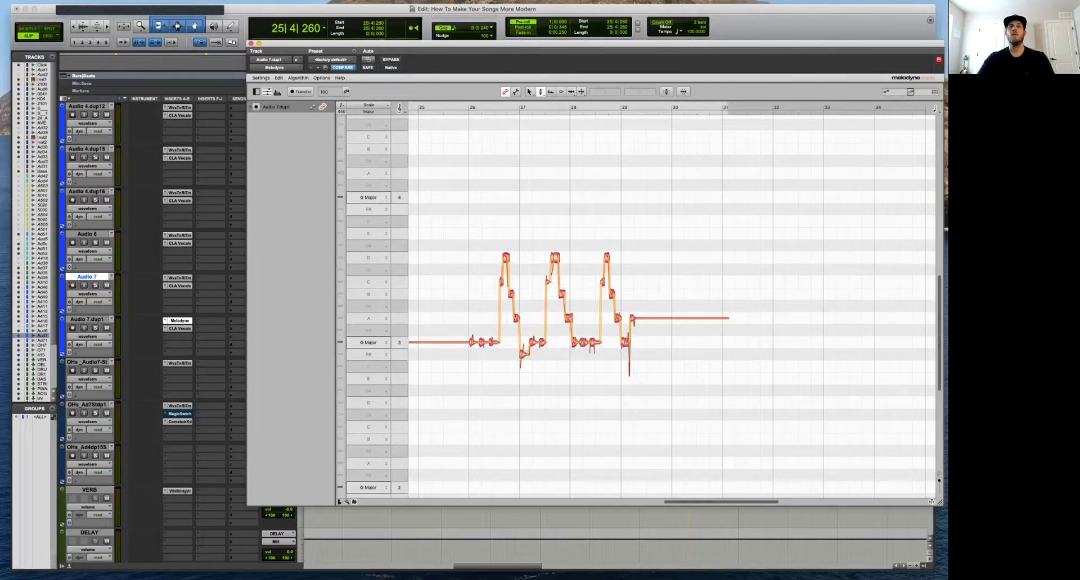
# Play the chorus and raise the volume of Audio 7.dup1 to about +7.8 dB in the mix.
pyautogui.press('space')
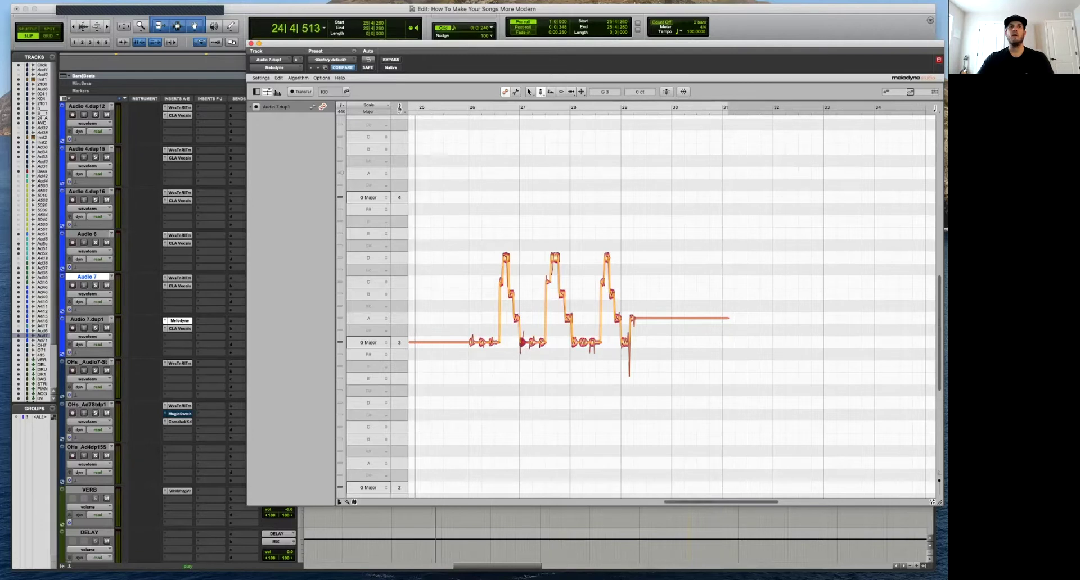
pyautogui.moveTo(495, 43); pyautogui.dragTo(866, 57)
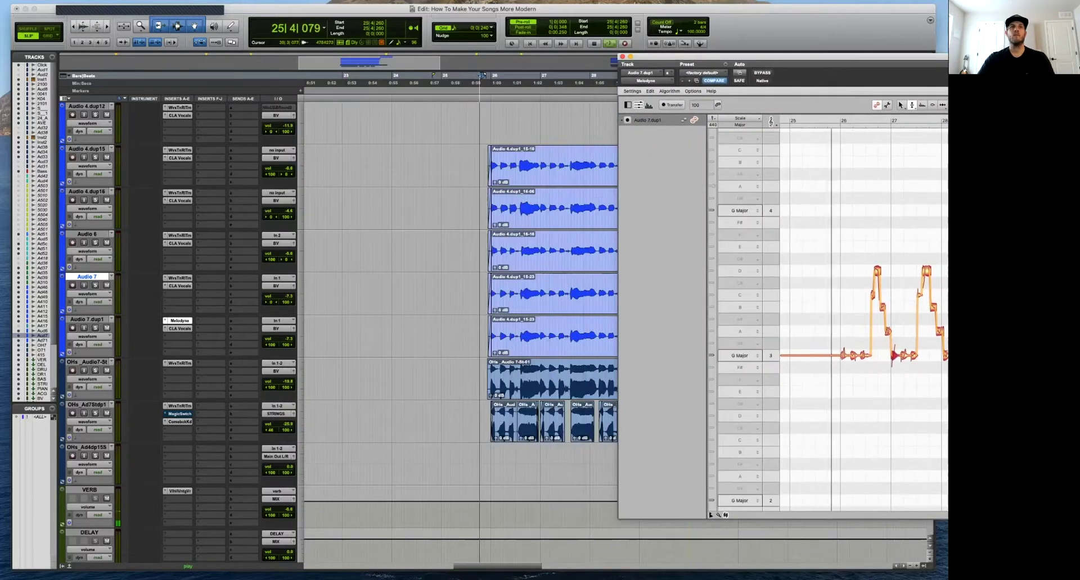
pyautogui.click(284, 340)
pyautogui.moveTo(288, 333); pyautogui.dragTo(289, 332)
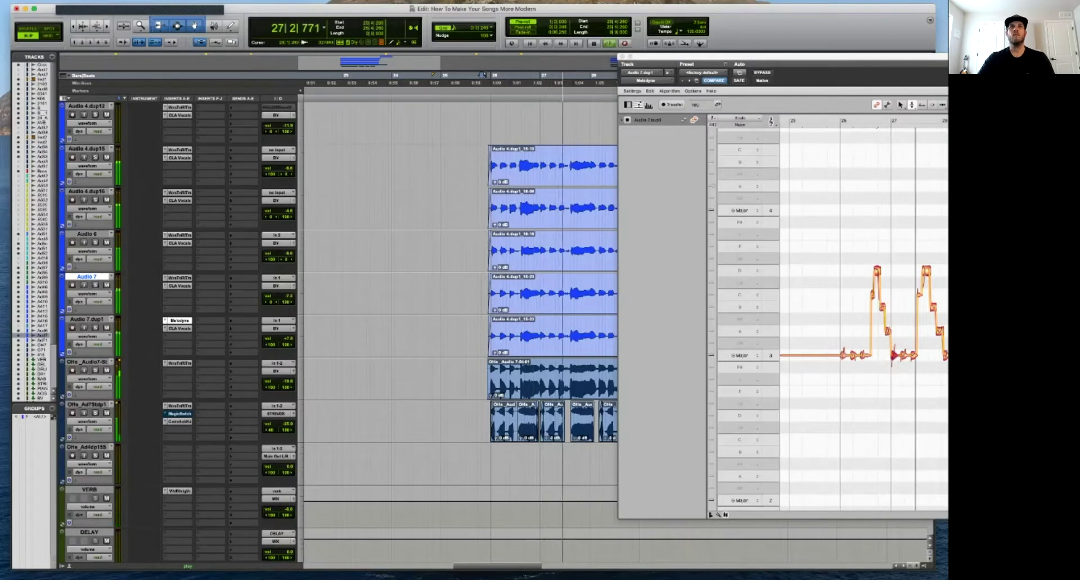
pyautogui.moveTo(781, 57); pyautogui.dragTo(393, 38)
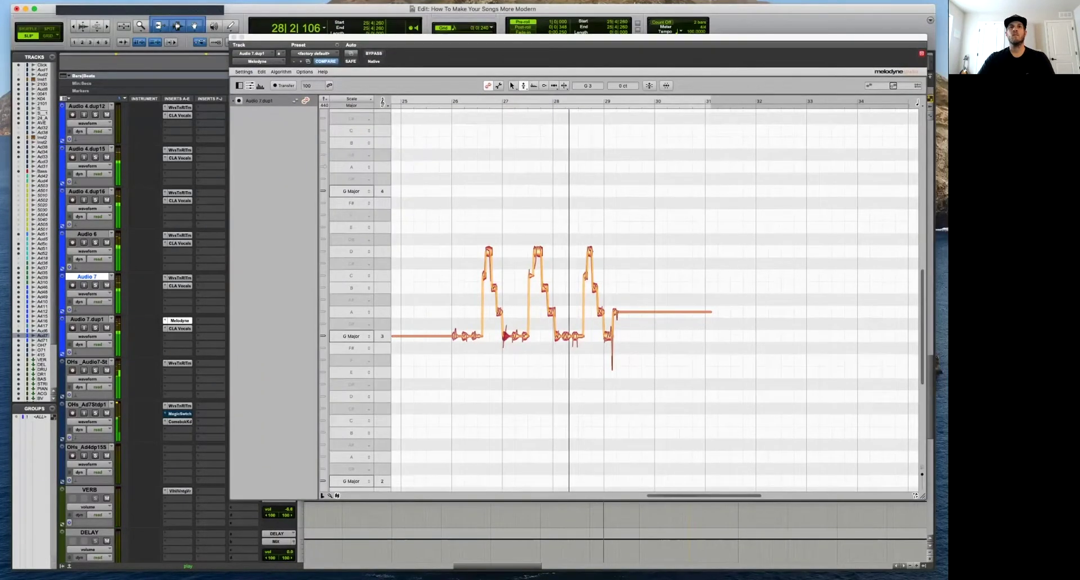
# Shift all the Melodyne notes up two scale steps, moving the low G3 notes to B3.
pyautogui.press('space')
pyautogui.click(488, 251)
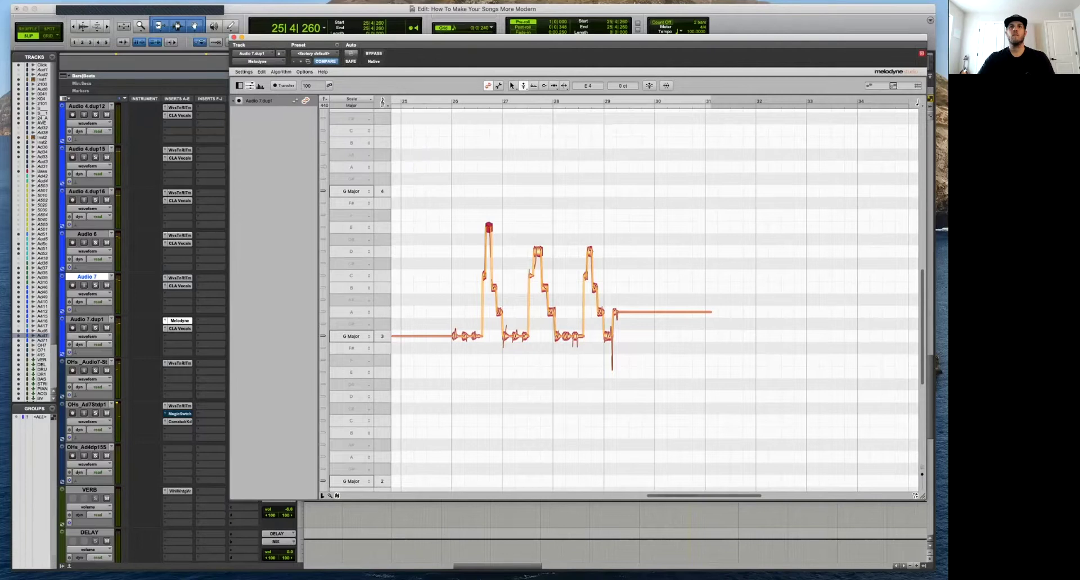
pyautogui.moveTo(680, 222); pyautogui.dragTo(471, 388)
pyautogui.press('space')
pyautogui.moveTo(465, 337); pyautogui.dragTo(466, 276)
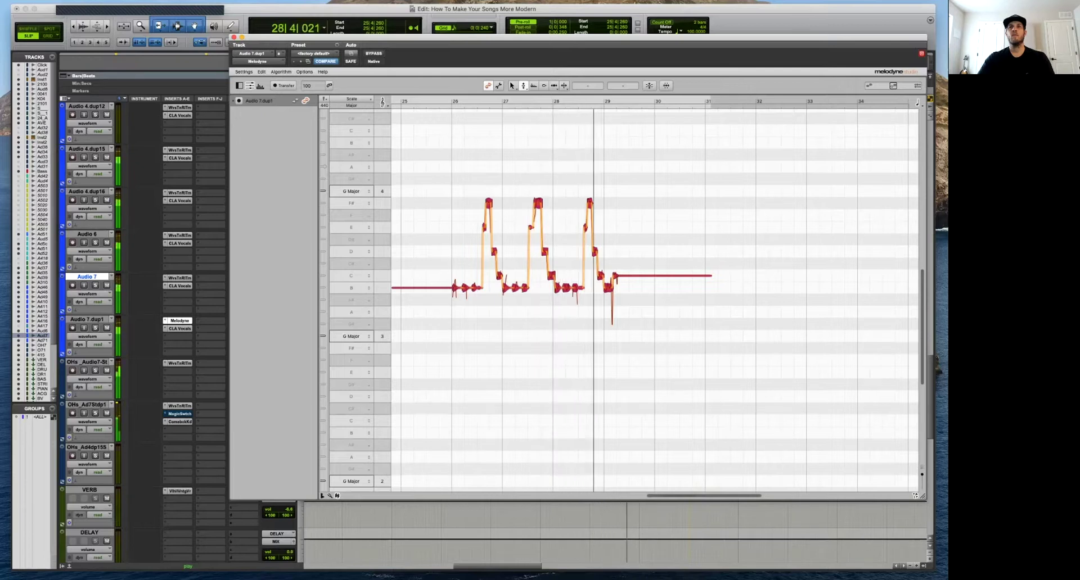
# Raise the three peak notes of the phrase to G4 and listen to the change.
pyautogui.click(630, 187)
pyautogui.press('space')
pyautogui.moveTo(630, 187); pyautogui.dragTo(486, 197)
pyautogui.press('space')
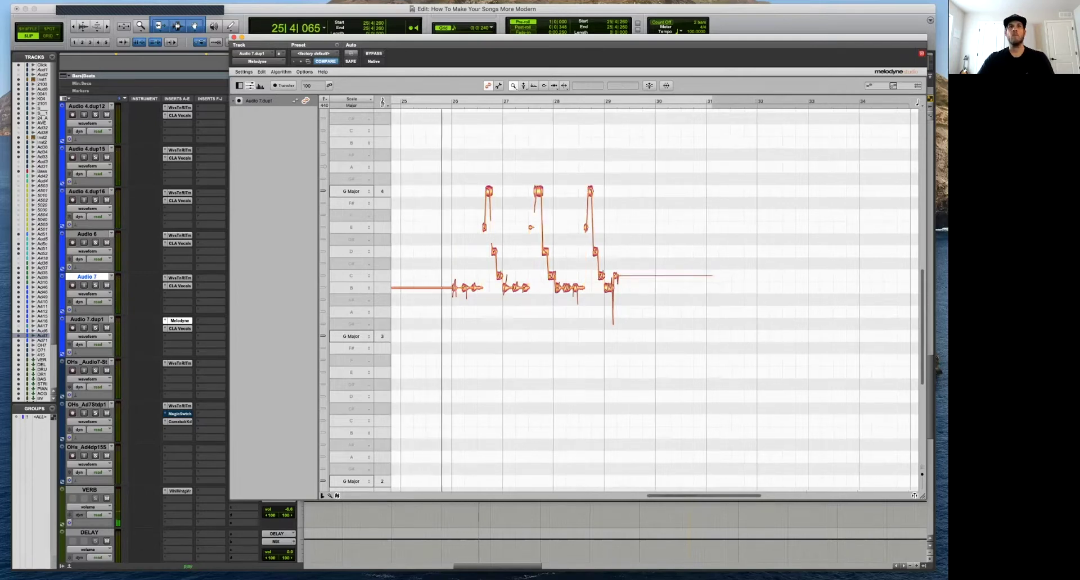
# Raise the repeated low notes of bars 27 and 28 to C4 and the opening notes of bar 26 to D4.
pyautogui.scroll(5, 486, 277)
pyautogui.press('space')
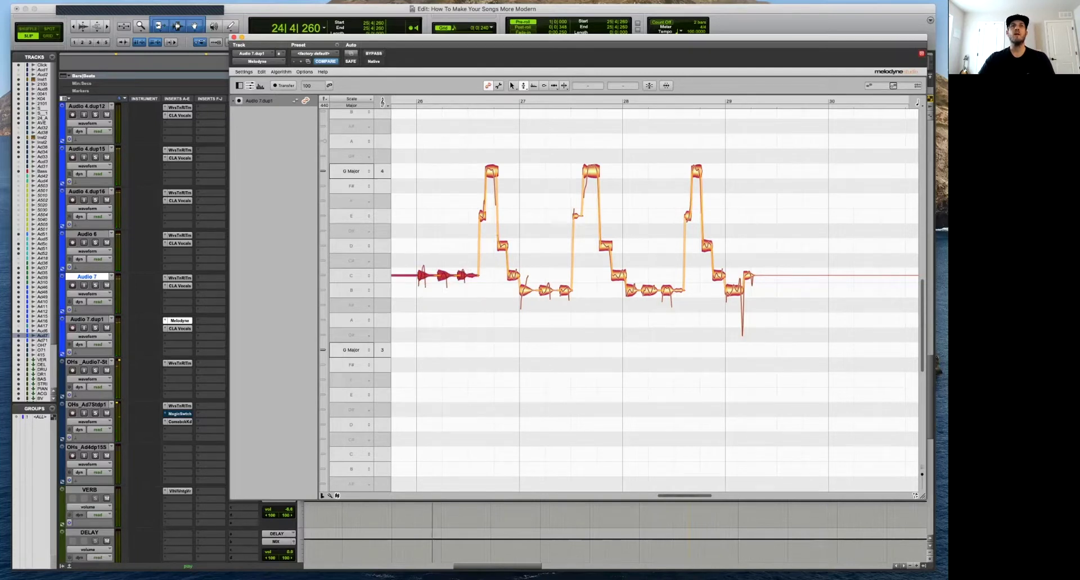
pyautogui.moveTo(615, 291); pyautogui.dragTo(616, 275)
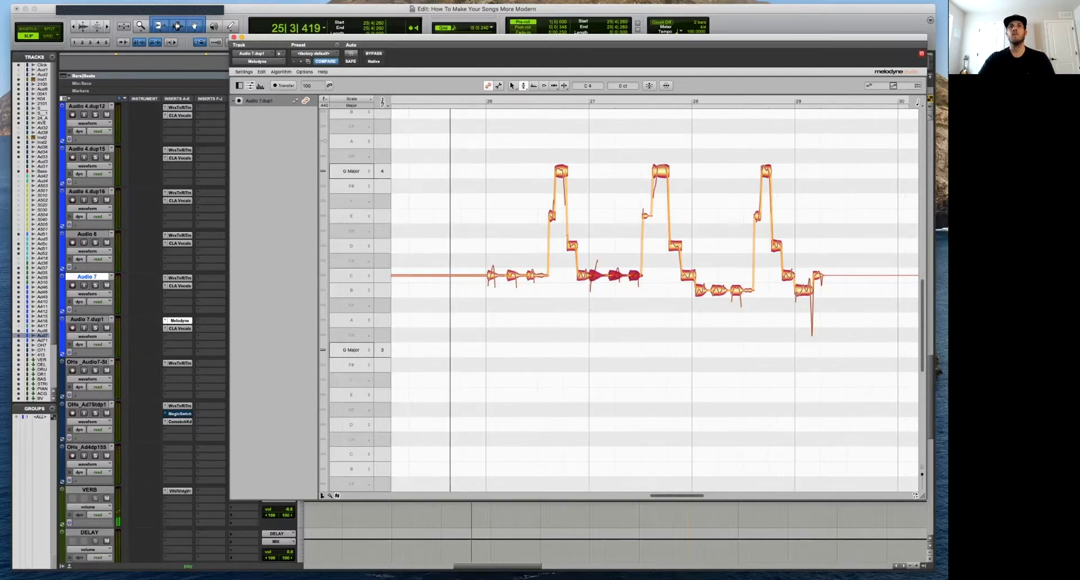
pyautogui.moveTo(719, 290); pyautogui.dragTo(718, 276)
pyautogui.press('space')
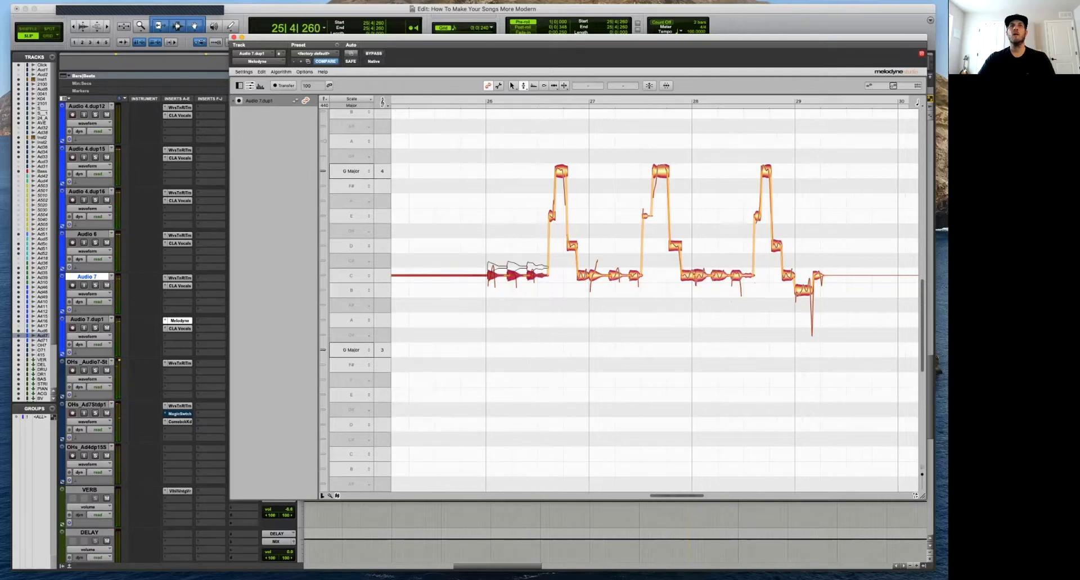
pyautogui.moveTo(513, 268); pyautogui.dragTo(513, 246)
pyautogui.press('space')
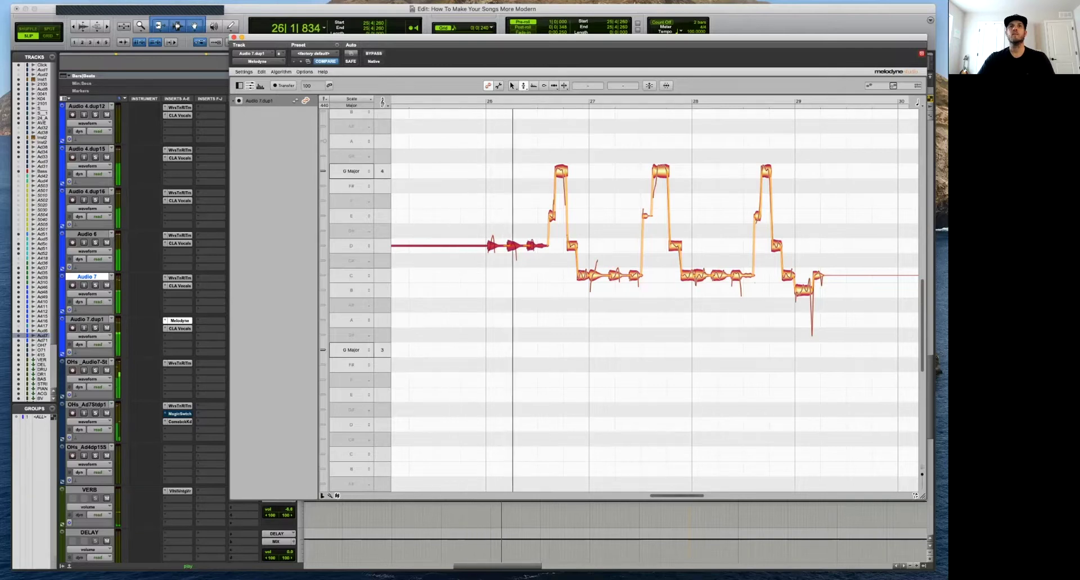
pyautogui.press('space')
# Split the first two G4 peak notes, moving their tails to E4 and the start of the second peak to F#4.
pyautogui.press('F6')
pyautogui.doubleClick(563, 171)
pyautogui.moveTo(540, 138); pyautogui.dragTo(601, 212)
pyautogui.press('F2')
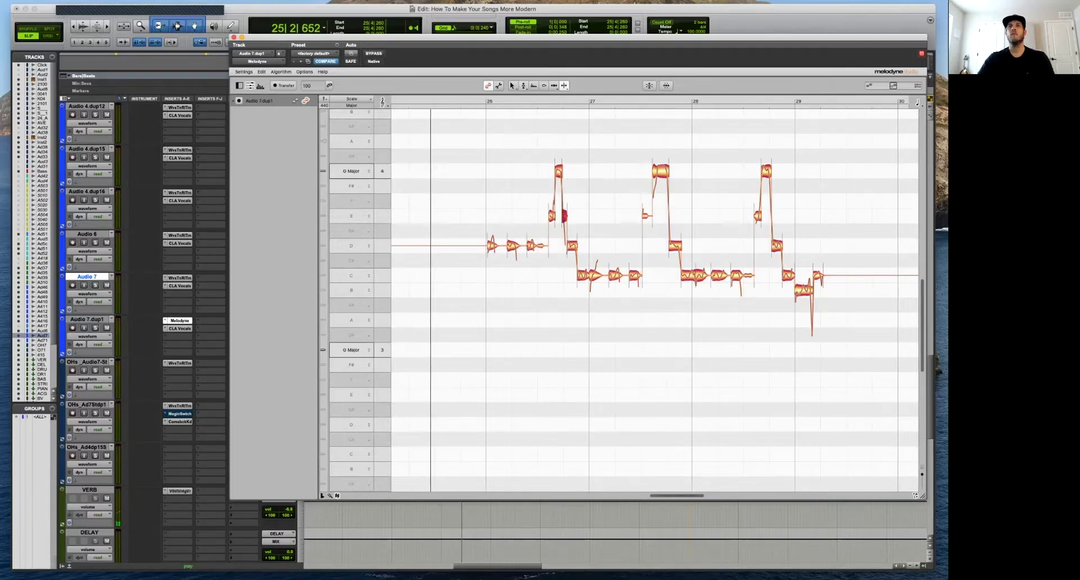
pyautogui.doubleClick(657, 171)
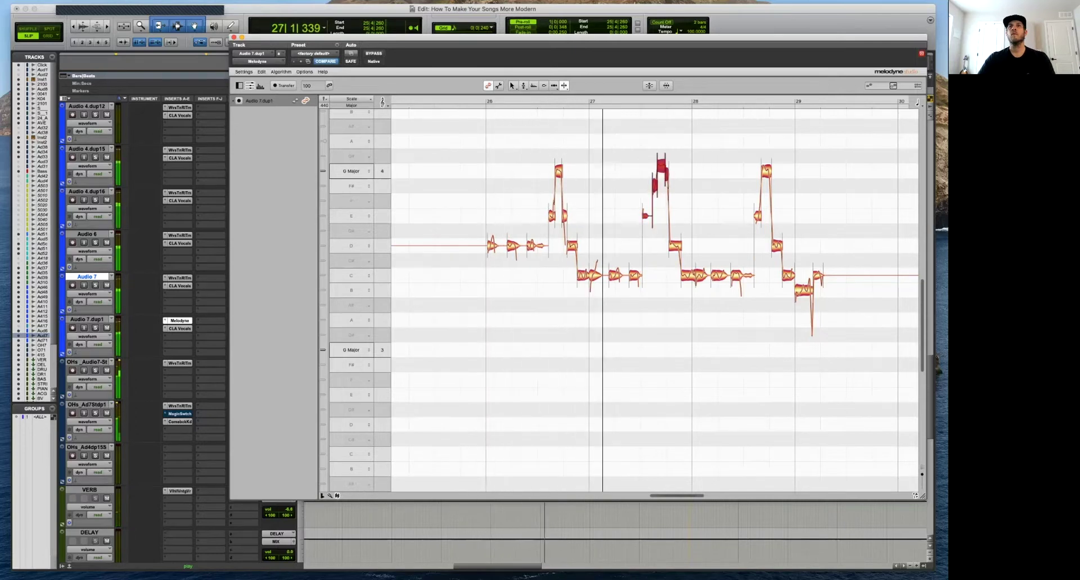
pyautogui.press('space')
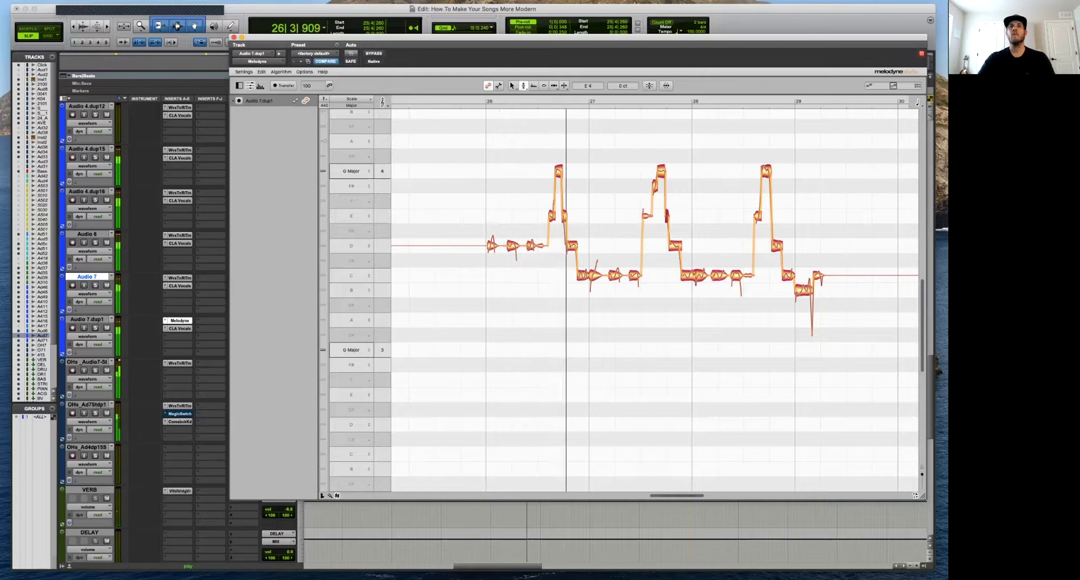
# Lower the three repeated notes at the start of bar 27 to A3 and the lead-in fragment of the second peak to E4.
pyautogui.press('space')
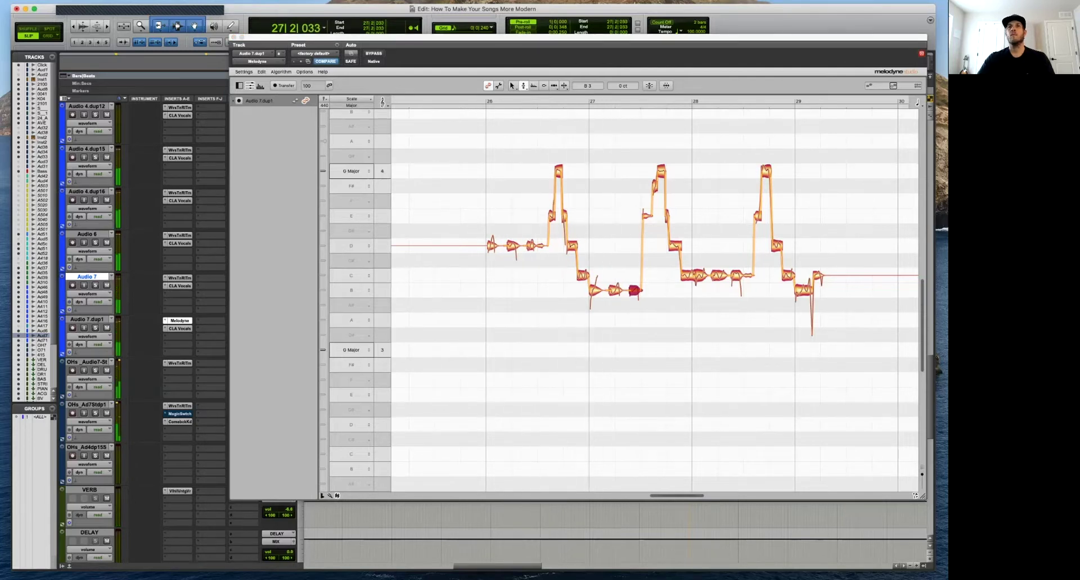
pyautogui.moveTo(615, 291); pyautogui.dragTo(617, 320)
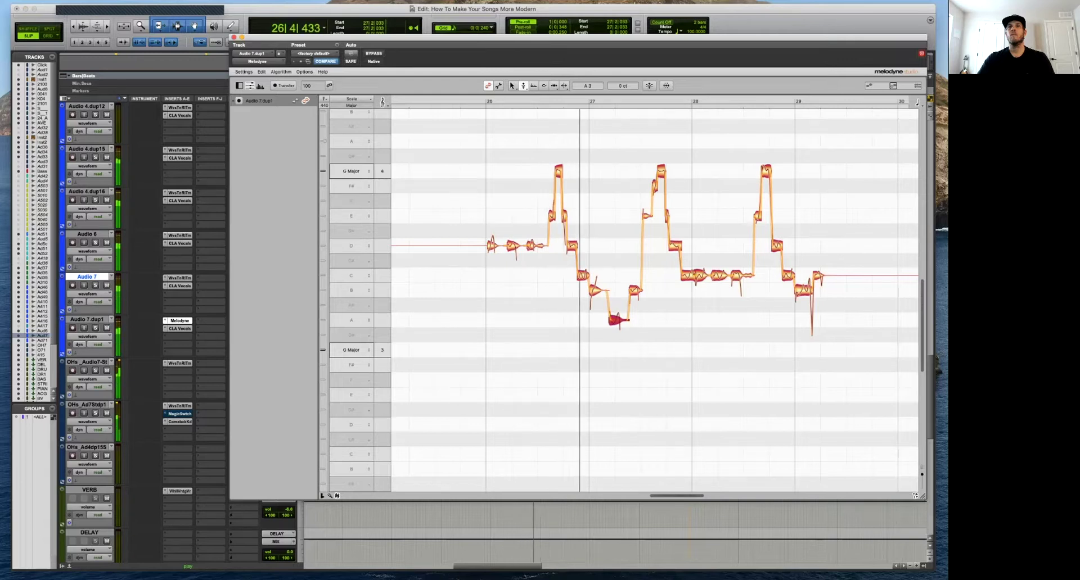
pyautogui.moveTo(595, 290); pyautogui.dragTo(595, 320)
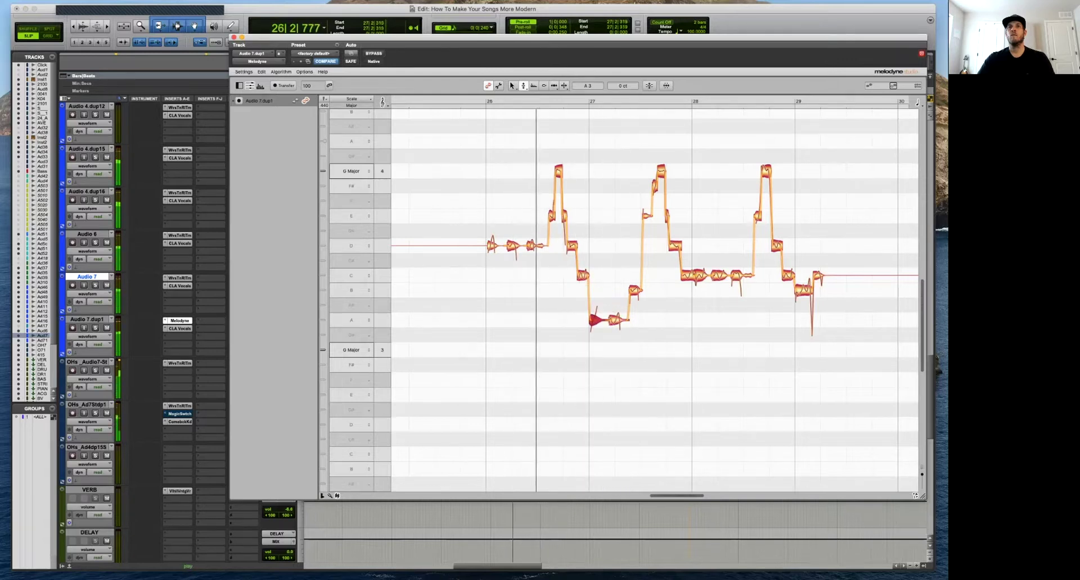
pyautogui.moveTo(635, 290); pyautogui.dragTo(635, 319)
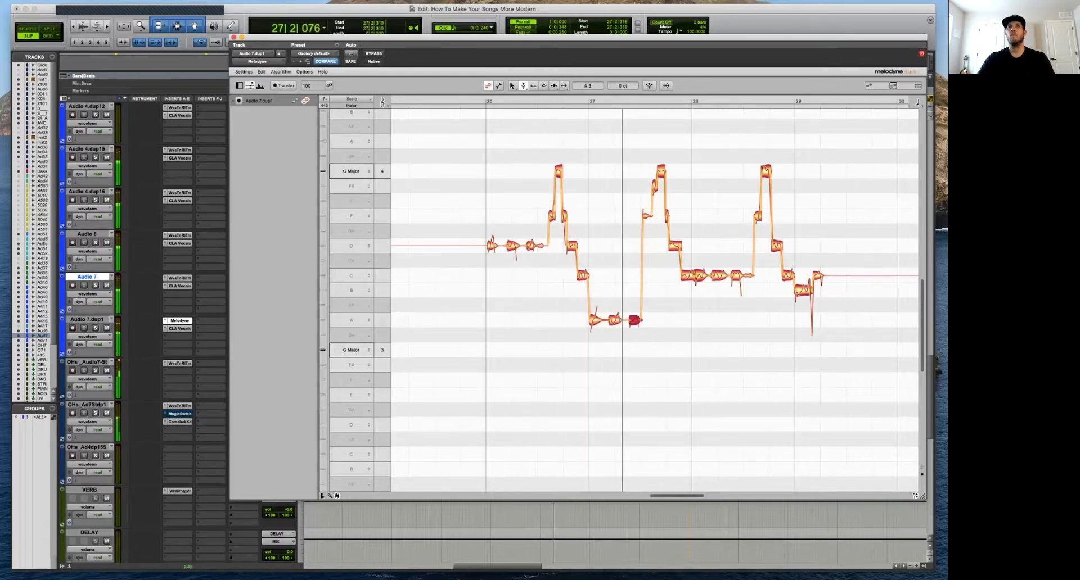
pyautogui.press('space')
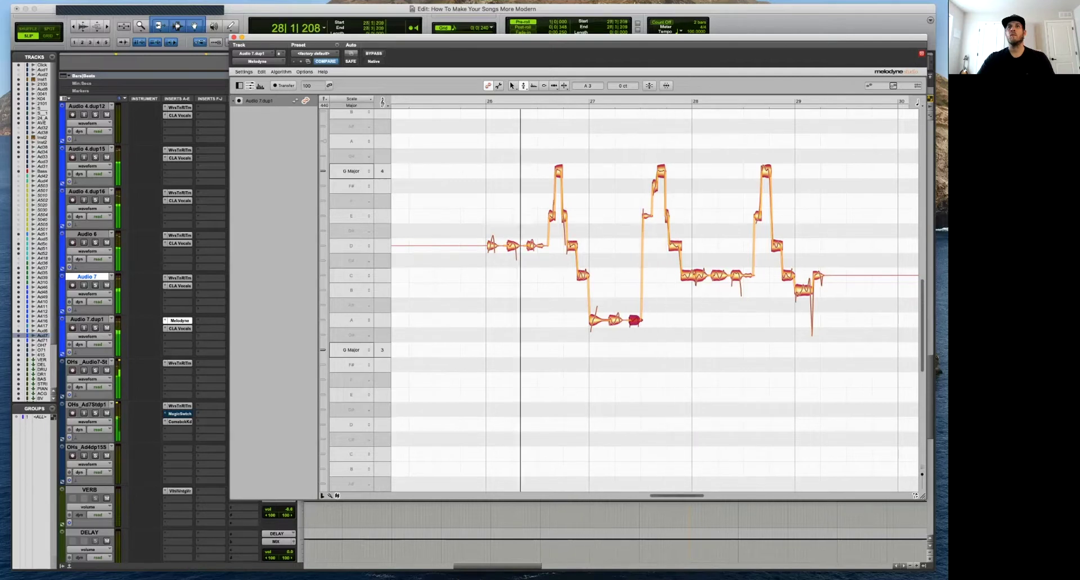
pyautogui.press('space')
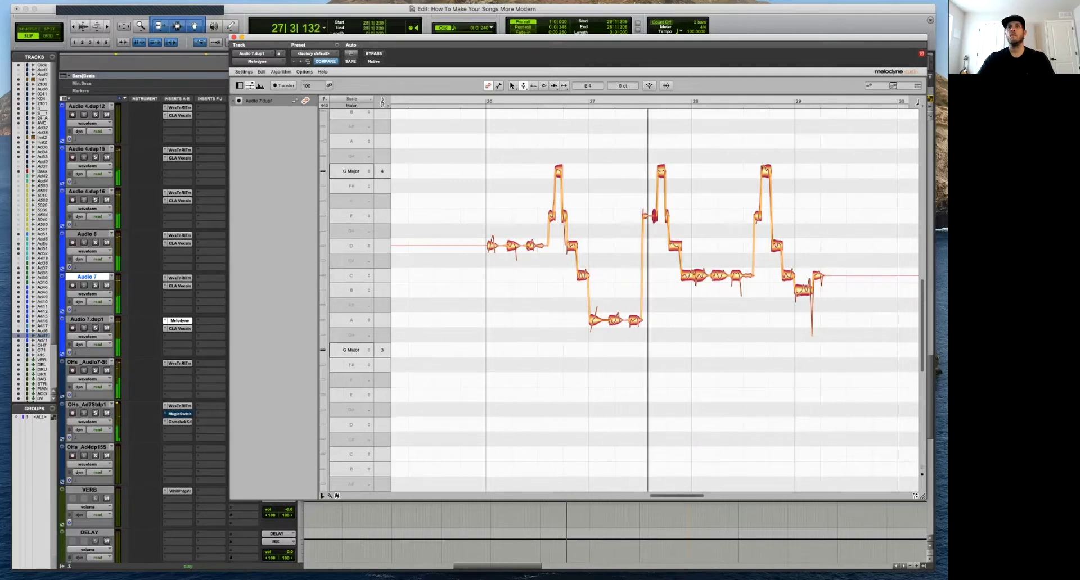
# Lower the repeated notes at the start of bar 28 to B3 and the third peak note to E4.
pyautogui.moveTo(719, 275); pyautogui.dragTo(743, 289)
pyautogui.press('super+z')
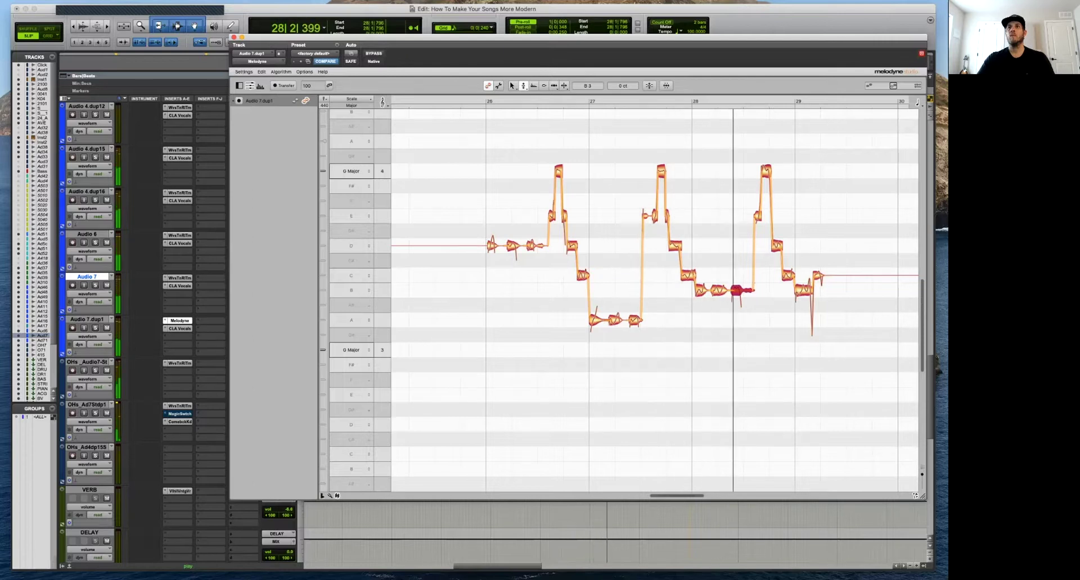
pyautogui.moveTo(765, 170); pyautogui.dragTo(766, 201)
pyautogui.press('space')
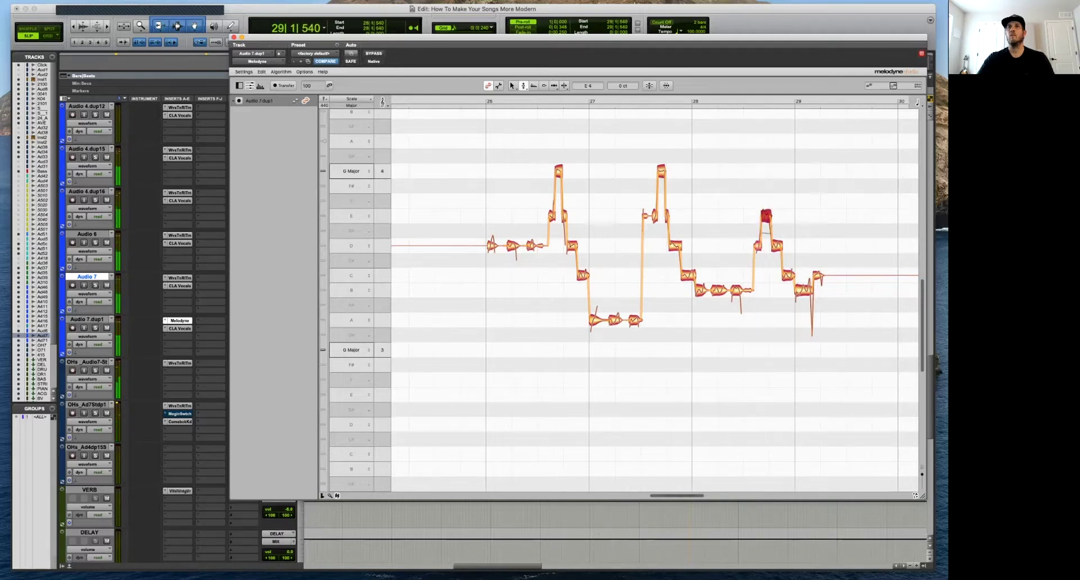
# Lower the third peak note to D4, its lead-in note to B3 and the note following it to C4.
pyautogui.moveTo(755, 245); pyautogui.dragTo(777, 275)
pyautogui.press('space')
pyautogui.press('space')
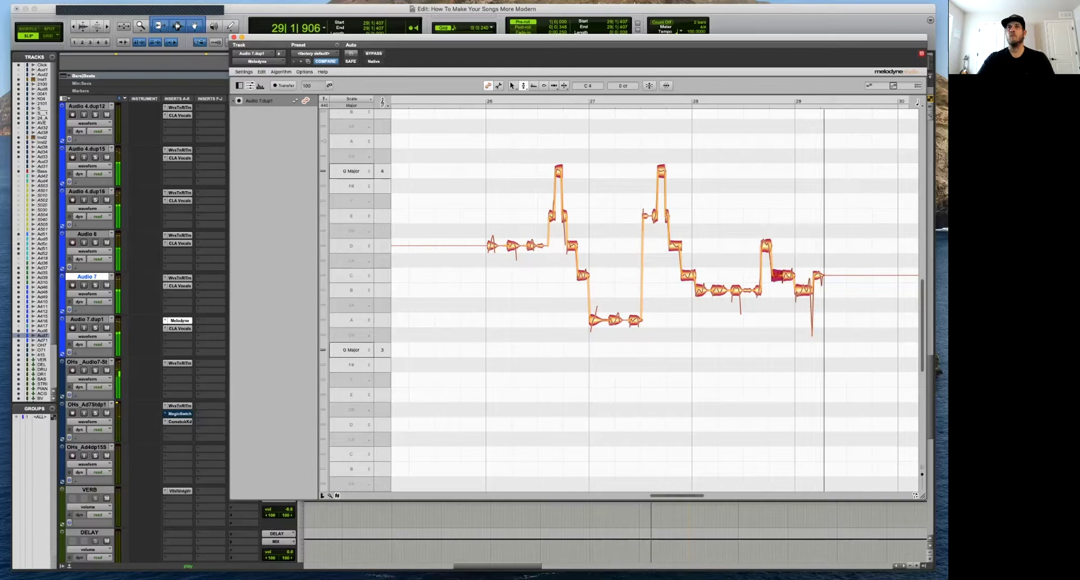
pyautogui.press('space')
# Lower the first note of bar 29 to A3 and the last note before bar 29 to B3.
pyautogui.moveTo(807, 290); pyautogui.dragTo(806, 320)
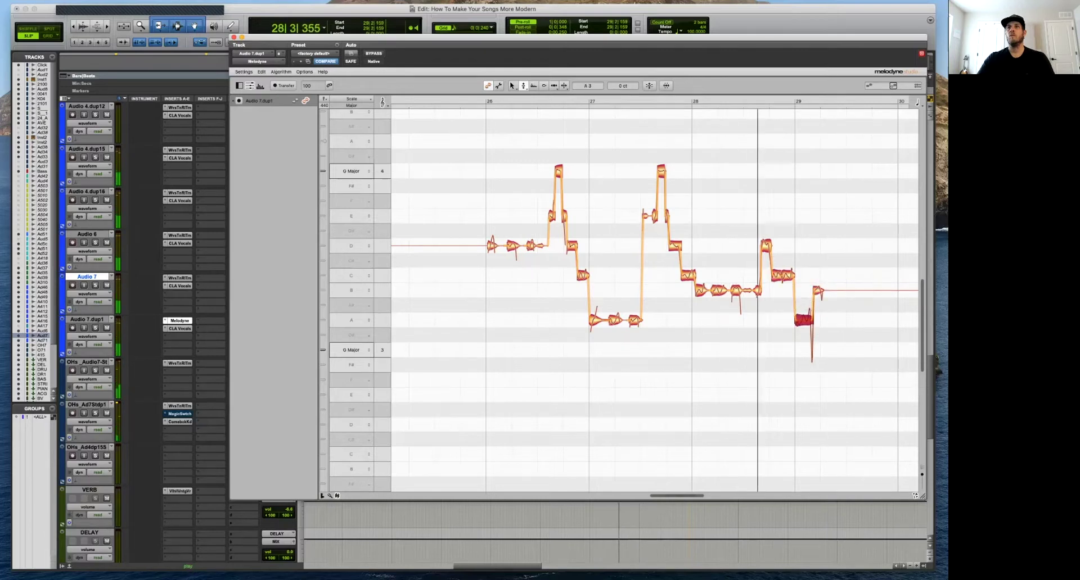
pyautogui.press('space')
pyautogui.moveTo(788, 275); pyautogui.dragTo(788, 290)
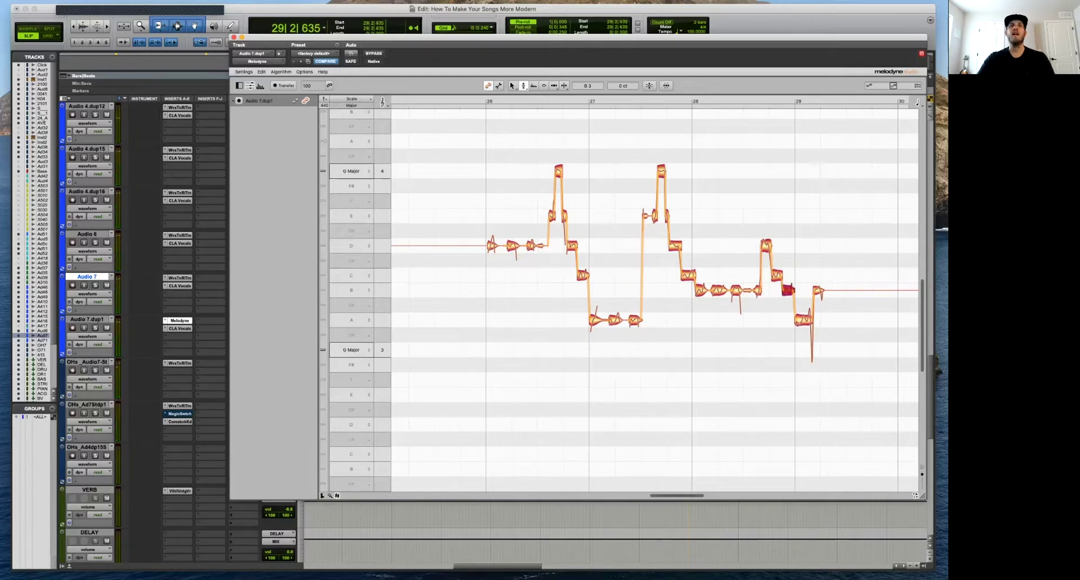
# Play back the retuned phrase with the Melodyne window moved aside to reveal the track volumes.
pyautogui.press('KP_1')
pyautogui.press('KP_1')
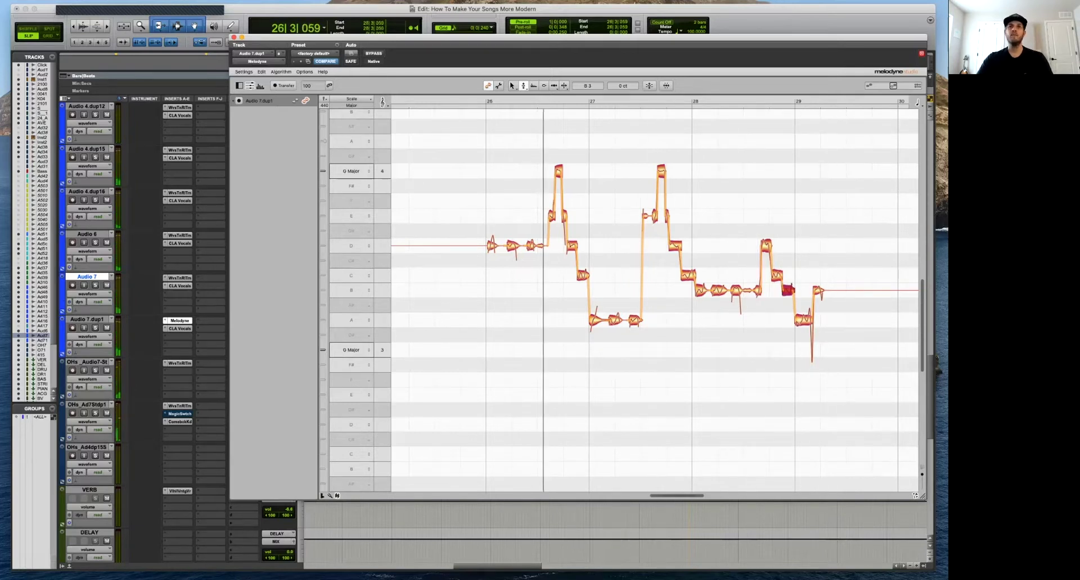
pyautogui.press('space')
pyautogui.moveTo(506, 38); pyautogui.dragTo(679, 25)
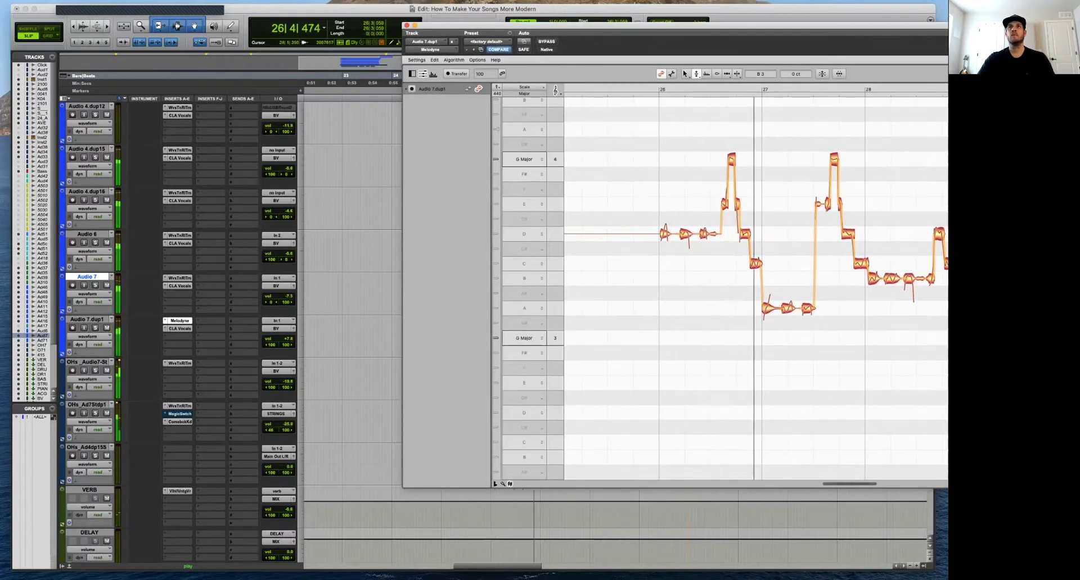
# Try the three A3 notes of bar 27 at D4 during playback, and undo the change.
pyautogui.moveTo(768, 309)
pyautogui.mouseDown()
pyautogui.moveTo(767, 263)
pyautogui.moveTo(770, 308)
pyautogui.mouseUp()
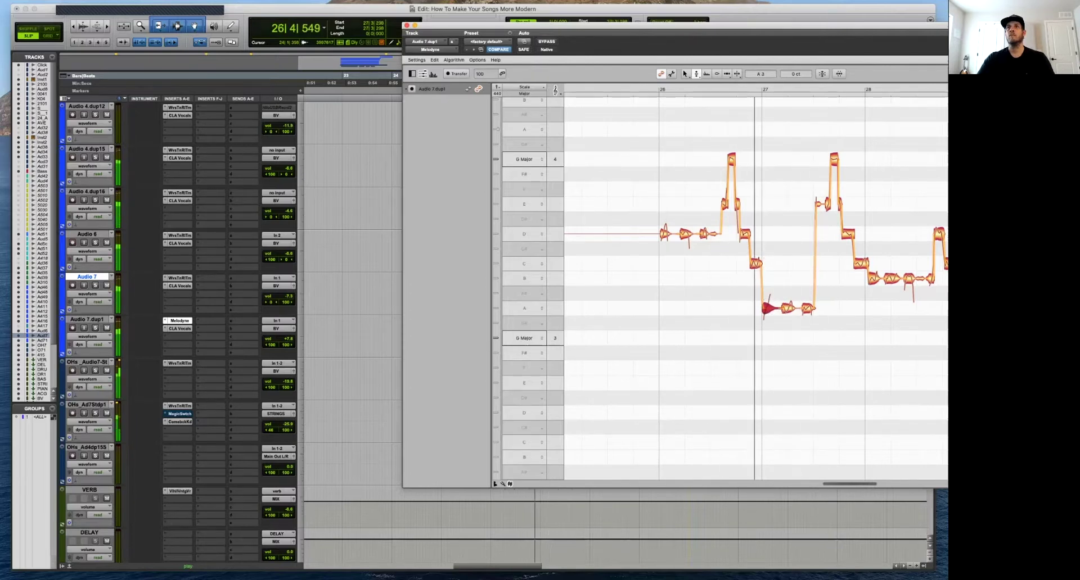
pyautogui.click(768, 308)
pyautogui.moveTo(768, 307); pyautogui.dragTo(770, 233)
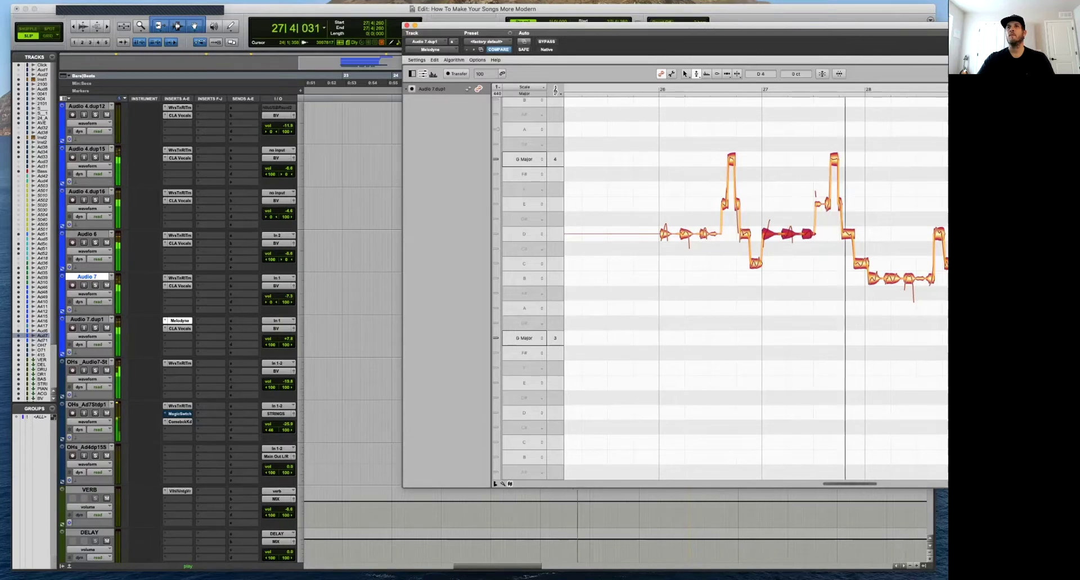
pyautogui.press('space')
pyautogui.press('super+z')
pyautogui.press('space')
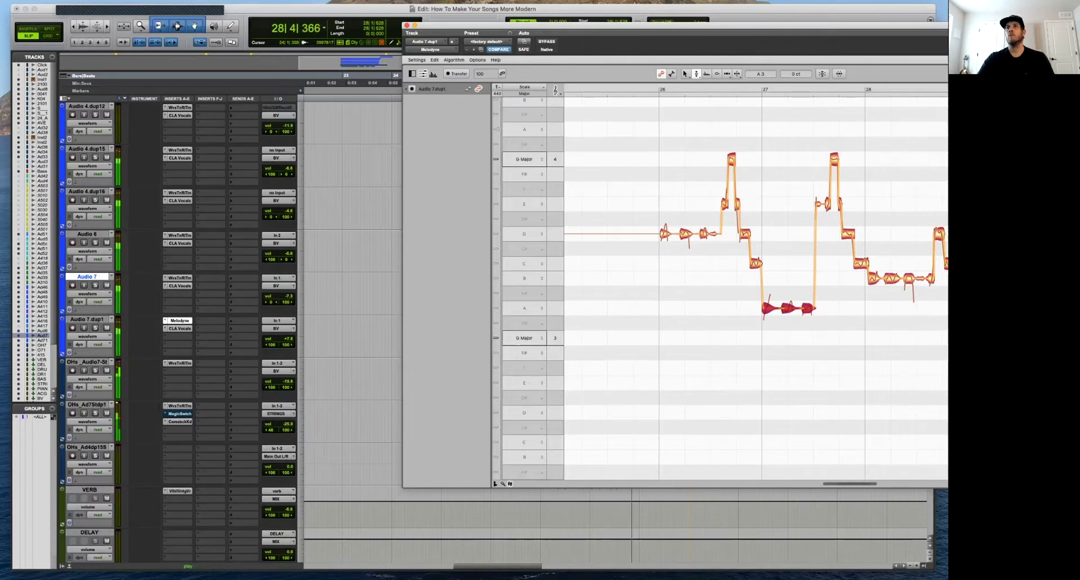
# Try lowering the first two G4 peaks to D4 and their adjoining E4 notes to C4, listen, and undo the change.
pyautogui.moveTo(871, 130); pyautogui.dragTo(718, 217)
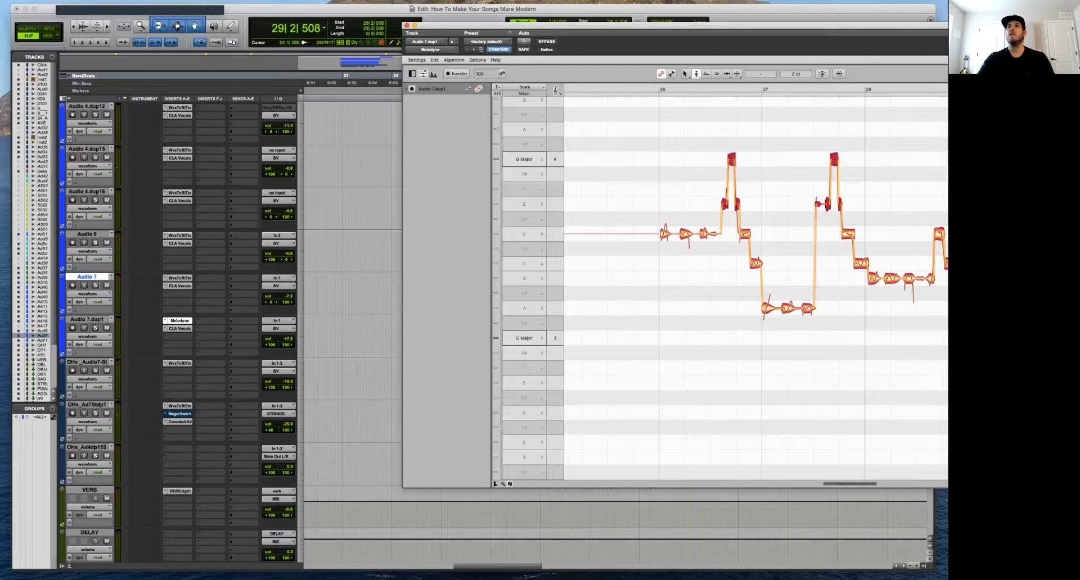
pyautogui.moveTo(816, 201); pyautogui.dragTo(819, 257)
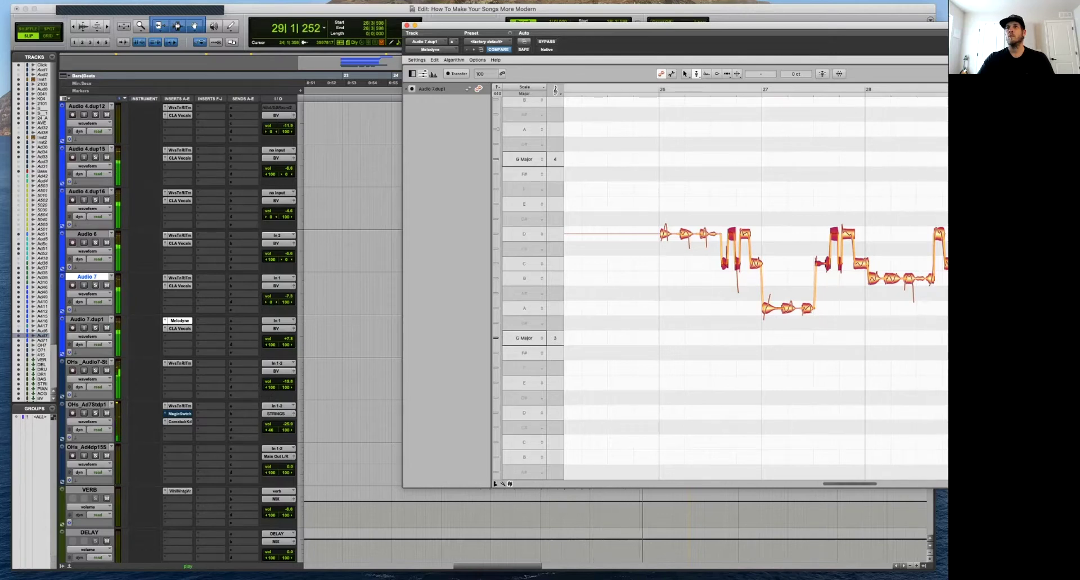
pyautogui.press('space')
pyautogui.moveTo(647, 26); pyautogui.dragTo(849, 20)
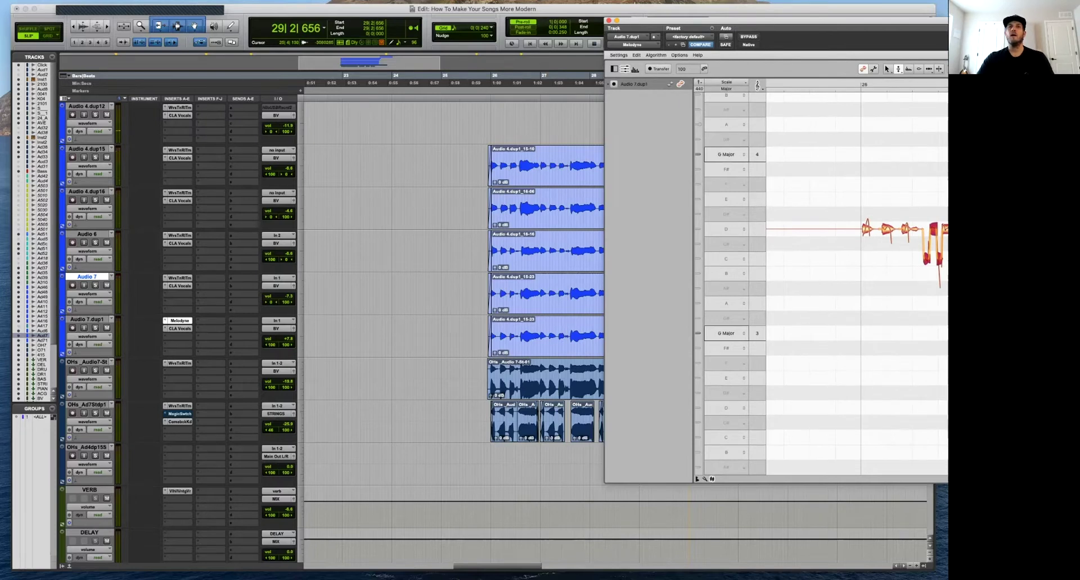
pyautogui.moveTo(849, 21); pyautogui.dragTo(470, 31)
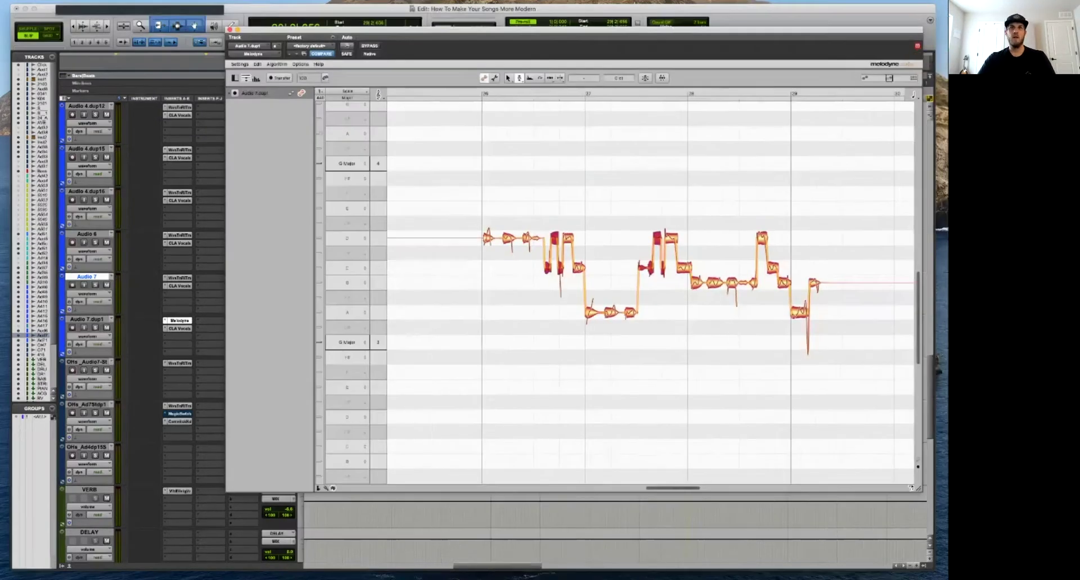
pyautogui.press('super+z')
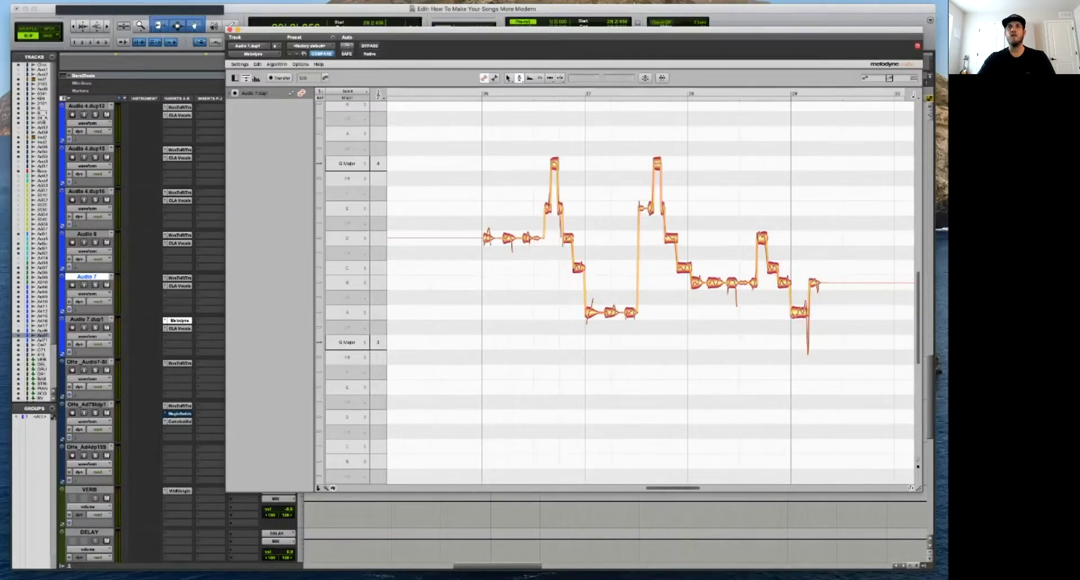
# Reset the Audio 7.dup1 track volume to 0.0 and commit its retuned clip offline, hiding and deactivating the source track.
pyautogui.moveTo(405, 29); pyautogui.dragTo(897, 46)
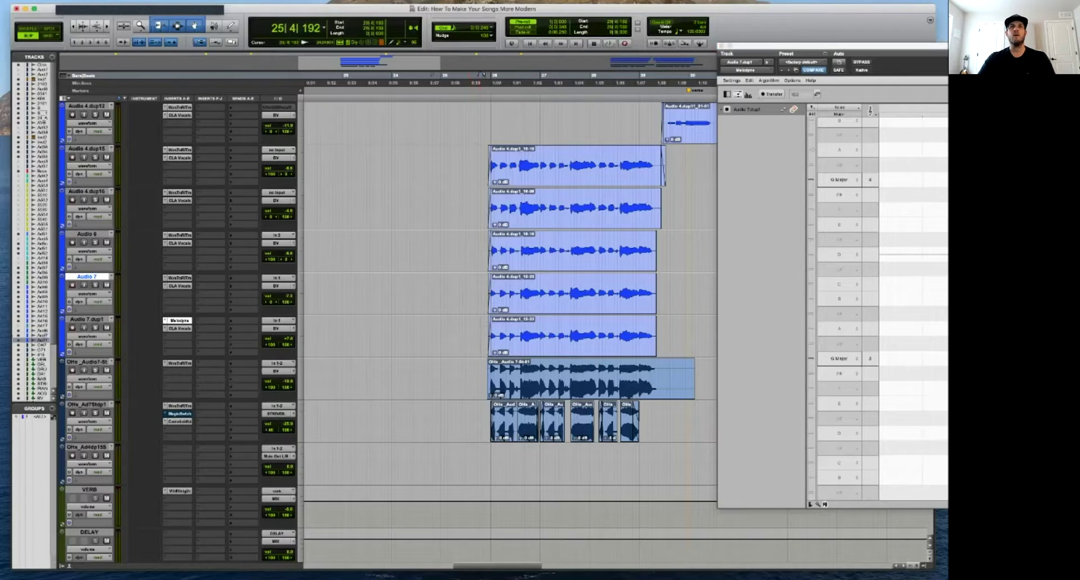
pyautogui.moveTo(480, 336); pyautogui.dragTo(696, 336)
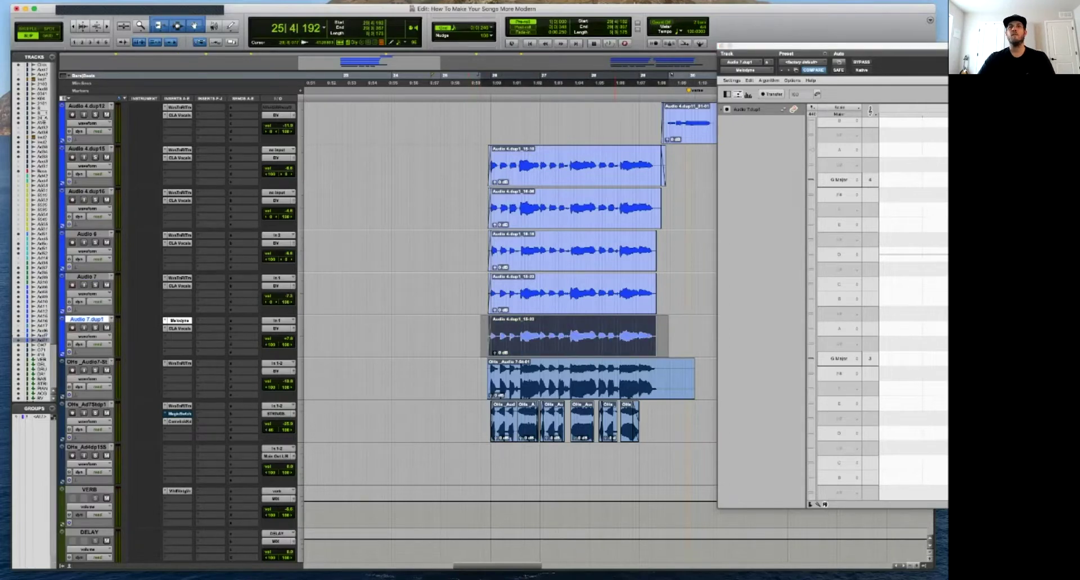
pyautogui.rightClick(616, 348)
pyautogui.click(664, 536)
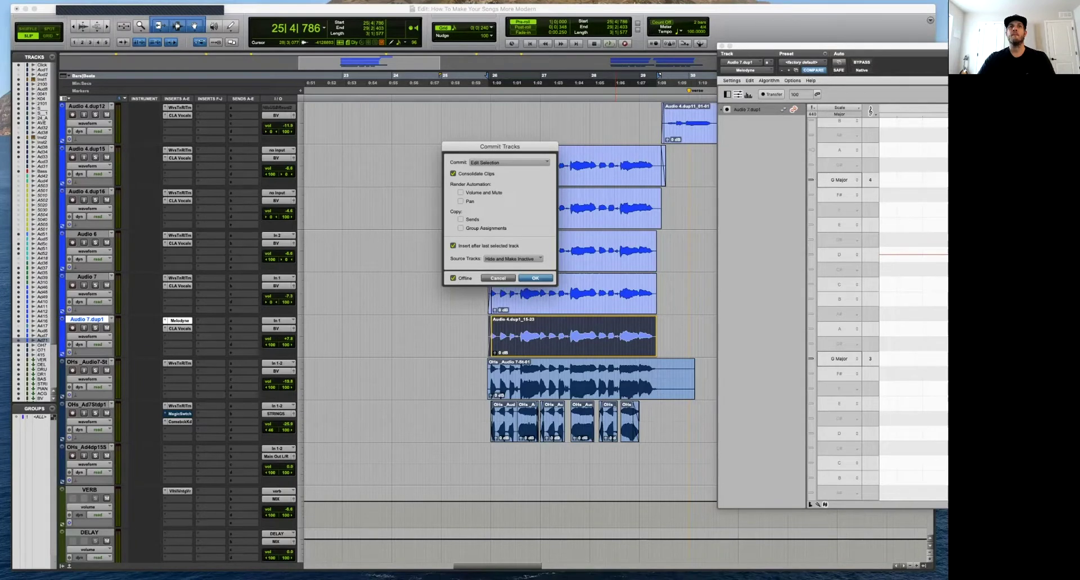
pyautogui.press('Return')
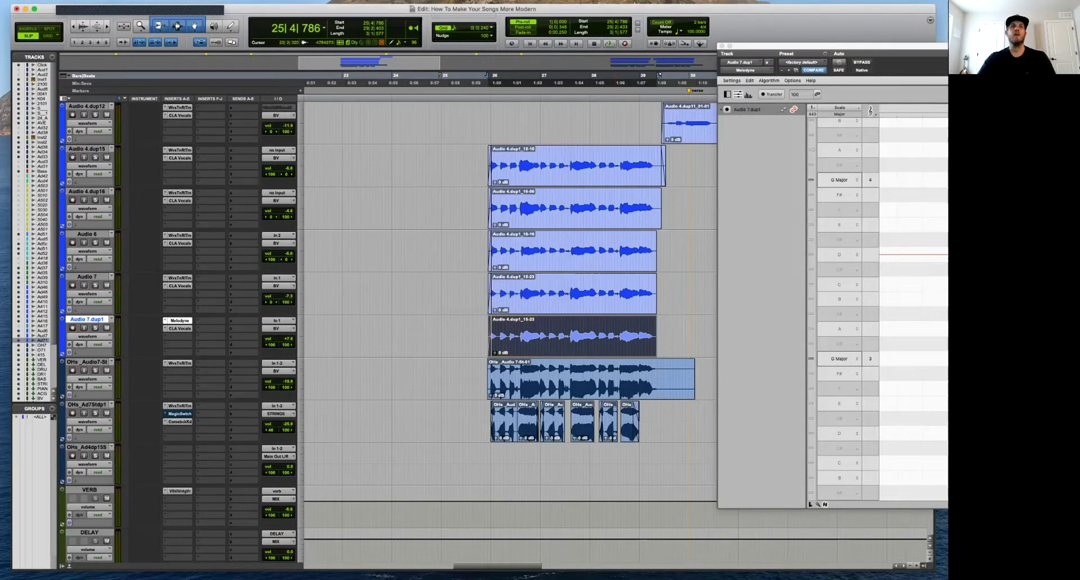
pyautogui.rightClick(531, 347)
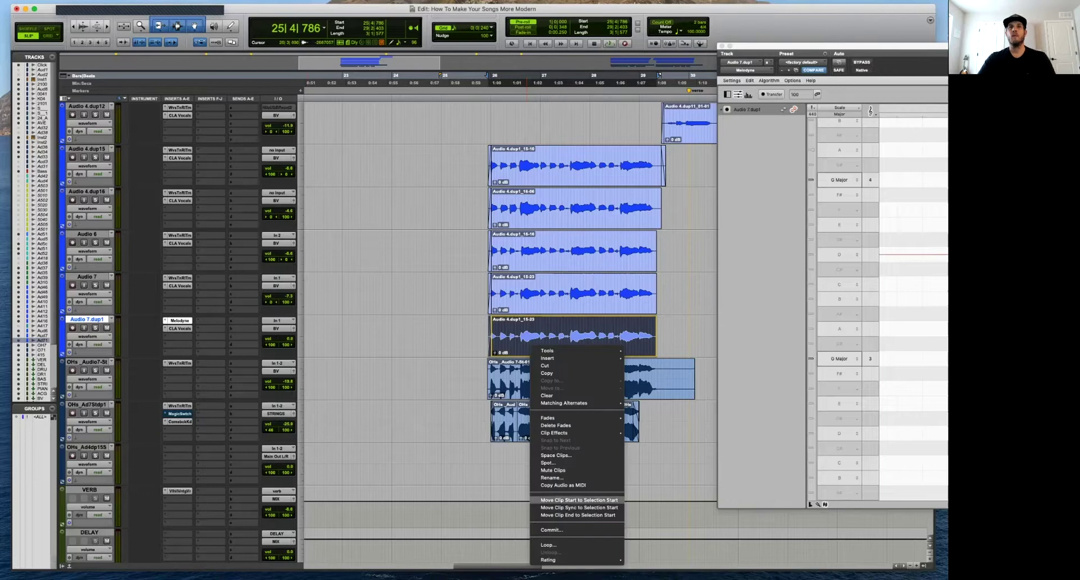
pyautogui.click(551, 529)
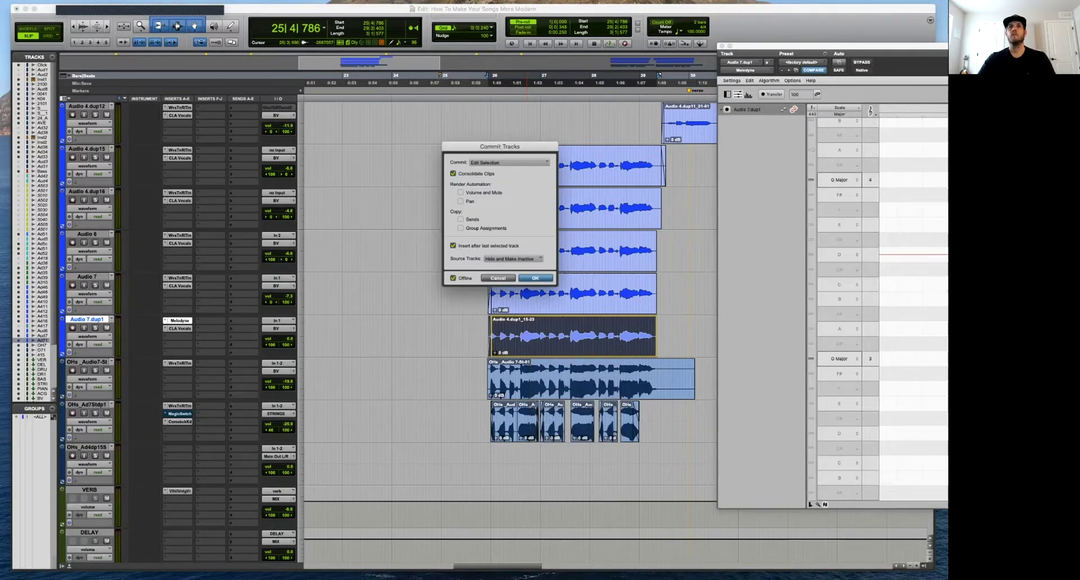
pyautogui.press('Return')
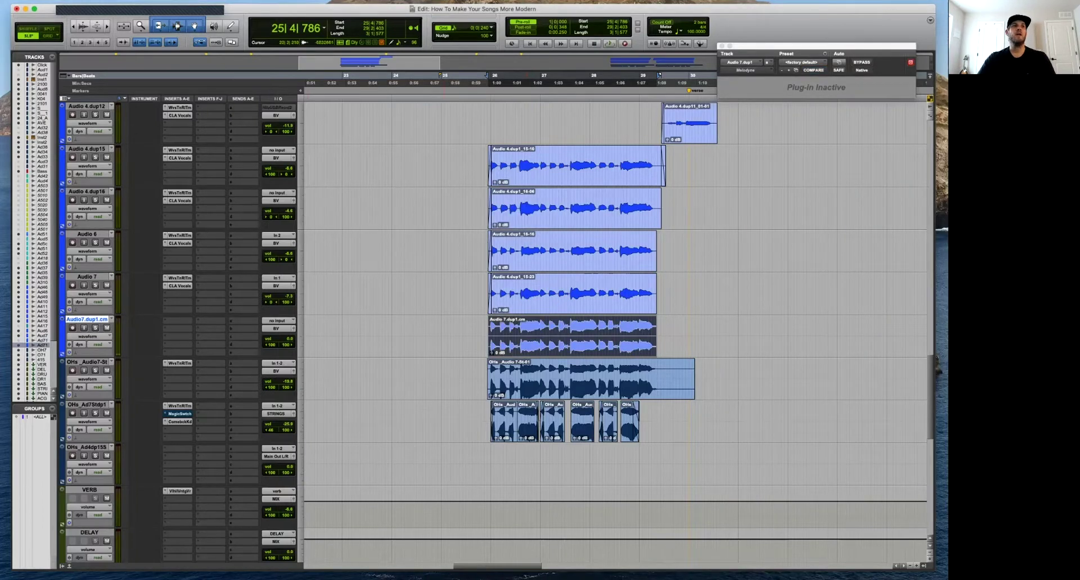
# Show and reactivate the Audio 7.dup1 source track, and colour the committed Audio7.dup1.cm track green.
pyautogui.rightClick(93, 319)
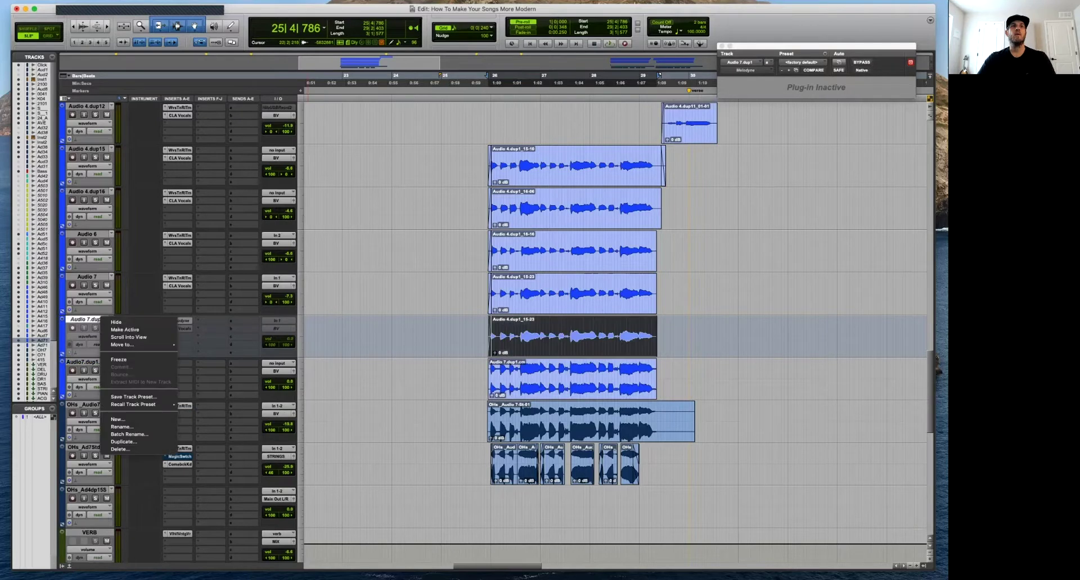
pyautogui.click(125, 329)
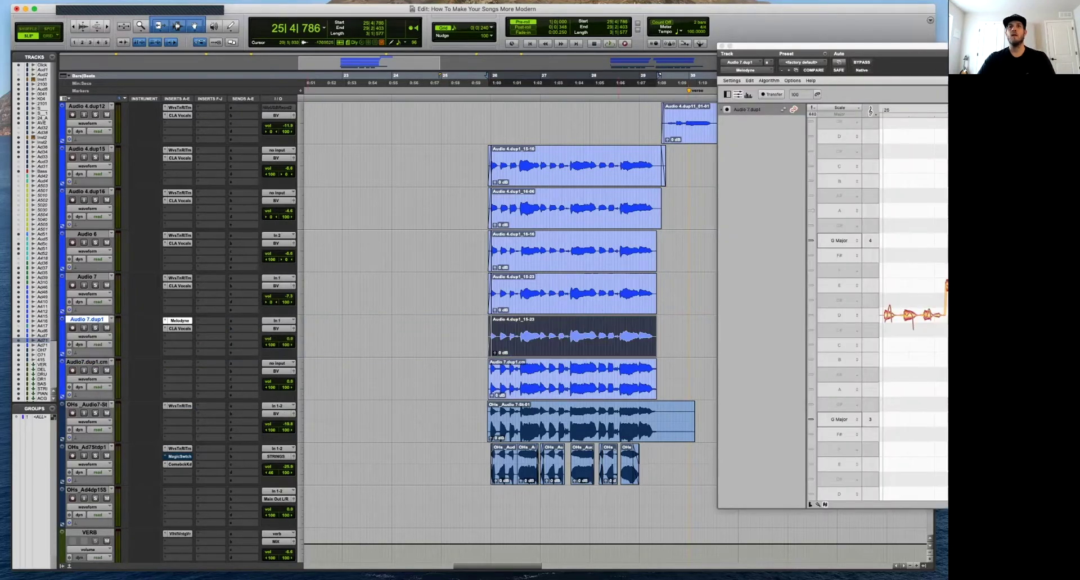
pyautogui.doubleClick(62, 380)
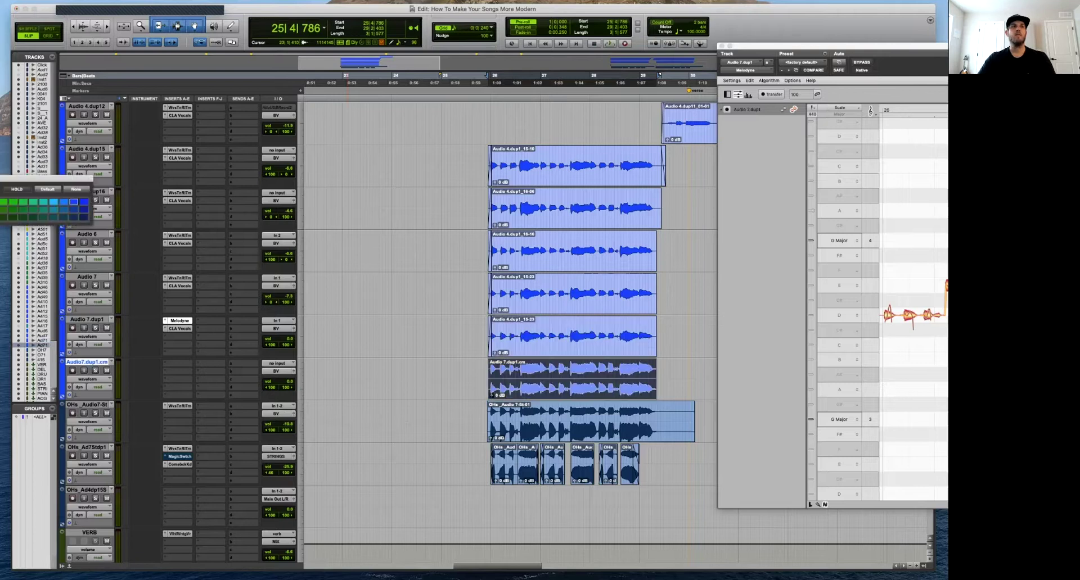
pyautogui.click(23, 202)
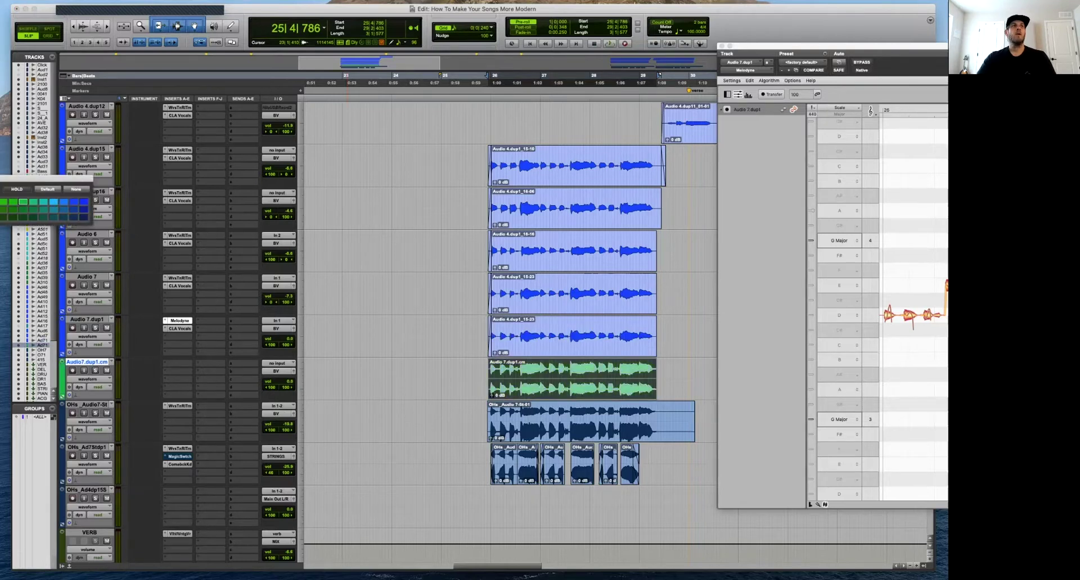
pyautogui.press('super+w')
# Lower the two G4 peaks of Audio 7.dup1 to D4 and their adjoining E4 notes to C4 in Melodyne.
pyautogui.press('p')
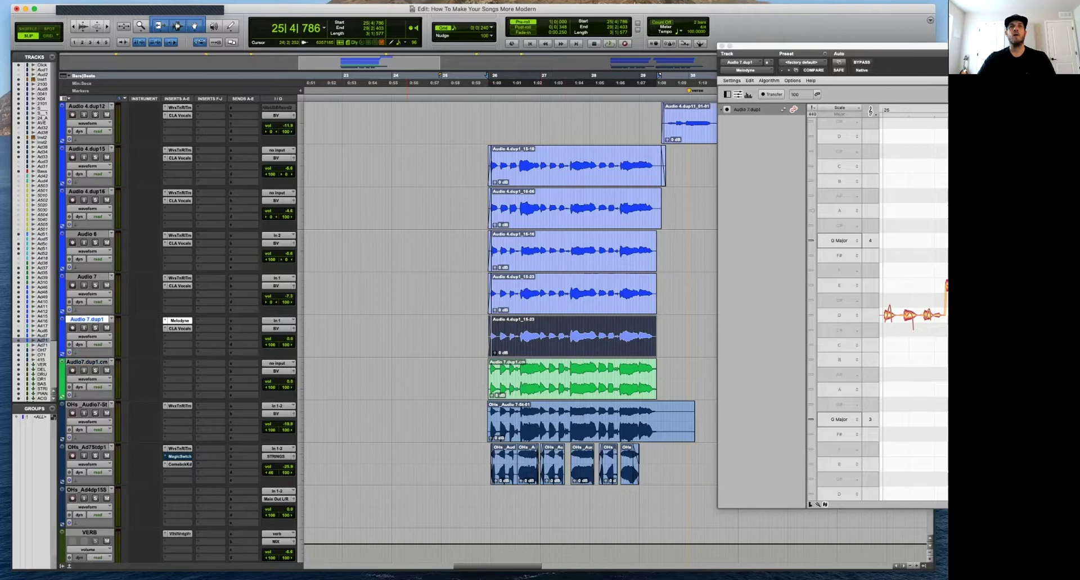
pyautogui.moveTo(815, 46); pyautogui.dragTo(327, 6)
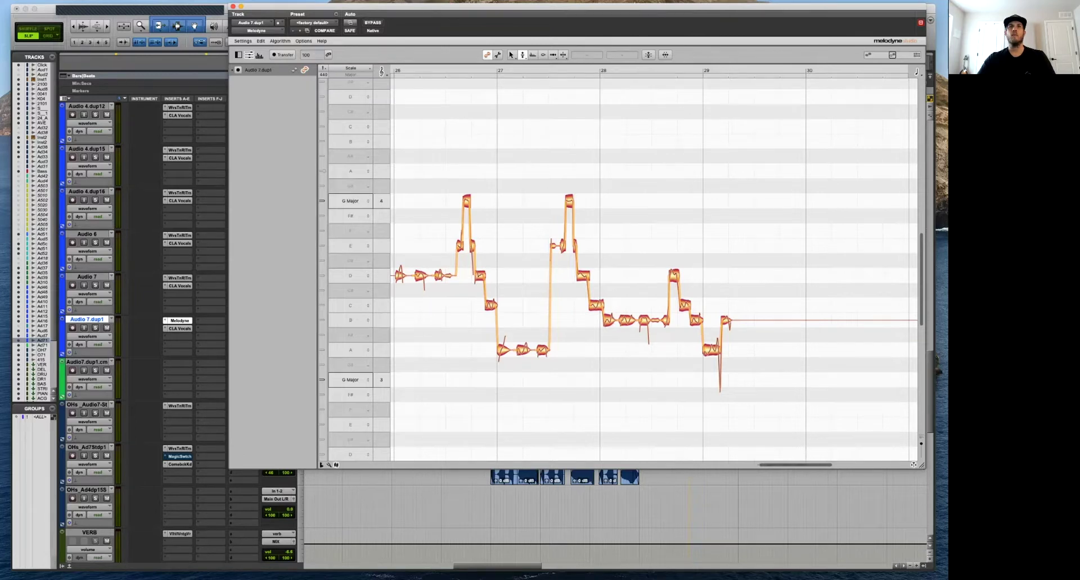
pyautogui.moveTo(430, 177); pyautogui.dragTo(635, 248)
pyautogui.moveTo(561, 249); pyautogui.dragTo(561, 307)
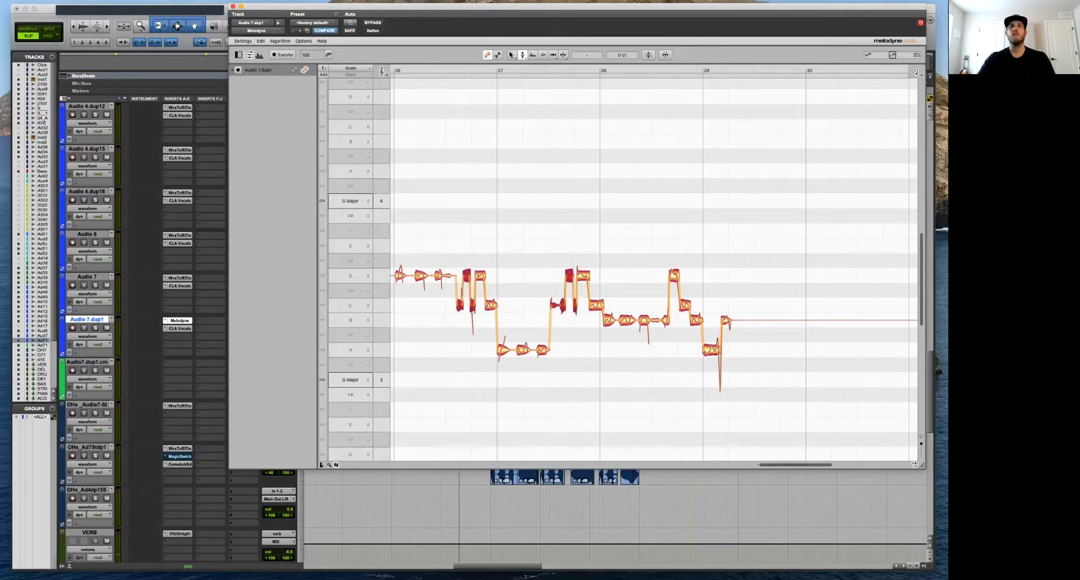
pyautogui.moveTo(327, 7); pyautogui.dragTo(368, 2)
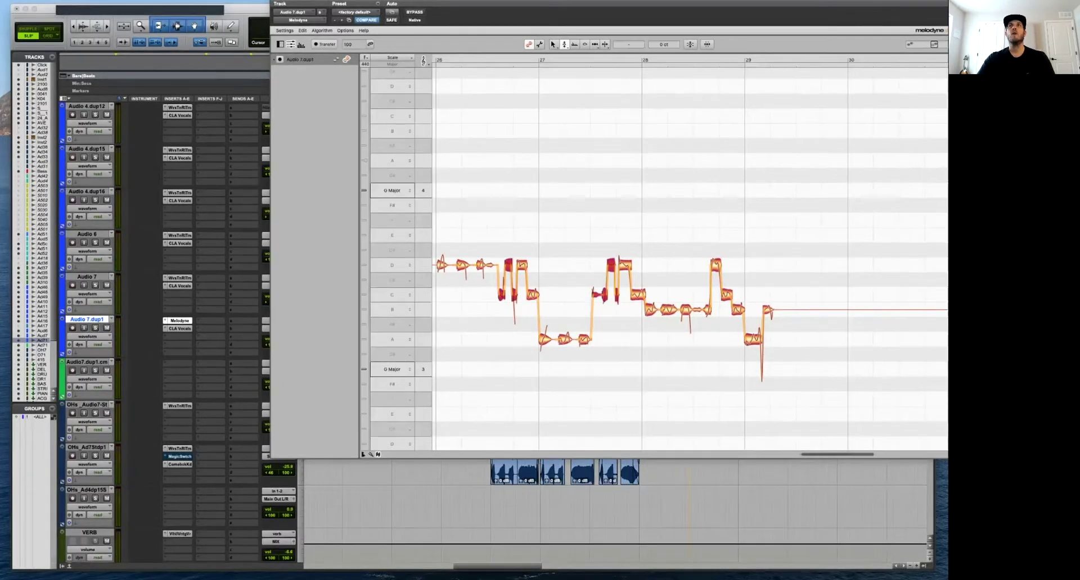
# Commit the newly retuned Audio 7.dup1 clip as a second harmony, hiding and deactivating its source track.
pyautogui.moveTo(368, 2); pyautogui.dragTo(781, 71)
pyautogui.moveTo(477, 330); pyautogui.dragTo(665, 330)
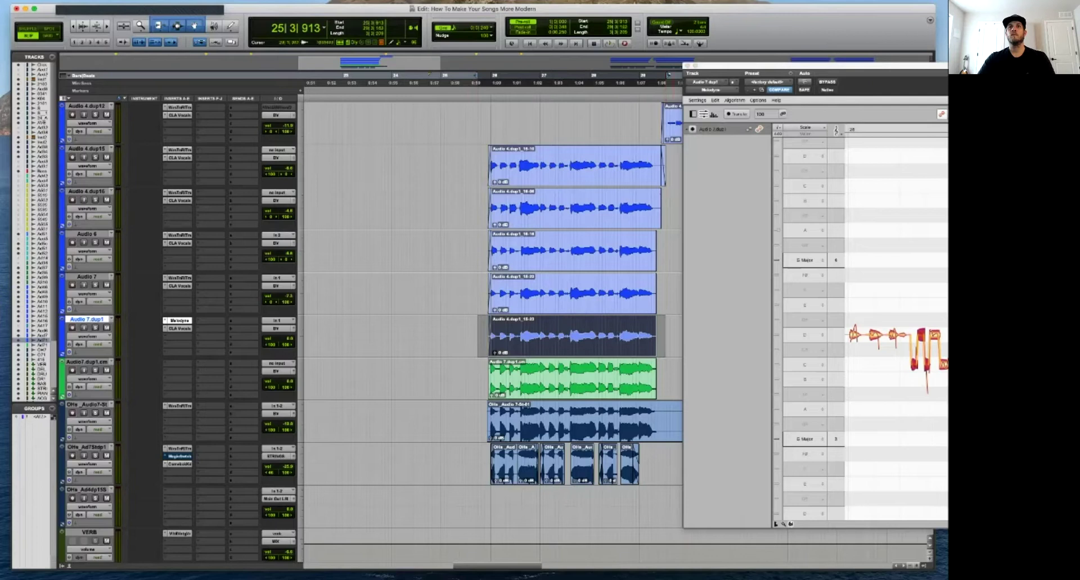
pyautogui.rightClick(627, 350)
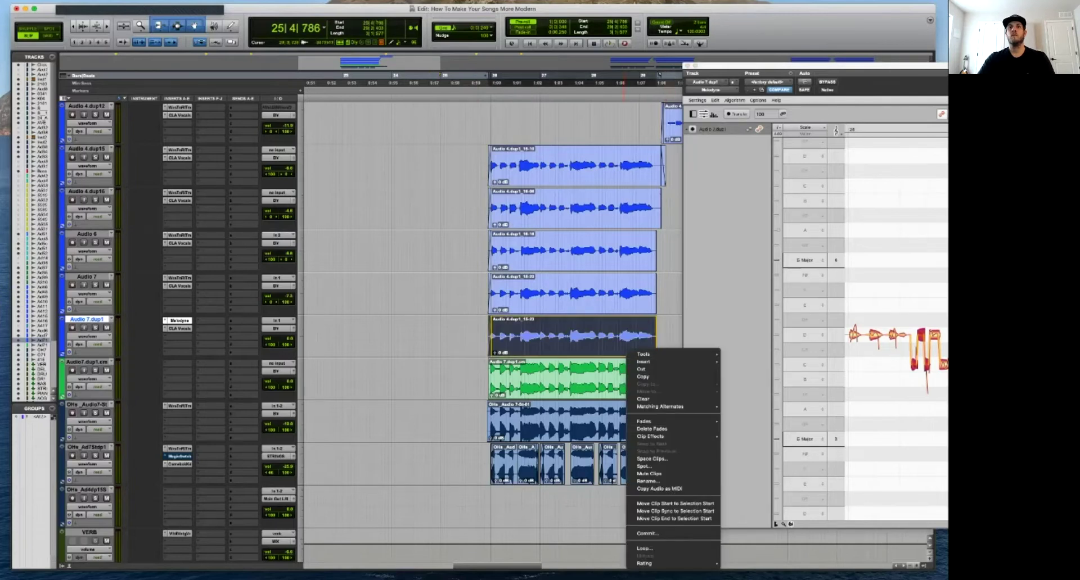
pyautogui.click(647, 534)
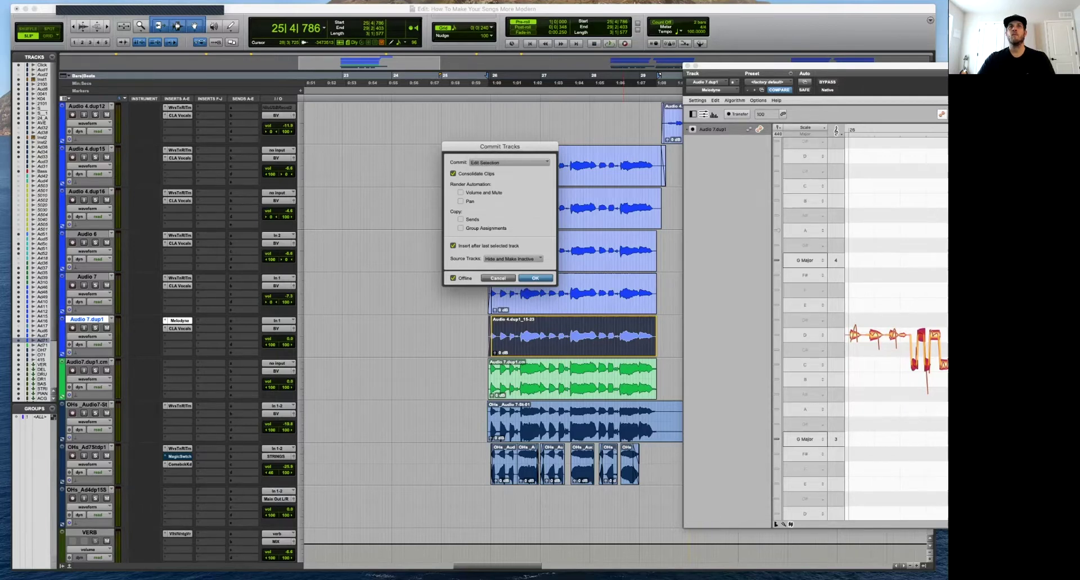
pyautogui.press('Return')
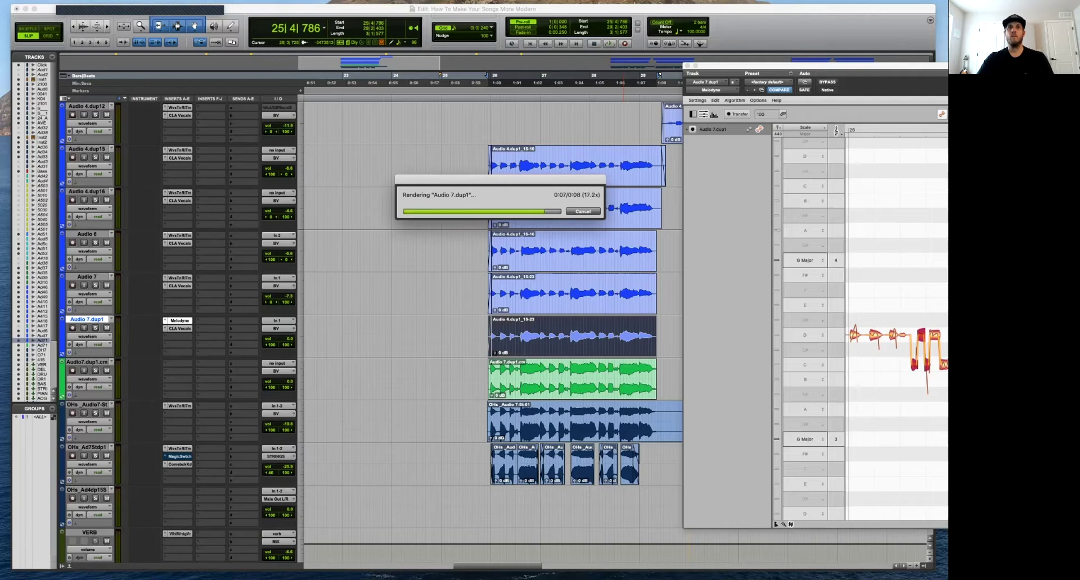
# Play the chorus from just before bar 26 and lower the OHs_Ad7Stdp1 track volume to -32.1.
pyautogui.click(486, 292)
pyautogui.press('space')
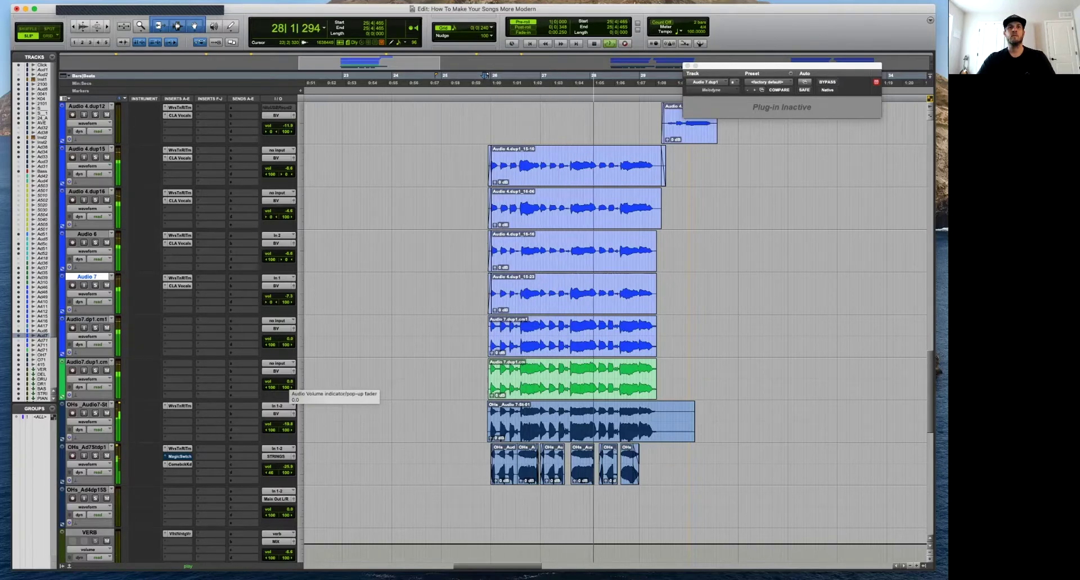
pyautogui.moveTo(288, 467); pyautogui.dragTo(288, 472)
# Compare the phrase ending around bars 28 and 29 with both committed harmonies soloed, Audio7.dp1.cm1 soloed alone, and the solos cleared.
pyautogui.click(642, 325)
pyautogui.press('space')
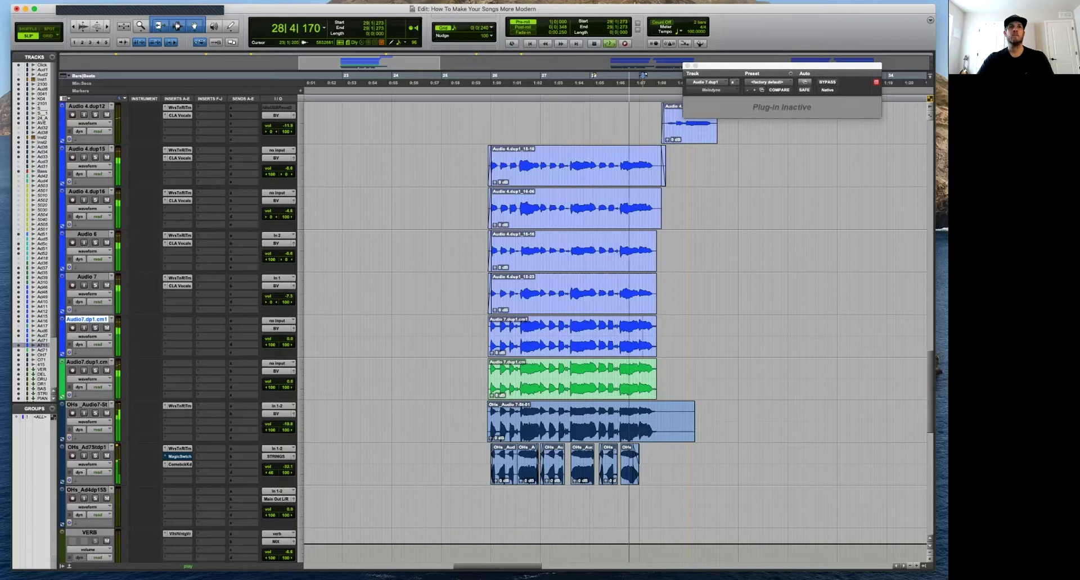
pyautogui.moveTo(643, 75); pyautogui.dragTo(653, 75)
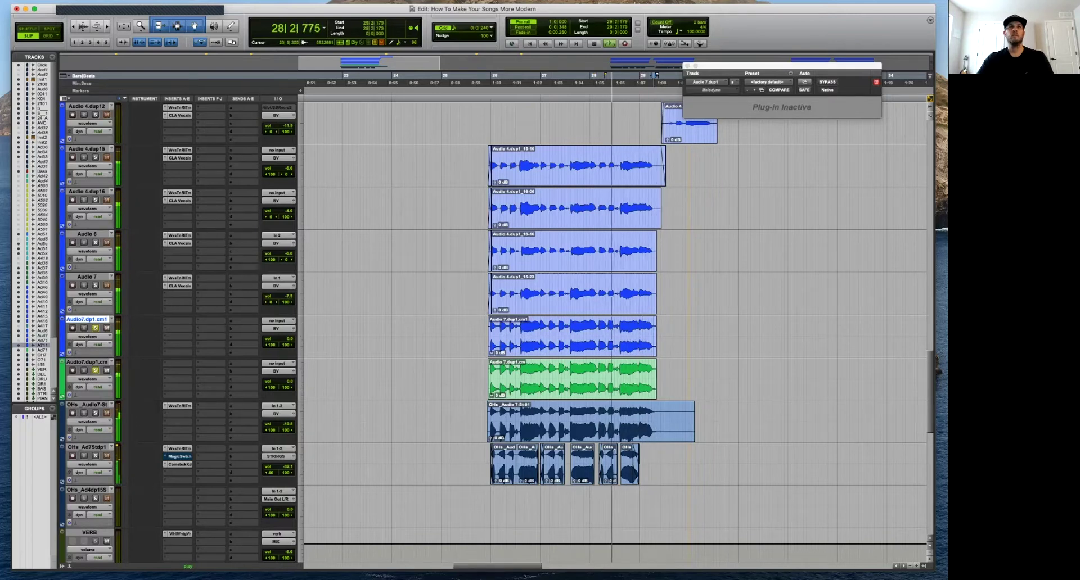
pyautogui.press('space')
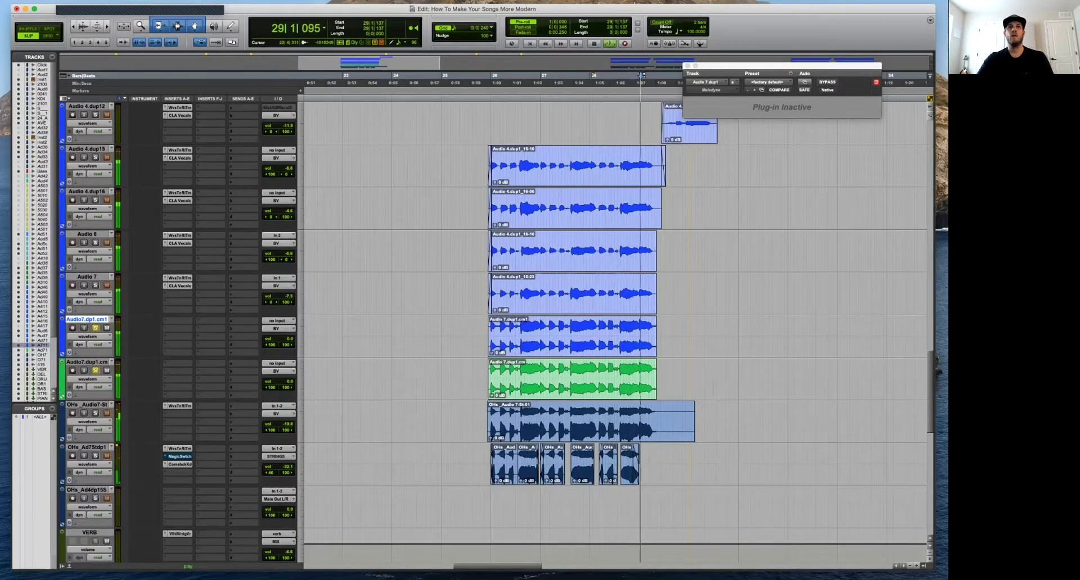
pyautogui.press('space')
pyautogui.click(95, 370)
pyautogui.press('space')
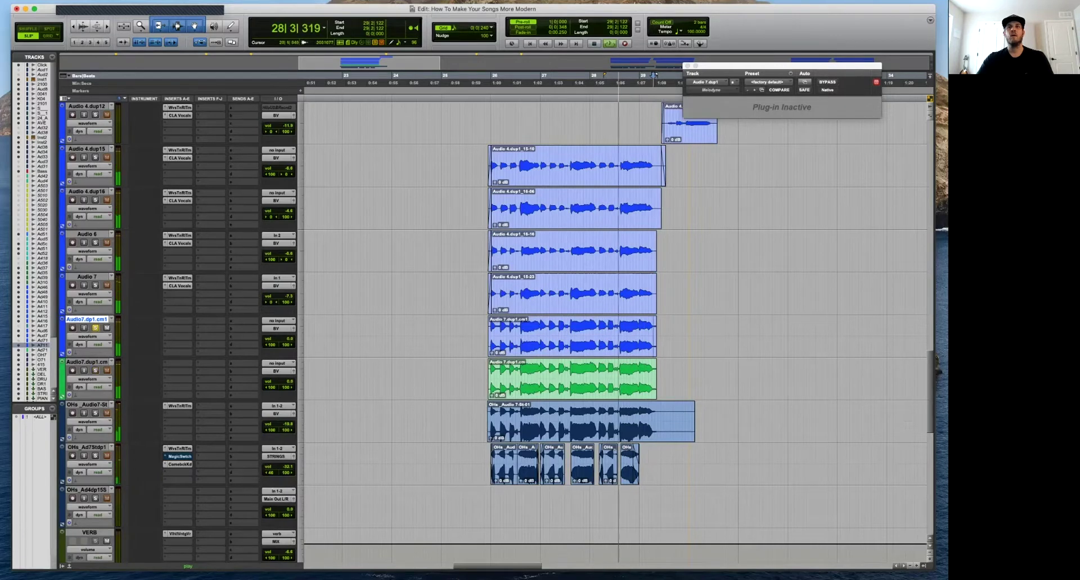
pyautogui.click(659, 76)
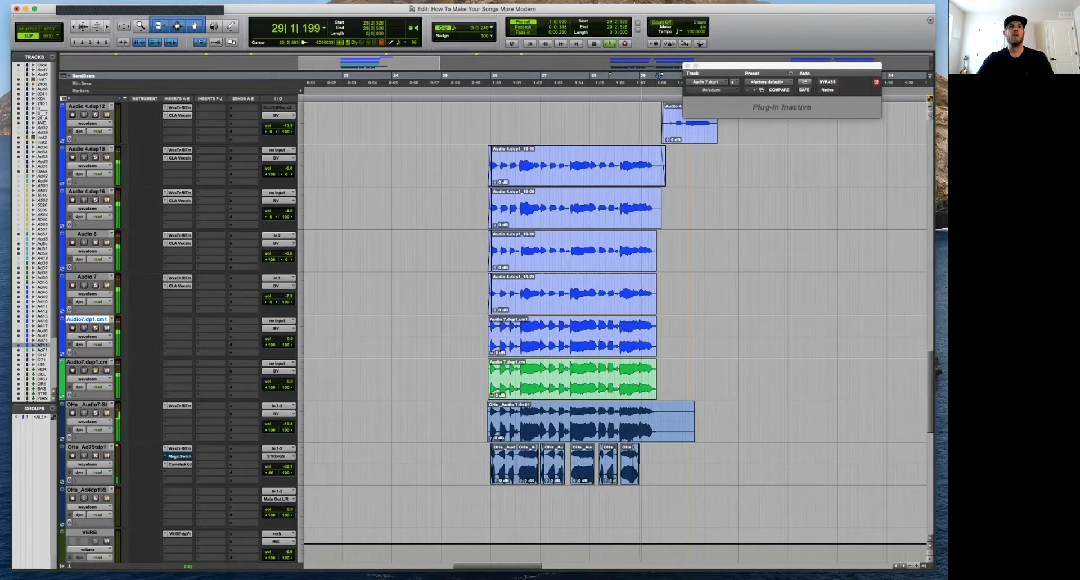
pyautogui.press('space')
# Delete the end of the Audio7.dp1.cm1 clip from about beat 3 of bar 28 onward and fade out its new ending.
pyautogui.click(638, 329)
pyautogui.press('t')
pyautogui.press('t')
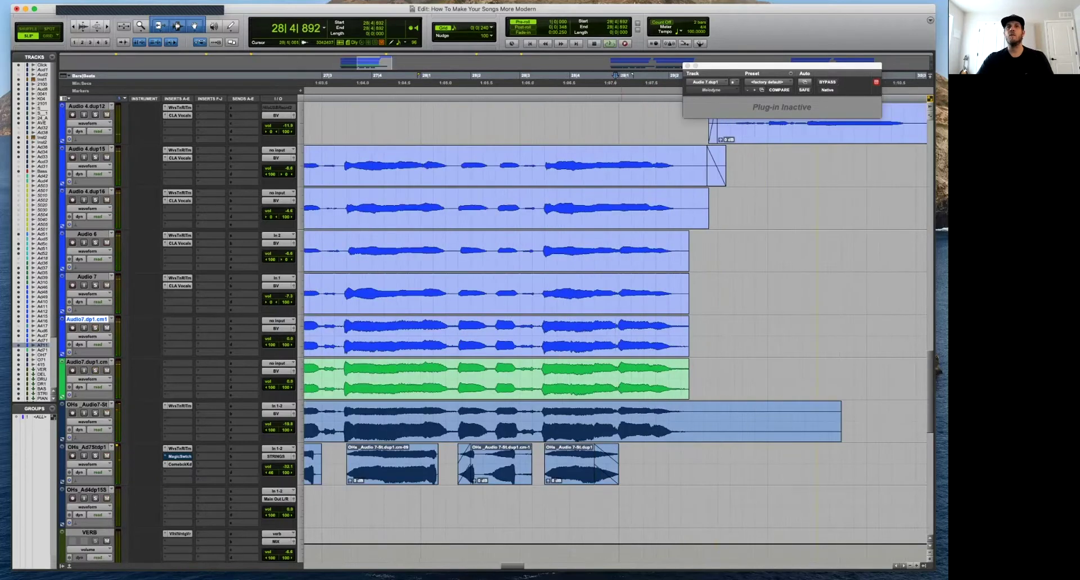
pyautogui.moveTo(541, 336); pyautogui.dragTo(736, 337)
pyautogui.press('Delete')
pyautogui.click(553, 336)
pyautogui.press('space')
pyautogui.click(558, 337)
pyautogui.press('r')
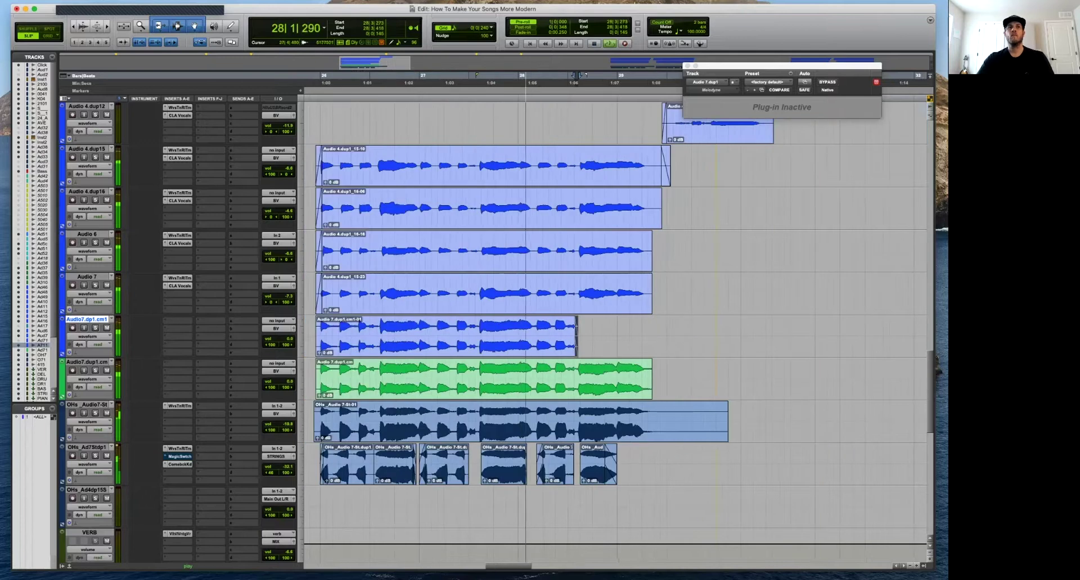
# Lower the volume of the Audio7.dp1.cm1 track while listening to the shortened harmony in the mix.
pyautogui.click(283, 339)
pyautogui.moveTo(286, 338); pyautogui.dragTo(287, 346)
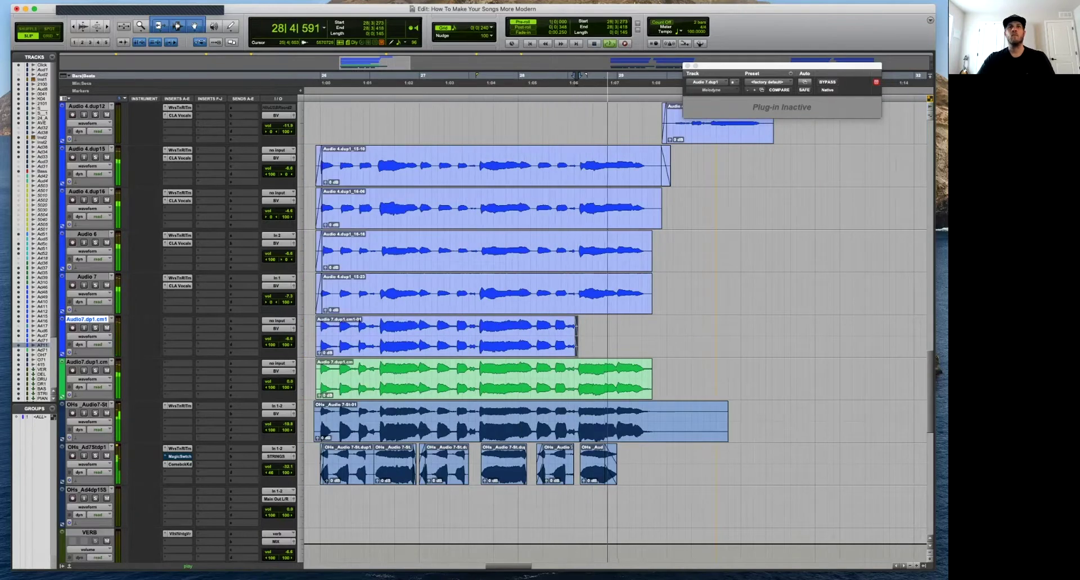
pyautogui.press('space')
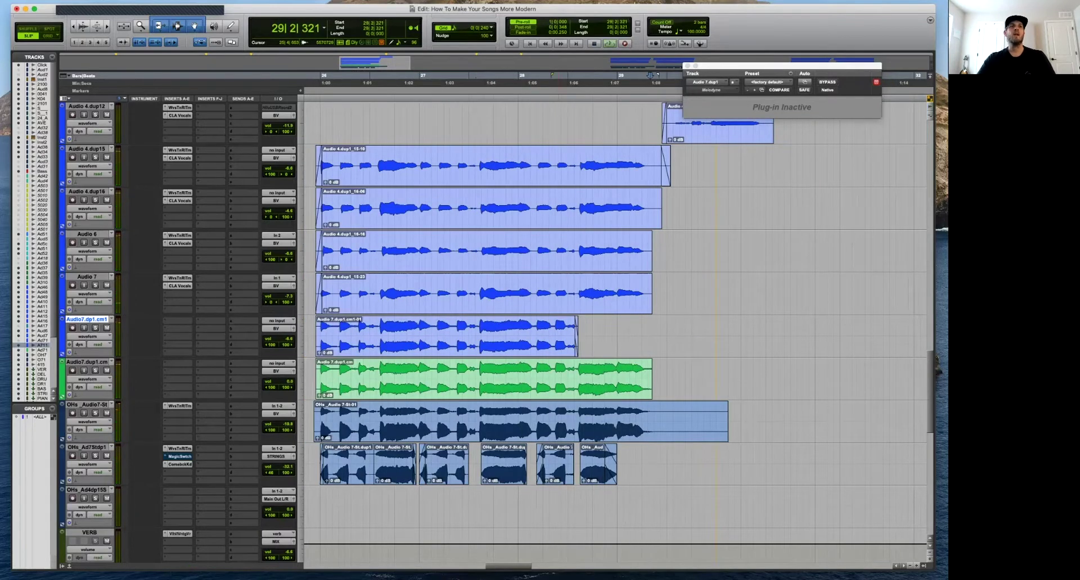
# Try copying a vocal plug-in to the committed harmony, and insert stereo JJP-Vocals on both committed tracks.
pyautogui.moveTo(178, 321); pyautogui.dragTo(177, 321)
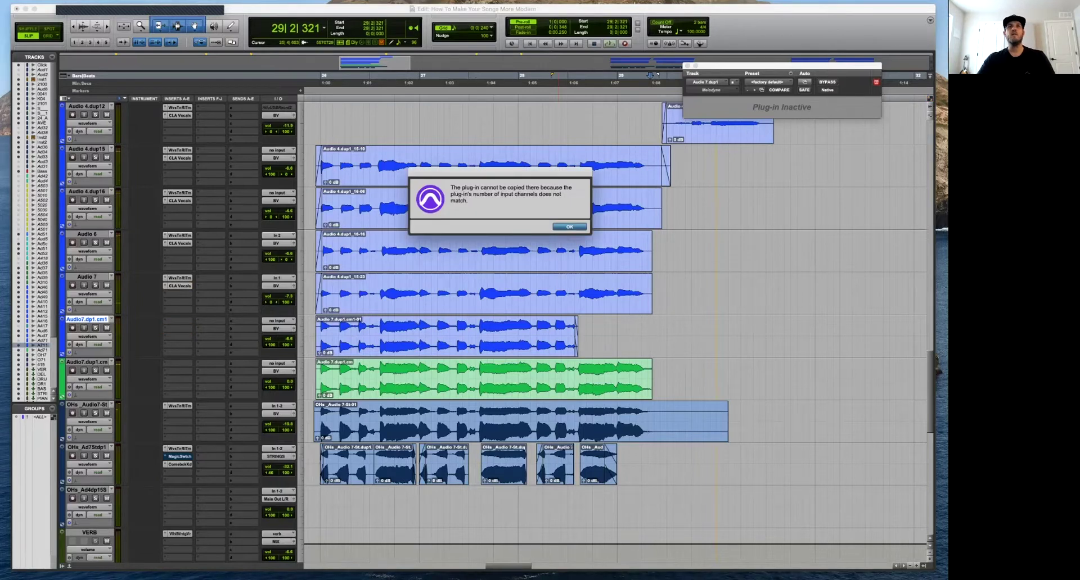
pyautogui.press('Return')
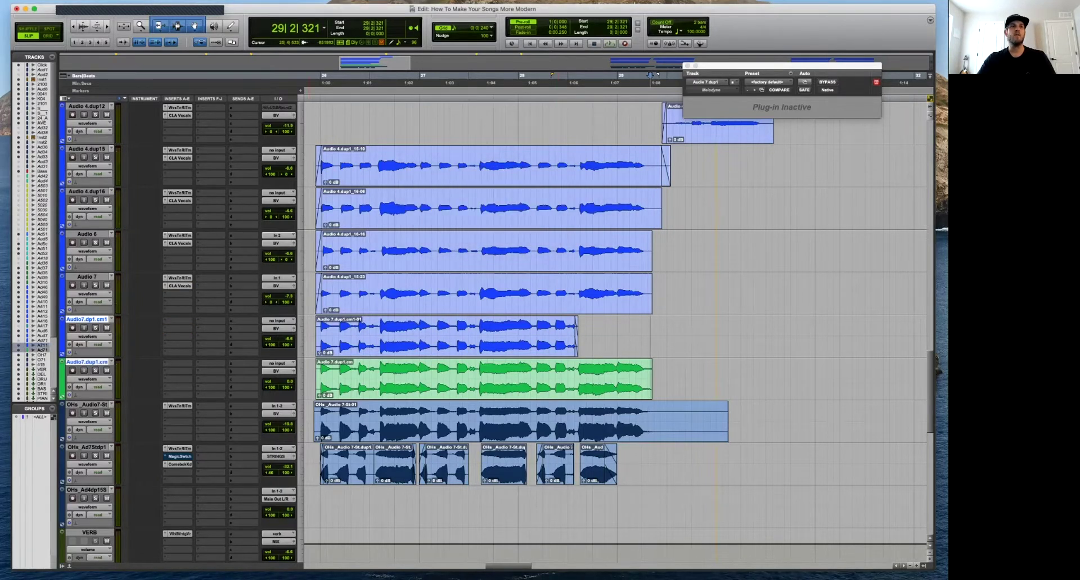
pyautogui.click(175, 324)
pyautogui.moveTo(205, 329)
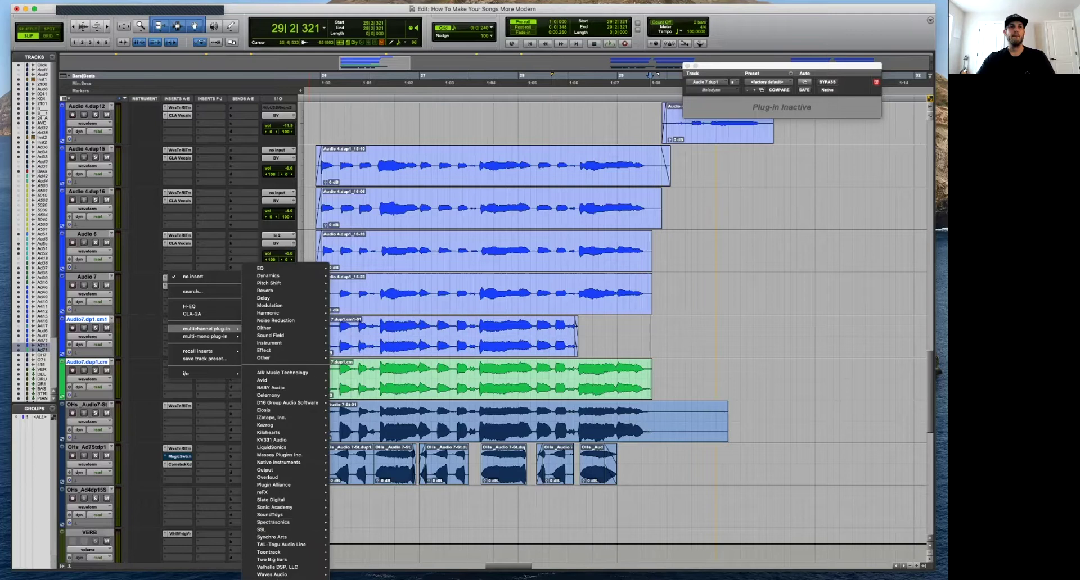
pyautogui.moveTo(281, 574)
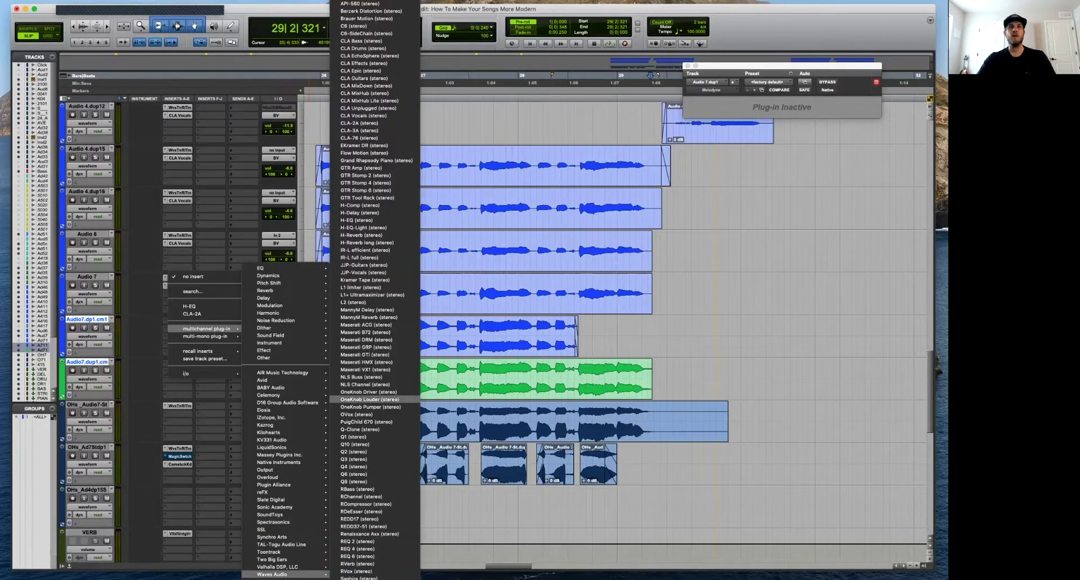
pyautogui.click(363, 272)
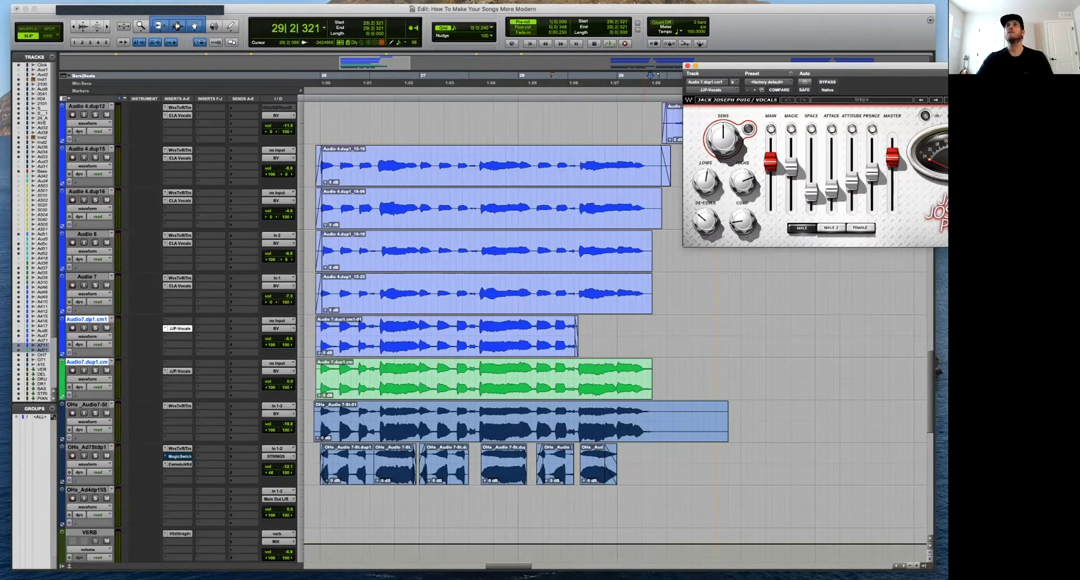
# Load a Male 2 factory preset in JJP-Vocals on the committed harmony track while the song plays.
pyautogui.moveTo(782, 66); pyautogui.dragTo(700, 63)
pyautogui.press('space')
pyautogui.click(687, 80)
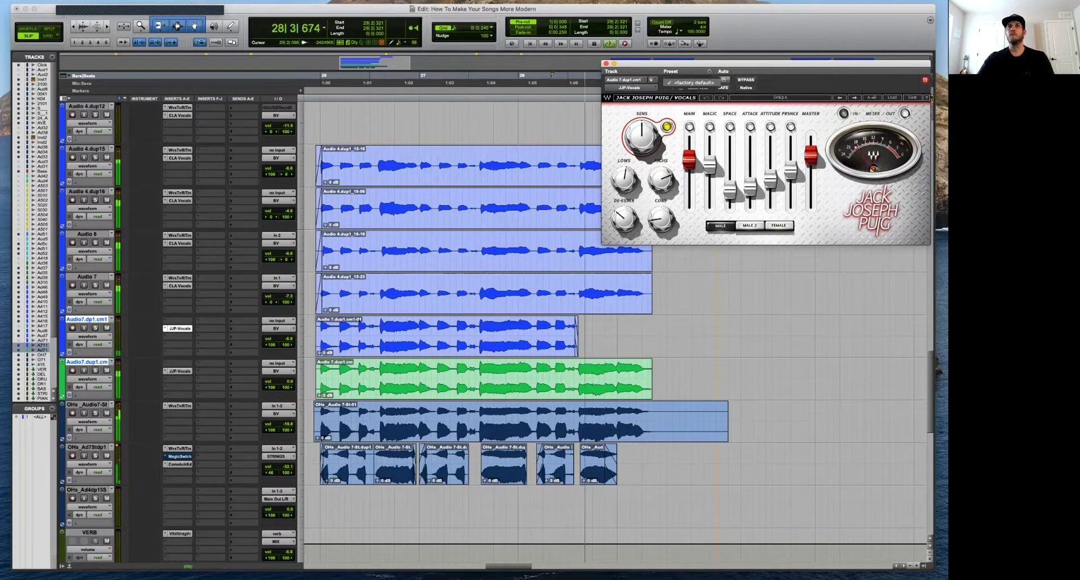
pyautogui.click(691, 82)
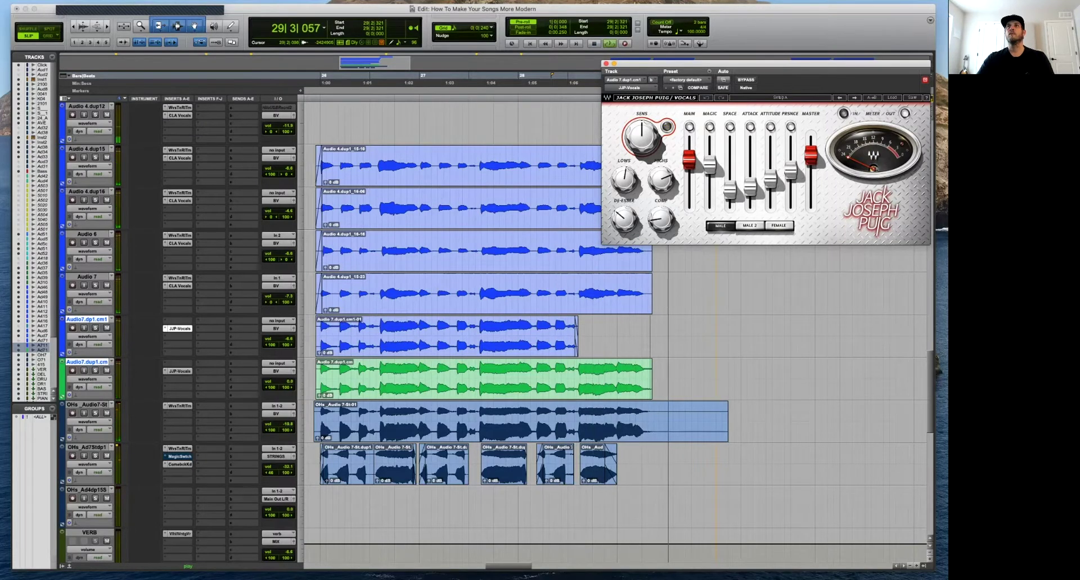
pyautogui.click(892, 98)
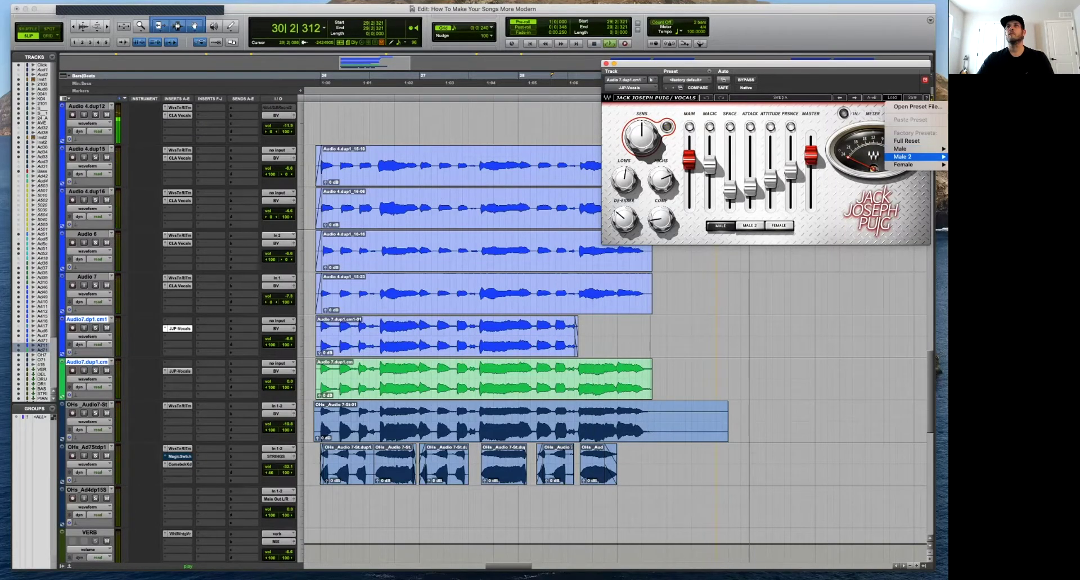
pyautogui.click(973, 158)
pyautogui.moveTo(754, 59); pyautogui.dragTo(640, 62)
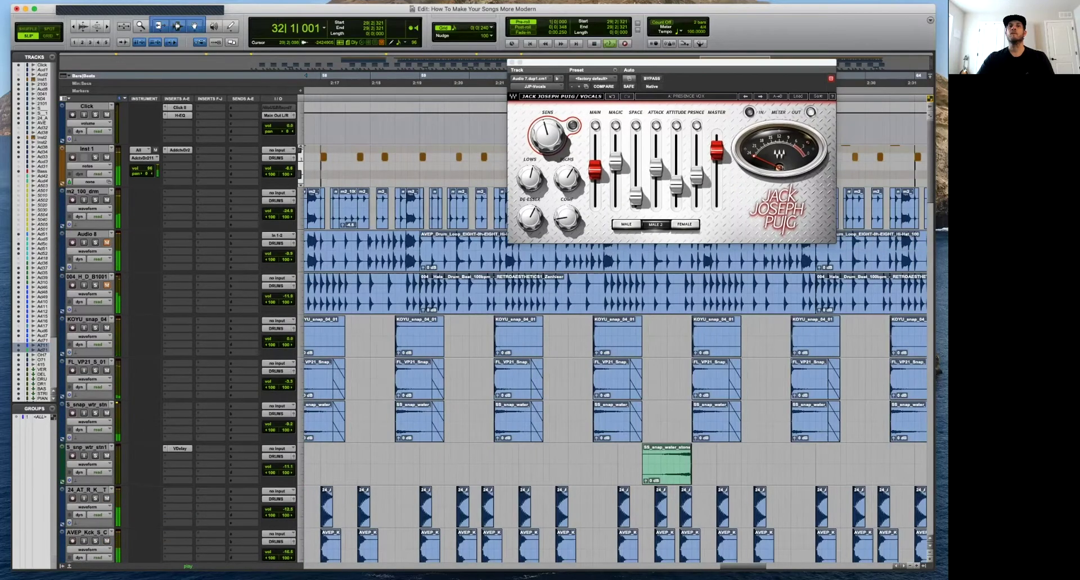
# Trim off the beginning of both committed Audio 7 harmony clips so they start exactly at bar 26.
pyautogui.press('space')
pyautogui.press('space')
pyautogui.press('r')
pyautogui.press('r')
pyautogui.press('r')
pyautogui.scroll(-20, 613, 331)
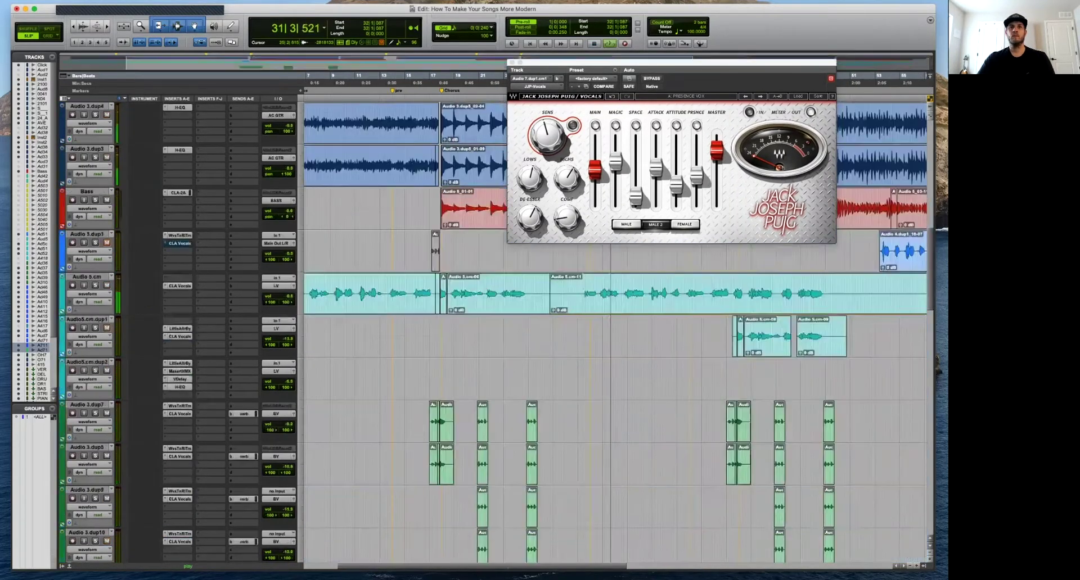
pyautogui.scroll(-4, 613, 332)
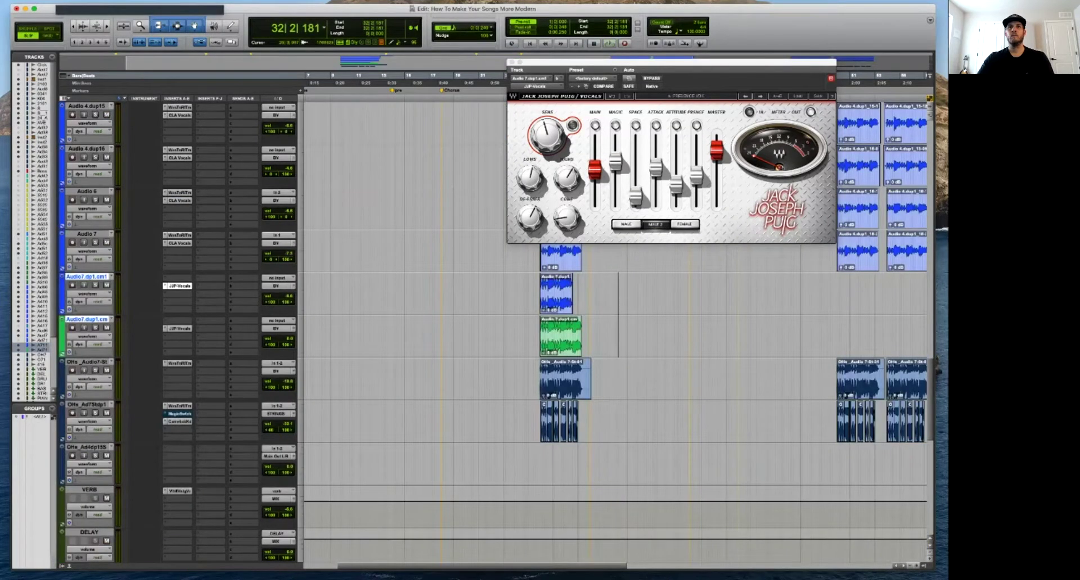
pyautogui.press('t')
pyautogui.press('t')
pyautogui.press('t')
pyautogui.press('t')
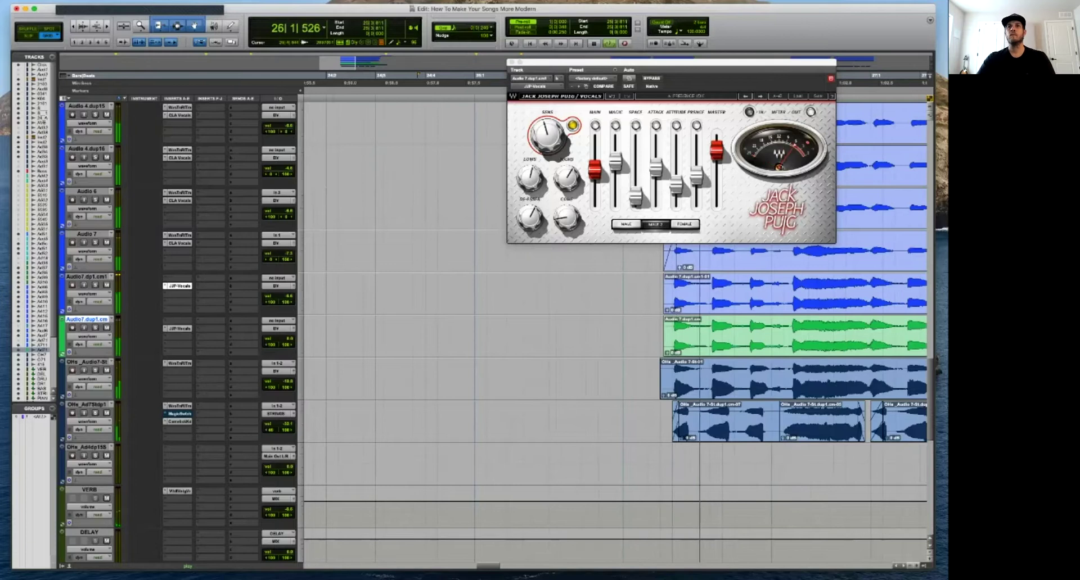
pyautogui.press('Delete')
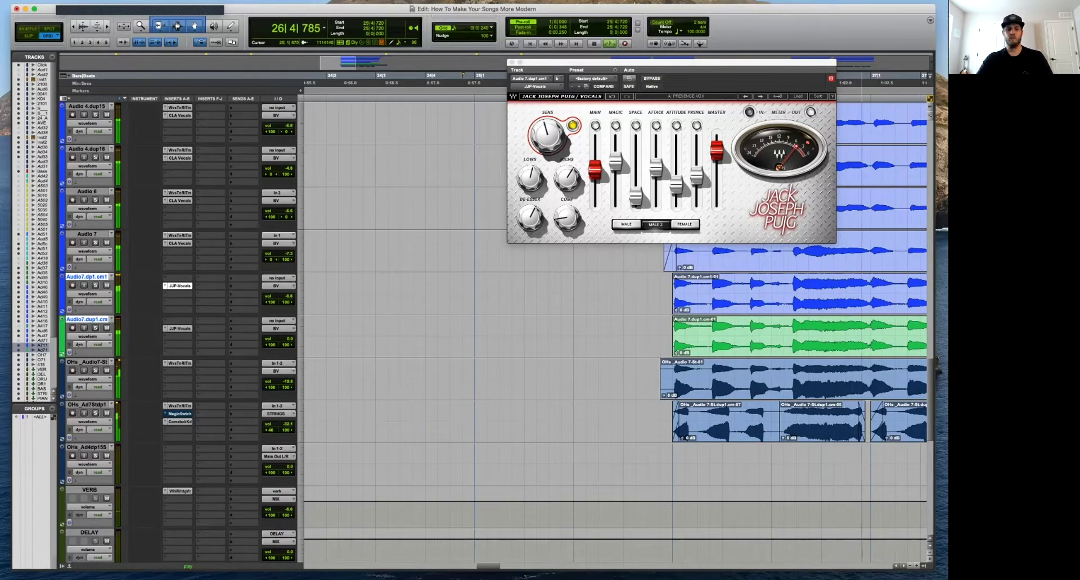
# Add short fade-ins at the bar 26 start of both committed harmony clips.
pyautogui.press('r')
pyautogui.press('space')
pyautogui.click(647, 303)
pyautogui.press('t')
pyautogui.press('t')
pyautogui.press('t')
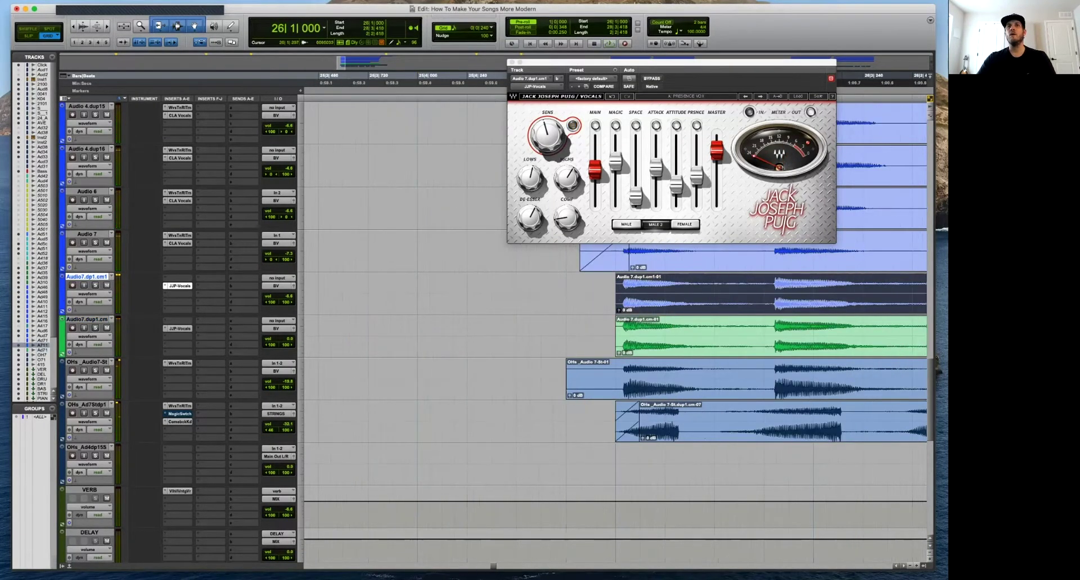
pyautogui.press('t')
pyautogui.press('t')
pyautogui.press('t')
pyautogui.press('t')
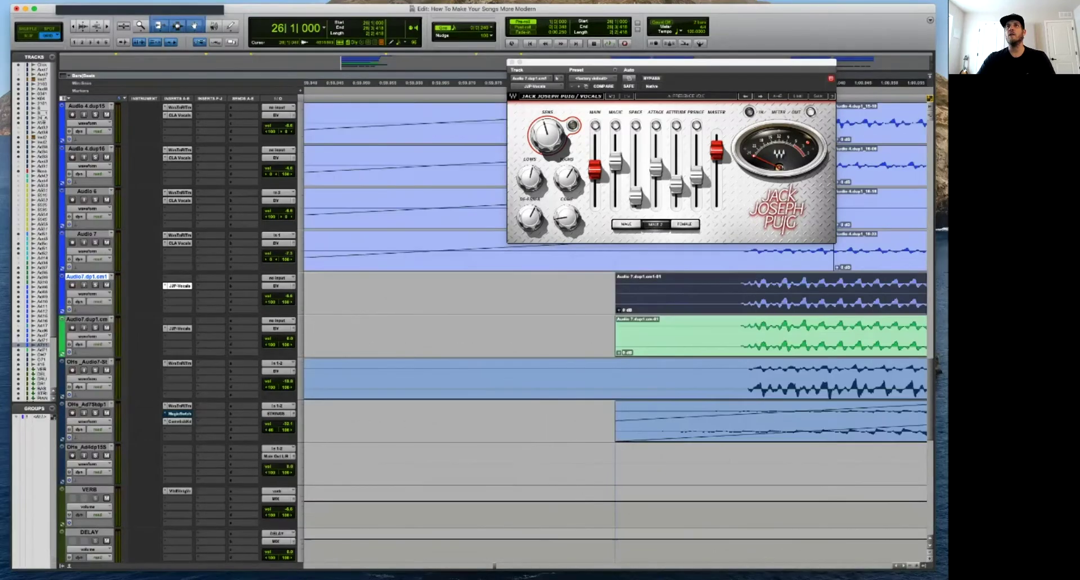
pyautogui.press('r')
pyautogui.press('r')
pyautogui.press('r')
pyautogui.press('r')
pyautogui.press('r')
pyautogui.press('r')
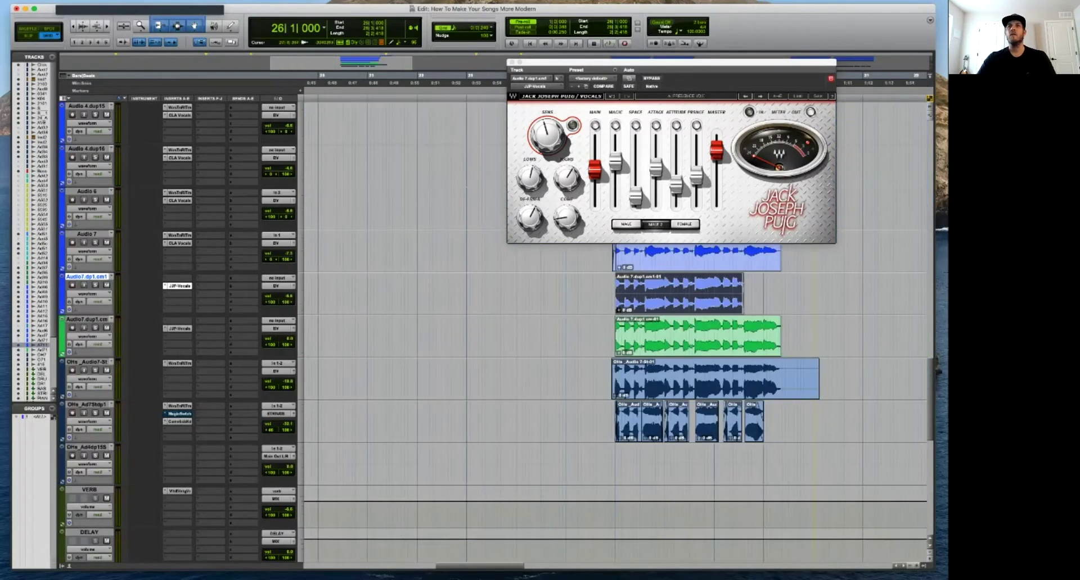
pyautogui.hotkey('shift', ';')
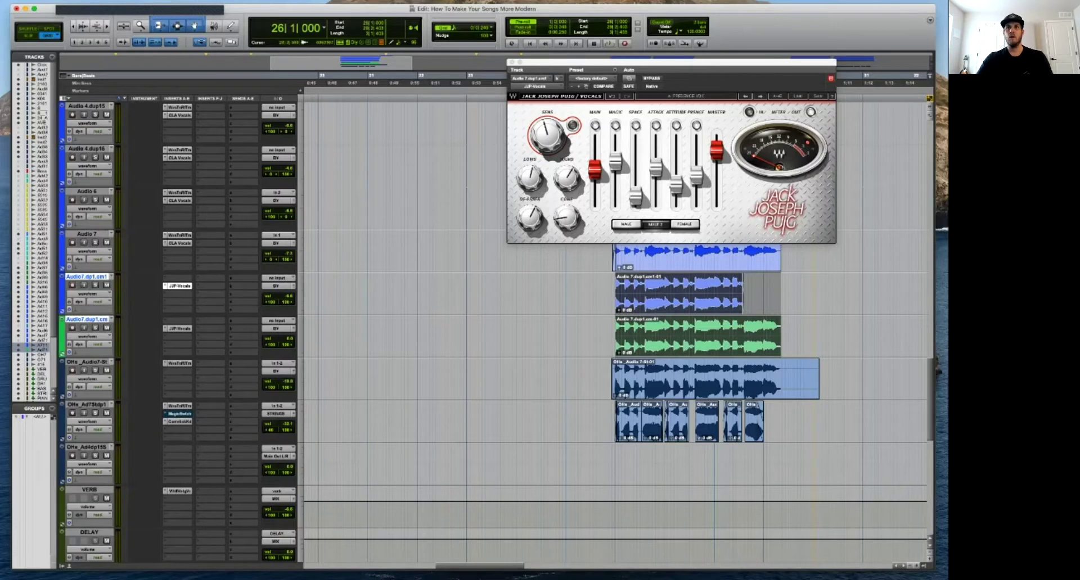
pyautogui.press('t')
pyautogui.press('t')
pyautogui.press('t')
pyautogui.press('t')
pyautogui.press('t')
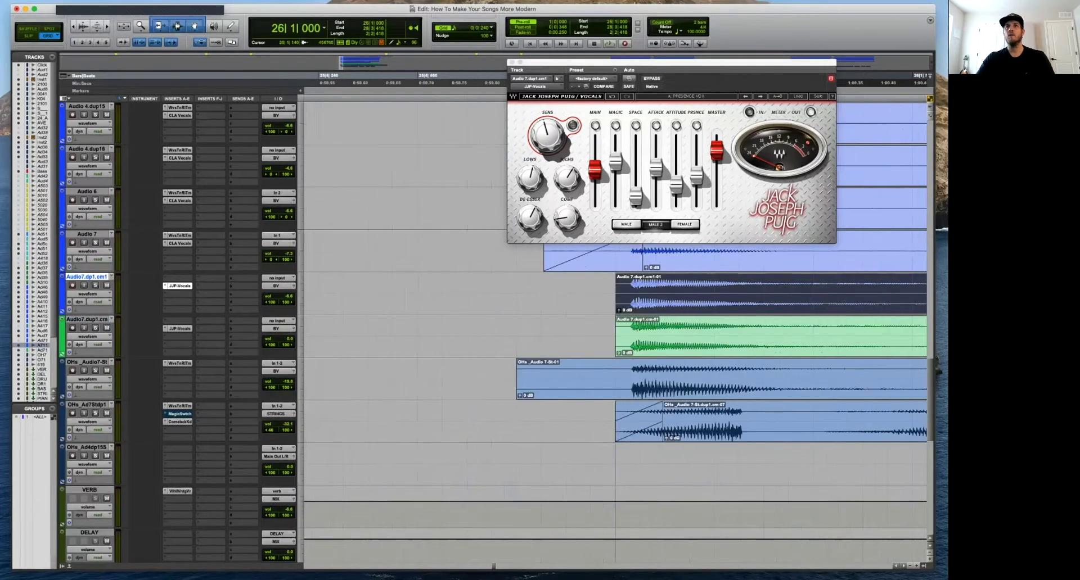
pyautogui.moveTo(597, 293); pyautogui.dragTo(624, 337)
pyautogui.click(605, 294)
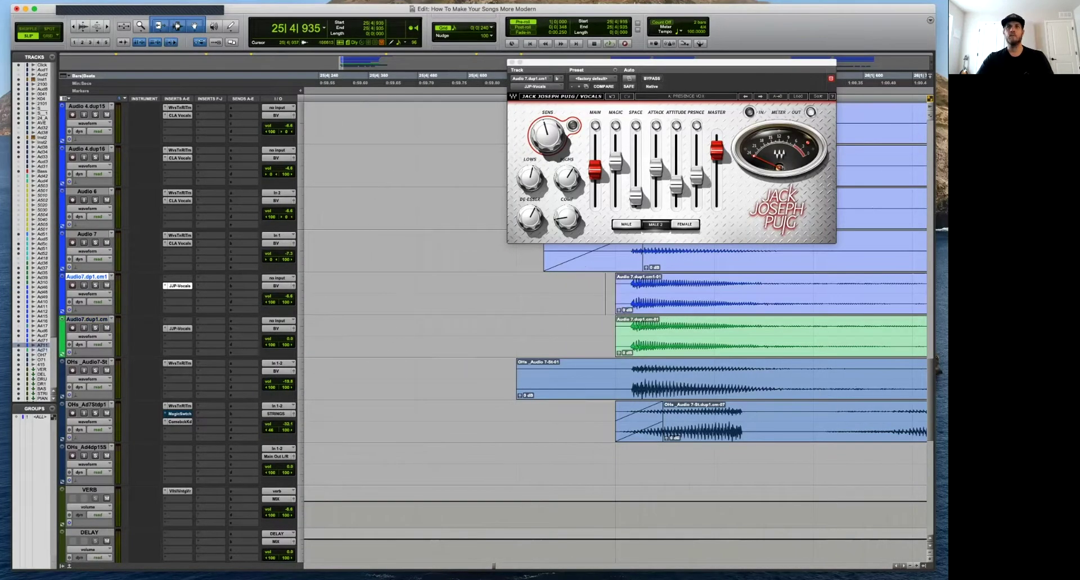
pyautogui.press('r')
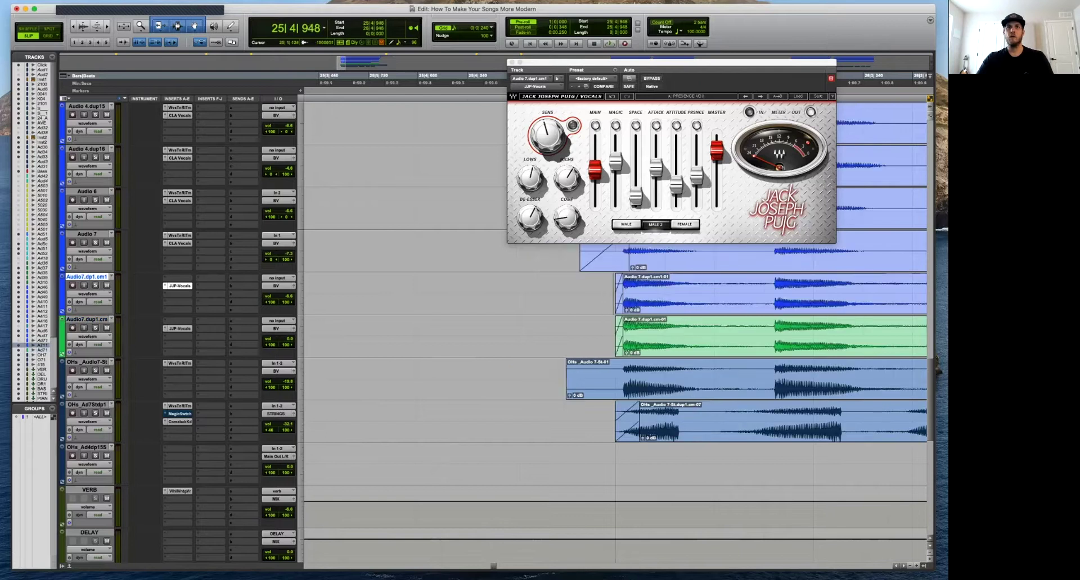
# Copy both committed harmony clips from bar 26, paste them into the second chorus at 49|4|720, and close the JJP-Vocals window.
pyautogui.press('r')
pyautogui.press('r')
pyautogui.press('r')
pyautogui.press('r')
pyautogui.press('r')
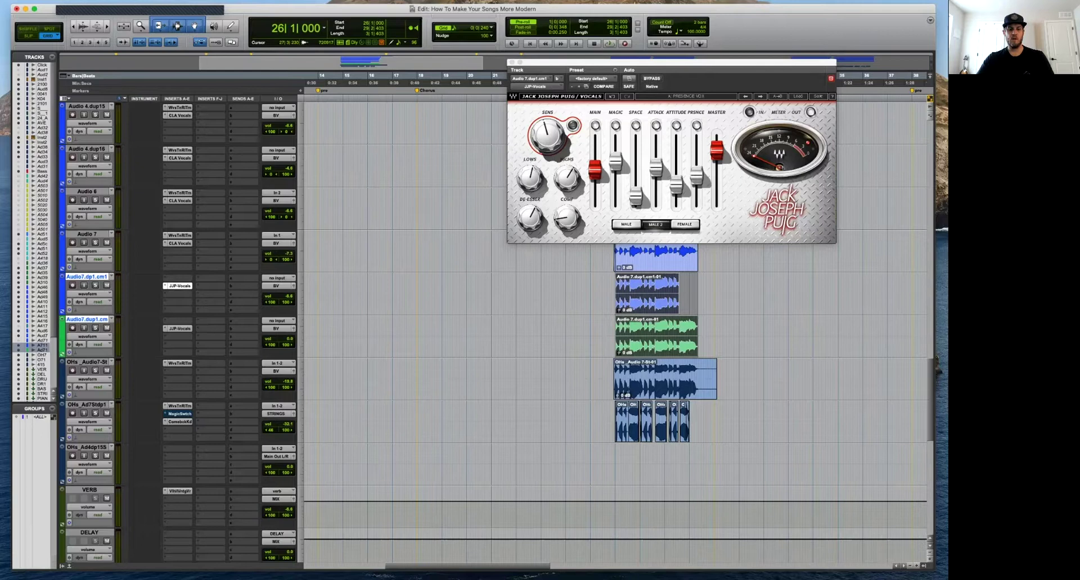
pyautogui.press('r')
pyautogui.press('r')
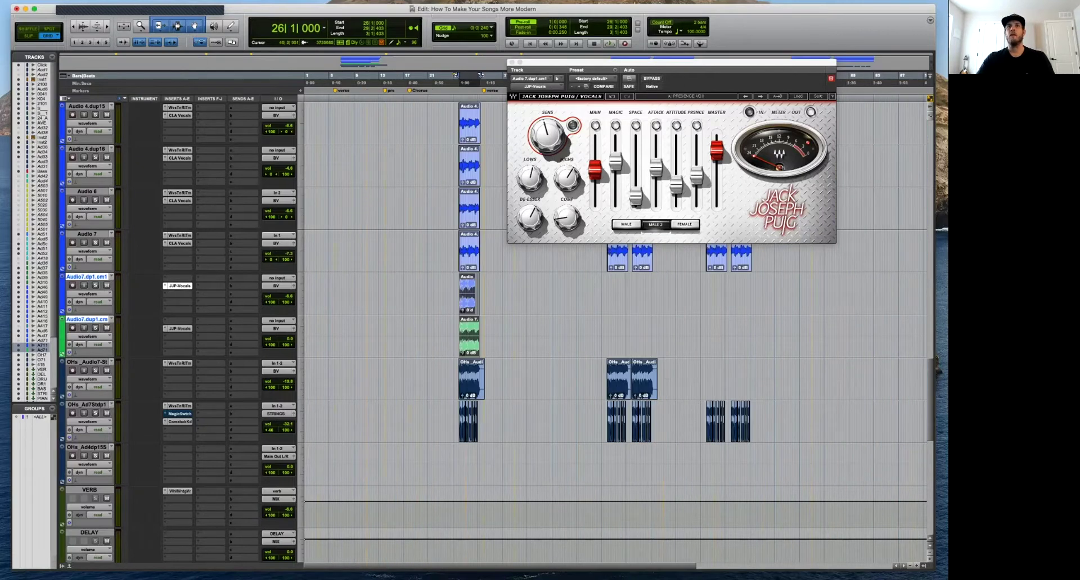
pyautogui.press('t')
pyautogui.press('t')
pyautogui.press('t')
pyautogui.press('t')
pyautogui.press('t')
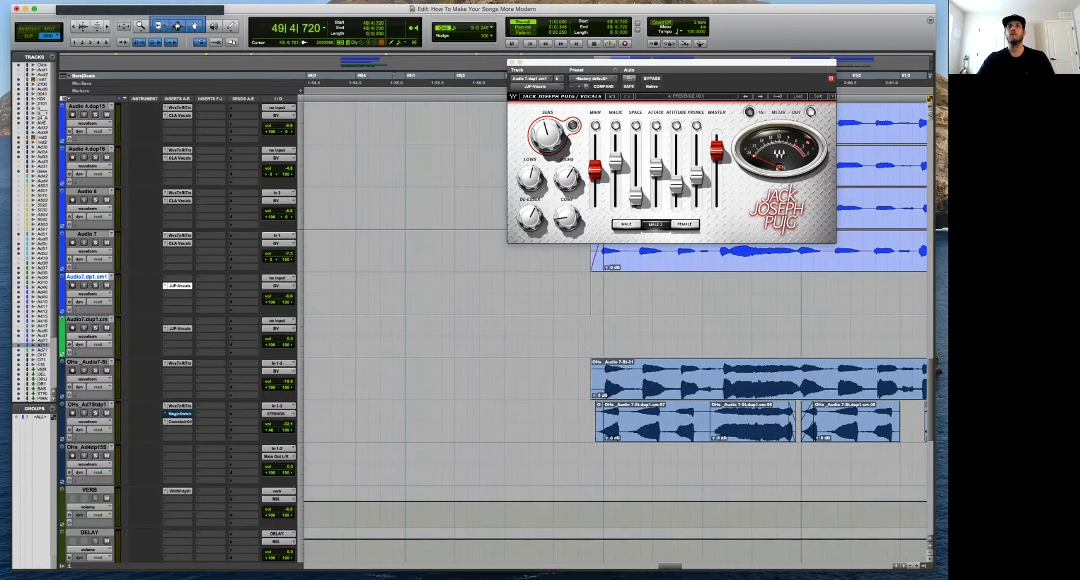
pyautogui.press('super+v')
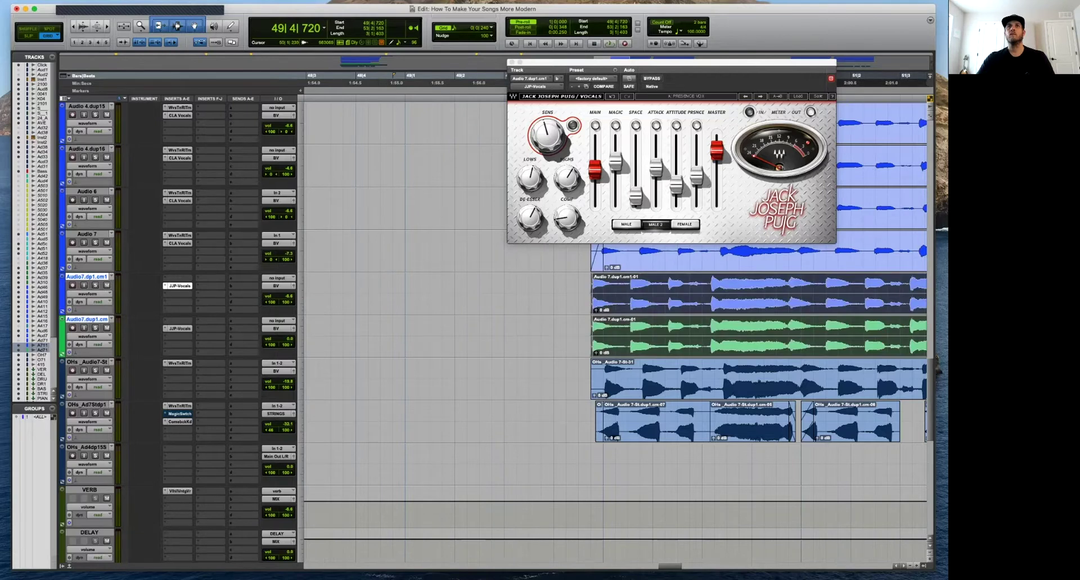
pyautogui.press('super+w')
# Duplicate the pasted harmony pair and shift the copies to start at 54|1|000.
pyautogui.press('r')
pyautogui.press('r')
pyautogui.press('r')
pyautogui.press('r')
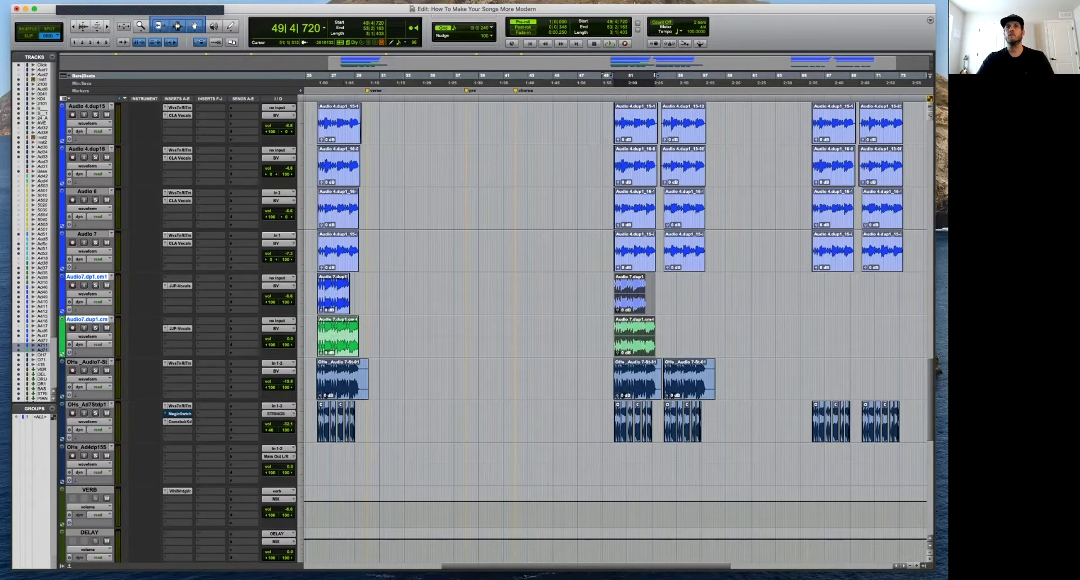
pyautogui.press('super+f')
pyautogui.press('Return')
pyautogui.press('t')
pyautogui.press('t')
pyautogui.press('t')
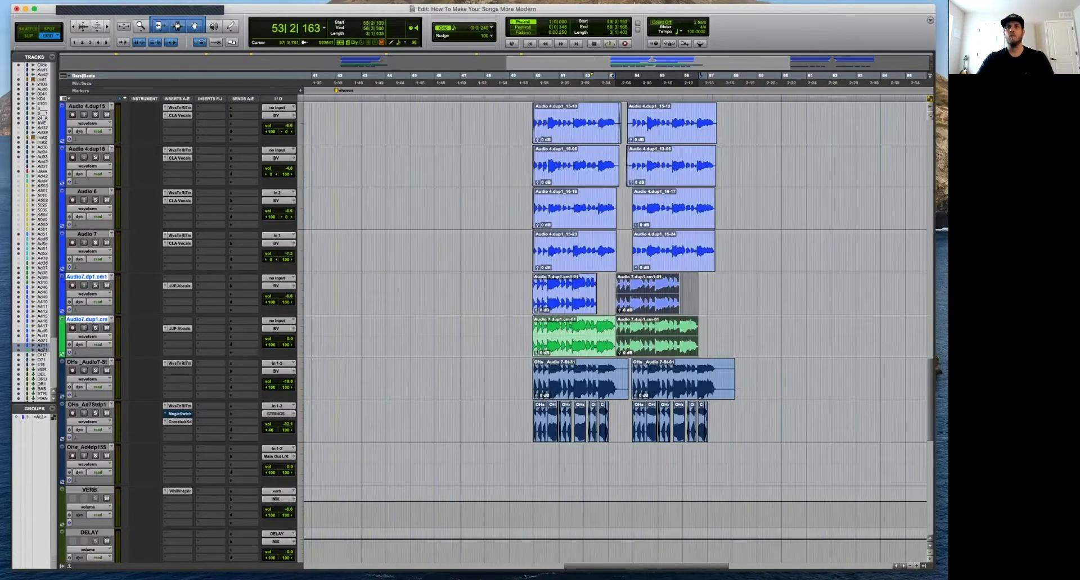
pyautogui.moveTo(674, 304); pyautogui.dragTo(736, 304)
pyautogui.press('t')
pyautogui.press('t')
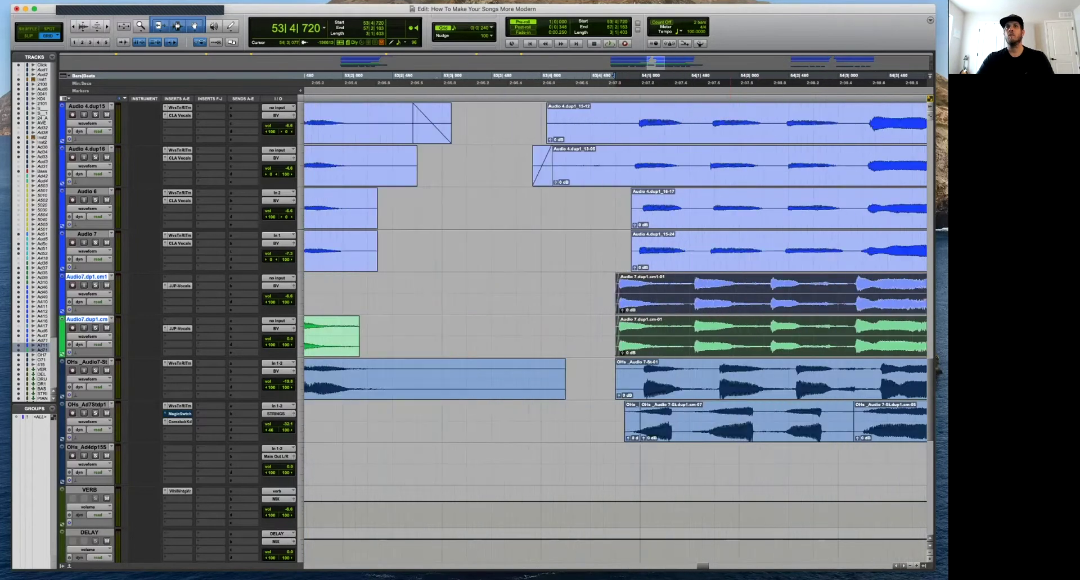
pyautogui.press('.')
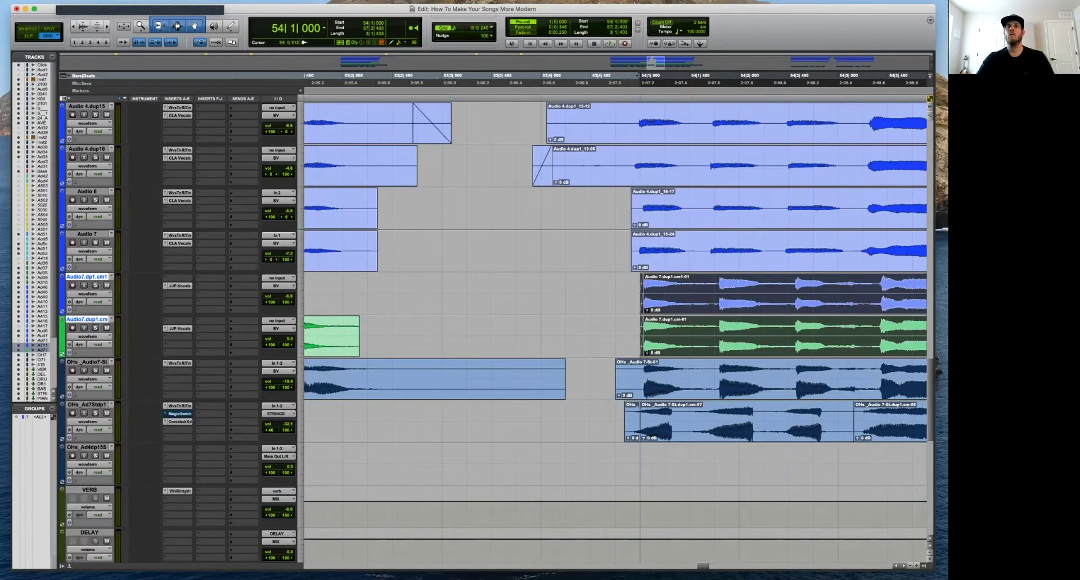
# Align the first pasted harmony pair to the start of bar 50 and play the second chorus.
pyautogui.press('r')
pyautogui.press('r')
pyautogui.press('r')
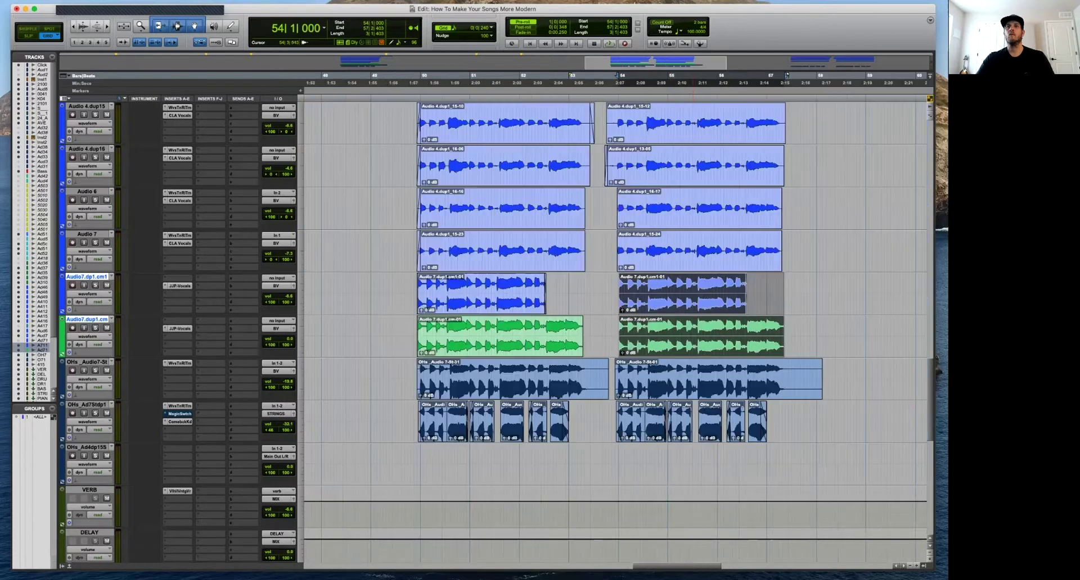
pyautogui.moveTo(433, 281); pyautogui.dragTo(436, 281)
pyautogui.press('t')
pyautogui.press('t')
pyautogui.press('t')
pyautogui.hscroll(-1, 562, 284)
pyautogui.click(378, 284)
pyautogui.click(595, 302)
pyautogui.click(595, 280)
pyautogui.press('space')
pyautogui.click(691, 346)
pyautogui.keyDown('shift'); pyautogui.click(690, 306); pyautogui.keyUp('shift')
pyautogui.moveTo(689, 306); pyautogui.dragTo(713, 306)
pyautogui.press('r')
pyautogui.press('r')
pyautogui.press('r')
pyautogui.press('r')
pyautogui.press('r')
pyautogui.press('r')
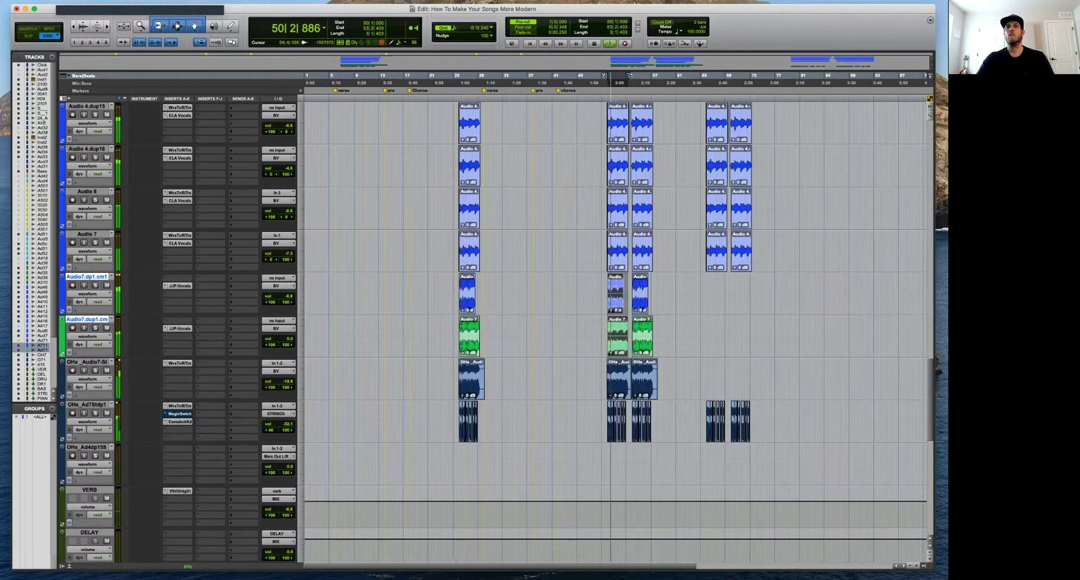
pyautogui.keyDown('shift'); pyautogui.click(641, 304); pyautogui.keyUp('shift')
pyautogui.moveTo(641, 304); pyautogui.dragTo(717, 304)
pyautogui.press('super+z')
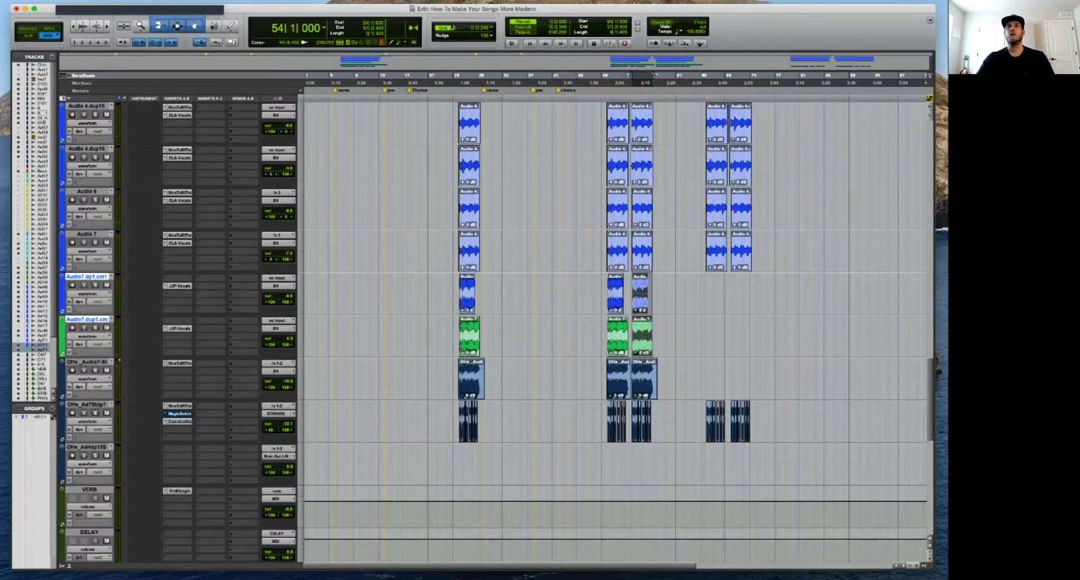
# Duplicate both second-chorus harmony pairs into the final chorus and align the copies with the start of bar 66.
pyautogui.moveTo(599, 298); pyautogui.dragTo(685, 344)
pyautogui.press('super+d')
pyautogui.press('t')
pyautogui.press('t')
pyautogui.press('t')
pyautogui.press('t')
pyautogui.press('t')
pyautogui.press('t')
pyautogui.press('r')
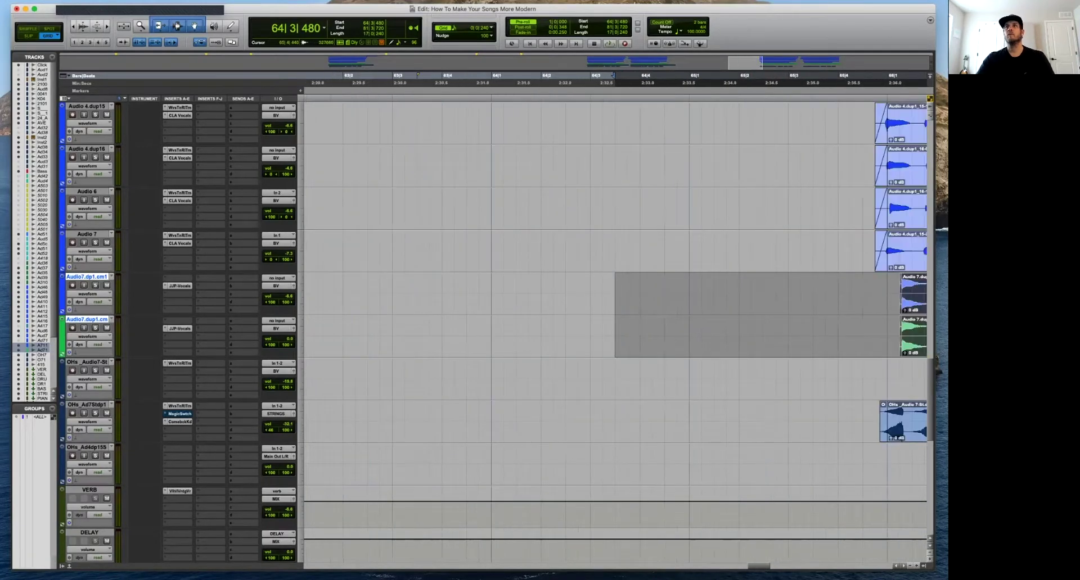
pyautogui.keyDown('shift'); pyautogui.click(889, 331); pyautogui.keyUp('shift')
pyautogui.press('r')
pyautogui.press('t')
pyautogui.keyDown('shift'); pyautogui.click(606, 315); pyautogui.keyUp('shift')
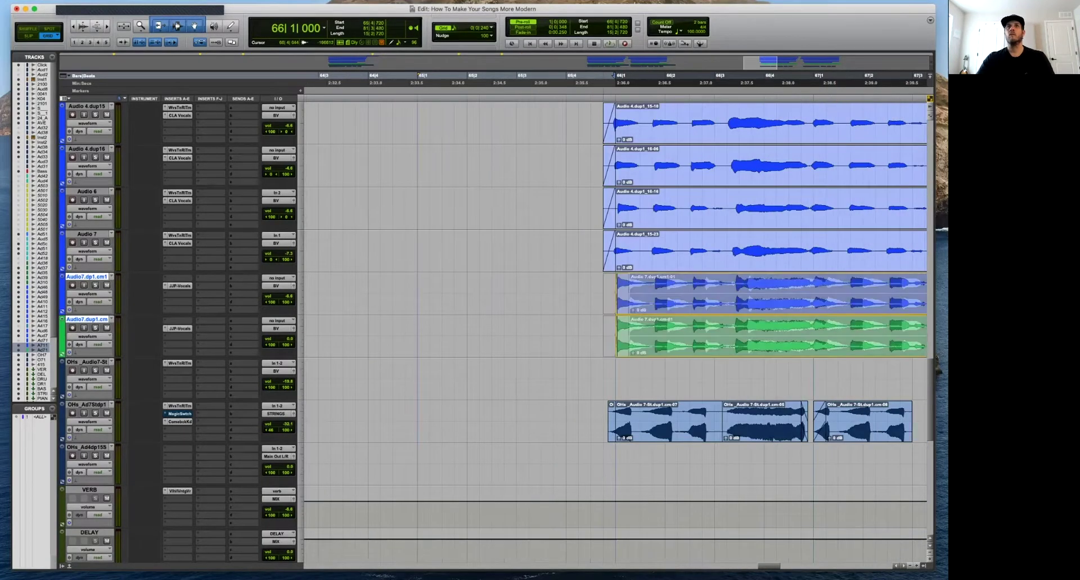
# Listen to the final chorus with the copied harmonies and select both OHs_Audio 7-St clips in the second chorus.
pyautogui.press('space')
pyautogui.press('r')
pyautogui.press('r')
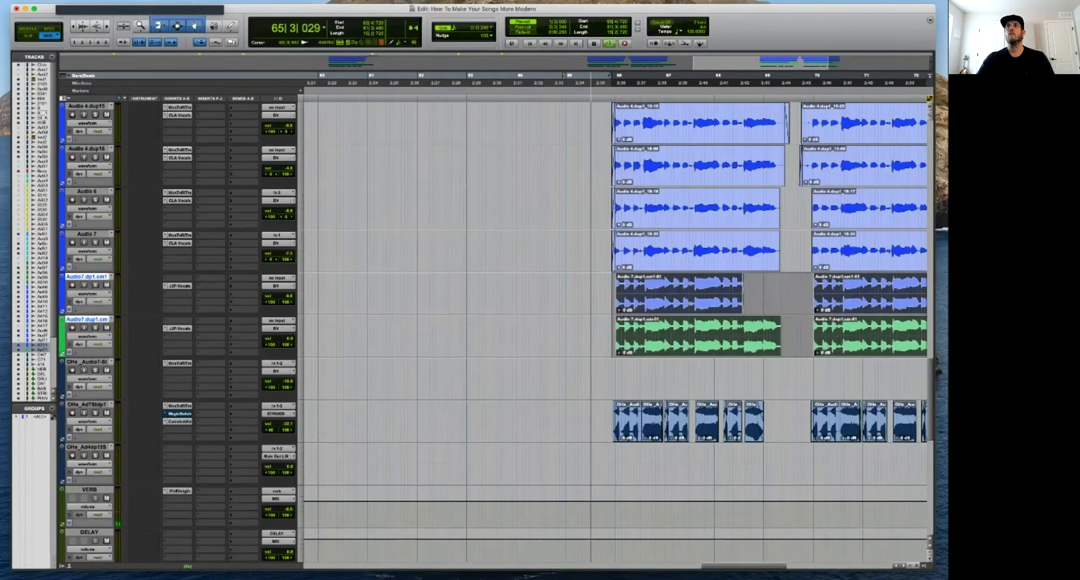
pyautogui.press('t')
pyautogui.press('r')
pyautogui.press('r')
pyautogui.press('r')
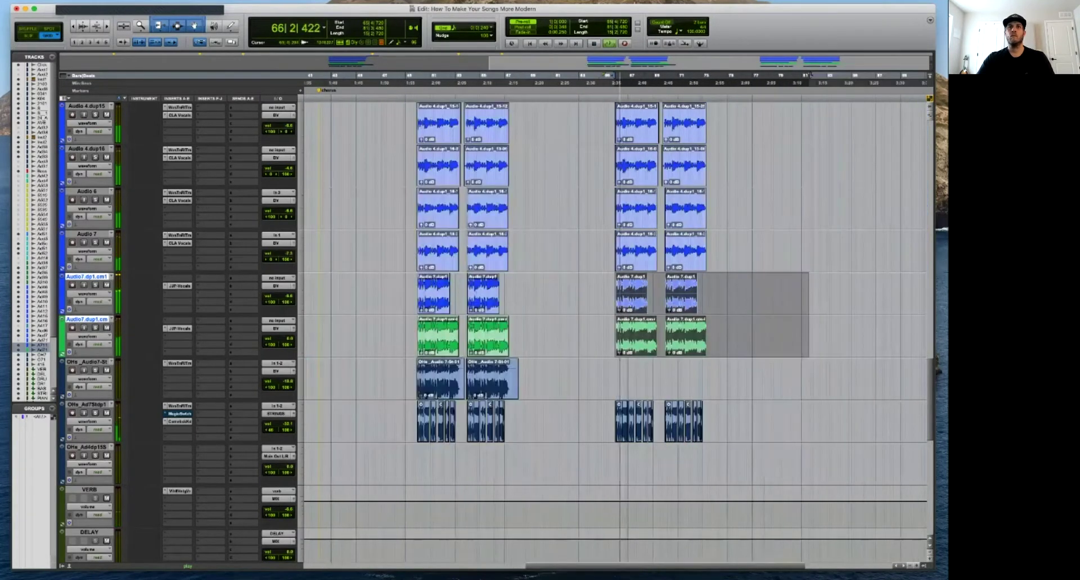
pyautogui.click(502, 387)
pyautogui.keyDown('shift'); pyautogui.click(436, 389); pyautogui.keyUp('shift')
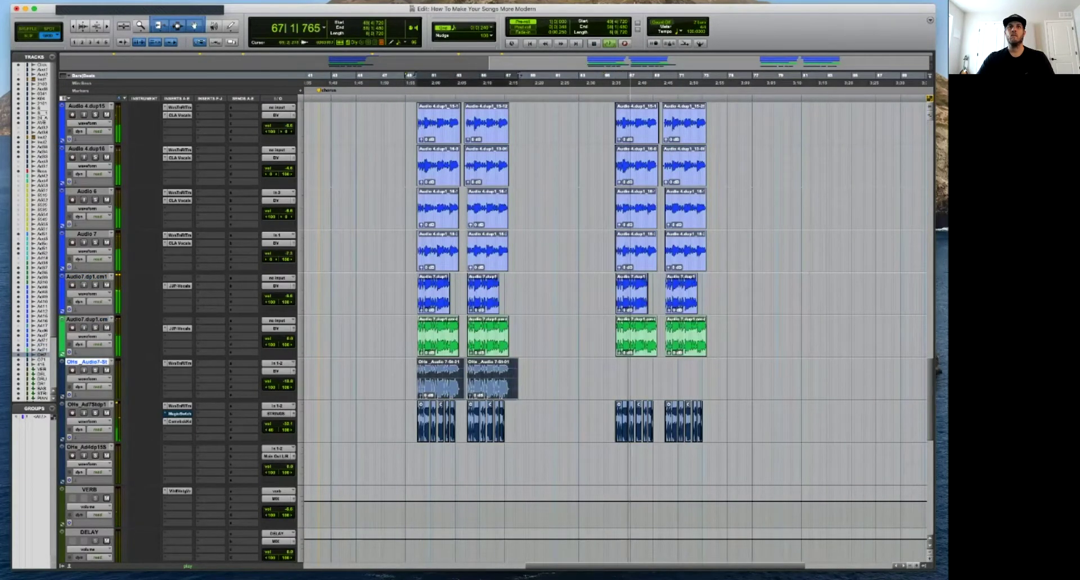
pyautogui.press('space')
# Examine and play the copied harmonies around beats 2 and 3 of bar 66.
pyautogui.click(624, 326)
pyautogui.press('t')
pyautogui.press('t')
pyautogui.press('t')
pyautogui.press('t')
pyautogui.press('t')
pyautogui.press('space')
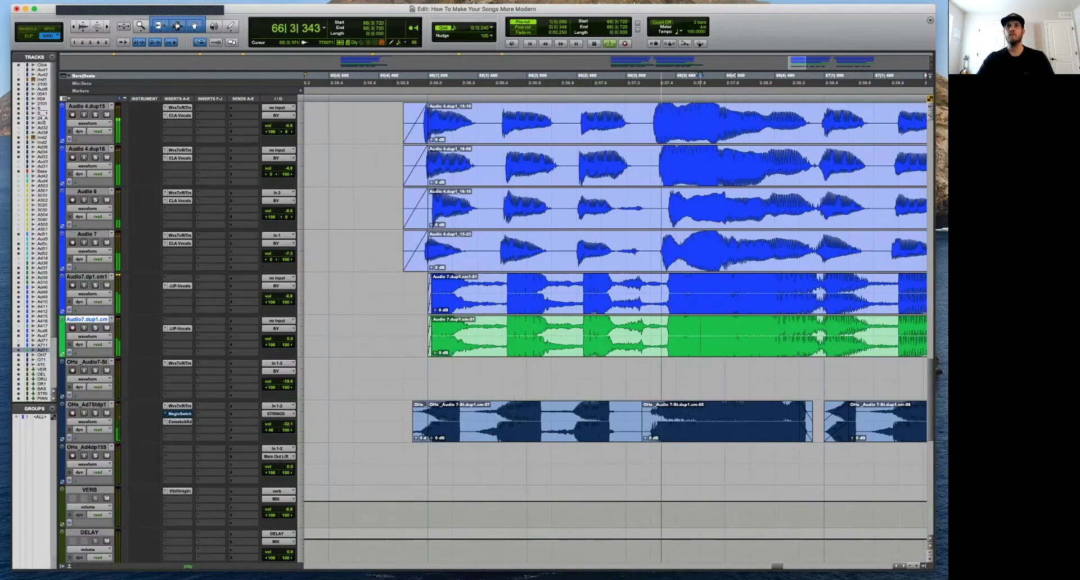
pyautogui.press('space')
pyautogui.moveTo(676, 335); pyautogui.dragTo(645, 295)
pyautogui.press('Delete')
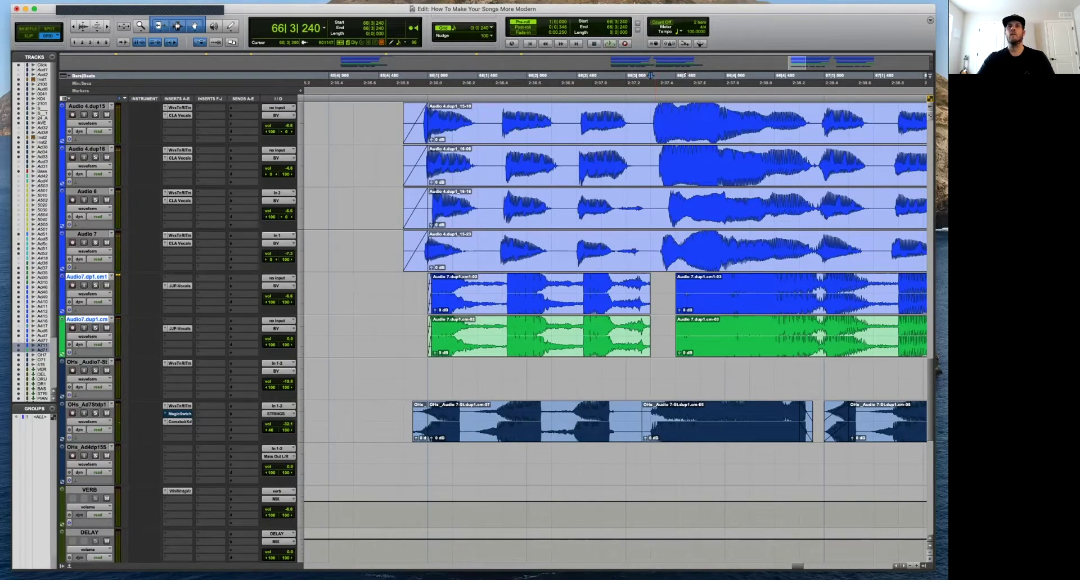
pyautogui.press('super+z')
# In Slip mode, delete a short section of both committed harmonies around beat 3 of bar 66.
pyautogui.press('F3')
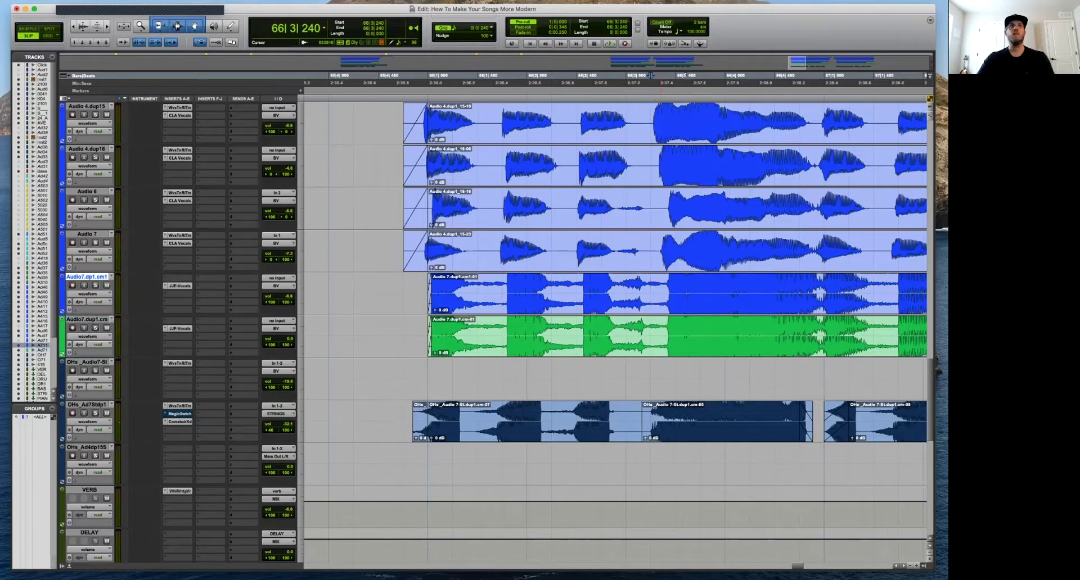
pyautogui.moveTo(662, 290); pyautogui.dragTo(630, 328)
pyautogui.press('Delete')
pyautogui.press('super+bracketleft')
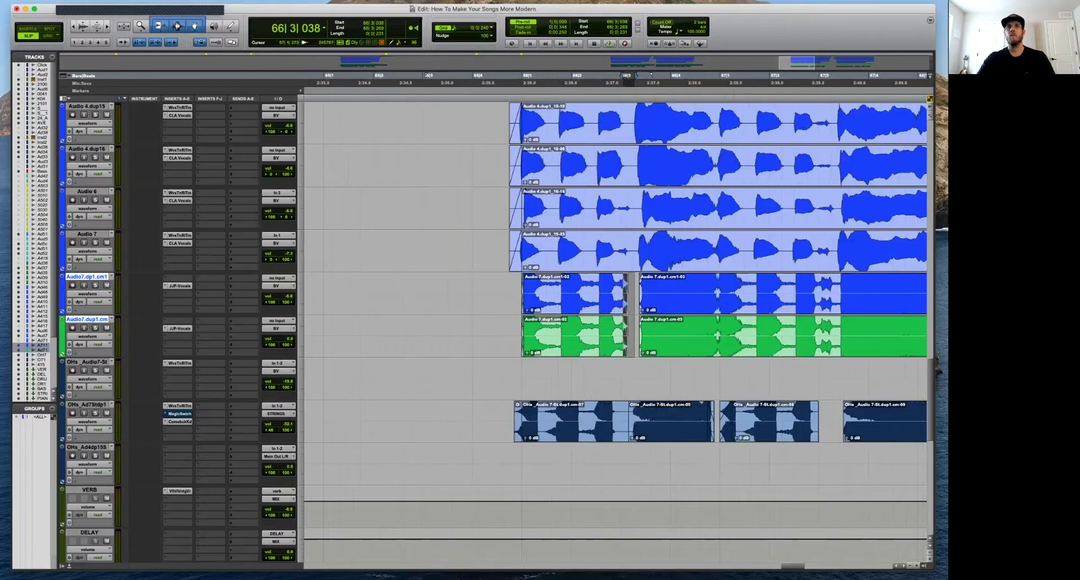
# Delete the short section of both committed harmonies just before the long note at beat 3 of bar 67.
pyautogui.click(825, 75)
pyautogui.press('super+bracketright')
pyautogui.press('space')
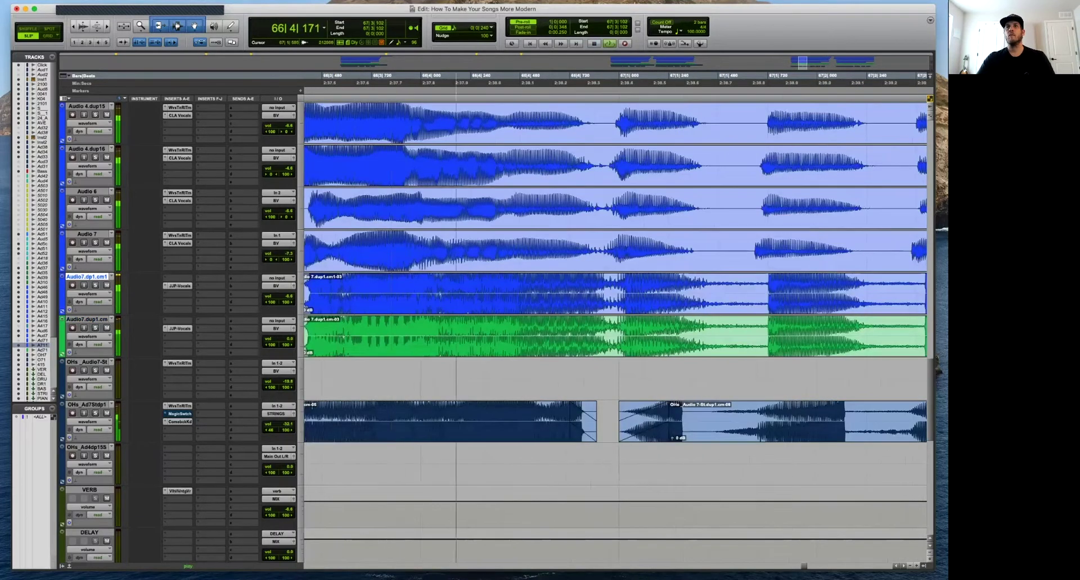
pyautogui.press('super+bracketleft')
pyautogui.press('super+bracketleft')
pyautogui.press('super+bracketleft')
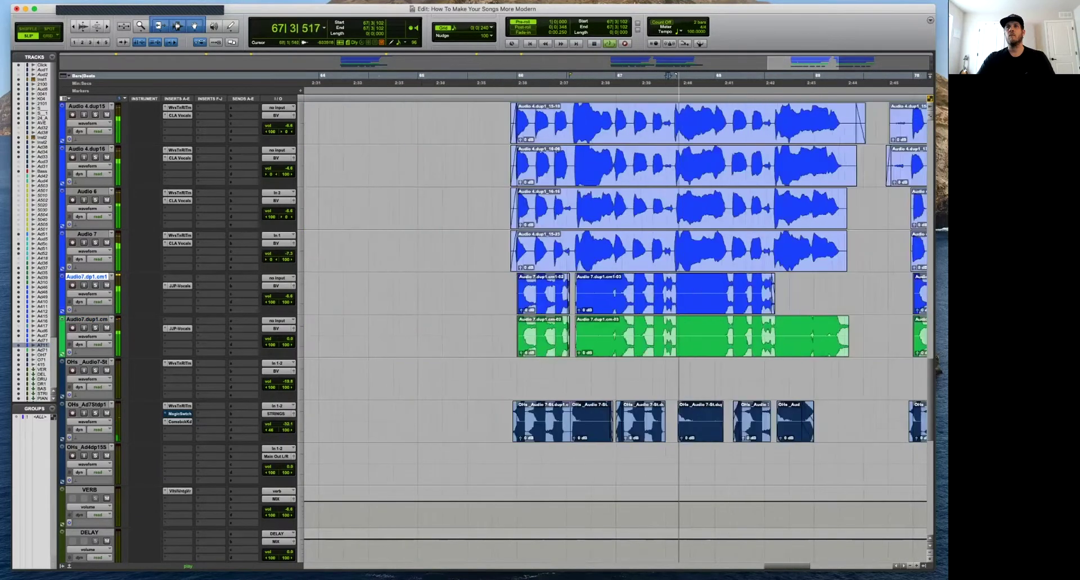
pyautogui.press('super+bracketright')
pyautogui.press('super+bracketright')
pyautogui.press('super+bracketright')
pyautogui.press('super+bracketright')
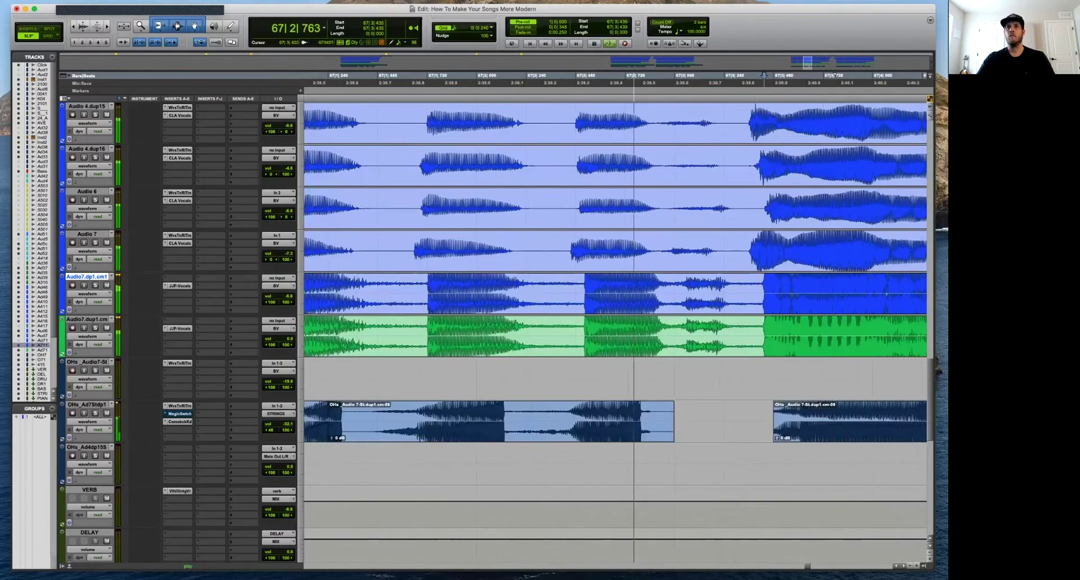
pyautogui.moveTo(755, 300); pyautogui.dragTo(663, 331)
pyautogui.press('Delete')
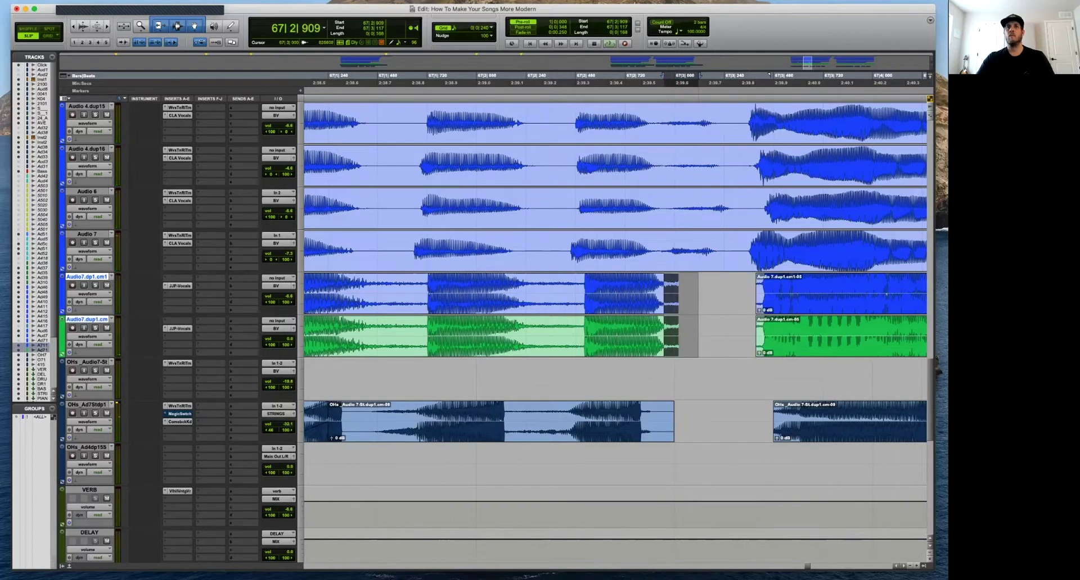
pyautogui.press('Delete')
# Play back the harmonies and delete a short section of both around beat 3 of bar 68.
pyautogui.press('super+bracketleft')
pyautogui.press('super+bracketleft')
pyautogui.press('super+bracketleft')
pyautogui.press('space')
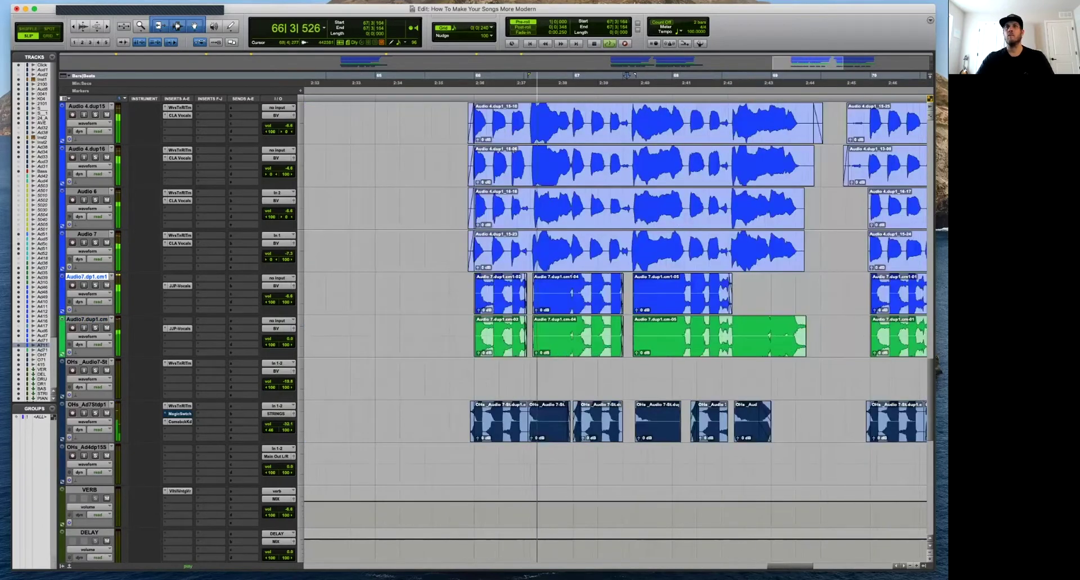
pyautogui.click(87, 318)
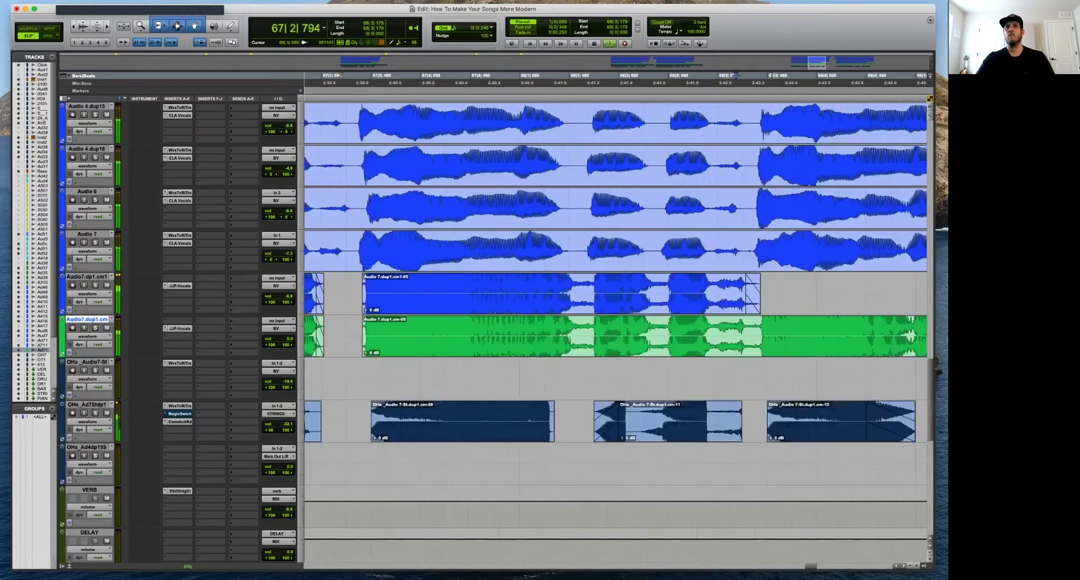
pyautogui.press('super+bracketright')
pyautogui.press('super+bracketright')
pyautogui.press('super+bracketright')
pyautogui.press('super+bracketleft')
pyautogui.press('super+bracketleft')
pyautogui.moveTo(842, 286); pyautogui.dragTo(887, 332)
pyautogui.press('Delete')
pyautogui.click(826, 305)
pyautogui.press('Delete')
pyautogui.press('super+bracketleft')
pyautogui.press('super+bracketleft')
pyautogui.press('super+bracketleft')
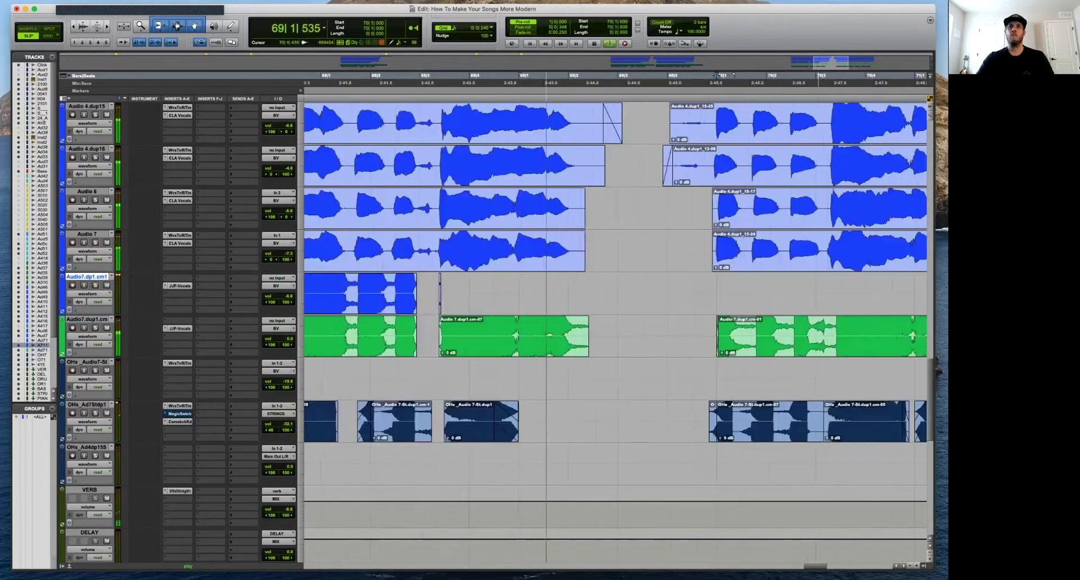
# Remove the leftover clip sliver from the blue committed harmony at beat 3 of bar 68.
pyautogui.press('super+z')
pyautogui.click(577, 295)
pyautogui.press('space')
pyautogui.press('super+z')
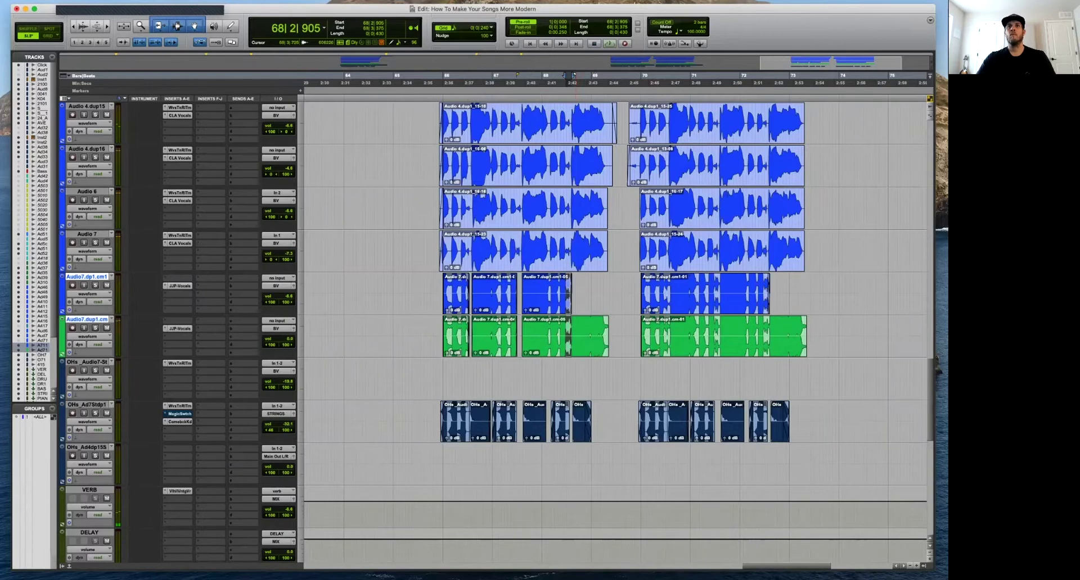
pyautogui.click(572, 295)
pyautogui.press('super+bracketright')
pyautogui.press('super+bracketright')
pyautogui.press('super+shift+z')
pyautogui.moveTo(628, 295); pyautogui.dragTo(627, 295)
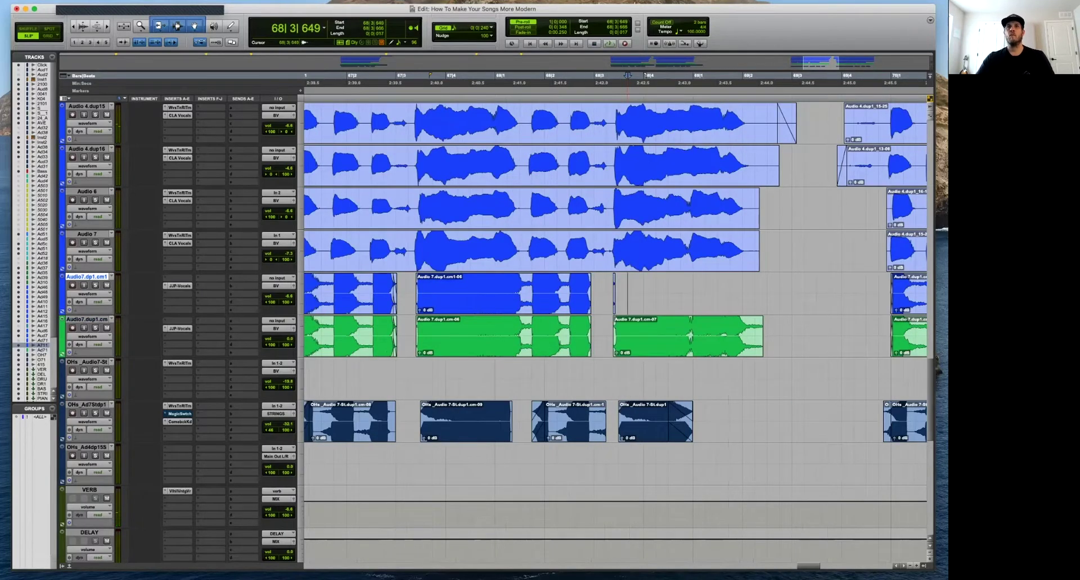
pyautogui.press('super+bracketleft')
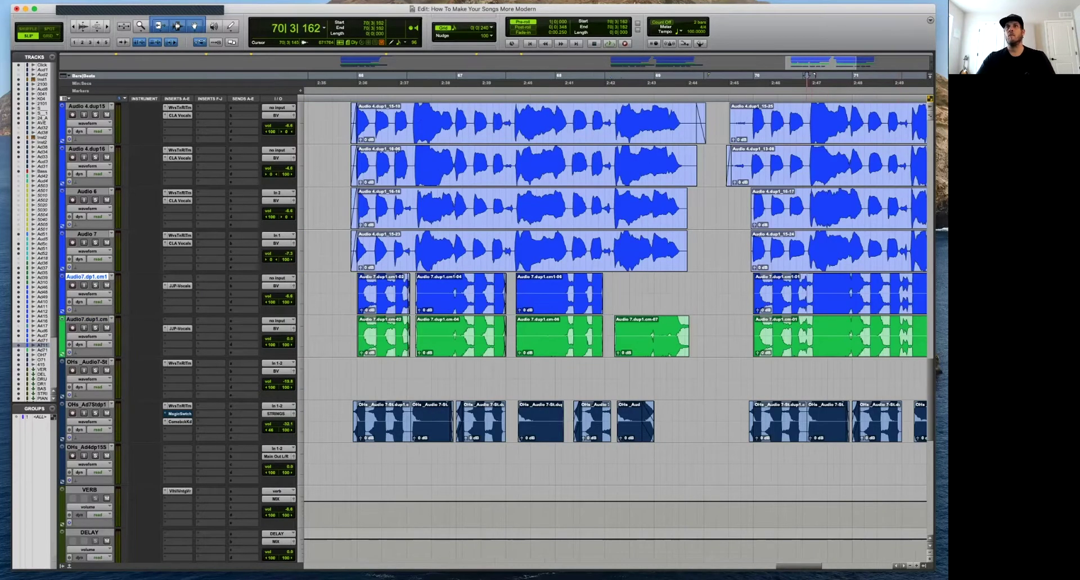
# Try to delete a short section of both committed harmonies just before beat 3 of bar 70, and play it back.
pyautogui.press('super+bracketright')
pyautogui.press('super+bracketright')
pyautogui.press('super+bracketright')
pyautogui.moveTo(659, 295); pyautogui.dragTo(572, 332)
pyautogui.press('Delete')
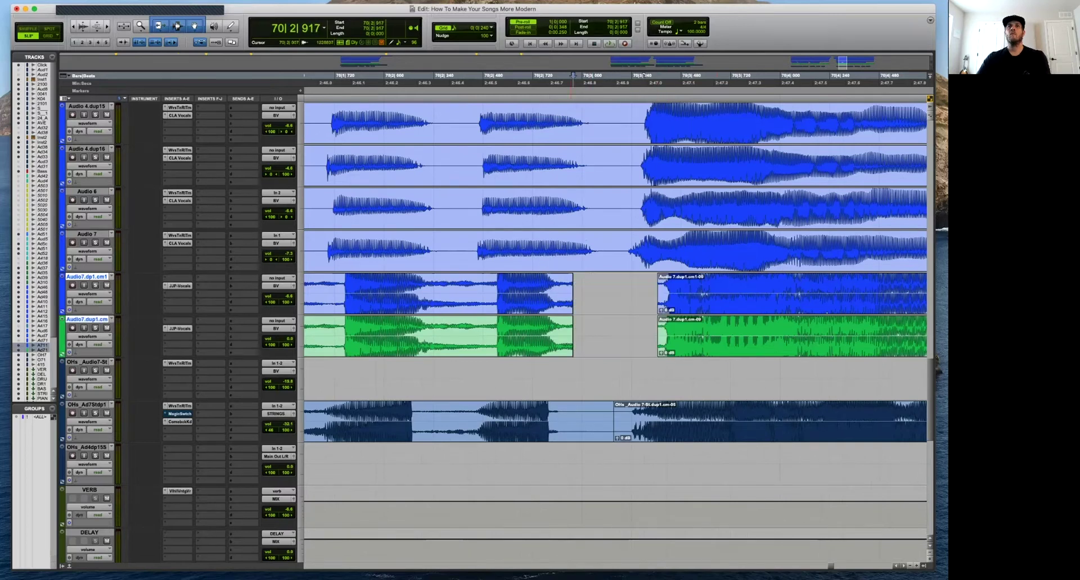
pyautogui.click(593, 295)
pyautogui.press('space')
pyautogui.press('super+bracketleft')
pyautogui.press('super+bracketleft')
pyautogui.press('super+bracketleft')
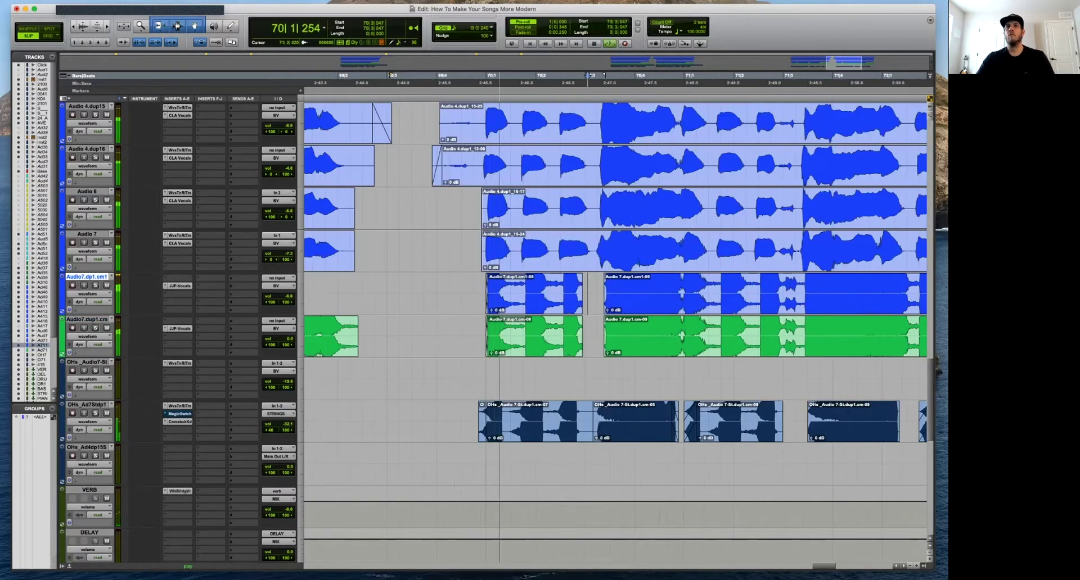
# Try to delete another short section of both harmonies in the phrase starting at bar 70.
pyautogui.press('super+bracketright')
pyautogui.moveTo(396, 293); pyautogui.dragTo(421, 335)
pyautogui.press('super+bracketleft')
pyautogui.press('super+bracketleft')
pyautogui.press('super+bracketleft')
pyautogui.press('Delete')
pyautogui.press('space')
# In Grid mode, try to consolidate both harmony parts of the phrase starting at 66|1|000.
pyautogui.click(473, 294)
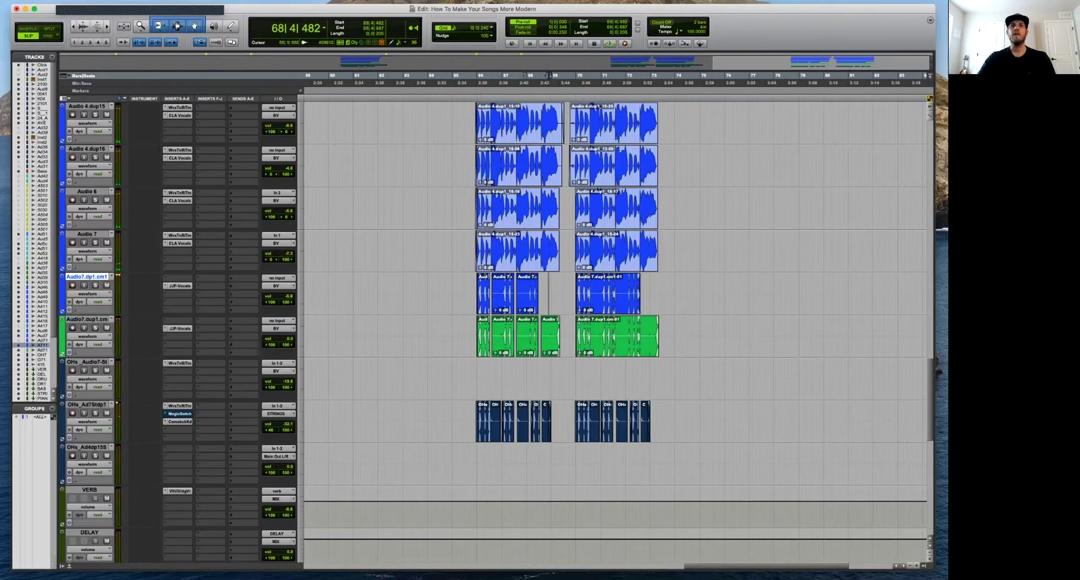
pyautogui.press('super+bracketright')
pyautogui.press('super+bracketright')
pyautogui.press('super+bracketright')
pyautogui.press('super+bracketright')
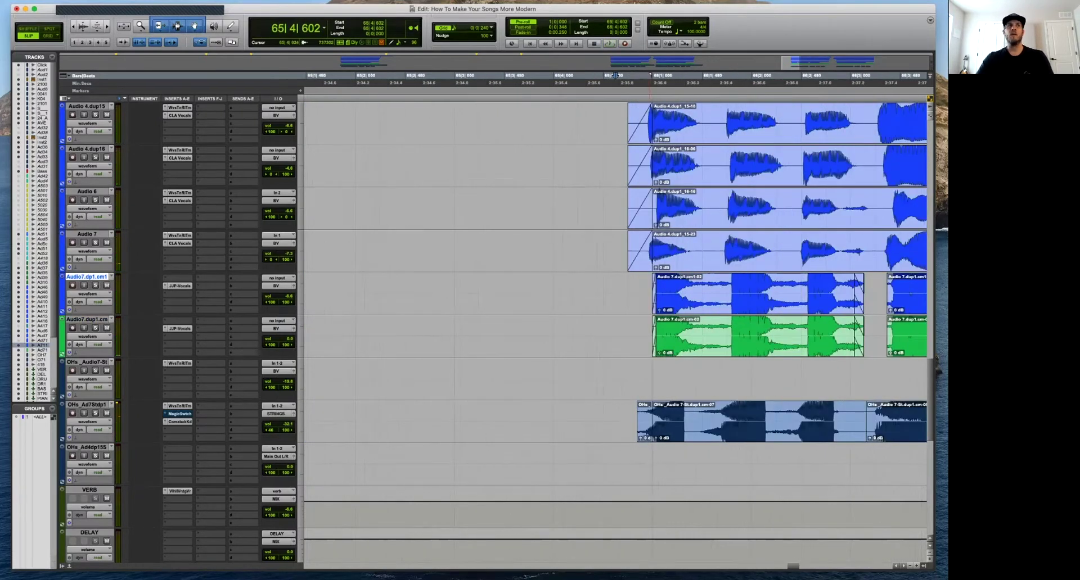
pyautogui.moveTo(652, 293); pyautogui.dragTo(826, 333)
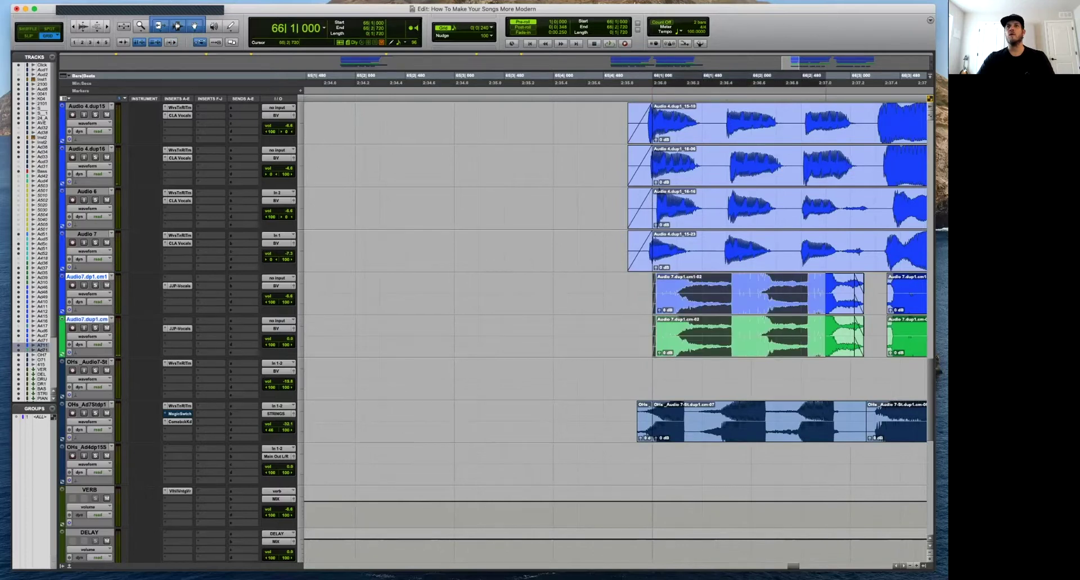
pyautogui.press('super+bracketleft')
pyautogui.press('super+bracketleft')
pyautogui.press('super+bracketleft')
pyautogui.keyDown('shift'); pyautogui.click(787, 332); pyautogui.keyUp('shift')
pyautogui.press('super+bracketright')
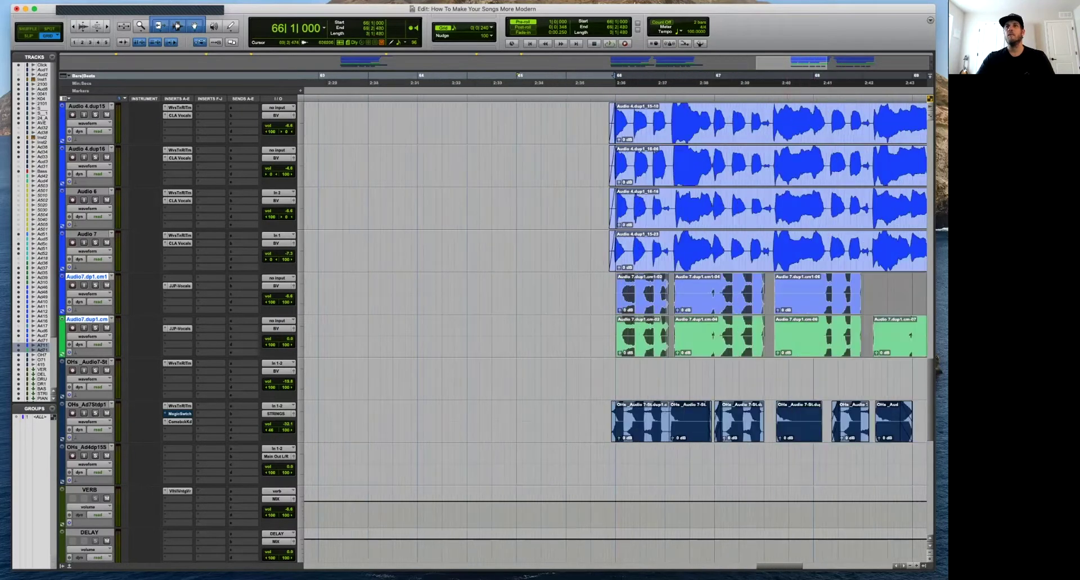
pyautogui.press('super+bracketleft')
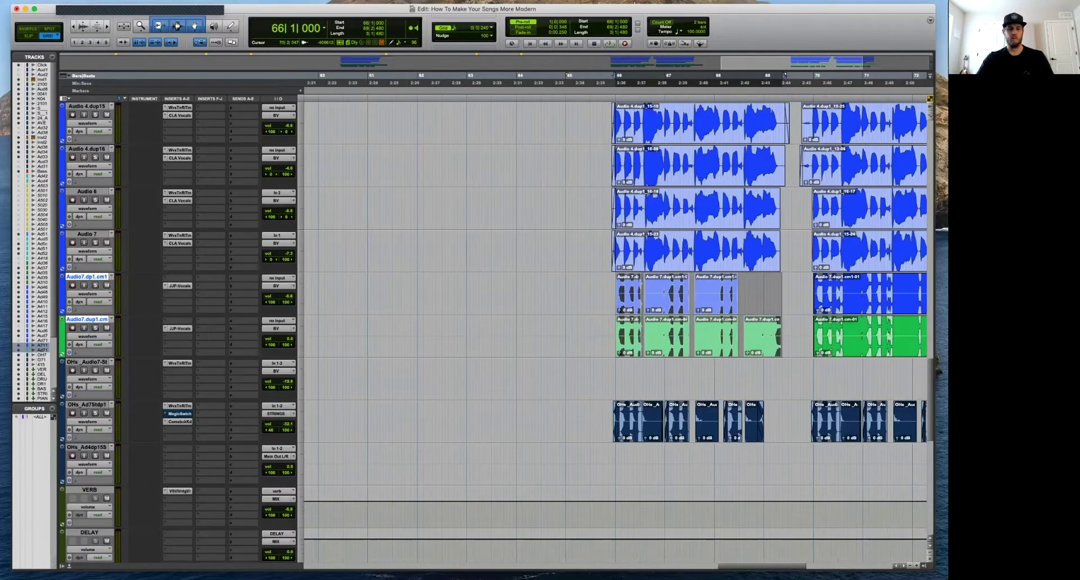
pyautogui.hotkey('alt', 'shift', '3')
pyautogui.press('super+z')
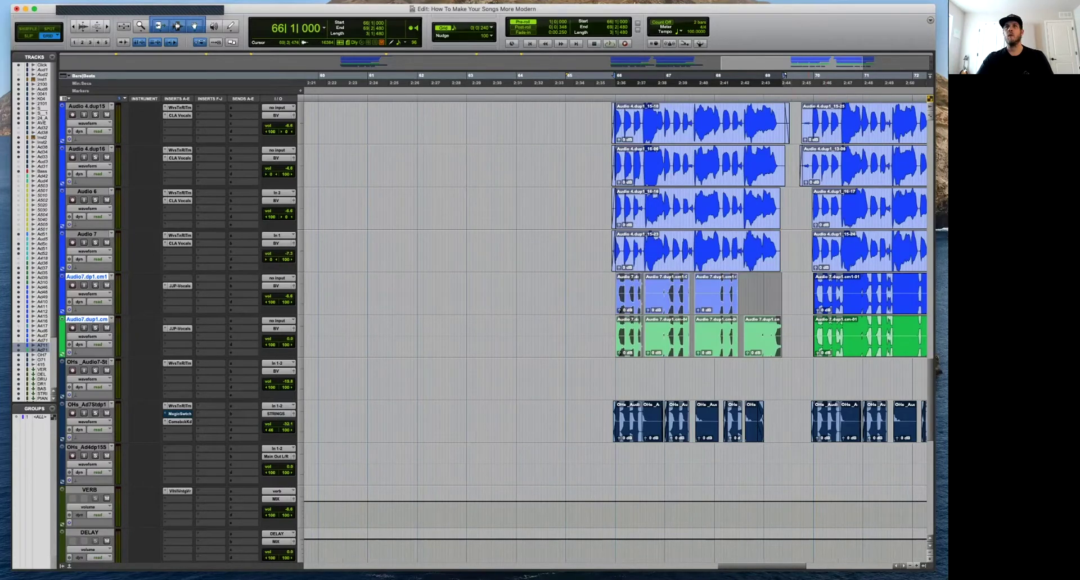
# Examine the edited harmony clips of the bar 66 phrase, especially the gap around beat 3 of bar 68.
pyautogui.press('super+bracketright')
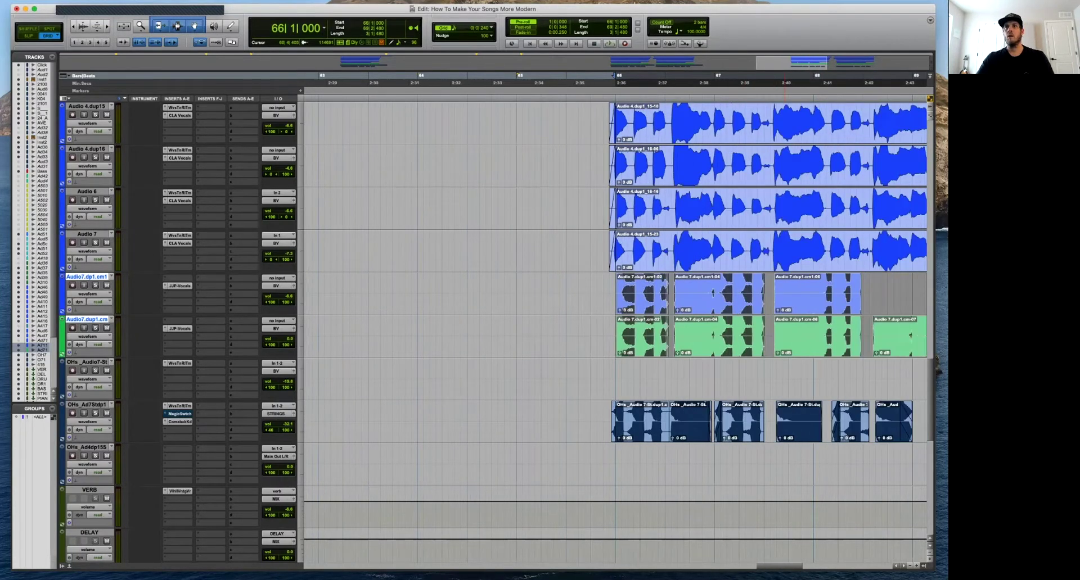
pyautogui.hscroll(5, 618, 332)
pyautogui.click(573, 331)
pyautogui.press('super+bracketright')
pyautogui.press('super+bracketright')
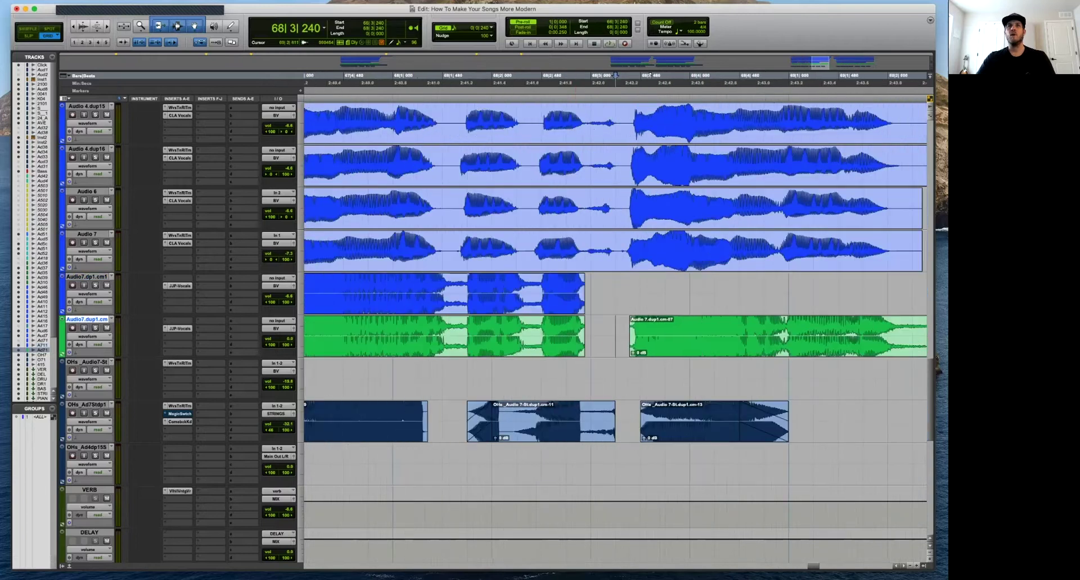
pyautogui.press('super+bracketleft')
pyautogui.press('super+bracketleft')
pyautogui.press('super+bracketleft')
pyautogui.moveTo(668, 298); pyautogui.dragTo(473, 337)
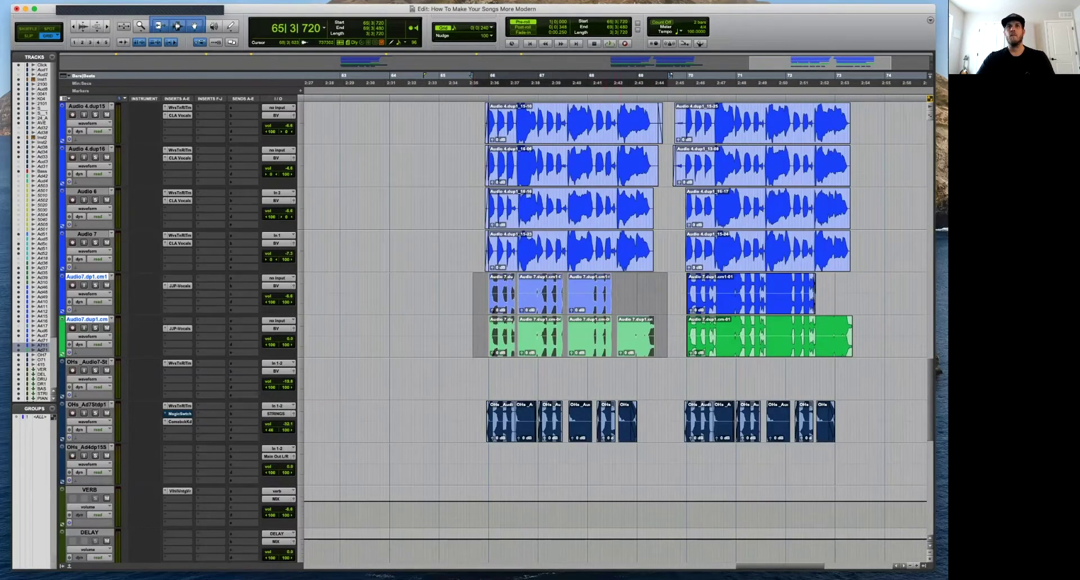
pyautogui.moveTo(621, 295); pyautogui.dragTo(618, 295)
pyautogui.press('super+bracketright')
pyautogui.press('super+bracketright')
pyautogui.press('super+bracketright')
pyautogui.click(622, 75)
pyautogui.press('super+bracketleft')
pyautogui.press('super+bracketleft')
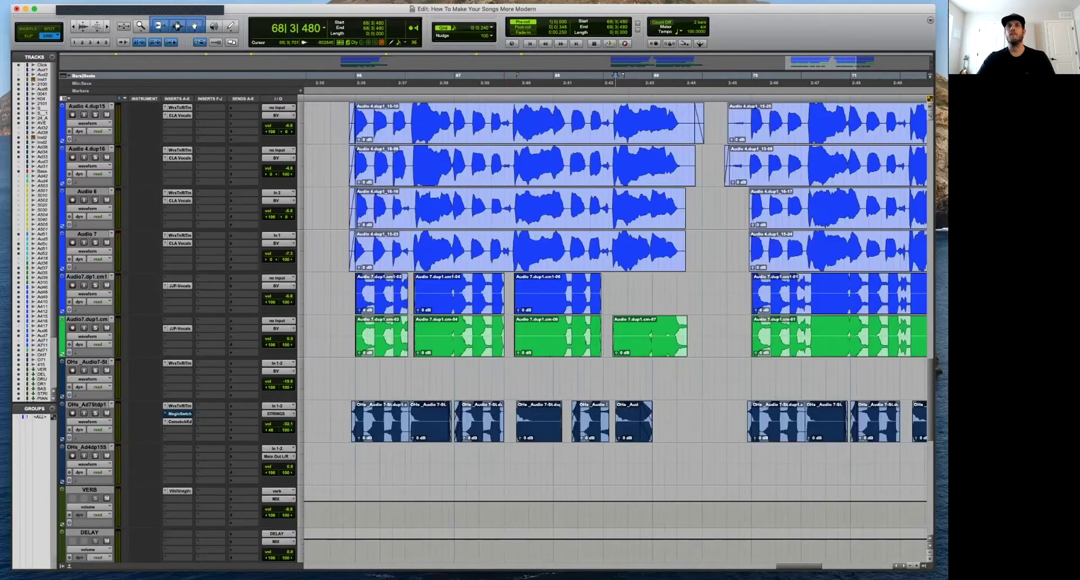
# Examine the harmony clip edges around beat 3 of bar 67.
pyautogui.click(509, 294)
pyautogui.press('t')
pyautogui.press('t')
pyautogui.press('t')
pyautogui.press('r')
pyautogui.press('r')
pyautogui.press('r')
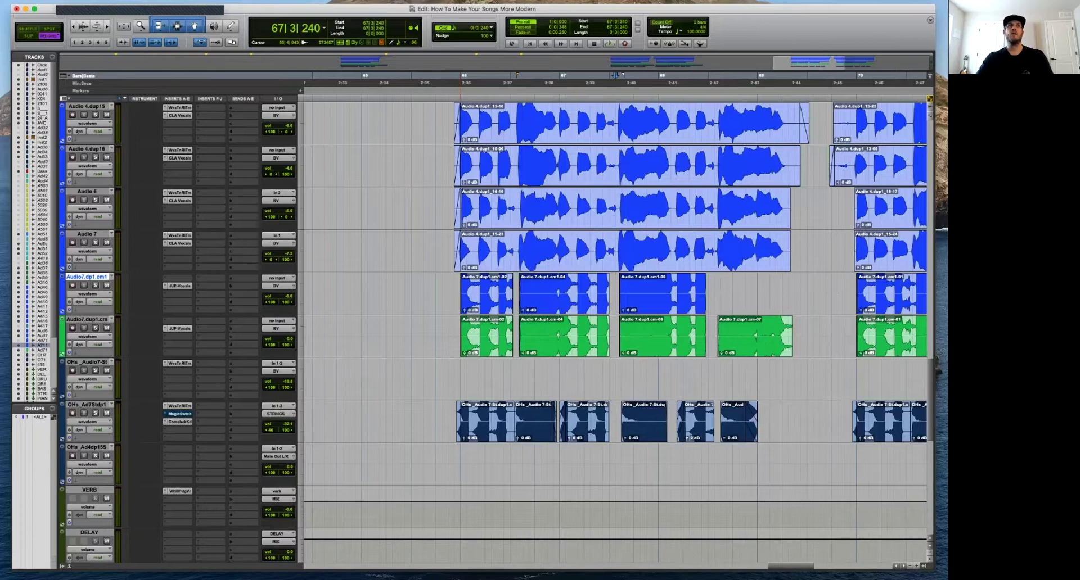
# Consolidate both edited harmony parts from 66|1|000 to the phrase end into single clips and inspect their start.
pyautogui.moveTo(464, 75); pyautogui.dragTo(793, 75)
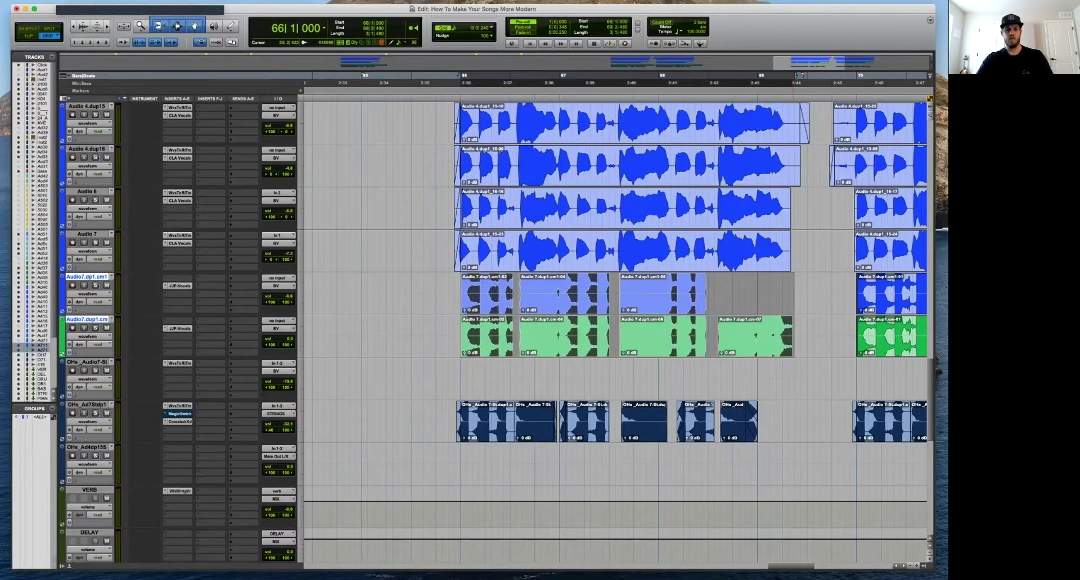
pyautogui.hotkey('alt', 'shift', '3')
pyautogui.press('t')
pyautogui.press('t')
pyautogui.press('t')
pyautogui.press('t')
pyautogui.press('t')
pyautogui.press('t')
pyautogui.press('t')
pyautogui.press('t')
pyautogui.press('t')
pyautogui.press('t')
pyautogui.press('t')
pyautogui.press('t')
pyautogui.press('t')
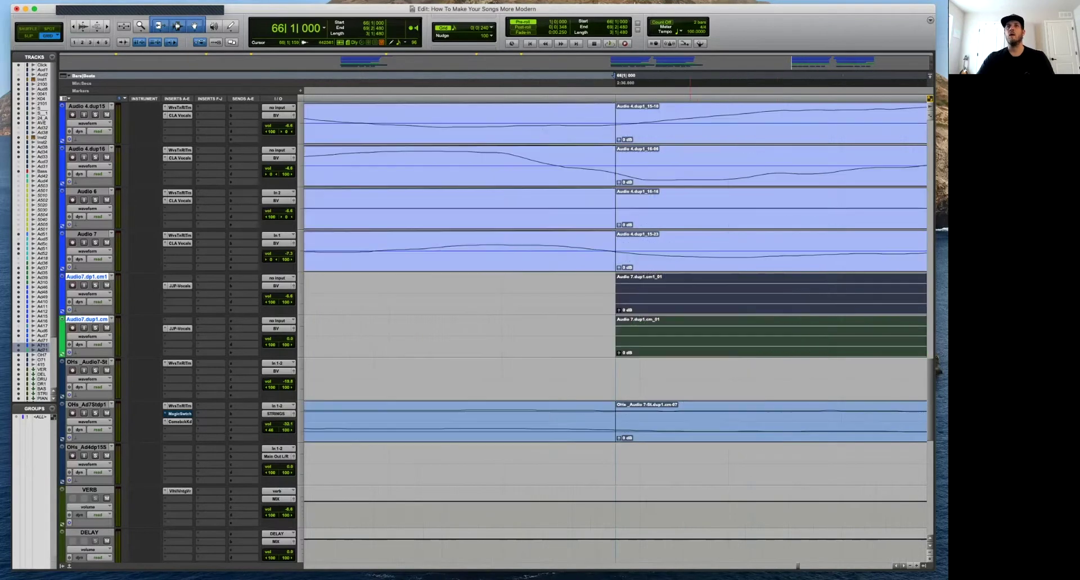
# Delete both committed harmony parts from the two phrases of the second chorus, starting at bars 50 and 54.
pyautogui.press('r')
pyautogui.press('r')
pyautogui.press('r')
pyautogui.press('r')
pyautogui.press('r')
pyautogui.press('r')
pyautogui.press('r')
pyautogui.press('r')
pyautogui.press('r')
pyautogui.press('r')
pyautogui.press('r')
pyautogui.press('r')
pyautogui.press('r')
pyautogui.press('r')
pyautogui.press('r')
pyautogui.press('r')
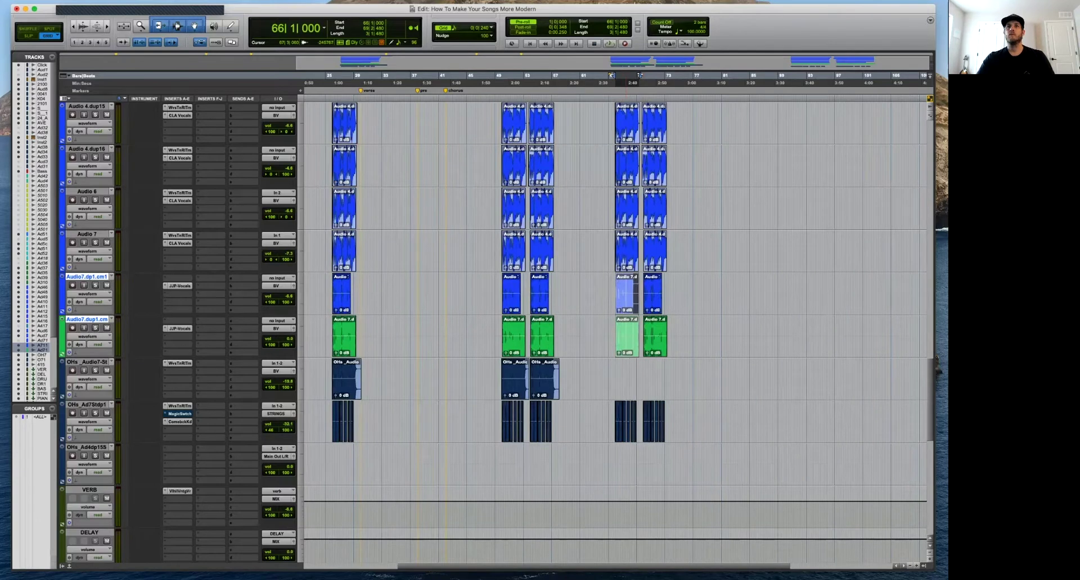
pyautogui.click(576, 76)
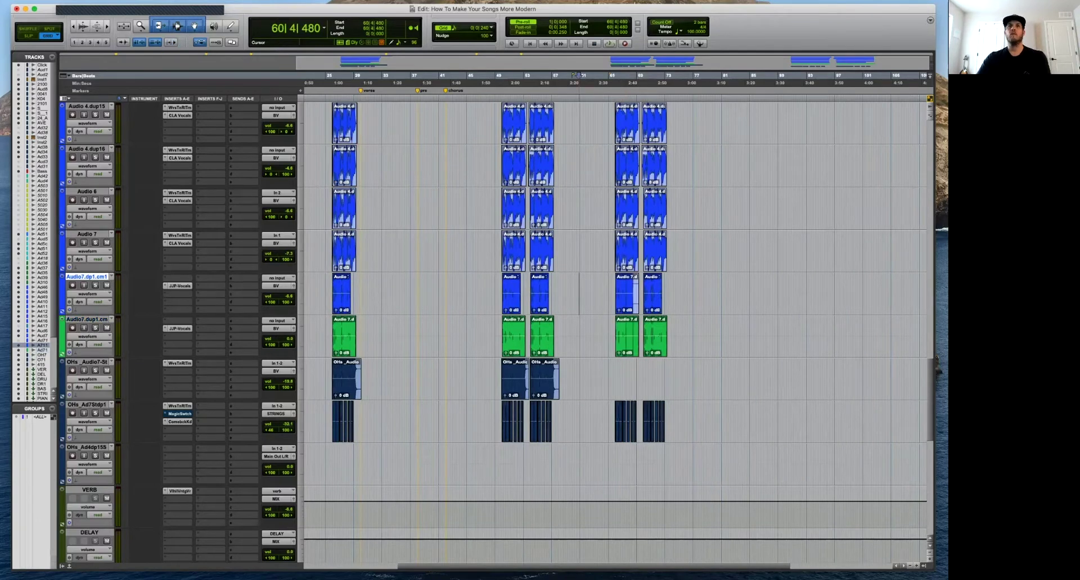
pyautogui.moveTo(578, 298); pyautogui.dragTo(488, 336)
pyautogui.press('BackSpace')
# Paste the consolidated final-chorus harmonies onto both committed harmony tracks at 50|1|000.
pyautogui.click(501, 295)
pyautogui.press('n')
pyautogui.press('t')
pyautogui.press('t')
pyautogui.press('t')
pyautogui.press('t')
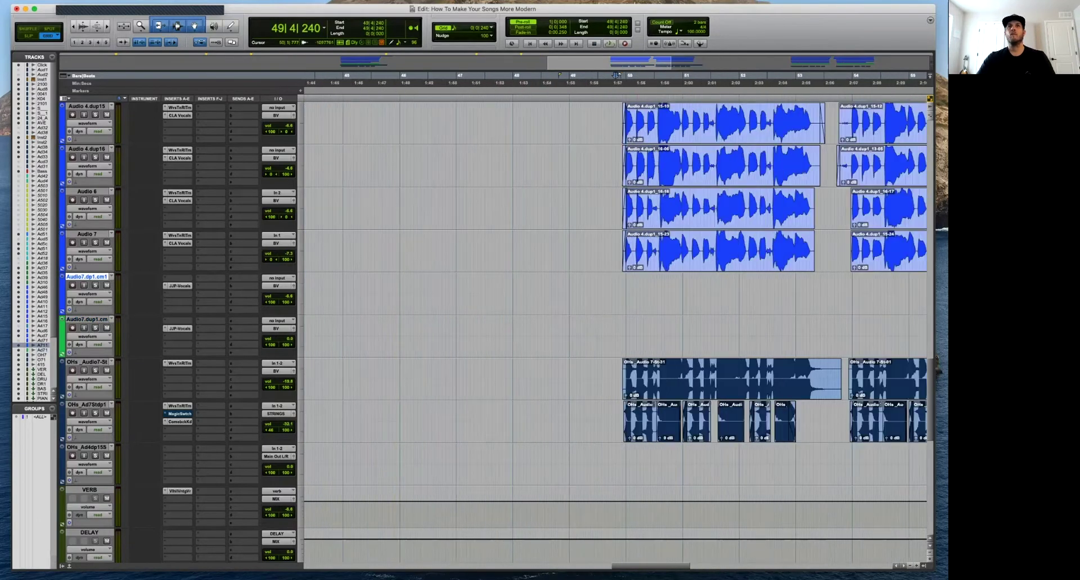
pyautogui.moveTo(636, 297); pyautogui.dragTo(651, 336)
pyautogui.press('super+v')
pyautogui.press('r')
pyautogui.press('r')
pyautogui.press('r')
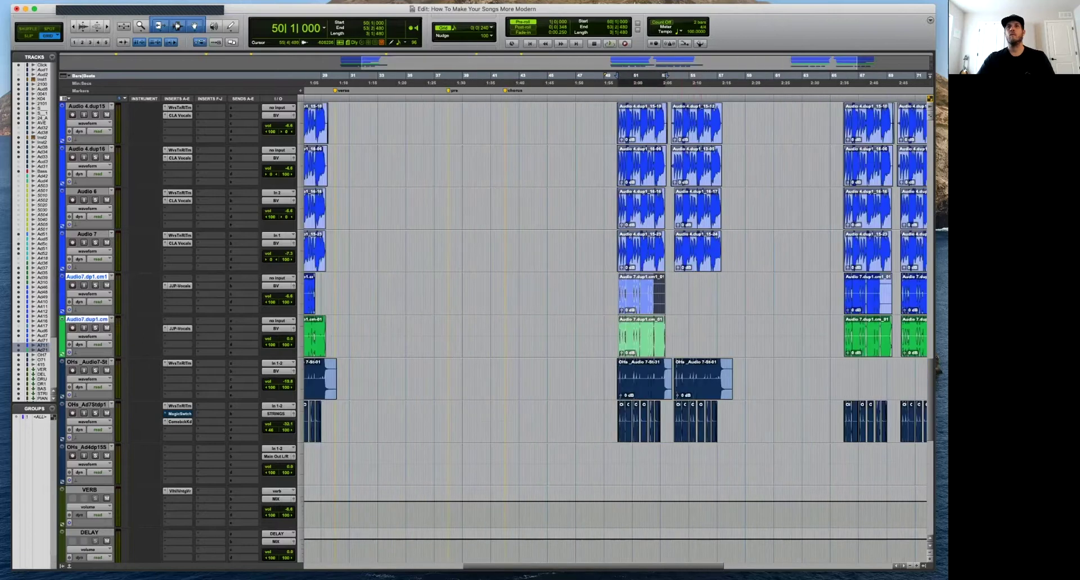
# Select the area around bar 54 on both committed harmony tracks in the second chorus.
pyautogui.click(682, 295)
pyautogui.press('t')
pyautogui.press('t')
pyautogui.press('t')
pyautogui.moveTo(553, 281); pyautogui.dragTo(925, 349)
# Delete both committed harmony clips from the first chorus at bar 26.
pyautogui.press('r')
pyautogui.press('r')
pyautogui.press('r')
pyautogui.press('r')
pyautogui.moveTo(442, 336); pyautogui.dragTo(405, 295)
pyautogui.press('Delete')
# Paste the consolidated harmonies onto both committed harmony tracks at 26|1|000 in the first chorus.
pyautogui.click(418, 292)
pyautogui.press('t')
pyautogui.press('t')
pyautogui.press('t')
pyautogui.press('t')
pyautogui.press('t')
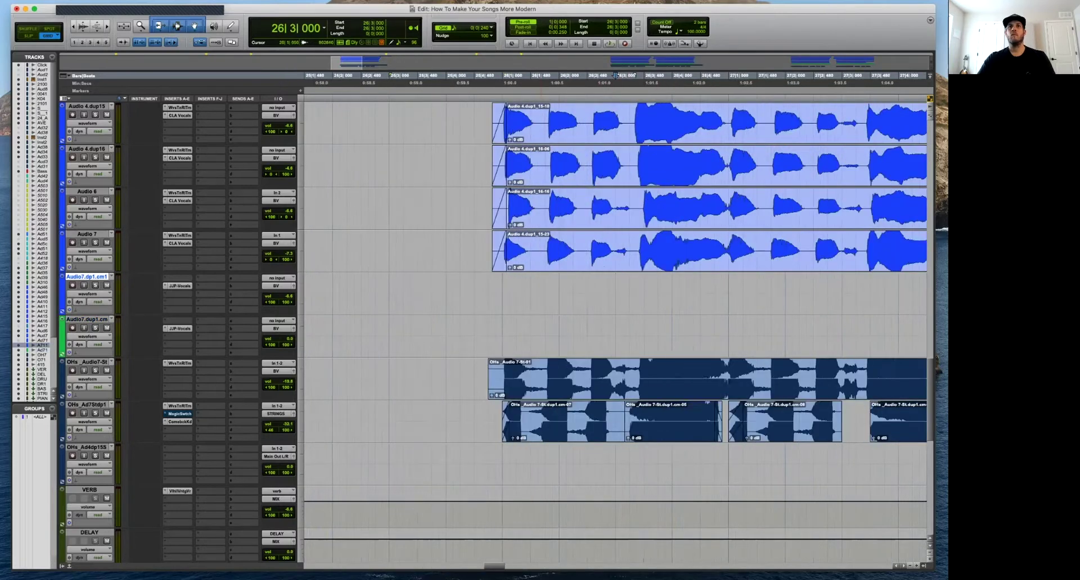
pyautogui.press('super+v')
pyautogui.press('super+z')
pyautogui.press('super+z')
pyautogui.press('super+z')
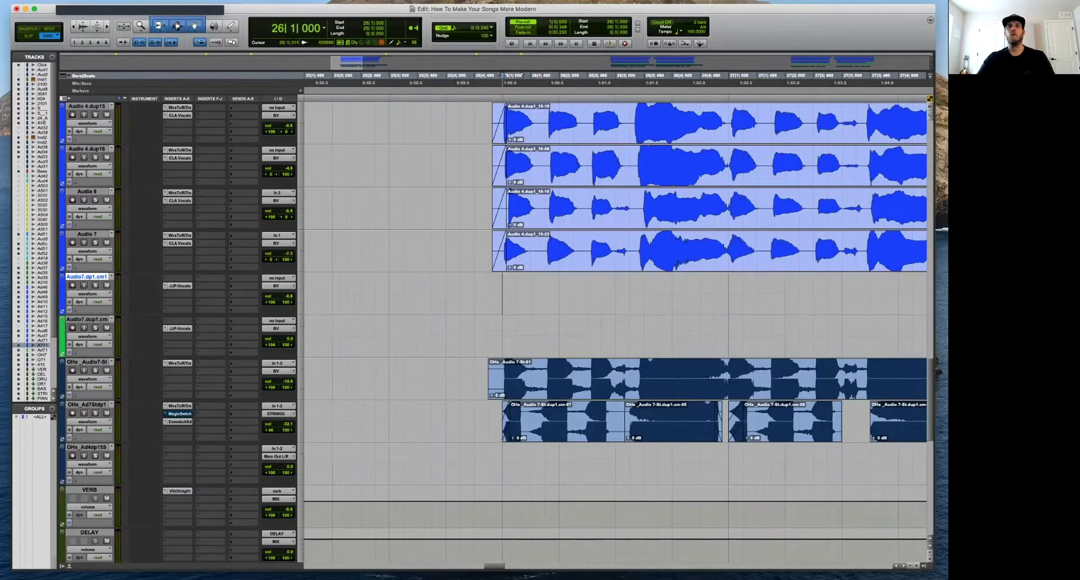
pyautogui.press('r')
pyautogui.press('r')
pyautogui.press('r')
pyautogui.press('r')
pyautogui.press('r')
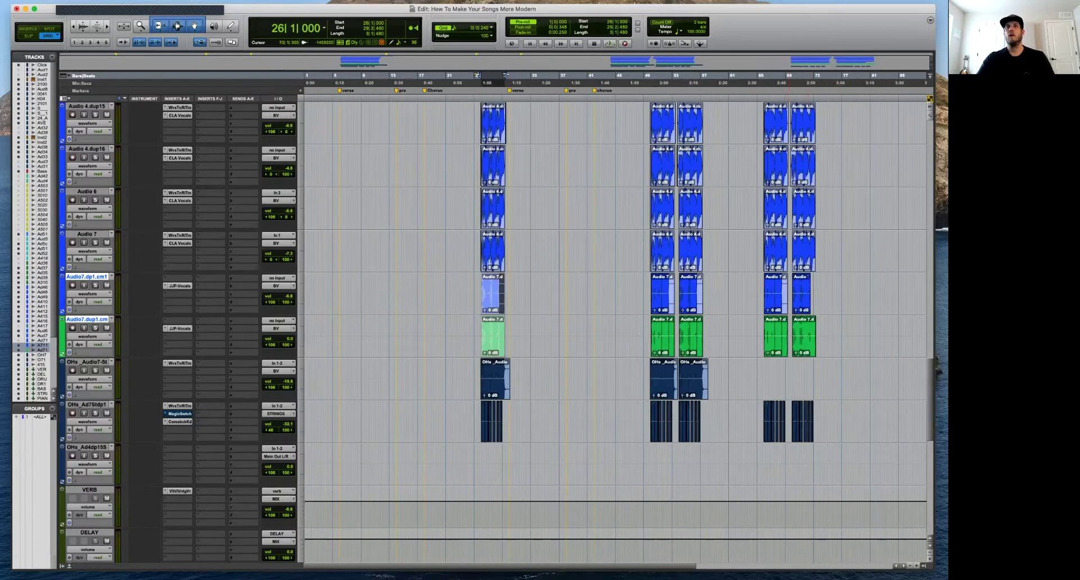
# Play back the first chorus from just before bar 26 to check the harmony stack.
pyautogui.click(480, 288)
pyautogui.press('space')
pyautogui.press('t')
pyautogui.press('t')
pyautogui.press('t')
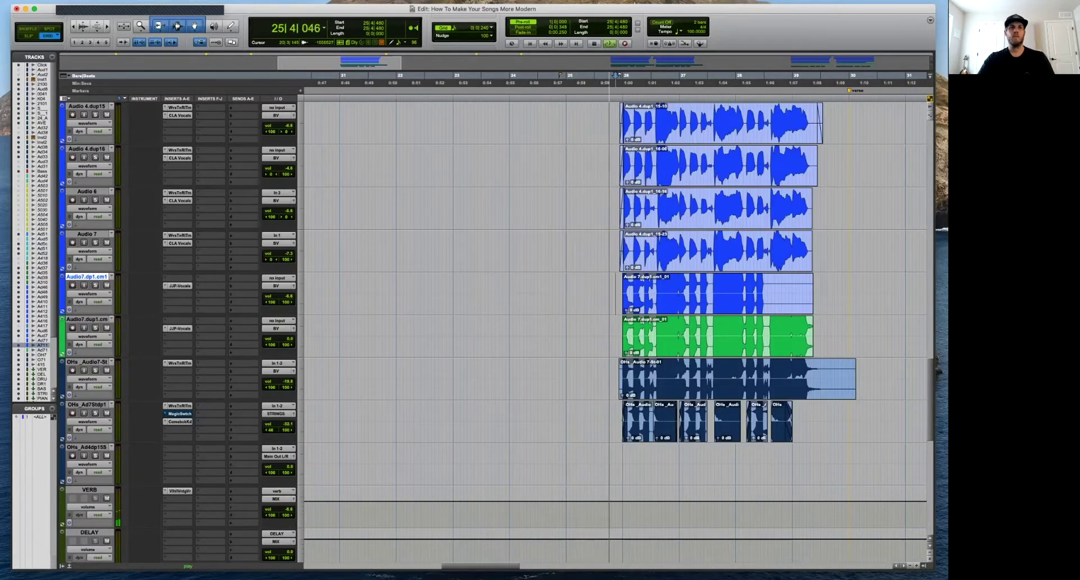
pyautogui.press('r')
pyautogui.scroll(2, 664, 315)
pyautogui.scroll(-3, 664, 315)
pyautogui.press('space')
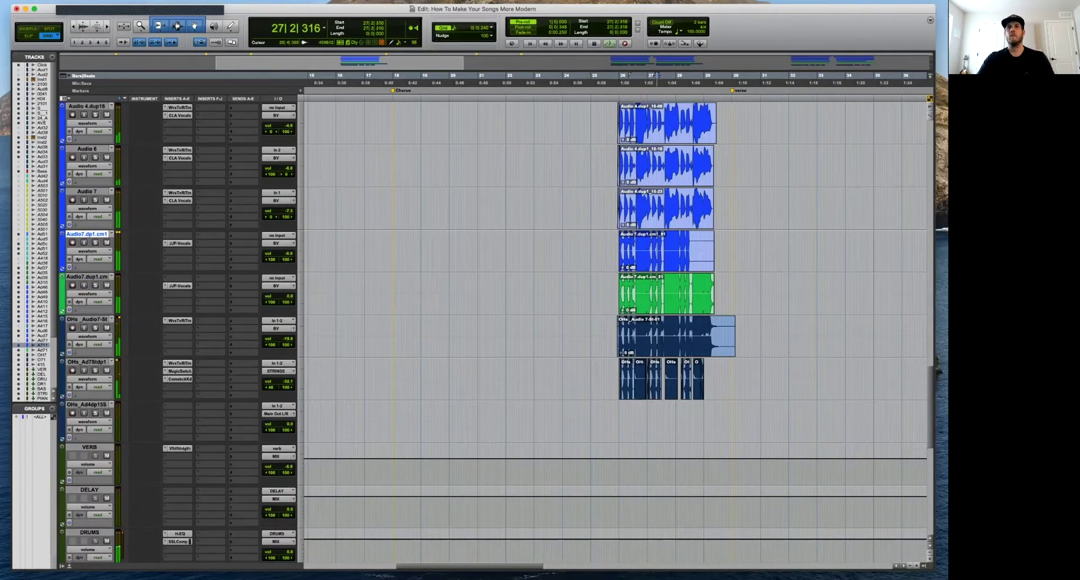
# On the OHs_Audio7-St track, remove the audio before bar 26 and the stretch between the third and fourth notes near 26|3.
pyautogui.click(639, 293)
pyautogui.press('space')
pyautogui.press('t')
pyautogui.press('t')
pyautogui.press('t')
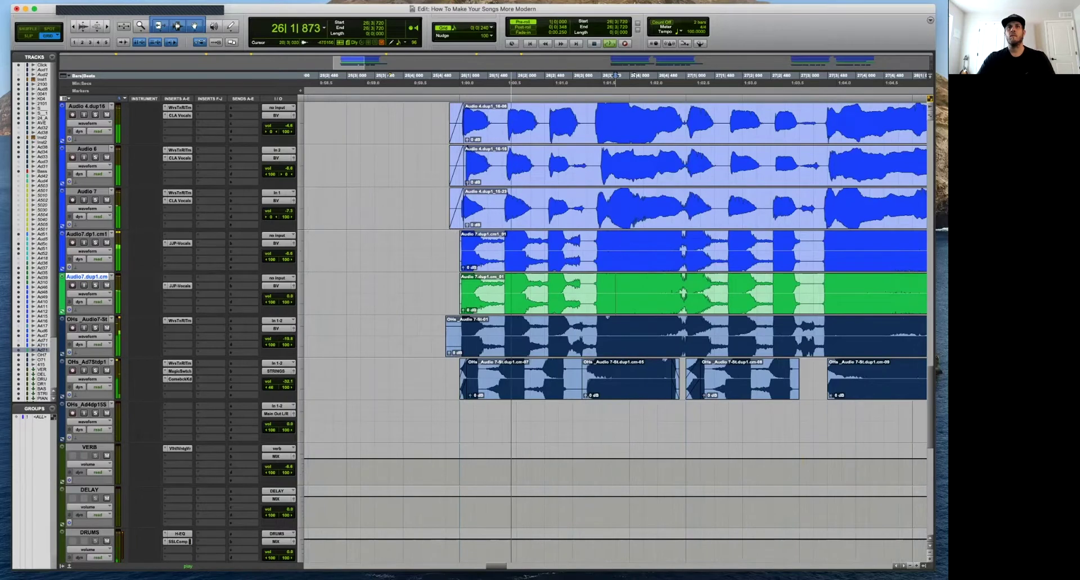
pyautogui.press('space')
pyautogui.press('F2')
pyautogui.moveTo(594, 330); pyautogui.dragTo(591, 329)
pyautogui.click(582, 76)
pyautogui.press('space')
pyautogui.press('space')
pyautogui.moveTo(442, 326); pyautogui.dragTo(451, 326)
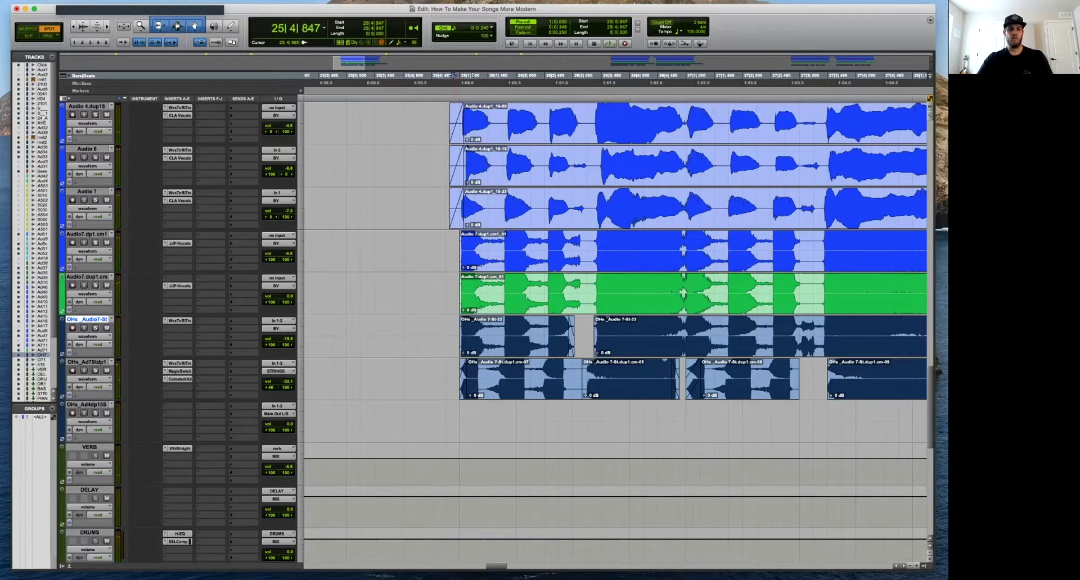
# Return to Slip mode and add a short fade-in at the start of the OHs_Audio7-St clip at bar 26.
pyautogui.press('t')
pyautogui.press('t')
pyautogui.click(646, 333)
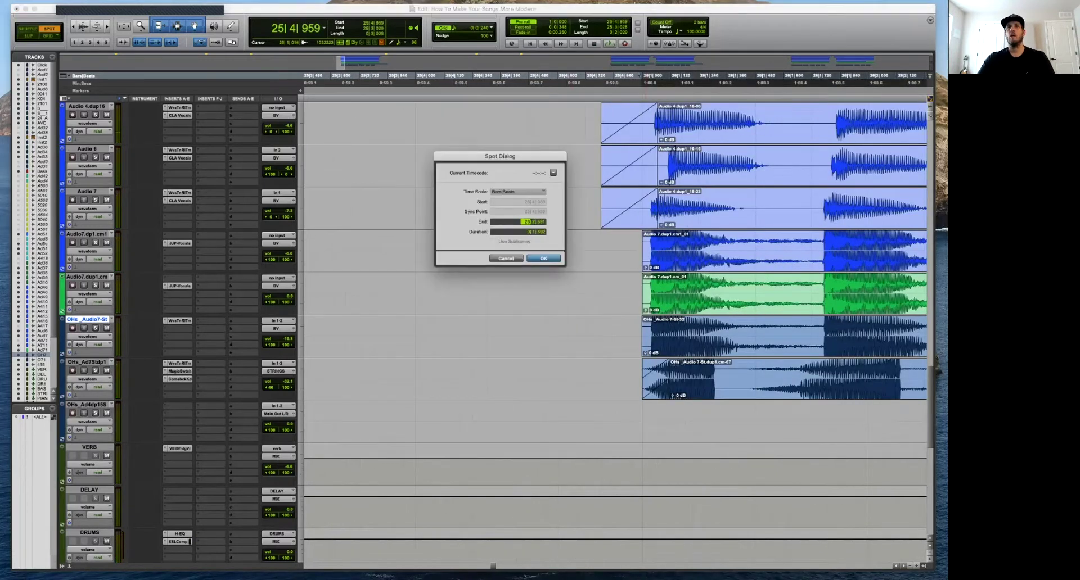
pyautogui.press('Escape')
pyautogui.press('F4')
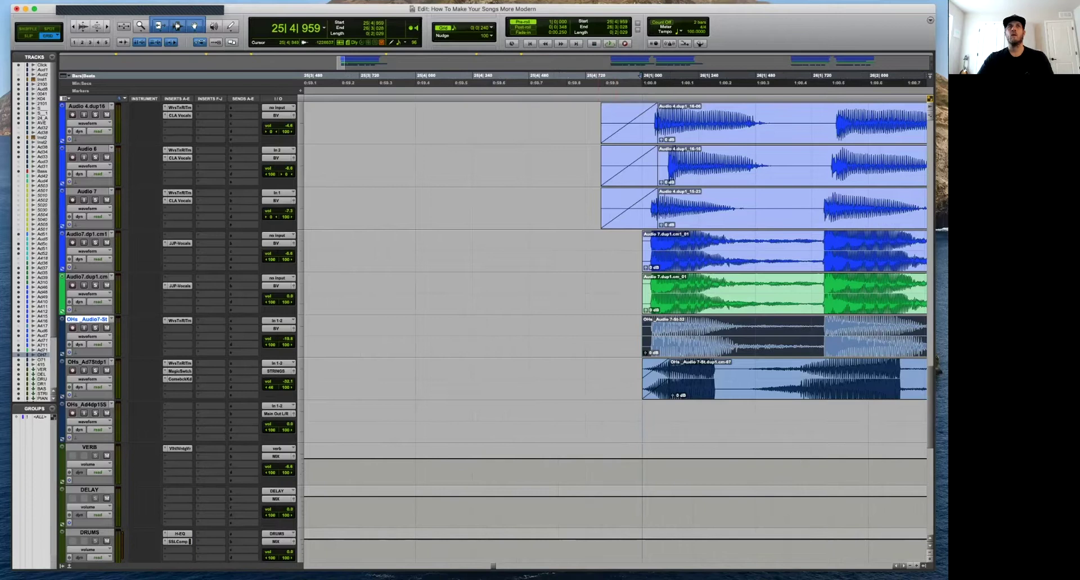
pyautogui.click(641, 326)
pyautogui.moveTo(641, 332)
pyautogui.mouseDown()
pyautogui.moveTo(722, 336)
pyautogui.moveTo(585, 336)
pyautogui.moveTo(698, 336)
pyautogui.moveTo(642, 336)
pyautogui.moveTo(656, 321)
pyautogui.mouseUp()
pyautogui.press('Delete')
# Cut the leftover audio before the sustained note near 27|3 on the OHs_Audio7-St track.
pyautogui.click(625, 332)
pyautogui.press('r')
pyautogui.press('r')
pyautogui.press('r')
pyautogui.press('space')
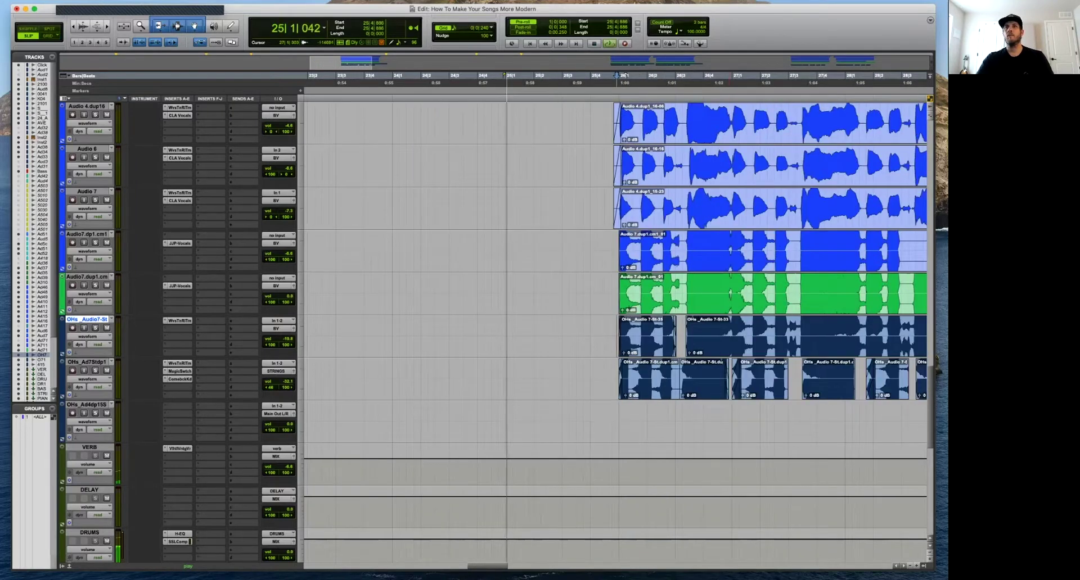
pyautogui.moveTo(799, 332); pyautogui.dragTo(788, 332)
pyautogui.press('BackSpace')
pyautogui.press('t')
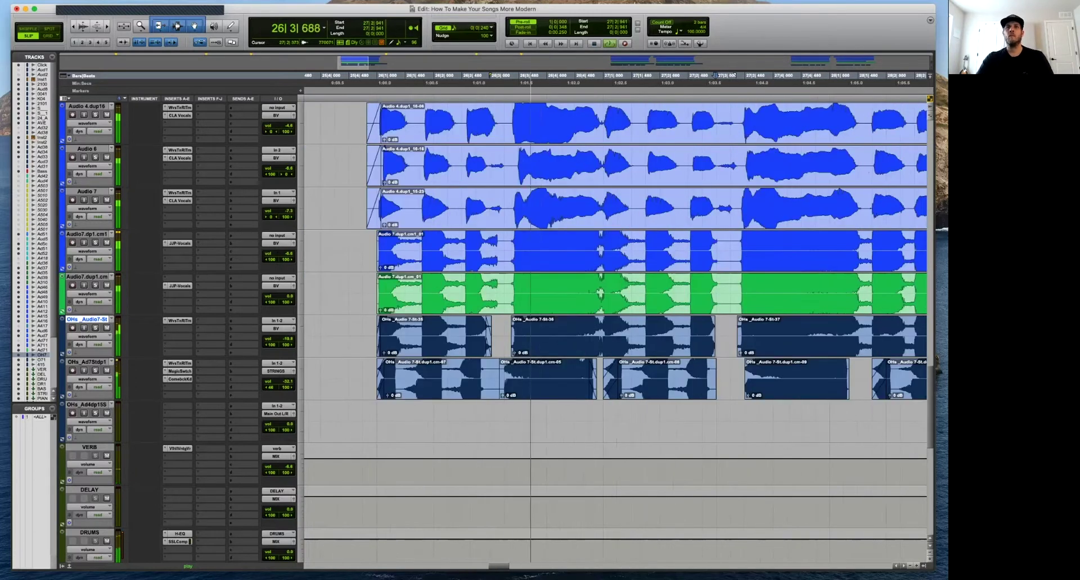
# Cut the audio between the third and fourth notes near 26|3 on the Audio 6 and Audio 7 tracks.
pyautogui.press('space')
pyautogui.click(509, 286)
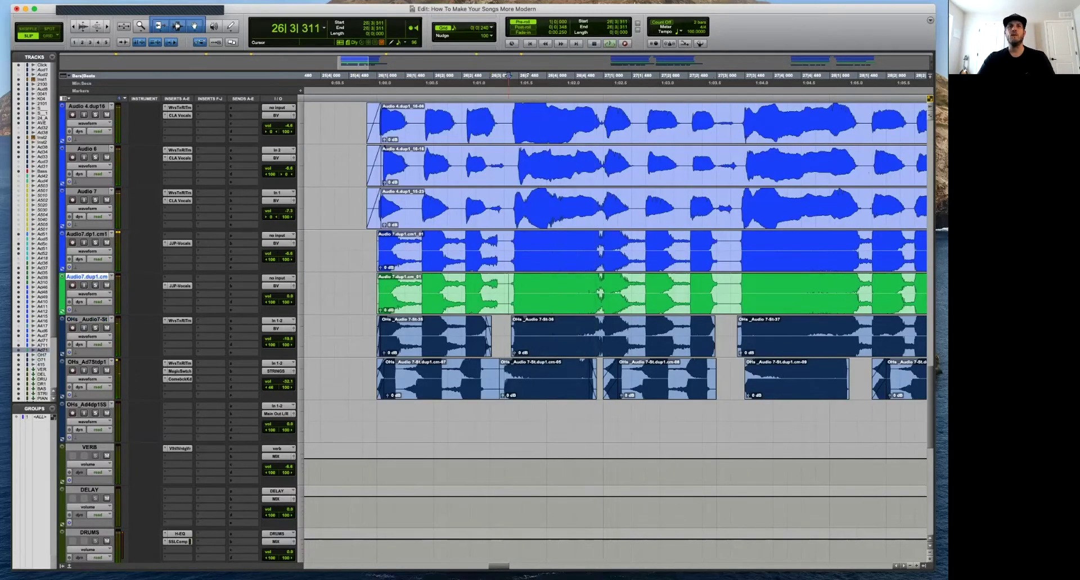
pyautogui.press('space')
pyautogui.scroll(10, 615, 332)
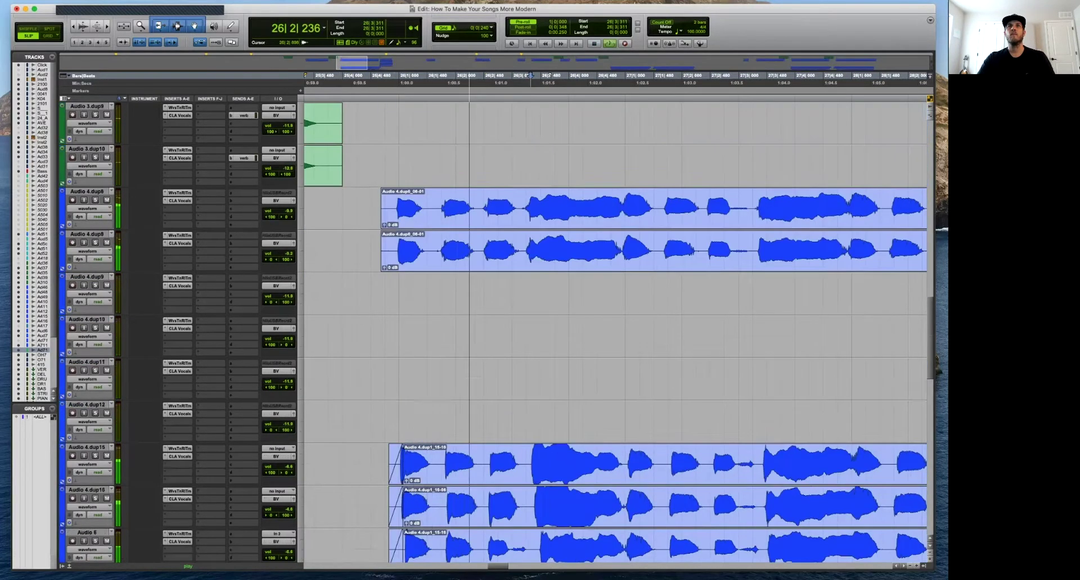
pyautogui.scroll(5, 616, 332)
pyautogui.scroll(-10, 616, 332)
pyautogui.press('space')
pyautogui.moveTo(531, 366); pyautogui.dragTo(508, 434)
pyautogui.press('Delete')
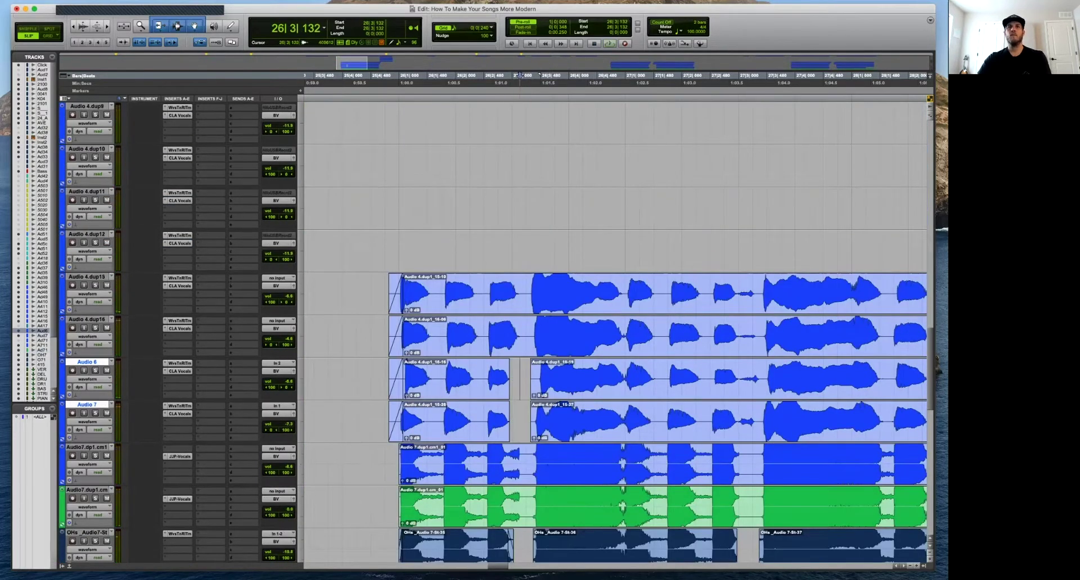
# Delete the audio between the third and fourth notes near 26|3 on both committed harmony tracks.
pyautogui.press('space')
pyautogui.press('t')
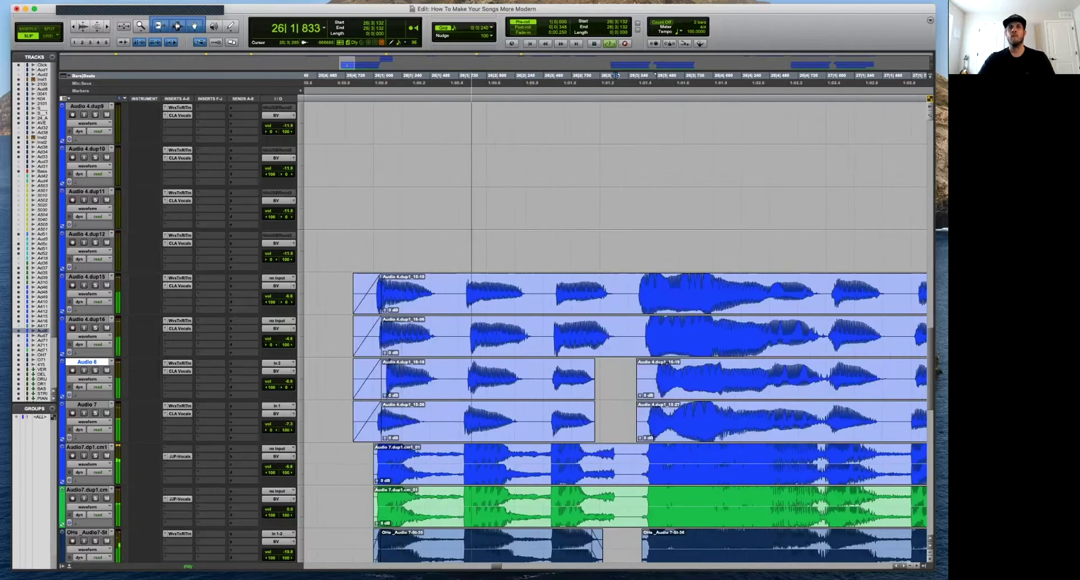
pyautogui.press('r')
pyautogui.press('r')
pyautogui.click(618, 466)
pyautogui.press('t')
pyautogui.press('t')
pyautogui.press('t')
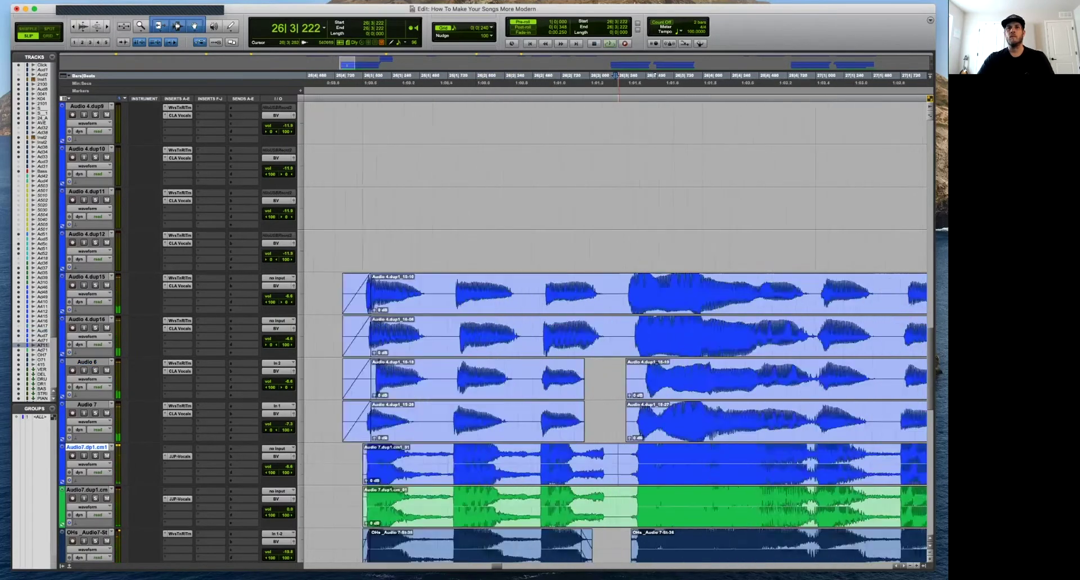
pyautogui.moveTo(605, 466); pyautogui.dragTo(548, 507)
pyautogui.press('Delete')
# Play back the start of the first chorus to check the cuts near 26|3.
pyautogui.press('r')
pyautogui.press('r')
pyautogui.press('r')
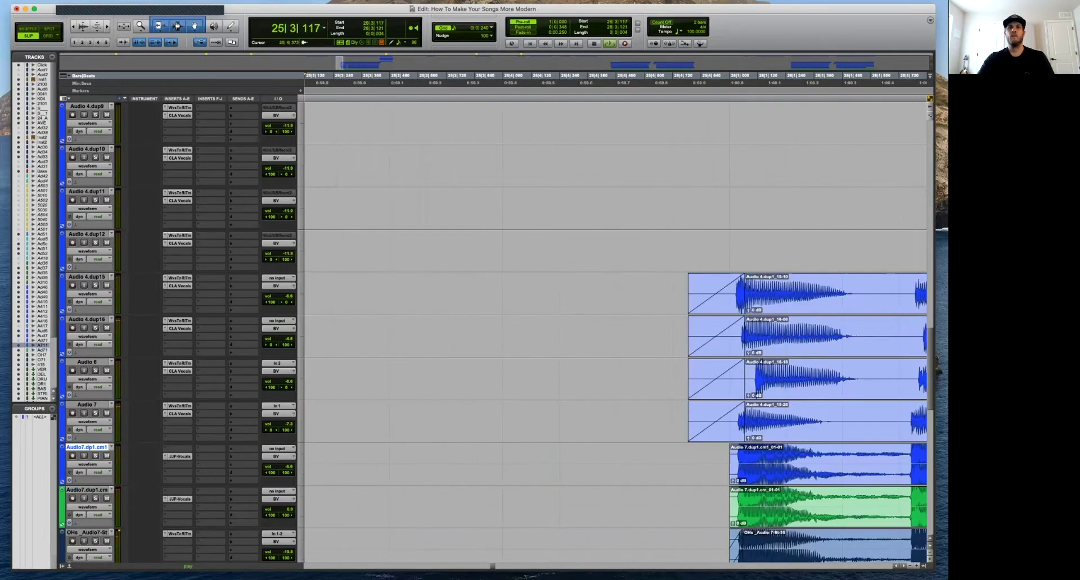
pyautogui.press('t')
pyautogui.press('space')
pyautogui.scroll(-3, 613, 332)
pyautogui.press('space')
pyautogui.press('t')
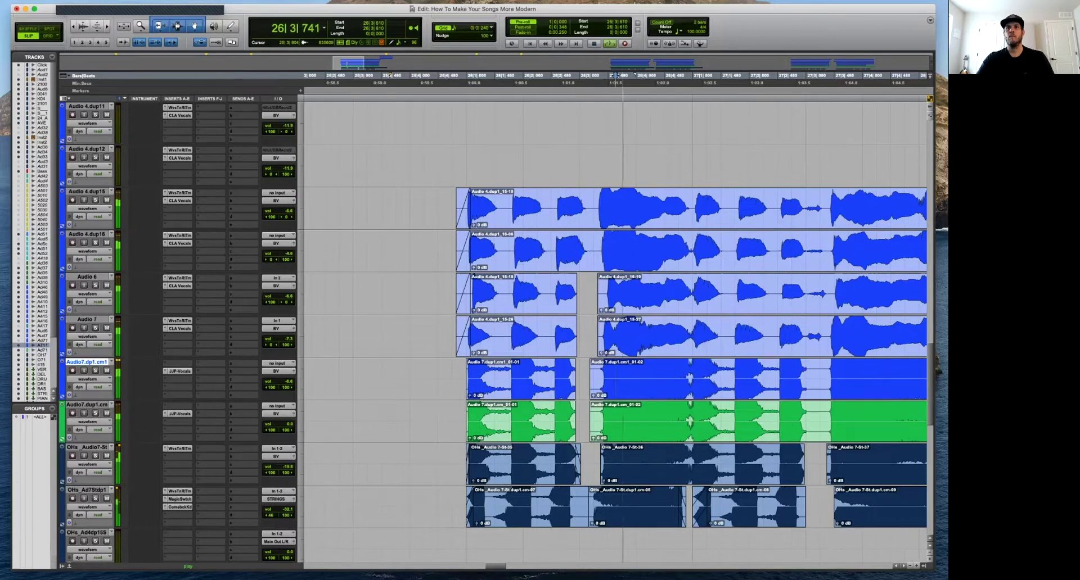
# Heal the split clips near 26|3 on the Audio 6 and Audio 7 tracks.
pyautogui.moveTo(562, 298); pyautogui.dragTo(623, 333)
pyautogui.press('super+g')
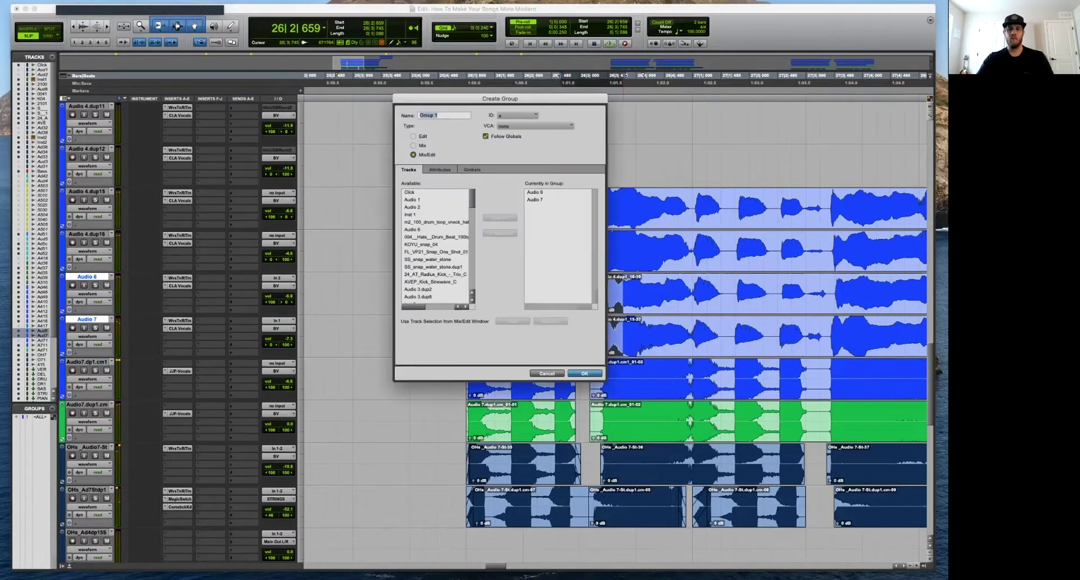
pyautogui.press('Escape')
pyautogui.press('super+h')
pyautogui.click(588, 295)
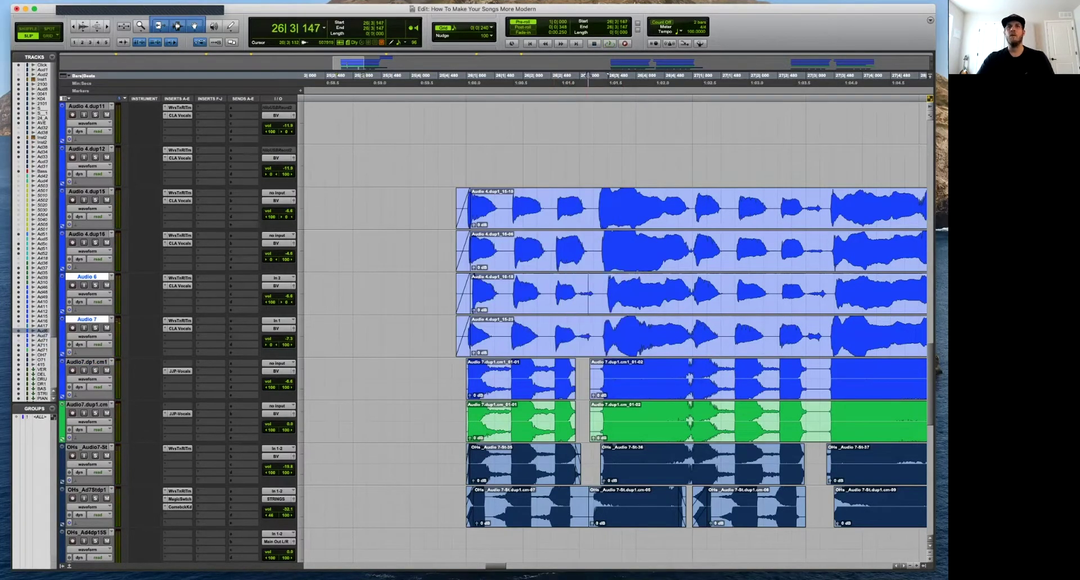
# Add fades to the clip edges on either side of the 26|3 gap on both committed harmony tracks.
pyautogui.press('space')
pyautogui.press('t')
pyautogui.moveTo(697, 379); pyautogui.dragTo(679, 419)
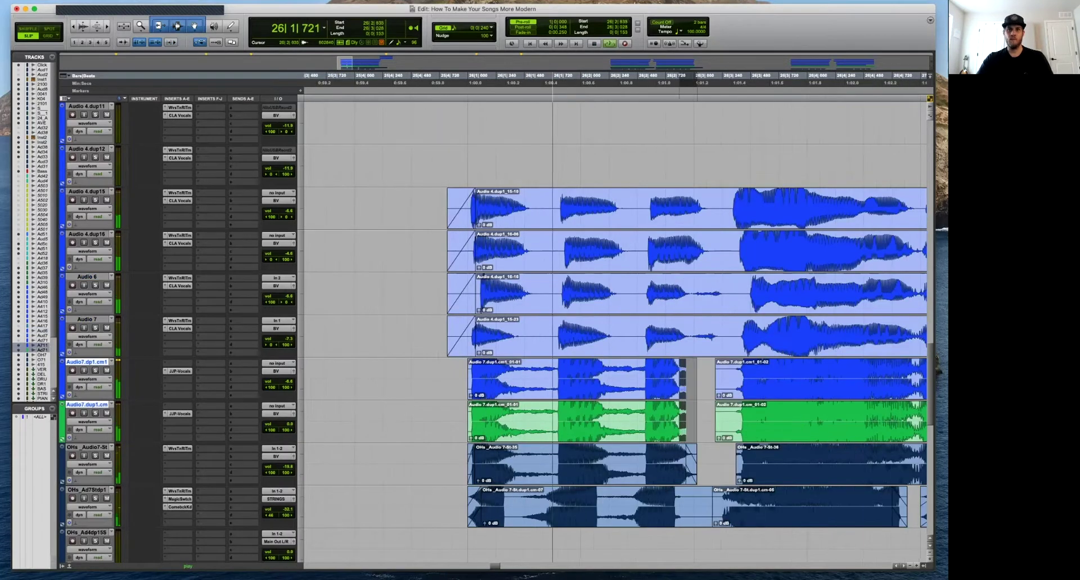
pyautogui.press('r')
pyautogui.press('space')
pyautogui.moveTo(663, 379); pyautogui.dragTo(678, 448)
pyautogui.press('f')
pyautogui.click(660, 378)
pyautogui.press('space')
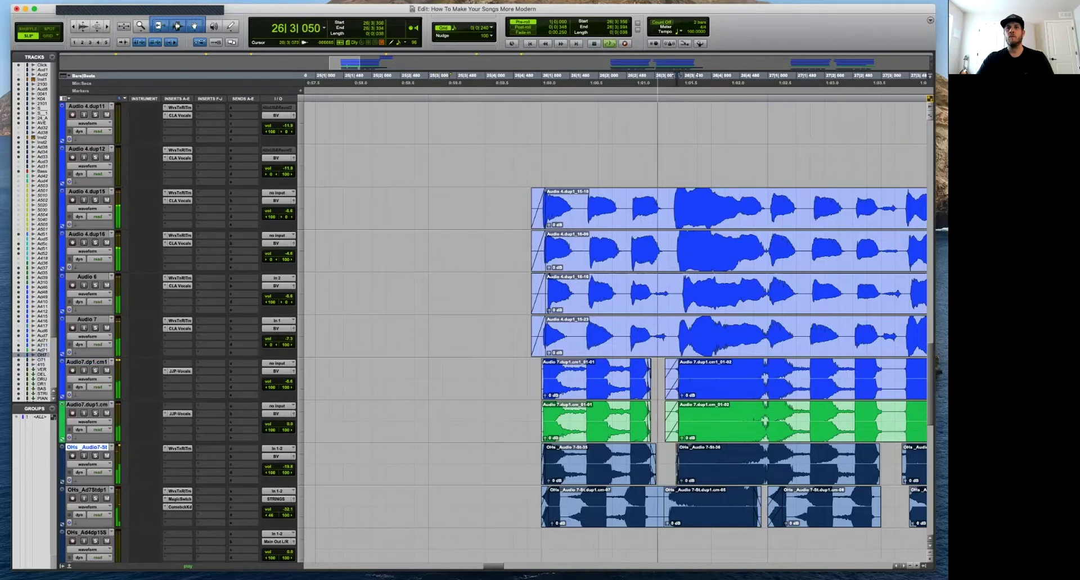
# Crossfade the clip join near 26|3 on the OHs_Ad75tdp1 track and play back the first chorus.
pyautogui.moveTo(660, 498); pyautogui.dragTo(669, 499)
pyautogui.press('f')
pyautogui.press('r')
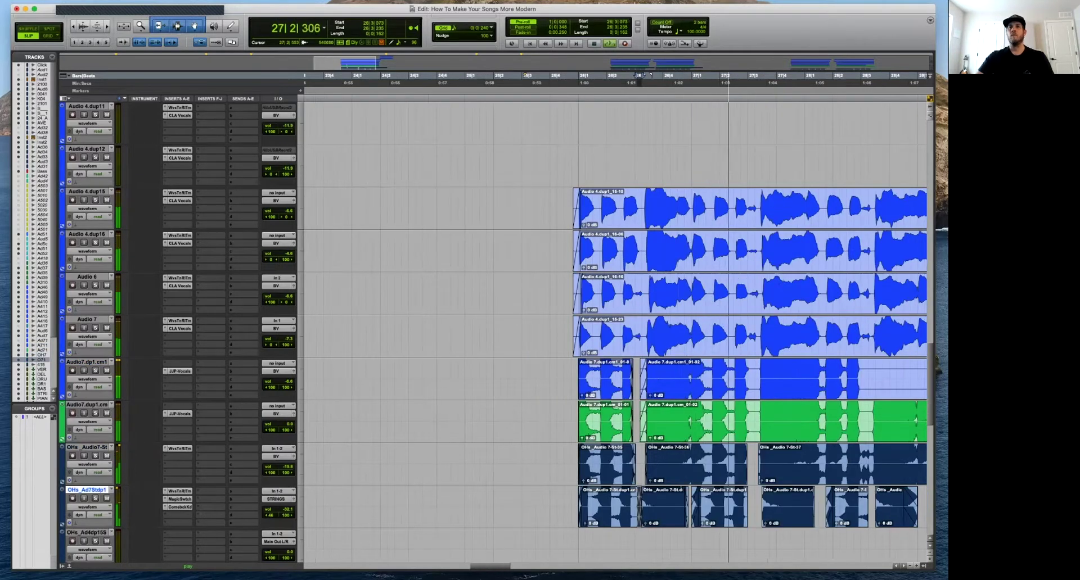
pyautogui.press('space')
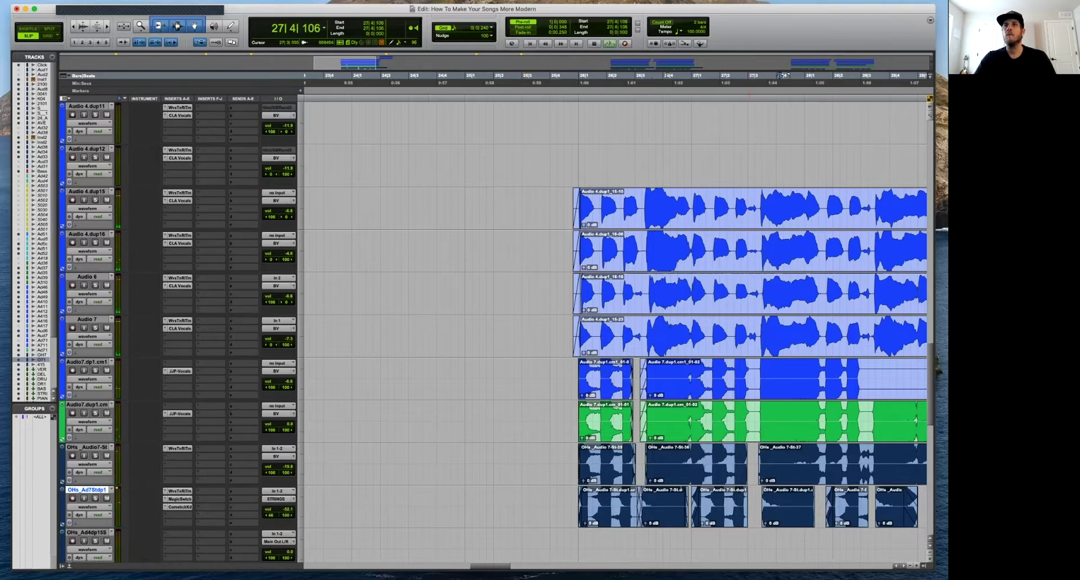
pyautogui.click(670, 75)
pyautogui.press('space')
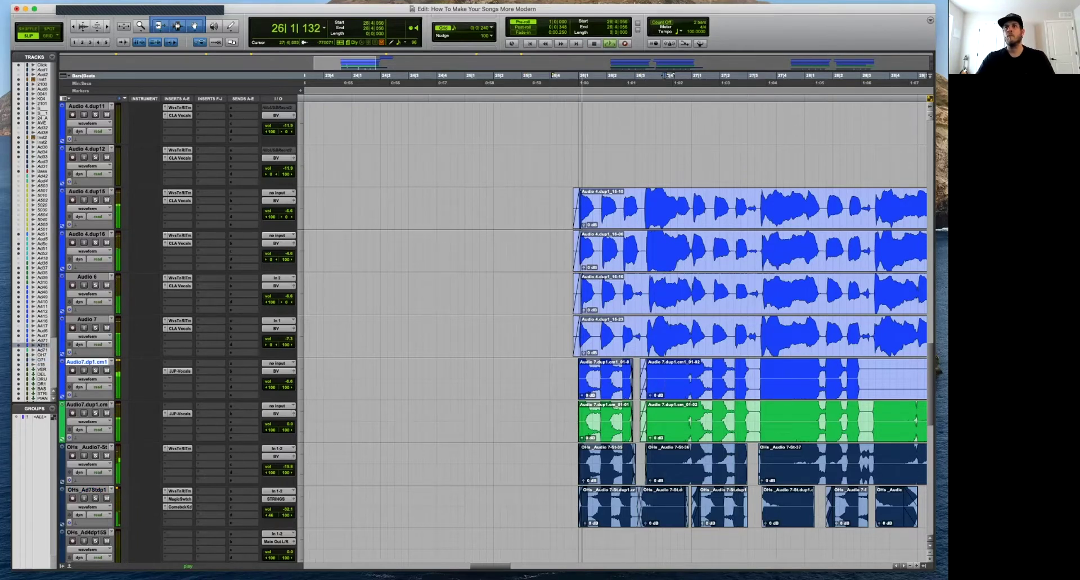
pyautogui.press('r')
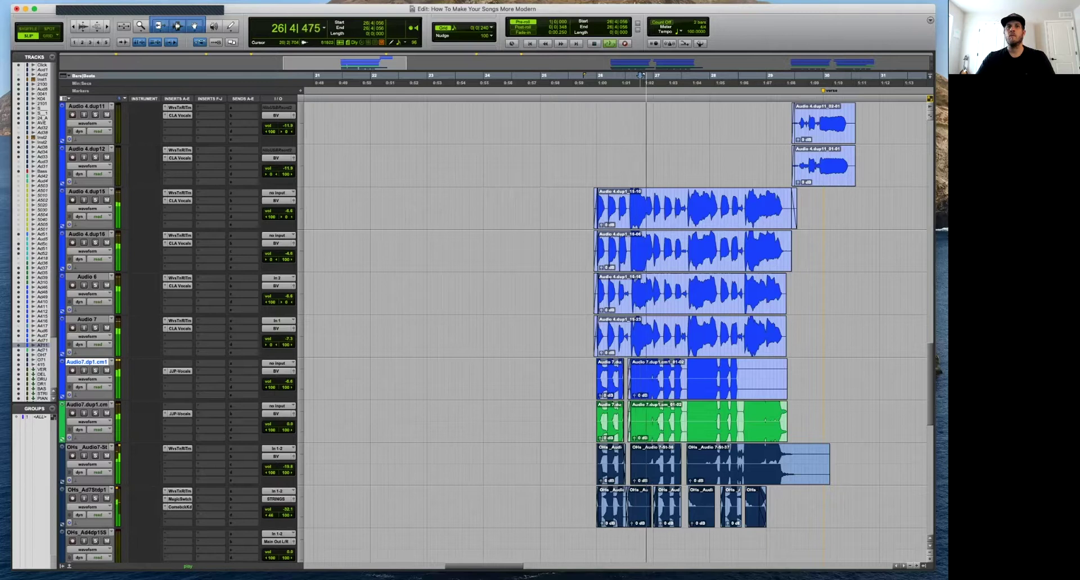
# Mute the OHs_Audio7-St track and replay the first chorus harmonies without it.
pyautogui.click(627, 75)
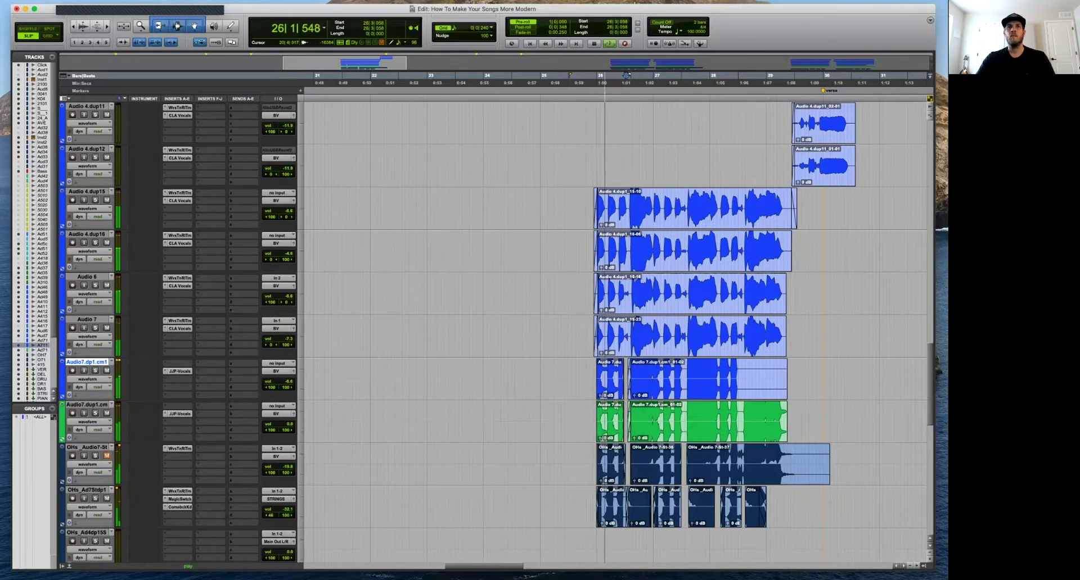
pyautogui.click(623, 76)
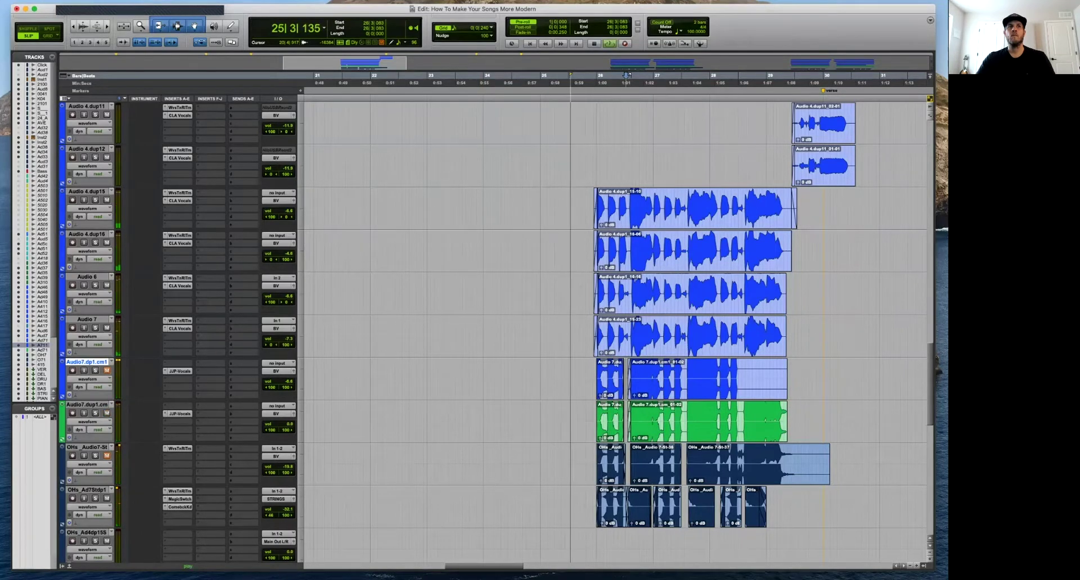
pyautogui.press('super+bracketright')
pyautogui.press('super+bracketright')
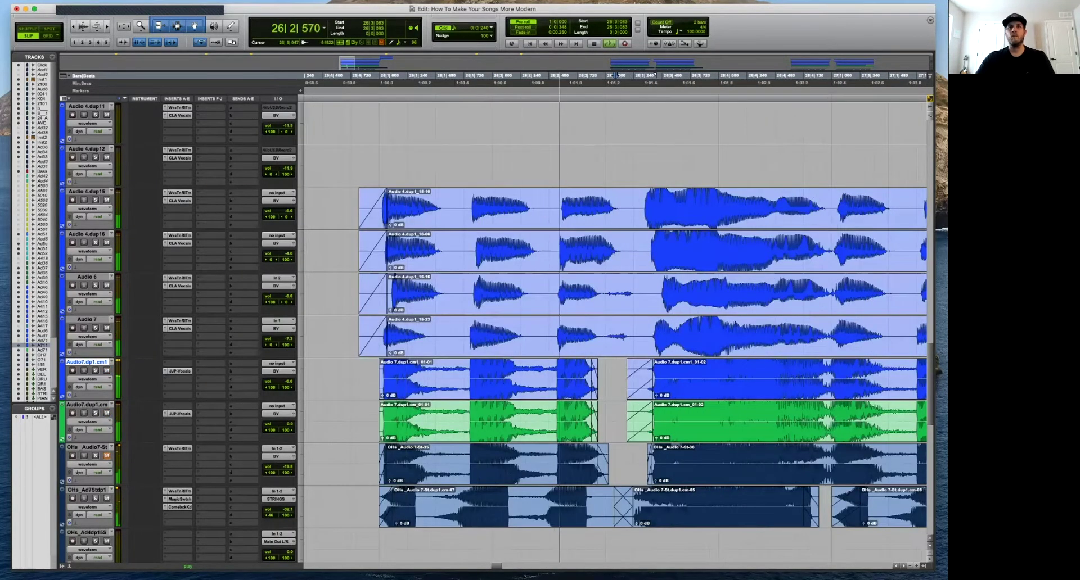
pyautogui.press('super+bracketleft')
pyautogui.press('super+bracketleft')
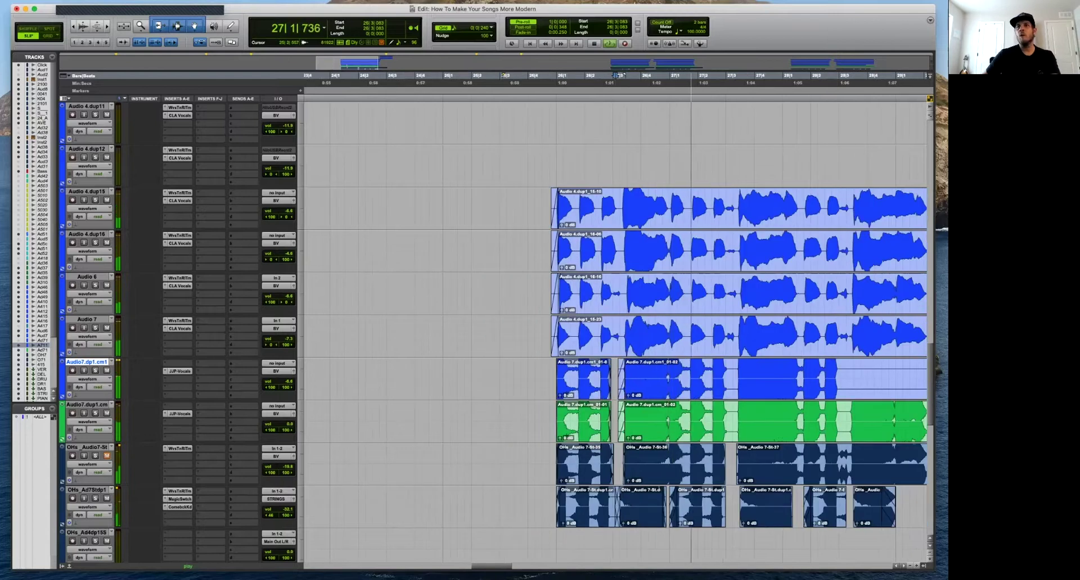
pyautogui.press('super+bracketleft')
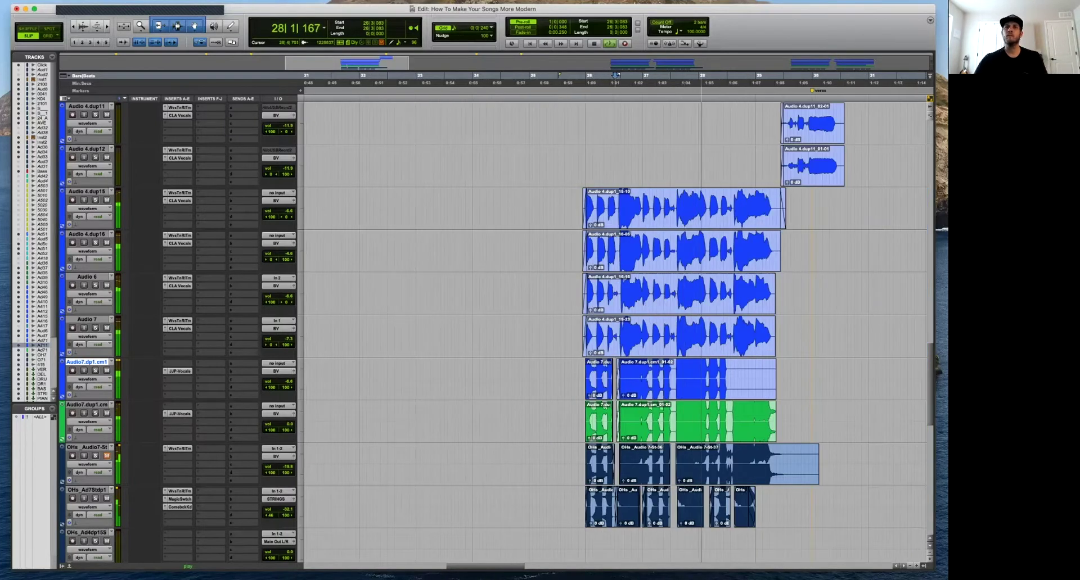
# Lower the green Audio7.dup1.cm track's volume to match the committed harmony track above it and replay the first chorus.
pyautogui.scroll(-1, 616, 332)
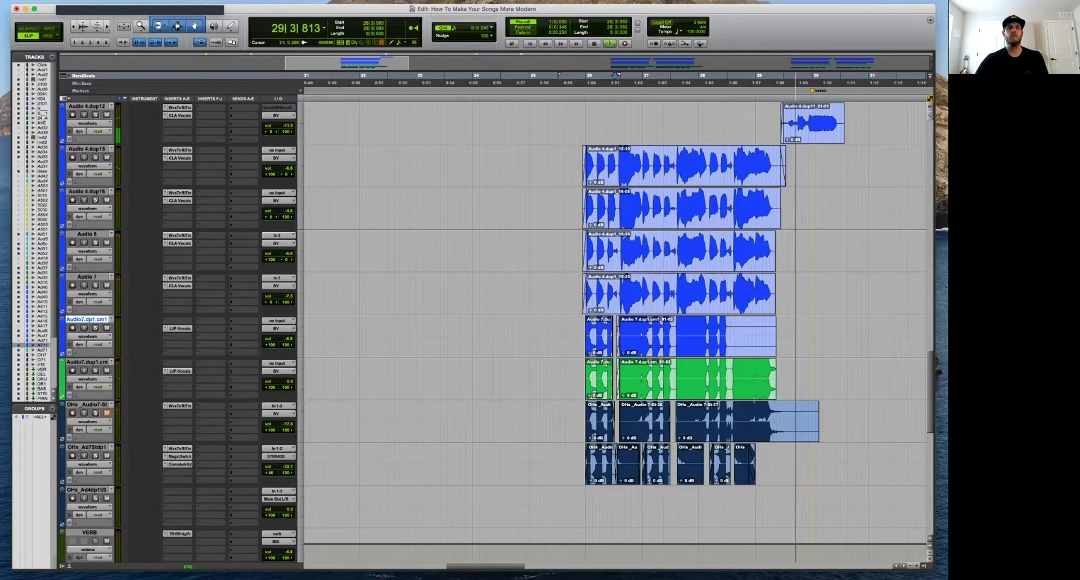
pyautogui.press('super+bracketleft')
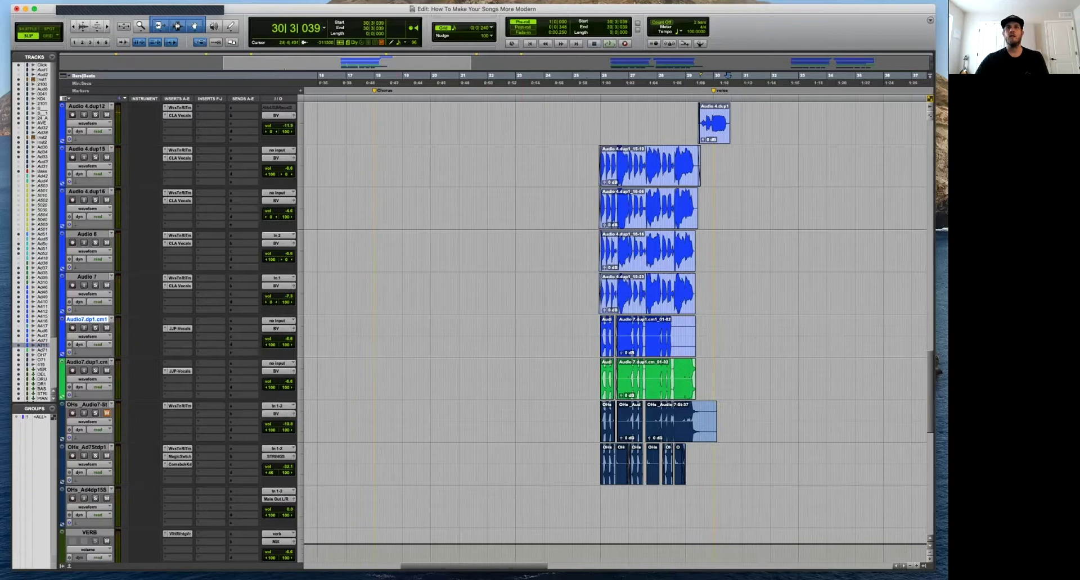
pyautogui.press('space')
pyautogui.press('super+bracketright')
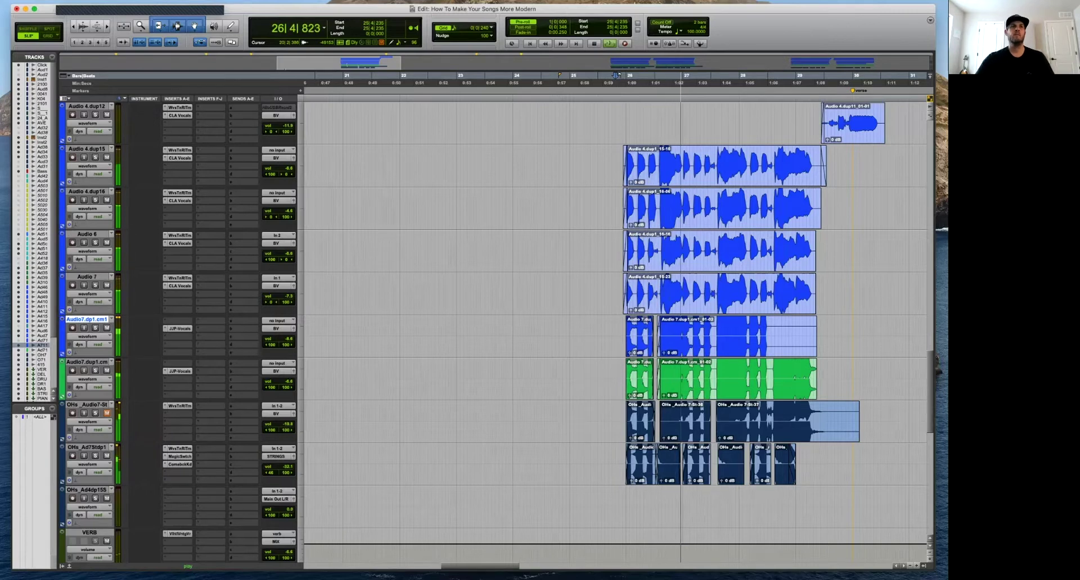
pyautogui.press(';')
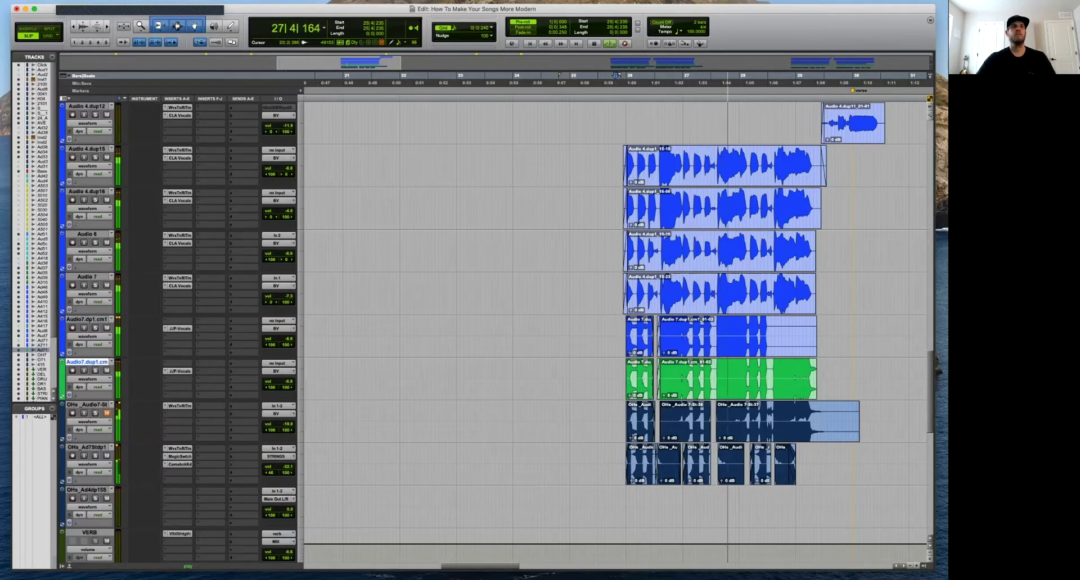
# Add a send to the verb (Stereo) bus on the six chorus harmony tracks from Audio 4.dup15 down to the green Audio7.dup1.cm track.
pyautogui.hotkey('shift', 'p')
pyautogui.hotkey('shift', 'p')
pyautogui.hotkey('shift', 'p')
pyautogui.hotkey('shift', 'p')
pyautogui.hotkey('shift', 'p')
pyautogui.click(237, 125)
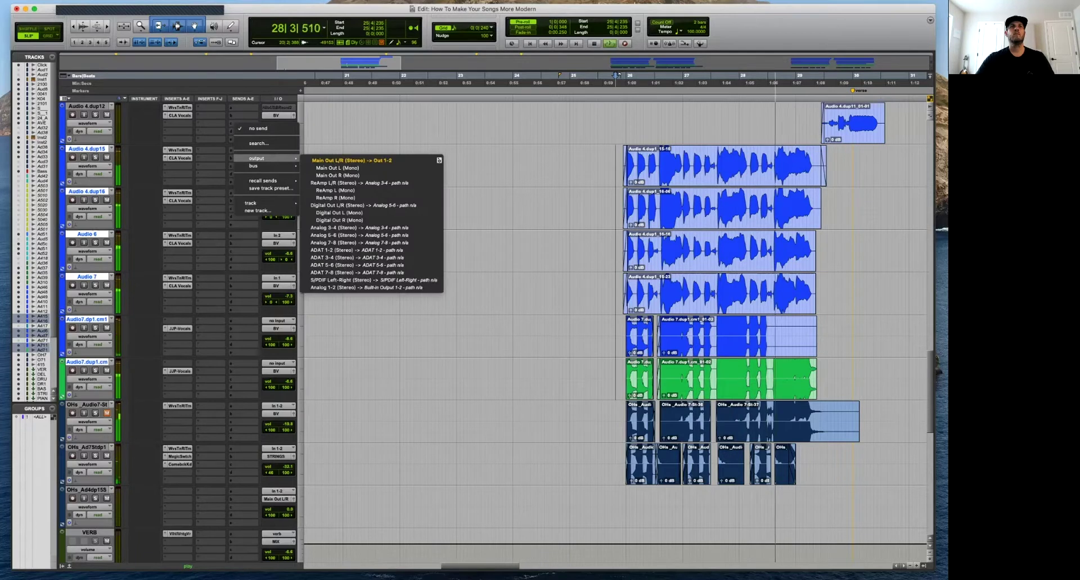
pyautogui.moveTo(254, 166)
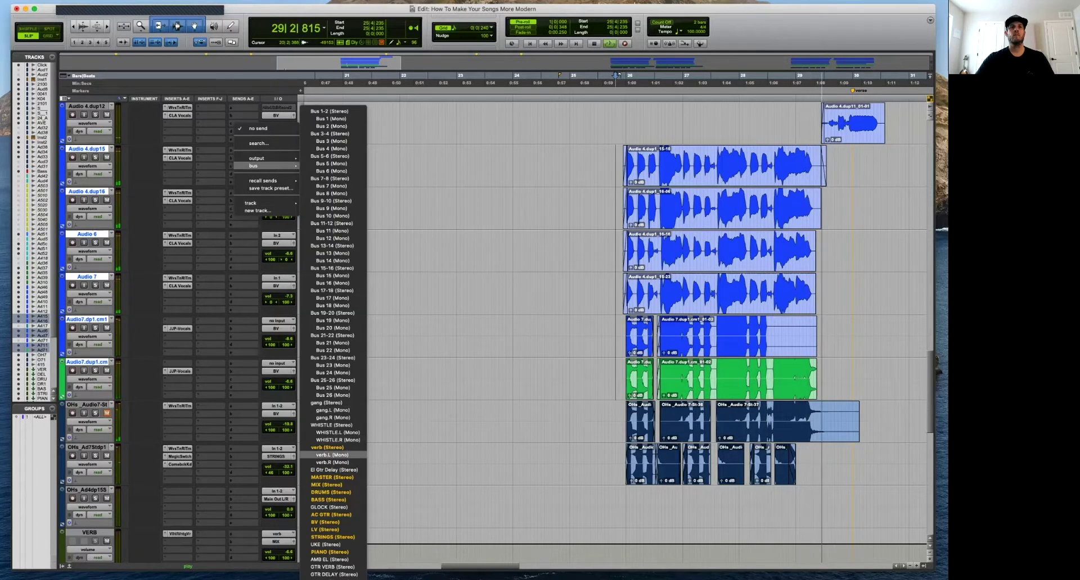
pyautogui.keyDown('alt'); pyautogui.keyDown('shift'); pyautogui.click(327, 447); pyautogui.keyUp('shift'); pyautogui.keyUp('alt')
# Adjust the level of the new verb send, play back the first-chorus harmonies, and close the send window.
pyautogui.moveTo(180, 174); pyautogui.dragTo(180, 137)
pyautogui.press('space')
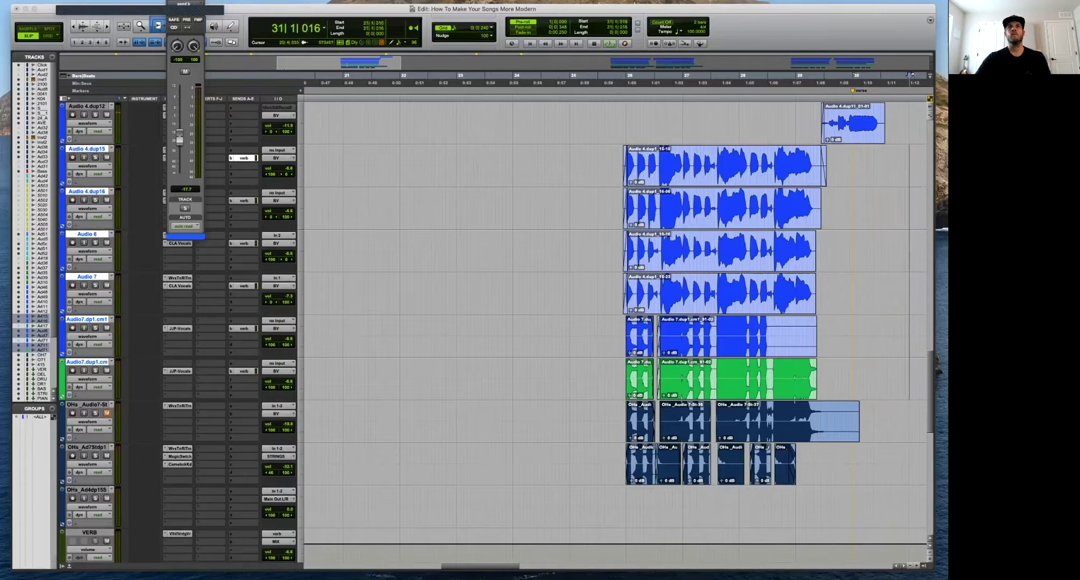
pyautogui.press('space')
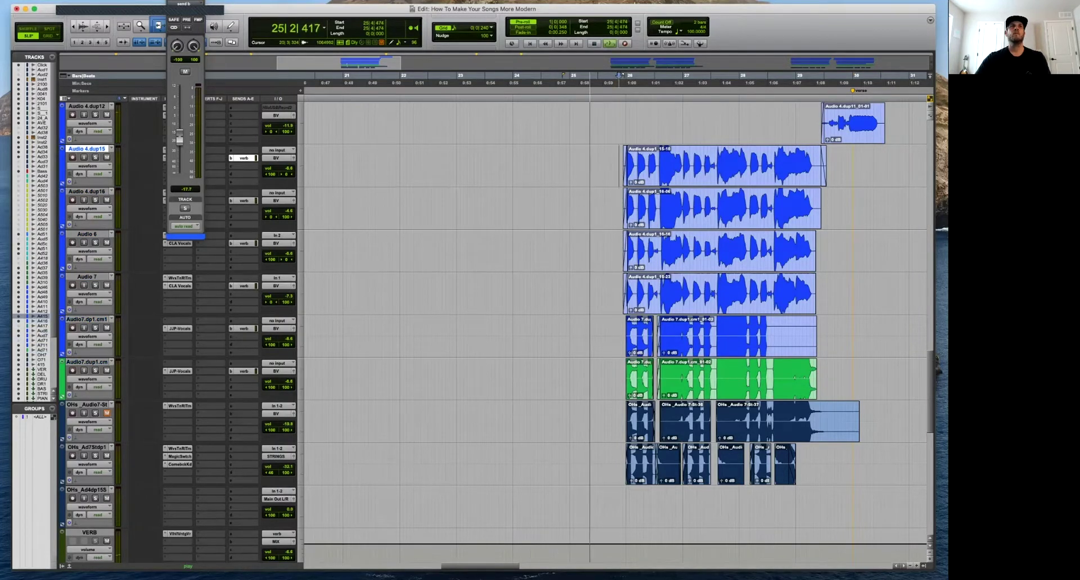
pyautogui.click(169, 2)
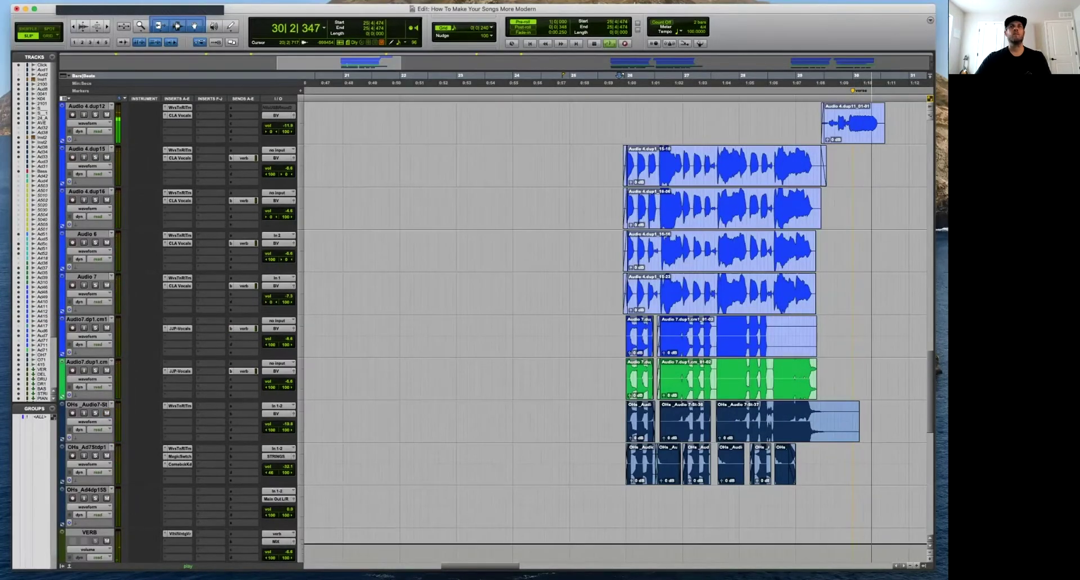
# Copy the verb send from Audio 4.dup15 to the six harmony tracks directly above it, ending with Audio 4.dup12.
pyautogui.scroll(5, 615, 332)
pyautogui.press('r')
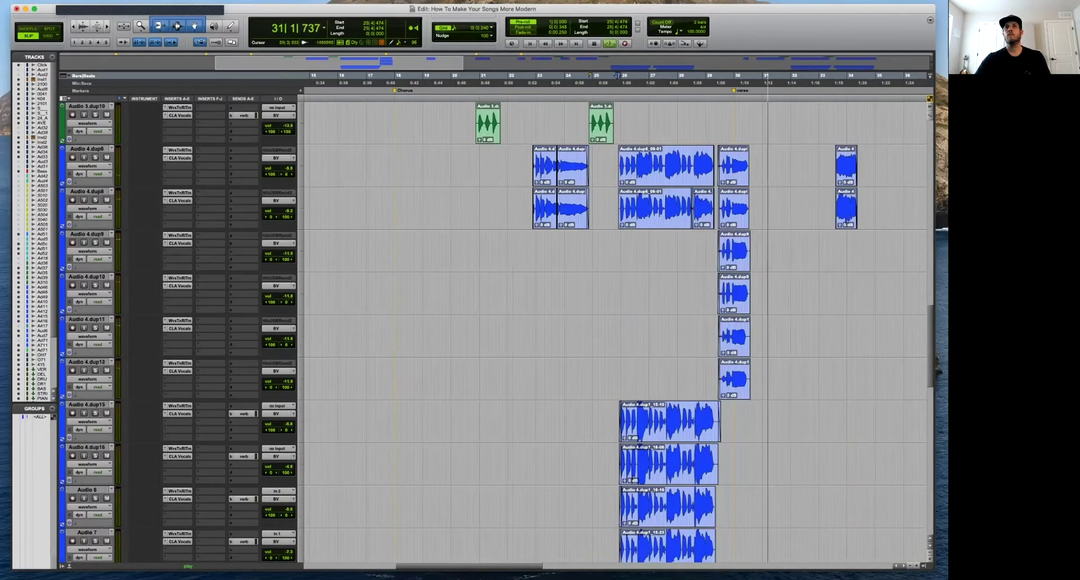
pyautogui.moveTo(244, 414); pyautogui.dragTo(244, 158)
# Cut away the near-silent lead-in of the six harmony clips that start just before the verse marker, around 29|2.
pyautogui.click(718, 245)
pyautogui.press('t')
pyautogui.press('t')
pyautogui.press('t')
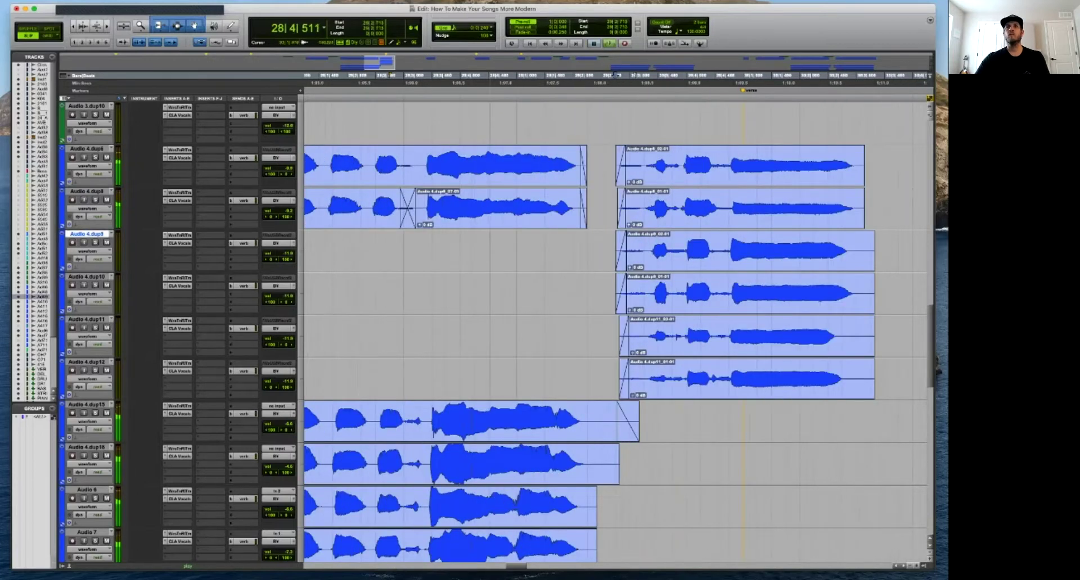
pyautogui.press('t')
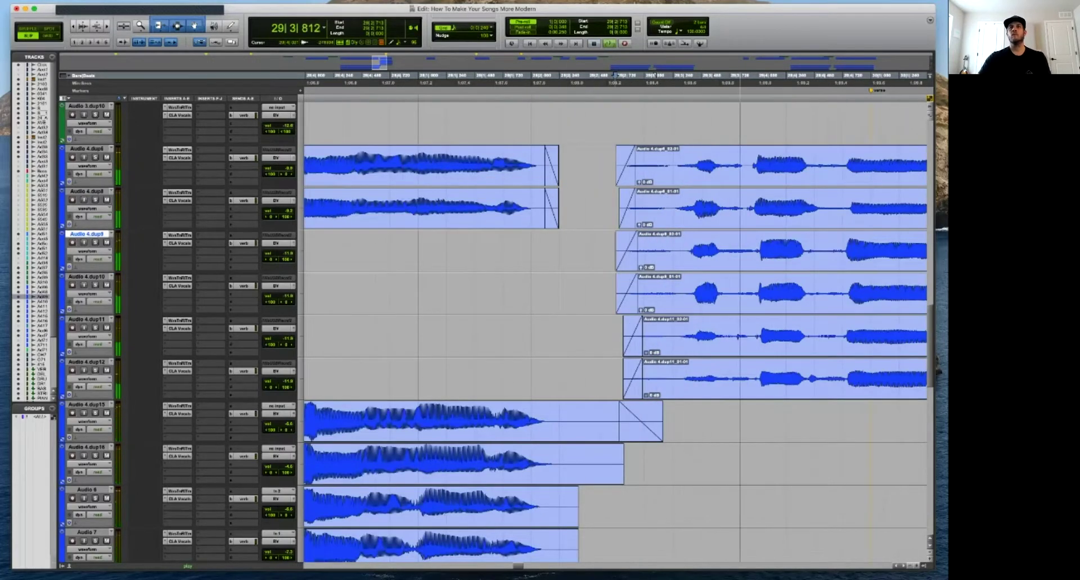
pyautogui.press('space')
pyautogui.moveTo(593, 163); pyautogui.dragTo(676, 377)
pyautogui.press('b')
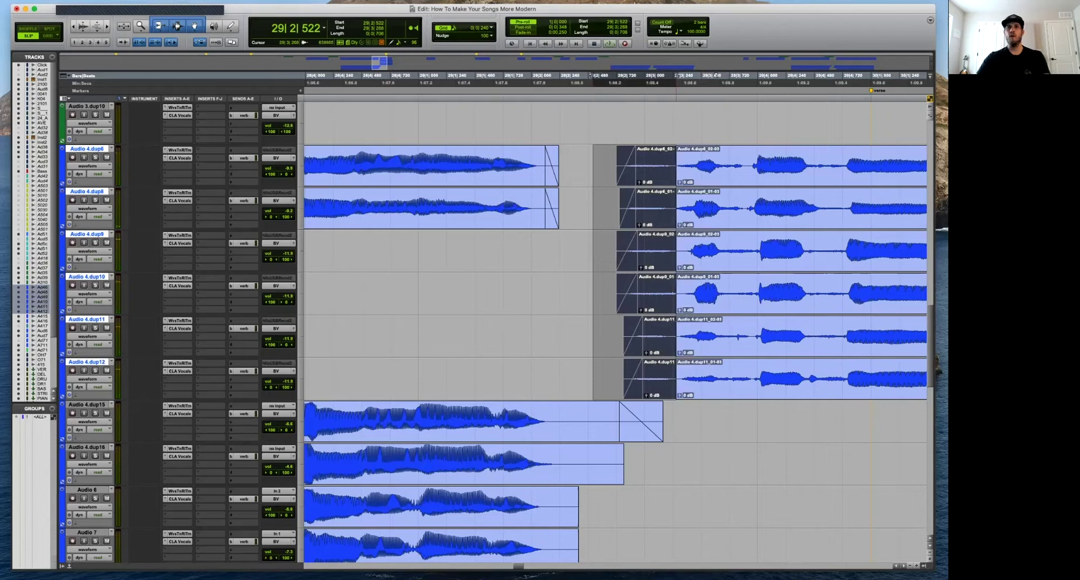
pyautogui.press('Delete')
# Play back the end of the first chorus into the verse to check the trimmed clips against the other tracks.
pyautogui.press('space')
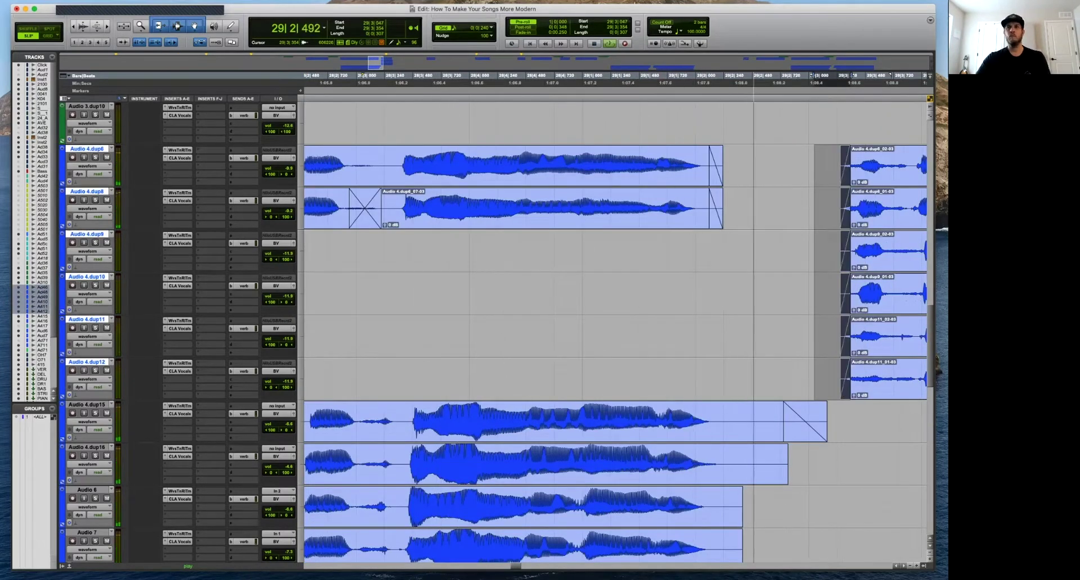
pyautogui.press('super+bracketleft')
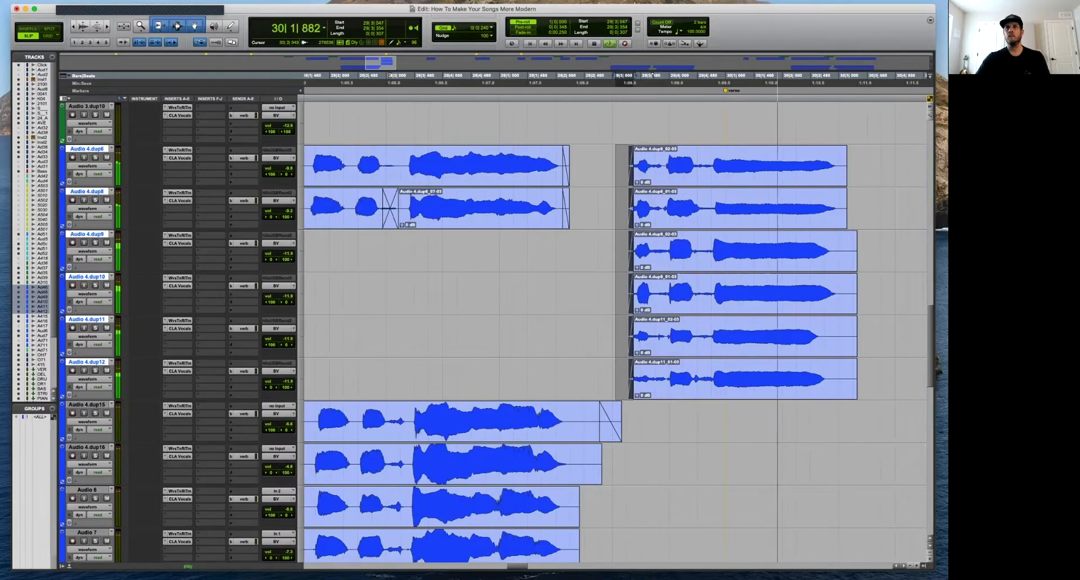
pyautogui.press('super+bracketleft')
pyautogui.scroll(10, 651, 75)
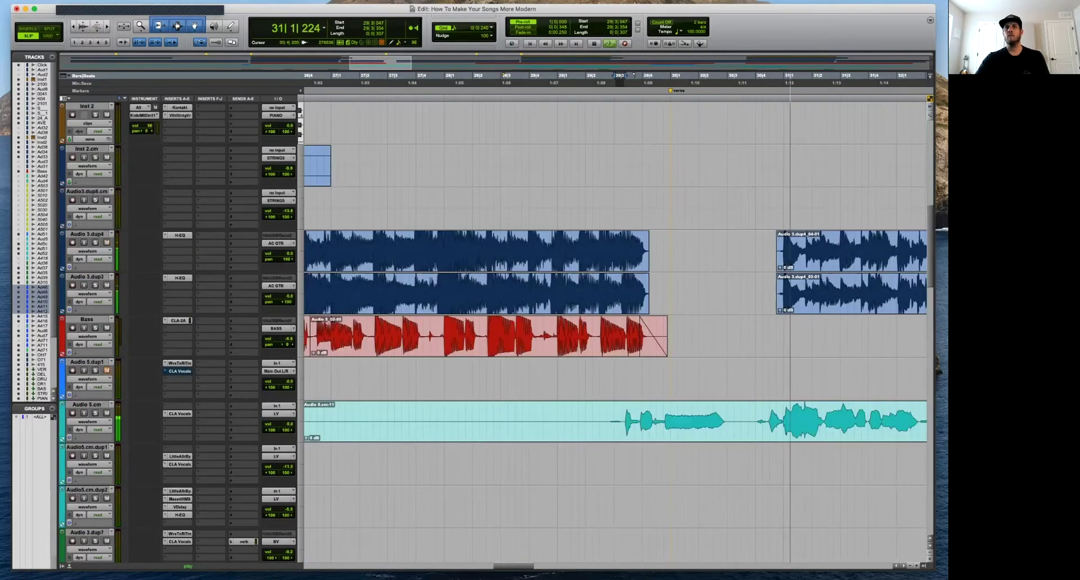
# Audition the paired Audio 4 backing vocal clips around bar 34 in the second verse.
pyautogui.press('super+bracketleft')
pyautogui.scroll(-10, 616, 331)
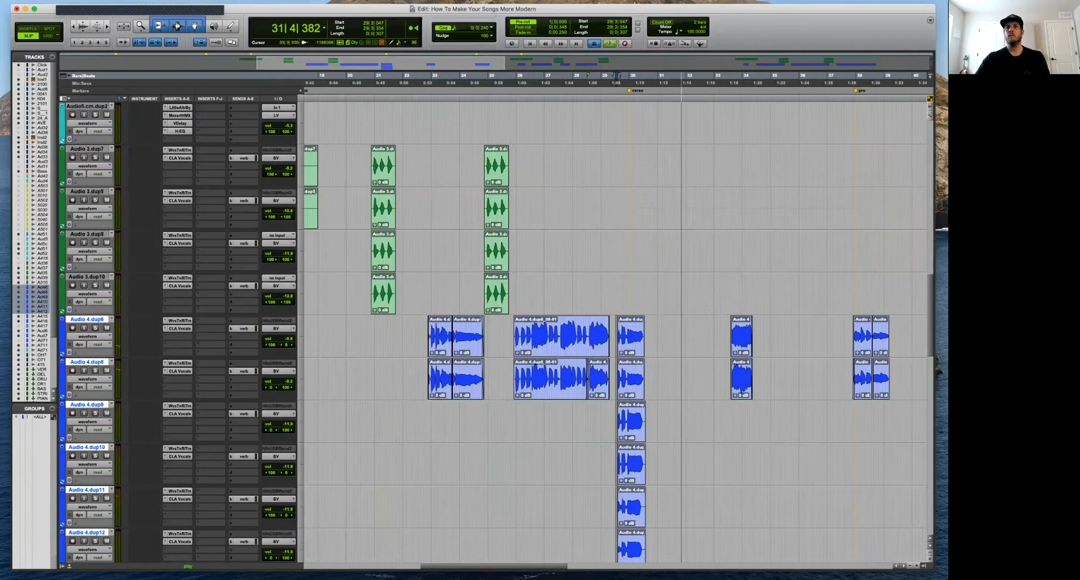
pyautogui.click(733, 294)
pyautogui.press('super+bracketright')
pyautogui.press('super+bracketright')
pyautogui.press('space')
pyautogui.press('super+bracketright')
pyautogui.press('super+bracketright')
pyautogui.press('super+bracketleft')
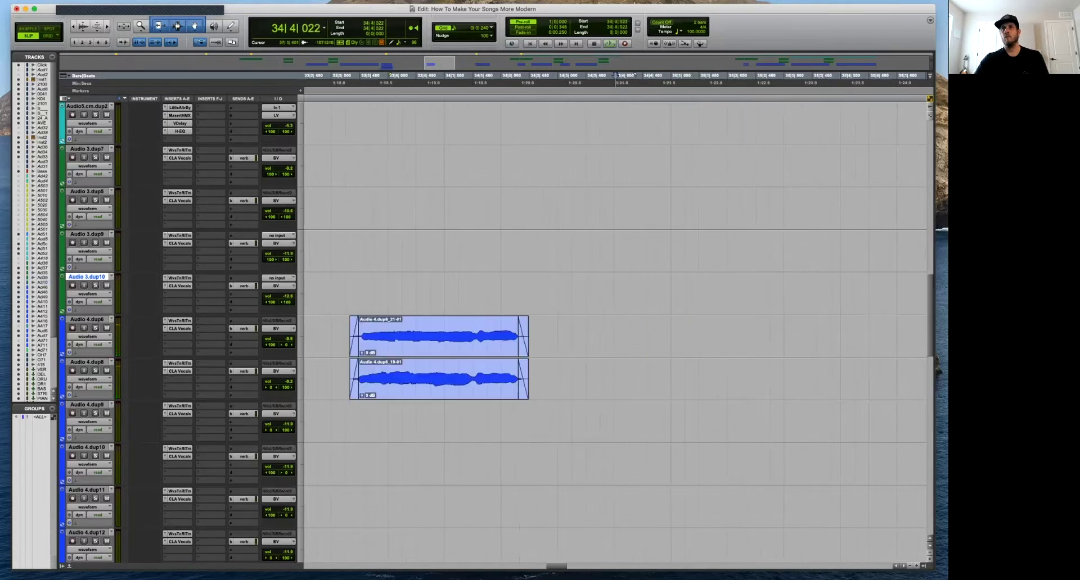
pyautogui.press('super+bracketleft')
pyautogui.press('super+bracketright')
pyautogui.press('super+bracketright')
pyautogui.press('super+bracketright')
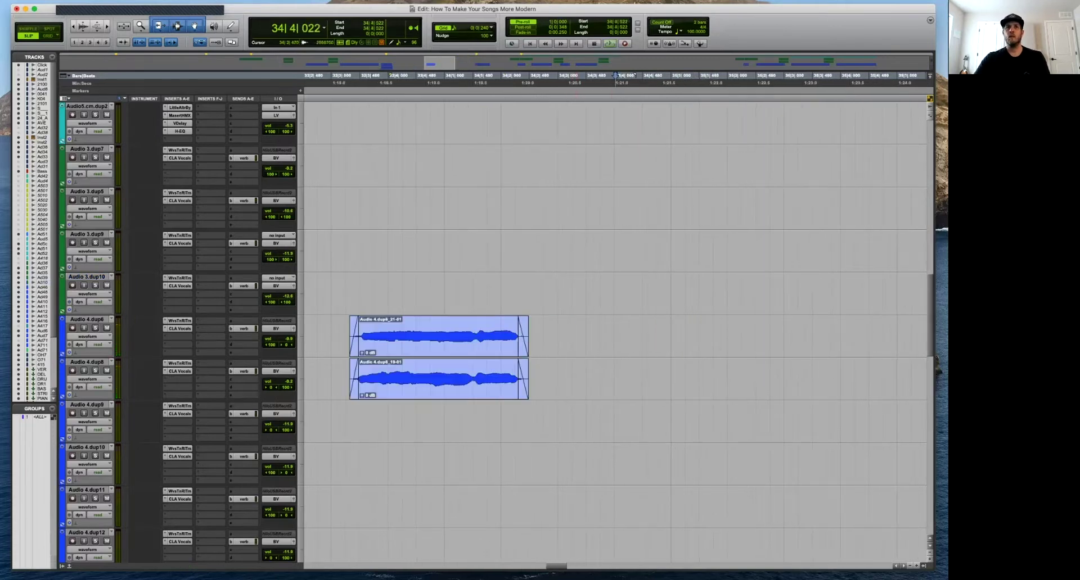
# Enlarge the waveforms and extend the faded ends of both backing vocal clips slightly past bar 34, beat 2.
pyautogui.click(630, 344)
pyautogui.press('super+alt+bracketright')
pyautogui.press('super+alt+bracketright')
pyautogui.press('super+alt+bracketright')
pyautogui.press('super+alt+bracketright')
pyautogui.press('super+alt+bracketright')
pyautogui.press('super+alt+bracketright')
pyautogui.moveTo(665, 337); pyautogui.dragTo(671, 338)
pyautogui.click(621, 344)
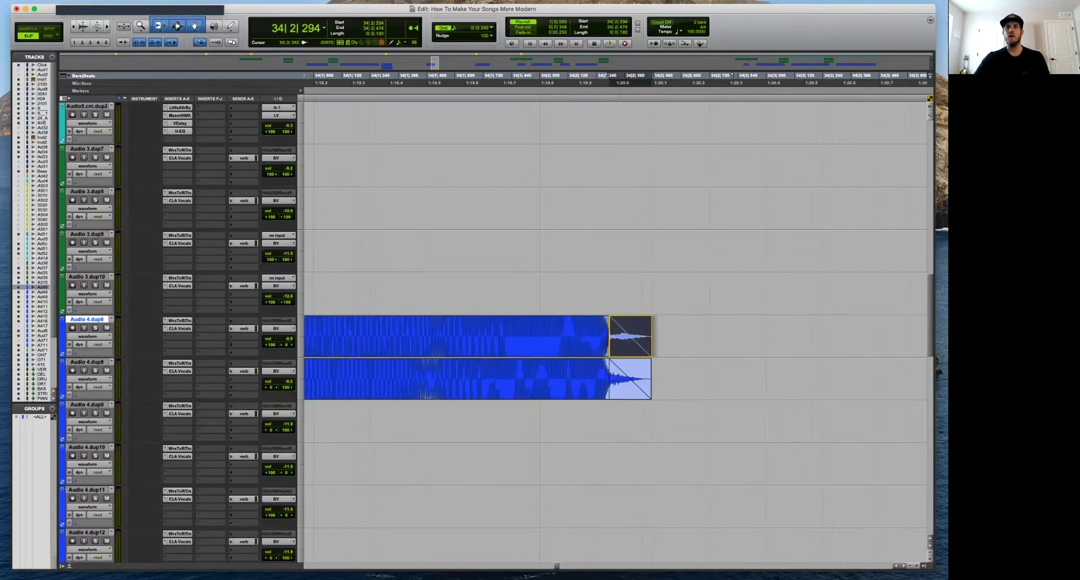
pyautogui.moveTo(669, 340); pyautogui.dragTo(672, 340)
pyautogui.moveTo(651, 382); pyautogui.dragTo(669, 383)
pyautogui.click(631, 332)
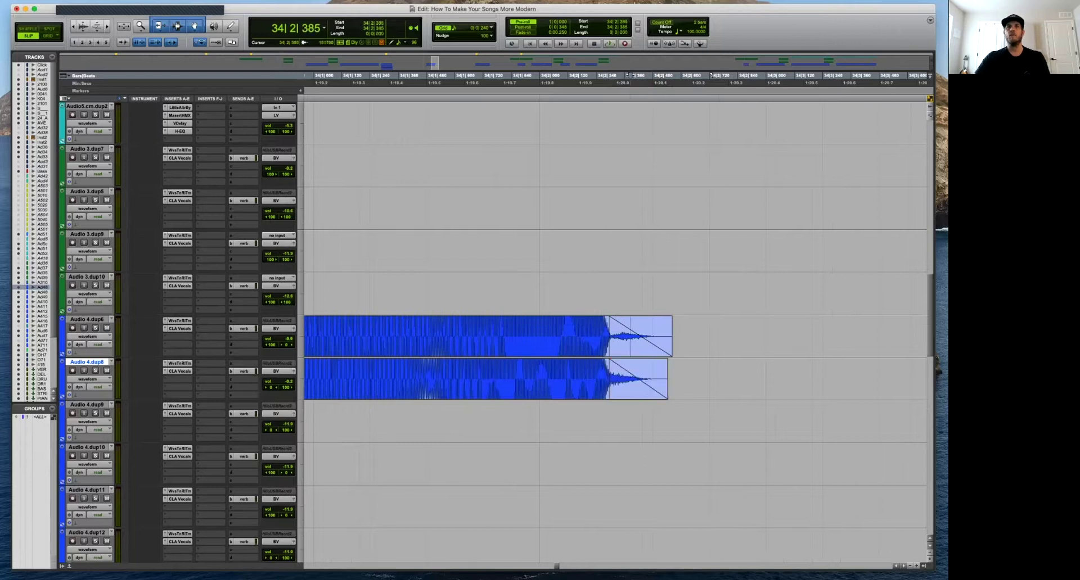
# Play back the extended endings of the two backing vocal clips near bar 34.
pyautogui.press('space')
pyautogui.press('r')
pyautogui.press('r')
pyautogui.press('r')
pyautogui.press('r')
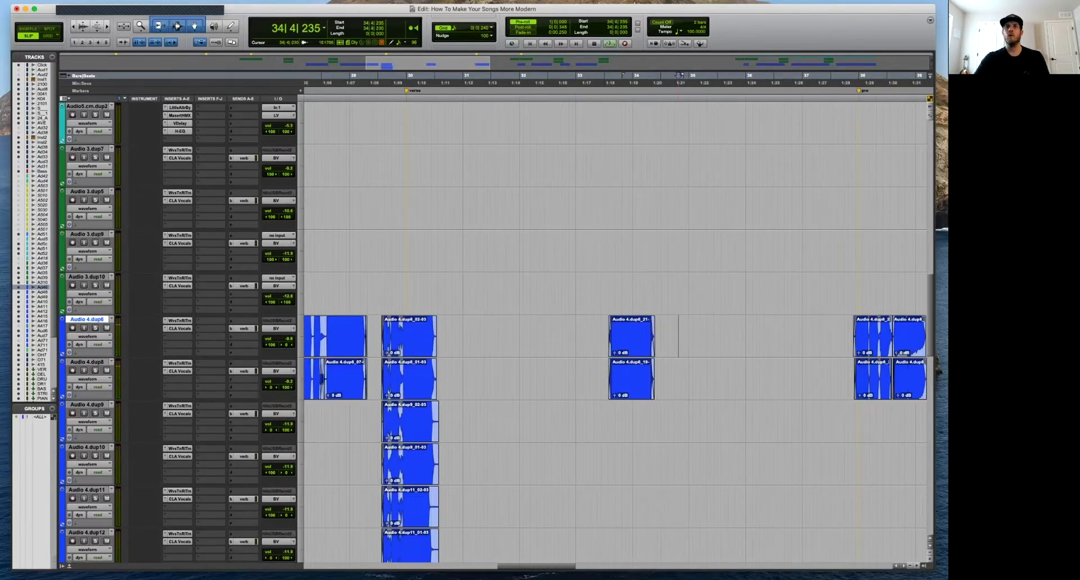
# Delete the fade-outs and cut off the quiet tails at the ends of both backing vocal clips near bar 34.
pyautogui.click(654, 300)
pyautogui.press('t')
pyautogui.press('t')
pyautogui.press('t')
pyautogui.click(602, 344)
pyautogui.press('Delete')
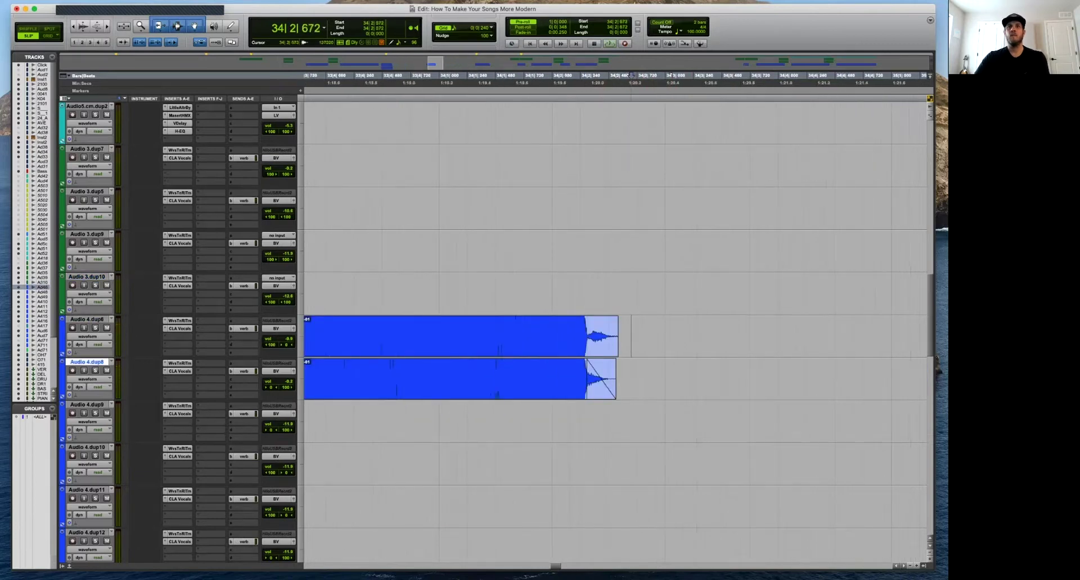
pyautogui.moveTo(632, 331); pyautogui.dragTo(600, 372)
pyautogui.click(601, 388)
pyautogui.press('Delete')
pyautogui.moveTo(632, 332); pyautogui.dragTo(589, 371)
pyautogui.press('Delete')
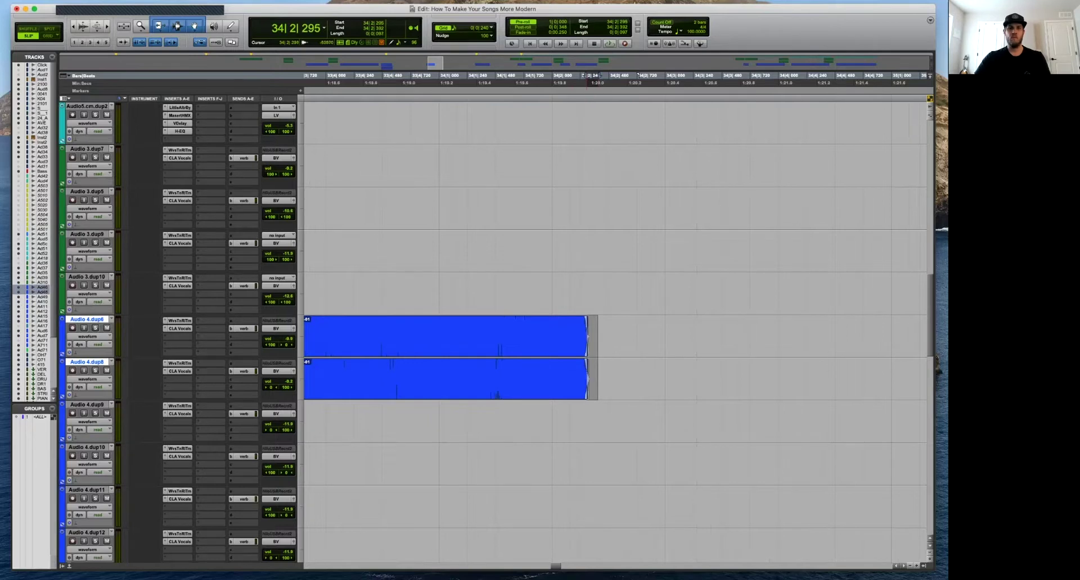
# Play back the trimmed backing vocal pair around bar 34.
pyautogui.click(573, 300)
pyautogui.press('r')
pyautogui.press('space')
pyautogui.press('t')
pyautogui.press('r')
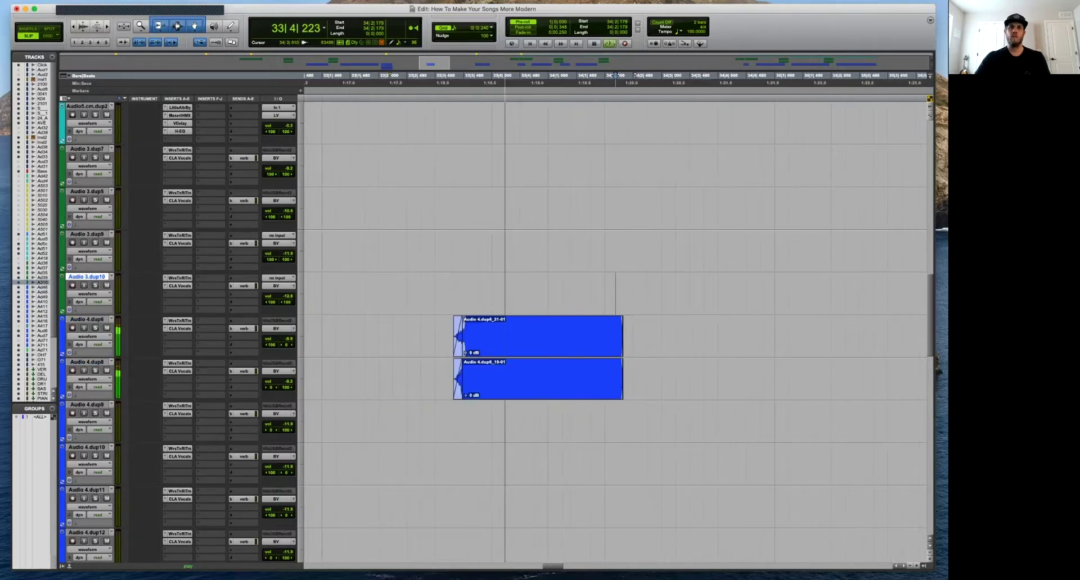
pyautogui.press('r')
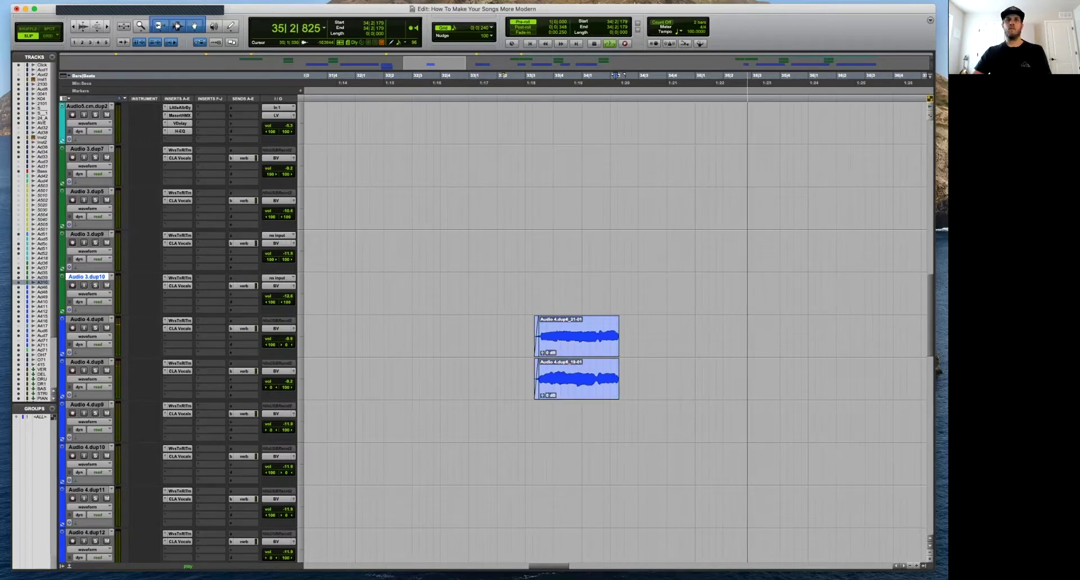
pyautogui.press('r')
pyautogui.press('r')
# Listen to the paired backing vocal clips at the pre marker around bar 38.
pyautogui.click(718, 294)
pyautogui.press('t')
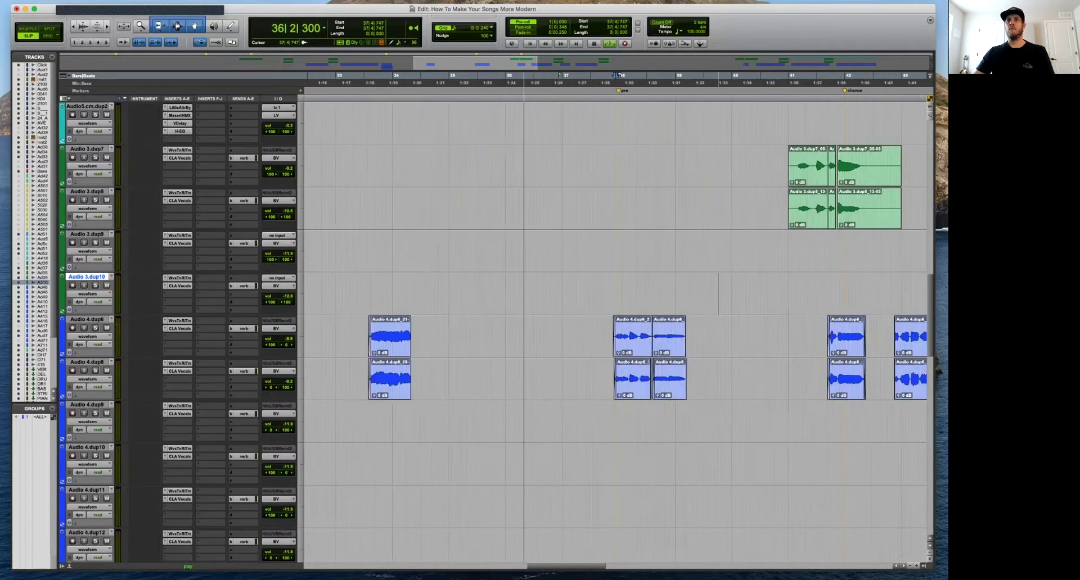
pyautogui.press('t')
pyautogui.press('t')
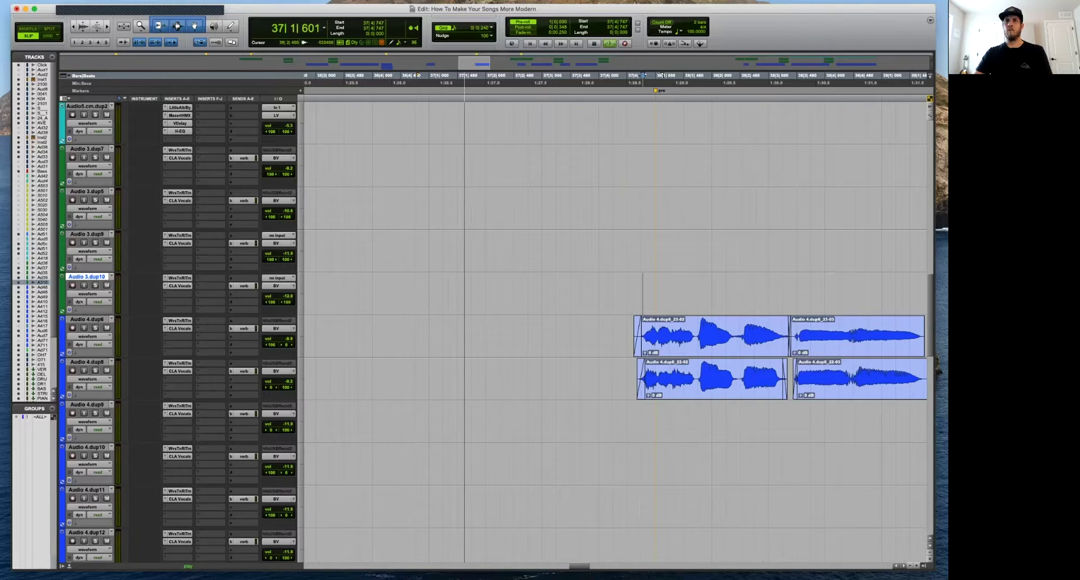
pyautogui.press('t')
pyautogui.press('t')
pyautogui.press('r')
pyautogui.press('r')
pyautogui.press('r')
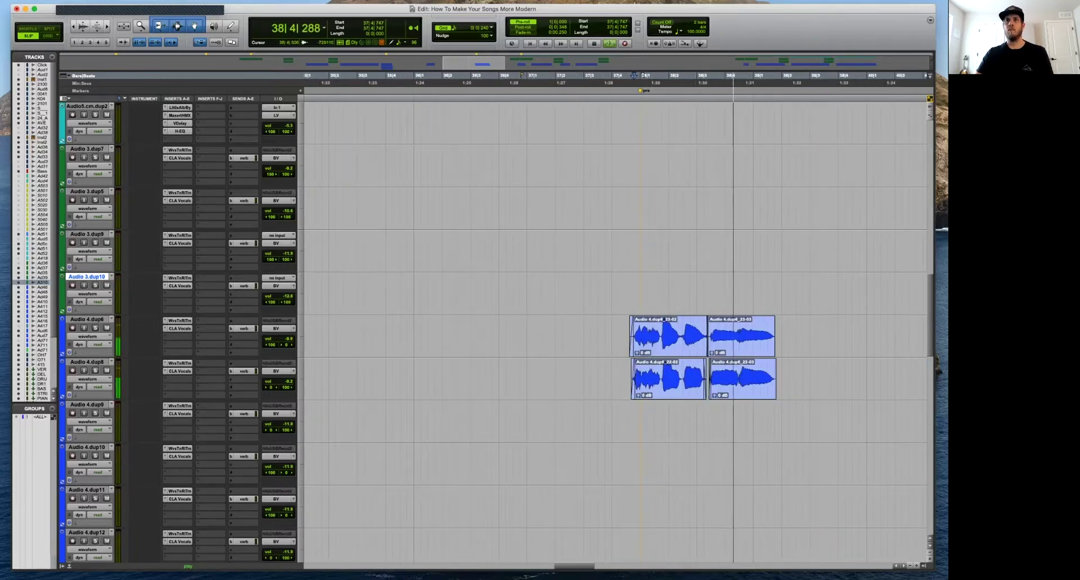
# Listen through the lead and harmony vocal layers from bar 39 into the chorus, comparing their clip placement across the song.
pyautogui.press('super+bracketleft')
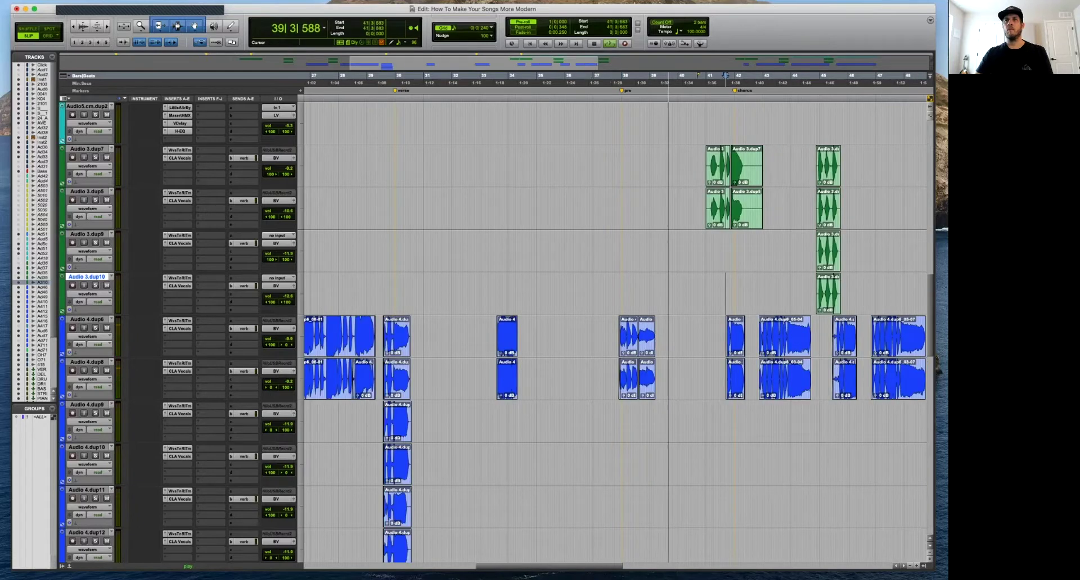
pyautogui.press('super+bracketright')
pyautogui.scroll(5, 641, 74)
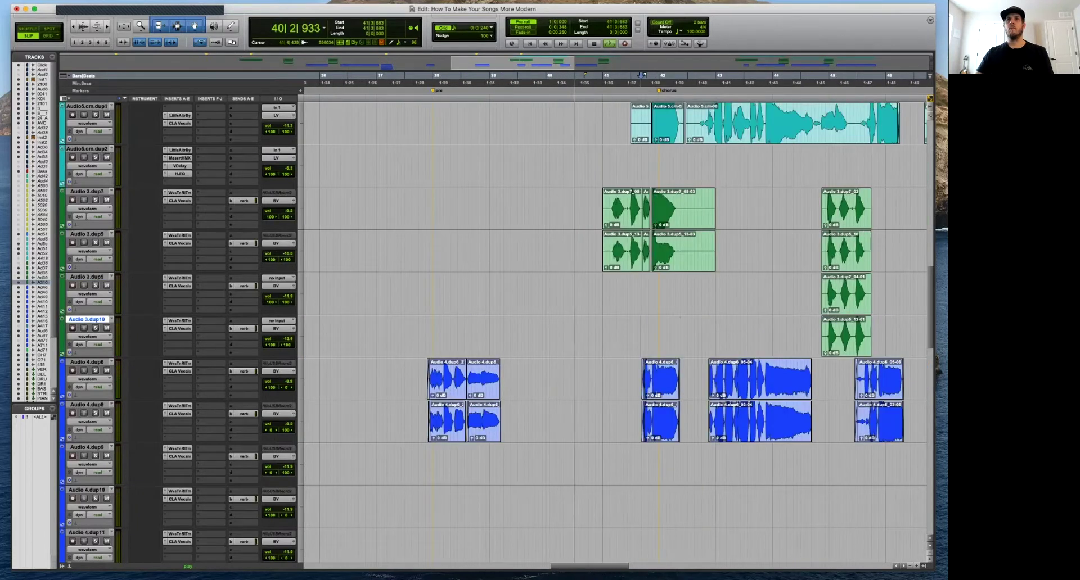
pyautogui.press('super+bracketright')
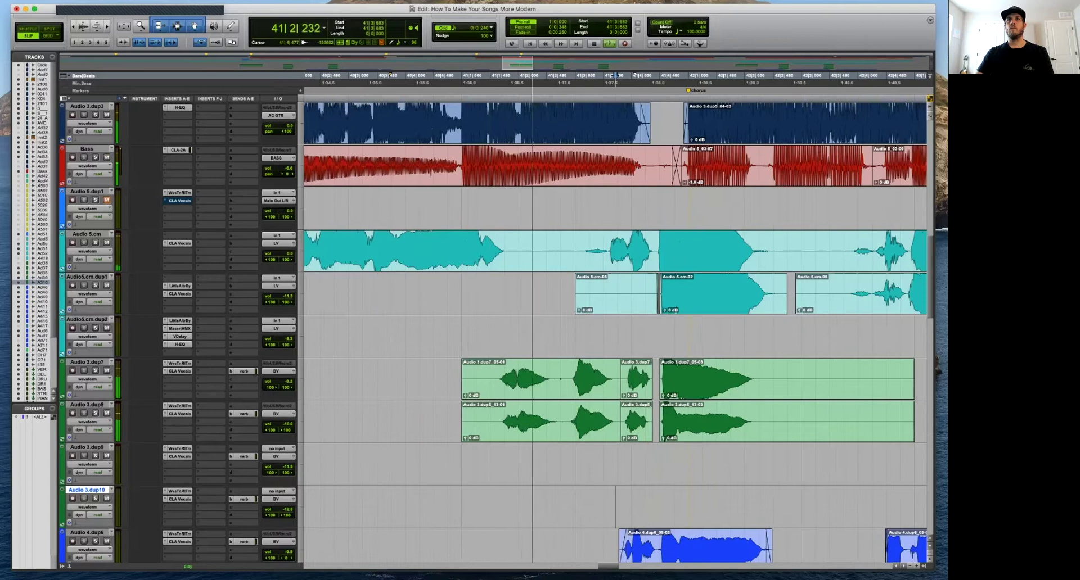
pyautogui.press('super+bracketleft')
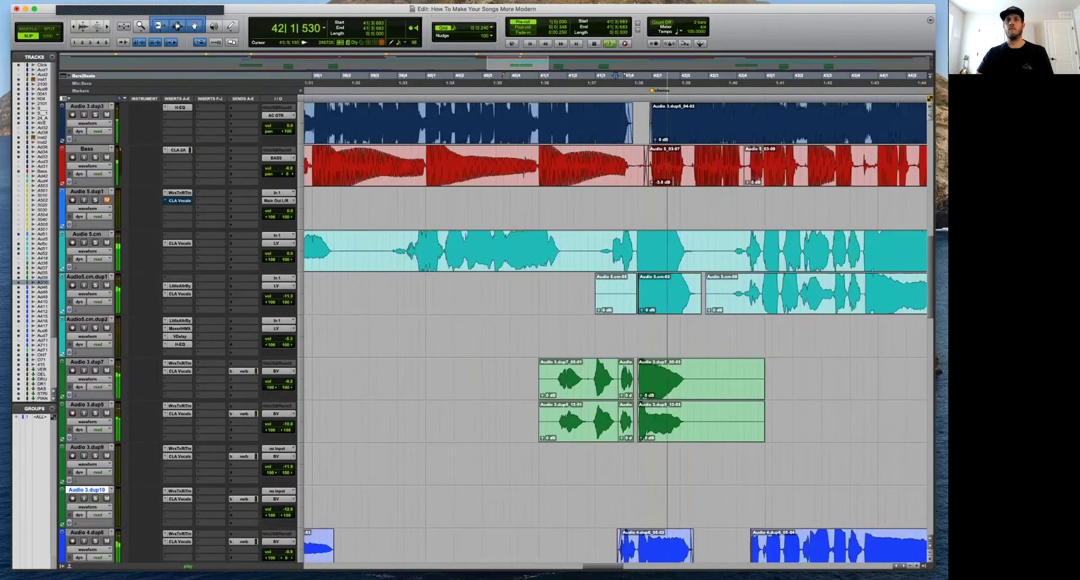
pyautogui.press('super+bracketleft')
pyautogui.press('super+bracketleft')
pyautogui.press('super+bracketleft')
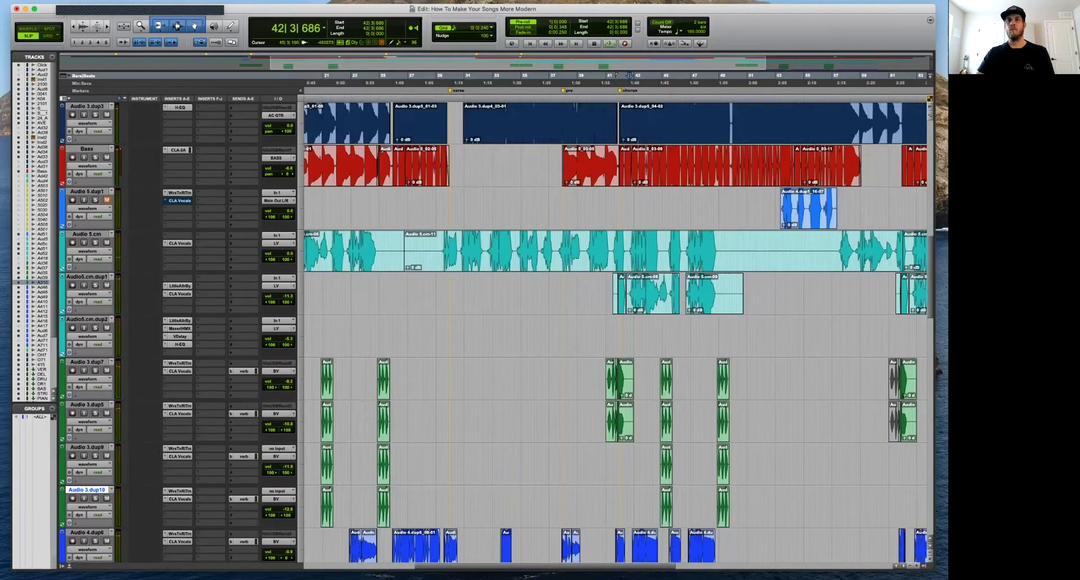
pyautogui.keyDown('shift'); pyautogui.click(667, 469); pyautogui.keyUp('shift')
pyautogui.click(657, 465)
pyautogui.press('super+bracketleft')
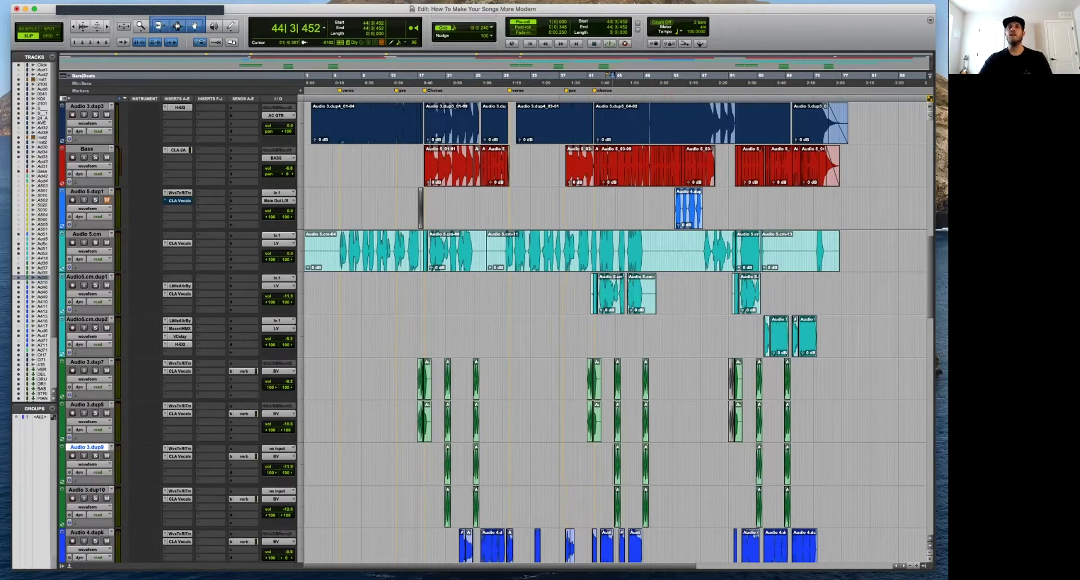
# Play the stacked backing vocals leading into the second verse around bar 29.
pyautogui.scroll(-10, 616, 331)
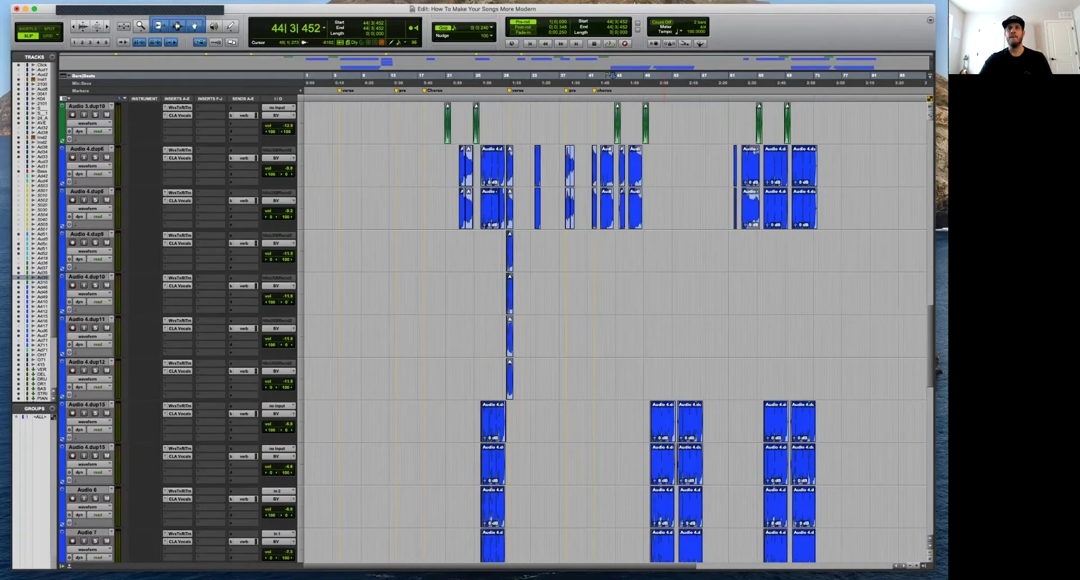
pyautogui.press('super+bracketright')
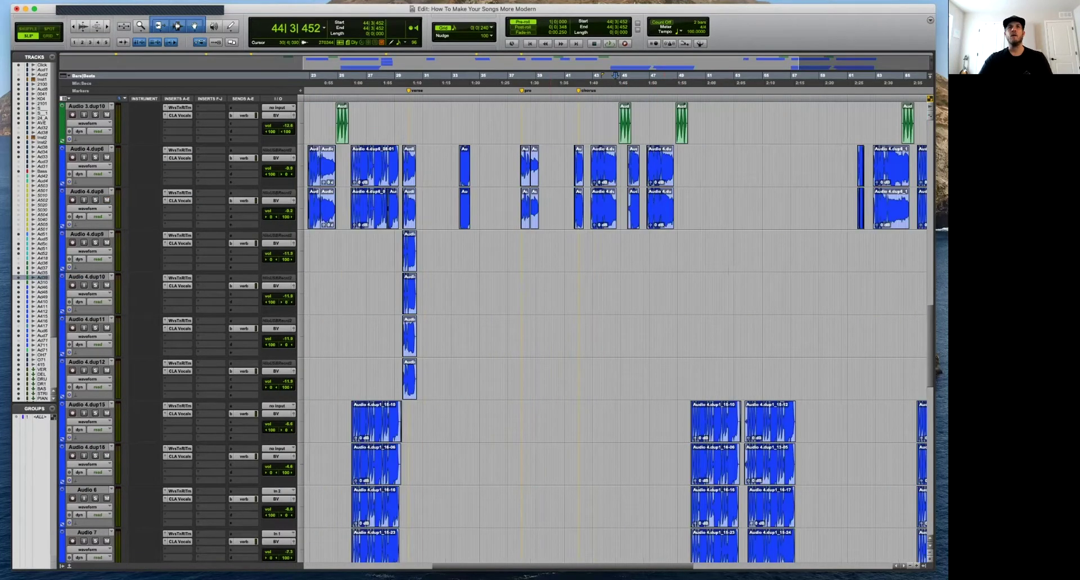
pyautogui.press('t')
pyautogui.press('t')
pyautogui.press('t')
pyautogui.press('space')
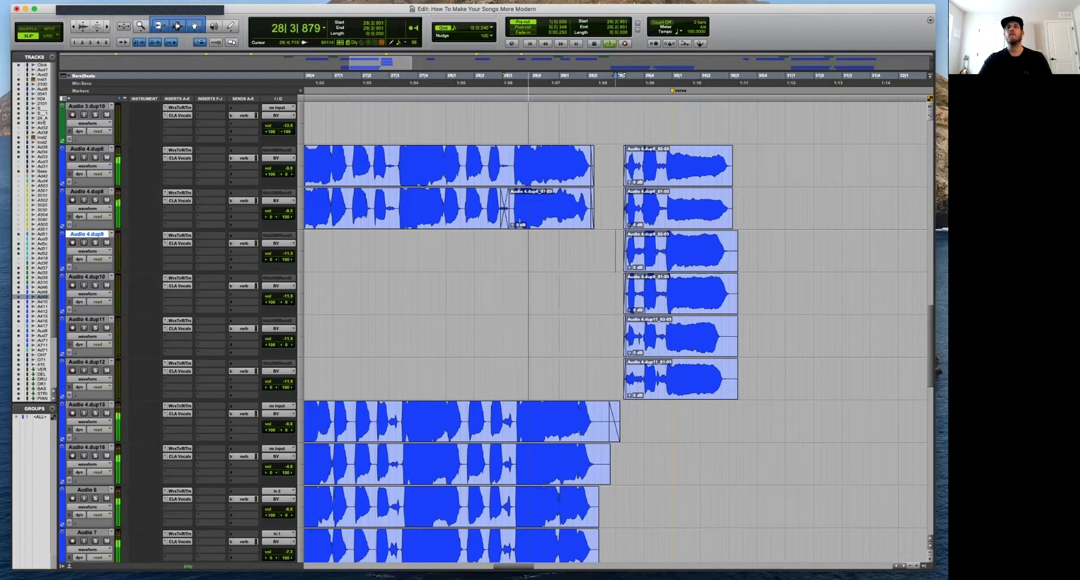
pyautogui.press('r')
pyautogui.press('r')
pyautogui.press('r')
pyautogui.press('r')
pyautogui.press('space')
# Look over the lower vocal tracks, and play the Audio 5.dup1 vocal clip from bar 53 with enlarged waveforms.
pyautogui.scroll(-8, 616, 332)
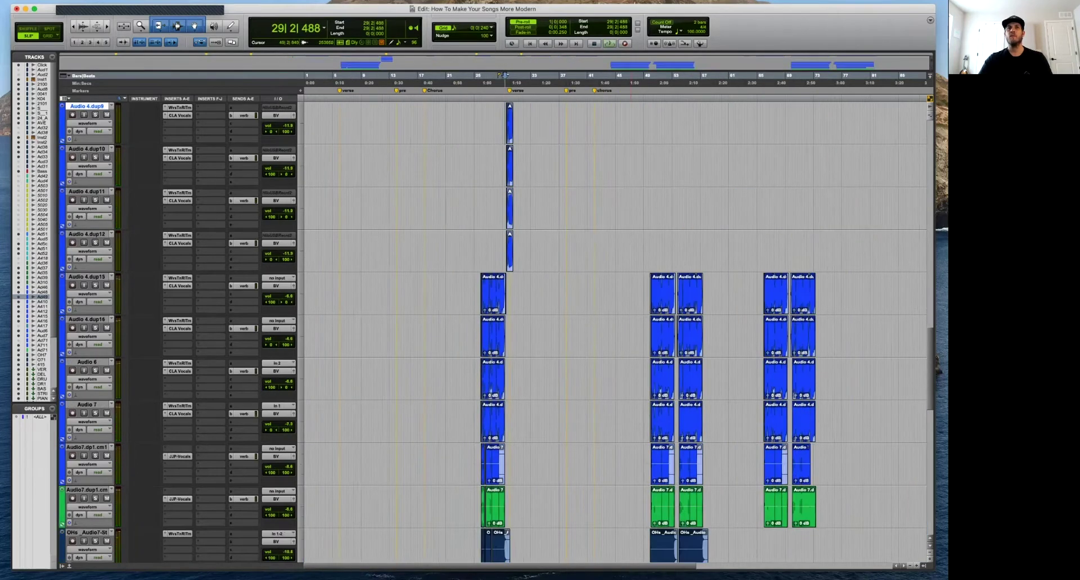
pyautogui.press('t')
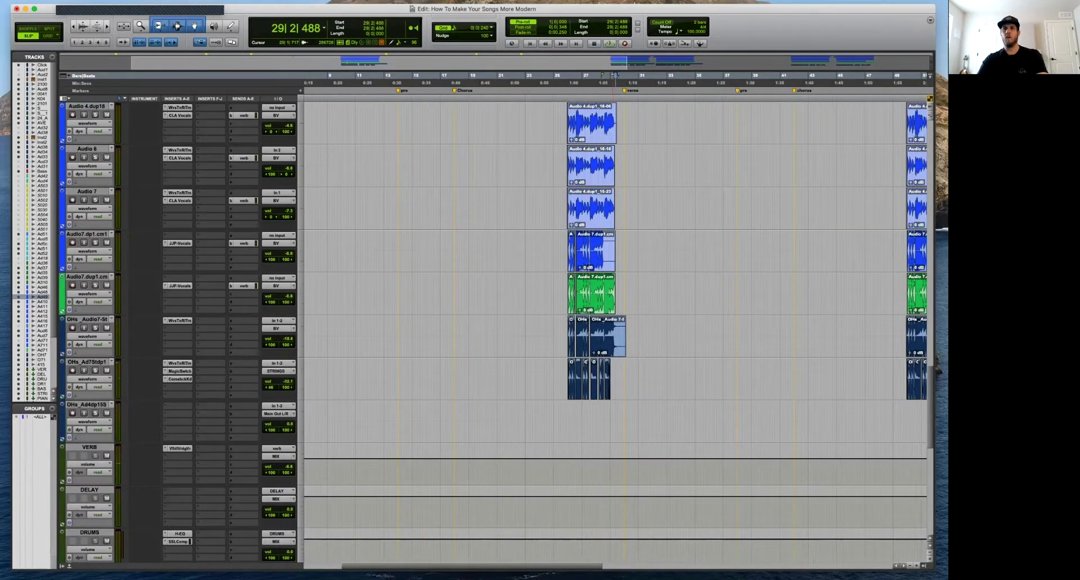
pyautogui.press('r')
pyautogui.scroll(10, 613, 331)
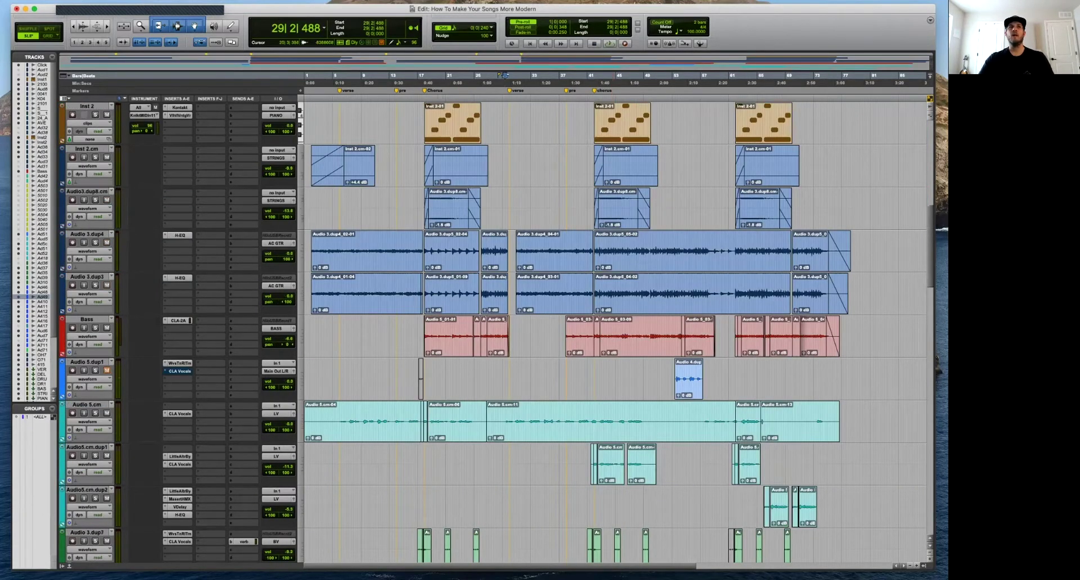
pyautogui.press('t')
pyautogui.press('t')
pyautogui.press('t')
pyautogui.press('space')
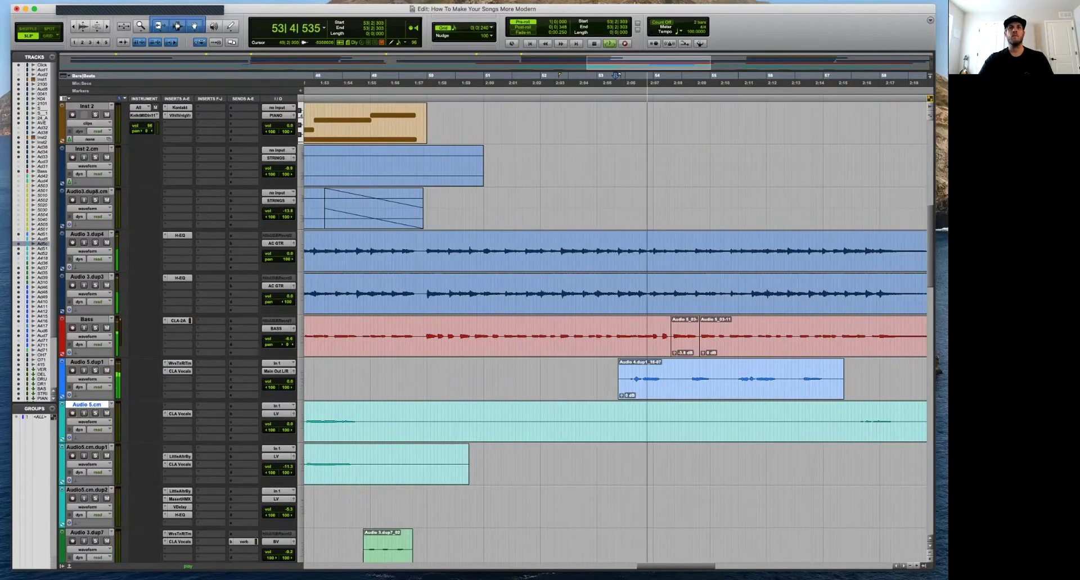
pyautogui.press('super+alt+bracketright')
pyautogui.press('super+alt+bracketright')
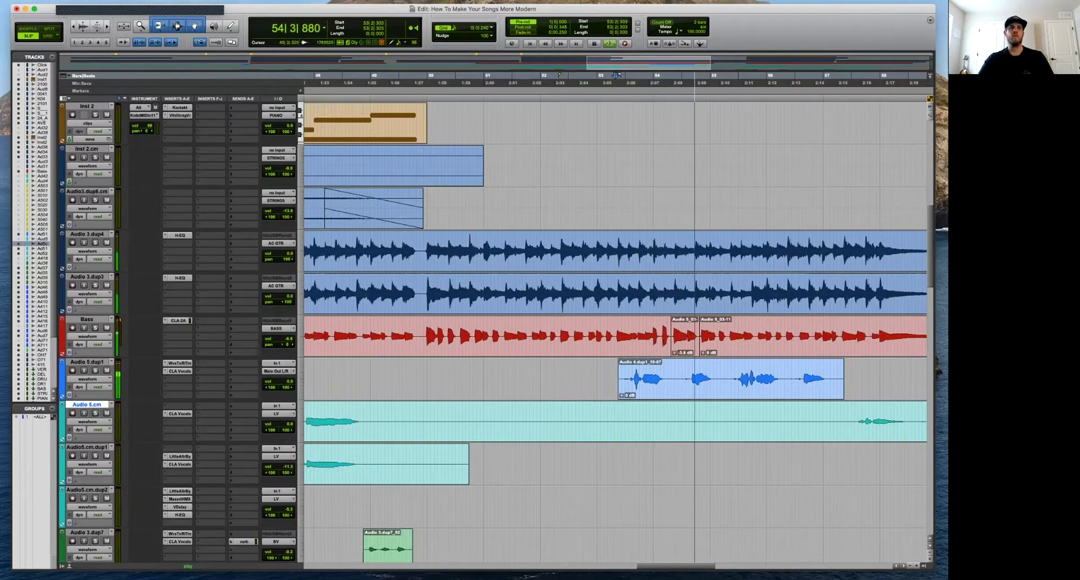
# Inspect the Waves Tune Real-Time pitch correction on the Audio 5.dup1 track during playback, including its note transition control, and close the plug-in.
pyautogui.click(179, 363)
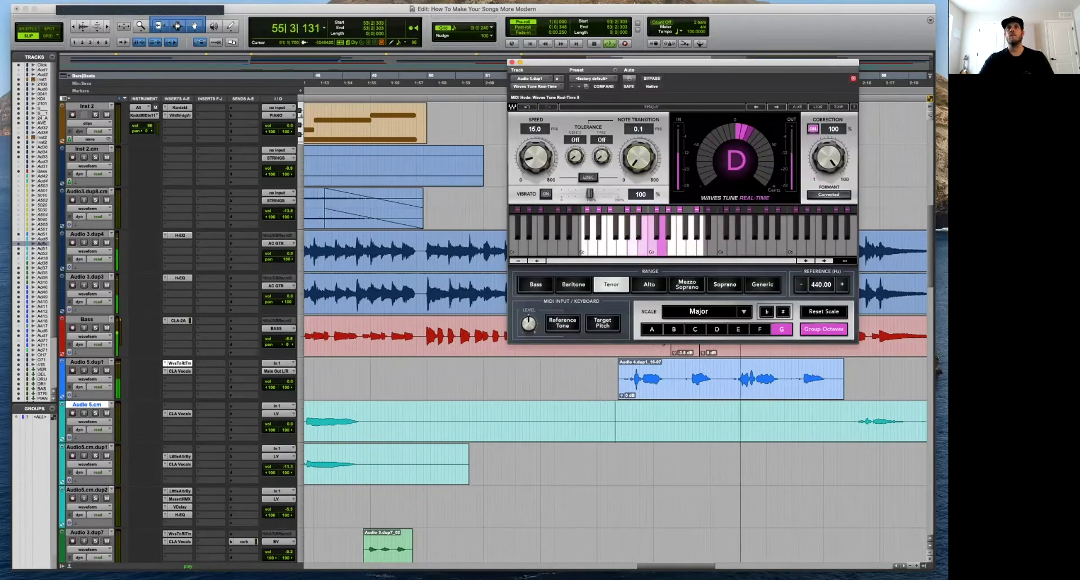
pyautogui.moveTo(638, 158); pyautogui.dragTo(638, 185)
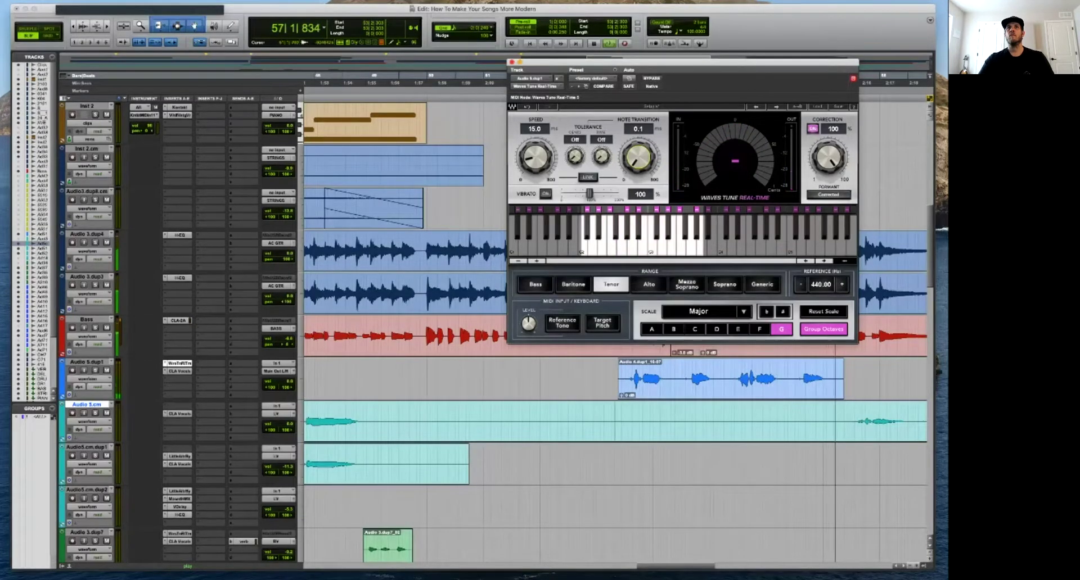
pyautogui.click(512, 63)
# Play the layered drum, snap and kick tracks from around bar 56.
pyautogui.press('super+bracketleft')
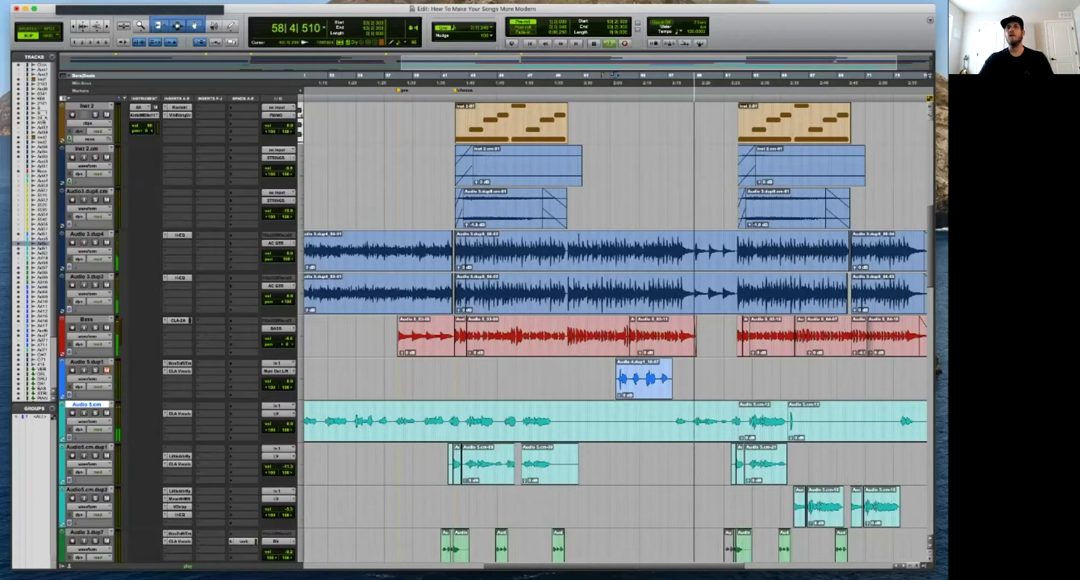
pyautogui.scroll(1, 616, 332)
pyautogui.scroll(2, 616, 332)
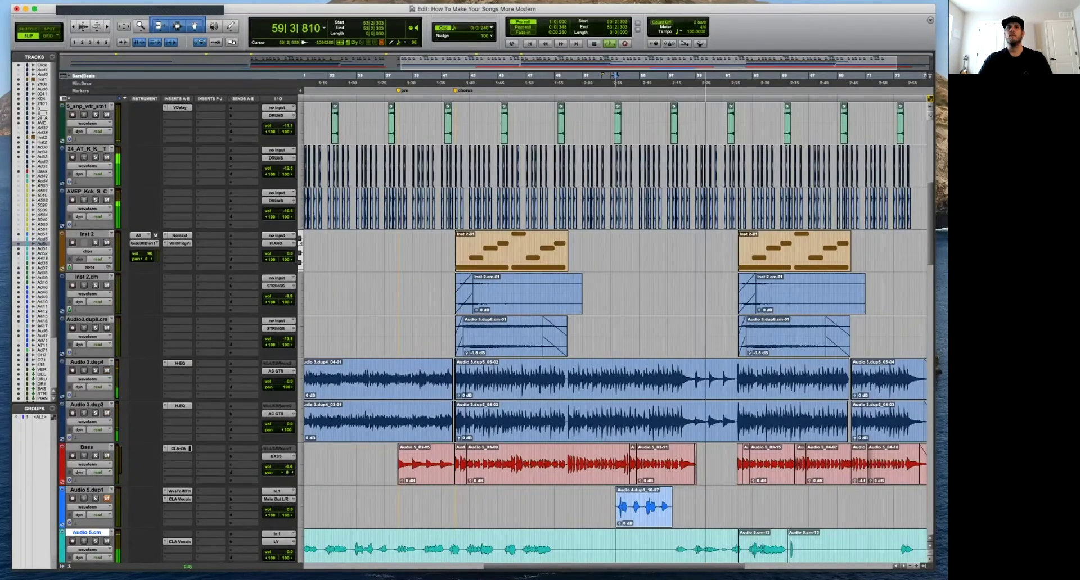
pyautogui.scroll(5, 616, 332)
pyautogui.scroll(3, 616, 332)
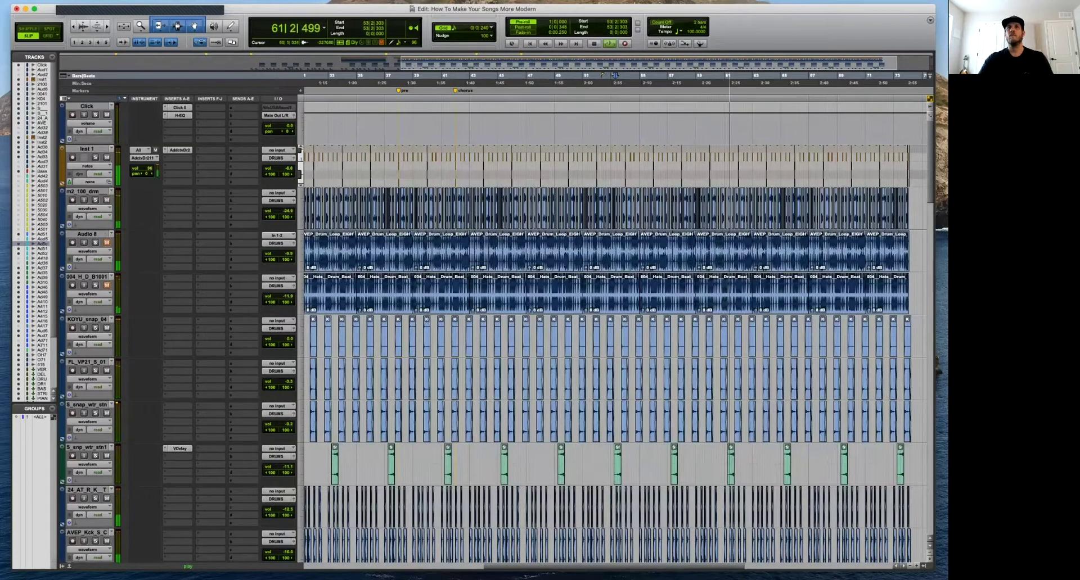
pyautogui.click(684, 75)
pyautogui.press('super+bracketright')
pyautogui.press('super+bracketright')
pyautogui.press('space')
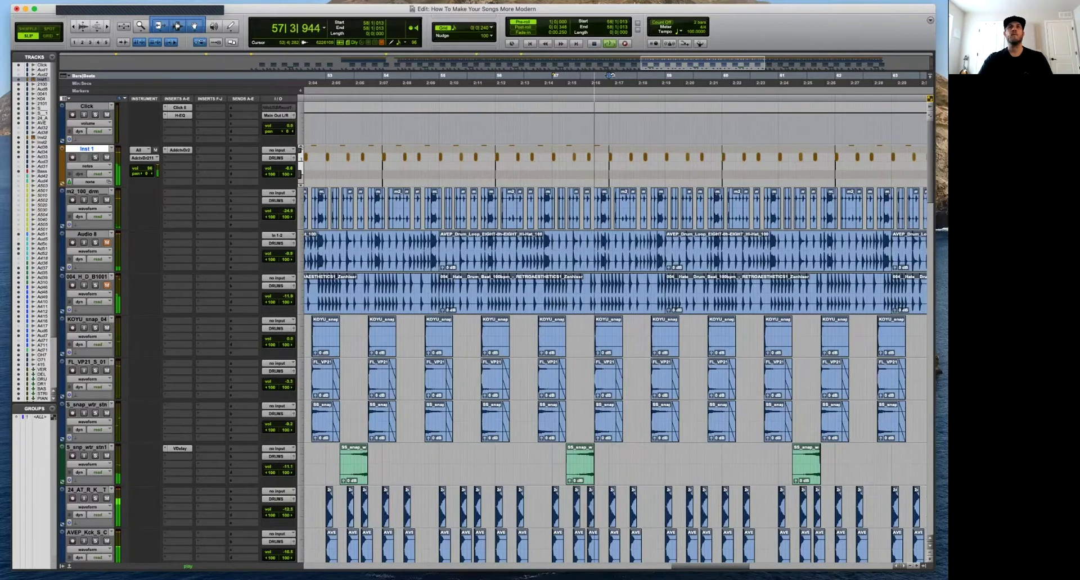
# Mute the m2_100_drm clips from bar 58 to bar 59 while the drums play.
pyautogui.press('super+bracketleft')
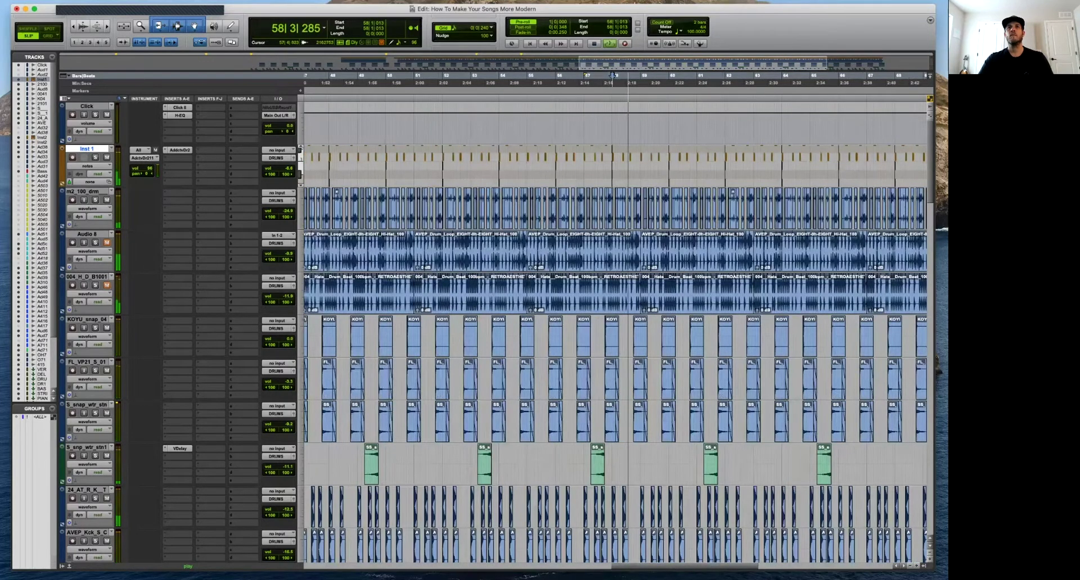
pyautogui.press('super+bracketright')
pyautogui.click(615, 208)
pyautogui.press('super+bracketright')
pyautogui.press('super+bracketright')
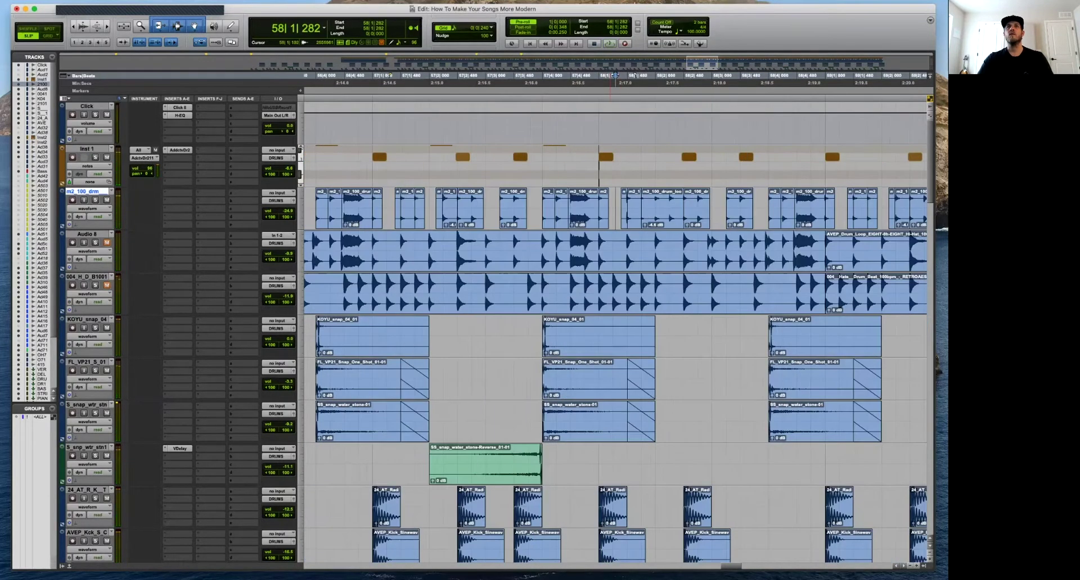
pyautogui.press('space')
pyautogui.moveTo(608, 208); pyautogui.dragTo(599, 208)
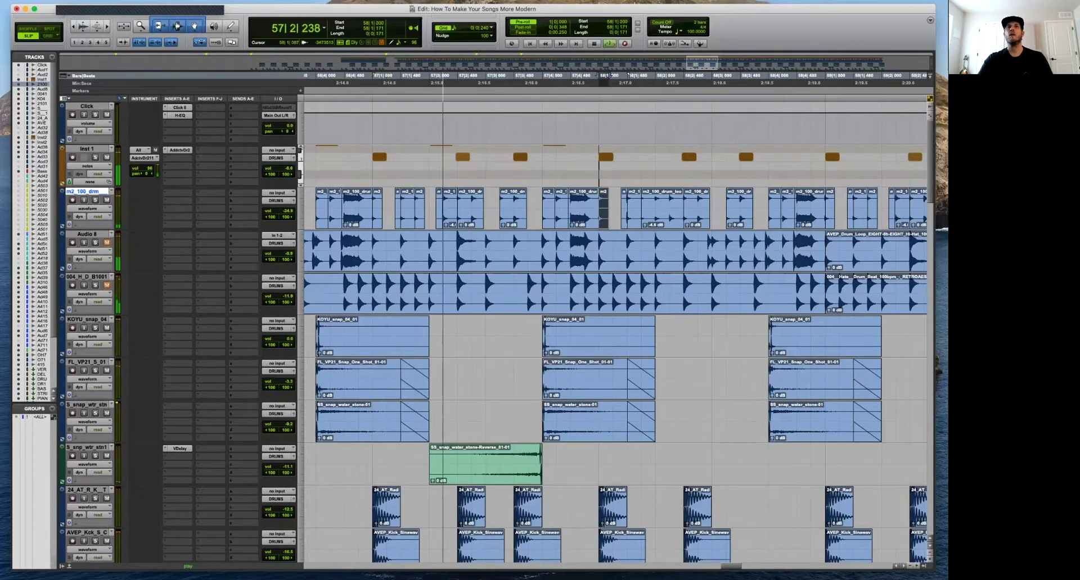
pyautogui.keyDown('shift'); pyautogui.click(827, 75); pyautogui.keyUp('shift')
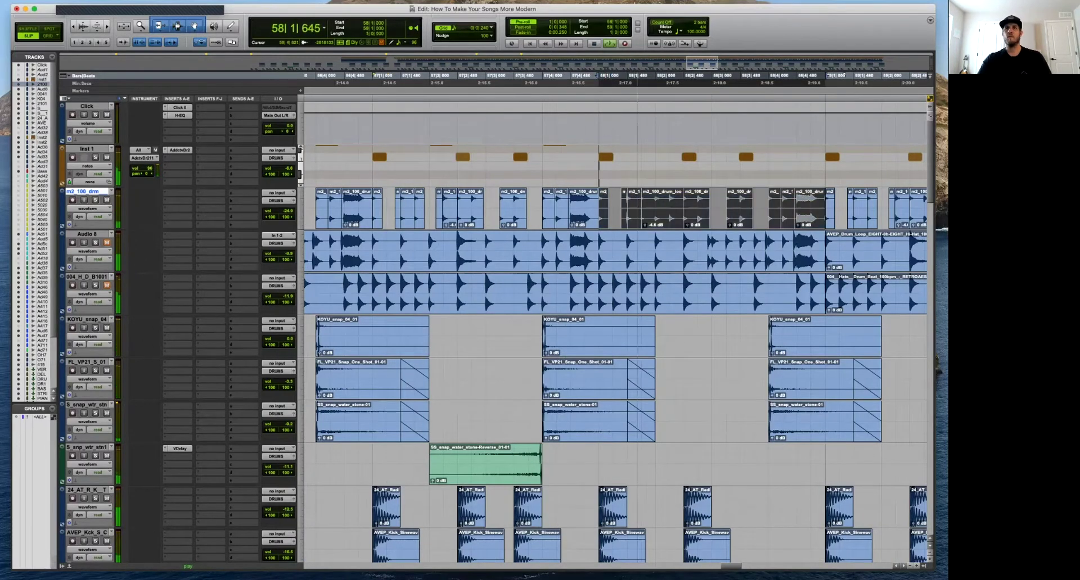
pyautogui.press('super+bracketleft')
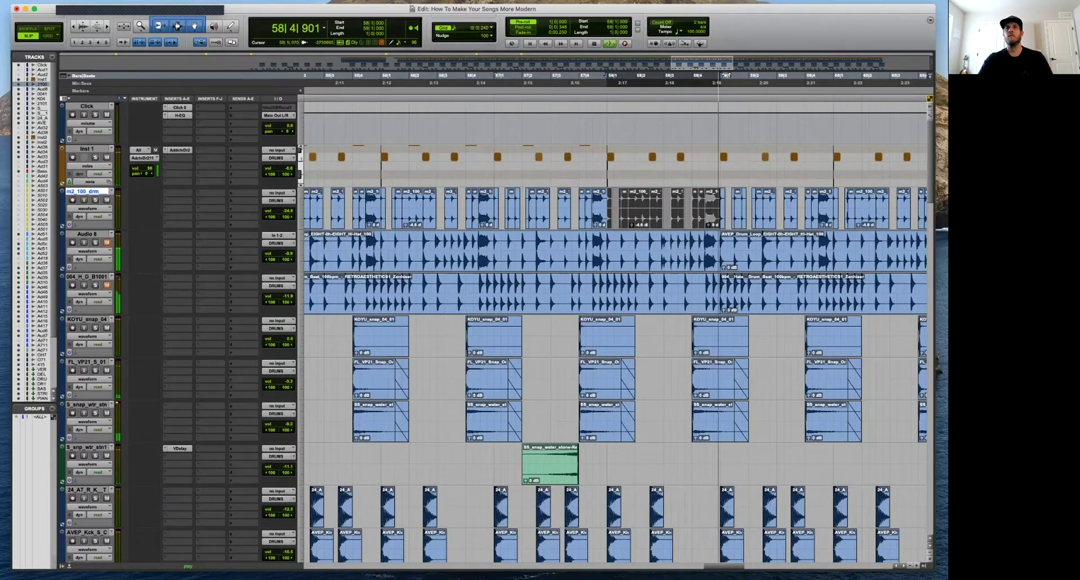
# Continue muting the m2_100_drm clips from bar 59 through to bar 62.
pyautogui.click(729, 76)
pyautogui.keyDown('shift'); pyautogui.click(837, 76); pyautogui.keyUp('shift')
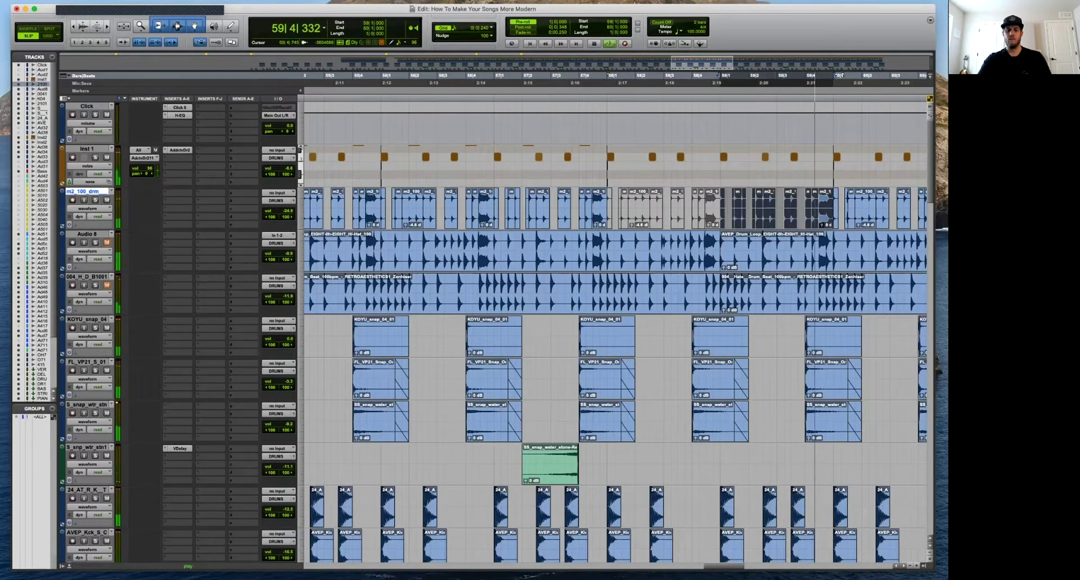
pyautogui.press('super+bracketleft')
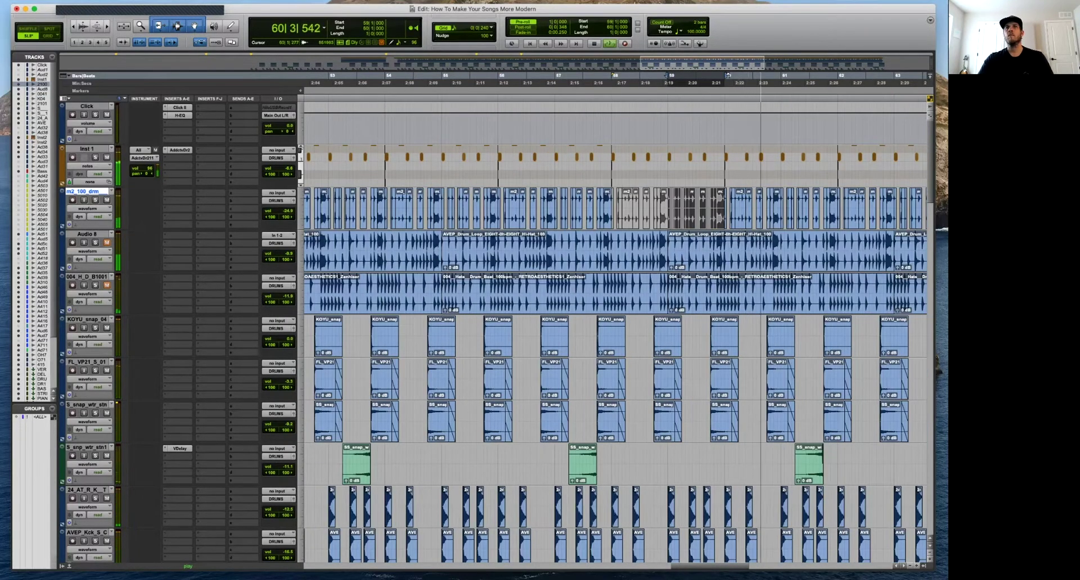
pyautogui.click(728, 75)
pyautogui.click(727, 75)
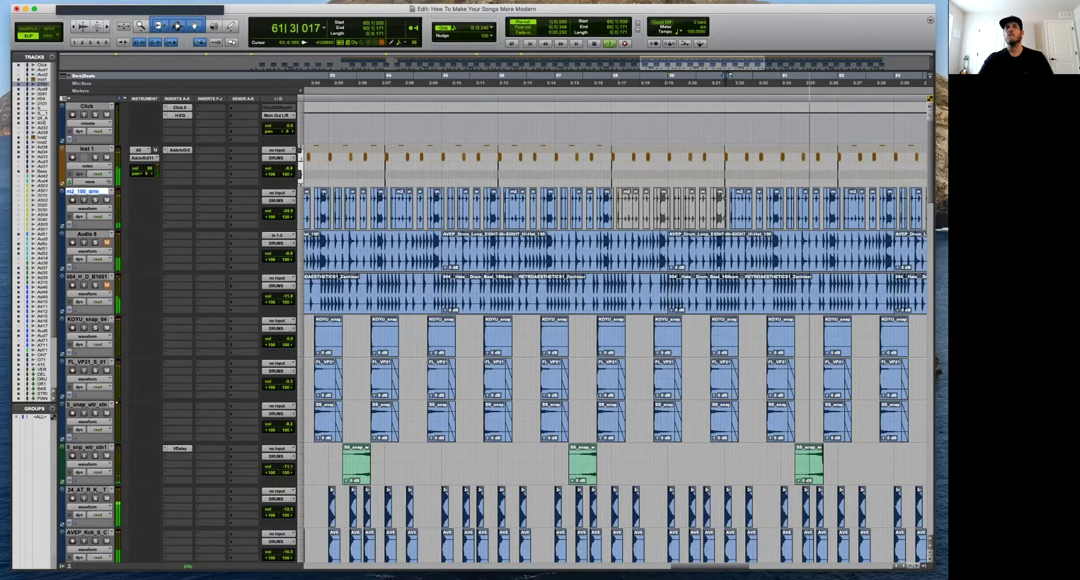
pyautogui.keyDown('shift'); pyautogui.click(841, 75); pyautogui.keyUp('shift')
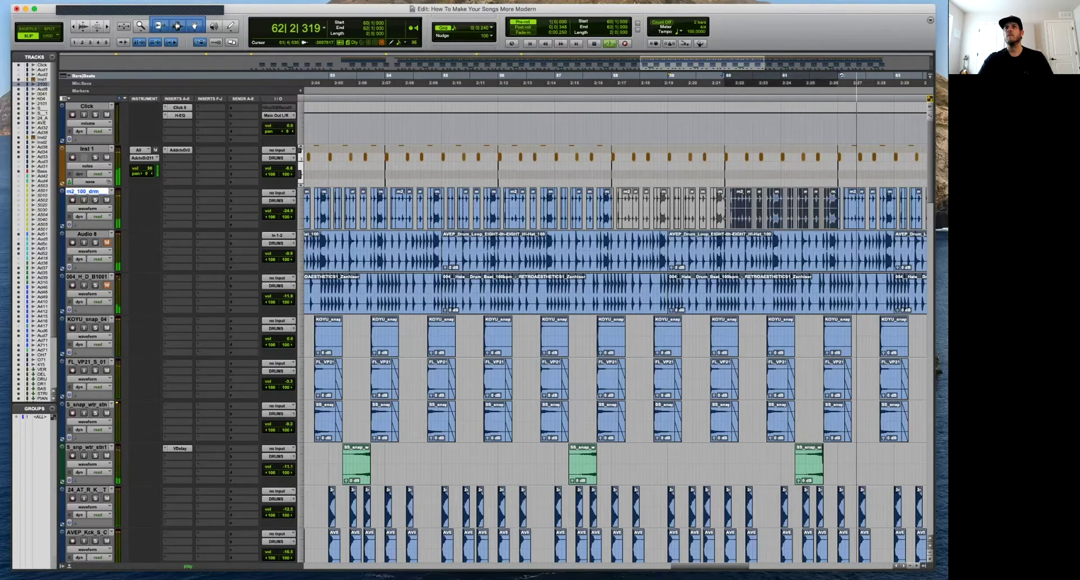
# Play the drum tracks into bar 58 to hear the section with the m2_100_drm clips muted.
pyautogui.click(722, 76)
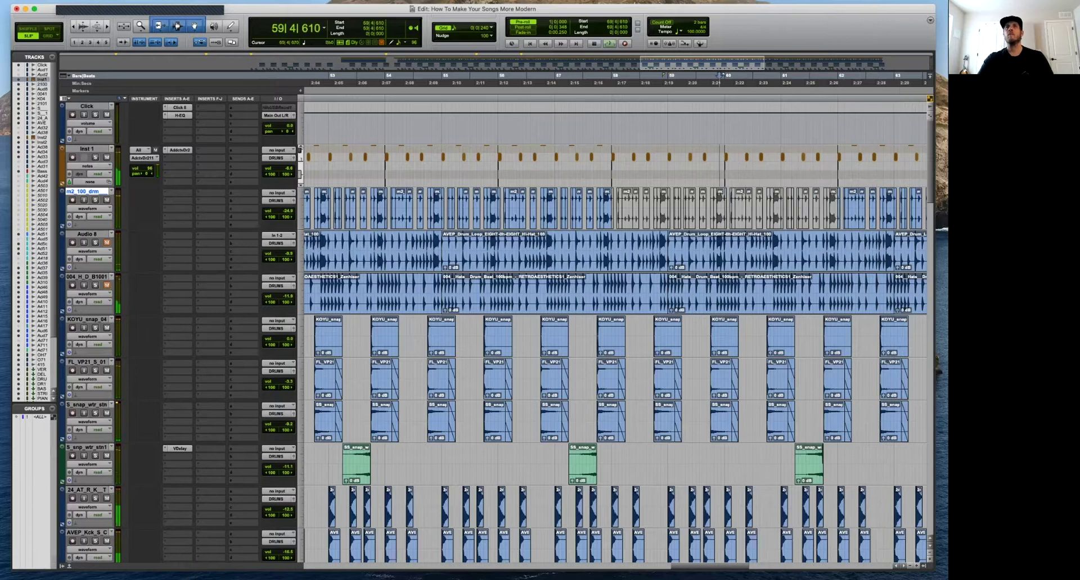
pyautogui.click(616, 75)
pyautogui.press('space')
pyautogui.press('t')
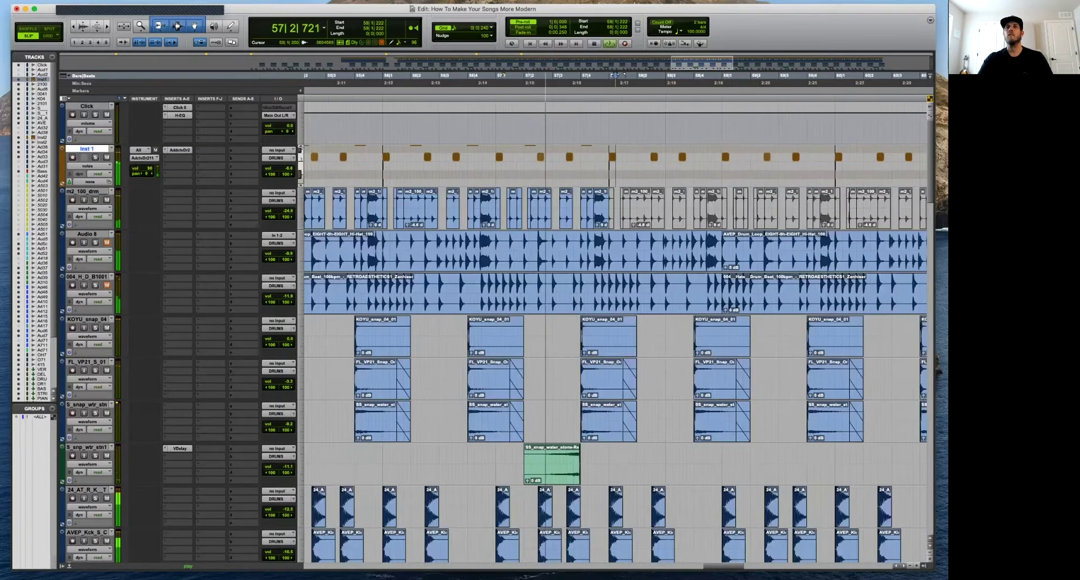
pyautogui.press('r')
pyautogui.press('r')
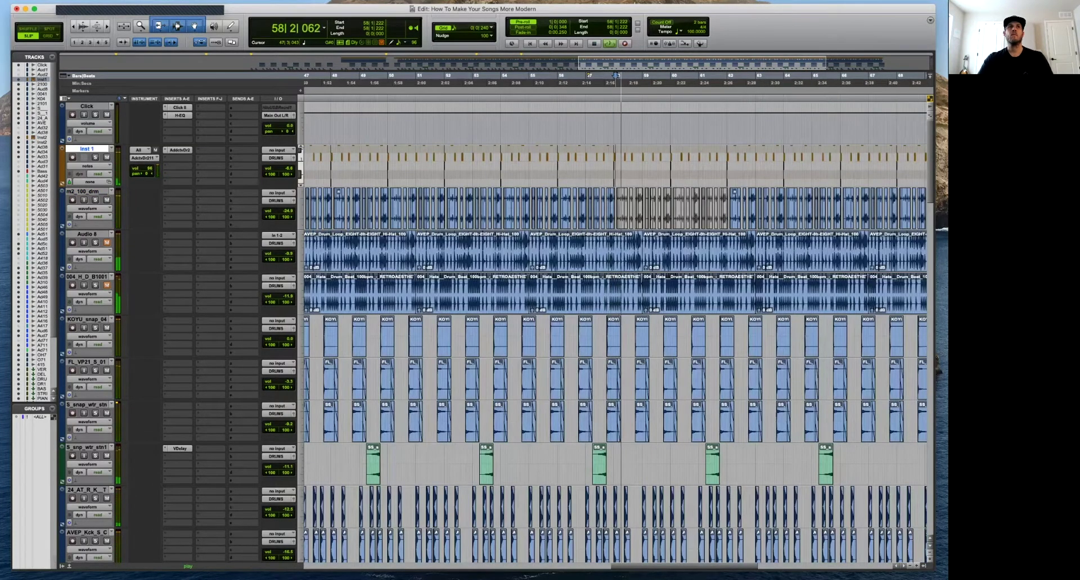
# Enlarge the Inst 1 track and examine its MIDI drum notes around bars 58 to 62 and across the song.
pyautogui.hotkey('ctrl', 'Up')
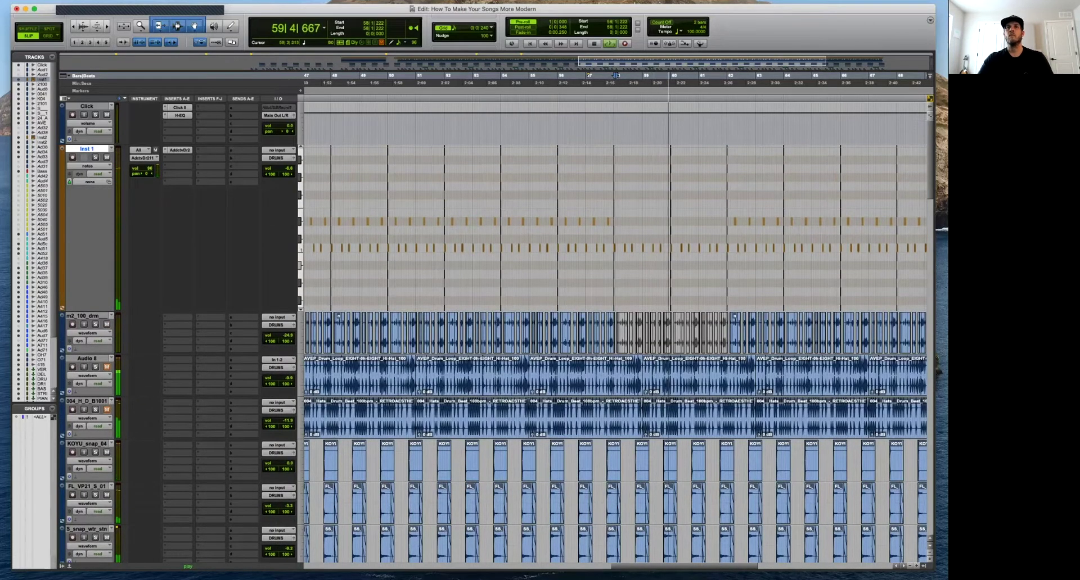
pyautogui.press('space')
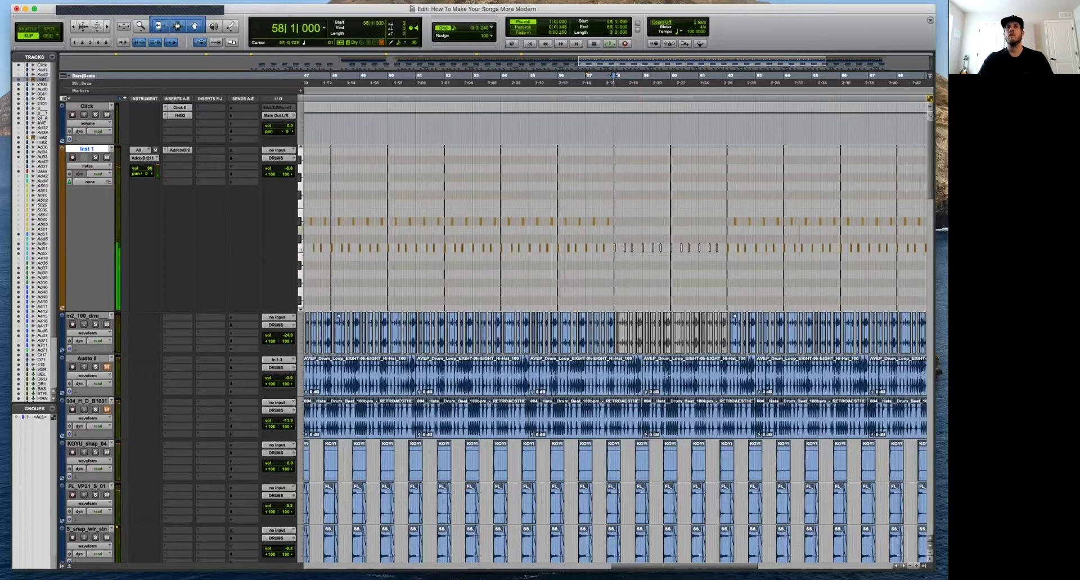
pyautogui.hotkey('ctrl', ']')
pyautogui.hotkey('ctrl', ']')
pyautogui.hotkey('ctrl', '[')
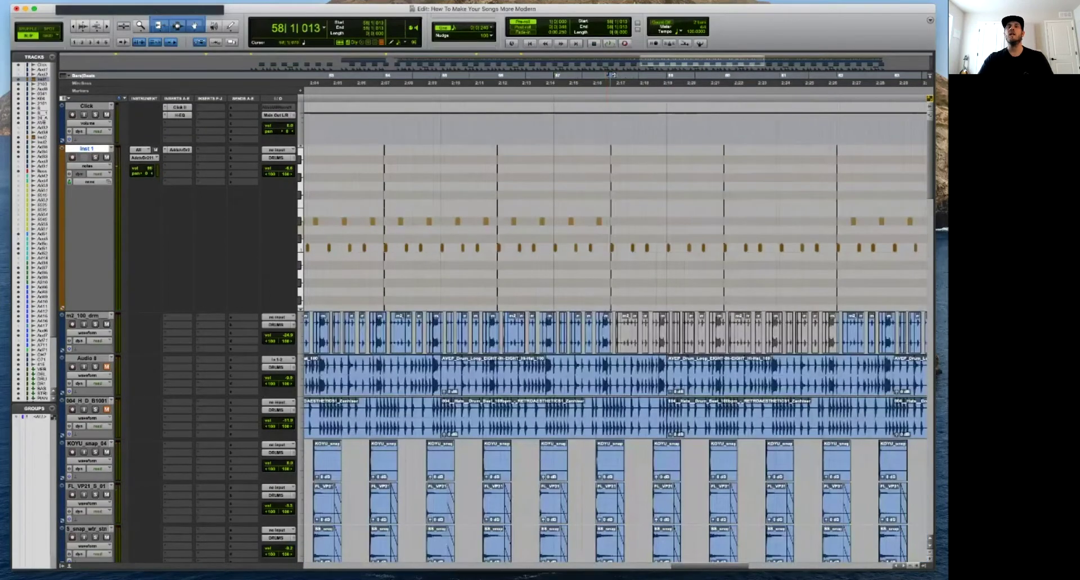
pyautogui.hotkey('ctrl', '[')
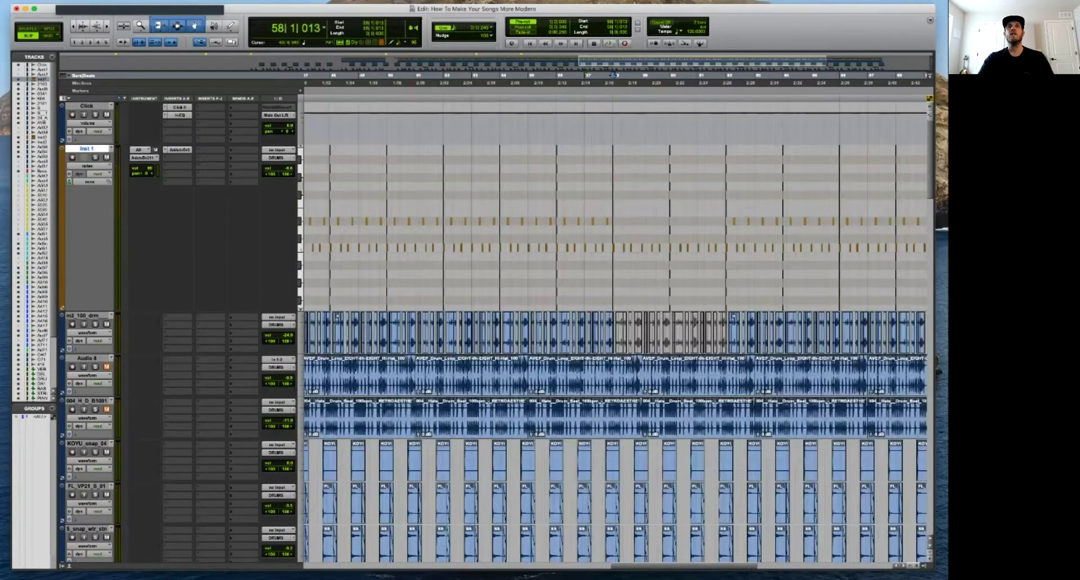
pyautogui.click(617, 230)
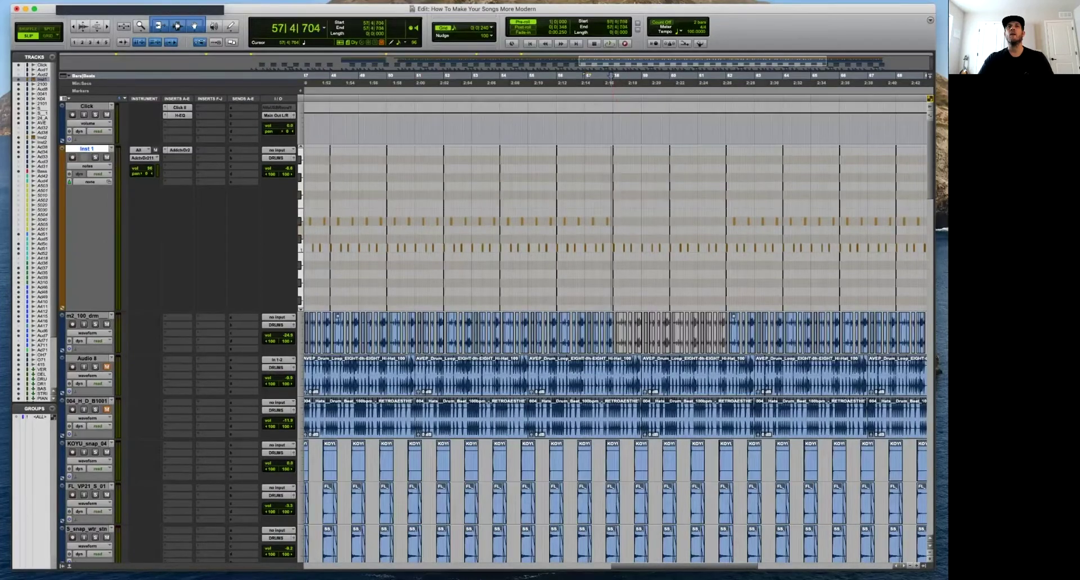
pyautogui.hotkey('ctrl', '[')
pyautogui.hotkey('ctrl', '[')
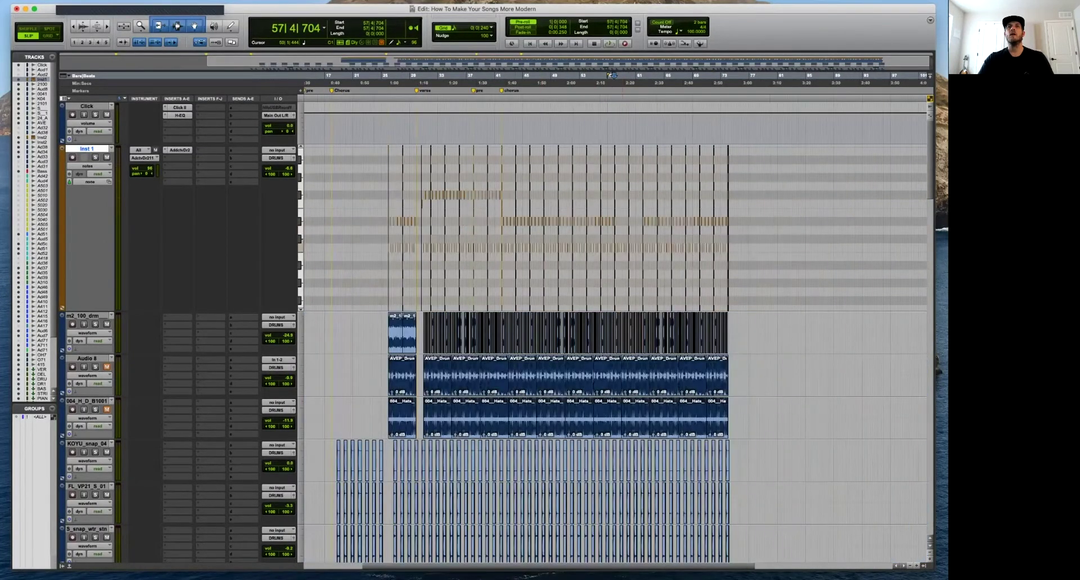
pyautogui.hotkey('ctrl', ']')
pyautogui.hotkey('ctrl', ']')
pyautogui.hotkey('ctrl', ']')
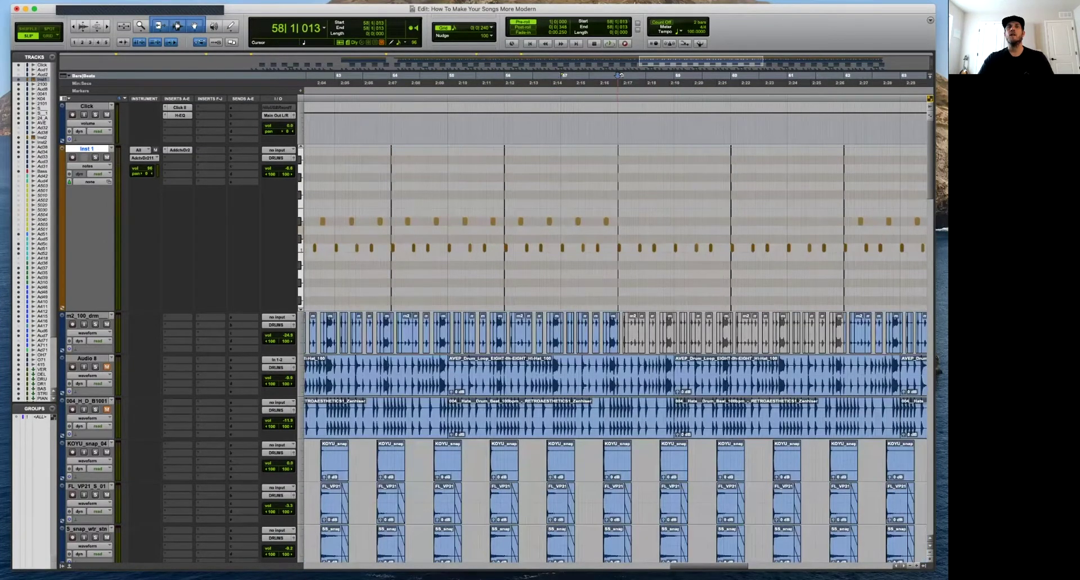
# View the Addictive Drums 2 kit loaded on the Inst 1 track and close the plug-in.
pyautogui.click(179, 150)
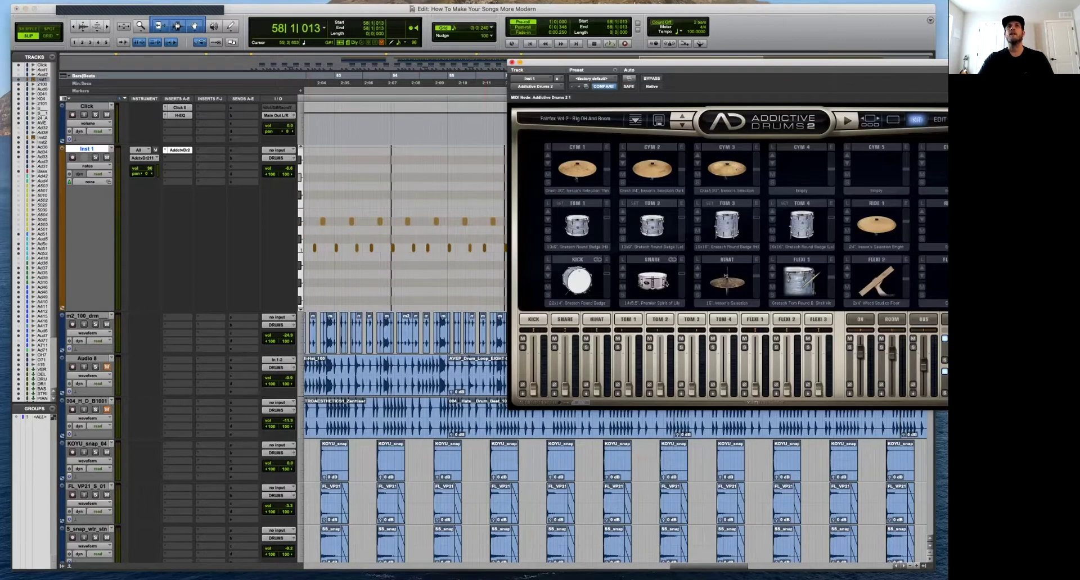
pyautogui.press('super+w')
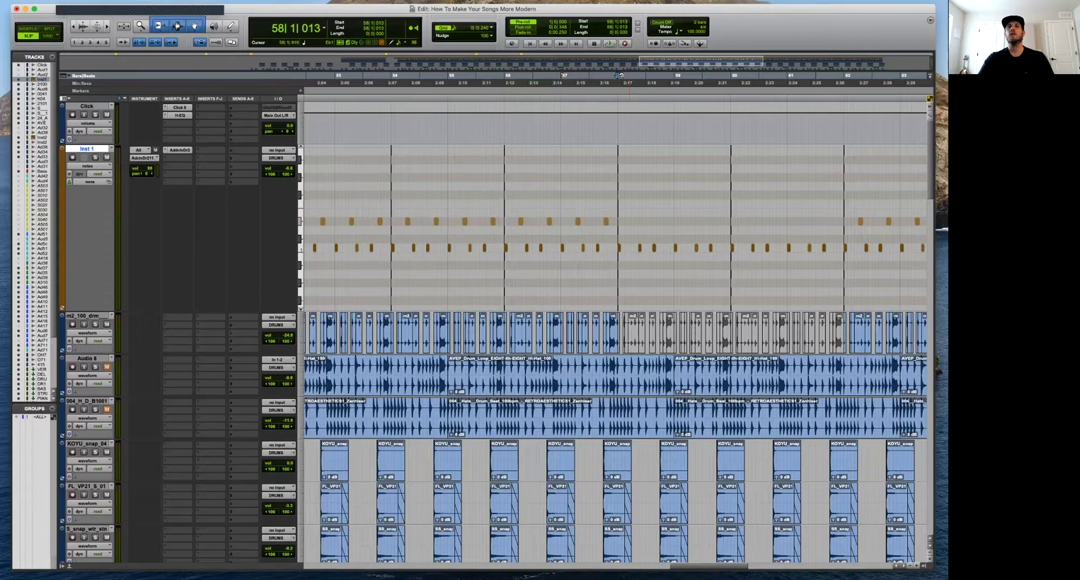
pyautogui.hotkey('ctrl', '[')
pyautogui.hotkey('ctrl', '[')
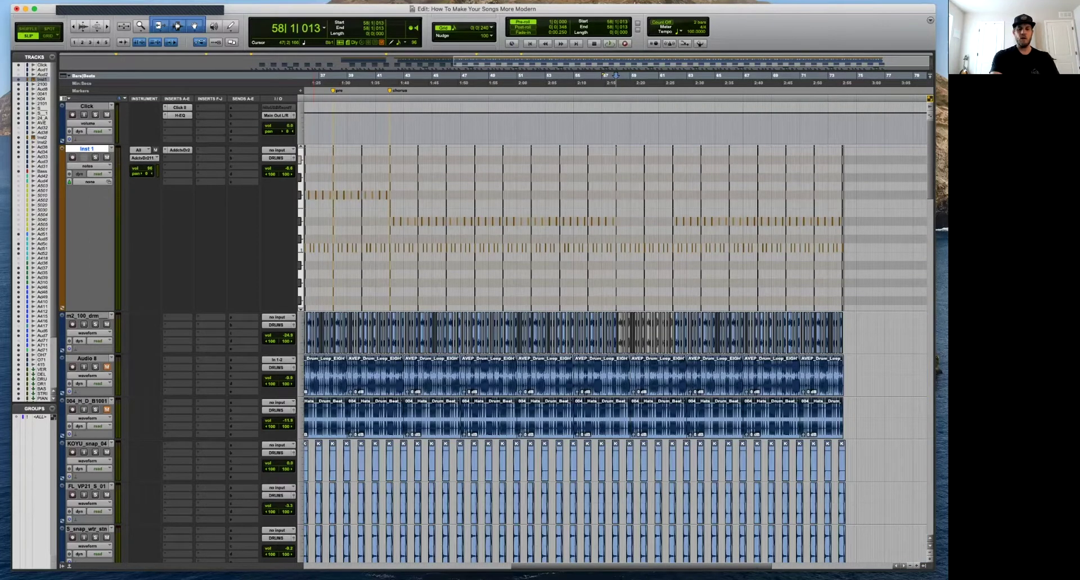
# Dismiss the track duplication and create one new stereo instrument track in ticks below Inst 1.
pyautogui.hotkey('alt', 'shift', 'd')
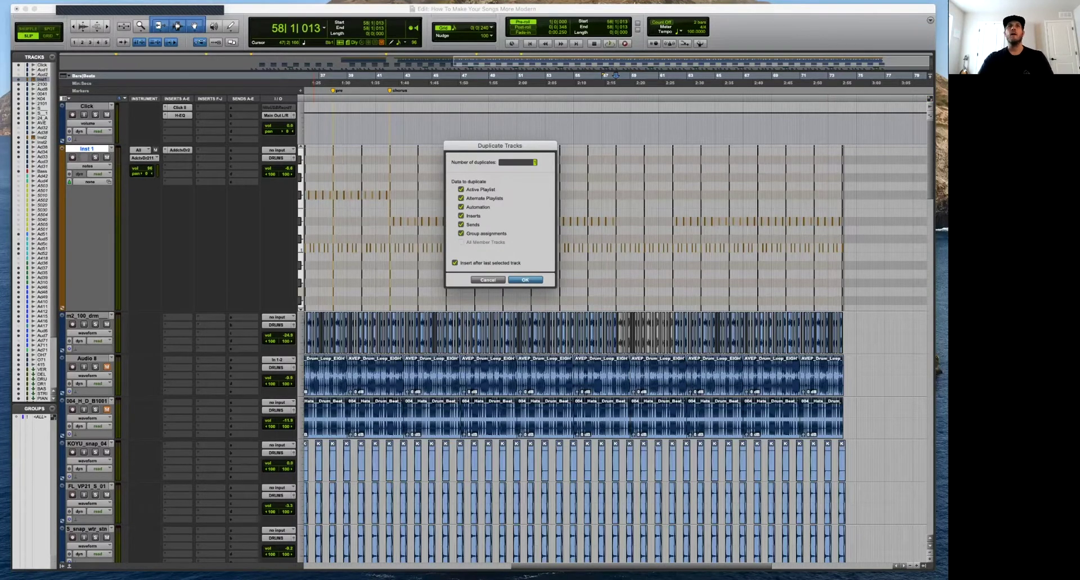
pyautogui.press('Return')
pyautogui.hotkey('ctrl', 'shift', 'n')
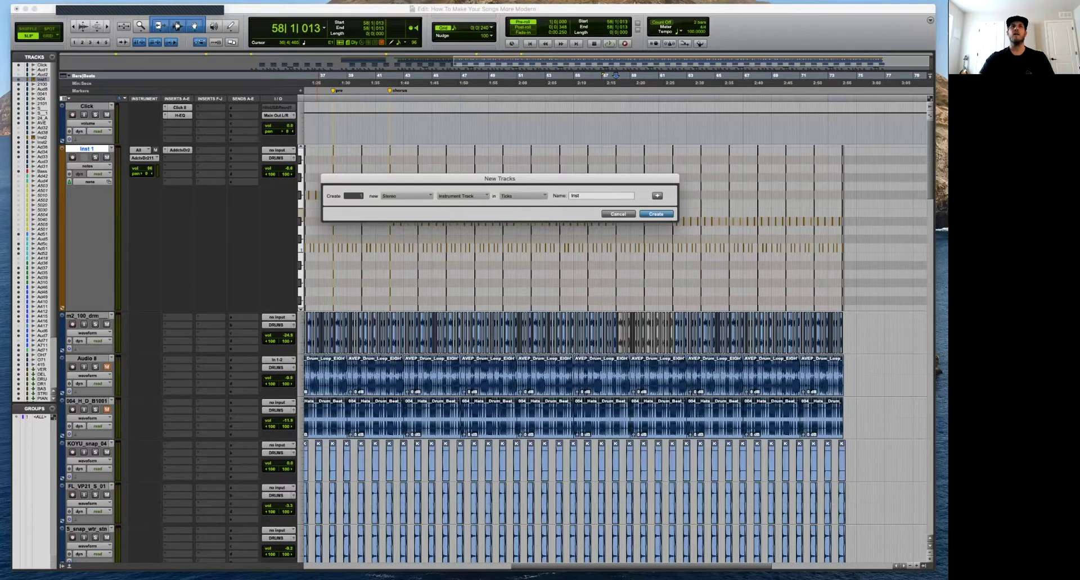
pyautogui.press('Return')
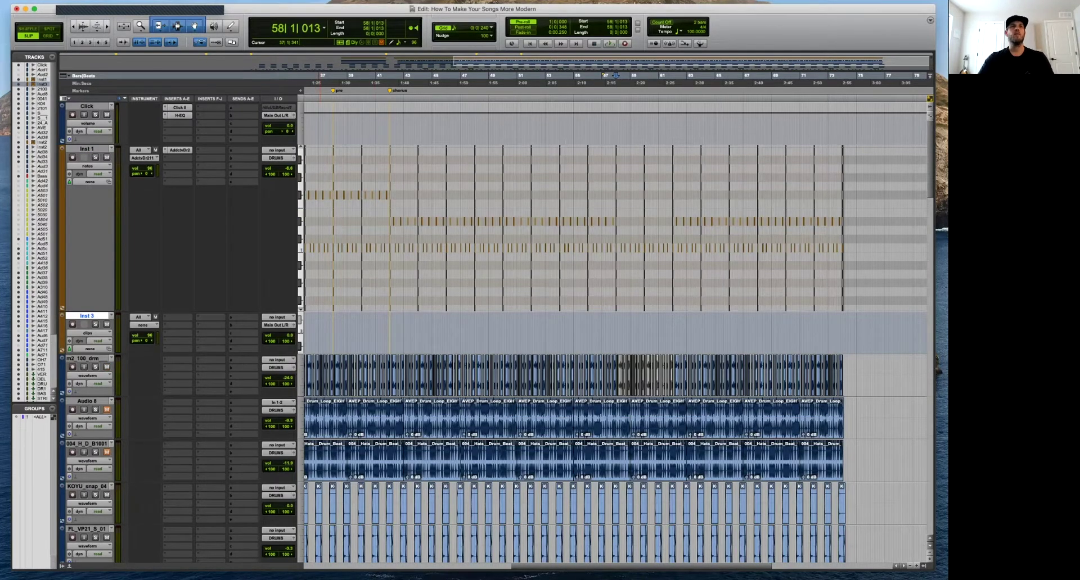
# Insert EZdrummer (stereo) on the new instrument track and route the track's output to the DRUMS bus.
pyautogui.click(179, 317)
pyautogui.moveTo(206, 317)
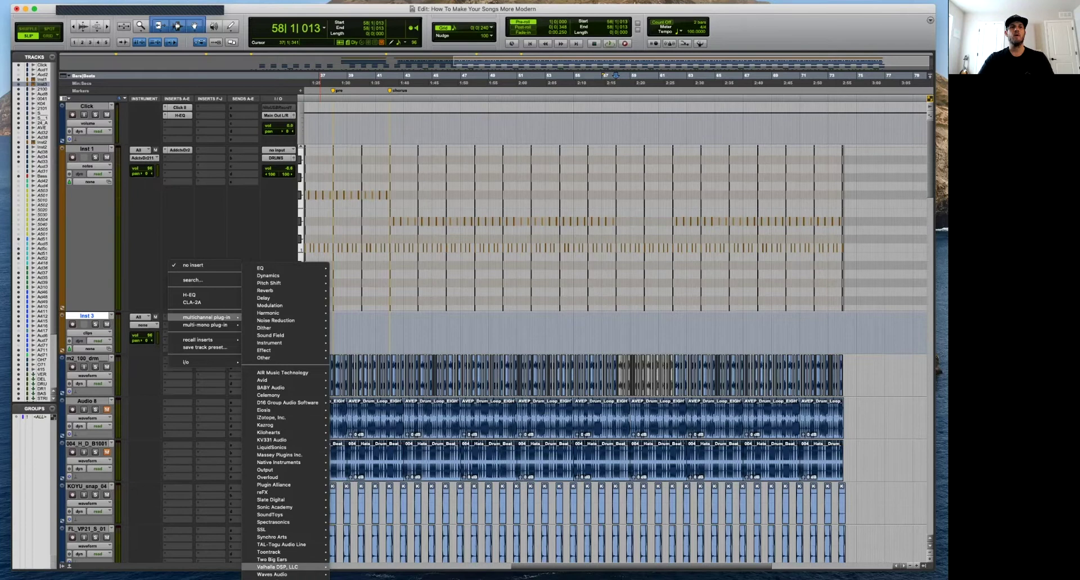
pyautogui.moveTo(282, 552)
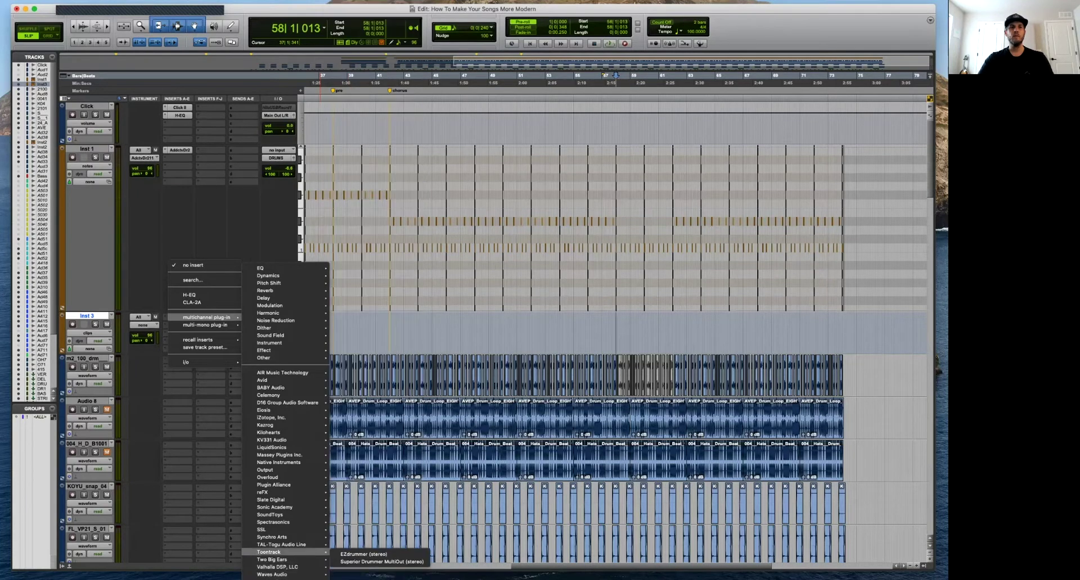
pyautogui.click(363, 554)
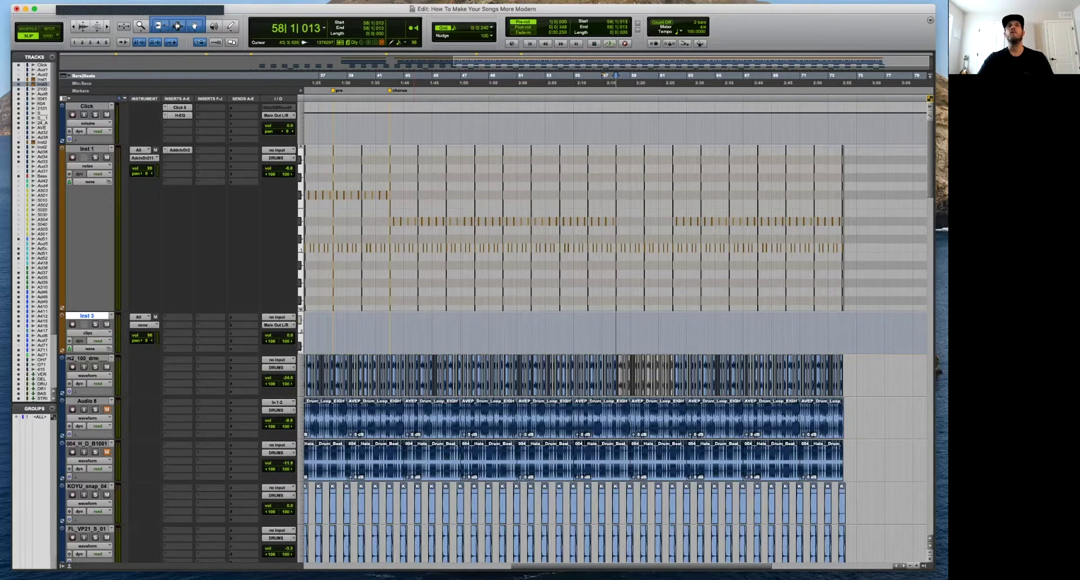
pyautogui.click(279, 325)
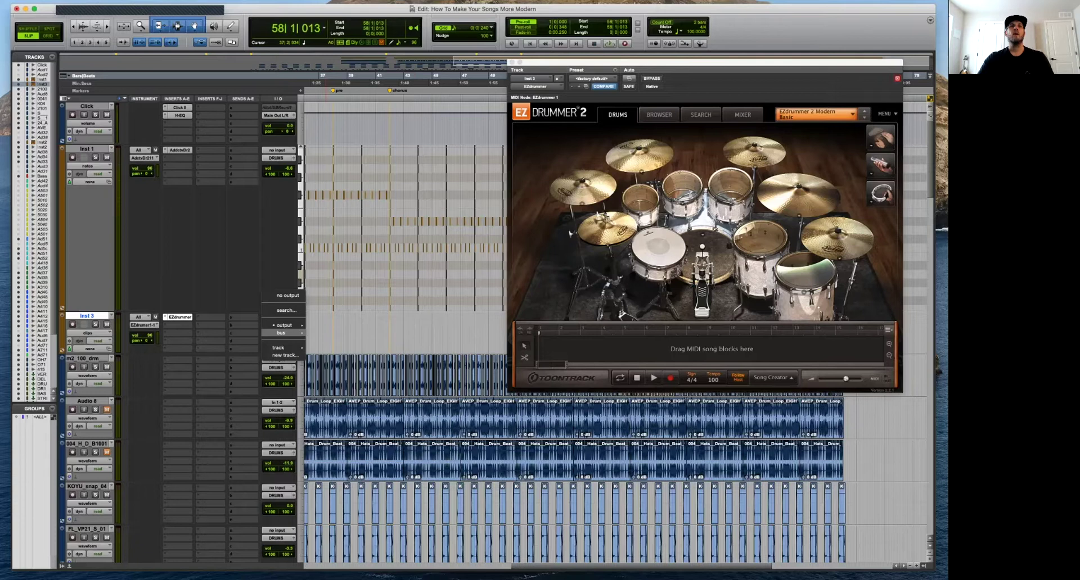
pyautogui.moveTo(281, 333)
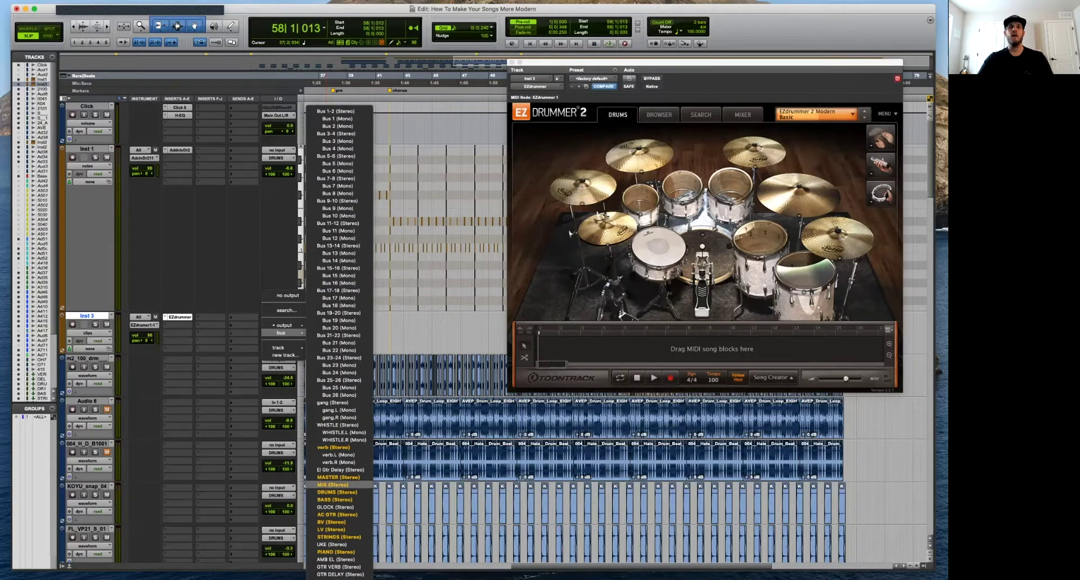
pyautogui.click(337, 493)
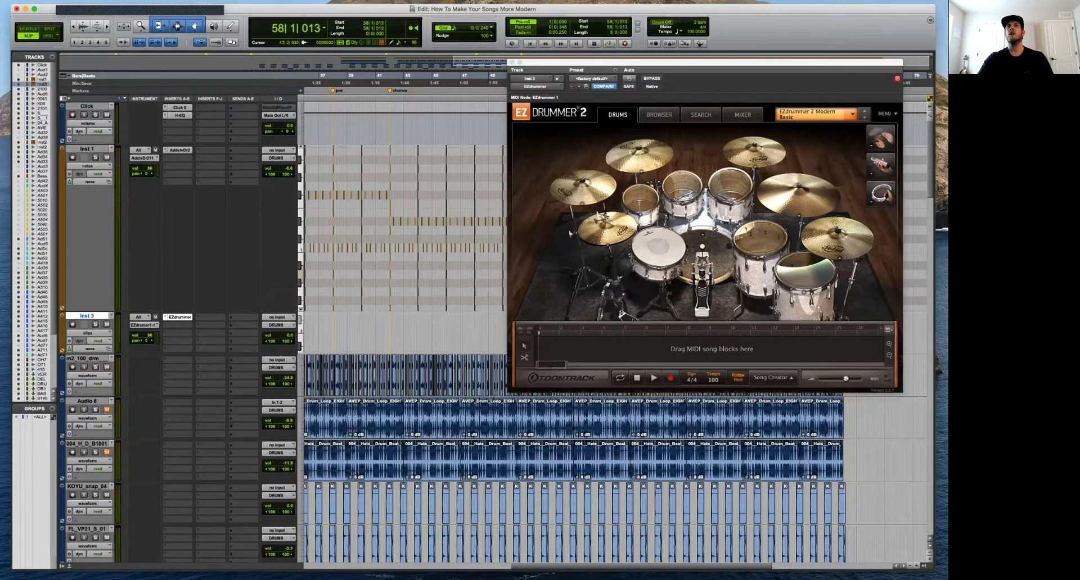
# Browse EZdrummer 2 Percussion for Straight 4/4 shaker grooves and audition 16th Acc 2 4 while the song plays.
pyautogui.click(658, 114)
pyautogui.click(550, 234)
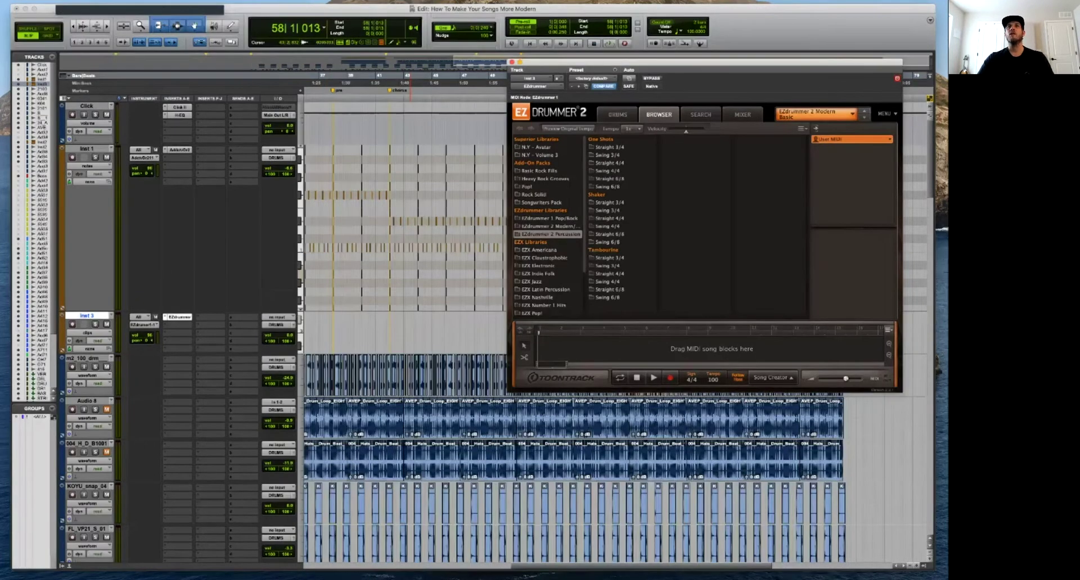
pyautogui.click(611, 218)
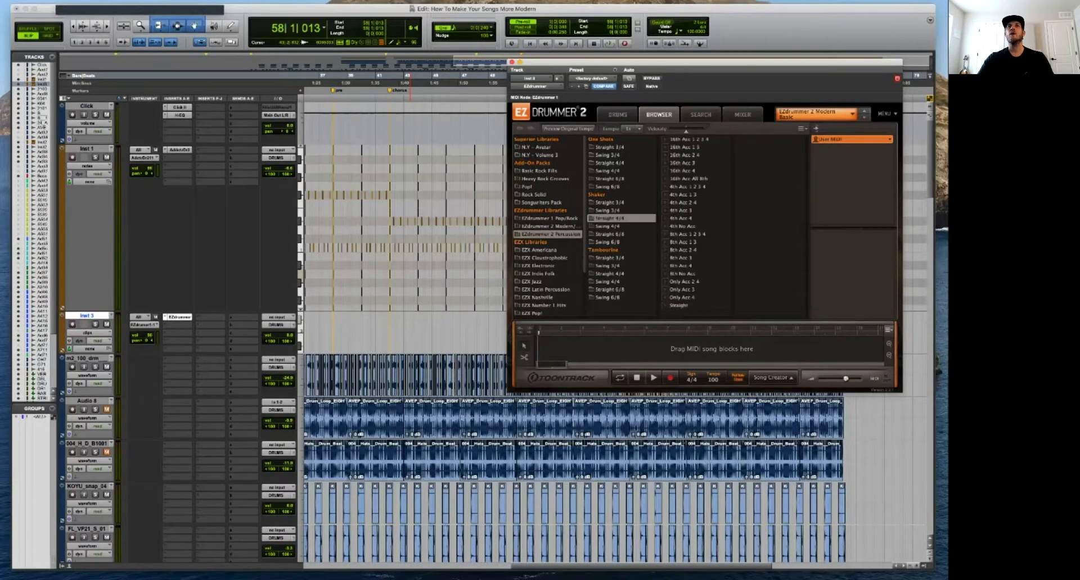
pyautogui.press('space')
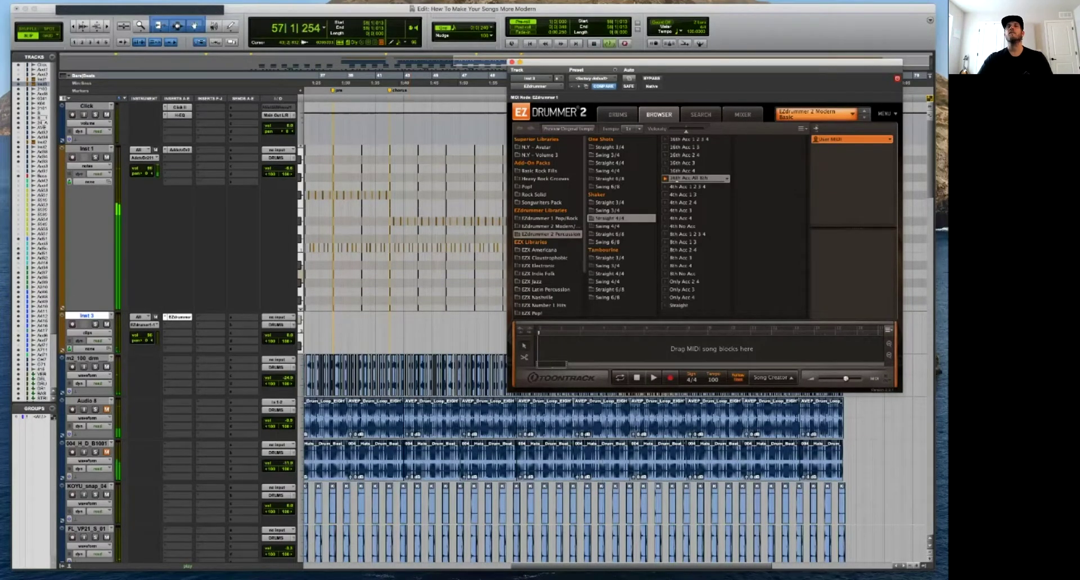
pyautogui.moveTo(703, 61); pyautogui.dragTo(786, 19)
pyautogui.click(768, 112)
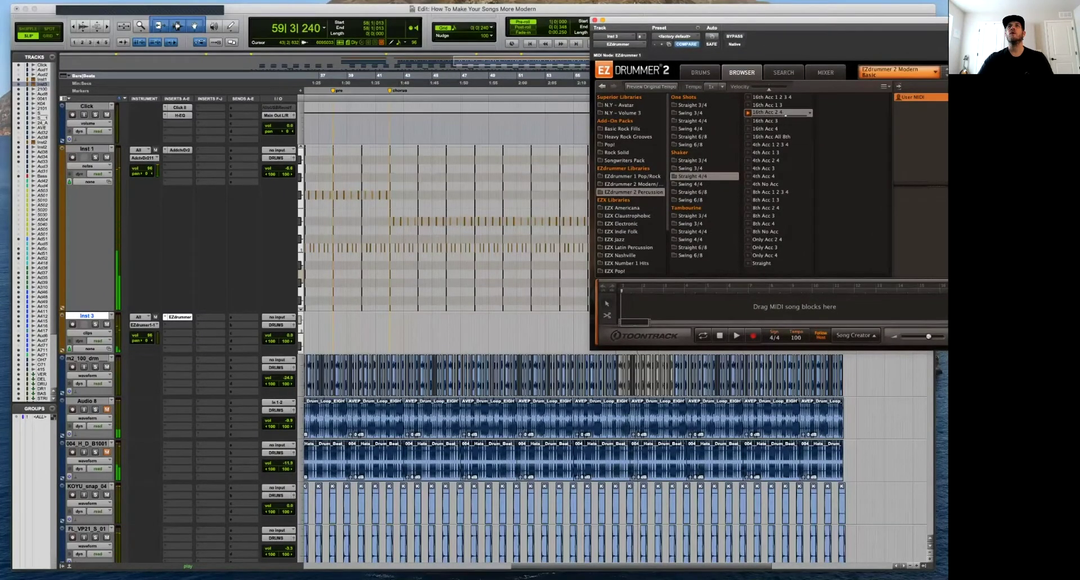
# Place the 16th Acc 2 4 shaker groove as a clip on the Inst 3 track and close EZdrummer.
pyautogui.moveTo(704, 204); pyautogui.dragTo(622, 341)
pyautogui.click(595, 20)
pyautogui.click(611, 325)
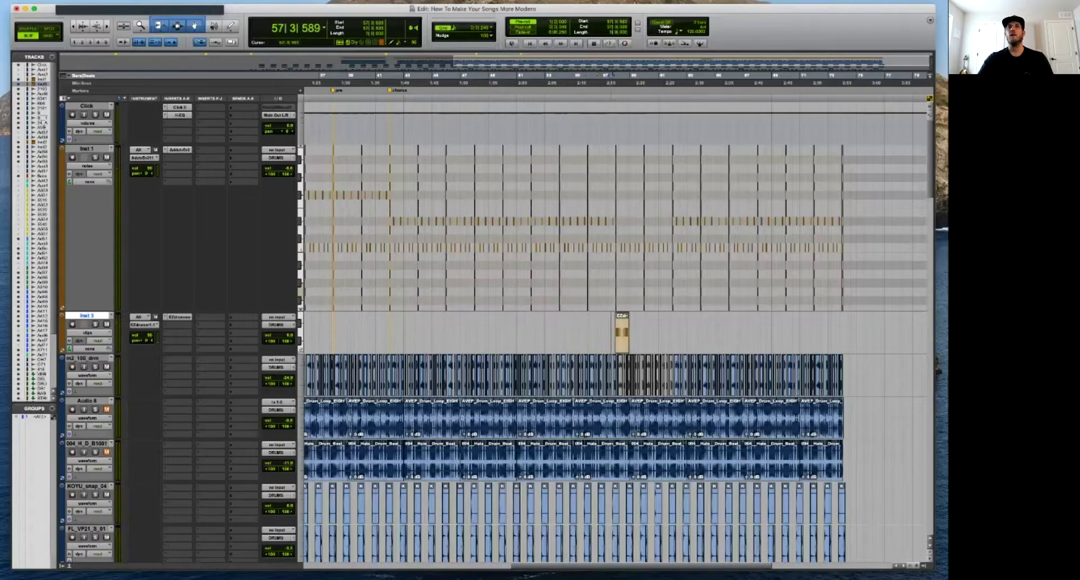
# Move the shaker clip on Inst 3 earlier so it starts exactly at bar 50.
pyautogui.press('t')
pyautogui.press('t')
pyautogui.press('r')
pyautogui.press('r')
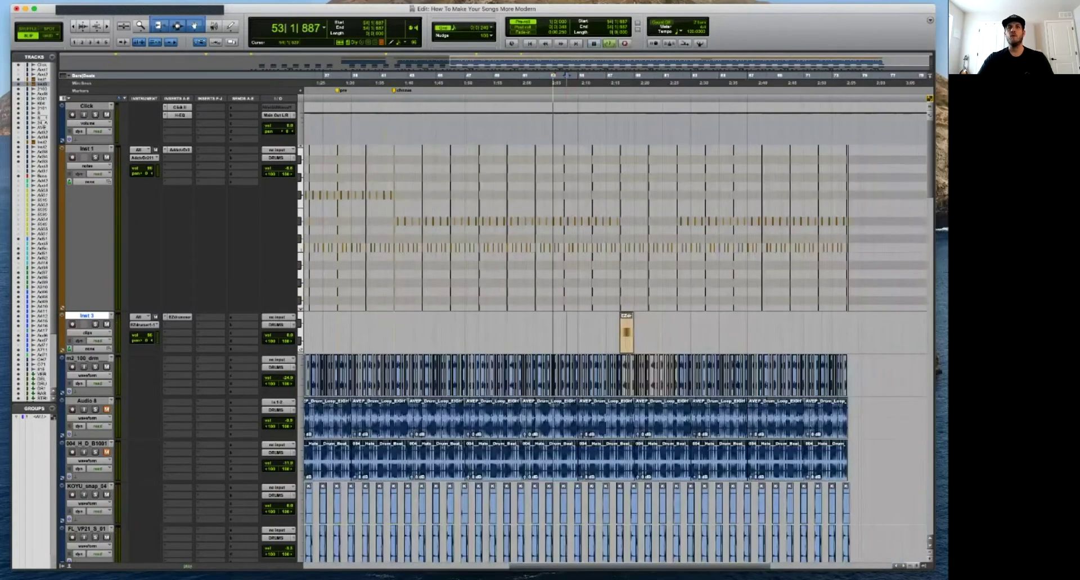
pyautogui.scroll(-20, 616, 332)
pyautogui.scroll(20, 616, 332)
pyautogui.click(526, 332)
pyautogui.press('t')
pyautogui.moveTo(815, 339); pyautogui.dragTo(609, 339)
pyautogui.click(548, 334)
pyautogui.press('t')
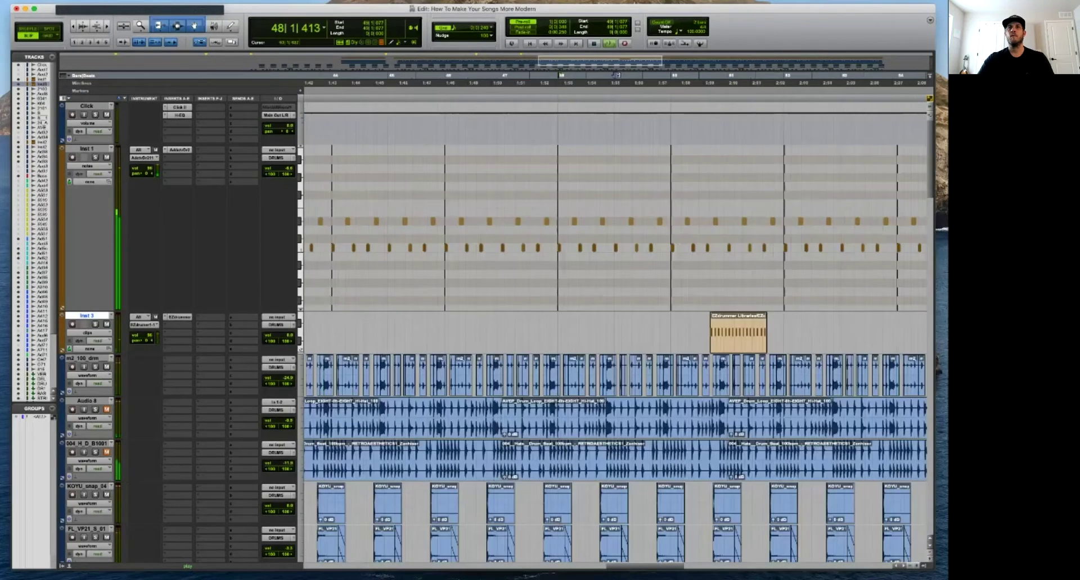
pyautogui.moveTo(737, 339); pyautogui.dragTo(698, 338)
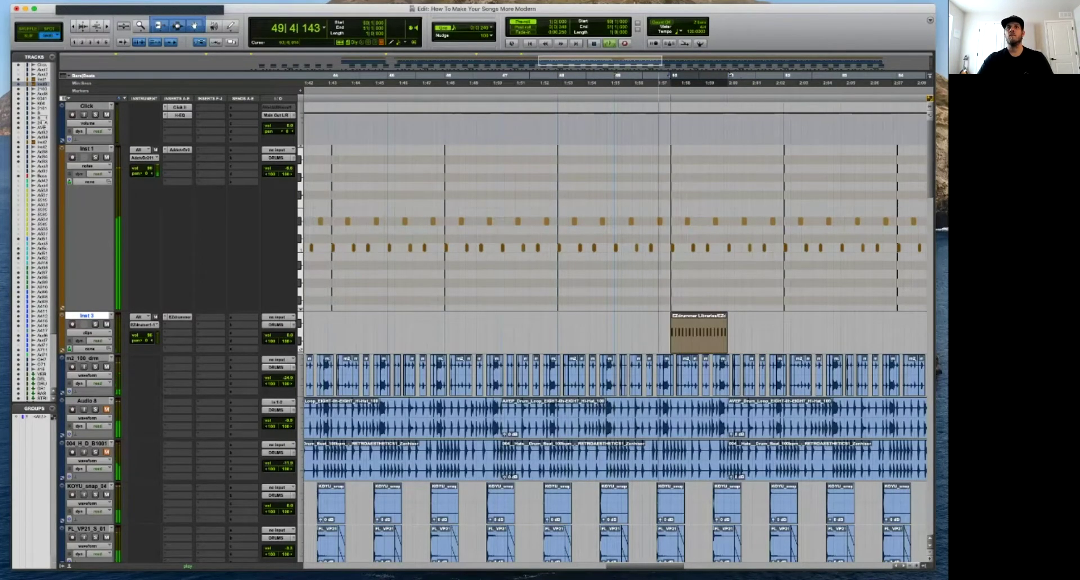
# Duplicate the shaker clip repeatedly on Inst 3 to fill the song from bar 50 to bar 75.
pyautogui.press('r')
pyautogui.press('super+d')
pyautogui.press('r')
pyautogui.press('super+d')
pyautogui.press('super+d')
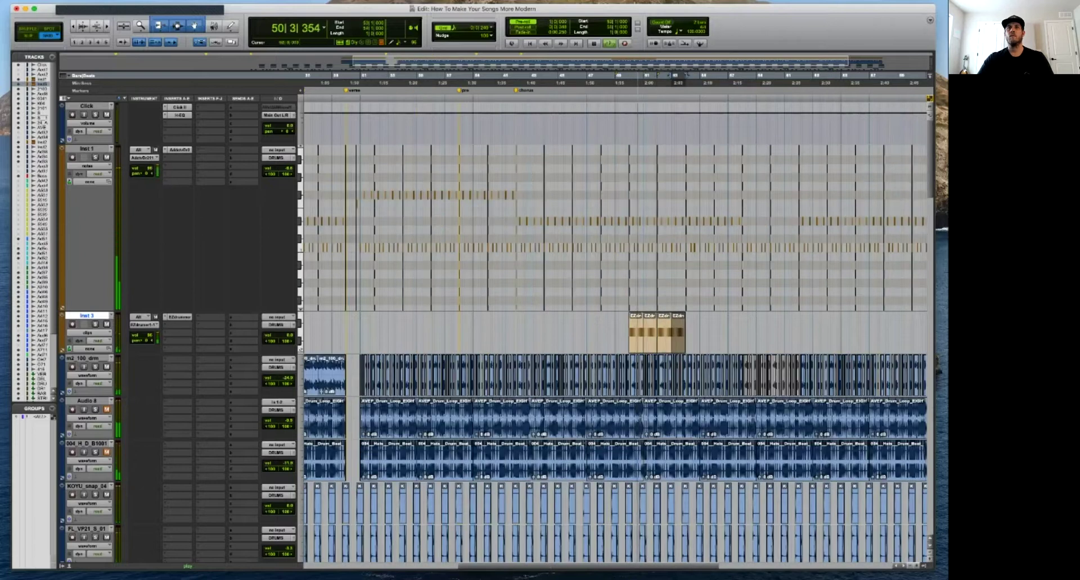
pyautogui.press('super+d')
pyautogui.press('super+d')
pyautogui.press('super+d')
pyautogui.press('r')
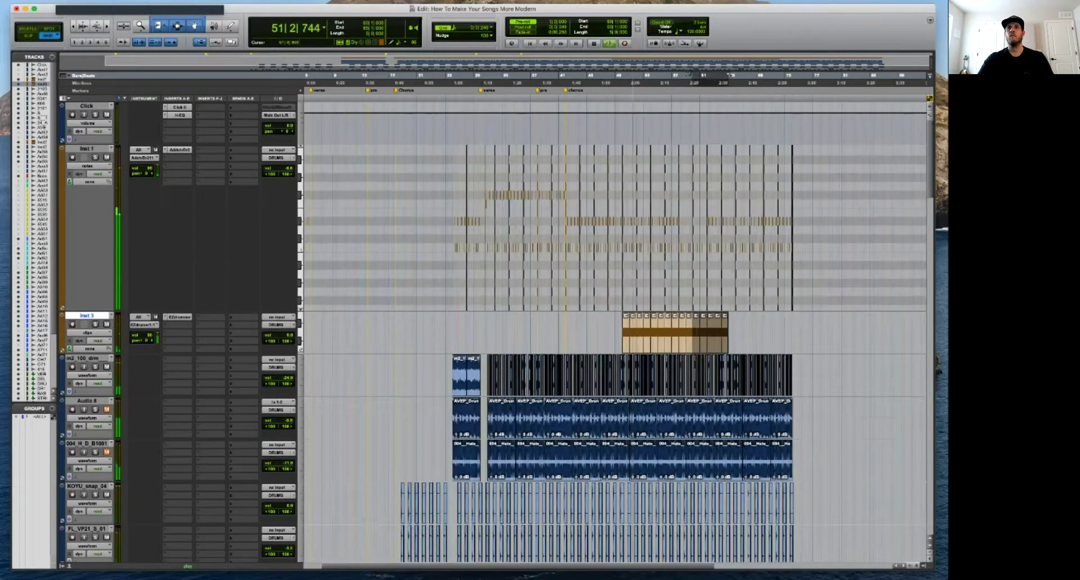
pyautogui.press('super+d')
pyautogui.press('super+d')
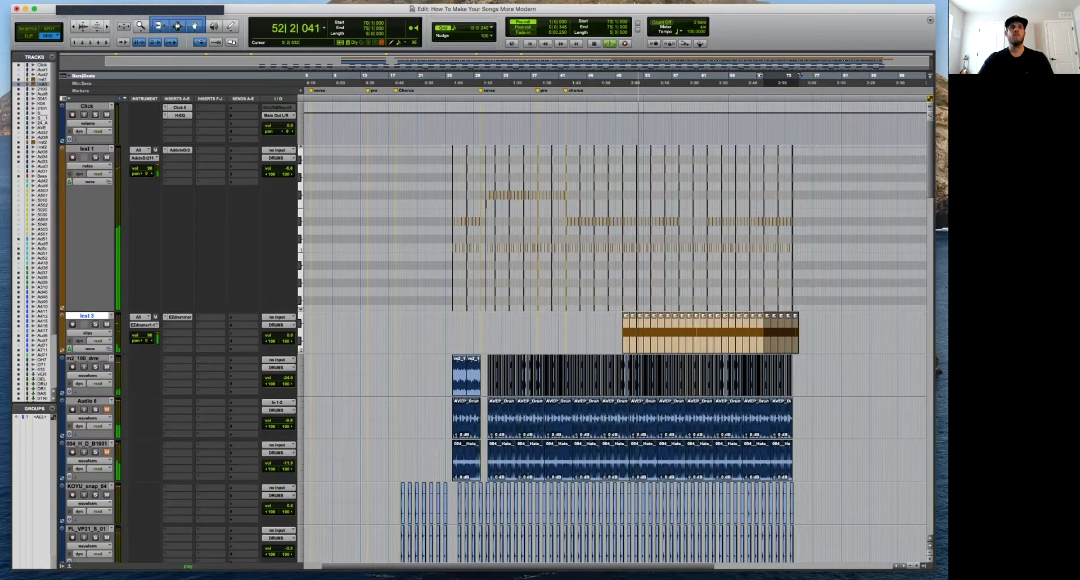
# Lower the Inst 3 track volume and view the channel levels in EZdrummer's mixer.
pyautogui.press('space')
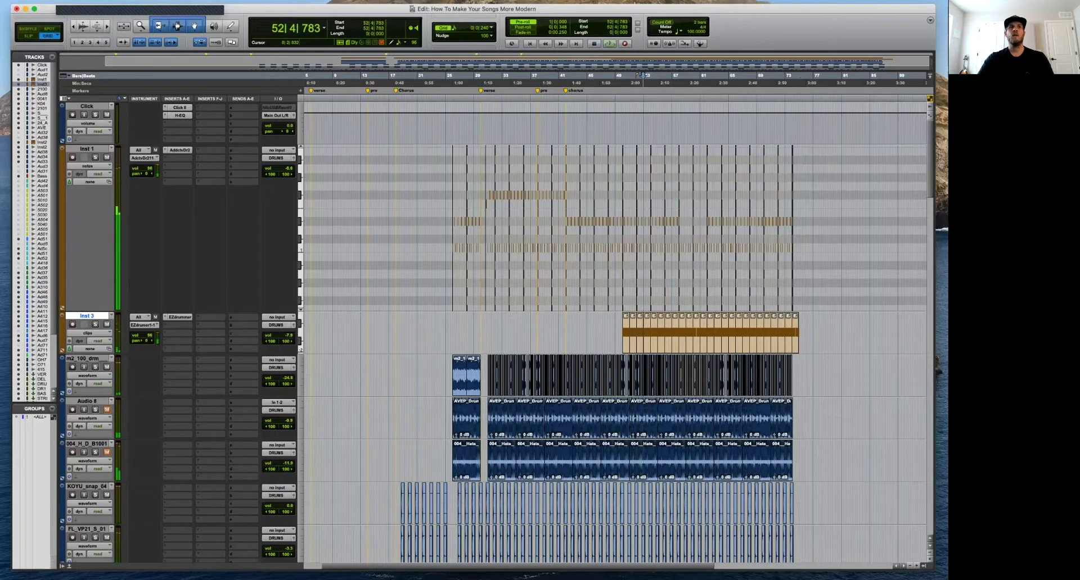
pyautogui.click(180, 318)
pyautogui.moveTo(703, 20); pyautogui.dragTo(596, 49)
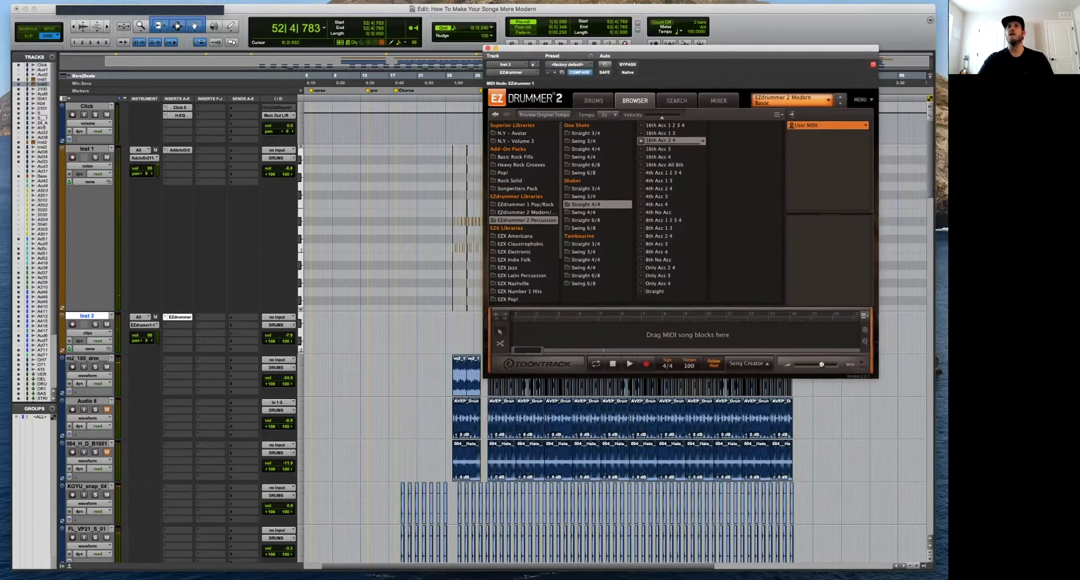
pyautogui.click(677, 101)
pyautogui.click(718, 100)
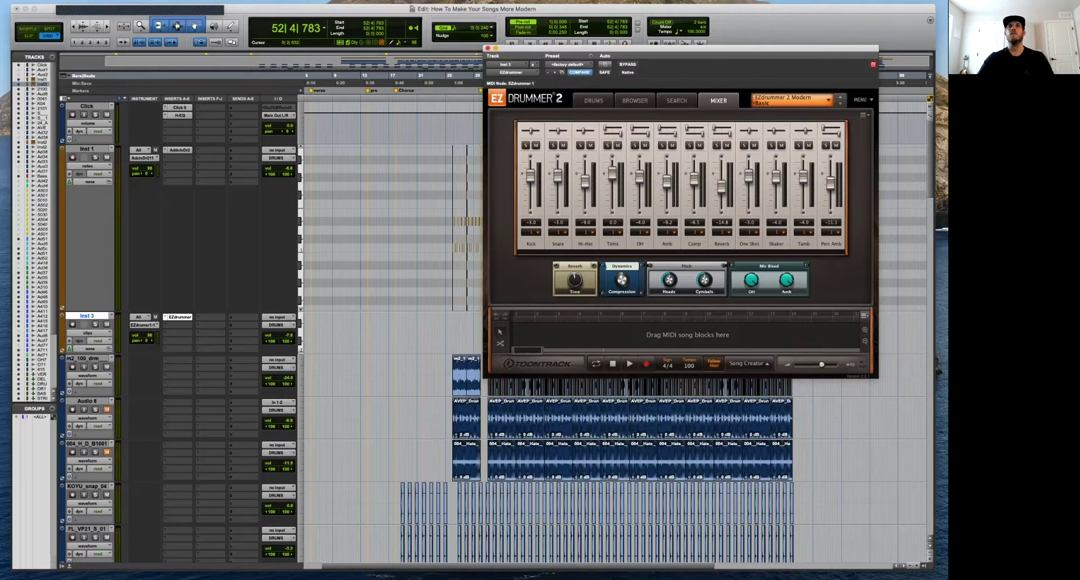
pyautogui.click(487, 48)
# Play the song with the shaker from the end of bar 52 and again from bar 57.
pyautogui.press('space')
pyautogui.press('t')
pyautogui.press('t')
pyautogui.press('r')
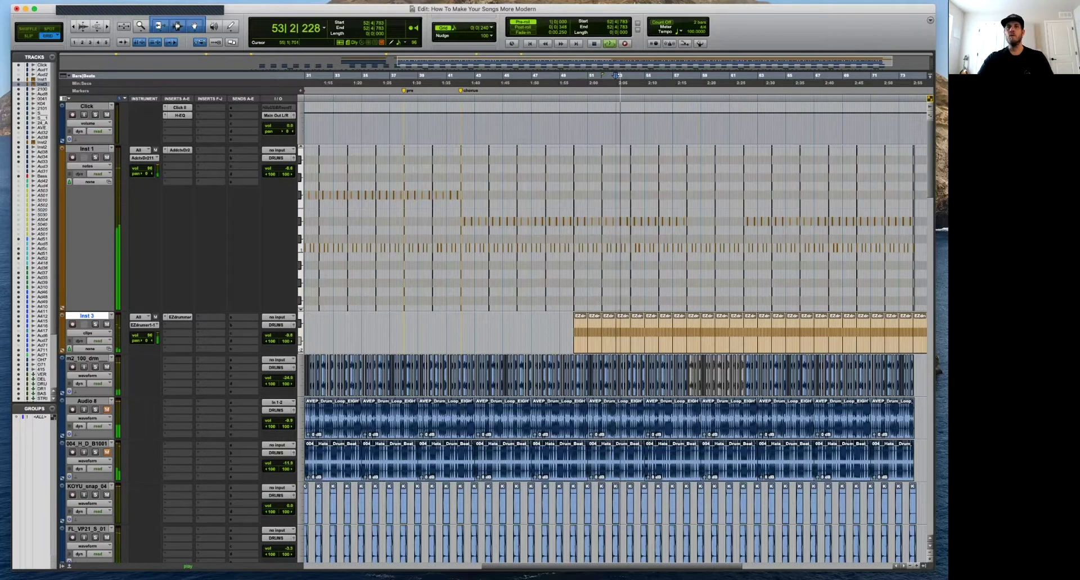
pyautogui.click(679, 325)
pyautogui.press('space')
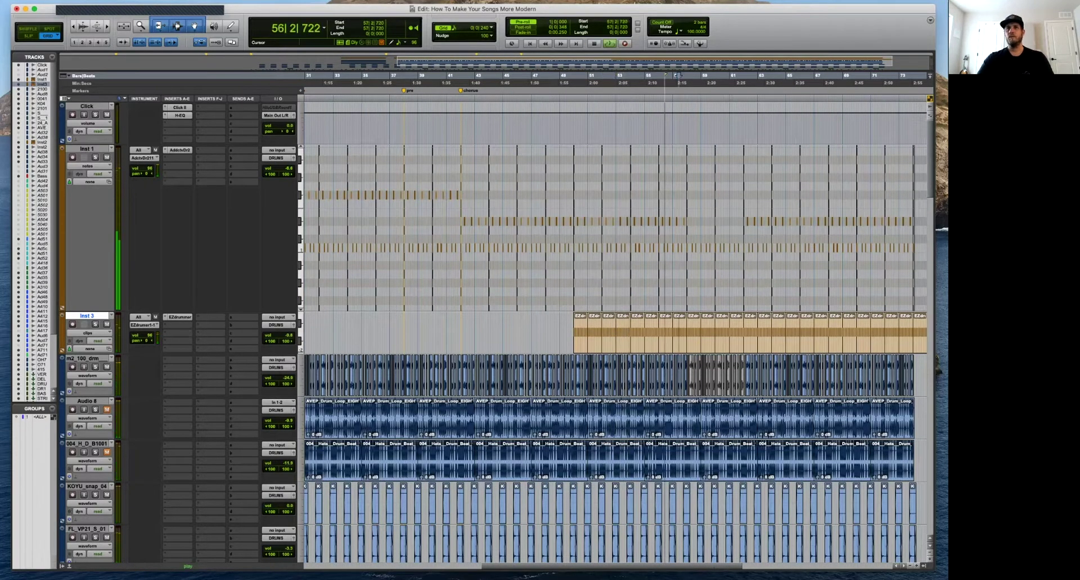
pyautogui.press('t')
pyautogui.press('t')
pyautogui.press('r')
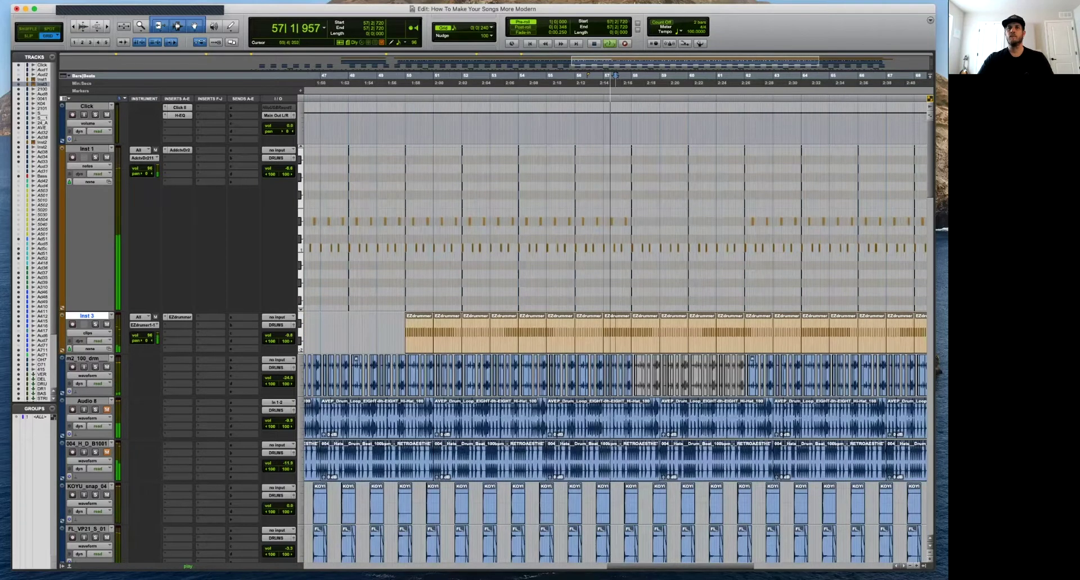
pyautogui.press('r')
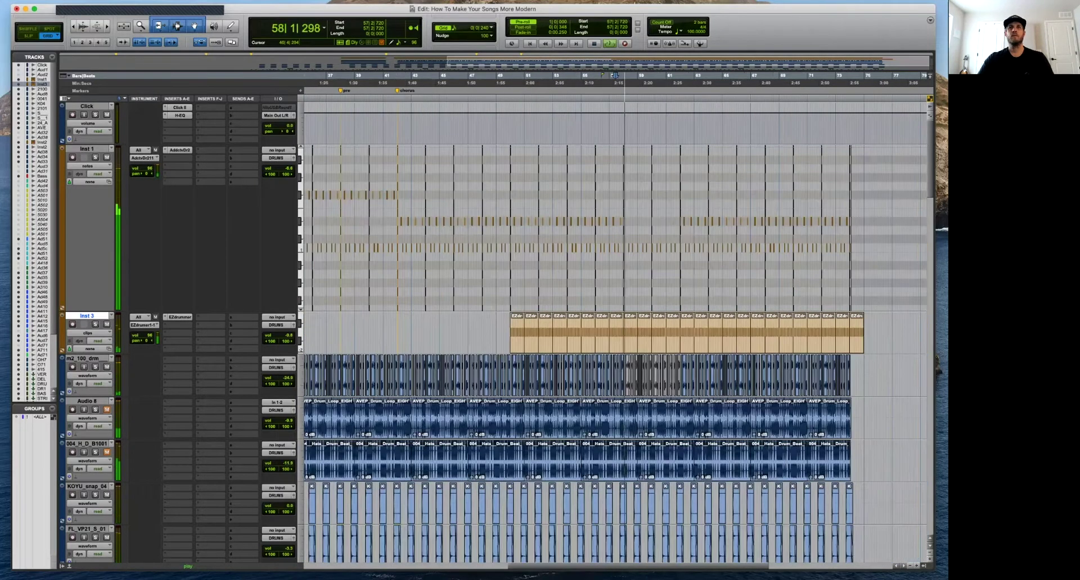
# Automate Inst 3's audio volume to dip at bar 58 and rise from bar 60 to bar 62, and audition the change.
pyautogui.click(88, 333)
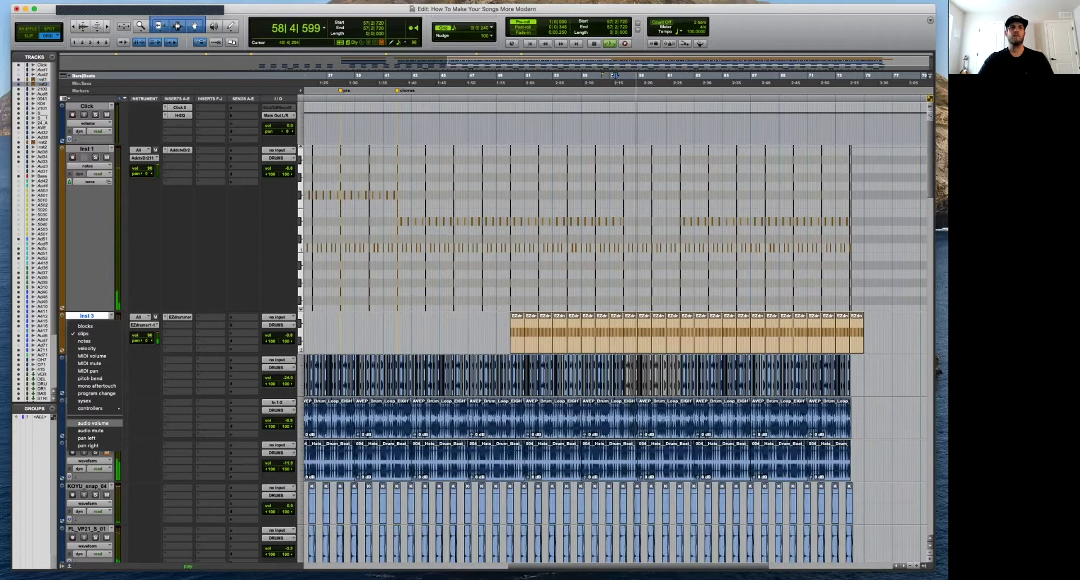
pyautogui.click(93, 423)
pyautogui.press('space')
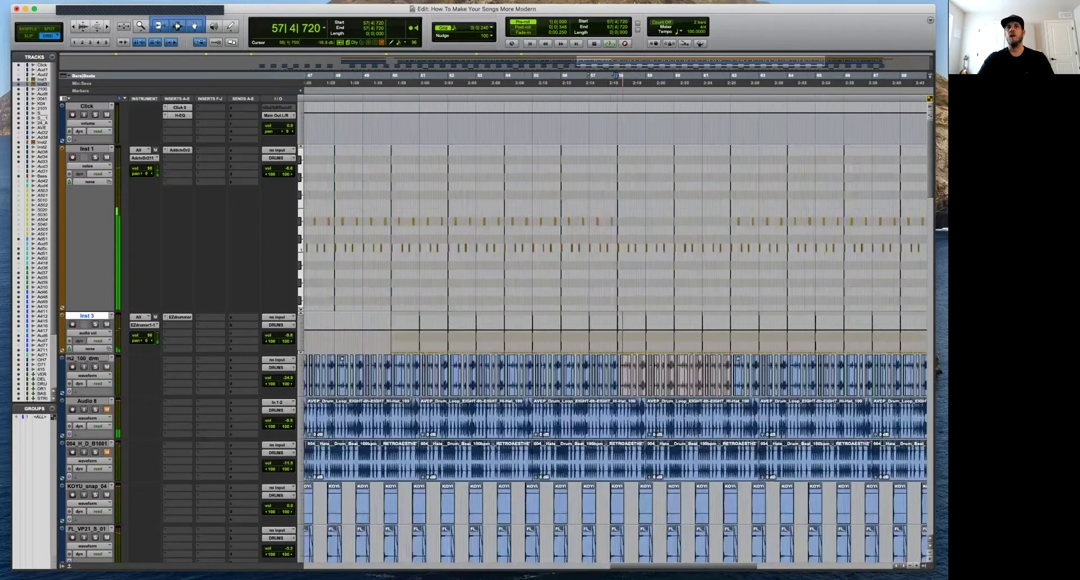
pyautogui.press('t')
pyautogui.press('t')
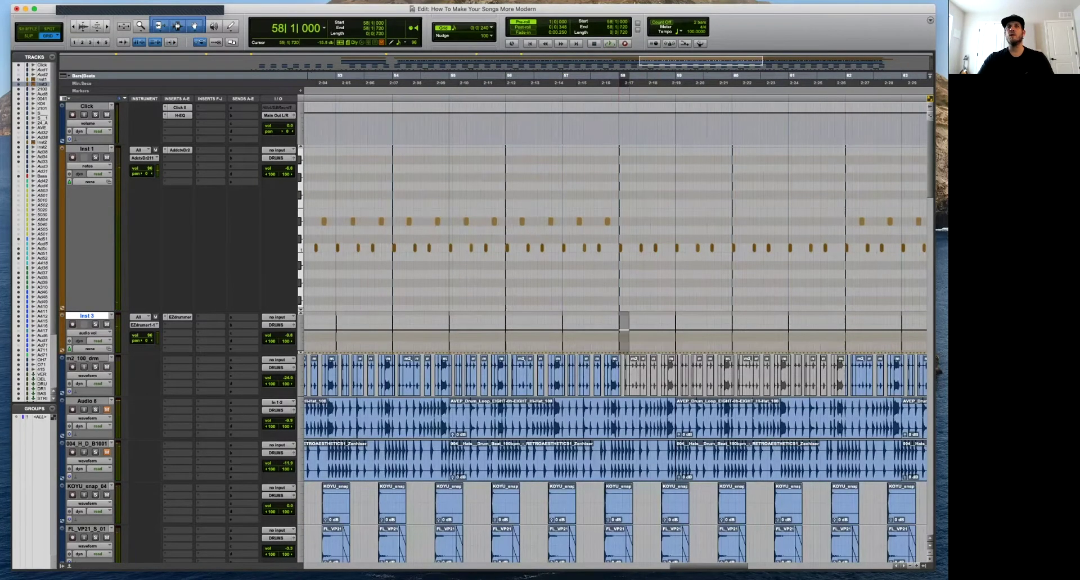
pyautogui.moveTo(628, 332); pyautogui.dragTo(842, 331)
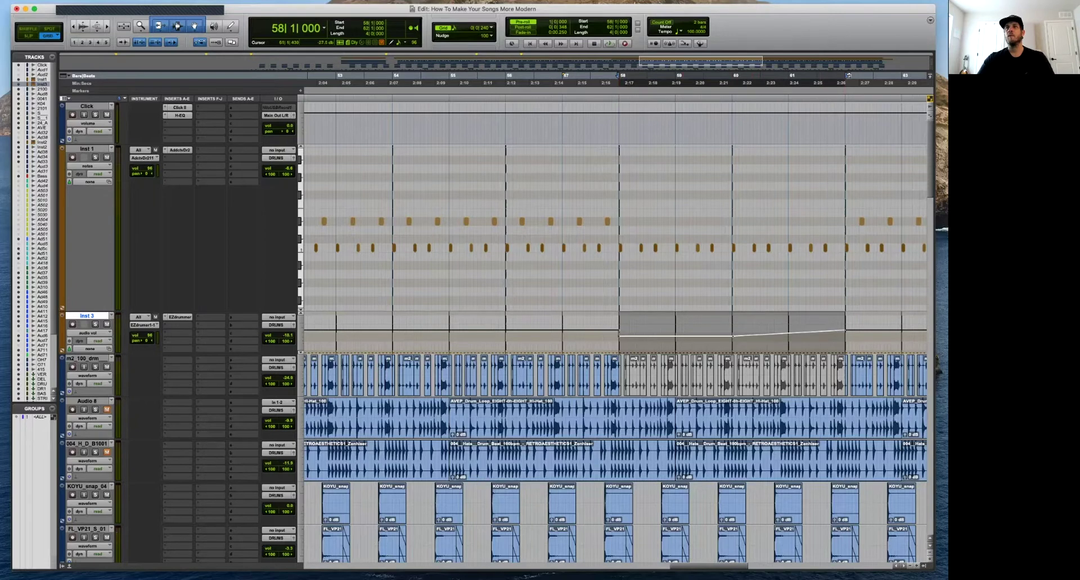
pyautogui.click(605, 337)
pyautogui.press('space')
pyautogui.press('r')
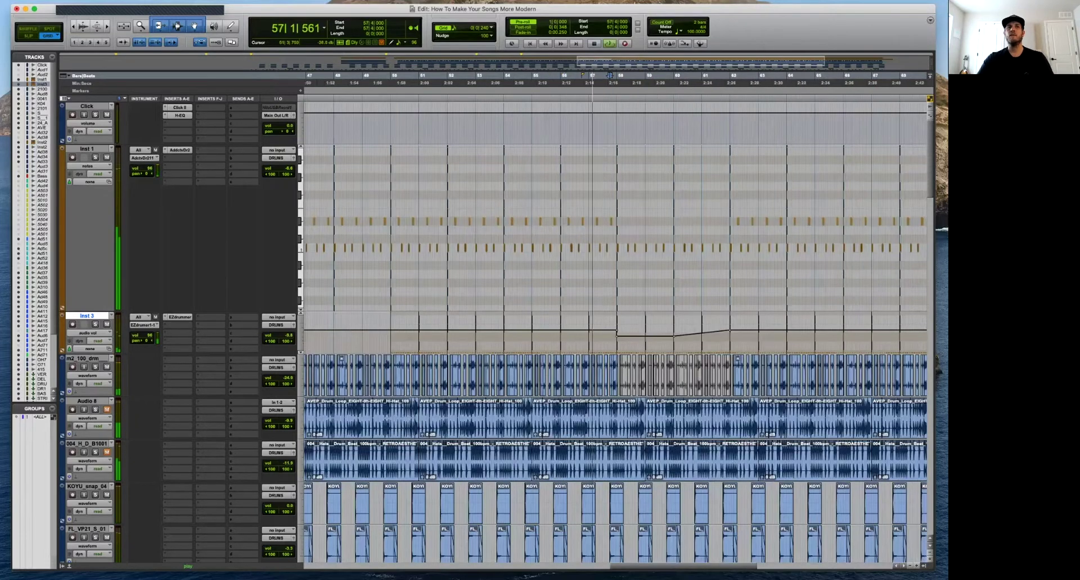
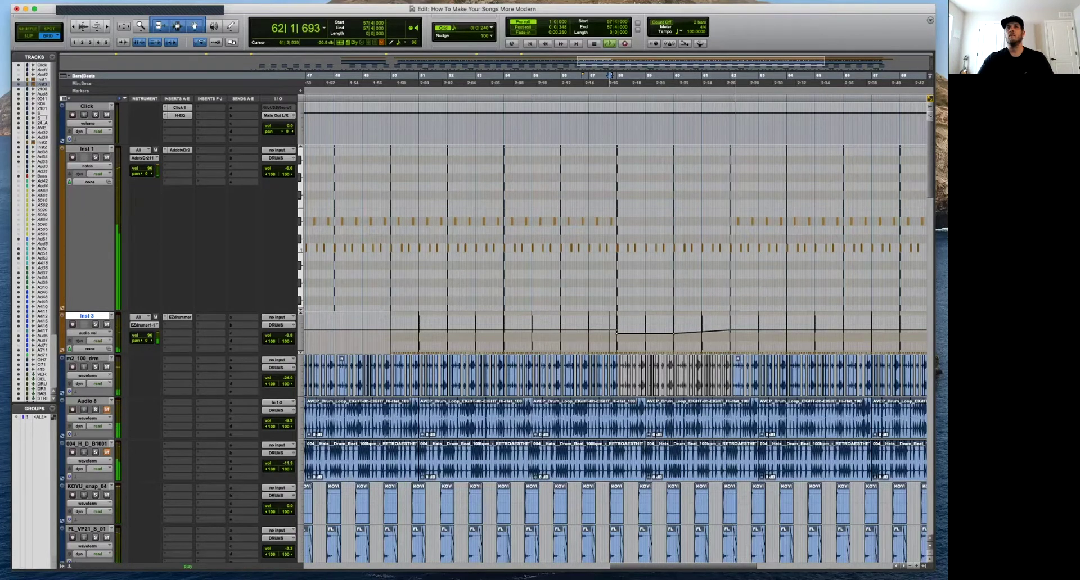
# Switch Inst 3 to the notes view and enlarge the track height to reach the shaker notes around bar 61.
pyautogui.press('-')
pyautogui.click(720, 338)
pyautogui.press('t')
pyautogui.press('t')
pyautogui.press('space')
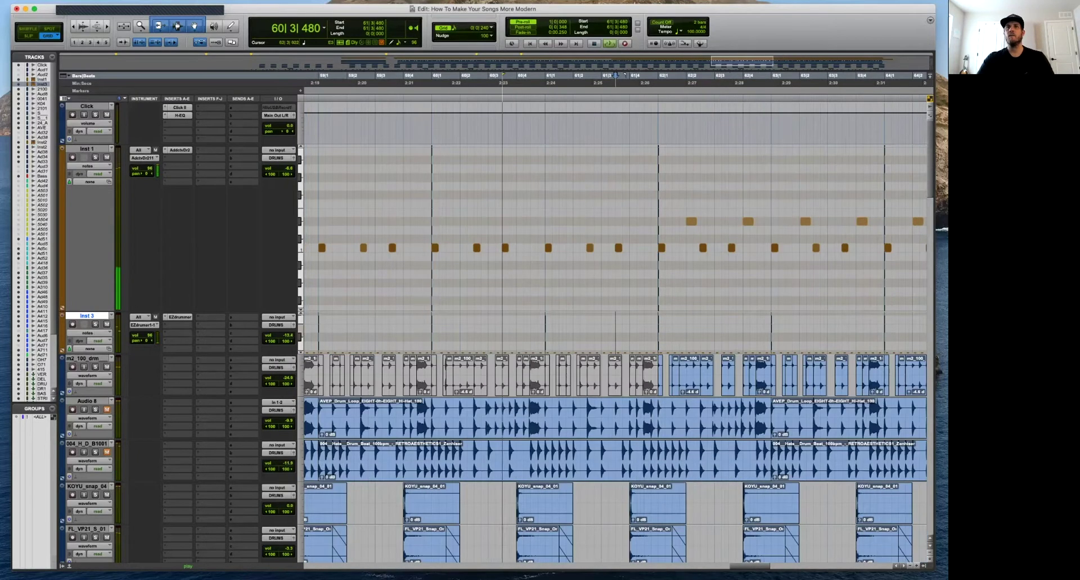
pyautogui.click(636, 75)
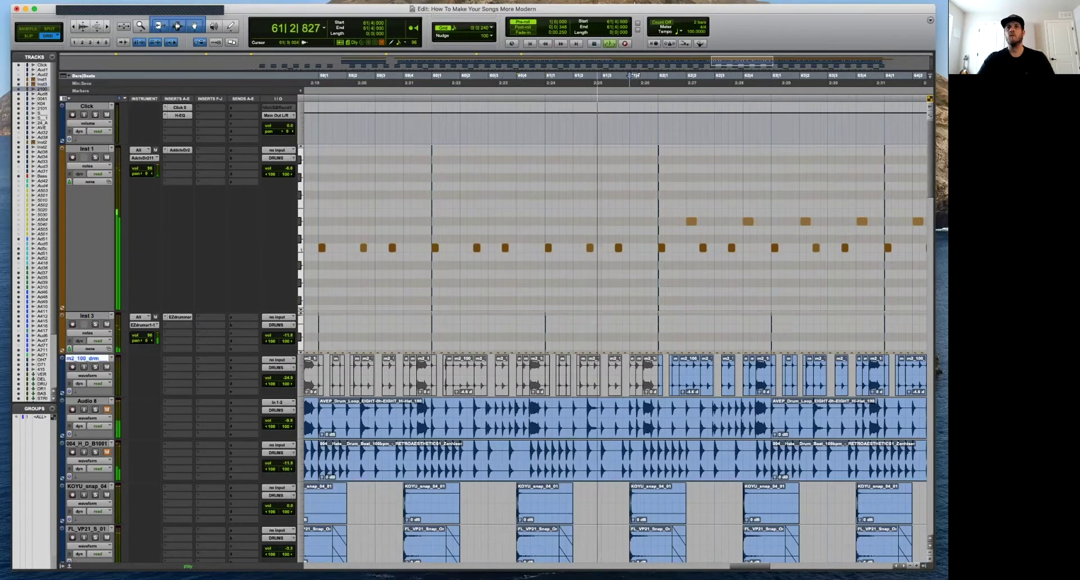
pyautogui.moveTo(90, 353); pyautogui.dragTo(90, 487)
# Delete the shaker notes on Inst 3 over about the last beat and a half before bar 62.
pyautogui.press('space')
pyautogui.moveTo(638, 427); pyautogui.dragTo(639, 465)
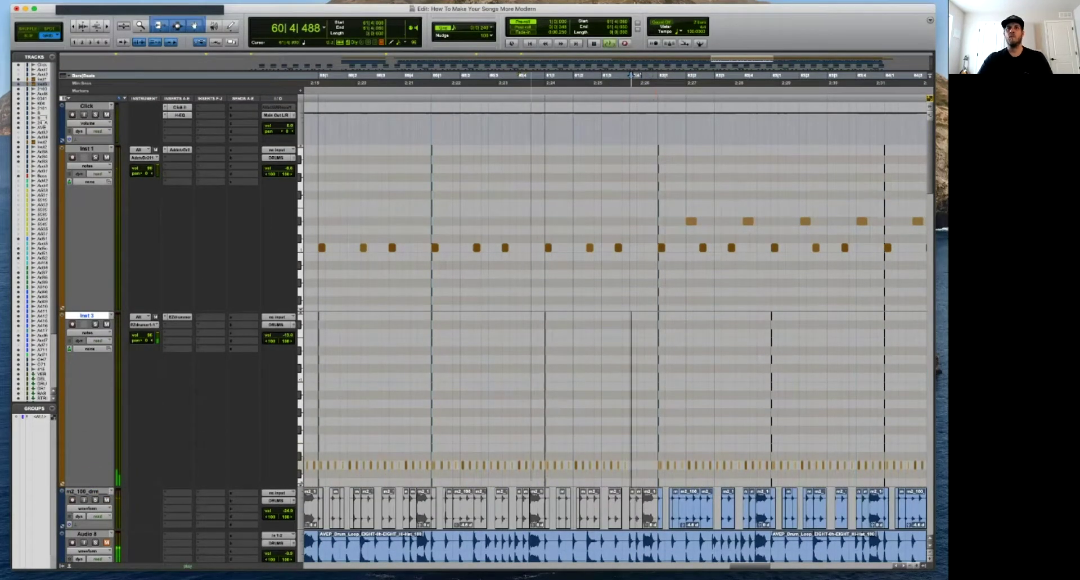
pyautogui.press('t')
pyautogui.press('t')
pyautogui.press('r')
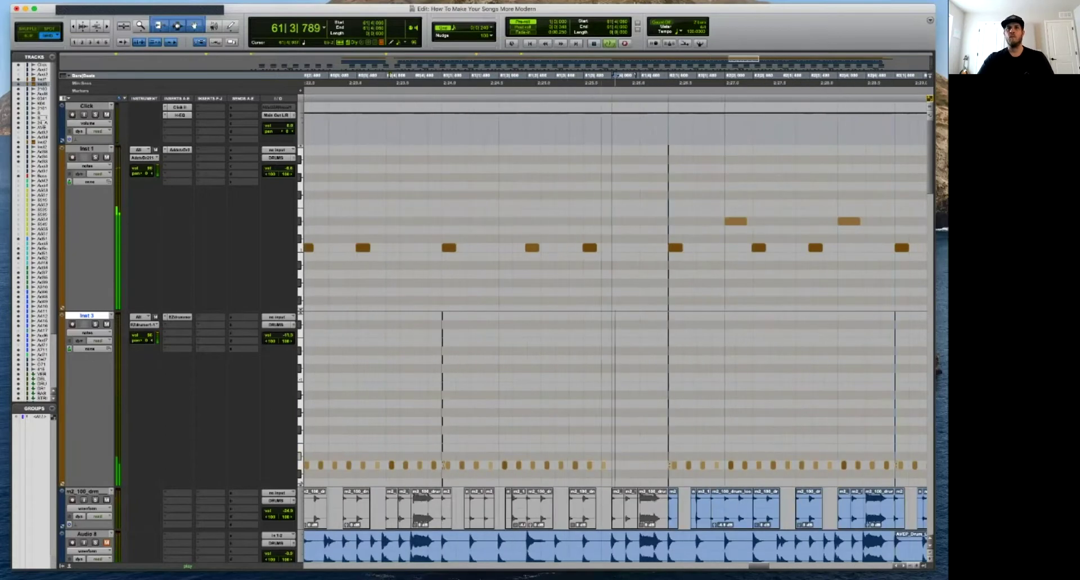
pyautogui.moveTo(587, 454); pyautogui.dragTo(615, 470)
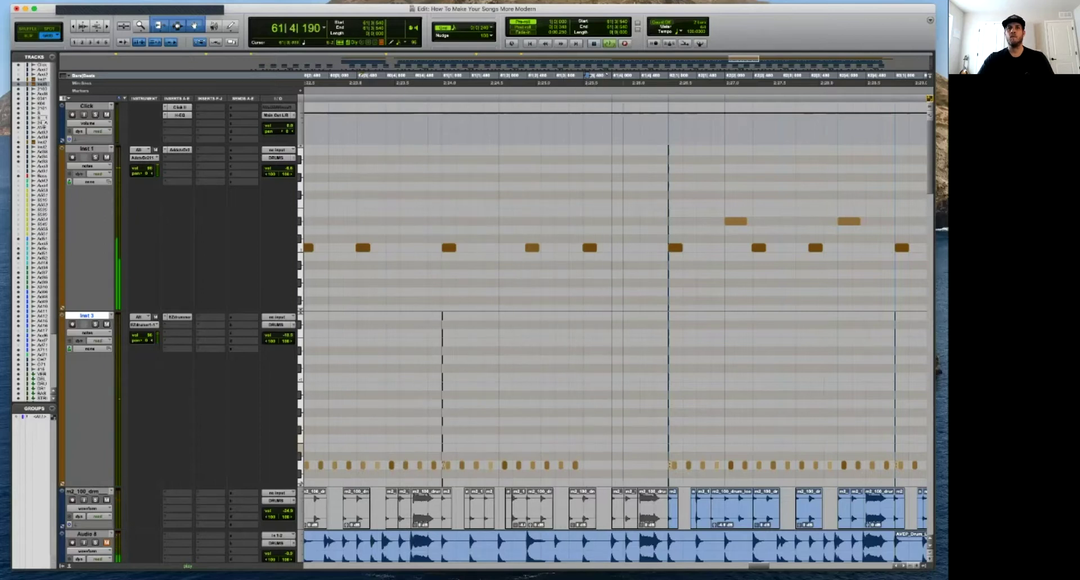
# Mute the three layered snap clips on beat 4 of bar 61 and the SS_snap_water_stone clip just before them.
pyautogui.press('r')
pyautogui.scroll(-5, 613, 332)
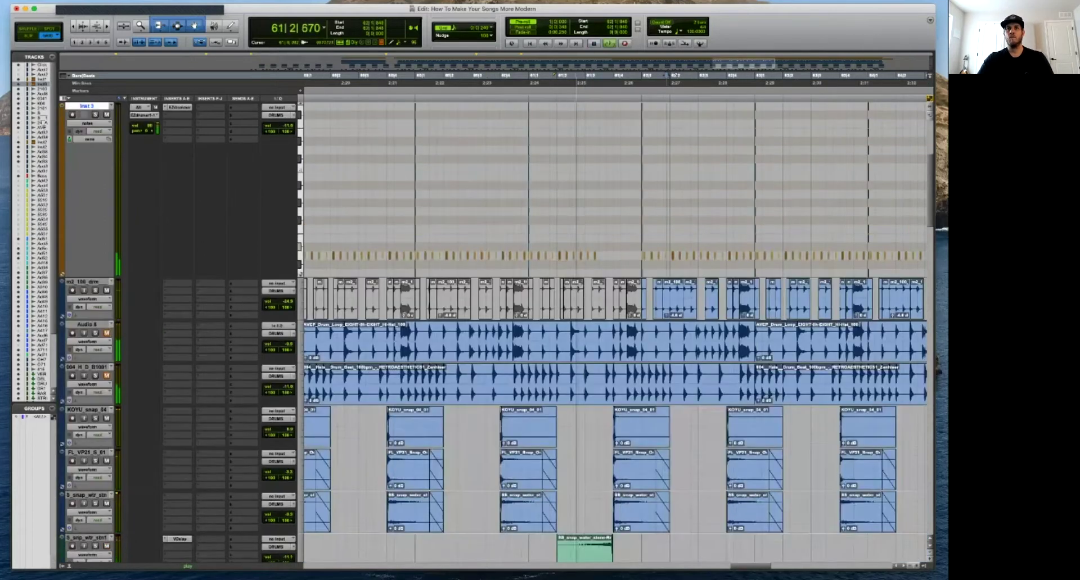
pyautogui.moveTo(599, 408); pyautogui.dragTo(683, 532)
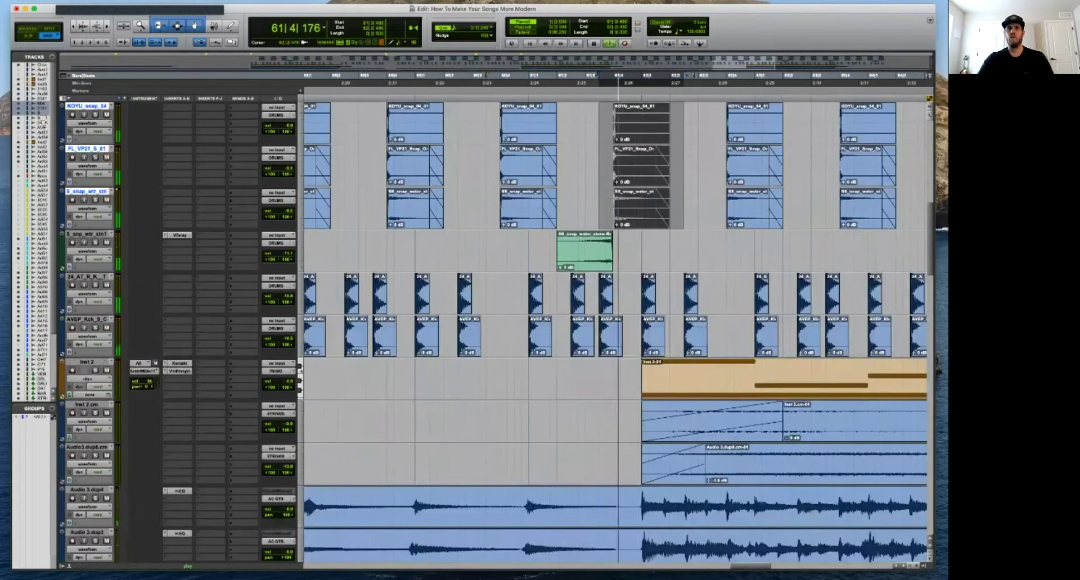
pyautogui.scroll(-7, 613, 332)
pyautogui.press('super+m')
pyautogui.moveTo(635, 252); pyautogui.dragTo(543, 252)
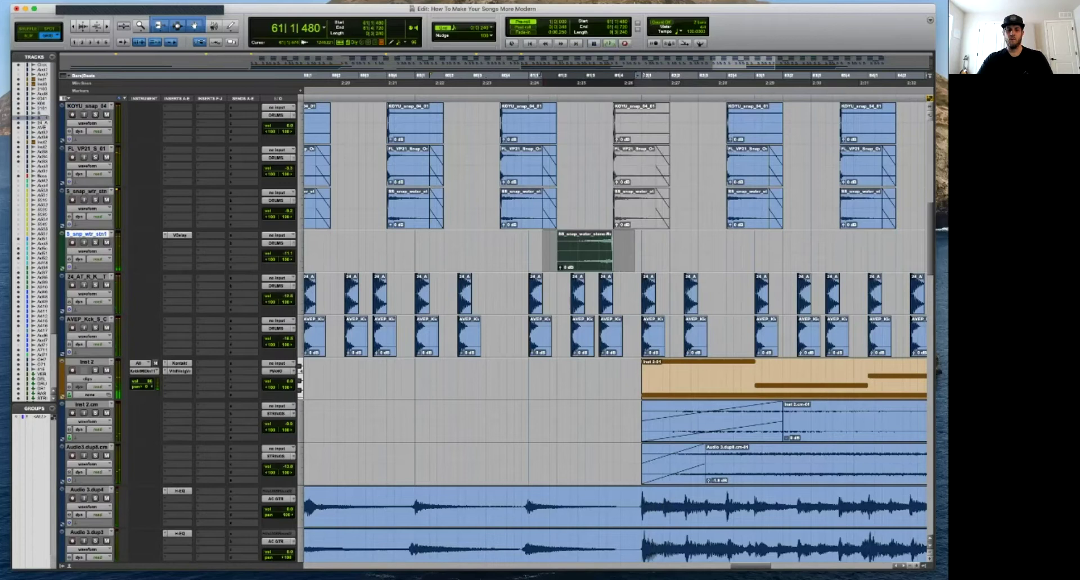
pyautogui.press('super+m')
pyautogui.press('space')
# Try muting the two layered kick clips just before bar 62 and restore them.
pyautogui.moveTo(599, 279); pyautogui.dragTo(622, 355)
pyautogui.press('super+m')
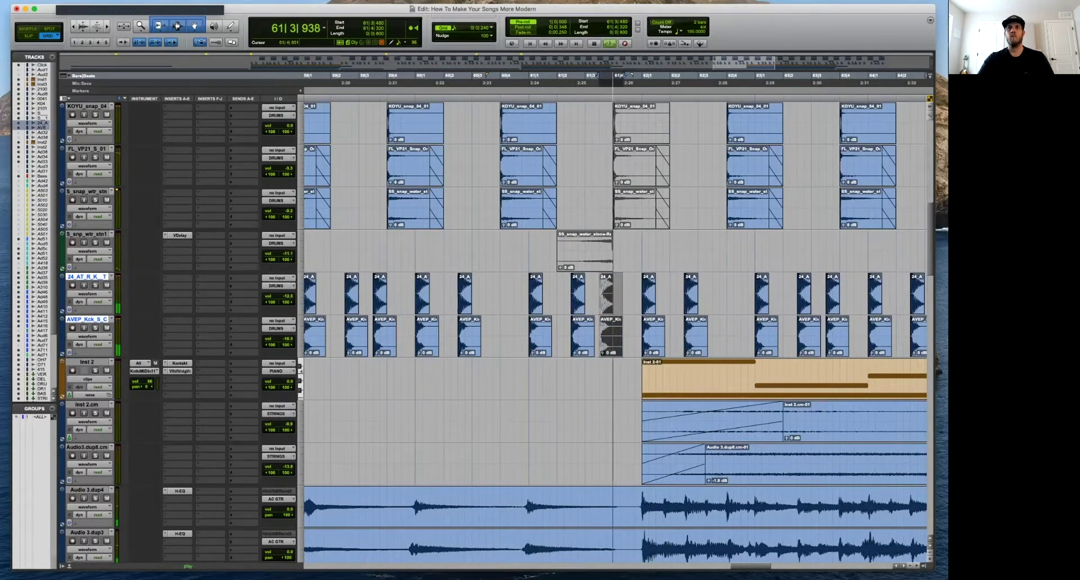
pyautogui.press('super+m')
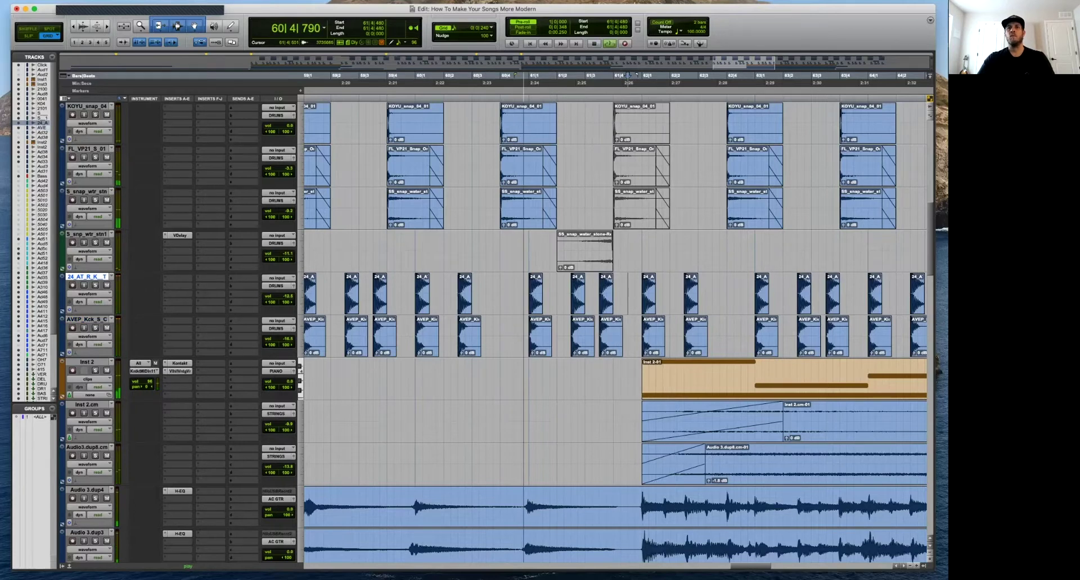
# Separate the short vocal fragment just before bar 66 on Audio 5.cm and lower its clip gain.
pyautogui.scroll(-5, 615, 332)
pyautogui.press('r')
pyautogui.moveTo(607, 458); pyautogui.dragTo(848, 458)
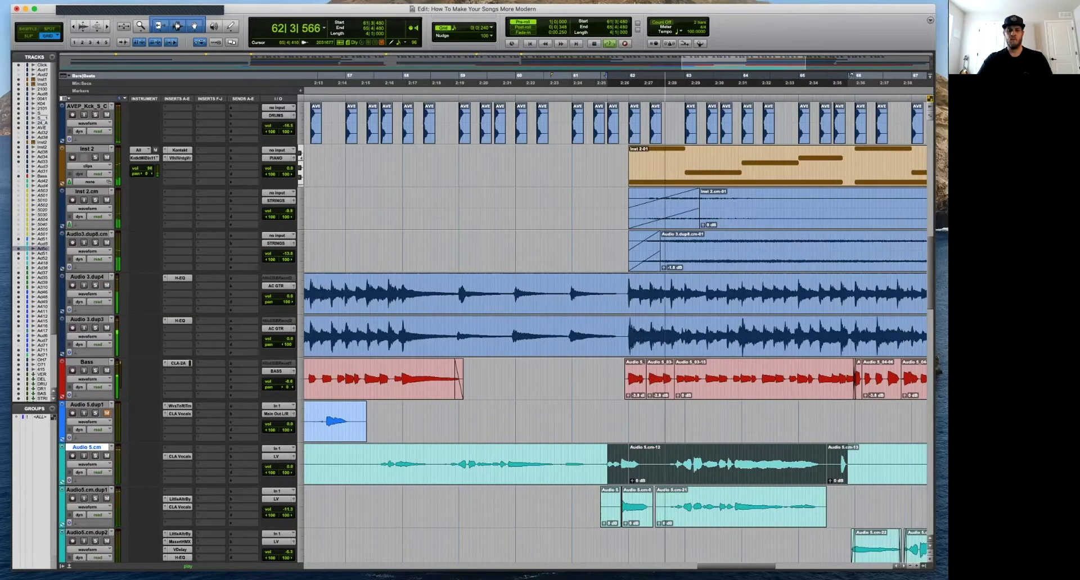
pyautogui.press('r')
pyautogui.press('r')
pyautogui.scroll(1, 616, 332)
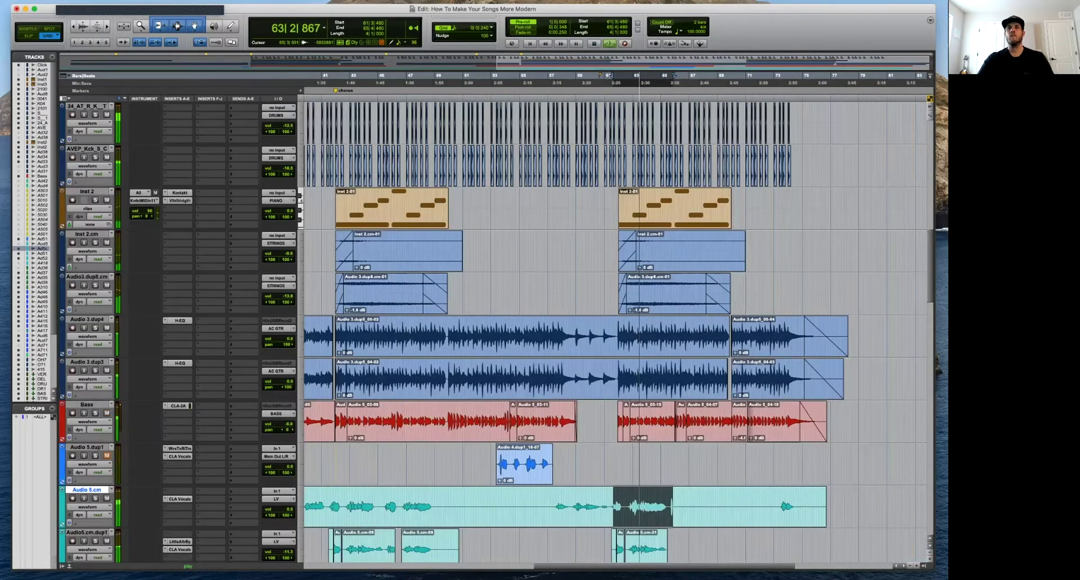
pyautogui.scroll(-3, 616, 332)
pyautogui.press('t')
pyautogui.press('t')
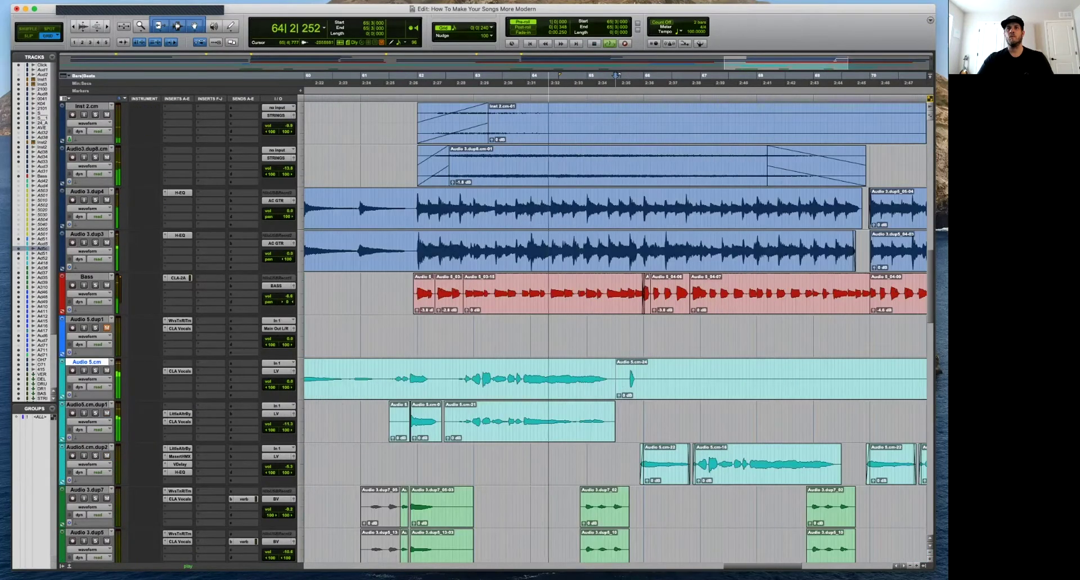
pyautogui.press('p')
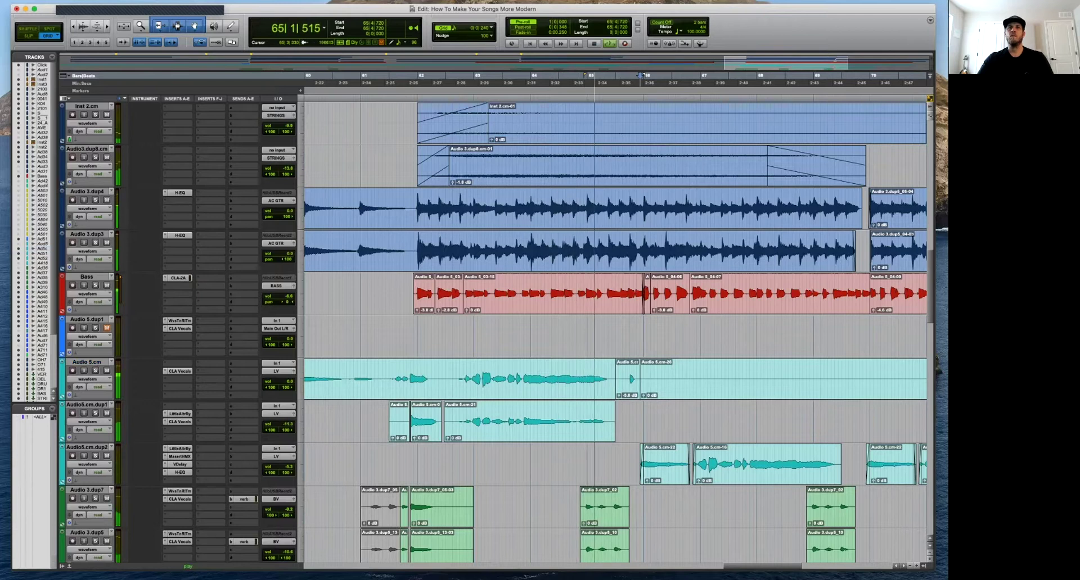
pyautogui.press('r')
pyautogui.press('r')
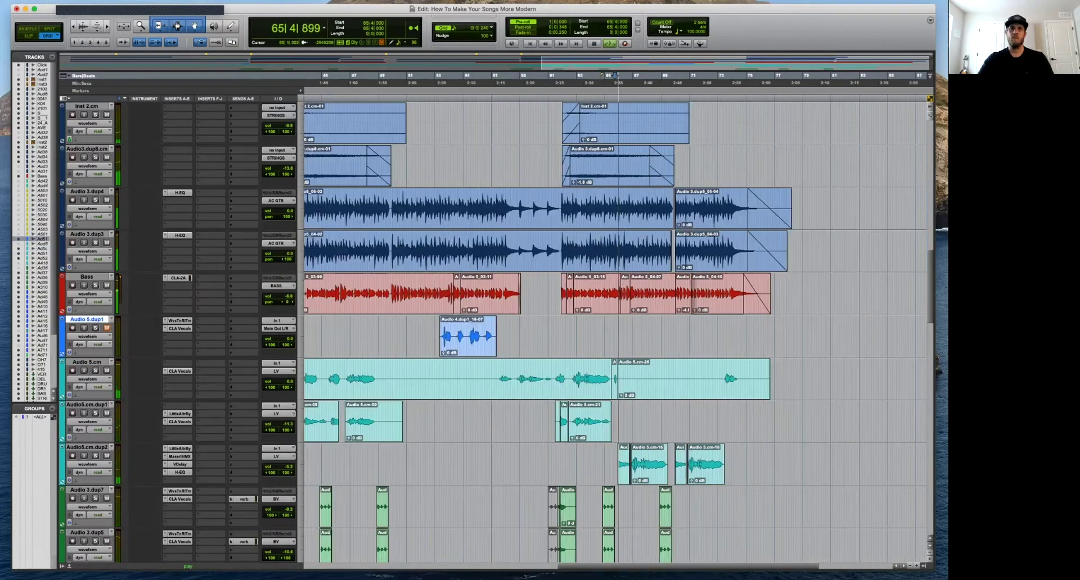
# Play the song on from bar 65 and examine the vocal, bass, guitar, piano and string tracks around bars 66 to 70.
pyautogui.scroll(-4, 616, 332)
pyautogui.scroll(-8, 616, 331)
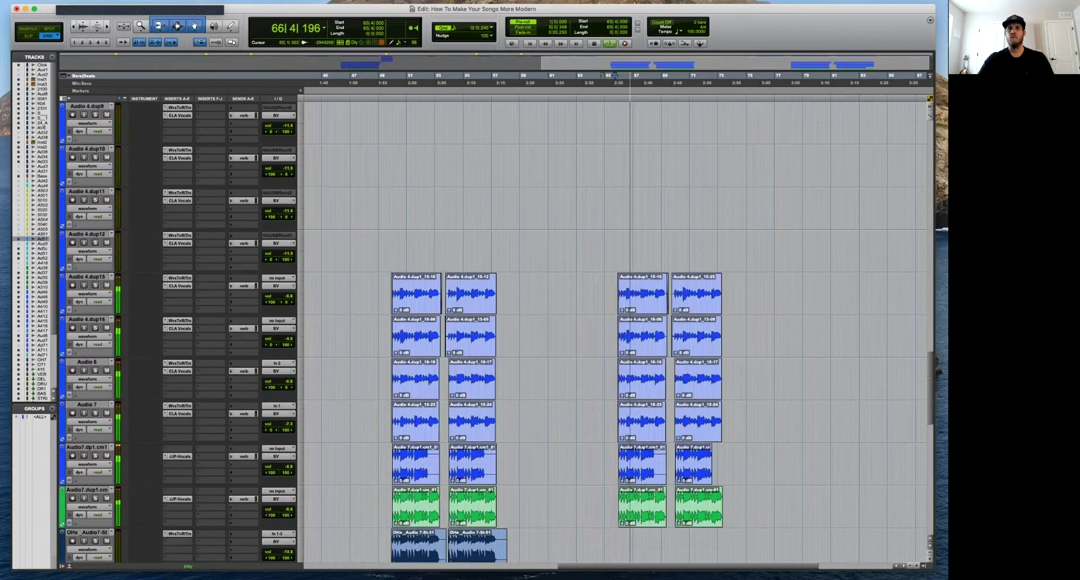
pyautogui.scroll(8, 616, 332)
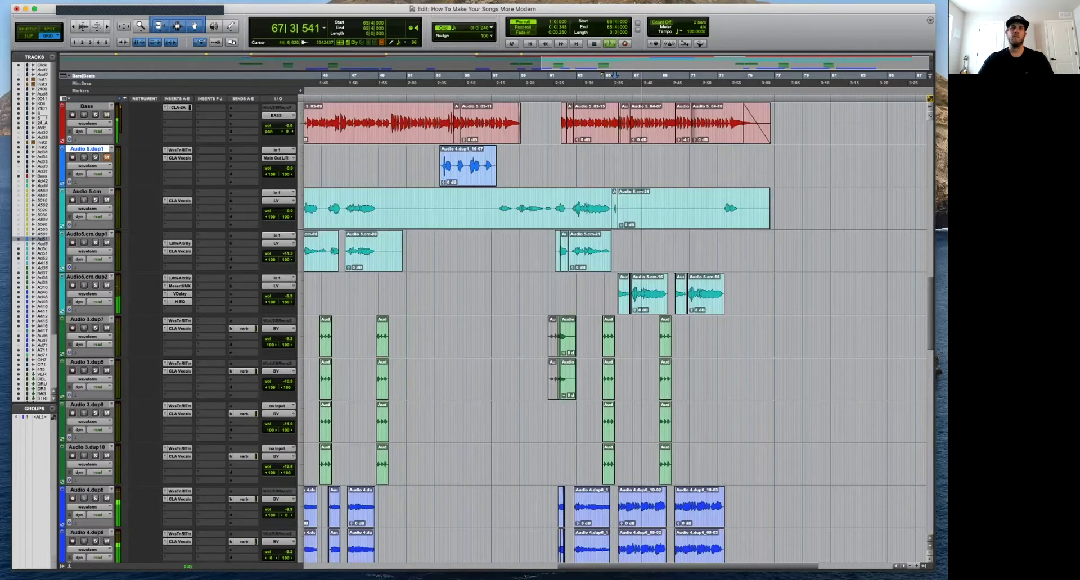
pyautogui.moveTo(289, 295); pyautogui.dragTo(289, 295)
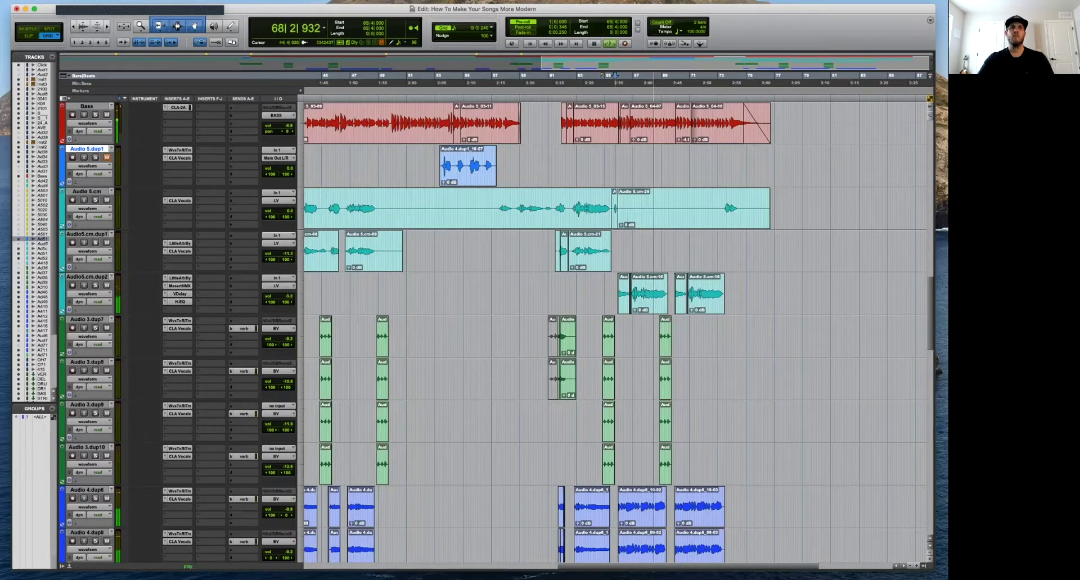
pyautogui.scroll(4, 289, 297)
pyautogui.scroll(1, 614, 76)
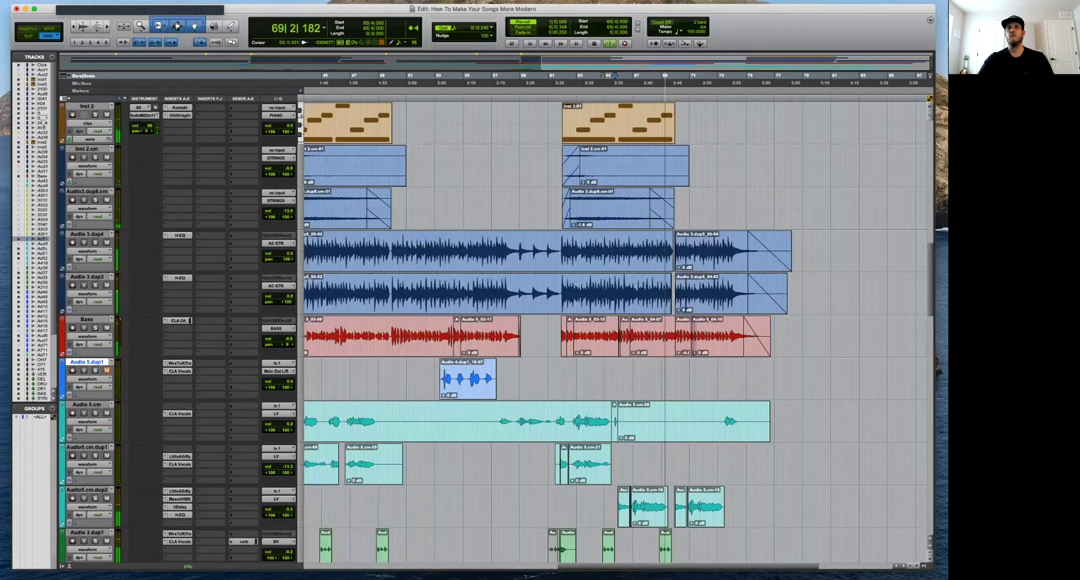
pyautogui.press('super+bracketright')
pyautogui.press('super+bracketright')
pyautogui.press('super+bracketright')
pyautogui.press('super+bracketleft')
pyautogui.press('super+bracketleft')
pyautogui.press('super+bracketleft')
pyautogui.press('super+bracketleft')
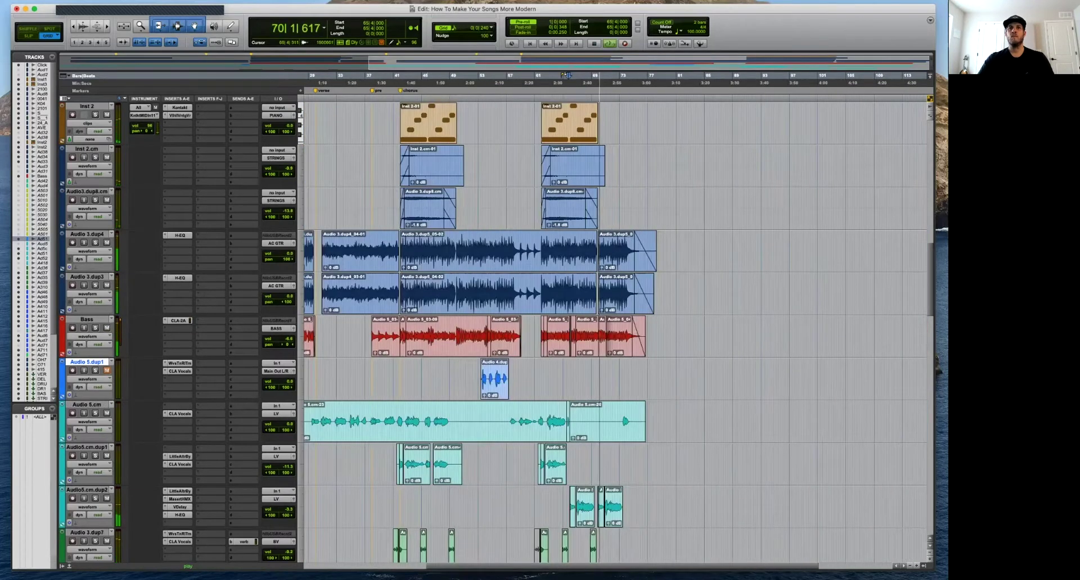
# Cut the guitar clips on Audio 3.dup4 and Audio 3.dup3 back to 69|3|480, leaving a gap before bar 70.
pyautogui.scroll(1, 566, 75)
pyautogui.press('super+bracketright')
pyautogui.press('super+bracketright')
pyautogui.press('super+bracketright')
pyautogui.press('super+bracketright')
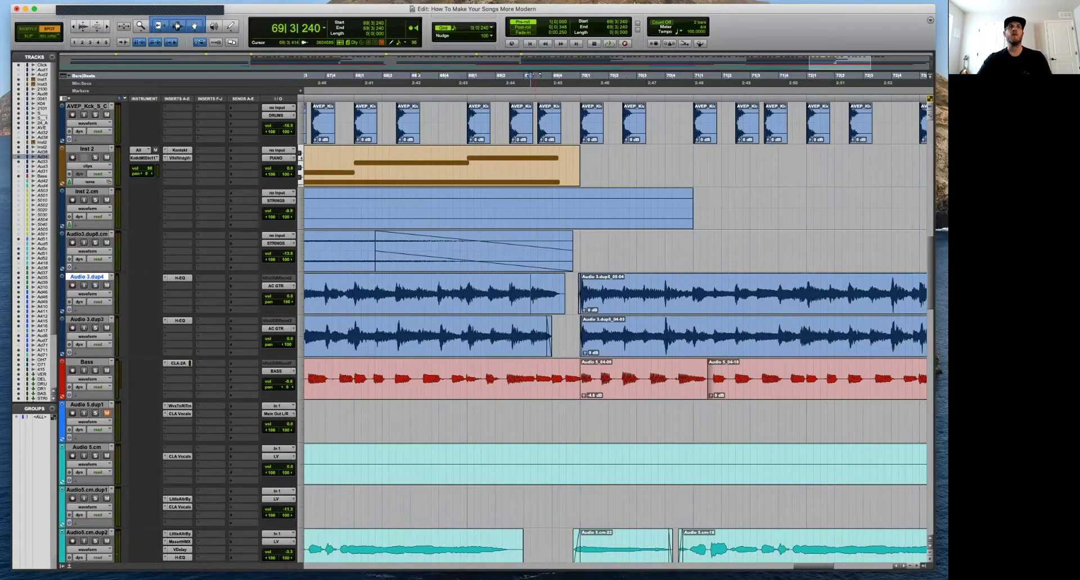
pyautogui.hotkey('shift', ';')
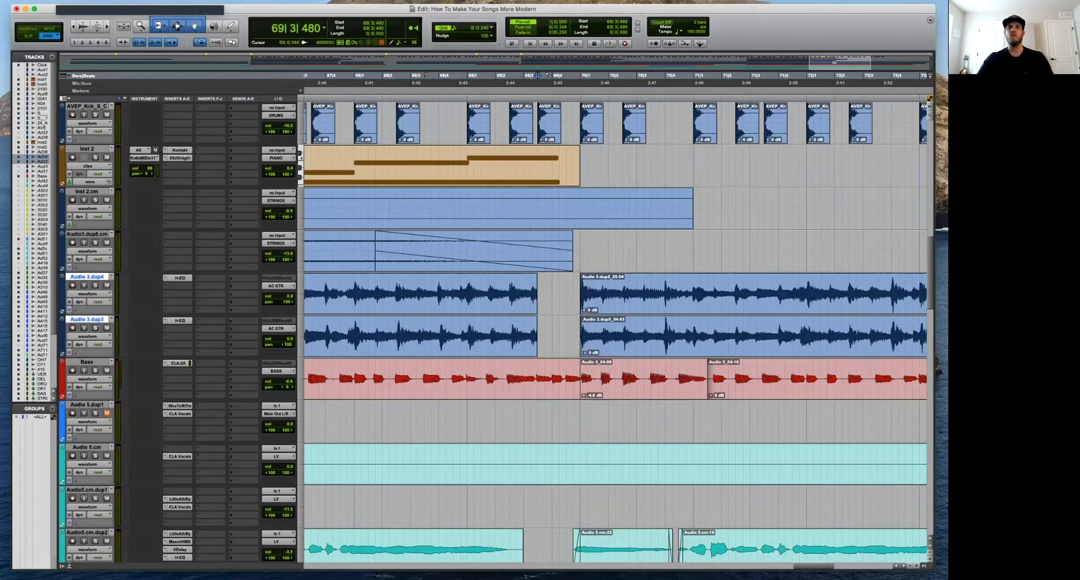
# Play the second chorus from bar 62 and check how the guitars sound across the gap before bar 70.
pyautogui.press('super+bracketleft')
pyautogui.press('super+bracketleft')
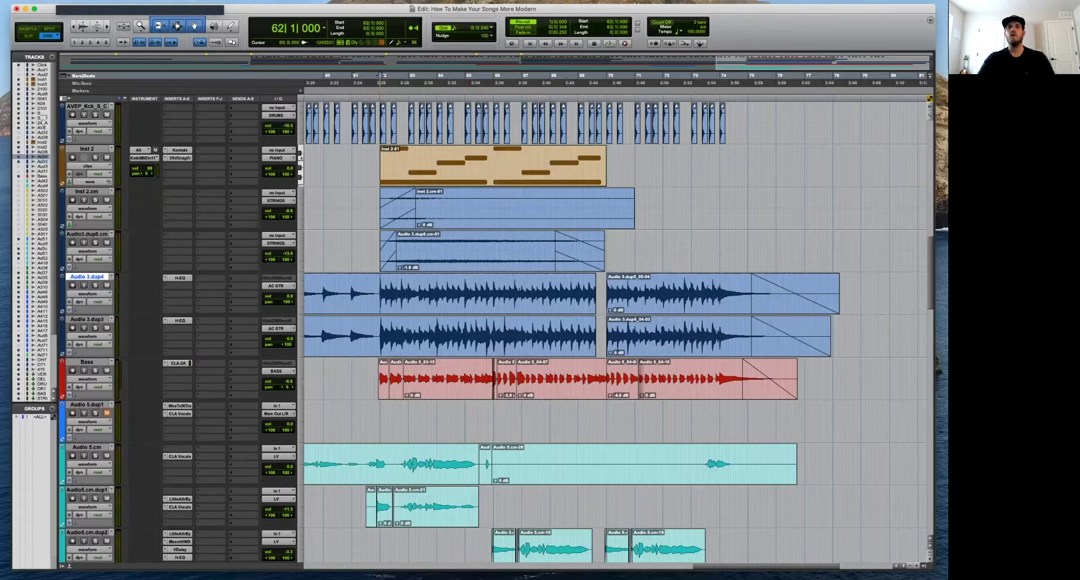
pyautogui.press('super+bracketright')
pyautogui.press('super+bracketright')
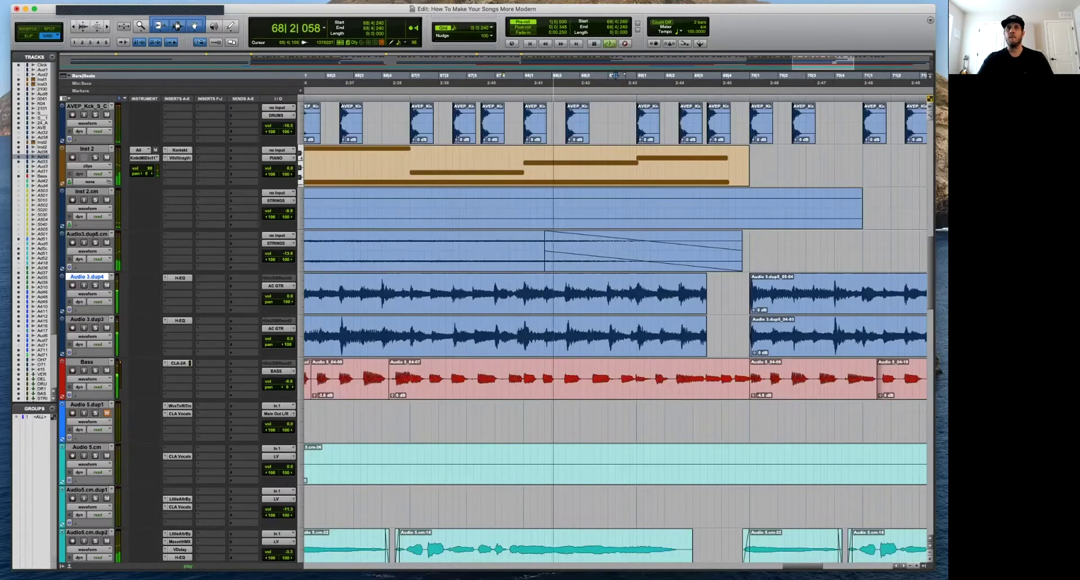
pyautogui.press('super+bracketleft')
pyautogui.scroll(-3, 616, 75)
pyautogui.scroll(2, 590, 332)
pyautogui.press('super+bracketright')
pyautogui.press('super+bracketleft')
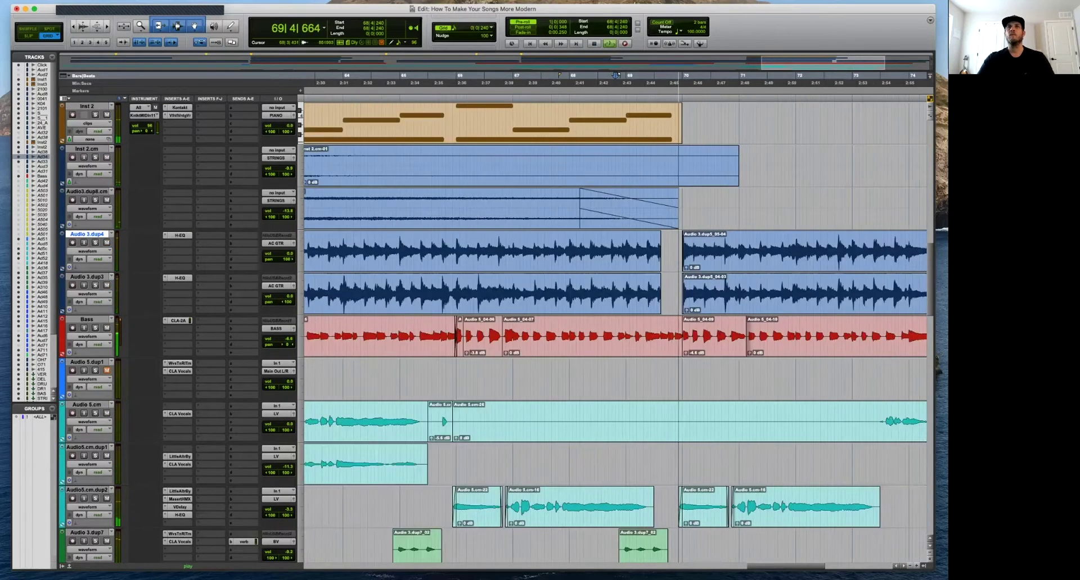
pyautogui.press('super+bracketleft')
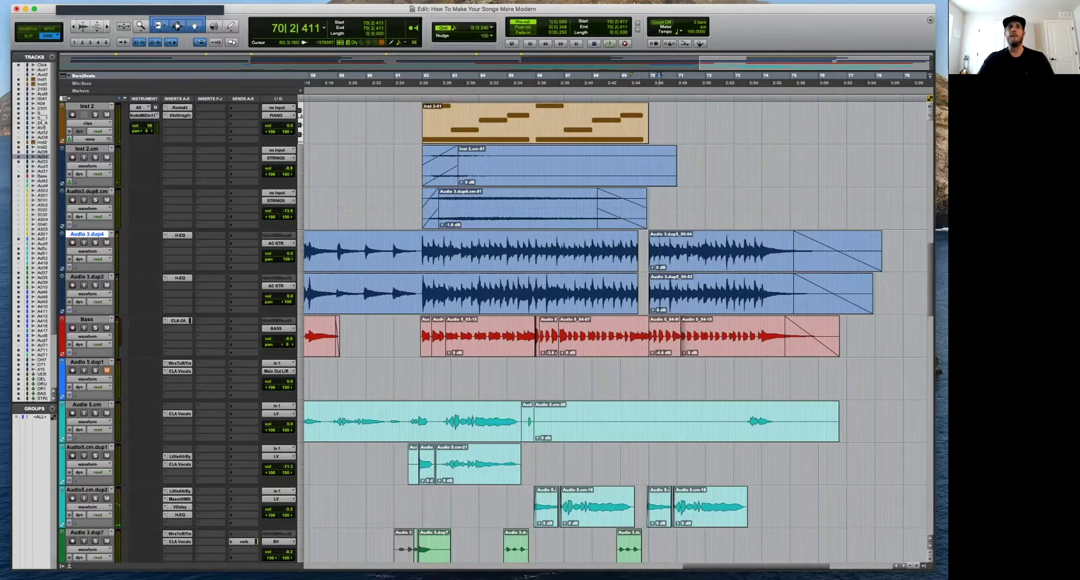
# Play the guitar entry at bar 62 and examine the strumming in the following bars for a matching passage.
pyautogui.click(420, 246)
pyautogui.press('t')
pyautogui.press('space')
pyautogui.click(629, 246)
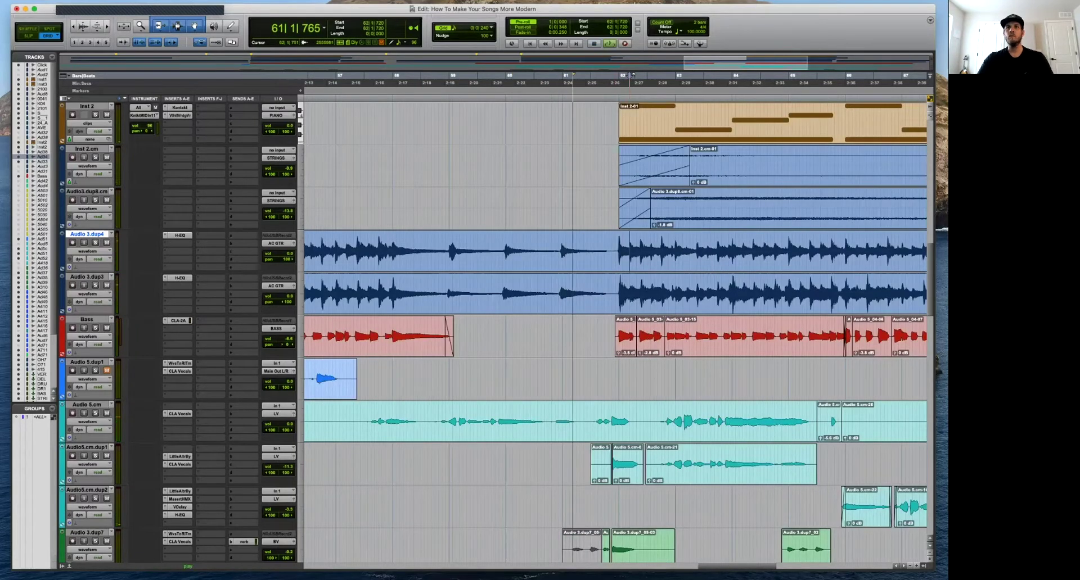
pyautogui.press('r')
pyautogui.press('r')
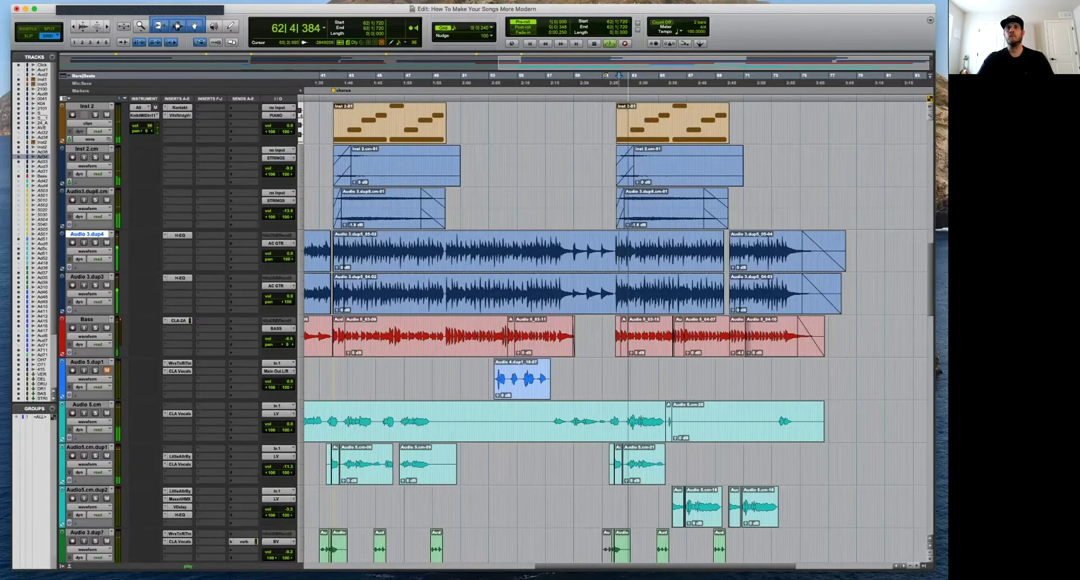
pyautogui.press('t')
pyautogui.press('t')
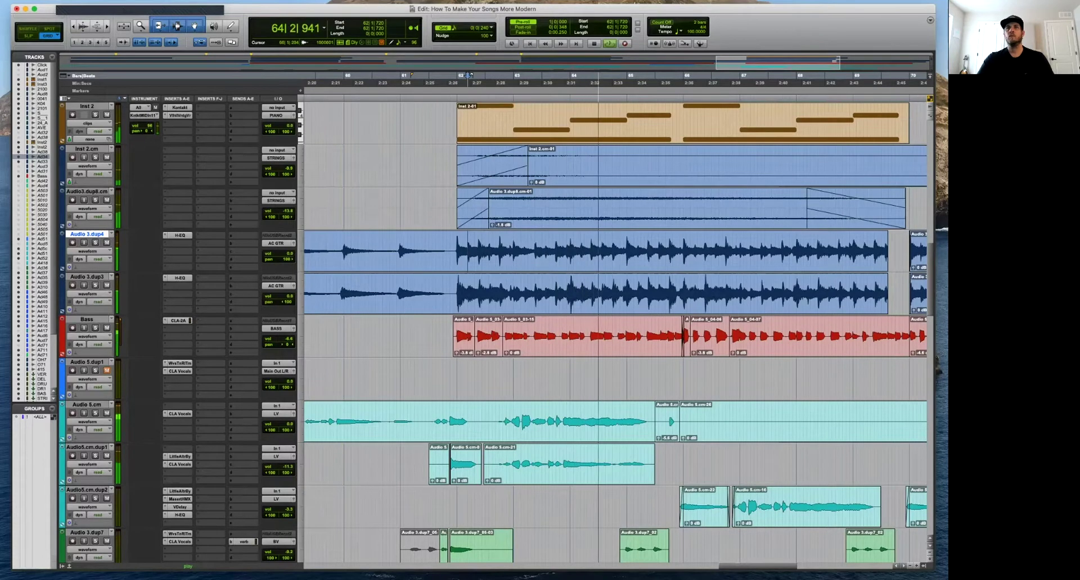
# Copy the guitar passage just before bar 66 on both guitar tracks and fill the gap before bar 70 with it.
pyautogui.moveTo(683, 248); pyautogui.dragTo(755, 299)
pyautogui.press('b')
pyautogui.press('r')
pyautogui.press('space')
pyautogui.click(757, 247)
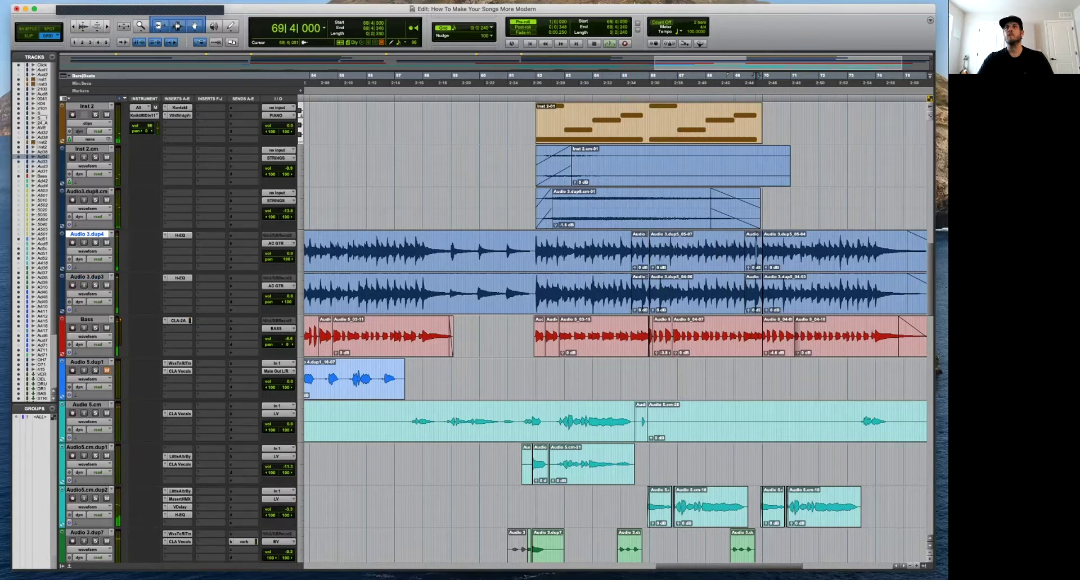
# In Slip mode, refine and crossfade the joins where the copied guitar clips start before bar 70.
pyautogui.press('t')
pyautogui.press('t')
pyautogui.press('space')
pyautogui.press('F2')
pyautogui.moveTo(572, 259); pyautogui.dragTo(611, 307)
pyautogui.press('space')
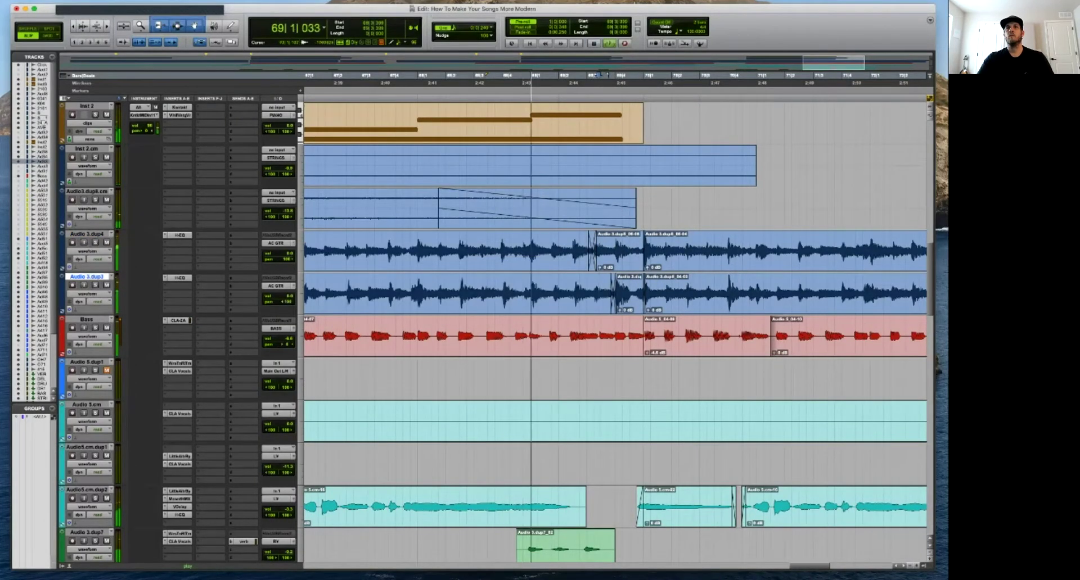
# Adjust the Audio 3.dup4 join at bar 70 and replace its fade with a short crossfade.
pyautogui.moveTo(647, 251); pyautogui.dragTo(641, 251)
pyautogui.click(639, 251)
pyautogui.press('space')
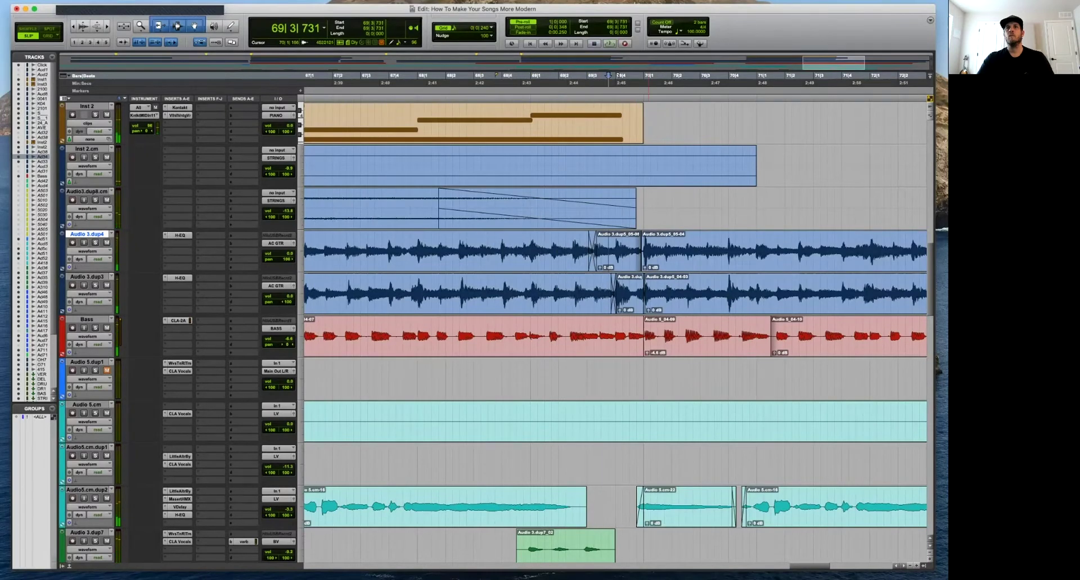
pyautogui.press('t')
pyautogui.press('t')
pyautogui.press('t')
pyautogui.click(600, 253)
pyautogui.press('Delete')
pyautogui.moveTo(597, 253); pyautogui.dragTo(617, 254)
pyautogui.moveTo(611, 245); pyautogui.dragTo(622, 245)
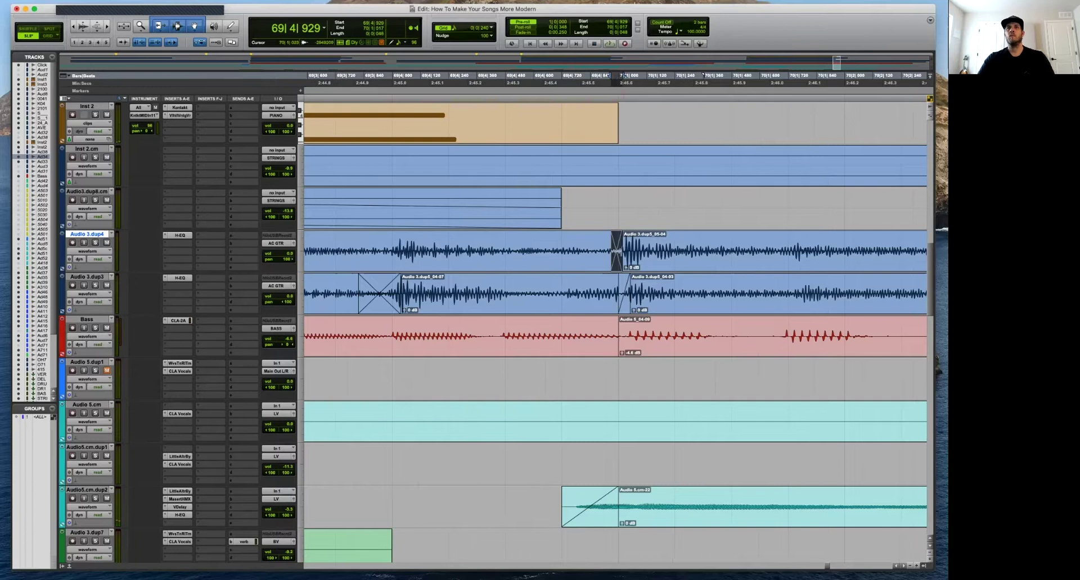
pyautogui.press('f')
# Remove the fade at bar 70 on Audio 3.dup3, move the join slightly earlier and crossfade it.
pyautogui.click(623, 296)
pyautogui.press('Delete')
pyautogui.click(621, 296)
pyautogui.moveTo(619, 297); pyautogui.dragTo(574, 288)
pyautogui.press('f')
# Play the repaired guitar passage across bar 70, soloing Audio 3.dup4 to check the joins.
pyautogui.press('r')
pyautogui.press('r')
pyautogui.click(547, 245)
pyautogui.press('space')
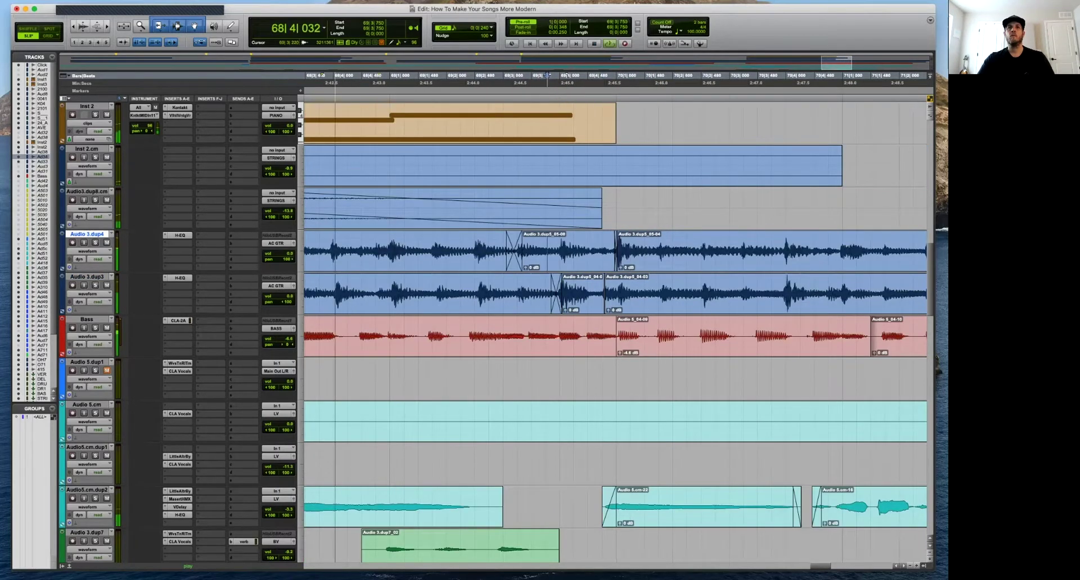
pyautogui.hotkey('shift', 's')
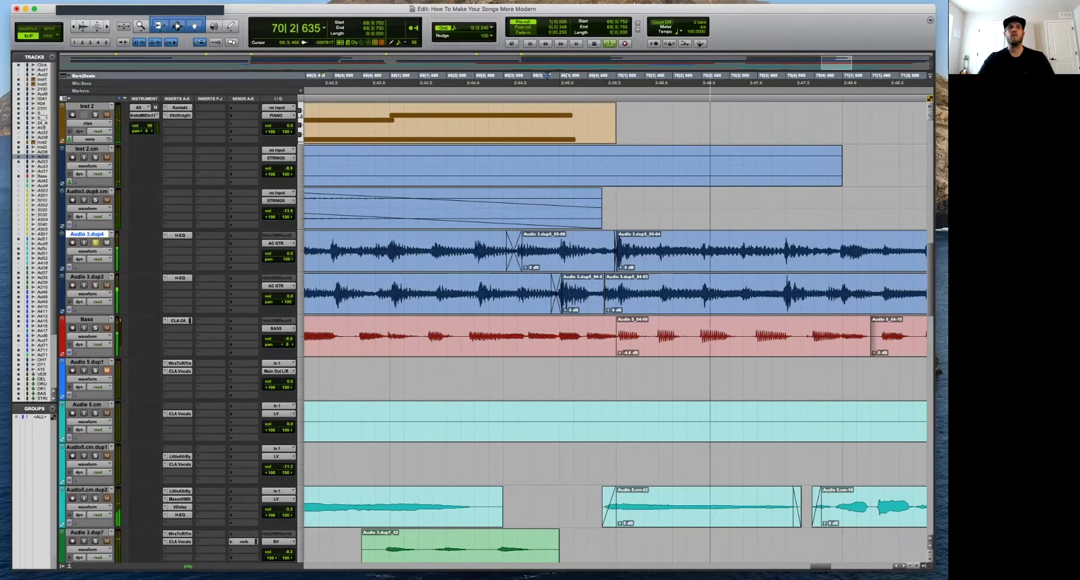
pyautogui.press('r')
pyautogui.press('r')
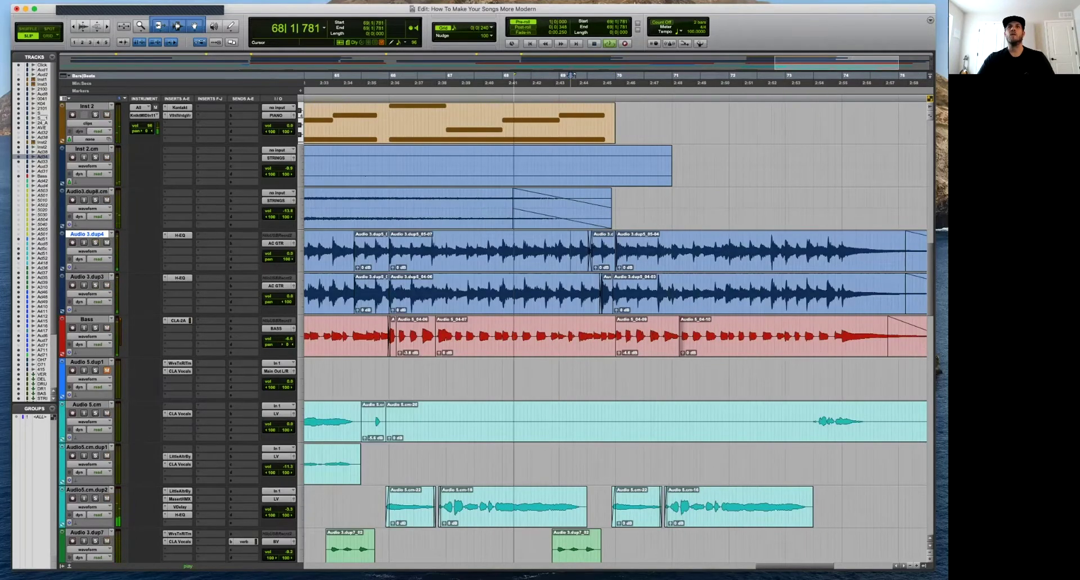
pyautogui.press('r')
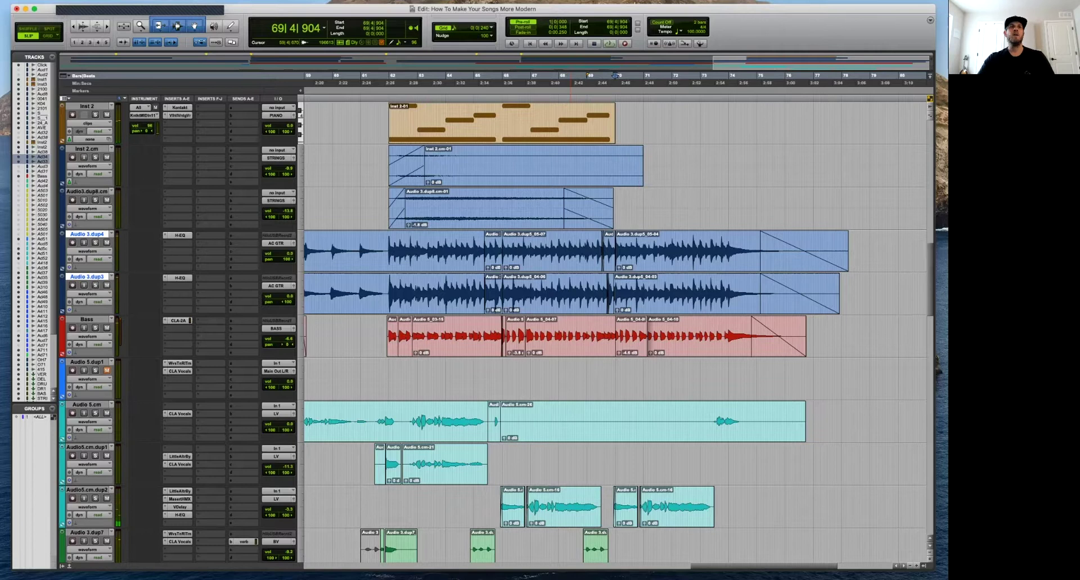
pyautogui.click(179, 235)
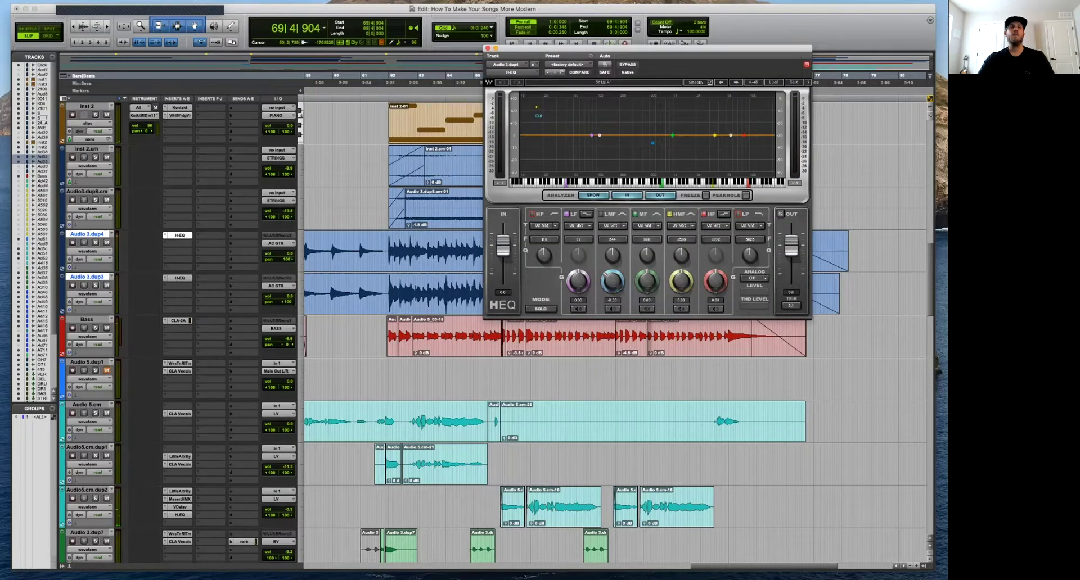
pyautogui.moveTo(179, 236); pyautogui.dragTo(179, 243)
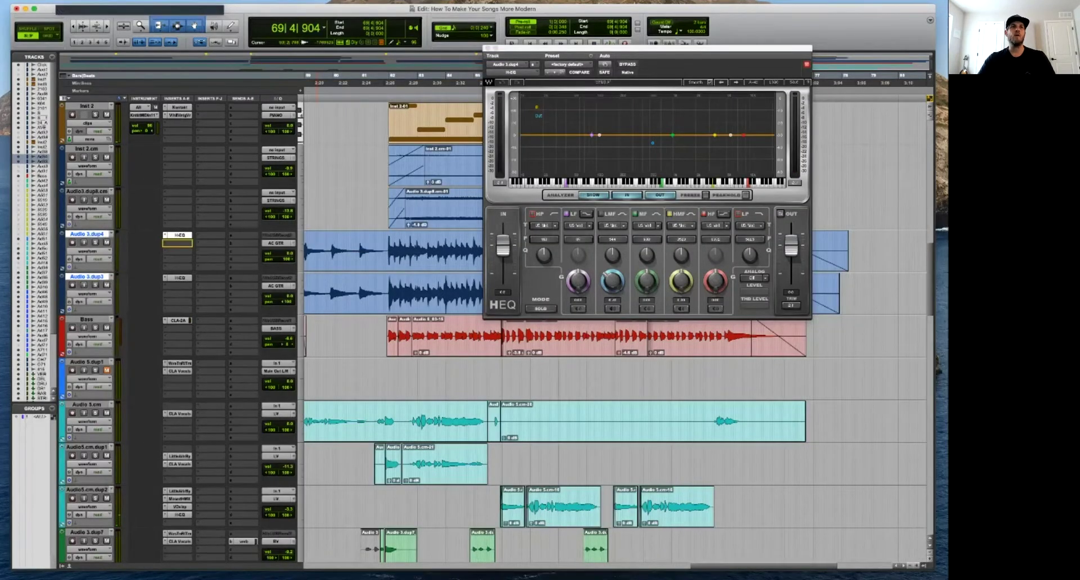
pyautogui.click(180, 242)
pyautogui.click(165, 243)
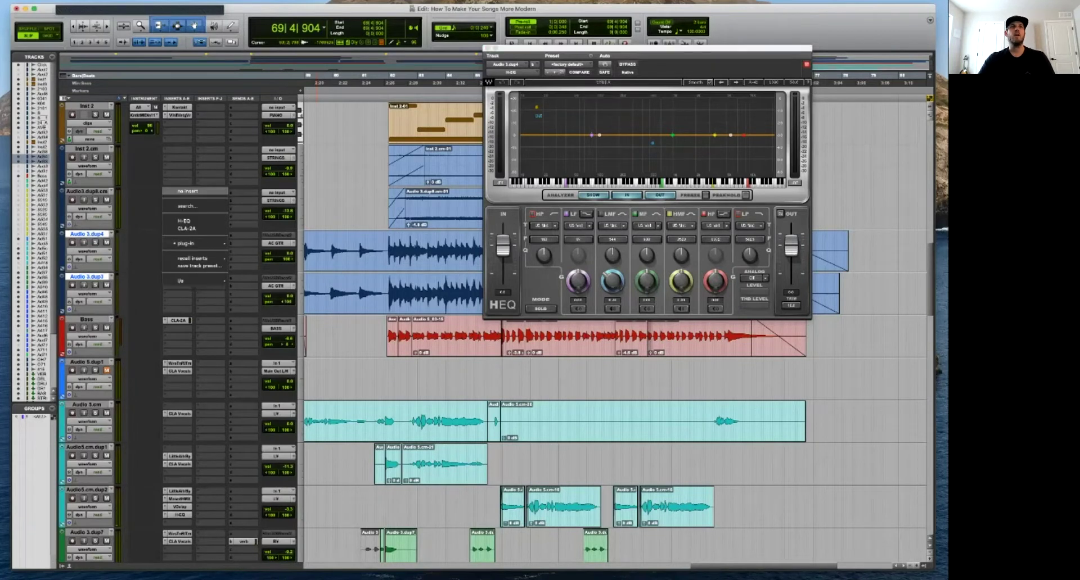
pyautogui.click(187, 191)
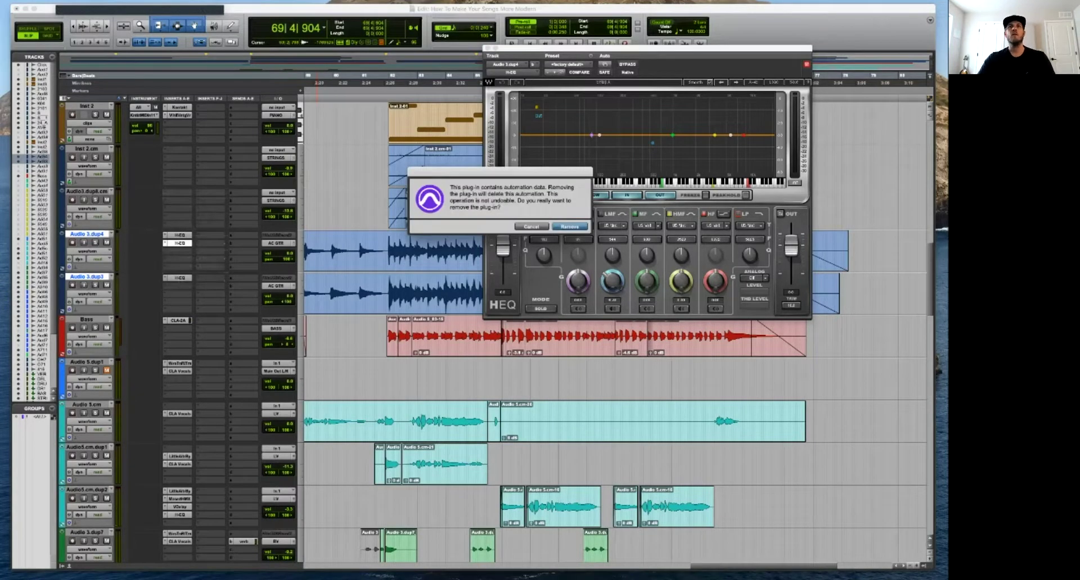
pyautogui.press('Return')
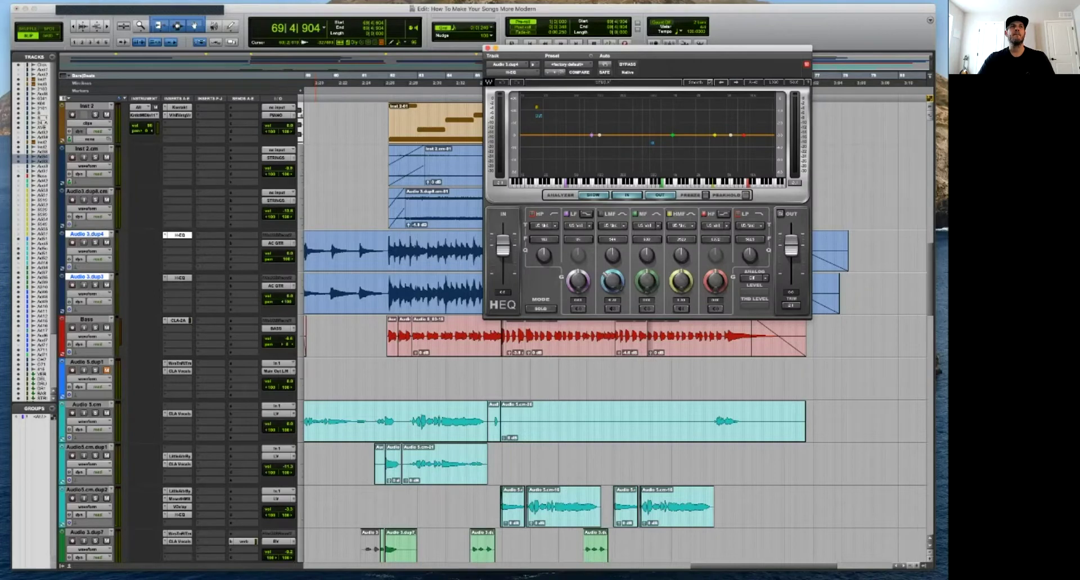
# Show the H-EQ HP On/Off automation lane on Audio 3.dup4 and look over its earlier sections.
pyautogui.click(87, 252)
pyautogui.click(141, 283)
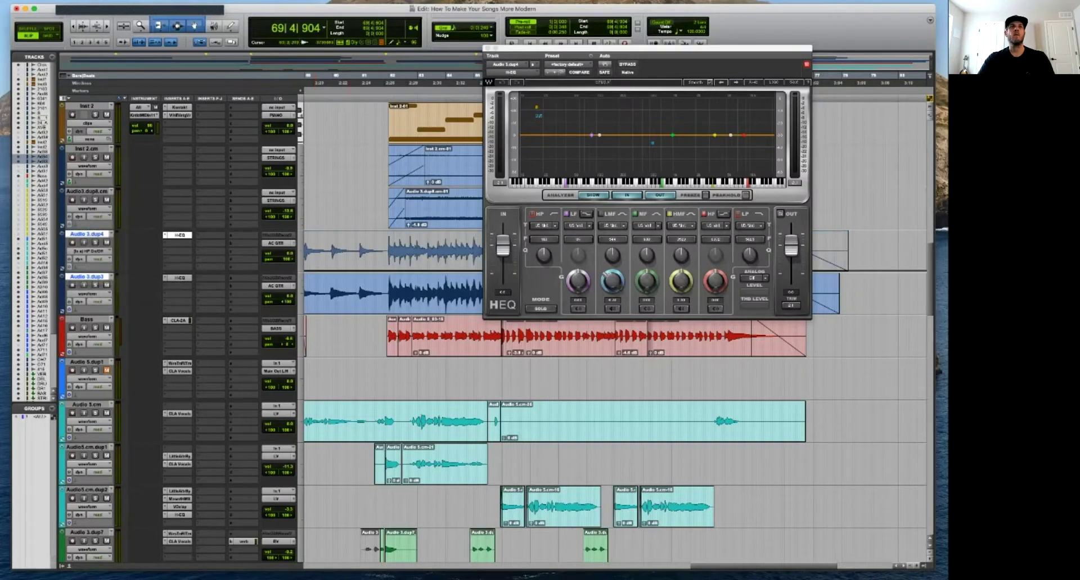
pyautogui.press('r')
pyautogui.press('r')
pyautogui.press('r')
pyautogui.press('r')
pyautogui.press('t')
pyautogui.press('t')
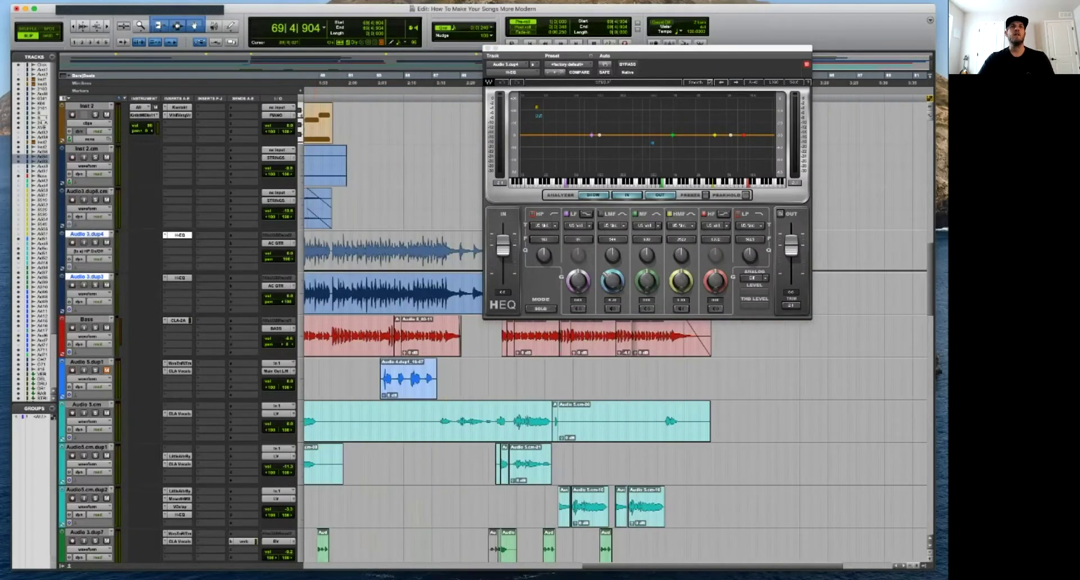
# Insert a second H-EQ on both acoustic guitar tracks, Audio 3.dup4 and Audio 3.dup3, and start playback to audition it.
pyautogui.click(179, 244)
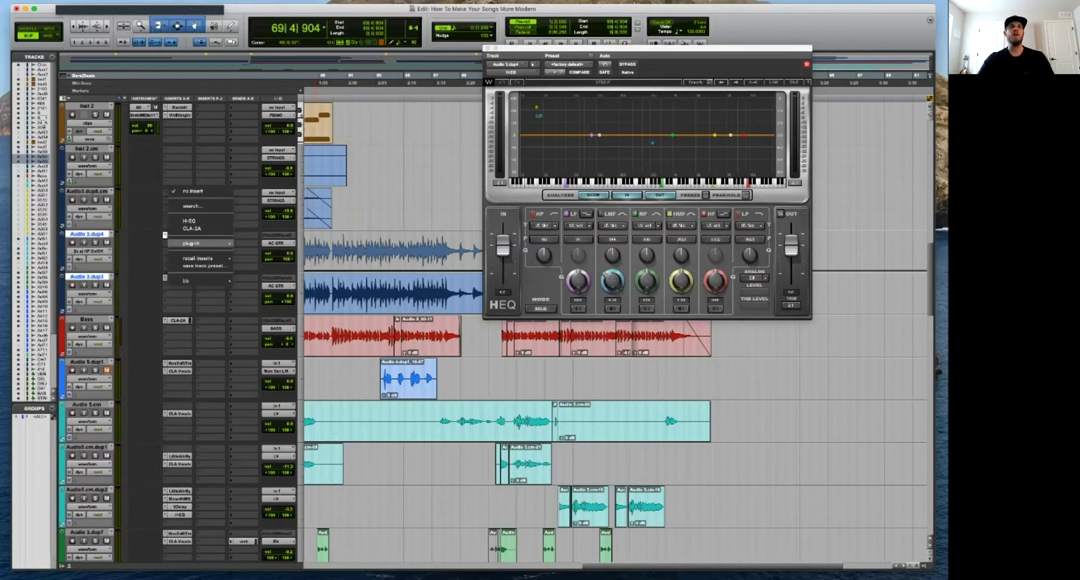
pyautogui.keyDown('alt'); pyautogui.keyDown('shift'); pyautogui.click(189, 221); pyautogui.keyUp('shift'); pyautogui.keyUp('alt')
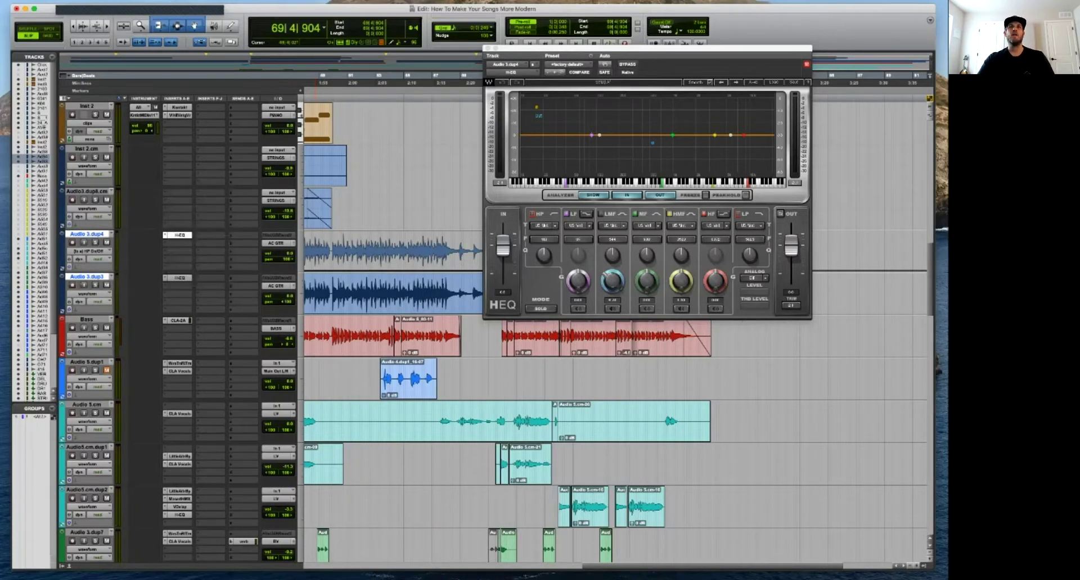
pyautogui.click(488, 48)
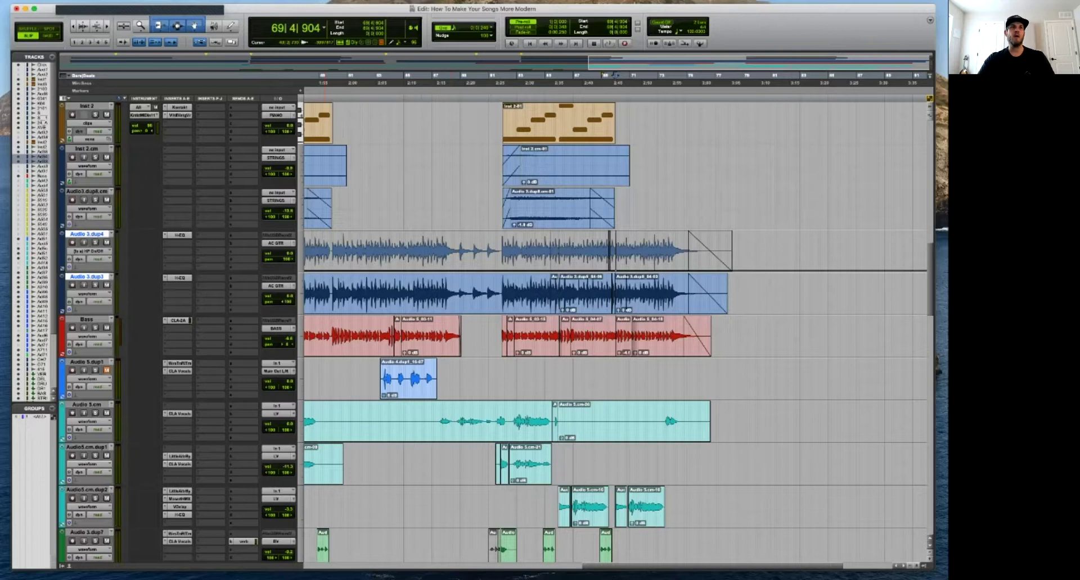
pyautogui.click(178, 235)
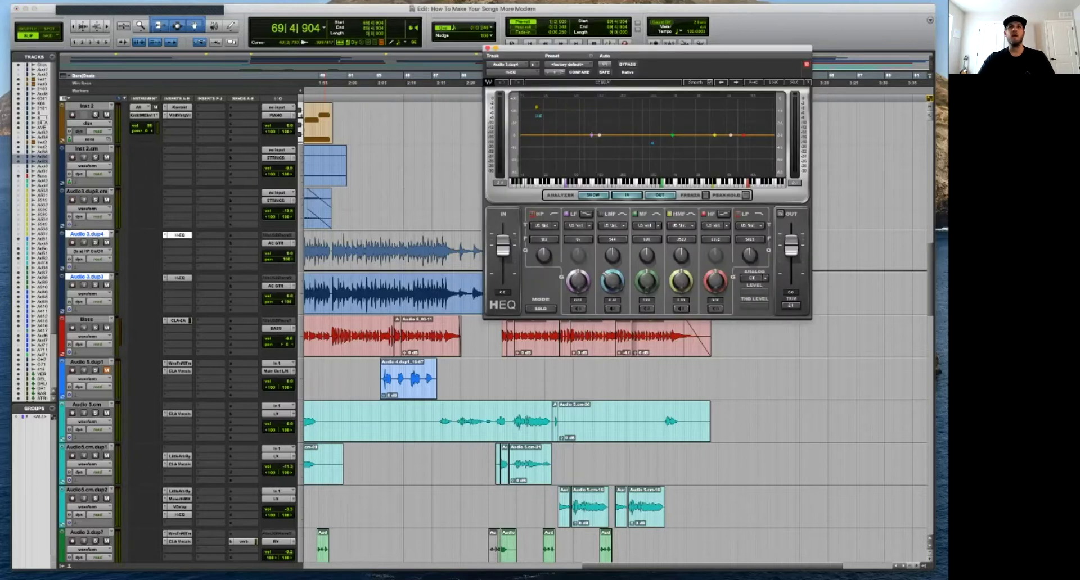
pyautogui.click(179, 243)
pyautogui.click(225, 264)
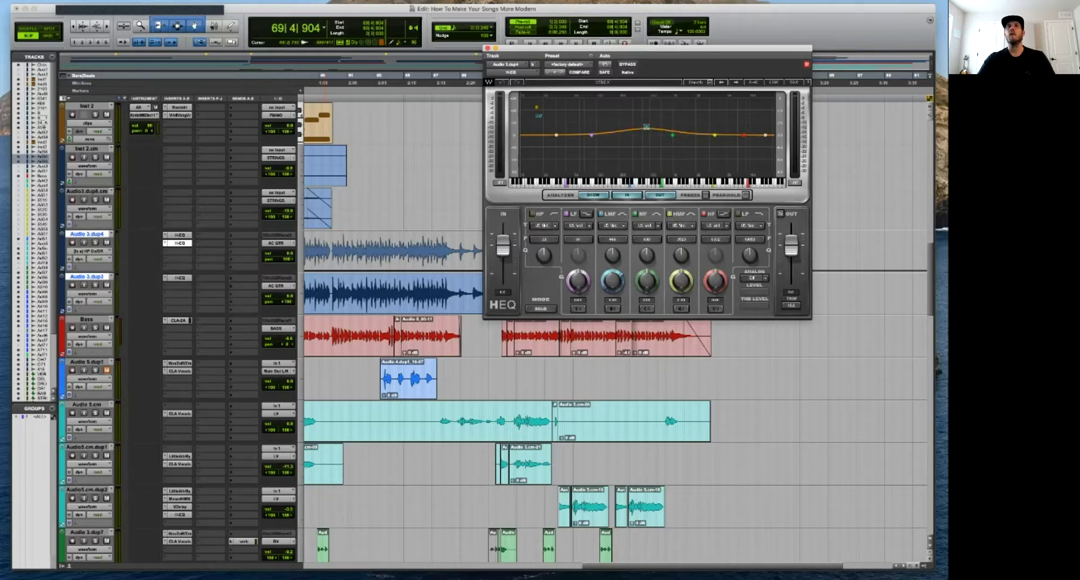
pyautogui.press('space')
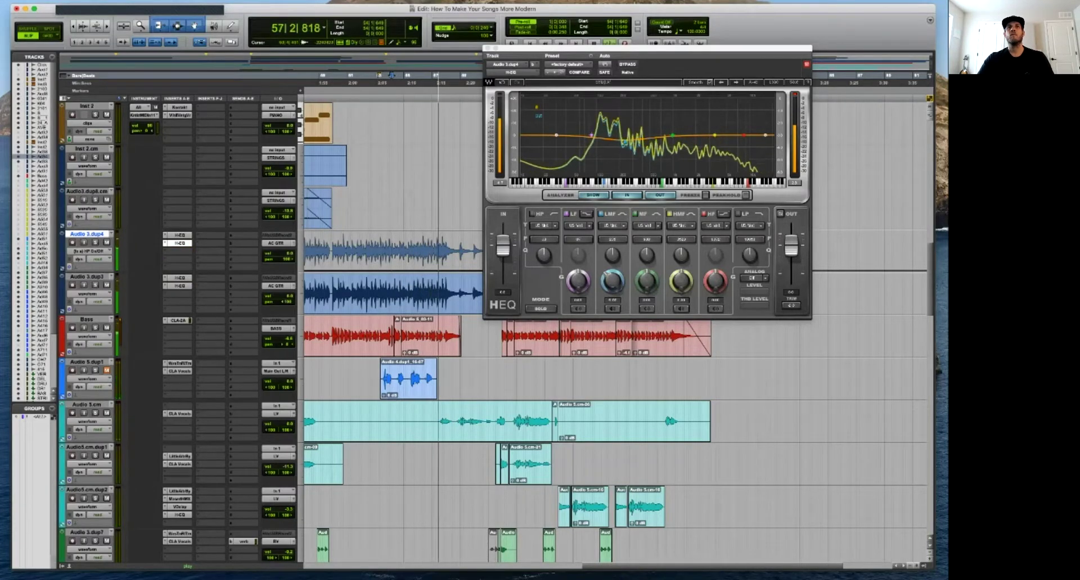
# Roll off the low end with the high-pass filter on Audio 3.dup4's second H-EQ, audition it and close the plug-in.
pyautogui.moveTo(556, 135); pyautogui.dragTo(585, 135)
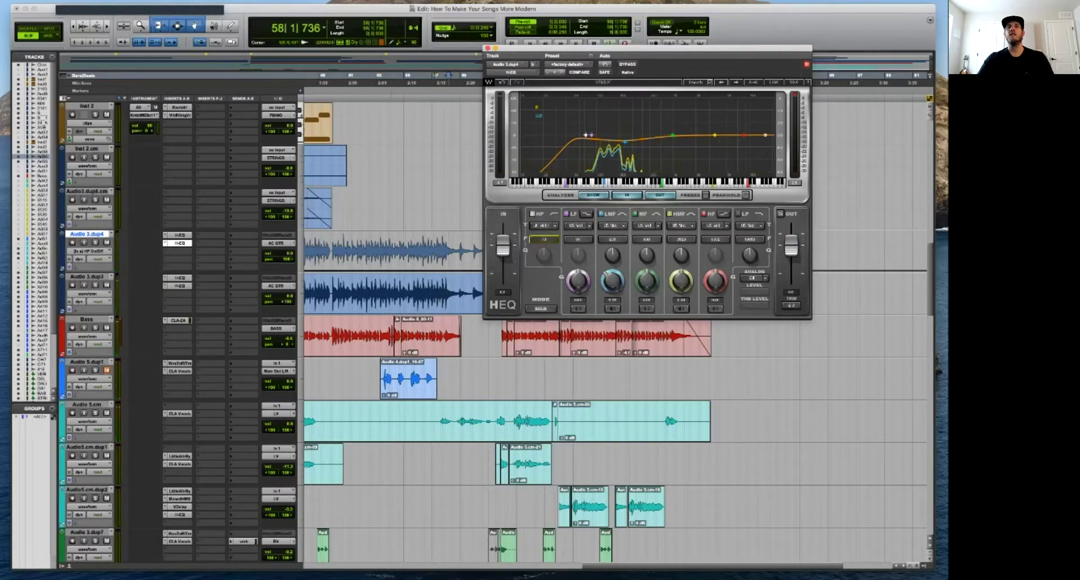
pyautogui.press('space')
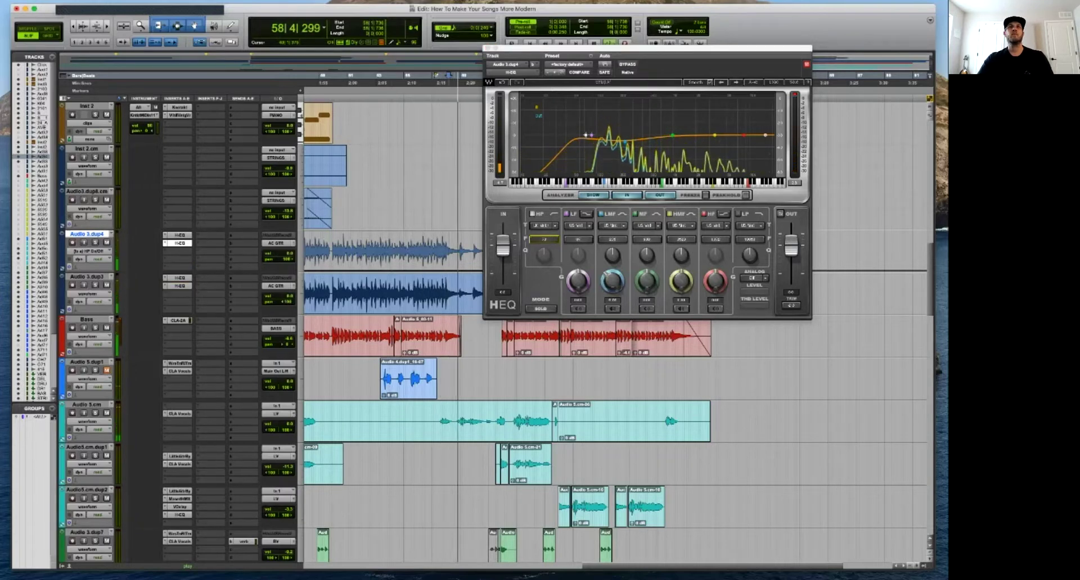
pyautogui.press('super+bracketleft')
pyautogui.press('super+w')
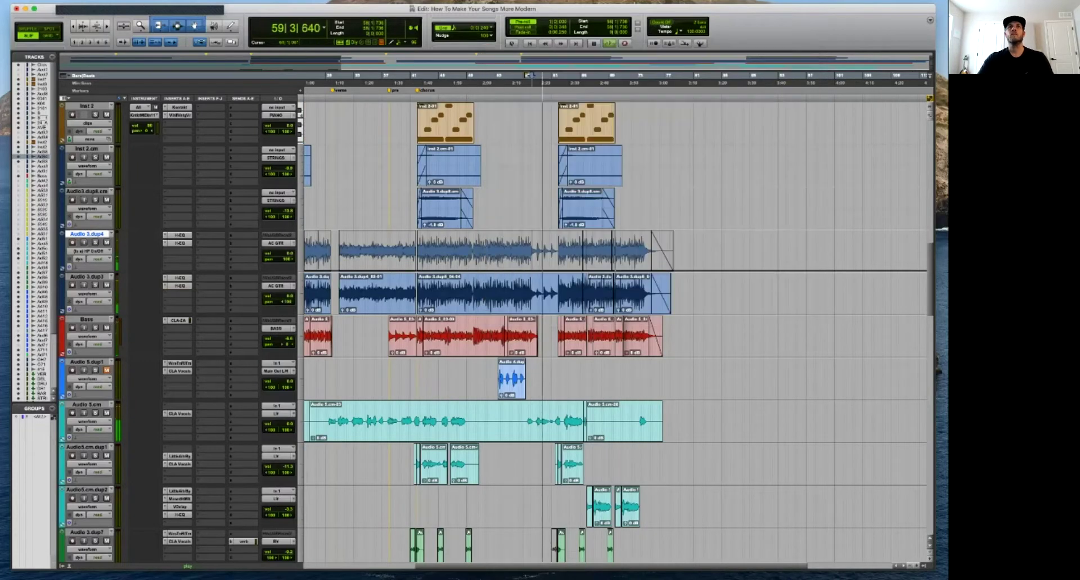
# Play the passage from about bar 26 and look over the Inst 1 drum notes and the drum loop tracks beneath them.
pyautogui.scroll(15, 554, 348)
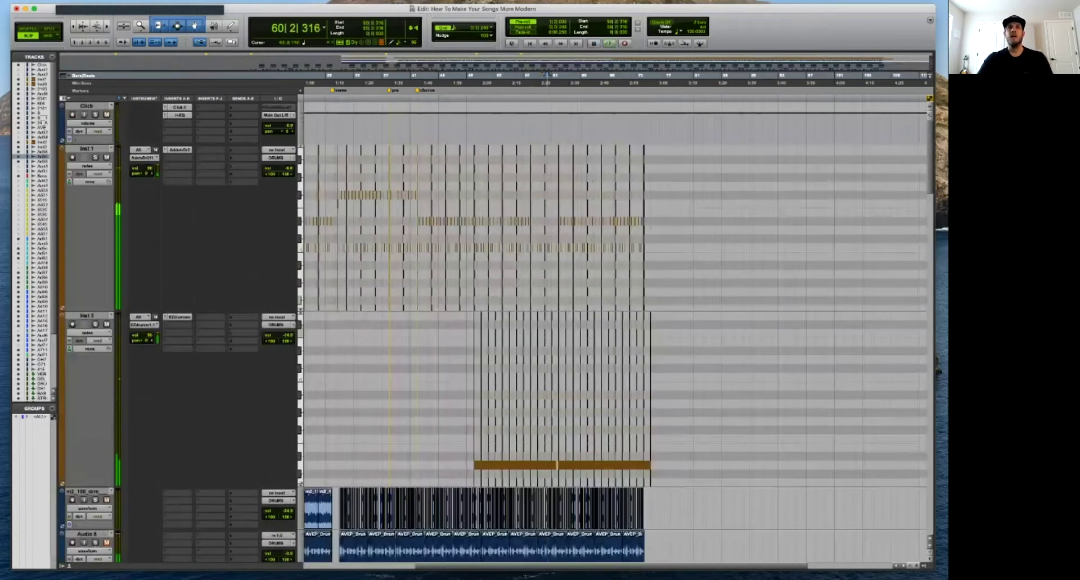
pyautogui.press('super+bracketleft')
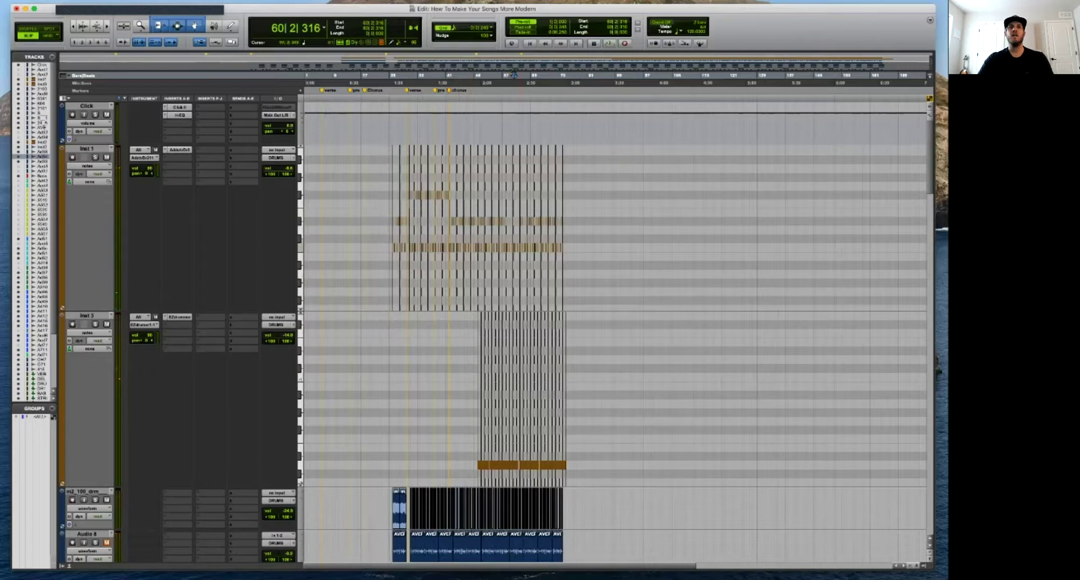
pyautogui.click(397, 230)
pyautogui.press('super+bracketright')
pyautogui.press('super+bracketright')
pyautogui.press('super+bracketleft')
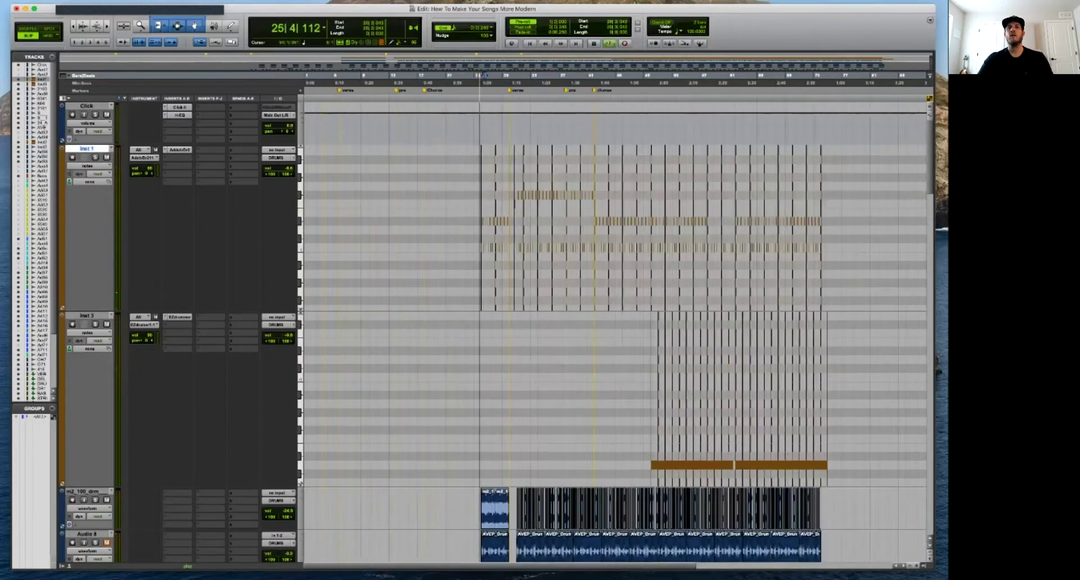
pyautogui.scroll(-10, 613, 326)
pyautogui.press('super+bracketright')
pyautogui.press('super+bracketright')
pyautogui.press('super+bracketright')
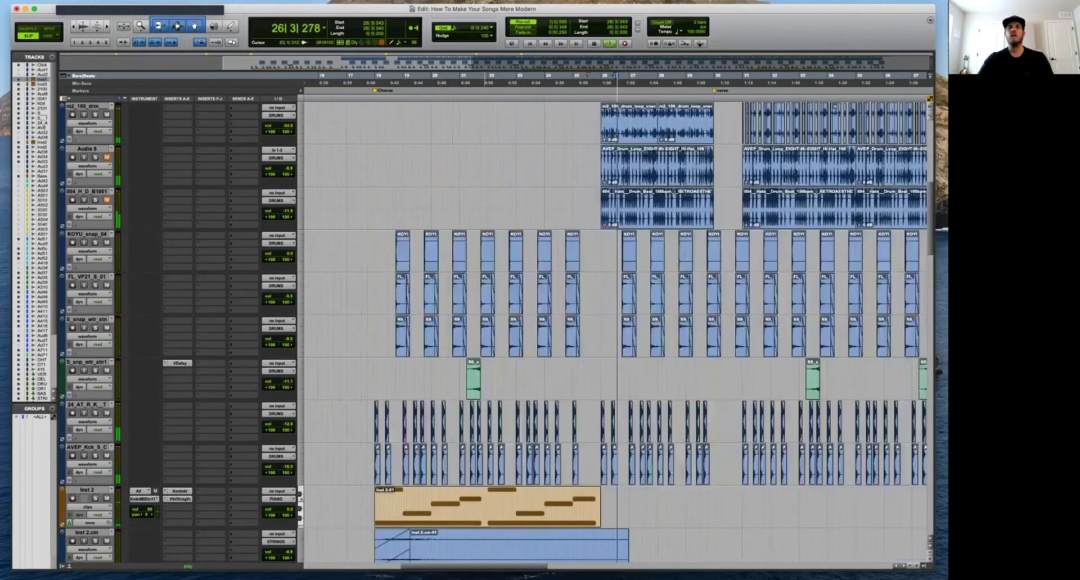
pyautogui.scroll(10, 640, 338)
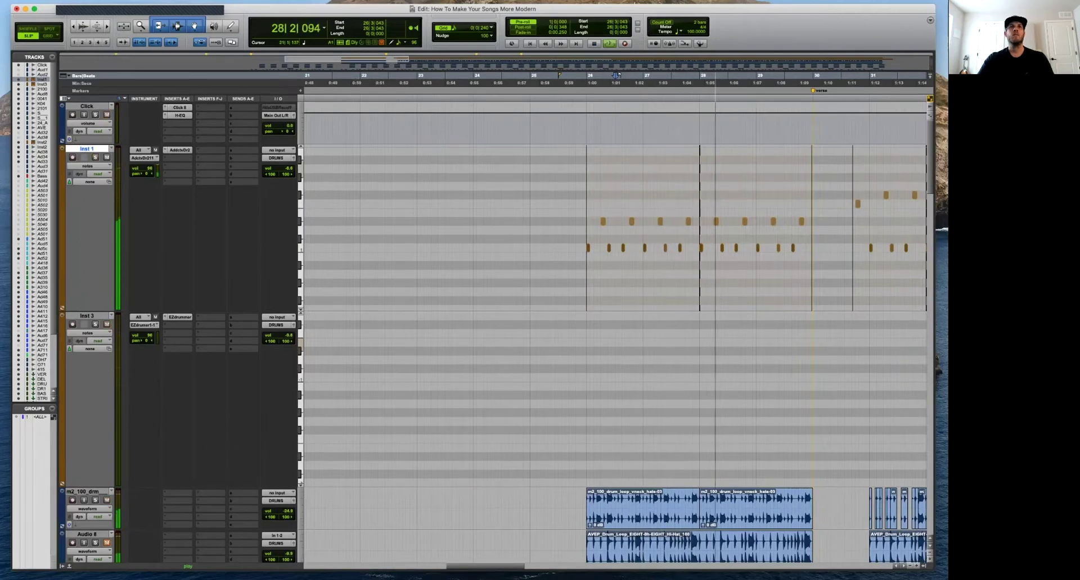
# Open Addictive Drums 2 on Inst 1, play the part and look through its Edit, kit library and FX pages.
pyautogui.click(179, 150)
pyautogui.press('super+bracketright')
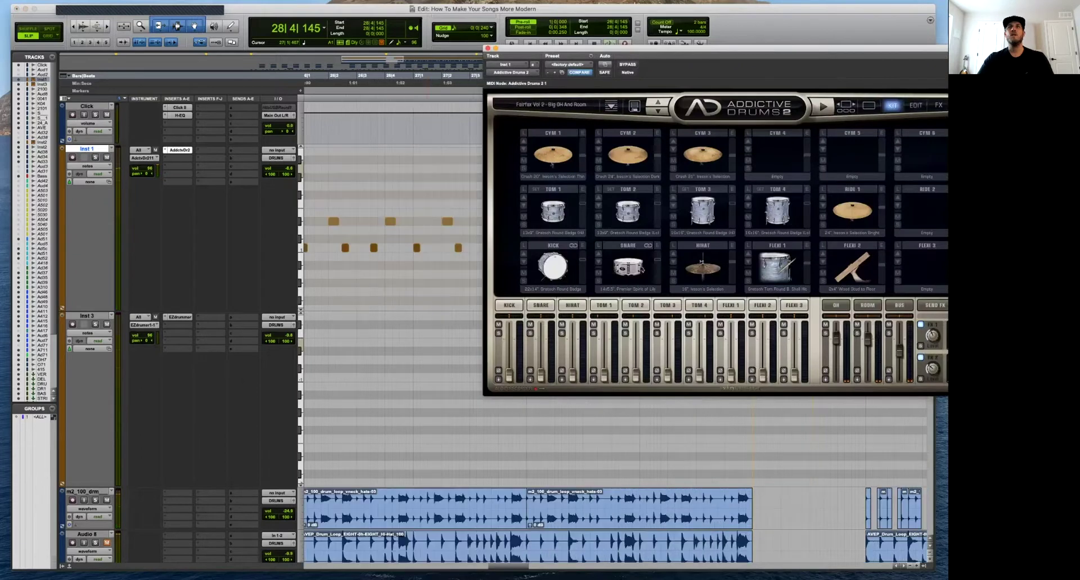
pyautogui.press('space')
pyautogui.moveTo(714, 49); pyautogui.dragTo(609, 50)
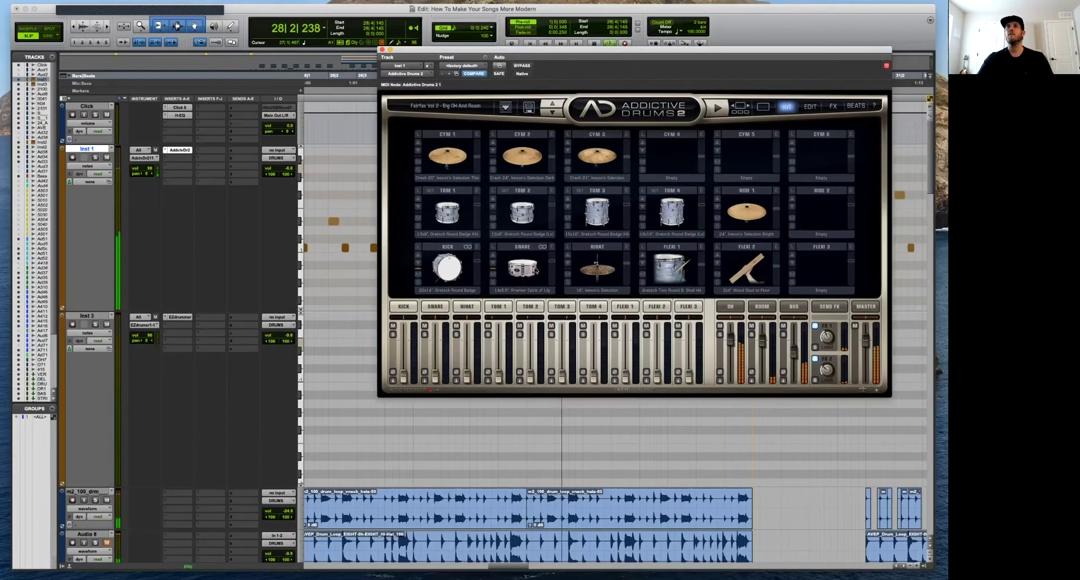
pyautogui.click(809, 106)
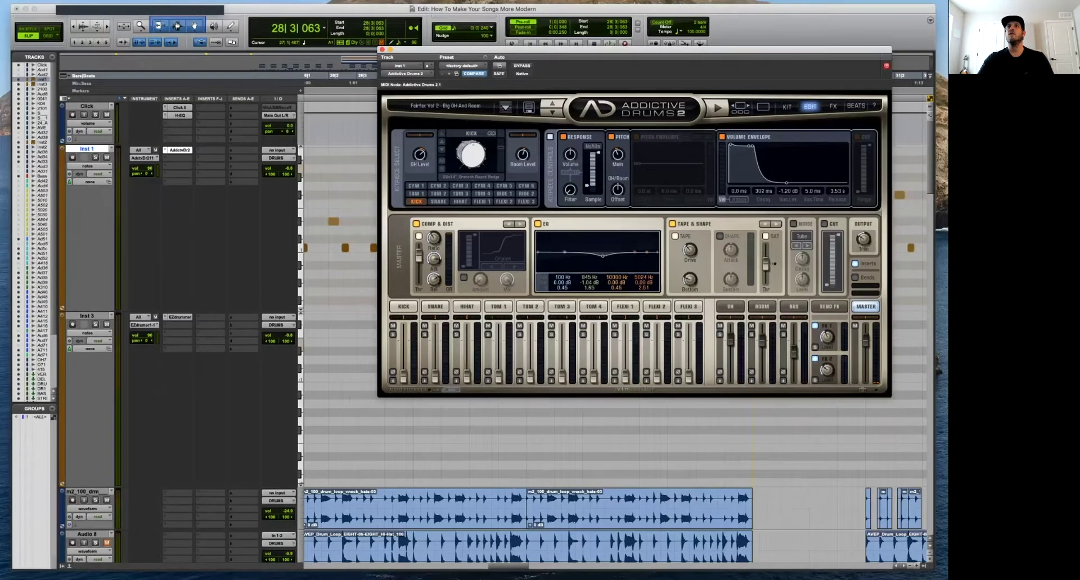
pyautogui.click(740, 107)
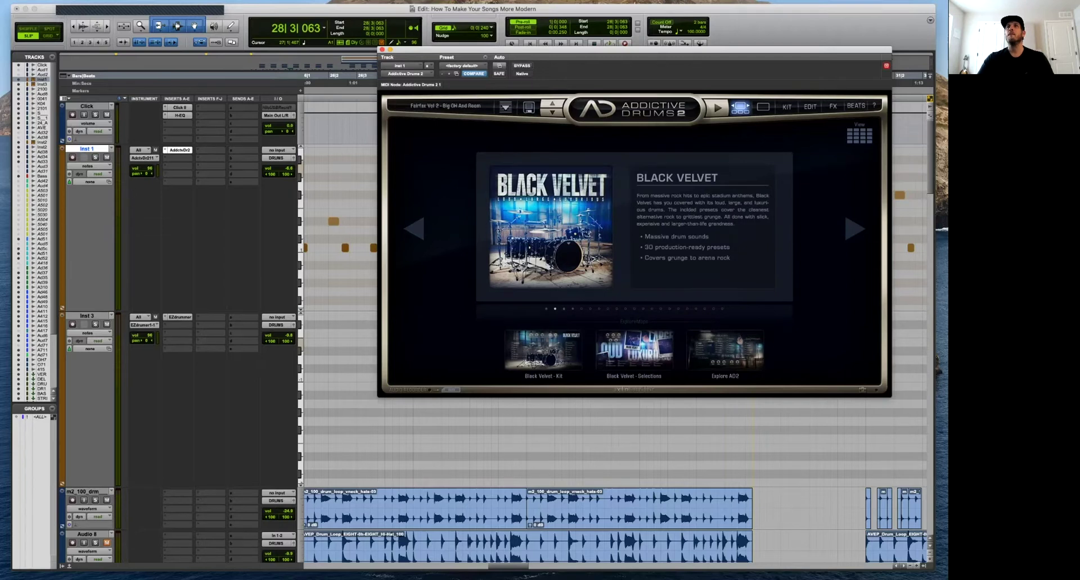
pyautogui.click(810, 106)
pyautogui.click(833, 107)
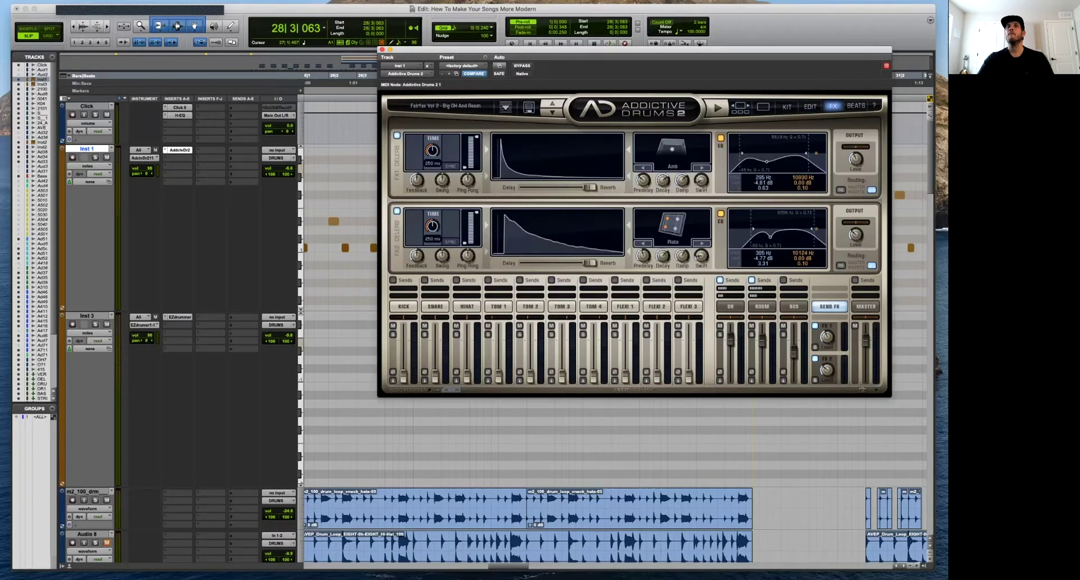
# Audition the Fairfax Vol 2 presets against the song, choose Neutral Ambience and close Addictive Drums 2.
pyautogui.click(787, 106)
pyautogui.click(763, 107)
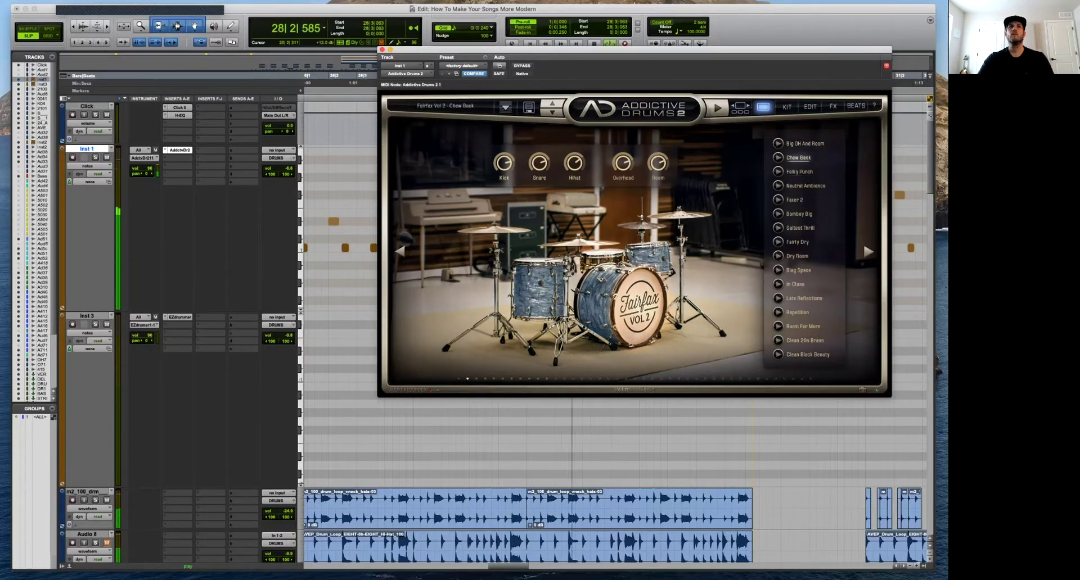
pyautogui.click(799, 171)
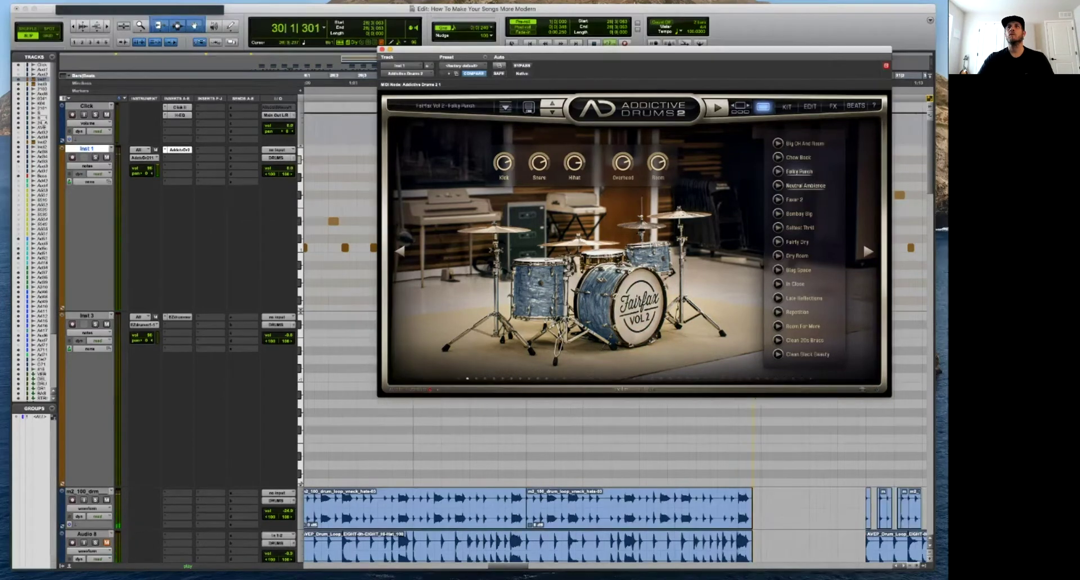
pyautogui.press('r')
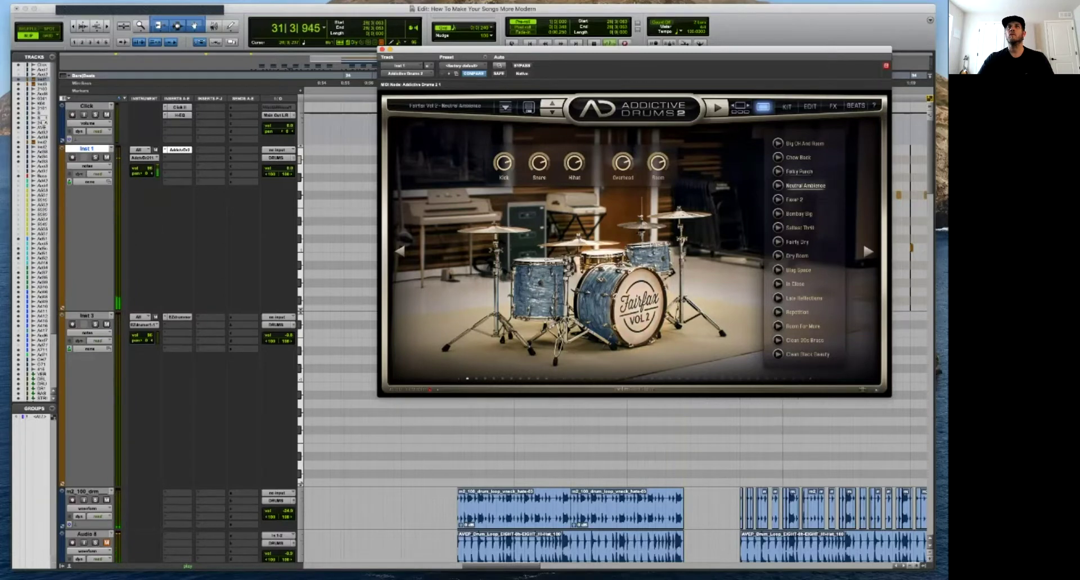
pyautogui.click(794, 200)
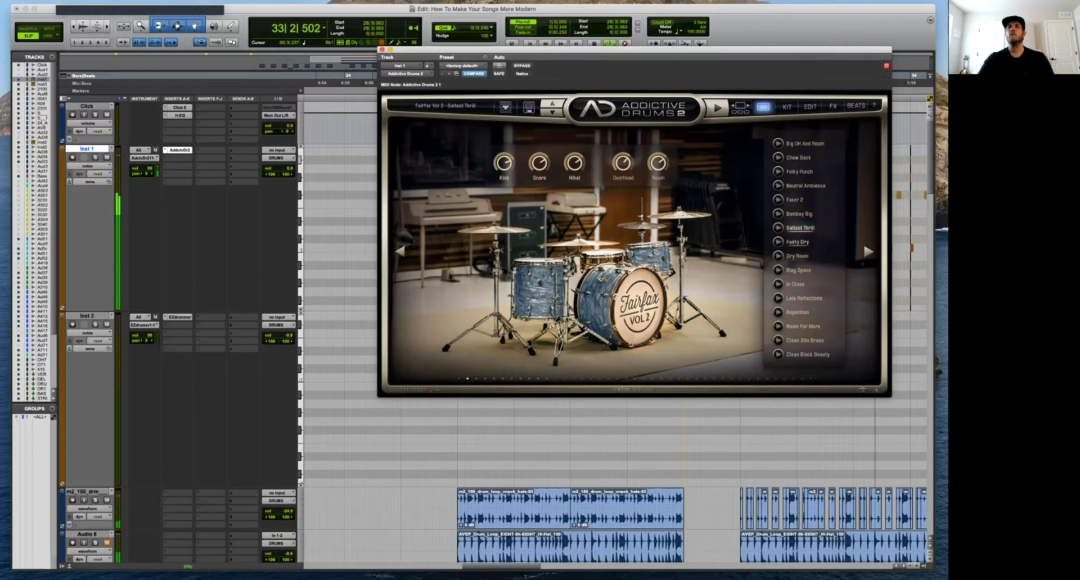
pyautogui.click(797, 256)
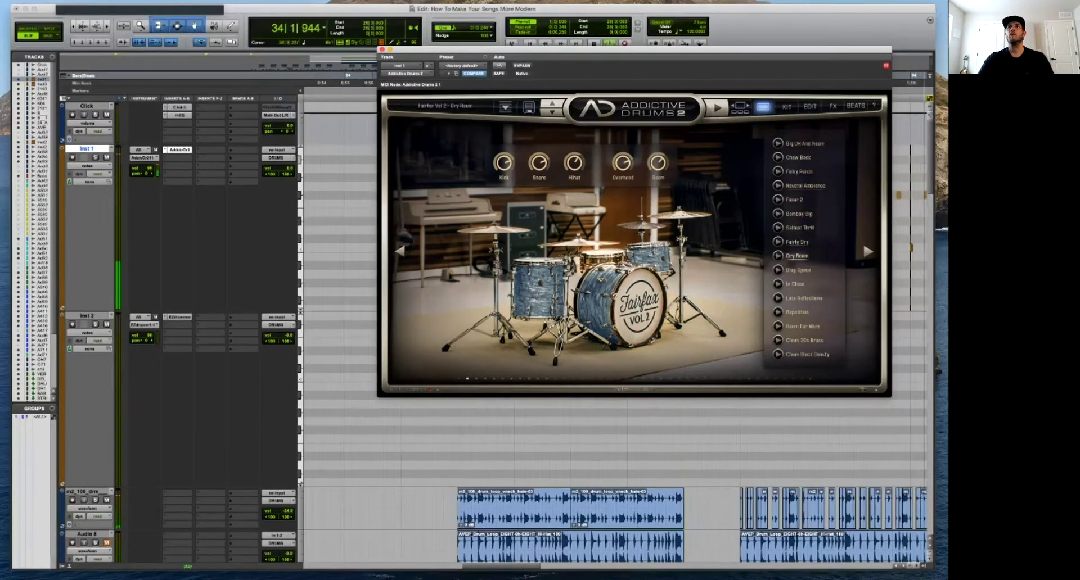
pyautogui.click(806, 186)
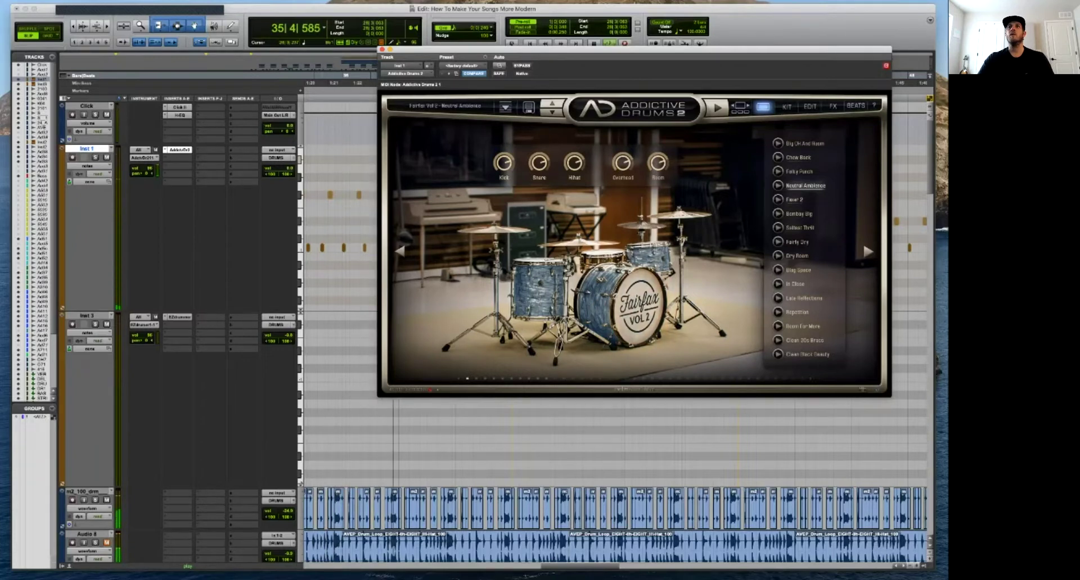
pyautogui.click(382, 49)
# Move the Bass track up in the track order to sit directly below Inst 3.
pyautogui.press('r')
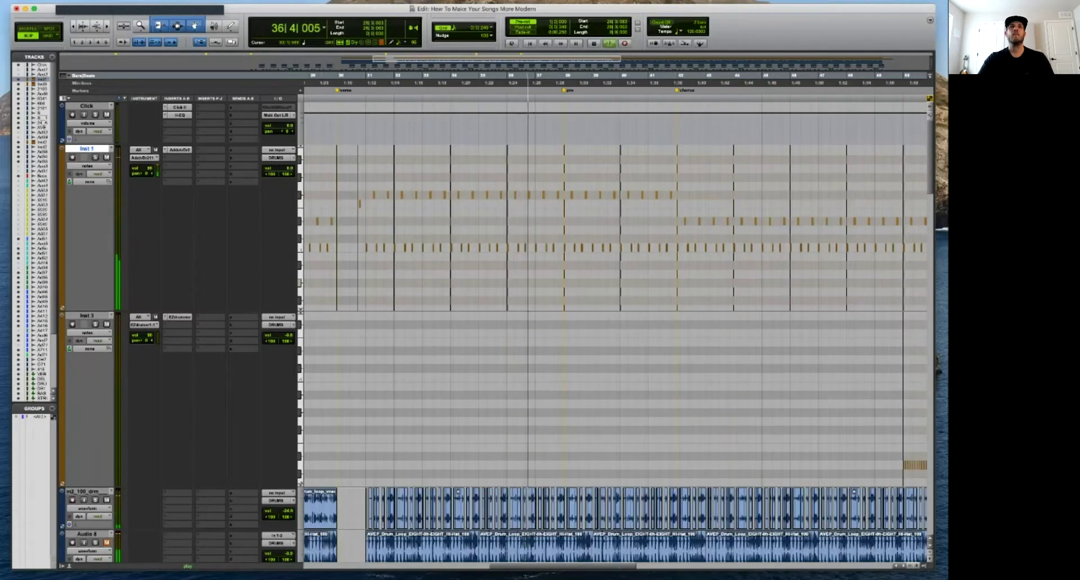
pyautogui.press('t')
pyautogui.press('t')
pyautogui.press('t')
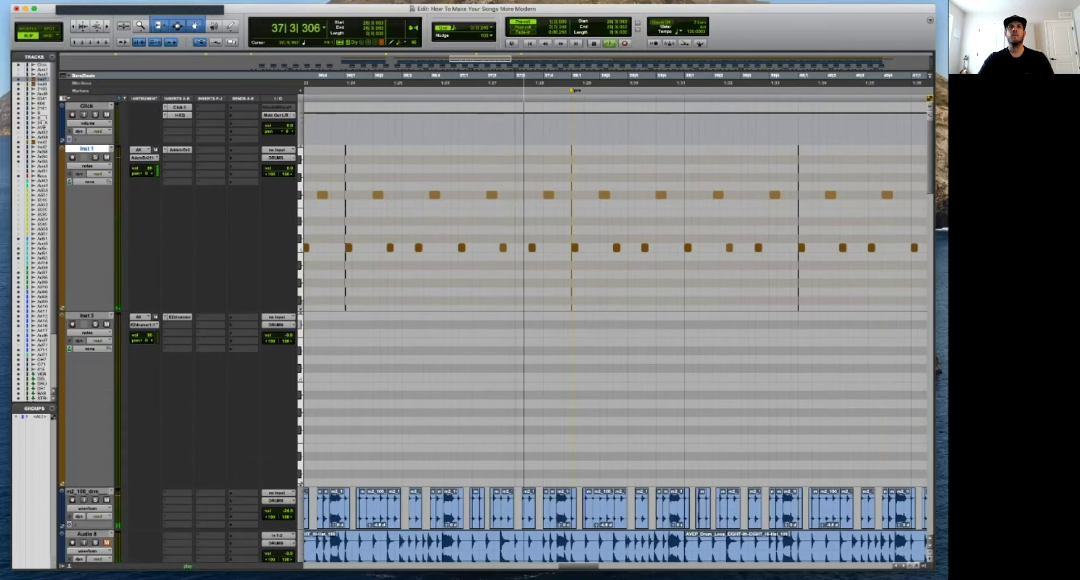
pyautogui.press('r')
pyautogui.scroll(-1, 616, 332)
pyautogui.scroll(-5, 616, 332)
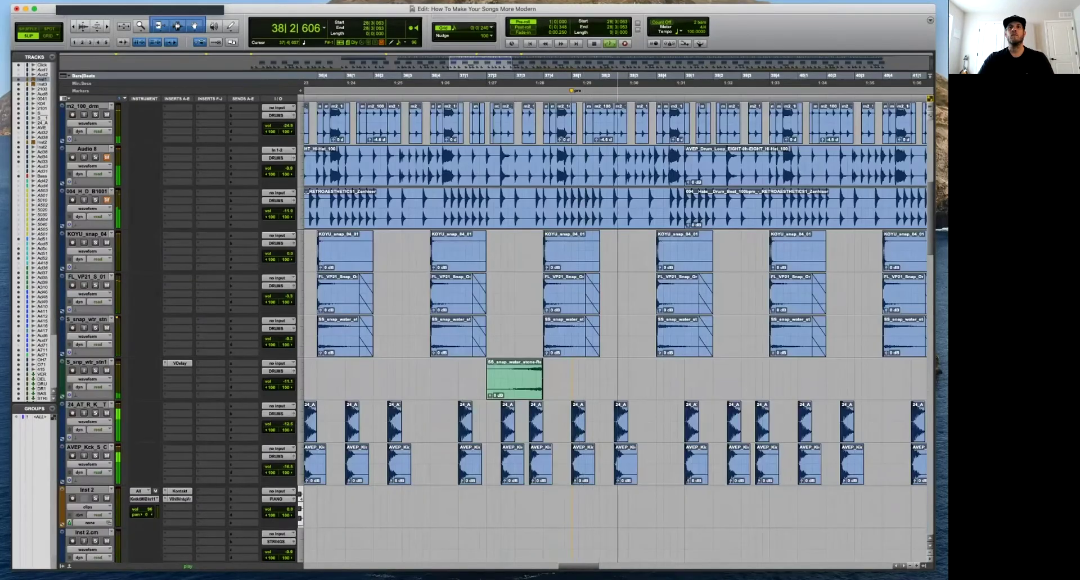
pyautogui.press('r')
pyautogui.scroll(-15, 616, 331)
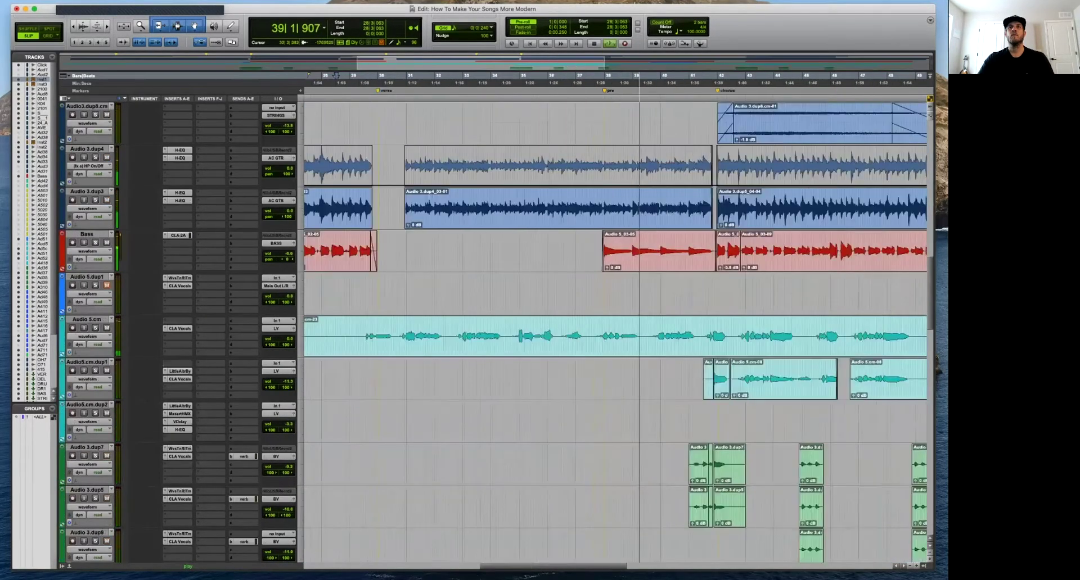
pyautogui.press('r')
pyautogui.press('r')
pyautogui.moveTo(86, 234); pyautogui.dragTo(86, 504)
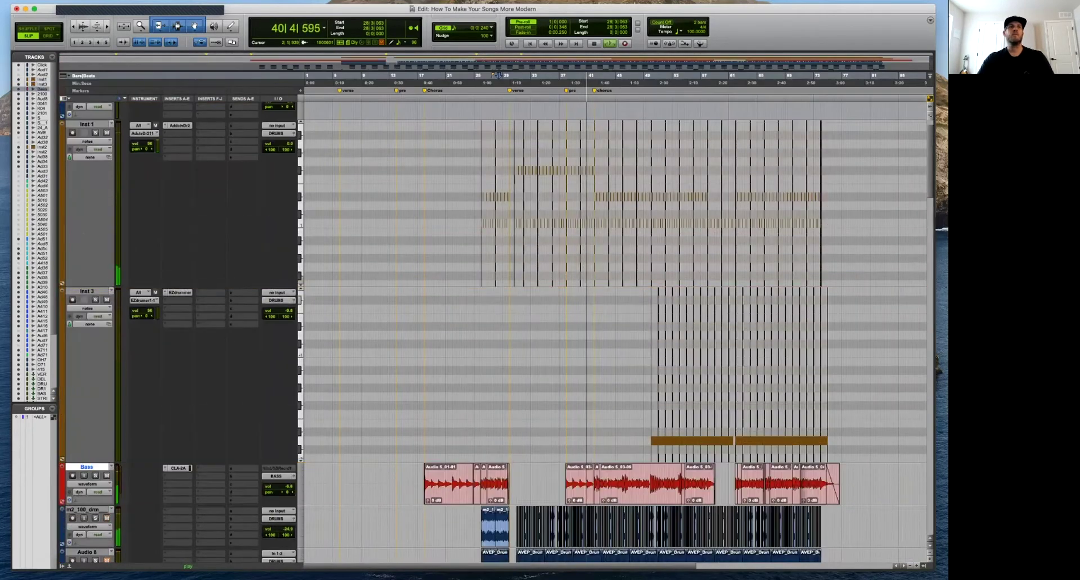
# Set the height of all tracks to medium.
pyautogui.keyDown('alt'); pyautogui.click(62, 283); pyautogui.keyUp('alt')
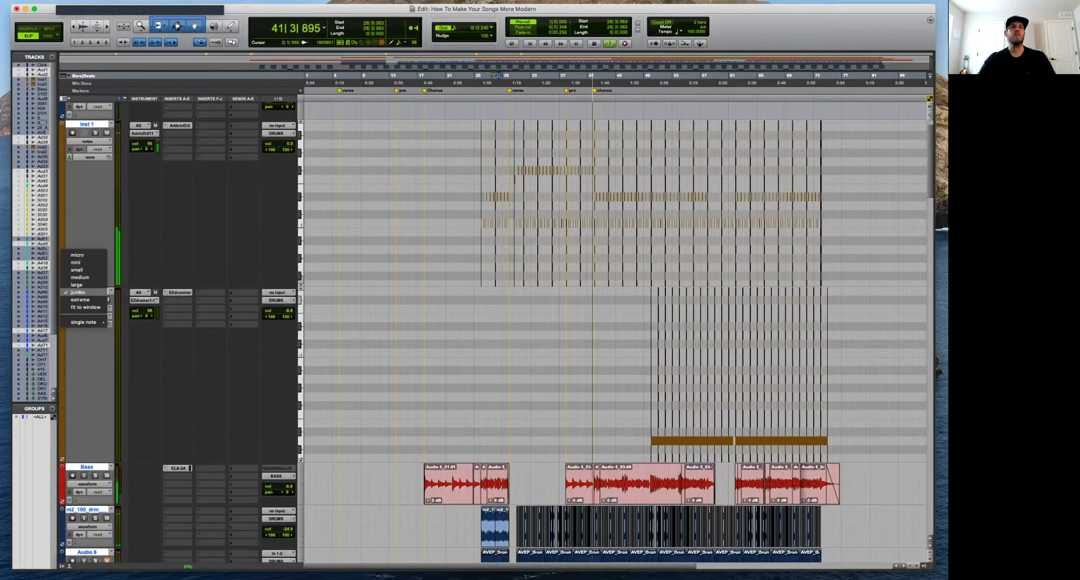
pyautogui.click(79, 278)
pyautogui.scroll(2, 563, 332)
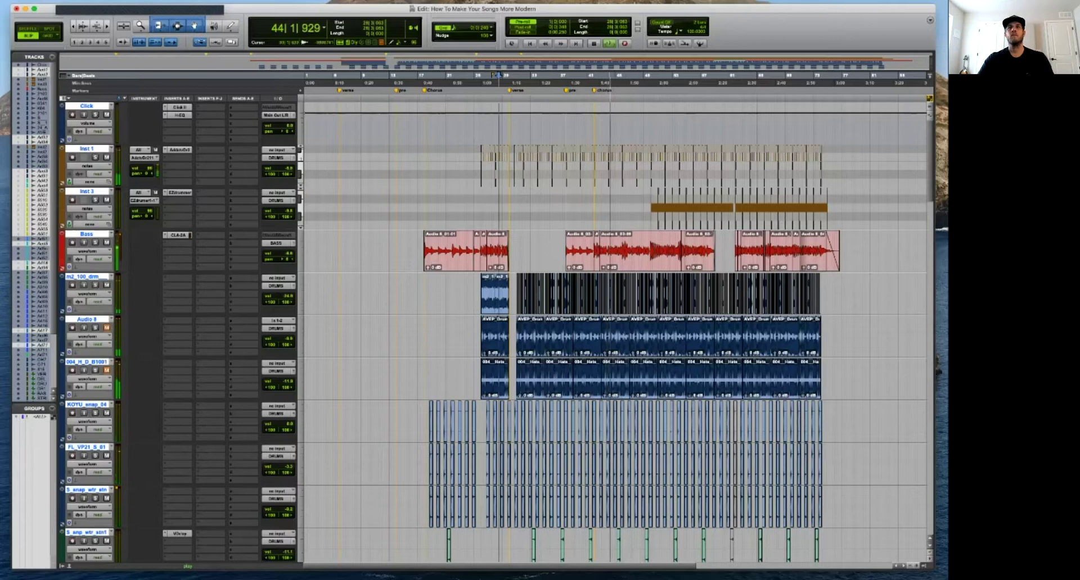
# Play the chorus from bar 42 and compare the Inst 1 drum notes with the bass and drum loops.
pyautogui.click(596, 199)
pyautogui.press('t')
pyautogui.press('t')
pyautogui.press('t')
pyautogui.press('t')
pyautogui.press('t')
pyautogui.press('t')
pyautogui.press('t')
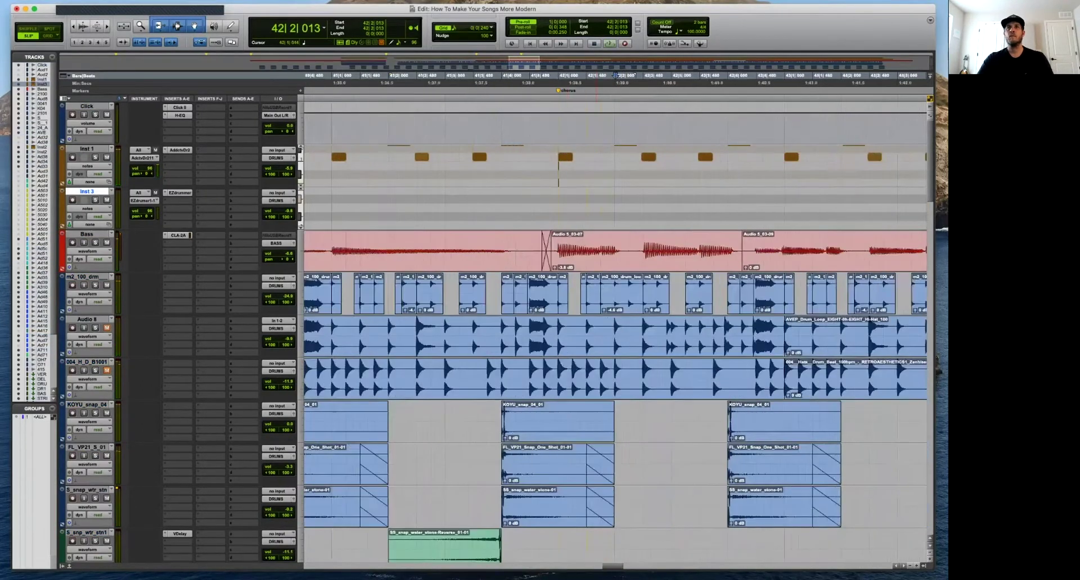
pyautogui.press('space')
pyautogui.press('r')
pyautogui.press('r')
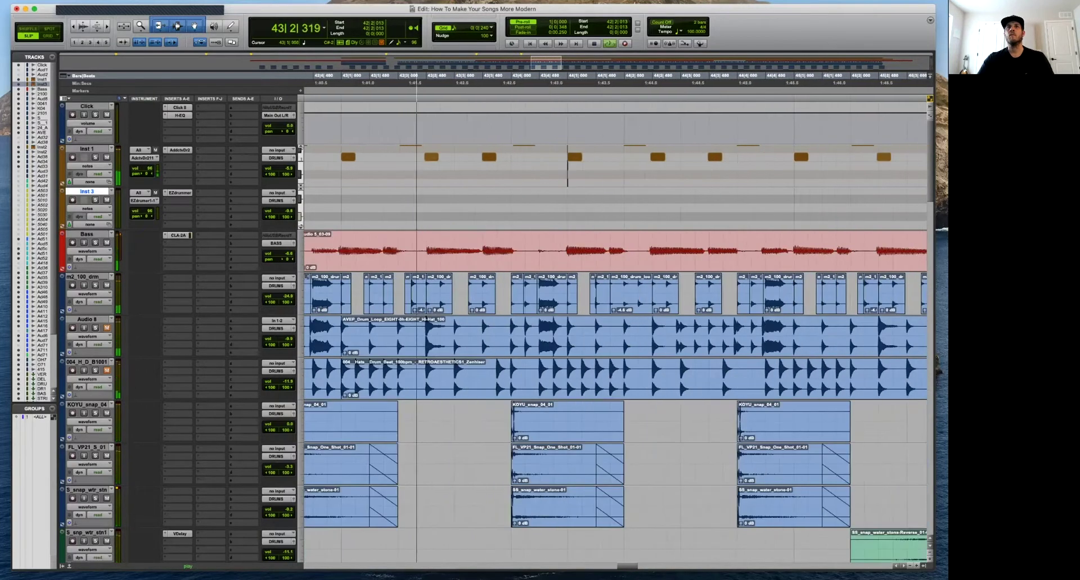
pyautogui.press('space')
# Enlarge the Inst 1 track so that its separate rows of drum notes can be seen around the chorus.
pyautogui.click(409, 161)
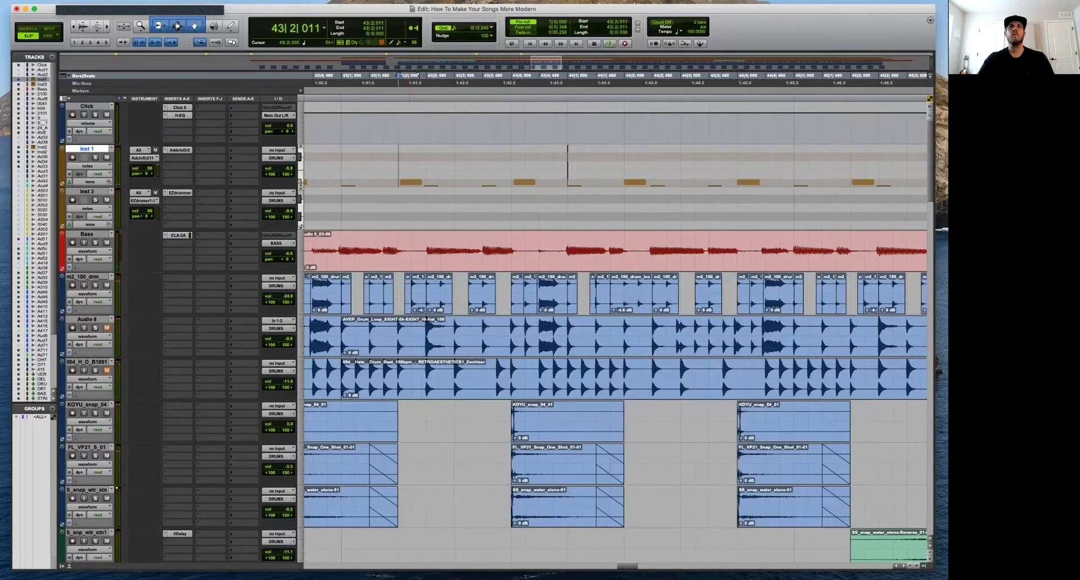
pyautogui.press('t')
pyautogui.press('r')
pyautogui.press('r')
pyautogui.press('r')
pyautogui.press('t')
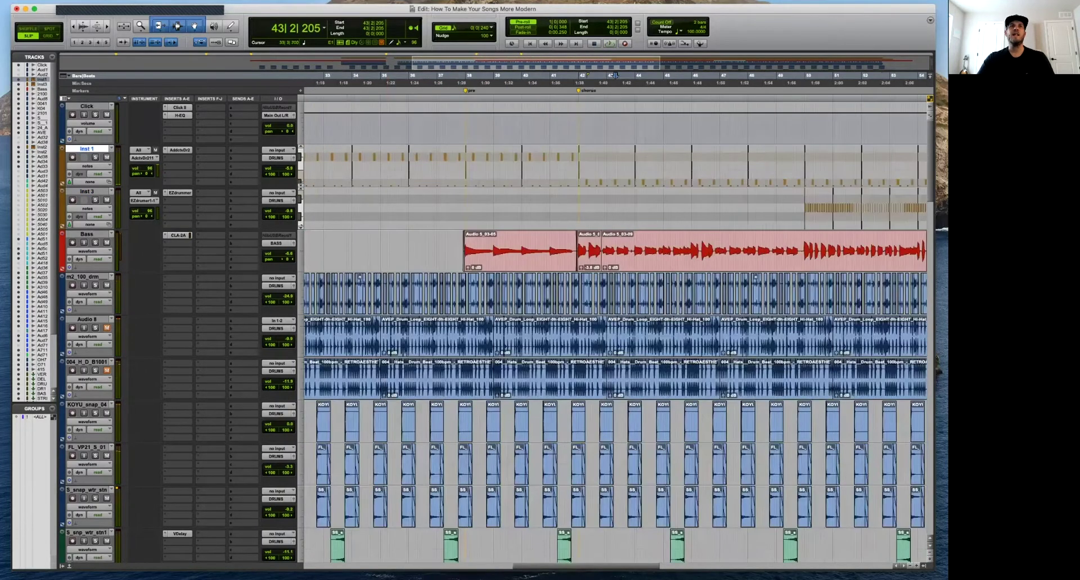
pyautogui.hotkey('ctrl', 'Up')
pyautogui.hotkey('ctrl', 'Up')
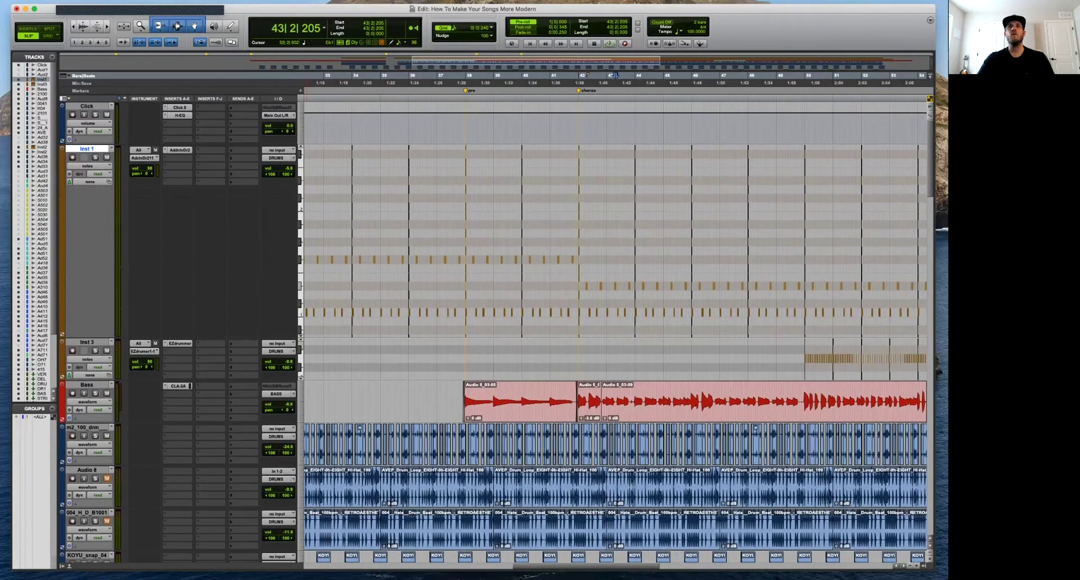
# Examine the timing of the Inst 1 drum notes at bar 42 against the hits in the drum loops.
pyautogui.press('t')
pyautogui.press('t')
pyautogui.press('t')
pyautogui.press('t')
pyautogui.press('t')
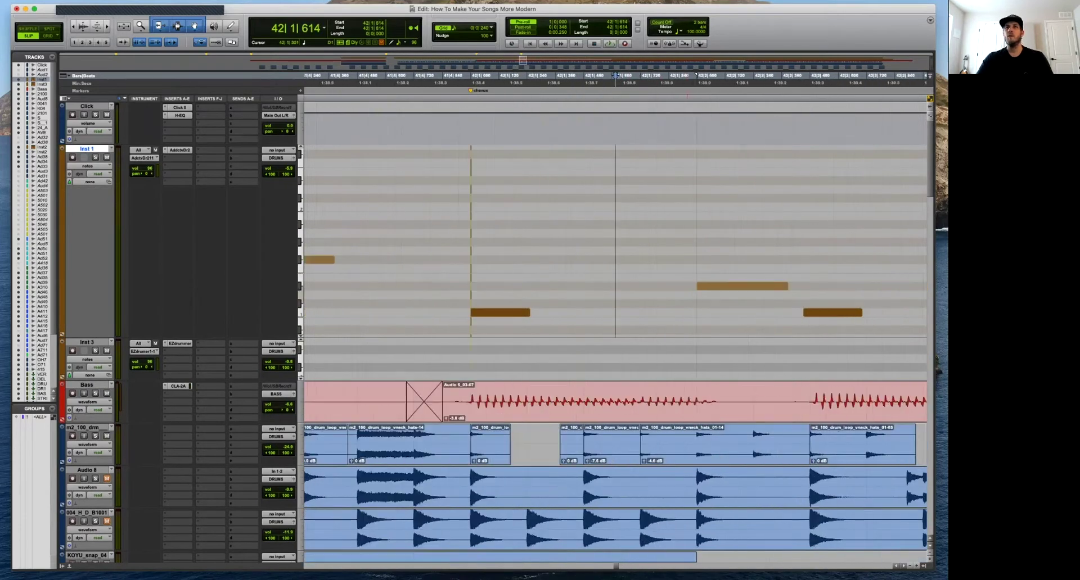
pyautogui.press('r')
pyautogui.press('r')
pyautogui.press('r')
pyautogui.press('r')
pyautogui.press('r')
pyautogui.press('r')
pyautogui.press('r')
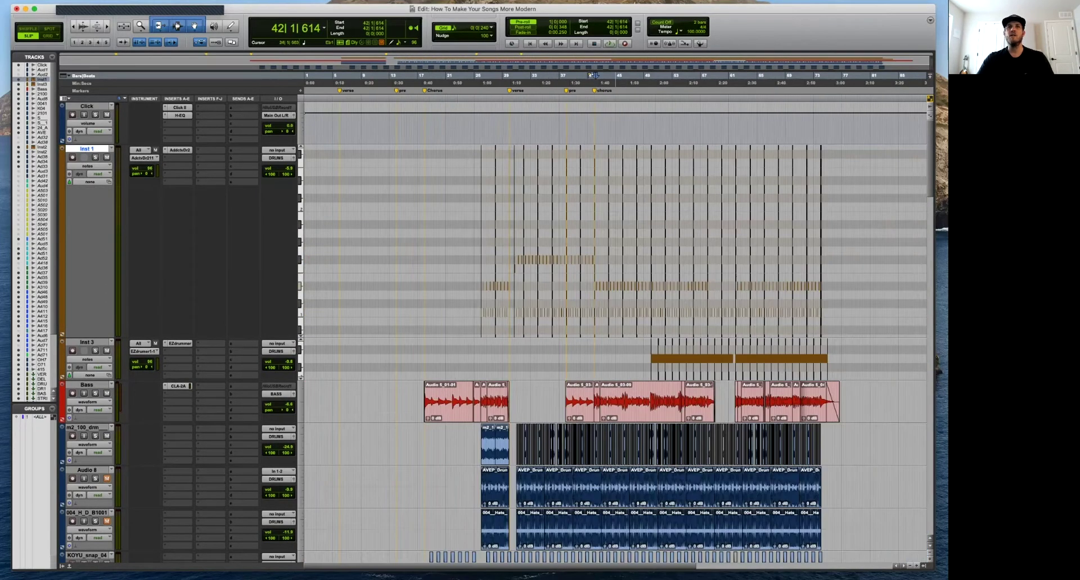
# Select the upper row of Inst 1 drum notes from bar 26 and play from bar 25 to audition them against the loops.
pyautogui.press('t')
pyautogui.press('t')
pyautogui.press('t')
pyautogui.press('t')
pyautogui.press('t')
pyautogui.press('t')
pyautogui.press('t')
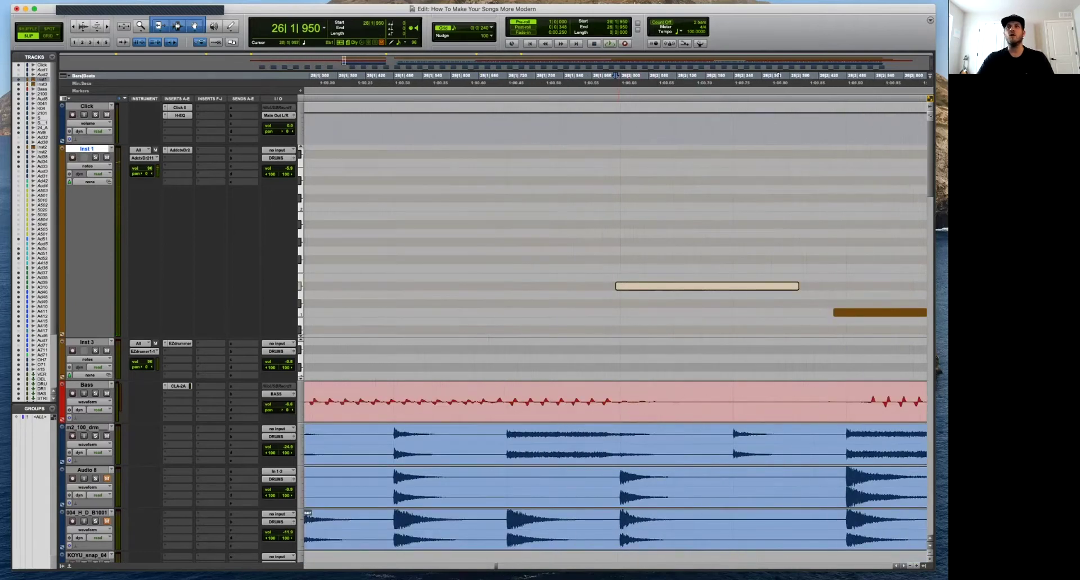
pyautogui.press('r')
pyautogui.press('r')
pyautogui.press('space')
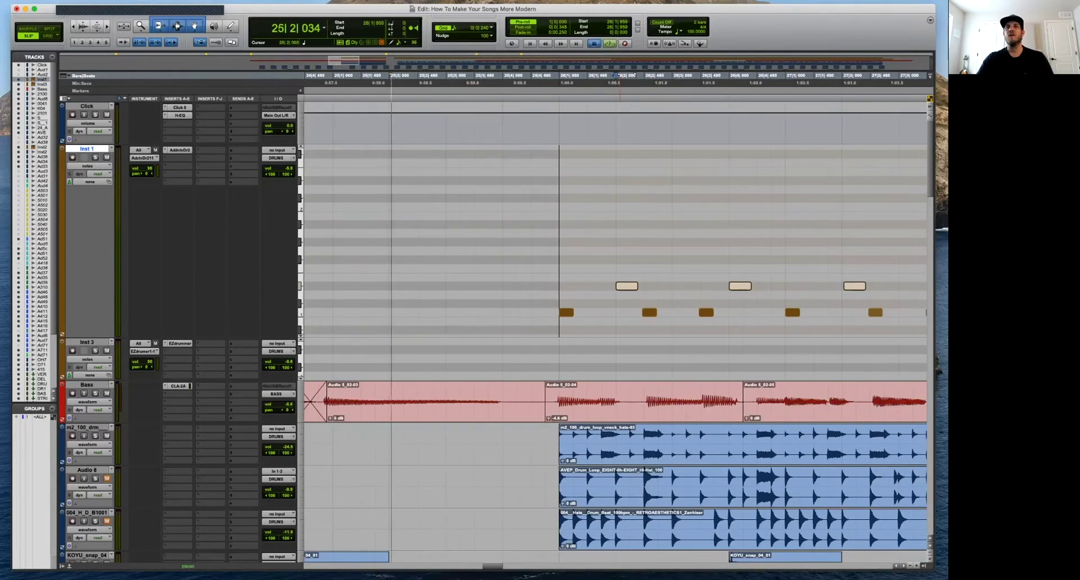
# Compare the spacing of the Inst 1 drum notes with the bass and drum loops across bars 26 to 29 during playback.
pyautogui.press('r')
pyautogui.press('r')
pyautogui.press('t')
pyautogui.press('t')
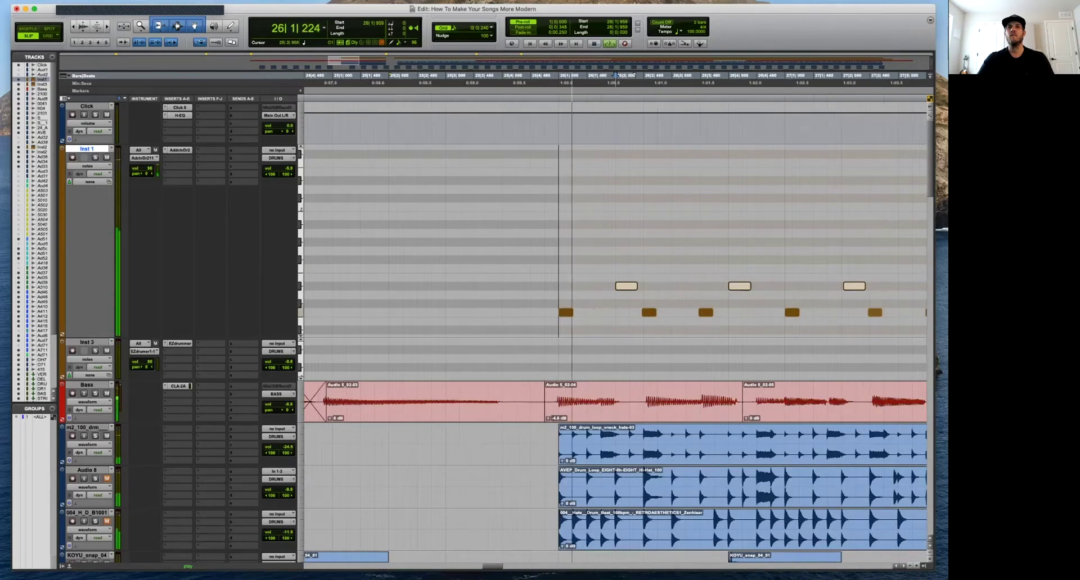
pyautogui.press('r')
pyautogui.press('r')
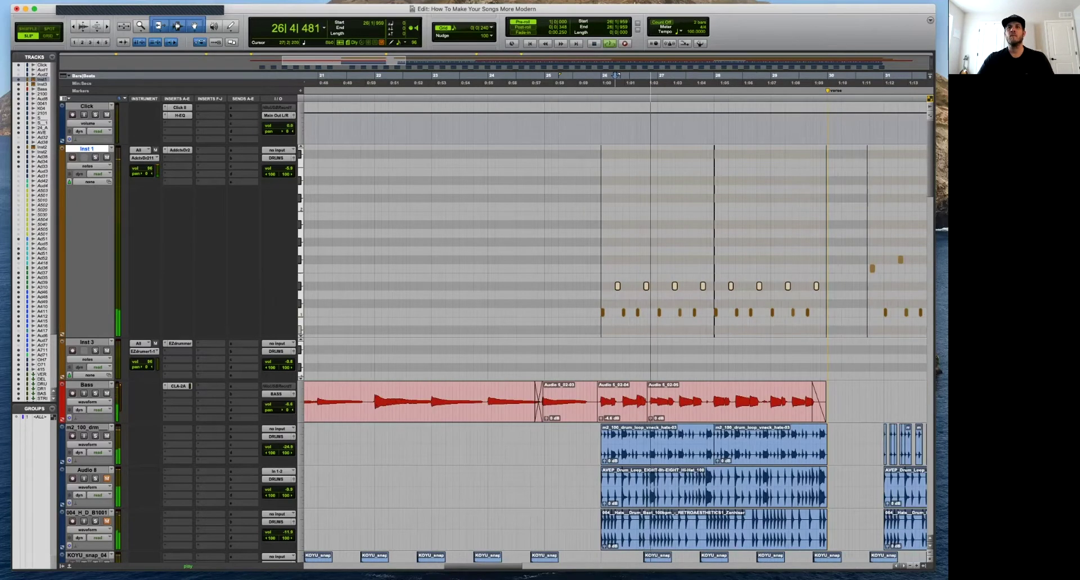
pyautogui.scroll(-2, 616, 75)
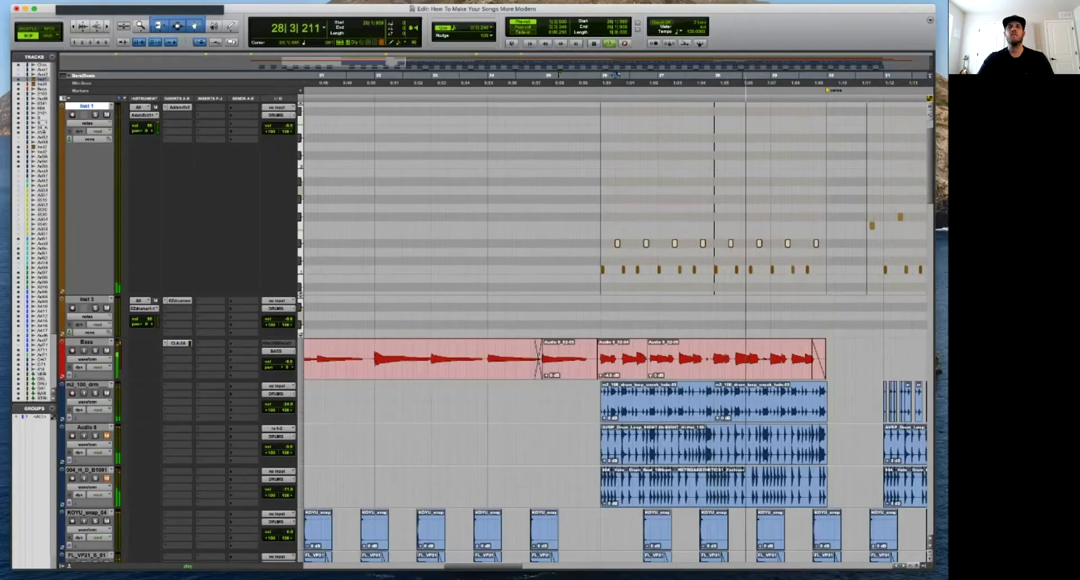
# Review the drum, instrument, guitar and vocal tracks across the whole song while it plays.
pyautogui.scroll(-3, 616, 75)
pyautogui.press('r')
pyautogui.press('r')
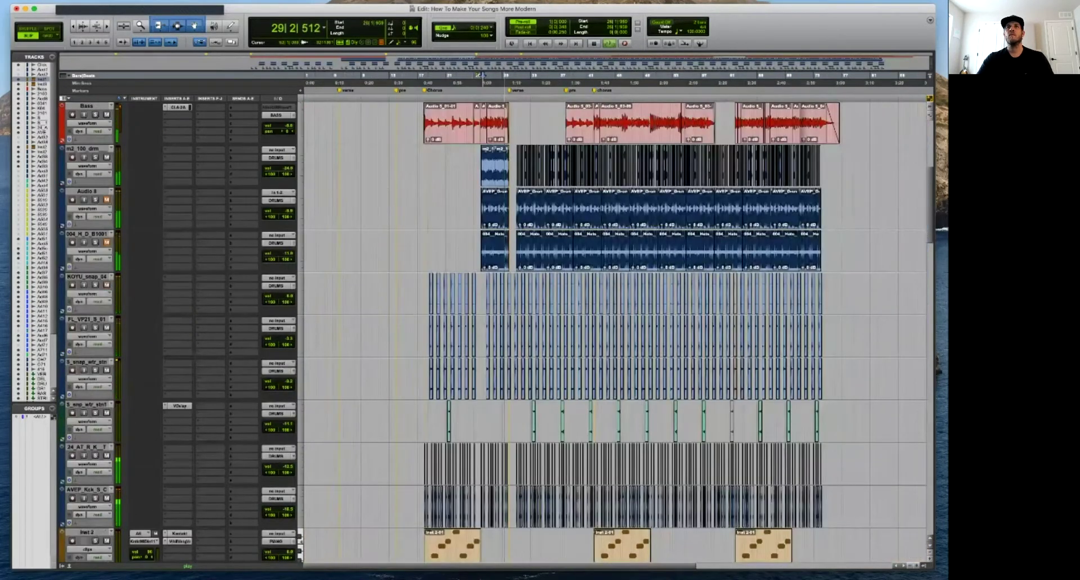
pyautogui.scroll(5, 664, 332)
pyautogui.scroll(-6, 664, 332)
pyautogui.press('t')
pyautogui.press('t')
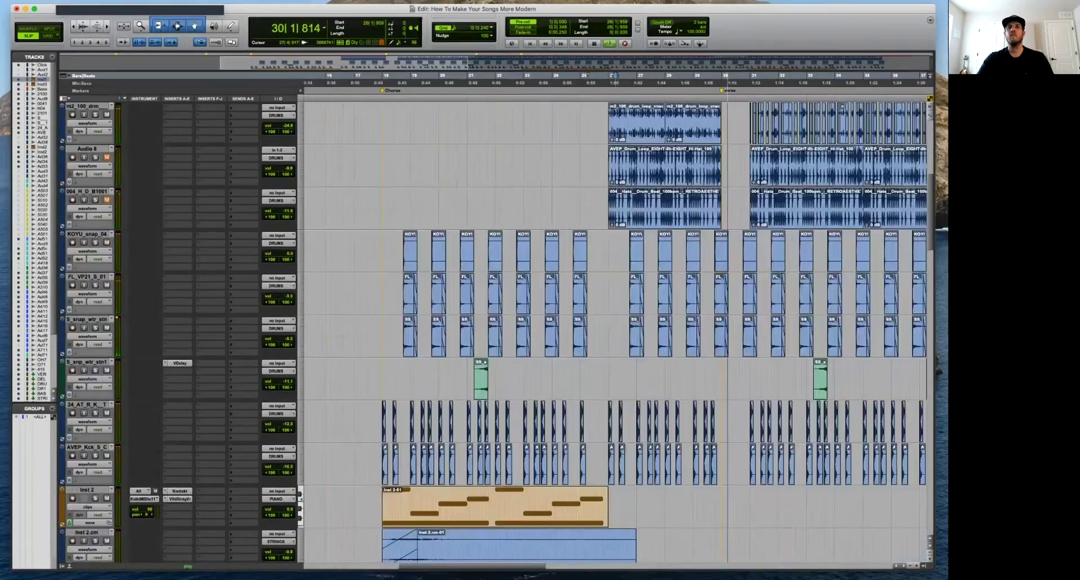
pyautogui.press('r')
pyautogui.scroll(-4, 664, 332)
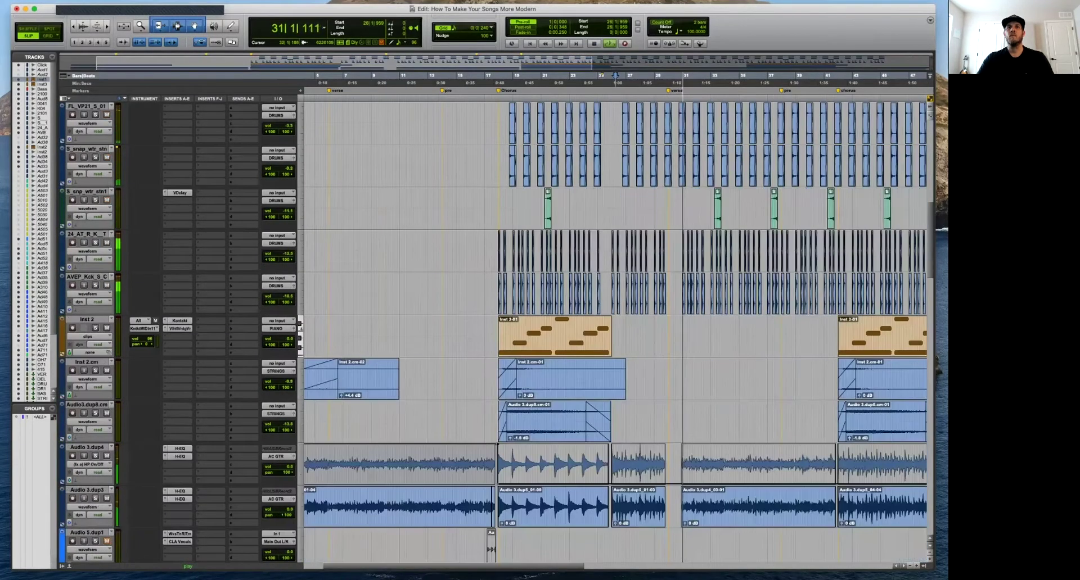
pyautogui.press('r')
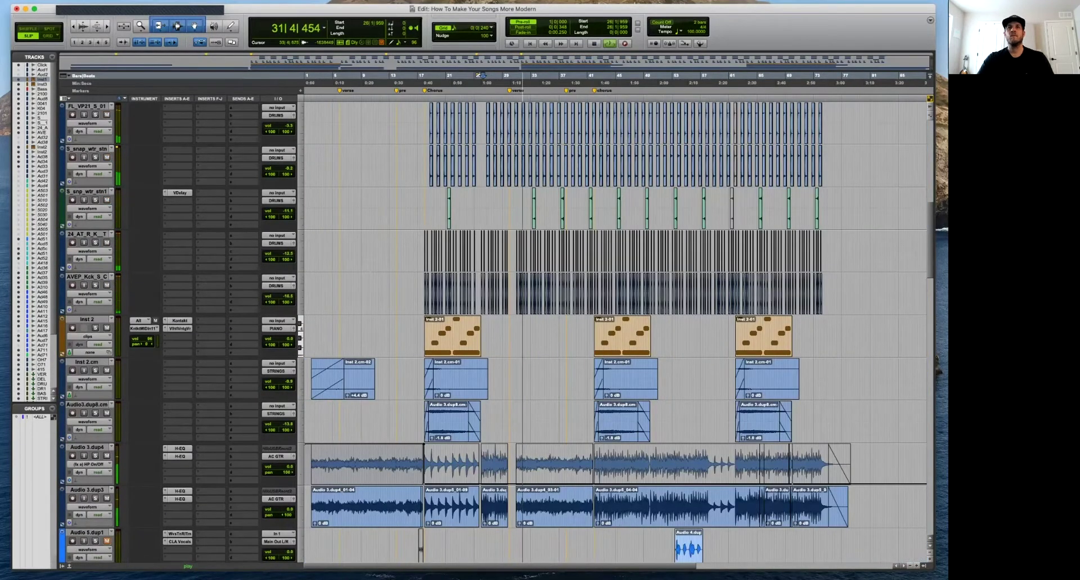
pyautogui.scroll(-3, 664, 332)
pyautogui.scroll(-1, 665, 332)
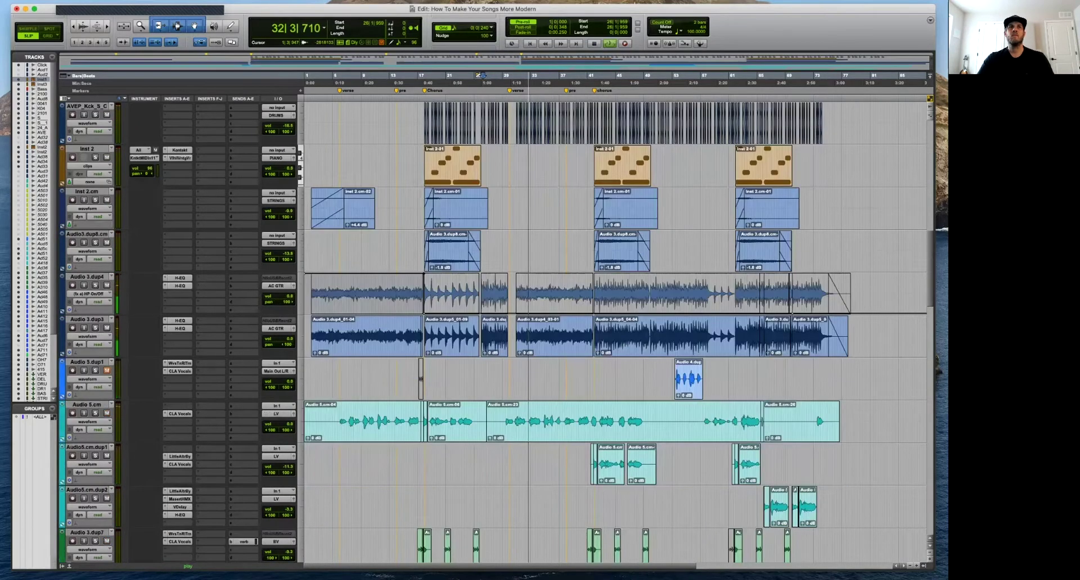
pyautogui.scroll(7, 664, 332)
pyautogui.scroll(5, 664, 332)
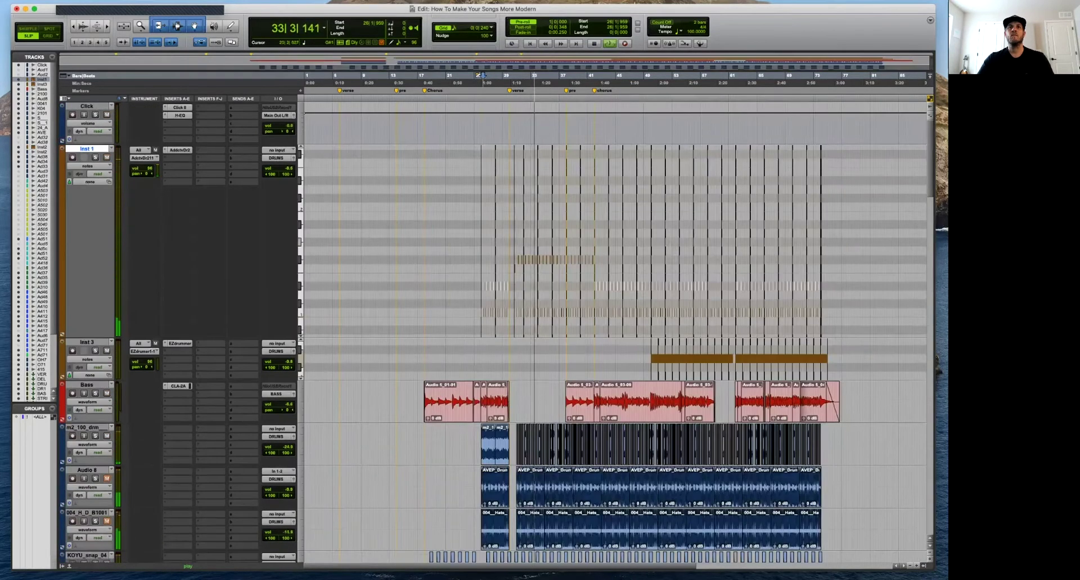
pyautogui.scroll(-5, 464, 550)
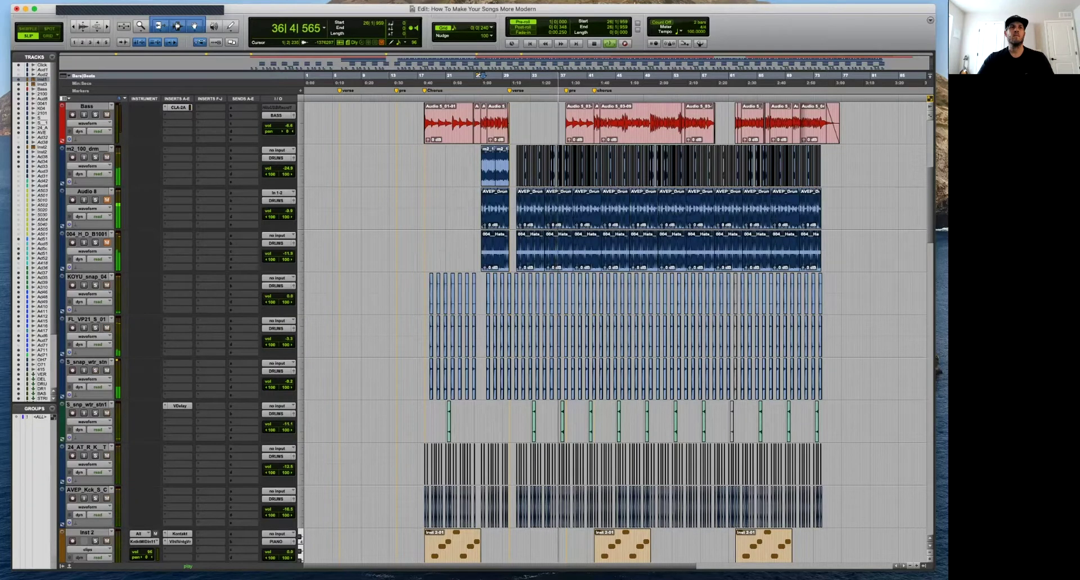
# Move the 24_AT and AVEP kick sample tracks together to directly above the Bass track.
pyautogui.click(87, 464)
pyautogui.press('Escape')
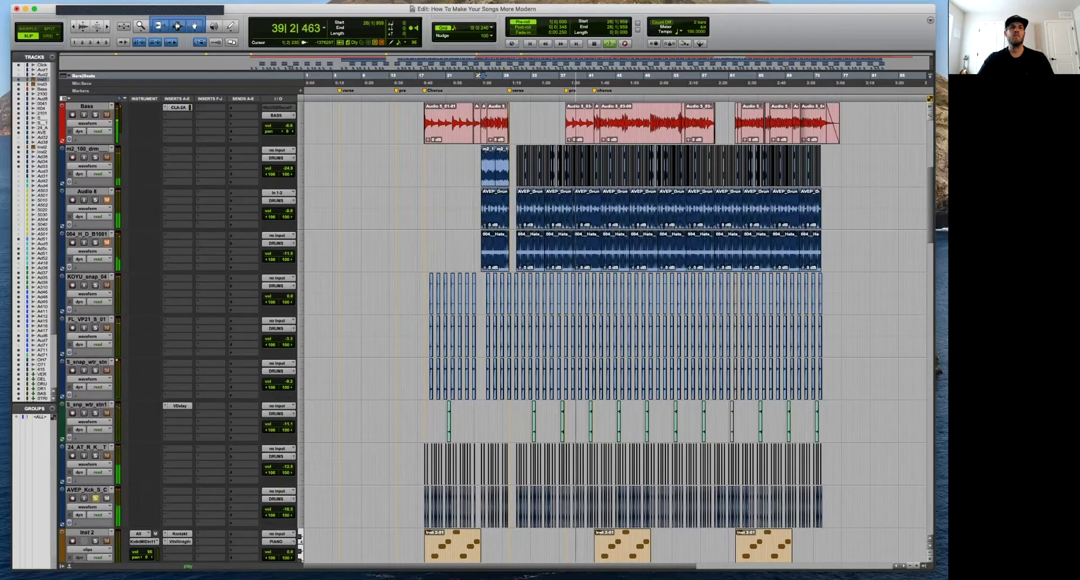
pyautogui.click(87, 490)
pyautogui.moveTo(87, 489); pyautogui.dragTo(87, 231)
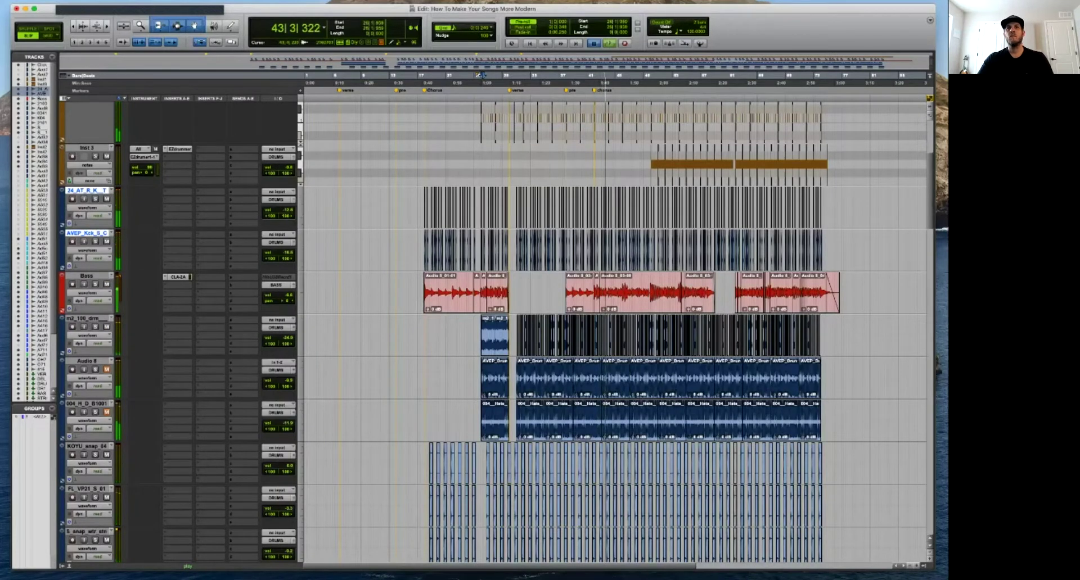
# Play from about bar 41 to hear the lead into the chorus with the kick tracks in their new place.
pyautogui.click(592, 173)
pyautogui.press('t')
pyautogui.press('t')
pyautogui.press('t')
pyautogui.press('t')
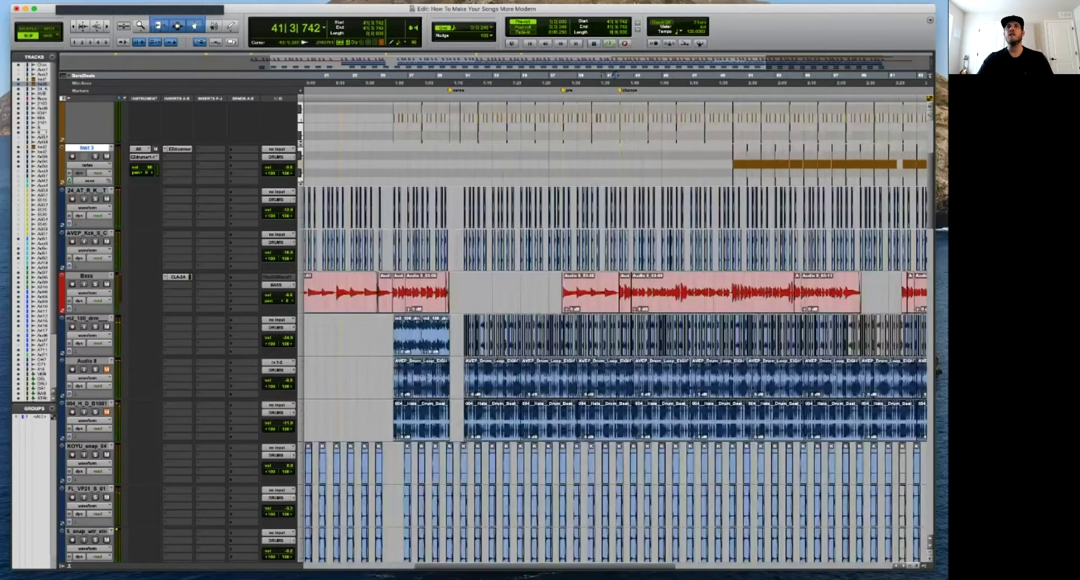
pyautogui.press('space')
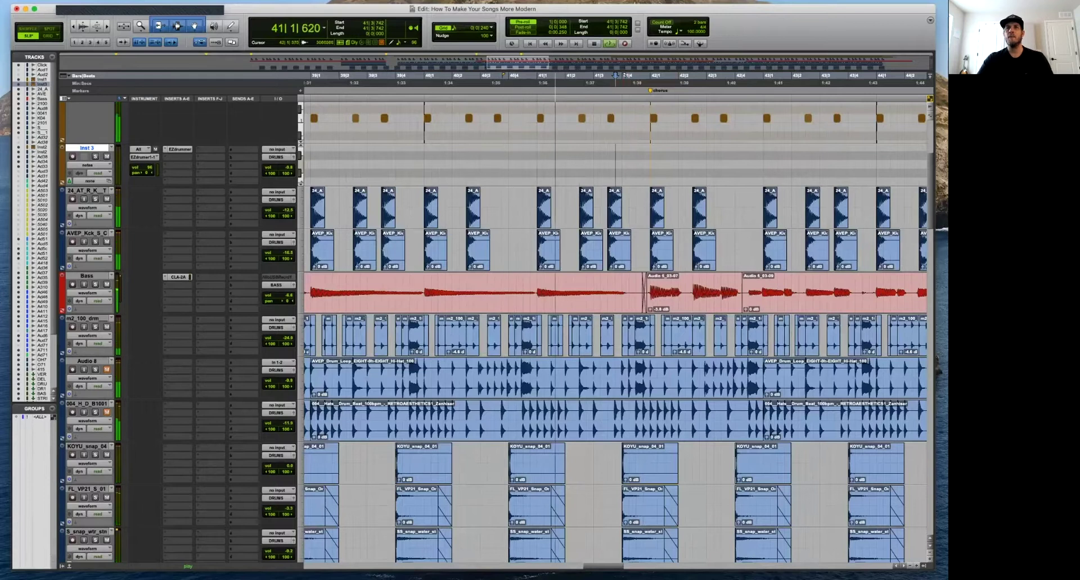
# Split the Audio 8 drum loop at the chorus start in bar 42 and mute all of its clips before that point.
pyautogui.click(659, 371)
pyautogui.press('super+e')
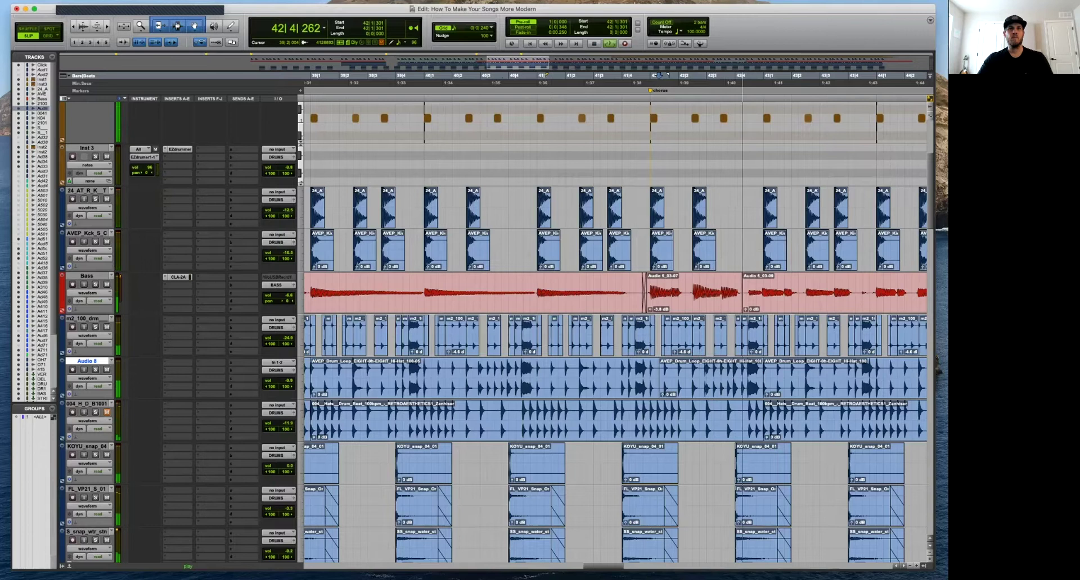
pyautogui.press('super+bracketleft')
pyautogui.press('super+bracketleft')
pyautogui.press('super+bracketleft')
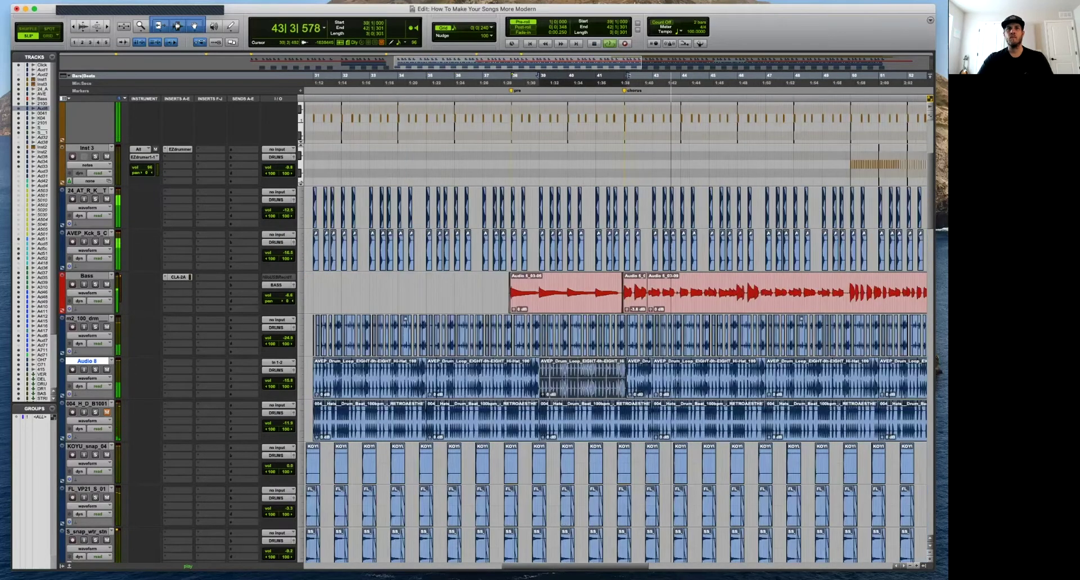
pyautogui.keyDown('shift'); pyautogui.click(391, 378); pyautogui.keyUp('shift')
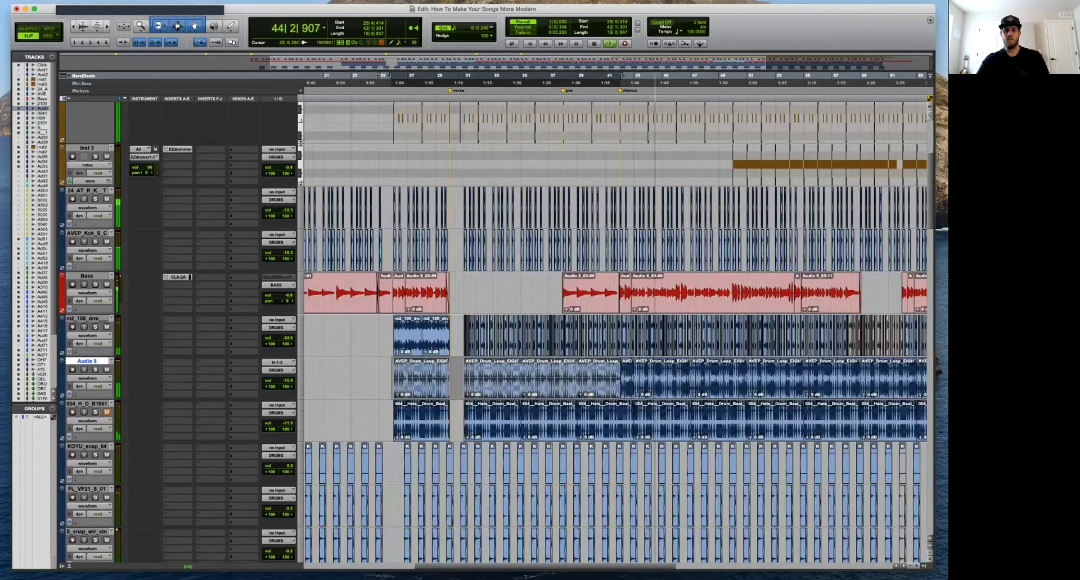
pyautogui.press('super+bracketright')
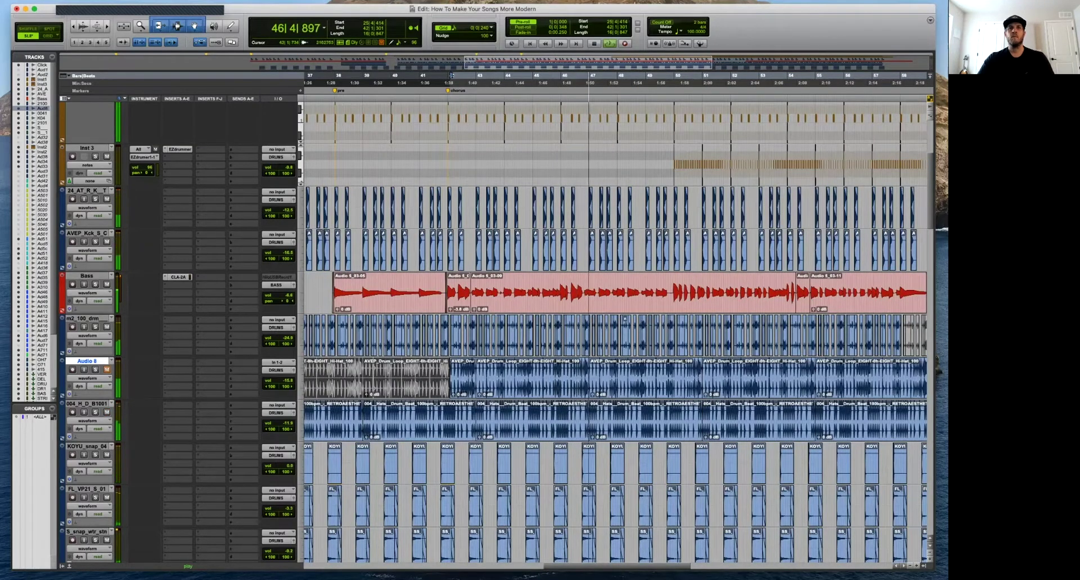
# Split the 004_H_D drum loop at 49|4, just before bar 50, and mute the clip ahead of the split.
pyautogui.click(451, 75)
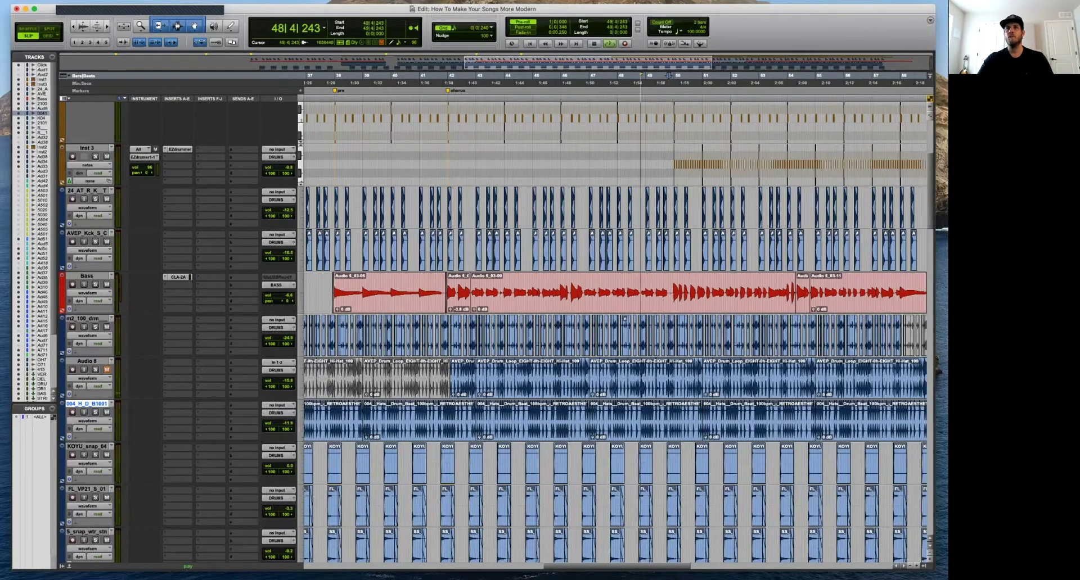
pyautogui.press('super+bracketright')
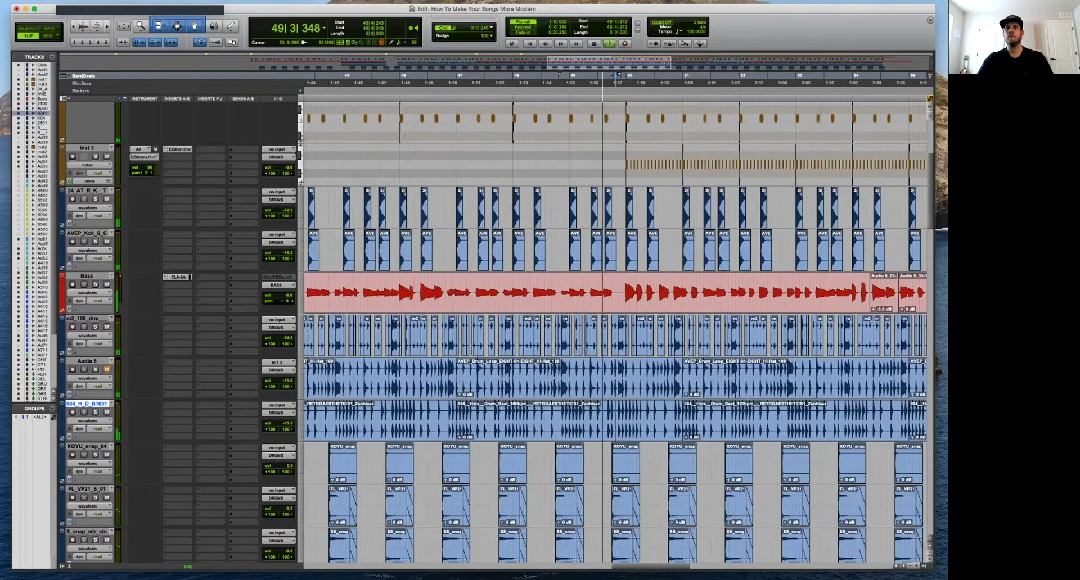
pyautogui.press('b')
pyautogui.press('t')
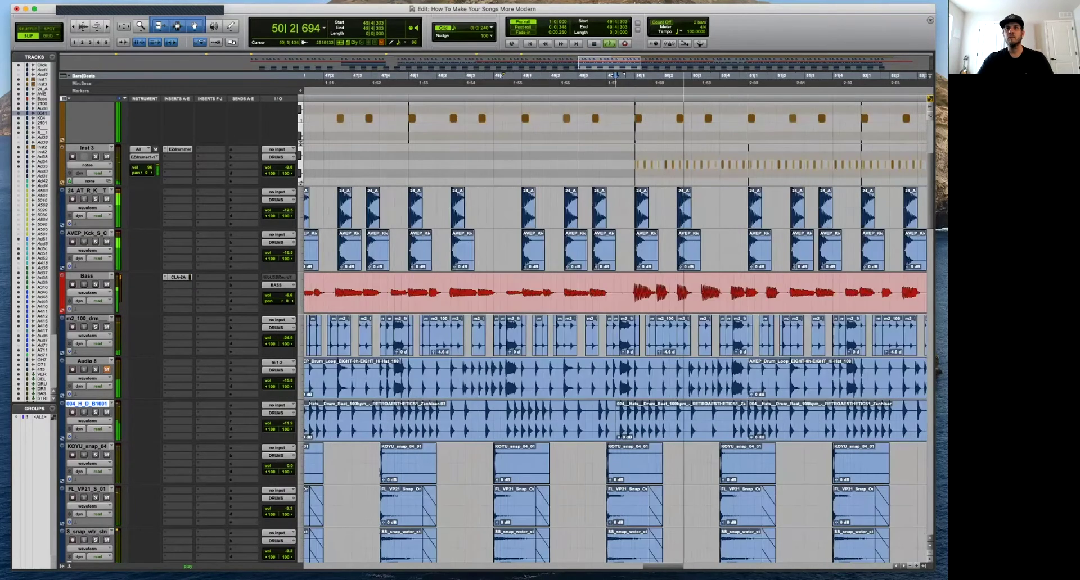
pyautogui.click(613, 371)
pyautogui.press('t')
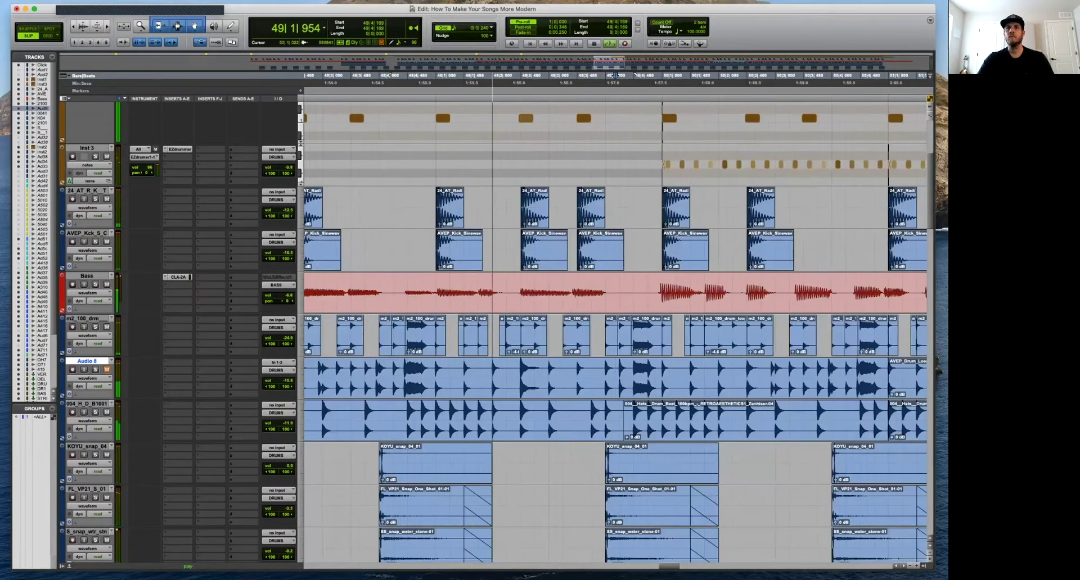
pyautogui.click(601, 431)
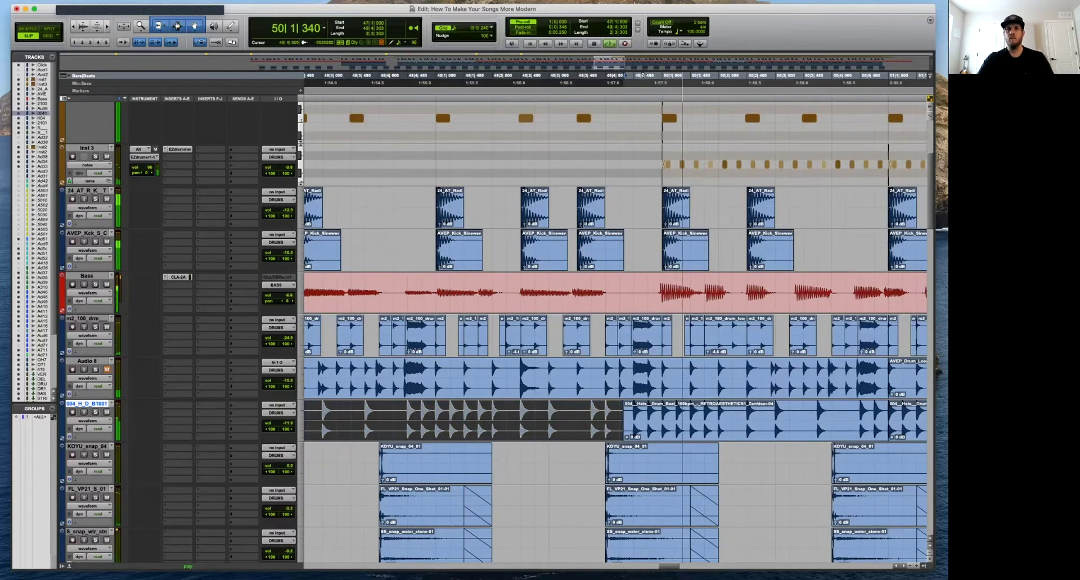
pyautogui.press('space')
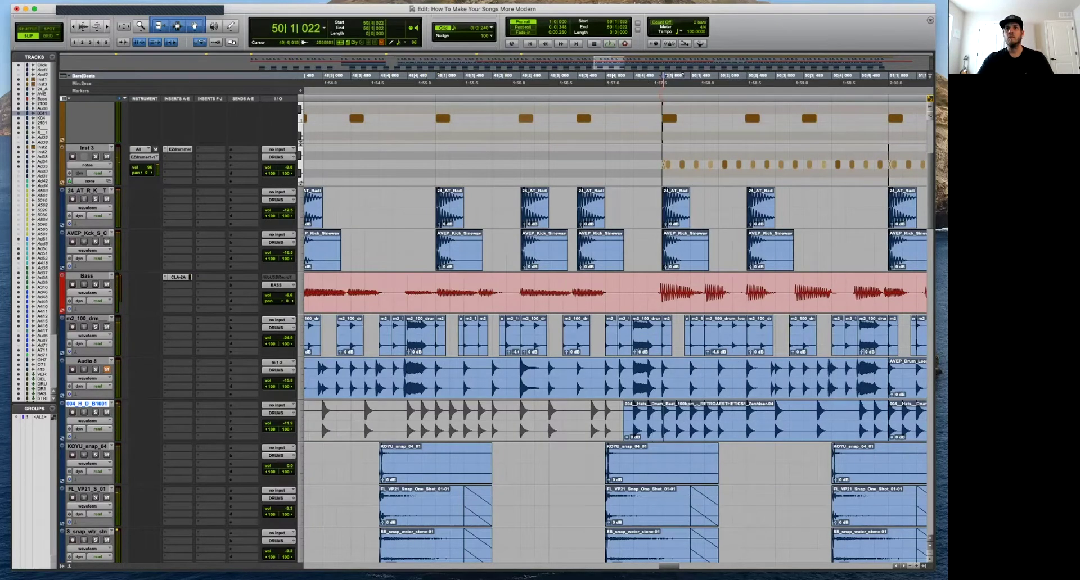
# Remove the short lead-in of the 004_H_D loop after the split so that the clip starts at bar 50.
pyautogui.press('b')
pyautogui.click(646, 430)
pyautogui.press('Delete')
pyautogui.click(647, 409)
pyautogui.press('space')
pyautogui.press('F2')
pyautogui.moveTo(664, 428); pyautogui.dragTo(662, 428)
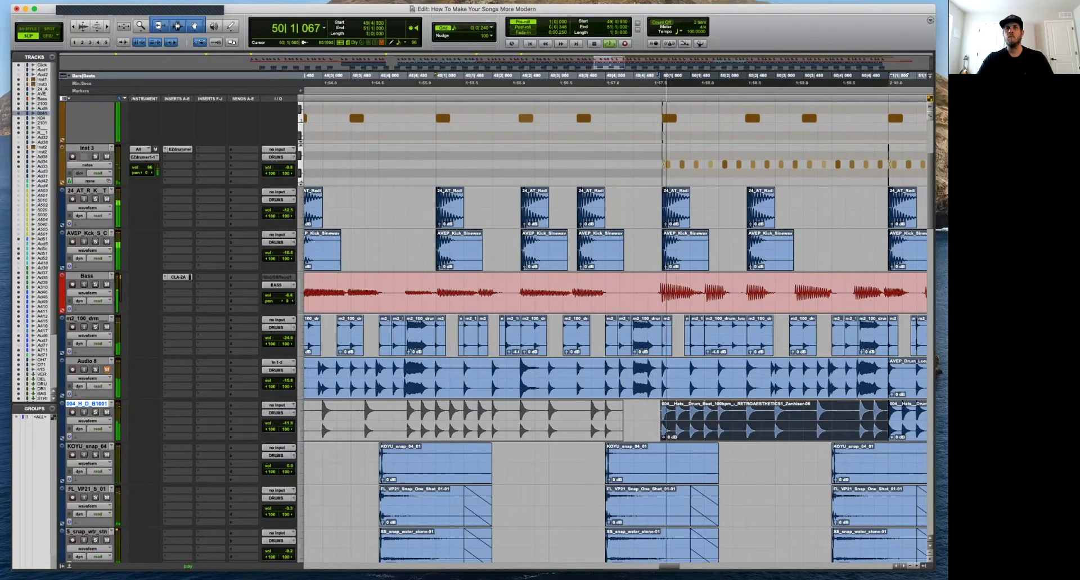
pyautogui.press('r')
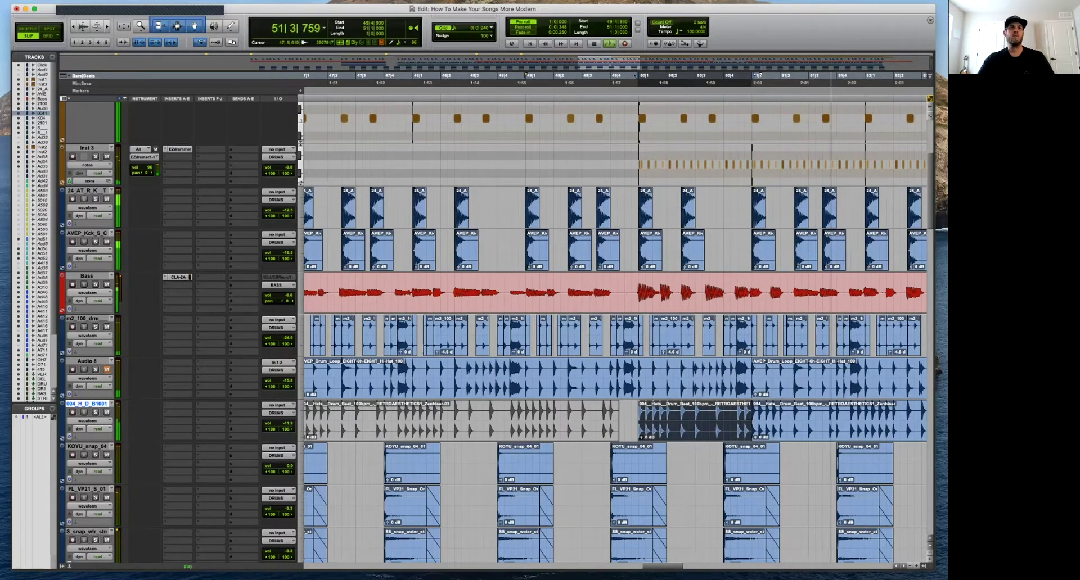
# Add a send to the verb bus on the 004_H_D track and raise its level to about -10.8 dB.
pyautogui.click(246, 413)
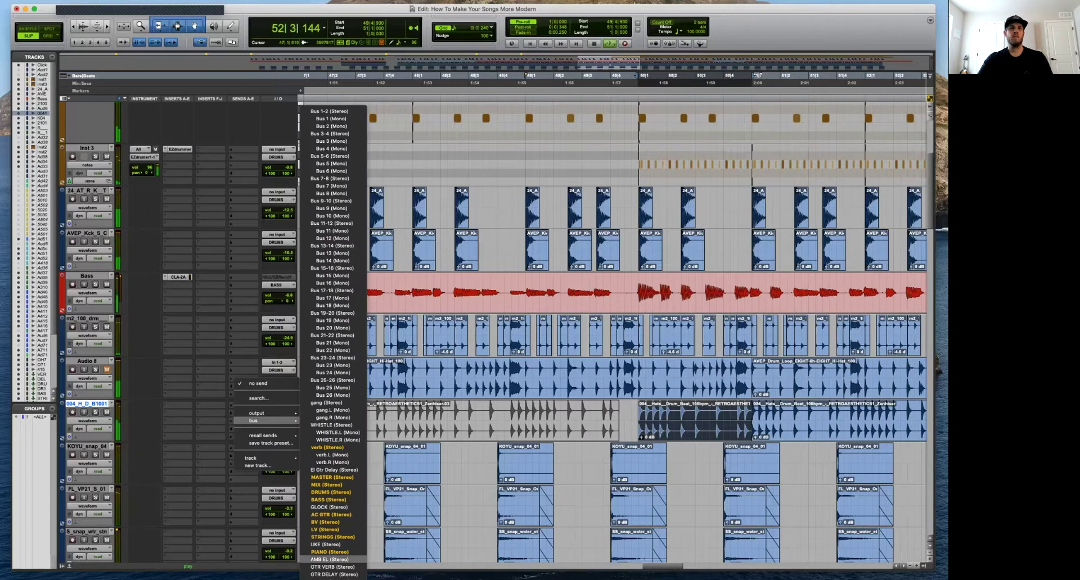
pyautogui.click(329, 448)
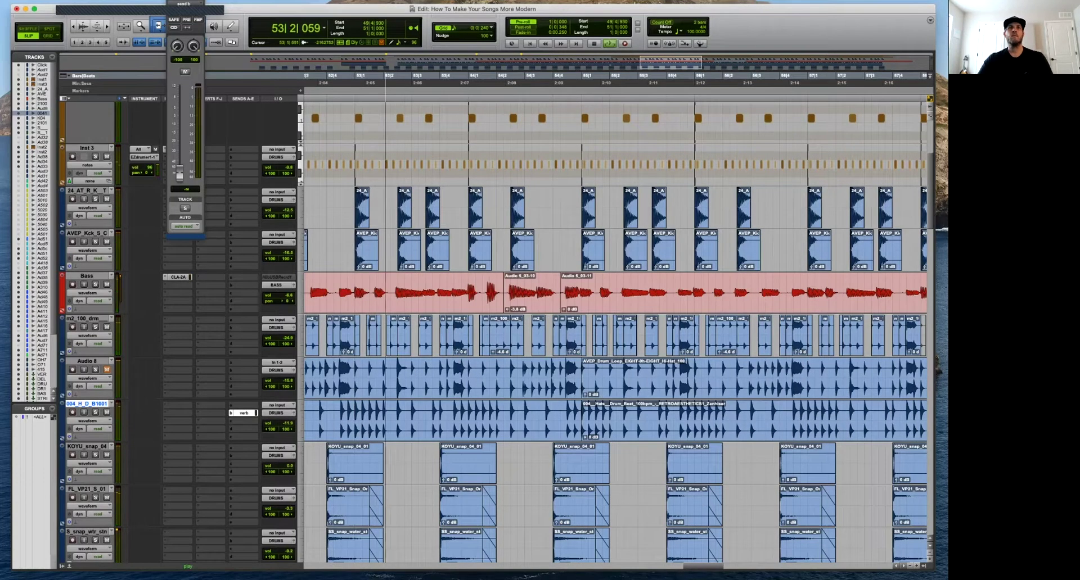
pyautogui.moveTo(179, 174); pyautogui.dragTo(179, 135)
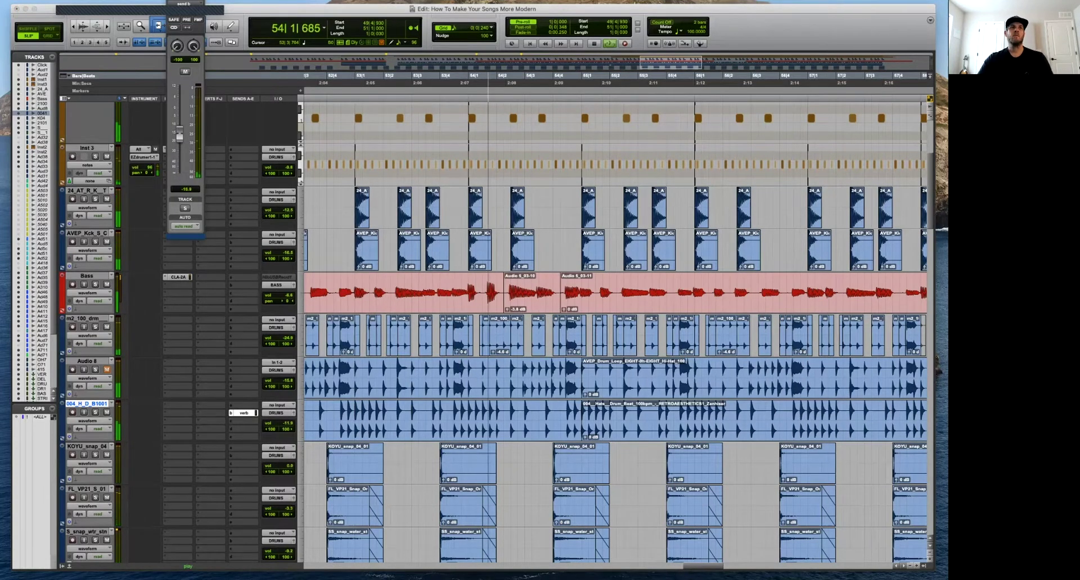
# Insert an H-EQ on the 004_H_D track, adjust its filter and raise the verb send to -6.7 dB.
pyautogui.click(179, 405)
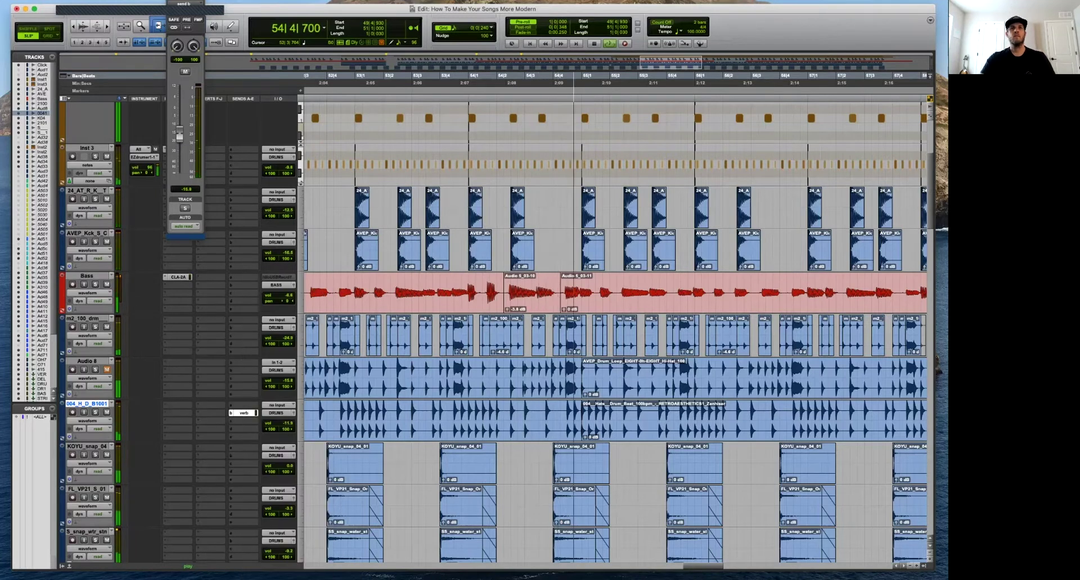
pyautogui.click(281, 416)
pyautogui.moveTo(451, 136); pyautogui.dragTo(581, 137)
pyautogui.click(382, 49)
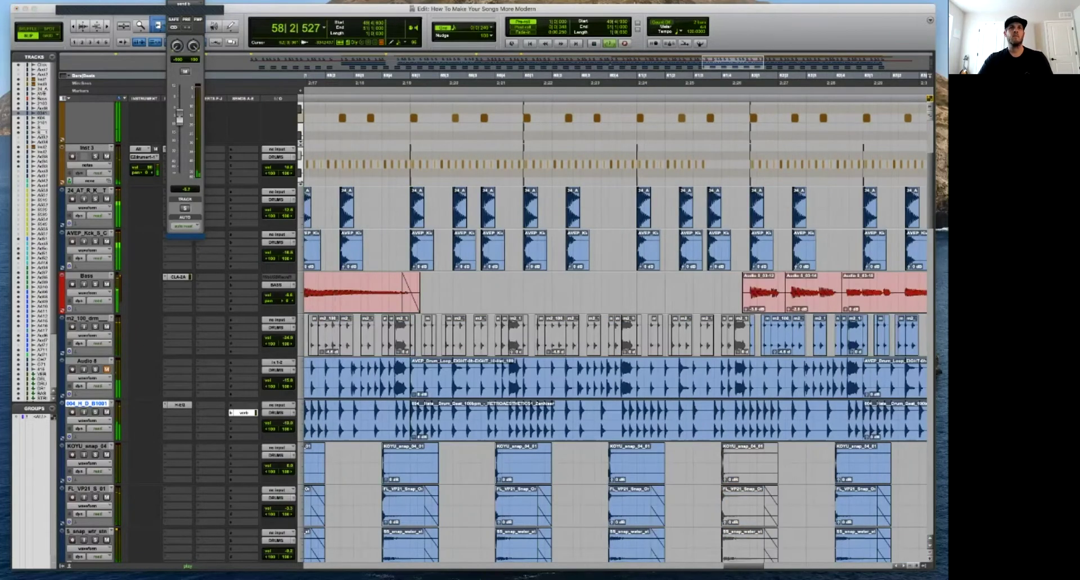
# Cut the 004_H_D loop out of bar 58, leaving a gap up to bar 59.
pyautogui.press('super+bracketleft')
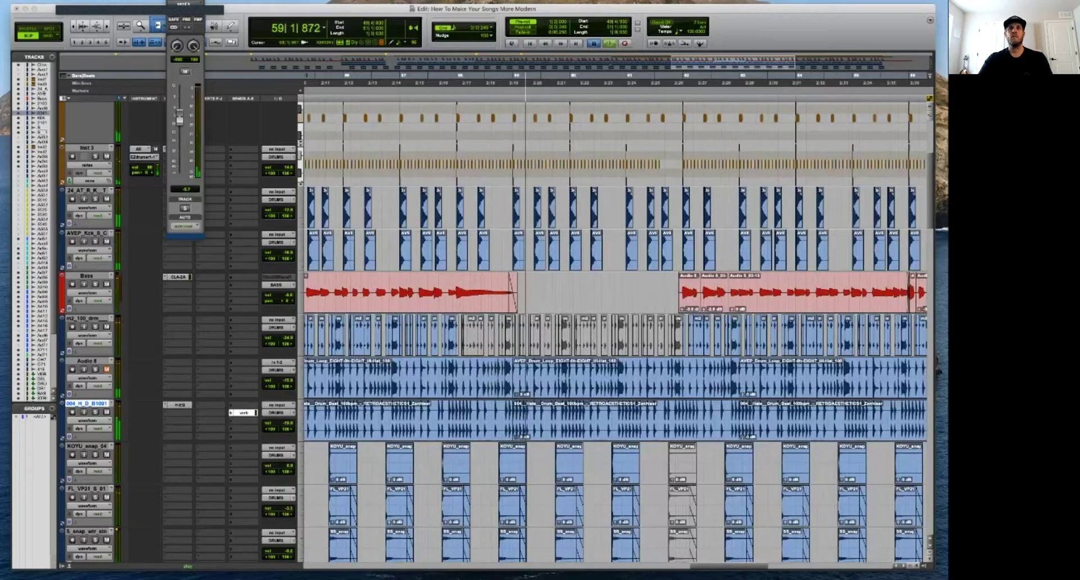
pyautogui.press('super+bracketright')
pyautogui.press('super+bracketright')
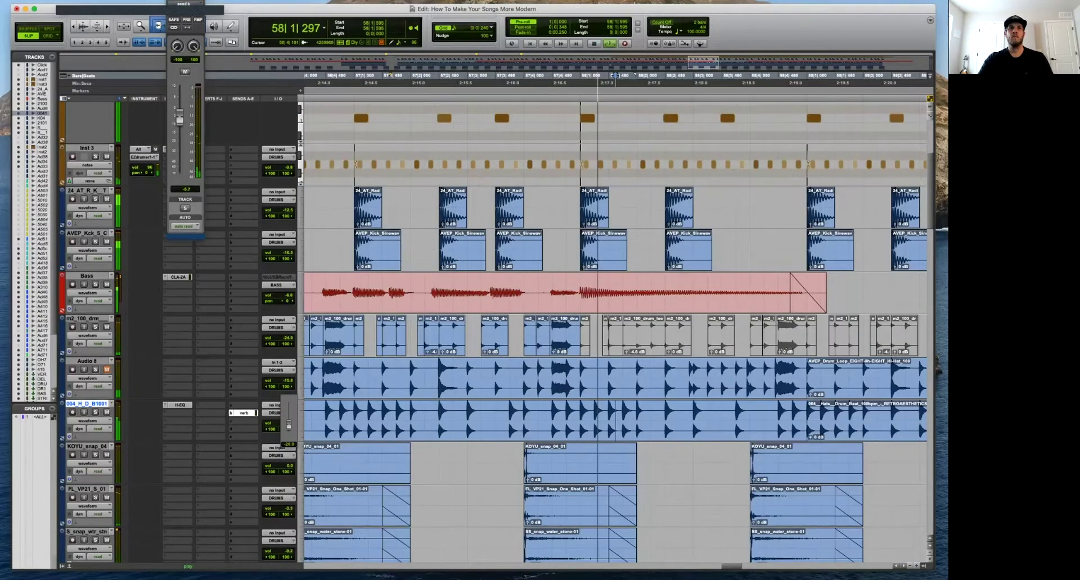
pyautogui.moveTo(603, 74); pyautogui.dragTo(715, 75)
pyautogui.press('Delete')
pyautogui.keyDown('shift'); pyautogui.click(597, 422); pyautogui.keyUp('shift')
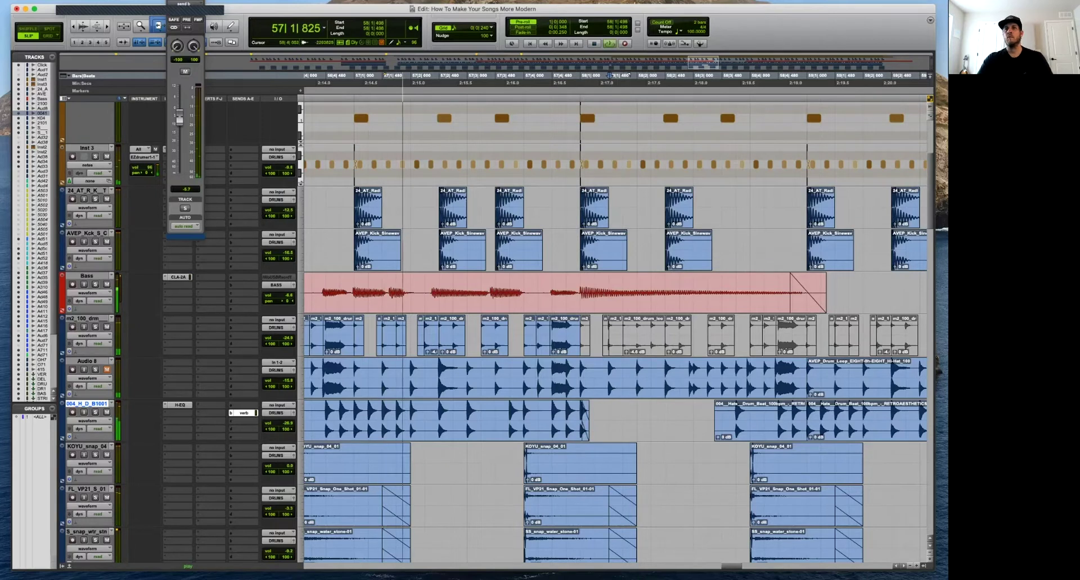
pyautogui.press('r')
pyautogui.click(689, 427)
pyautogui.press('Delete')
pyautogui.press('r')
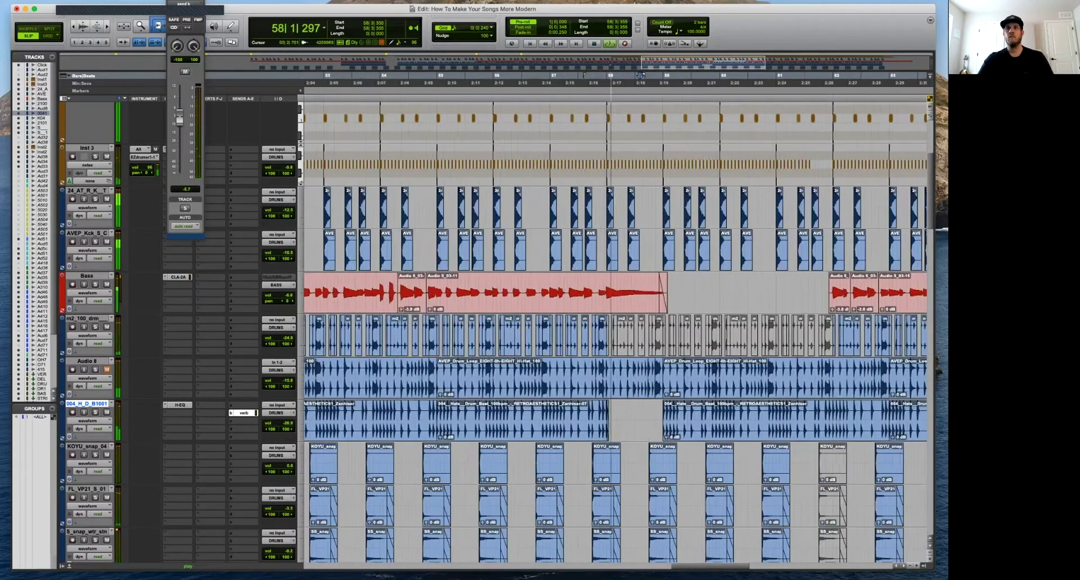
pyautogui.click(836, 427)
pyautogui.press('Delete')
pyautogui.press('super+z')
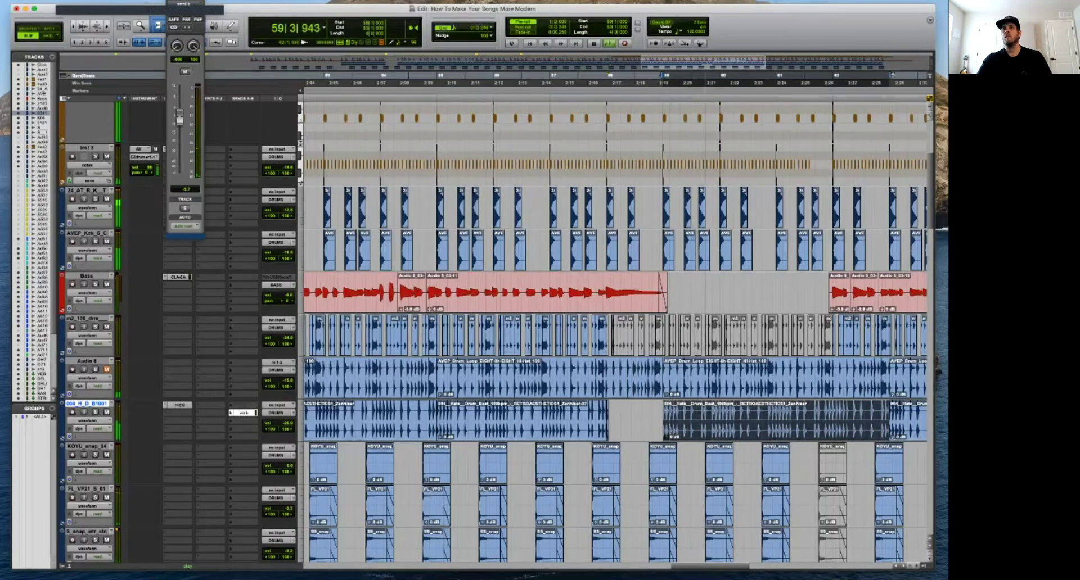
# Split the 004_H_D loop at bar 62, delete its part before that point, and extend the remaining clip's start slightly earlier.
pyautogui.click(833, 414)
pyautogui.press('b')
pyautogui.click(824, 427)
pyautogui.press('Delete')
pyautogui.click(850, 414)
pyautogui.press('t')
pyautogui.press('t')
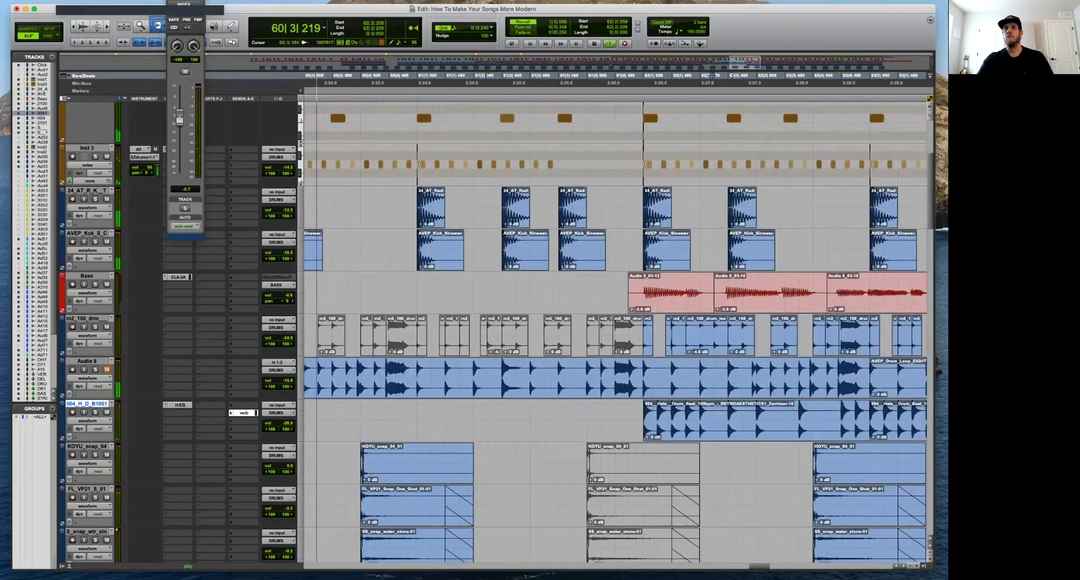
pyautogui.moveTo(645, 430); pyautogui.dragTo(644, 406)
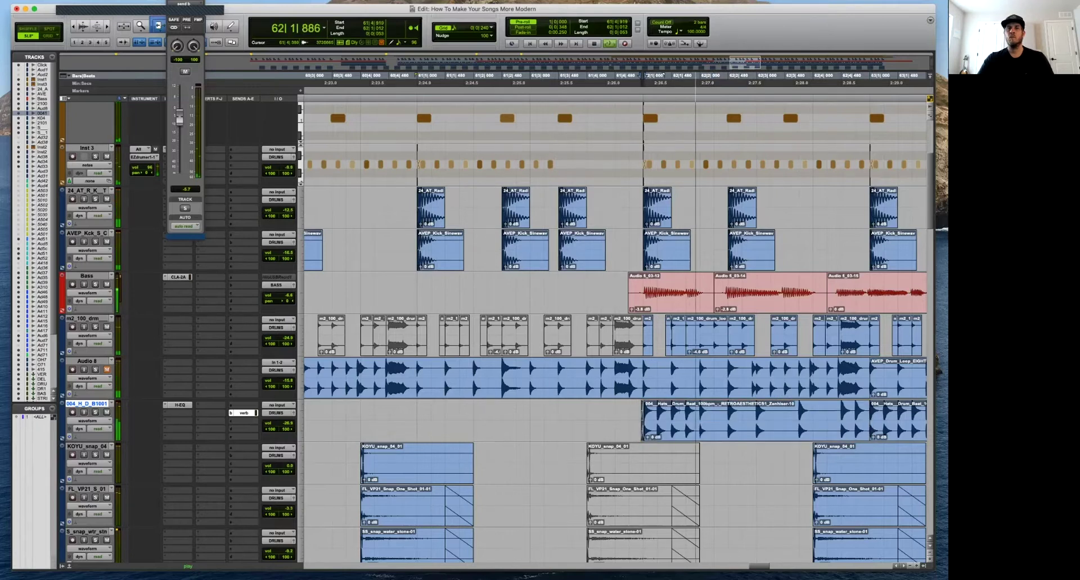
pyautogui.press('r')
pyautogui.press('r')
# Add a send to the verb bus on the Audio 5.cm vocal track and set its level to about -22 dB.
pyautogui.scroll(-10, 606, 416)
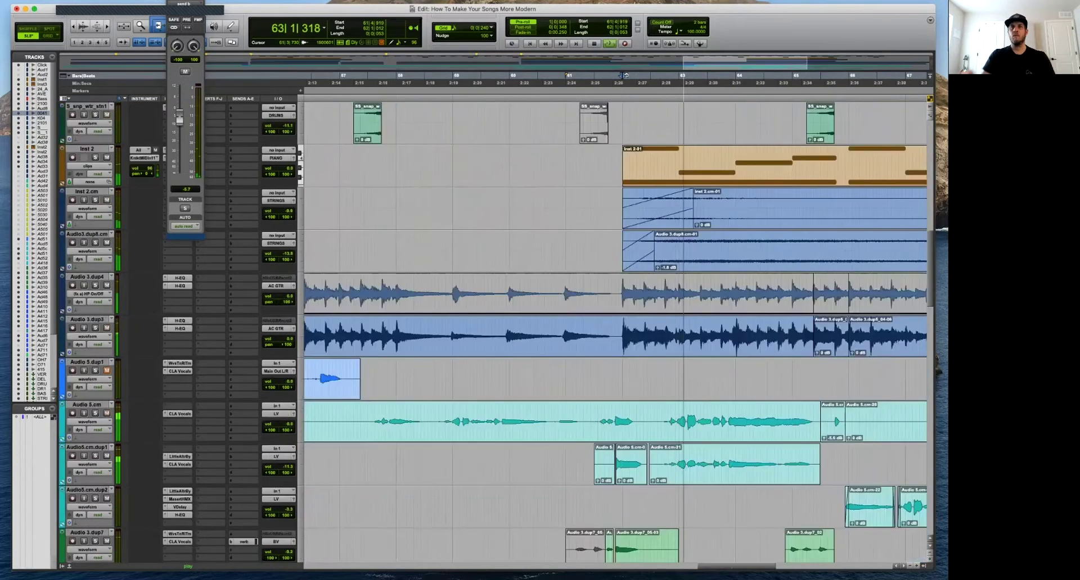
pyautogui.press('r')
pyautogui.press('r')
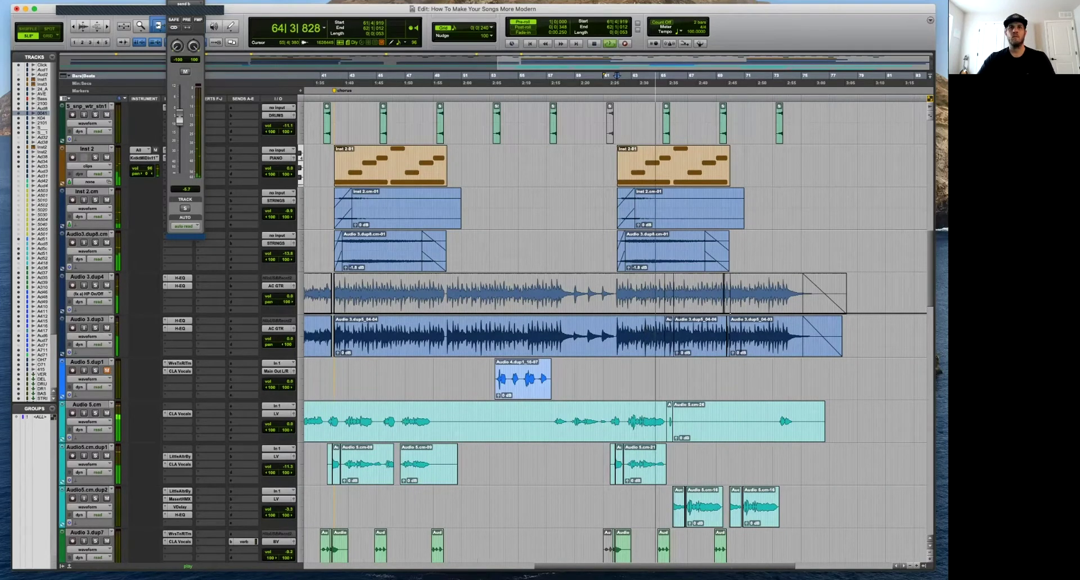
pyautogui.click(243, 414)
pyautogui.moveTo(254, 422)
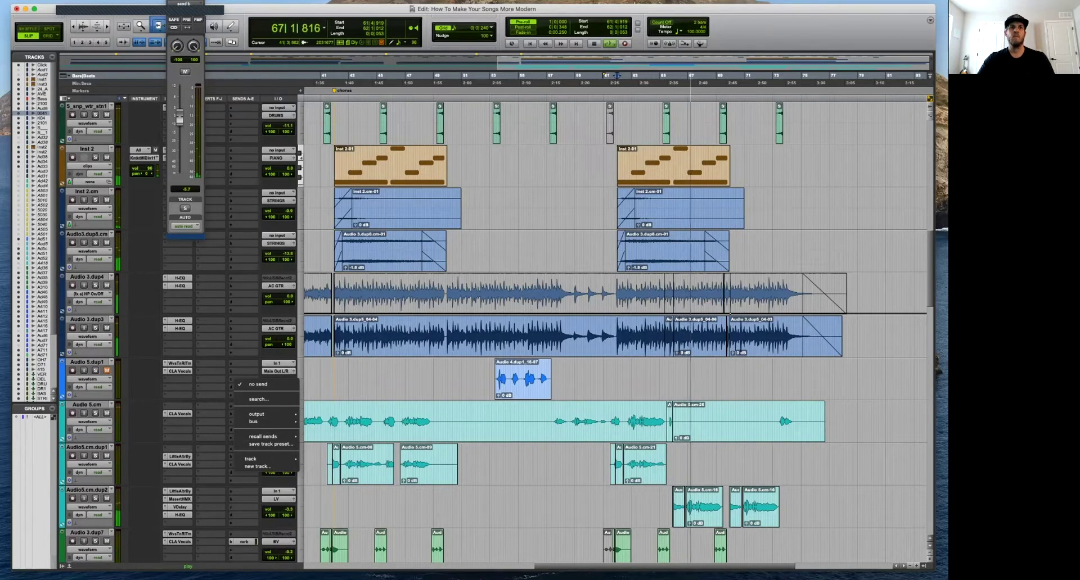
pyautogui.moveTo(265, 459)
pyautogui.press('Escape')
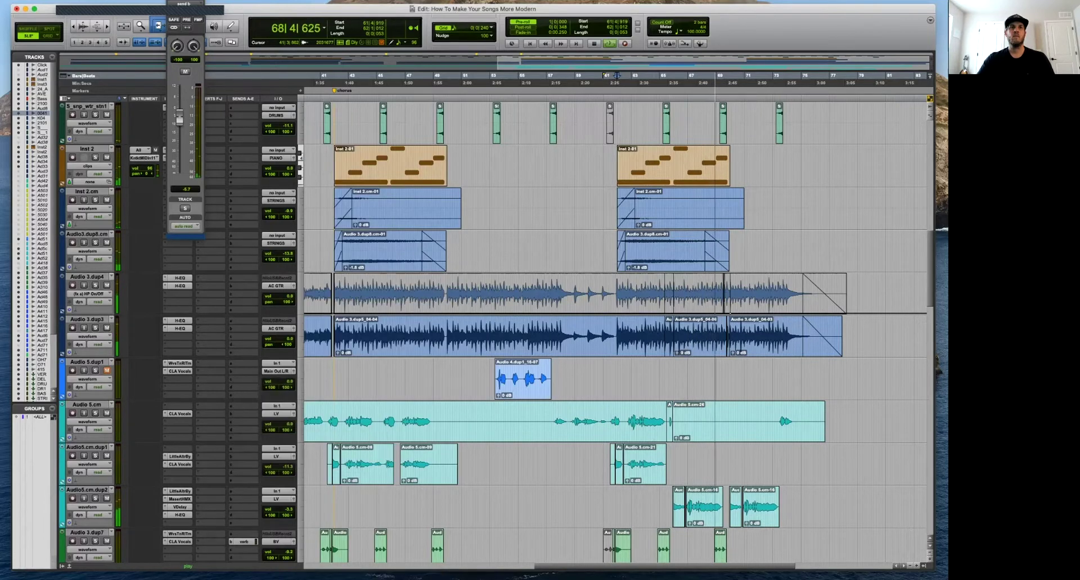
pyautogui.press('space')
pyautogui.click(246, 384)
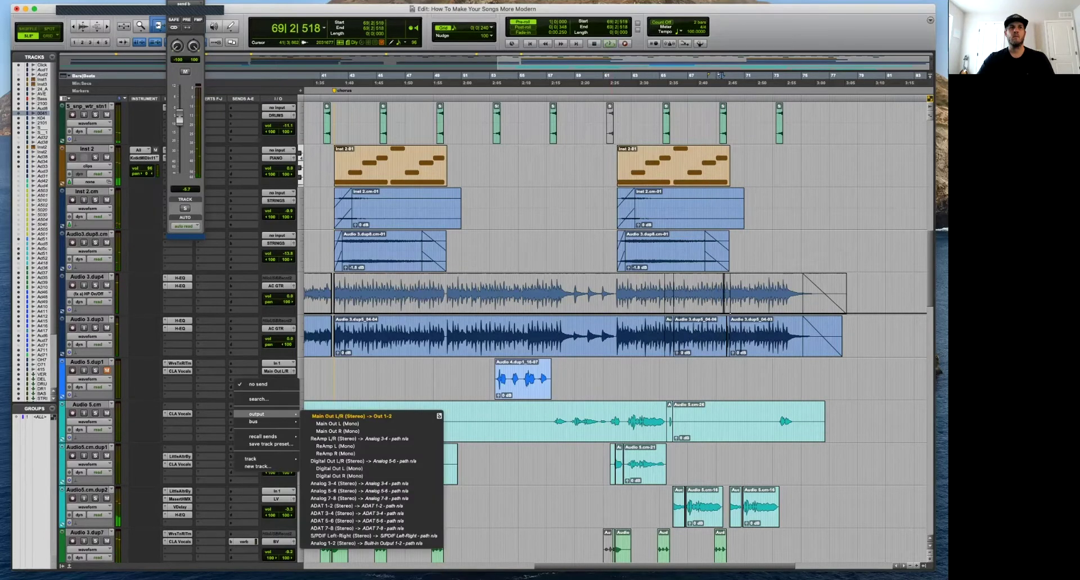
pyautogui.click(327, 447)
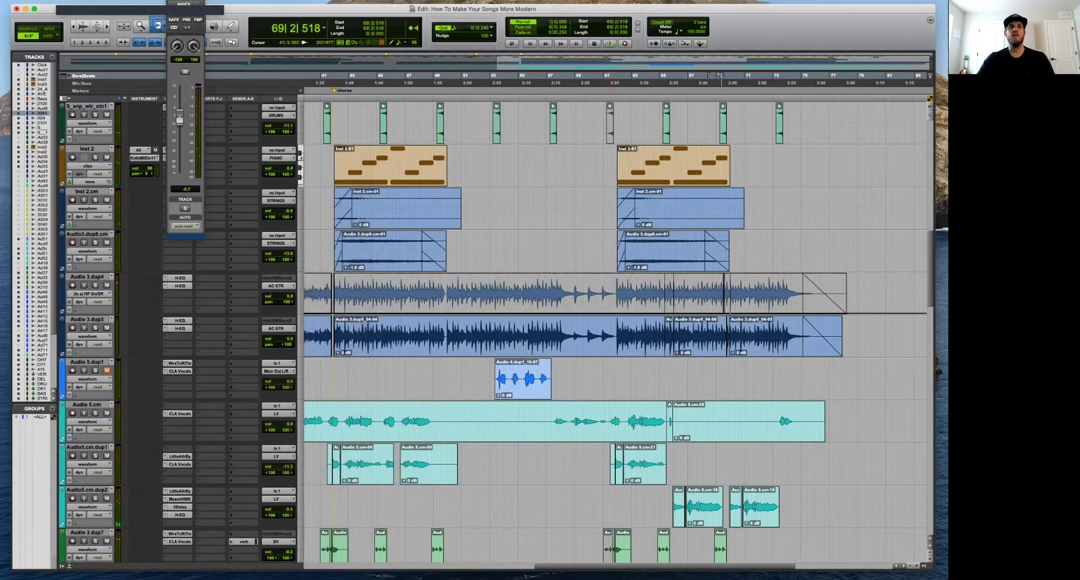
pyautogui.press('space')
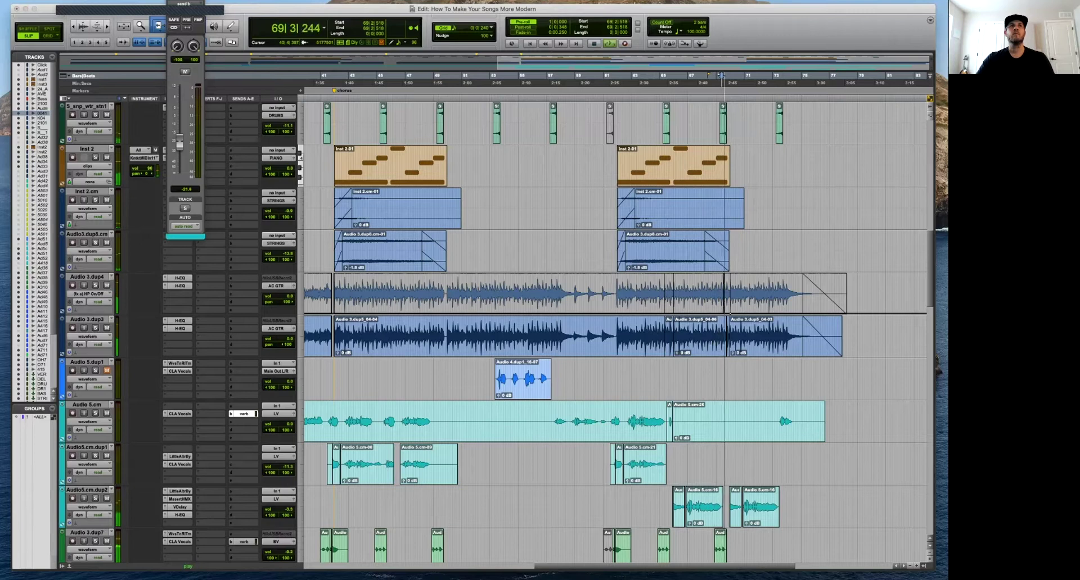
pyautogui.press('super+w')
# Raise the clip gain of the last vocal clip on the Audio5.cm.dup2 track and replay the passage around bar 71.
pyautogui.scroll(-10, 619, 332)
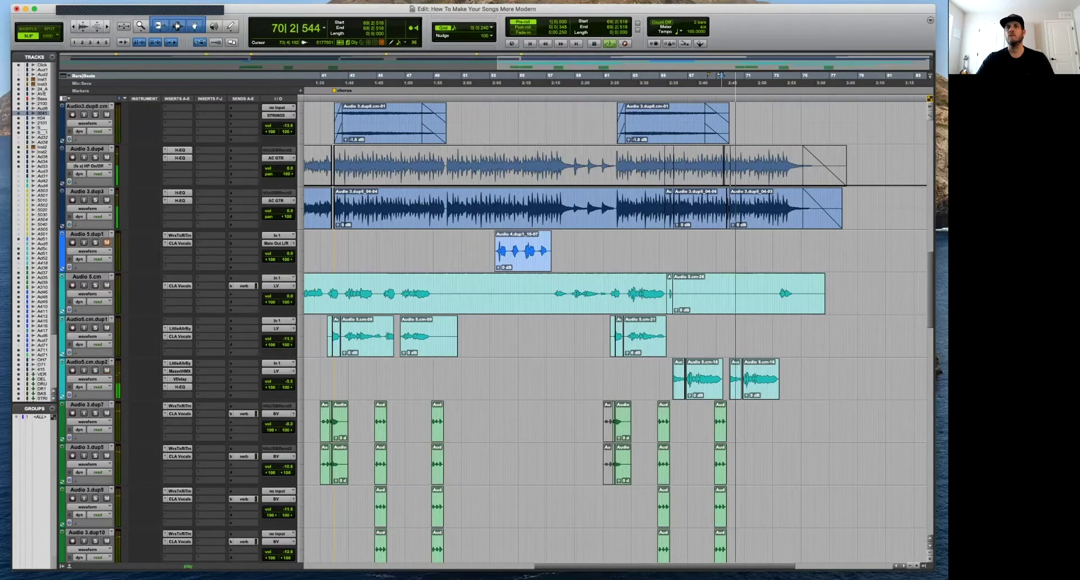
pyautogui.press('super+bracketright')
pyautogui.press('super+bracketright')
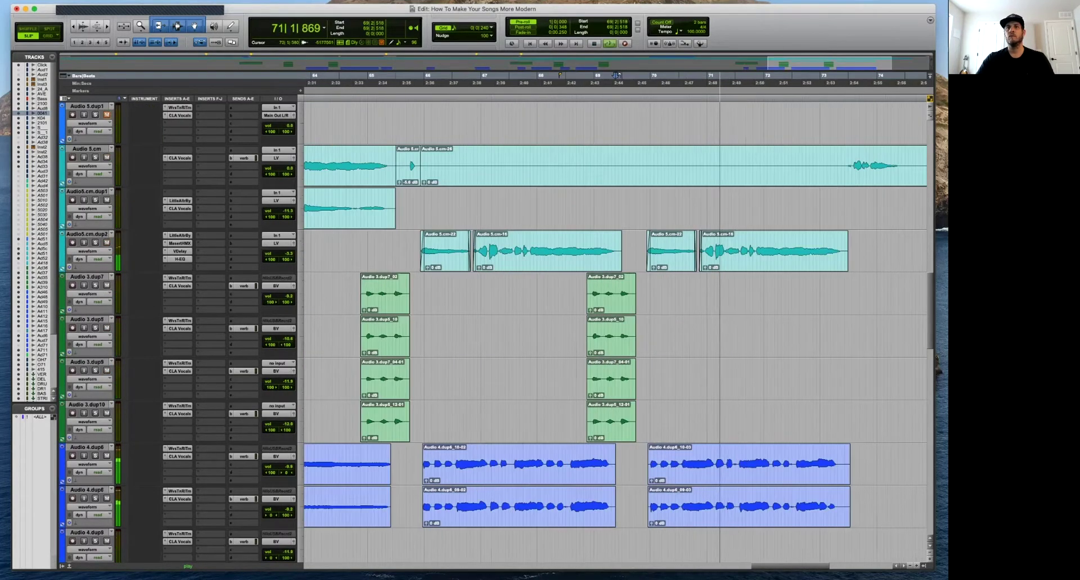
pyautogui.press('super+bracketleft')
pyautogui.moveTo(662, 268); pyautogui.dragTo(662, 259)
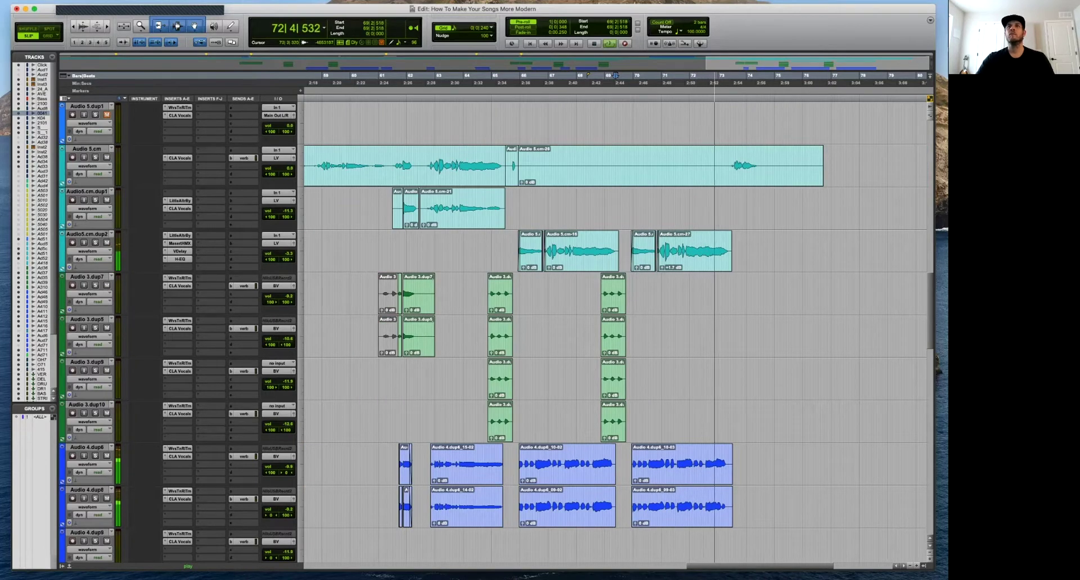
pyautogui.scroll(2, 619, 332)
pyautogui.click(685, 250)
# Switch the Audio 3.dup4 guitar track's display from H-EQ automation back to waveform.
pyautogui.scroll(7, 619, 332)
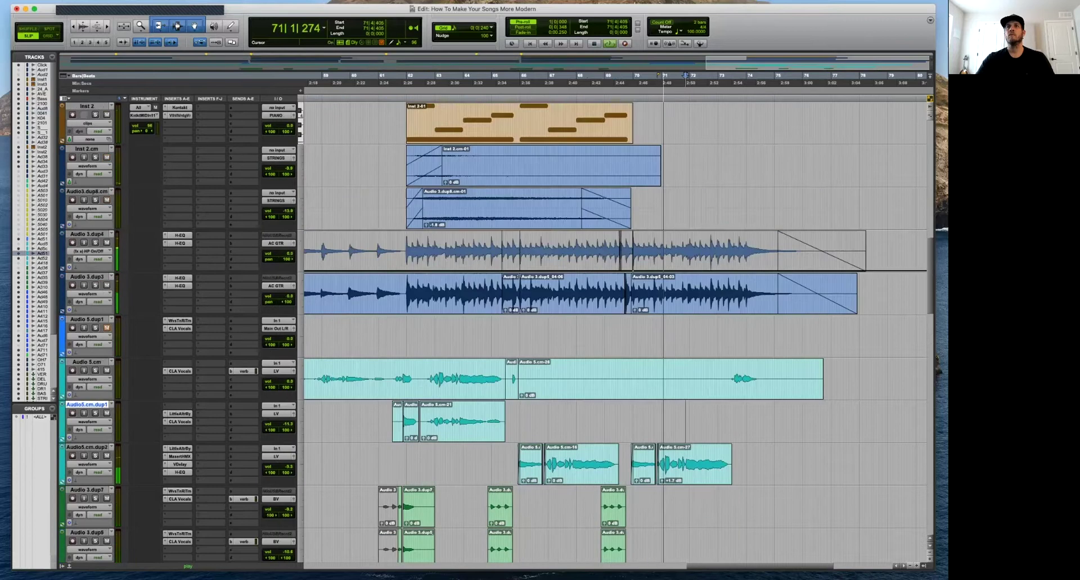
pyautogui.press('super+bracketleft')
pyautogui.press('super+bracketleft')
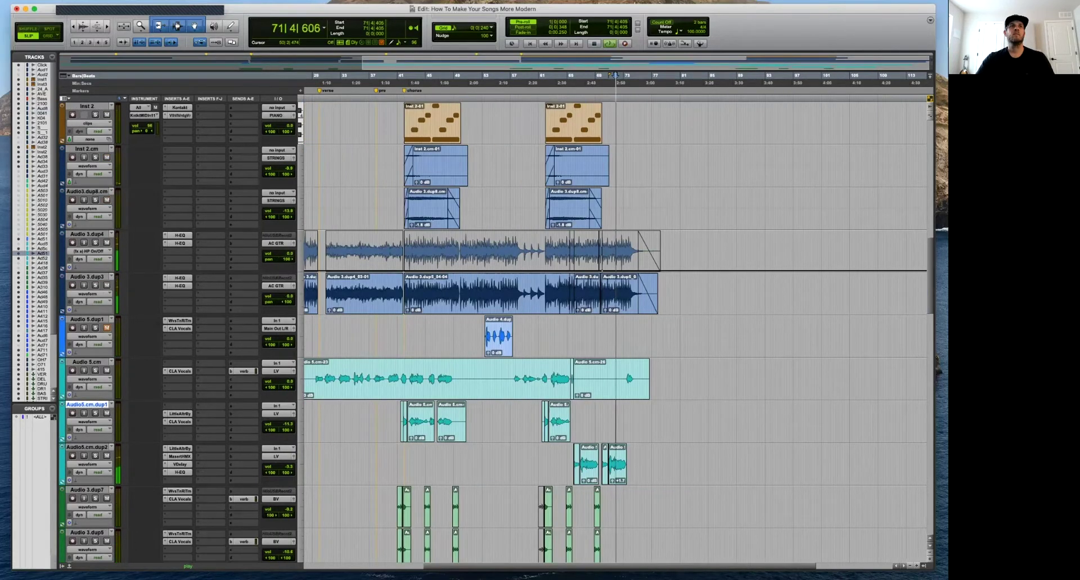
pyautogui.click(87, 251)
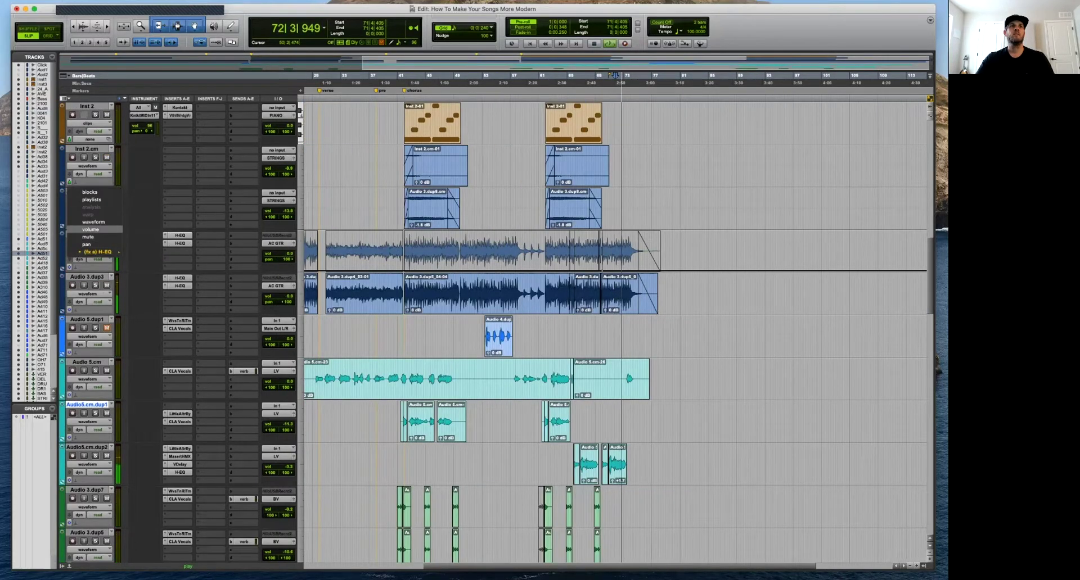
pyautogui.click(93, 222)
# Show Inst 3 as clips and delete the EZdrummer shaker part that runs past bar 74, then play the ending.
pyautogui.scroll(10, 618, 332)
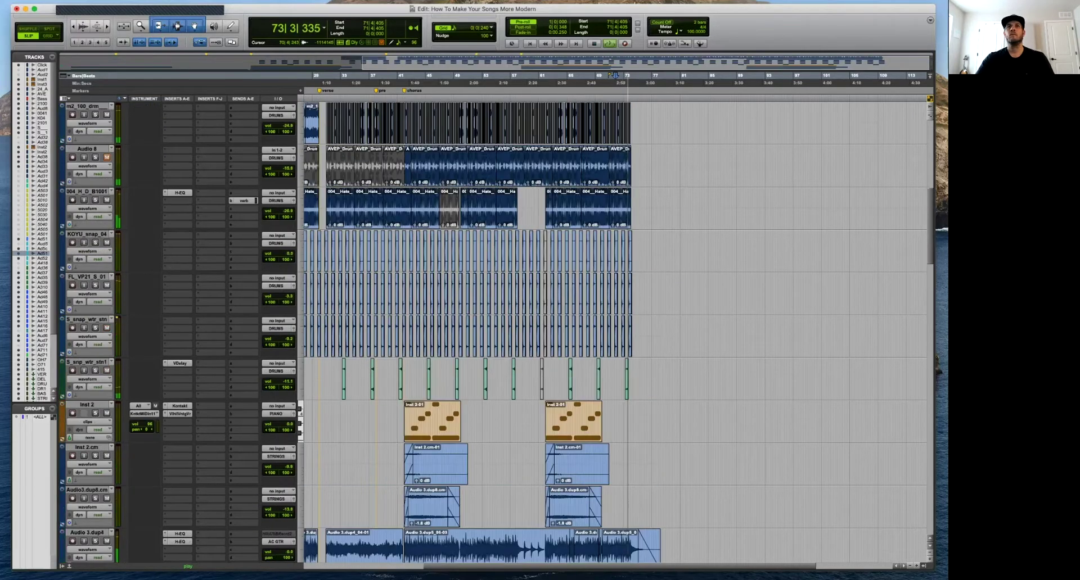
pyautogui.press('super+bracketright')
pyautogui.press('super+bracketright')
pyautogui.press('super+bracketright')
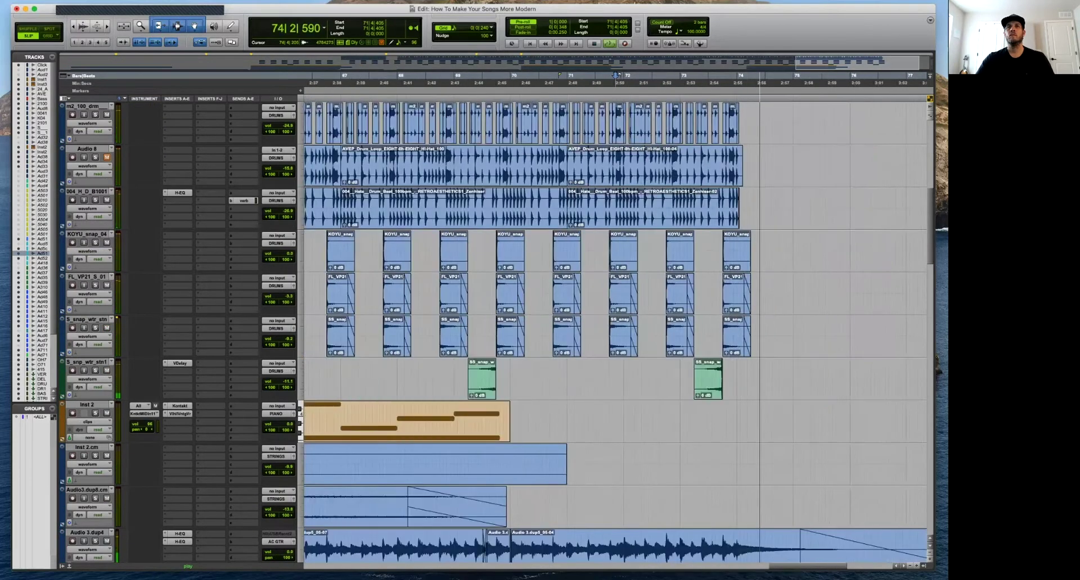
pyautogui.scroll(8, 619, 332)
pyautogui.press('space')
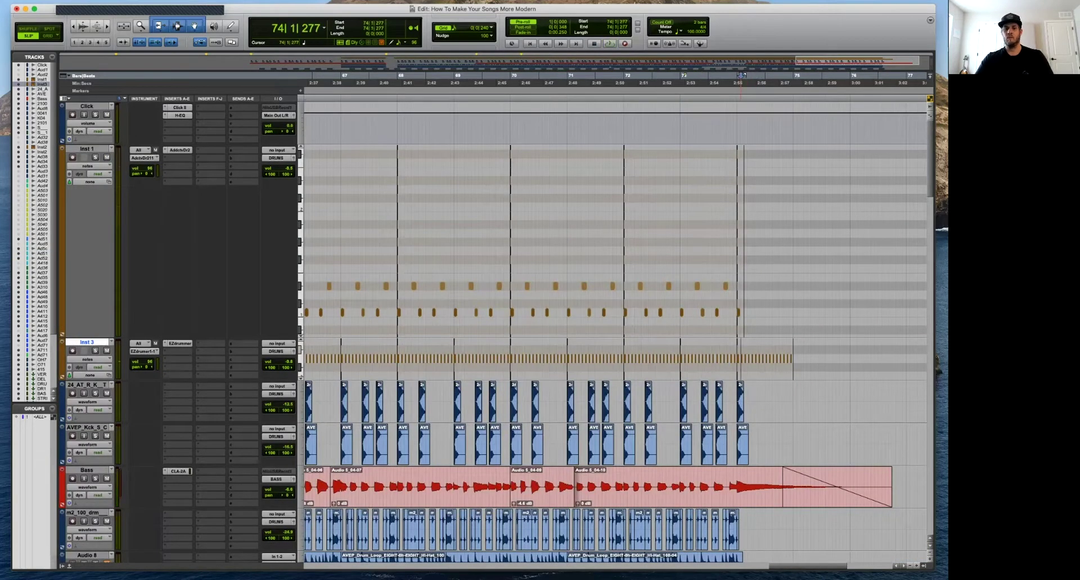
pyautogui.press('super+bracketright')
pyautogui.press('super+bracketright')
pyautogui.press('super+bracketright')
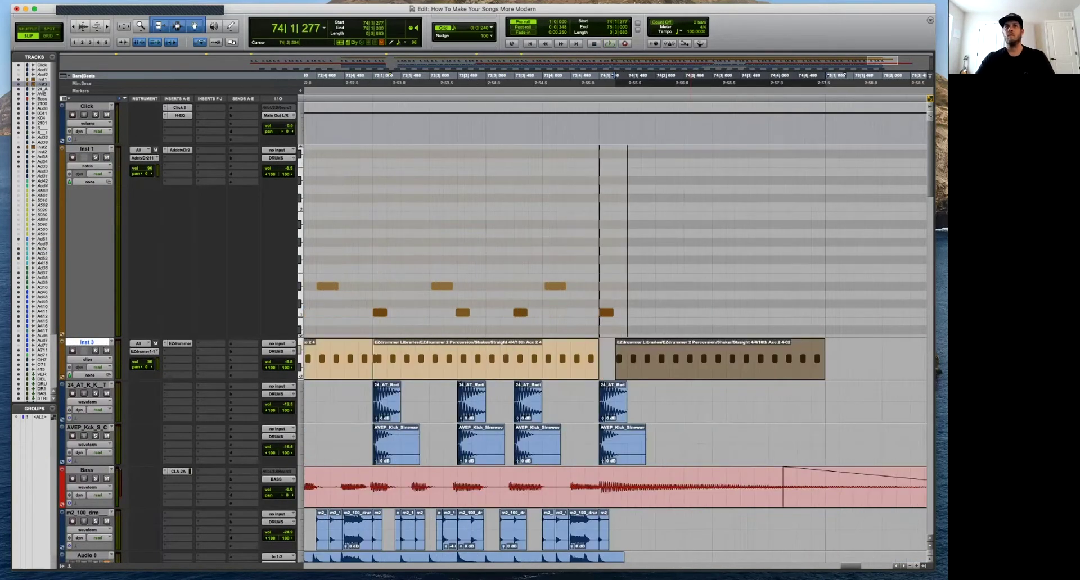
pyautogui.press('space')
# Add a single drum note at the start of bar 26 on the Inst 1 track and play the transition.
pyautogui.press('super+bracketleft')
pyautogui.press('super+bracketleft')
pyautogui.press('super+bracketleft')
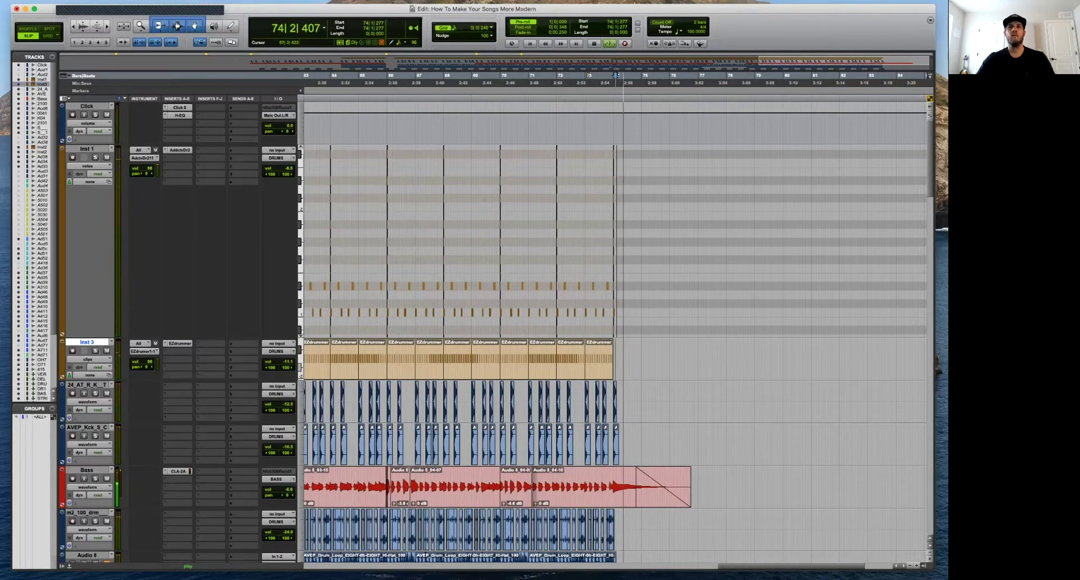
pyautogui.press('super+bracketleft')
pyautogui.press('super+bracketleft')
pyautogui.press('super+bracketleft')
pyautogui.press('super+bracketleft')
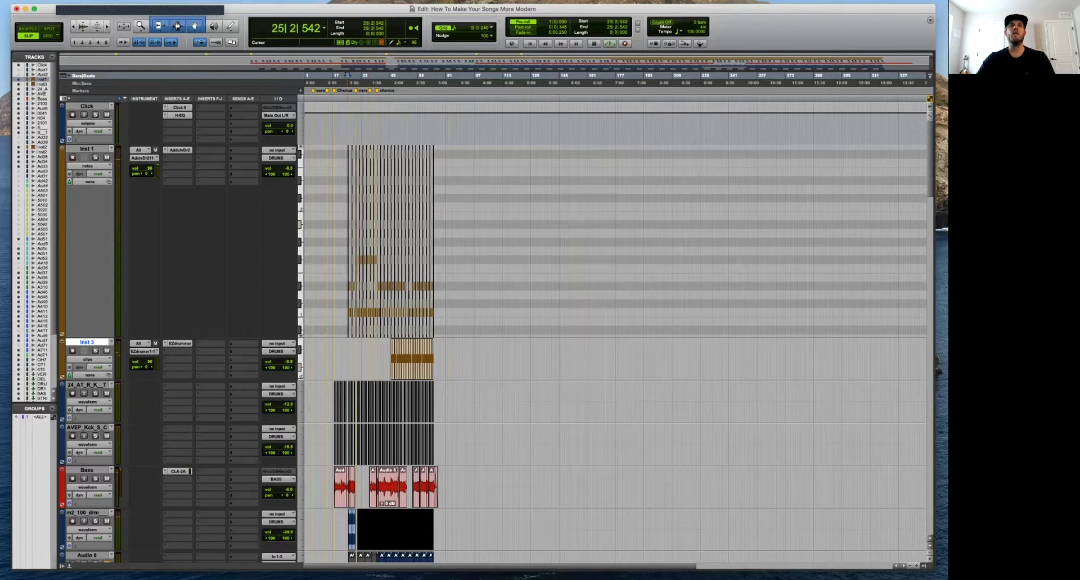
pyautogui.click(351, 260)
pyautogui.press('super+bracketright')
pyautogui.press('super+bracketright')
pyautogui.press('super+bracketright')
pyautogui.press('super+bracketright')
pyautogui.press('super+bracketright')
pyautogui.press('super+bracketright')
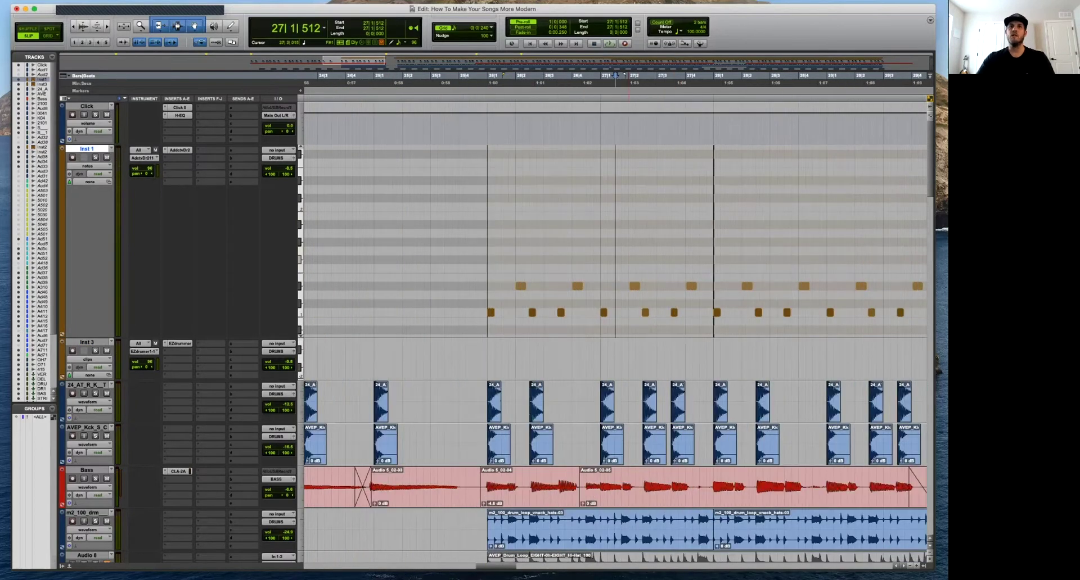
pyautogui.press('space')
pyautogui.press('space')
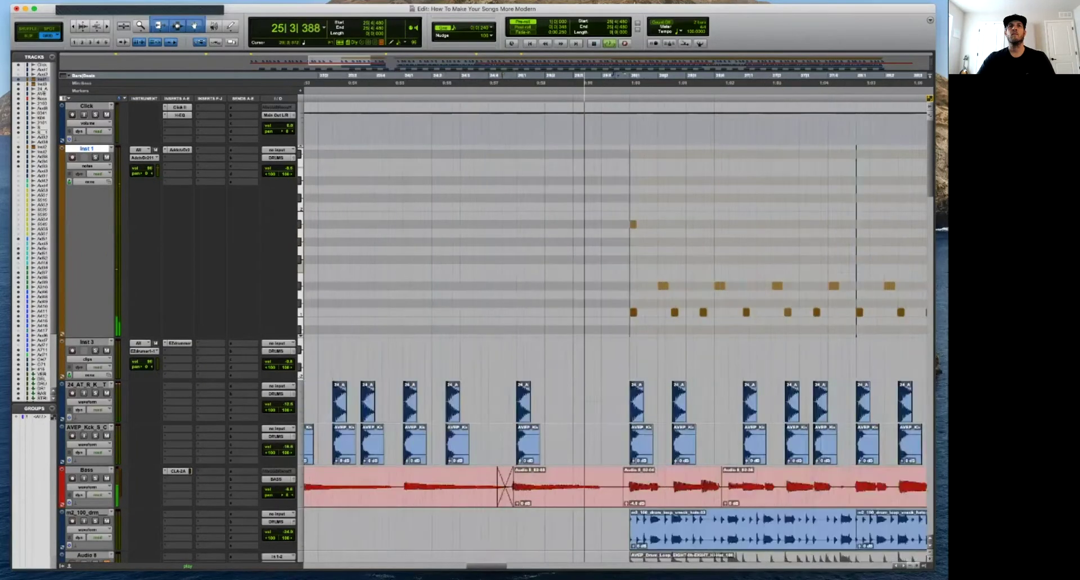
# Add a drum note at 26|2|480 on Inst 1 and move it through several pitches to choose its sound.
pyautogui.press('r')
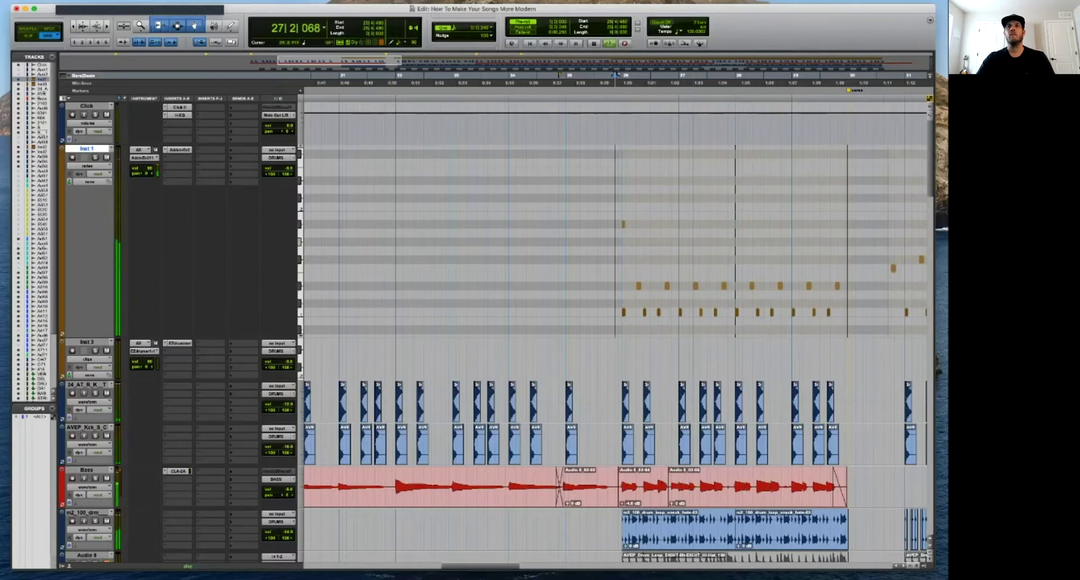
pyautogui.click(496, 207)
pyautogui.press('t')
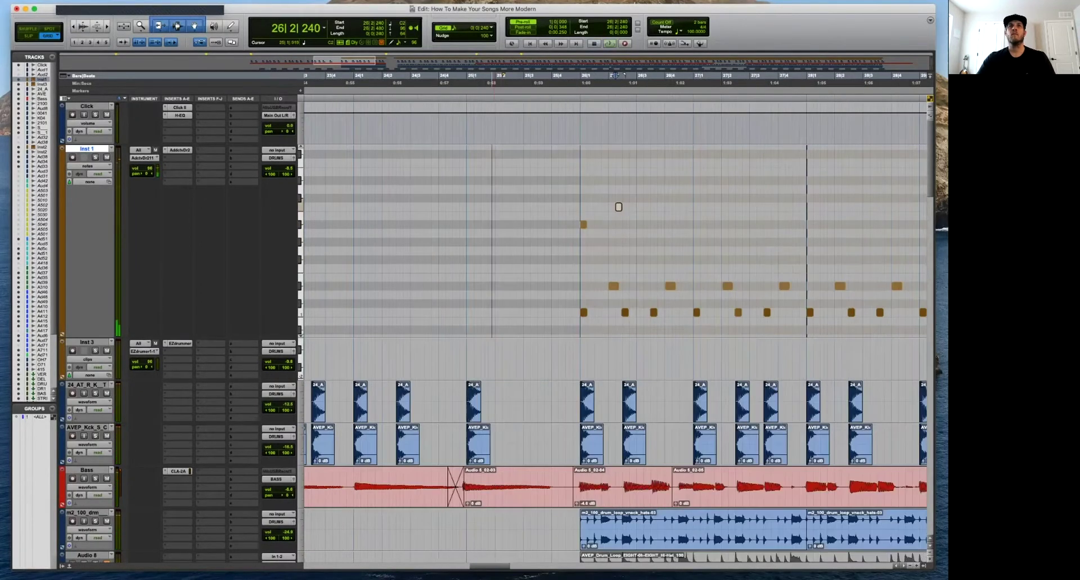
pyautogui.press('space')
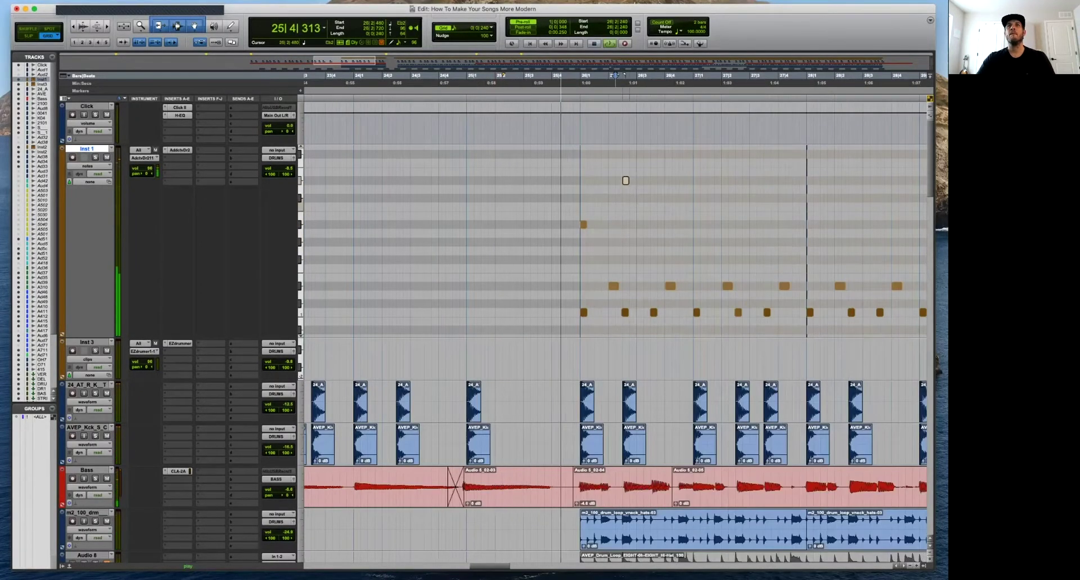
pyautogui.click(626, 164)
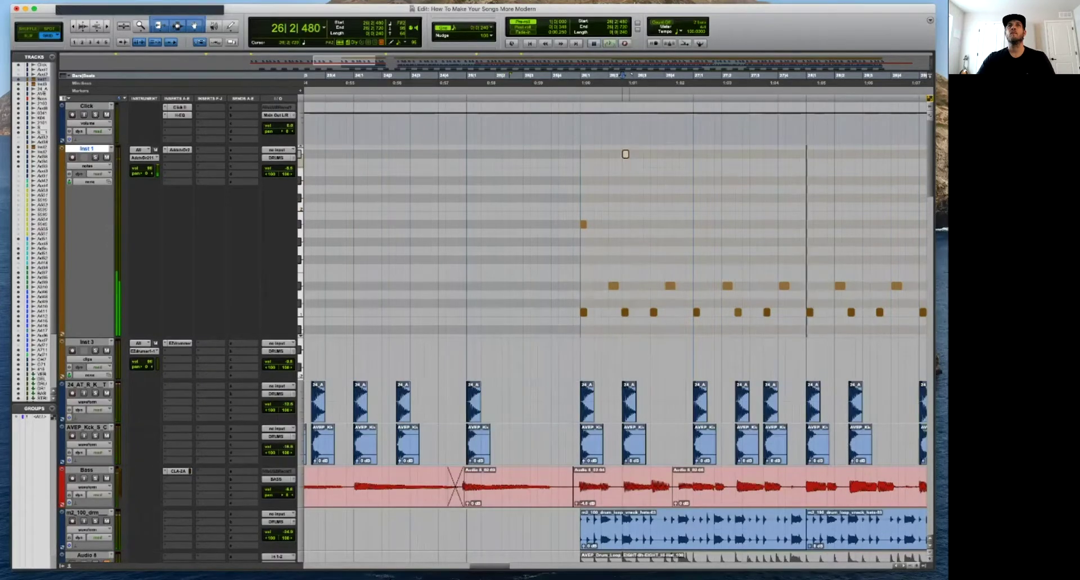
pyautogui.scroll(4, 625, 163)
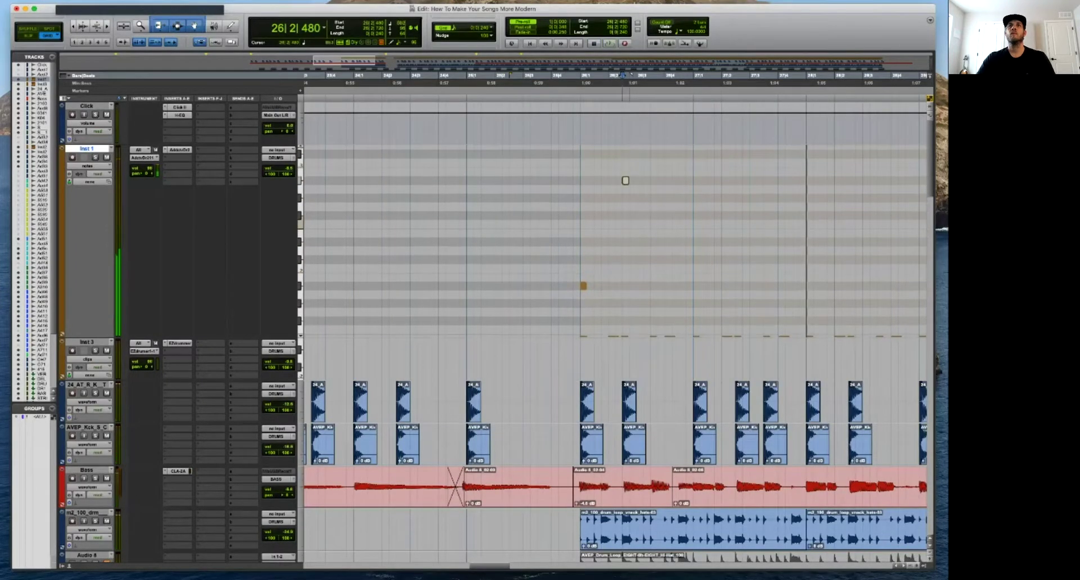
# Repeat the new Inst 1 note on every offbeat from 26|3|480 through 27|4|480 and listen to the pattern.
pyautogui.press('space')
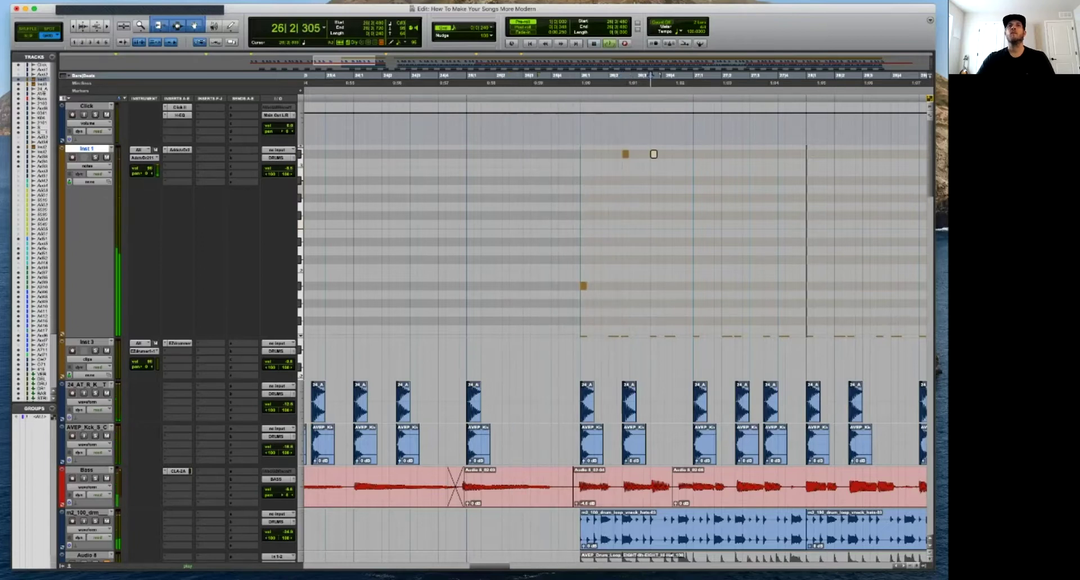
pyautogui.moveTo(661, 154); pyautogui.dragTo(654, 155)
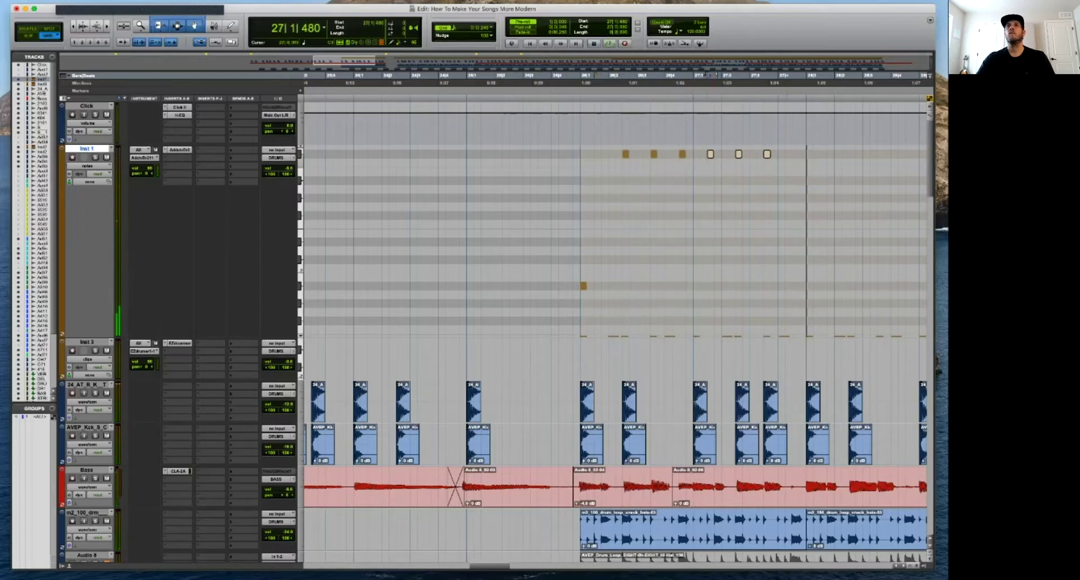
pyautogui.press('space')
pyautogui.click(756, 198)
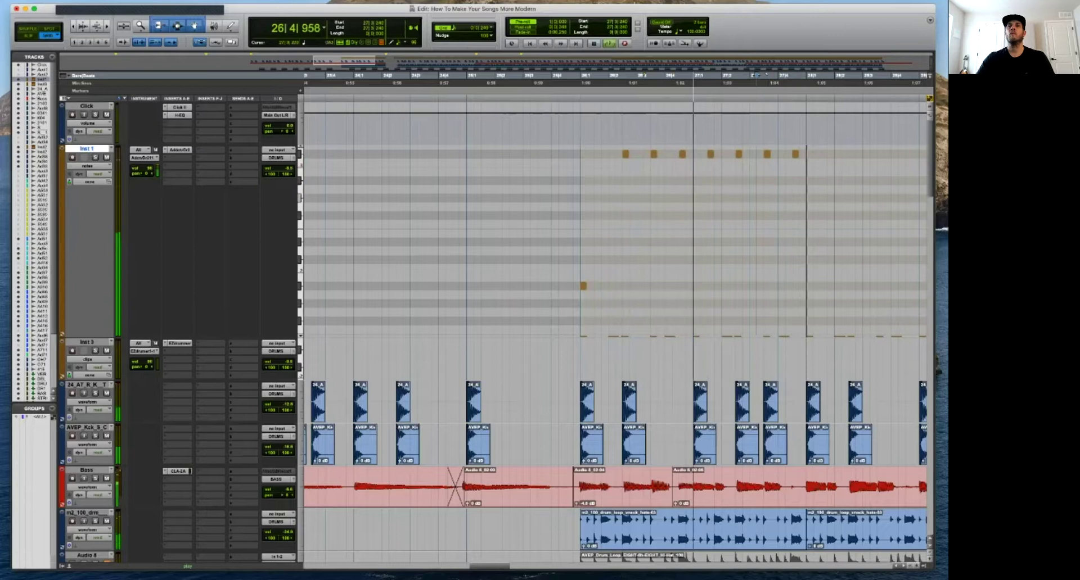
# Try a copy of the bar 26 accent note at bar 30 on Inst 1, and continue the offbeat notes through bar 29.
pyautogui.moveTo(583, 287); pyautogui.dragTo(845, 286)
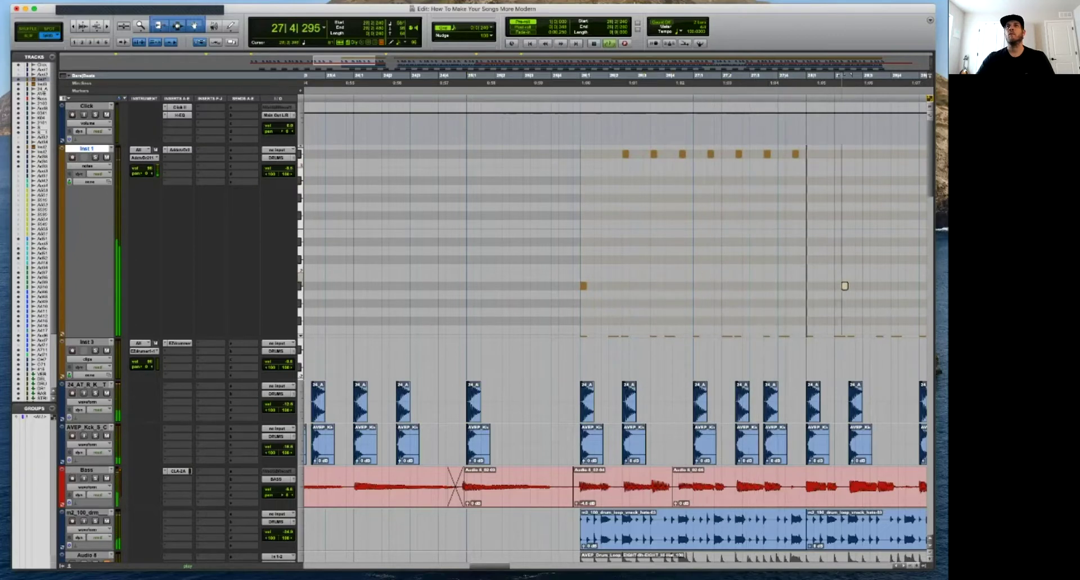
pyautogui.press('r')
pyautogui.moveTo(729, 286); pyautogui.dragTo(825, 287)
pyautogui.press('t')
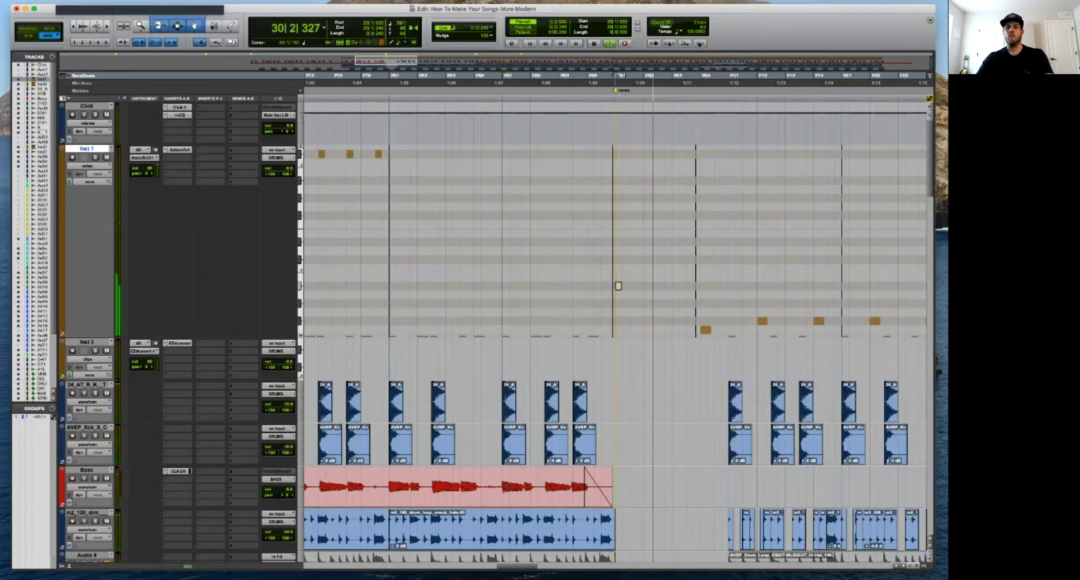
pyautogui.press('r')
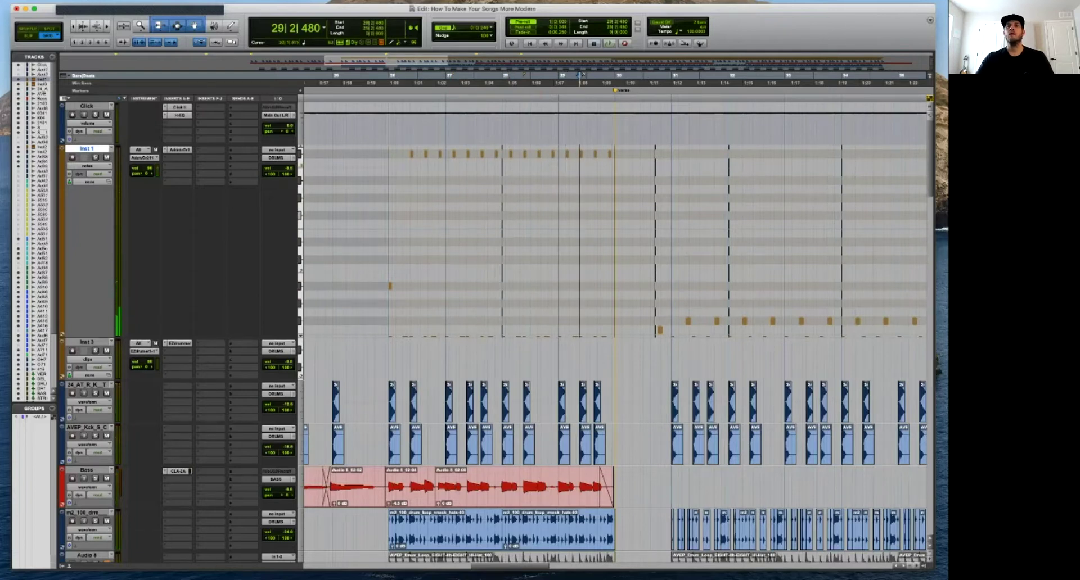
# Program a drum fill on D1 at the end of bar 29 on Inst 1, with notes at 29|2|720, 29|3|240 and 29|4|000.
pyautogui.press('t')
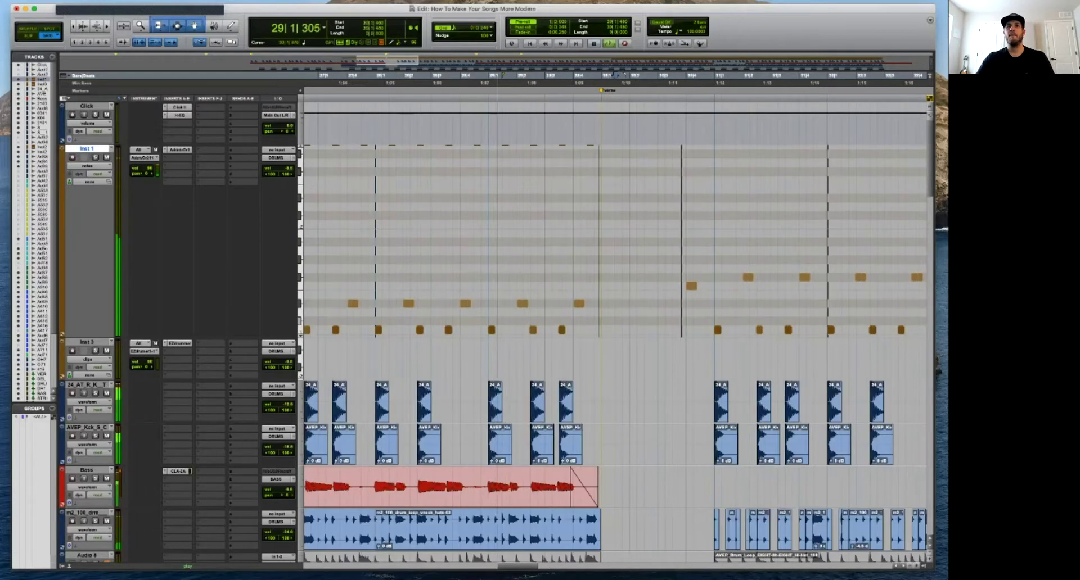
pyautogui.press('space')
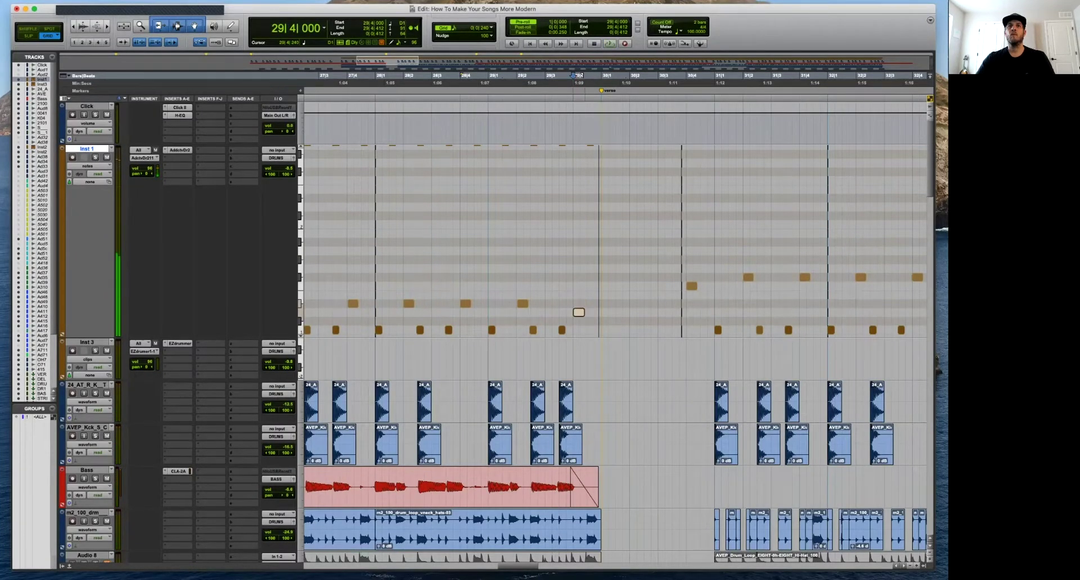
pyautogui.press('space')
pyautogui.moveTo(559, 313); pyautogui.dragTo(544, 312)
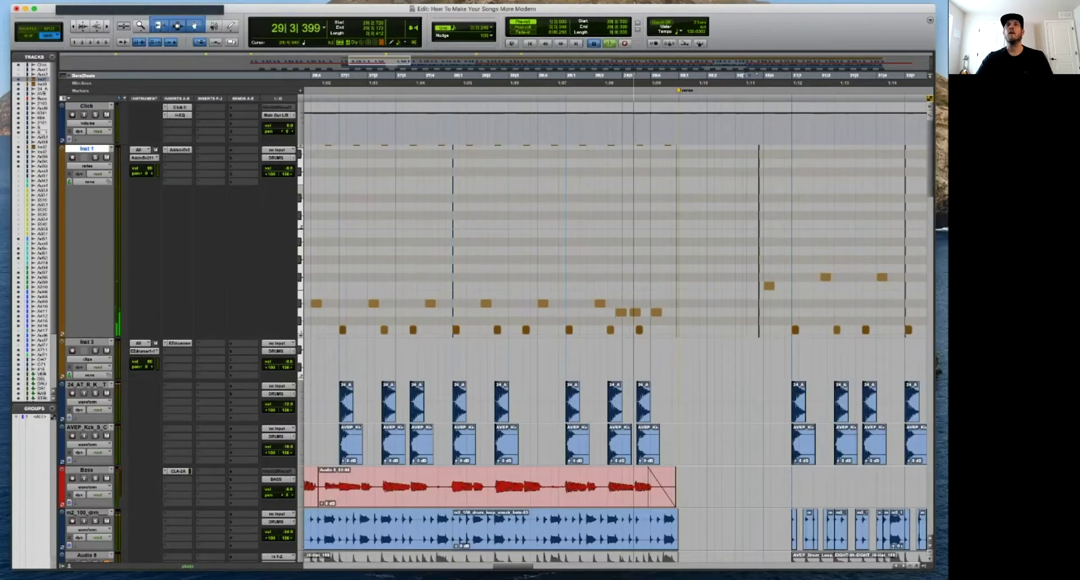
# Play back the end of bar 29 and check the placement of the Inst 1 fill notes around 29|3|240.
pyautogui.scroll(5, 616, 242)
pyautogui.moveTo(707, 281); pyautogui.dragTo(664, 281)
pyautogui.press('Delete')
pyautogui.press('space')
pyautogui.click(630, 312)
pyautogui.scroll(-3, 630, 315)
pyautogui.scroll(-3, 630, 312)
pyautogui.press('space')
pyautogui.scroll(-4, 630, 313)
pyautogui.press('t')
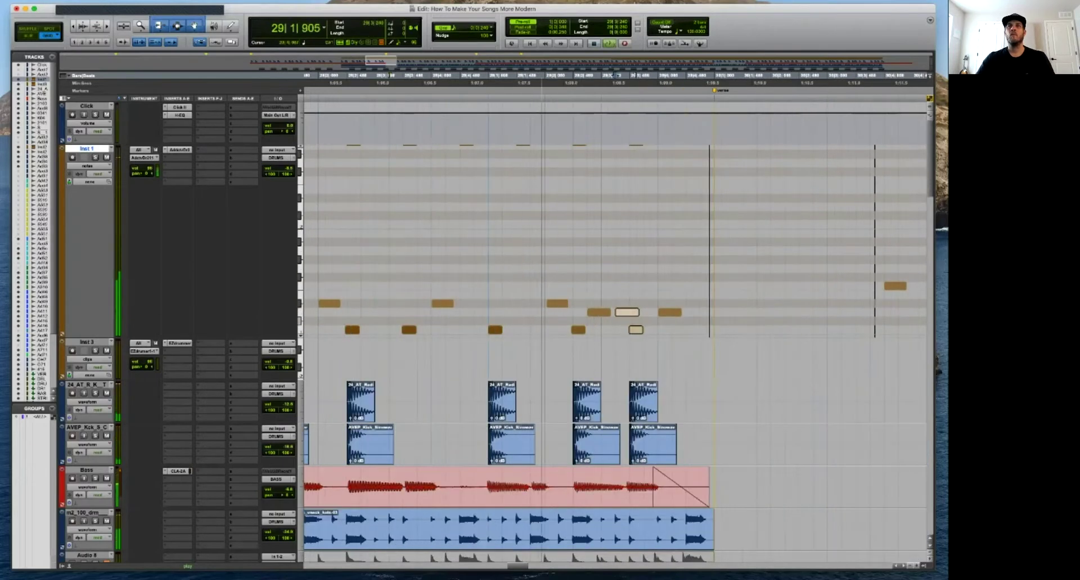
pyautogui.press('space')
pyautogui.click(554, 296)
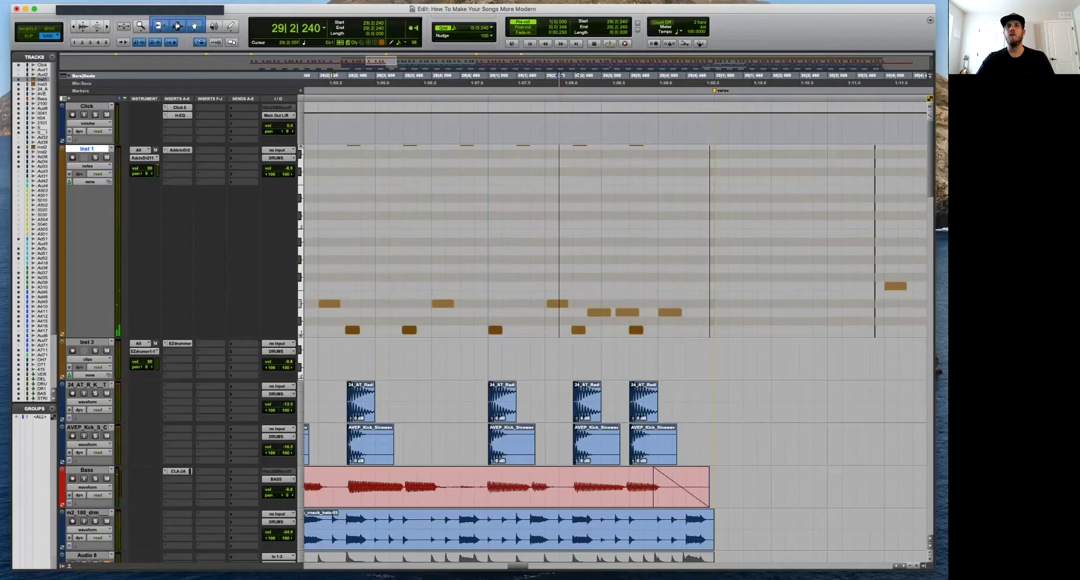
# Select all Inst 1 notes on the offbeat pitch and inspect them from bar 26 through the bar 29 fill.
pyautogui.press('r')
pyautogui.press('r')
pyautogui.click(300, 304)
pyautogui.press('t')
pyautogui.press('t')
pyautogui.press('t')
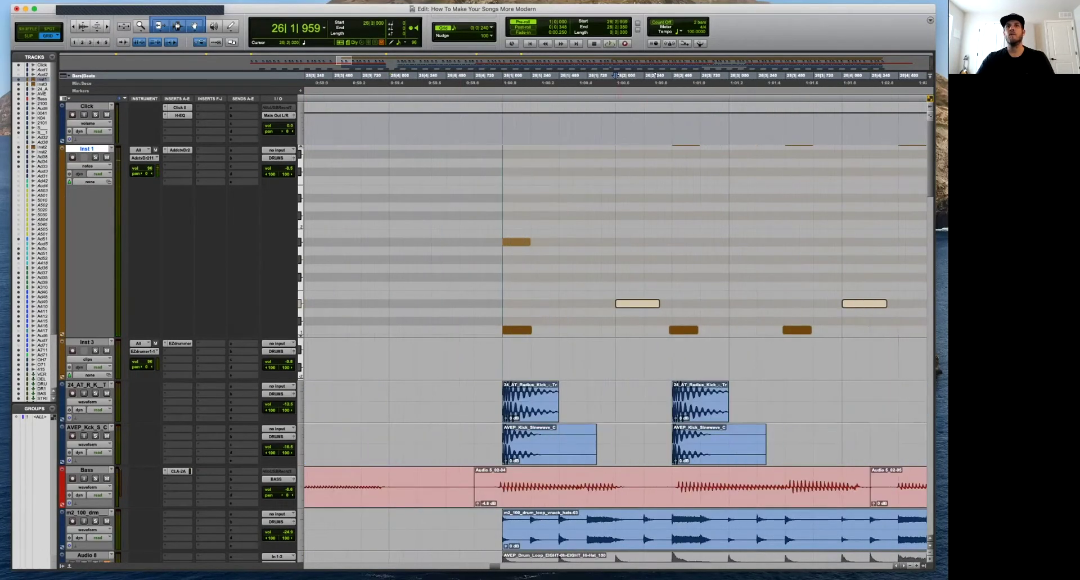
pyautogui.press('r')
pyautogui.press('r')
pyautogui.press('r')
pyautogui.press('Tab')
pyautogui.press('t')
pyautogui.press('t')
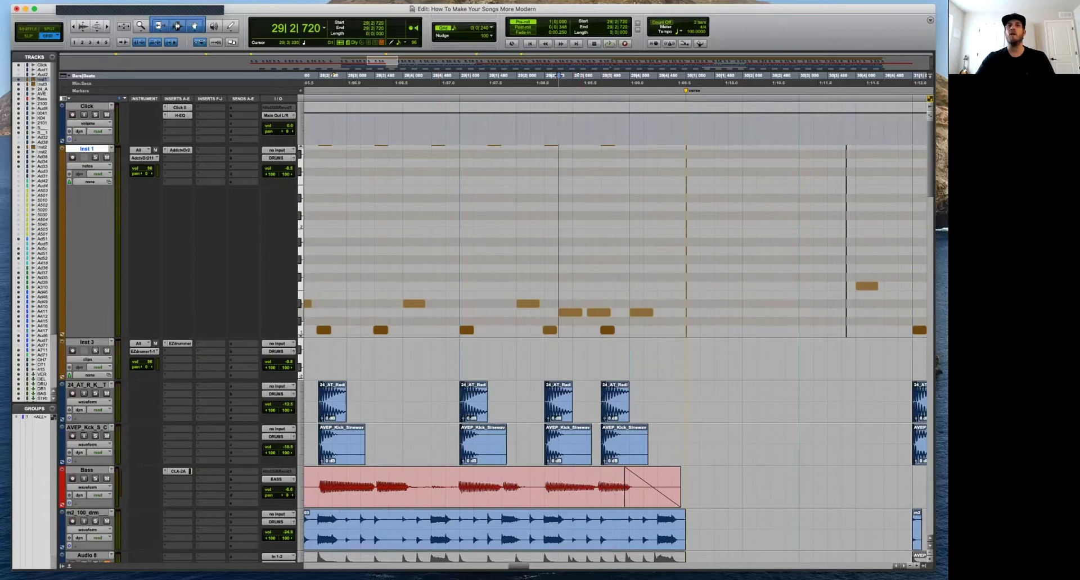
# Play the Inst 1 fill from 29|2|720 and check its note at 29|3|240.
pyautogui.press('space')
pyautogui.click(571, 312)
pyautogui.press('space')
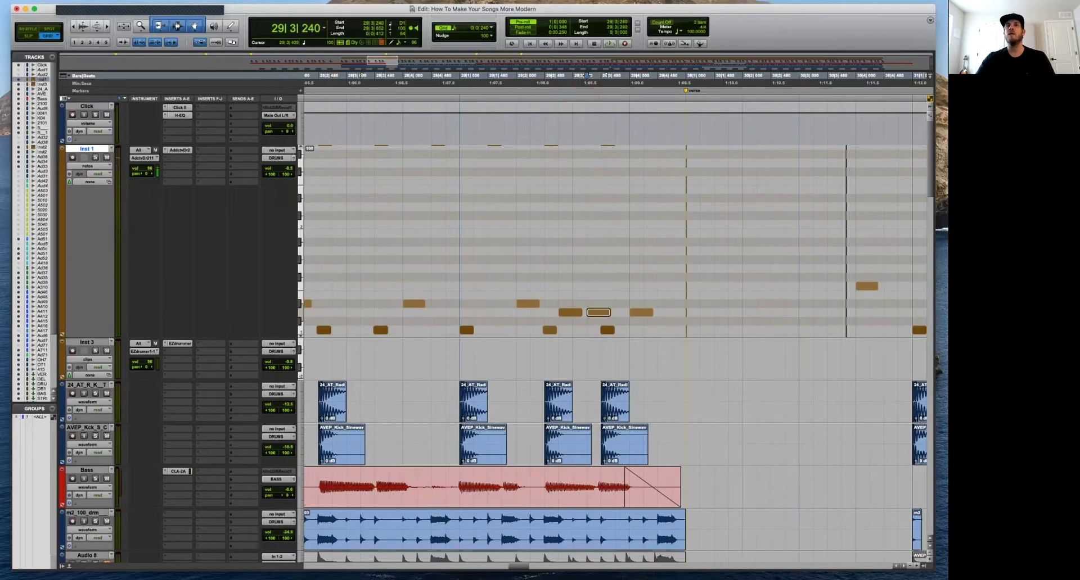
pyautogui.click(559, 75)
pyautogui.press('space')
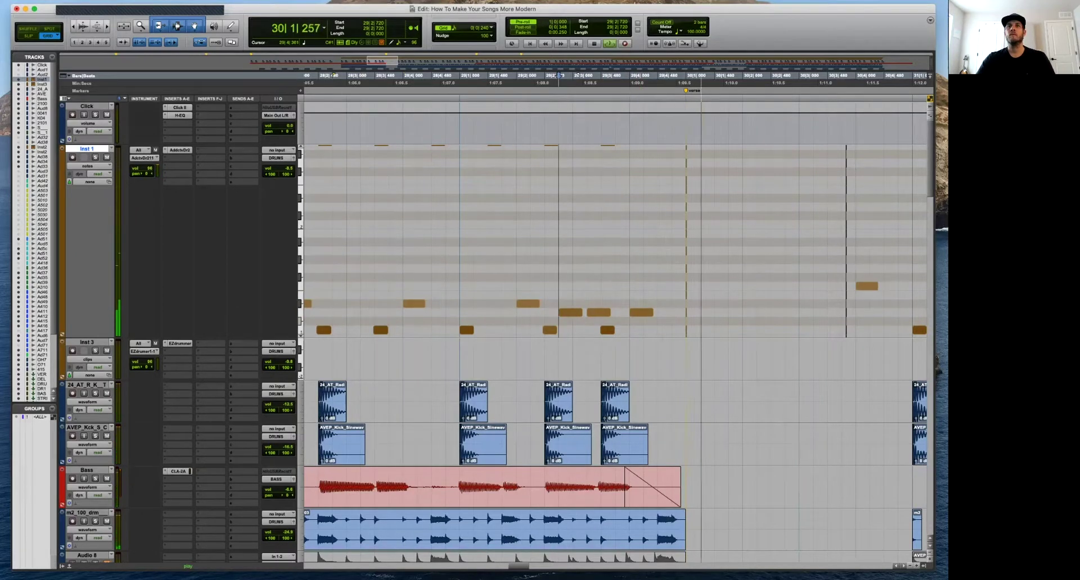
# Cut the ends of the m2_100_drm, Audio 8 and 004_H_D loops before bar 30 back to 29|4|240 and play the transition.
pyautogui.press('space')
pyautogui.scroll(-5, 691, 321)
pyautogui.press('space')
pyautogui.scroll(-2, 691, 322)
pyautogui.moveTo(644, 246); pyautogui.dragTo(757, 290)
pyautogui.press('BackSpace')
pyautogui.press('space')
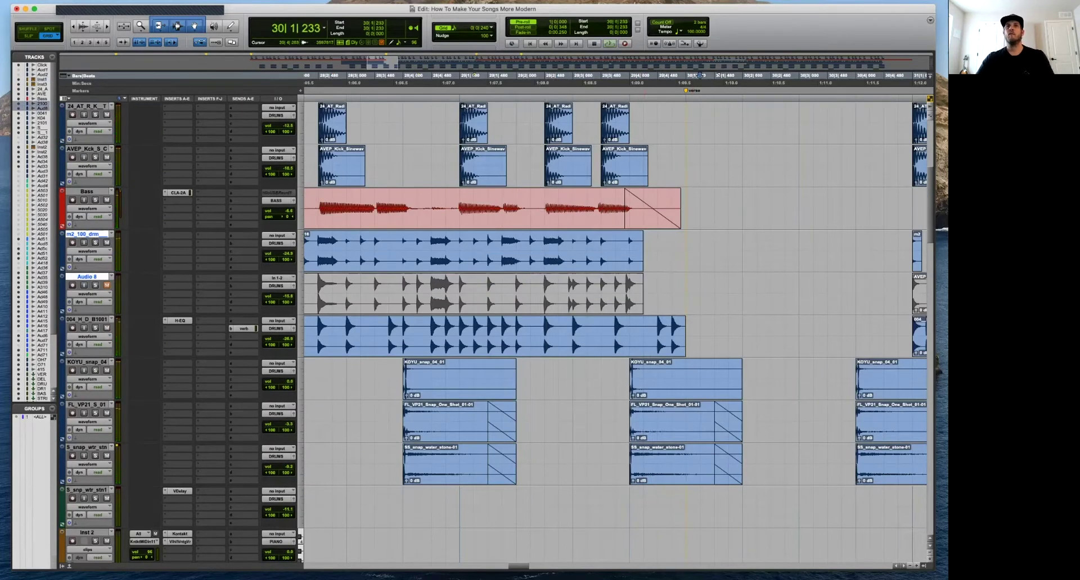
pyautogui.moveTo(687, 327); pyautogui.dragTo(644, 329)
pyautogui.press('BackSpace')
pyautogui.press('space')
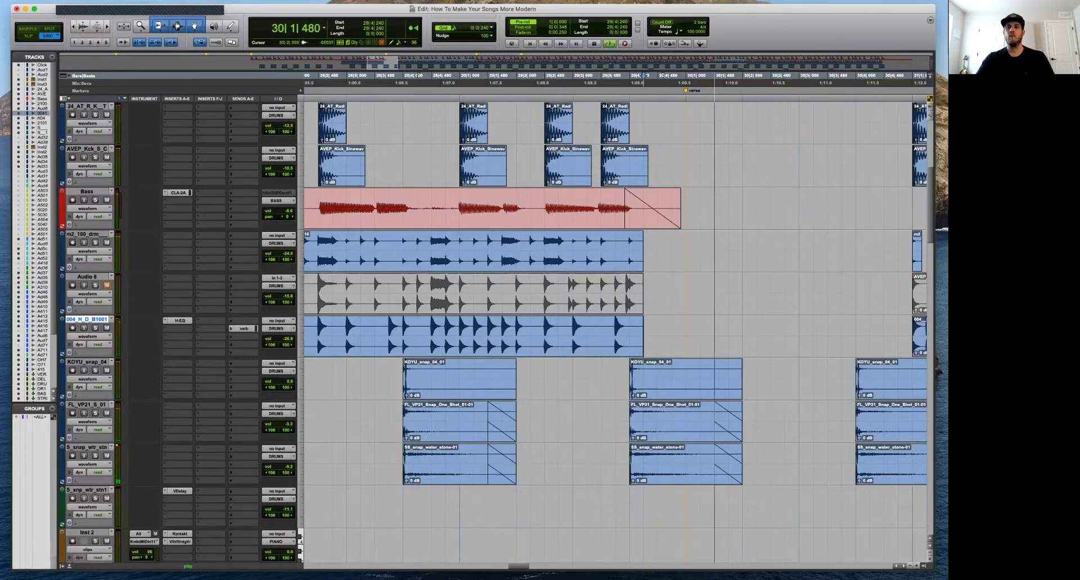
# Mute the KOYU_snap_04 clip on beat 4 of bar 30.
pyautogui.press('super+bracketleft')
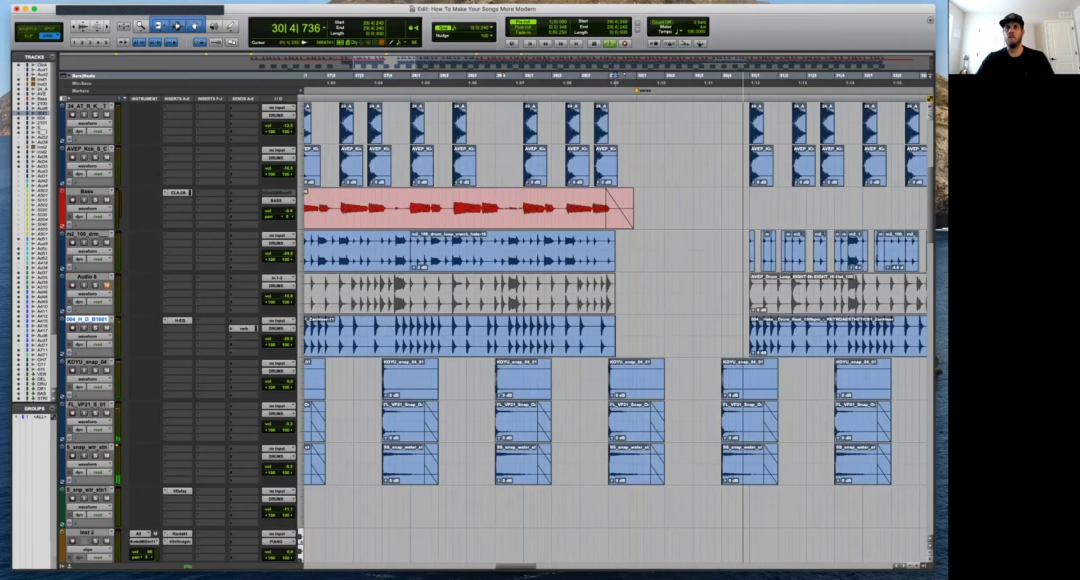
pyautogui.click(740, 386)
pyautogui.press('super+m')
# Delete the hat loop clips on the 004_H_D track from bar 31 to bar 47.
pyautogui.click(736, 336)
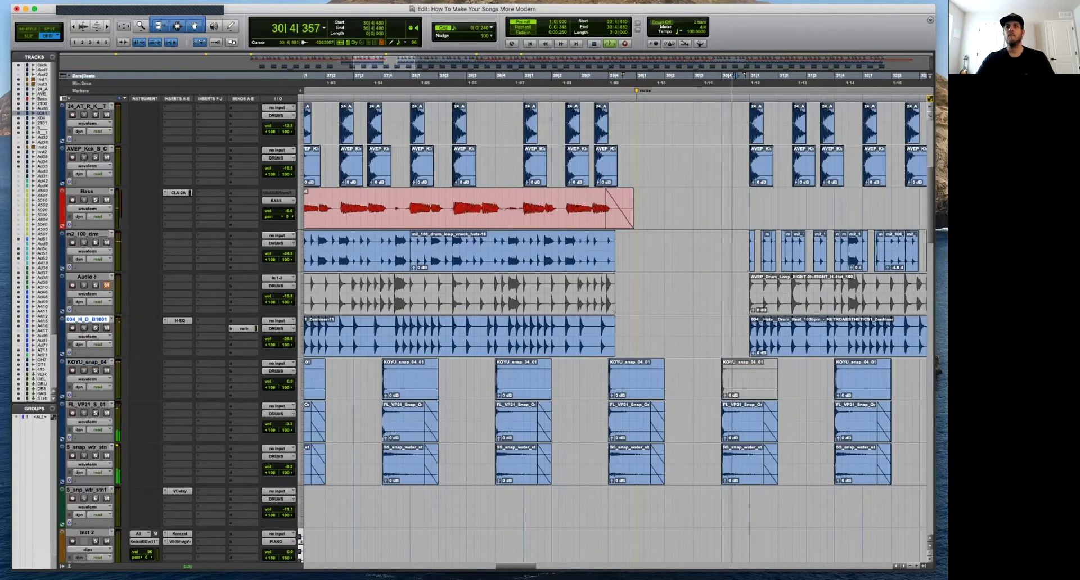
pyautogui.press('super+bracketleft')
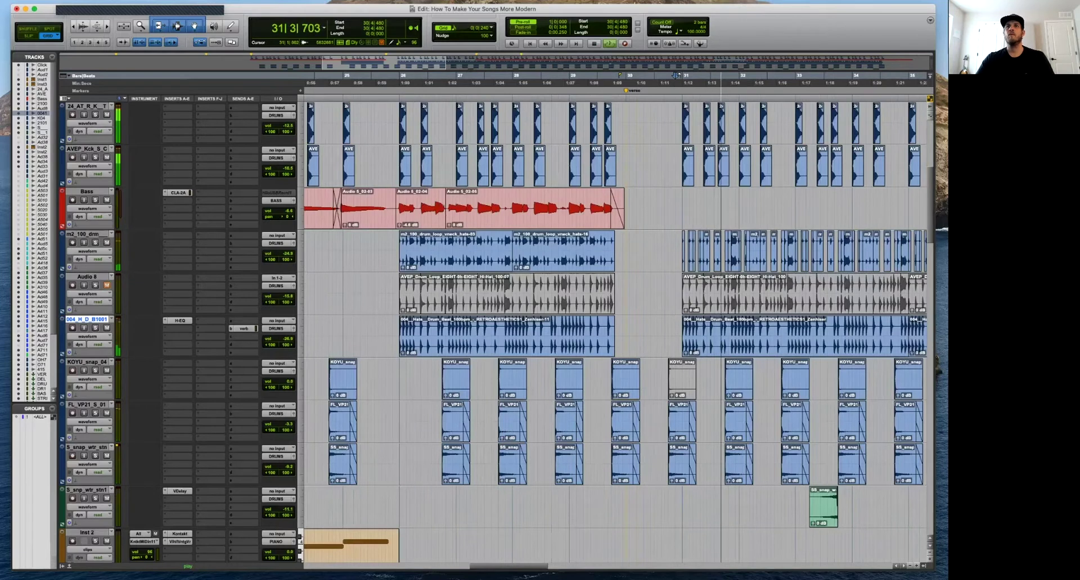
pyautogui.press('super+bracketleft')
pyautogui.press('super+bracketleft')
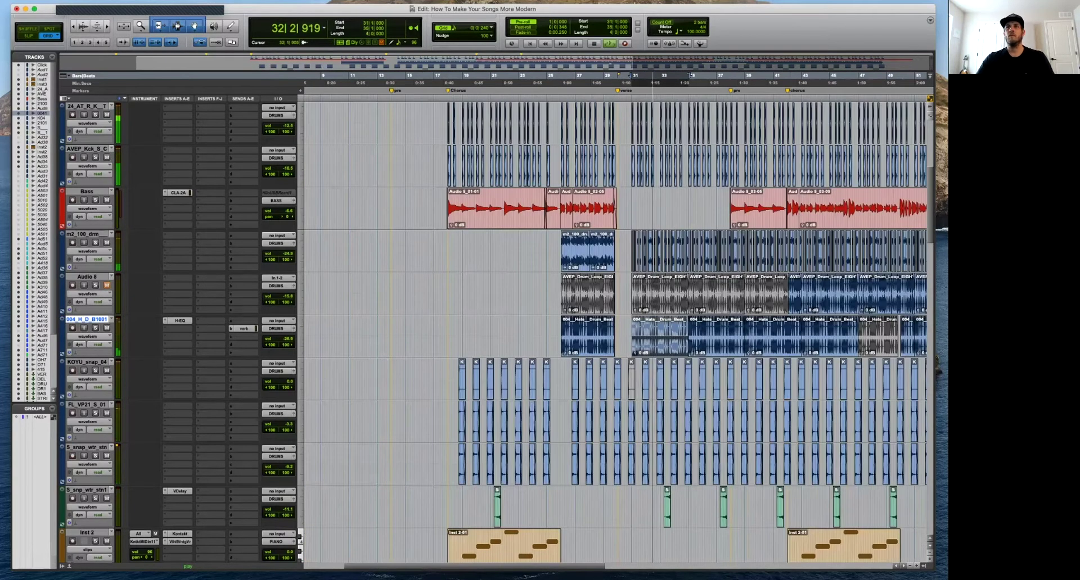
pyautogui.press('super+bracketleft')
pyautogui.moveTo(545, 75); pyautogui.dragTo(630, 74)
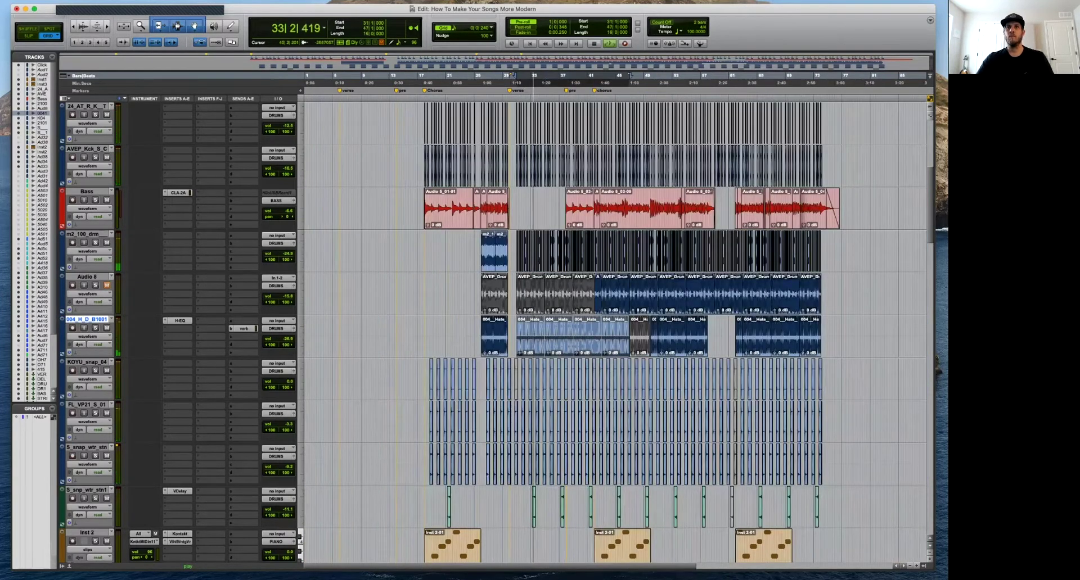
pyautogui.press('Delete')
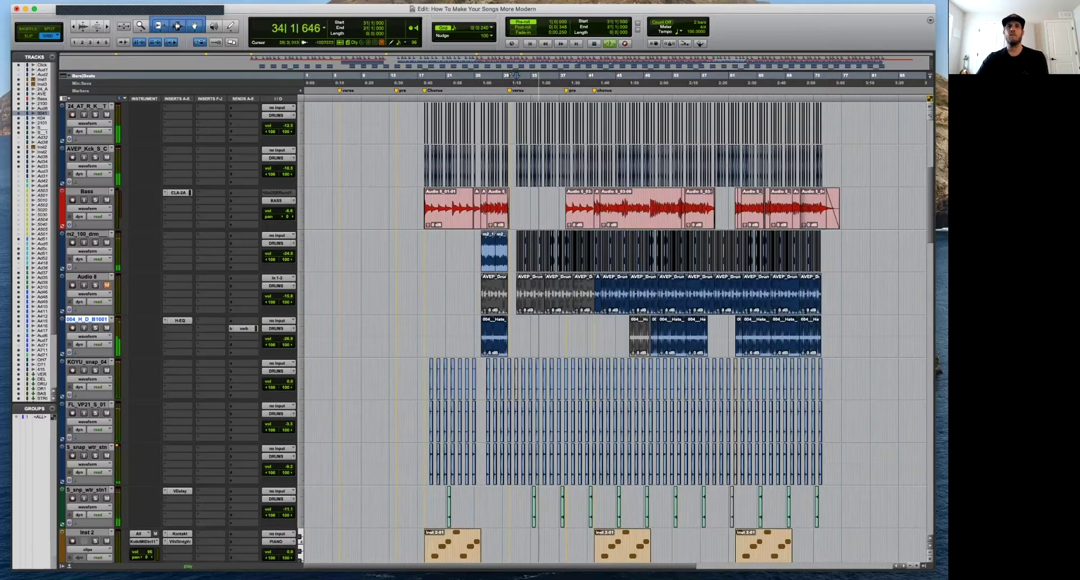
# Try removing the 004_H_D hat loop from bars 26 to 29, and undo the removal.
pyautogui.moveTo(520, 75); pyautogui.dragTo(477, 75)
pyautogui.press('Delete')
pyautogui.press('super+bracketright')
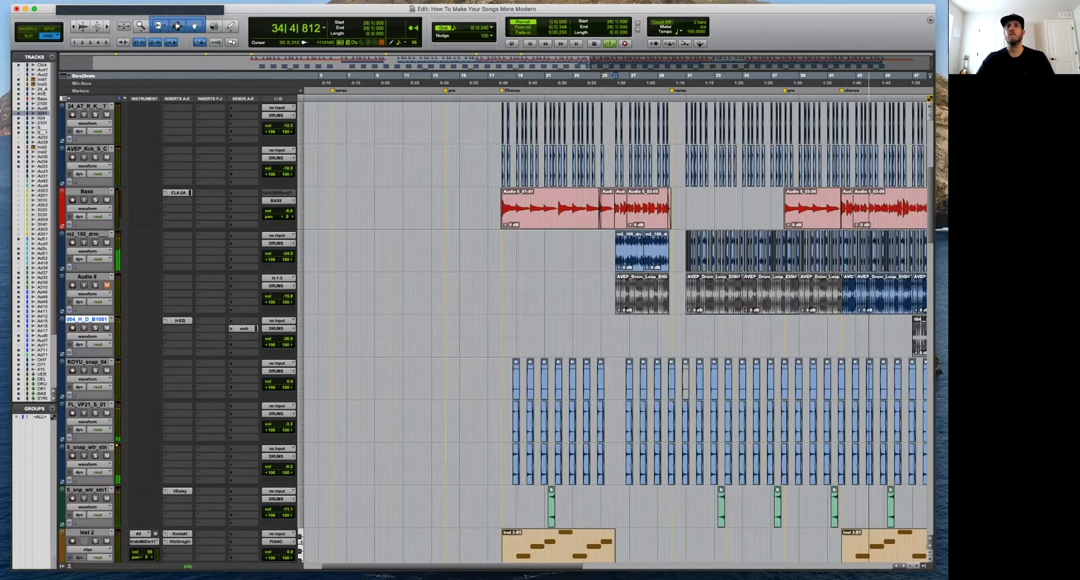
pyautogui.press('super+z')
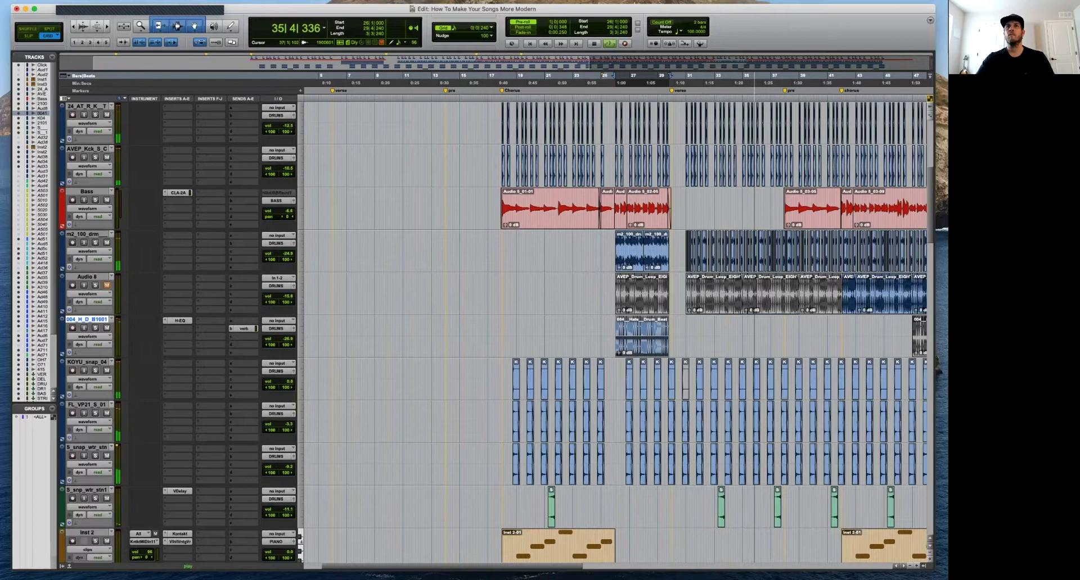
# Play from 25|4|240, lower the 004_H_D hat track's volume and set its verb send level to -4.1.
pyautogui.click(614, 75)
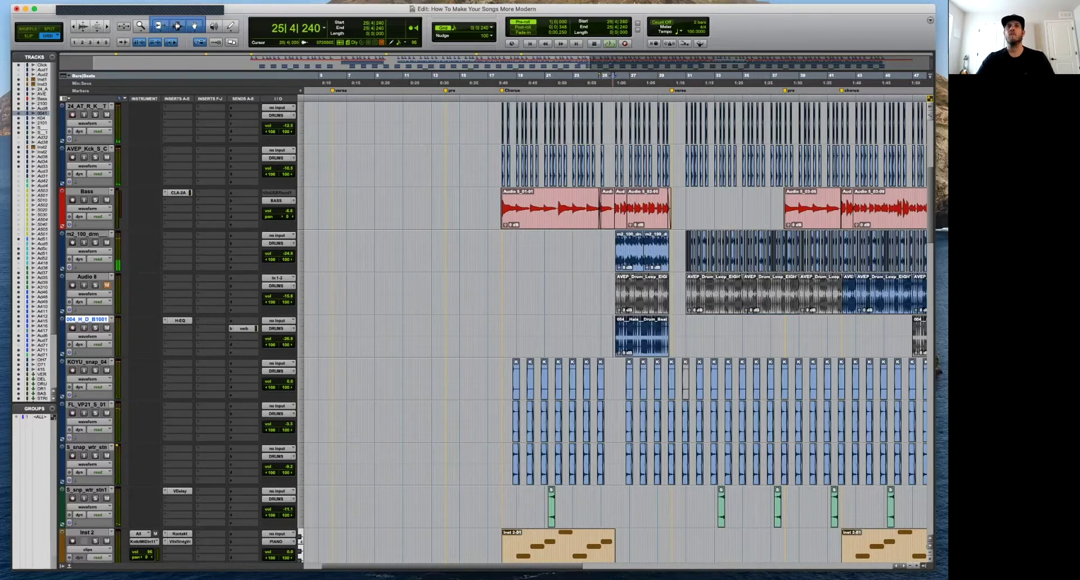
pyautogui.press('super+bracketright')
pyautogui.press('super+bracketright')
pyautogui.press('super+bracketright')
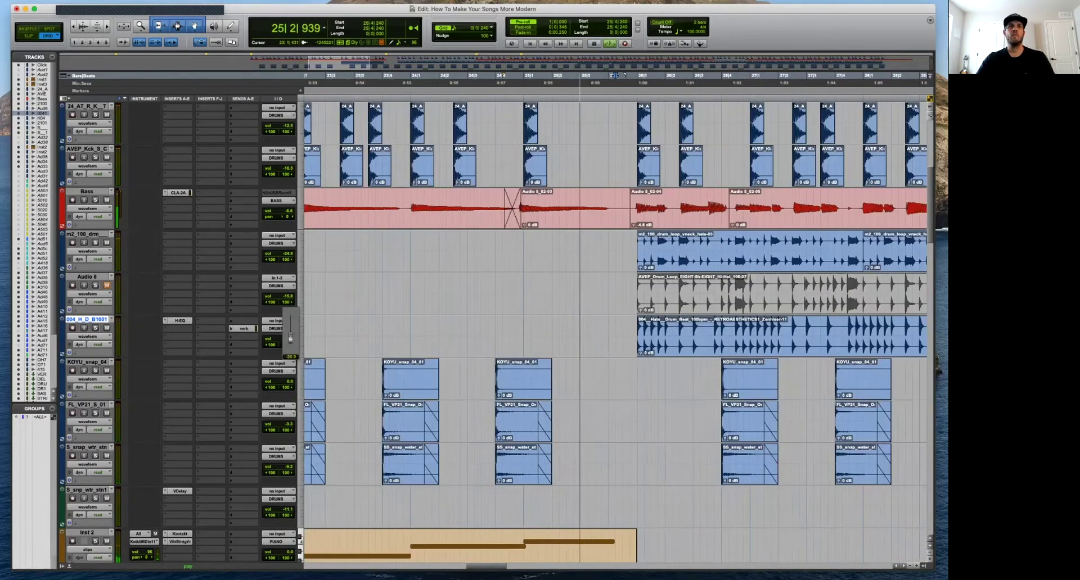
pyautogui.click(244, 328)
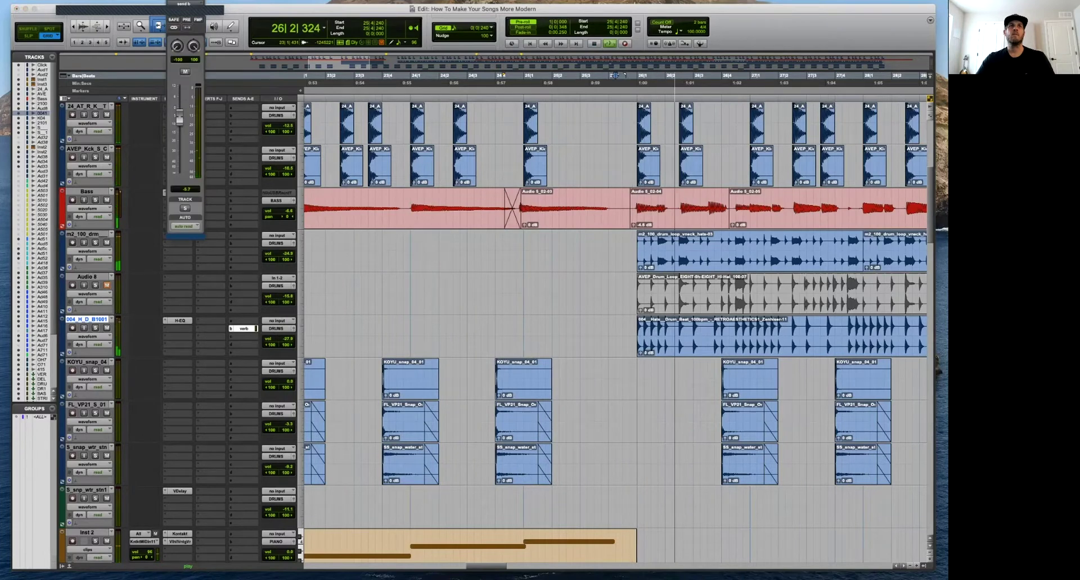
pyautogui.press('super+bracketleft')
pyautogui.scroll(5, 619, 337)
pyautogui.press('super+bracketleft')
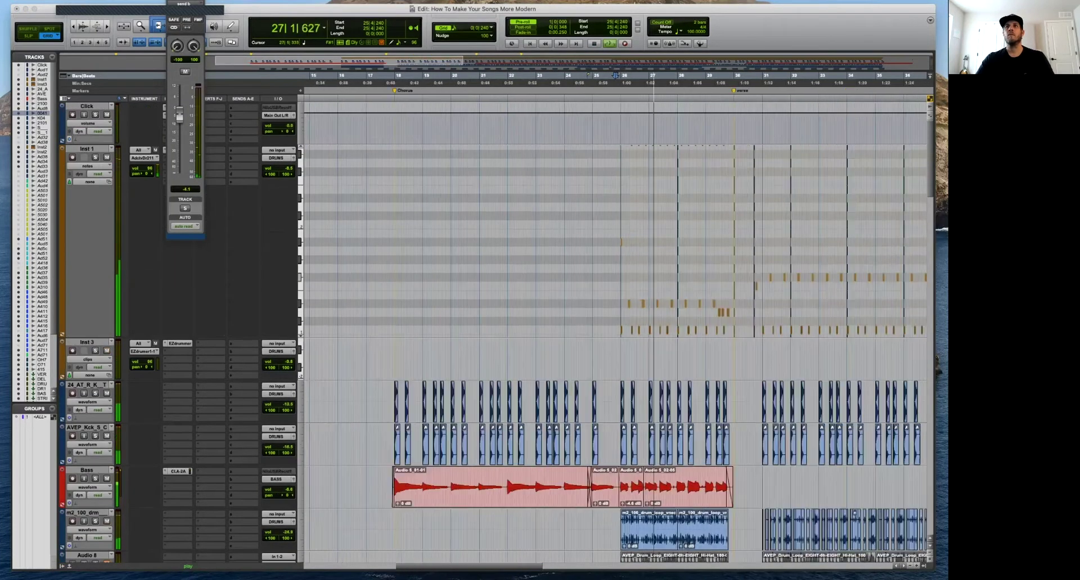
# Place the bar 26 accent note at 30|4|000 on Inst 1, shift it to 31|1|000 and play the transition.
pyautogui.click(621, 242)
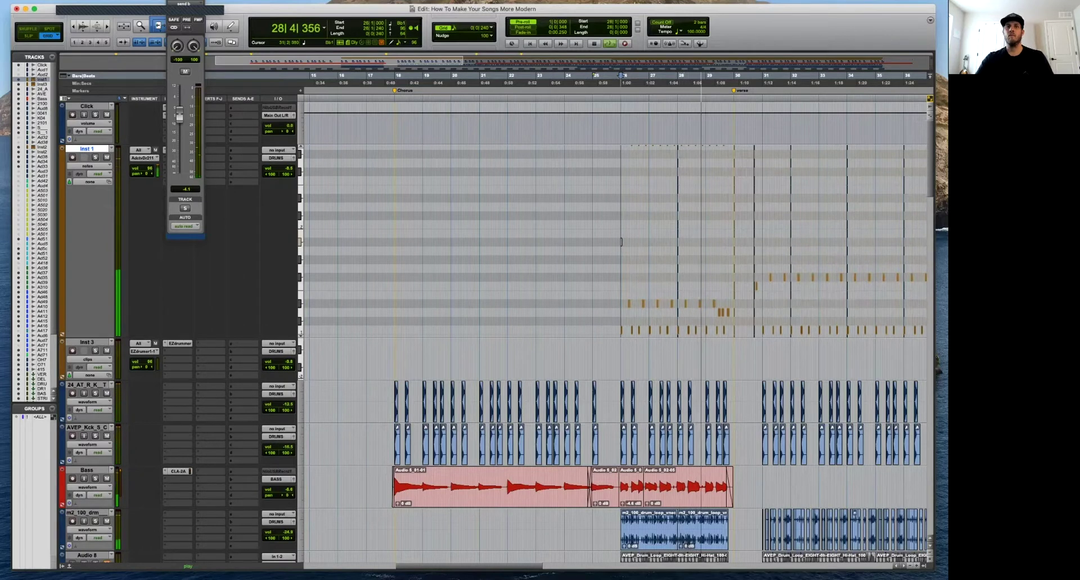
pyautogui.doubleClick(650, 242)
pyautogui.moveTo(650, 242); pyautogui.dragTo(751, 242)
pyautogui.press('super+bracketright')
pyautogui.press('super+bracketright')
pyautogui.press('super+bracketright')
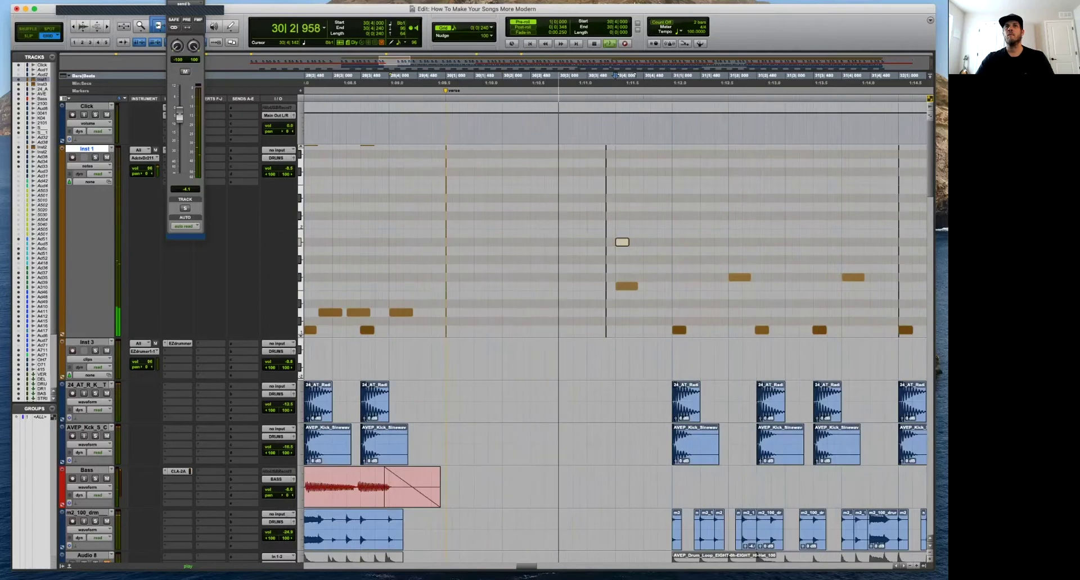
pyautogui.press('space')
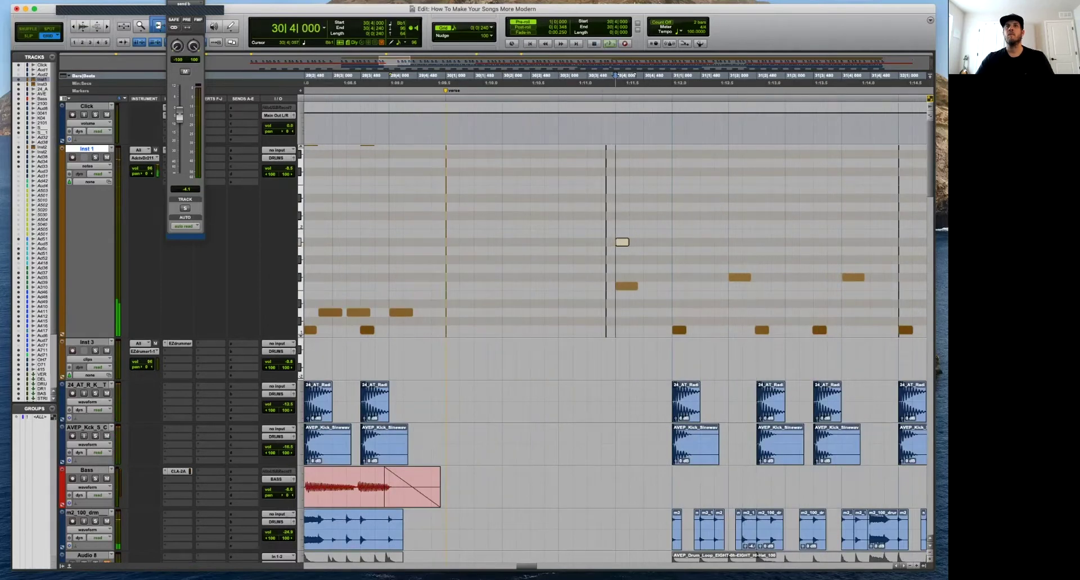
pyautogui.press('space')
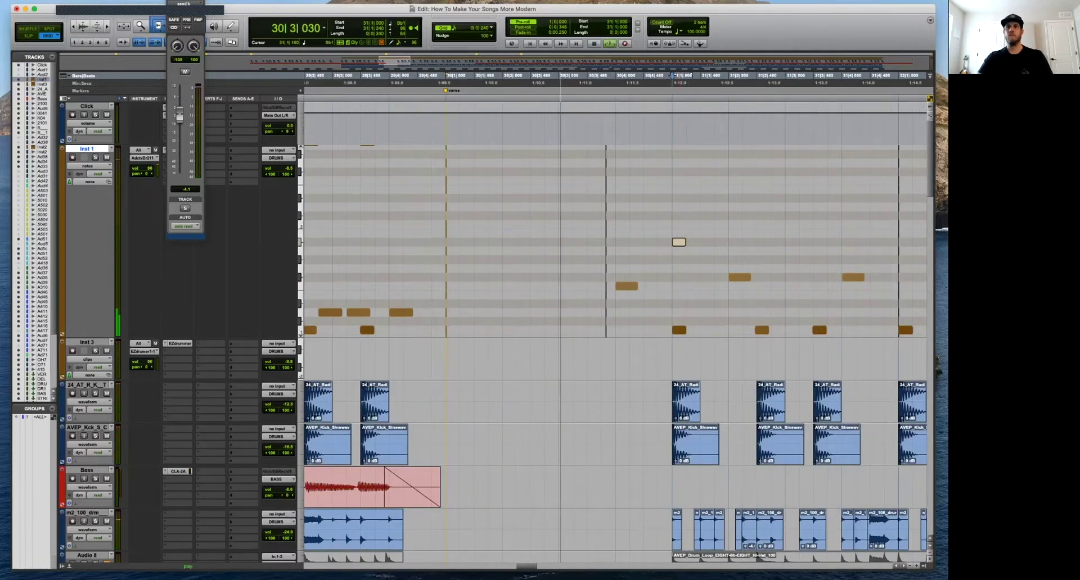
# Try the accent note at higher pitches around 31|2|240, and place it at 31|2|000 and 31|4|000.
pyautogui.press('space')
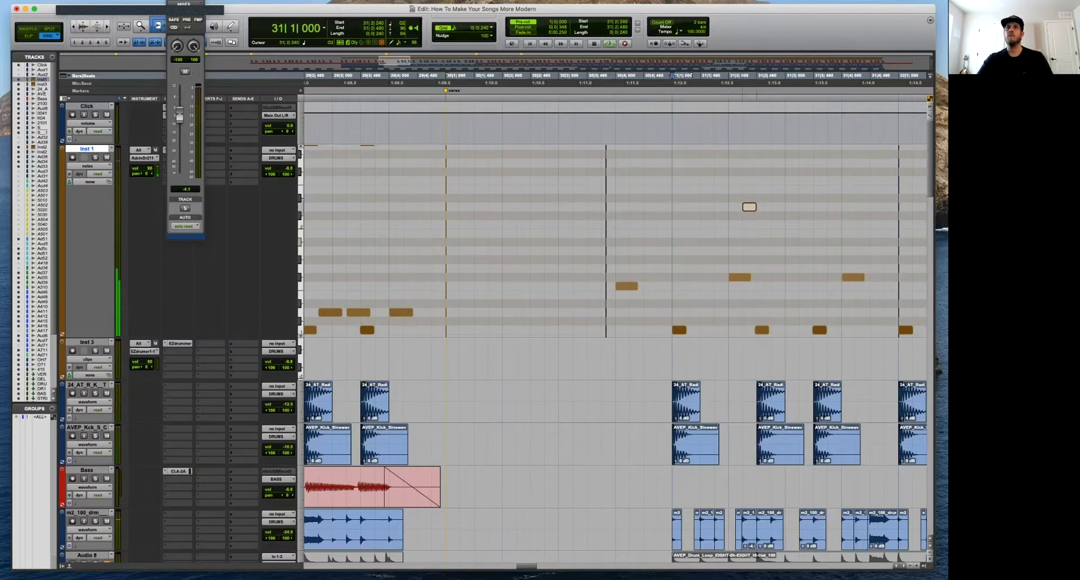
pyautogui.press('space')
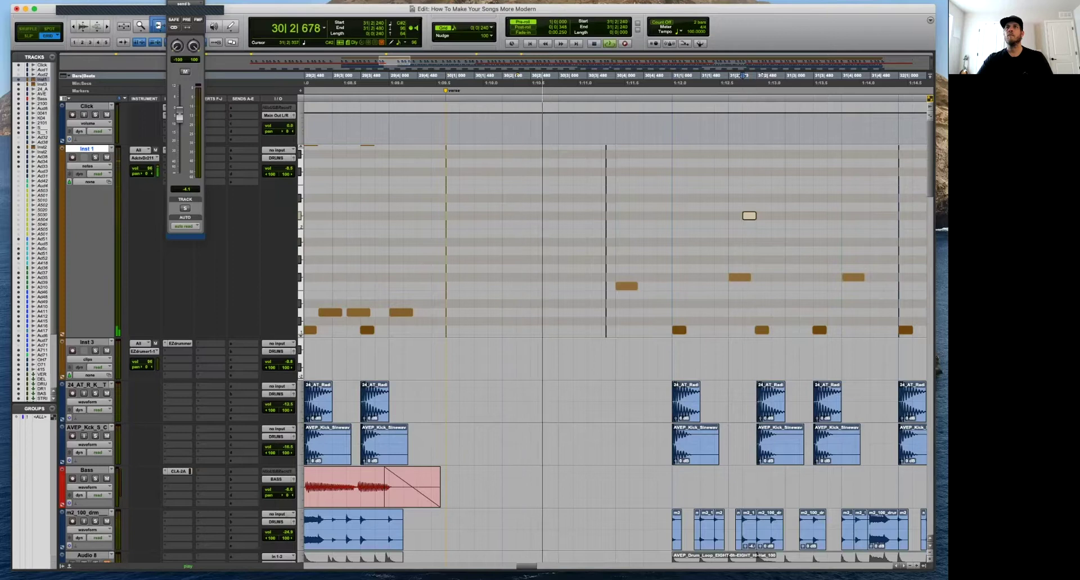
pyautogui.press('super+bracketleft')
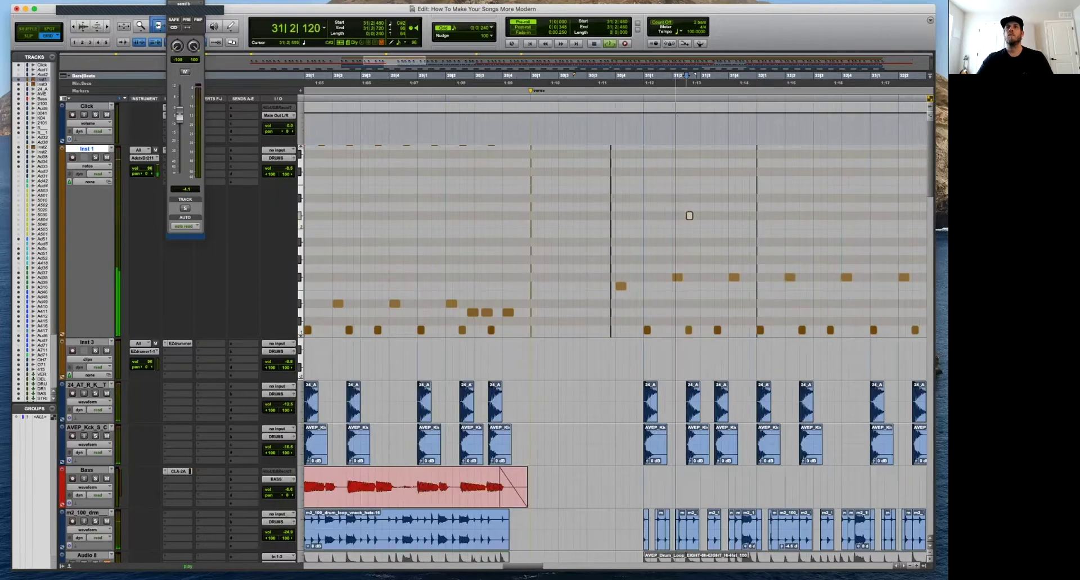
pyautogui.click(675, 215)
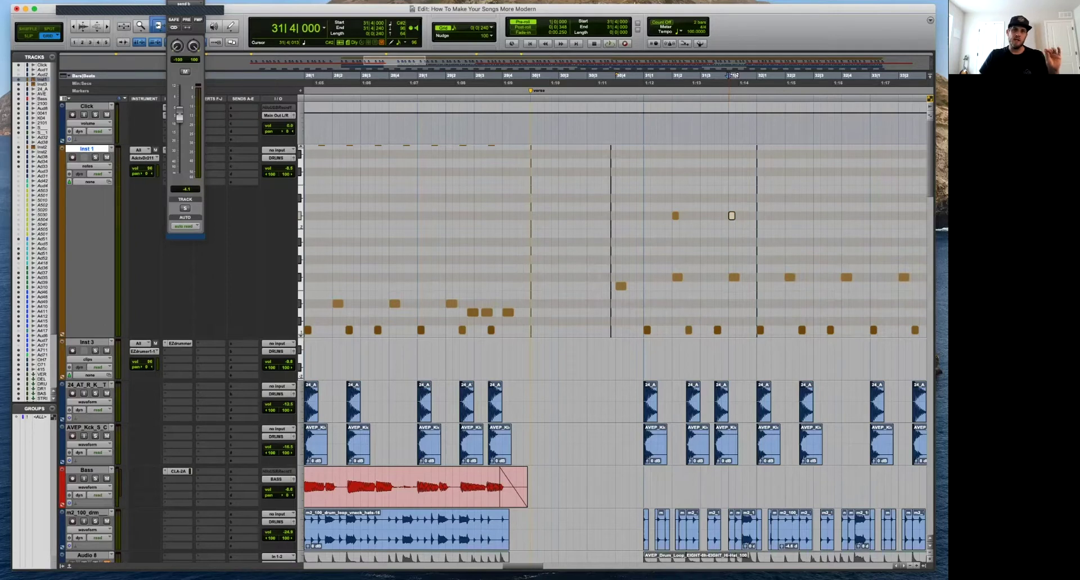
# Select the two accent notes at 31|2|000 and 31|4|000 on Inst 1 and move them through several pitches.
pyautogui.scroll(-2, 616, 332)
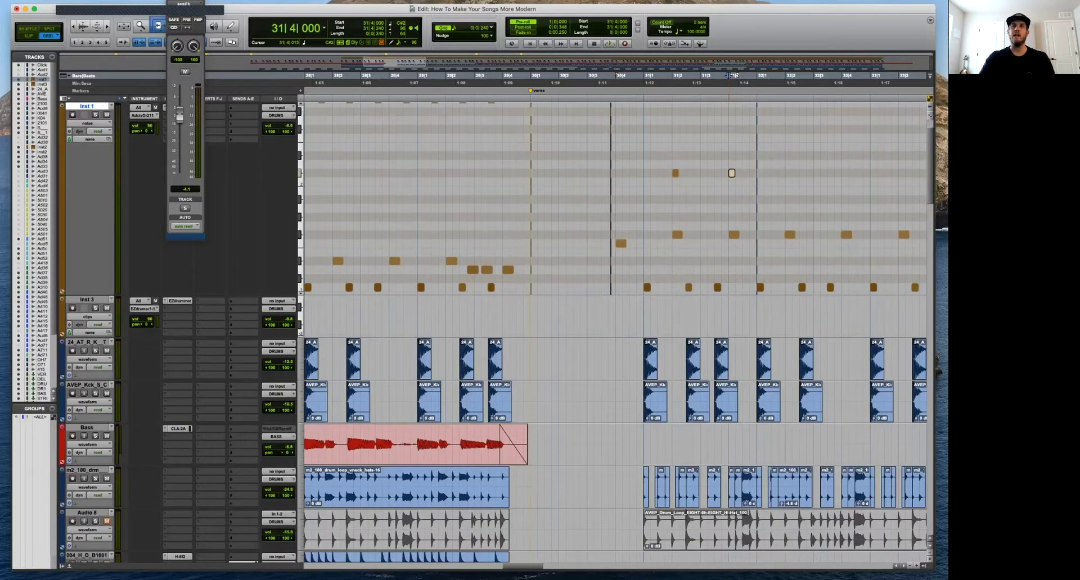
pyautogui.scroll(2, 616, 332)
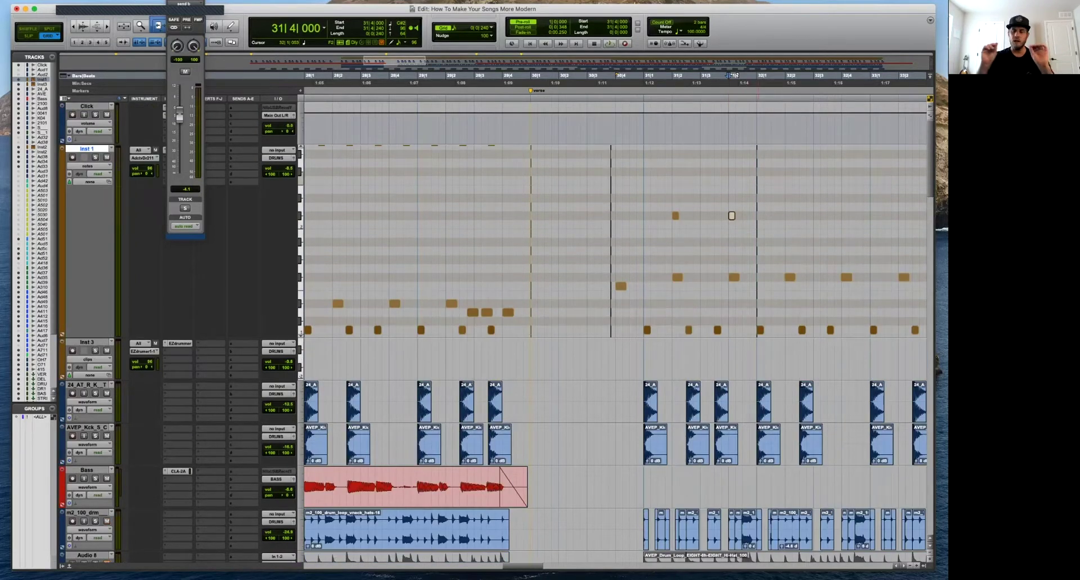
pyautogui.moveTo(756, 200); pyautogui.dragTo(669, 223)
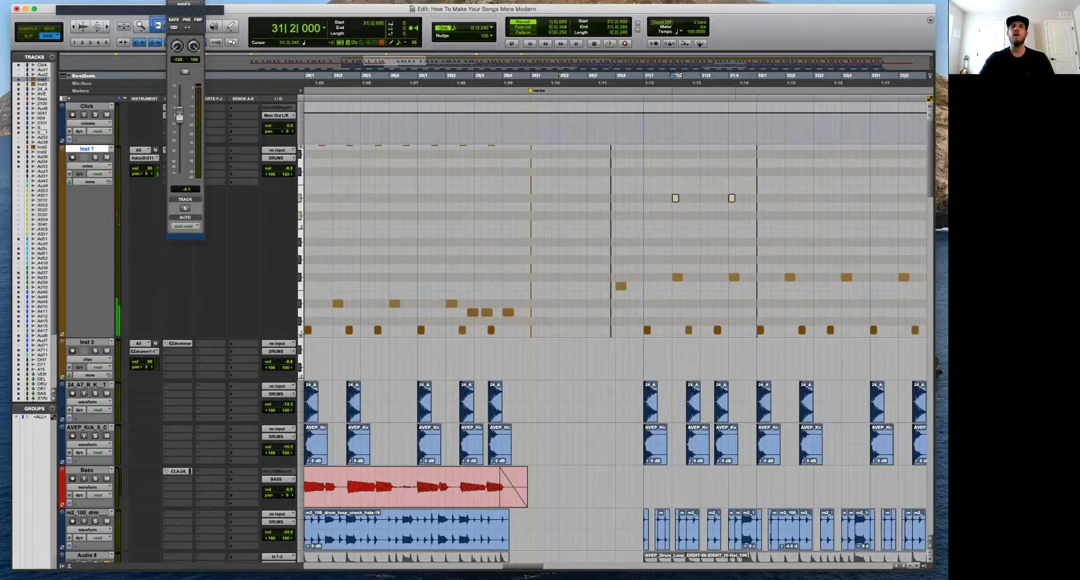
pyautogui.press('Down')
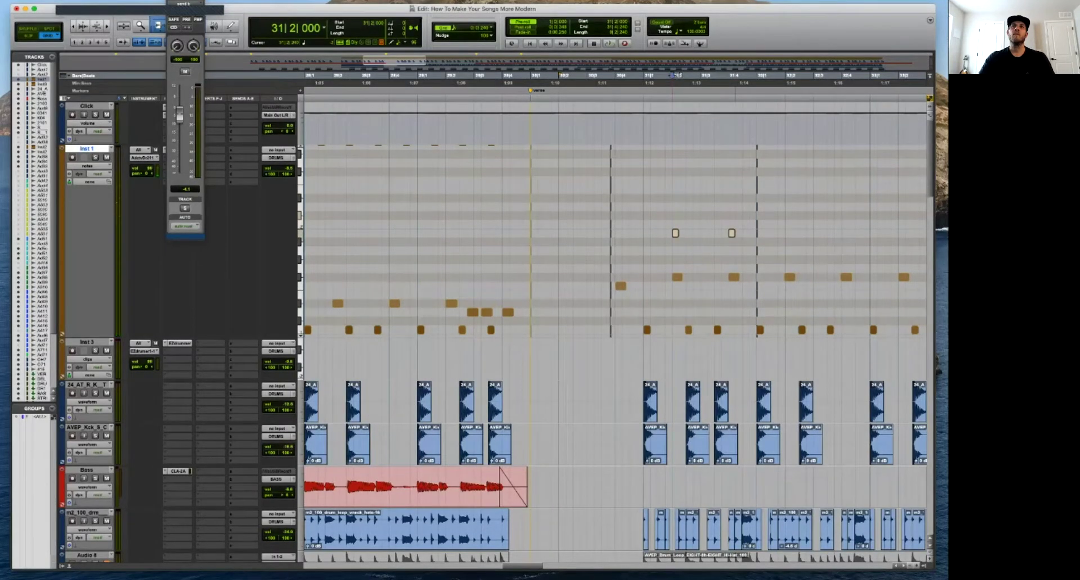
# Raise the two accent notes in bar 31 on Inst 1 by one semitone, play the section and duplicate them through bar 34.
pyautogui.press('space')
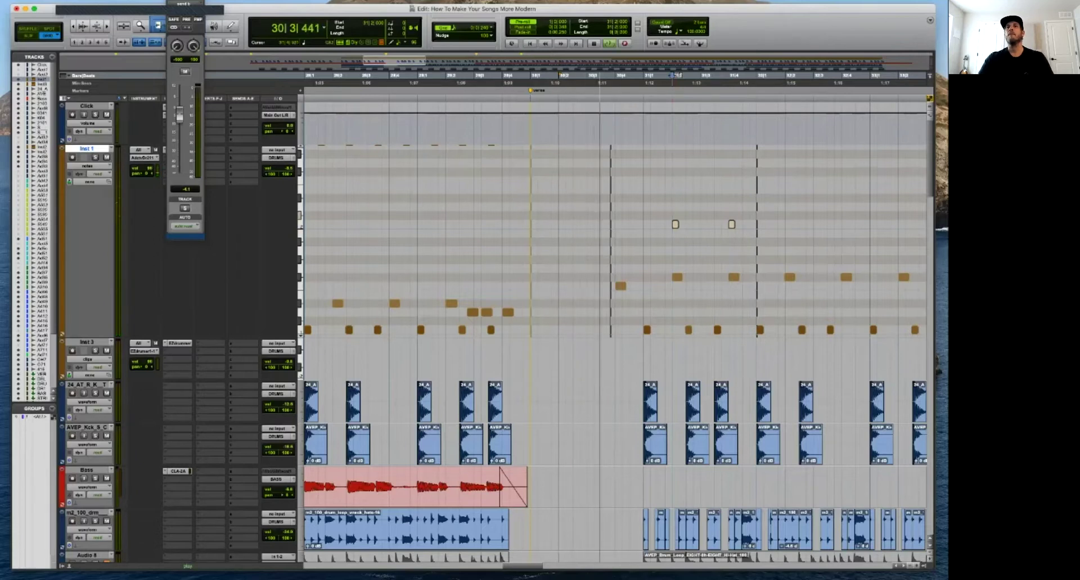
pyautogui.press('super+bracketright')
pyautogui.press('super+bracketleft')
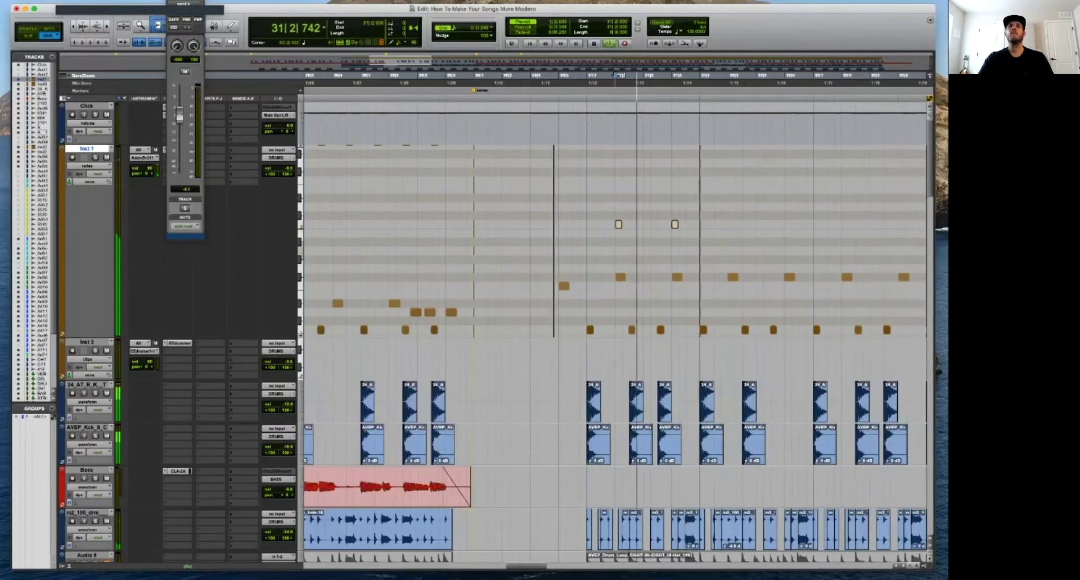
pyautogui.press('super+bracketleft')
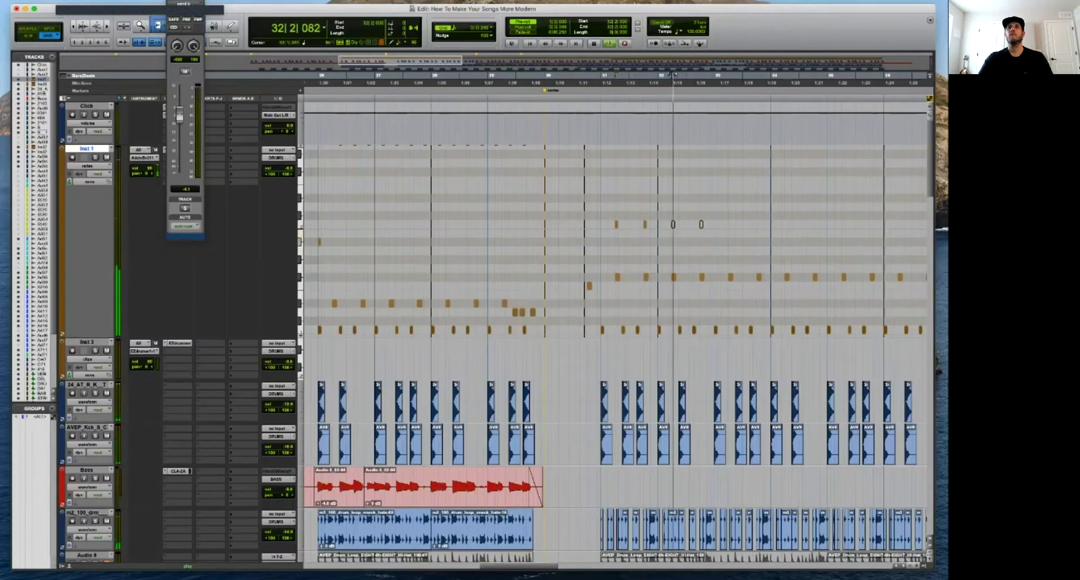
pyautogui.press('super+bracketleft')
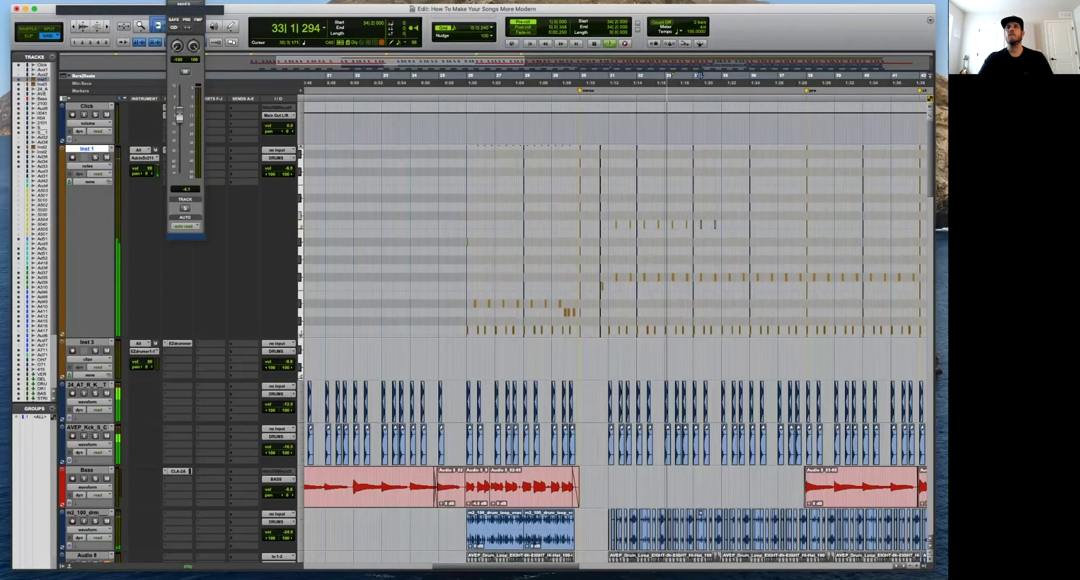
# Extend the accent notes on Inst 1 through bar 36, and duplicate the bar 31 to 36 group up to bar 42.
pyautogui.click(617, 225)
pyautogui.press('space')
pyautogui.press('super+bracketright')
pyautogui.press('super+bracketright')
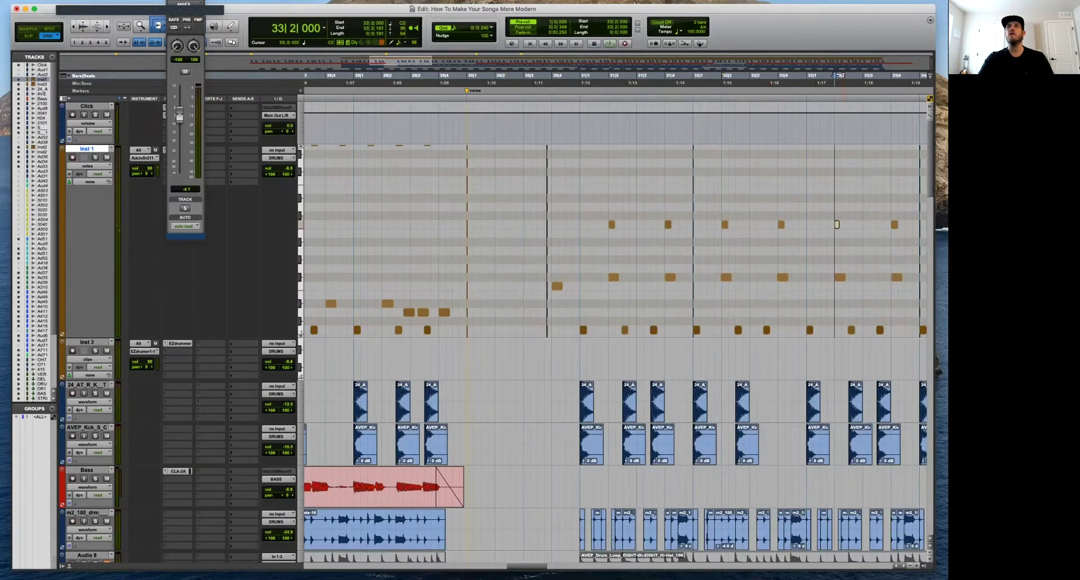
pyautogui.hscroll(3, 616, 338)
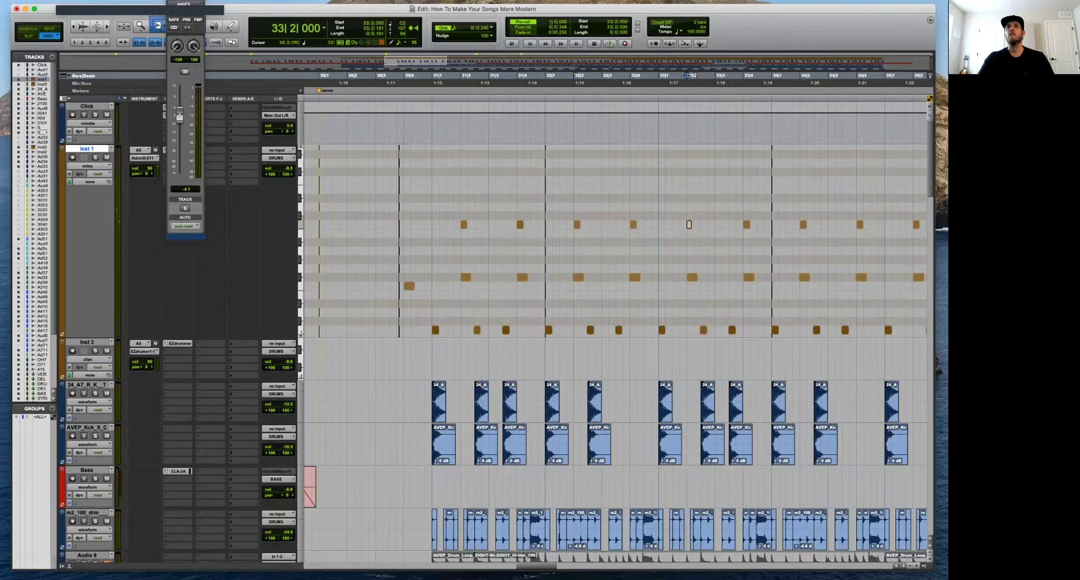
pyautogui.press('super+bracketleft')
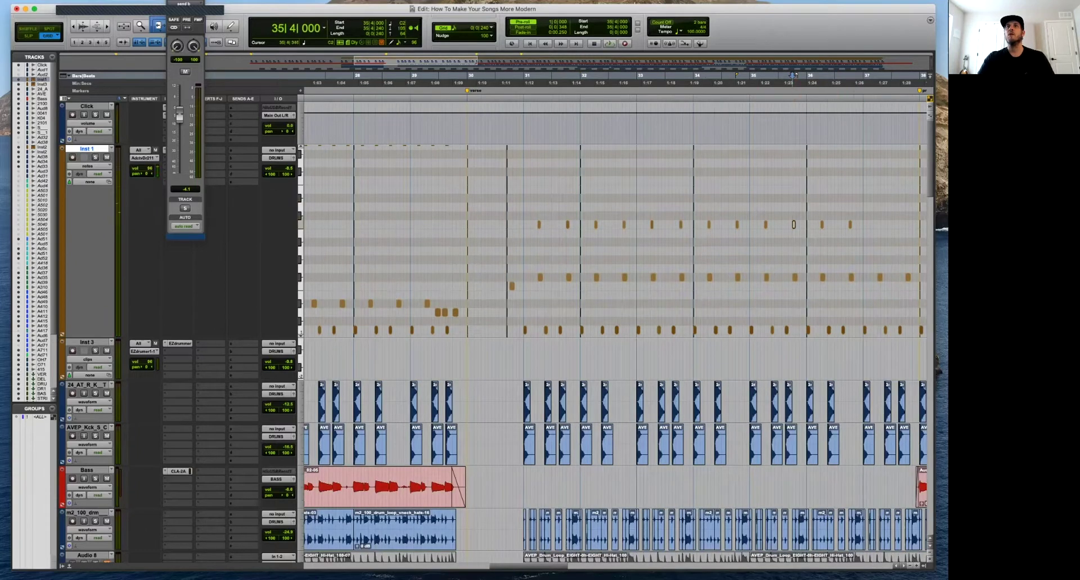
pyautogui.moveTo(840, 212); pyautogui.dragTo(528, 229)
pyautogui.press('super+bracketleft')
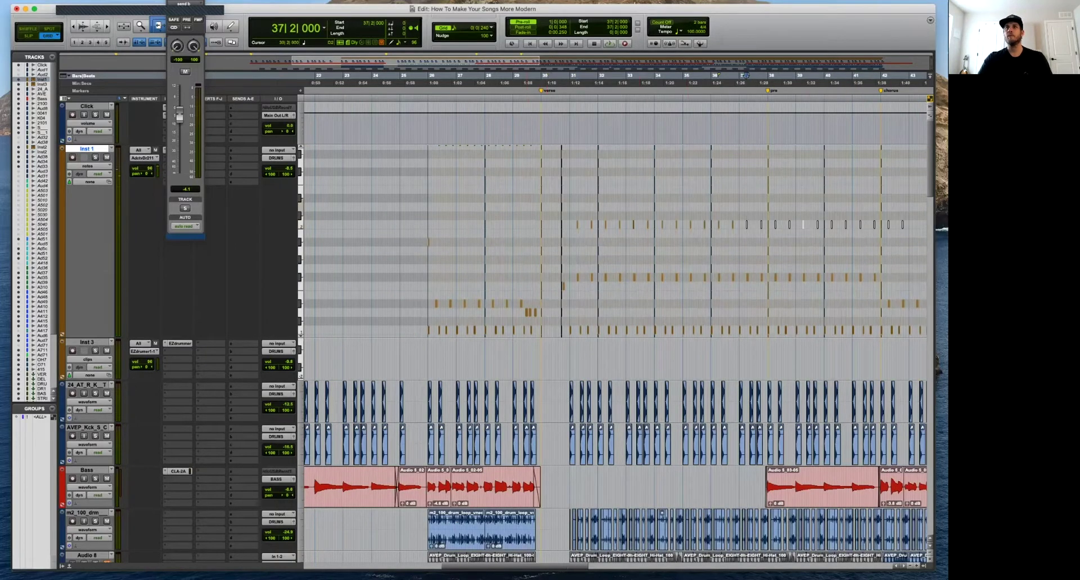
# Delete the duplicated accent notes that extend past the chorus marker at bar 42 on Inst 1.
pyautogui.press('t')
pyautogui.moveTo(730, 216); pyautogui.dragTo(683, 232)
pyautogui.press('Delete')
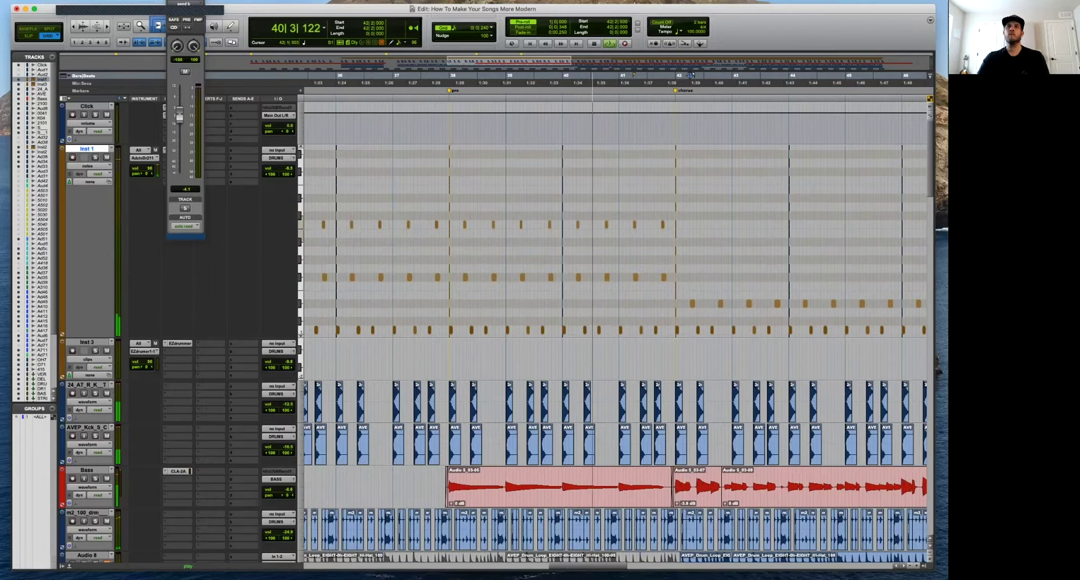
pyautogui.press('t')
pyautogui.press('r')
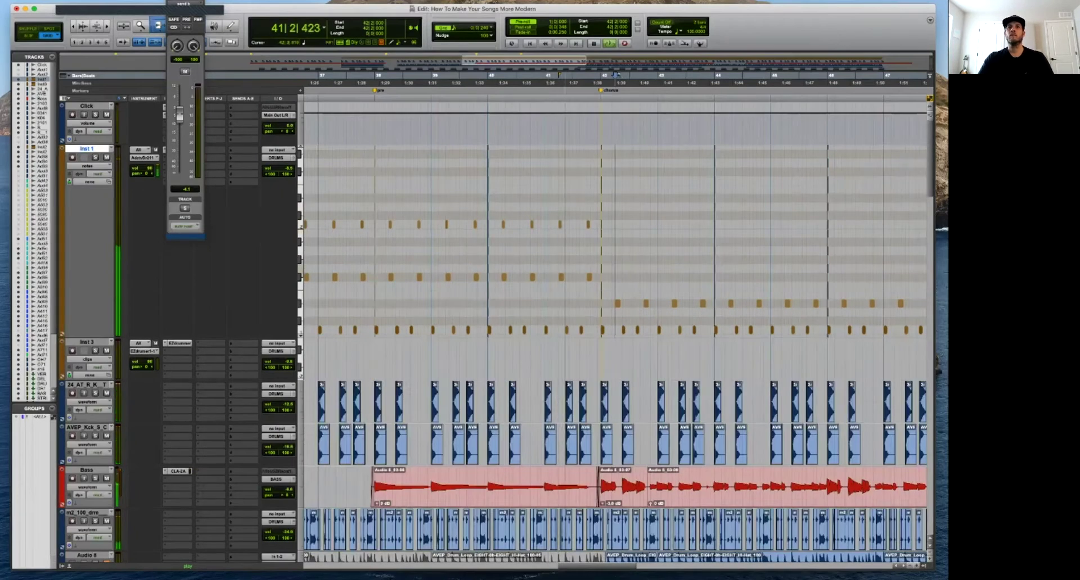
# Add fill notes at 41|3|480, 41|4|000 and 41|4|480 on Inst 1 leading into the chorus, and play them.
pyautogui.scroll(-1, 616, 75)
pyautogui.scroll(-5, 616, 75)
pyautogui.scroll(6, 616, 75)
pyautogui.press('t')
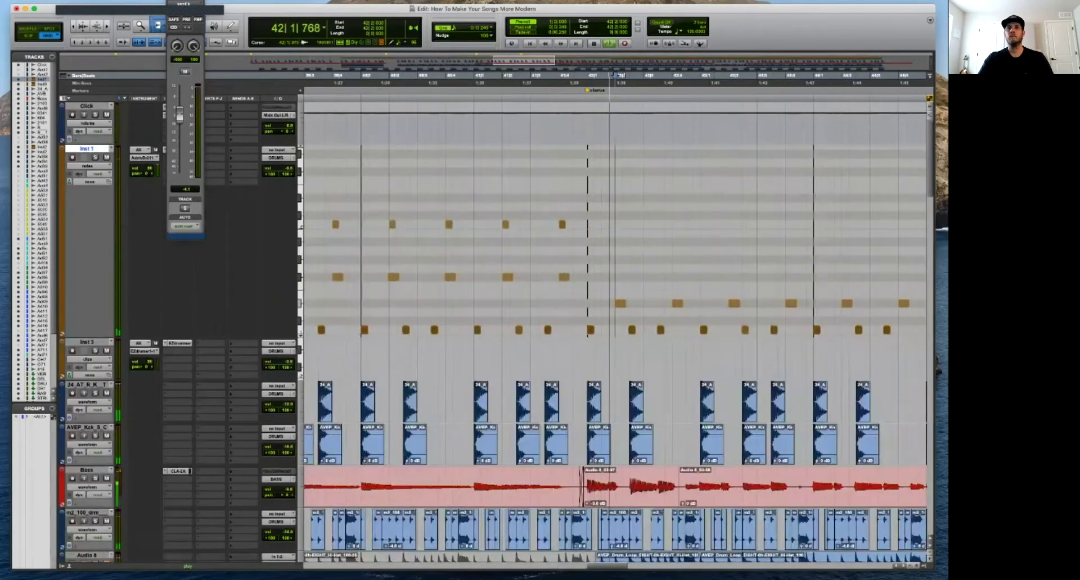
pyautogui.scroll(-5, 619, 75)
pyautogui.press('t')
pyautogui.press('t')
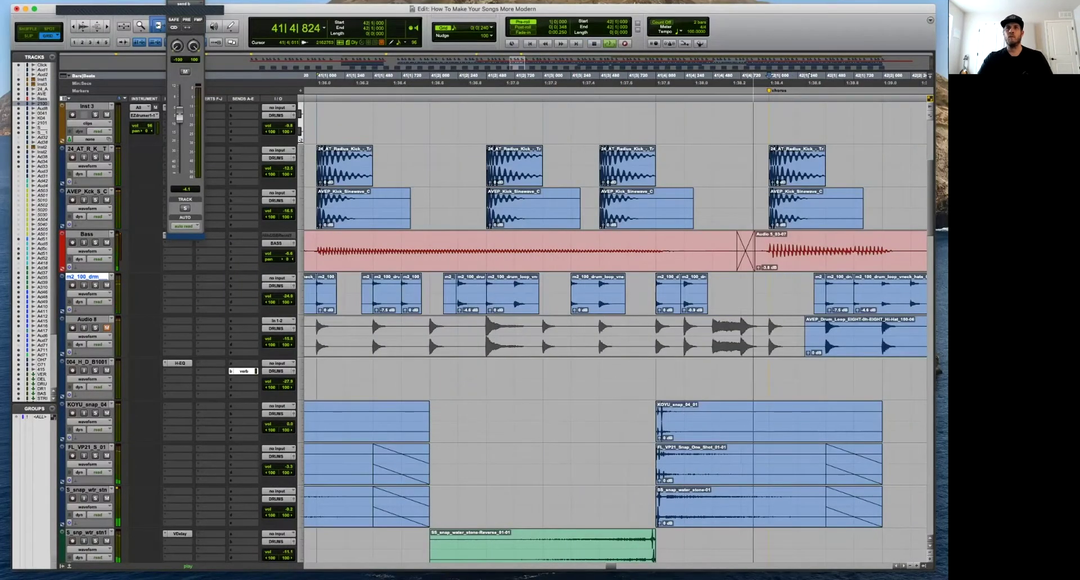
pyautogui.press('r')
pyautogui.scroll(5, 619, 75)
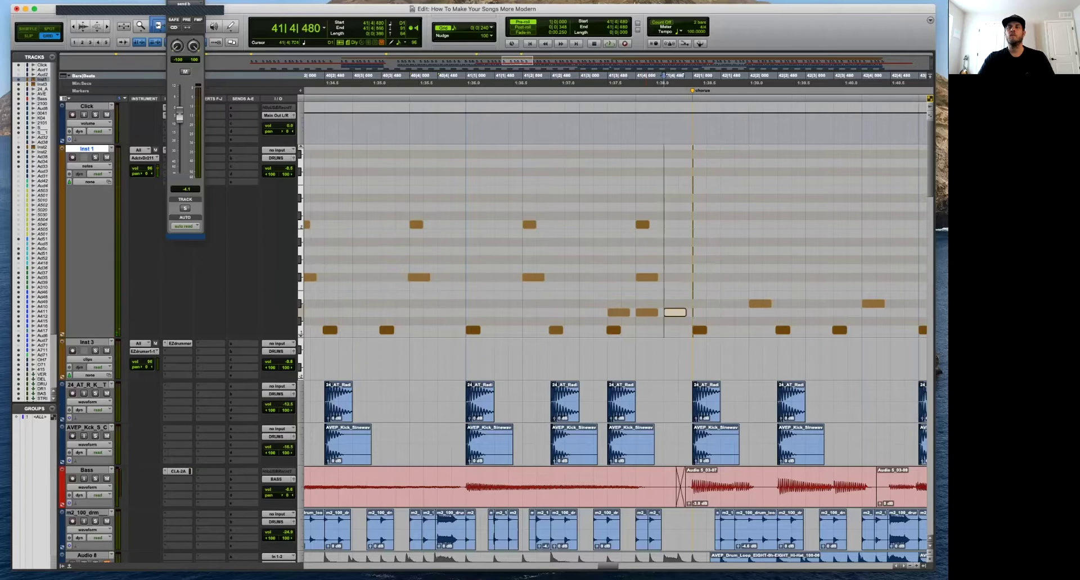
pyautogui.click(607, 298)
pyautogui.press('space')
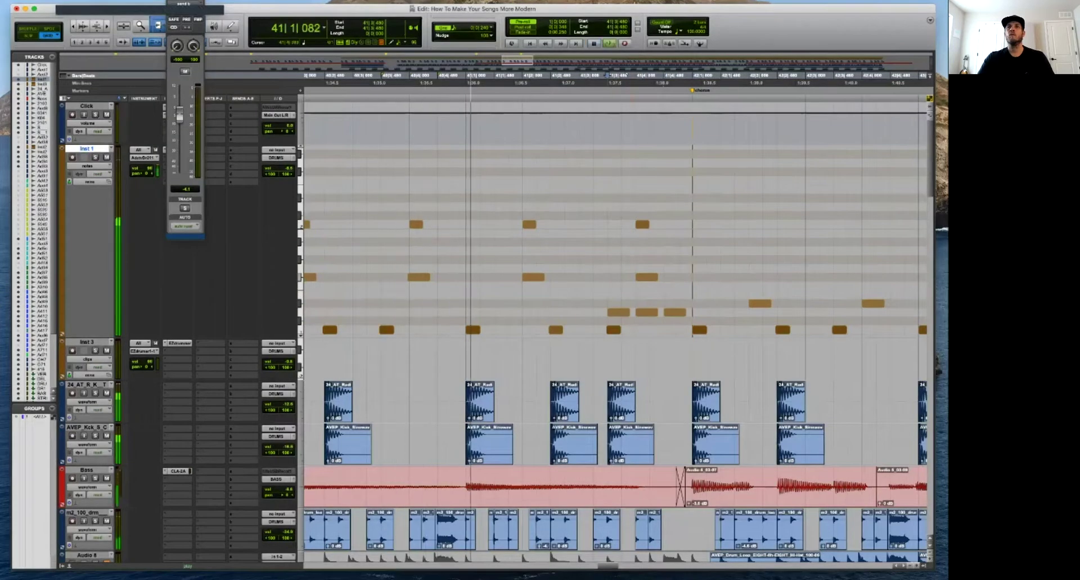
# Place an accent note at 42|1|000 on Inst 1 and play the transition into the chorus.
pyautogui.press('space')
pyautogui.moveTo(699, 216); pyautogui.dragTo(699, 252)
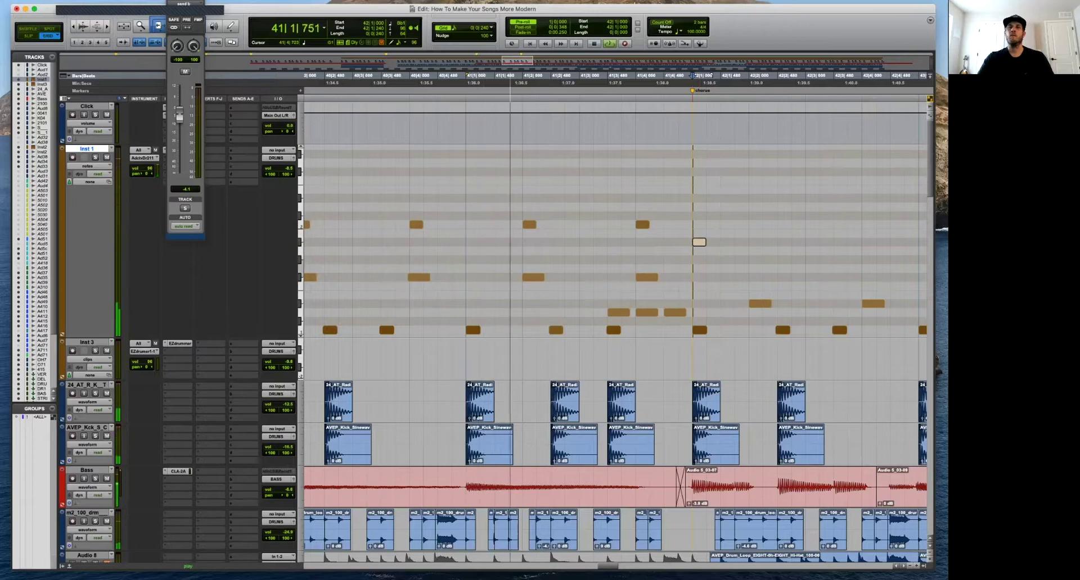
pyautogui.press('space')
# Rework the fill into short notes at 41|3|480, 41|3|720, 41|4|480 and 41|4|720, removing the 41|4|000 fill note.
pyautogui.moveTo(691, 318); pyautogui.dragTo(665, 313)
pyautogui.press('space')
pyautogui.press('Delete')
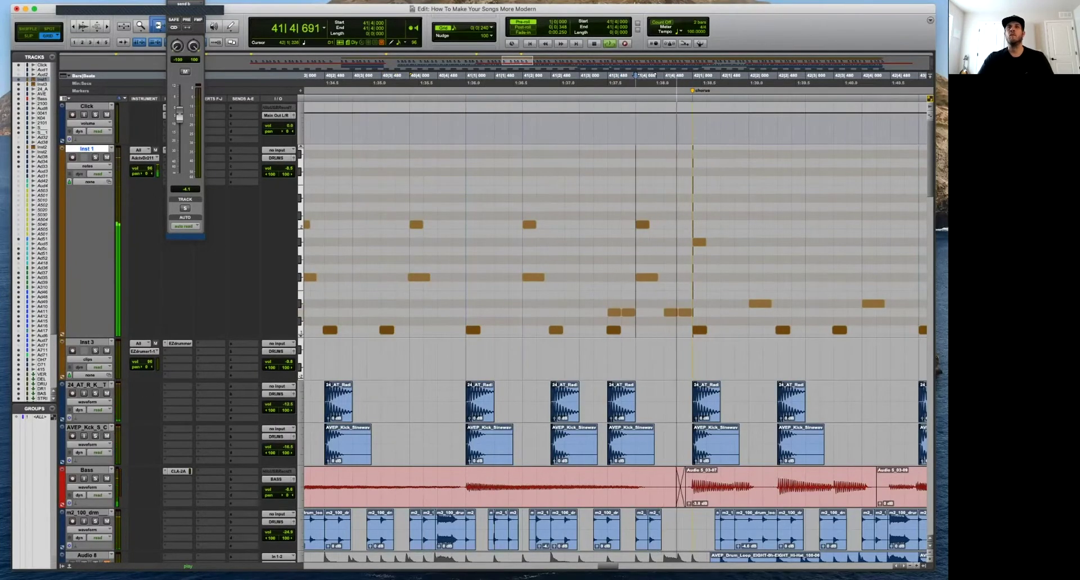
pyautogui.press('space')
# Add a fill note at 41|4|240 and move the 41|3|480 note to 41|3|240, playing the result.
pyautogui.click(631, 312)
pyautogui.press('space')
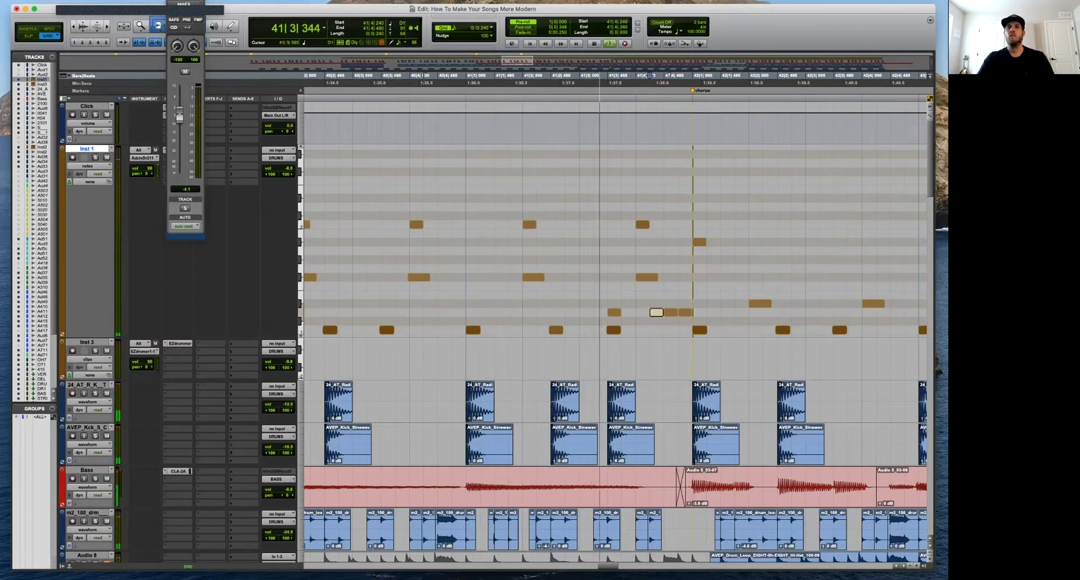
pyautogui.press('space')
pyautogui.press('super+z')
pyautogui.press('space')
pyautogui.moveTo(629, 312); pyautogui.dragTo(600, 313)
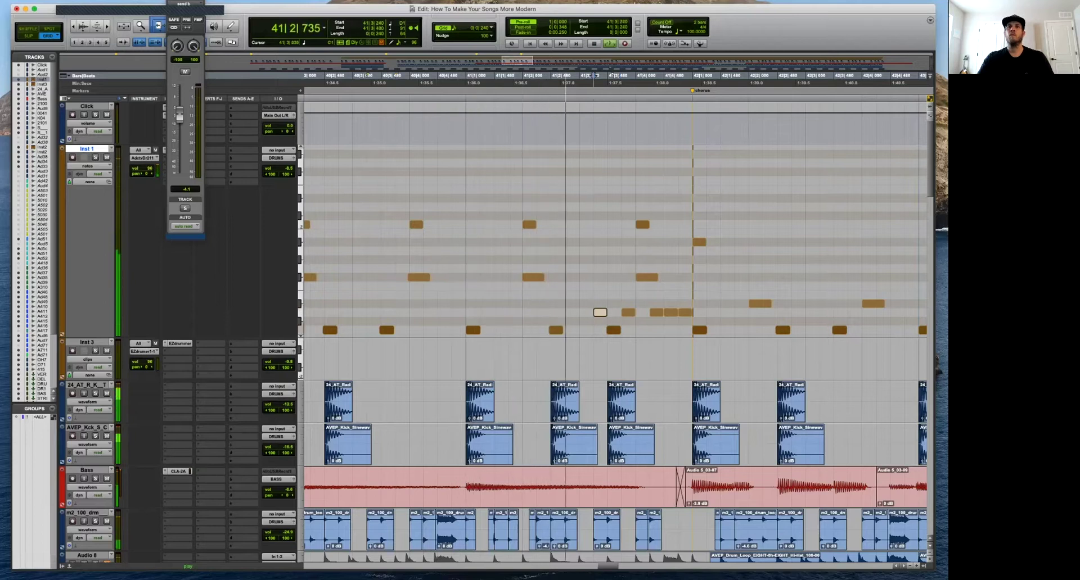
pyautogui.press('space')
# Delete the fill note at 41|3|720 on Inst 1 and play the transition into bar 42.
pyautogui.click(629, 313)
pyautogui.press('Delete')
pyautogui.press('space')
pyautogui.press('space')
pyautogui.click(679, 311)
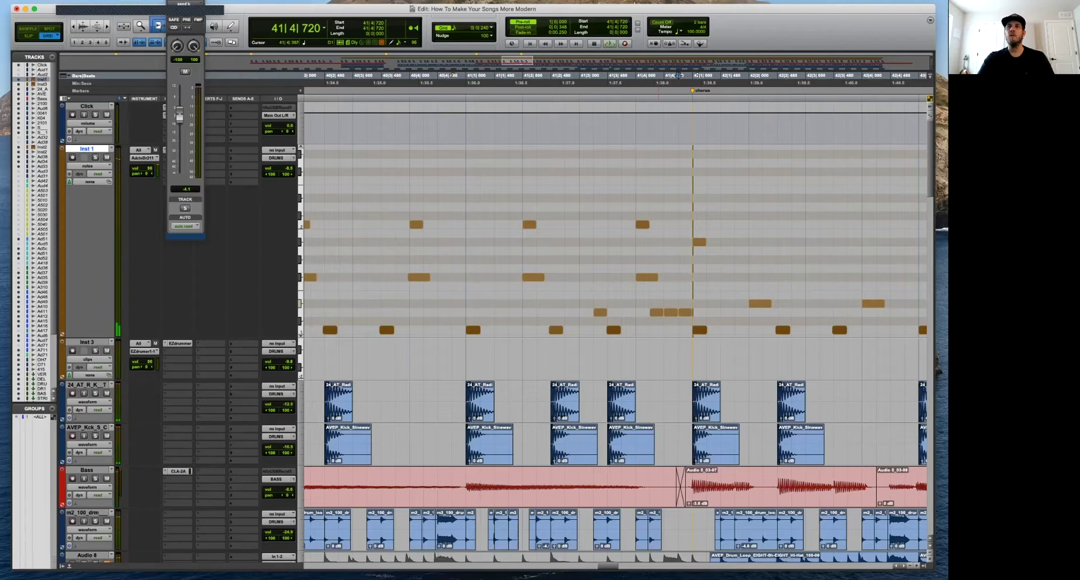
pyautogui.press('space')
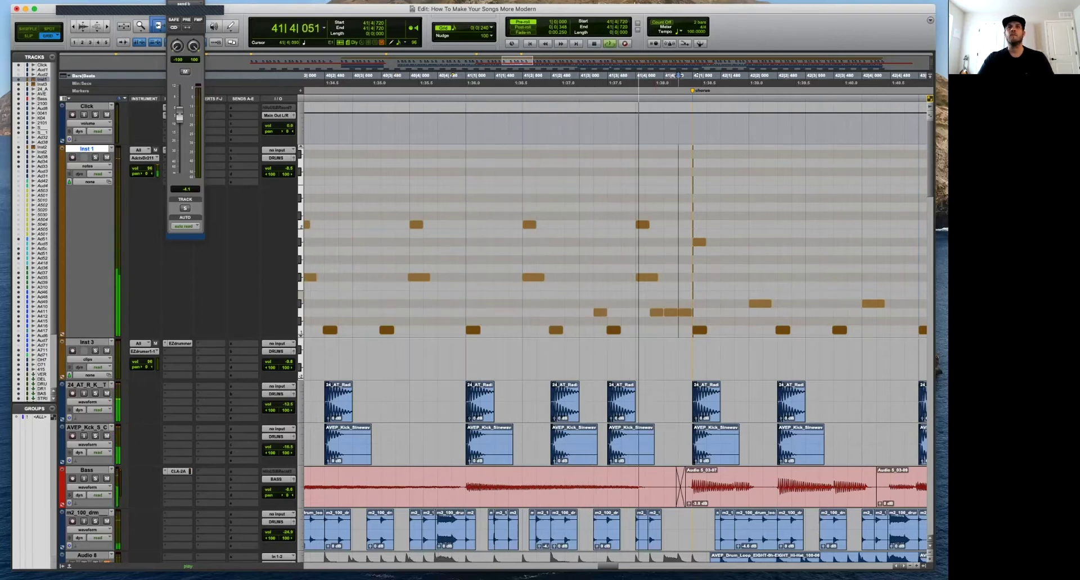
# Move the 41|3|240 fill note to 41|3|720, play it, and delete that note.
pyautogui.press('space')
pyautogui.moveTo(599, 312); pyautogui.dragTo(627, 313)
pyautogui.press('space')
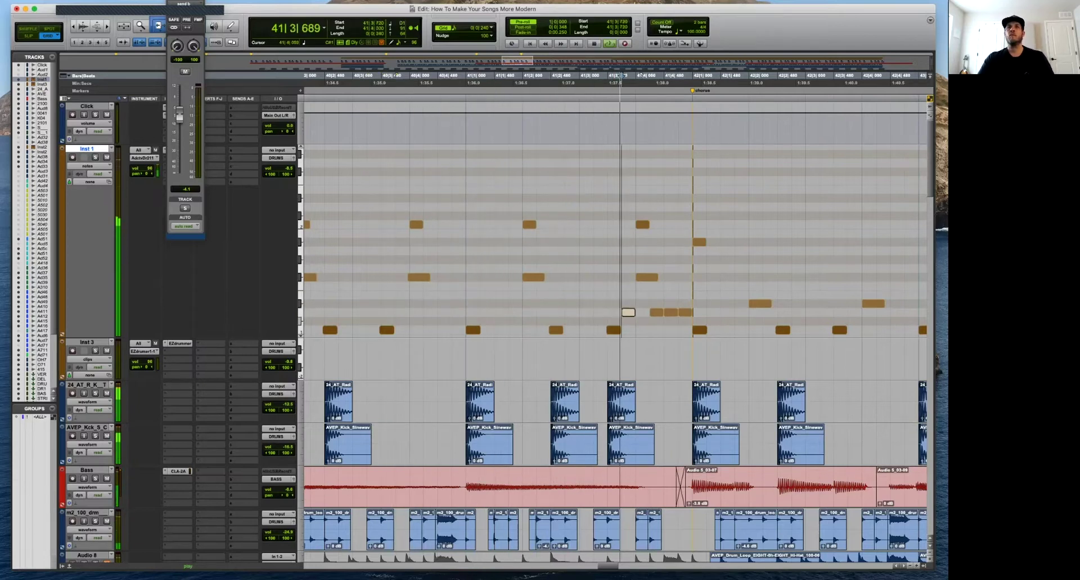
pyautogui.press('space')
pyautogui.press('space')
pyautogui.press('space')
pyautogui.press('Delete')
# Delete the main hit and the accent note at 41|4|000 on Inst 1, and play the fill into the chorus.
pyautogui.click(664, 75)
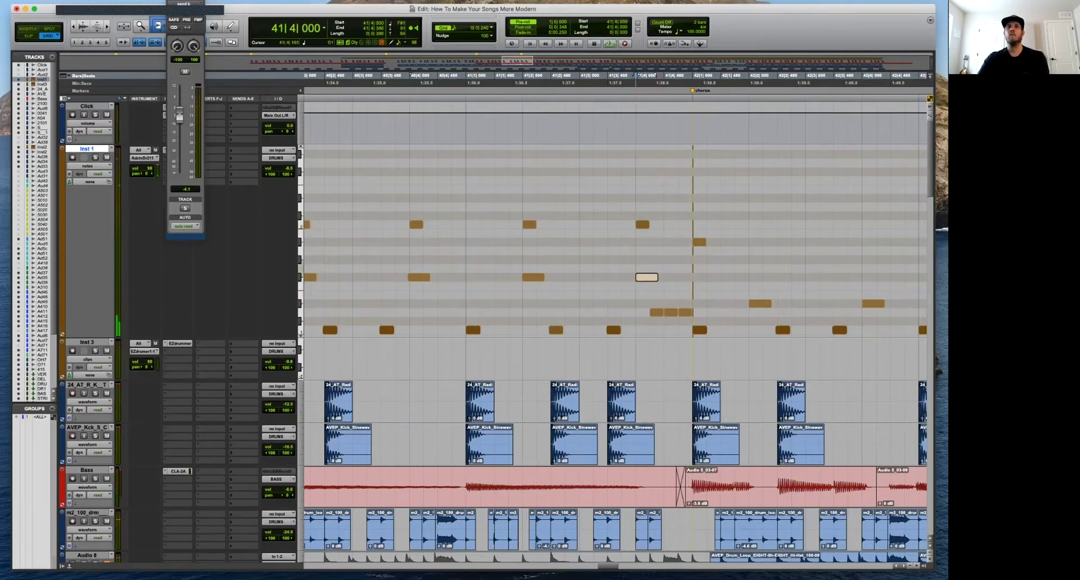
pyautogui.press('space')
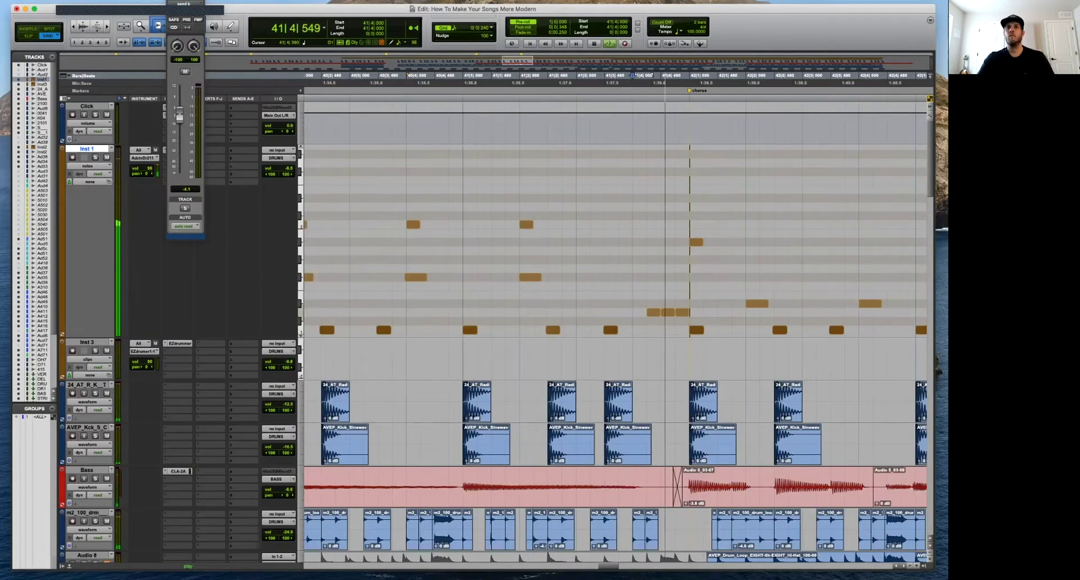
pyautogui.press('space')
pyautogui.click(654, 313)
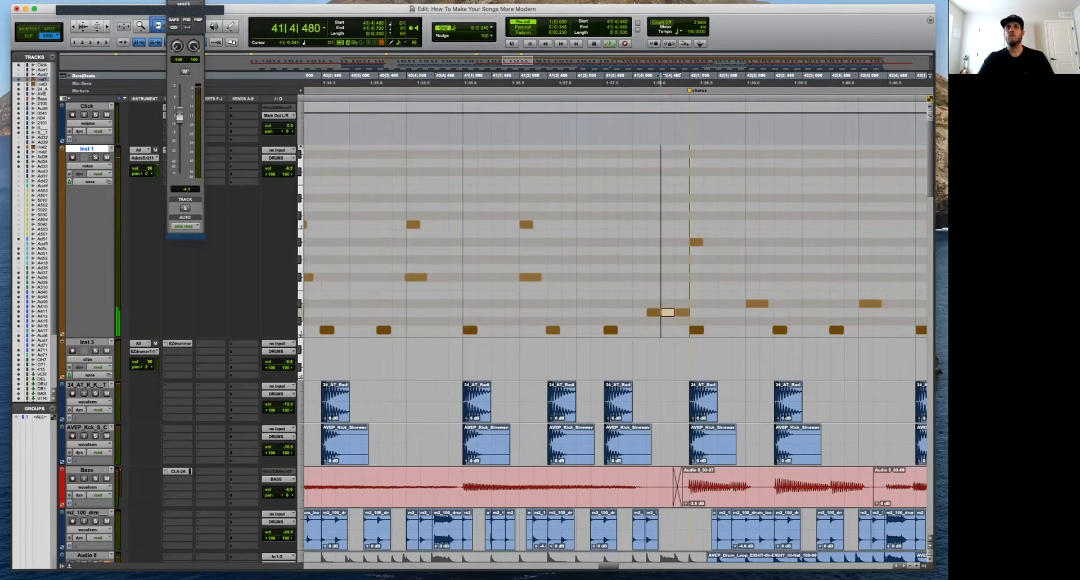
pyautogui.press('space')
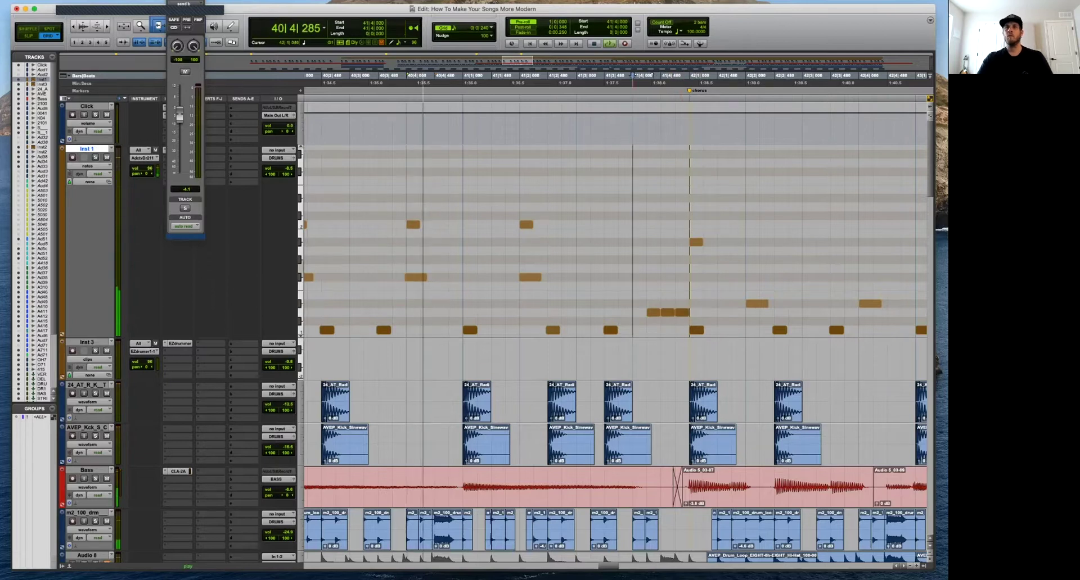
pyautogui.press('super+bracketleft')
pyautogui.press('super+bracketright')
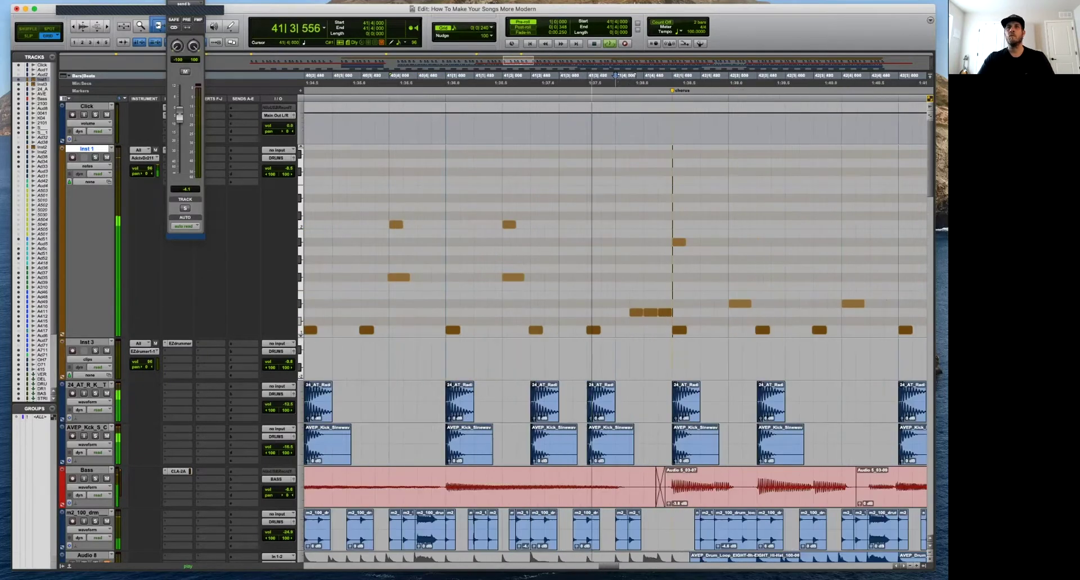
pyautogui.press('space')
pyautogui.press('space')
# Raise the three fill notes at 41|4|240, 41|4|480 and 41|4|720 by two semitones while playing the transition.
pyautogui.click(657, 303)
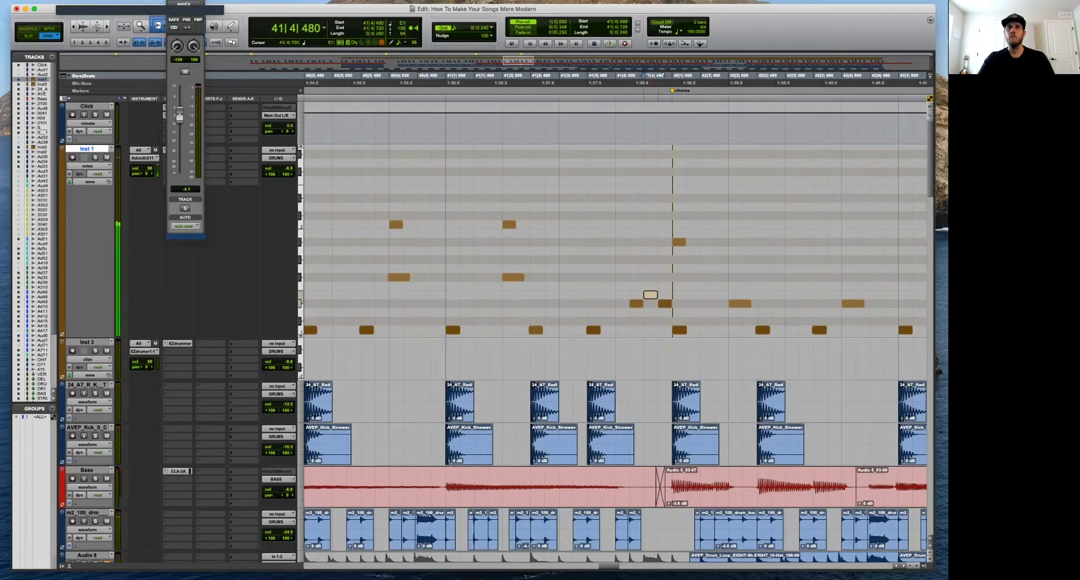
pyautogui.press('space')
pyautogui.moveTo(637, 304); pyautogui.dragTo(637, 295)
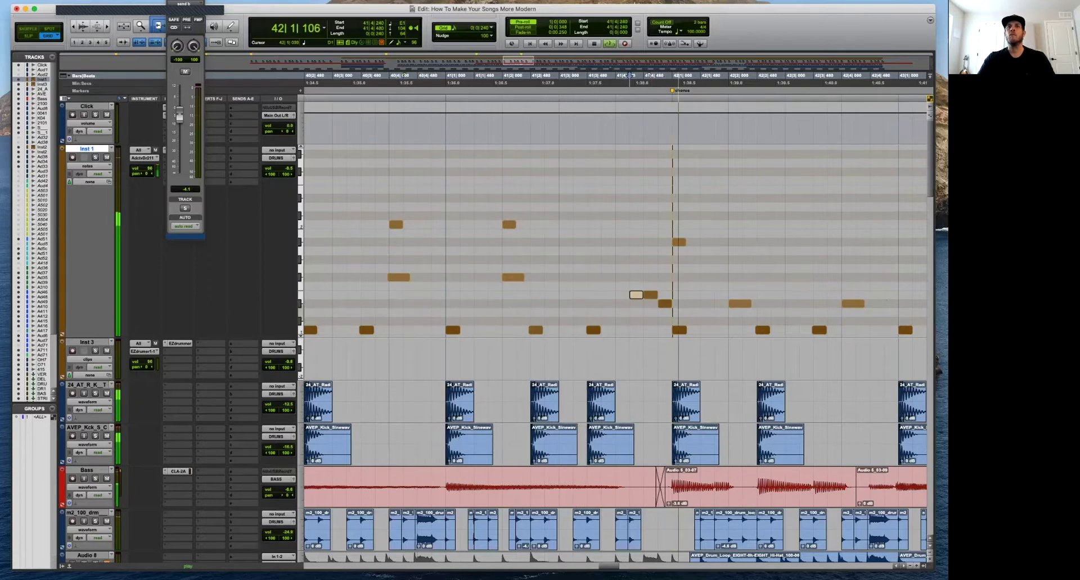
pyautogui.moveTo(664, 304); pyautogui.dragTo(665, 295)
# Select the chorus backbeat notes from 42|2|000 onward on Inst 1 and raise them one semitone to the fill's pitch.
pyautogui.press('r')
pyautogui.press('r')
pyautogui.press('r')
pyautogui.press('r')
pyautogui.press('t')
pyautogui.press('t')
pyautogui.press('r')
pyautogui.press('t')
pyautogui.press('t')
pyautogui.press('r')
pyautogui.press('r')
pyautogui.press('r')
pyautogui.press('r')
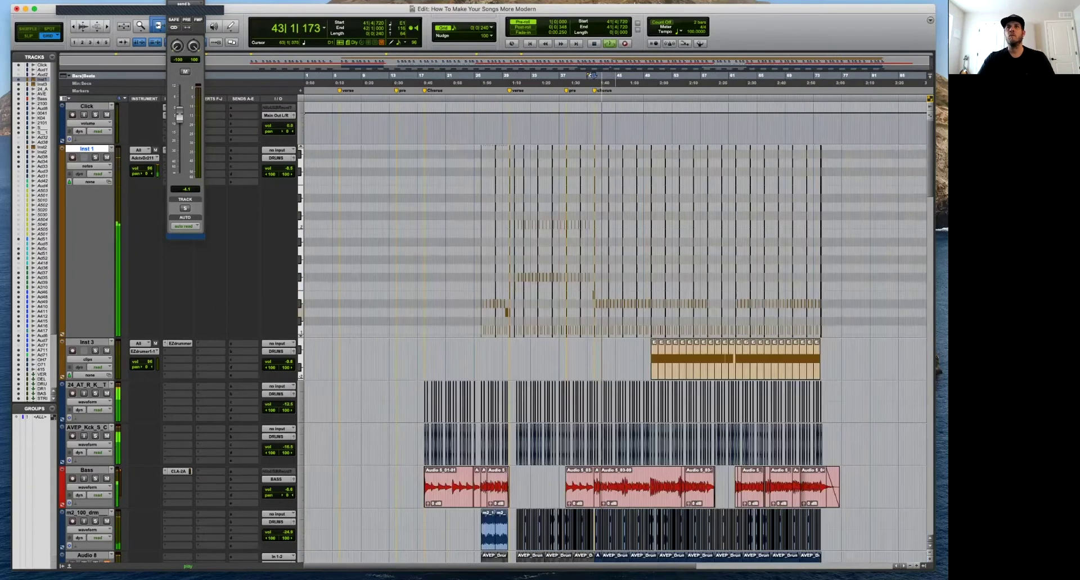
pyautogui.press('t')
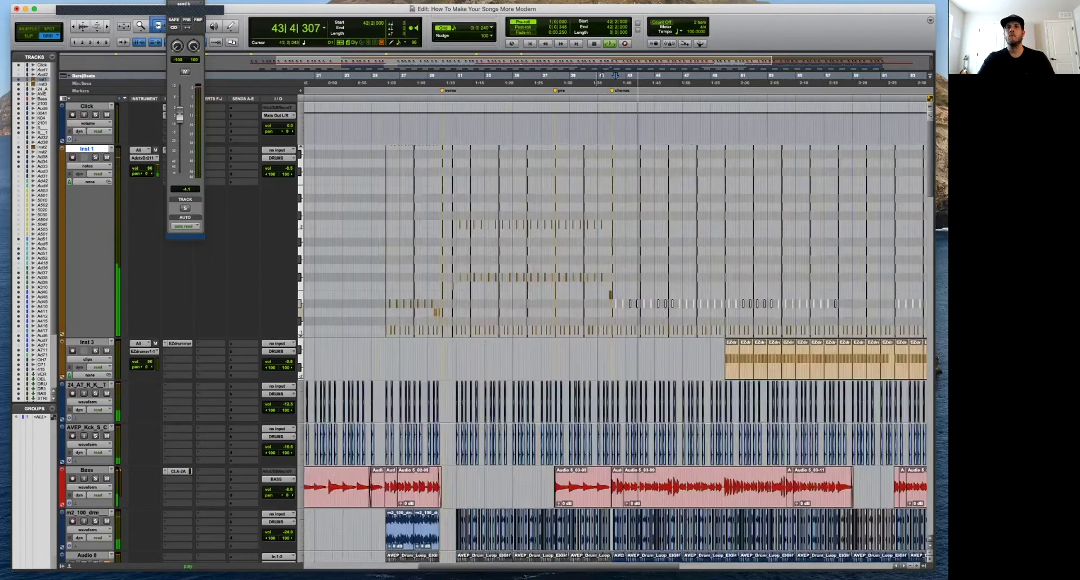
pyautogui.press('t')
pyautogui.press('t')
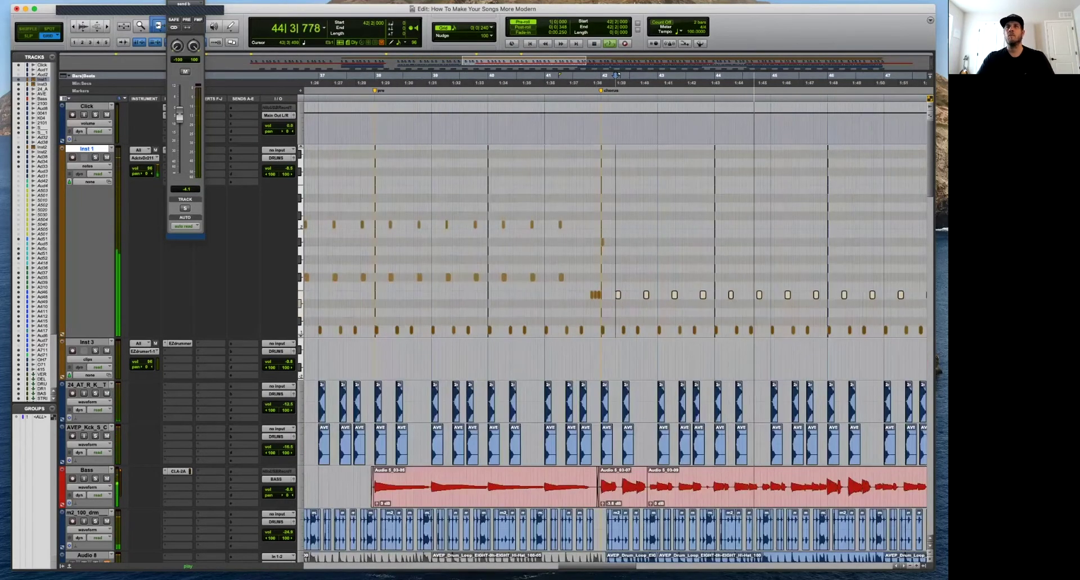
# Listen through the chorus and examine the raised backbeat notes on Inst 1 from bar 42 onward.
pyautogui.press('r')
pyautogui.press('r')
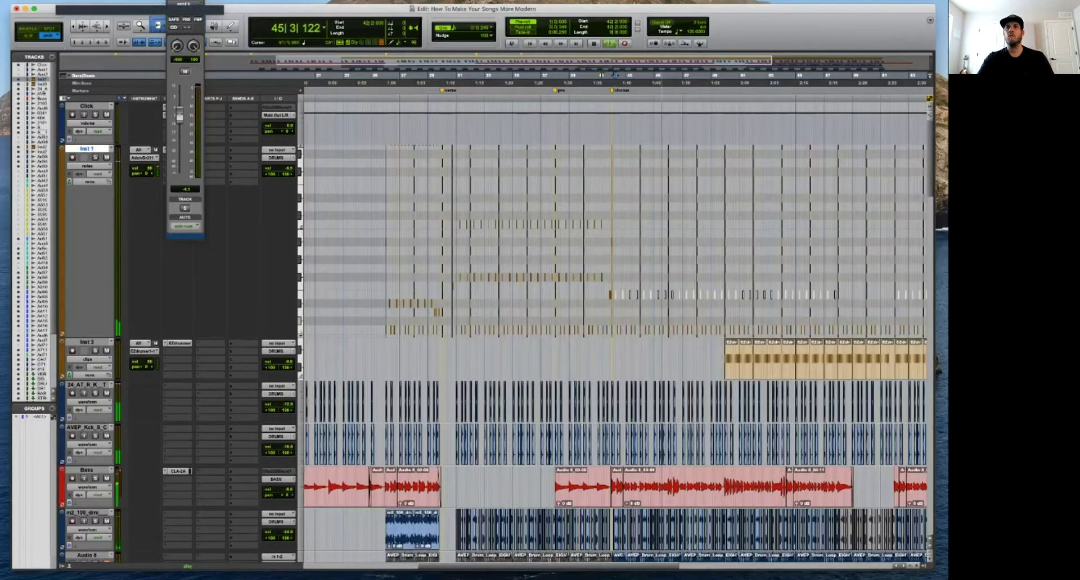
pyautogui.press('t')
pyautogui.press('t')
pyautogui.press('t')
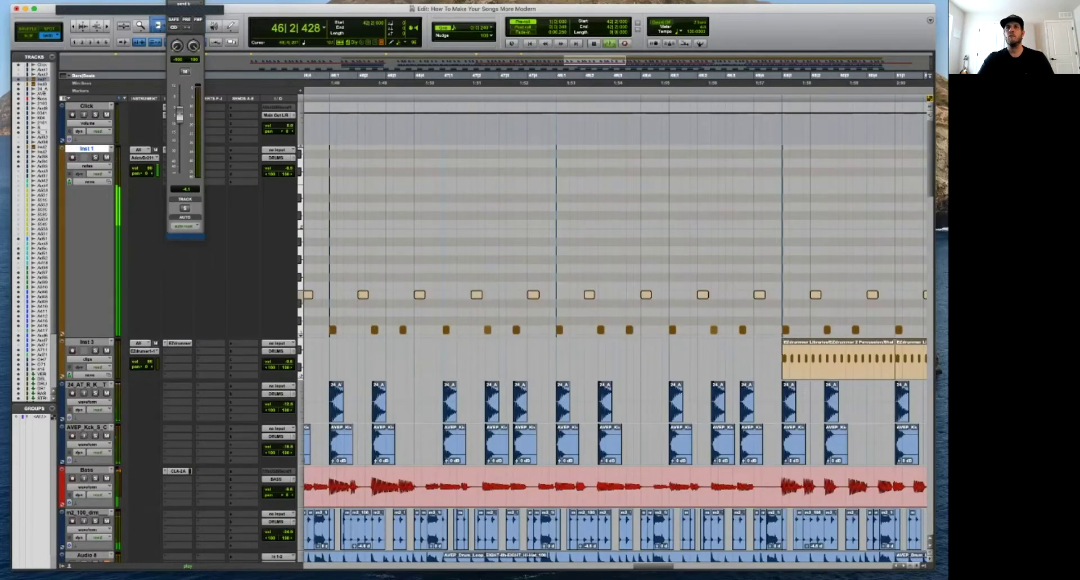
pyautogui.press('r')
pyautogui.press('r')
pyautogui.press('t')
pyautogui.press('t')
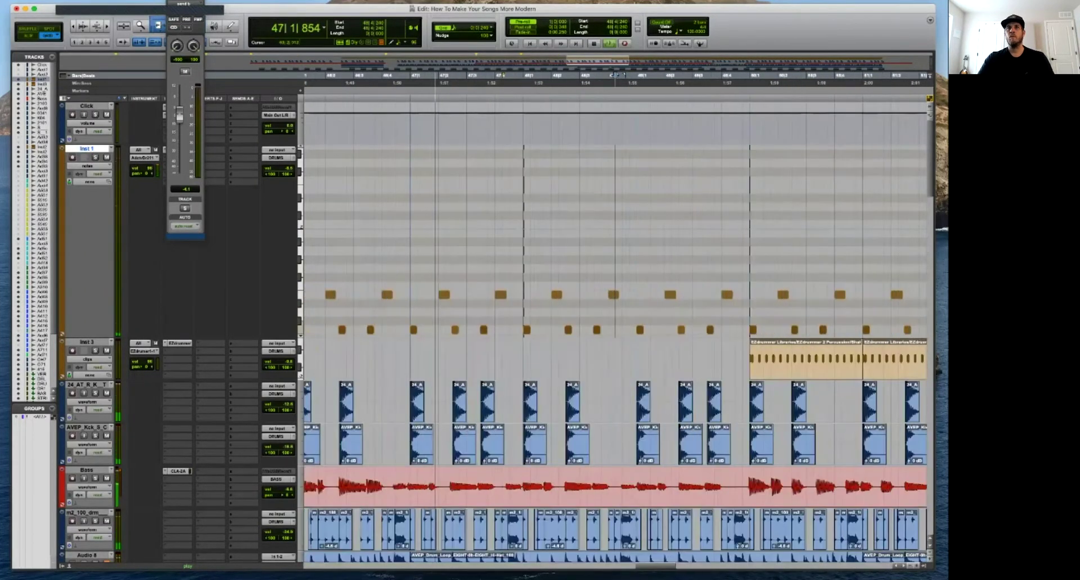
pyautogui.press('r')
pyautogui.press('r')
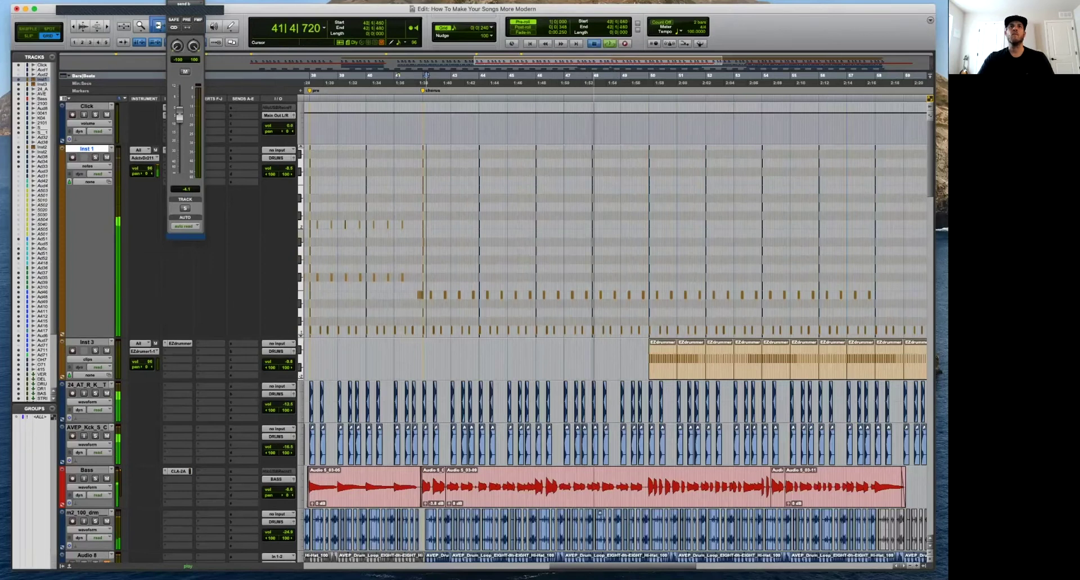
# Play the transition and add an accent note at 42|1|000 on Inst 1, where the chorus starts.
pyautogui.press('space')
pyautogui.press('space')
pyautogui.press('t')
pyautogui.press('t')
pyautogui.press('r')
pyautogui.press('r')
pyautogui.press('space')
pyautogui.click(443, 242)
# Audition pitches for an extra percussion hit on Inst 1 and try quarter-note hits from 42|1|000 to 42|4|000.
pyautogui.press('space')
pyautogui.press('t')
pyautogui.press('t')
pyautogui.press('t')
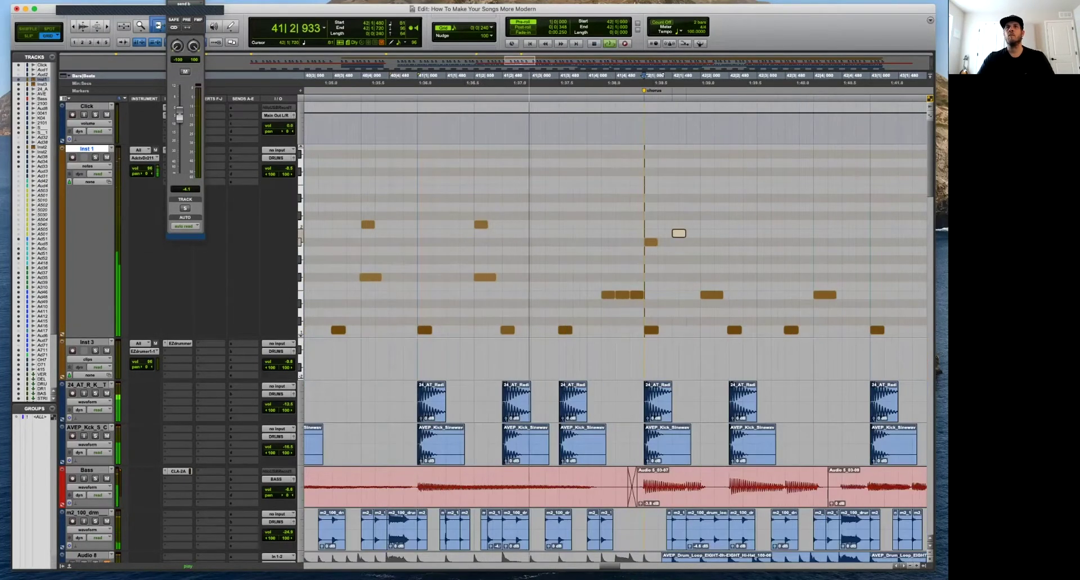
pyautogui.press('r')
pyautogui.click(662, 225)
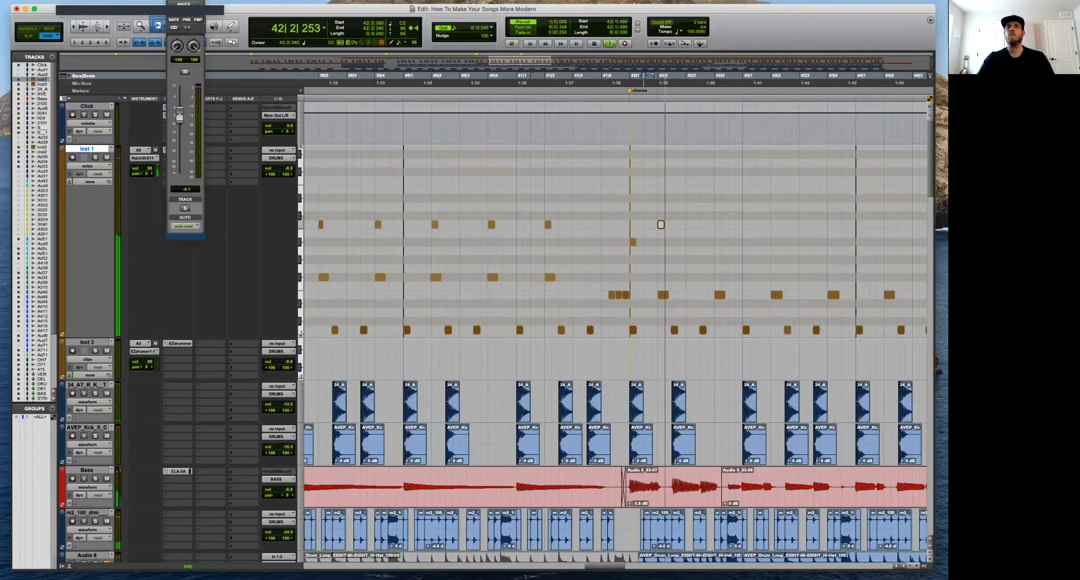
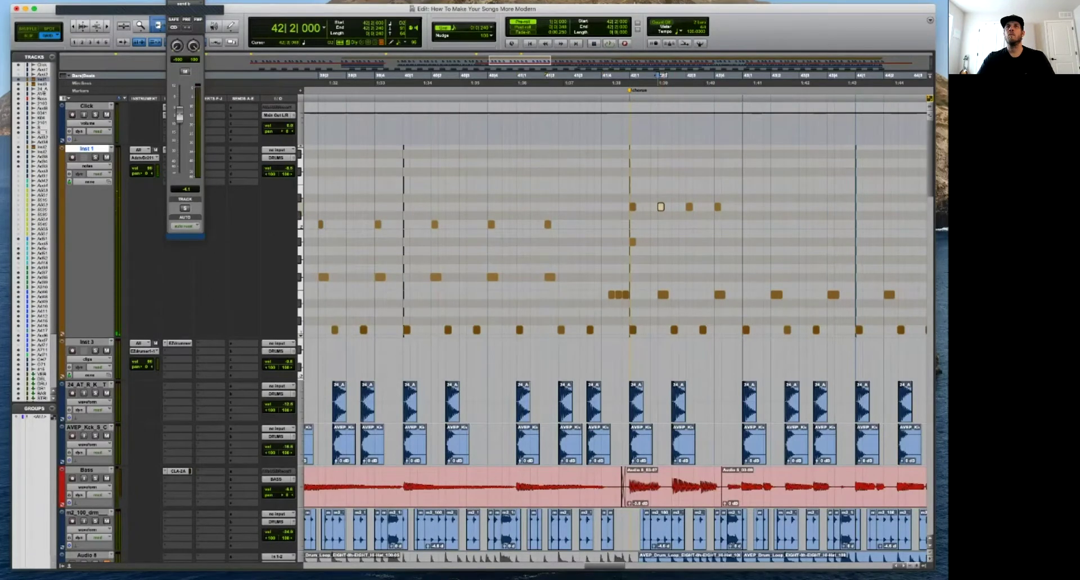
pyautogui.press('space')
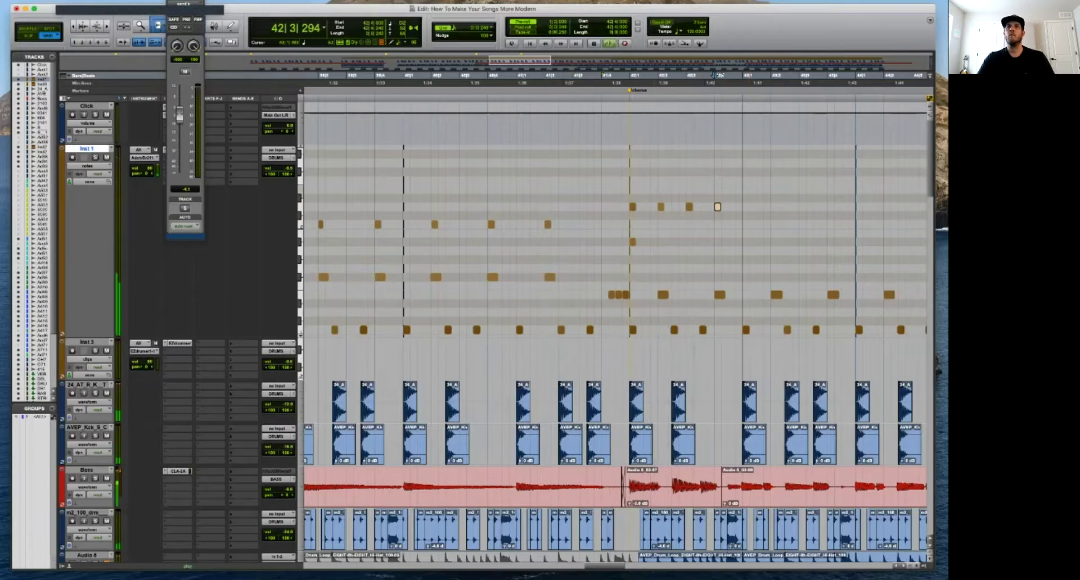
# Try duplicating the quarter-note hits into bar 43 on Inst 1, undo the copies, and return to 42|1|000.
pyautogui.moveTo(749, 195); pyautogui.dragTo(623, 213)
pyautogui.press('super+d')
pyautogui.press('r')
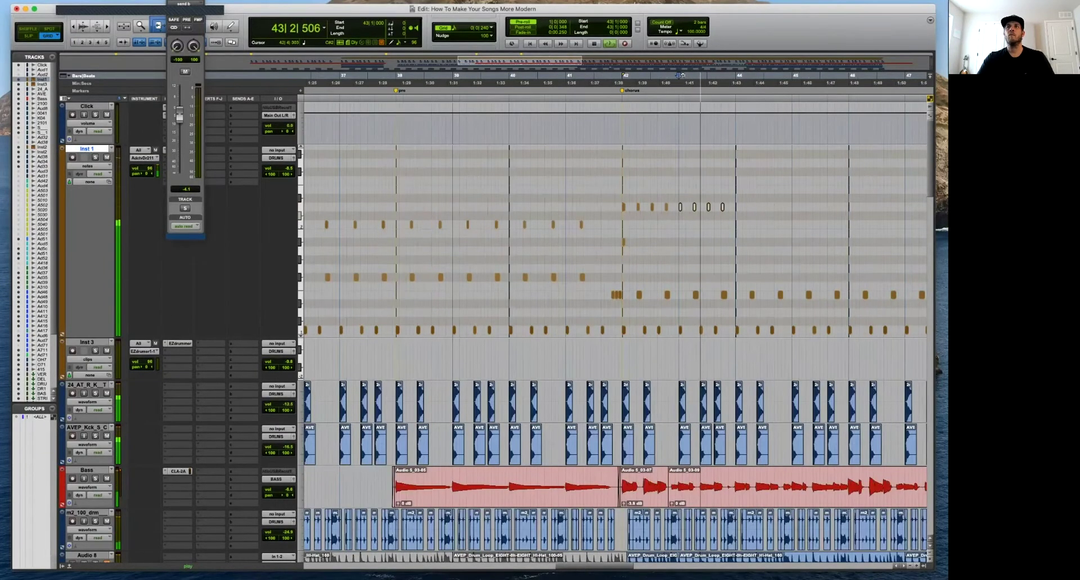
pyautogui.press('t')
pyautogui.press('t')
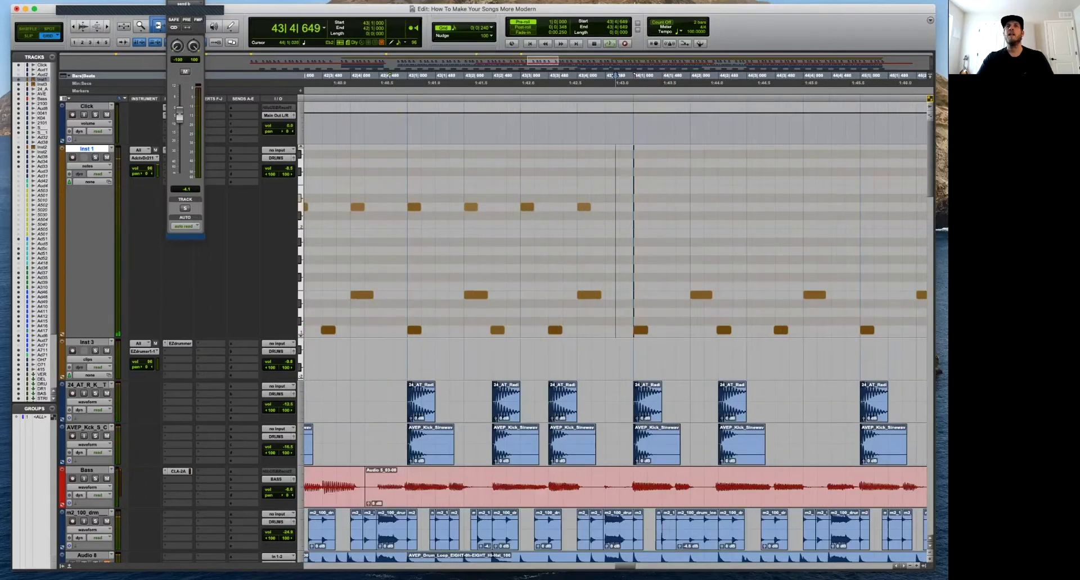
pyautogui.press('r')
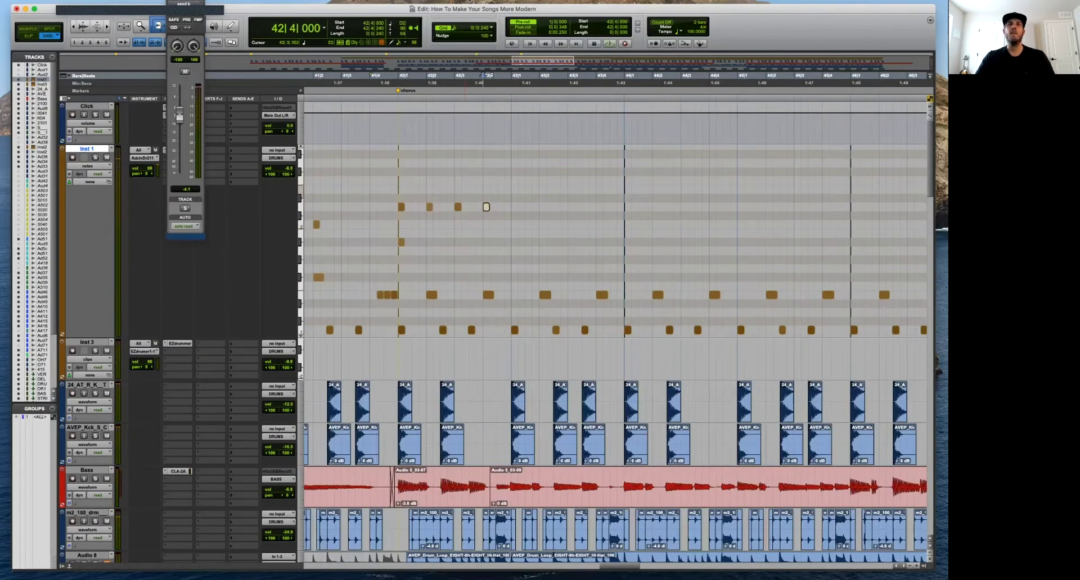
pyautogui.press('t')
pyautogui.press('Left')
pyautogui.press('Left')
pyautogui.press('Left')
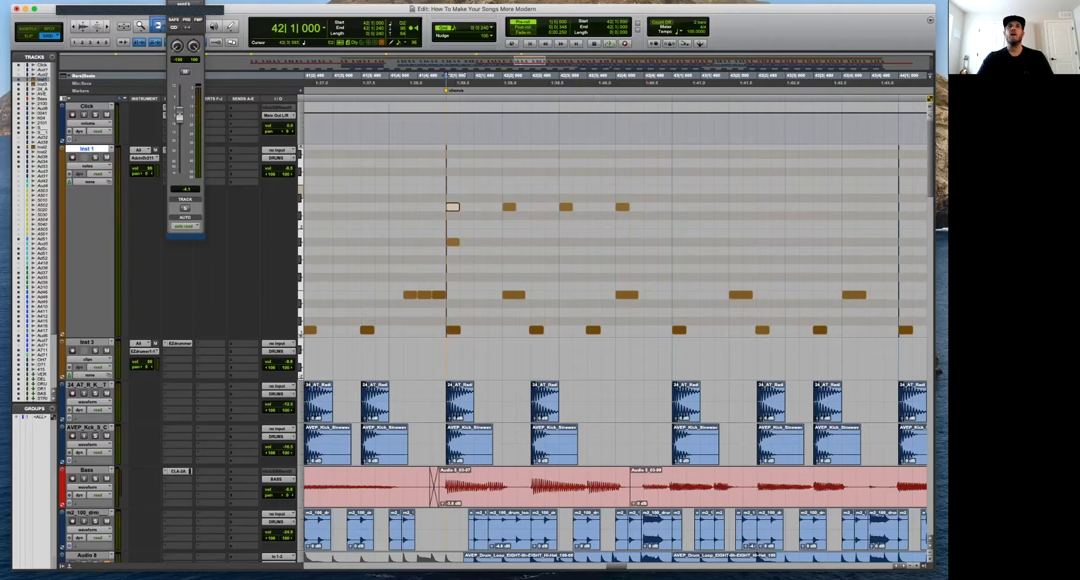
# Try filling the gaps between the quarter-note hits to make eighth notes through 42|4|480, and play the pattern.
pyautogui.click(488, 76)
pyautogui.moveTo(666, 188); pyautogui.dragTo(483, 208)
pyautogui.click(484, 216)
pyautogui.click(474, 75)
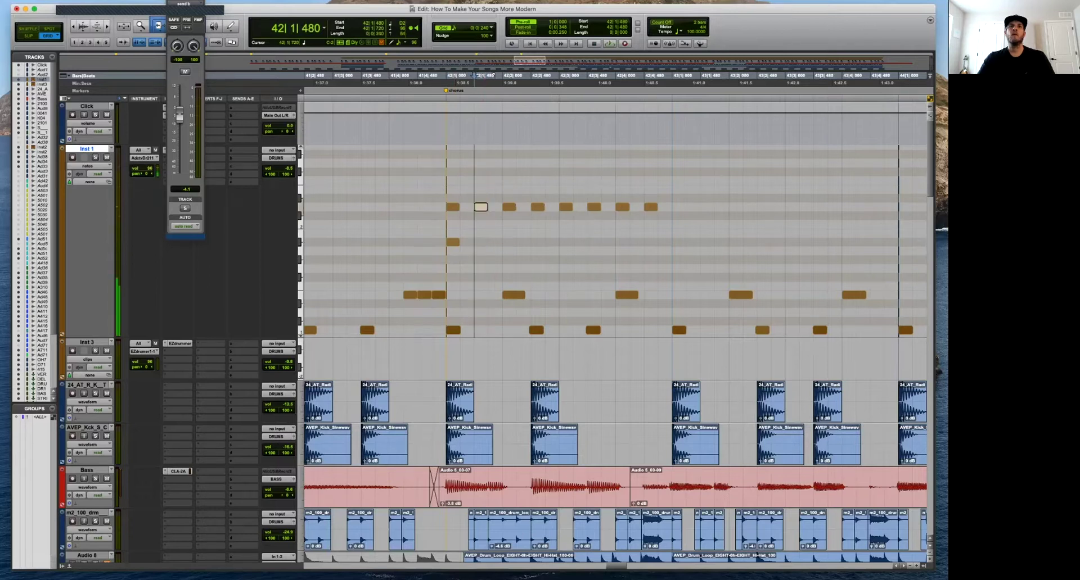
pyautogui.click(485, 222)
pyautogui.moveTo(481, 207); pyautogui.dragTo(539, 228)
pyautogui.moveTo(594, 207); pyautogui.dragTo(595, 225)
pyautogui.press('space')
pyautogui.click(601, 75)
pyautogui.click(658, 76)
pyautogui.press('space')
# Replace the eighth-note hits in bar 42 with offbeat hits at 42|1|480, 42|2|480, 42|3|480 and 42|4|480.
pyautogui.moveTo(667, 198); pyautogui.dragTo(442, 216)
pyautogui.press('Delete')
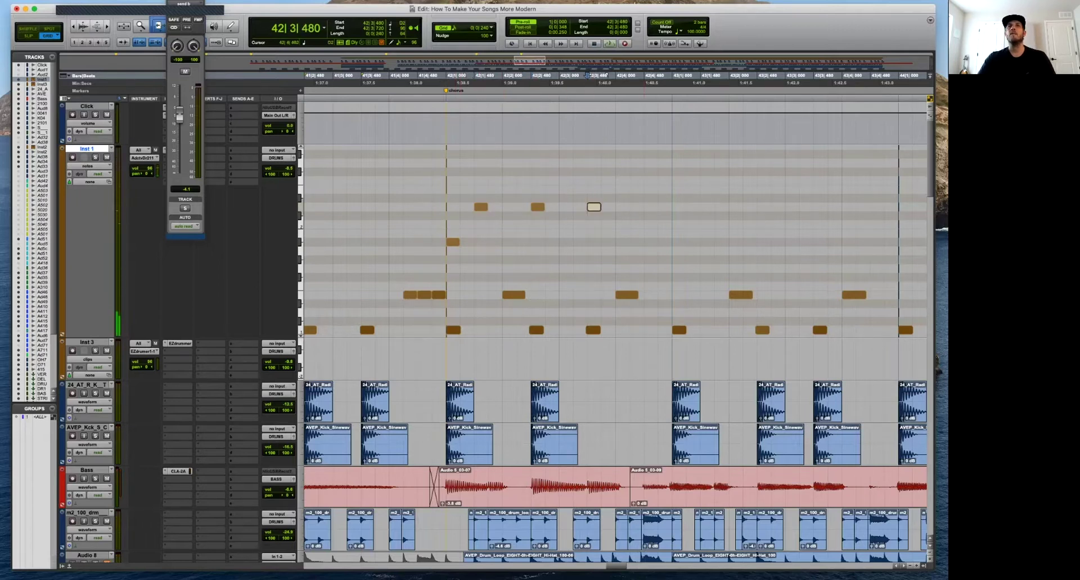
pyautogui.press('super+v')
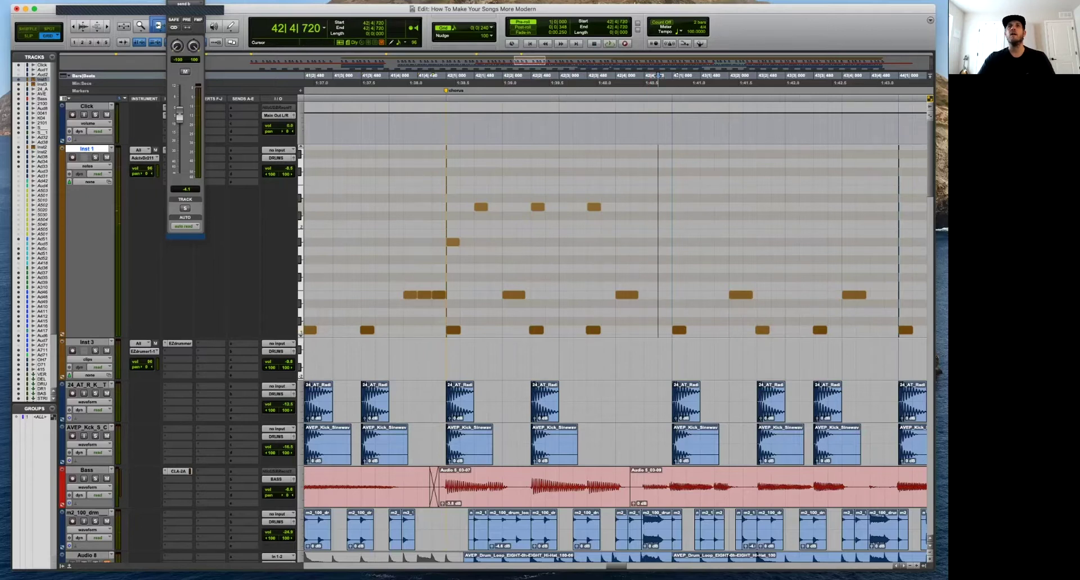
pyautogui.press('space')
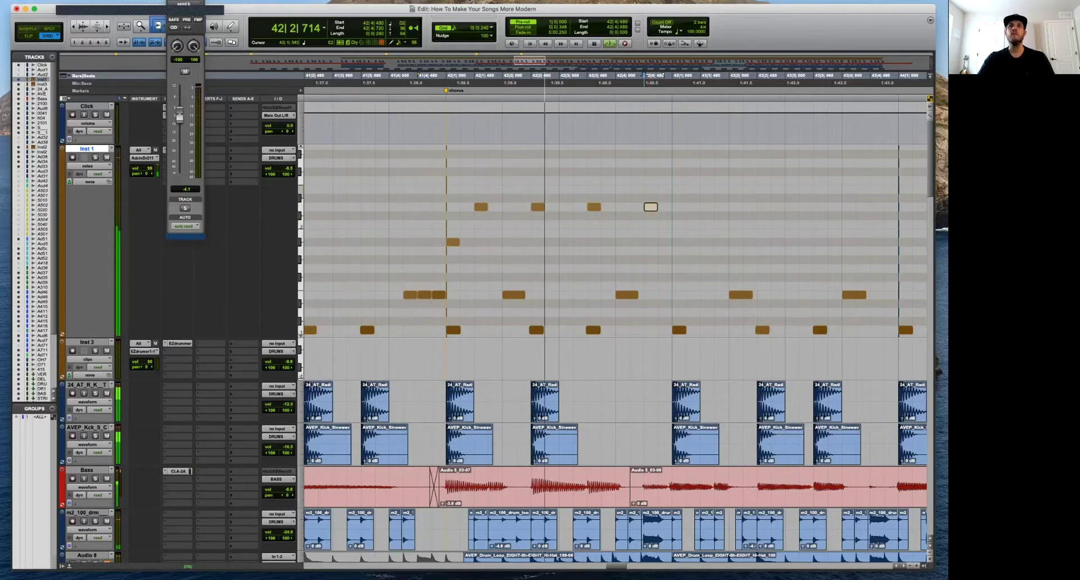
# Select the four offbeat hits in bar 42 on Inst 1 and lower their velocity.
pyautogui.moveTo(607, 191); pyautogui.dragTo(464, 213)
pyautogui.click(484, 208)
pyautogui.press('space')
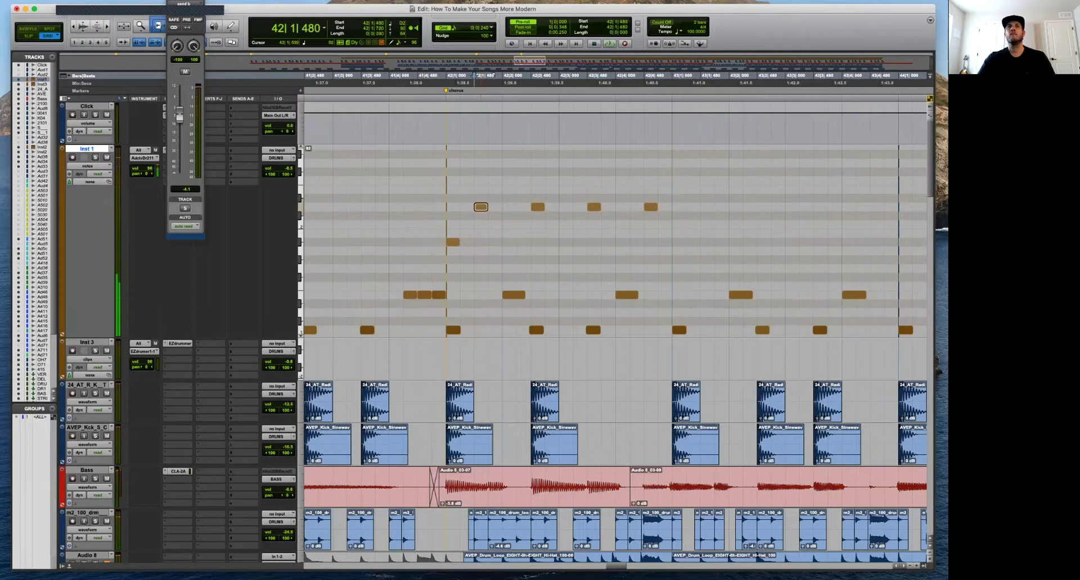
pyautogui.moveTo(725, 182); pyautogui.dragTo(433, 215)
pyautogui.press('space')
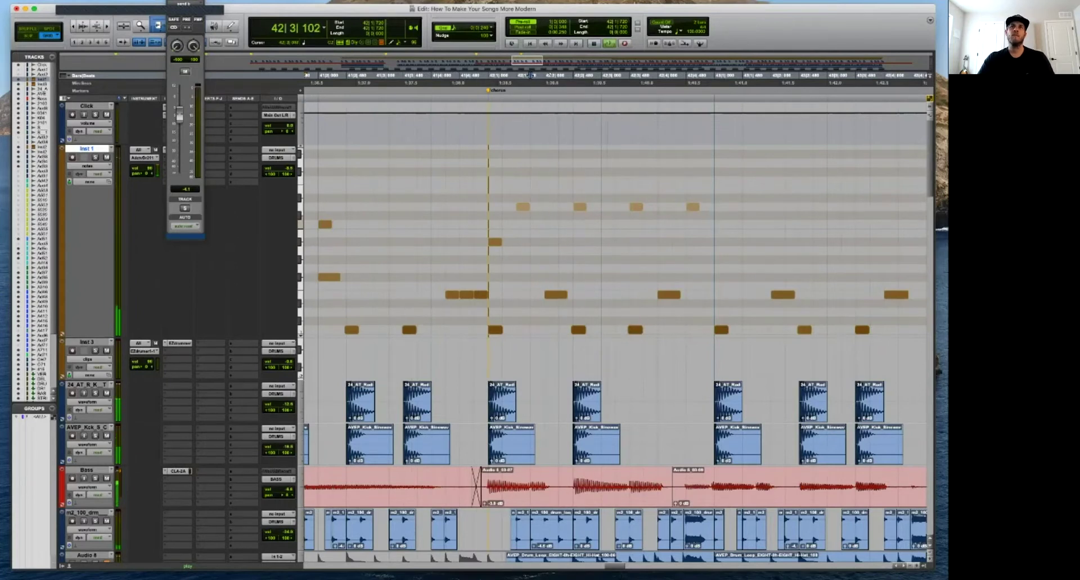
# Duplicate the four offbeat hits of bar 42 repeatedly through bar 47 on Inst 1 during playback.
pyautogui.press('super+bracketleft')
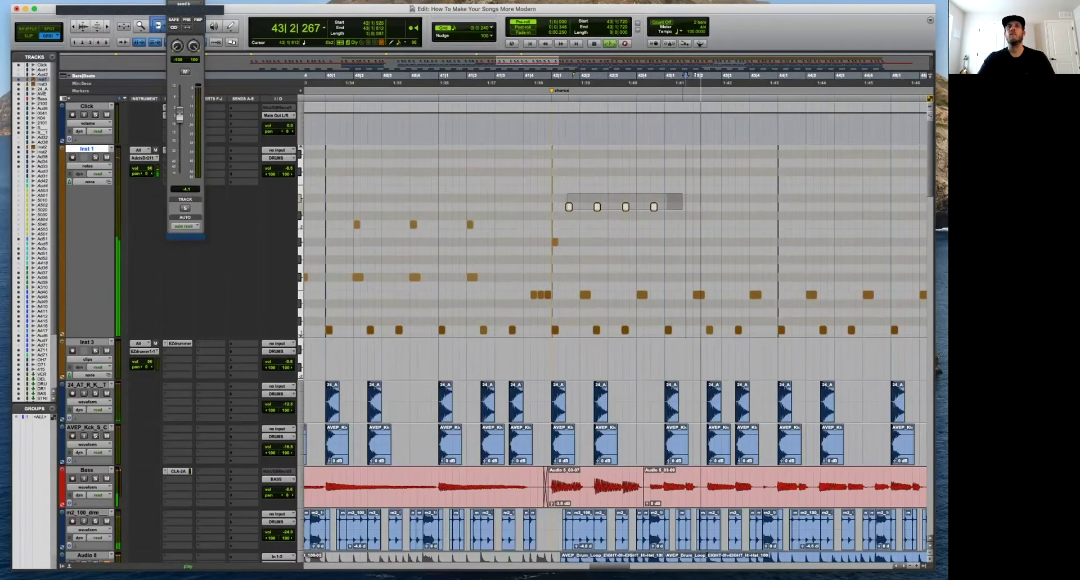
pyautogui.press('super+bracketleft')
pyautogui.press('super+bracketleft')
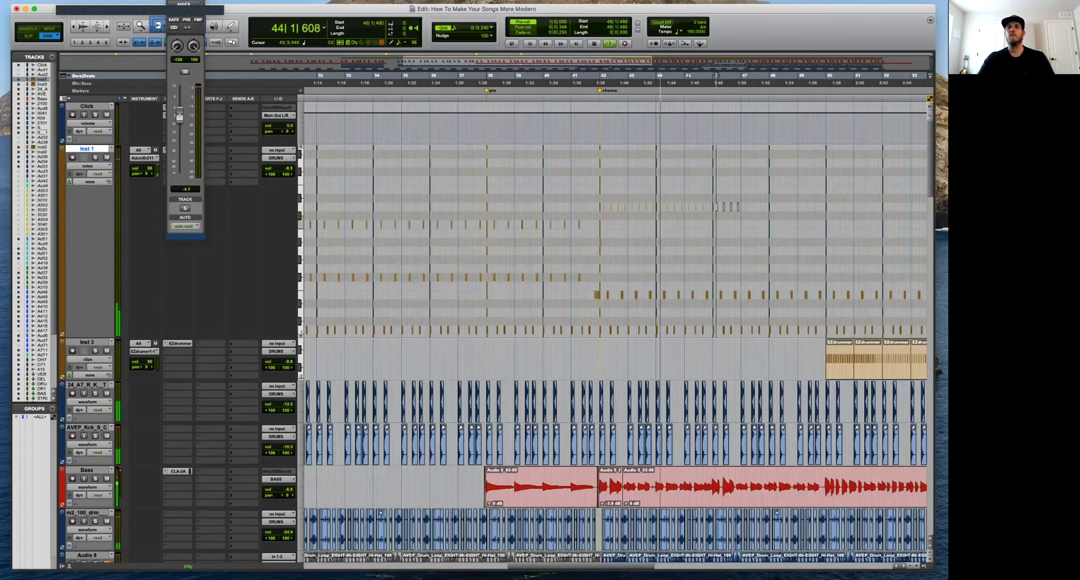
pyautogui.press('super+bracketright')
pyautogui.press('super+bracketright')
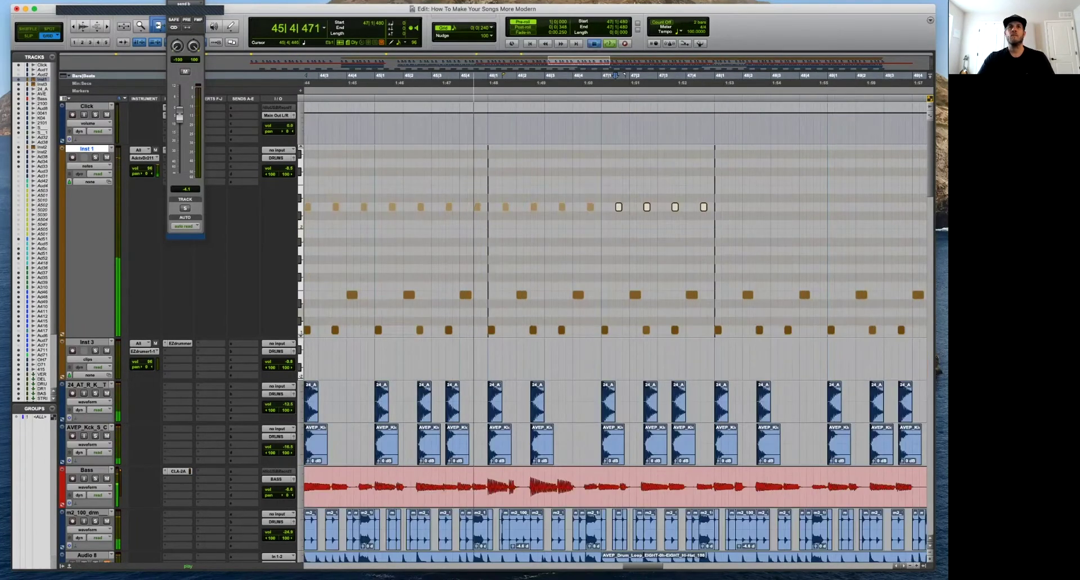
# Add fill notes at 45|4|480 and 45|4|720 on Inst 1, plus an accent note at 46|1|000.
pyautogui.click(466, 295)
pyautogui.press('super+bracketright')
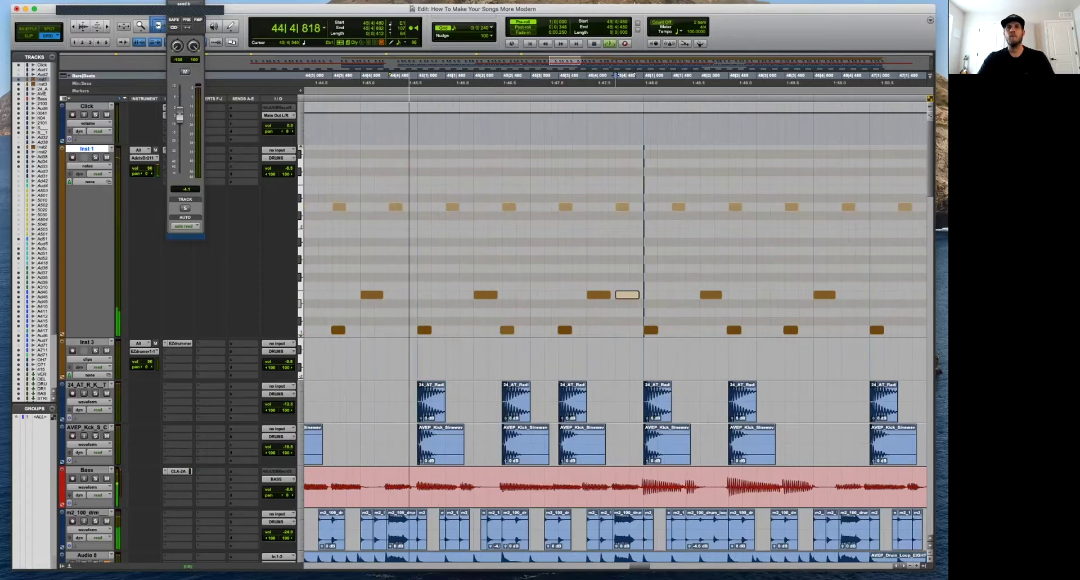
pyautogui.moveTo(616, 74); pyautogui.dragTo(629, 75)
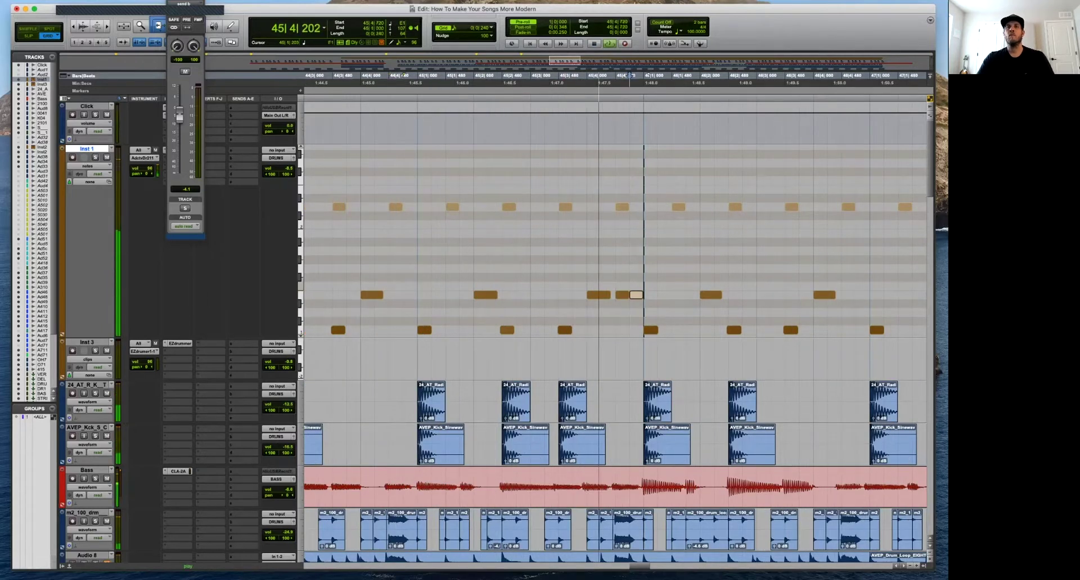
pyautogui.press('super+bracketleft')
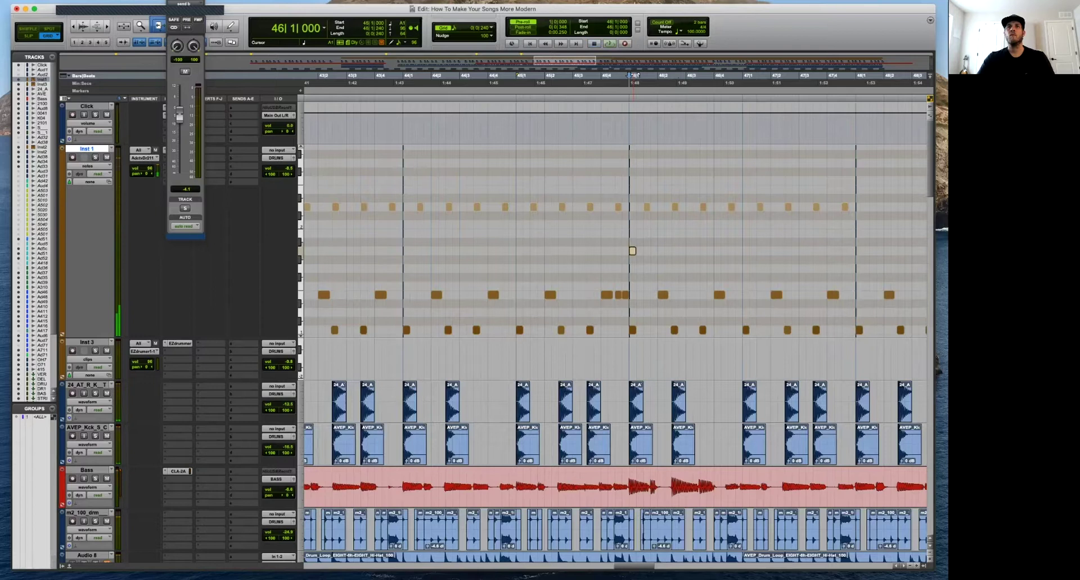
pyautogui.press('super+bracketleft')
pyautogui.press('super+bracketleft')
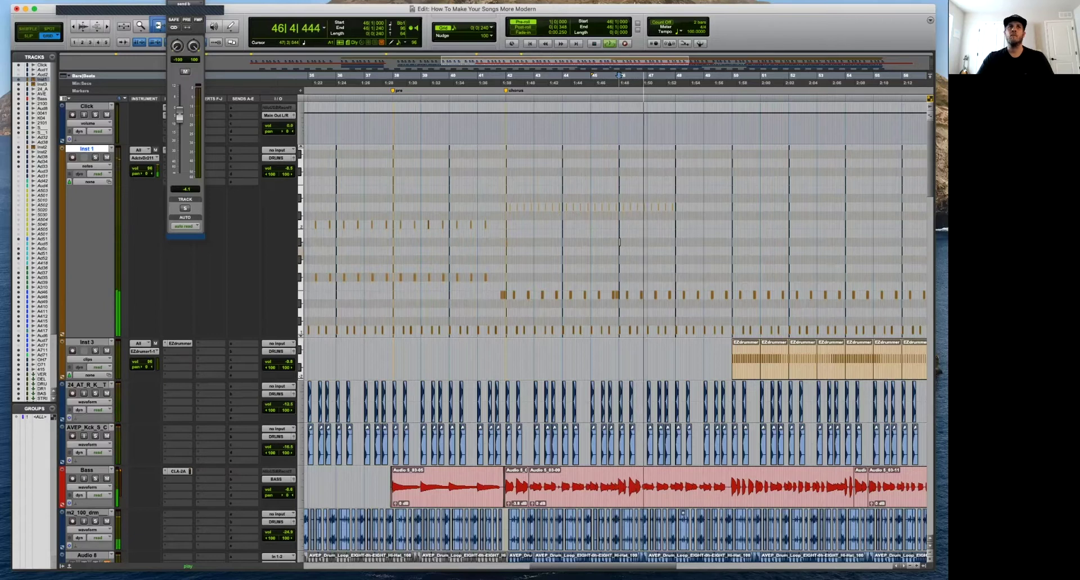
pyautogui.press('super+bracketright')
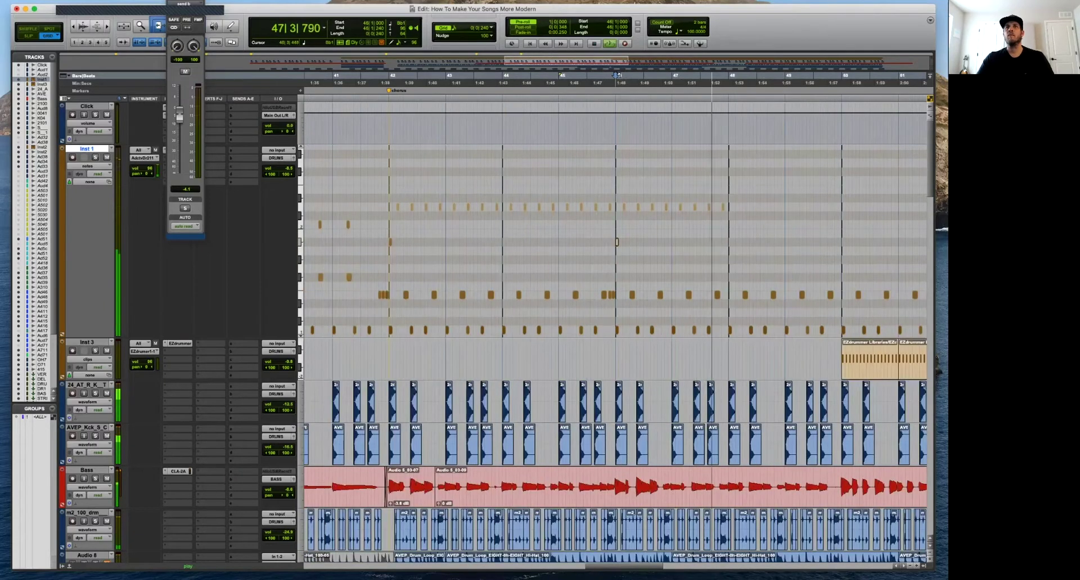
# Duplicate the offbeat hits of bars 46 and 47 on Inst 1 repeatedly through the end of the song.
pyautogui.moveTo(774, 190); pyautogui.dragTo(621, 217)
pyautogui.press('super+d')
pyautogui.press('super+d')
pyautogui.press('super+bracketleft')
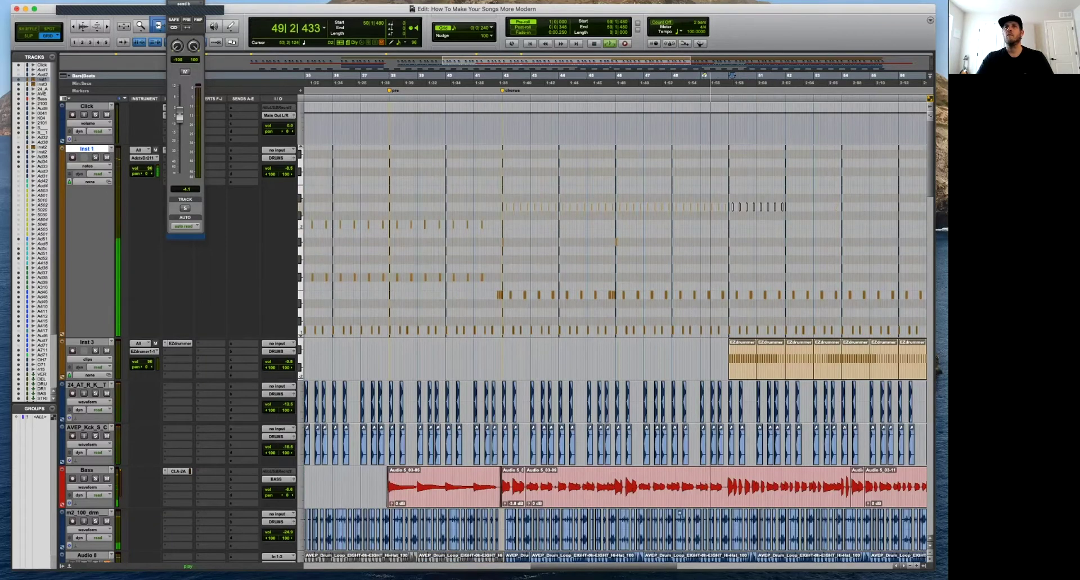
pyautogui.press('super+bracketleft')
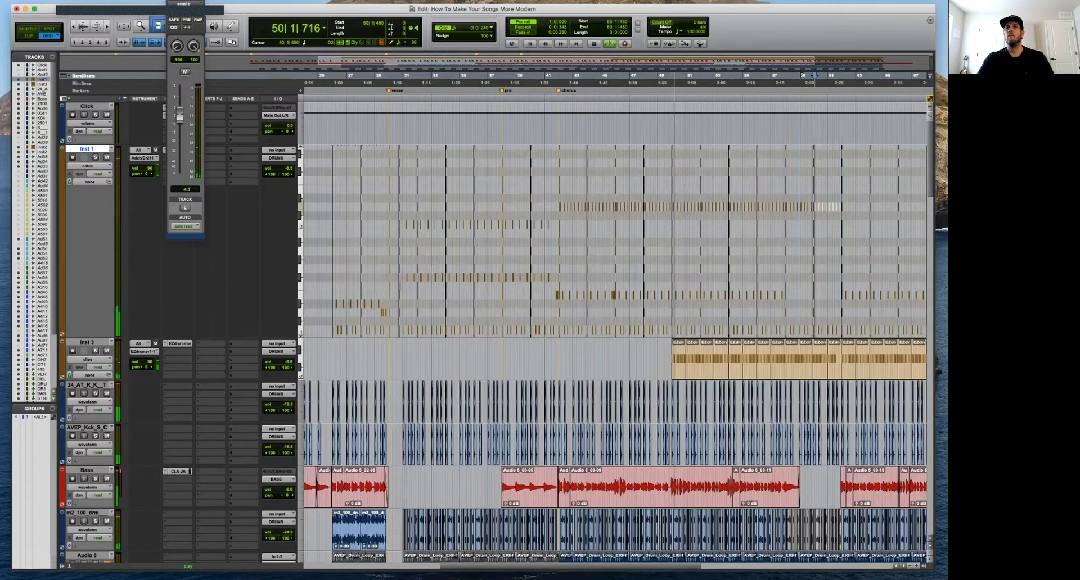
pyautogui.press('super+bracketleft')
# Select the offbeat hits from 50|1|480 onward on Inst 1 and lower them two semitones.
pyautogui.moveTo(857, 197); pyautogui.dragTo(656, 204)
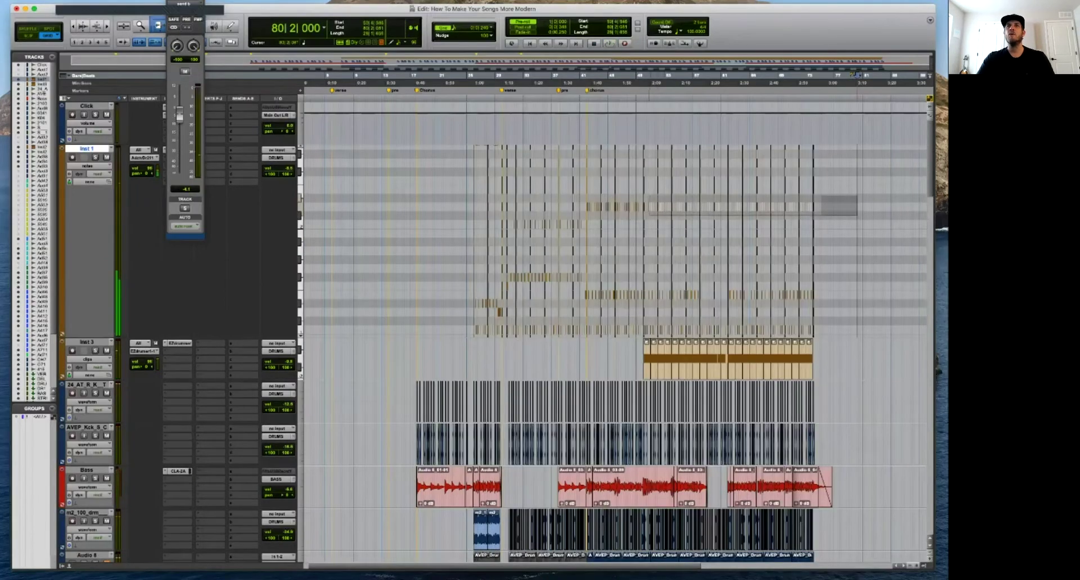
pyautogui.press('super+bracketright')
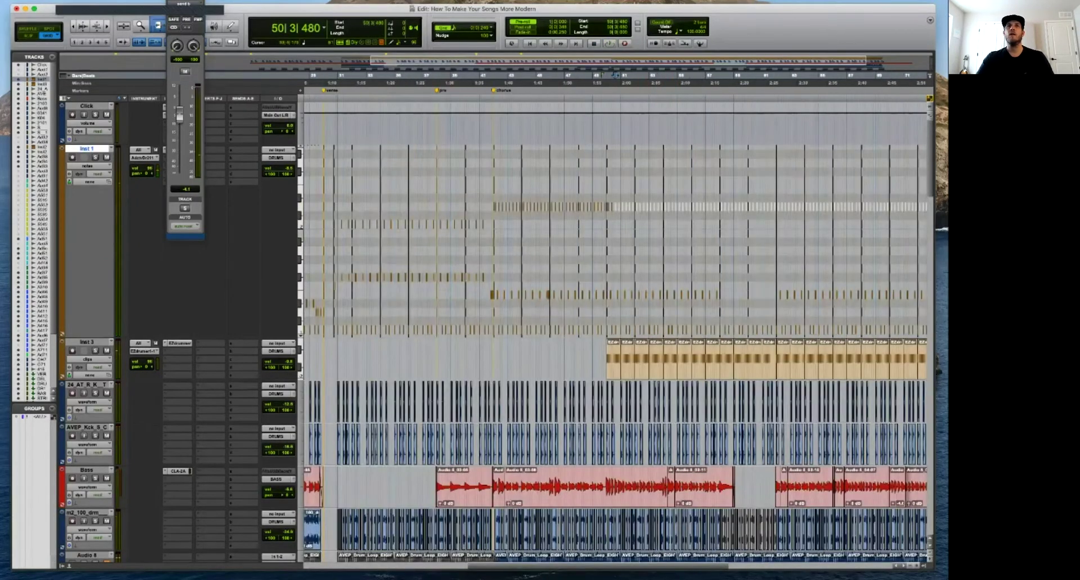
pyautogui.press('super+bracketright')
pyautogui.moveTo(608, 222); pyautogui.dragTo(562, 233)
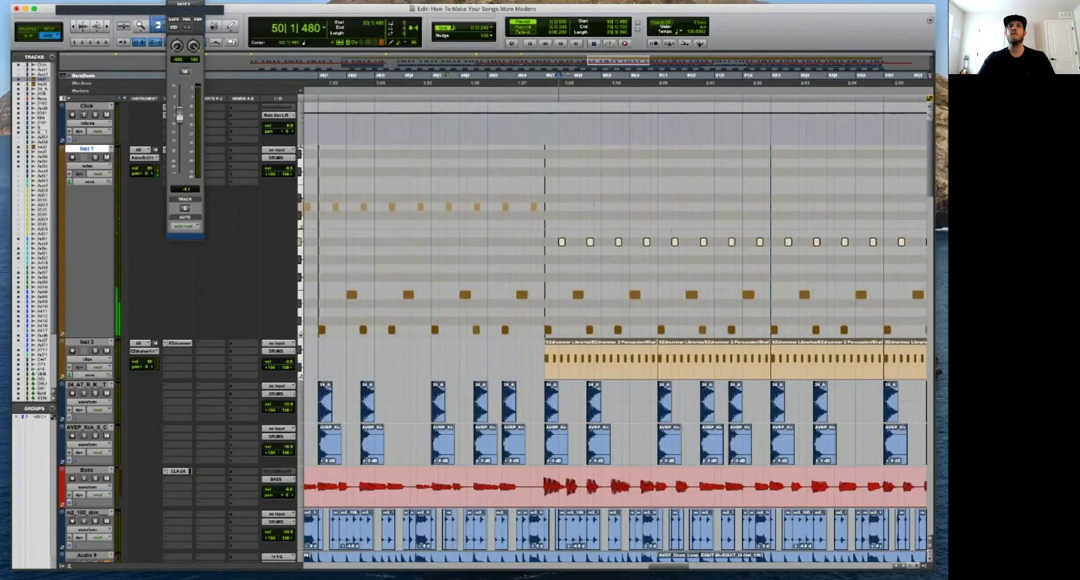
pyautogui.press('super+bracketleft')
pyautogui.press('super+bracketleft')
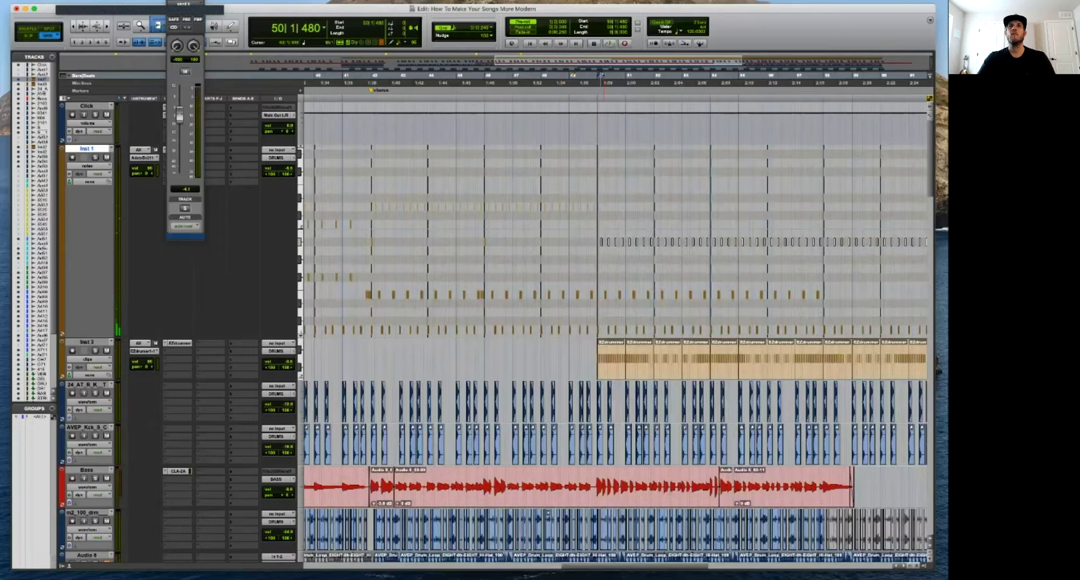
pyautogui.press('super+bracketright')
pyautogui.press('super+bracketright')
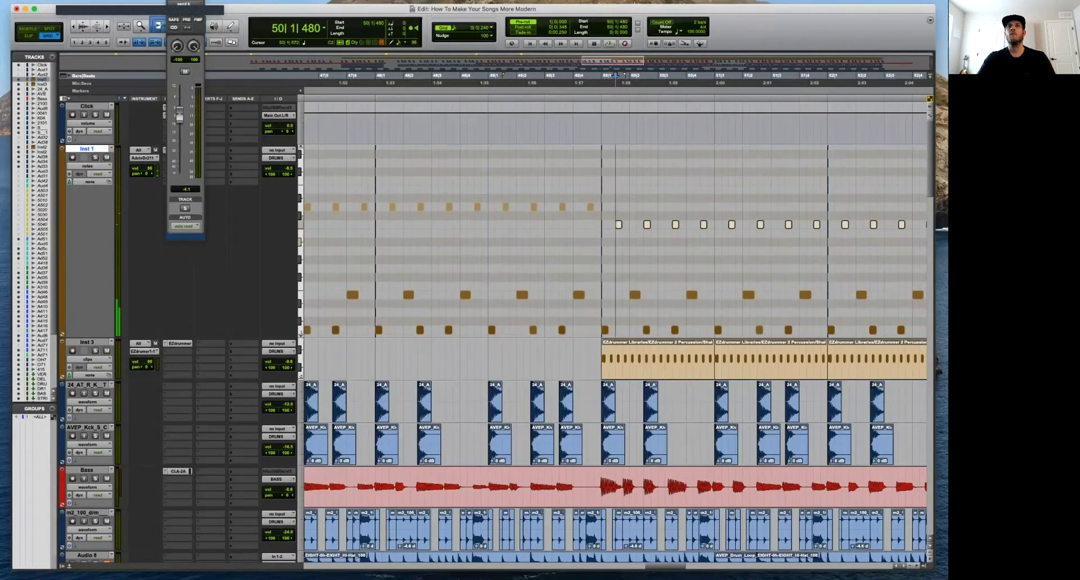
# Play the passage into bar 50 and examine where the offbeat hits on Inst 1 change pitch.
pyautogui.press('super+bracketleft')
pyautogui.press('super+bracketleft')
pyautogui.press('super+bracketright')
pyautogui.press('super+bracketright')
pyautogui.press('space')
pyautogui.press('super+bracketright')
pyautogui.press('super+bracketleft')
pyautogui.press('super+bracketleft')
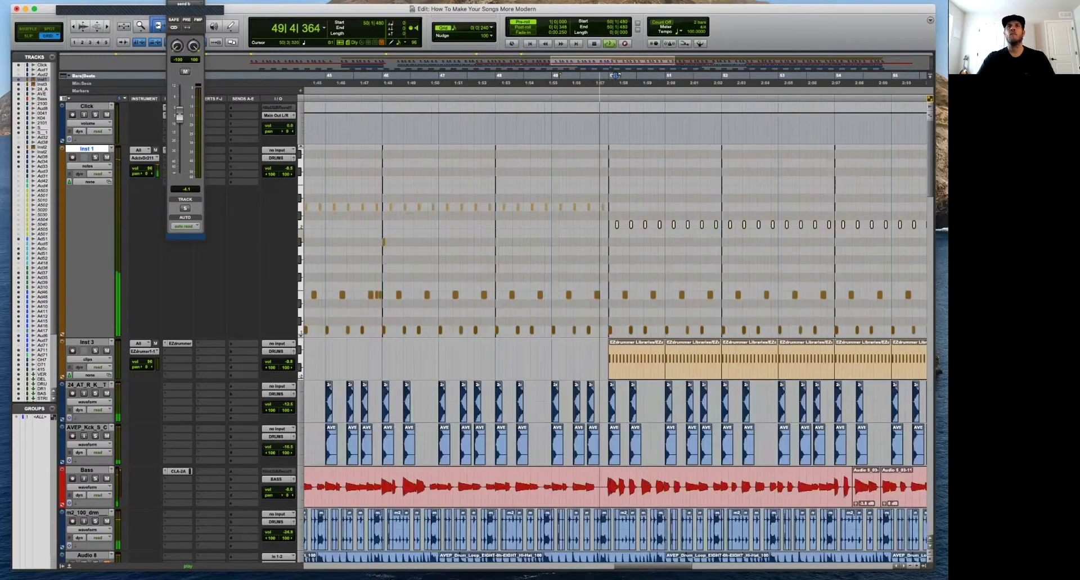
# Solo Inst 1 during playback and listen to its drum parts from bar 50 onward.
pyautogui.press('super+bracketleft')
pyautogui.click(95, 158)
pyautogui.press('super+bracketright')
pyautogui.press('super+bracketright')
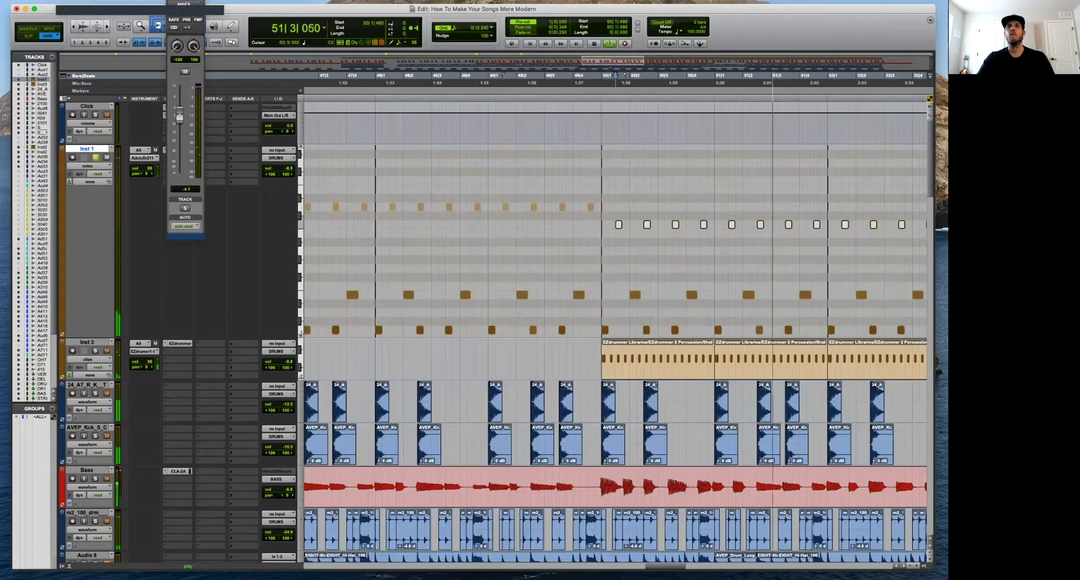
pyautogui.press('super+bracketleft')
pyautogui.press('super+bracketleft')
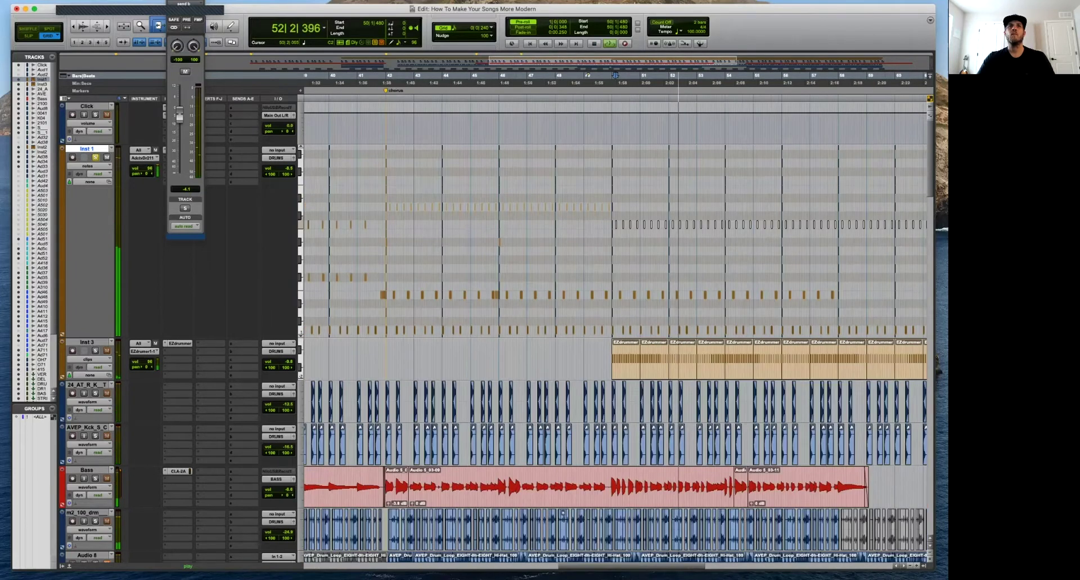
# Move the repeated off-beat cymbal notes on Inst 1 from bar 50 onward to a lower pitch.
pyautogui.press('super+bracketleft')
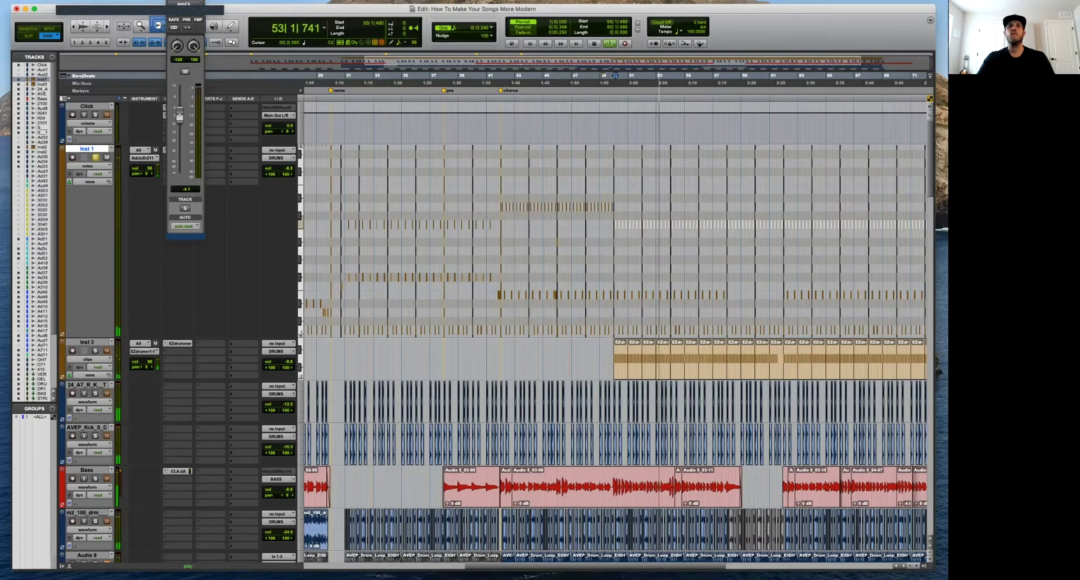
pyautogui.press('space')
pyautogui.press('super+bracketright')
pyautogui.press('t')
pyautogui.press('r')
pyautogui.press('r')
pyautogui.press('t')
pyautogui.press('t')
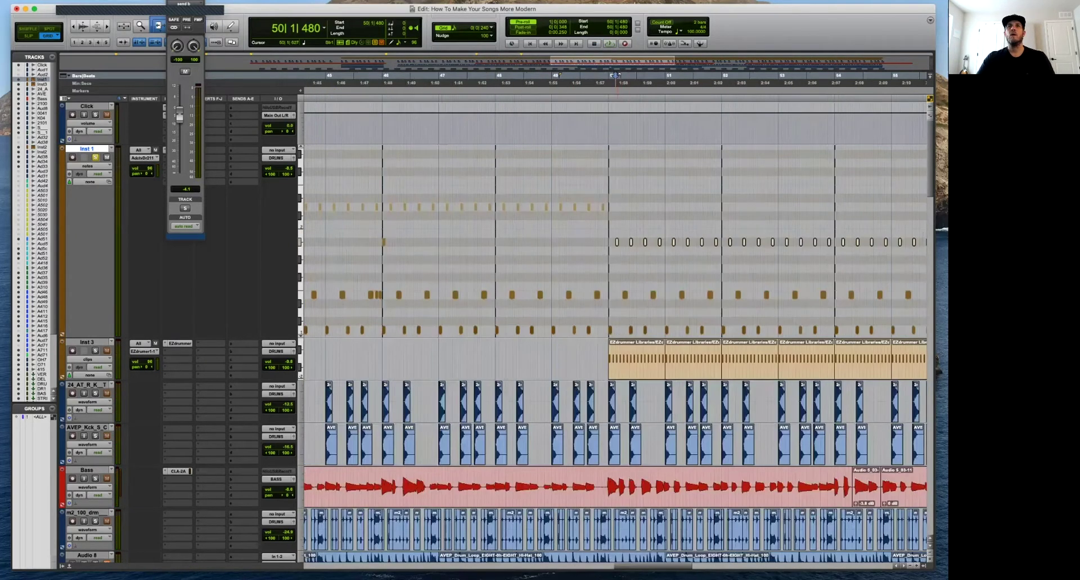
pyautogui.moveTo(618, 242)
pyautogui.mouseDown()
pyautogui.moveTo(615, 278)
pyautogui.moveTo(618, 242)
pyautogui.mouseUp()
pyautogui.press('r')
pyautogui.press('r')
# Play the section from bar 50, then shift its off-beat cymbal notes down by one more pitch.
pyautogui.press('space')
pyautogui.press('t')
pyautogui.press('t')
pyautogui.press('t')
pyautogui.press('r')
pyautogui.press('r')
pyautogui.press('t')
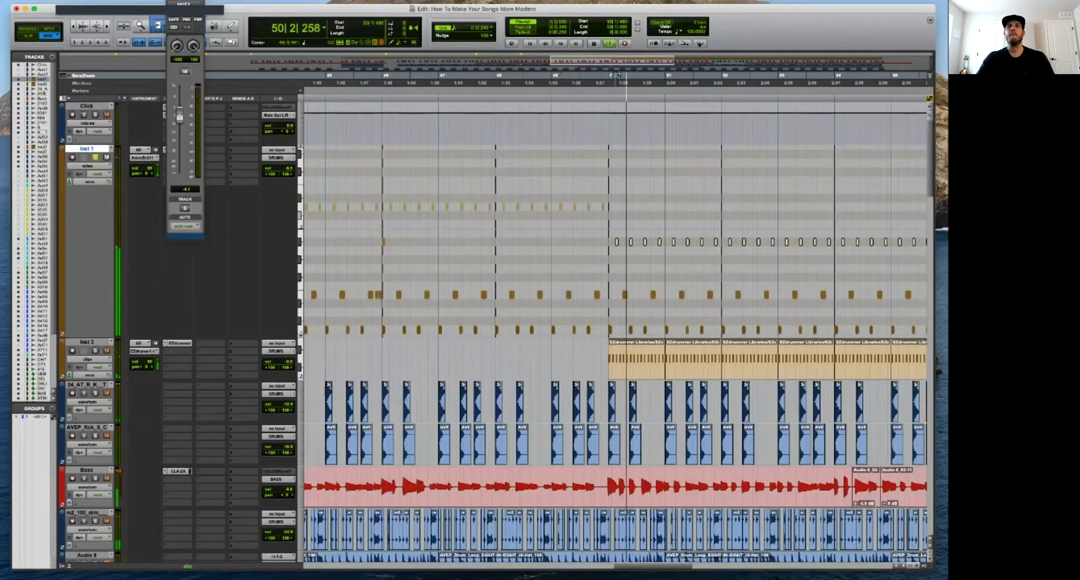
pyautogui.press('r')
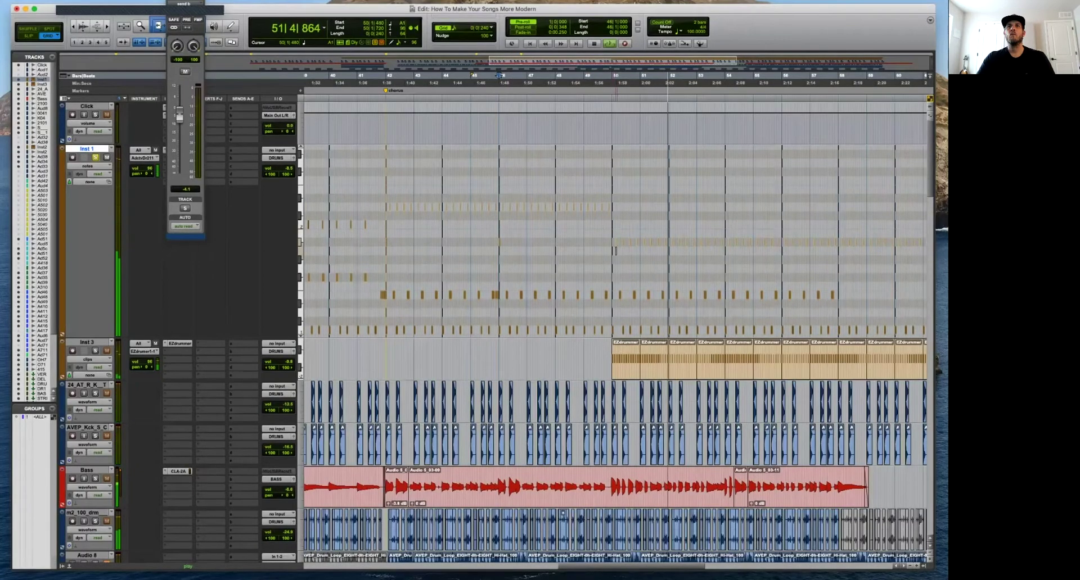
pyautogui.press('t')
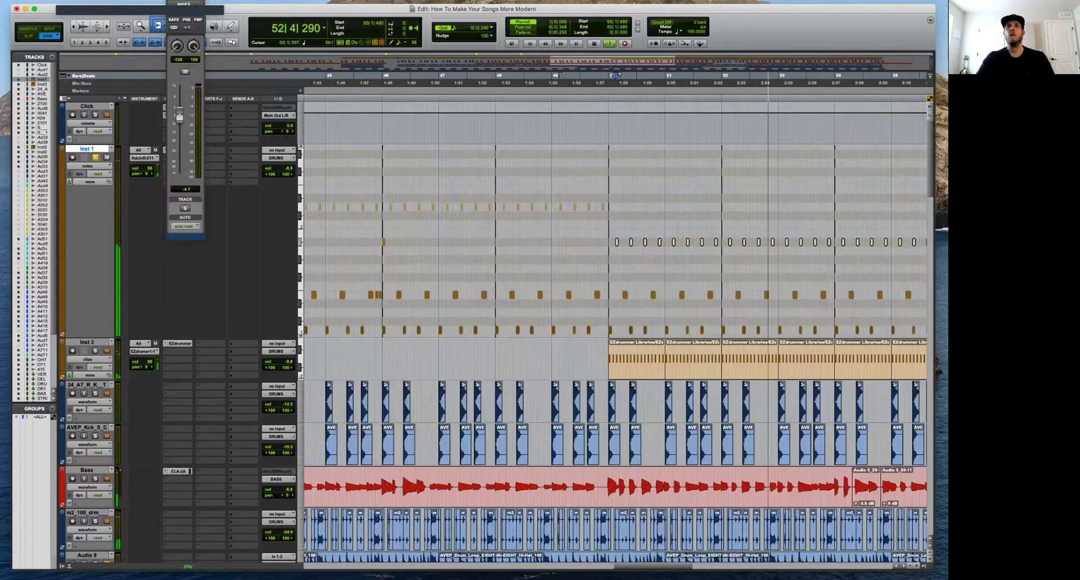
pyautogui.moveTo(617, 242); pyautogui.dragTo(617, 251)
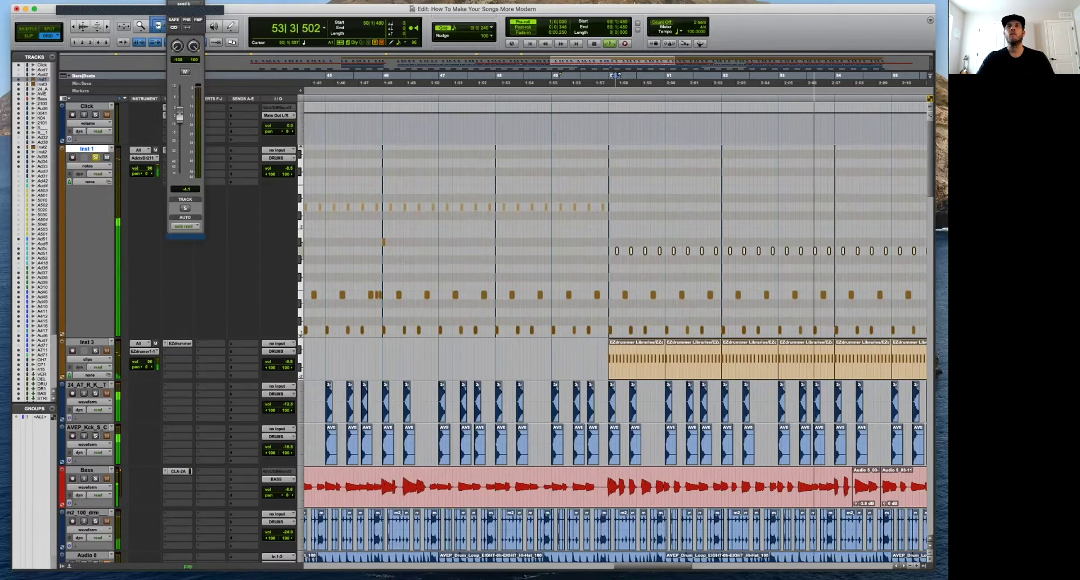
# Add a single accent cymbal note on Inst 1 at the start of bar 50 and play it back.
pyautogui.keyDown('super'); pyautogui.click(611, 242); pyautogui.keyUp('super')
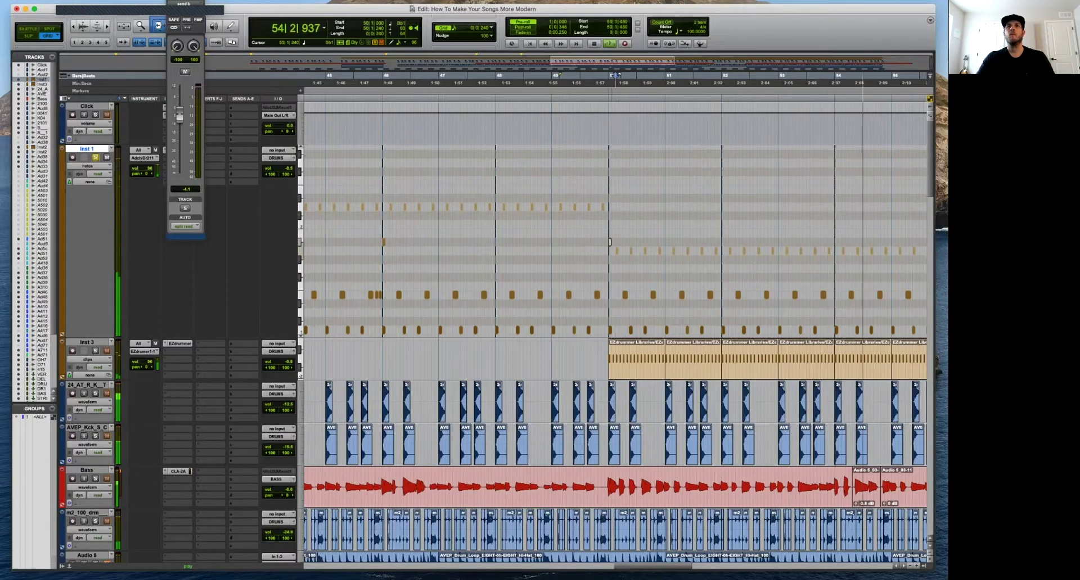
pyautogui.press('r')
pyautogui.click(763, 75)
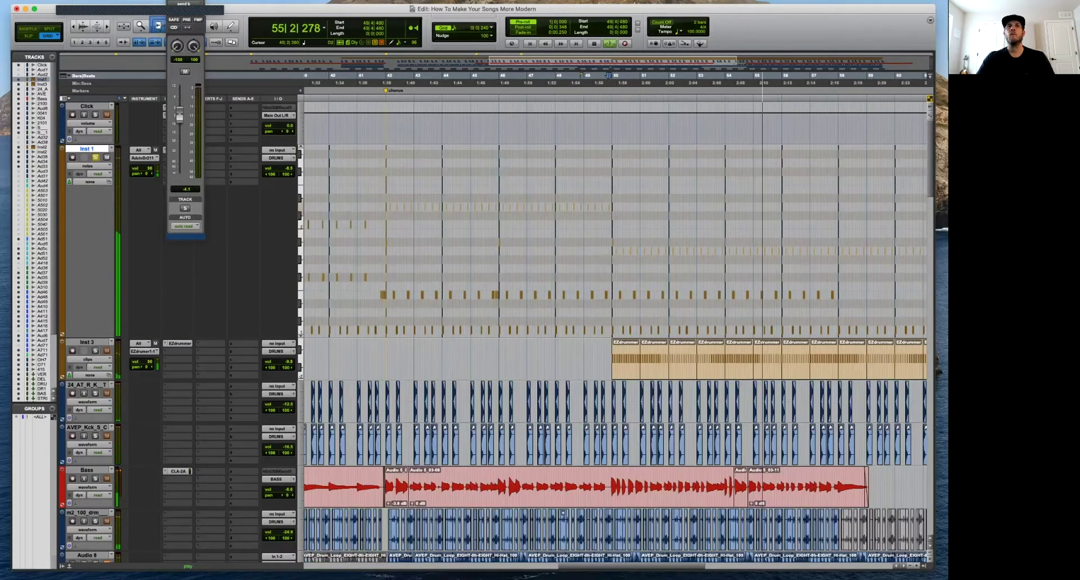
pyautogui.click(760, 75)
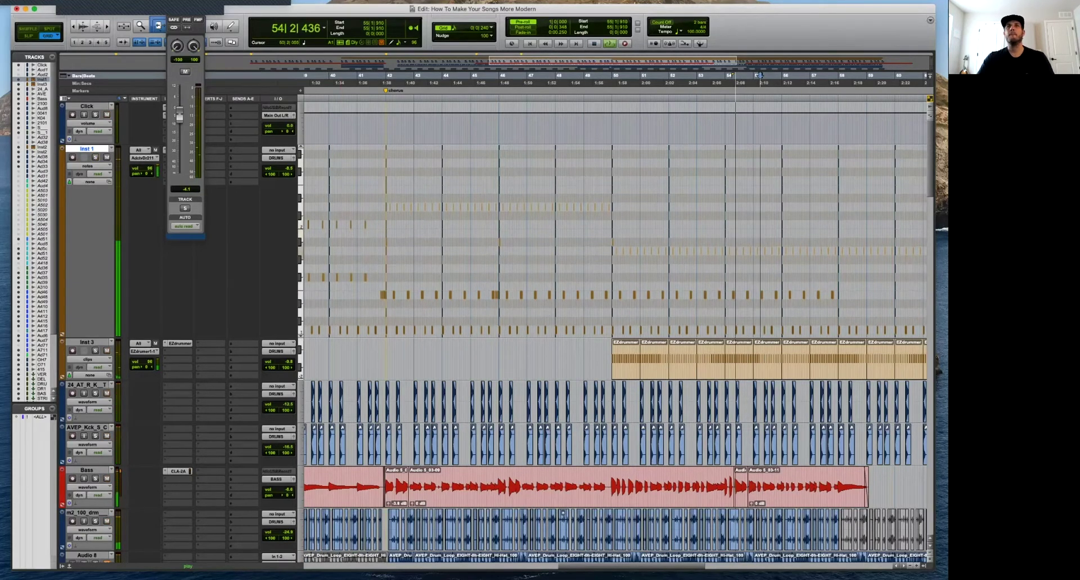
# Build a snare fill into bar 50 by adding notes from beat 3 of bar 49 up to 49|4|720, and play it.
pyautogui.click(613, 74)
pyautogui.press('t')
pyautogui.press('t')
pyautogui.click(620, 295)
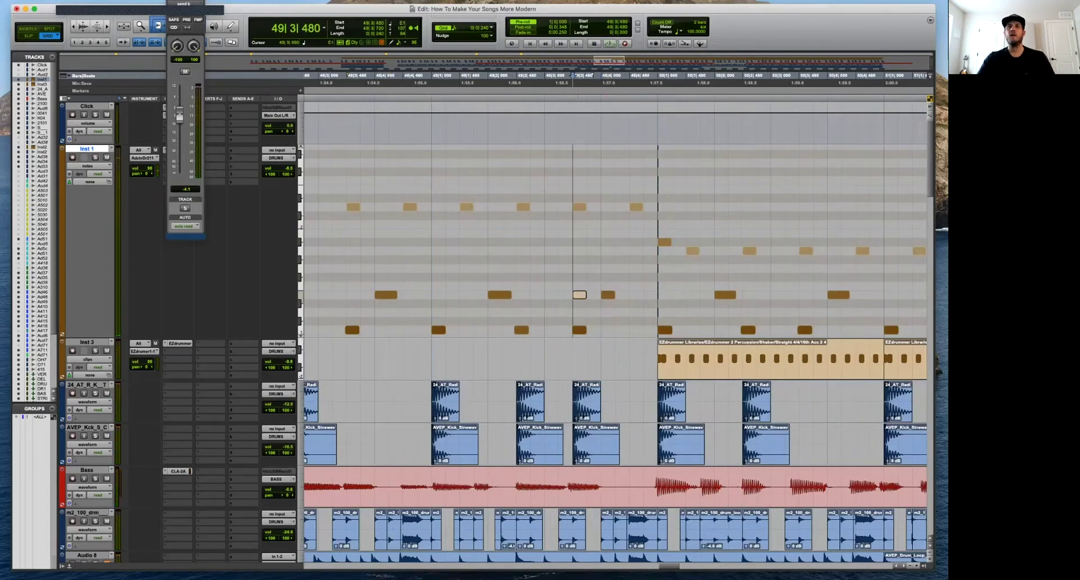
pyautogui.press('super+d')
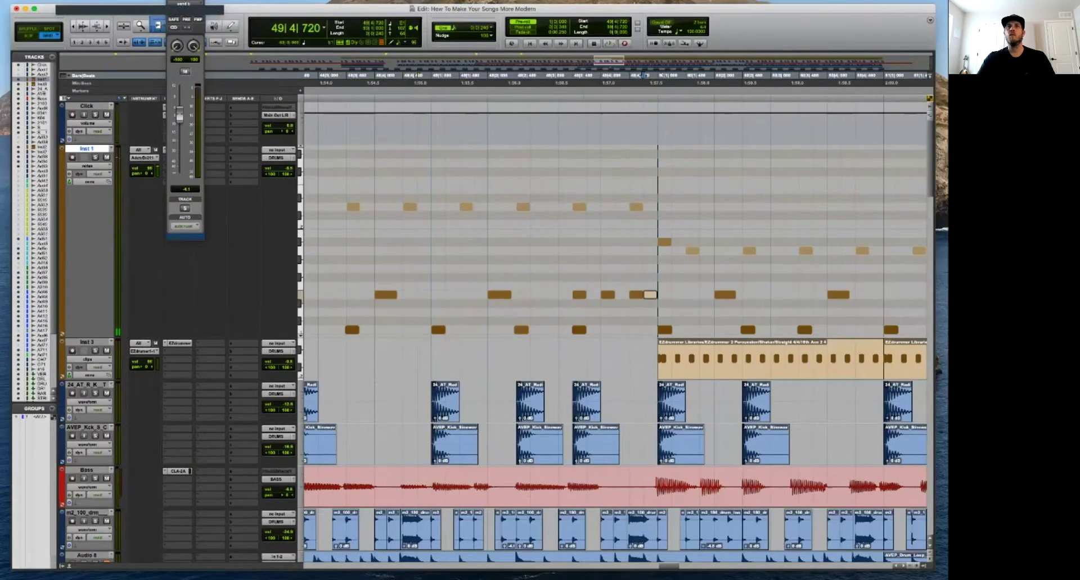
pyautogui.press('space')
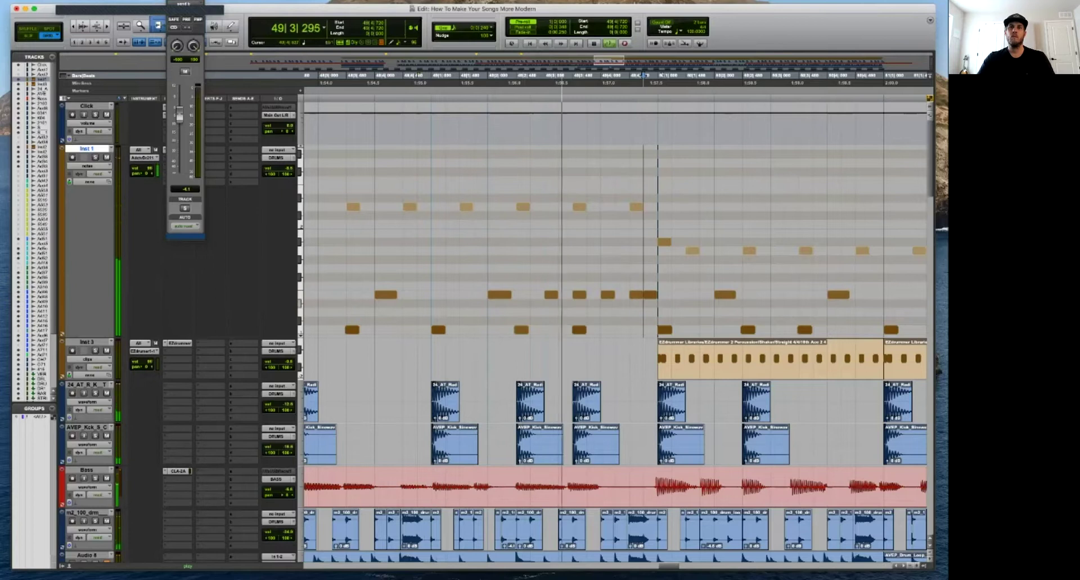
# Delete the snare note on beat 3 of bar 49 and re-space the fill onto off-beat sixteenths, including one at 49|4|240.
pyautogui.click(551, 294)
pyautogui.press('BackSpace')
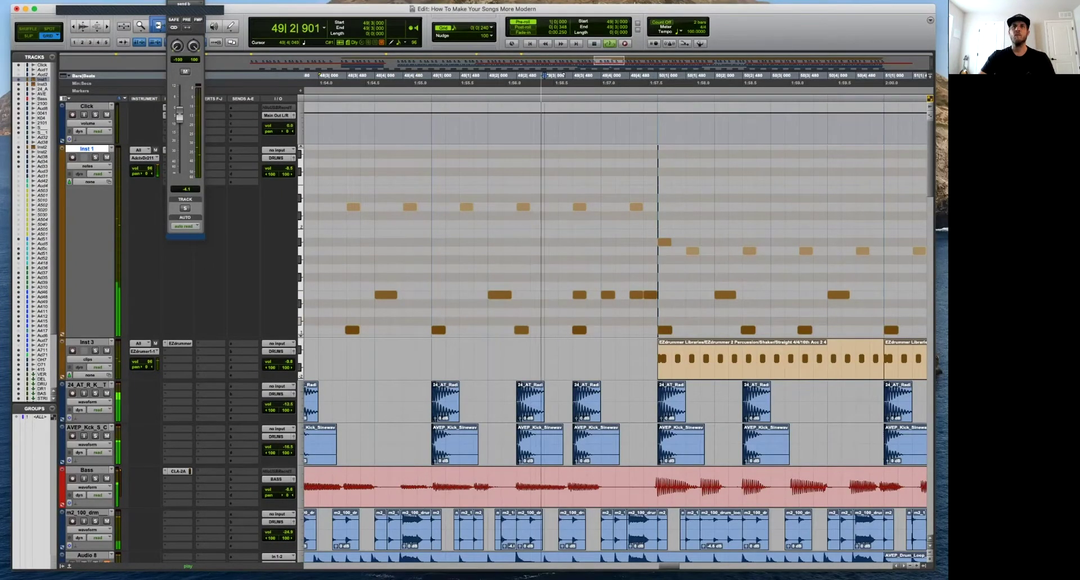
pyautogui.click(608, 294)
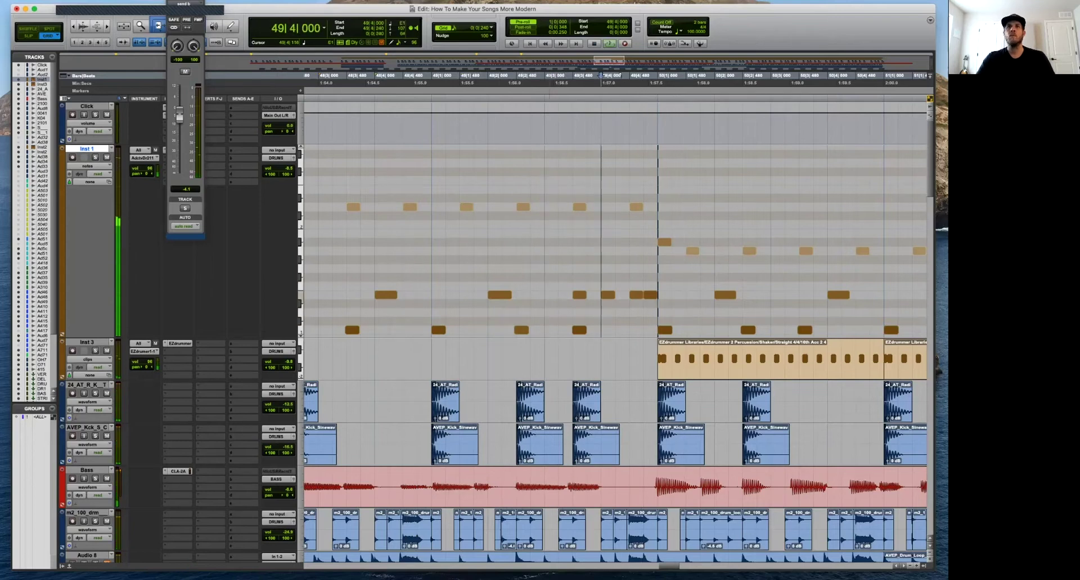
pyautogui.moveTo(580, 295)
pyautogui.mouseDown()
pyautogui.moveTo(566, 295)
pyautogui.moveTo(595, 294)
pyautogui.mouseUp()
pyautogui.press('super+d')
pyautogui.press('space')
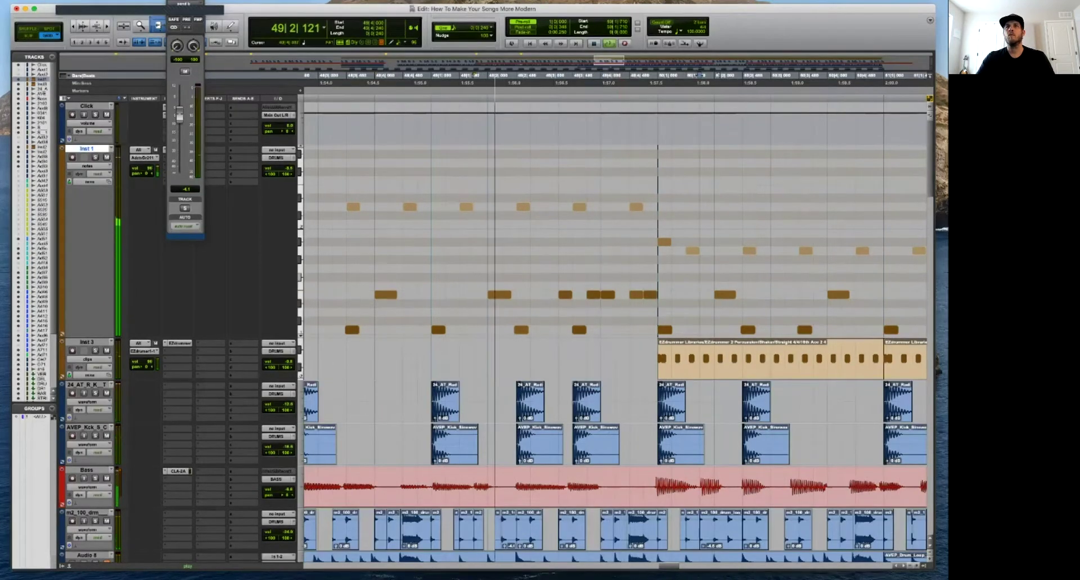
pyautogui.moveTo(608, 294); pyautogui.dragTo(622, 295)
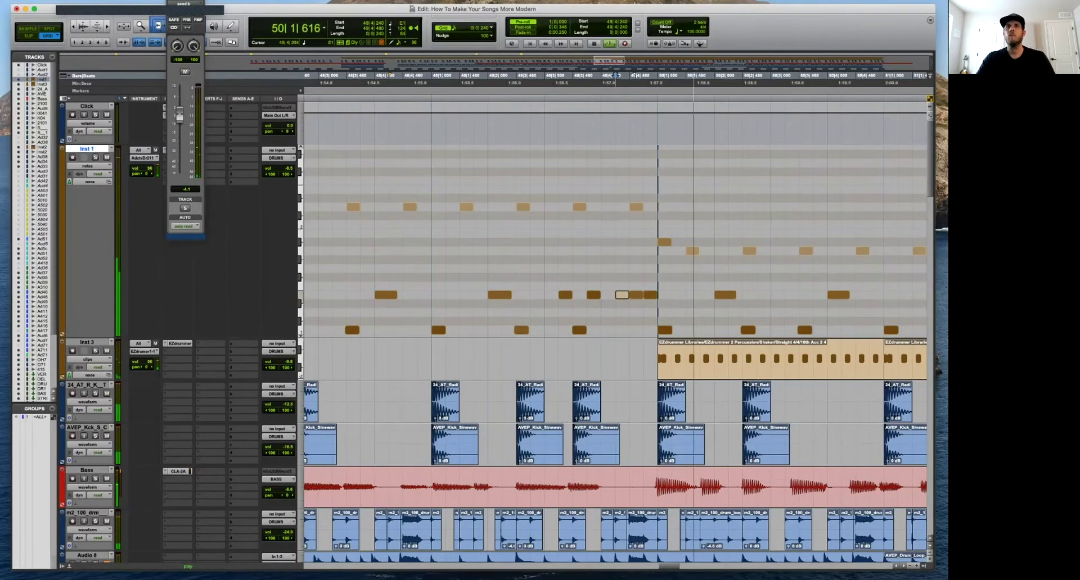
# Mute the three stacked snap clips on beat 4 of bar 49 and the reversed snap clip leading into them.
pyautogui.press('r')
pyautogui.scroll(-5, 623, 293)
pyautogui.press('t')
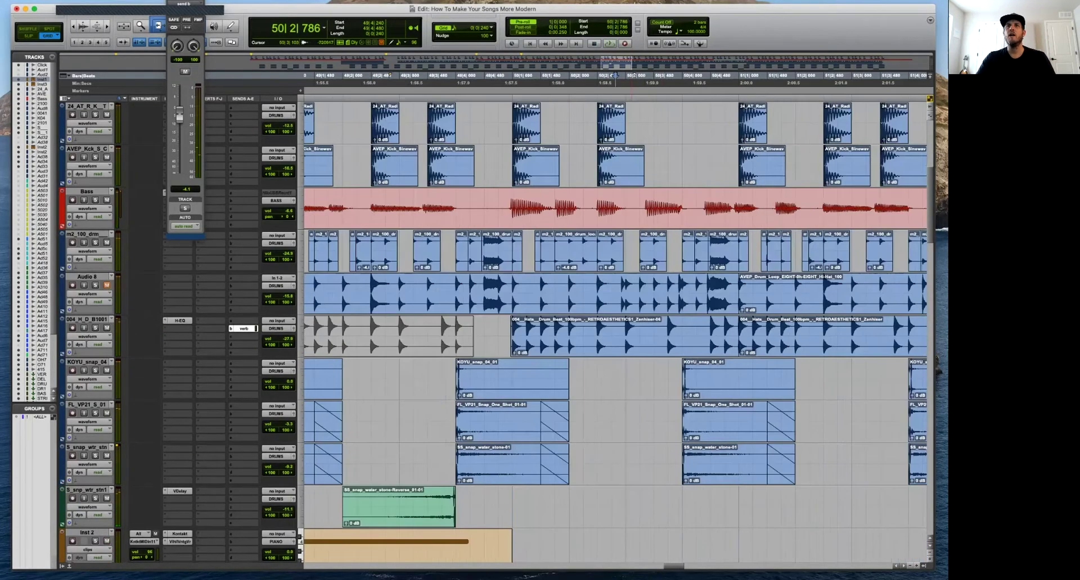
pyautogui.moveTo(668, 363)
pyautogui.mouseDown()
pyautogui.moveTo(683, 397)
pyautogui.moveTo(837, 480)
pyautogui.mouseUp()
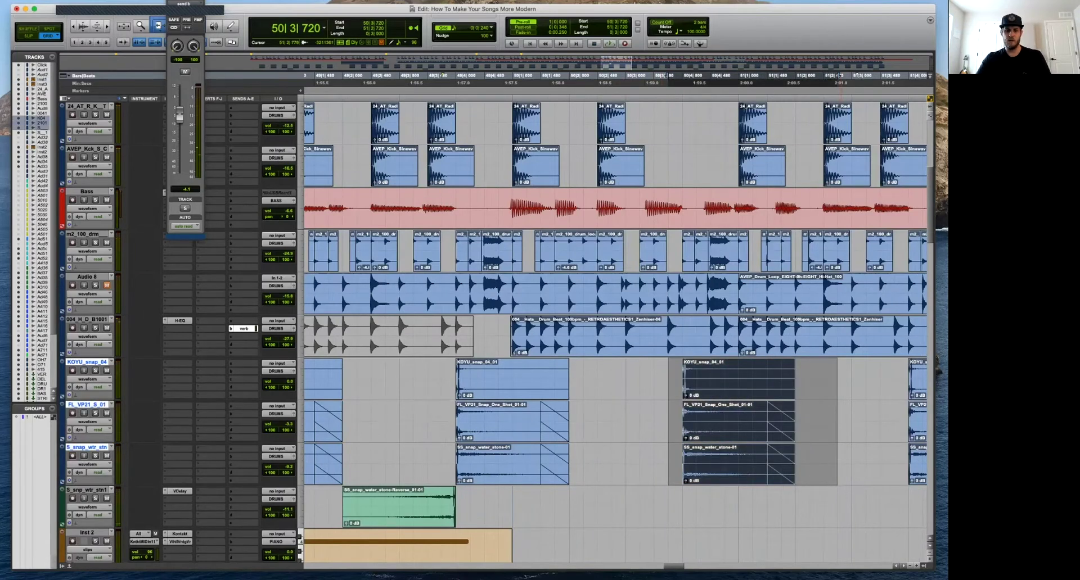
pyautogui.press('space')
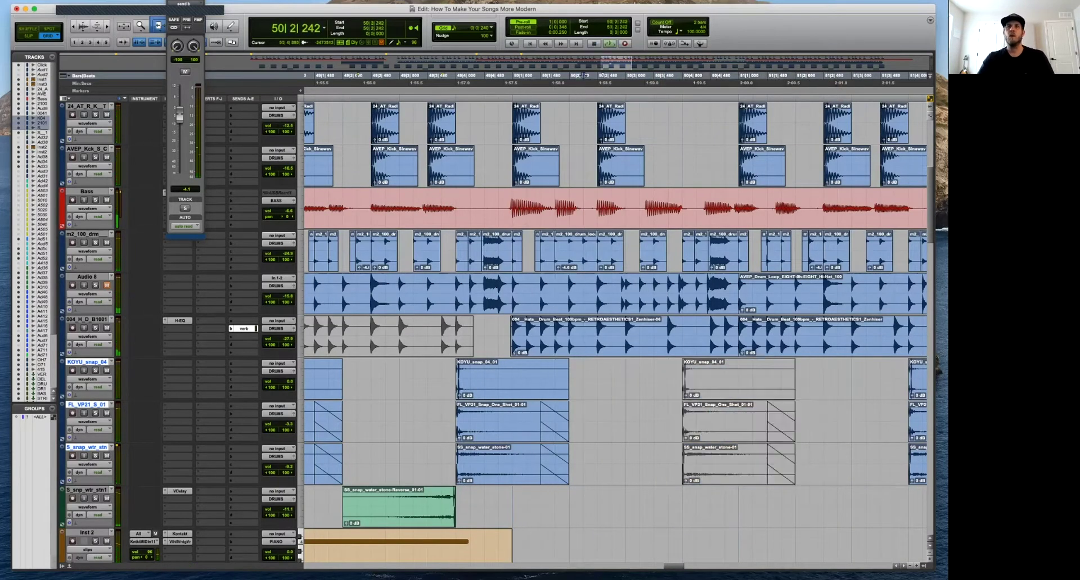
pyautogui.moveTo(597, 380); pyautogui.dragTo(442, 464)
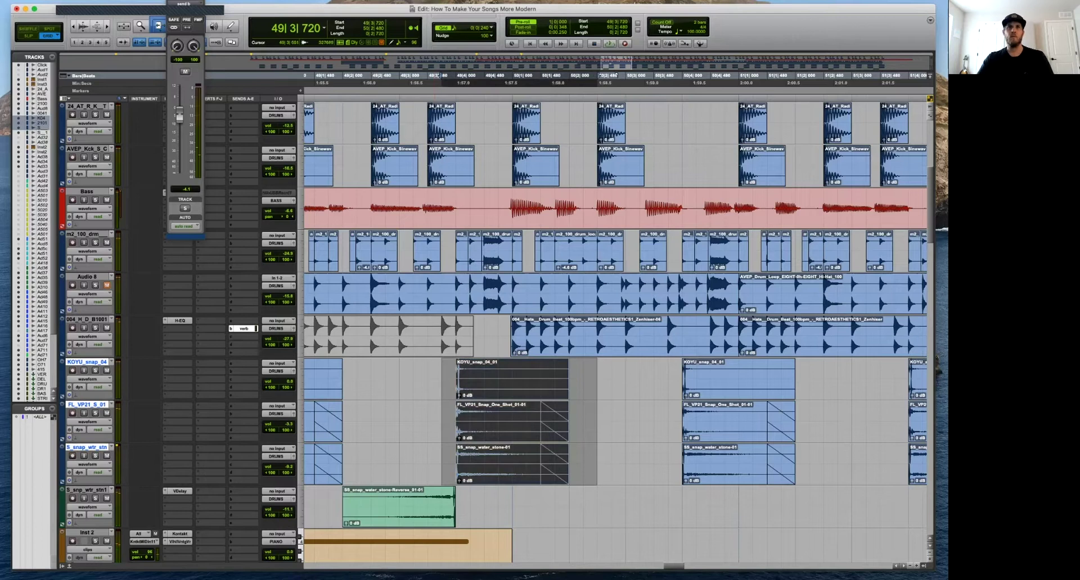
pyautogui.click(442, 381)
pyautogui.press('space')
pyautogui.moveTo(587, 506); pyautogui.dragTo(375, 506)
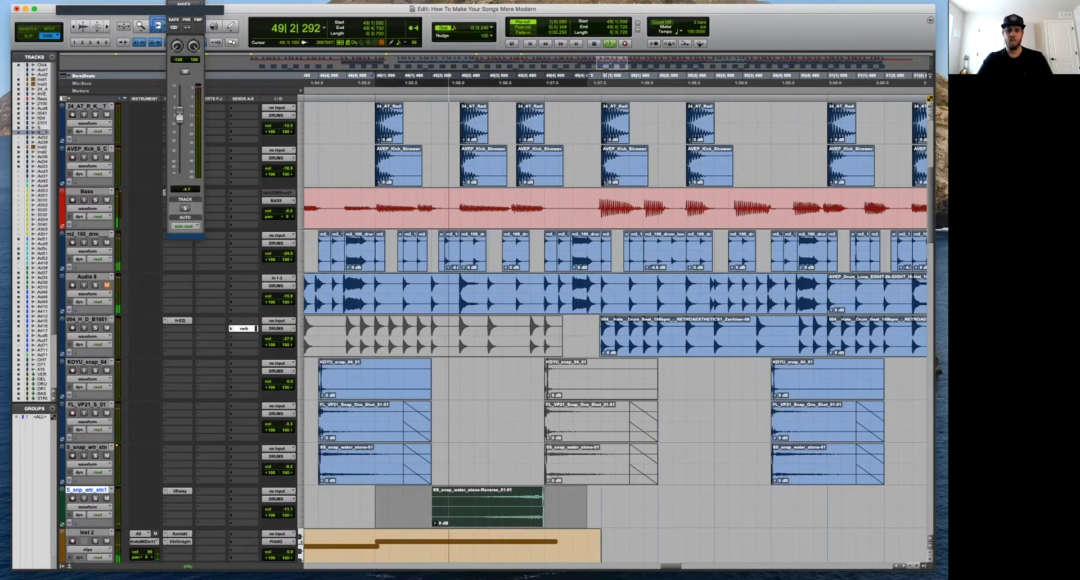
pyautogui.press('super+m')
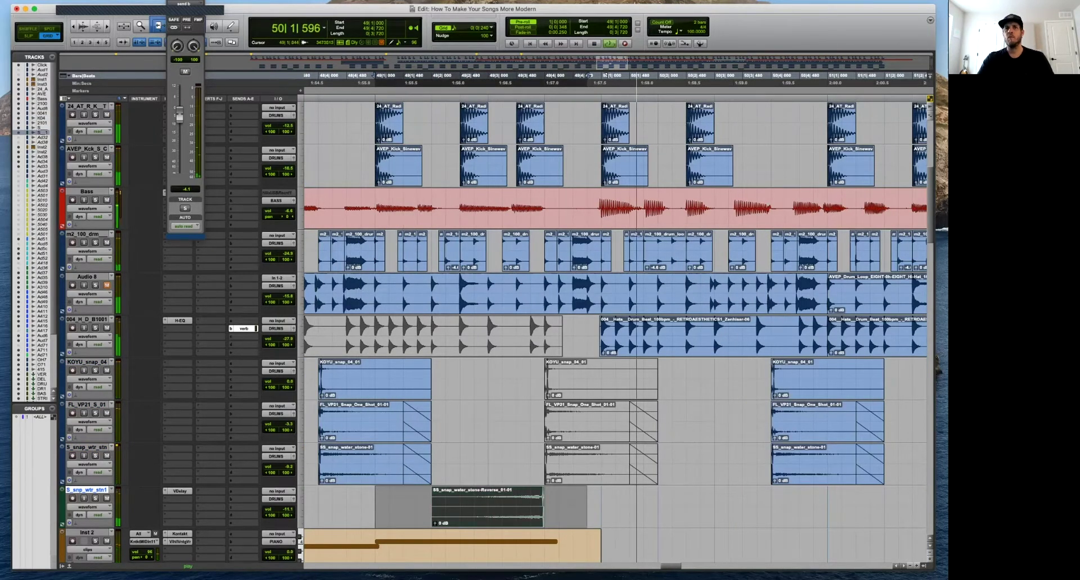
# Play back the snare fill into bar 50 and review the Inst 1 drum notes around the transition.
pyautogui.press('r')
pyautogui.scroll(10, 623, 331)
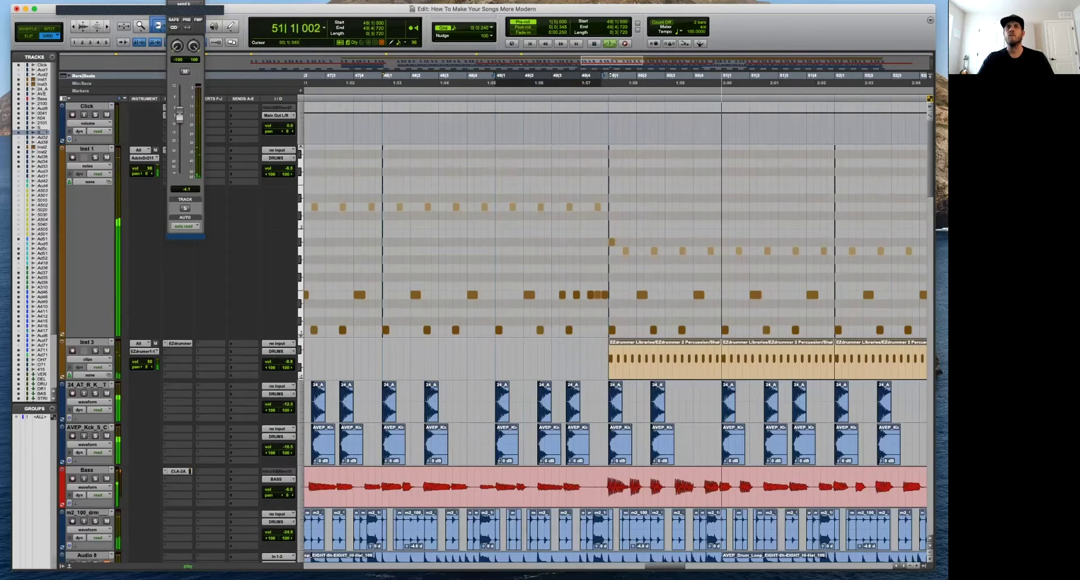
pyautogui.click(603, 242)
pyautogui.press('space')
pyautogui.press('space')
pyautogui.press('t')
pyautogui.press('t')
pyautogui.press('r')
pyautogui.press('r')
pyautogui.press('r')
pyautogui.press('r')
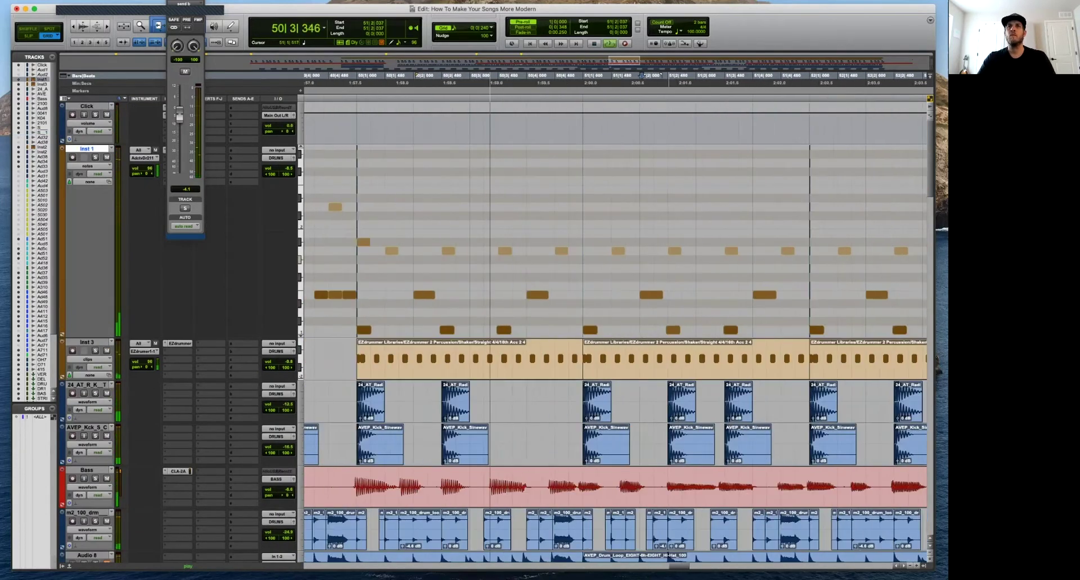
pyautogui.press('t')
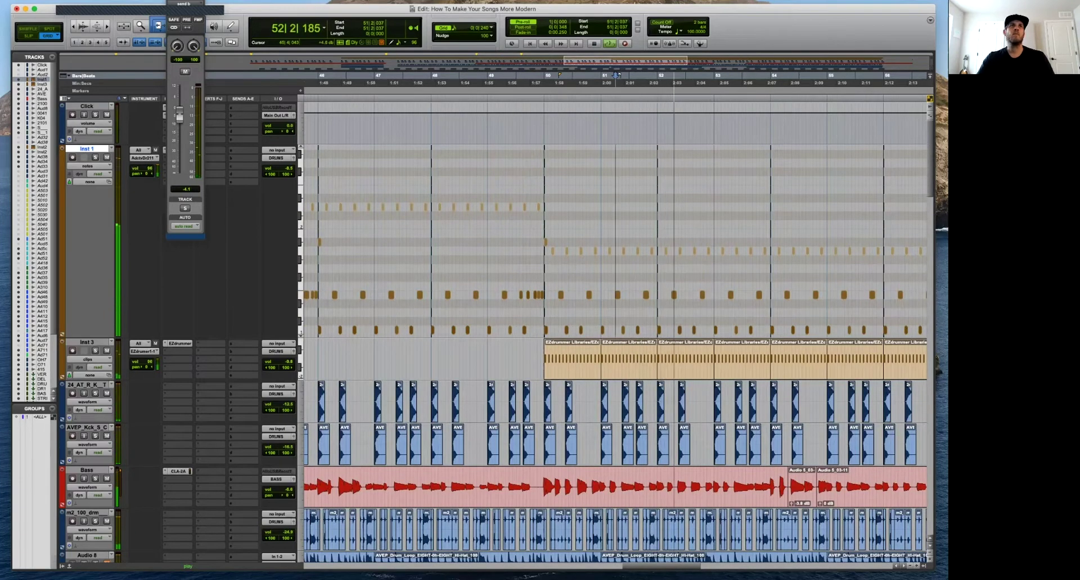
# Close the floating send fader window and listen through the Inst 1 drum pattern after bar 52.
pyautogui.click(171, 1)
pyautogui.press('t')
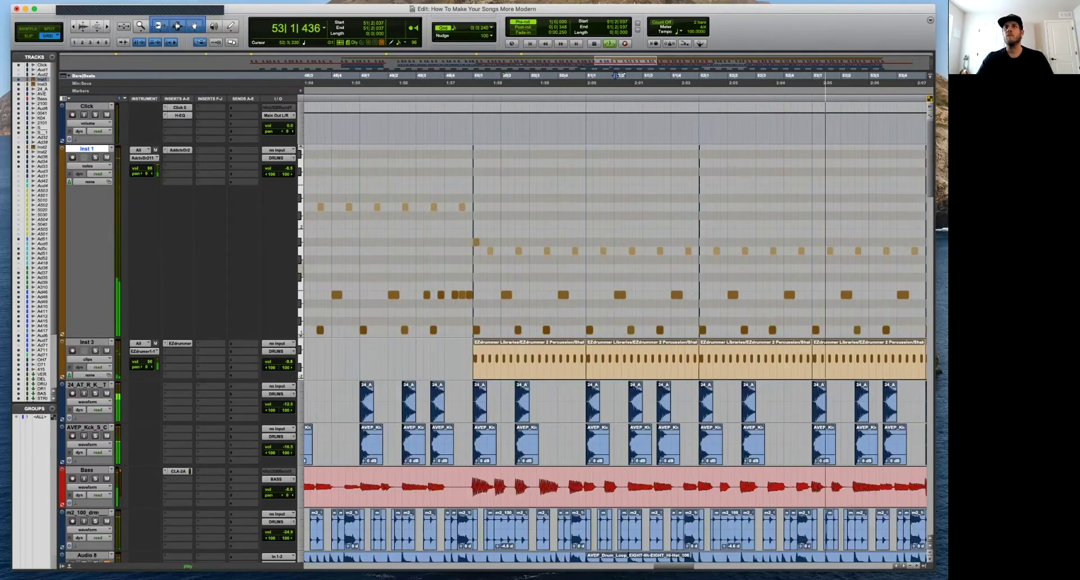
pyautogui.press('r')
pyautogui.press('r')
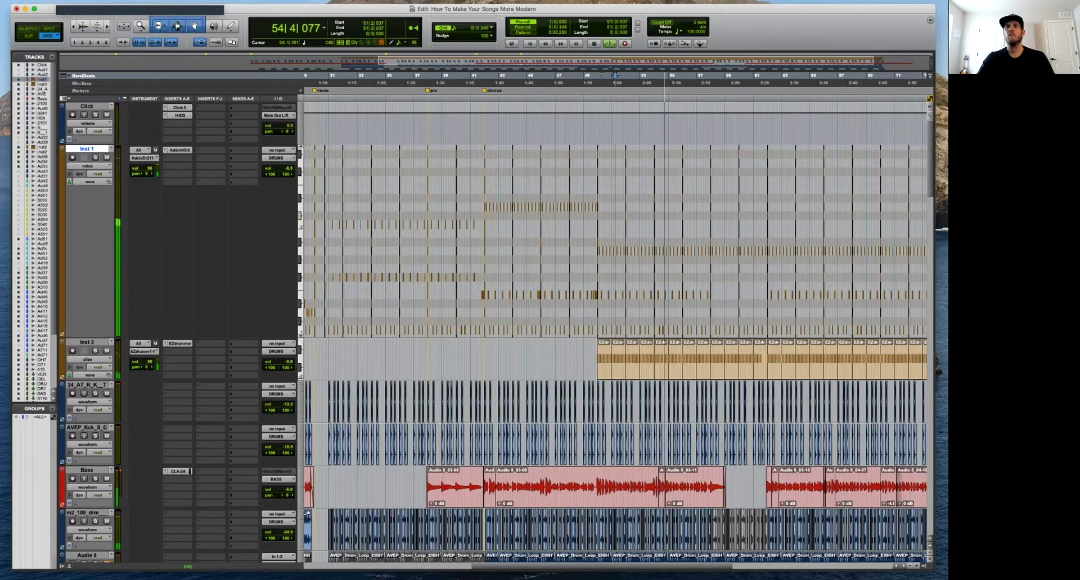
pyautogui.press('t')
pyautogui.press('t')
pyautogui.press('t')
pyautogui.press('r')
pyautogui.press('r')
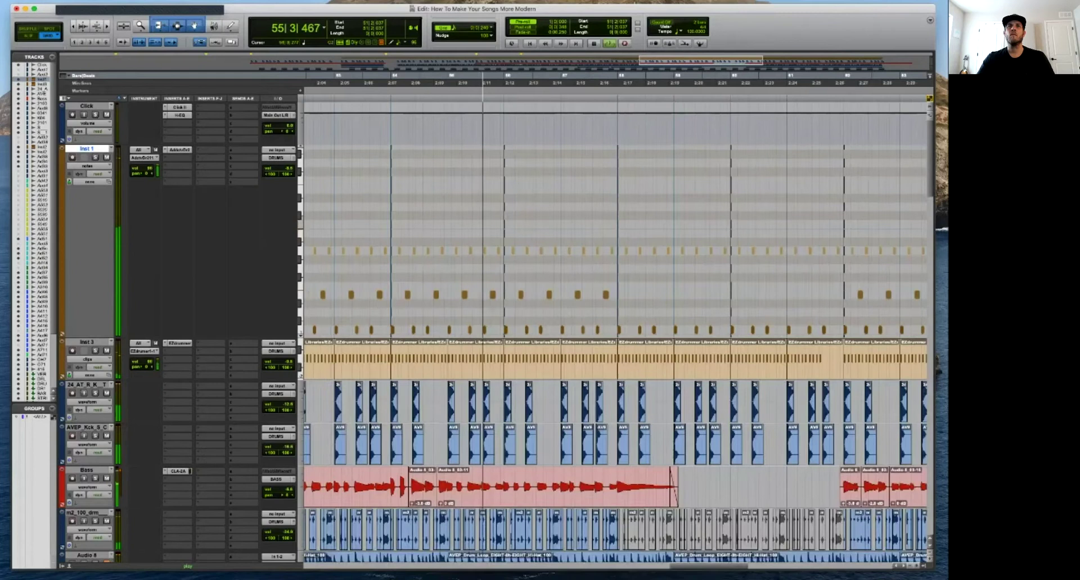
# Add a snare pickup note just before bar 54 and an accent cymbal note at 54|1|000 on Inst 1.
pyautogui.press('space')
pyautogui.click(500, 260)
pyautogui.press('t')
pyautogui.press('t')
pyautogui.press('space')
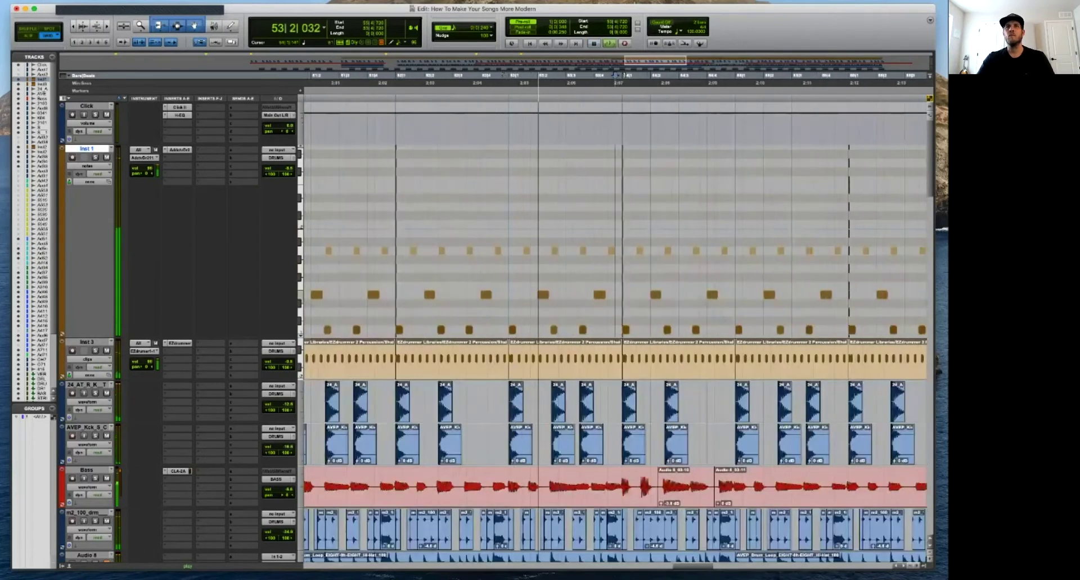
pyautogui.press('space')
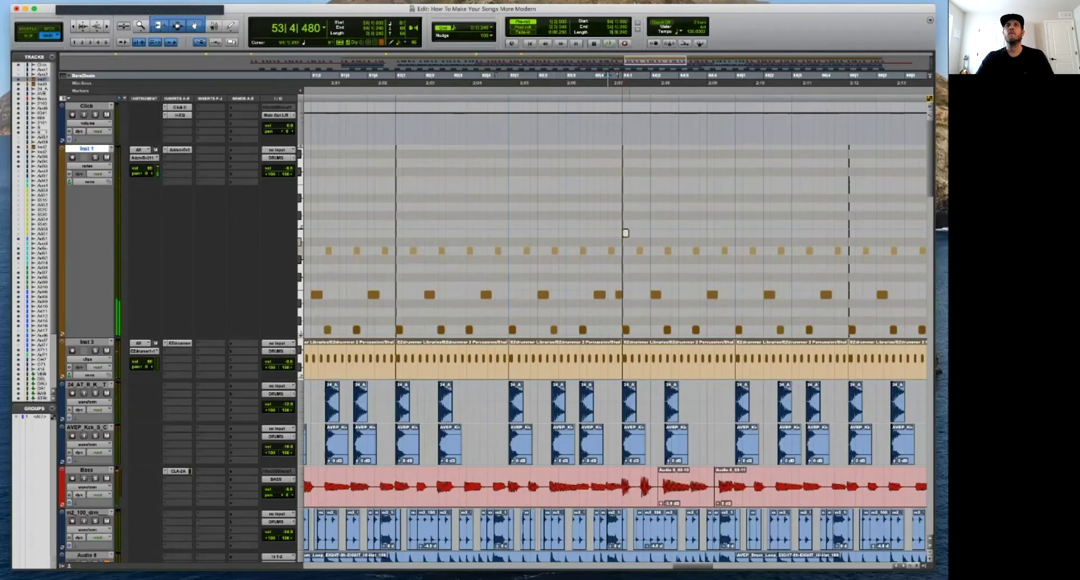
pyautogui.press('space')
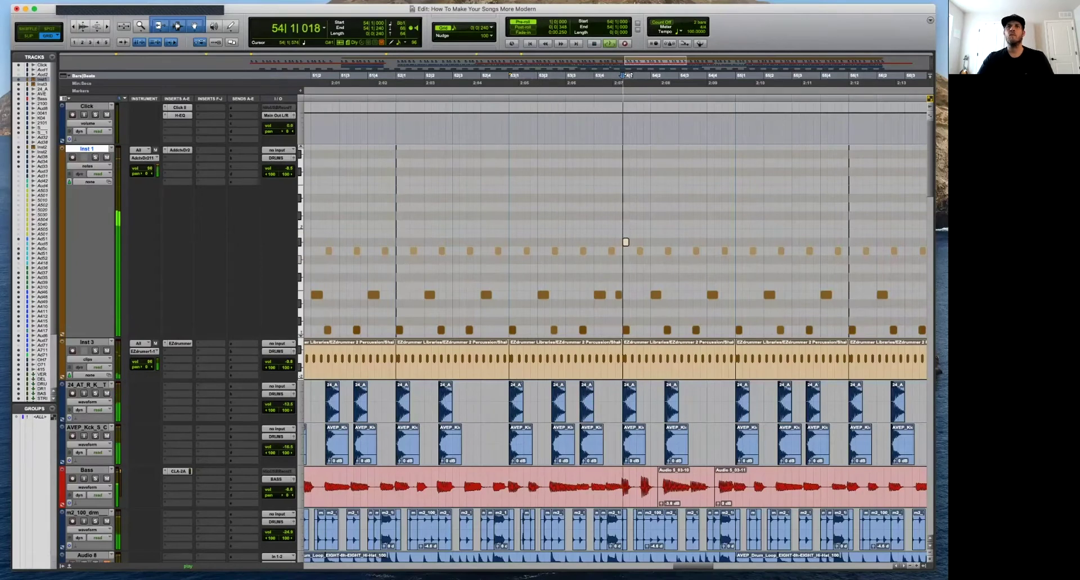
# Add a snare pickup note just before bar 56 and accent cymbal notes at the starts of bars 56 and 58.
pyautogui.press('super+bracketleft')
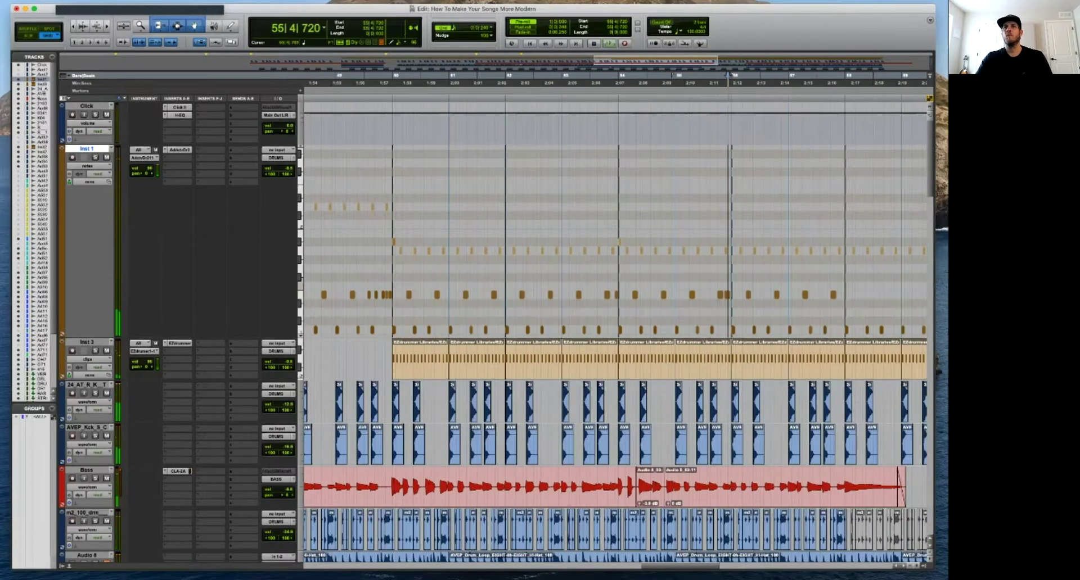
pyautogui.press('super+bracketright')
pyautogui.press('super+bracketright')
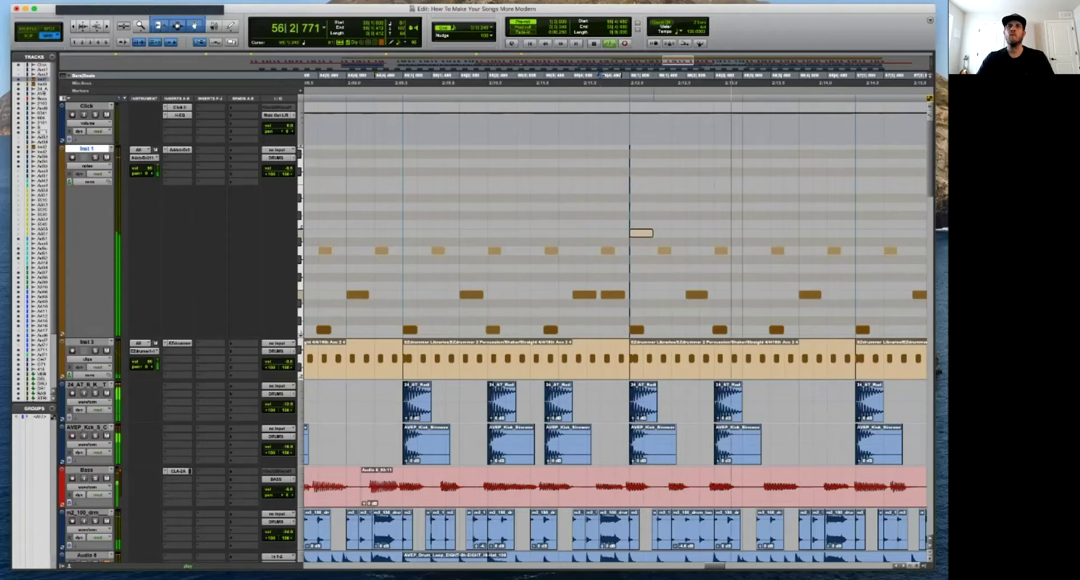
pyautogui.press('super+bracketleft')
pyautogui.press('super+bracketleft')
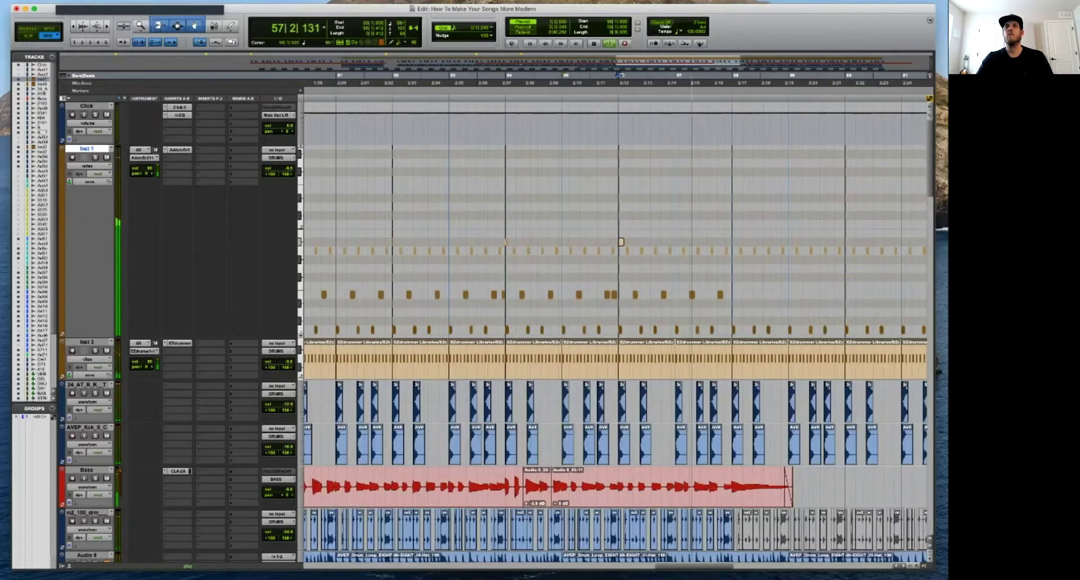
pyautogui.click(621, 241)
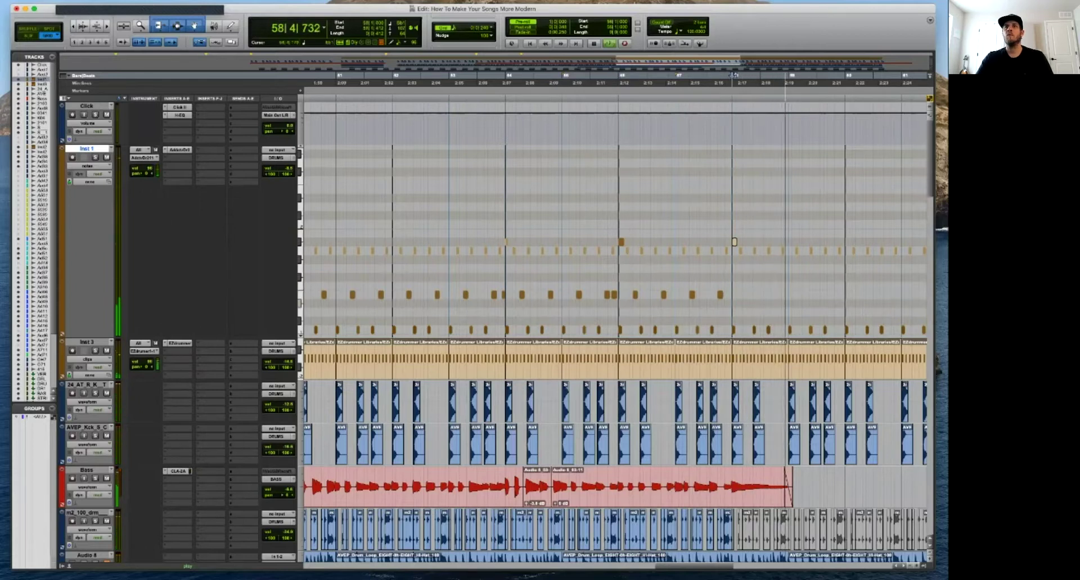
# Delete the repeating cymbal and snare notes between bars 58 and 62 on Inst 1.
pyautogui.press('super+bracketleft')
pyautogui.click(674, 242)
pyautogui.moveTo(785, 237)
pyautogui.mouseDown()
pyautogui.moveTo(718, 268)
pyautogui.moveTo(679, 266)
pyautogui.mouseUp()
pyautogui.press('Delete')
pyautogui.press('super+bracketright')
pyautogui.press('super+bracketright')
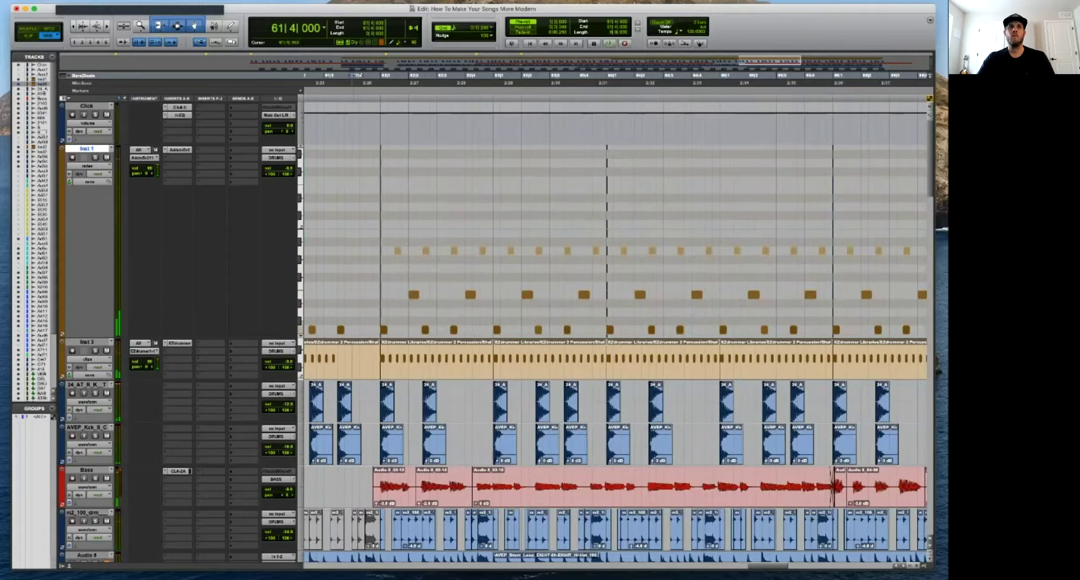
# Mute the kick hit at 61|3|480 on Inst 1 and on the two kick sample tracks, and play back the break.
pyautogui.press('super+bracketright')
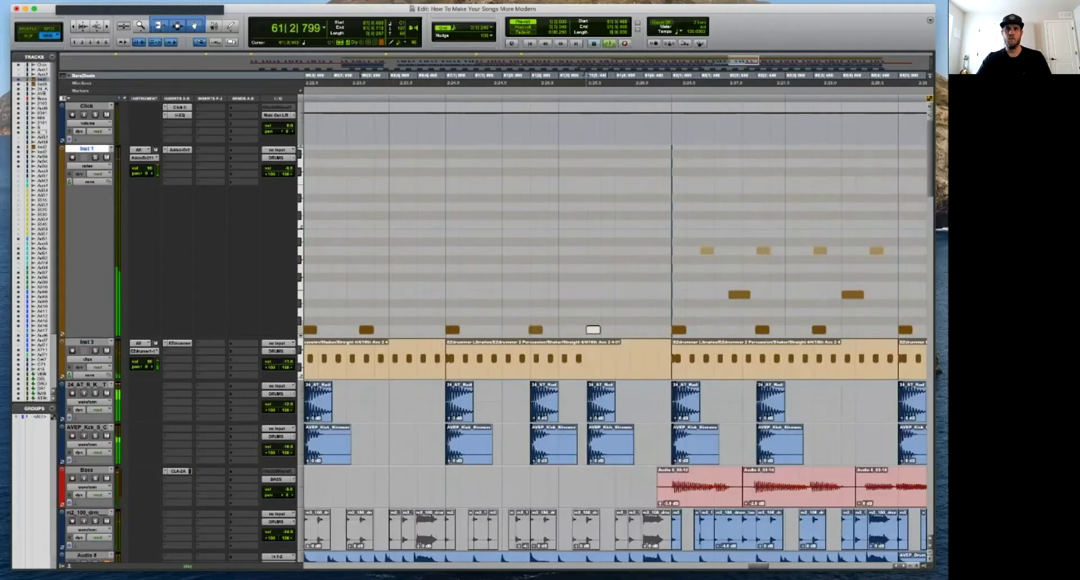
pyautogui.press('super+m')
pyautogui.moveTo(588, 394); pyautogui.dragTo(643, 458)
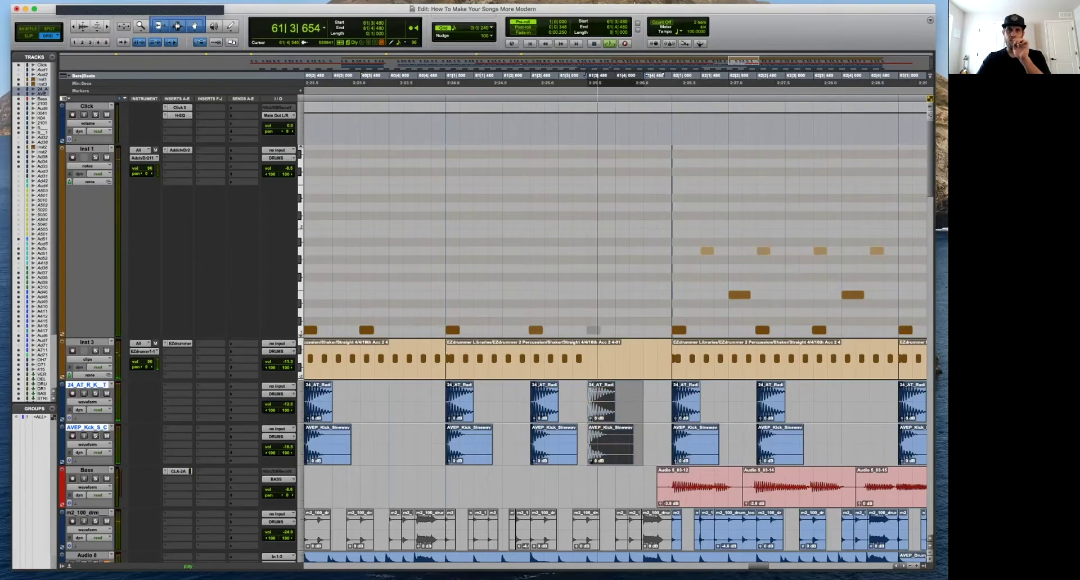
pyautogui.press('super+bracketleft')
pyautogui.press('space')
pyautogui.click(650, 481)
pyautogui.press('super+bracketright')
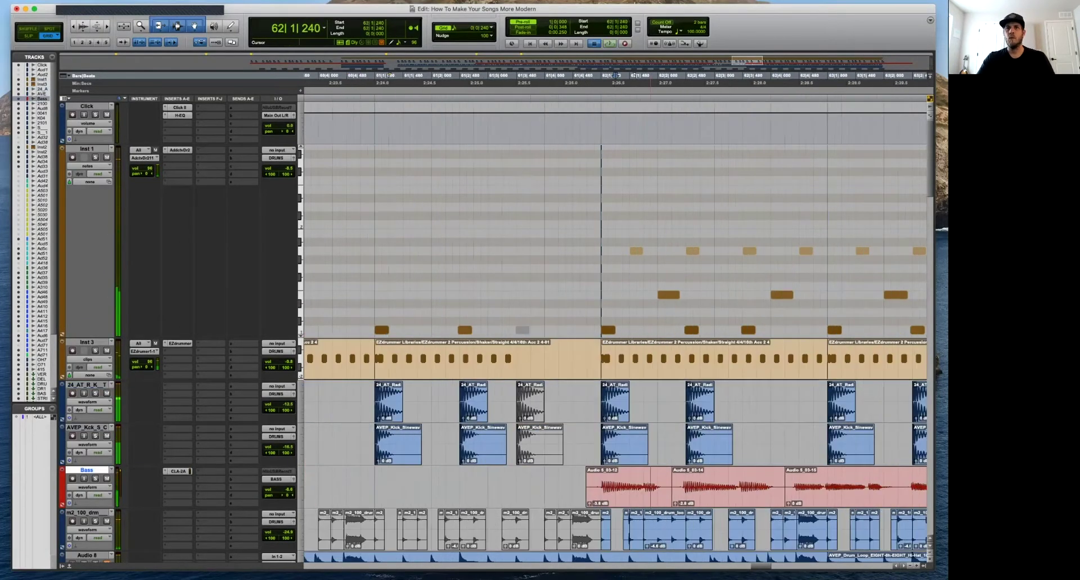
# Trim off the early start of the bass clip so it begins at bar 62, and play the transition.
pyautogui.press('super+bracketright')
pyautogui.press('space')
pyautogui.press('space')
pyautogui.press('F2')
pyautogui.moveTo(667, 478); pyautogui.dragTo(729, 485)
pyautogui.press('Delete')
pyautogui.click(716, 485)
pyautogui.press('space')
# Play the break from bar 58 and add an accent cymbal note at 62|1|000 on Inst 1.
pyautogui.press('super+bracketleft')
pyautogui.press('super+bracketleft')
pyautogui.click(616, 75)
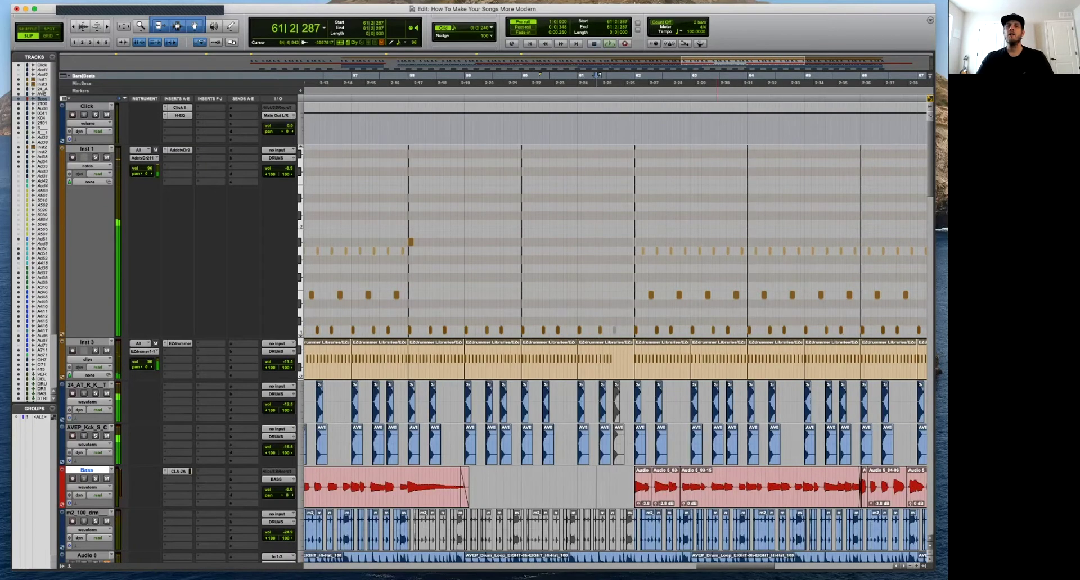
pyautogui.press('super+bracketleft')
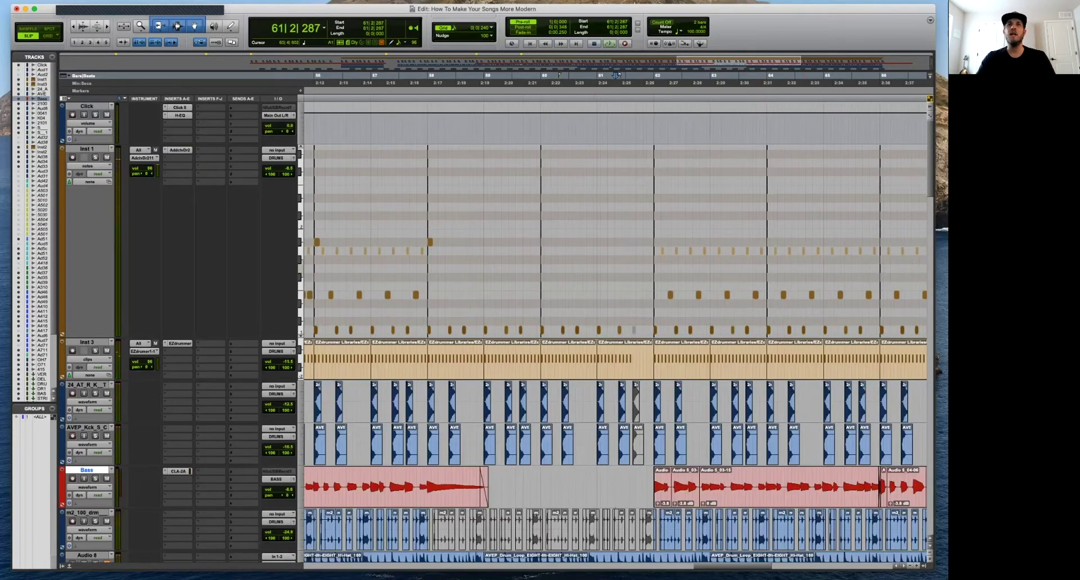
pyautogui.click(429, 74)
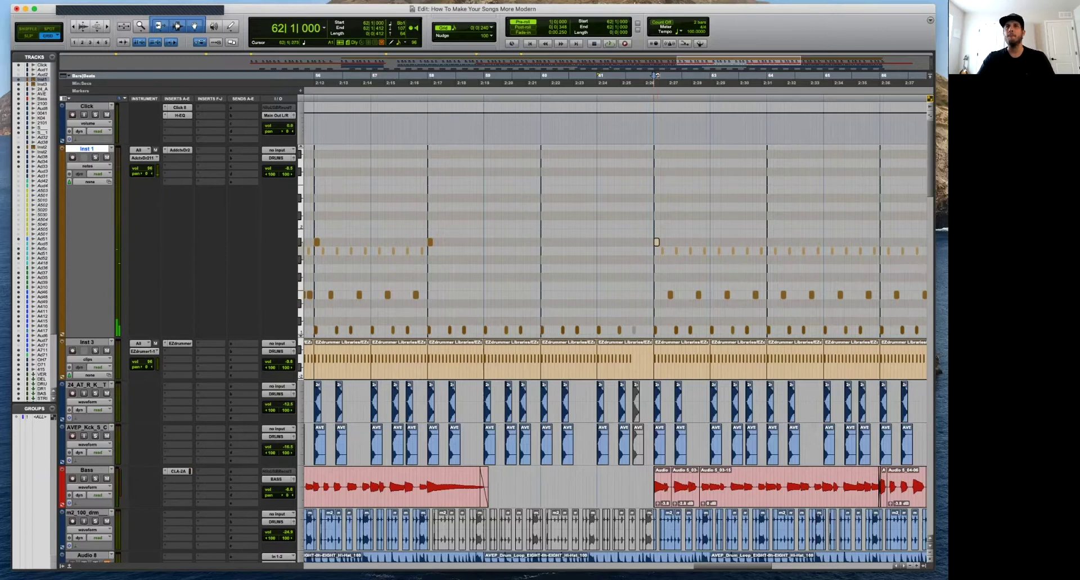
# Look over the drum tracks across the chorus and reduce the height of the Inst 1 track.
pyautogui.press('super+bracketleft')
pyautogui.press('super+bracketleft')
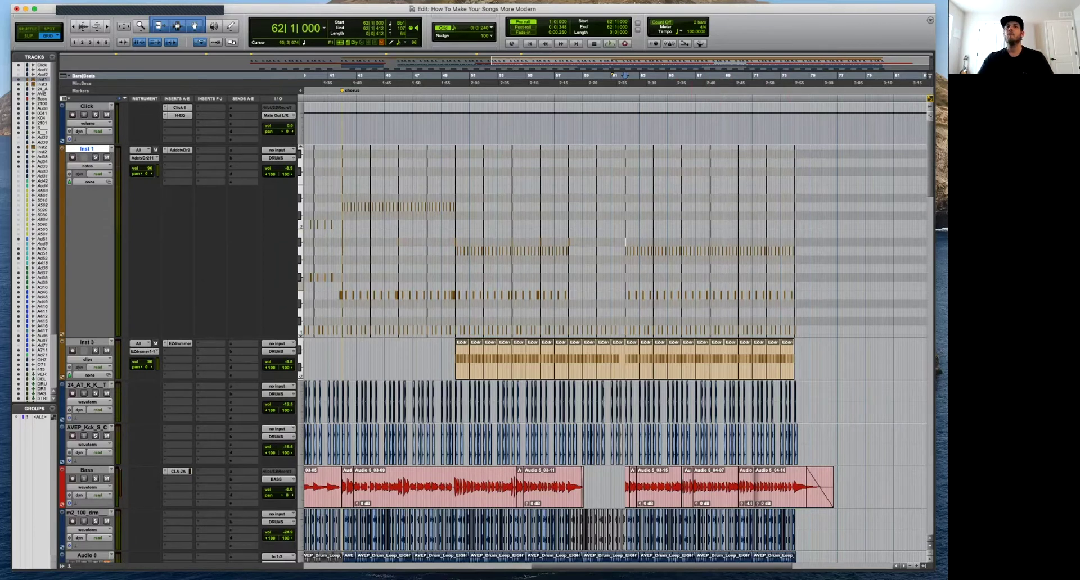
pyautogui.scroll(-15, 563, 331)
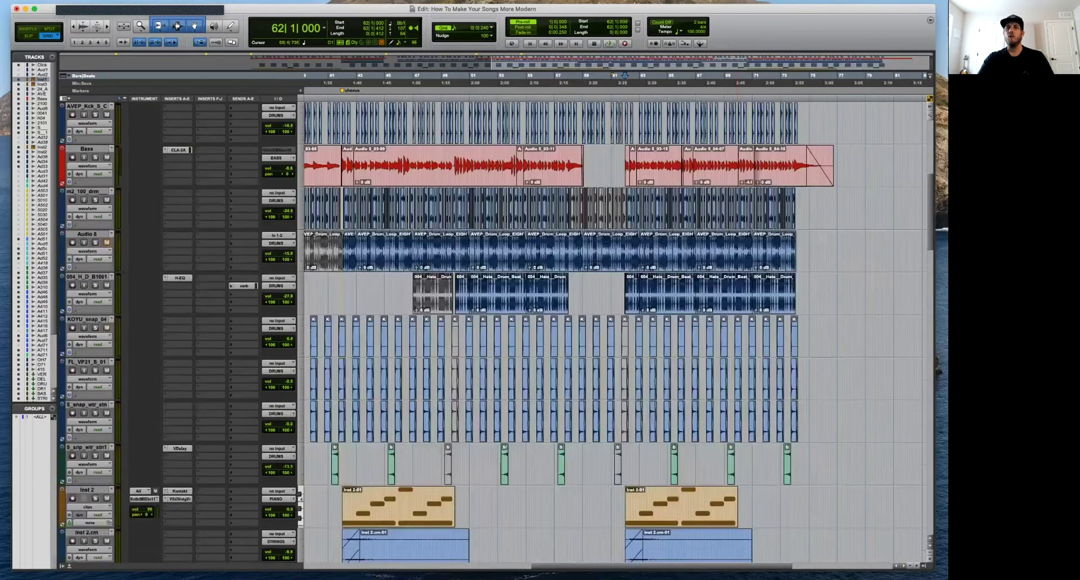
pyautogui.scroll(5, 562, 332)
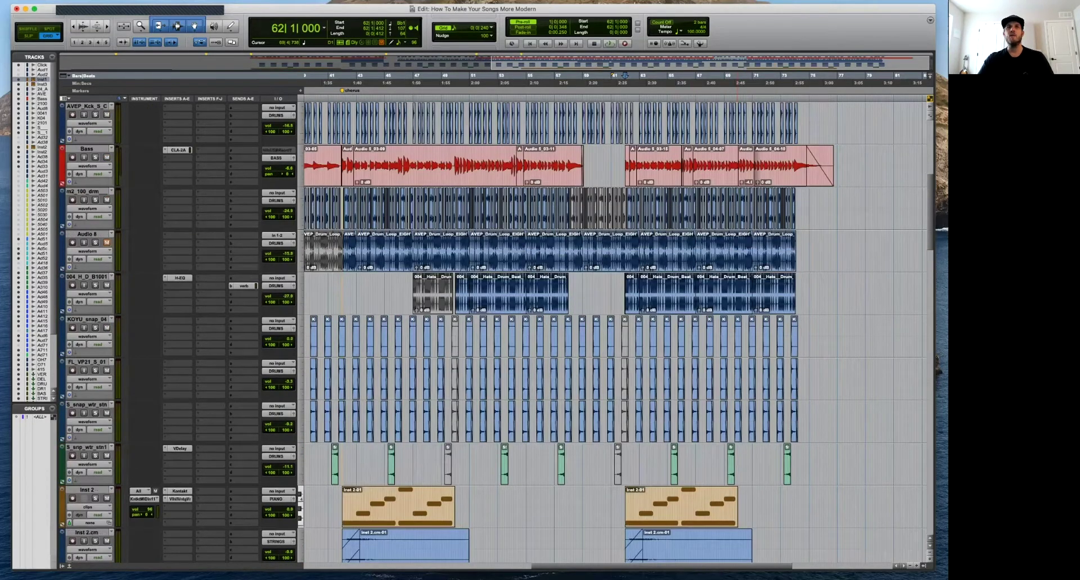
pyautogui.scroll(3, 562, 332)
pyautogui.scroll(3, 563, 331)
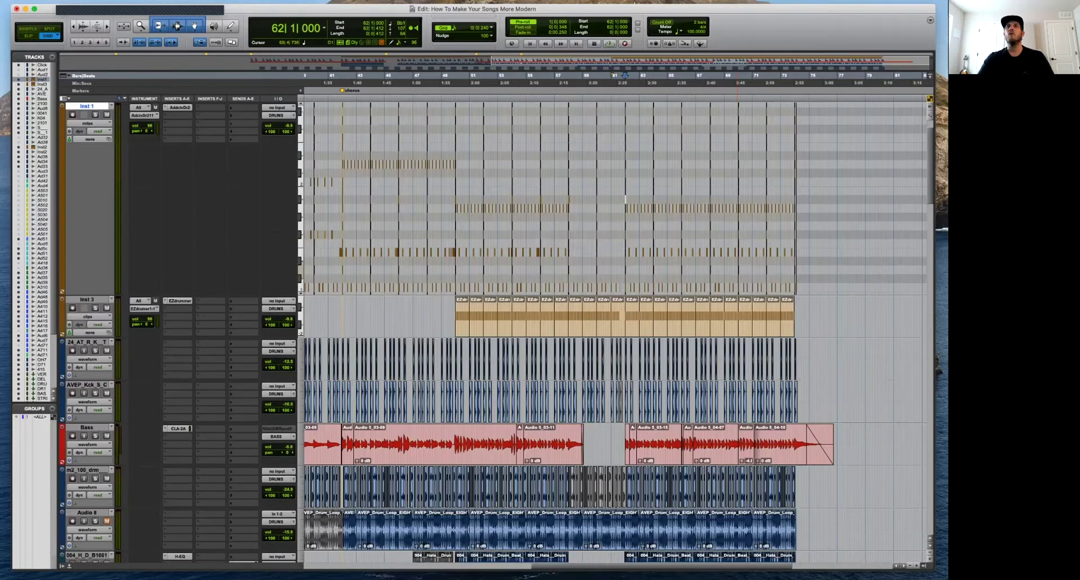
pyautogui.scroll(2, 562, 332)
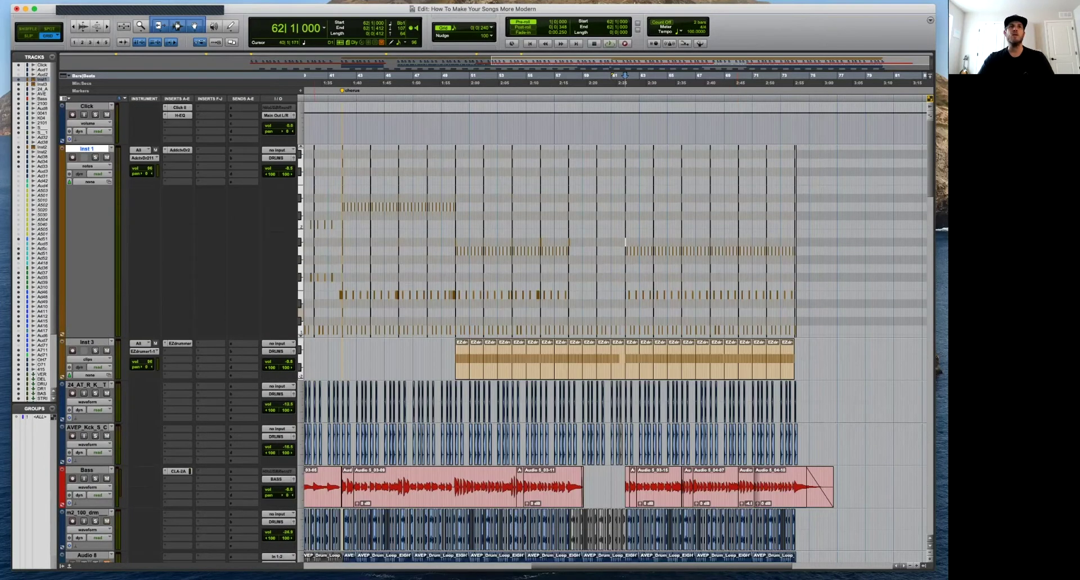
pyautogui.moveTo(284, 338); pyautogui.dragTo(284, 238)
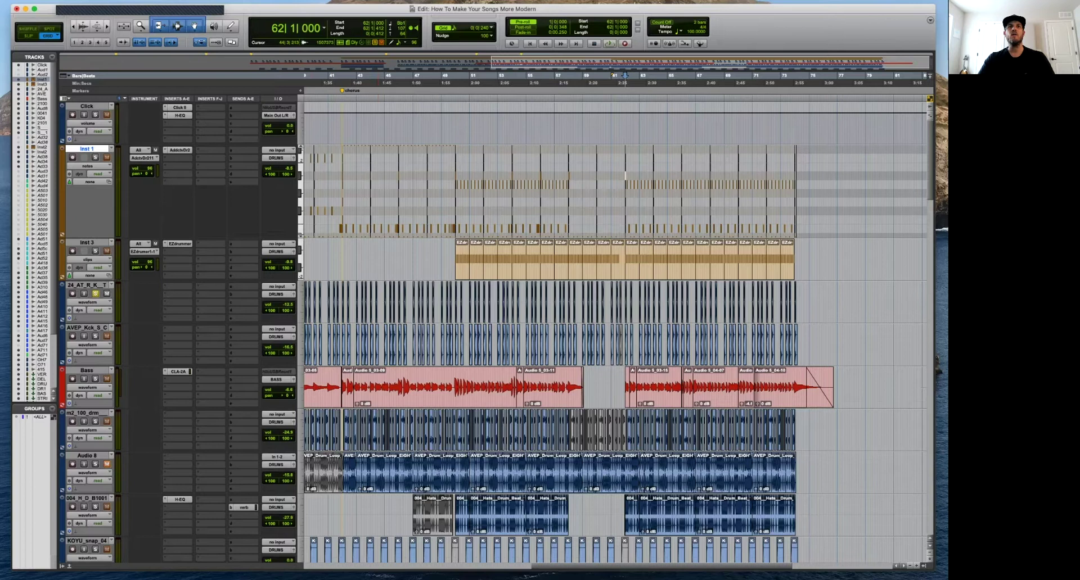
# Solo the two kick sample tracks and play them back from 44|4|720.
pyautogui.click(382, 304)
pyautogui.press('t')
pyautogui.press('t')
pyautogui.press('t')
pyautogui.press('t')
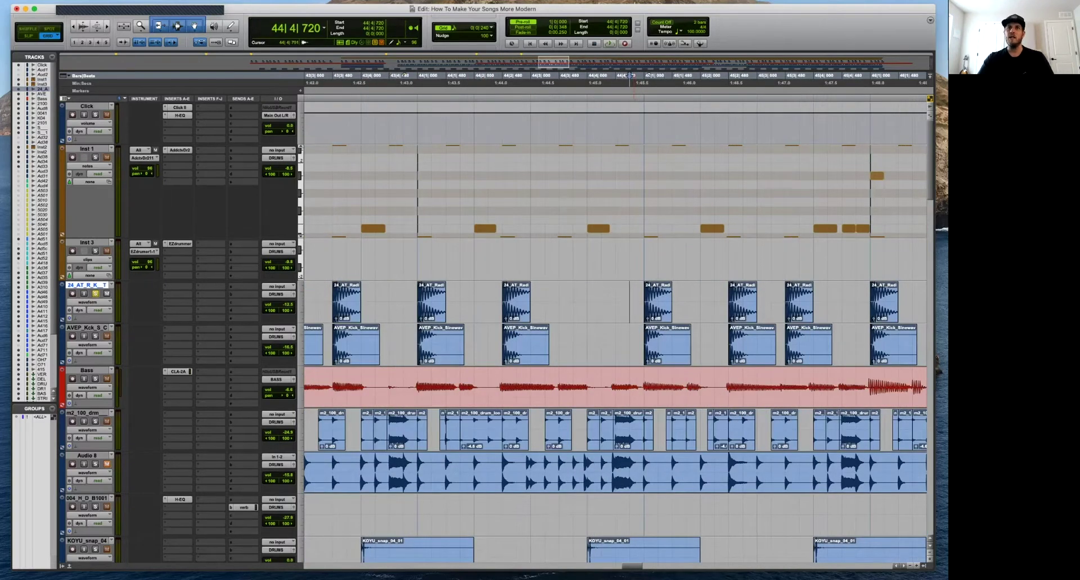
pyautogui.press('space')
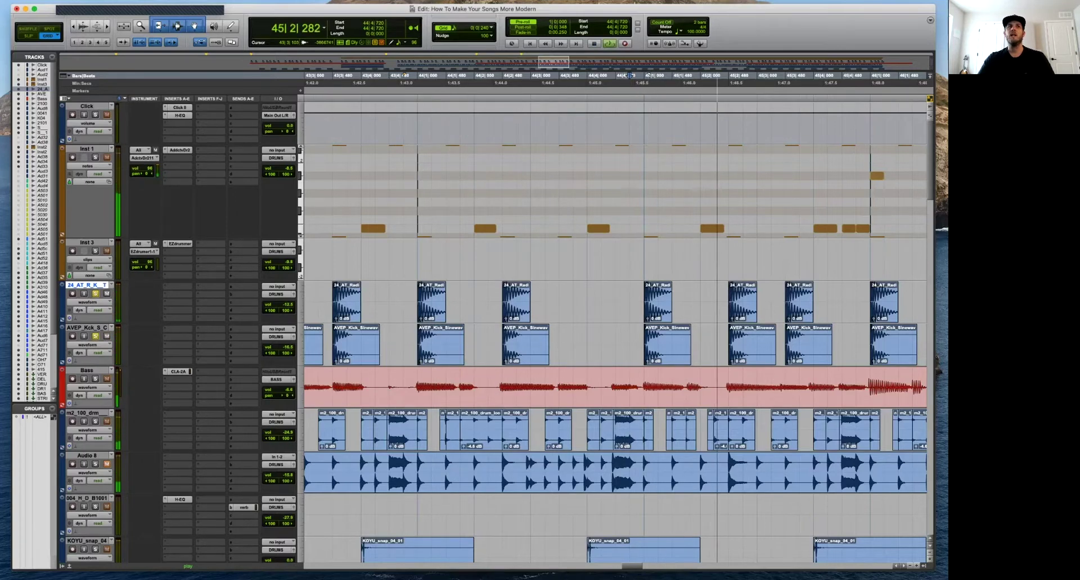
pyautogui.press('r')
pyautogui.press('r')
pyautogui.press('r')
pyautogui.press('r')
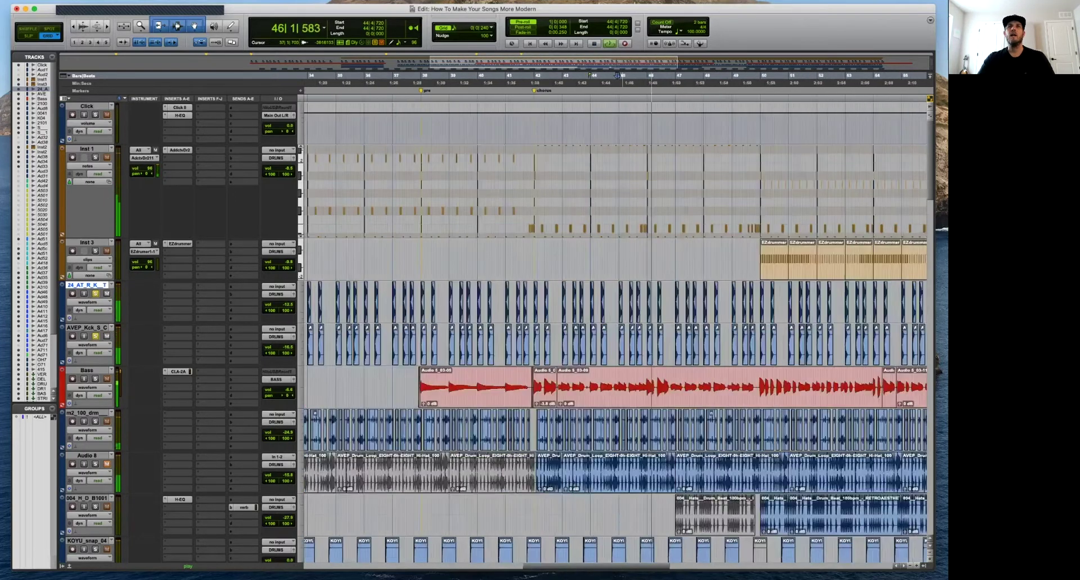
pyautogui.press('r')
# Enlarge the waveform display and extend the first 24_AT kick clip at the bar 18 chorus to 18|1|610 in Slip mode.
pyautogui.click(423, 264)
pyautogui.press('t')
pyautogui.press('t')
pyautogui.press('t')
pyautogui.press('t')
pyautogui.press('t')
pyautogui.press('t')
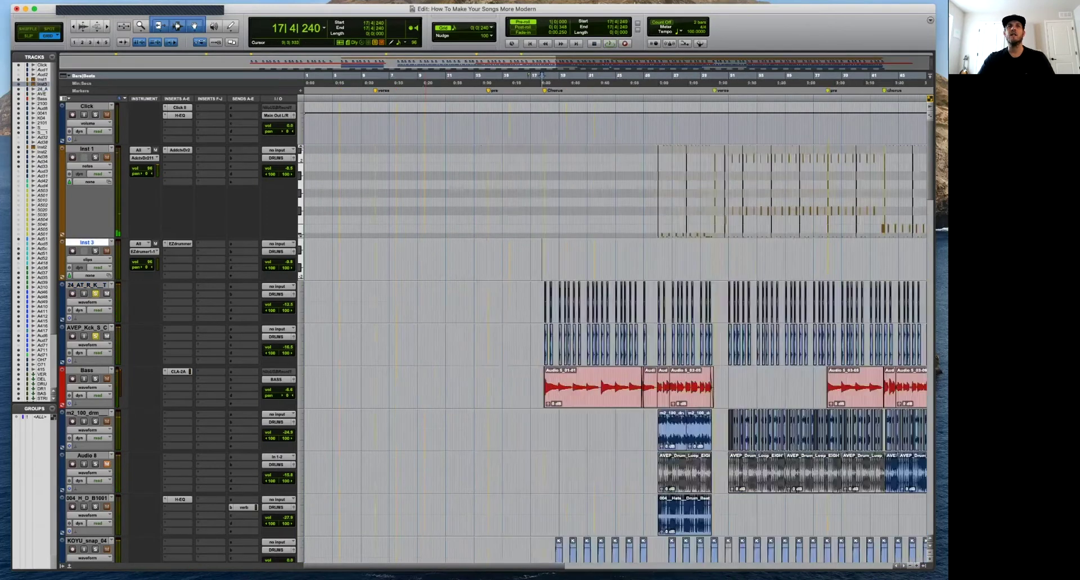
pyautogui.click(765, 299)
pyautogui.press('t')
pyautogui.press('t')
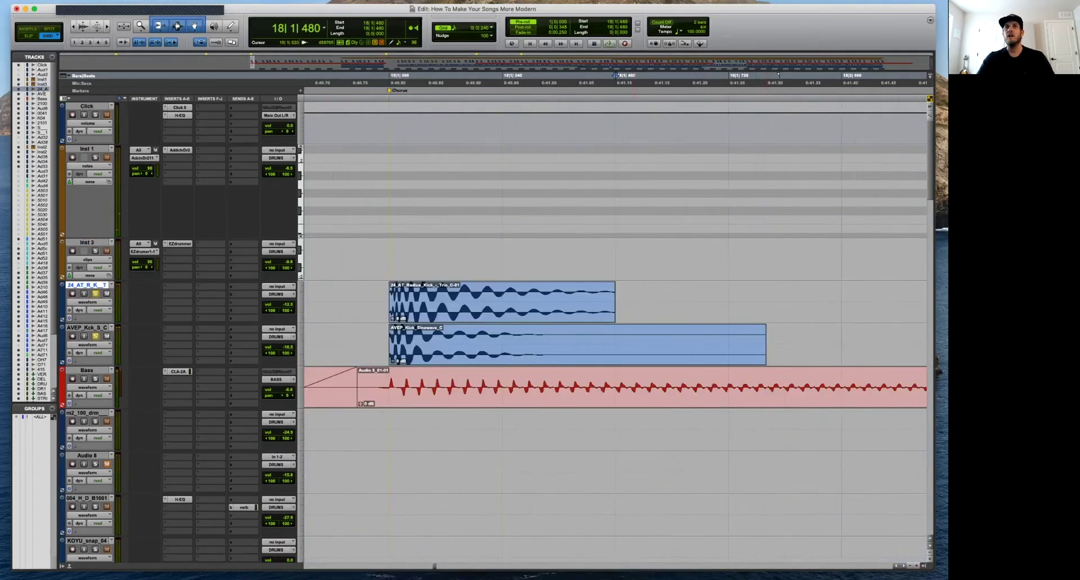
pyautogui.press('alt+super+]')
pyautogui.press('alt+super+]')
pyautogui.press('alt+super+]')
pyautogui.press('alt+super+]')
pyautogui.press('alt+super+]')
pyautogui.press('alt+super+]')
pyautogui.press('F2')
pyautogui.moveTo(615, 302); pyautogui.dragTo(677, 302)
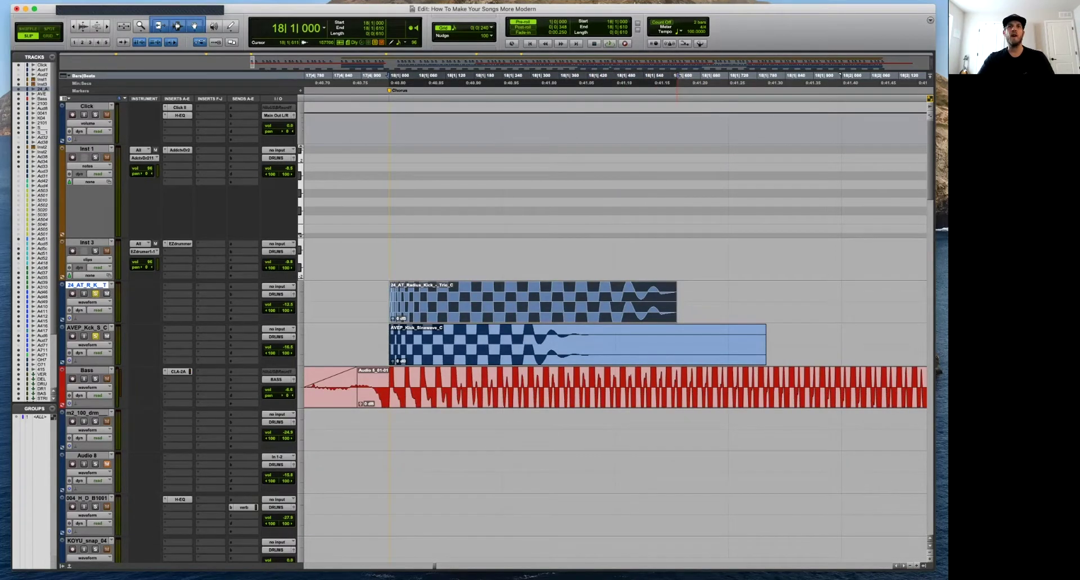
# Fade out the tail of the extended kick clip at 18|1|000 and play it back.
pyautogui.press('r')
pyautogui.press('r')
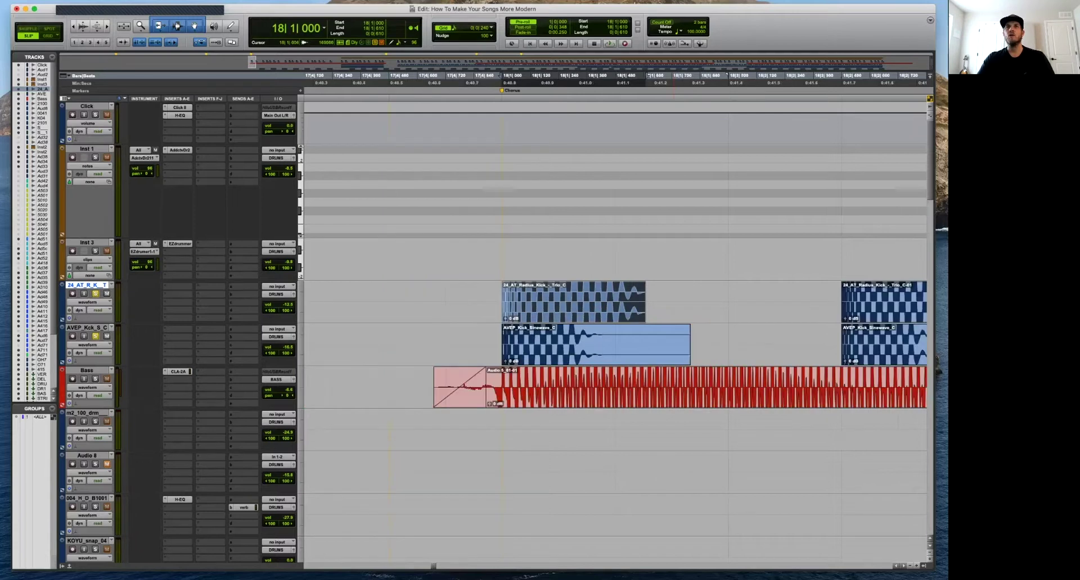
pyautogui.moveTo(630, 302); pyautogui.dragTo(614, 302)
pyautogui.click(553, 293)
pyautogui.press('space')
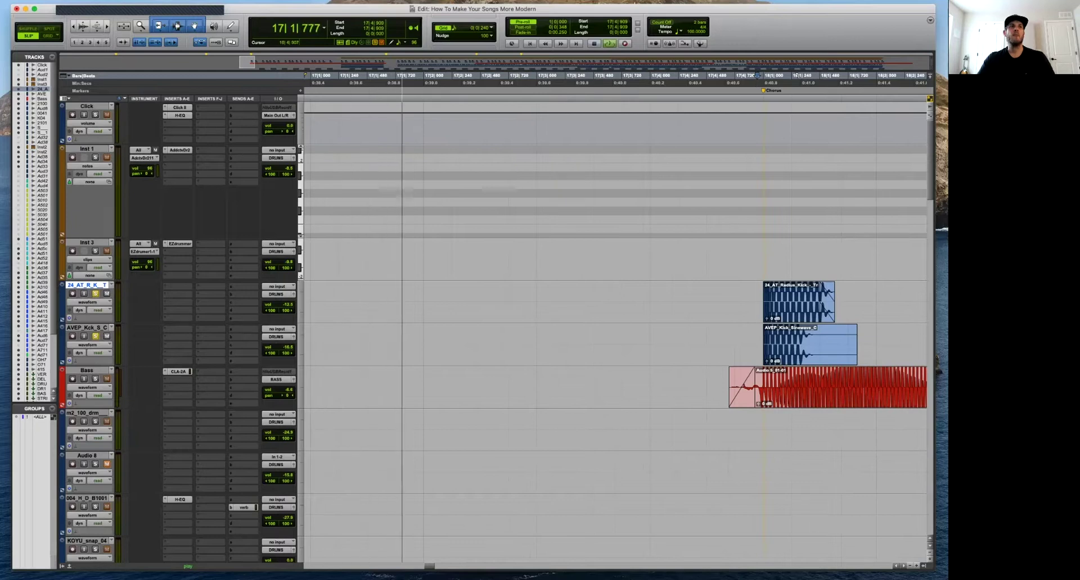
pyautogui.press('r')
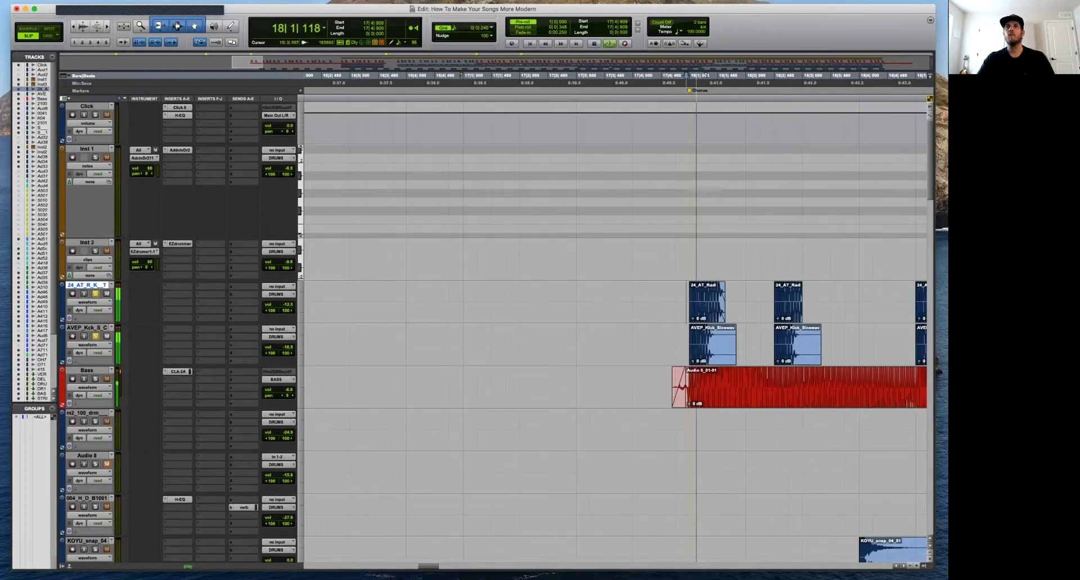
pyautogui.press('r')
pyautogui.press('space')
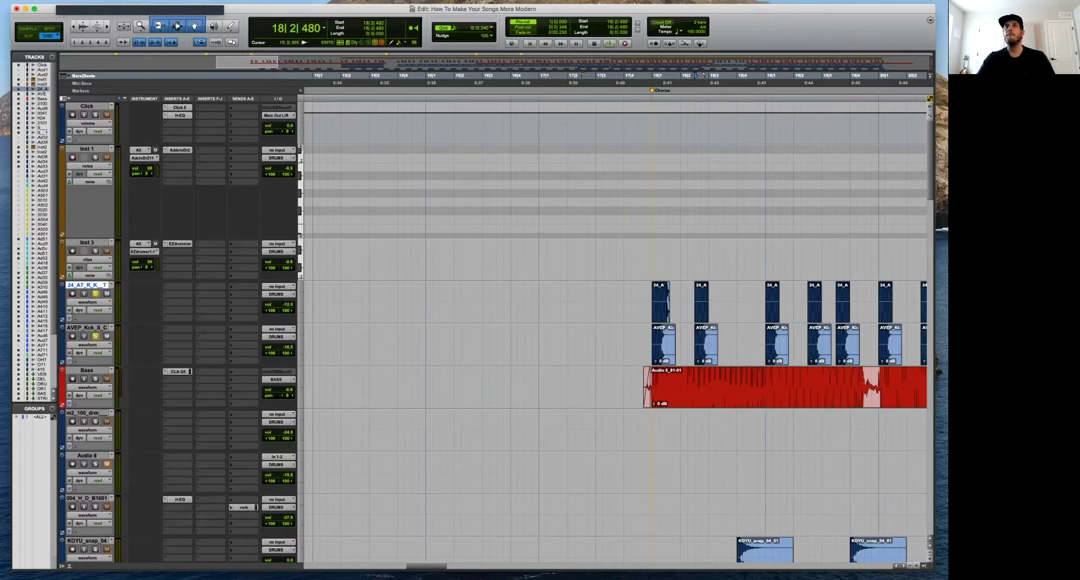
# Extend the second 24_AT kick clip, at 18|2|480, to 18|3|130 with a faded tail.
pyautogui.press('r')
pyautogui.press('r')
pyautogui.press('r')
pyautogui.press('r')
pyautogui.press('r')
pyautogui.press('t')
pyautogui.press('t')
pyautogui.press('t')
pyautogui.press('t')
pyautogui.press('t')
pyautogui.press('t')
pyautogui.press('t')
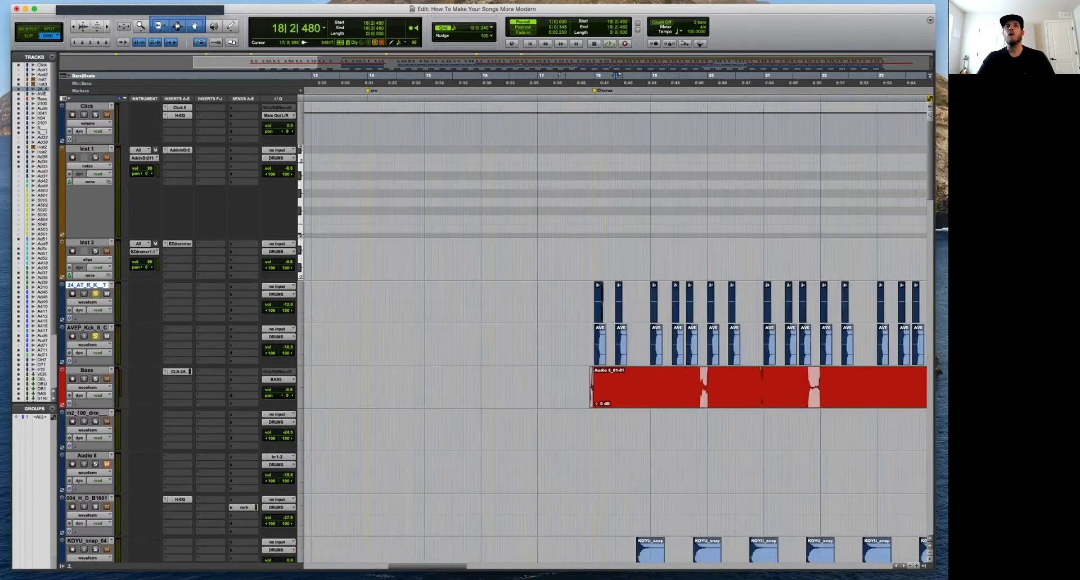
pyautogui.moveTo(447, 76); pyautogui.dragTo(615, 76)
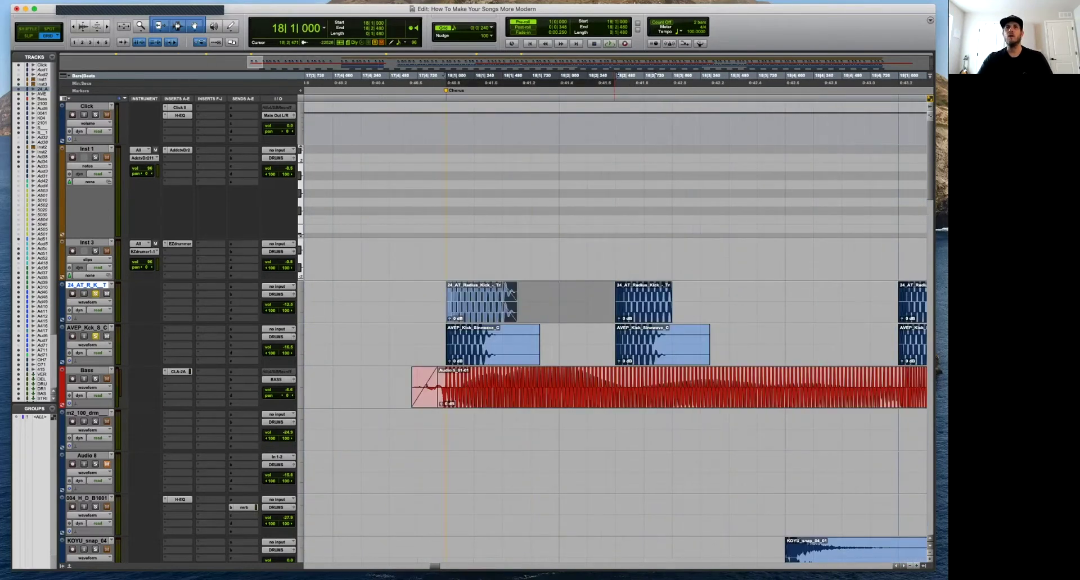
pyautogui.click(701, 75)
pyautogui.moveTo(671, 303)
pyautogui.mouseDown()
pyautogui.moveTo(686, 303)
pyautogui.moveTo(673, 303)
pyautogui.mouseUp()
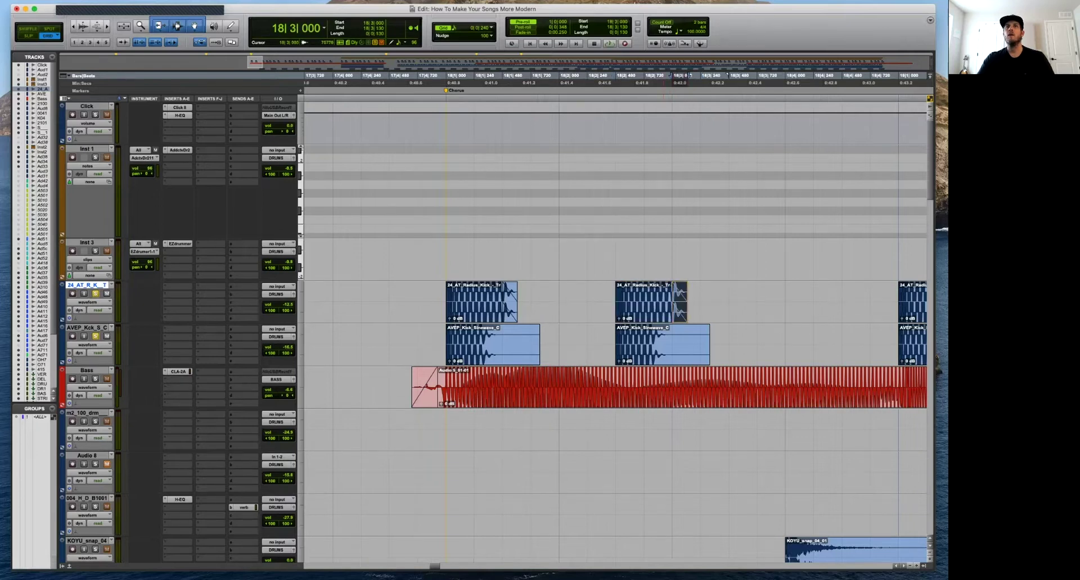
# Try to duplicate the two extended kick clips in bar 18 and undo the duplication.
pyautogui.press('r')
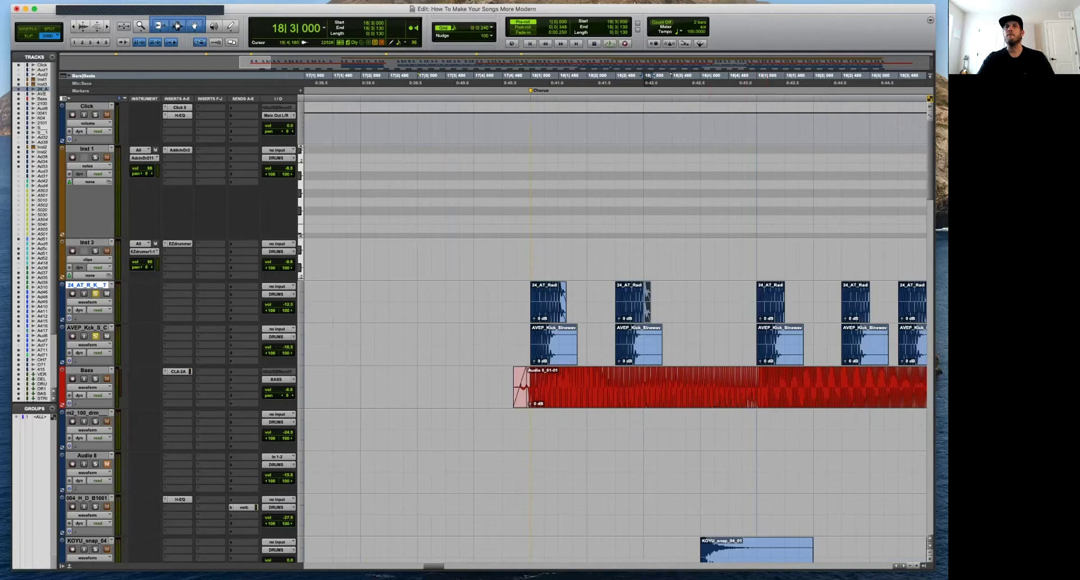
pyautogui.moveTo(530, 304); pyautogui.dragTo(730, 287)
pyautogui.press('super+d')
pyautogui.press('r')
pyautogui.press('super+z')
# Add the faded tail at 19|4|000 to the end of the last 24_AT kick clip in bar 19.
pyautogui.click(758, 303)
pyautogui.press('t')
pyautogui.press('t')
pyautogui.press('t')
pyautogui.press('r')
pyautogui.press('r')
pyautogui.press('r')
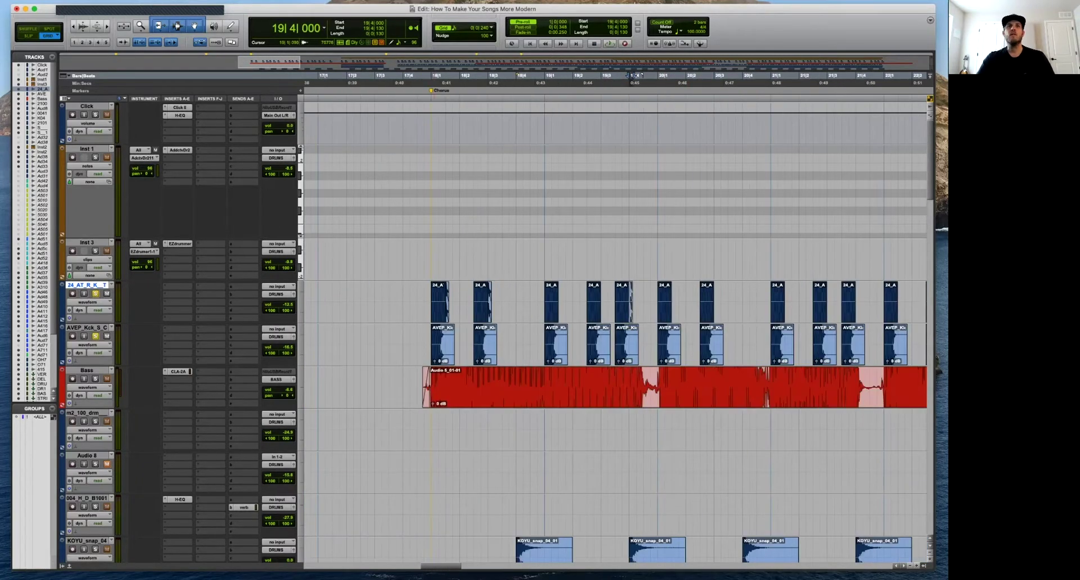
# Add faded tails to the 24_AT kick clips starting at 19|1|000 and 19|2|480.
pyautogui.moveTo(433, 303); pyautogui.dragTo(657, 302)
pyautogui.press('t')
pyautogui.press('t')
pyautogui.press('t')
pyautogui.moveTo(446, 302); pyautogui.dragTo(558, 287)
pyautogui.press('r')
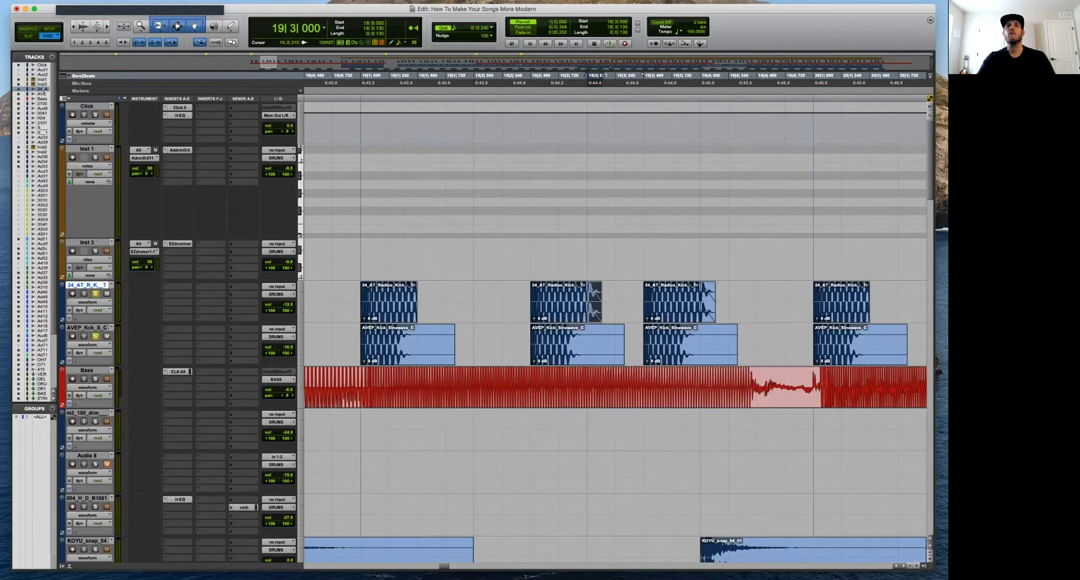
pyautogui.moveTo(416, 302); pyautogui.dragTo(664, 303)
# Consolidate the 24_AT kick clips from 18|1|000 to 20|1|000 into one two-bar clip.
pyautogui.press('r')
pyautogui.press('r')
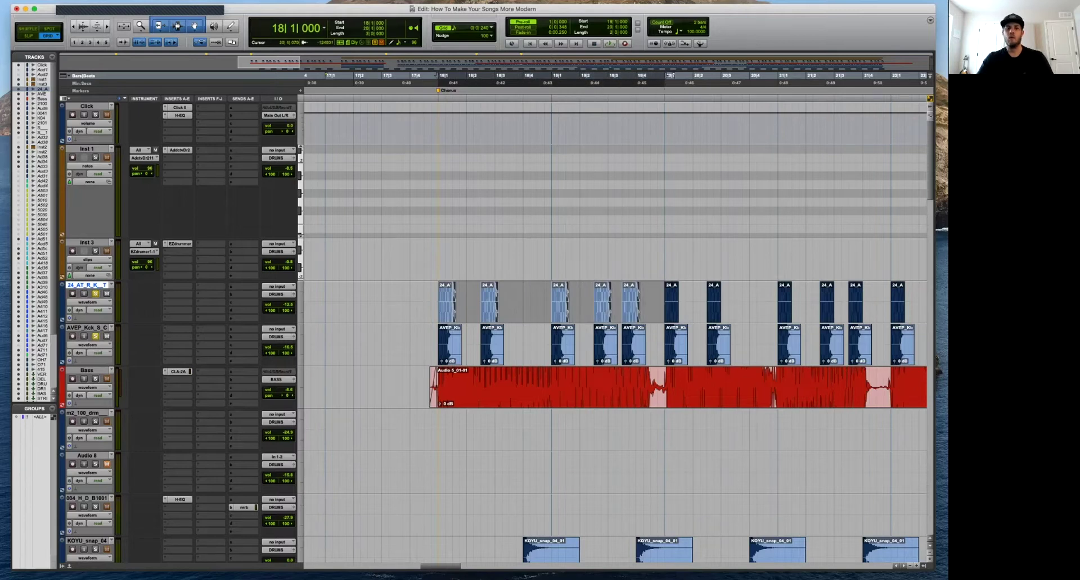
pyautogui.hotkey('alt', 'shift', '3')
pyautogui.press('r')
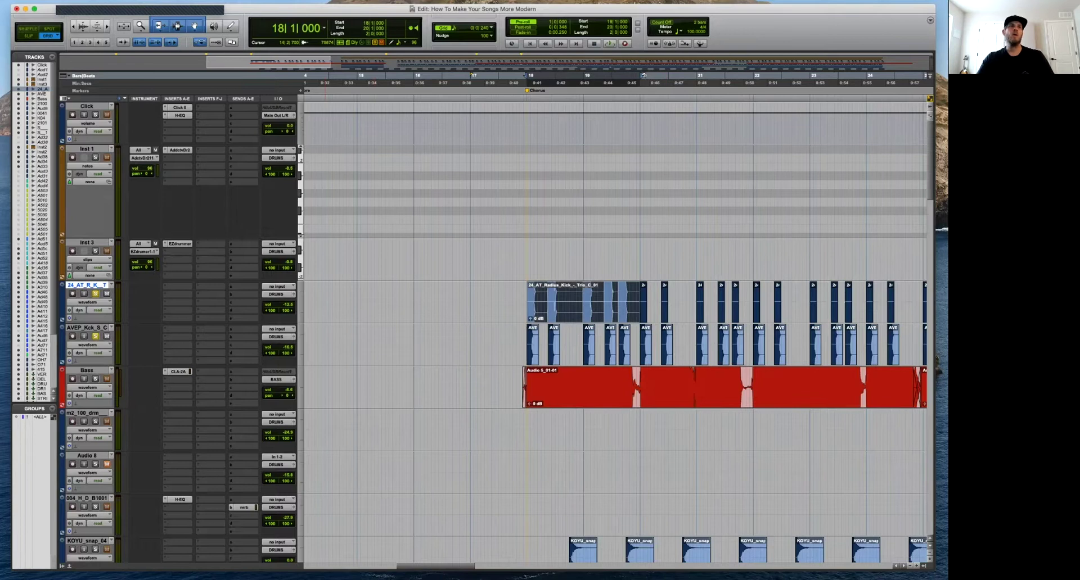
# Duplicate the 24_AT kick track with all its data and delete every clip from the duplicate.
pyautogui.hotkey('alt', 'shift', 'd')
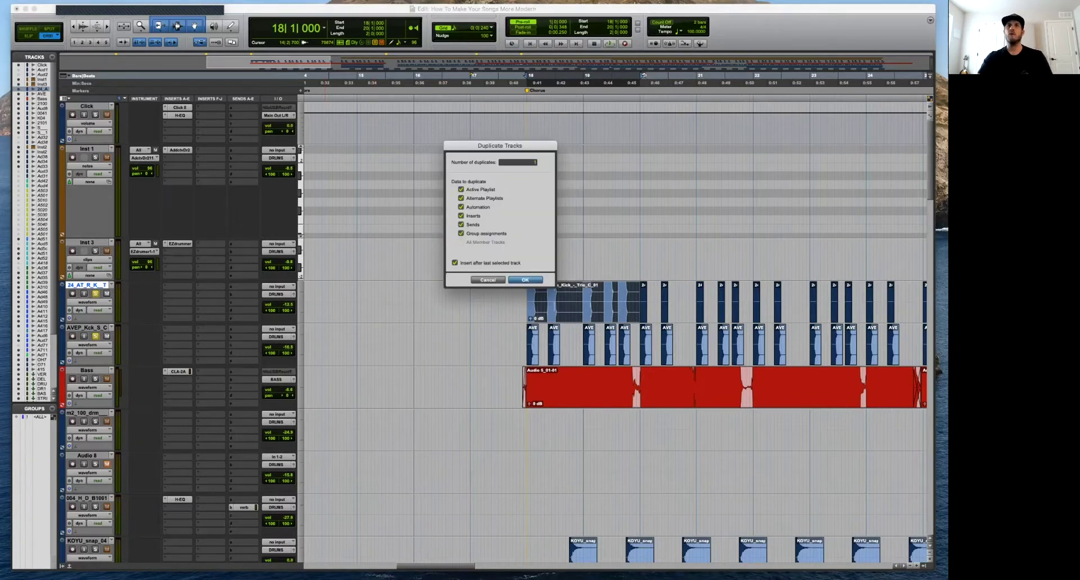
pyautogui.press('Return')
pyautogui.press('r')
pyautogui.press('r')
pyautogui.press('r')
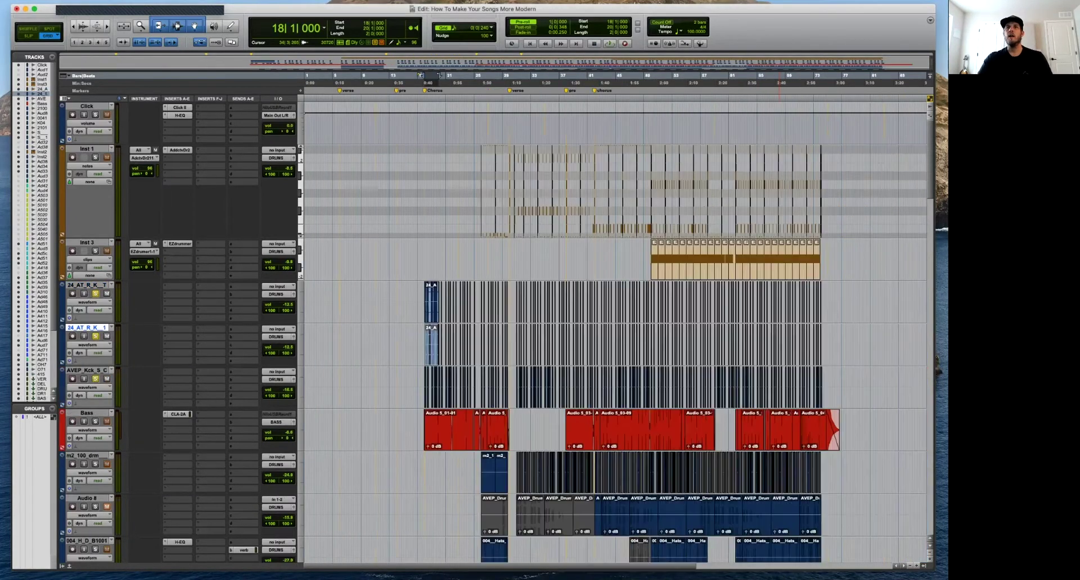
pyautogui.moveTo(845, 346); pyautogui.dragTo(409, 346)
pyautogui.press('Delete')
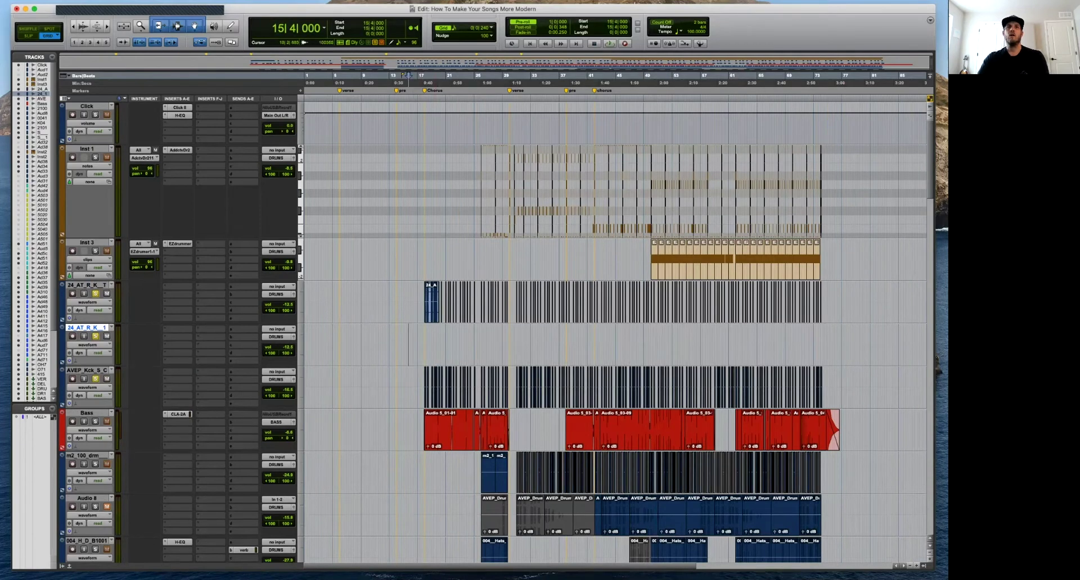
# Copy the consolidated two-bar kick clip onto the duplicate track at 18|1|000.
pyautogui.click(427, 346)
pyautogui.press('t')
pyautogui.press('t')
pyautogui.press('t')
pyautogui.press('t')
pyautogui.moveTo(675, 312); pyautogui.dragTo(675, 353)
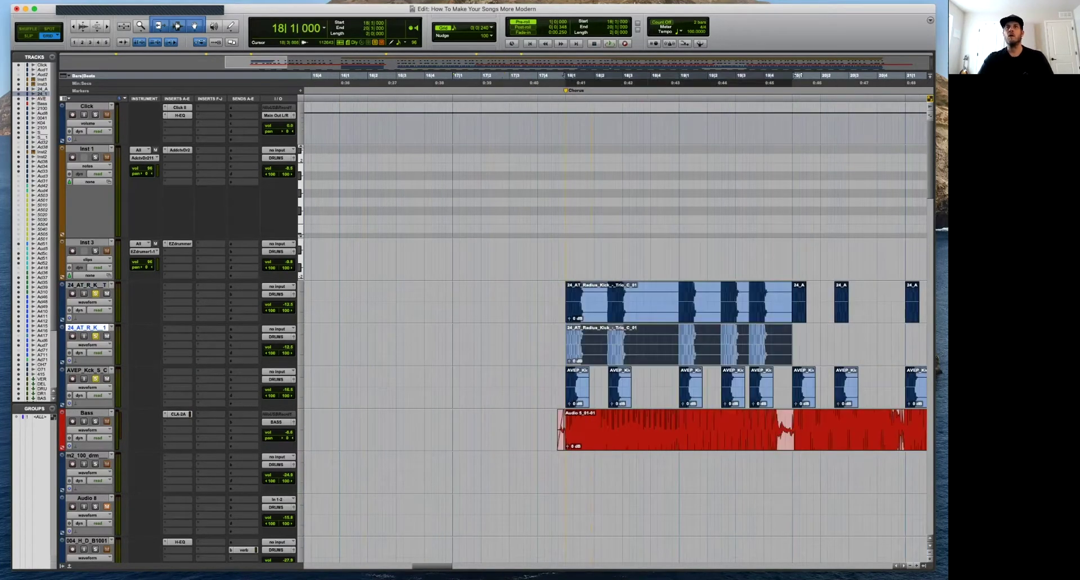
# Repeat the consolidated two-bar kick clip 30 times along the duplicate 24_AT kick track.
pyautogui.press('r')
pyautogui.press('r')
pyautogui.hotkey('alt', 'r')
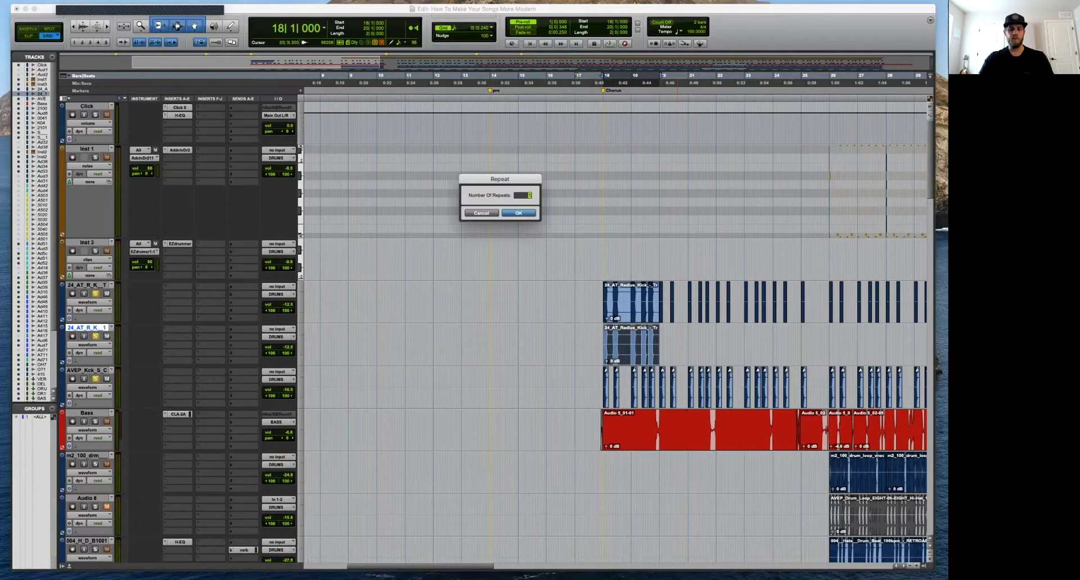
pyautogui.write('30')
pyautogui.press('Return')
pyautogui.press('r')
pyautogui.press('r')
pyautogui.press('r')
pyautogui.press('r')
pyautogui.press('t')
pyautogui.press('t')
pyautogui.press('t')
pyautogui.press('t')
pyautogui.press('t')
pyautogui.press('t')
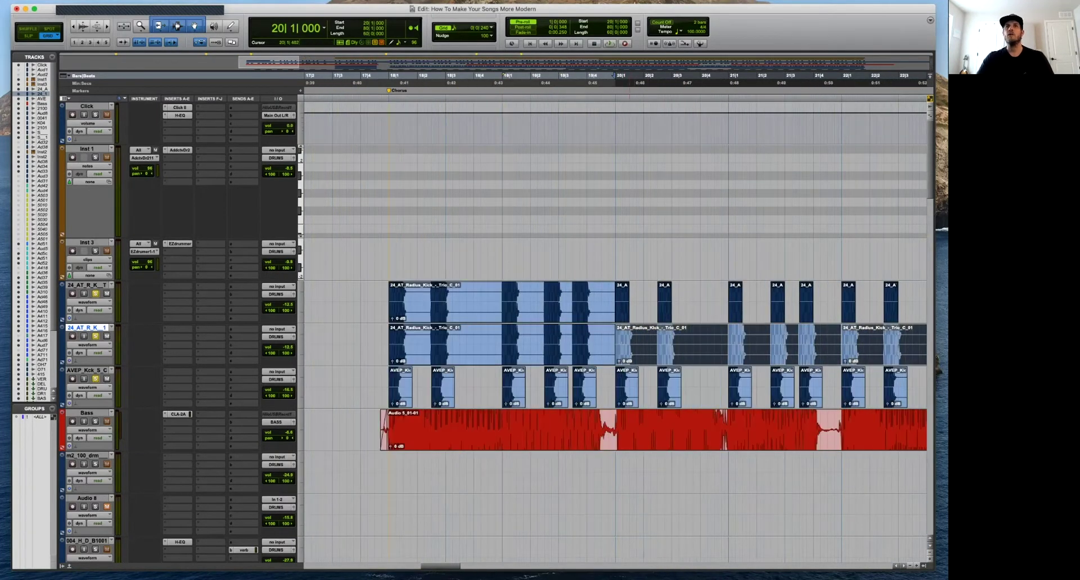
# Play the kicks around 20|1|480, then select both 24_AT tracks and the AVEP kick track and unsolo them.
pyautogui.click(629, 260)
pyautogui.press('space')
pyautogui.press('r')
pyautogui.press('t')
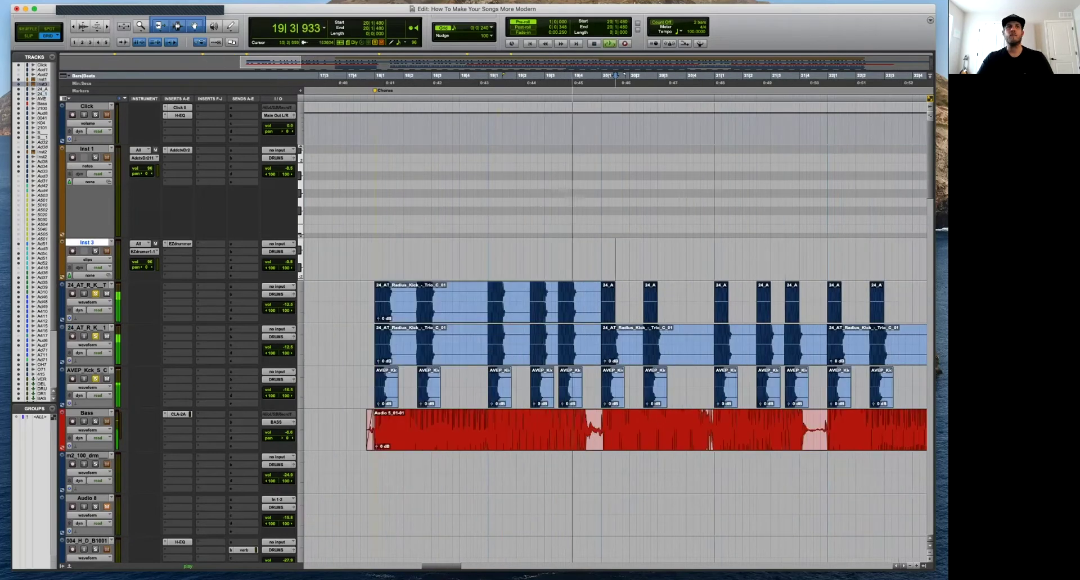
pyautogui.click(88, 285)
pyautogui.keyDown('shift'); pyautogui.click(87, 371); pyautogui.keyUp('shift')
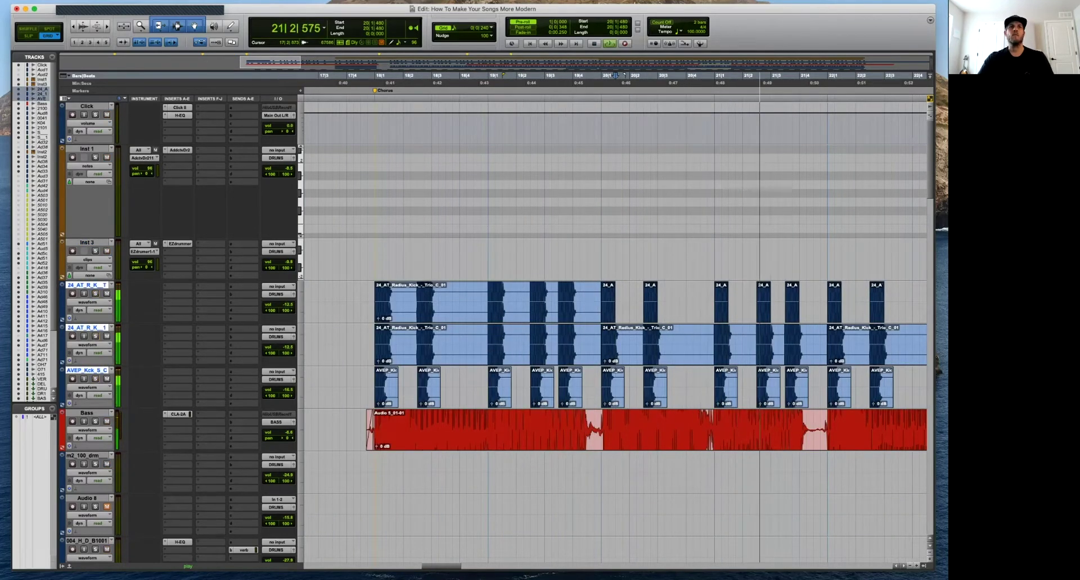
pyautogui.press('t')
pyautogui.hotkey('shift', 's')
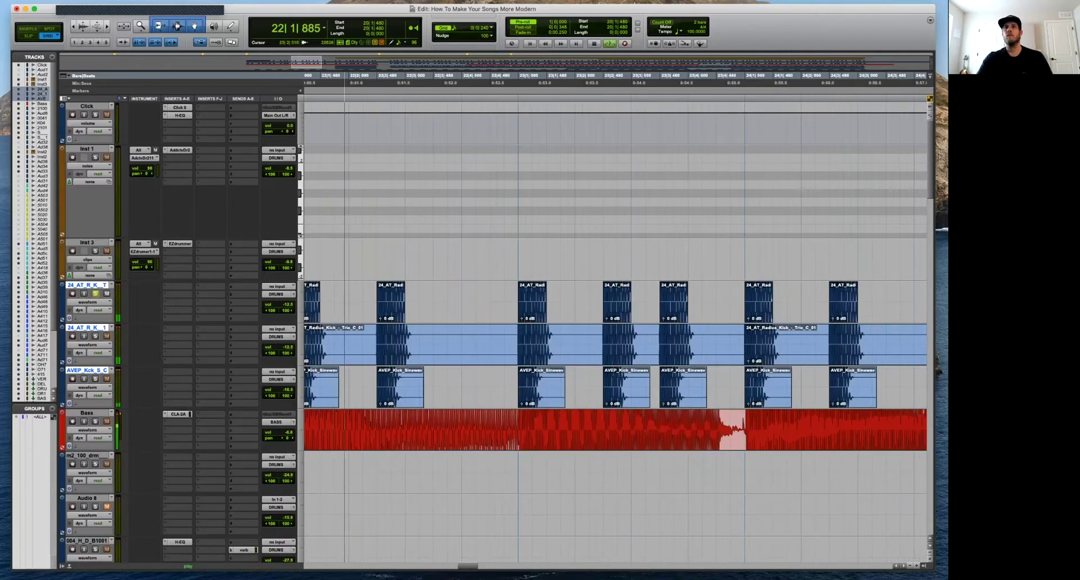
# Cut a short gap in the bass just before bar 26 and fade the clip edges on both sides in slip mode.
pyautogui.press('r')
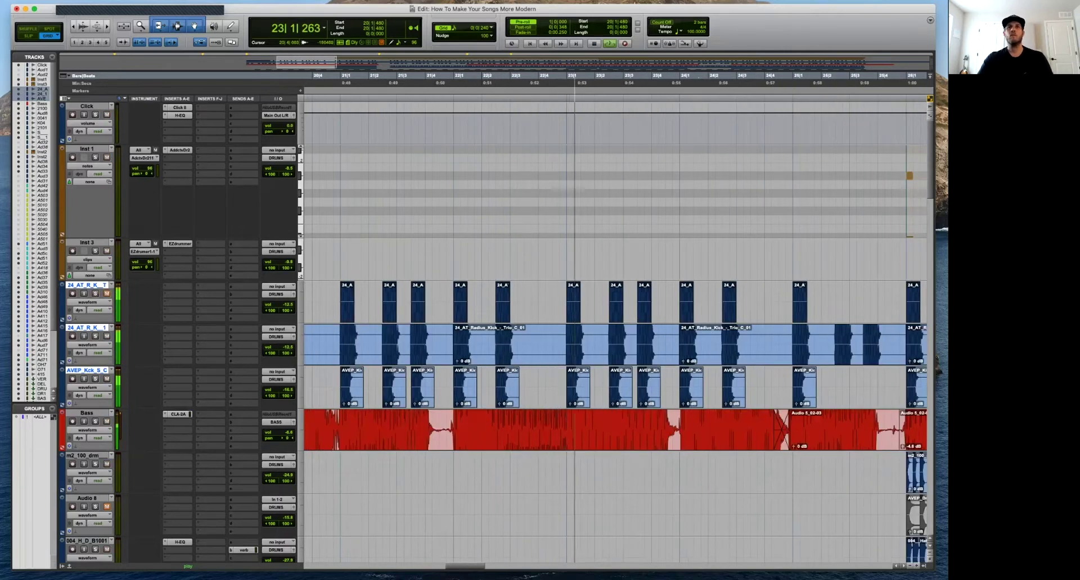
pyautogui.press('t')
pyautogui.press('r')
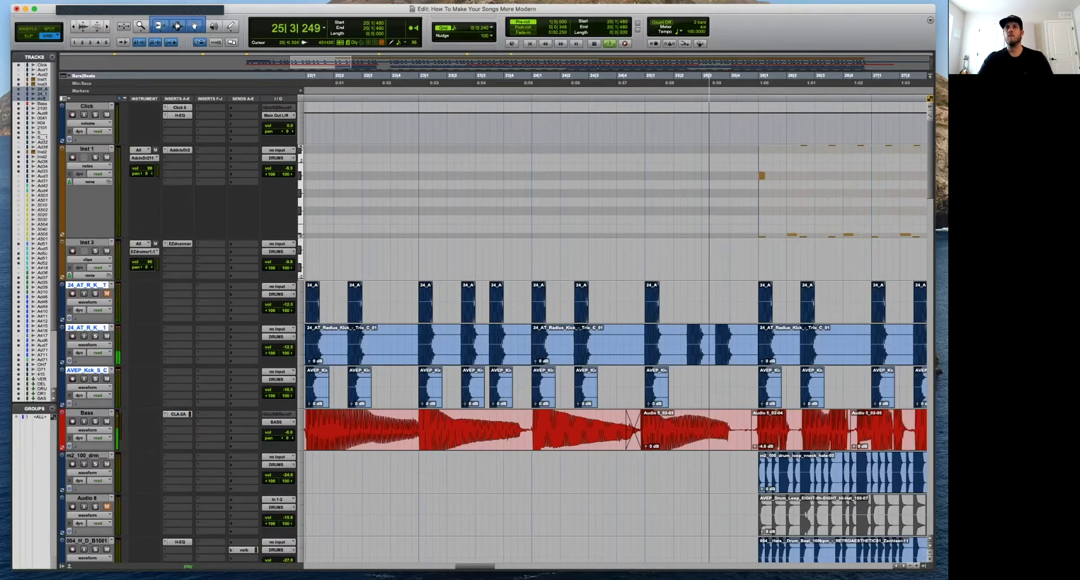
pyautogui.moveTo(739, 429); pyautogui.dragTo(752, 429)
pyautogui.press('Delete')
pyautogui.click(735, 429)
pyautogui.press('F2')
pyautogui.click(731, 428)
pyautogui.press('g')
pyautogui.click(757, 429)
pyautogui.press('d')
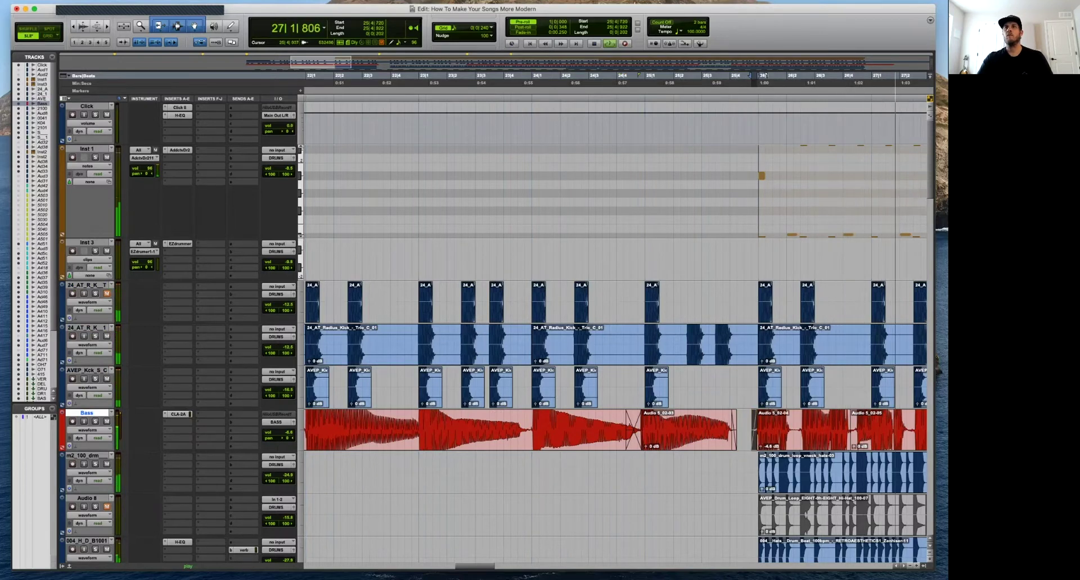
# Delete the duplicate kick audio from about 25|2 to just before bar 26 and play the transition.
pyautogui.press('r')
pyautogui.press('t')
pyautogui.press('space')
pyautogui.moveTo(538, 344); pyautogui.dragTo(617, 344)
pyautogui.press('Delete')
pyautogui.click(601, 303)
pyautogui.press('space')
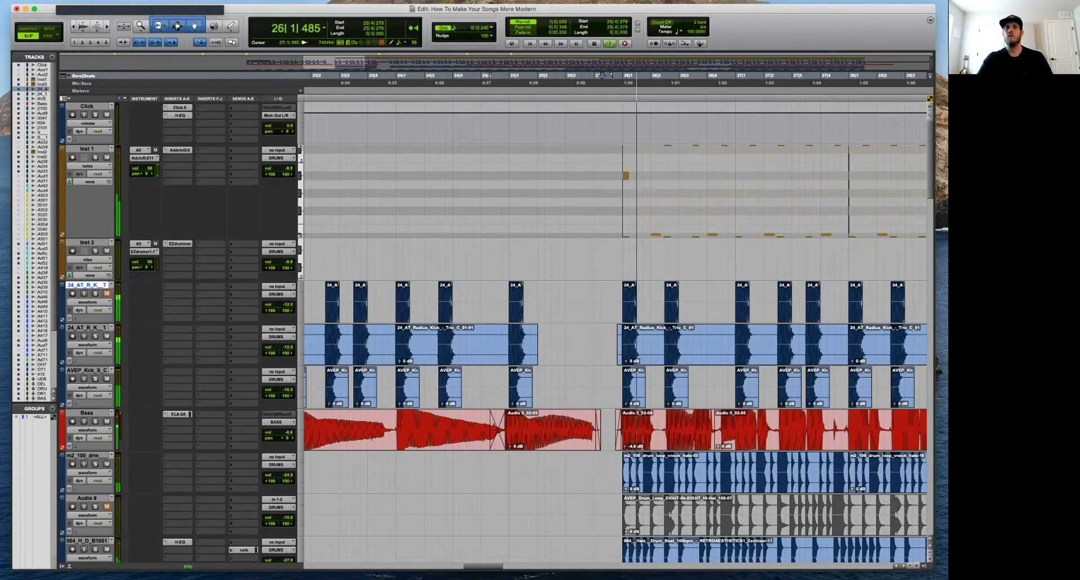
# Split the duplicate kick clip shortly before bar 31 and delete the part from the verse marker at bar 30 to the split.
pyautogui.scroll(-8, 602, 75)
pyautogui.scroll(10, 613, 332)
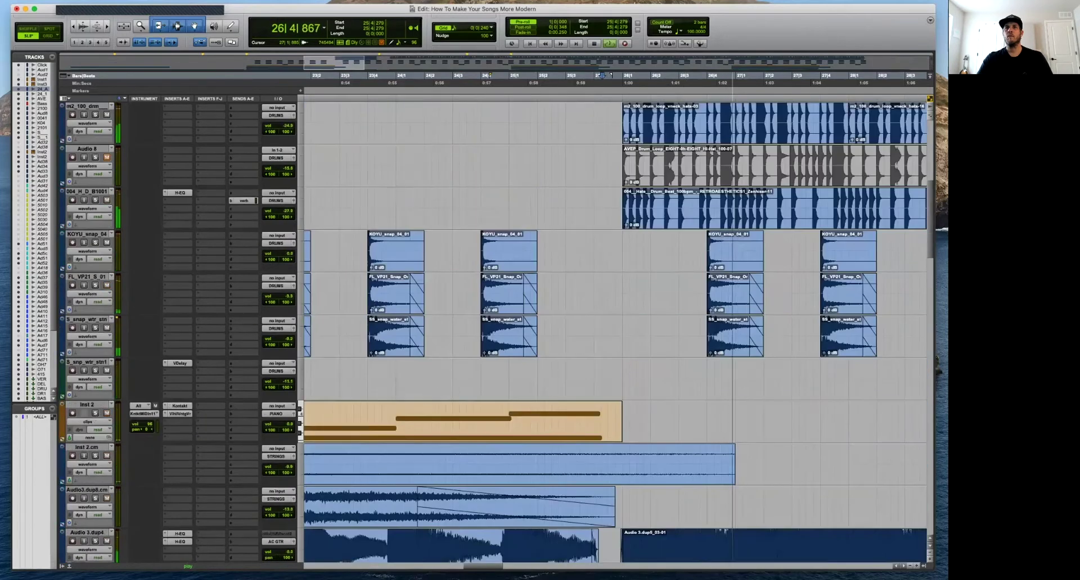
pyautogui.hscroll(6, 613, 331)
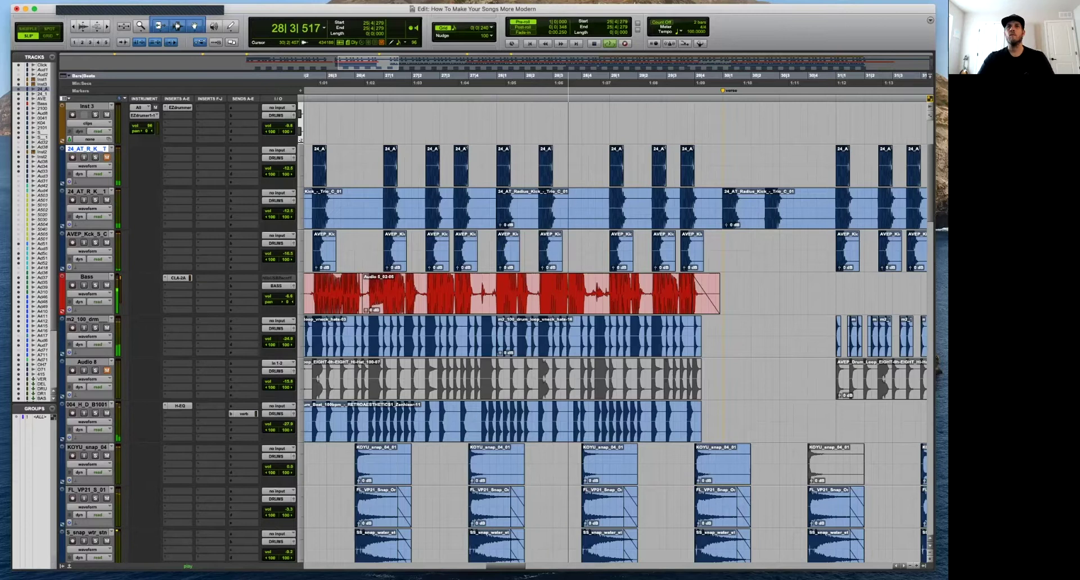
pyautogui.click(825, 202)
pyautogui.press('b')
pyautogui.click(765, 218)
pyautogui.press('Delete')
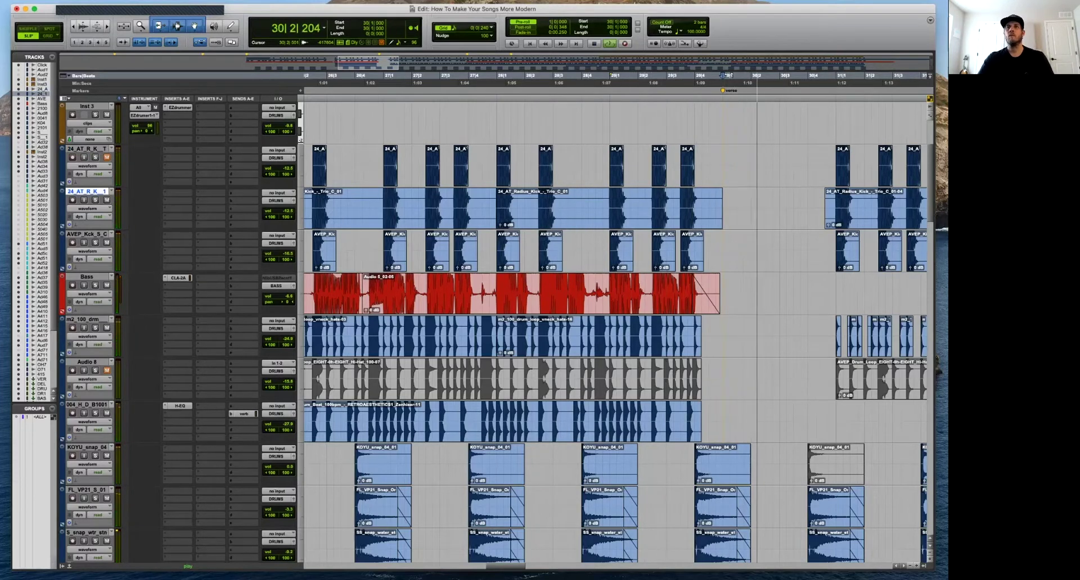
# Play through the verse and pre-chorus to check the duplicate kick pattern against the other drum and bass tracks.
pyautogui.press('r')
pyautogui.scroll(-1, 765, 218)
pyautogui.press('t')
pyautogui.press('t')
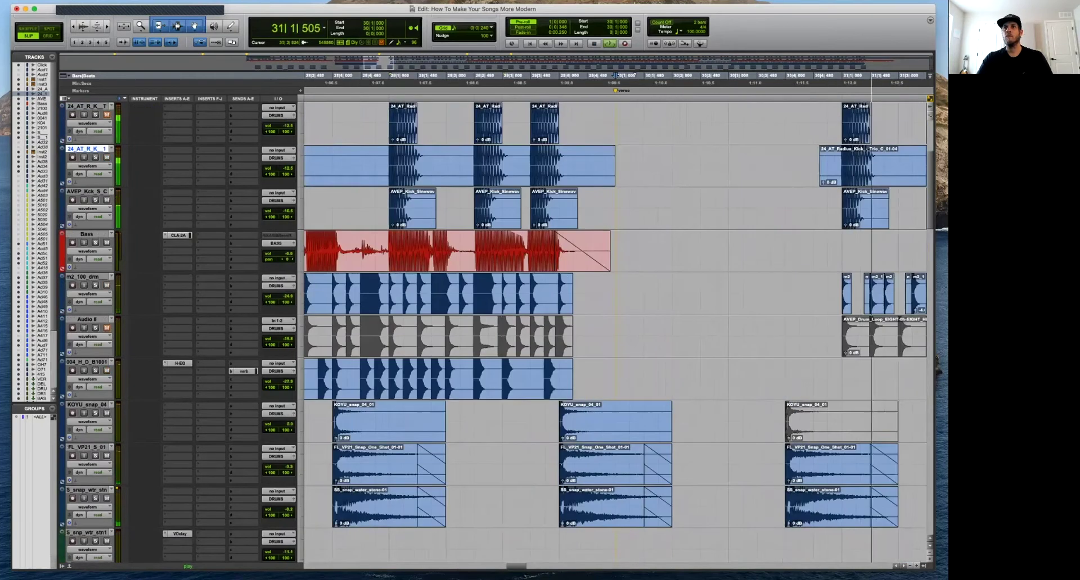
pyautogui.scroll(2, 766, 219)
pyautogui.press('r')
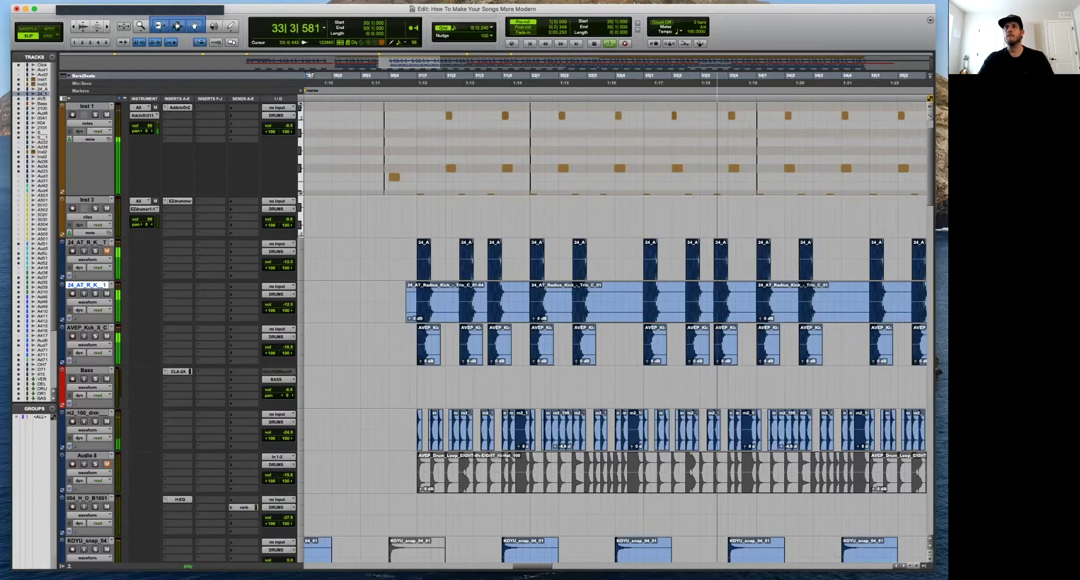
pyautogui.press('r')
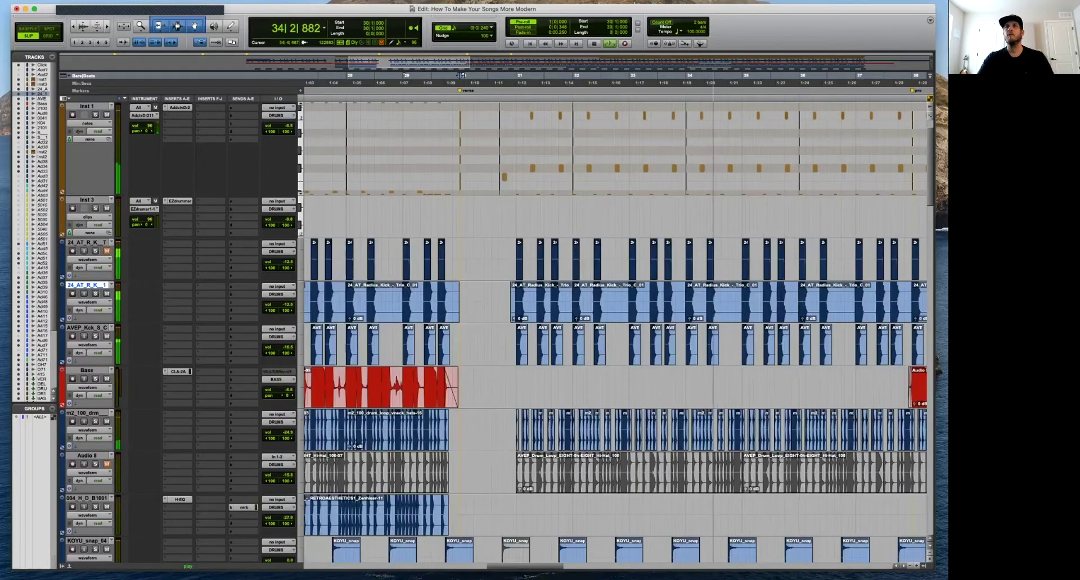
pyautogui.press('t')
pyautogui.press('t')
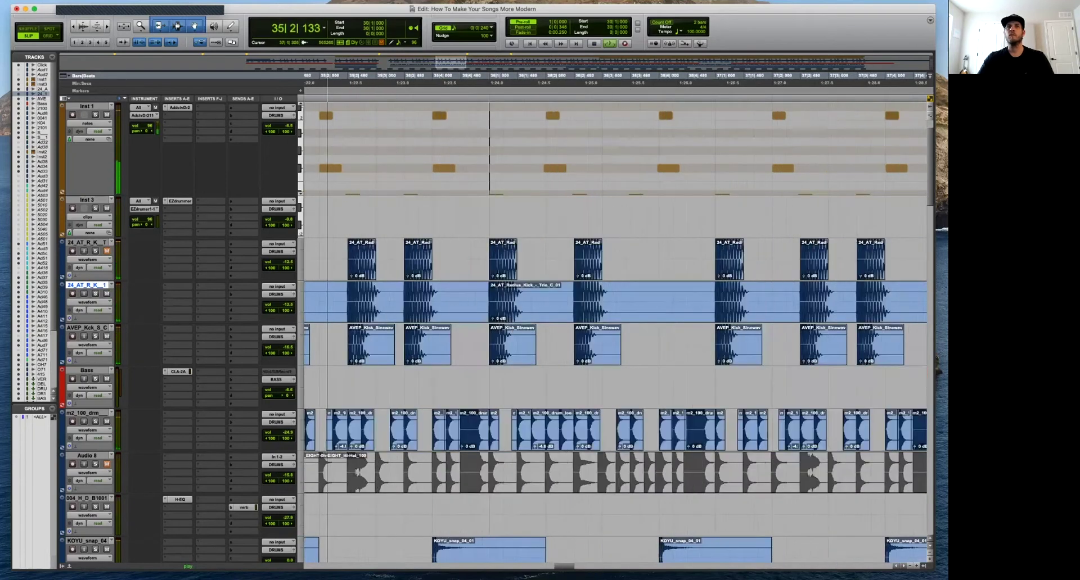
pyautogui.press('r')
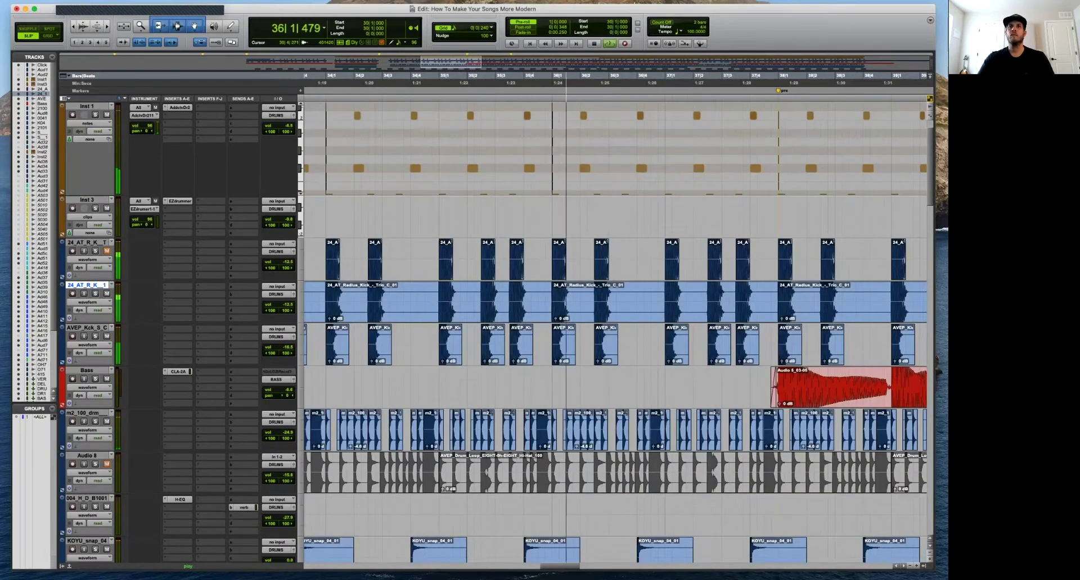
pyautogui.press('r')
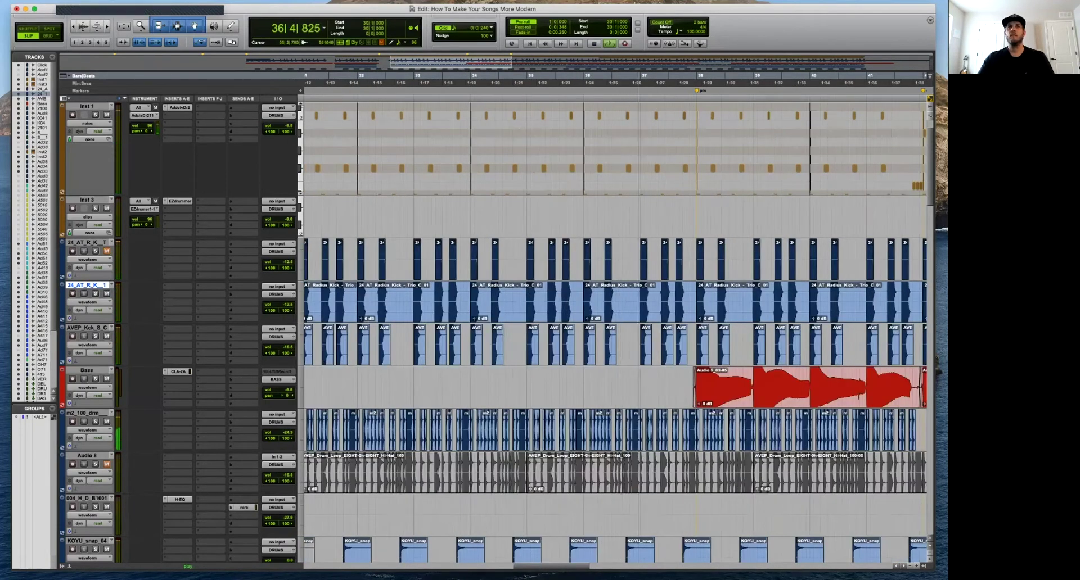
pyautogui.press('t')
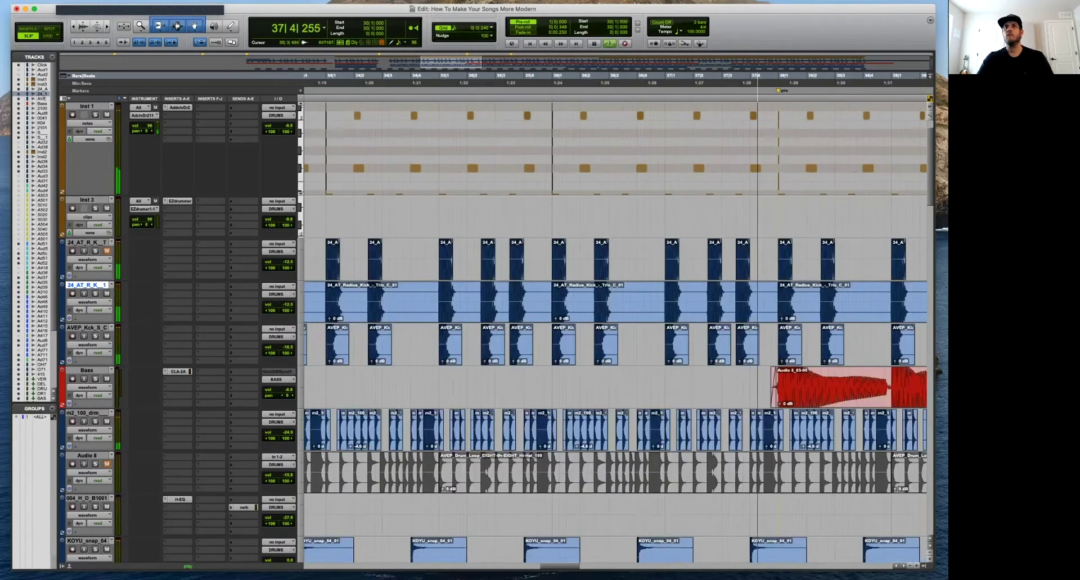
pyautogui.press('r')
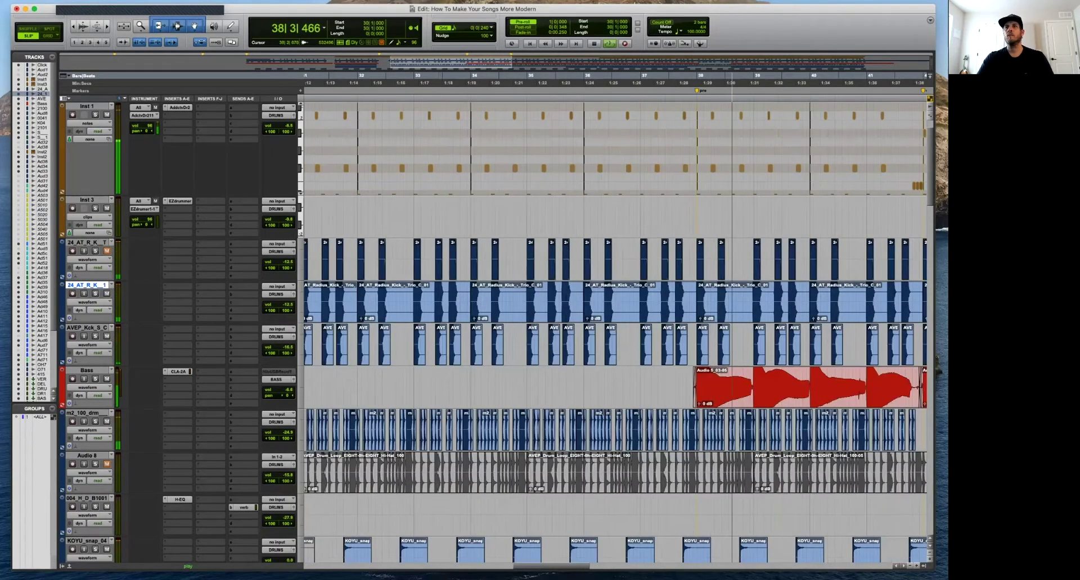
pyautogui.press('t')
pyautogui.press('t')
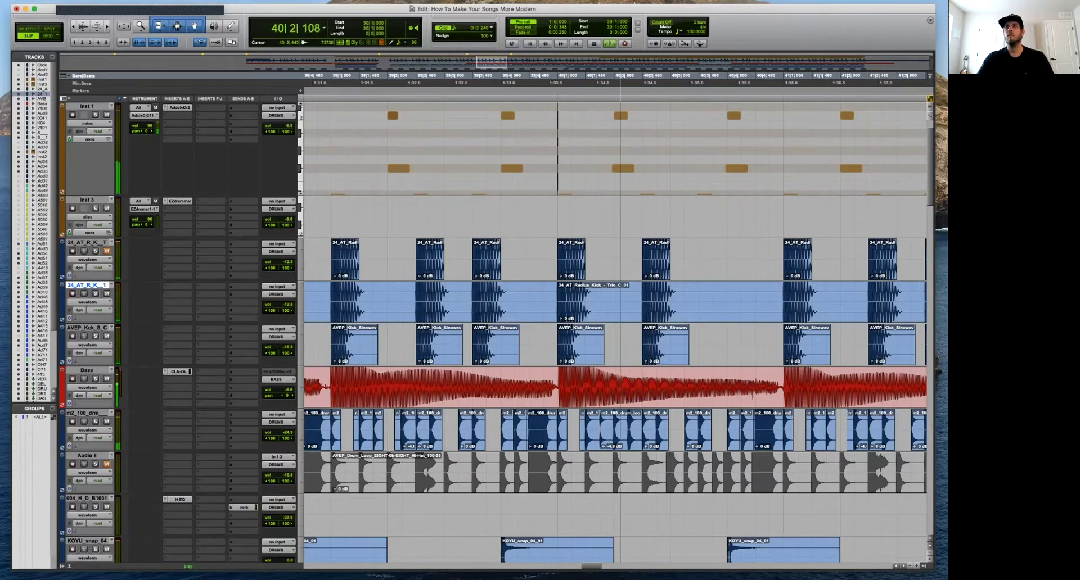
pyautogui.press('r')
pyautogui.press('r')
pyautogui.press('r')
pyautogui.press('r')
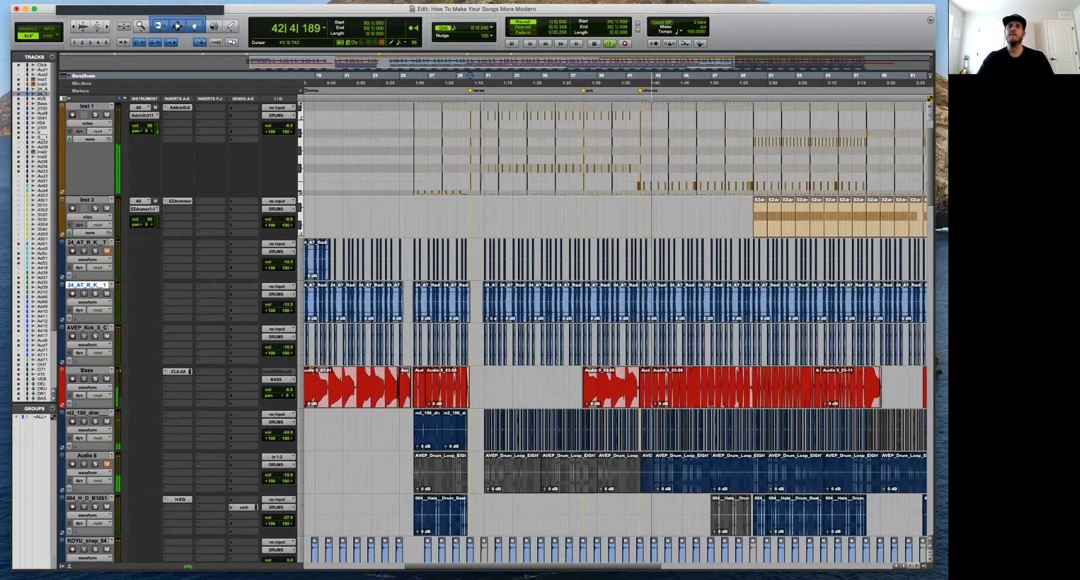
# Try muting the three layered snap clips at 41|4, just before the chorus, and play the transition.
pyautogui.scroll(-3, 613, 332)
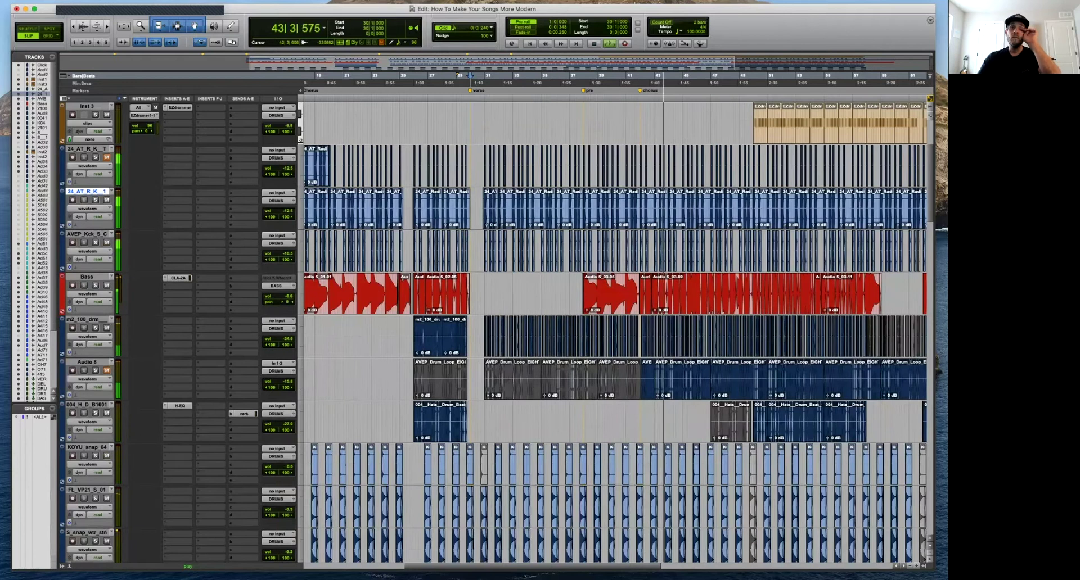
pyautogui.scroll(-5, 613, 332)
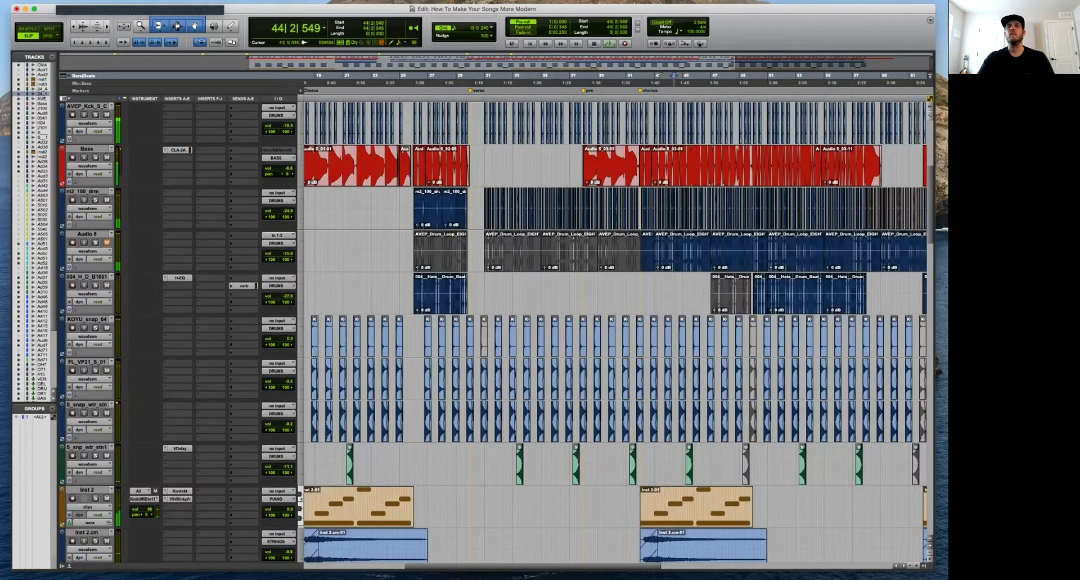
pyautogui.click(630, 294)
pyautogui.press('super+bracketright')
pyautogui.press('super+bracketright')
pyautogui.moveTo(594, 318); pyautogui.dragTo(636, 440)
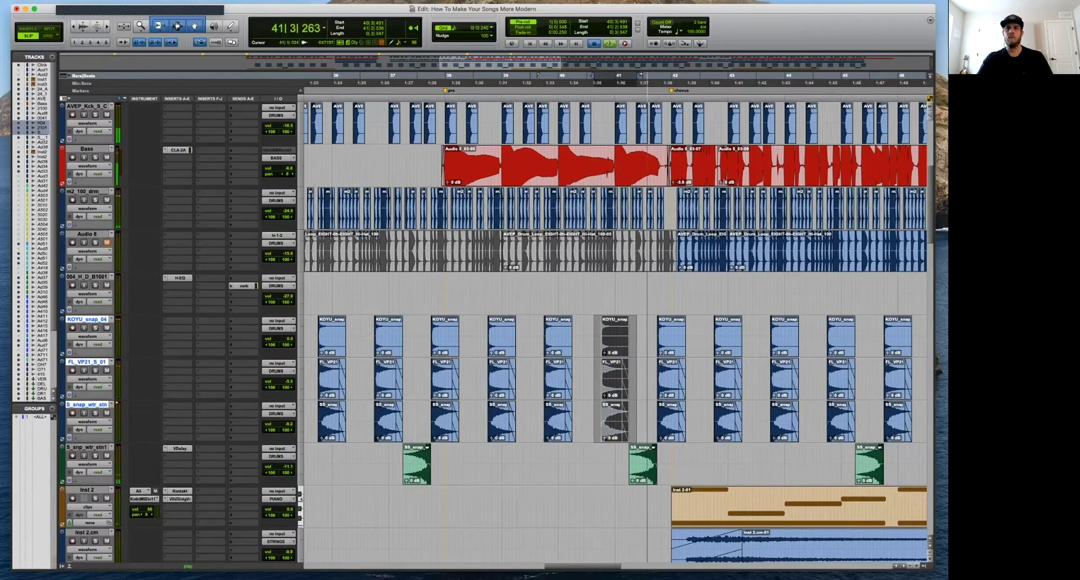
pyautogui.press('space')
pyautogui.moveTo(653, 318); pyautogui.dragTo(690, 439)
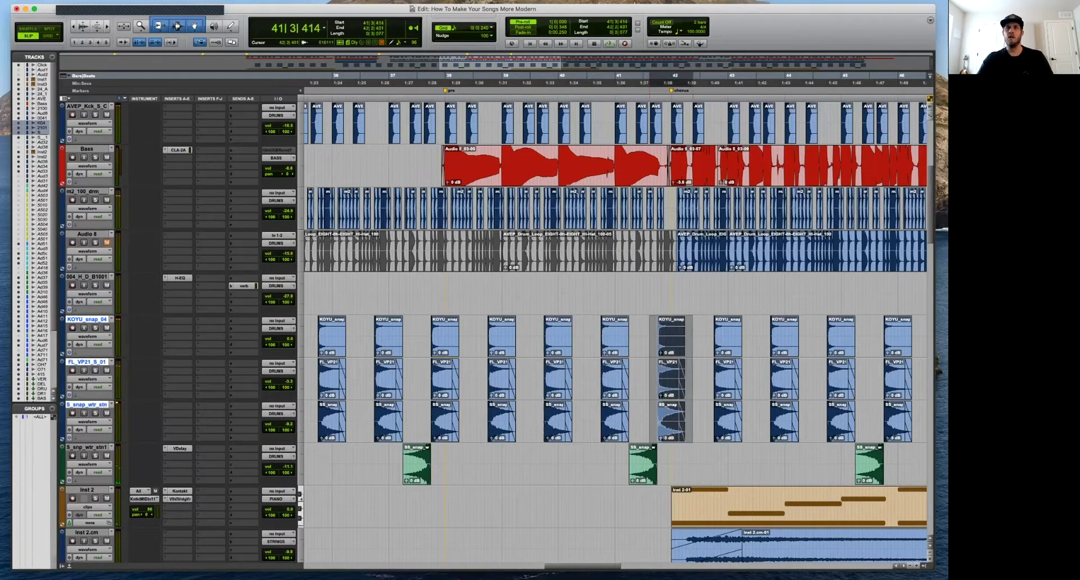
pyautogui.click(659, 295)
pyautogui.press('space')
pyautogui.press('t')
pyautogui.press('t')
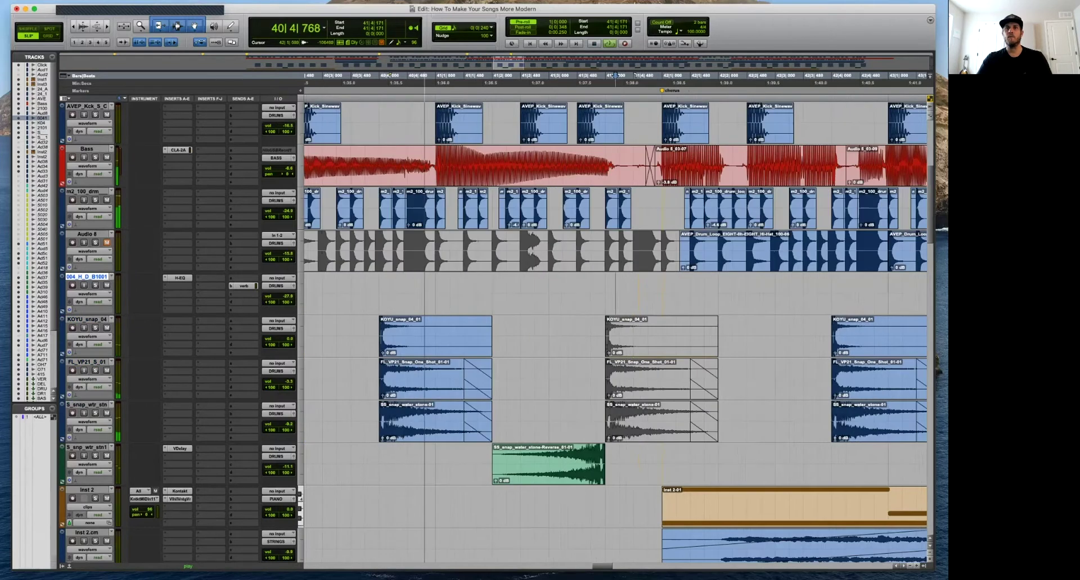
pyautogui.scroll(2, 618, 315)
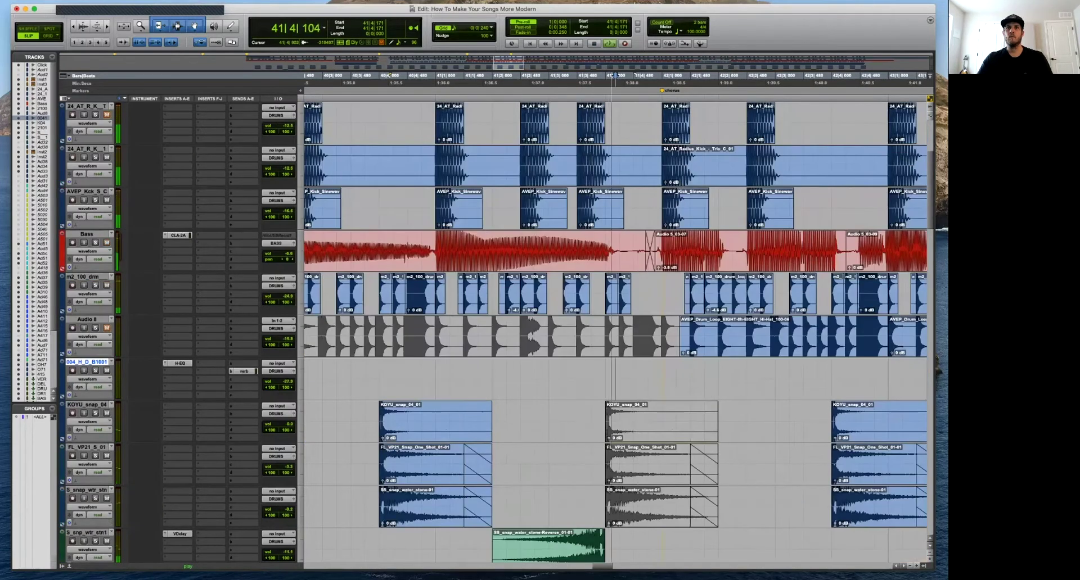
pyautogui.press('r')
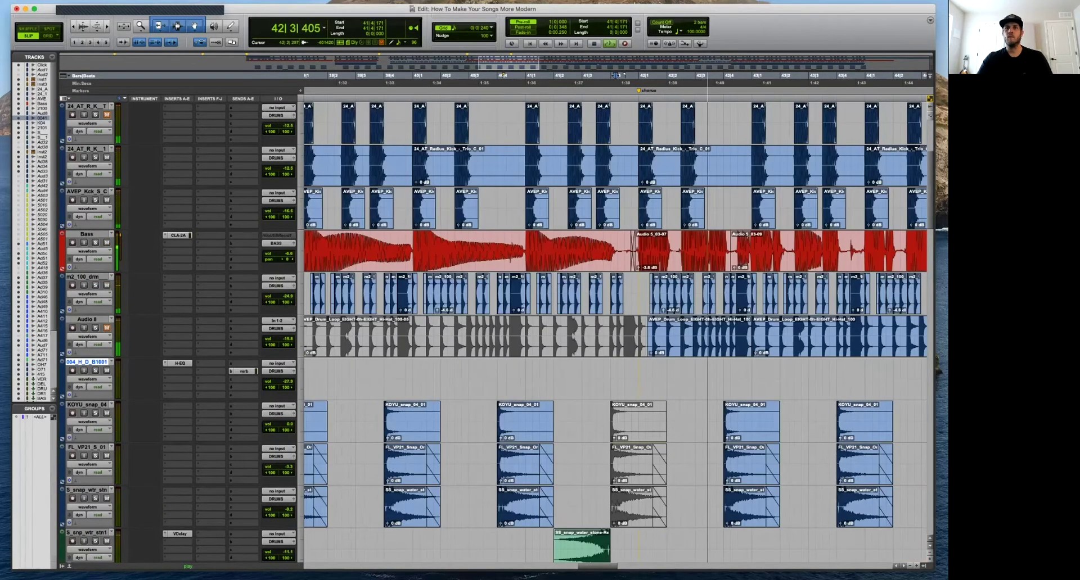
# Unmute the three layered snap clips at 41|4 and replay the lead-in to the chorus.
pyautogui.click(620, 75)
pyautogui.press('t')
pyautogui.press('r')
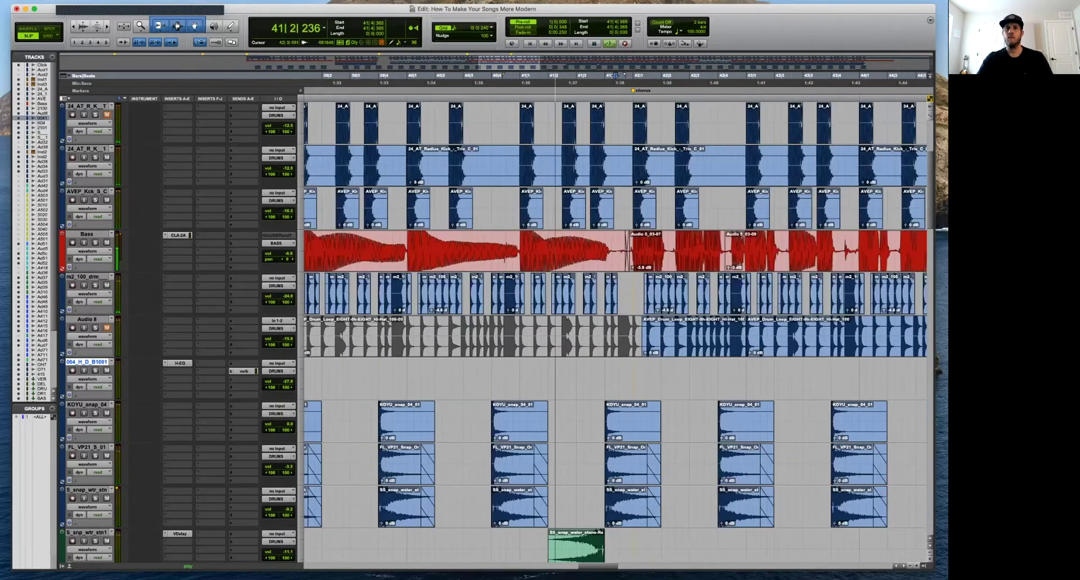
pyautogui.scroll(-2, 619, 315)
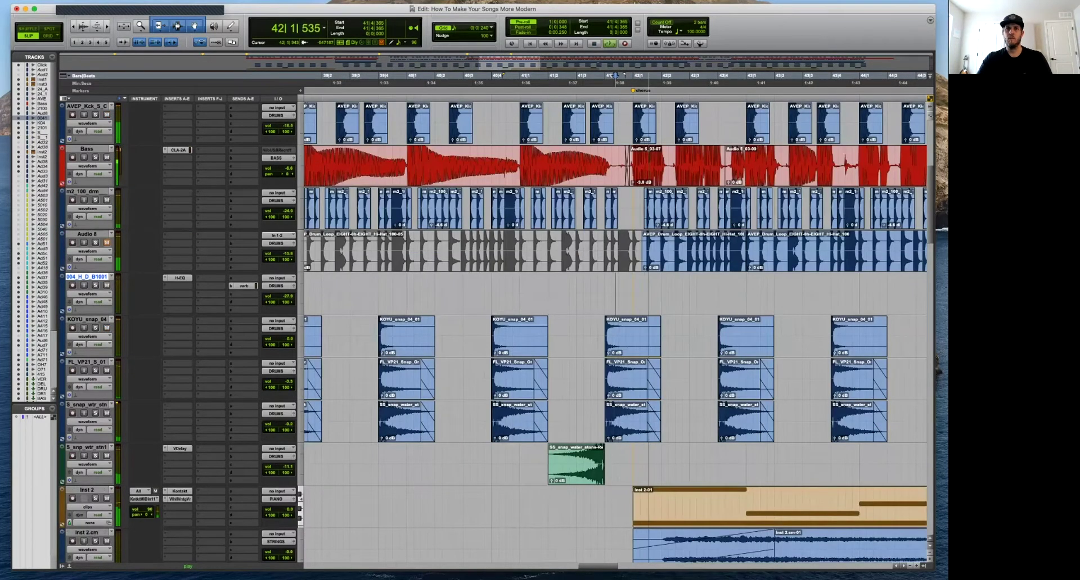
# Mute the reversed water snap clip leading into the bar 42 chorus and replay the transition.
pyautogui.moveTo(677, 321); pyautogui.dragTo(617, 470)
pyautogui.click(580, 460)
pyautogui.click(582, 472)
pyautogui.press('super+m')
pyautogui.press('super+z')
pyautogui.click(635, 474)
pyautogui.press('space')
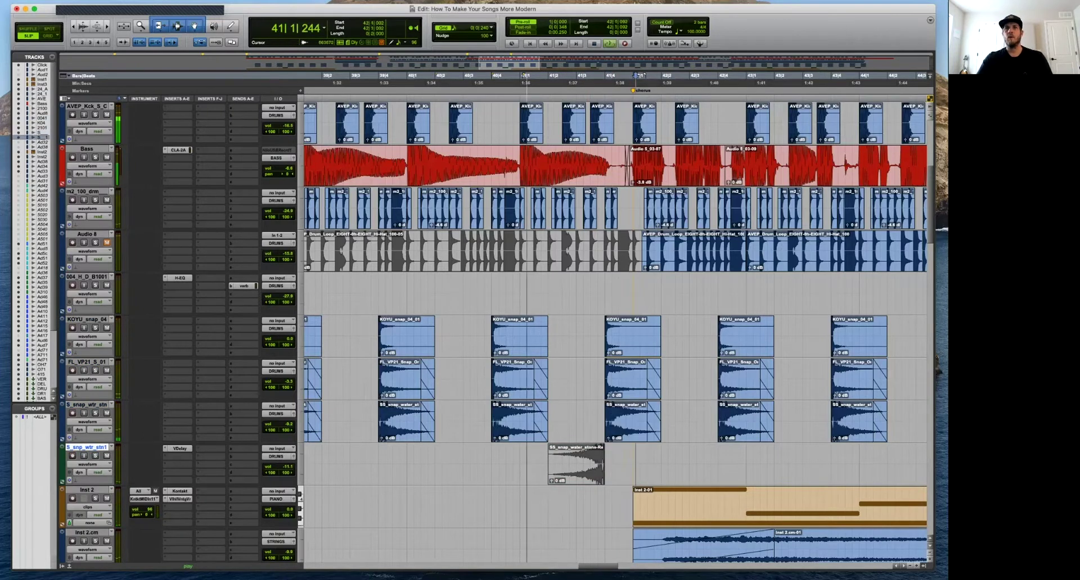
# Select the three layered snap clips at 41|4 with a range running from 41|3 into bar 42.
pyautogui.press('t')
pyautogui.press('r')
pyautogui.moveTo(568, 318); pyautogui.dragTo(663, 442)
pyautogui.press('r')
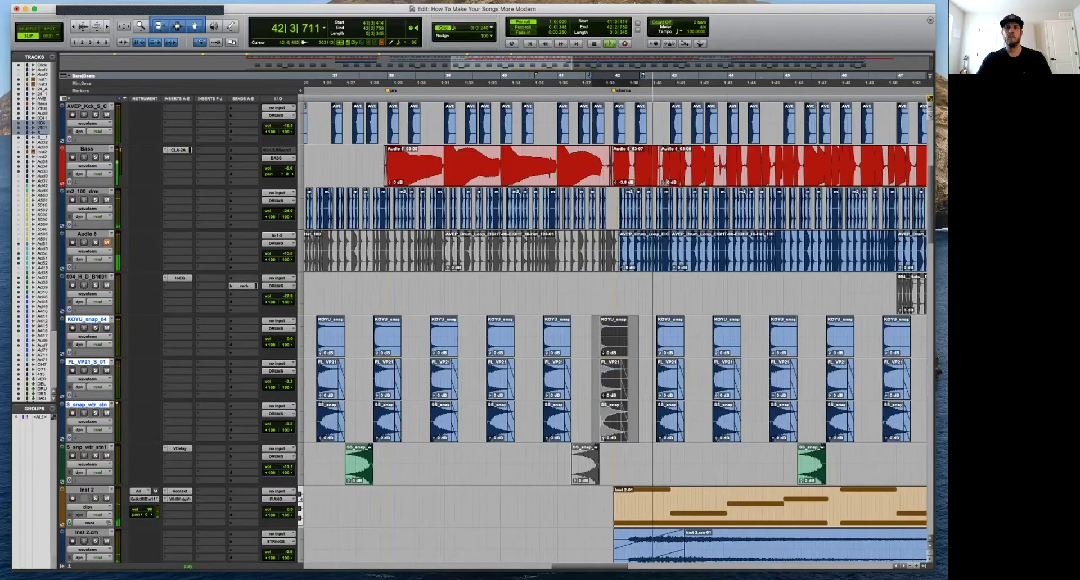
pyautogui.press('r')
# Play into the bar 42 chorus and examine how the kick, bass and drum loop layers line up.
pyautogui.scroll(5, 618, 337)
pyautogui.press('t')
pyautogui.press('t')
pyautogui.press('r')
pyautogui.press('r')
pyautogui.press('r')
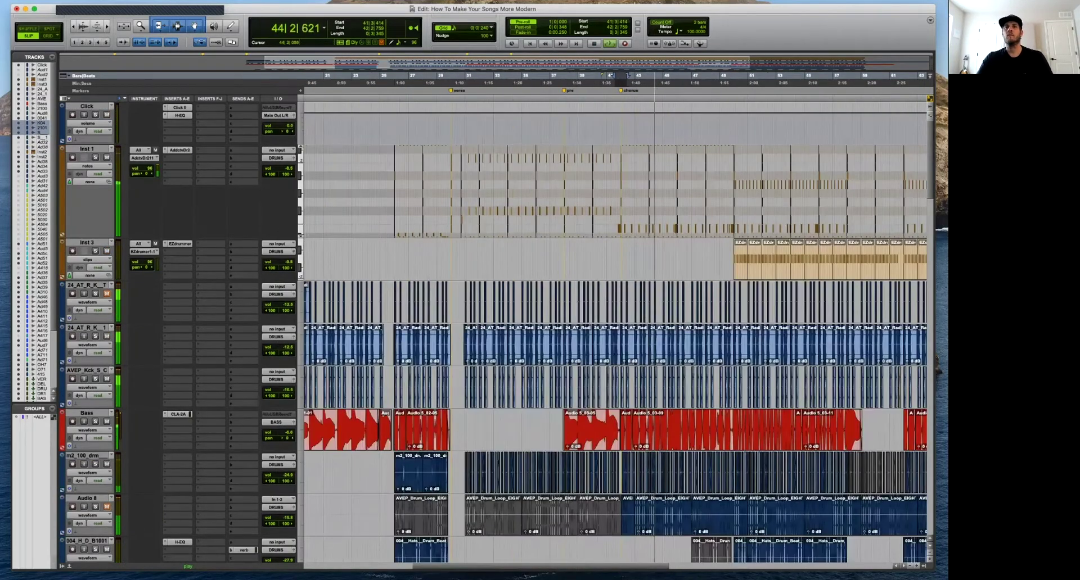
pyautogui.press('t')
pyautogui.press('t')
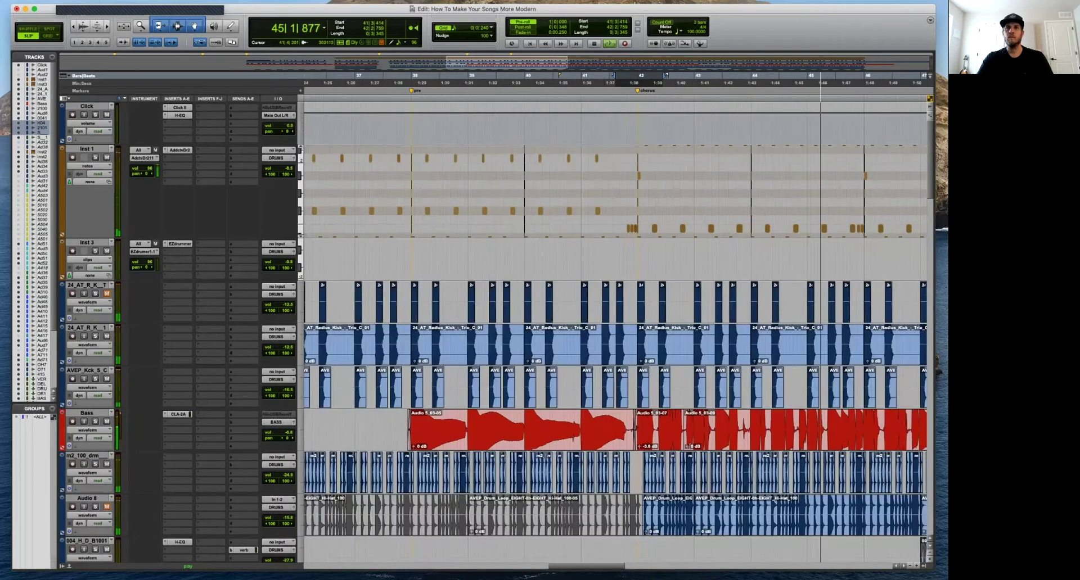
# Clear the end of the bass note at 41|4 to leave a gap before the bar 42 chorus, and play from bar 43.
pyautogui.click(628, 74)
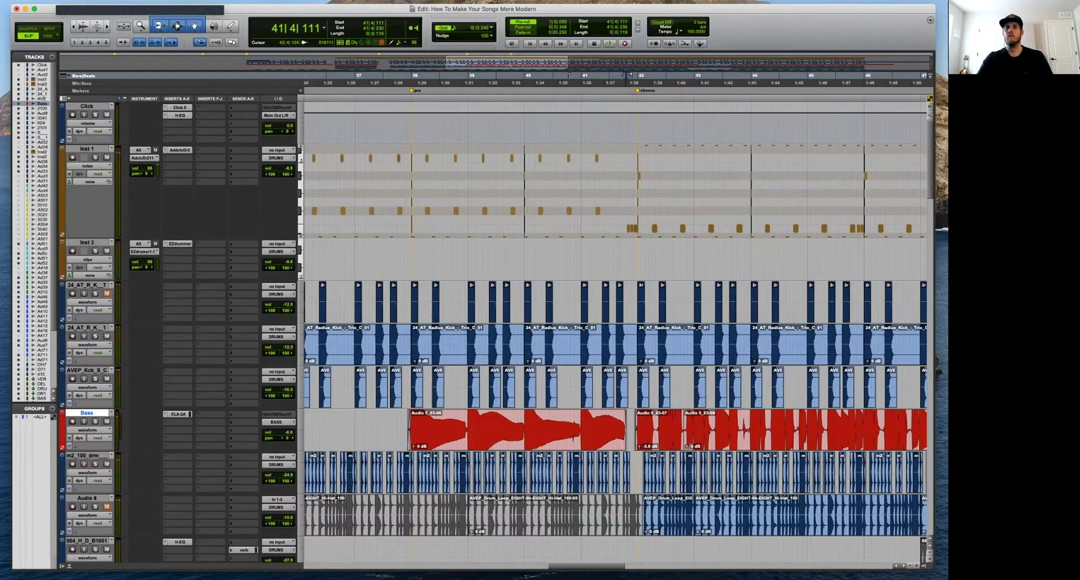
pyautogui.press('t')
pyautogui.press('t')
pyautogui.click(615, 74)
pyautogui.press('space')
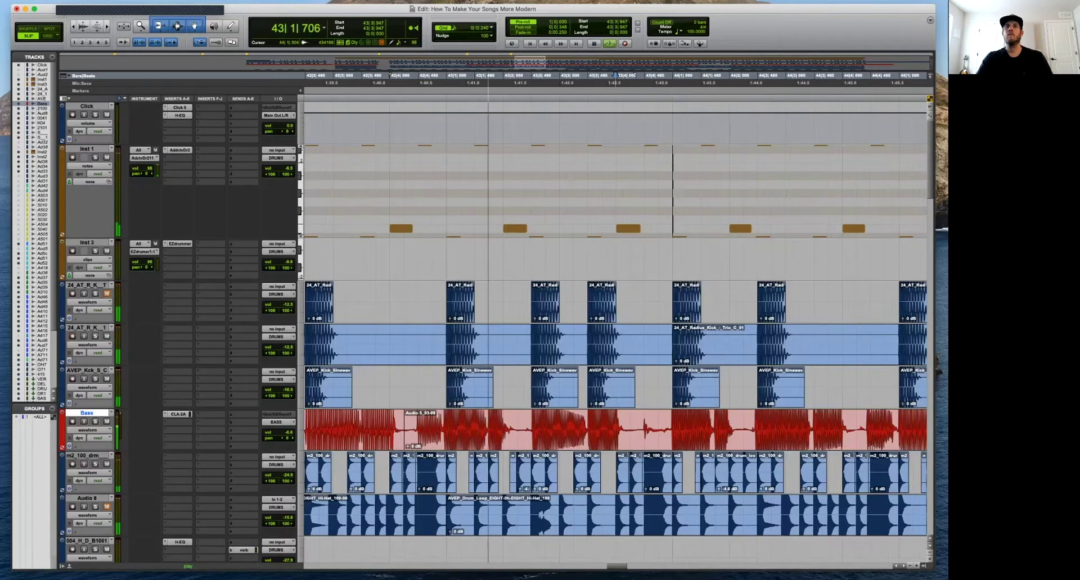
# Play on through the chorus and examine the kick, bass, drum loop and snap layers around the bar 50 section.
pyautogui.press('r')
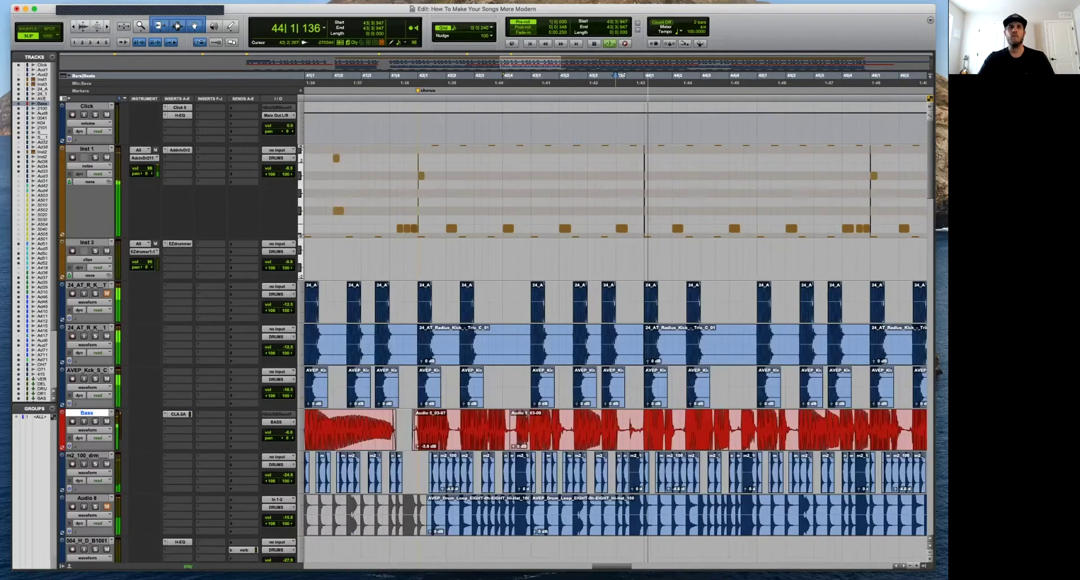
pyautogui.click(592, 75)
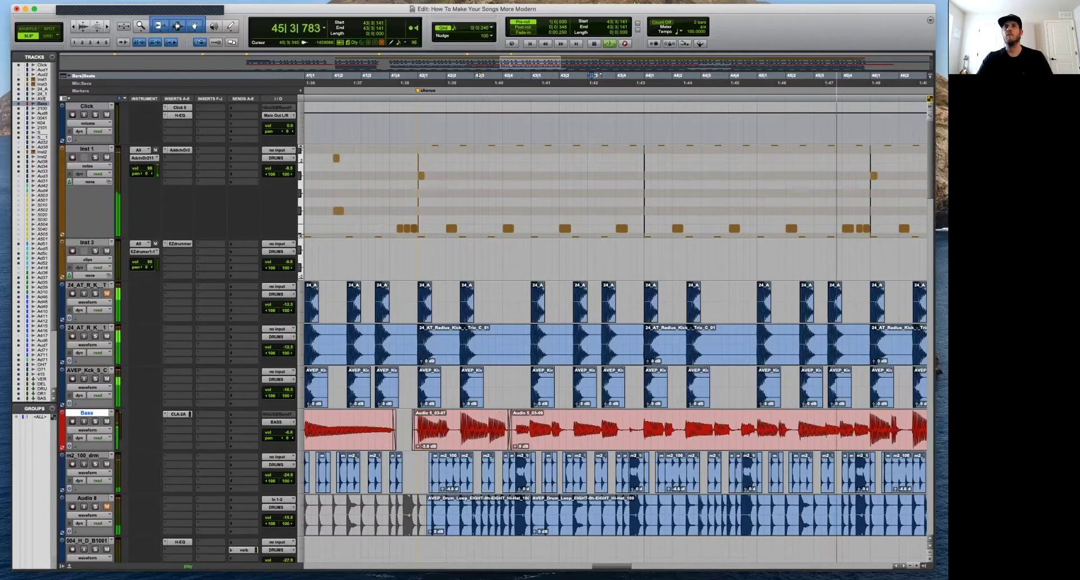
pyautogui.press('r')
pyautogui.hscroll(3, 616, 332)
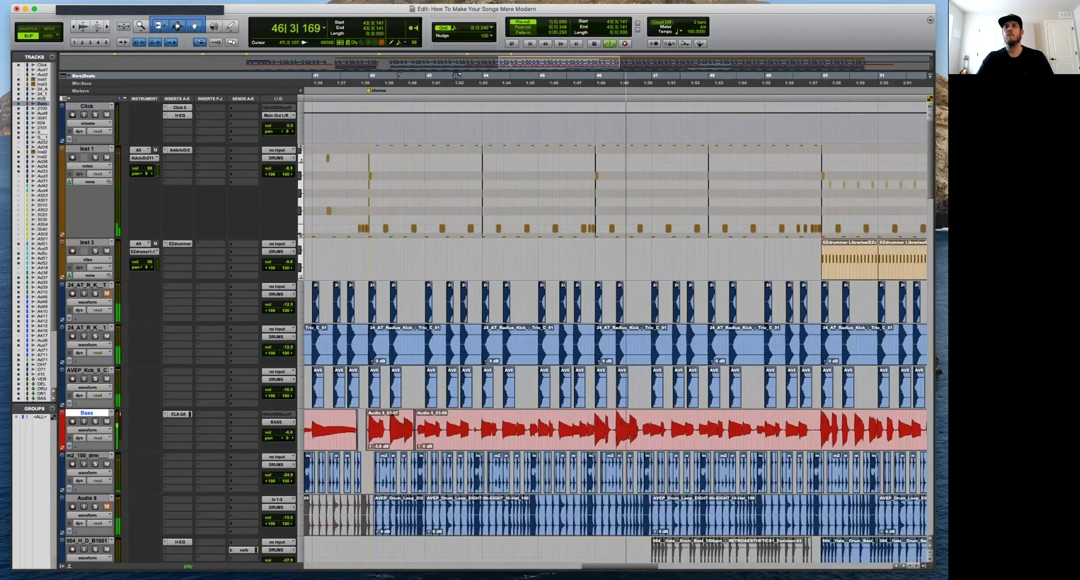
pyautogui.hscroll(3, 615, 331)
pyautogui.hscroll(3, 615, 331)
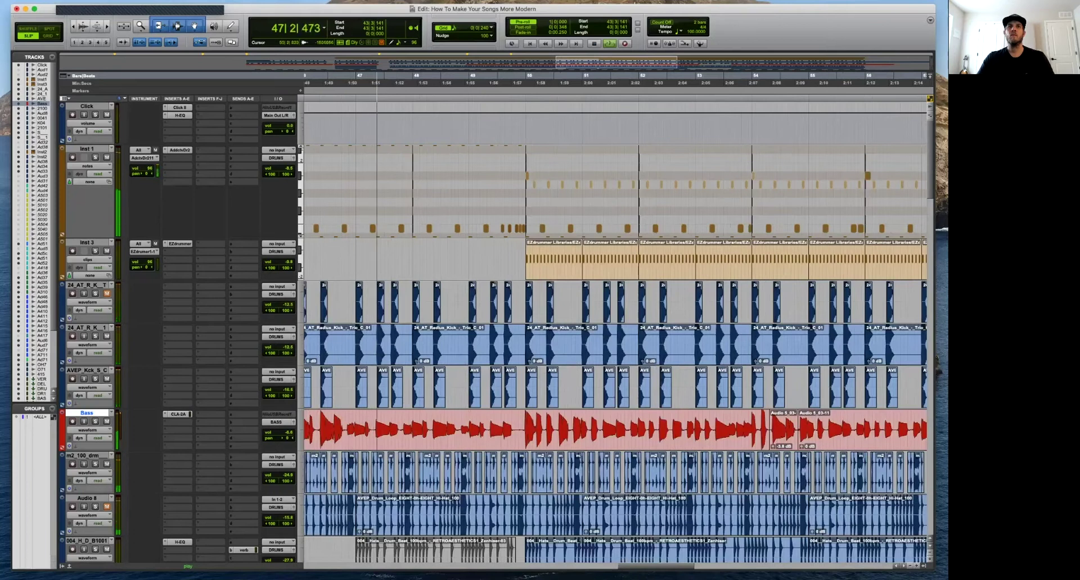
pyautogui.scroll(-1, 615, 331)
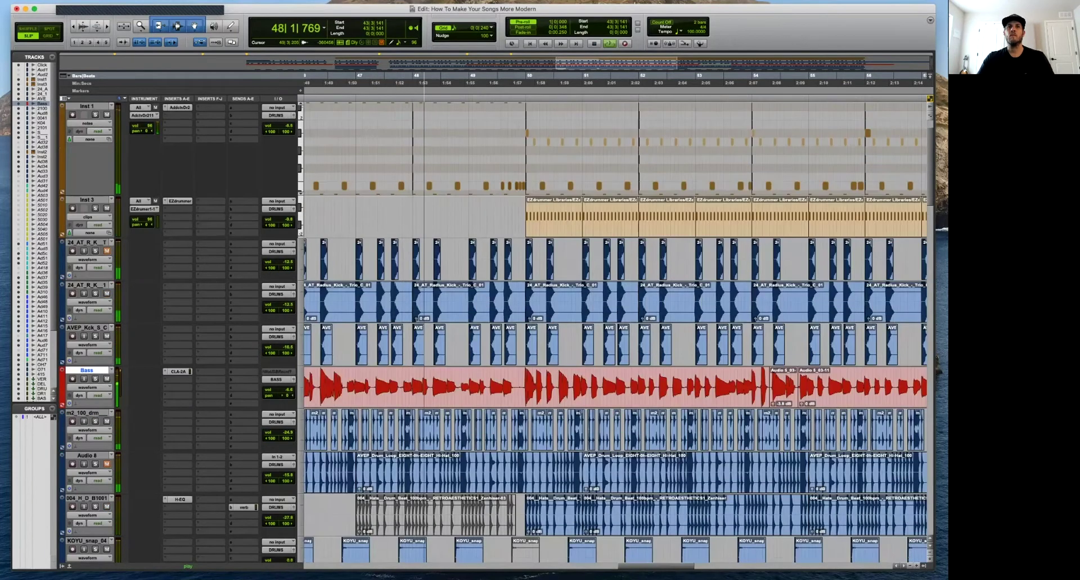
pyautogui.scroll(1, 615, 332)
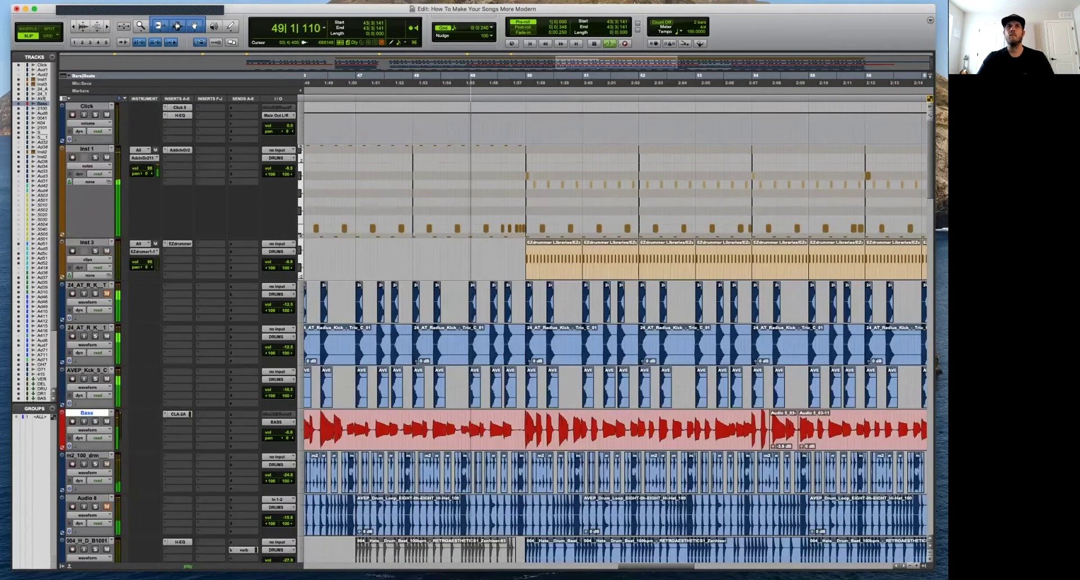
pyautogui.hscroll(-2, 617, 75)
pyautogui.hscroll(-8, 617, 74)
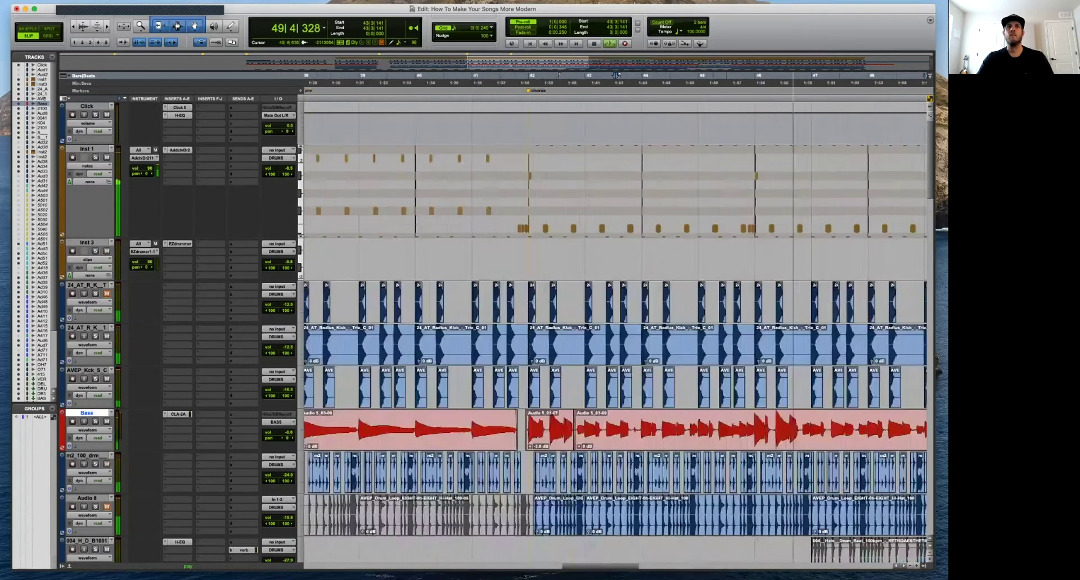
pyautogui.scroll(-1, 617, 75)
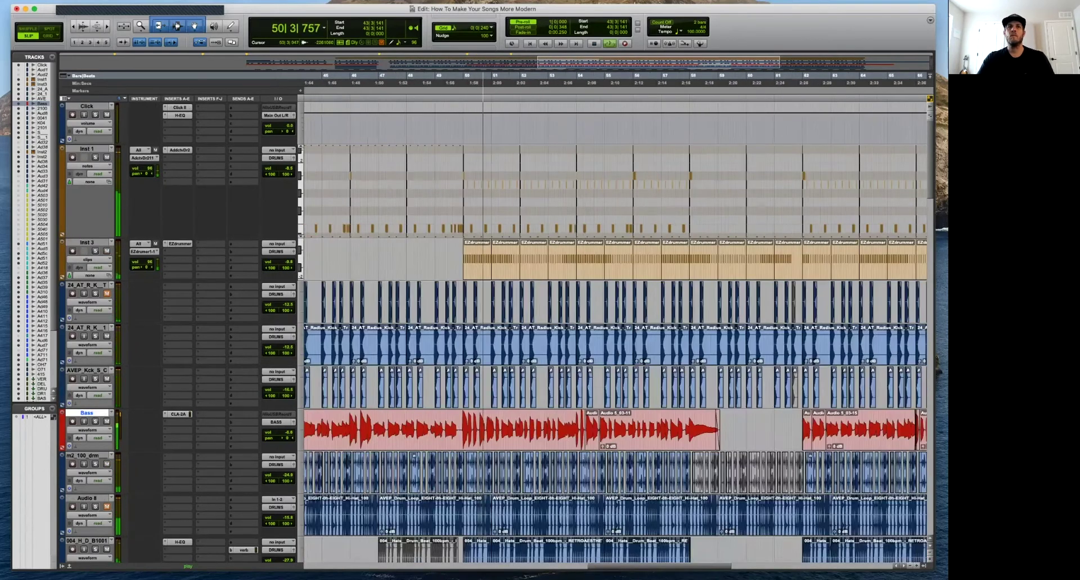
pyautogui.scroll(-4, 616, 332)
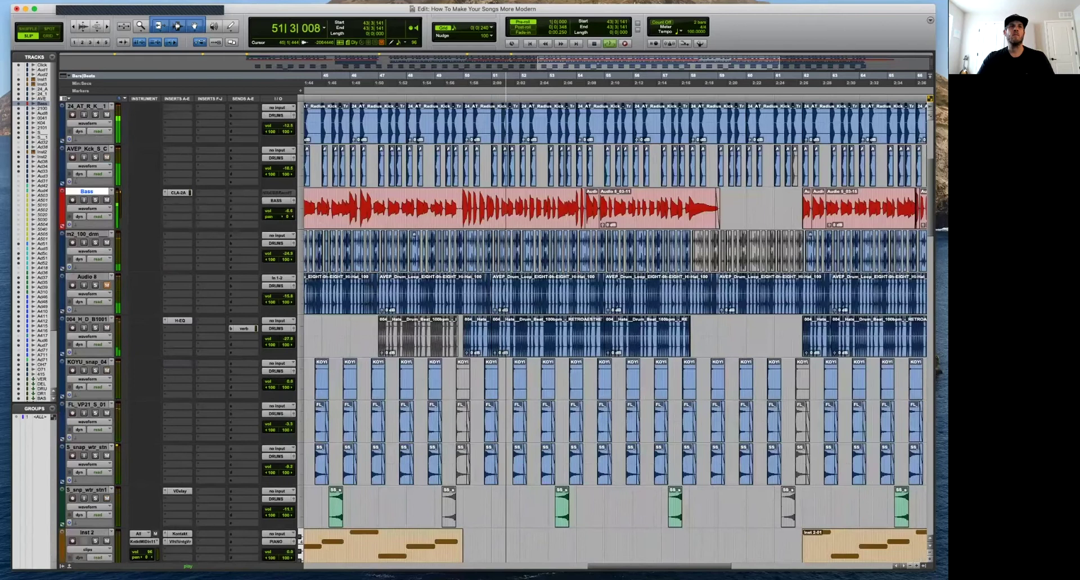
# Lower the 004_H_D_B1001 hats loop track to -34.2 dB and roll off its highs with the H-EQ low-pass band.
pyautogui.click(244, 329)
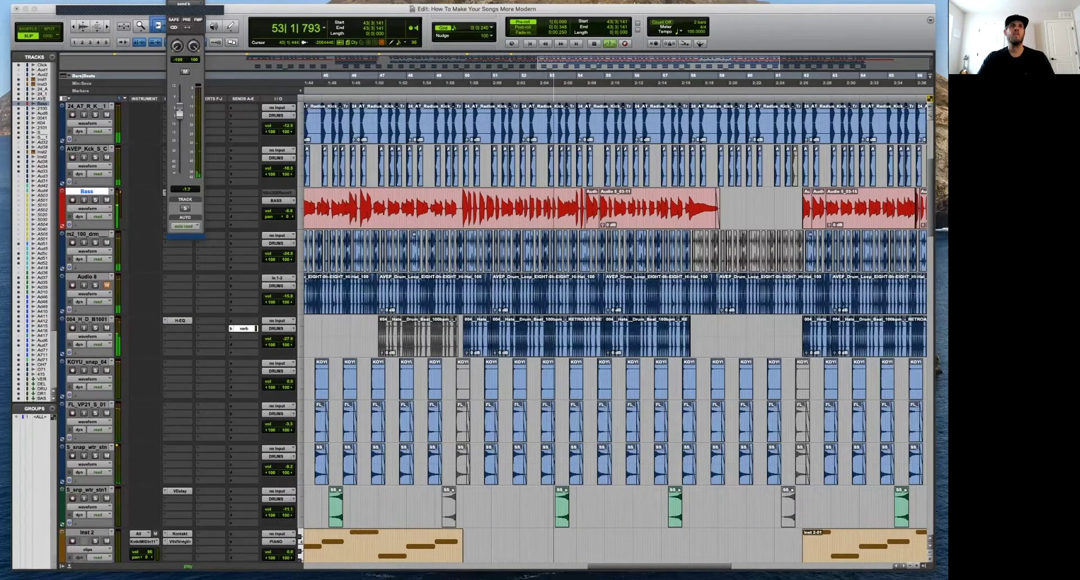
pyautogui.moveTo(288, 339); pyautogui.dragTo(289, 342)
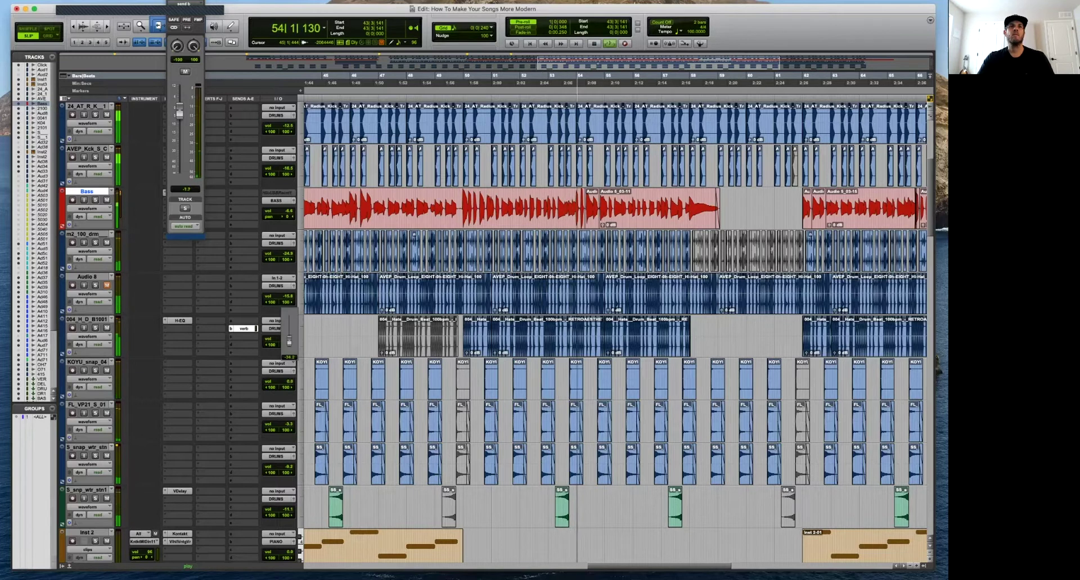
pyautogui.click(180, 321)
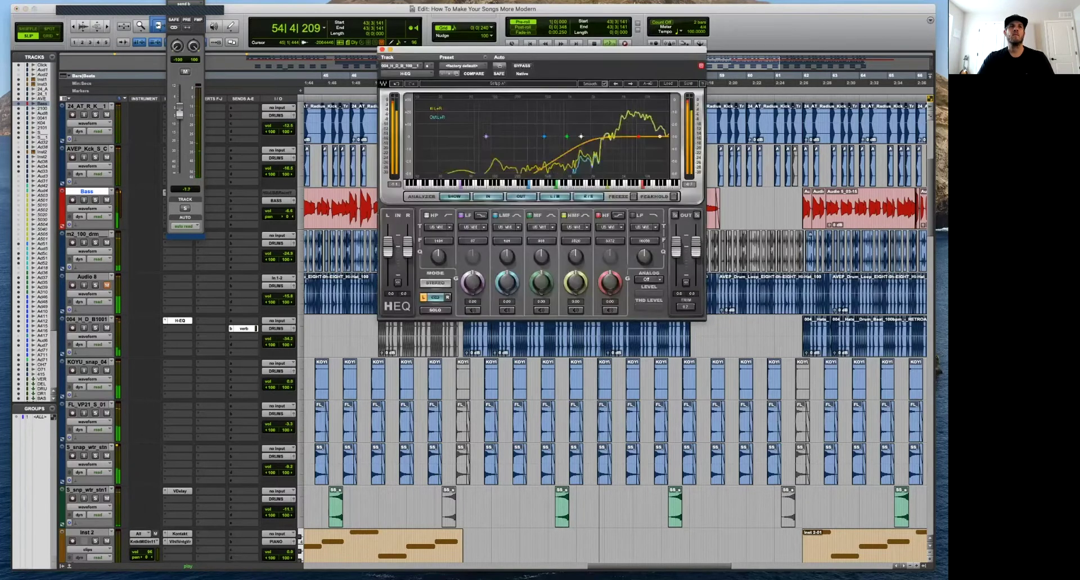
pyautogui.moveTo(659, 137); pyautogui.dragTo(659, 137)
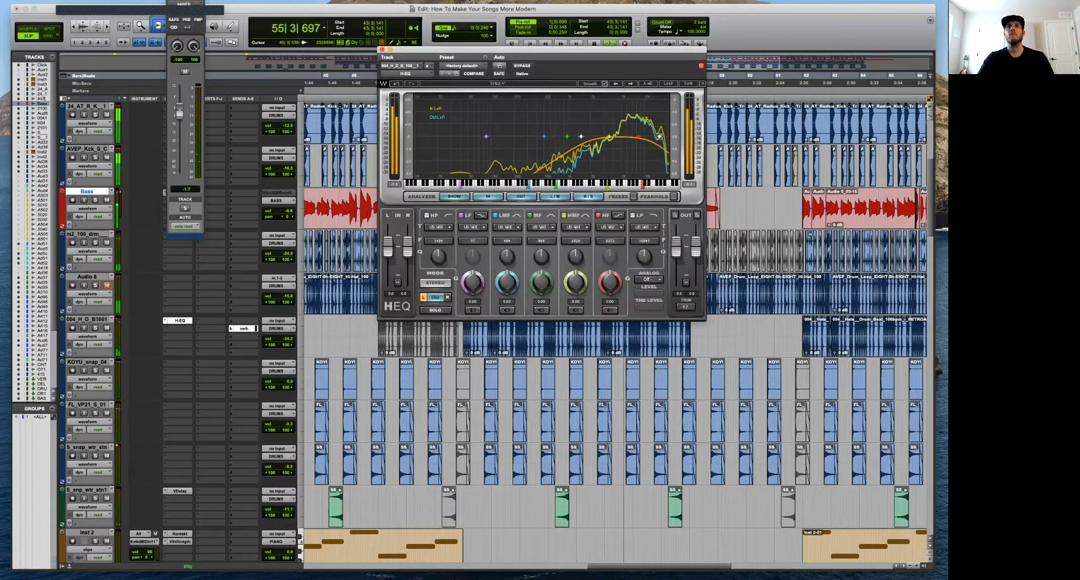
pyautogui.click(382, 49)
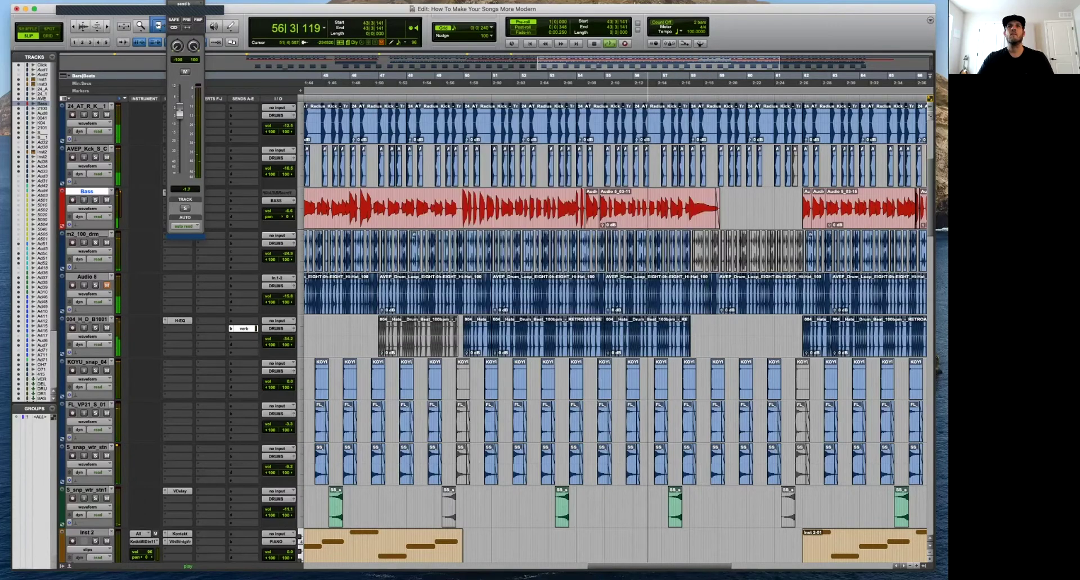
# Delete the clips on the three kick tracks from just after the bar 58 downbeat up to bar 62.
pyautogui.press('t')
pyautogui.press('t')
pyautogui.press('r')
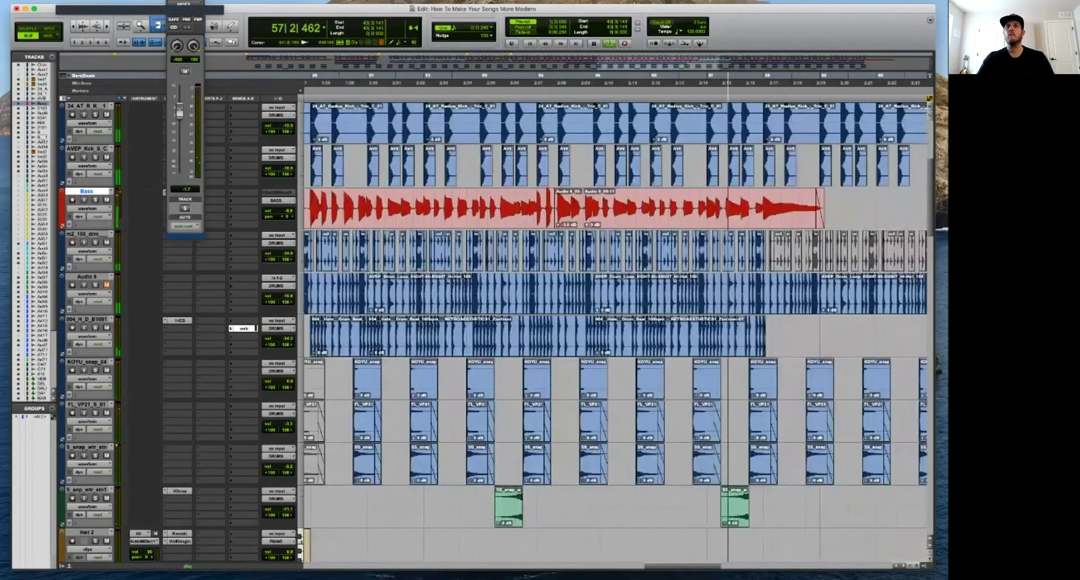
pyautogui.scroll(4, 615, 332)
pyautogui.press('t')
pyautogui.press('t')
pyautogui.press('r')
pyautogui.press('r')
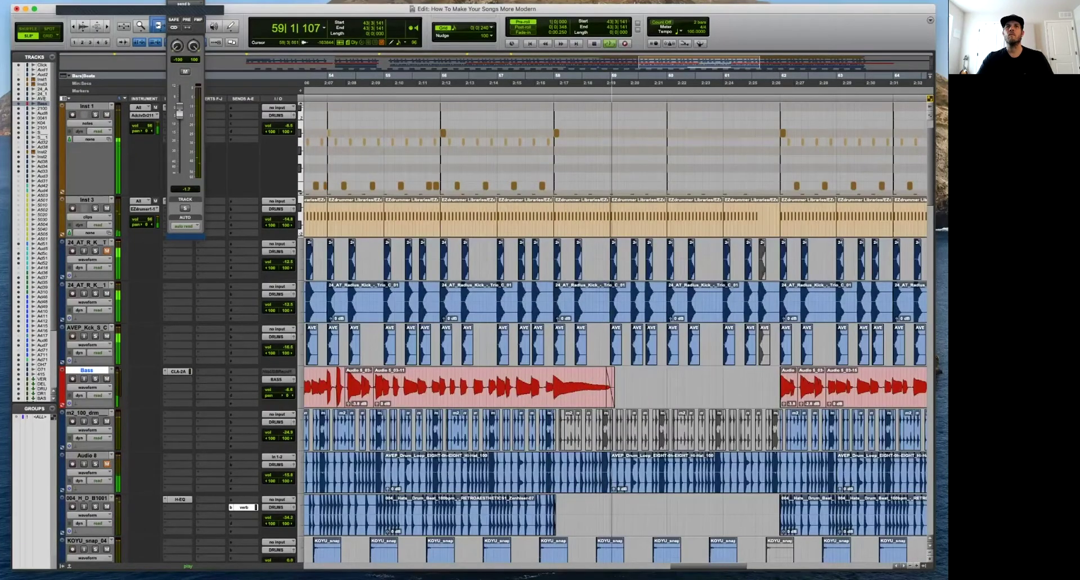
pyautogui.click(497, 259)
pyautogui.moveTo(565, 258); pyautogui.dragTo(780, 355)
pyautogui.press('Delete')
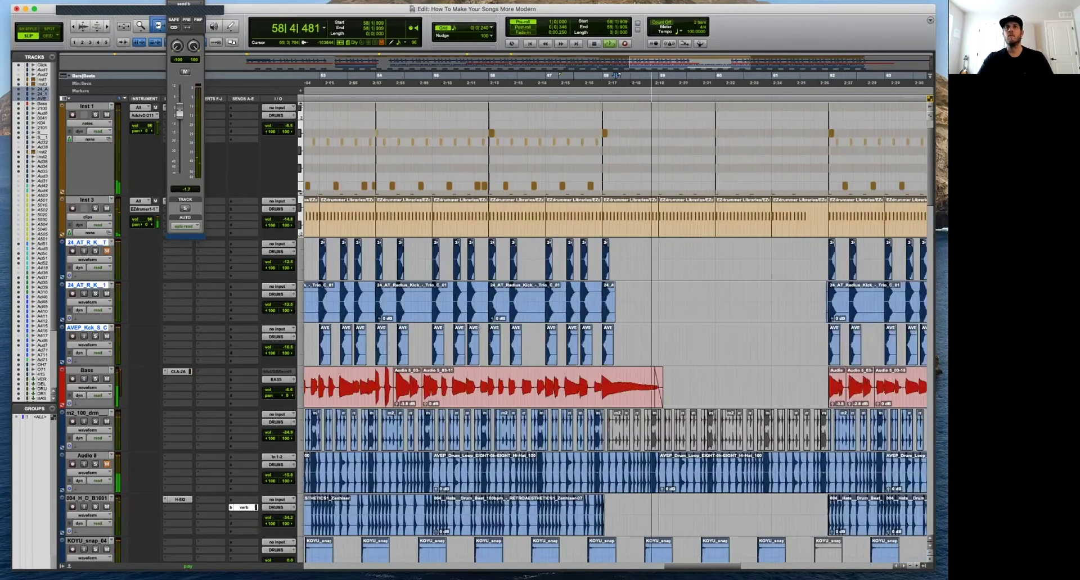
# Audition EZdrummer 2's straight 4/4 tambourine grooves, including Only Acc 2 4, against the section leading into bar 50.
pyautogui.press('r')
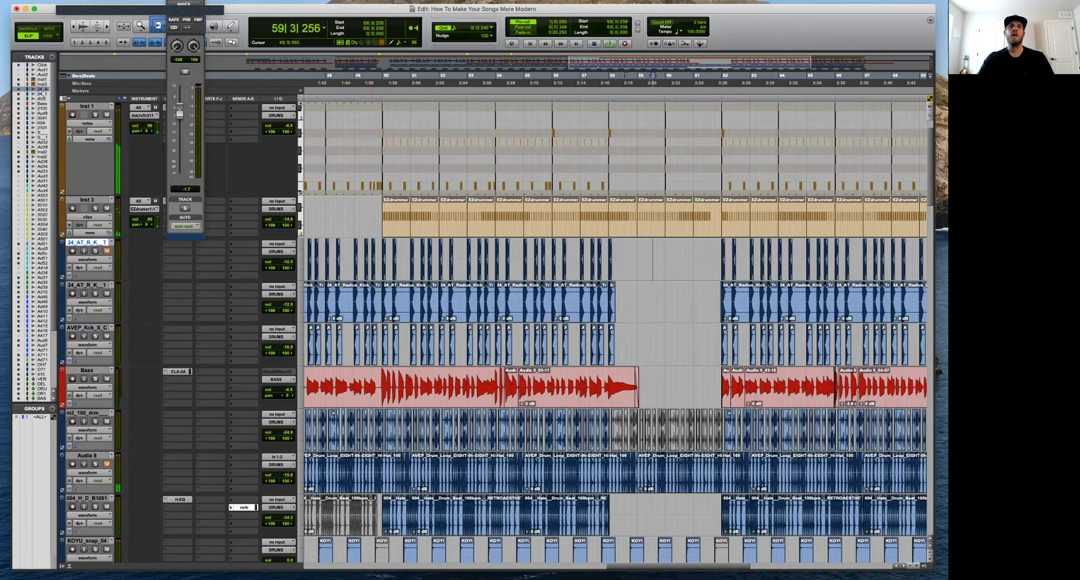
pyautogui.click(378, 217)
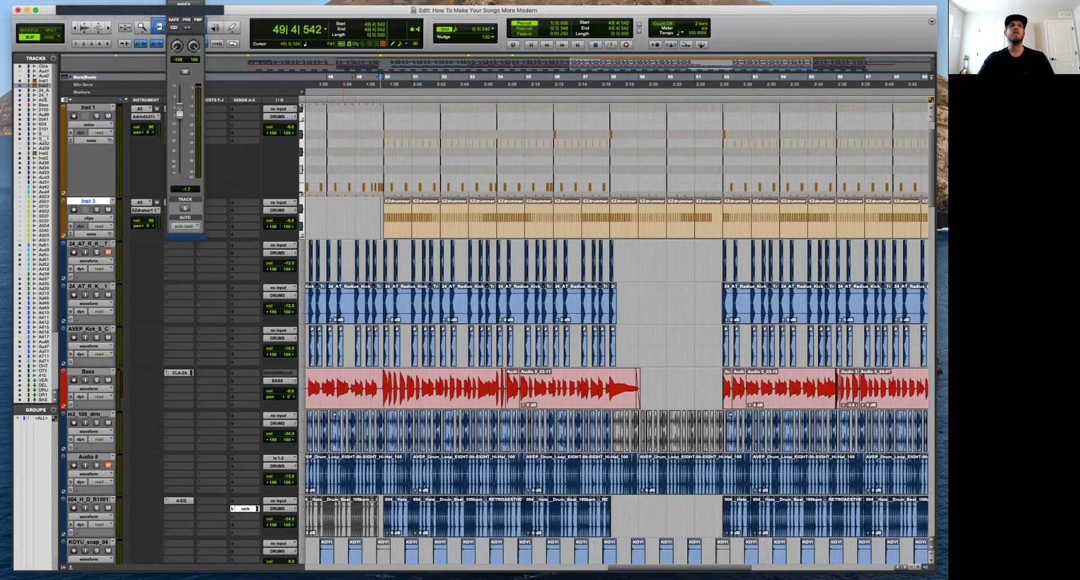
pyautogui.click(170, 1)
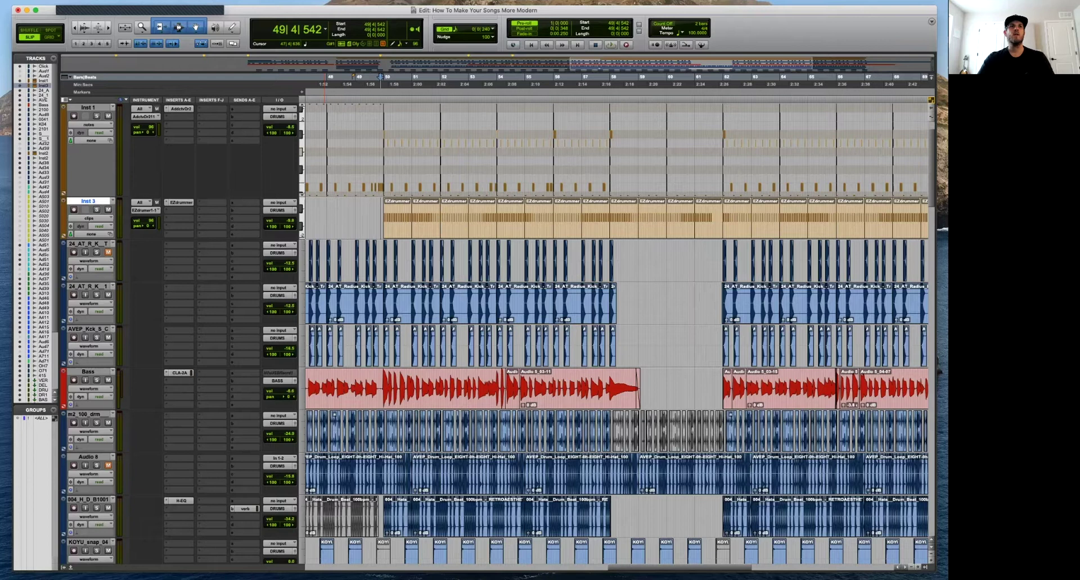
pyautogui.click(180, 202)
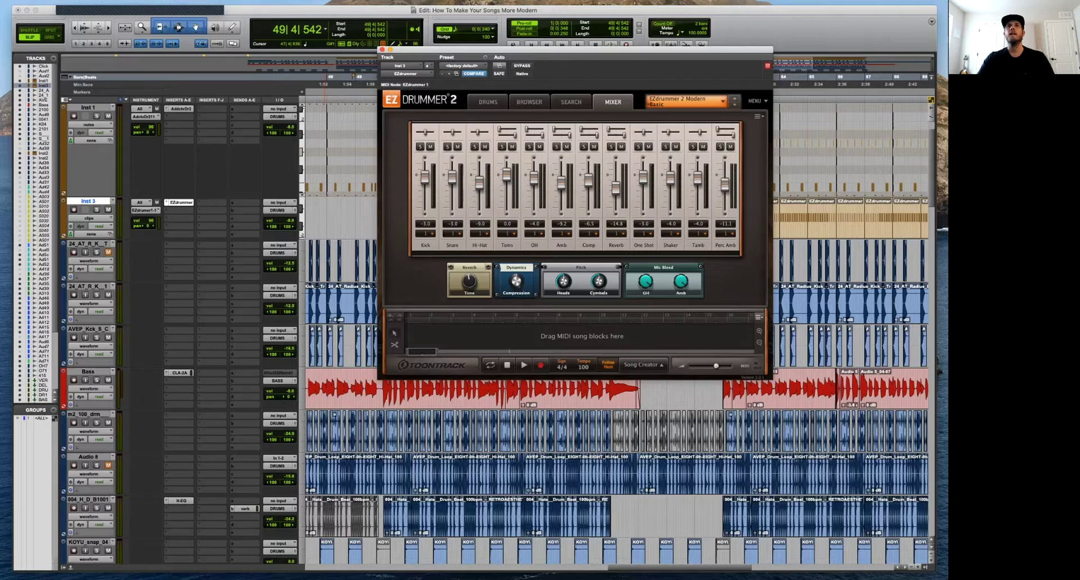
pyautogui.click(530, 102)
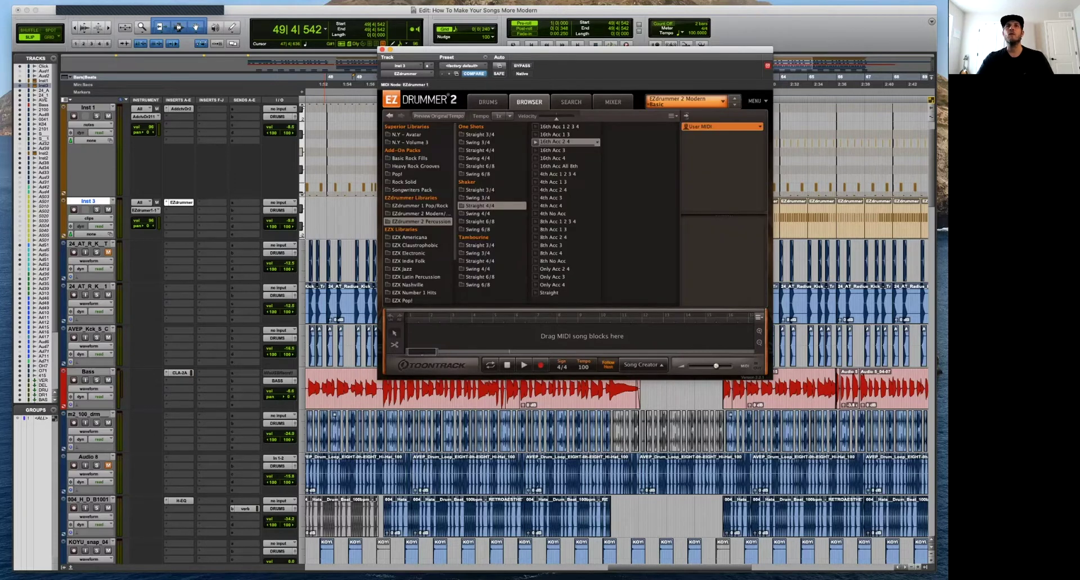
pyautogui.click(480, 261)
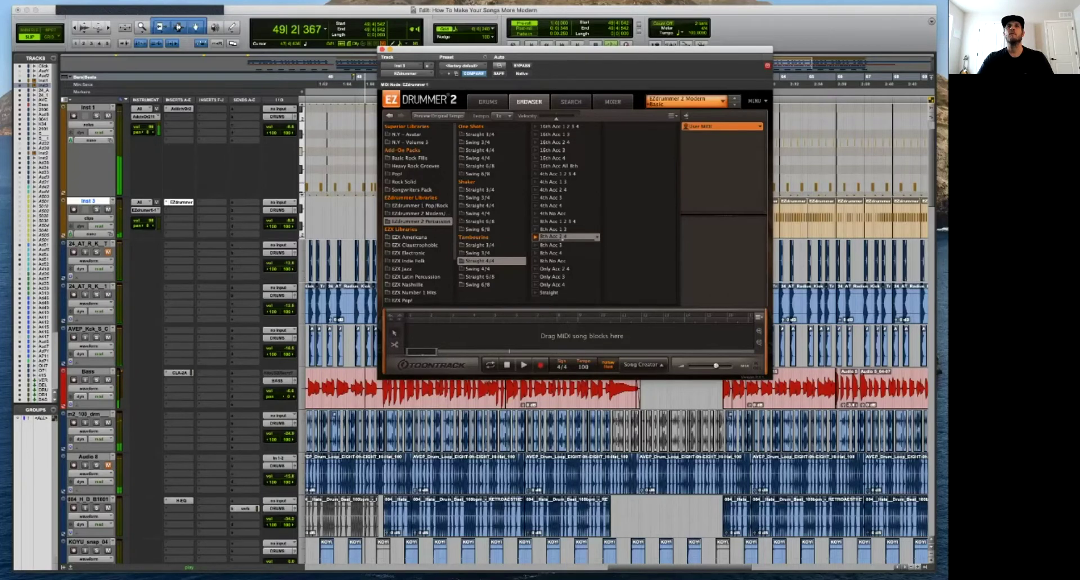
pyautogui.click(555, 269)
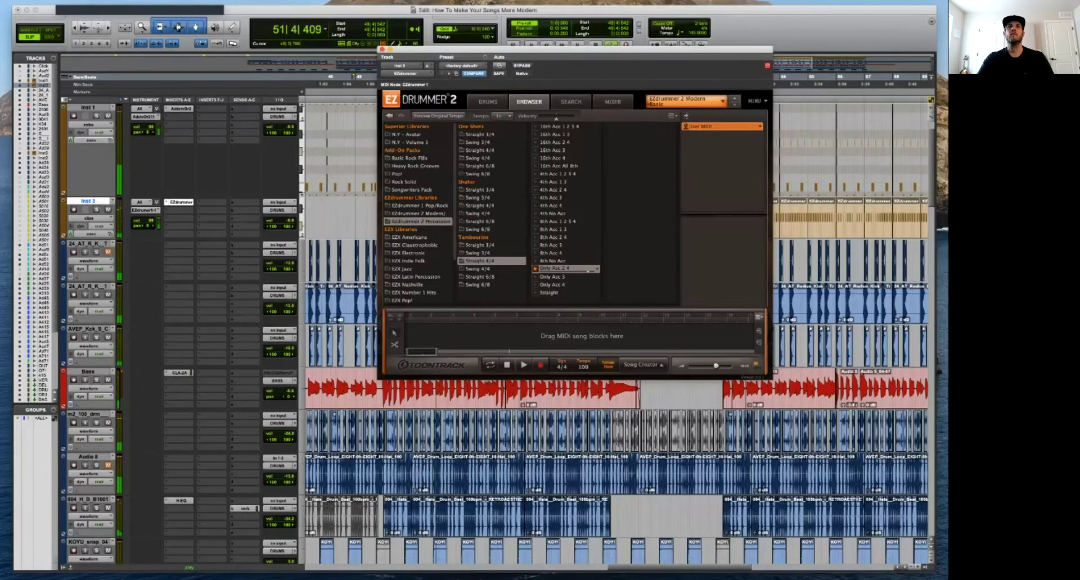
pyautogui.click(382, 49)
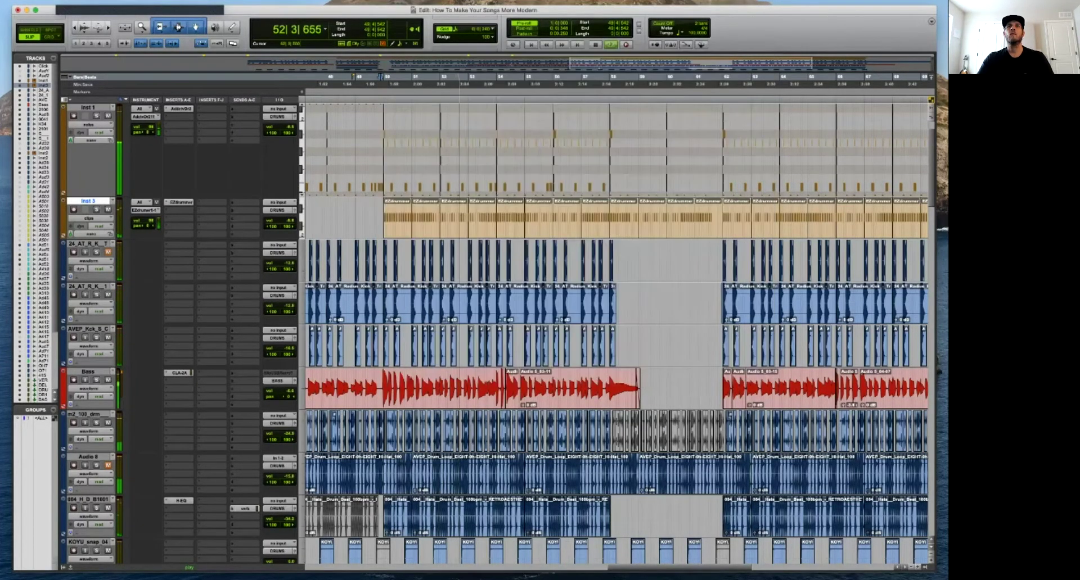
pyautogui.press('space')
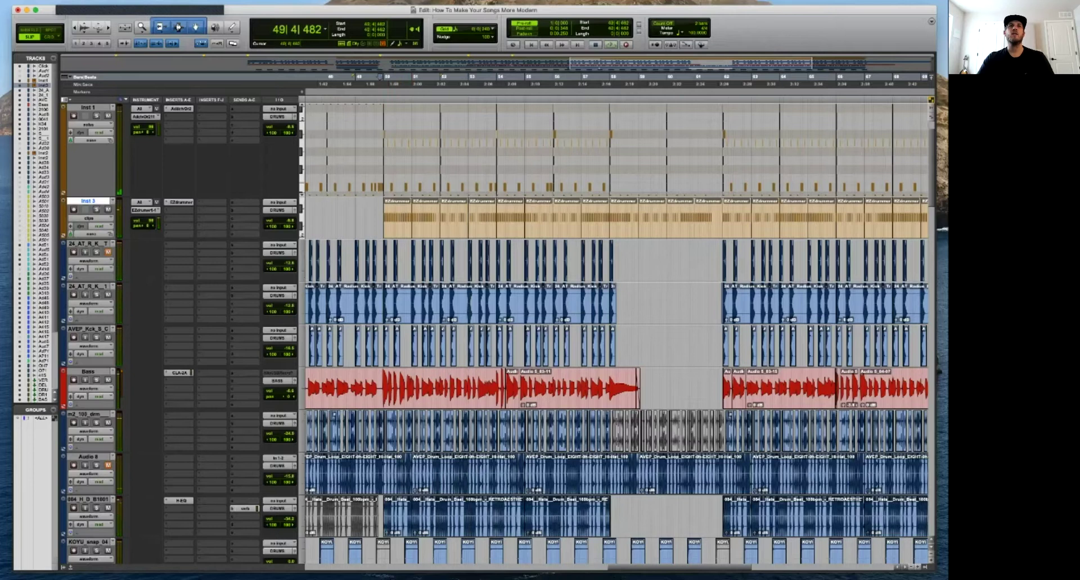
# Place the Only Acc 2 4 tambourine groove from EZdrummer 2 on the Inst 3 track at 48|4.
pyautogui.click(180, 202)
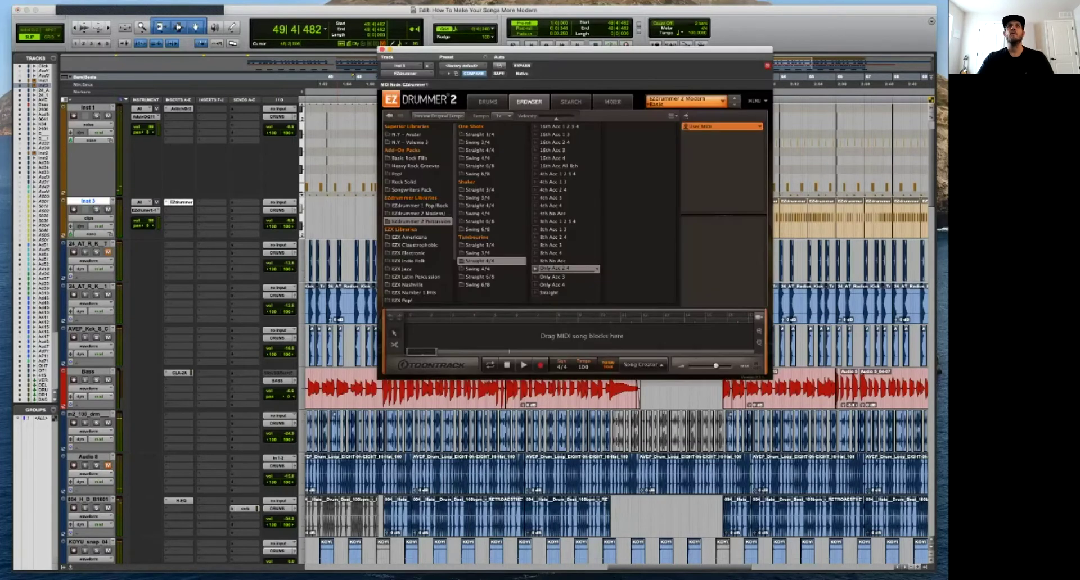
pyautogui.moveTo(478, 269); pyautogui.dragTo(360, 216)
pyautogui.click(382, 49)
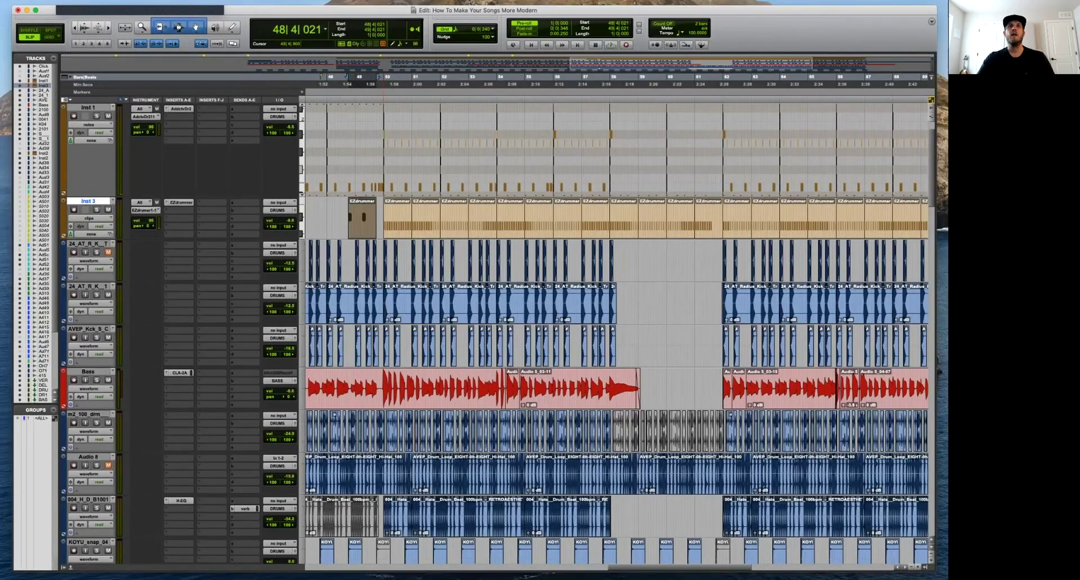
# Try to move the tambourine clip on Inst 3 over to the shaker clips starting at bar 50.
pyautogui.click(383, 217)
pyautogui.press('t')
pyautogui.press('t')
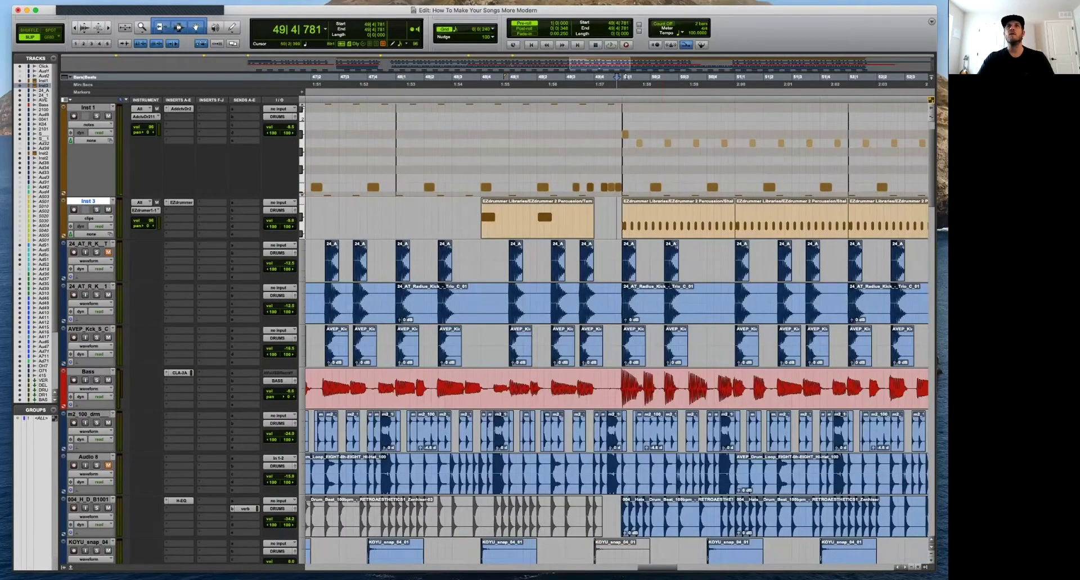
pyautogui.moveTo(546, 219); pyautogui.dragTo(686, 219)
pyautogui.press('super+z')
pyautogui.click(679, 214)
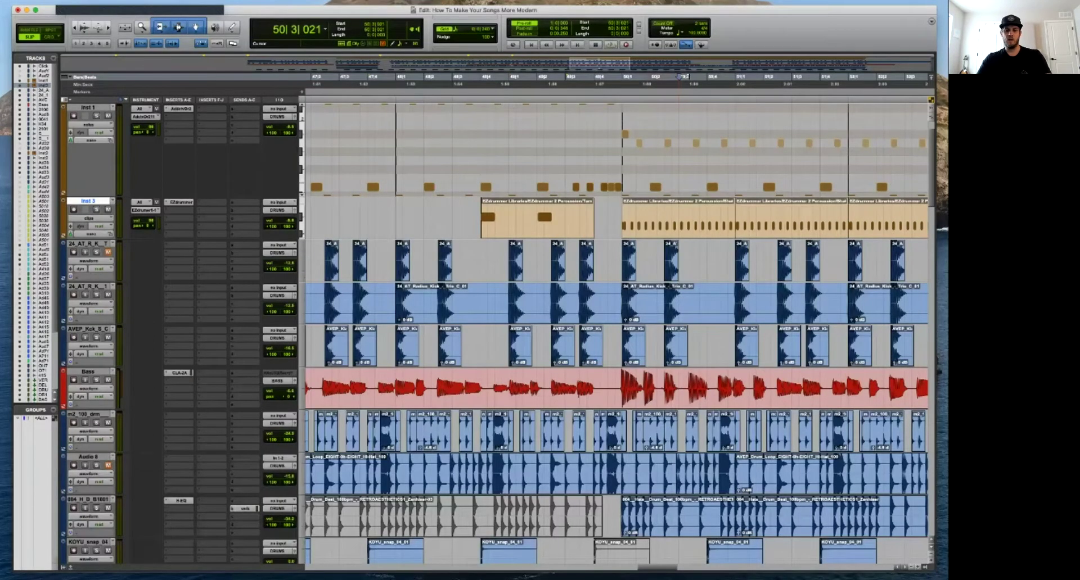
# Show the Inst 3 track as notes and move the two tambourine notes to start at bar 50 over the shaker part.
pyautogui.press('-')
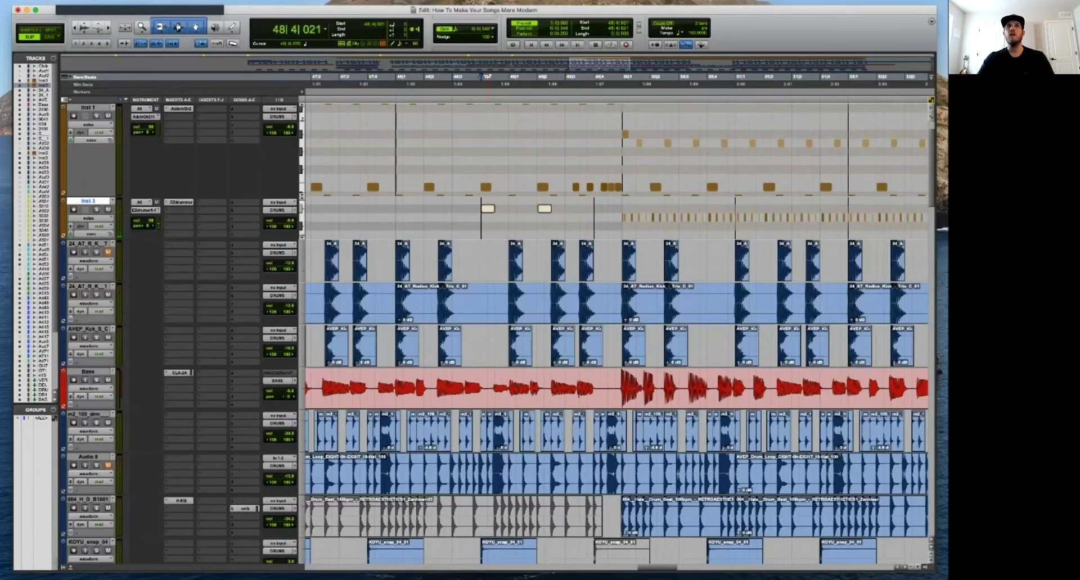
pyautogui.moveTo(617, 218); pyautogui.dragTo(640, 209)
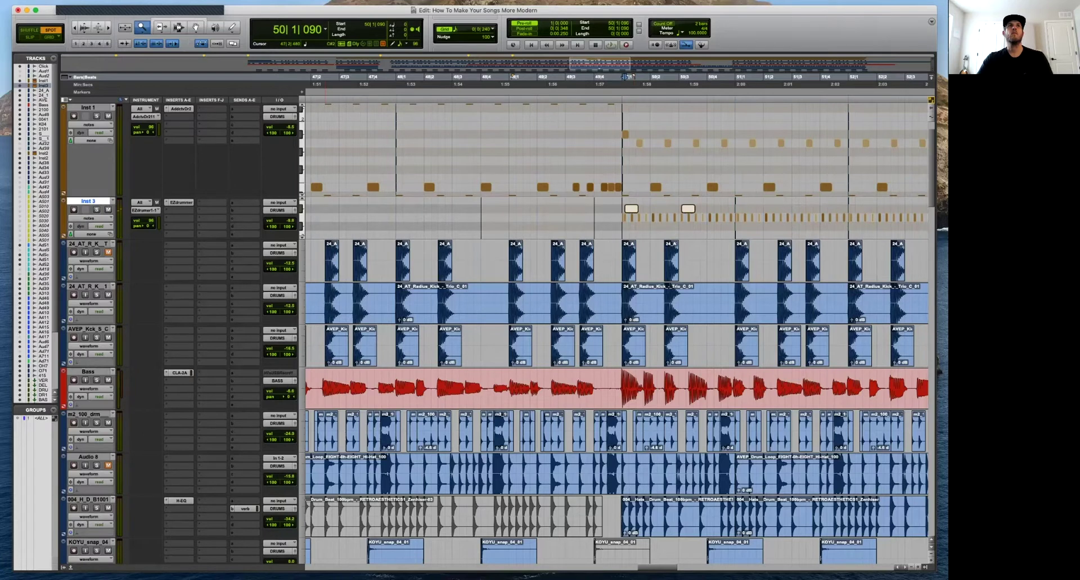
pyautogui.click(179, 21)
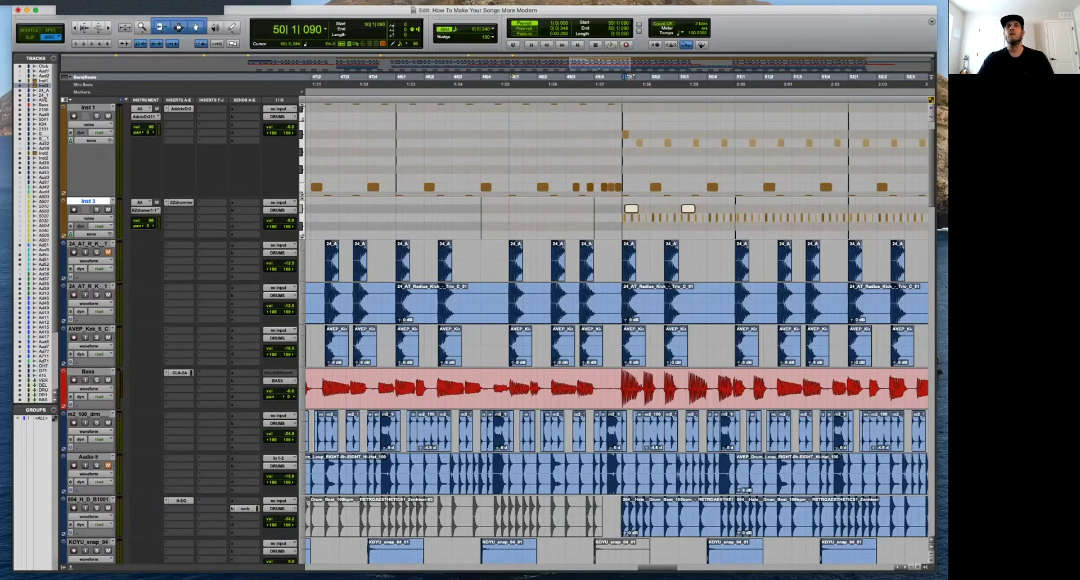
# Play the tambourine against the shaker from bar 49, and repeat its two notes on Inst 3 through the remaining shaker sections to bar 74.
pyautogui.press('space')
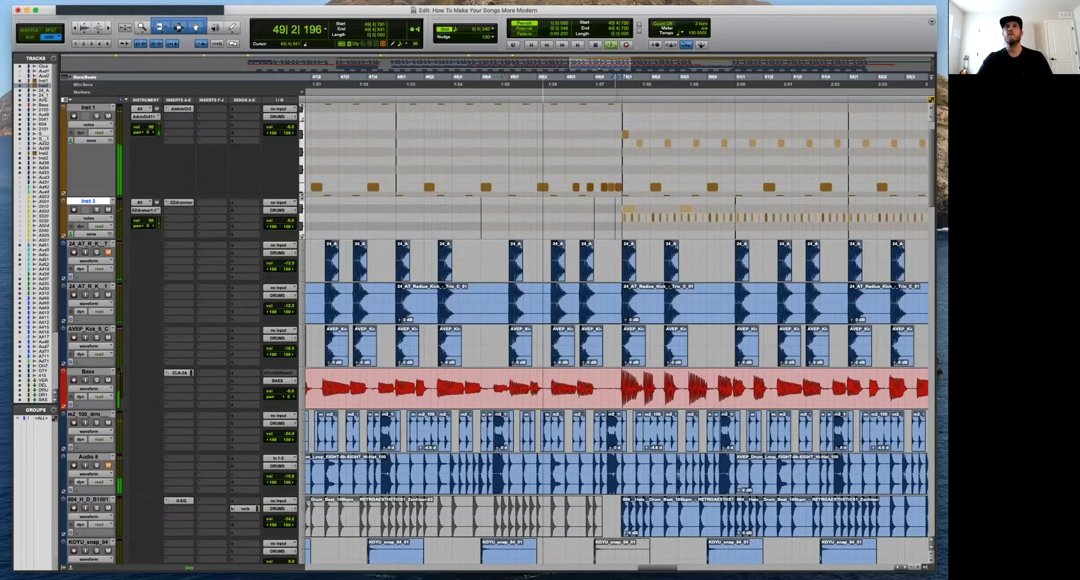
pyautogui.press('r')
pyautogui.press('t')
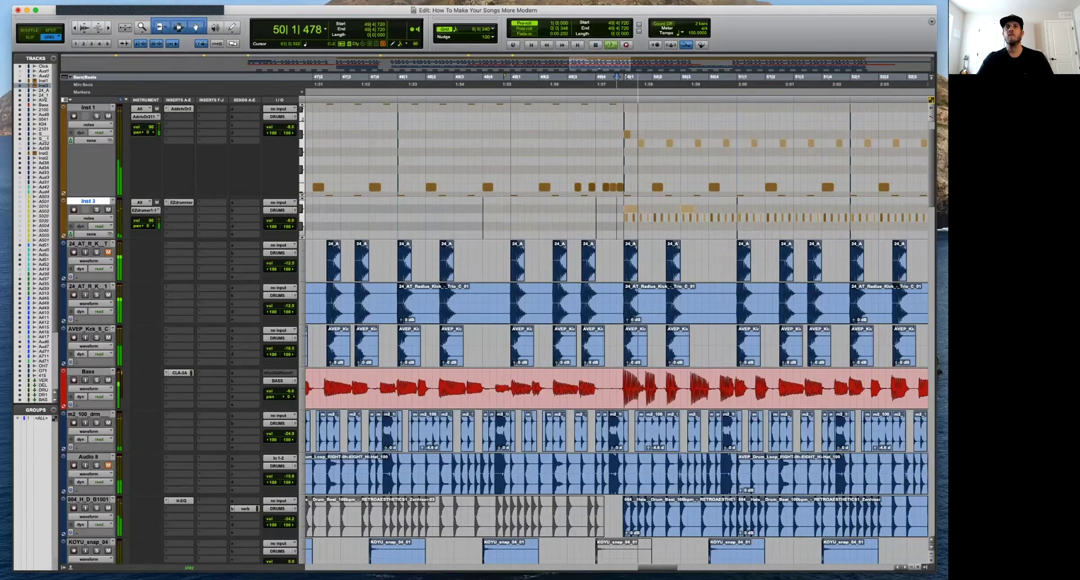
pyautogui.press('r')
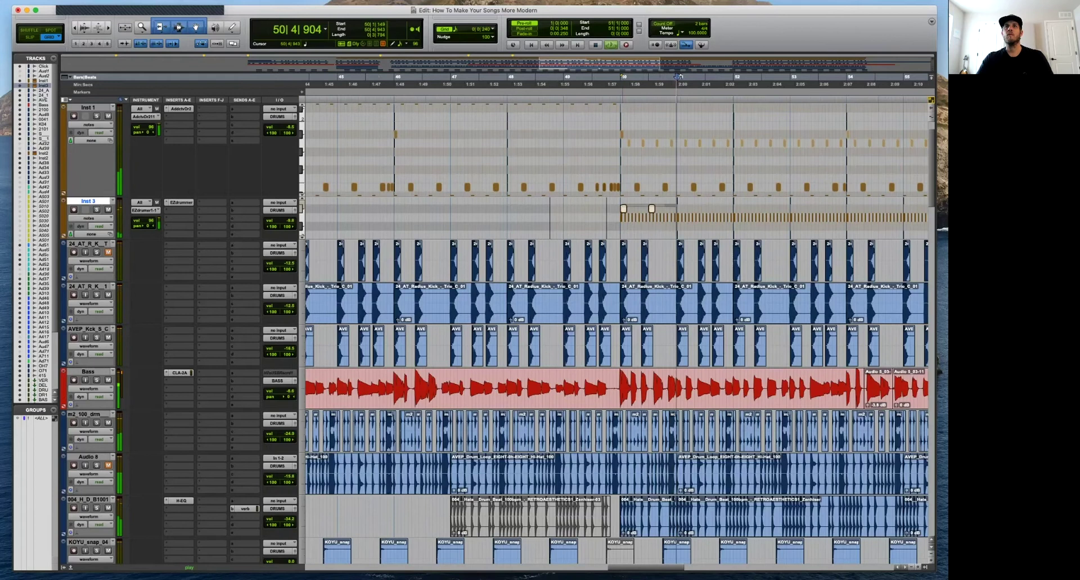
pyautogui.press('r')
pyautogui.press('r')
pyautogui.click(752, 209)
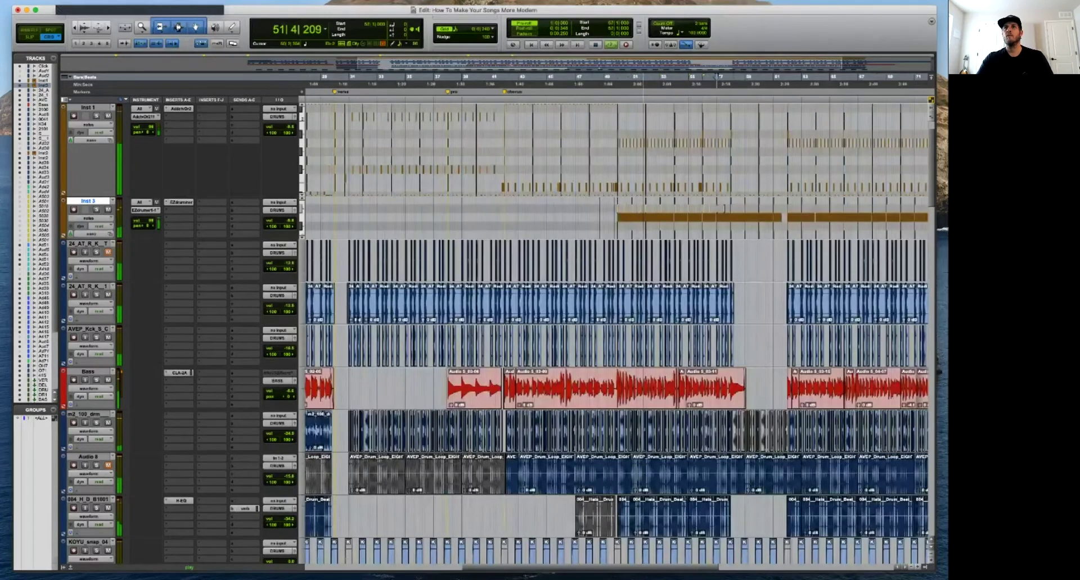
pyautogui.press('r')
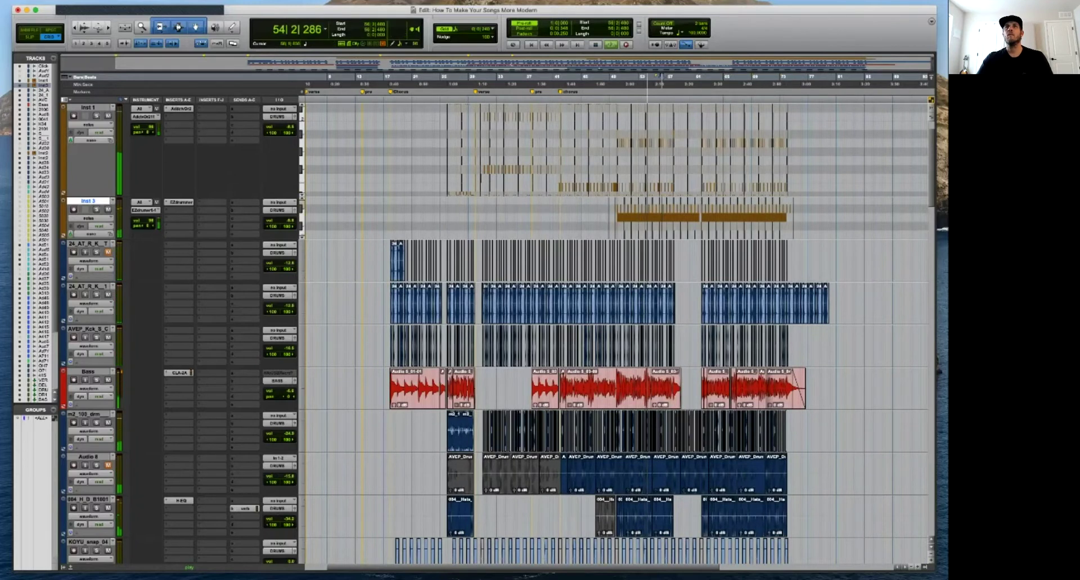
pyautogui.press('t')
pyautogui.press('t')
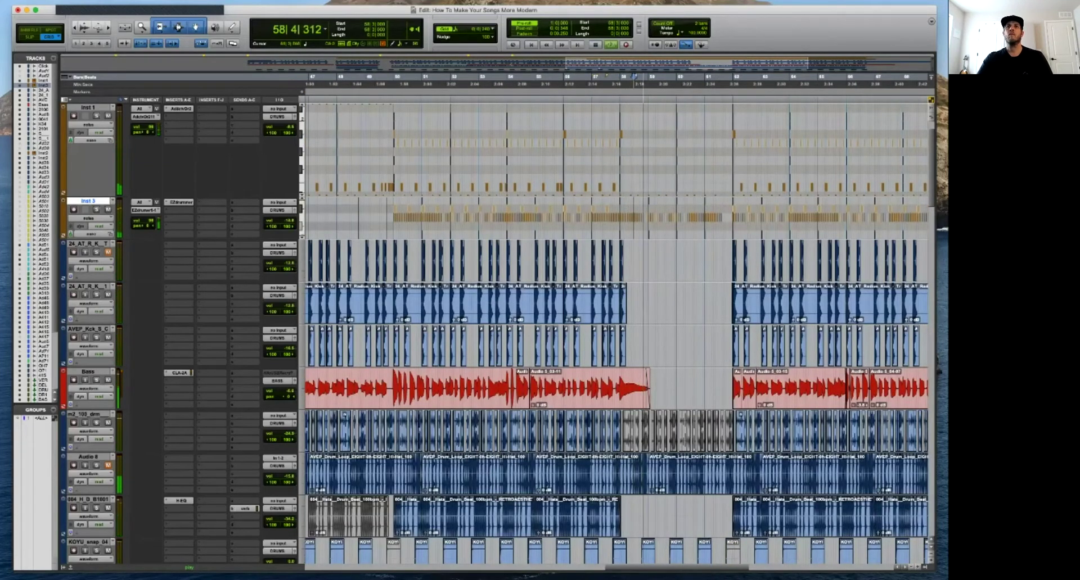
pyautogui.press('super+bracketleft')
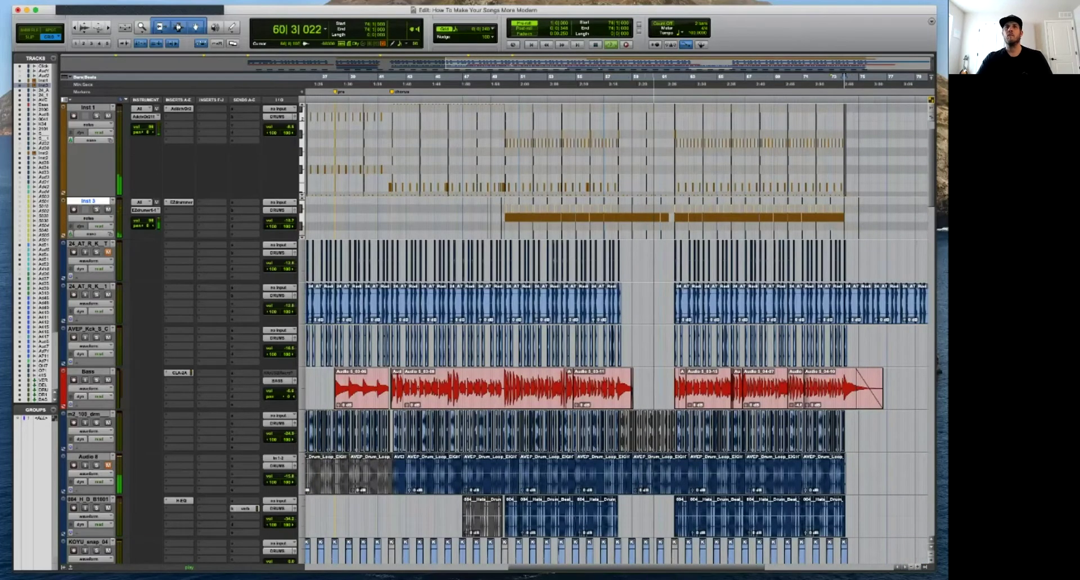
# Copy the short vocal clip just before bar 66 from the Audio 5.cm track down to the Audio5.cm.dup1 track, and play it.
pyautogui.scroll(-5, 619, 337)
pyautogui.scroll(-5, 619, 337)
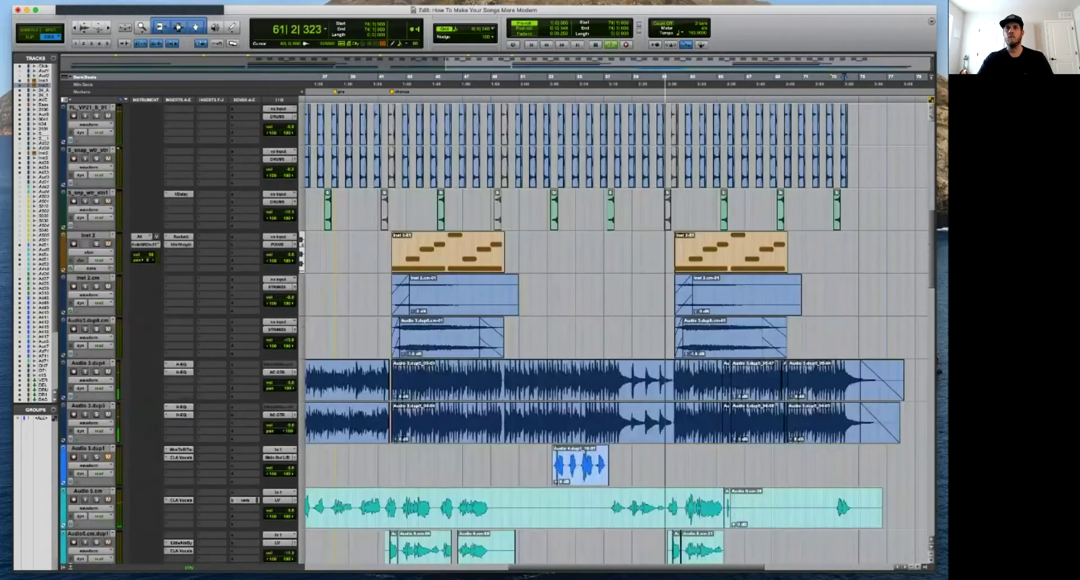
pyautogui.scroll(-3, 619, 337)
pyautogui.press('super+bracketright')
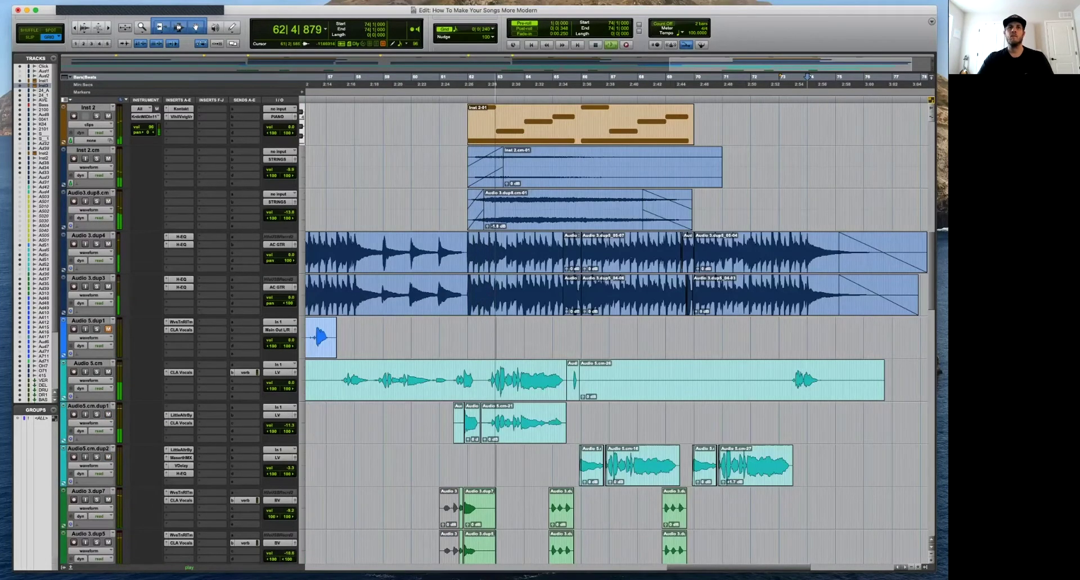
pyautogui.scroll(-2, 618, 337)
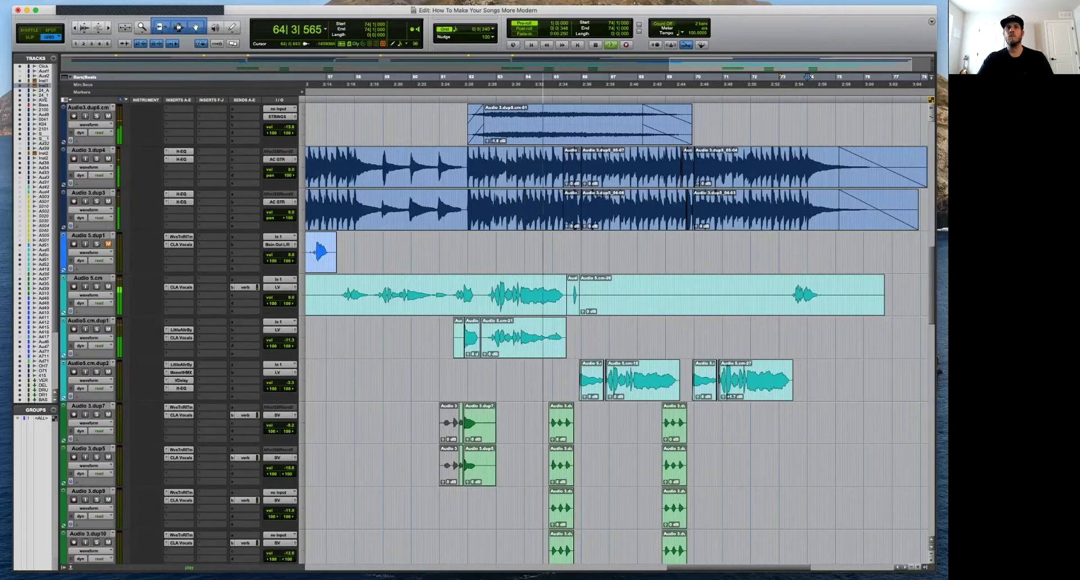
pyautogui.scroll(-3, 619, 338)
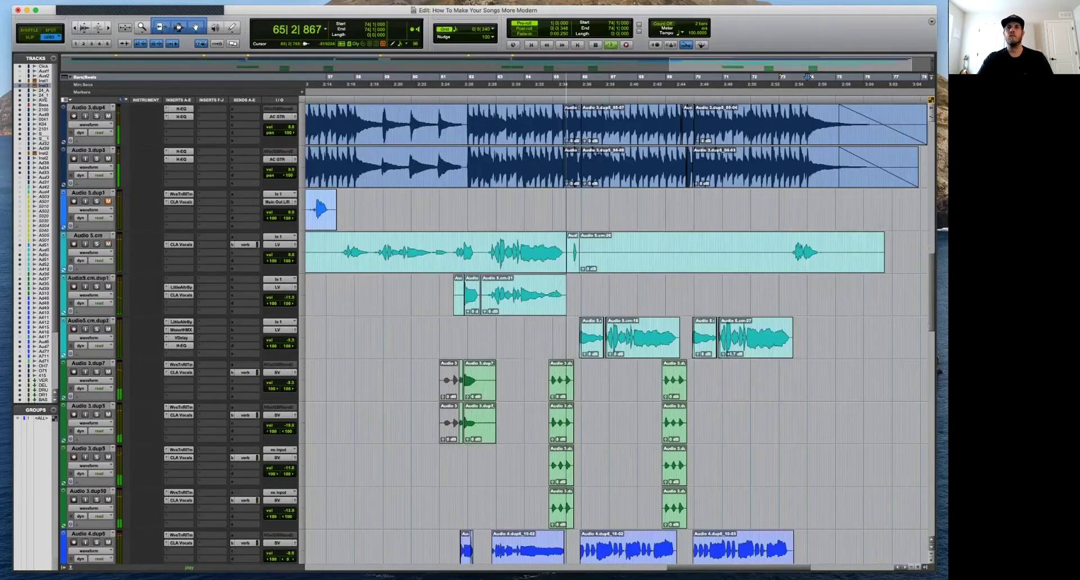
pyautogui.press('r')
pyautogui.press('t')
pyautogui.press('t')
pyautogui.press('r')
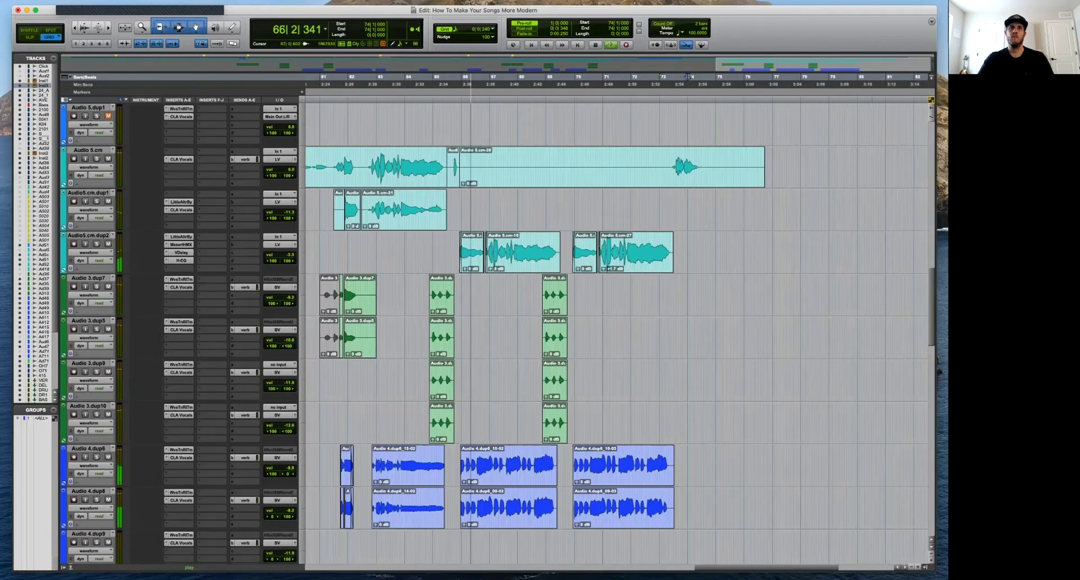
pyautogui.moveTo(453, 166); pyautogui.dragTo(453, 209)
pyautogui.click(455, 122)
pyautogui.press('space')
pyautogui.press('t')
pyautogui.press('t')
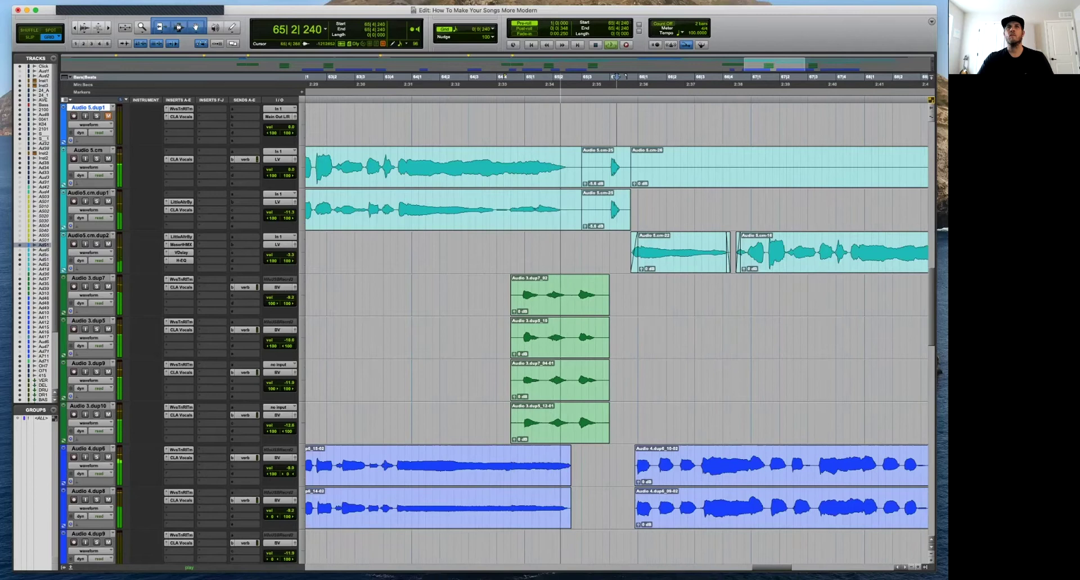
pyautogui.click(607, 216)
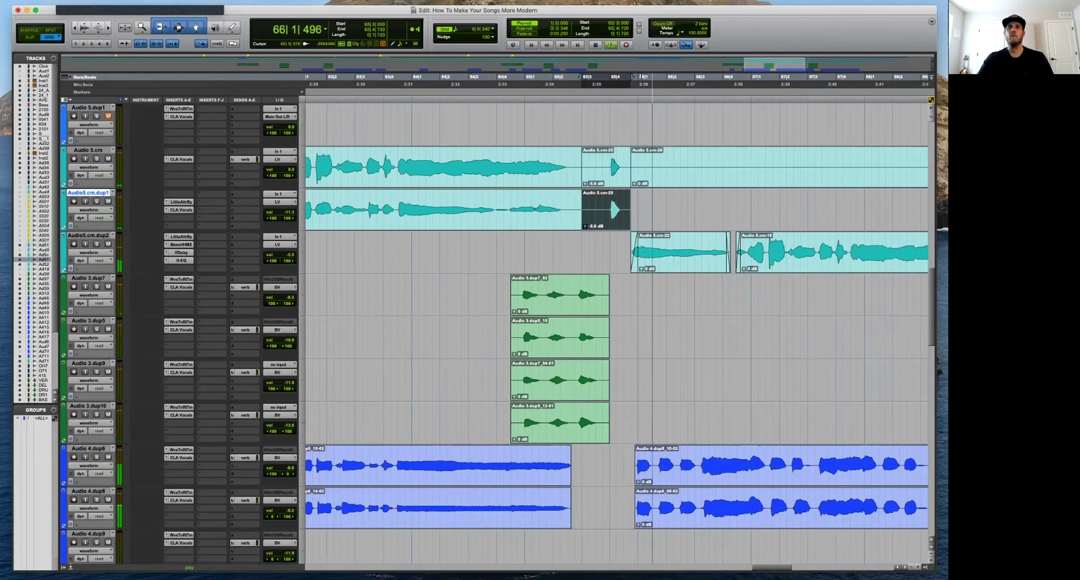
# Duplicate the last string clips on Inst 2.cm and Audio3.dup8.cm, and join the copies with crossfades to extend the strings through the final section.
pyautogui.press('r')
pyautogui.press('r')
pyautogui.scroll(10, 618, 331)
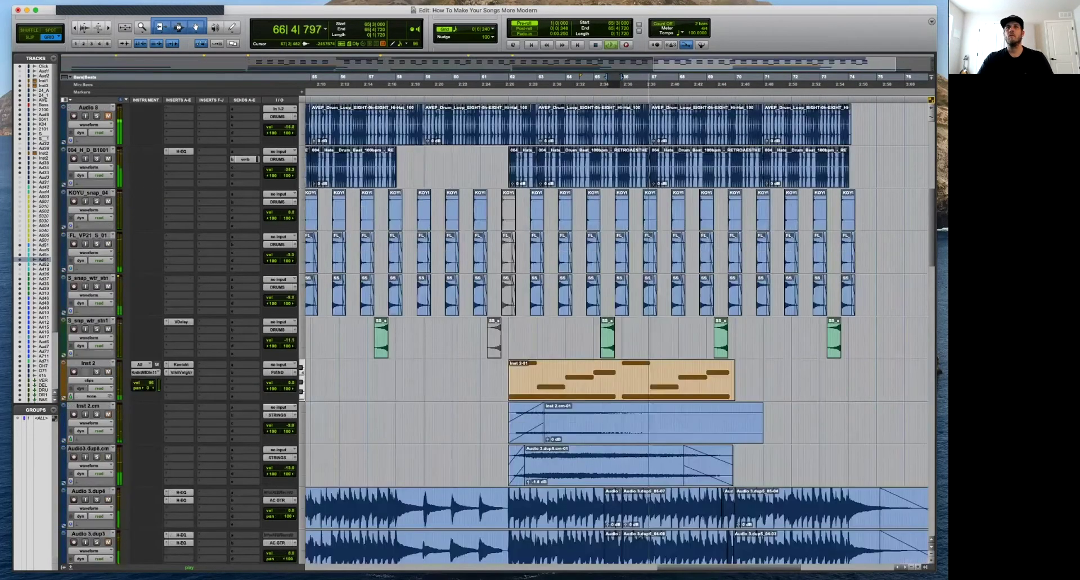
pyautogui.press('r')
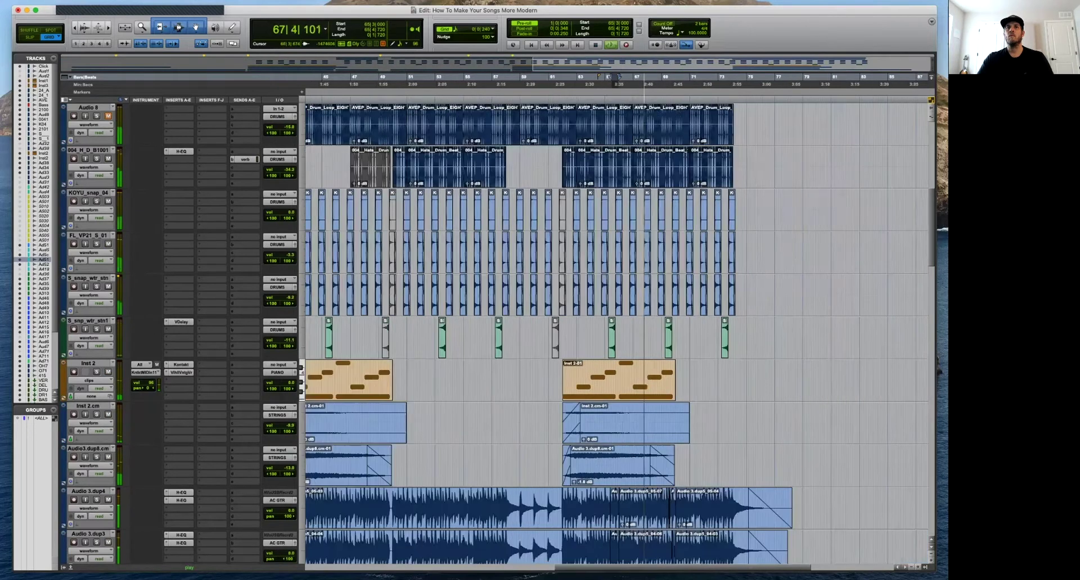
pyautogui.click(625, 478)
pyautogui.press('r')
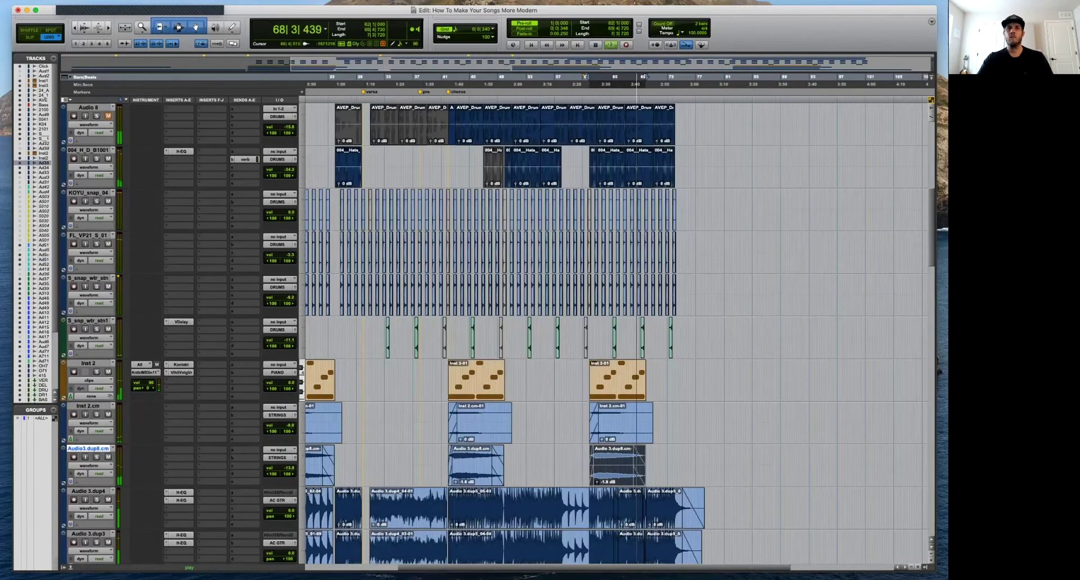
pyautogui.press('r')
pyautogui.keyDown('shift'); pyautogui.click(537, 434); pyautogui.keyUp('shift')
pyautogui.press('super+d')
pyautogui.press('t')
pyautogui.press('t')
pyautogui.press('t')
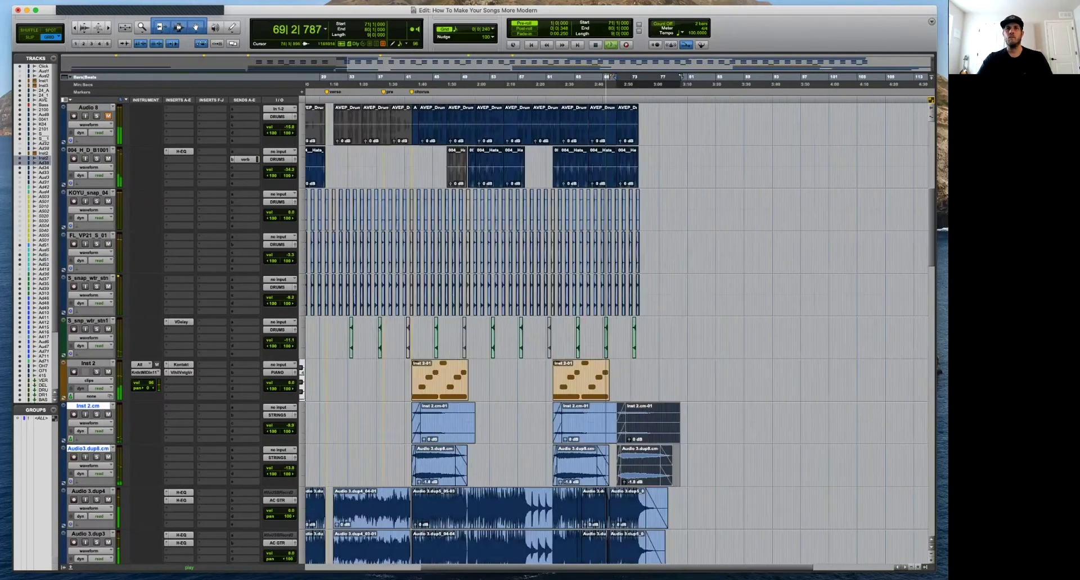
pyautogui.moveTo(708, 435); pyautogui.dragTo(662, 435)
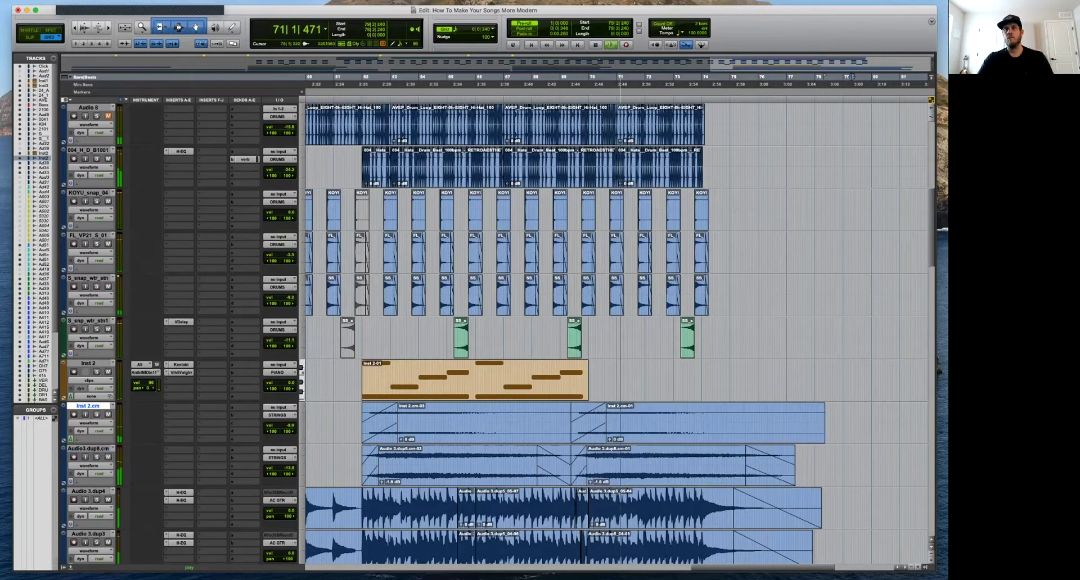
# Duplicate the last piano clip on Inst 2 after the original, and cut the copy off just before bar 74.
pyautogui.click(472, 381)
pyautogui.press('super+d')
pyautogui.moveTo(836, 373); pyautogui.dragTo(699, 373)
pyautogui.press('Delete')
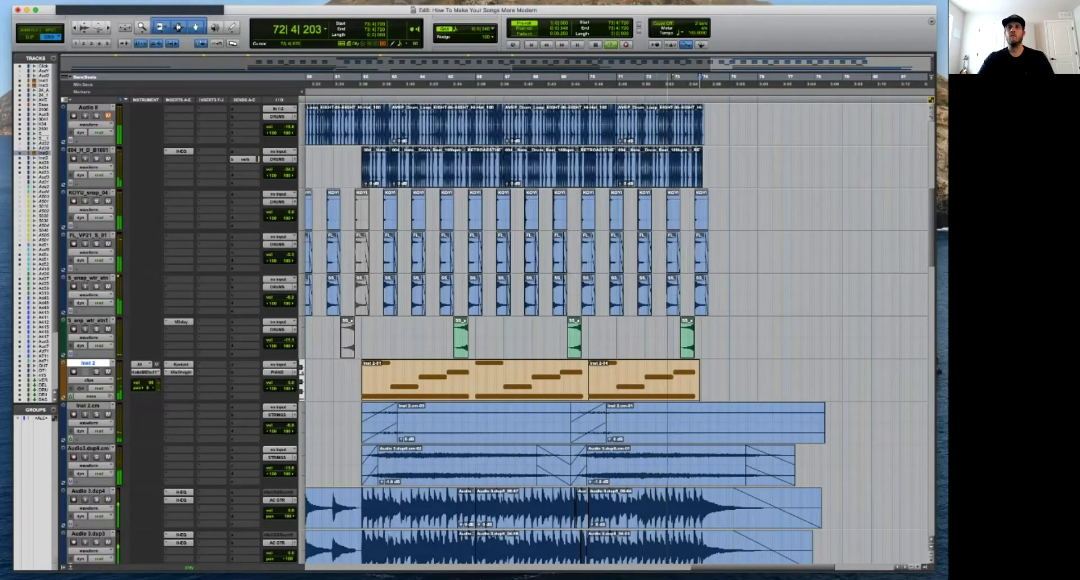
# Shorten the extended string clips on Inst 2.cm and Audio3.dup8.cm near the song's end and fade out their tails.
pyautogui.press('super+bracketright')
pyautogui.press('super+bracketleft')
pyautogui.press('super+bracketleft')
pyautogui.press('super+bracketleft')
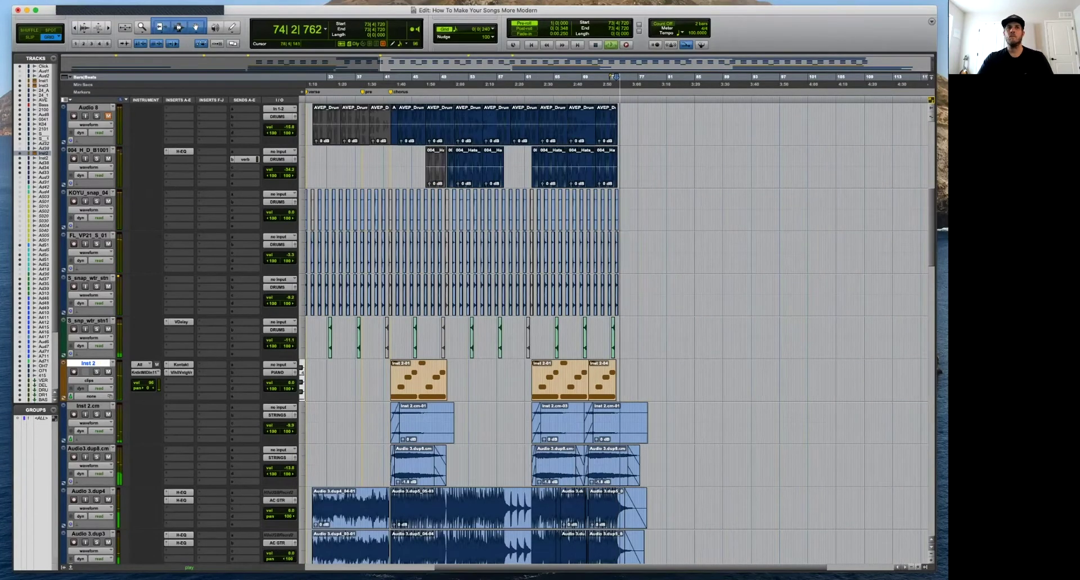
pyautogui.scroll(5, 619, 331)
pyautogui.scroll(-5, 619, 332)
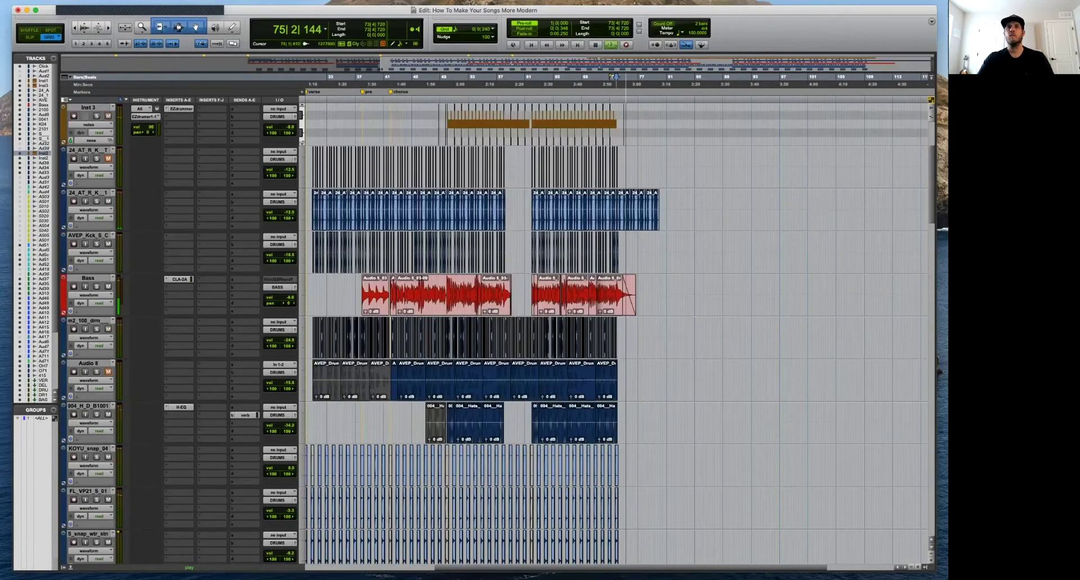
pyautogui.press('space')
pyautogui.press(';')
pyautogui.press('super+bracketright')
pyautogui.press('space')
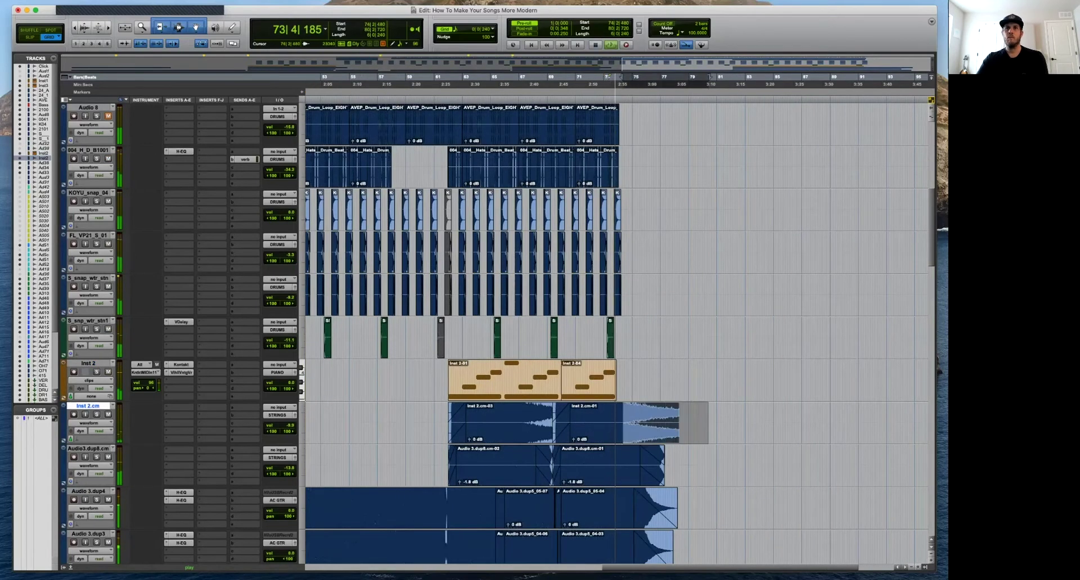
pyautogui.press(';')
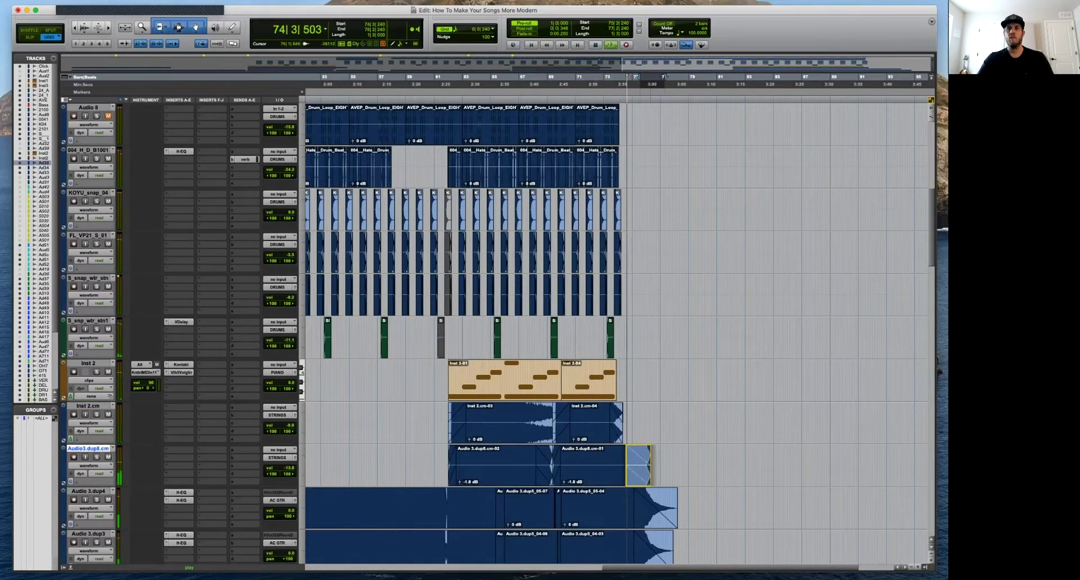
pyautogui.press('space')
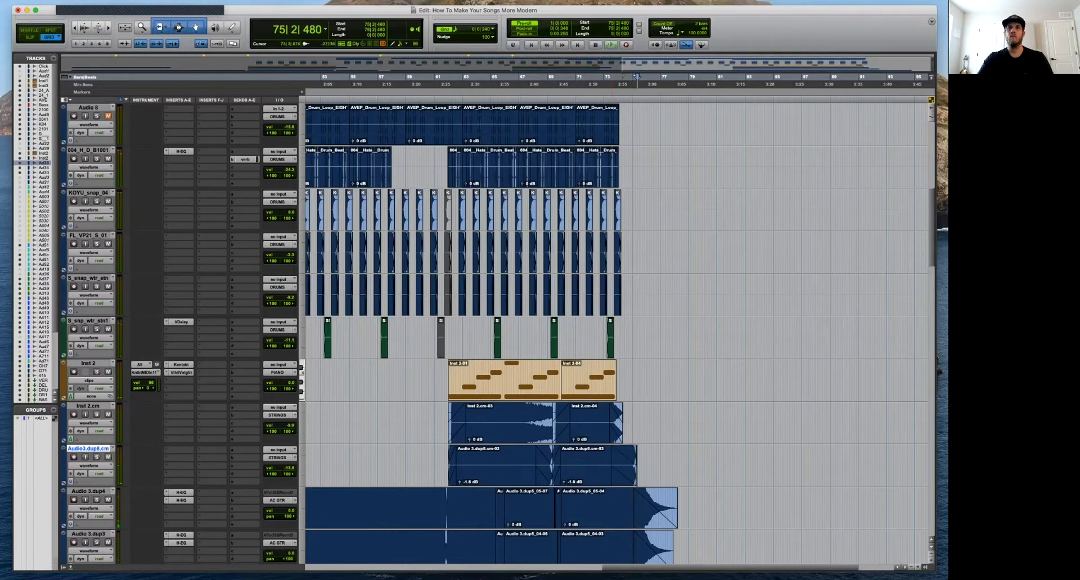
# Play the ending and lengthen the fade-out on the last Inst 2.cm string clip.
pyautogui.click(597, 412)
pyautogui.press('space')
pyautogui.press('t')
pyautogui.press('t')
pyautogui.press('r')
pyautogui.moveTo(640, 423); pyautogui.dragTo(625, 423)
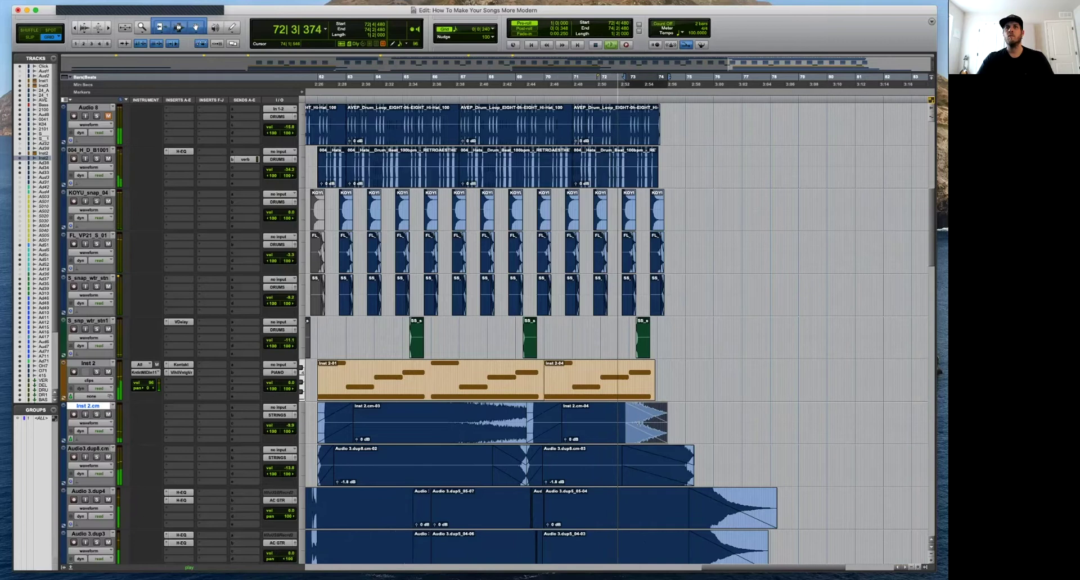
pyautogui.press('t')
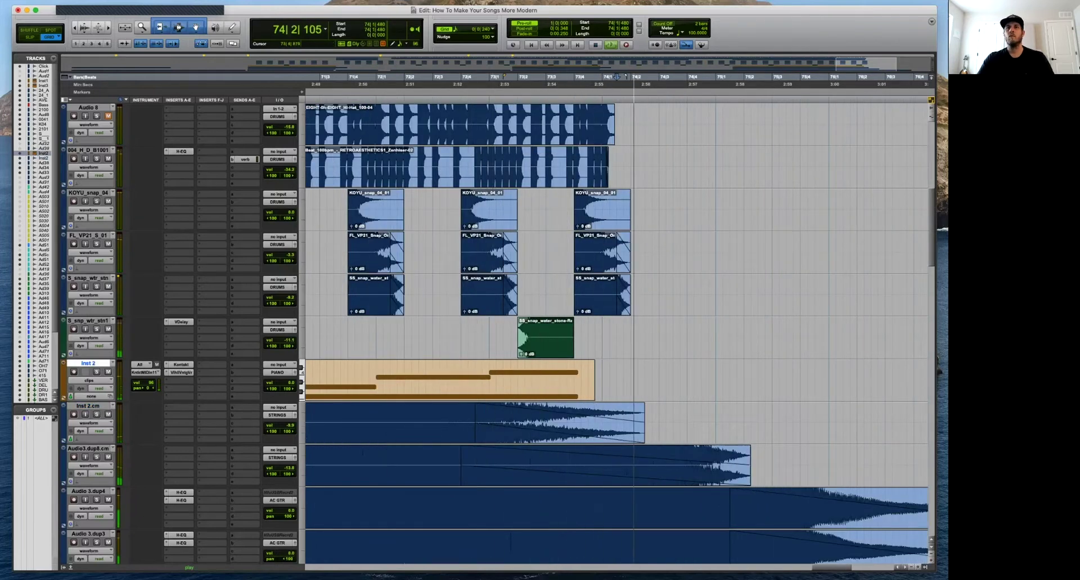
# Trim the final clip on the 24_AT_R_K_1 kick track at 74|2|240 and clear the leftover kick clips after it.
pyautogui.scroll(10, 619, 338)
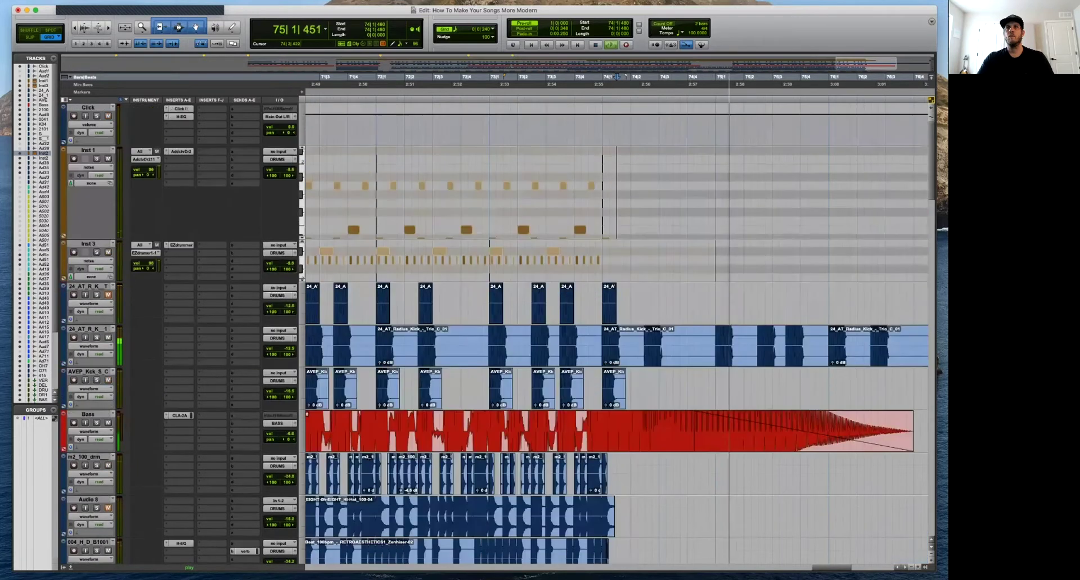
pyautogui.click(638, 346)
pyautogui.press('s')
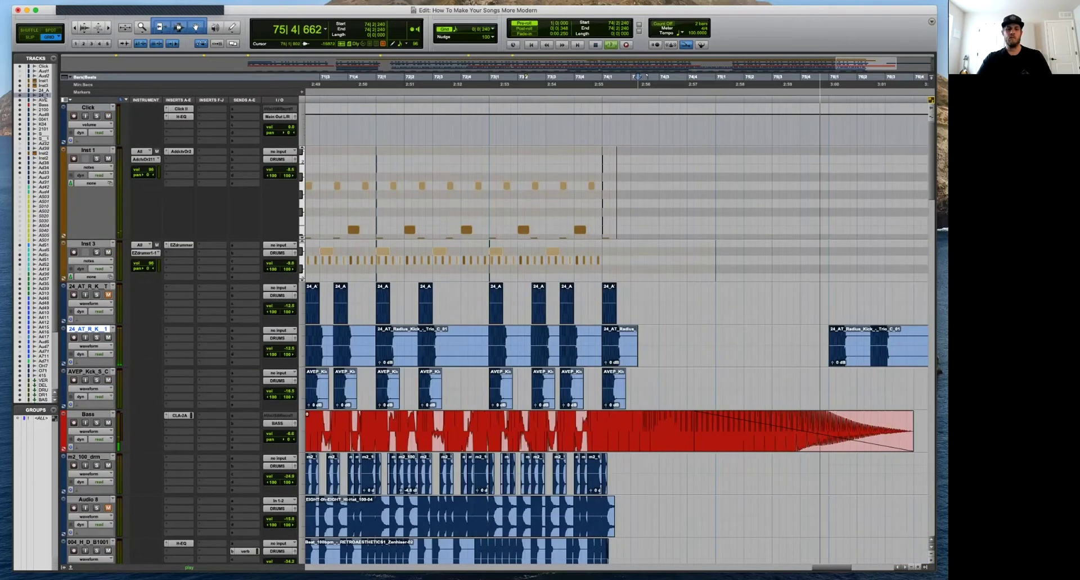
pyautogui.press('r')
pyautogui.press('r')
pyautogui.press('r')
pyautogui.press('r')
pyautogui.moveTo(628, 78); pyautogui.dragTo(676, 77)
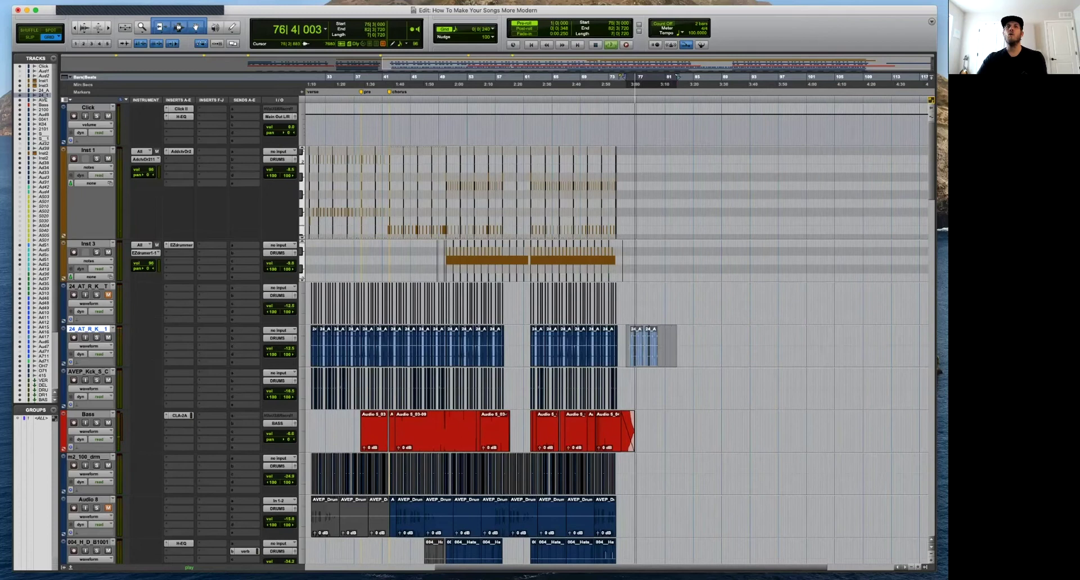
pyautogui.click(636, 77)
# Hide the muted Audio 8 track holding the AVEP_Drum_Loop clips and make it inactive.
pyautogui.scroll(-5, 637, 77)
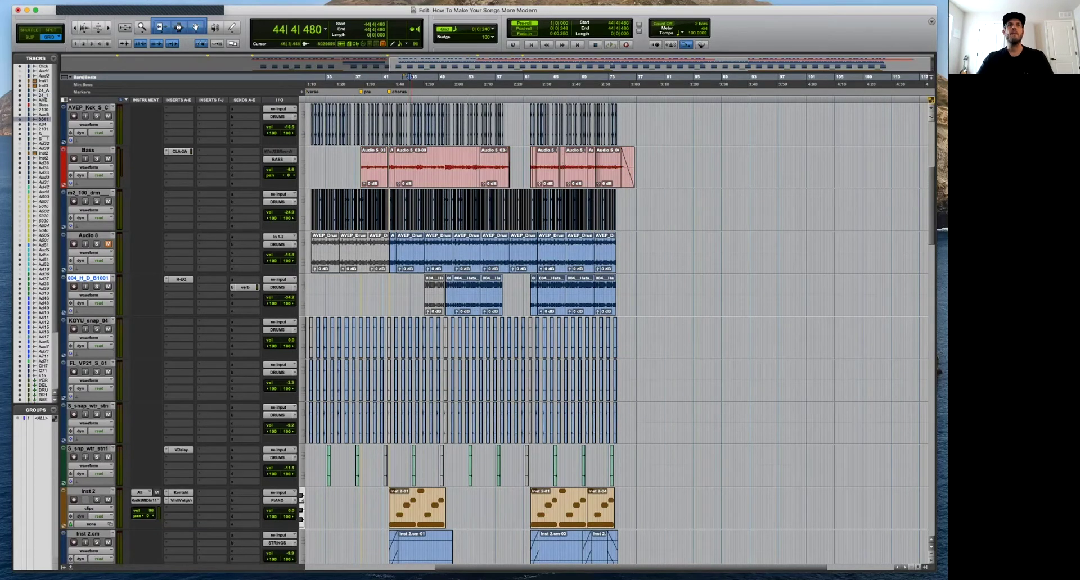
pyautogui.press('super+bracketright')
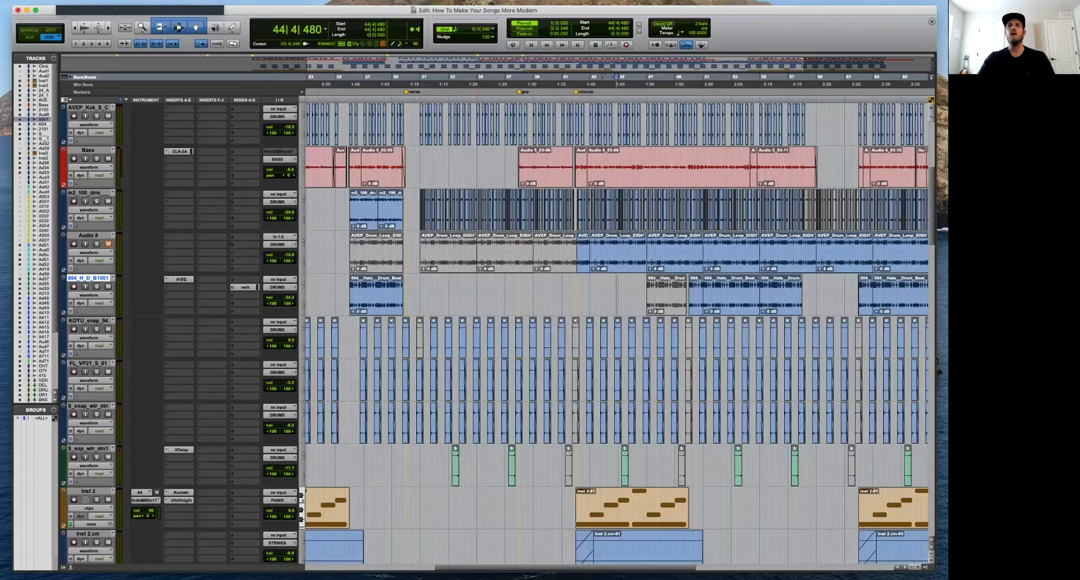
pyautogui.rightClick(86, 236)
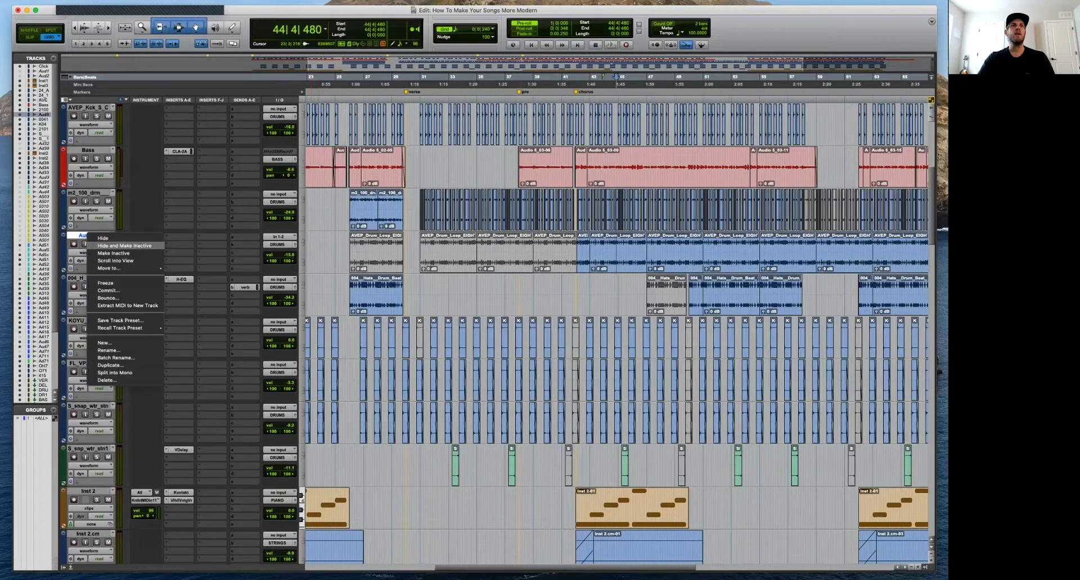
pyautogui.click(124, 246)
pyautogui.scroll(5, 619, 331)
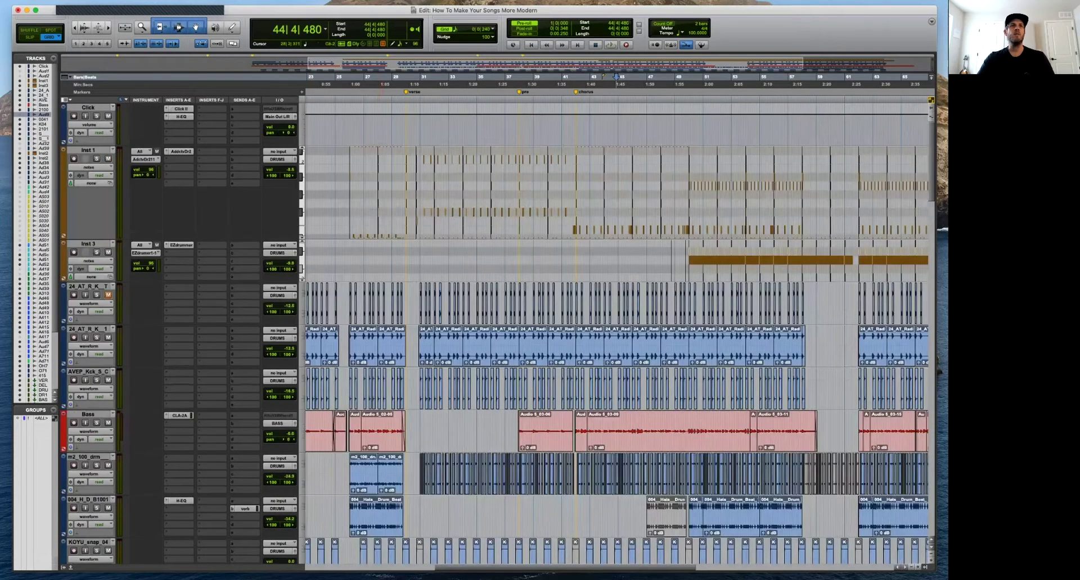
# Hide the muted upper 24_AT_R_K_1 kick track and make it inactive.
pyautogui.rightClick(99, 287)
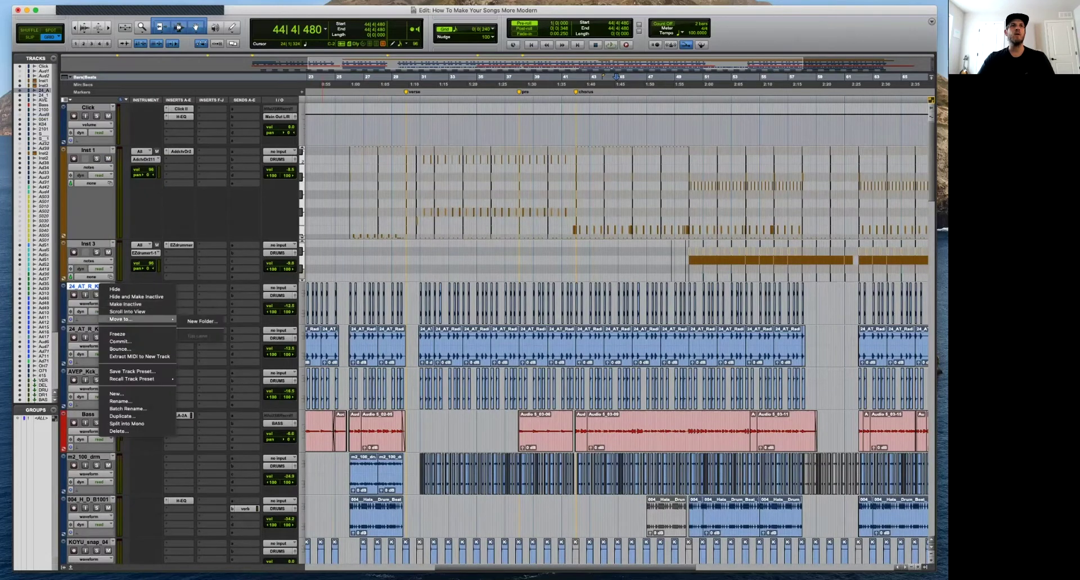
pyautogui.click(136, 296)
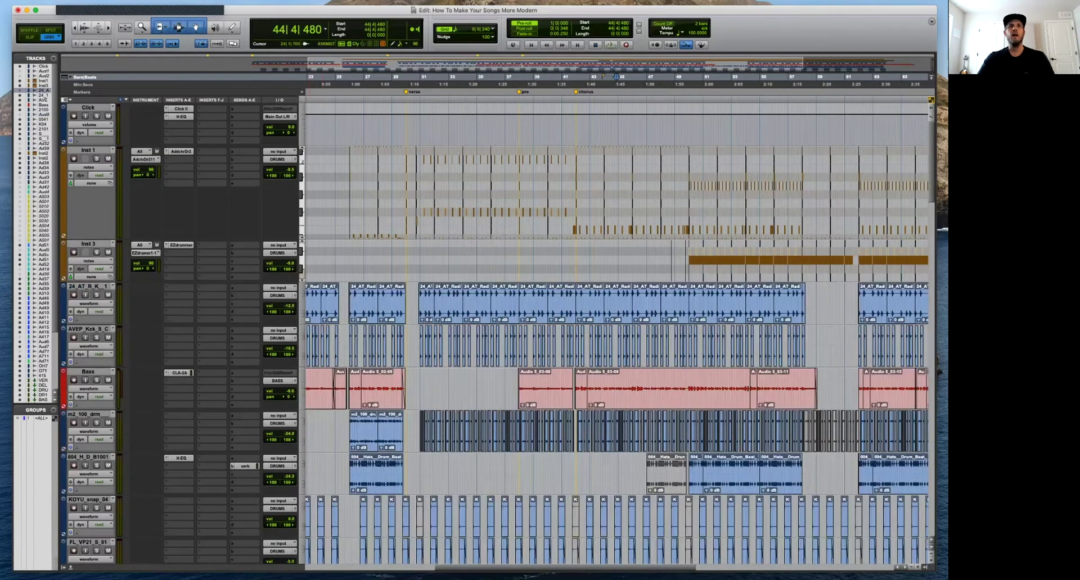
# Move the Bass track below all the drum tracks, directly above the Inst 2 piano track.
pyautogui.scroll(-5, 618, 332)
pyautogui.scroll(5, 619, 332)
pyautogui.scroll(-12, 618, 332)
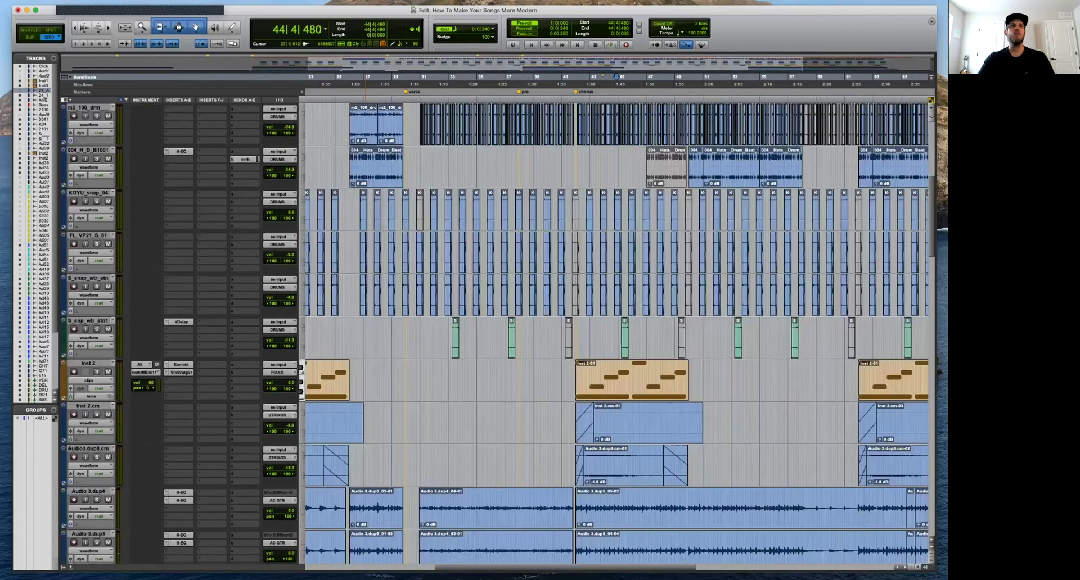
pyautogui.scroll(12, 619, 331)
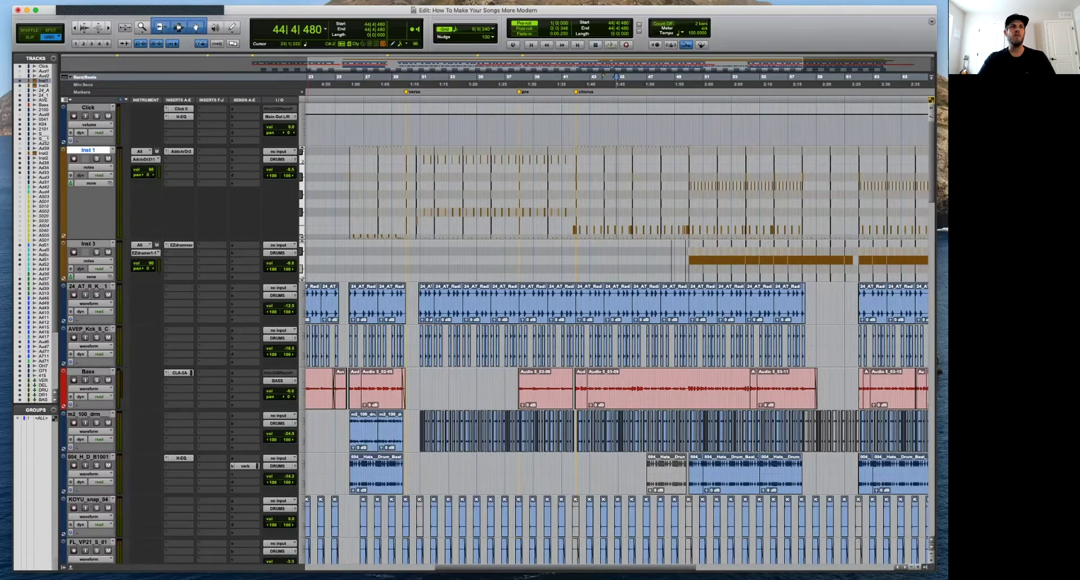
pyautogui.moveTo(88, 372); pyautogui.dragTo(88, 209)
pyautogui.scroll(6, 89, 208)
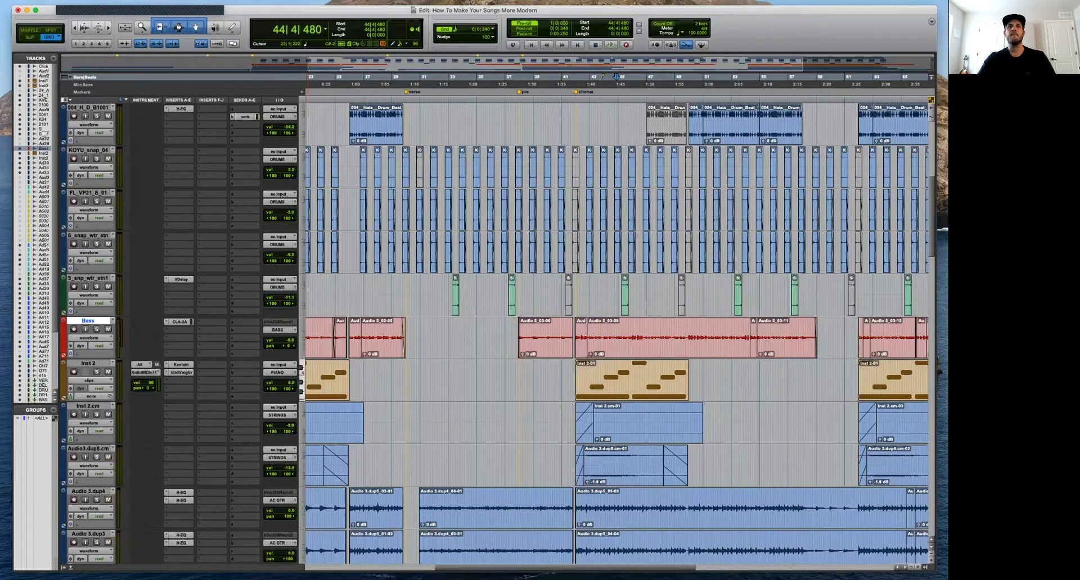
# Select all drum tracks from Inst 1 through S_snp_wtr_stn1 and set their track height to medium.
pyautogui.scroll(5, 562, 332)
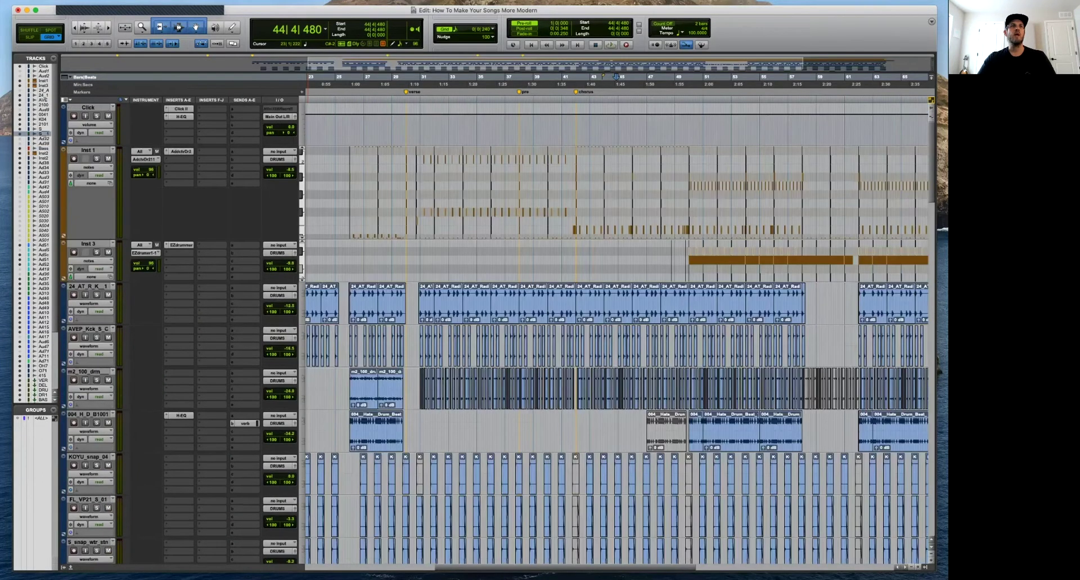
pyautogui.keyDown('shift'); pyautogui.click(88, 150); pyautogui.keyUp('shift')
pyautogui.keyDown('alt'); pyautogui.keyDown('shift'); pyautogui.click(63, 151); pyautogui.keyUp('shift'); pyautogui.keyUp('alt')
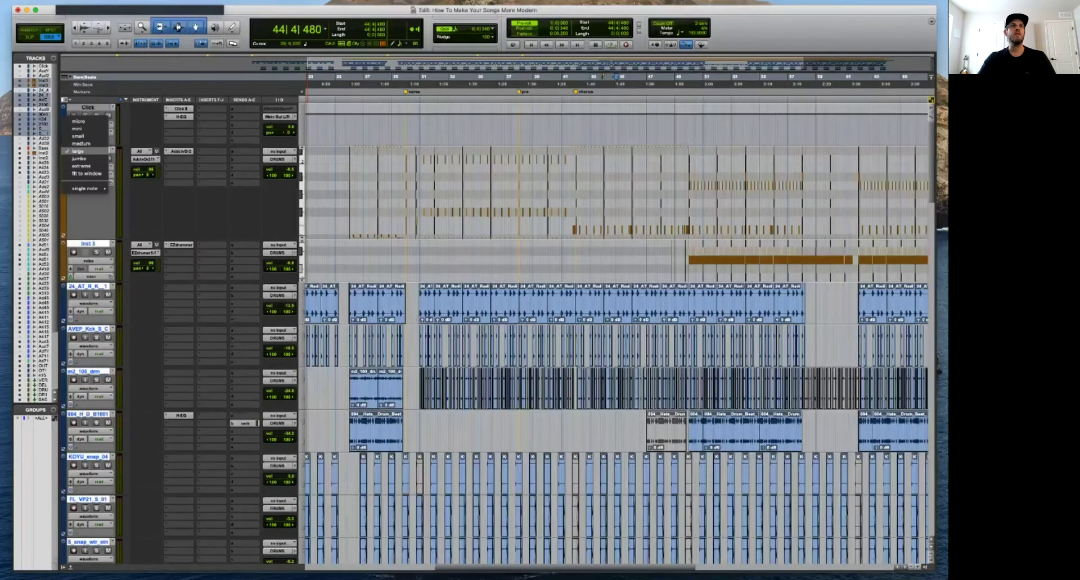
pyautogui.click(81, 144)
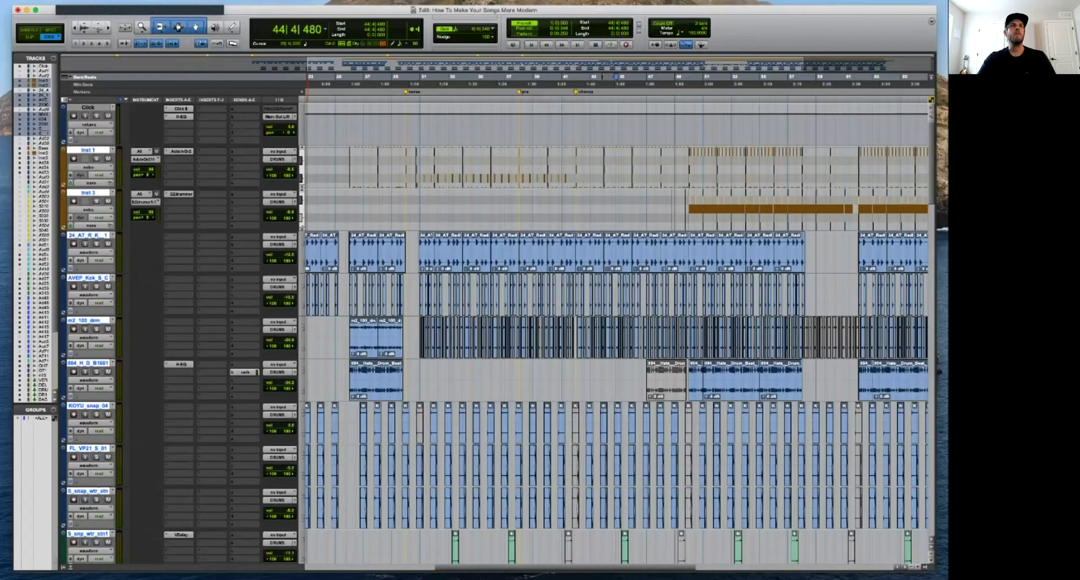
# Colour all the selected drum tracks the same brown as the Inst 1 drum track.
pyautogui.doubleClick(63, 167)
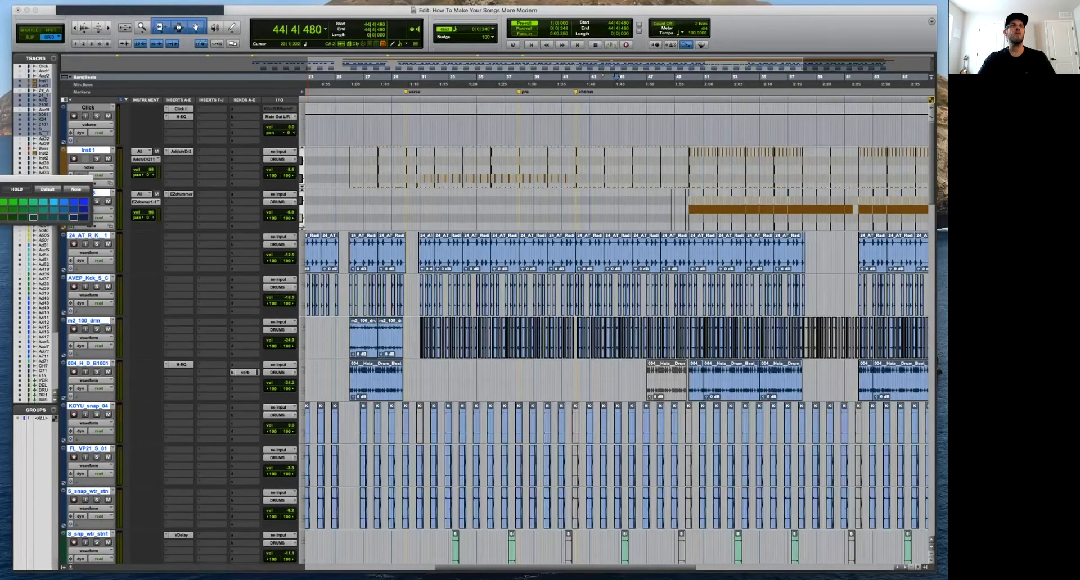
pyautogui.click(0, 209)
pyautogui.click(0, 217)
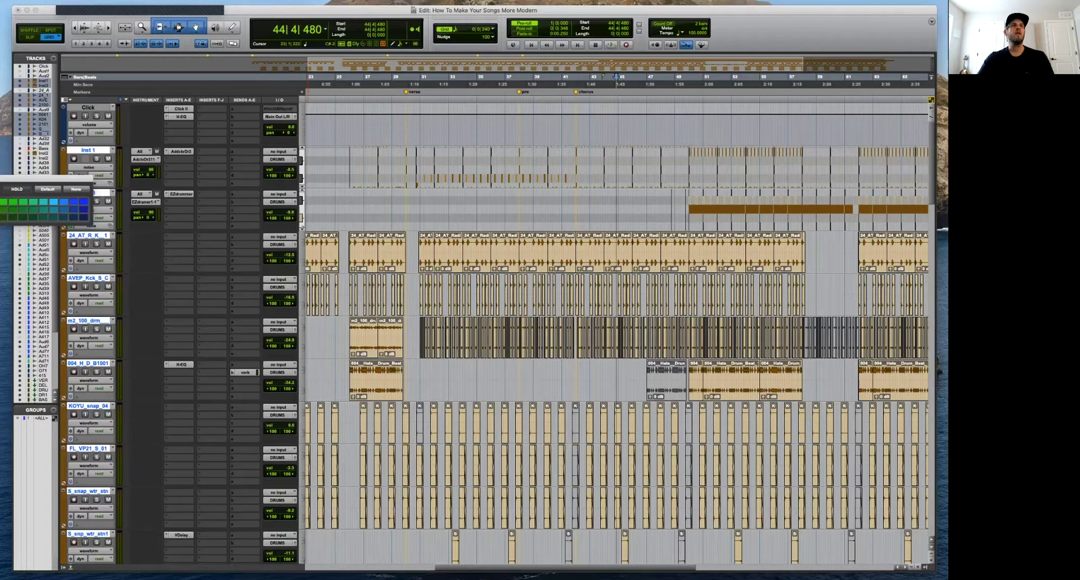
pyautogui.click(0, 179)
# Change the colour of the Inst 2 piano track to green.
pyautogui.scroll(-6, 617, 334)
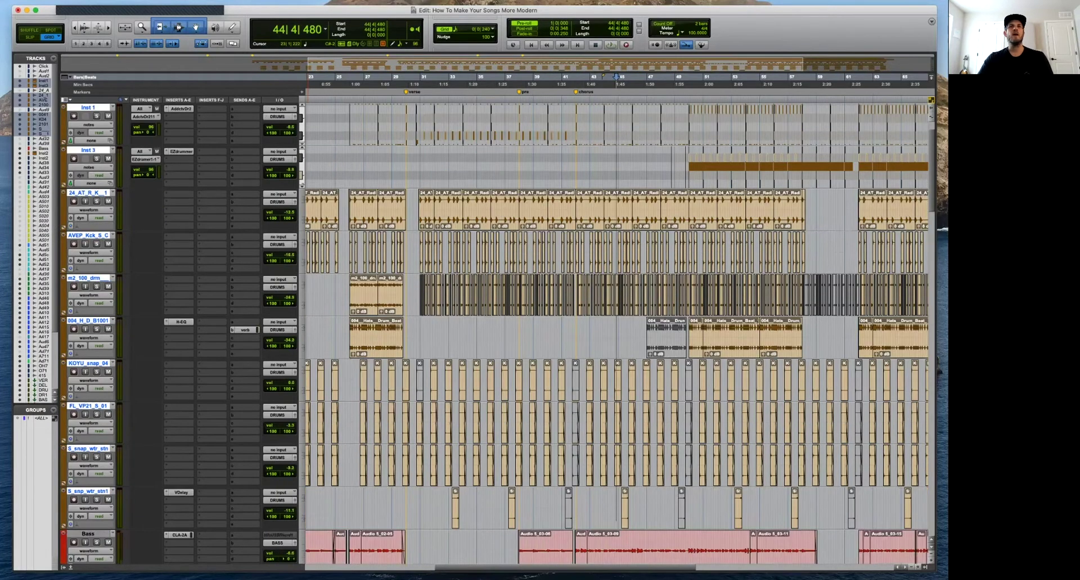
pyautogui.scroll(-3, 617, 334)
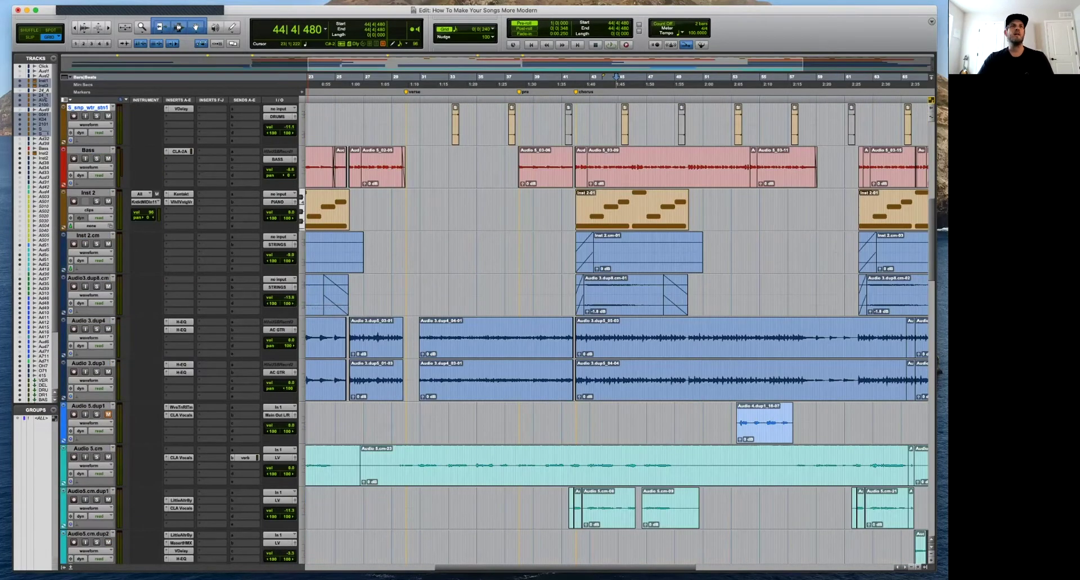
pyautogui.click(88, 193)
pyautogui.doubleClick(64, 209)
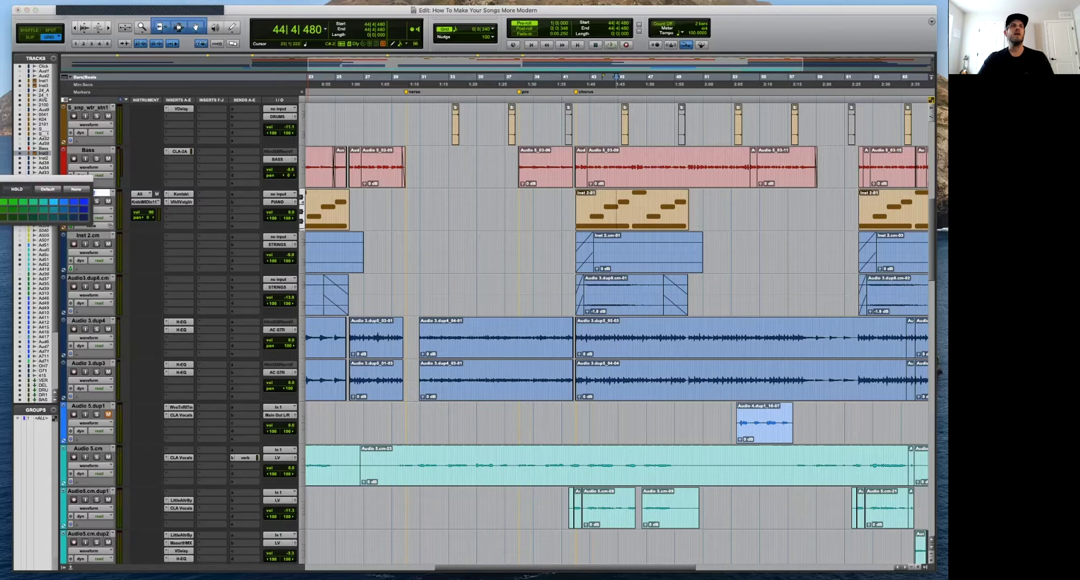
pyautogui.press('super+w')
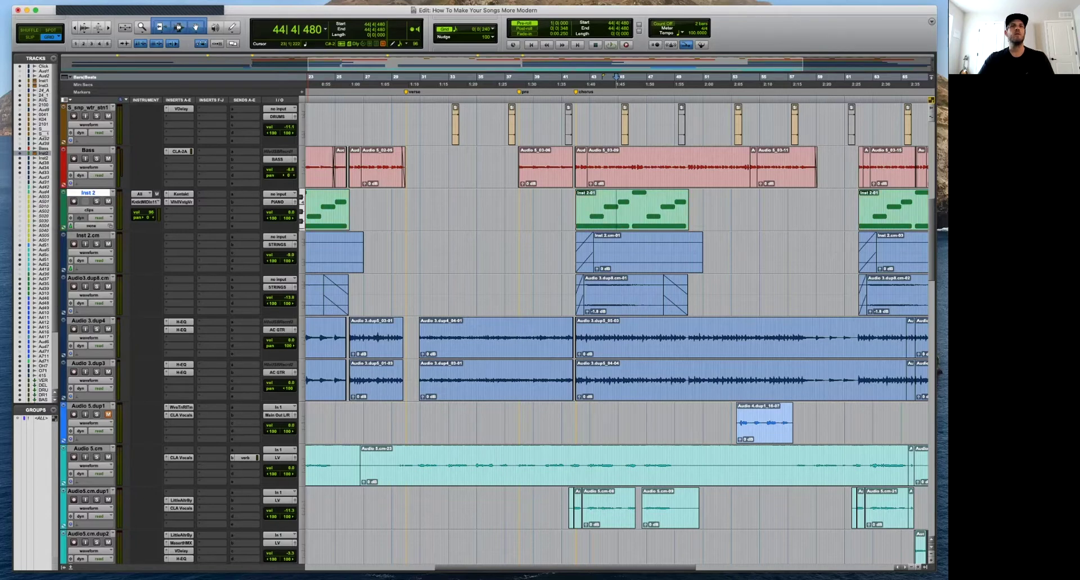
# Move the Inst 2.cm and Audio3.dup8.cm string tracks together above Bass, directly below the last drum track.
pyautogui.press('r')
pyautogui.scroll(-1, 494, 332)
pyautogui.press(';')
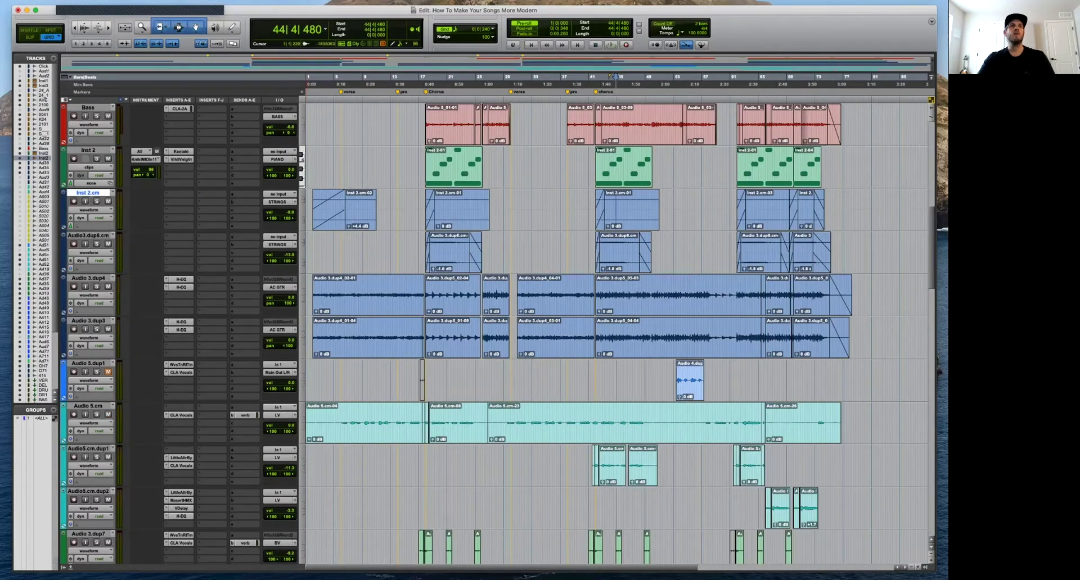
pyautogui.scroll(7, 618, 331)
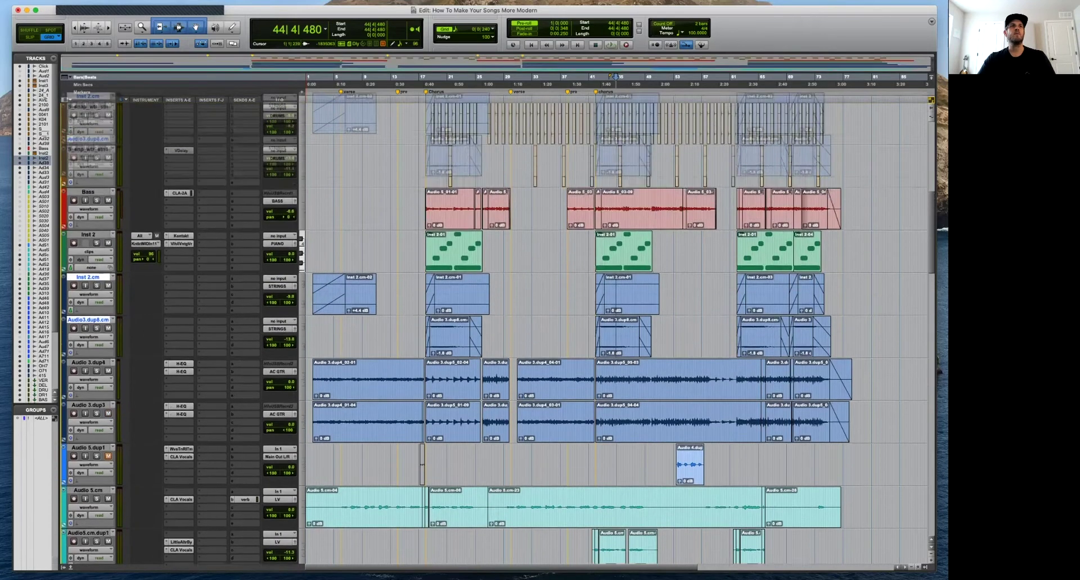
pyautogui.moveTo(88, 334); pyautogui.dragTo(88, 374)
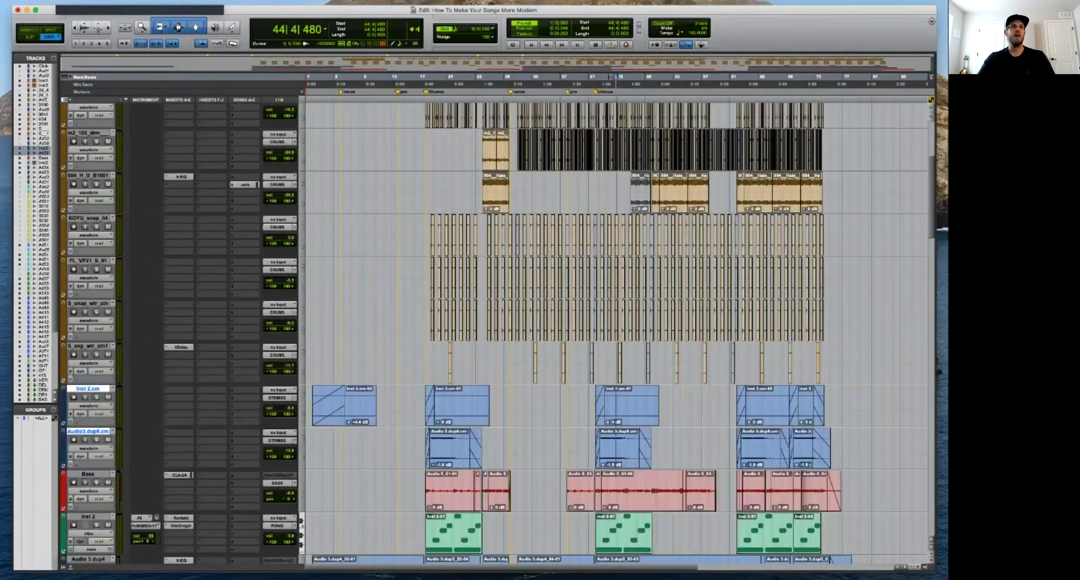
# Colour the Inst 2.cm and Audio3.dup8.cm string tracks brown to match the drum tracks.
pyautogui.click(63, 186)
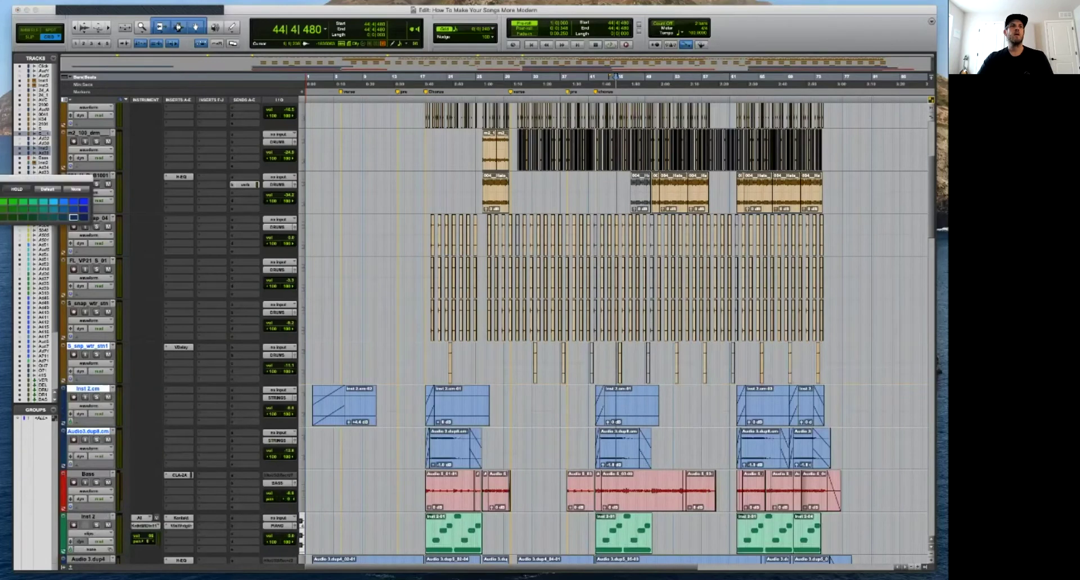
pyautogui.click(0, 217)
pyautogui.click(1, 179)
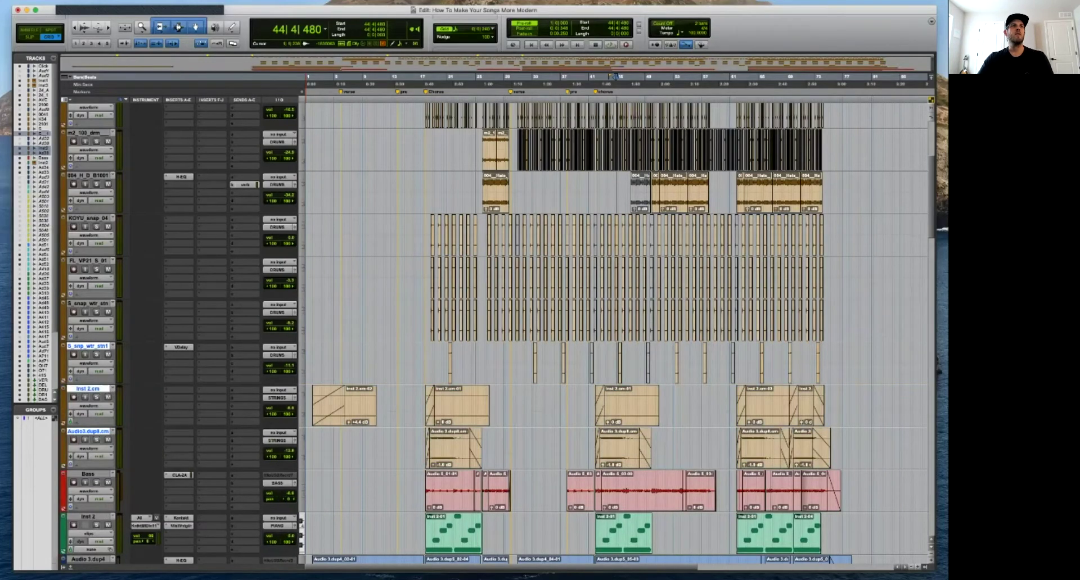
# Copy the verb send from the 004_H_D_B1001 track to the Inst 2.cm and Audio3.dup8.cm string tracks.
pyautogui.scroll(-3, 831, 560)
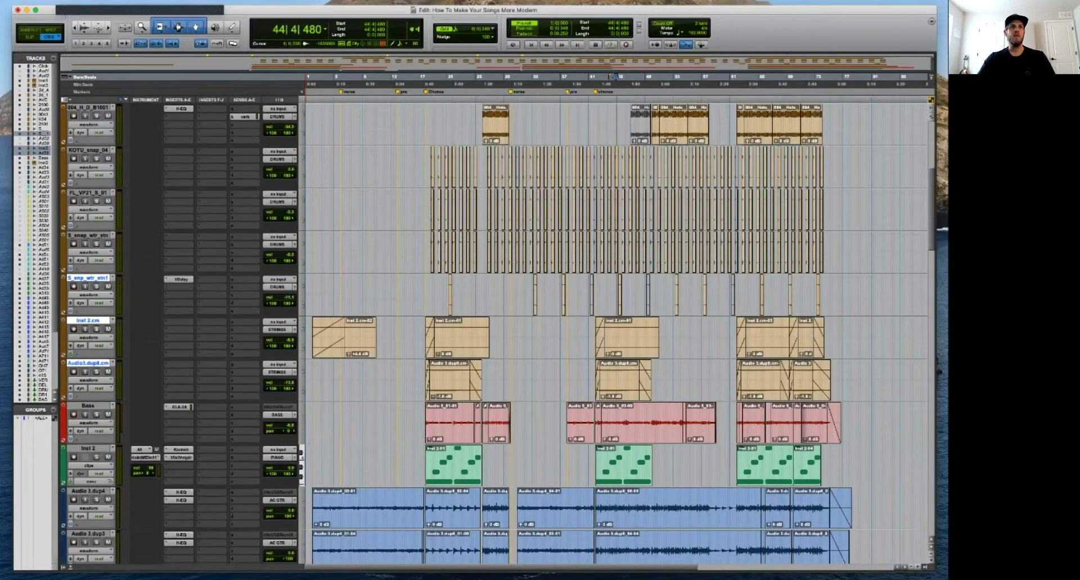
pyautogui.press('alt+super+[')
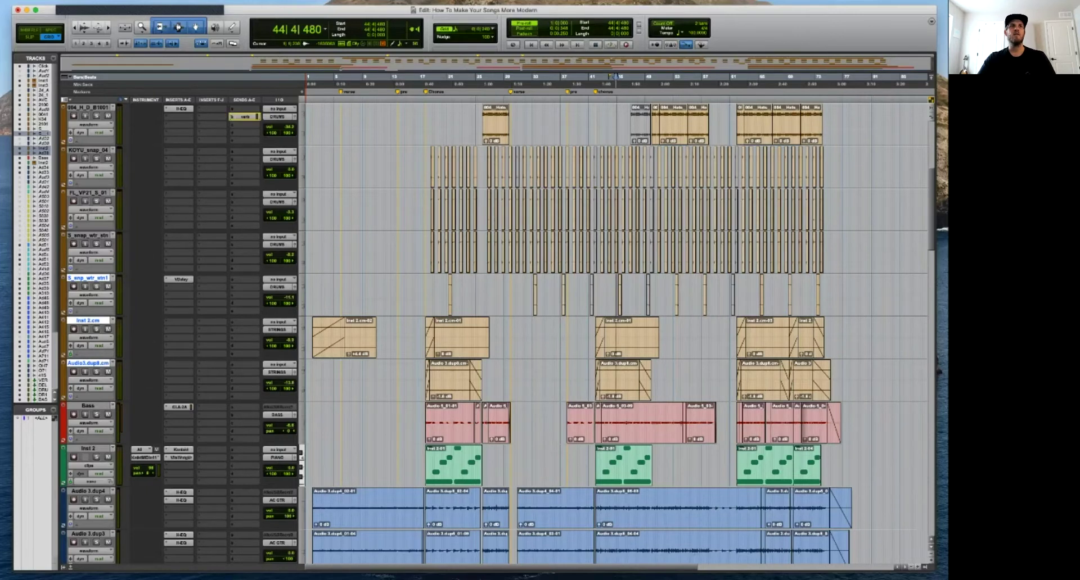
pyautogui.moveTo(245, 117); pyautogui.dragTo(244, 330)
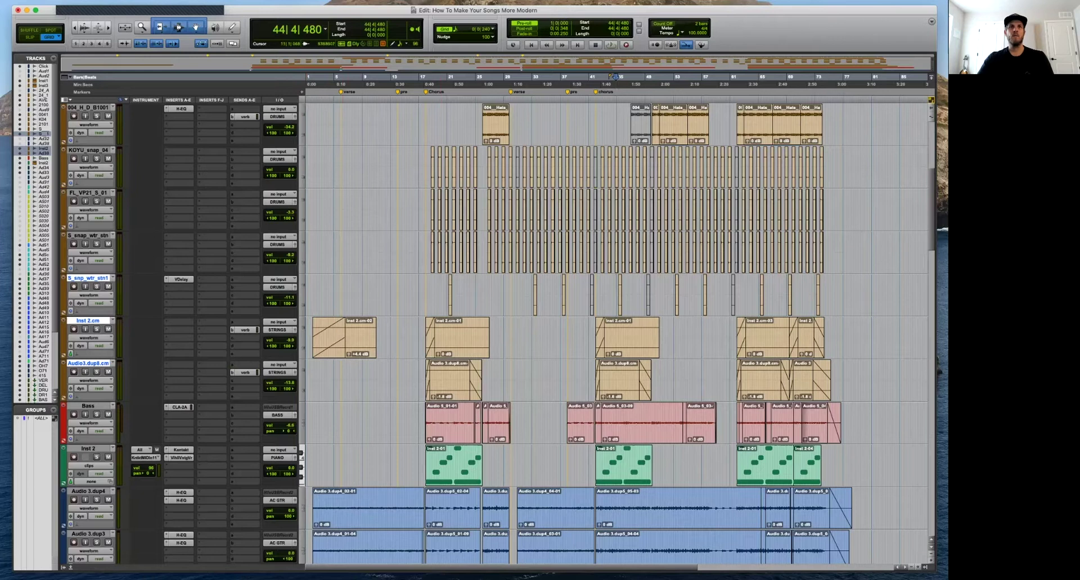
# Play the intro and set the clip gain of the first Inst 2.cm string clip to 0 dB.
pyautogui.click(337, 77)
pyautogui.press('super+]')
pyautogui.press('super+]')
pyautogui.press('space')
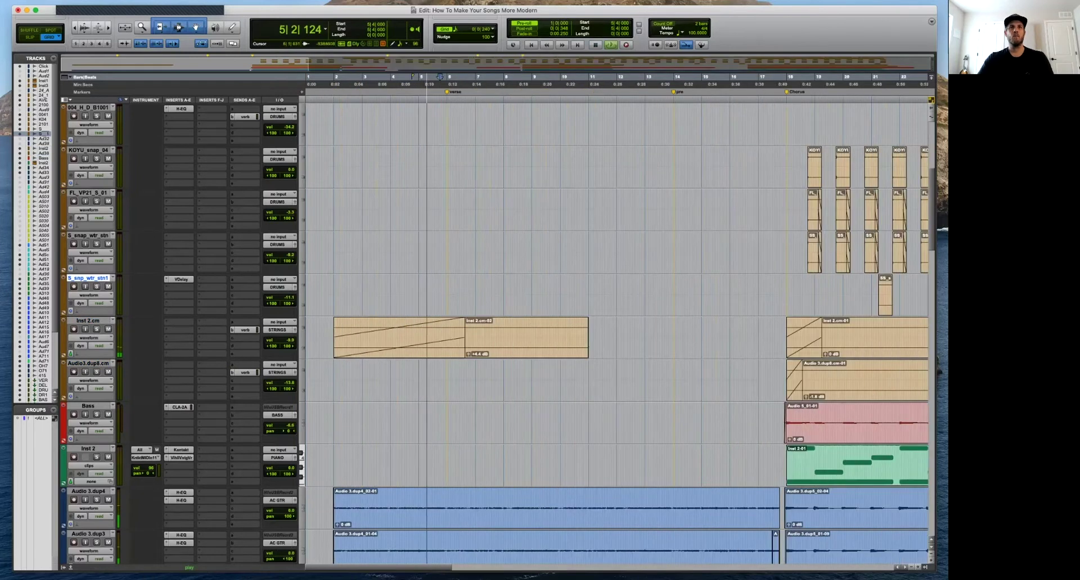
pyautogui.press(';')
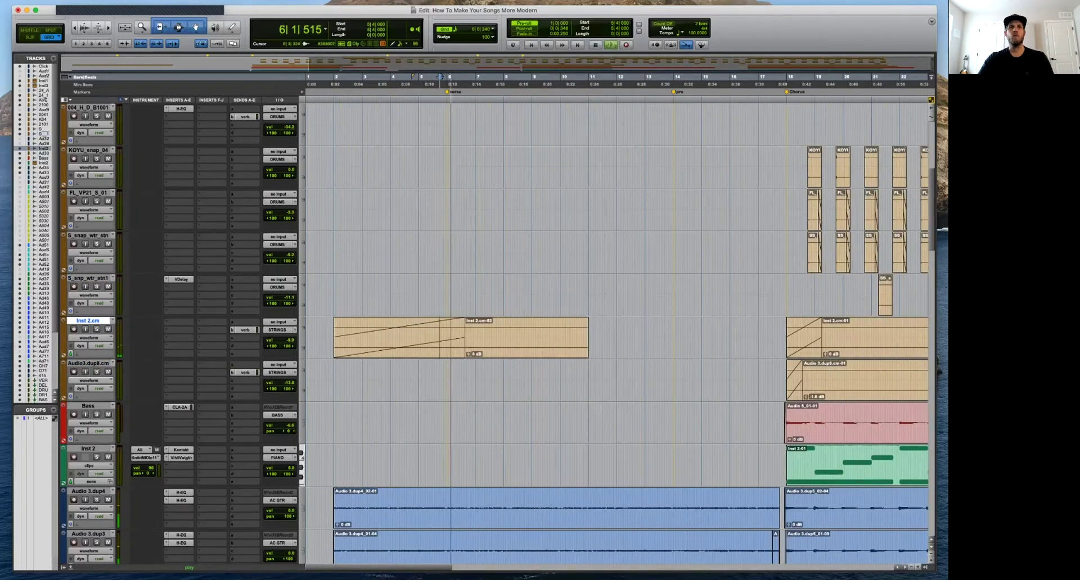
pyautogui.press('super+[')
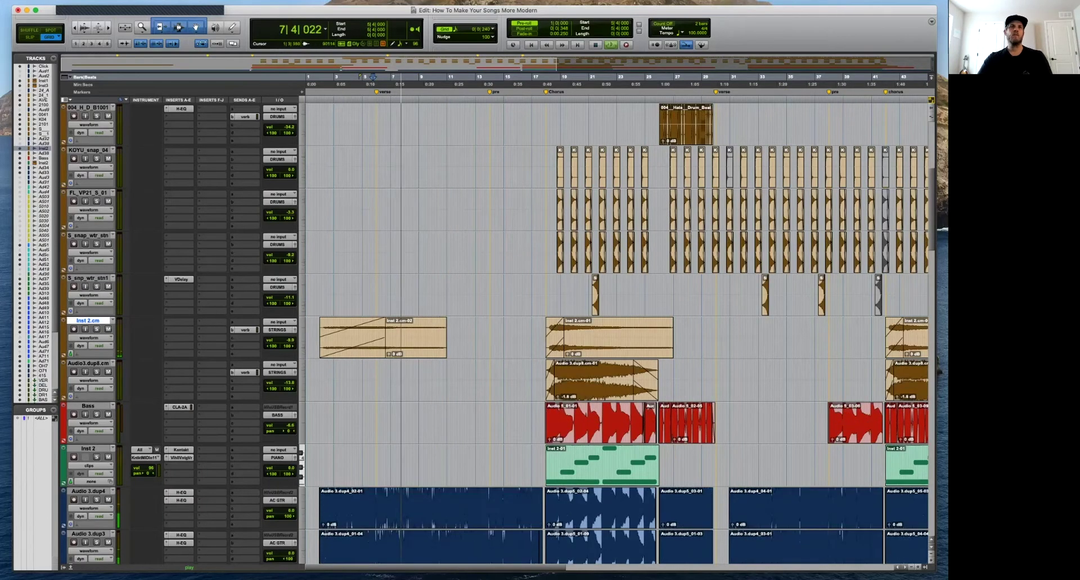
# Replay the intro from the start and inspect the second H-EQ on the Audio 3.dup4 acoustic guitar track.
pyautogui.press('space')
pyautogui.click(319, 295)
pyautogui.press('space')
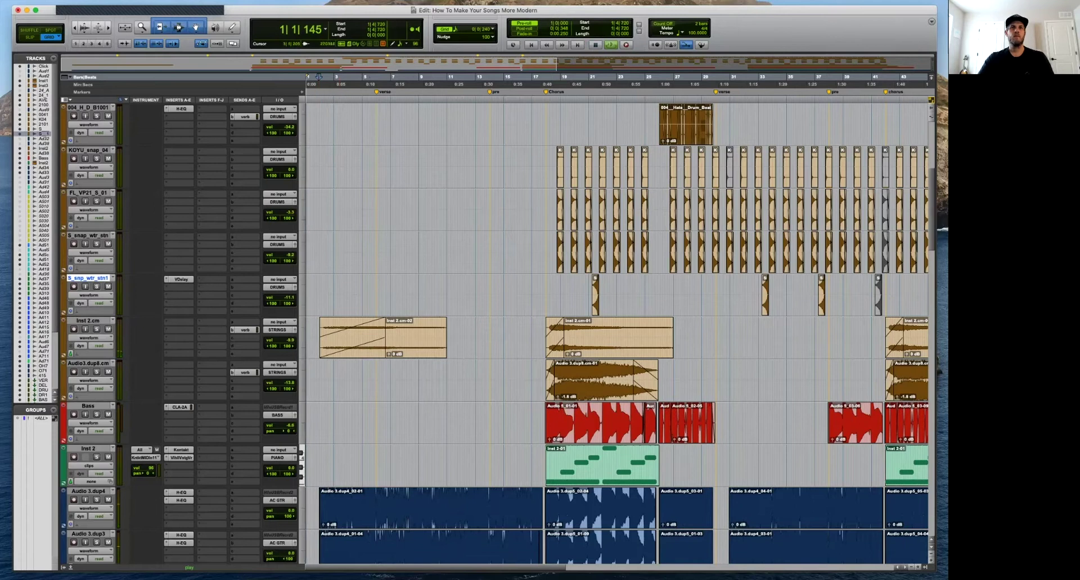
pyautogui.press('super+]')
pyautogui.scroll(-5, 619, 332)
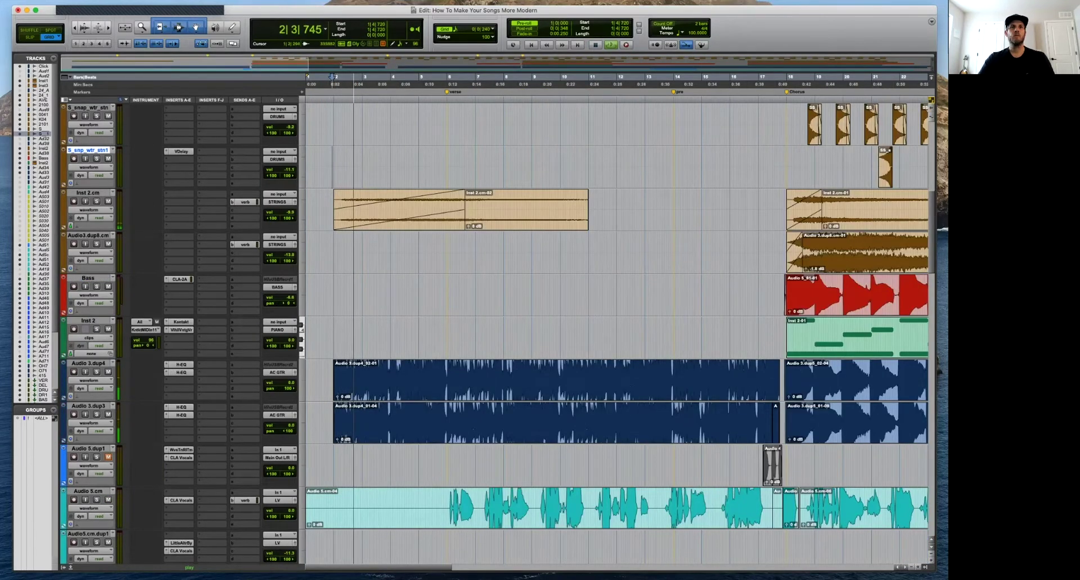
pyautogui.click(180, 372)
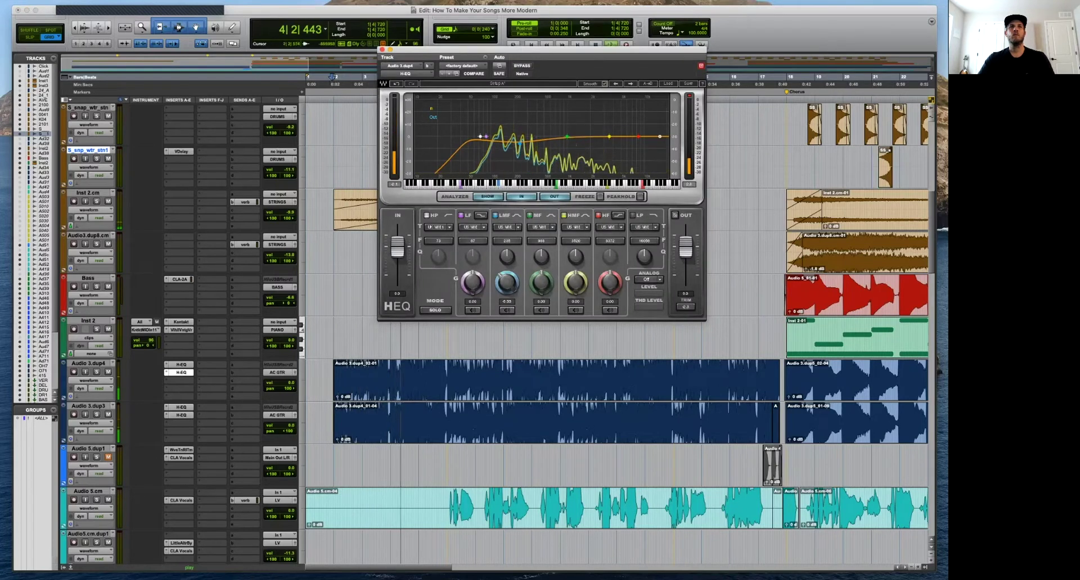
pyautogui.click(382, 50)
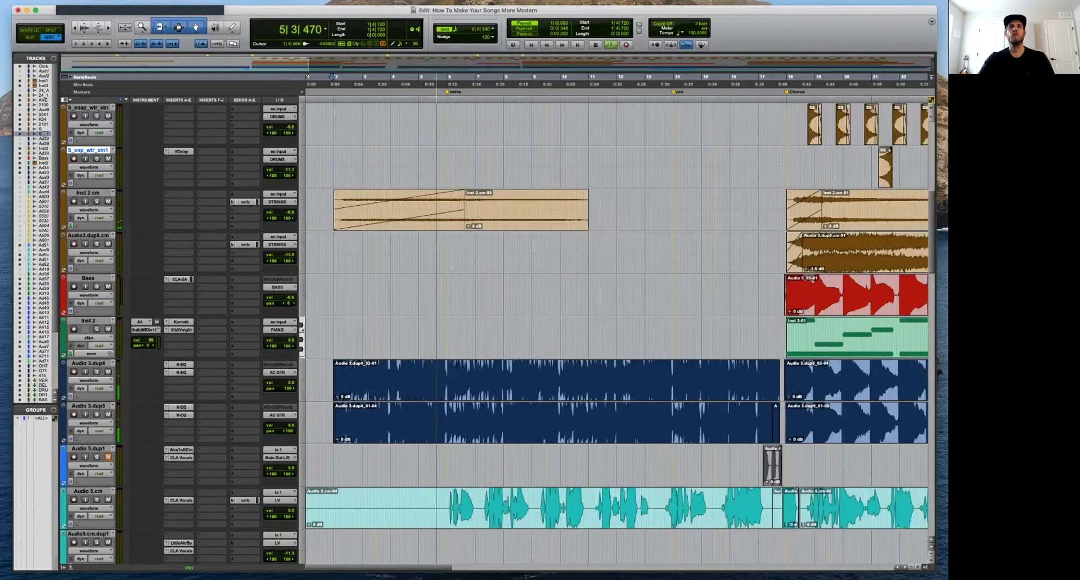
# Lower the clip gain of the first Inst 2.cm string clip to about -4.8 dB.
pyautogui.moveTo(469, 226); pyautogui.dragTo(468, 232)
# Copy the first-chorus Audio 3.dup8.cm string clip into the intro, starting at about bar 2.
pyautogui.press('r')
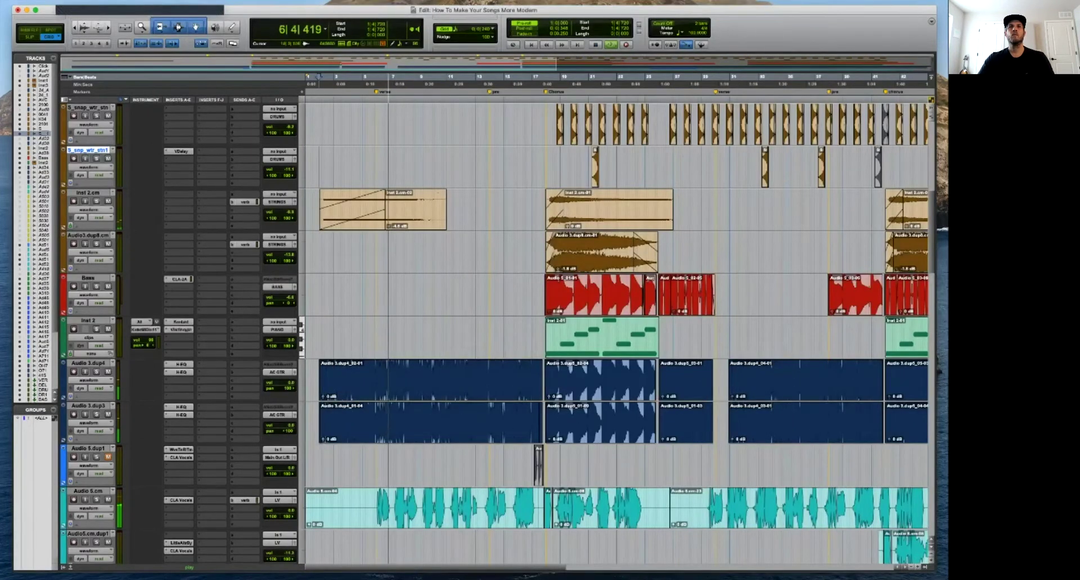
pyautogui.moveTo(609, 258); pyautogui.dragTo(329, 293)
pyautogui.press('super+z')
pyautogui.press('space')
pyautogui.click(326, 293)
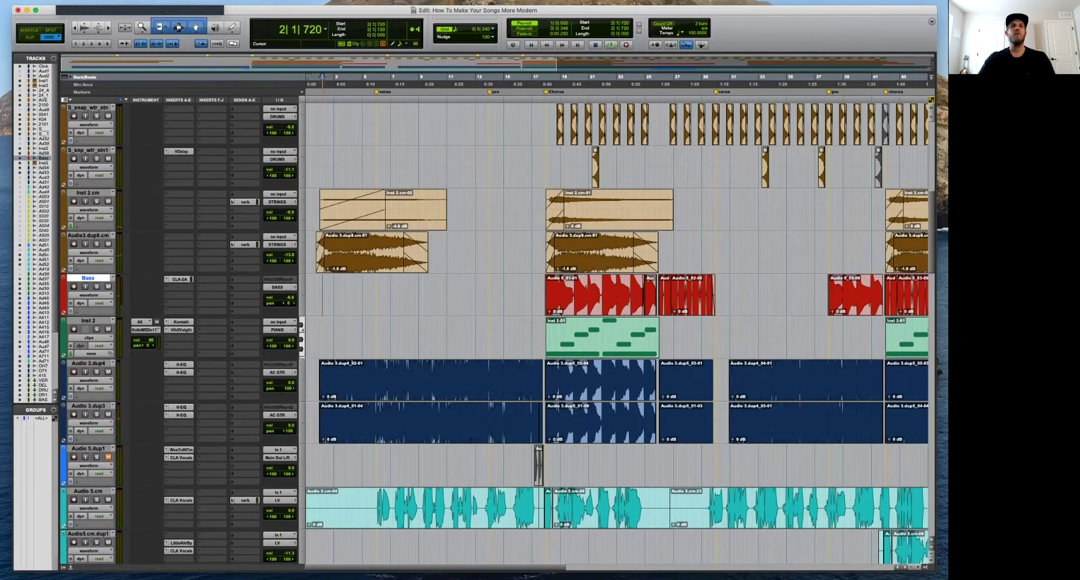
# Play the intro and lower the copied Audio 3.dup8.cm clip's gain to about -28.5 dB.
pyautogui.press('t')
pyautogui.press('space')
pyautogui.press('t')
pyautogui.click(388, 262)
pyautogui.moveTo(384, 269)
pyautogui.mouseDown()
pyautogui.moveTo(384, 286)
pyautogui.moveTo(369, 281)
pyautogui.mouseUp()
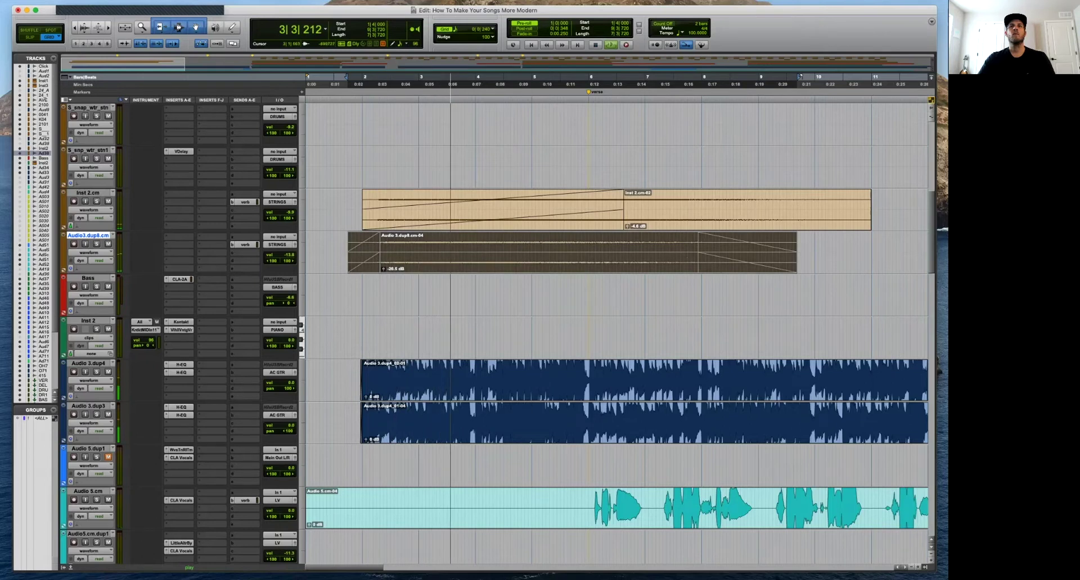
# Move the copied Audio 3.dup8.cm string clip to start at the first verse marker during playback.
pyautogui.press('super+bracketleft')
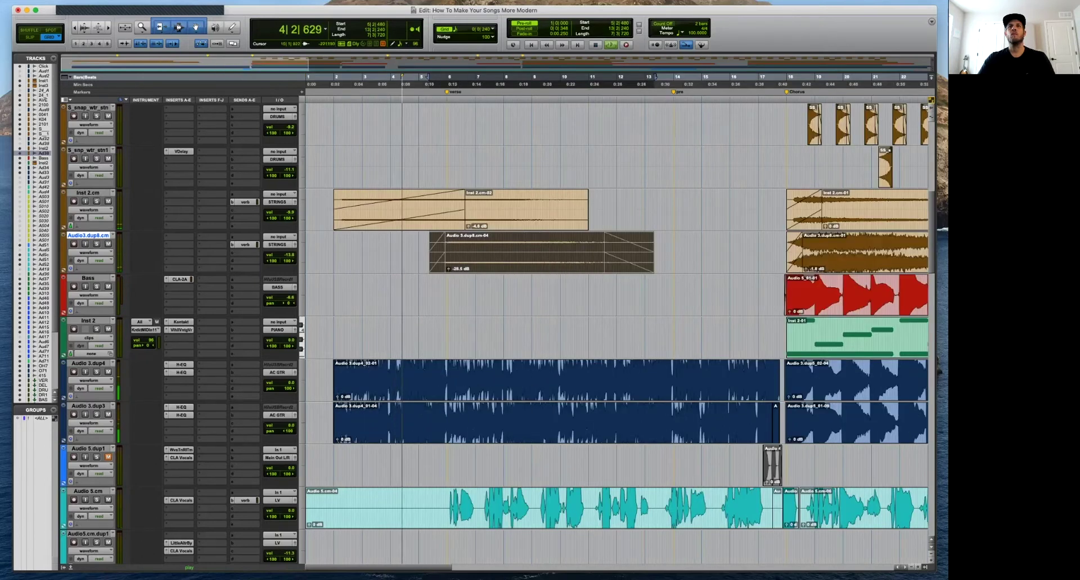
pyautogui.press('super+bracketright')
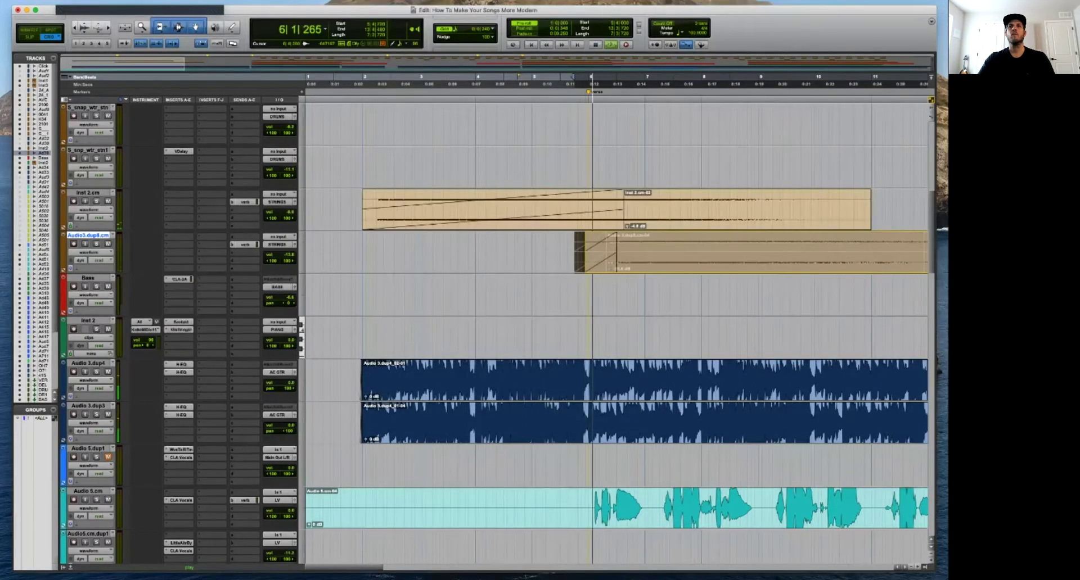
pyautogui.press('super+bracketleft')
pyautogui.press('super+bracketleft')
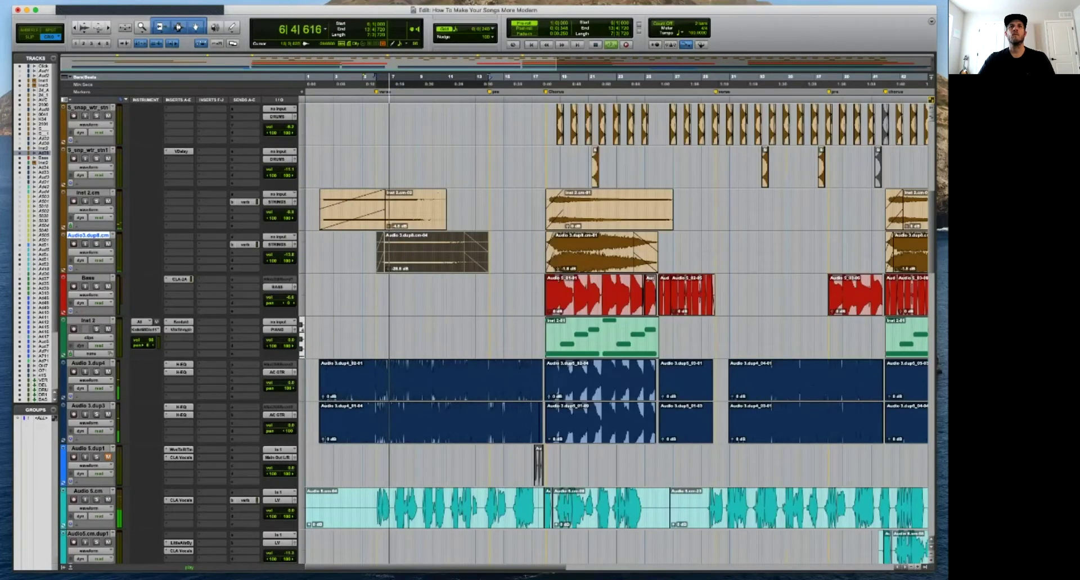
# Extend the end of the verse's copied Audio 3.dup8.cm string clip to just before bar 17.
pyautogui.moveTo(487, 253); pyautogui.dragTo(532, 253)
pyautogui.press('super+bracketleft')
pyautogui.press('super+bracketright')
pyautogui.press('super+bracketright')
# Inspect the H-EQ and SSLComp inserts on the AC GTR bus during playback, then stop playback and close the plug-in window.
pyautogui.scroll(-2, 491, 253)
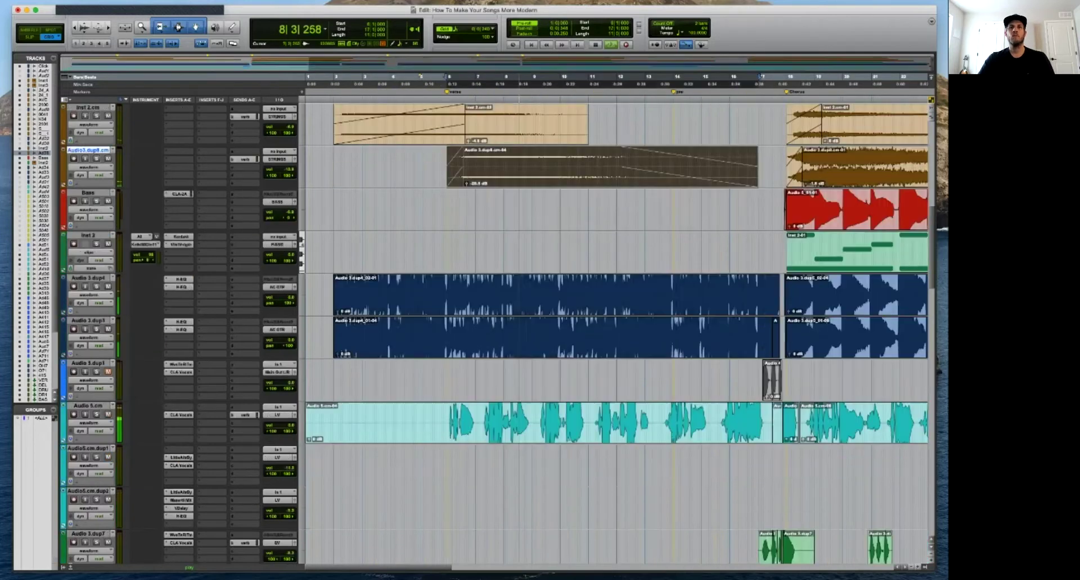
pyautogui.scroll(-2, 618, 331)
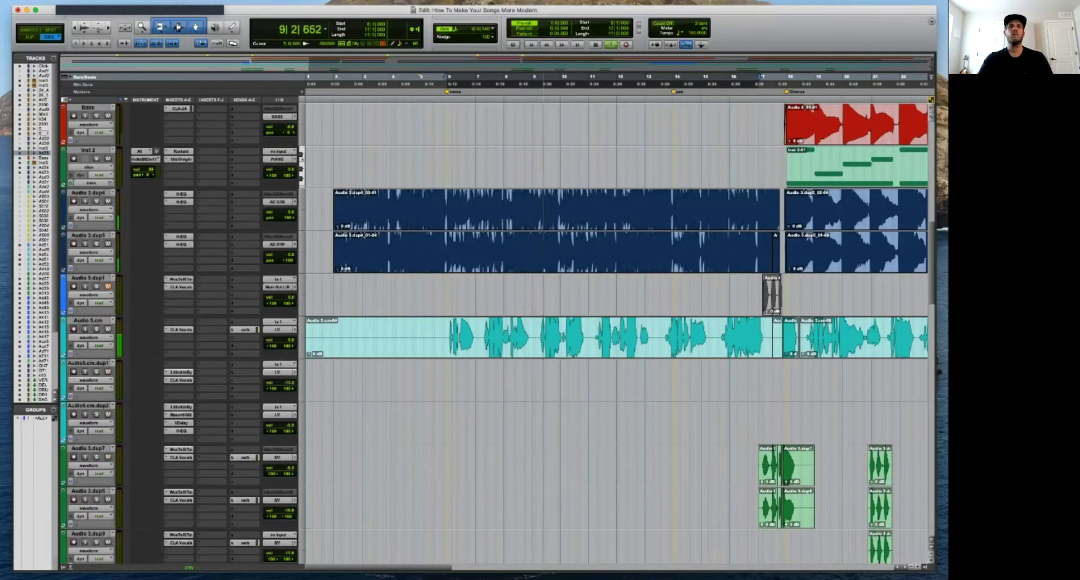
pyautogui.scroll(-1, 619, 332)
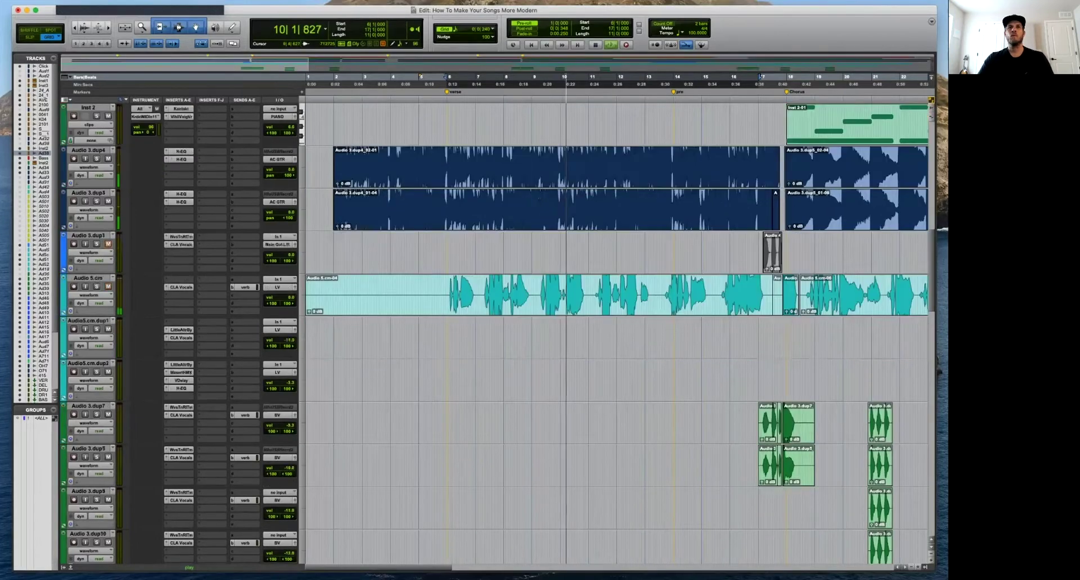
pyautogui.scroll(-2, 531, 295)
pyautogui.press('r')
pyautogui.scroll(-11, 531, 296)
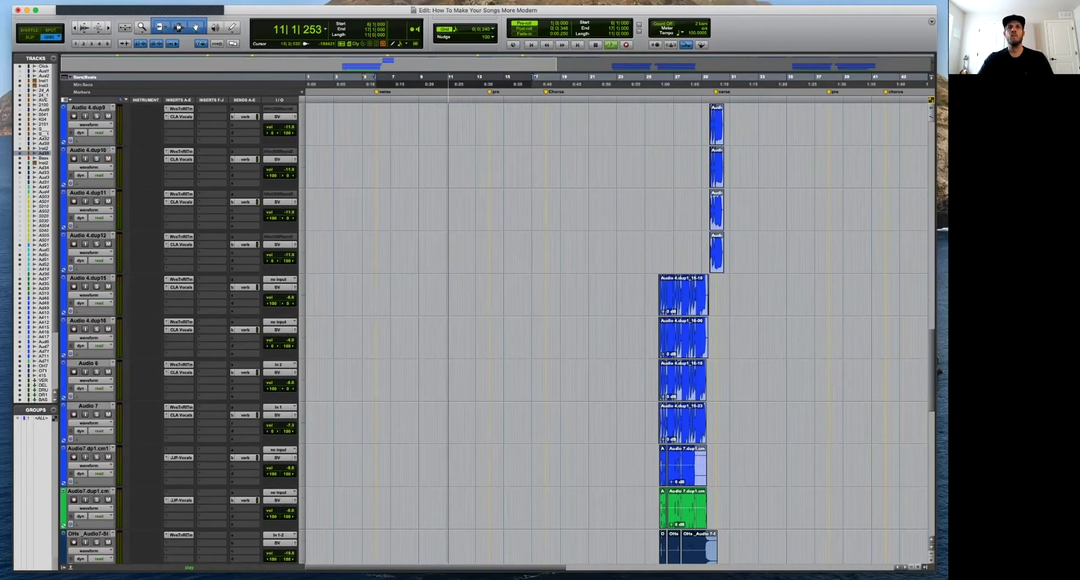
pyautogui.scroll(-9, 619, 332)
pyautogui.scroll(-2, 618, 332)
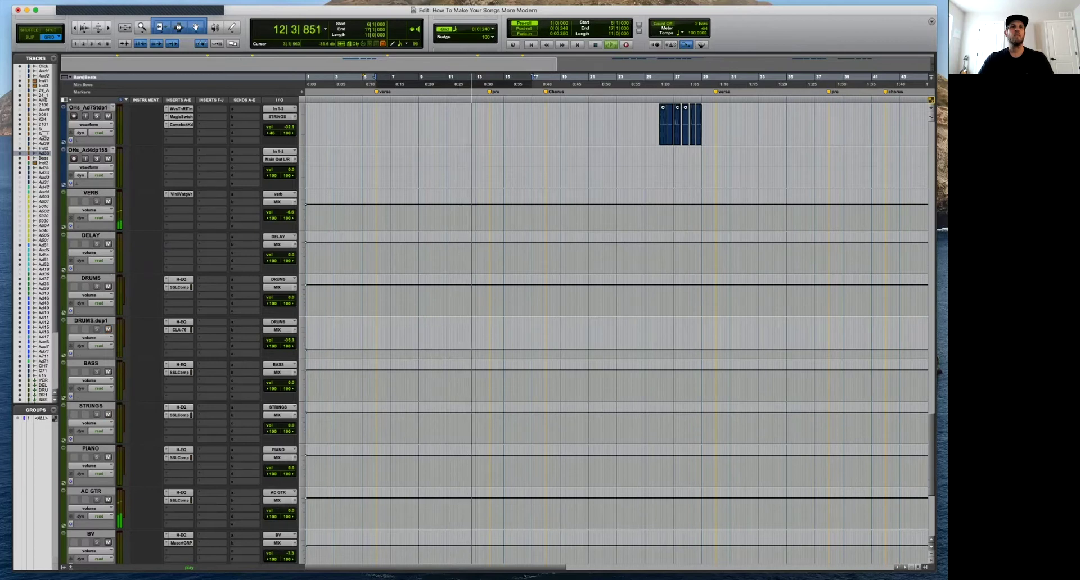
pyautogui.scroll(-3, 616, 332)
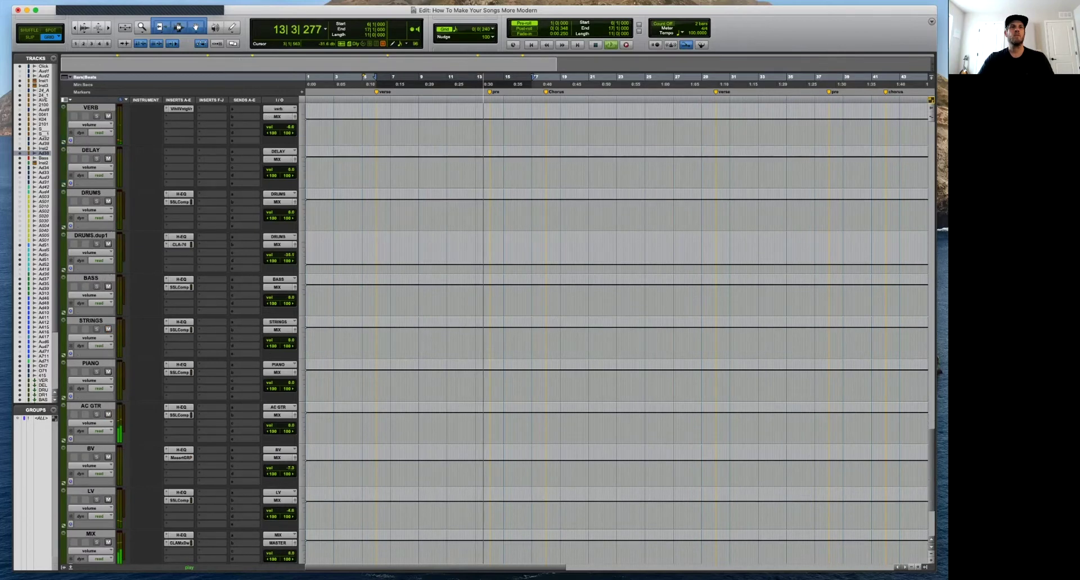
pyautogui.click(181, 408)
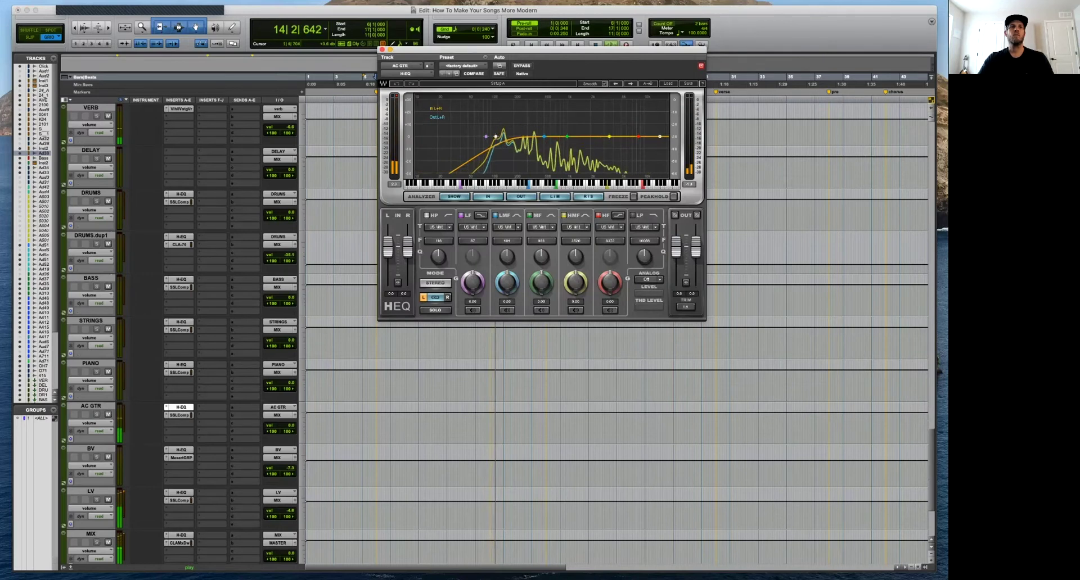
pyautogui.click(179, 415)
pyautogui.press('space')
pyautogui.click(382, 49)
# Make the Audio 5.dup1 track inactive and hide it from the session.
pyautogui.scroll(15, 532, 332)
pyautogui.scroll(10, 532, 331)
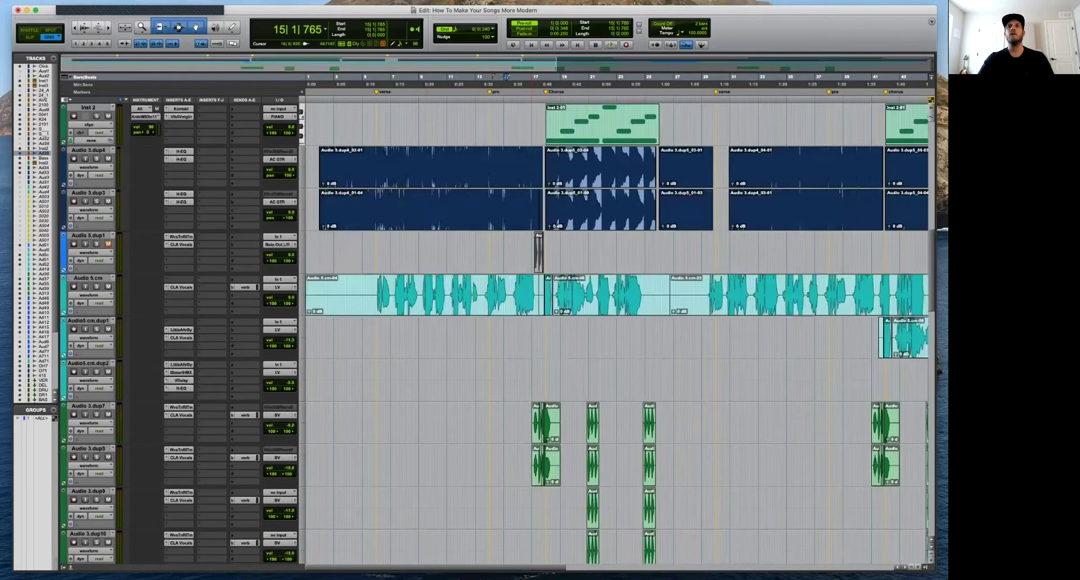
pyautogui.press('r')
pyautogui.press('t')
pyautogui.press('t')
pyautogui.press('r')
pyautogui.press('r')
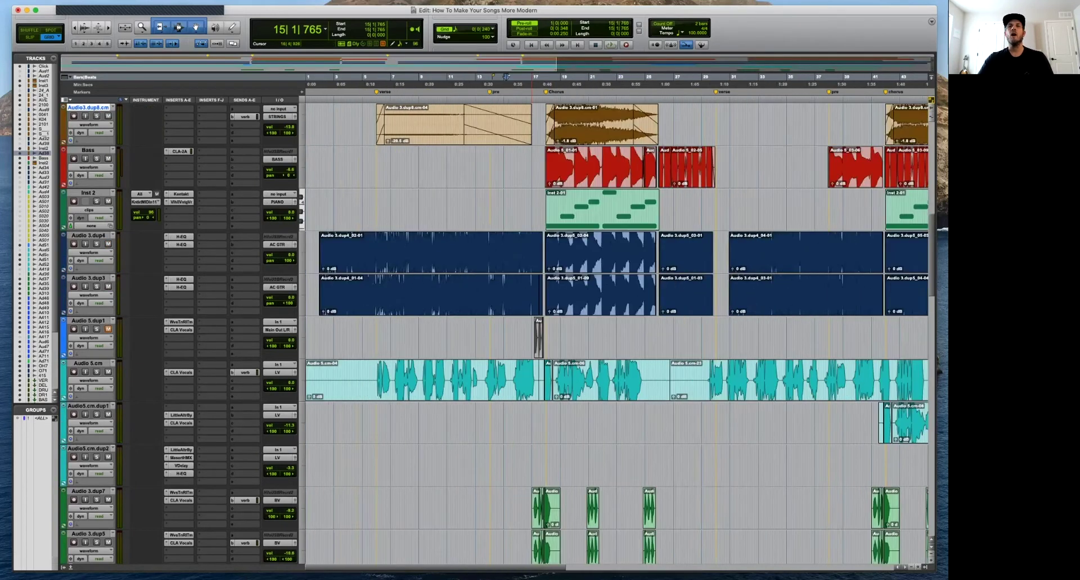
pyautogui.scroll(-5, 619, 332)
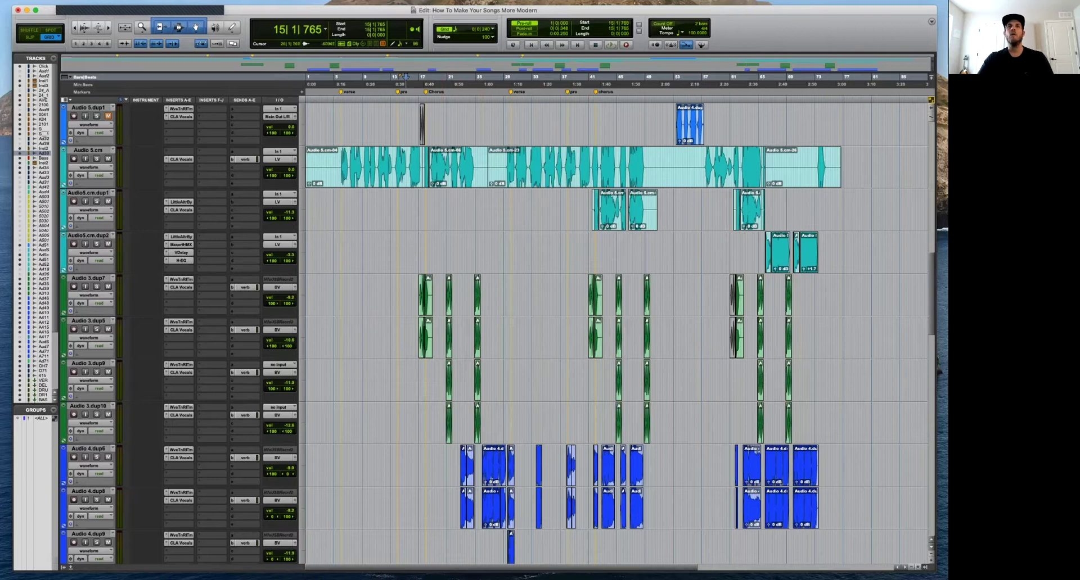
pyautogui.scroll(3, 573, 332)
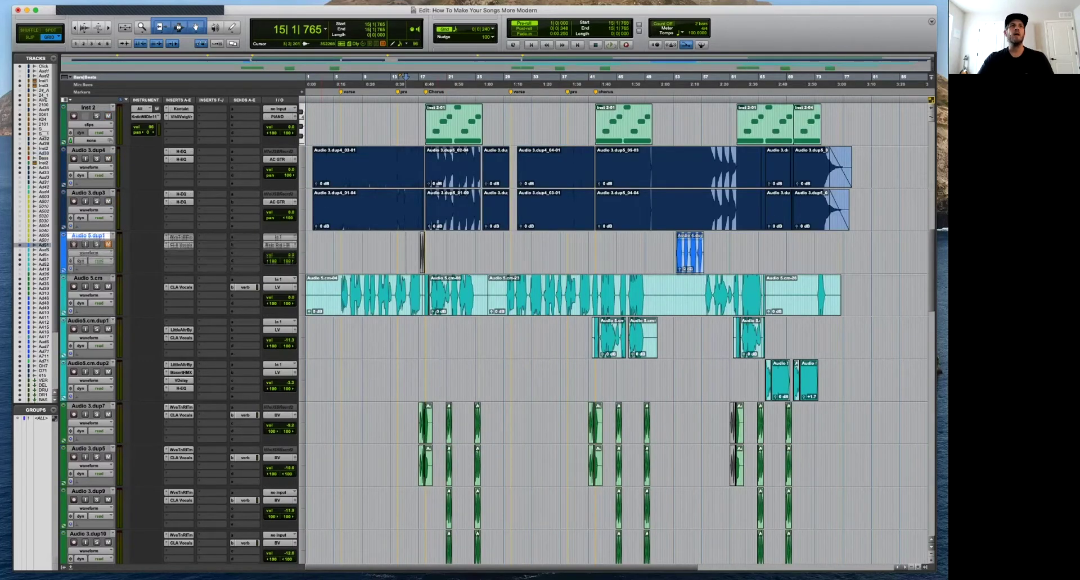
pyautogui.rightClick(87, 235)
pyautogui.scroll(1, 87, 235)
pyautogui.click(115, 247)
pyautogui.rightClick(89, 278)
pyautogui.click(118, 284)
# Create one new stereo instrument track directly below the Audio5.cm.dup1 vocal track.
pyautogui.click(427, 338)
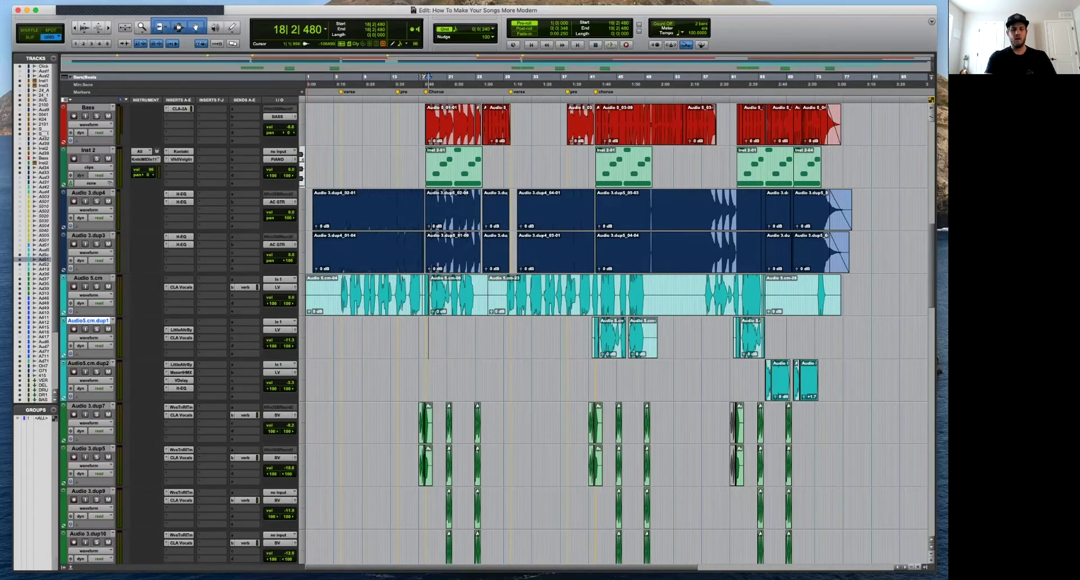
pyautogui.press('super+shift+n')
pyautogui.press('super+Down')
pyautogui.press('super+Right')
pyautogui.press('super+Right')
pyautogui.press('super+Right')
pyautogui.press('super+Right')
pyautogui.press('super+Right')
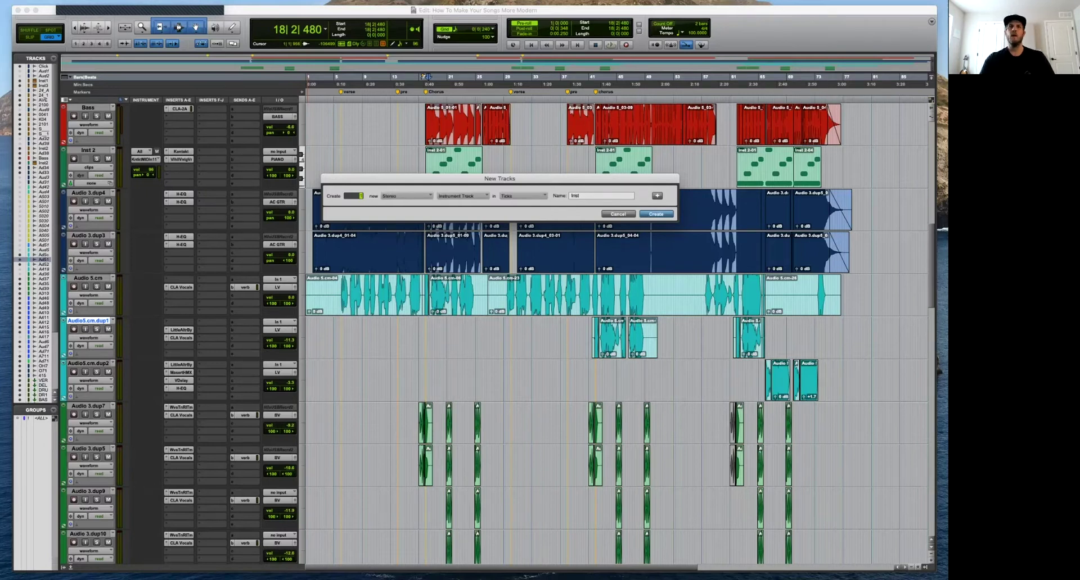
pyautogui.press('Return')
# Insert the stereo Kontakt instrument on the Inst 4 track and close its window.
pyautogui.click(180, 364)
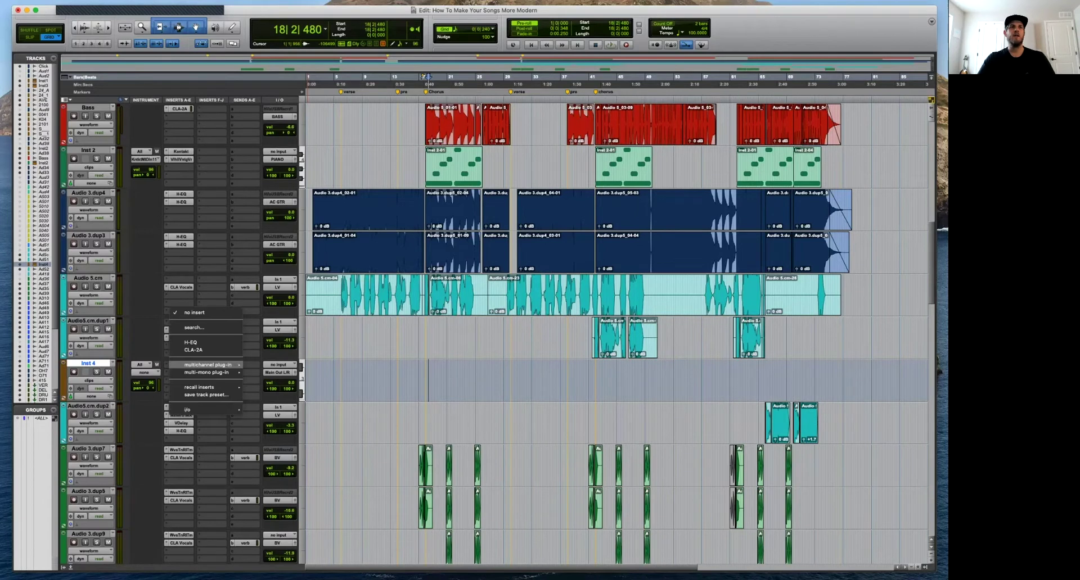
pyautogui.moveTo(208, 365)
pyautogui.moveTo(281, 575)
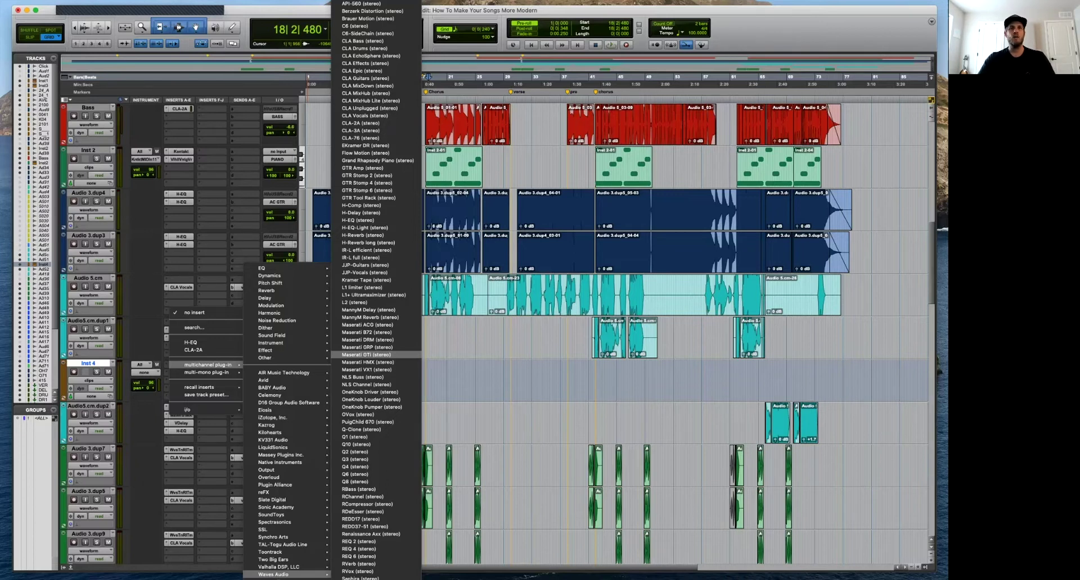
pyautogui.moveTo(280, 462)
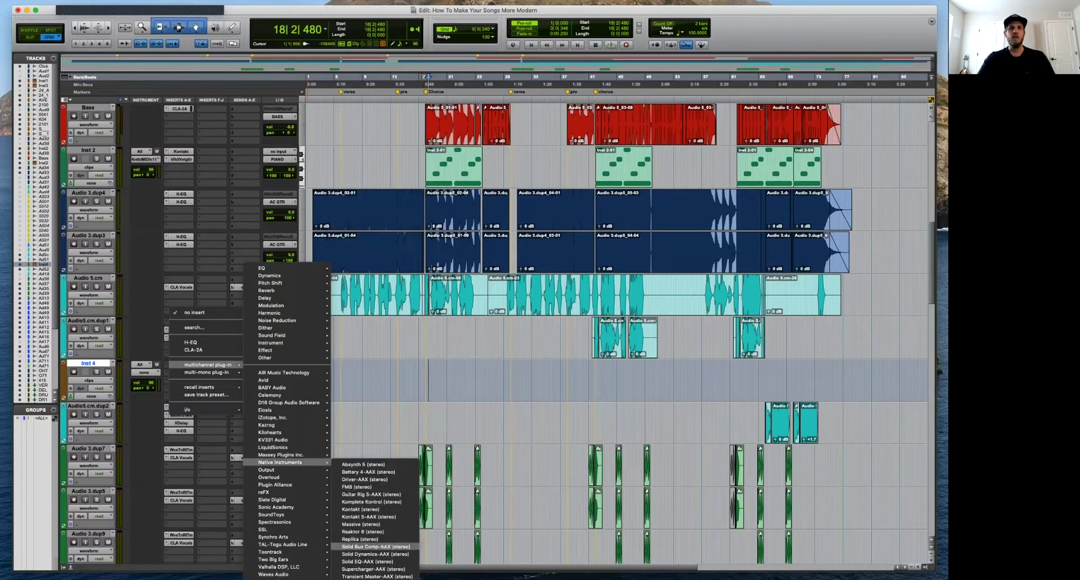
pyautogui.click(360, 510)
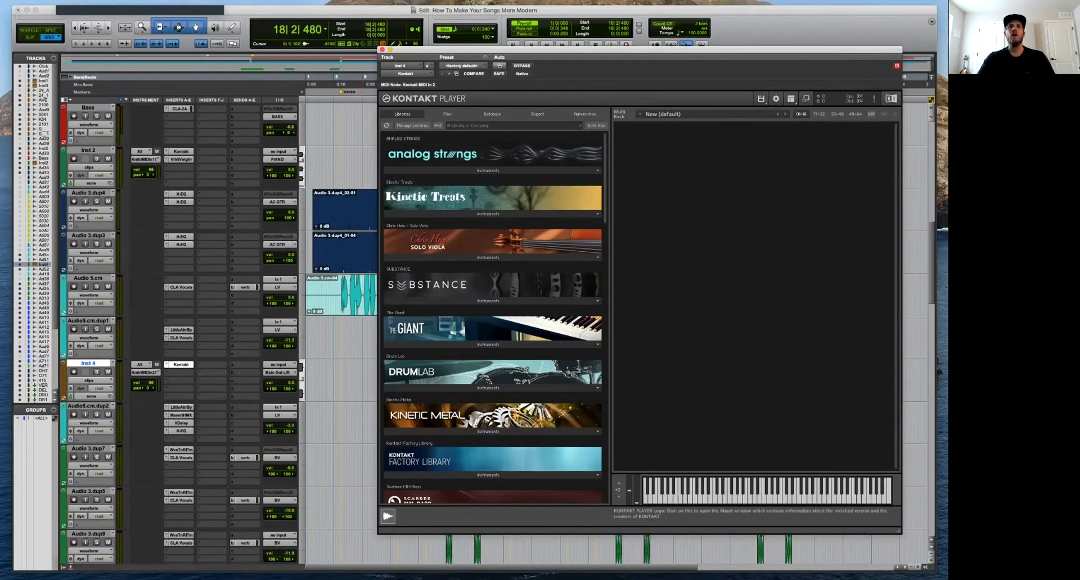
pyautogui.click(382, 49)
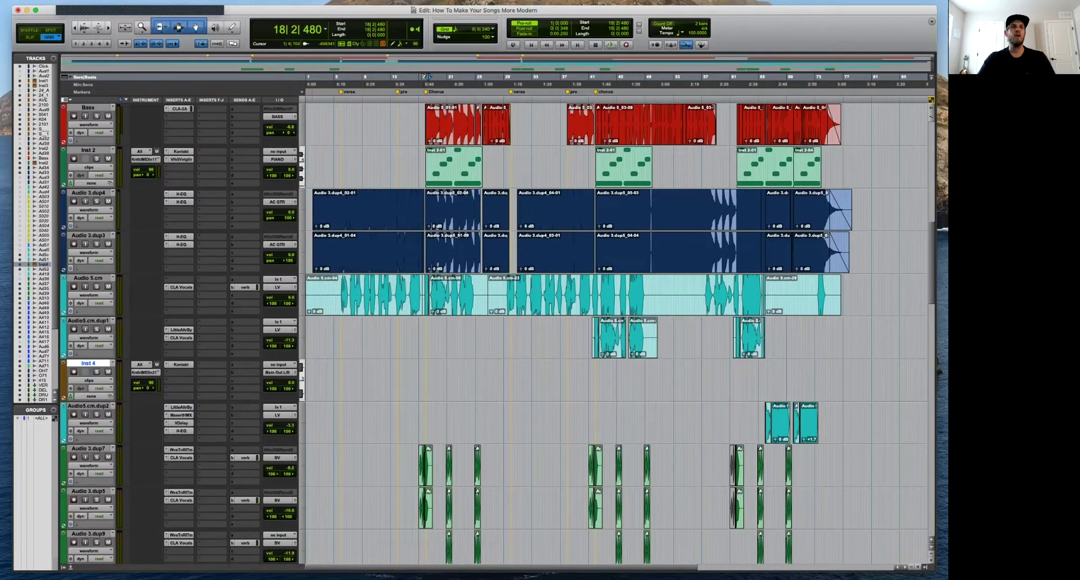
# Replace Kontakt on the Inst 4 track with Output's stereo Arcade instrument and arm the track for recording.
pyautogui.click(168, 365)
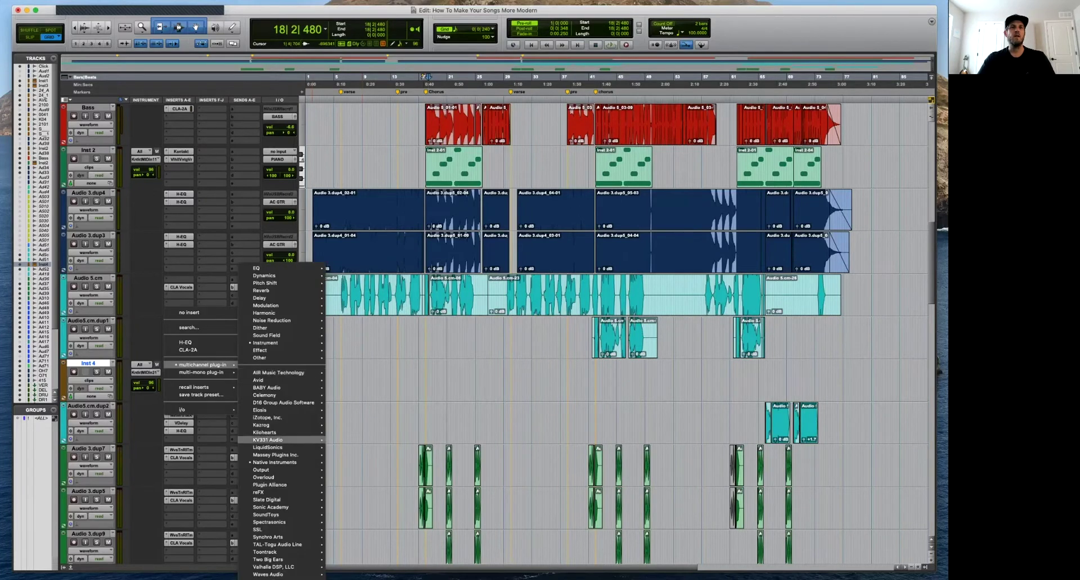
pyautogui.moveTo(275, 462)
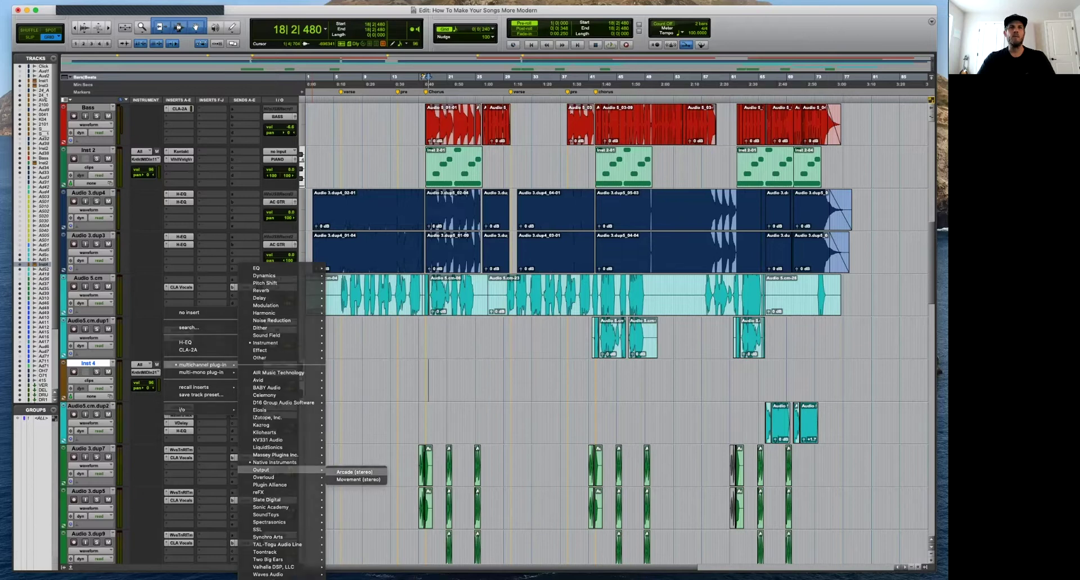
pyautogui.press('Escape')
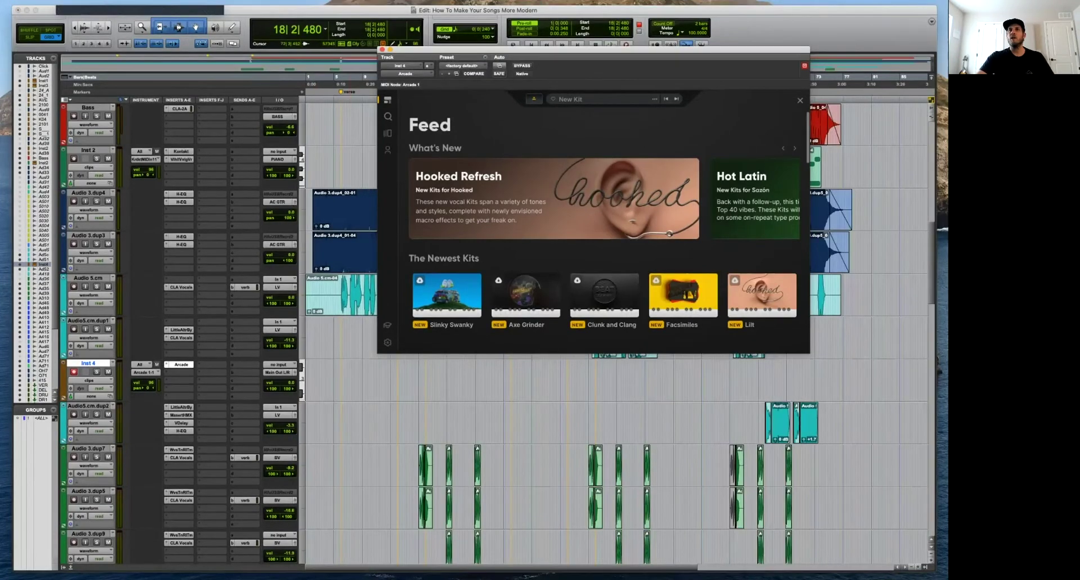
# Load the Spectral kit from Arcade's Trap Melody Kits.
pyautogui.scroll(-5, 563, 224)
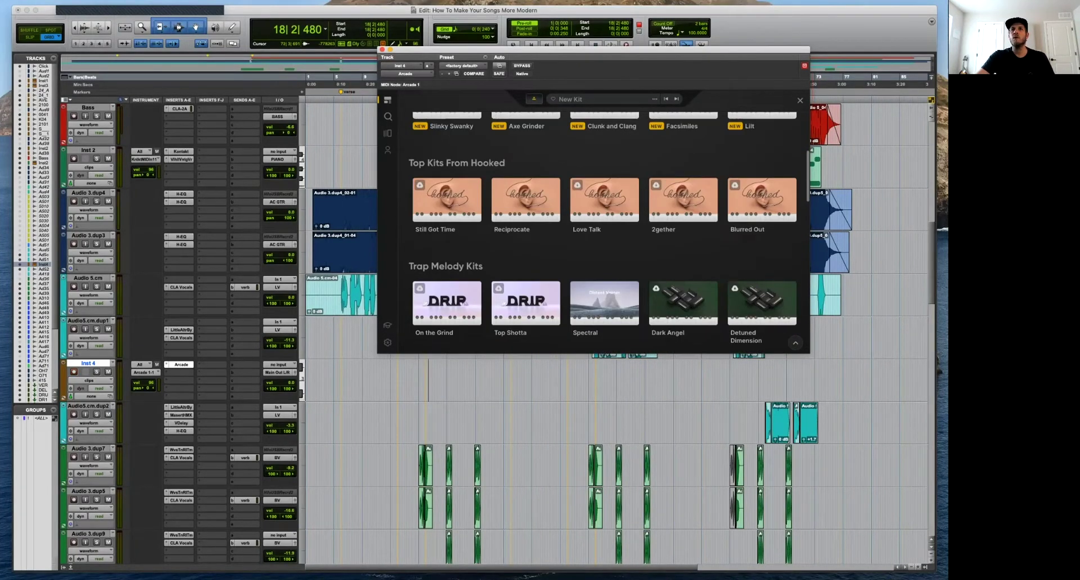
pyautogui.moveTo(605, 304)
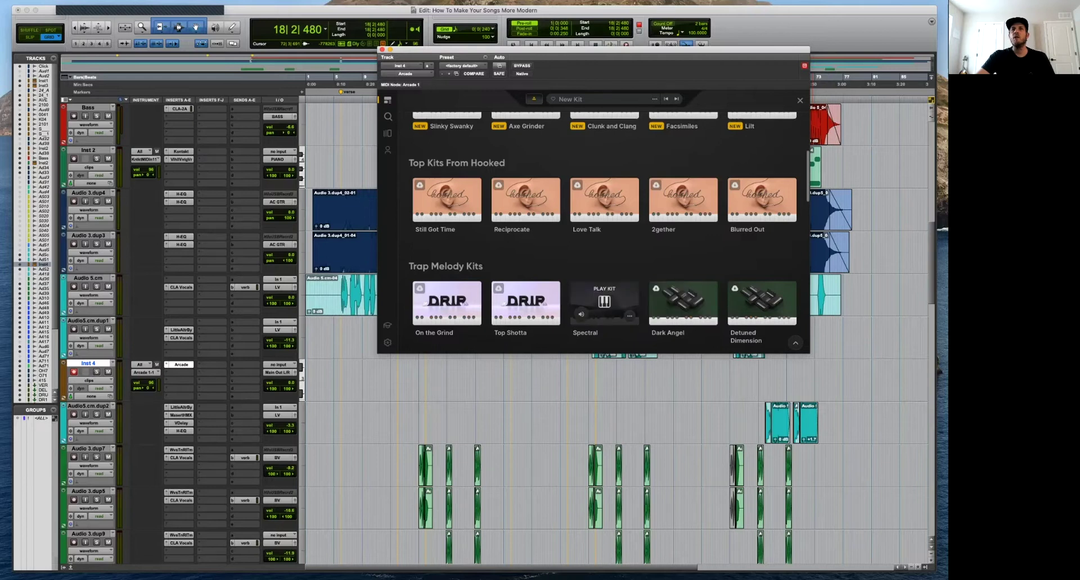
pyautogui.click(604, 302)
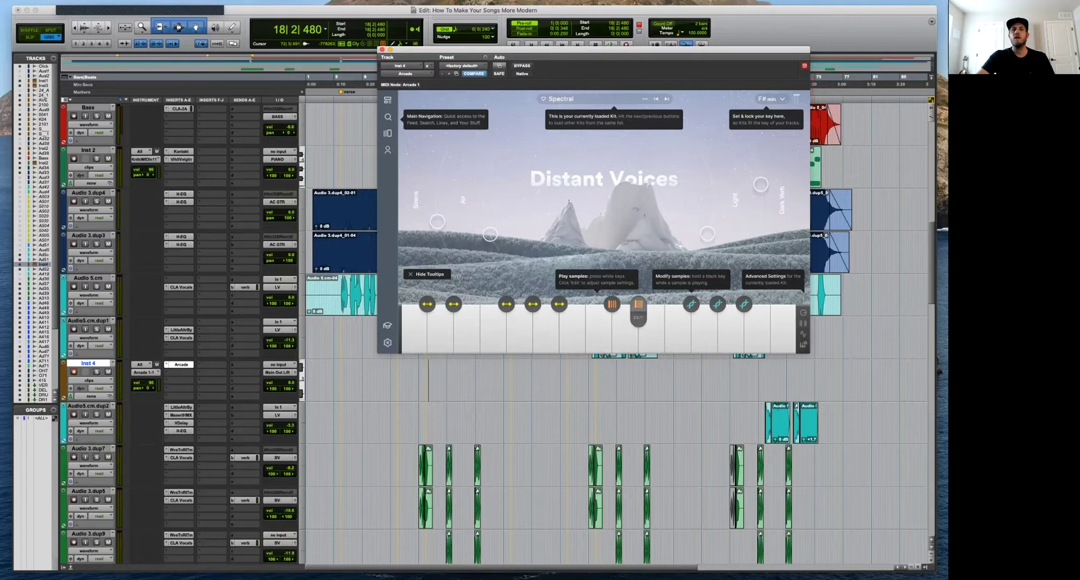
# Audition the Spectral kit's samples across its white keys, then check Arcade's Lines and return to the Feed.
pyautogui.click(624, 323)
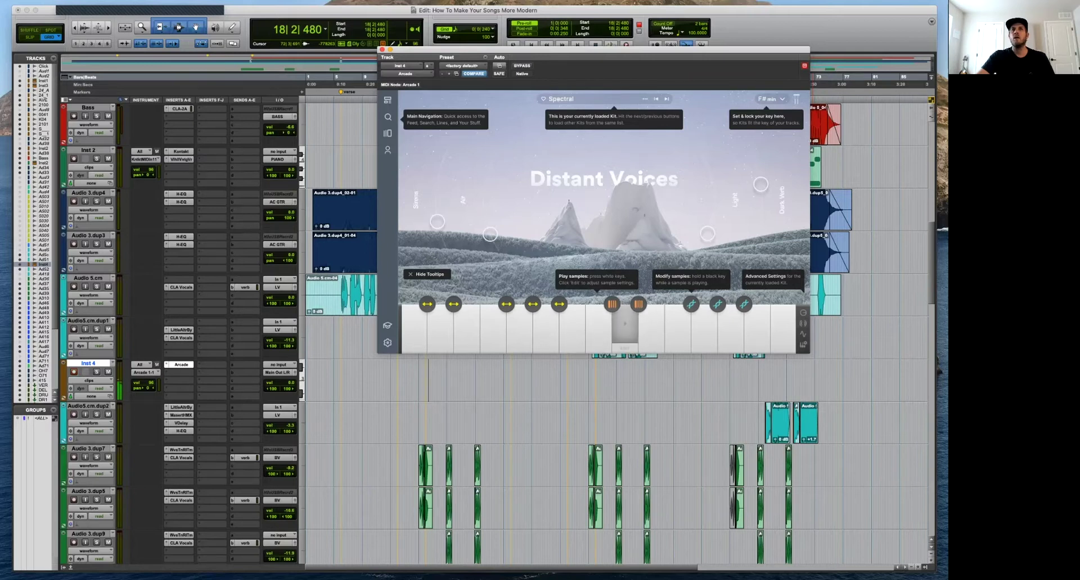
pyautogui.click(650, 324)
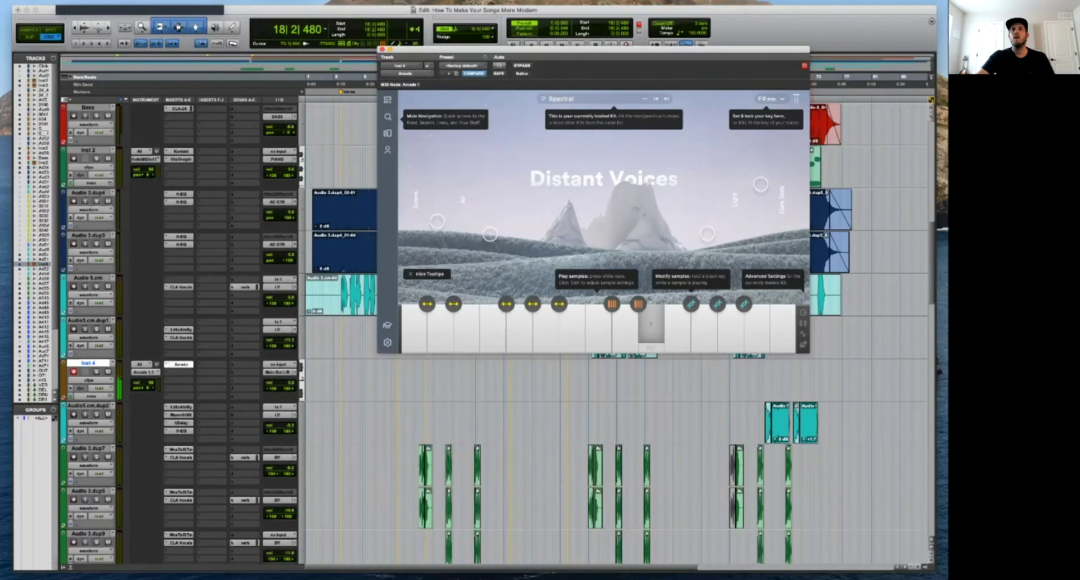
pyautogui.click(703, 324)
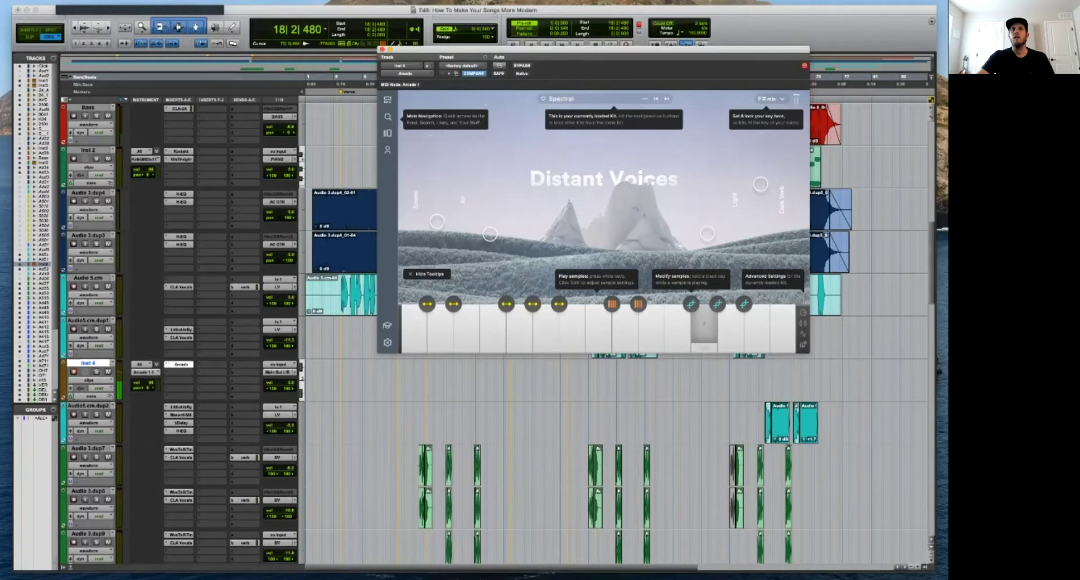
pyautogui.click(730, 324)
pyautogui.click(757, 324)
pyautogui.click(598, 324)
pyautogui.click(572, 324)
pyautogui.click(545, 324)
pyautogui.click(519, 324)
pyautogui.click(493, 324)
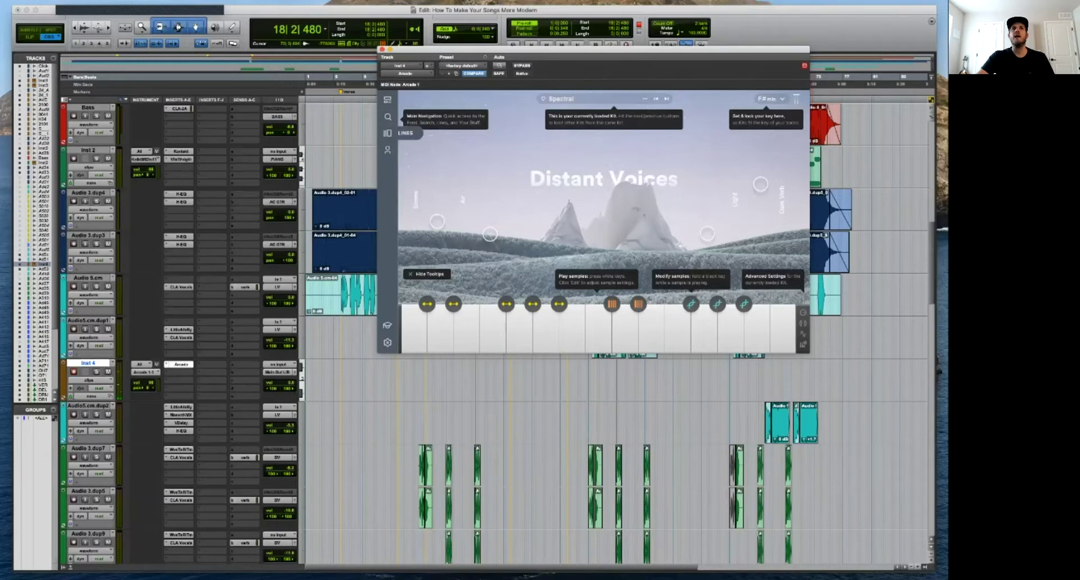
pyautogui.click(387, 133)
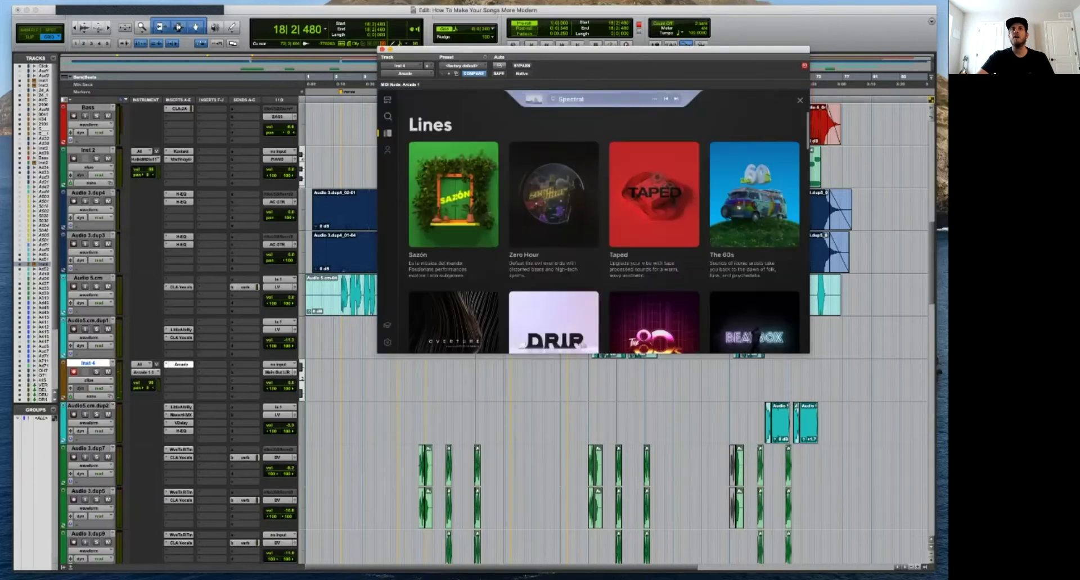
pyautogui.click(388, 100)
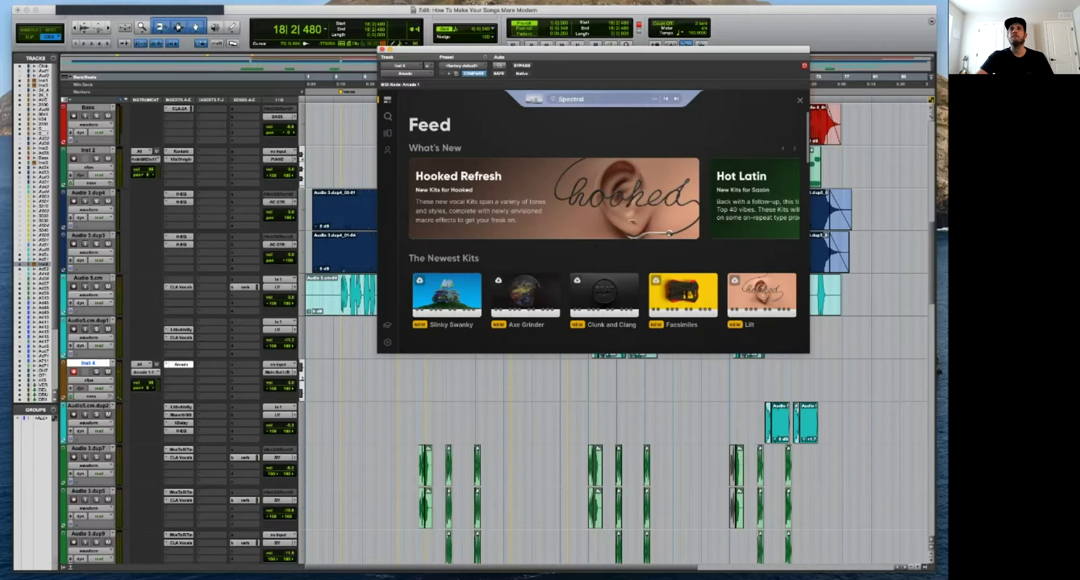
pyautogui.press('r')
pyautogui.press('e')
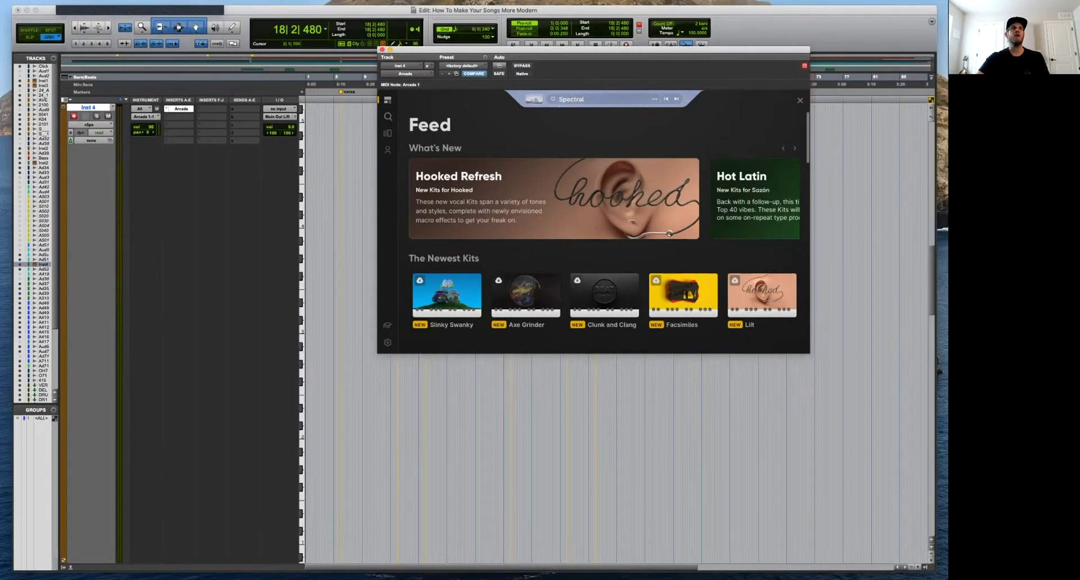
pyautogui.click(64, 108)
pyautogui.click(81, 86)
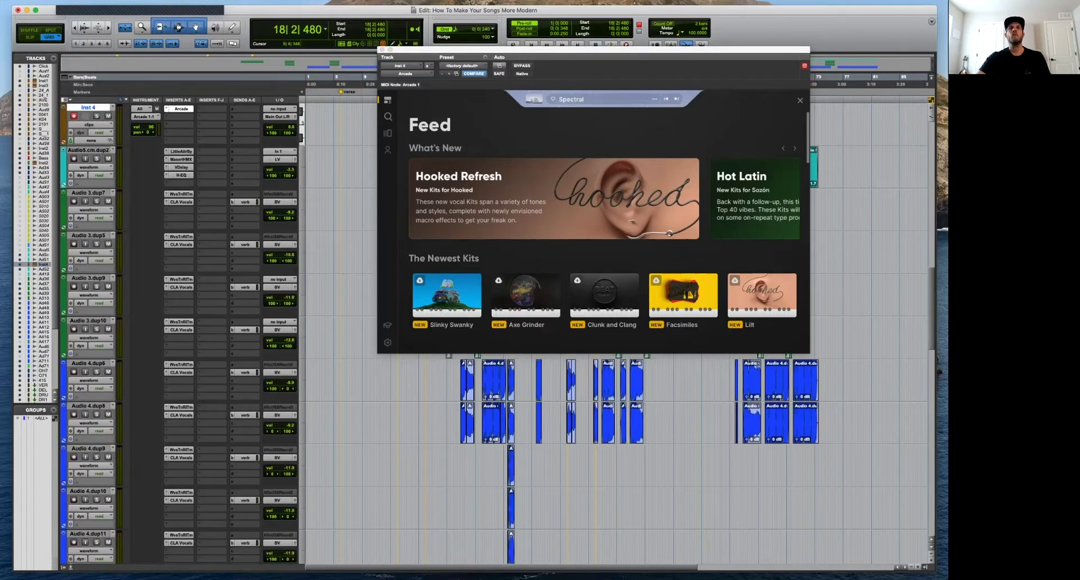
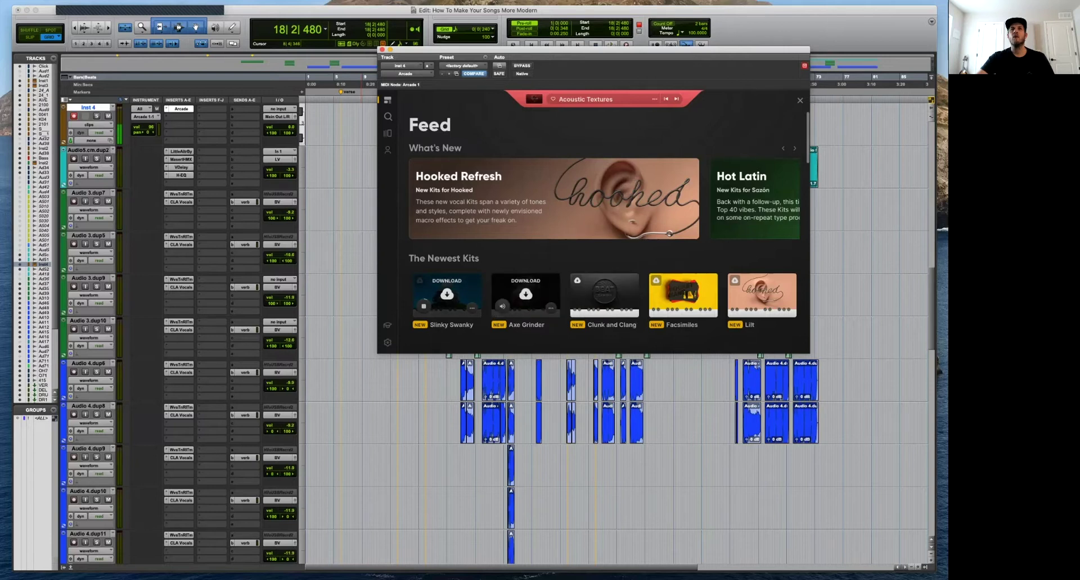
# Preview the Axe Grinder kit from The Newest Kits, download it, and load it into Arcade.
pyautogui.click(502, 306)
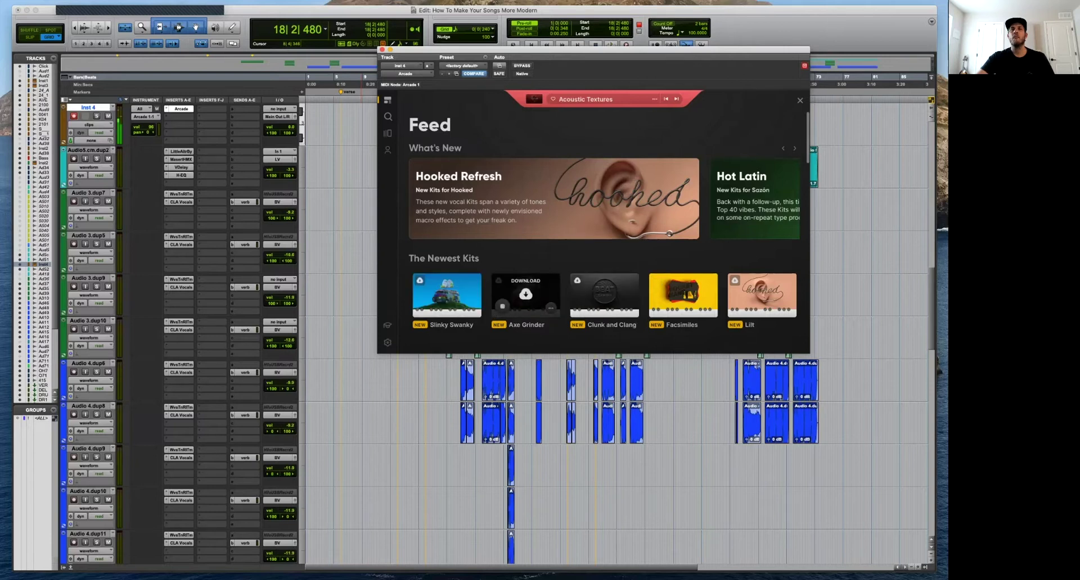
pyautogui.scroll(-5, 609, 233)
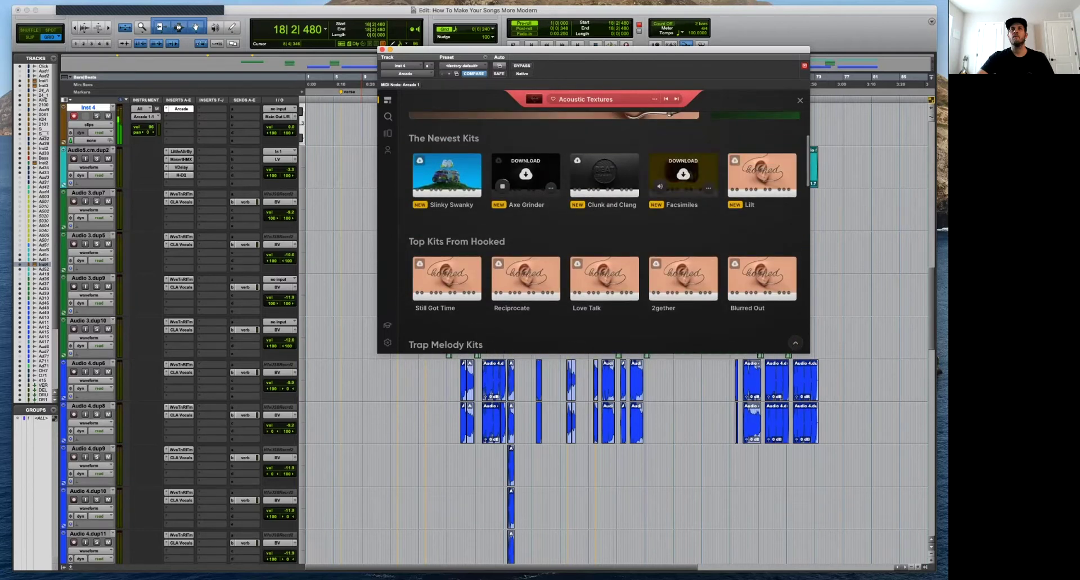
pyautogui.click(526, 174)
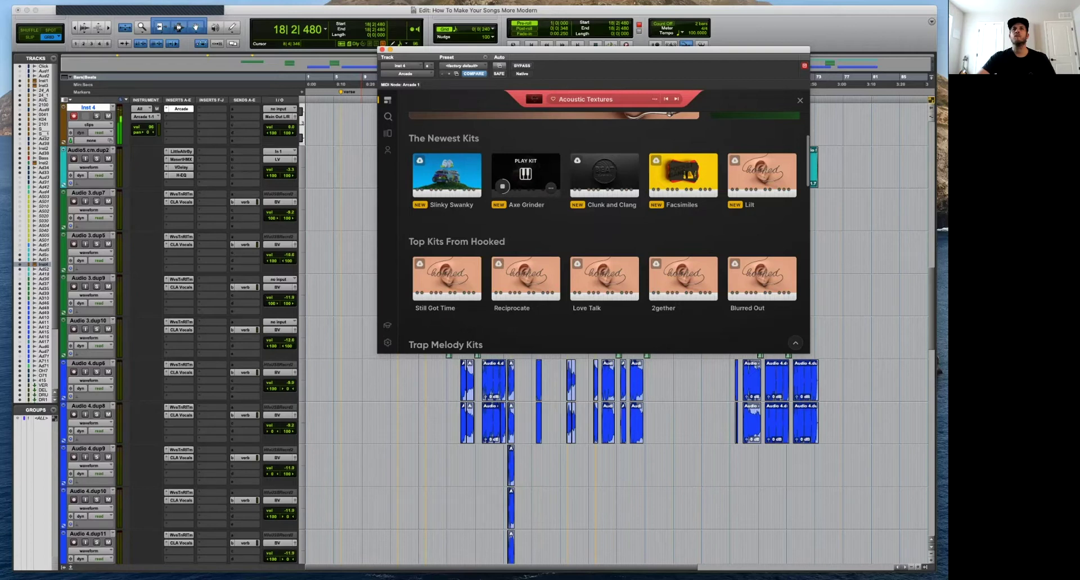
pyautogui.click(525, 174)
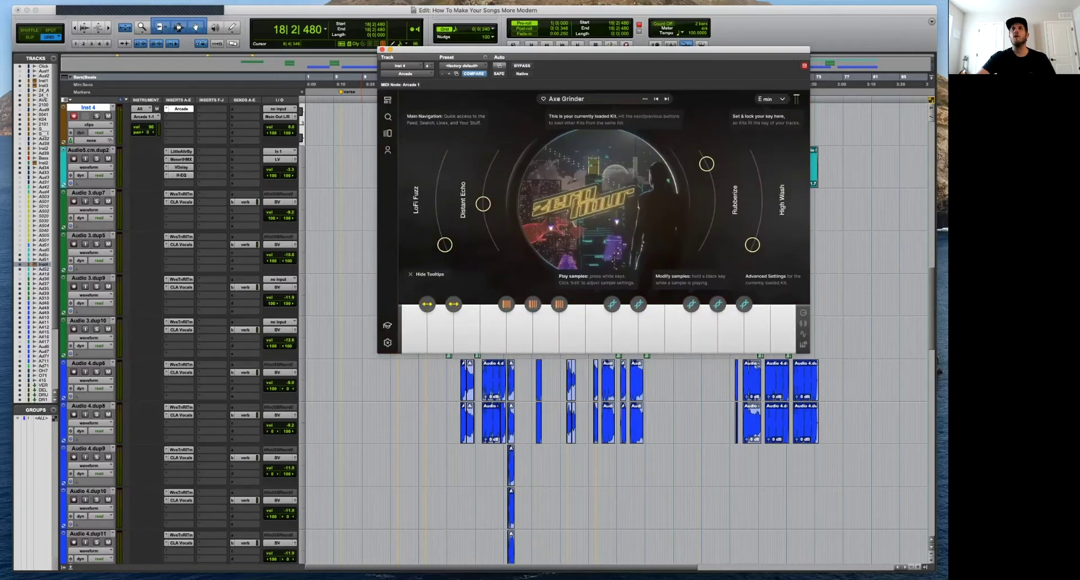
# Set the Axe Grinder kit's session key to G major.
pyautogui.click(772, 99)
pyautogui.click(748, 179)
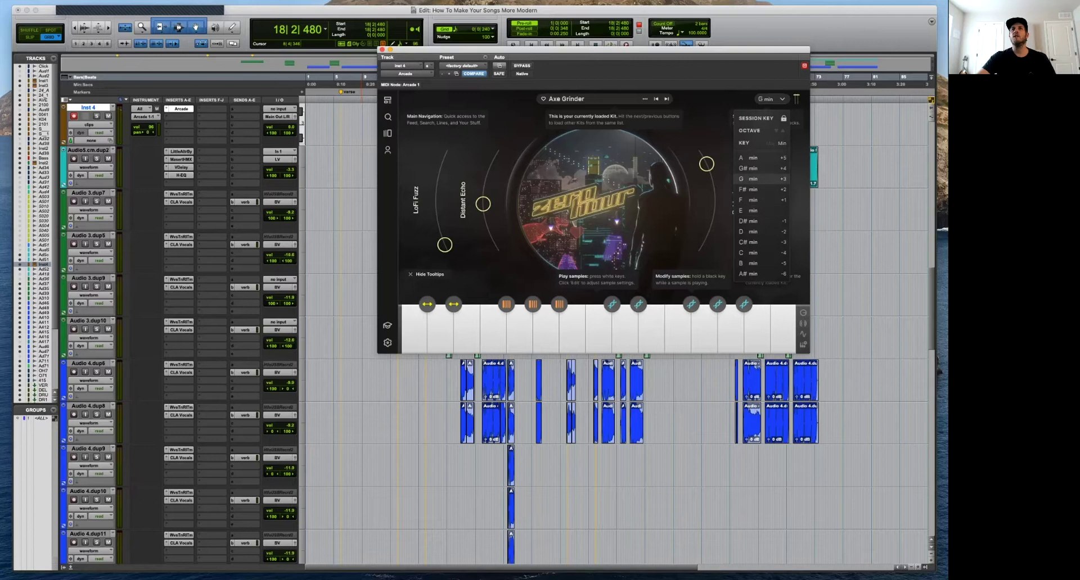
pyautogui.click(772, 99)
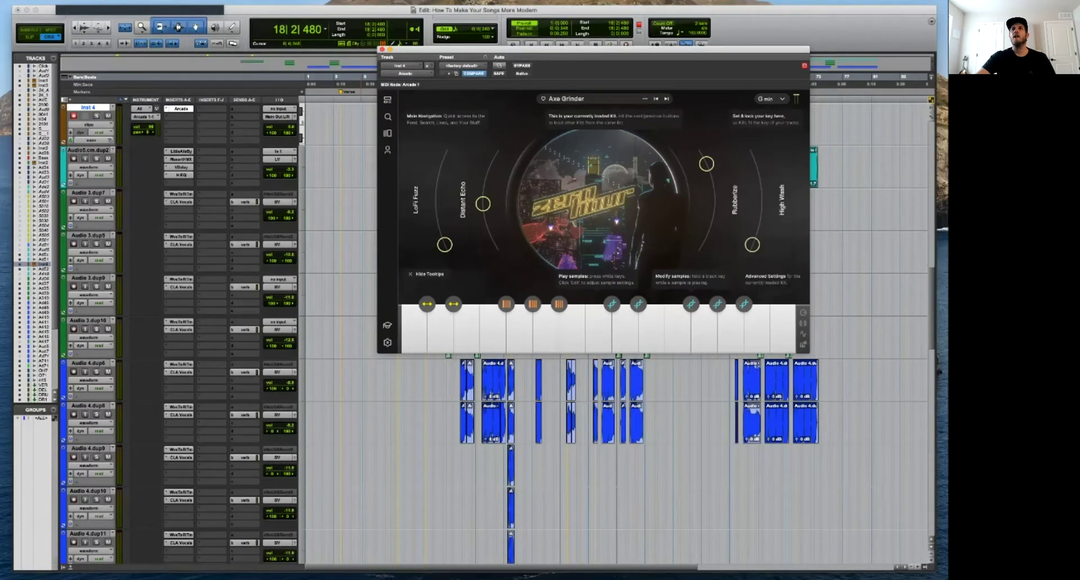
pyautogui.click(771, 99)
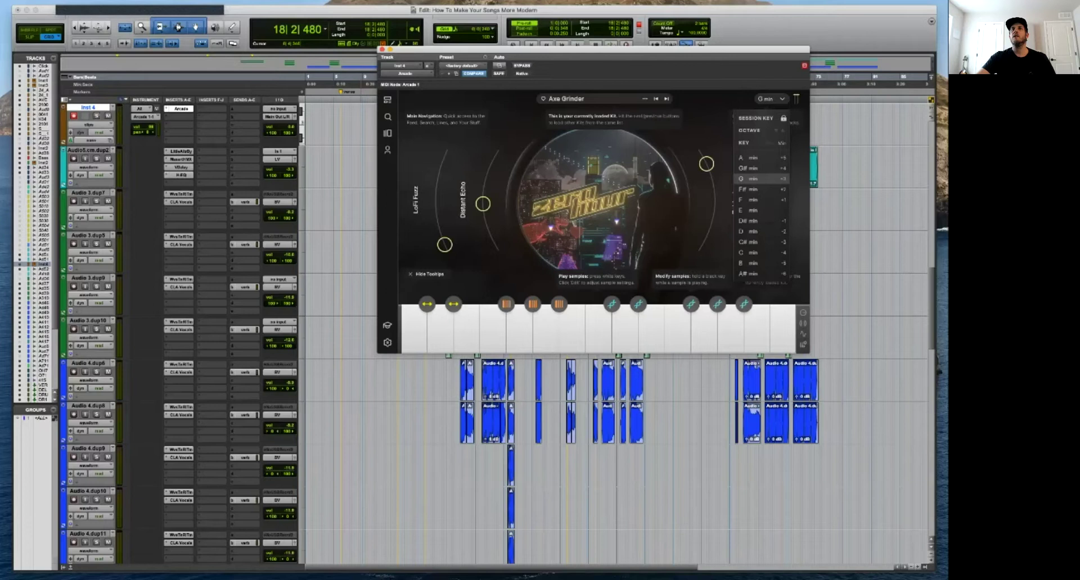
pyautogui.click(770, 143)
pyautogui.click(773, 99)
pyautogui.click(771, 99)
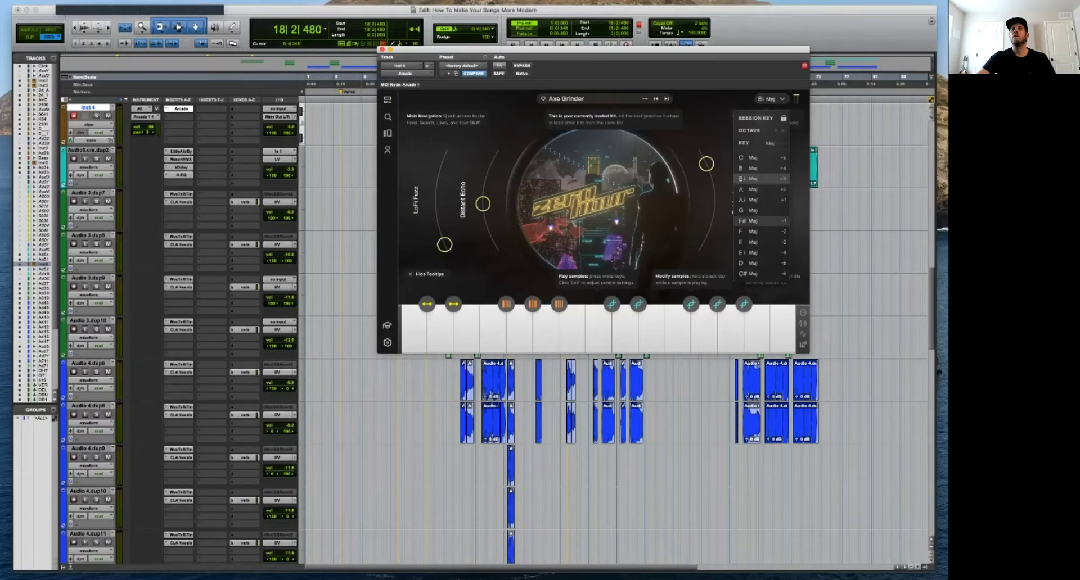
pyautogui.click(753, 211)
pyautogui.click(772, 99)
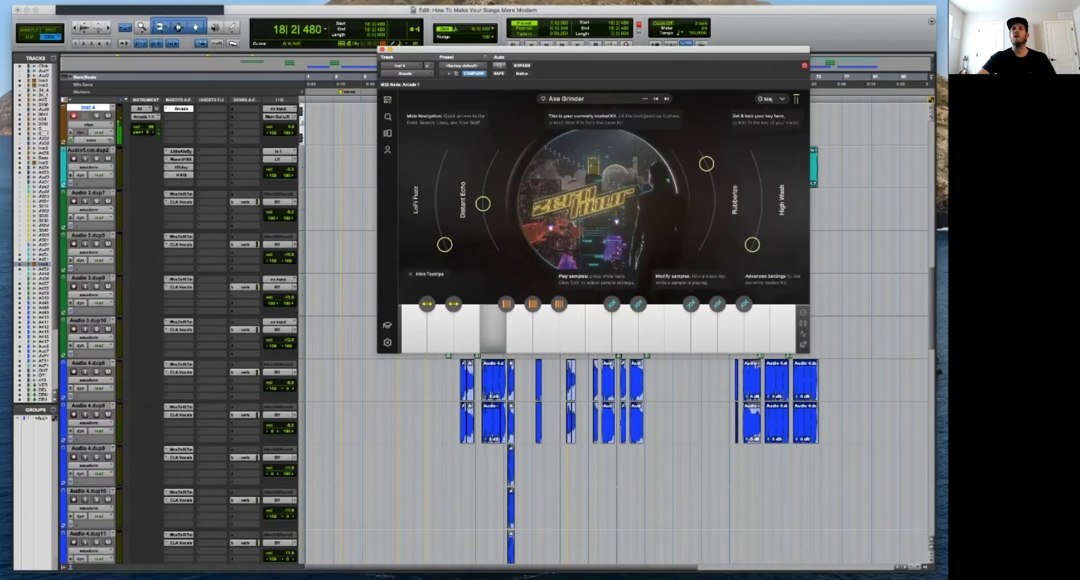
# Audition the Axe Grinder kit's samples across its white keys.
pyautogui.click(520, 326)
pyautogui.click(545, 325)
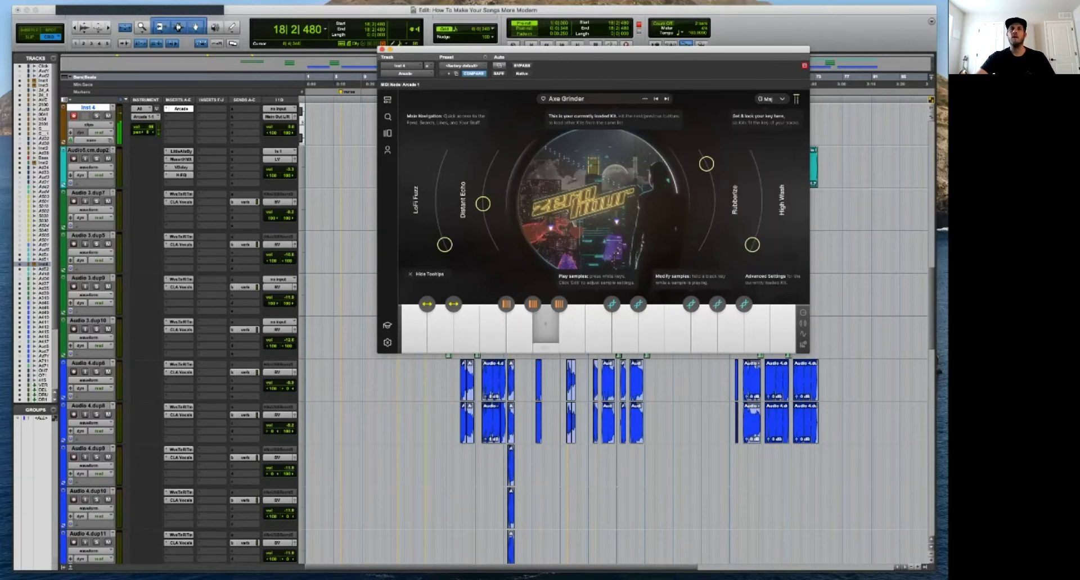
pyautogui.click(572, 325)
pyautogui.click(598, 325)
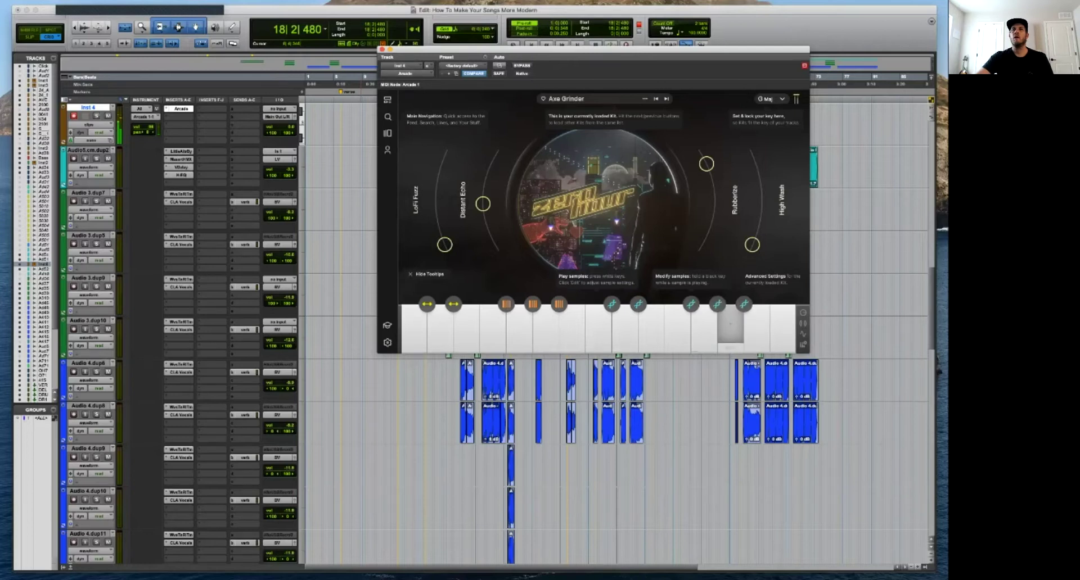
# Open the Clean Guitar Arpeggiating Chords 01 sample's settings and set its speed to x2.
pyautogui.click(730, 348)
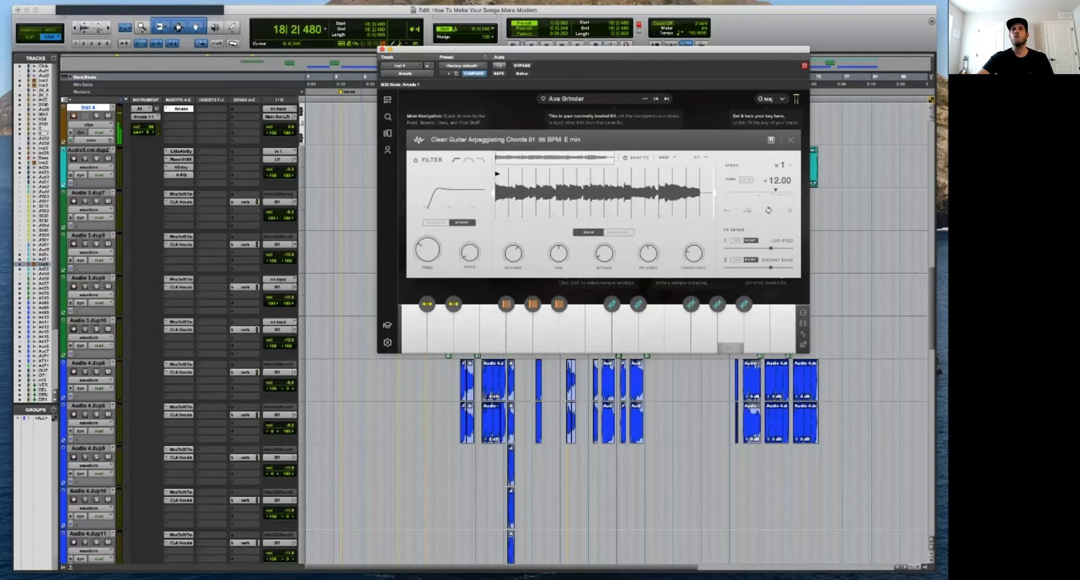
pyautogui.click(782, 165)
pyautogui.click(783, 208)
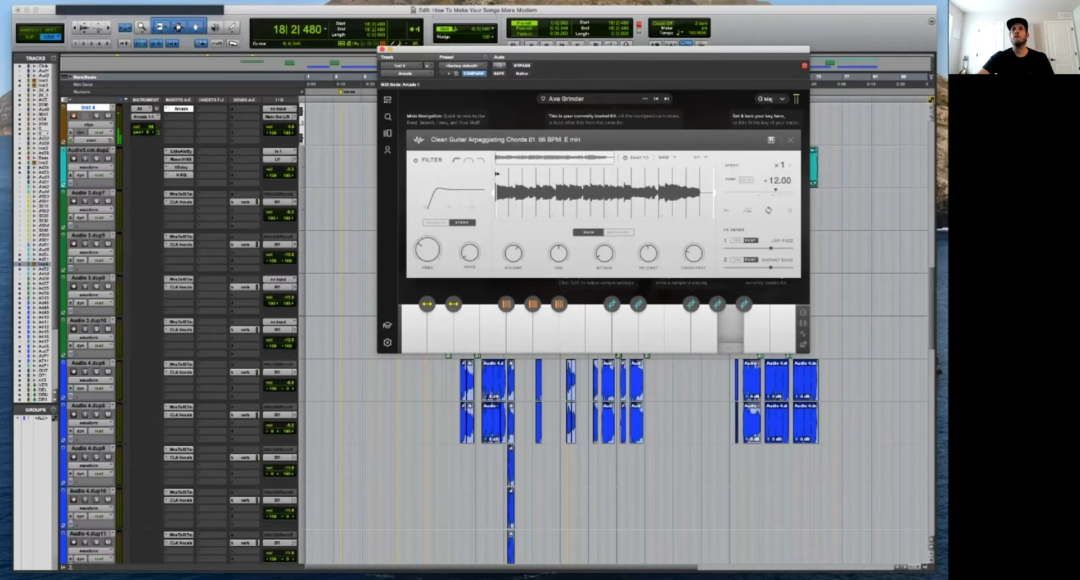
pyautogui.click(783, 165)
pyautogui.click(782, 178)
pyautogui.click(783, 165)
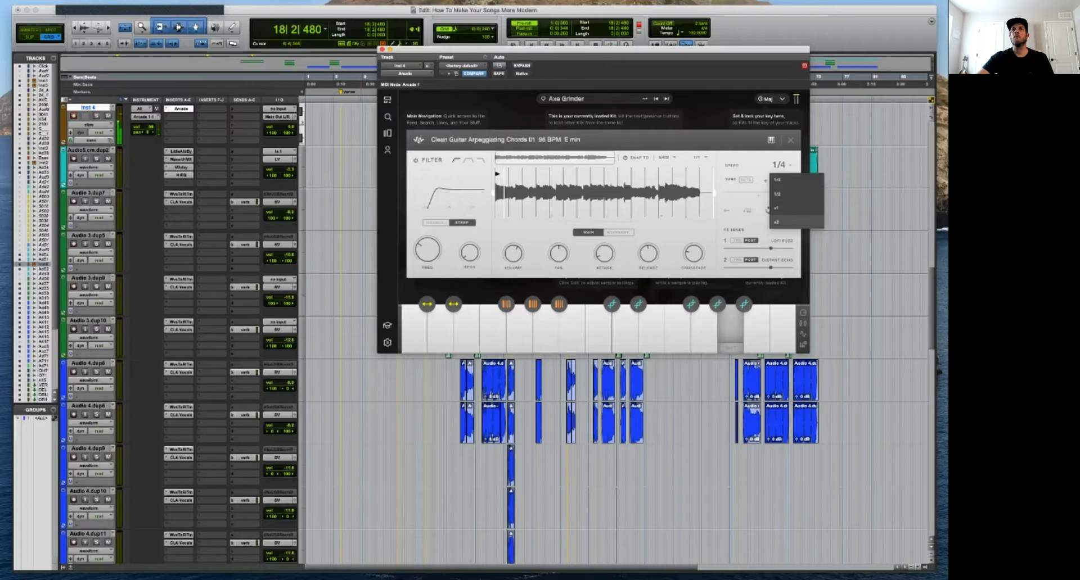
pyautogui.click(782, 222)
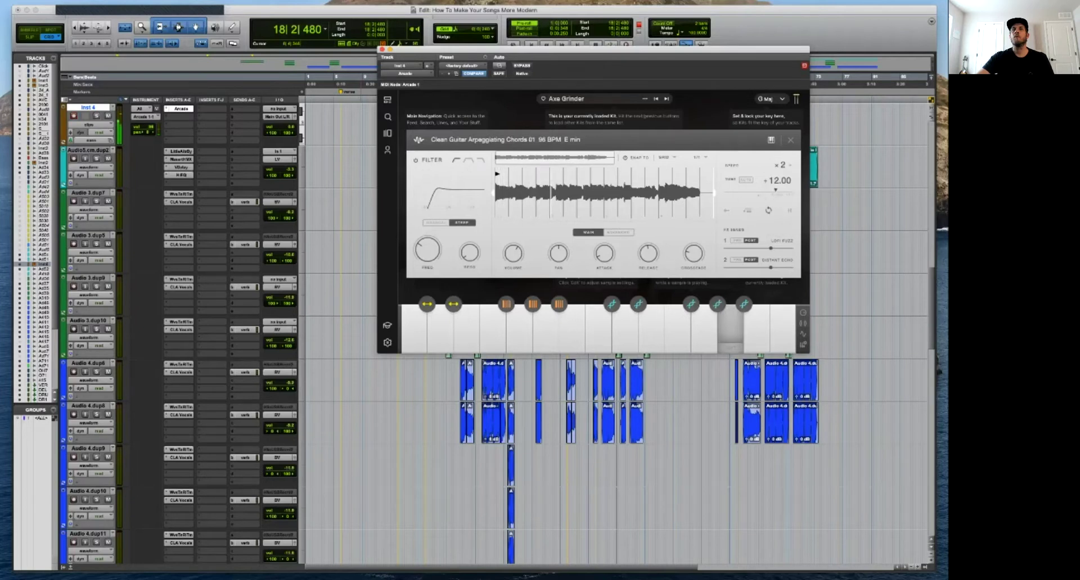
# Play the arrangement around bar 25 with the Arcade samples, and route the Inst 4 track's output to the STRINGS bus.
pyautogui.moveTo(562, 50); pyautogui.dragTo(747, 76)
pyautogui.click(493, 338)
pyautogui.moveTo(481, 164); pyautogui.dragTo(507, 166)
pyautogui.click(515, 165)
pyautogui.press('space')
pyautogui.press('t')
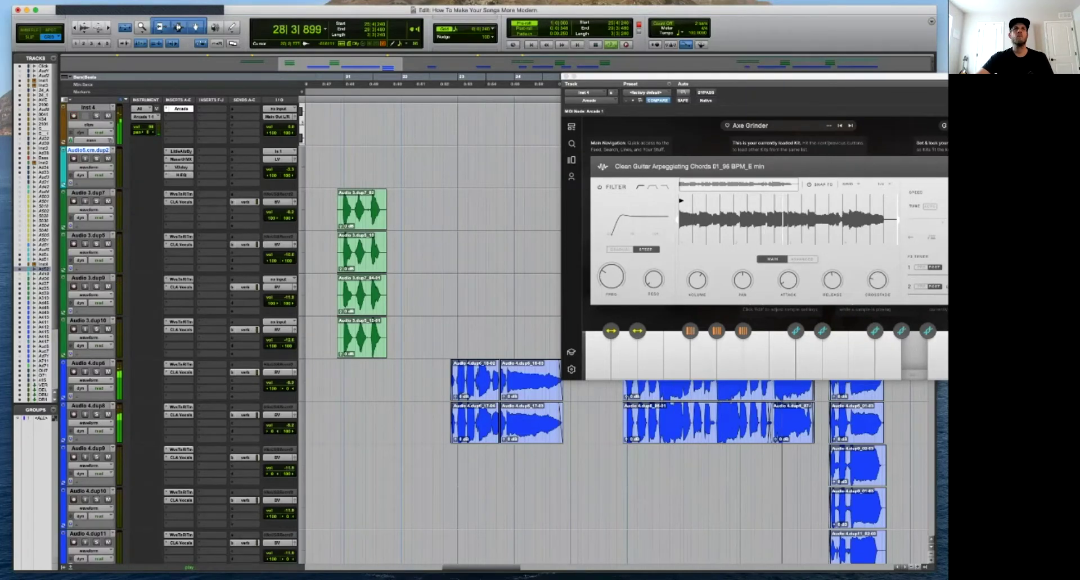
pyautogui.click(277, 117)
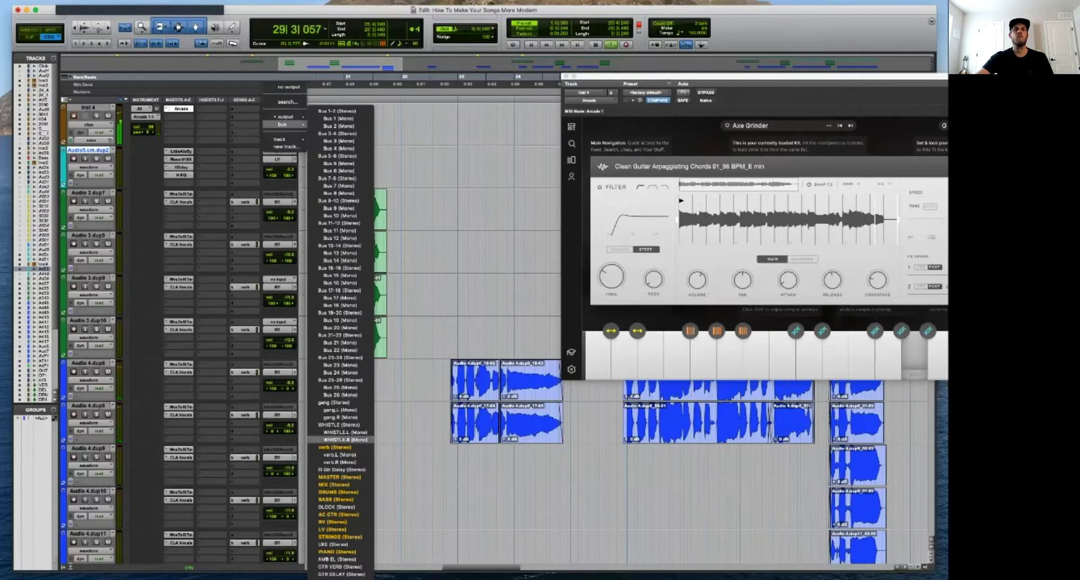
pyautogui.click(340, 537)
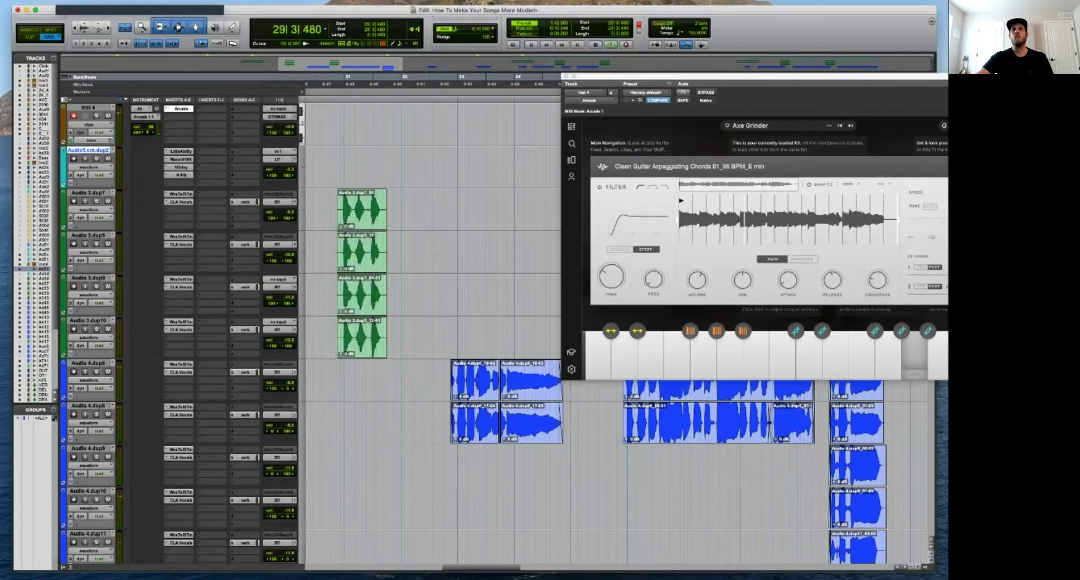
# Set the Clean Guitar High Melody 03 sample's speed to x2 and close the Arcade window.
pyautogui.moveTo(732, 76); pyautogui.dragTo(420, 190)
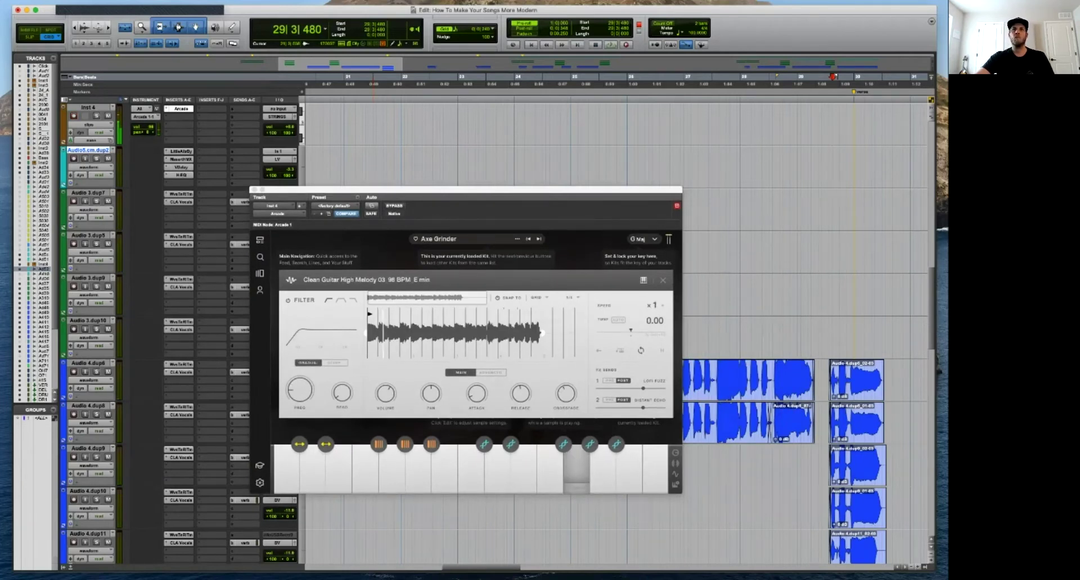
pyautogui.click(654, 305)
pyautogui.click(652, 357)
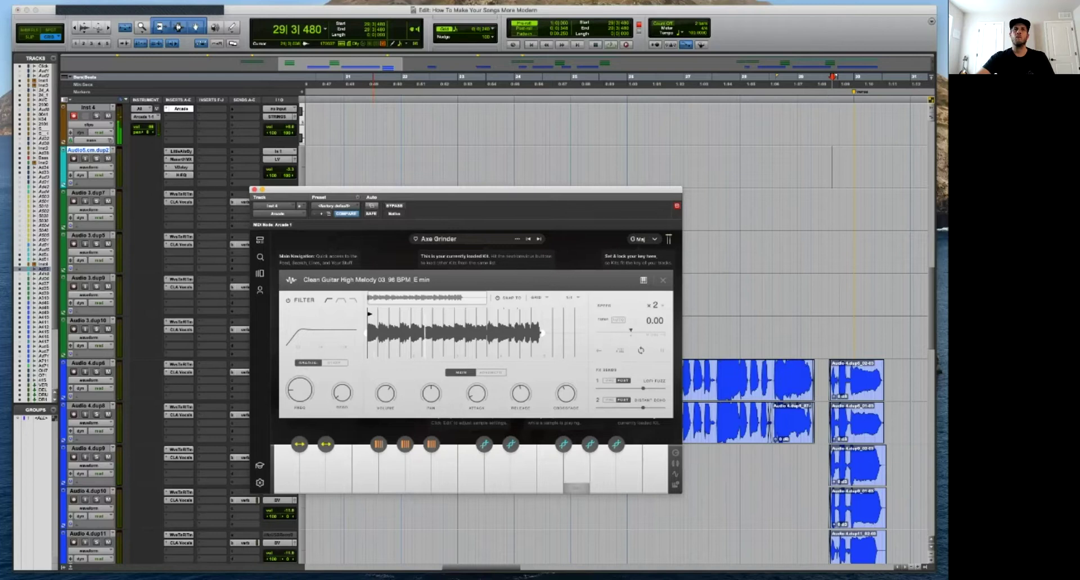
pyautogui.press('super+w')
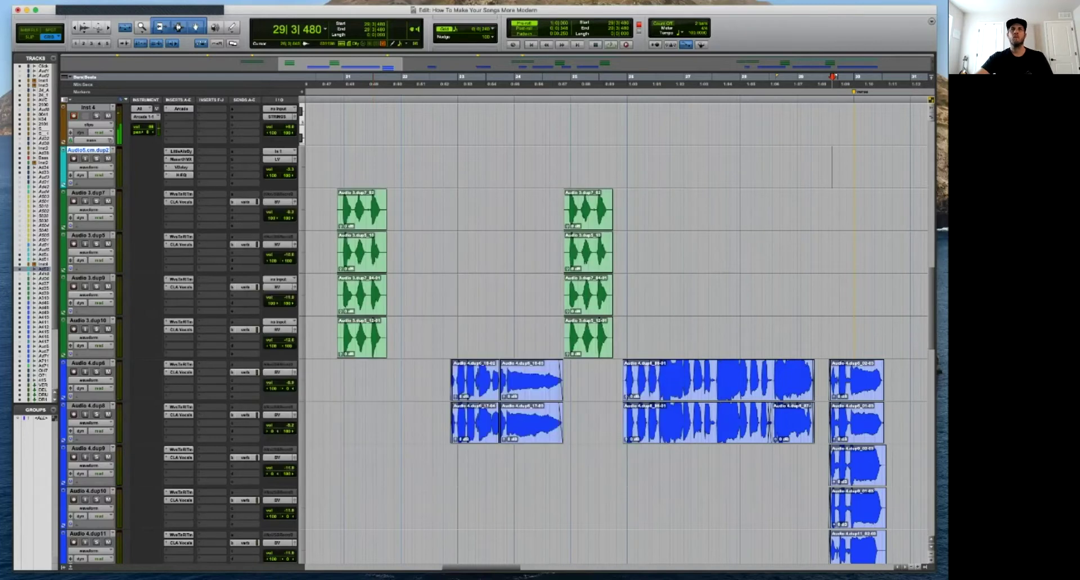
# Set a coarser grid value for the timeline and play the chorus from bar 21.
pyautogui.press('super+bracketleft')
pyautogui.scroll(3, 616, 332)
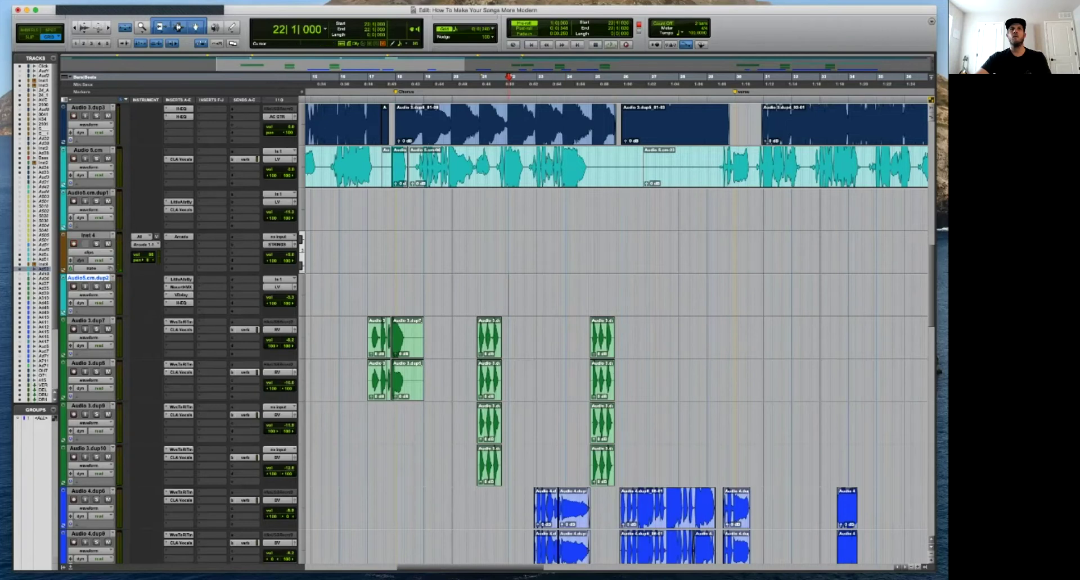
pyautogui.click(493, 29)
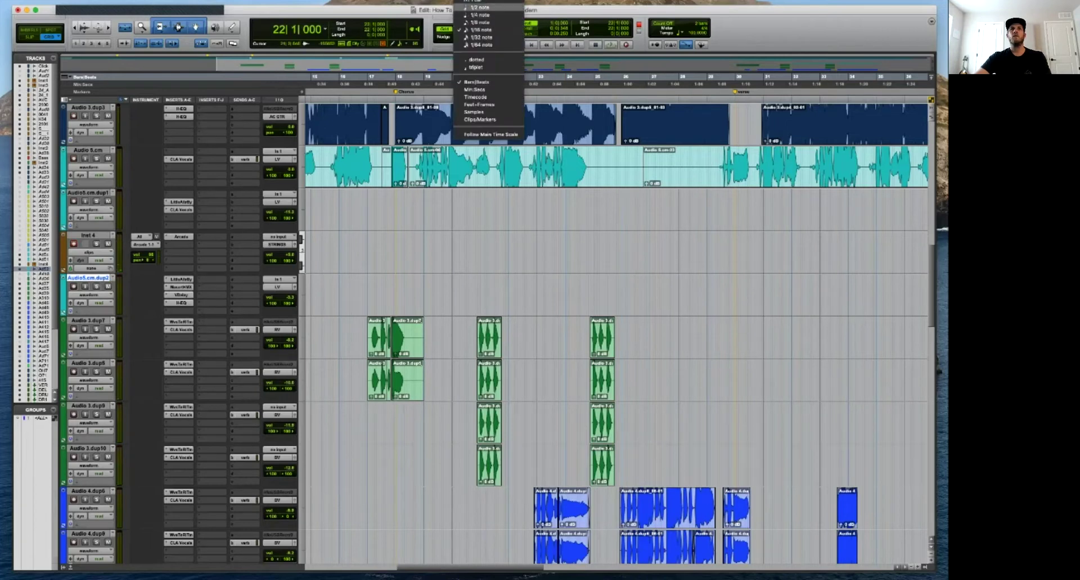
pyautogui.click(490, 6)
pyautogui.click(480, 294)
pyautogui.press('space')
pyautogui.scroll(5, 616, 332)
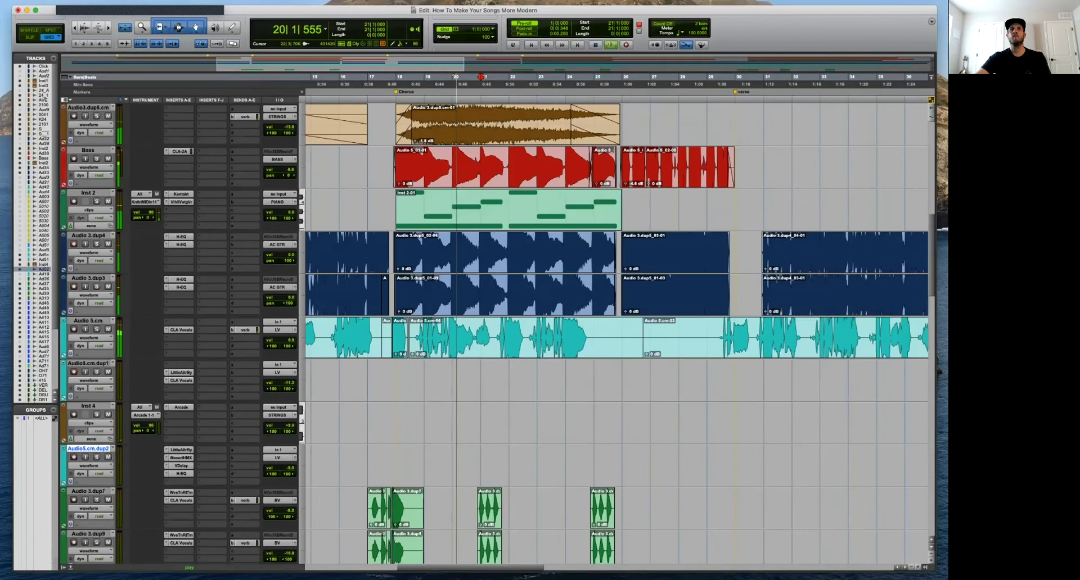
pyautogui.scroll(-3, 616, 332)
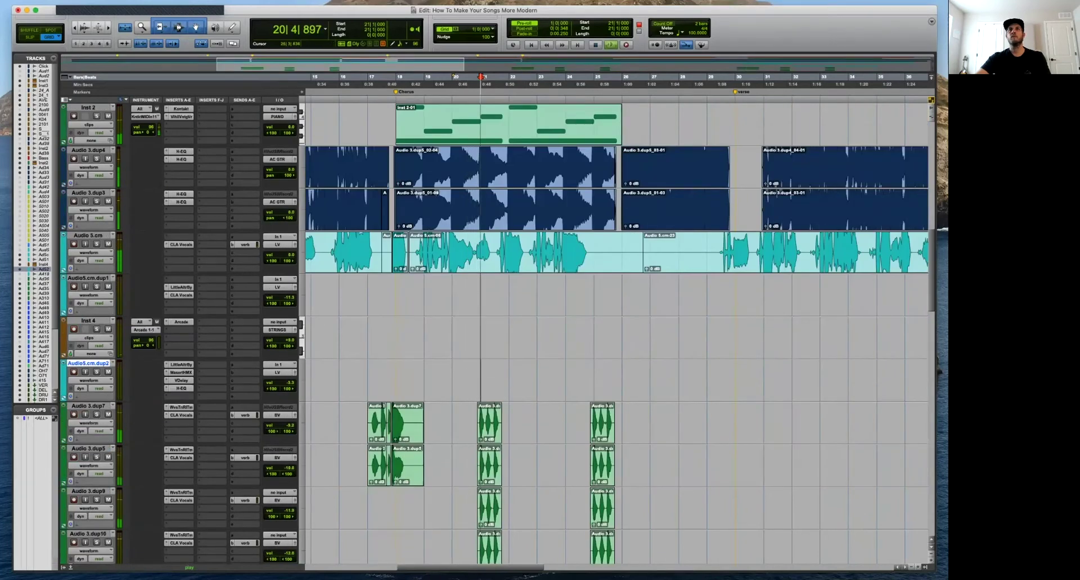
pyautogui.press('space')
pyautogui.press('space')
# Select bars 26 to 30 on the empty track below Inst 4 and play the passage with the Arcade samples.
pyautogui.moveTo(622, 380); pyautogui.dragTo(734, 380)
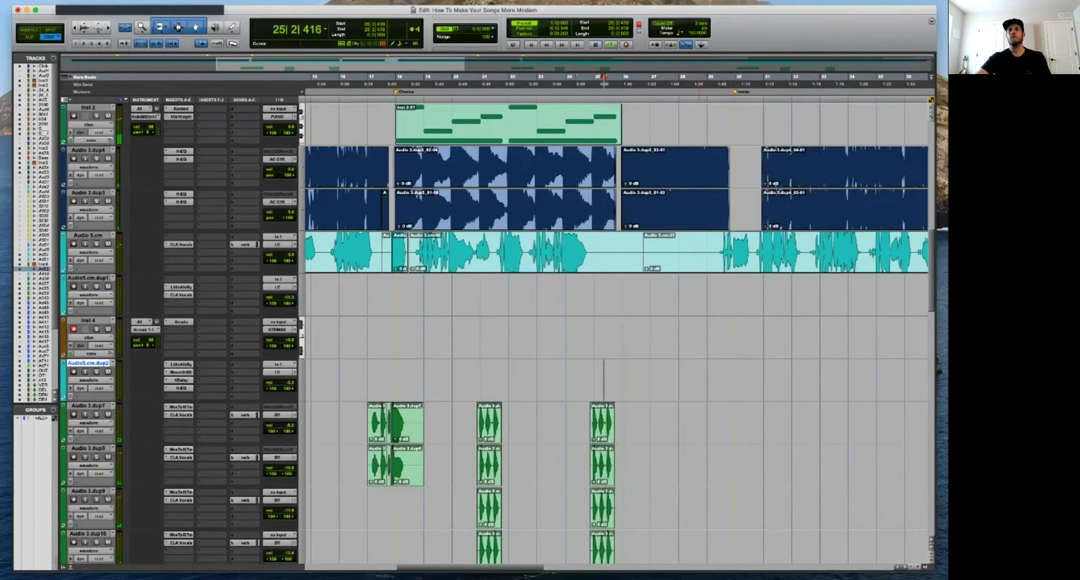
pyautogui.press('space')
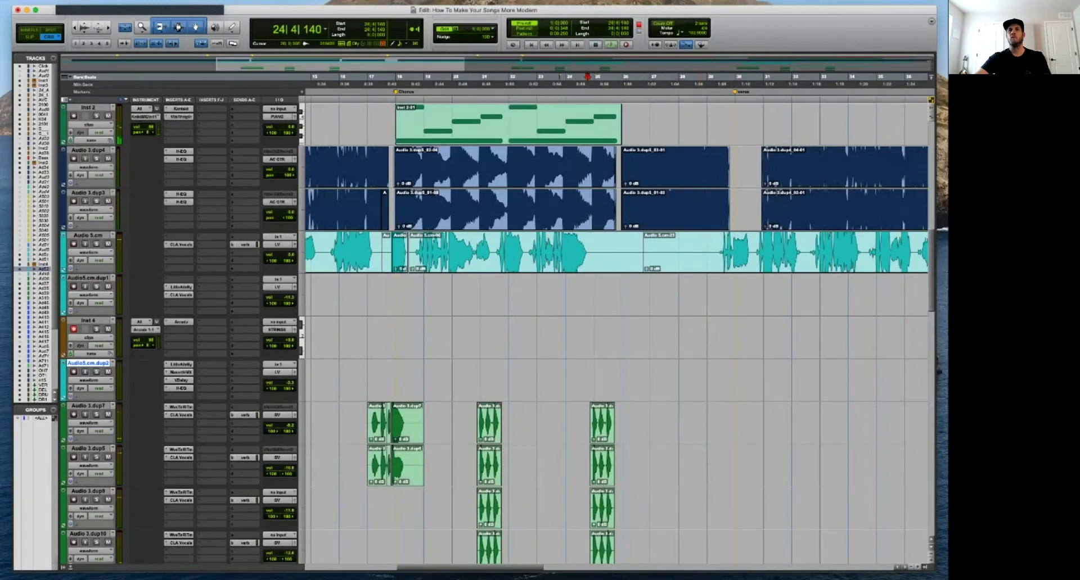
pyautogui.press('space')
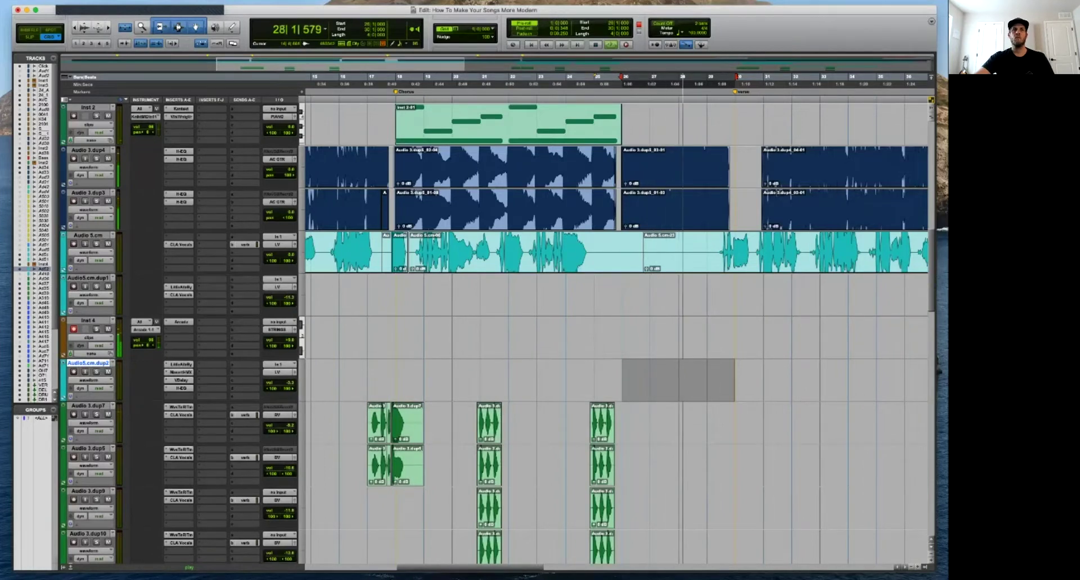
# Reopen Arcade from the Inst 4 track and audition its guitar samples over the passage starting at bar 26.
pyautogui.click(181, 322)
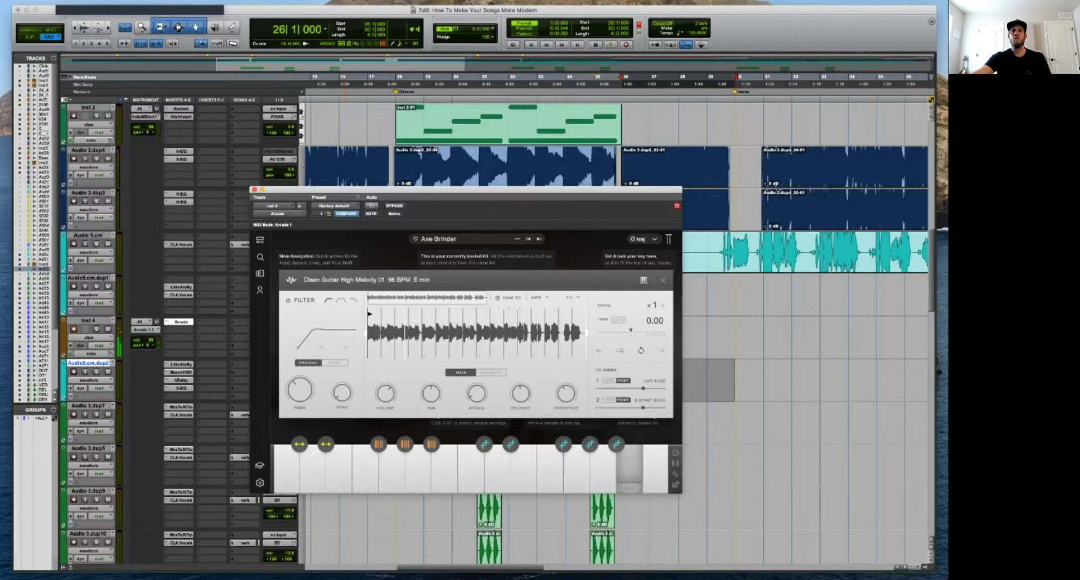
pyautogui.moveTo(466, 190); pyautogui.dragTo(355, 49)
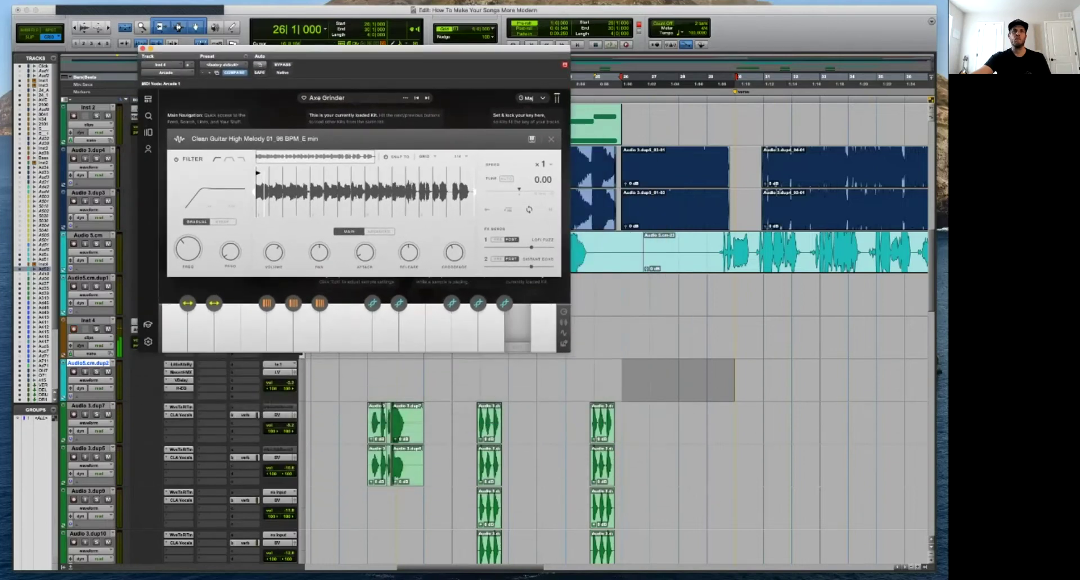
pyautogui.press('space')
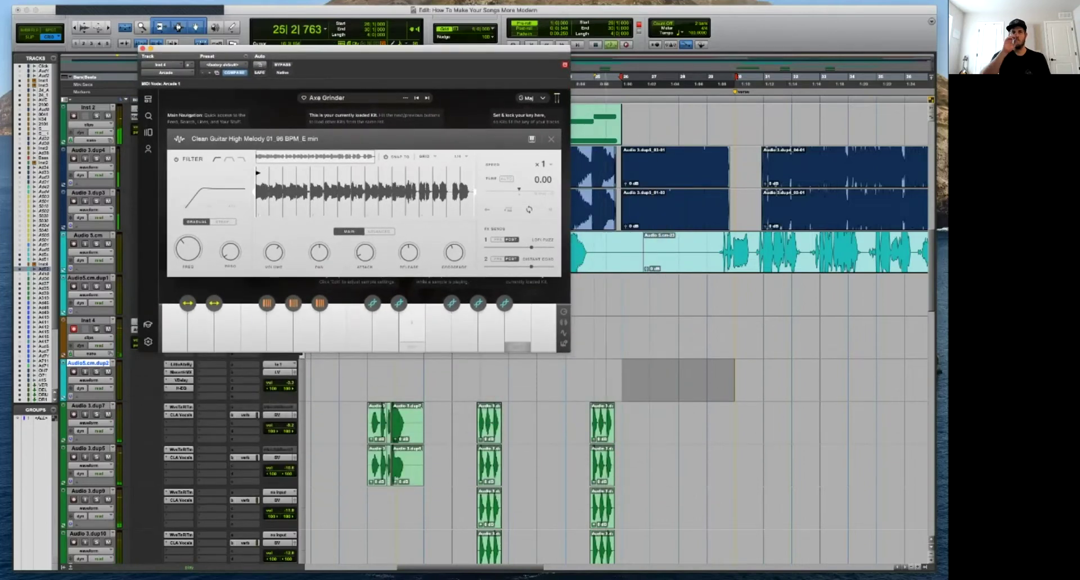
pyautogui.moveTo(354, 49); pyautogui.dragTo(422, 0)
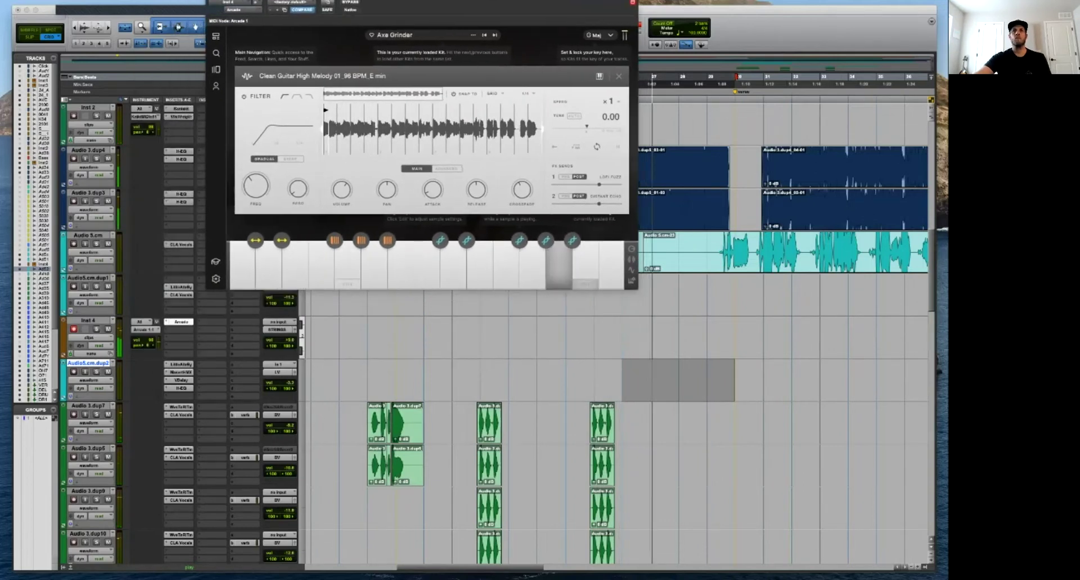
# Lower the Inst 4 track's volume and record the Clean Guitar Arpeggiating Chords 01 sample onto it over the passage before the verse.
pyautogui.click(279, 342)
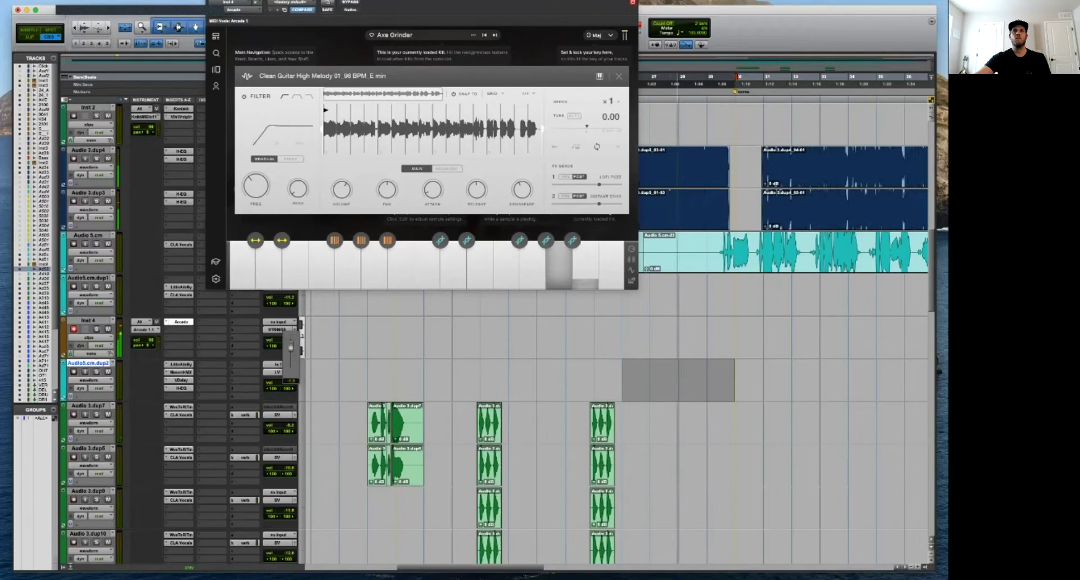
pyautogui.moveTo(288, 340); pyautogui.dragTo(287, 347)
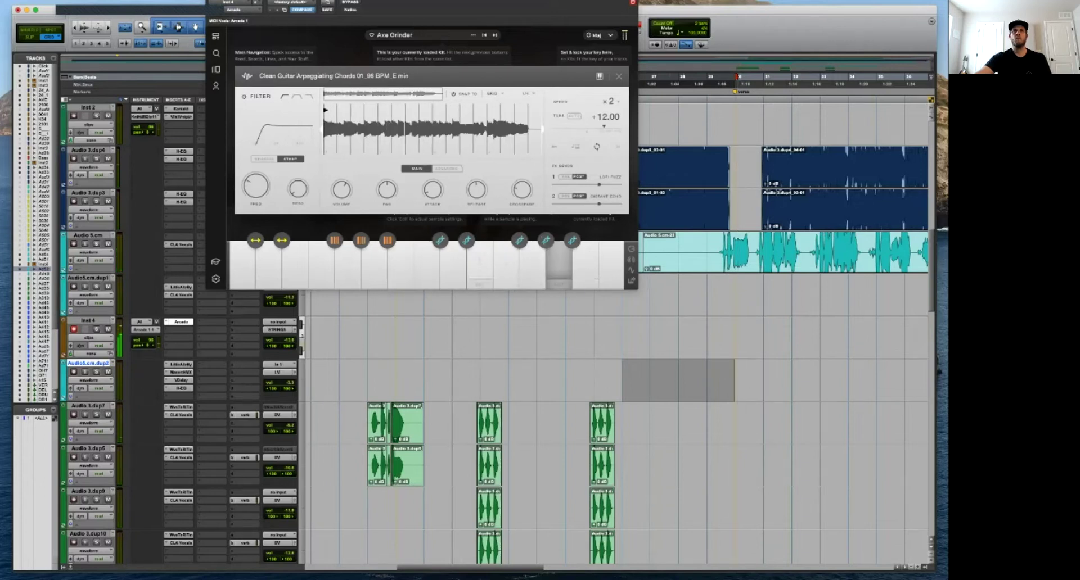
pyautogui.click(621, 338)
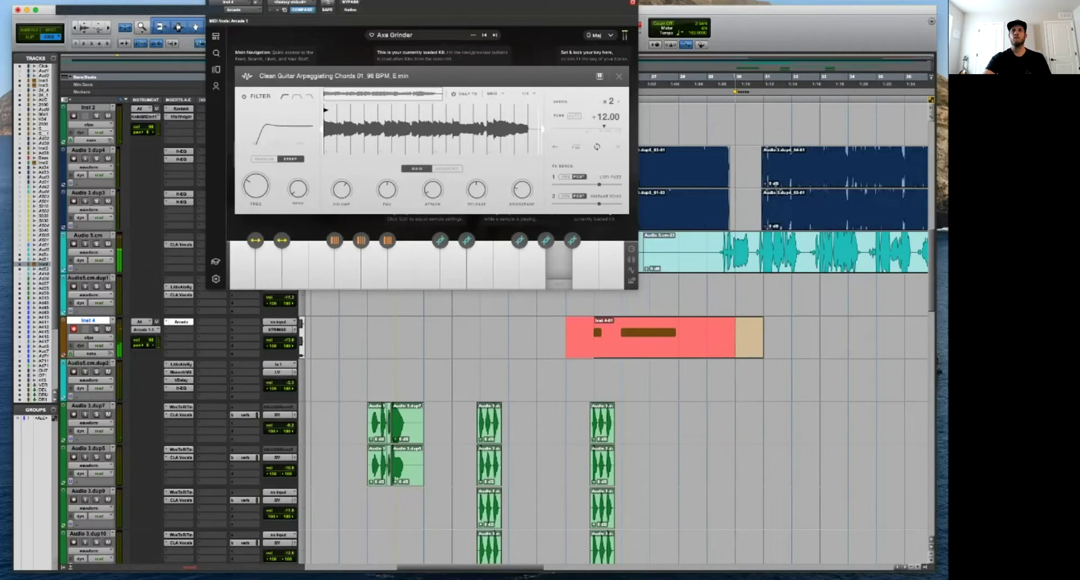
pyautogui.press('space')
pyautogui.moveTo(566, 341); pyautogui.dragTo(622, 340)
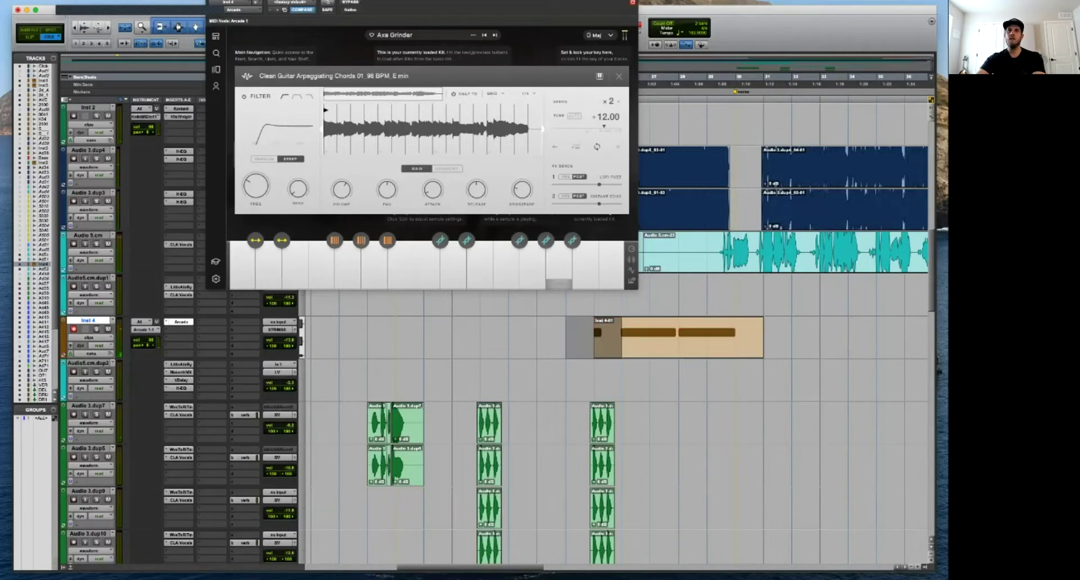
pyautogui.press('Delete')
pyautogui.press('super+z')
# Switch to Slip mode and trim the recorded Inst 4 clip, removing the stray first note and the empty tail past bar 30.
pyautogui.click(675, 349)
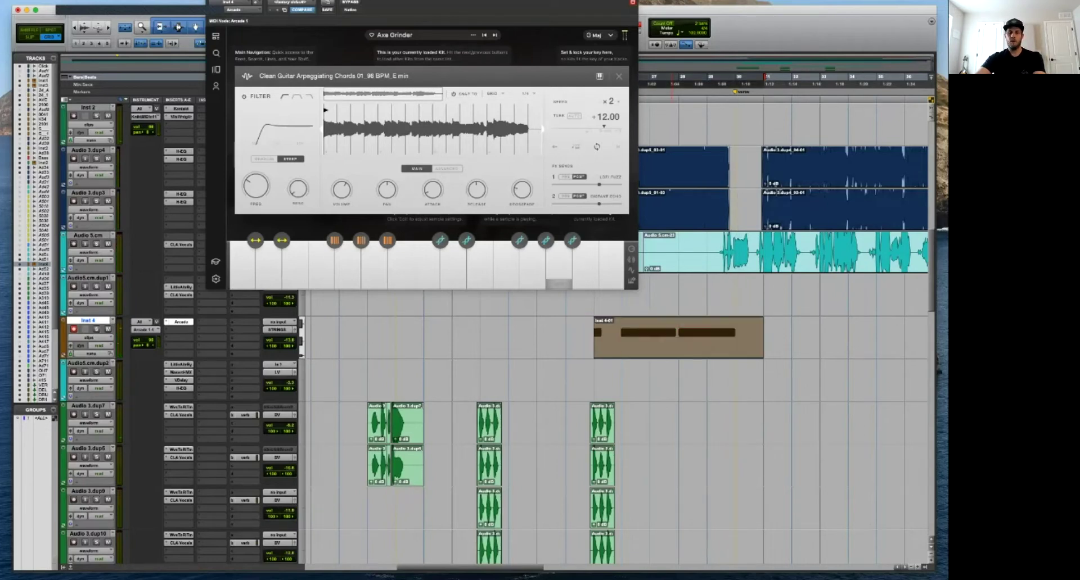
pyautogui.hotkey('alt', '0')
pyautogui.press('Return')
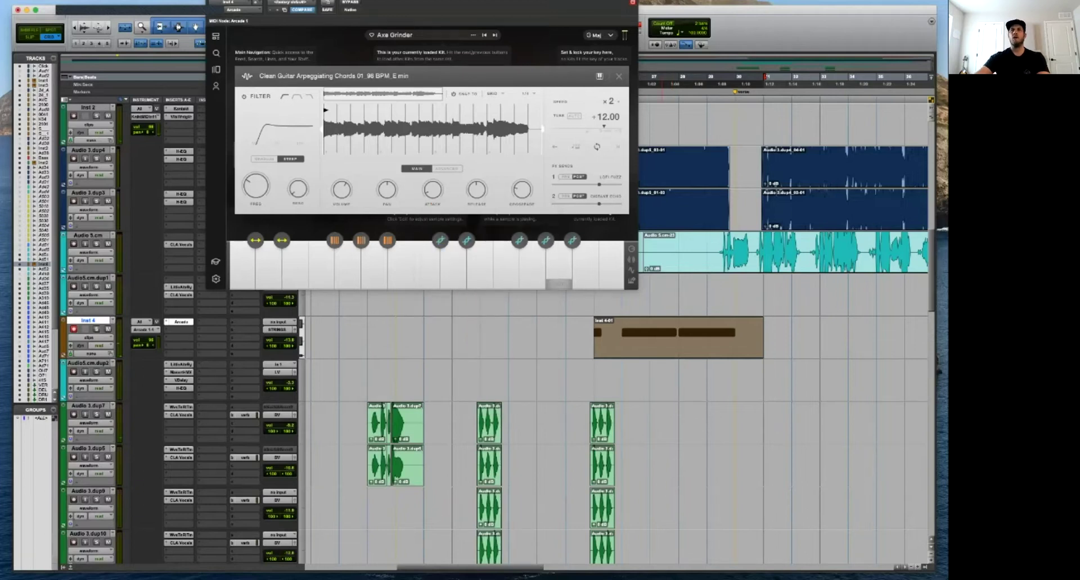
pyautogui.press('F2')
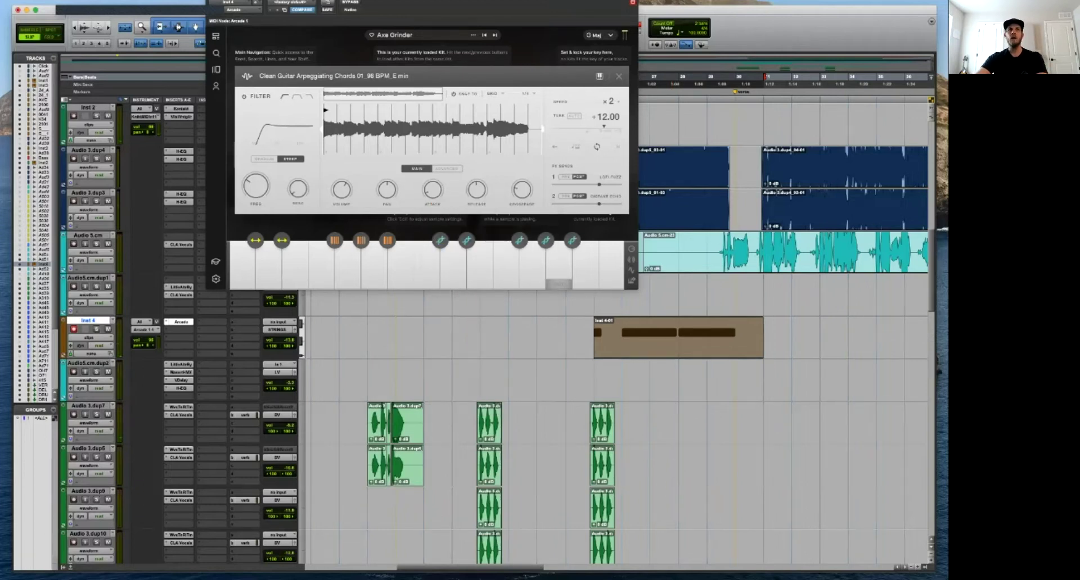
pyautogui.moveTo(603, 337); pyautogui.dragTo(574, 336)
pyautogui.press('Delete')
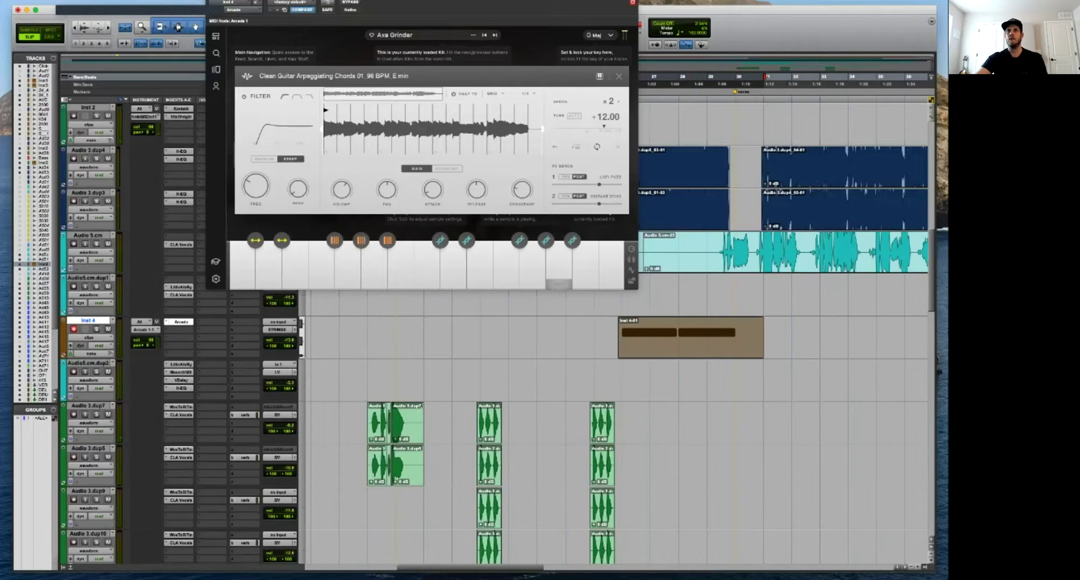
pyautogui.moveTo(762, 338); pyautogui.dragTo(736, 337)
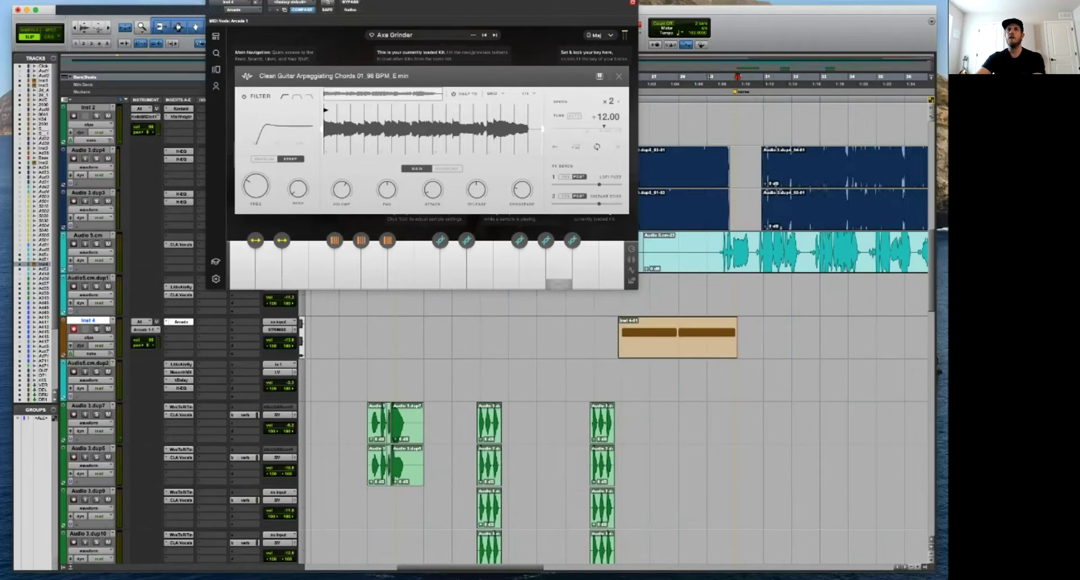
# Play the trimmed Inst 4 clip and cut away its empty lead-in so it starts at bar 26.
pyautogui.click(678, 301)
pyautogui.press('t')
pyautogui.press('t')
pyautogui.press('space')
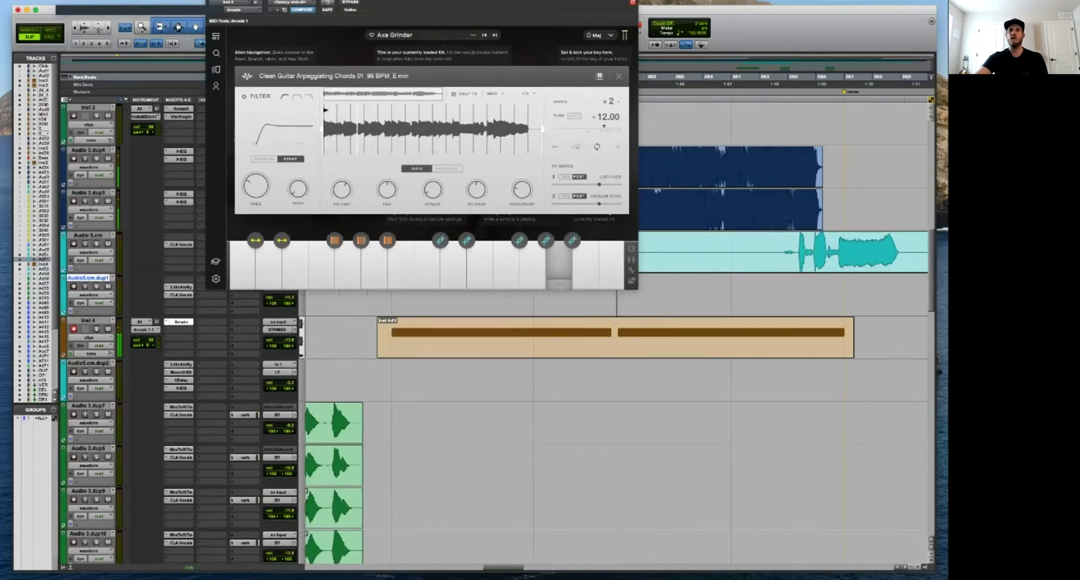
pyautogui.click(351, 338)
pyautogui.press('space')
pyautogui.moveTo(419, 337); pyautogui.dragTo(457, 338)
pyautogui.press('Delete')
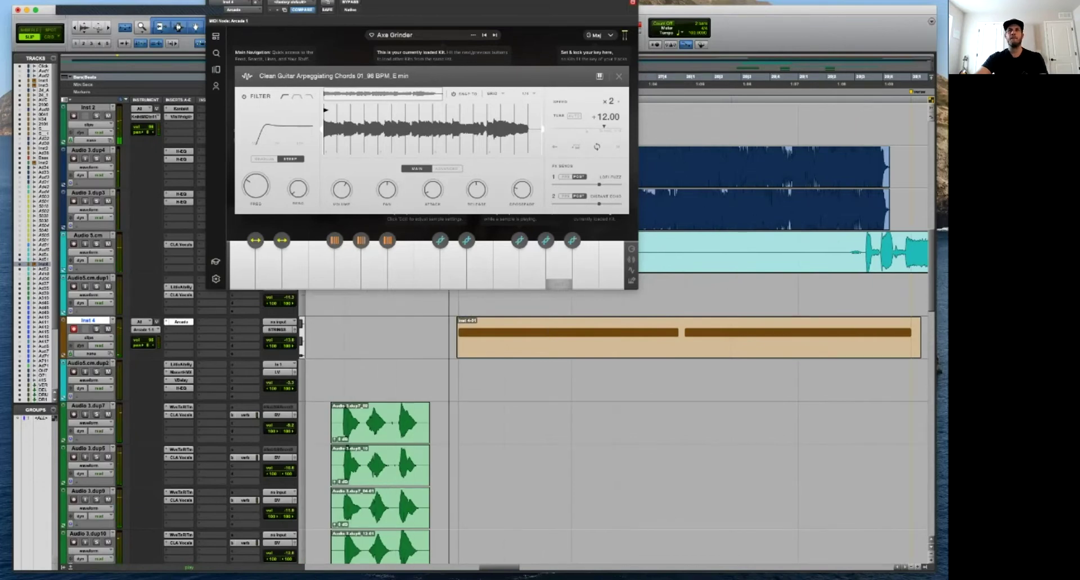
# Show the notes on an enlarged Inst 4 track and lengthen the first note until it meets the second.
pyautogui.press('-')
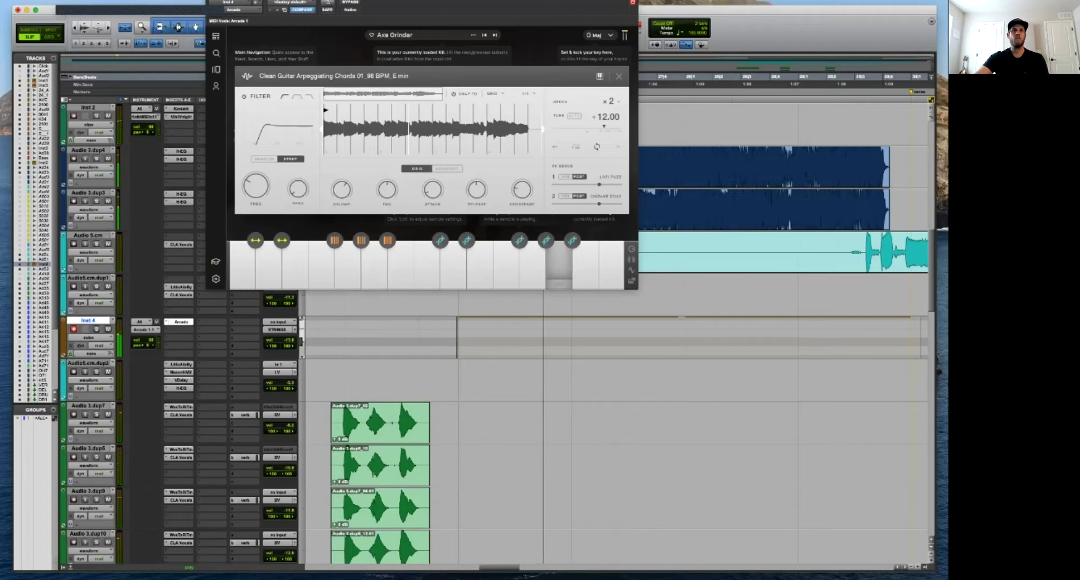
pyautogui.hotkey('ctrl', 'Up')
pyautogui.hotkey('ctrl', 'Up')
pyautogui.hotkey('ctrl', 'Up')
pyautogui.press('F3')
pyautogui.click(676, 352)
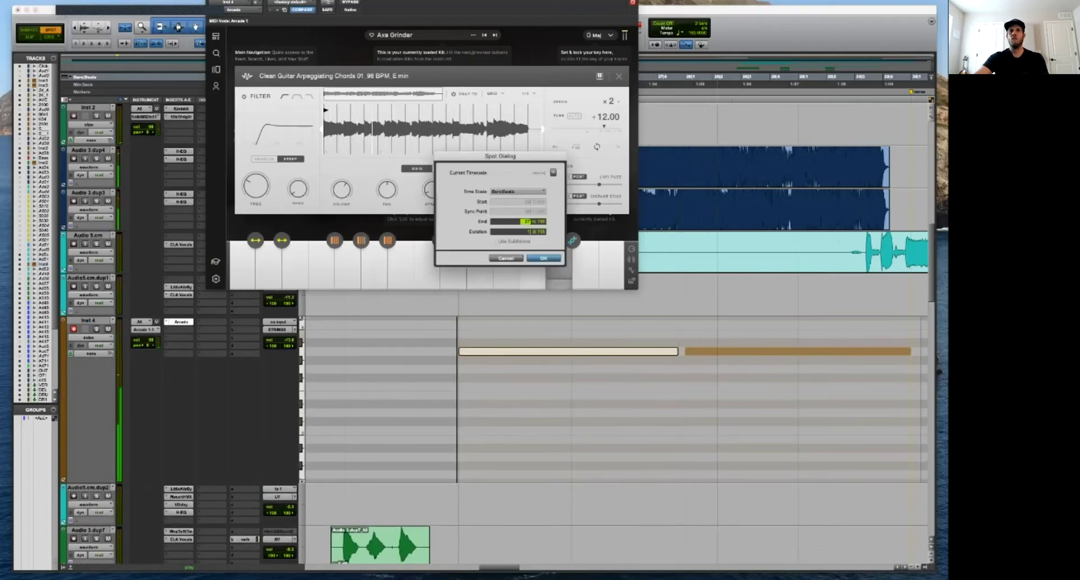
pyautogui.press('Escape')
pyautogui.moveTo(677, 352); pyautogui.dragTo(685, 352)
pyautogui.press('r')
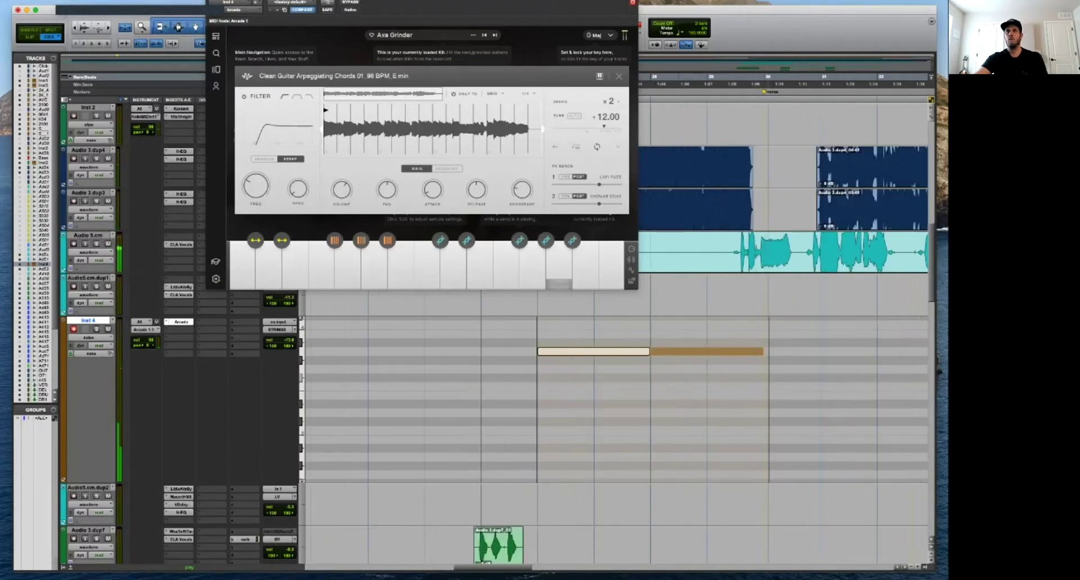
# Check the two Inst 4 notes, close the Arcade window and place the edit cursor at bar 26.
pyautogui.click(764, 91)
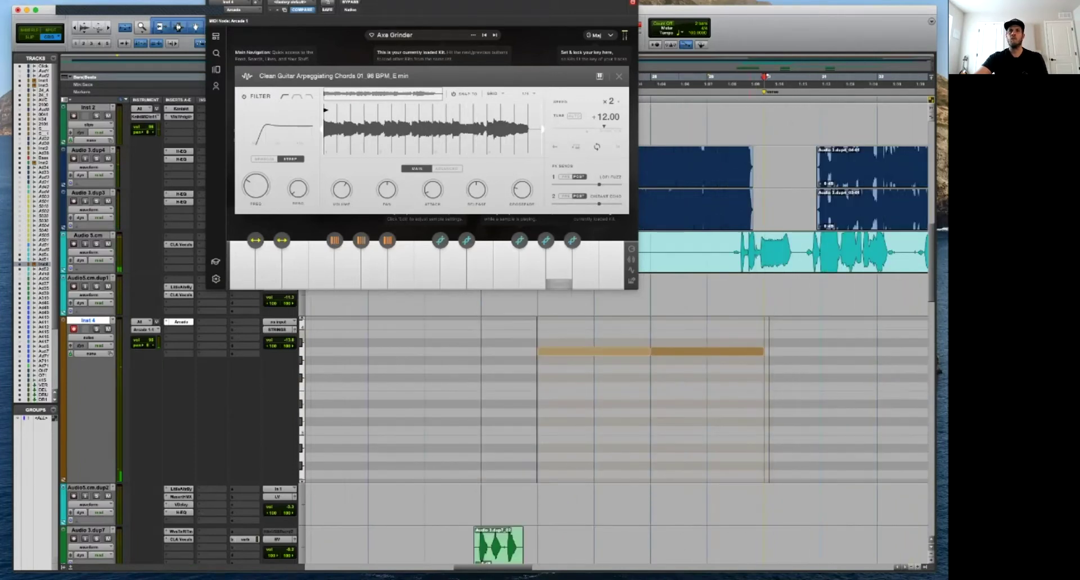
pyautogui.click(633, 352)
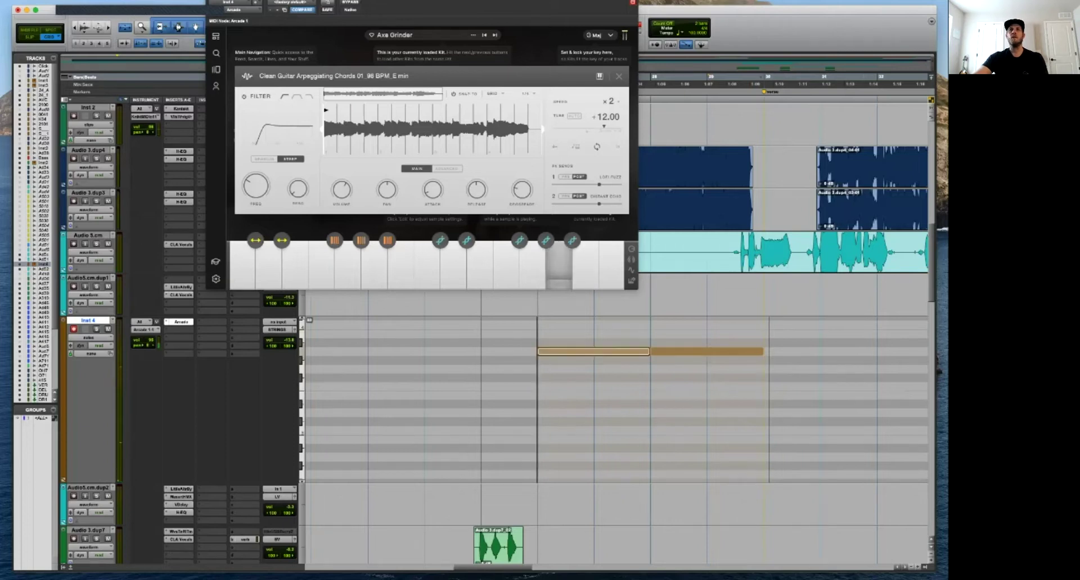
pyautogui.click(650, 342)
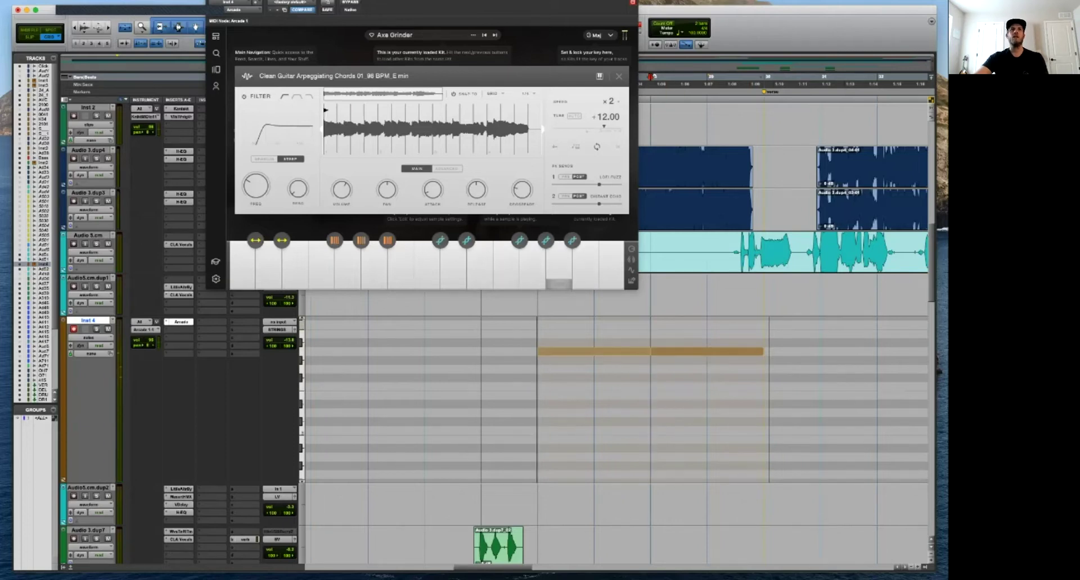
pyautogui.press('super+w')
pyautogui.click(708, 352)
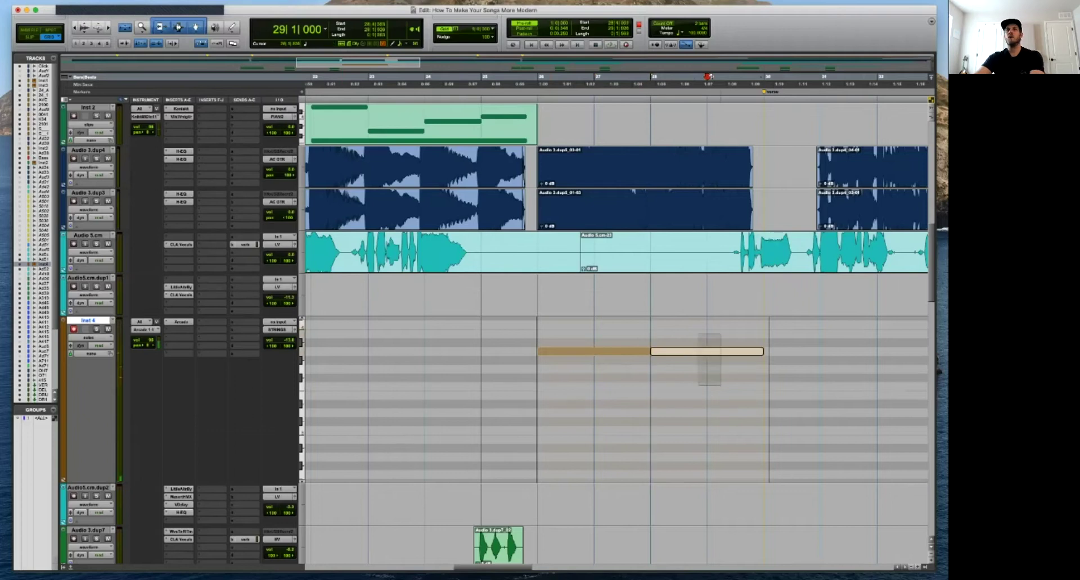
pyautogui.click(540, 377)
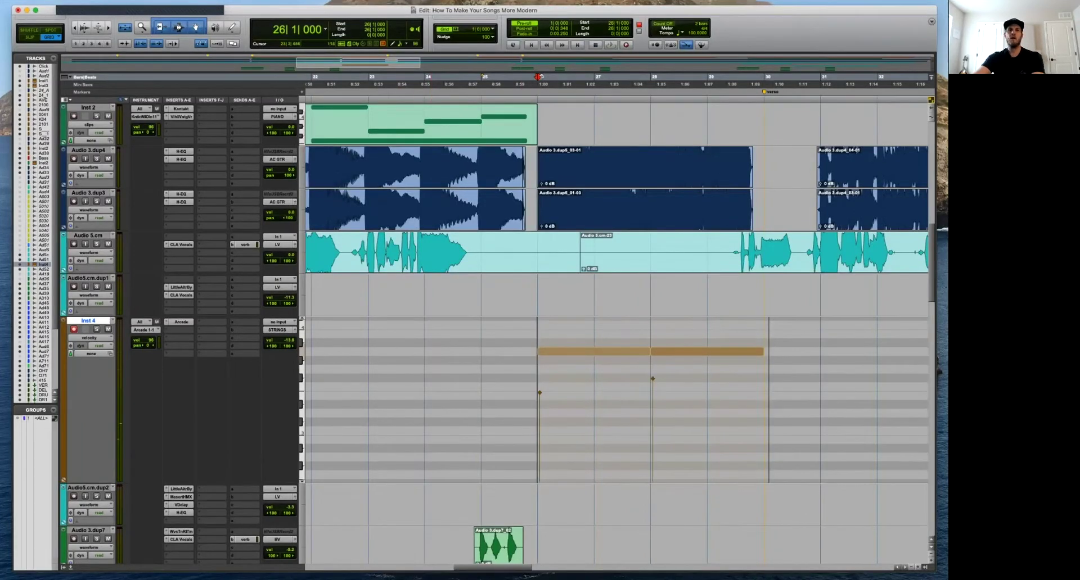
# Set the Inst 4 track view back to clips and select the timeline range from bar 25 to bar 31.
pyautogui.click(89, 338)
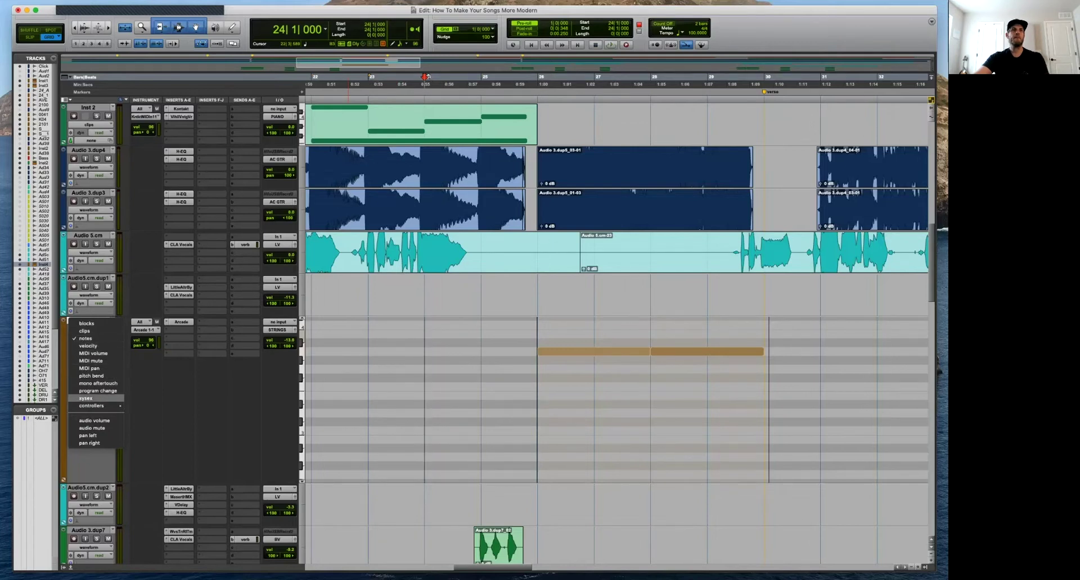
pyautogui.click(84, 332)
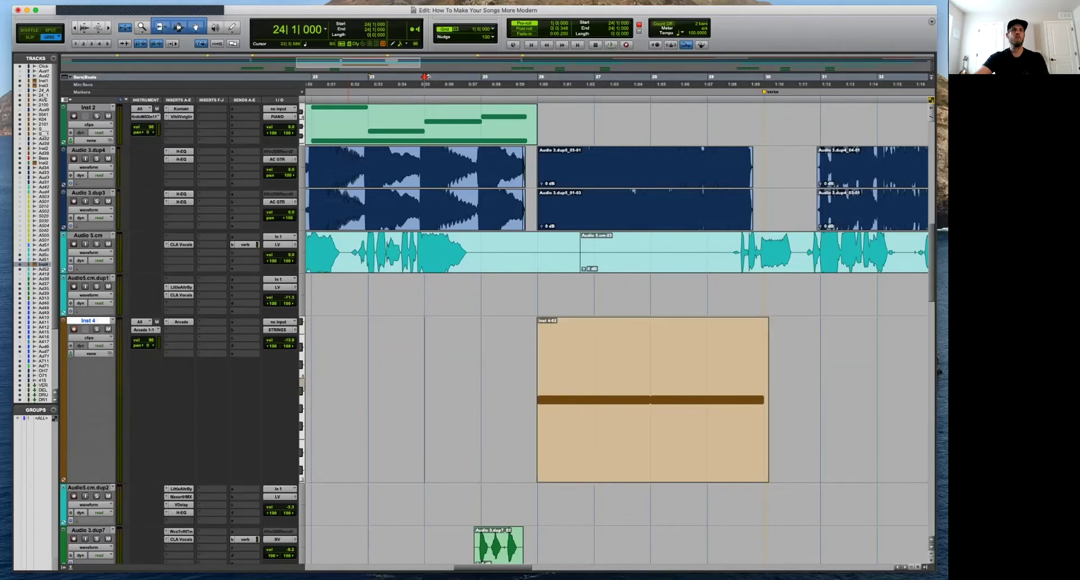
pyautogui.moveTo(481, 77); pyautogui.dragTo(820, 77)
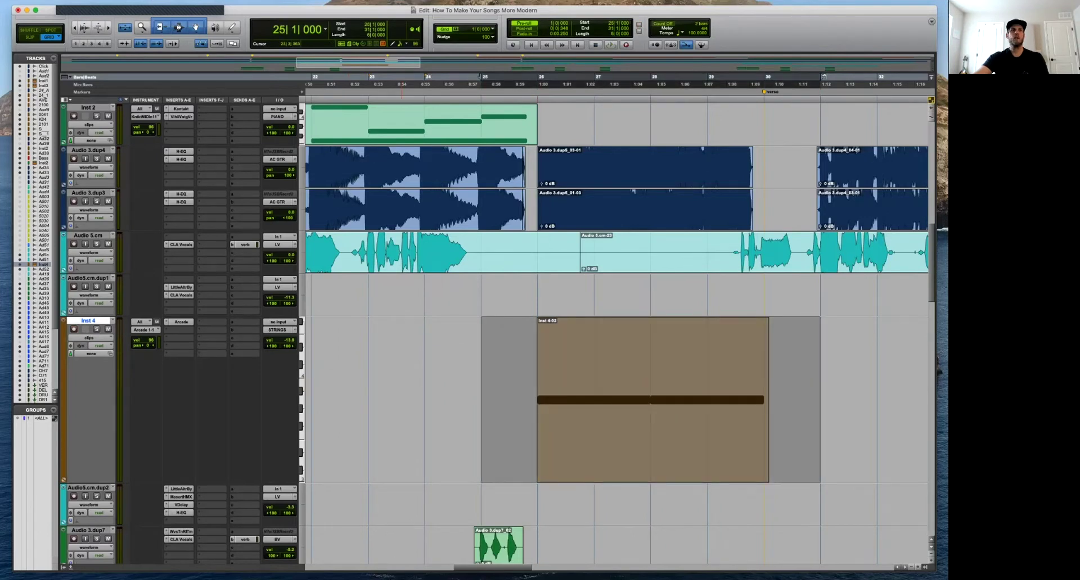
# Commit the edit selection of Inst 4 to audio, with the source track set to Hide and Make Inactive.
pyautogui.rightClick(94, 321)
pyautogui.click(125, 332)
pyautogui.rightClick(95, 321)
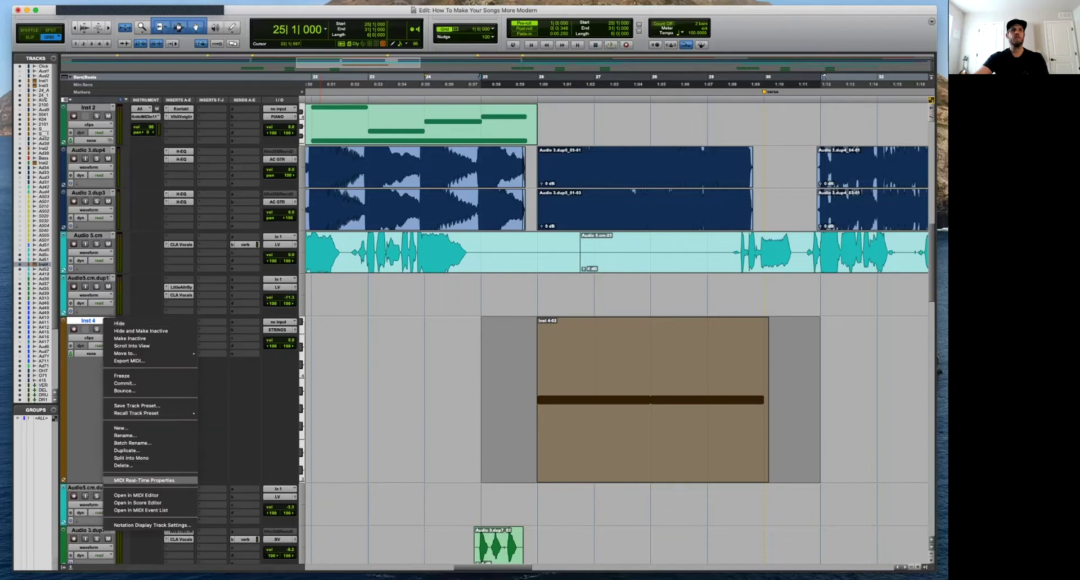
pyautogui.click(125, 383)
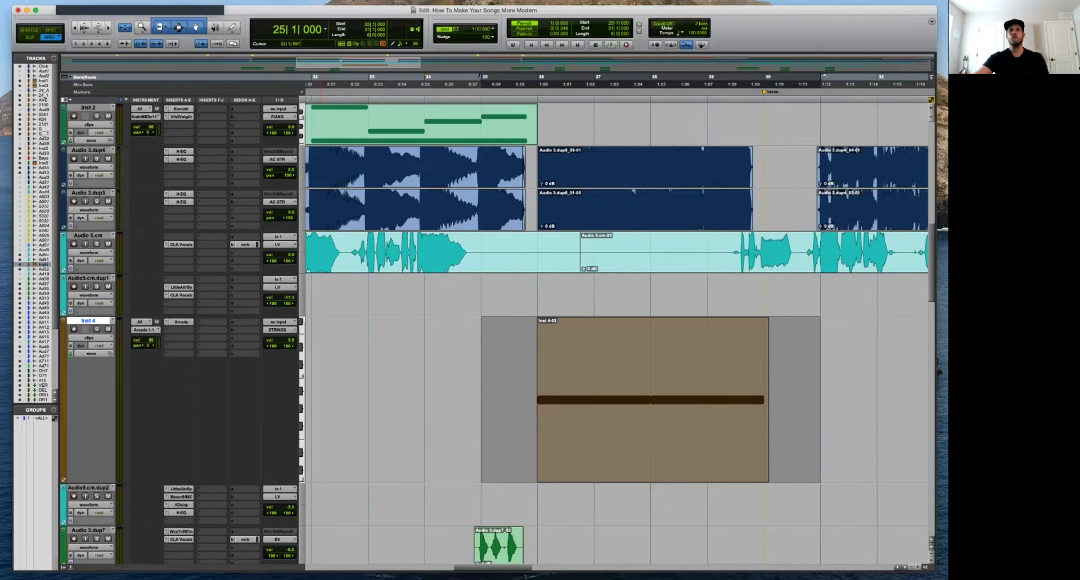
pyautogui.click(520, 261)
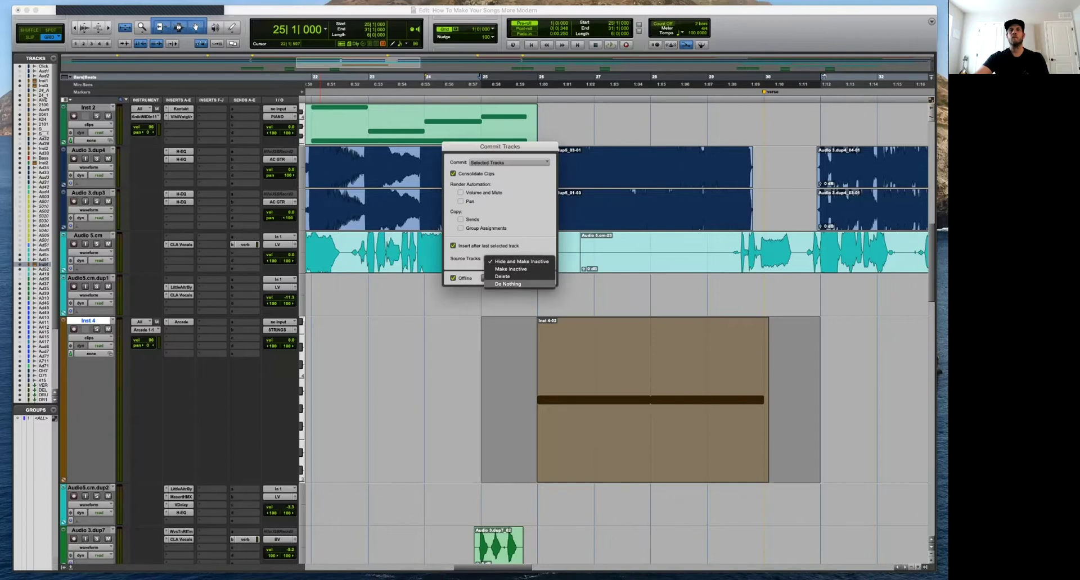
pyautogui.click(520, 262)
pyautogui.click(509, 163)
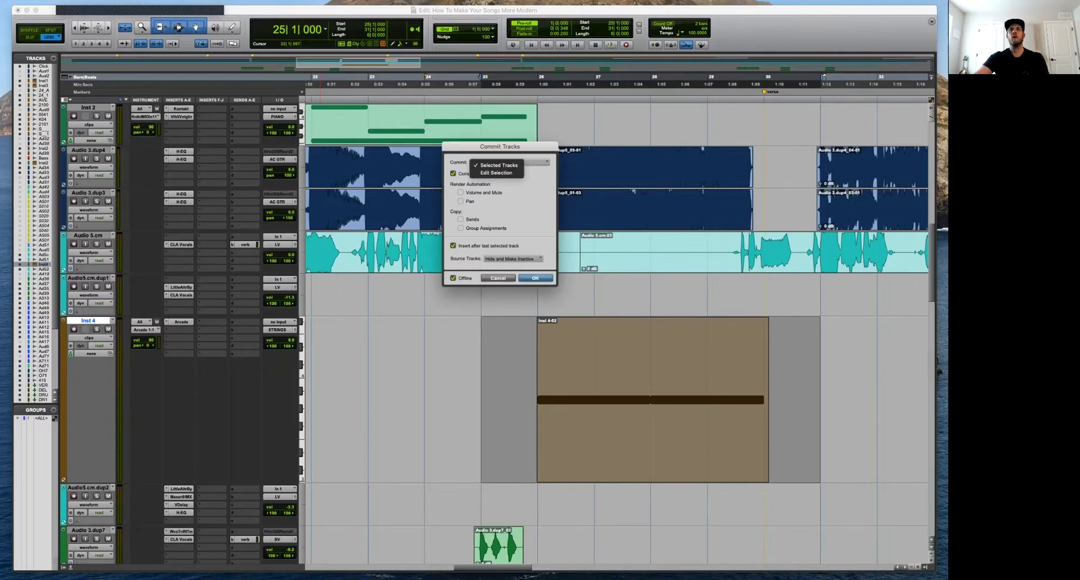
pyautogui.click(495, 175)
pyautogui.press('Return')
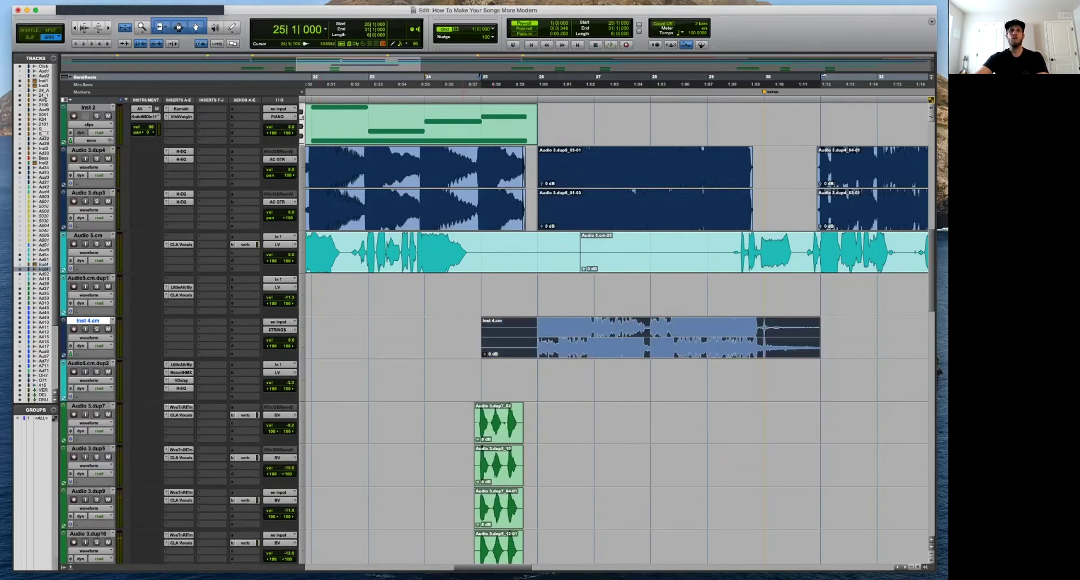
# Play the committed Inst 4.cm clip with ValhallaDelay inserted on its track and set the delay's mix to 48%.
pyautogui.click(477, 381)
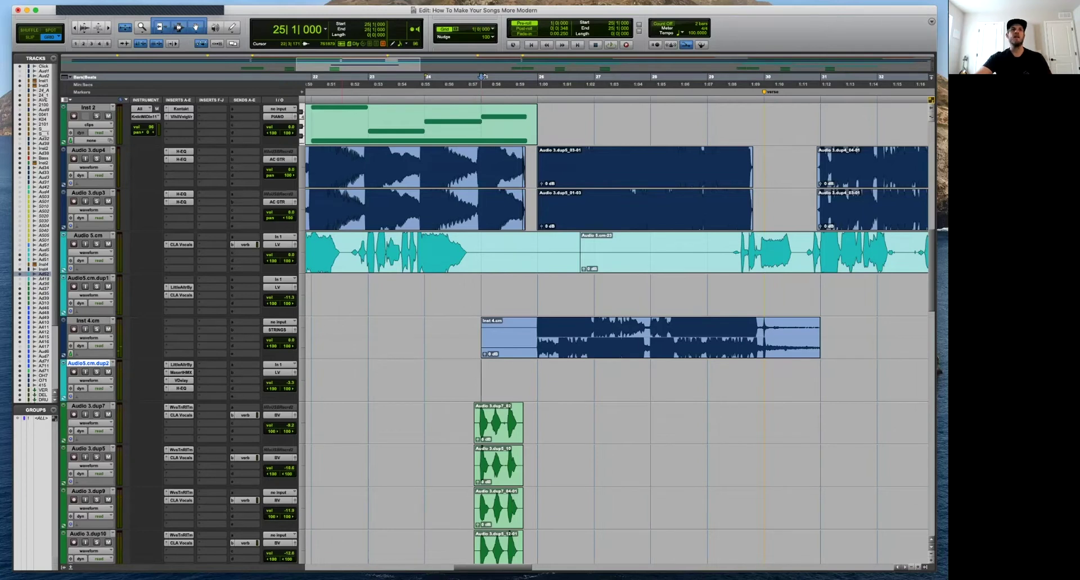
pyautogui.press('space')
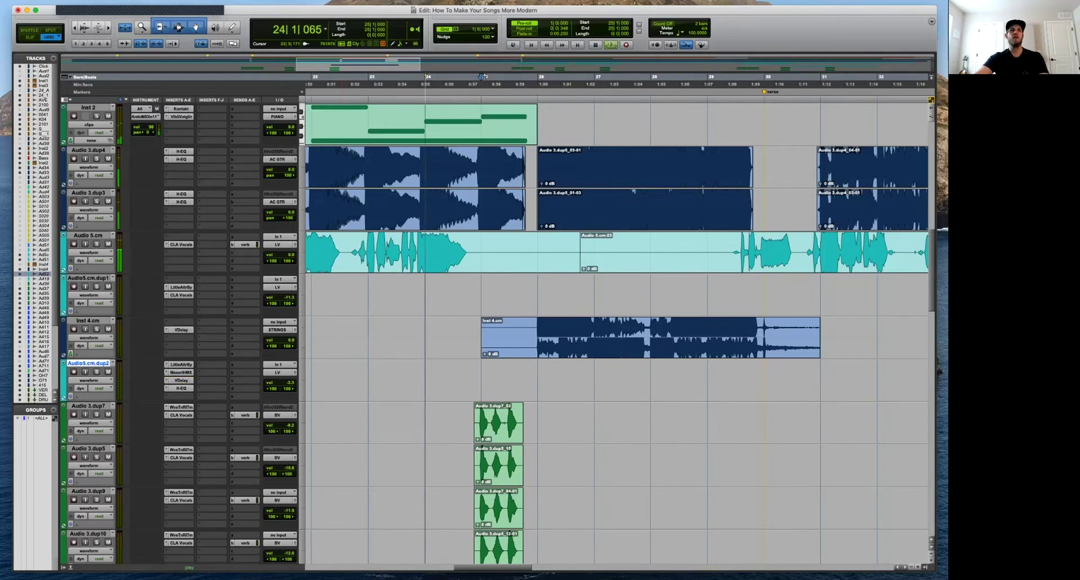
pyautogui.press('super+bracketleft')
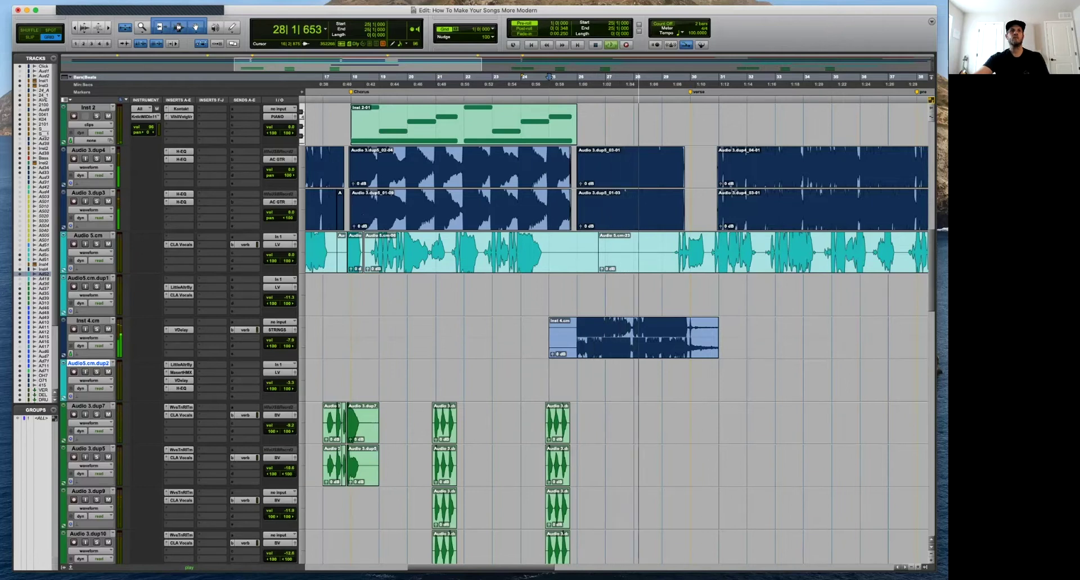
pyautogui.click(181, 330)
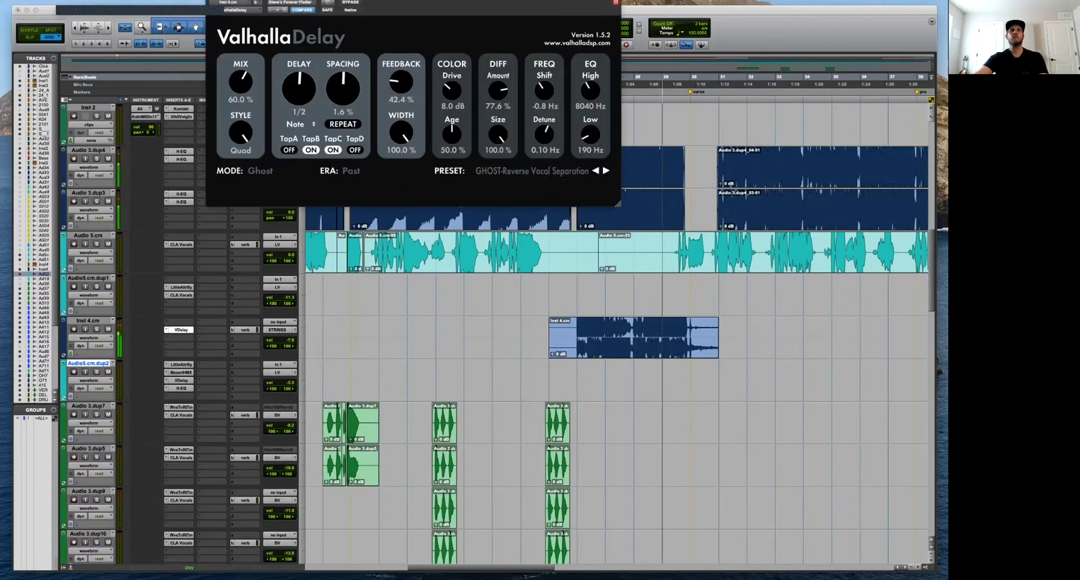
pyautogui.moveTo(241, 83); pyautogui.dragTo(241, 96)
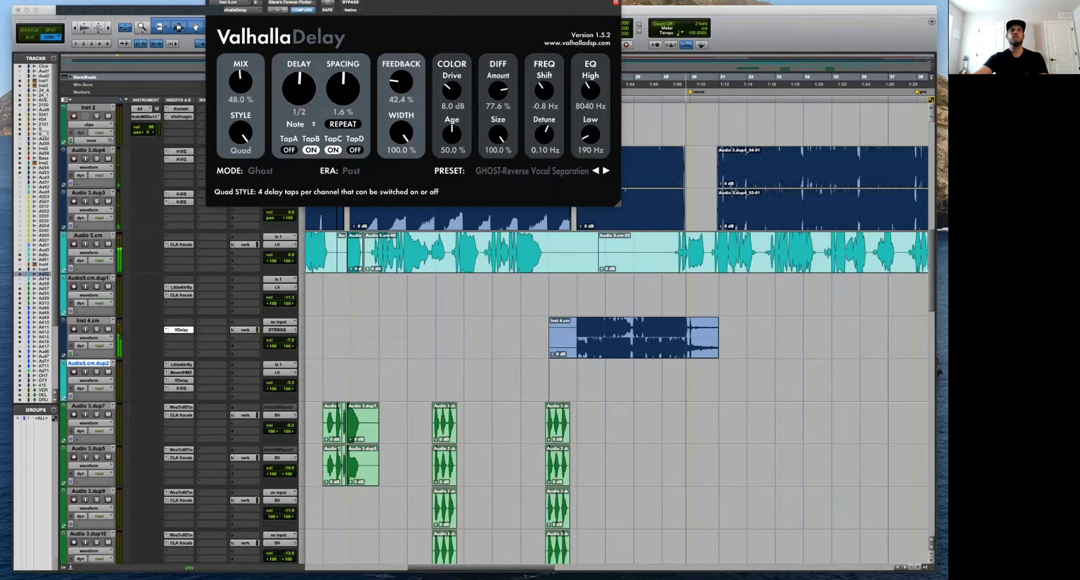
pyautogui.click(181, 330)
# Insert ValhallaVintageVerb ahead of the delay on the Inst 4.cm track and open it while playing from bar 25.
pyautogui.press('t')
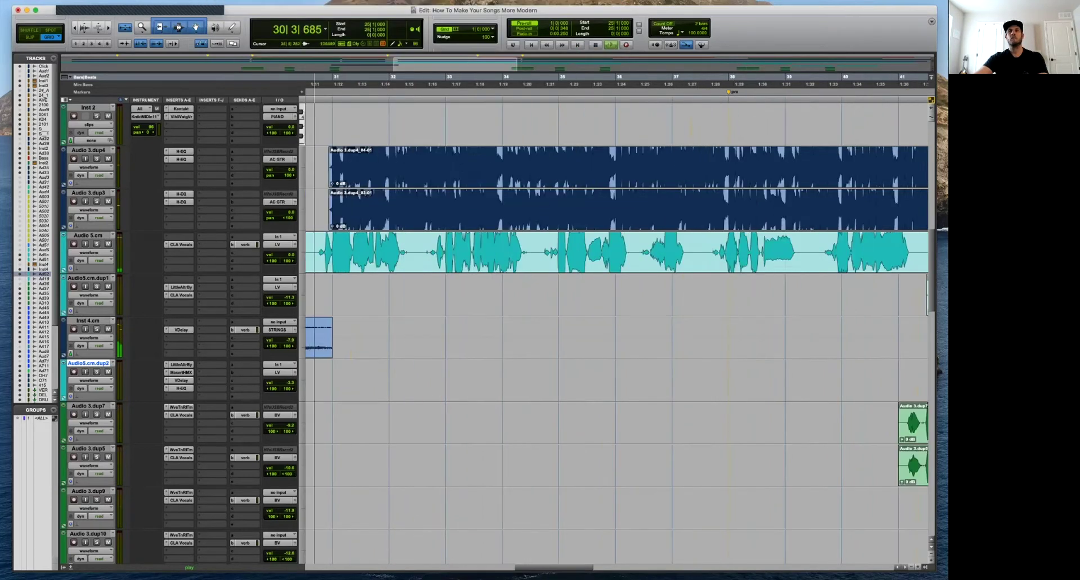
pyautogui.press('r')
pyautogui.press('r')
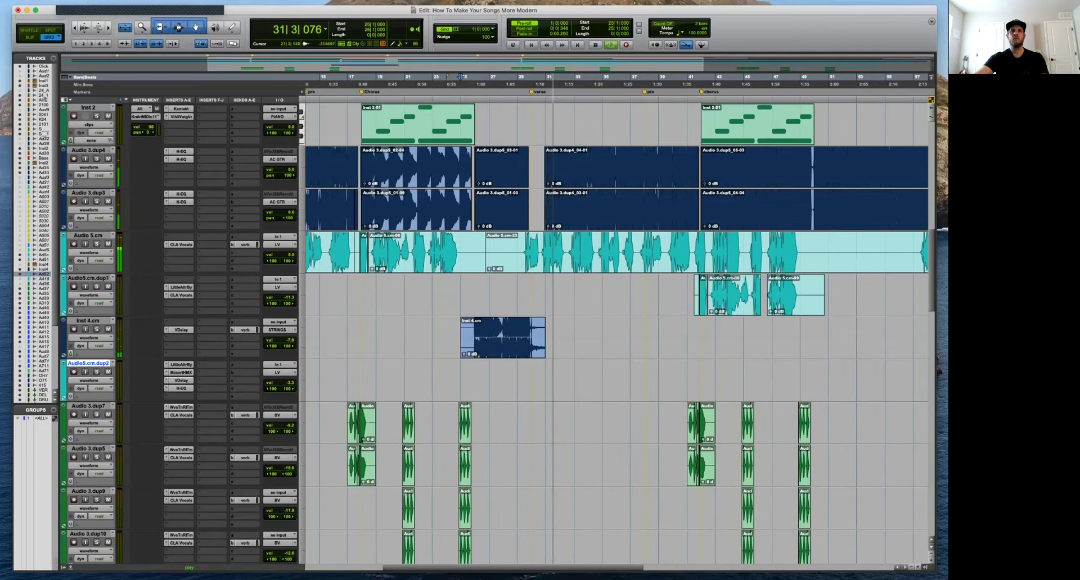
pyautogui.click(502, 337)
pyautogui.click(167, 330)
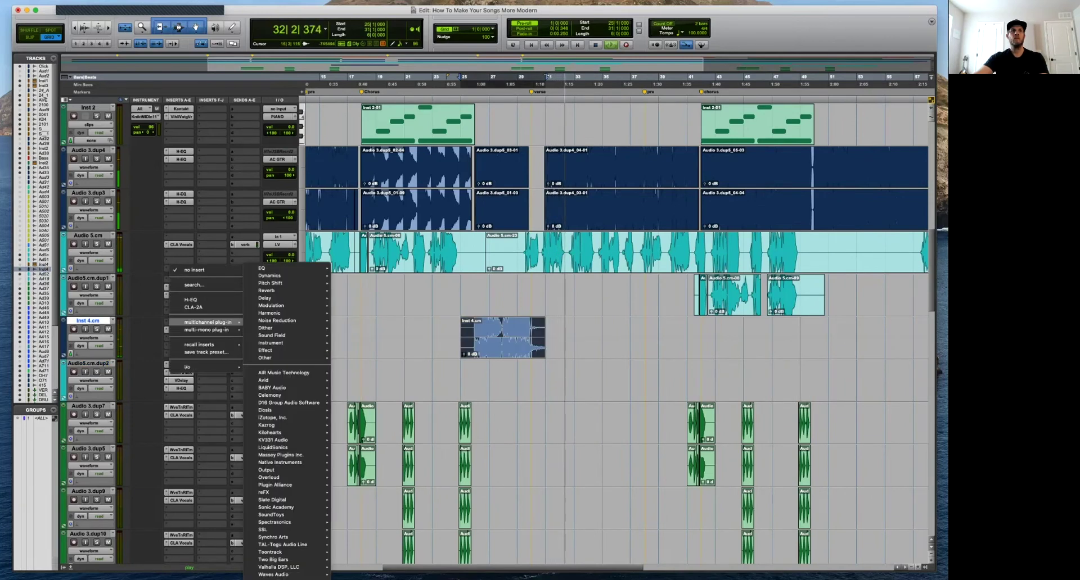
pyautogui.press('Escape')
pyautogui.press('space')
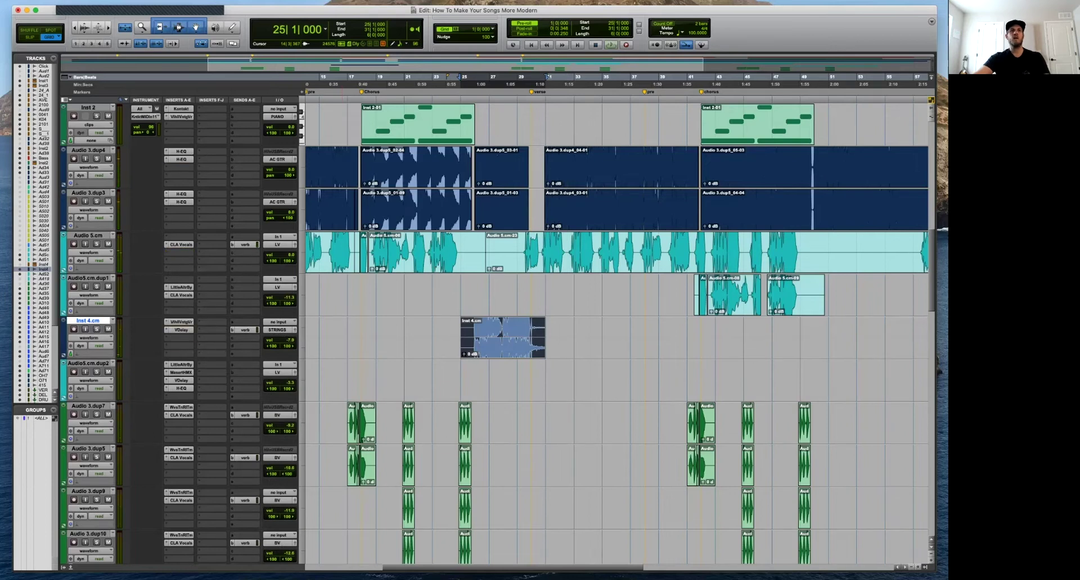
pyautogui.click(179, 323)
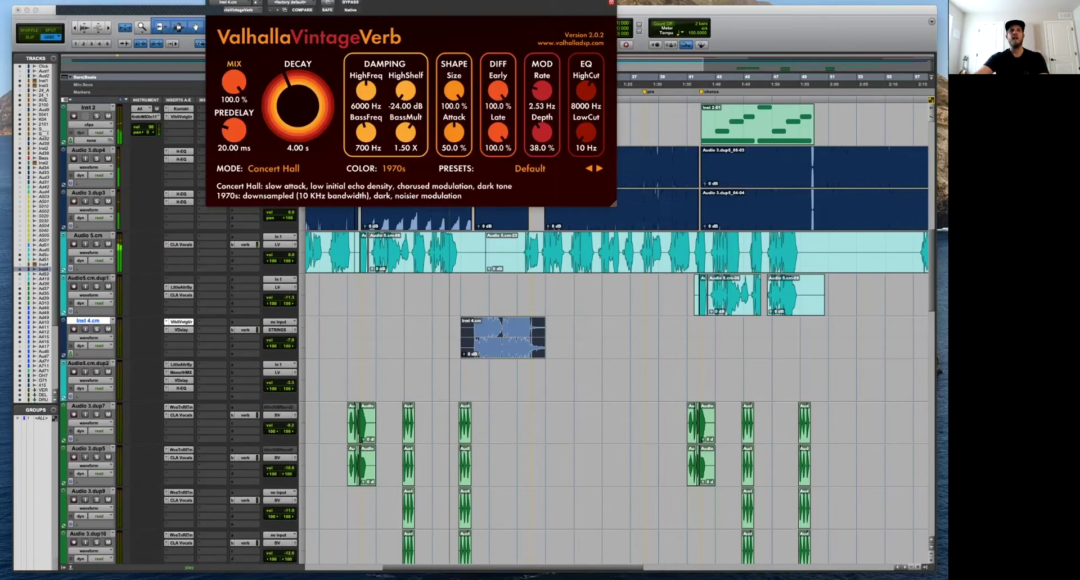
# Set the reverb's decay to 9.23 s, low cut to 420 Hz and mix to 76.8%, and close the plug-in window.
pyautogui.moveTo(298, 105); pyautogui.dragTo(298, 68)
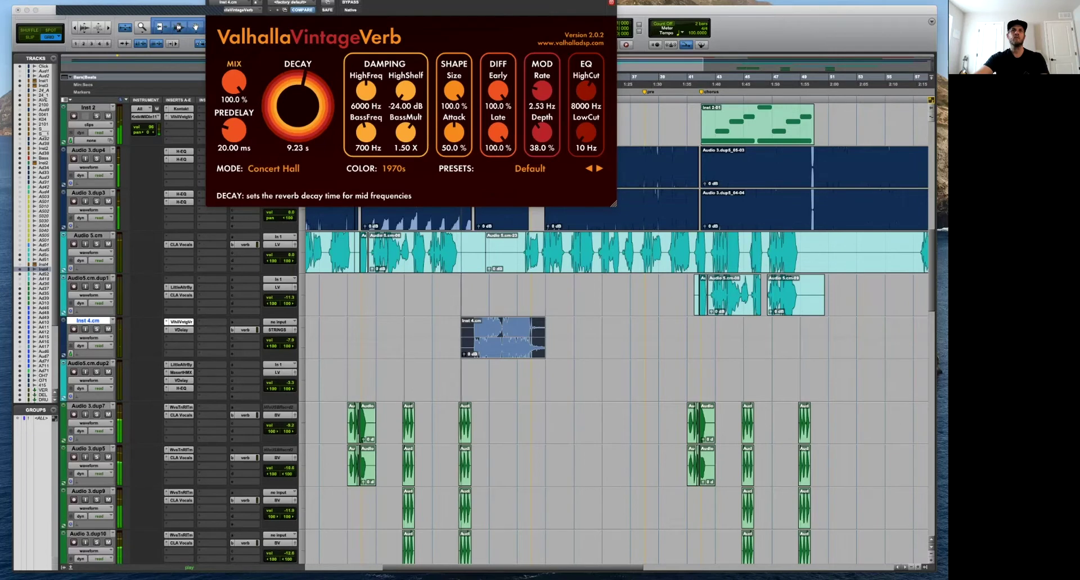
pyautogui.moveTo(586, 133); pyautogui.dragTo(586, 118)
pyautogui.moveTo(234, 81); pyautogui.dragTo(234, 93)
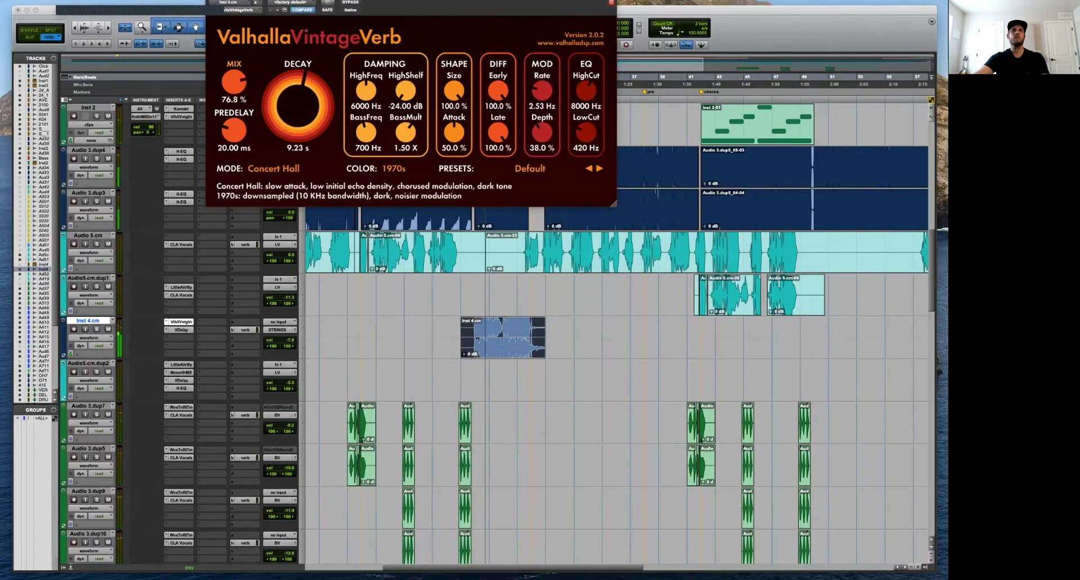
pyautogui.press('super+w')
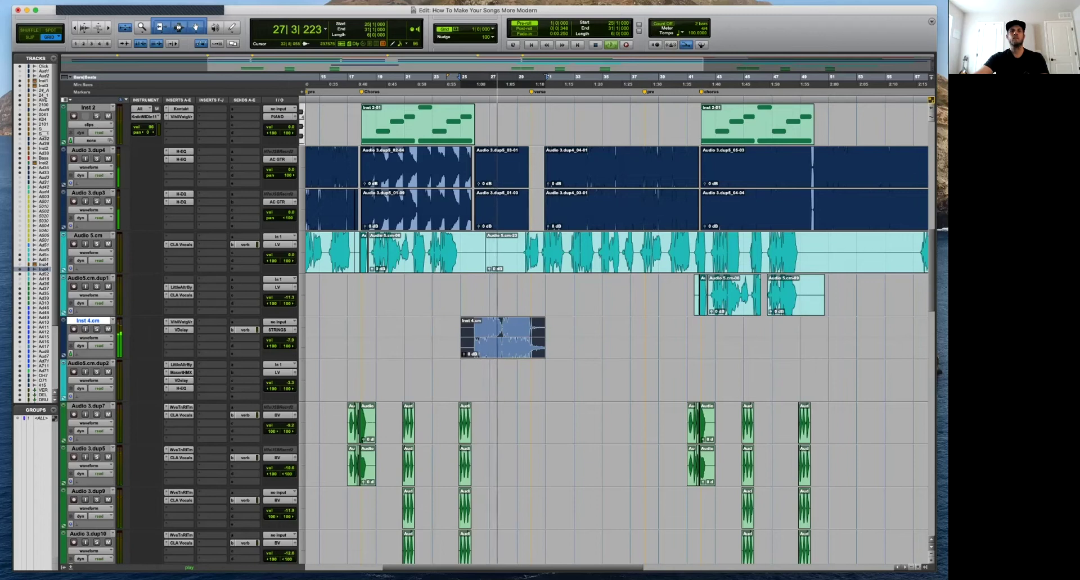
# Lower the Inst 4.cm track's volume to about -15 dB while playing the transition into the verse.
pyautogui.moveTo(275, 341); pyautogui.dragTo(289, 344)
pyautogui.scroll(10, 289, 344)
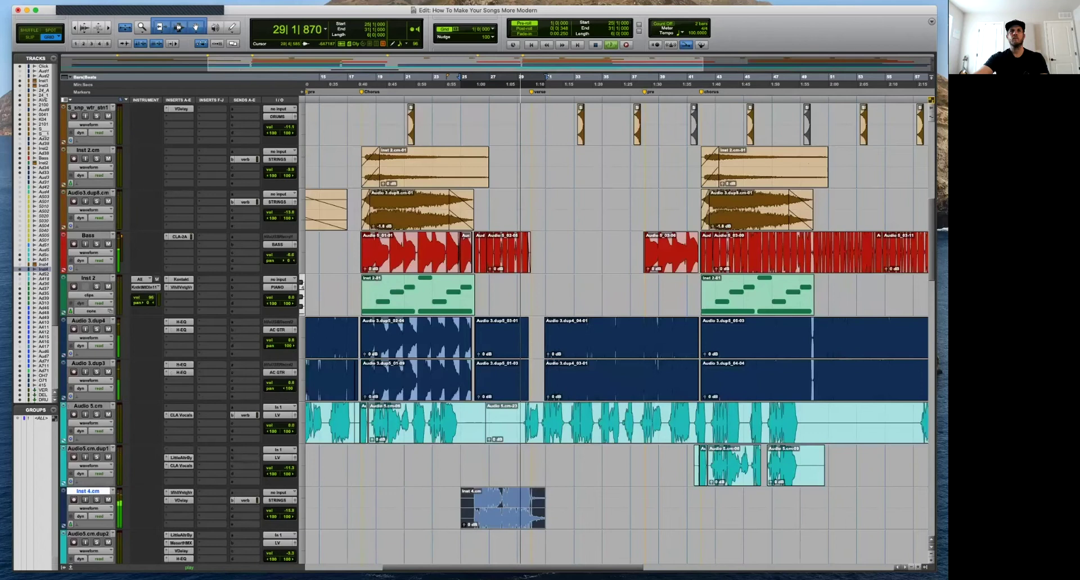
pyautogui.scroll(2, 618, 332)
pyautogui.scroll(-3, 618, 332)
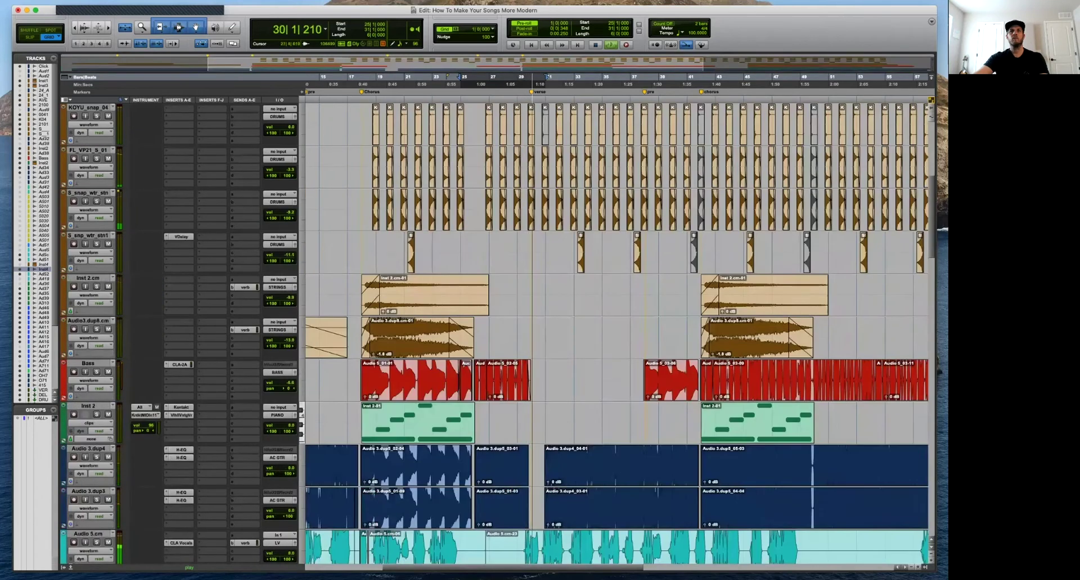
pyautogui.scroll(-5, 539, 371)
pyautogui.press('space')
# Cut the tail off the Inst 4.cm clip so it ends just before the verse marker at bar 30.
pyautogui.click(538, 382)
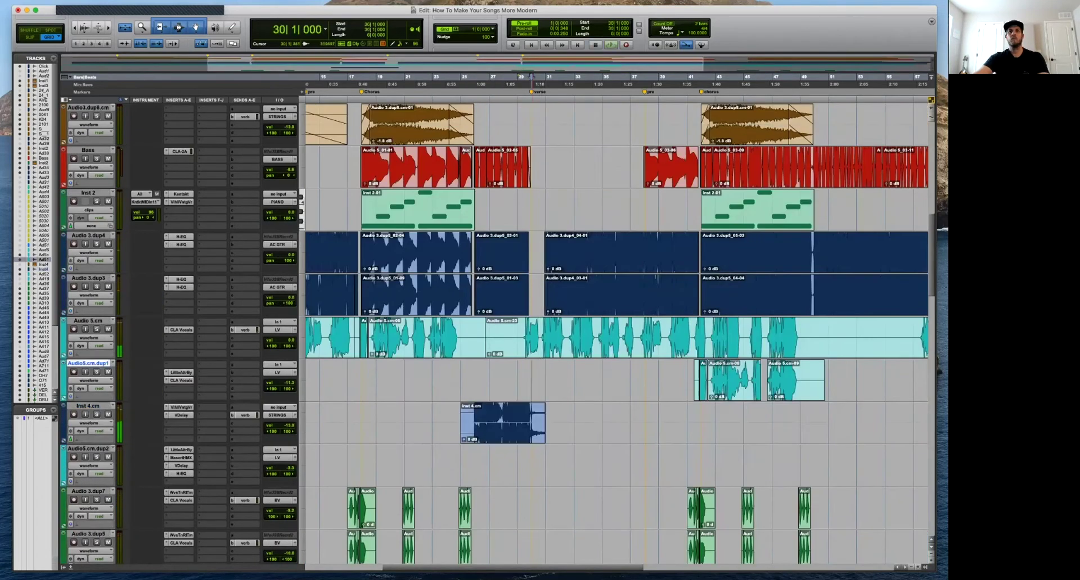
pyautogui.press('t')
pyautogui.press('t')
pyautogui.press('space')
pyautogui.moveTo(707, 415); pyautogui.dragTo(606, 406)
pyautogui.press('BackSpace')
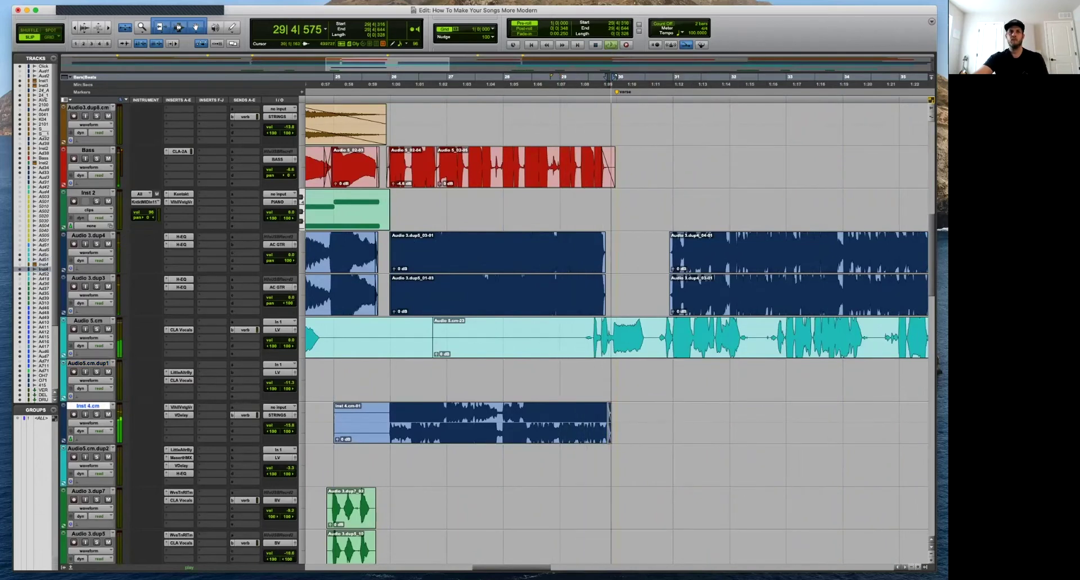
pyautogui.press('space')
pyautogui.press('super+bracketleft')
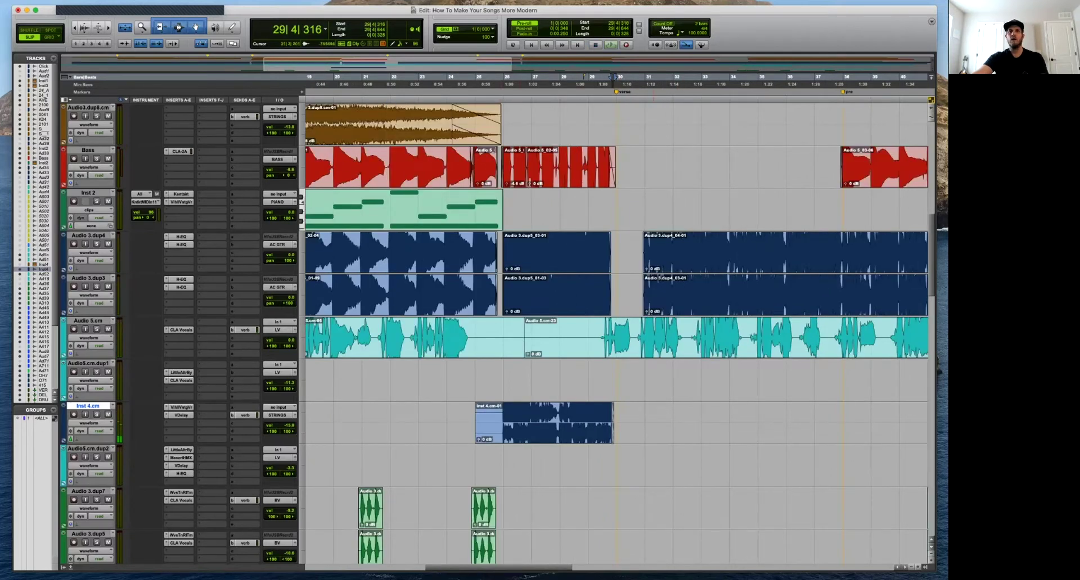
# Automate the Inst 4.cm track's volume to drop to silence right after the clip ends near bar 30, and play the transition.
pyautogui.click(617, 380)
pyautogui.press('super+bracketright')
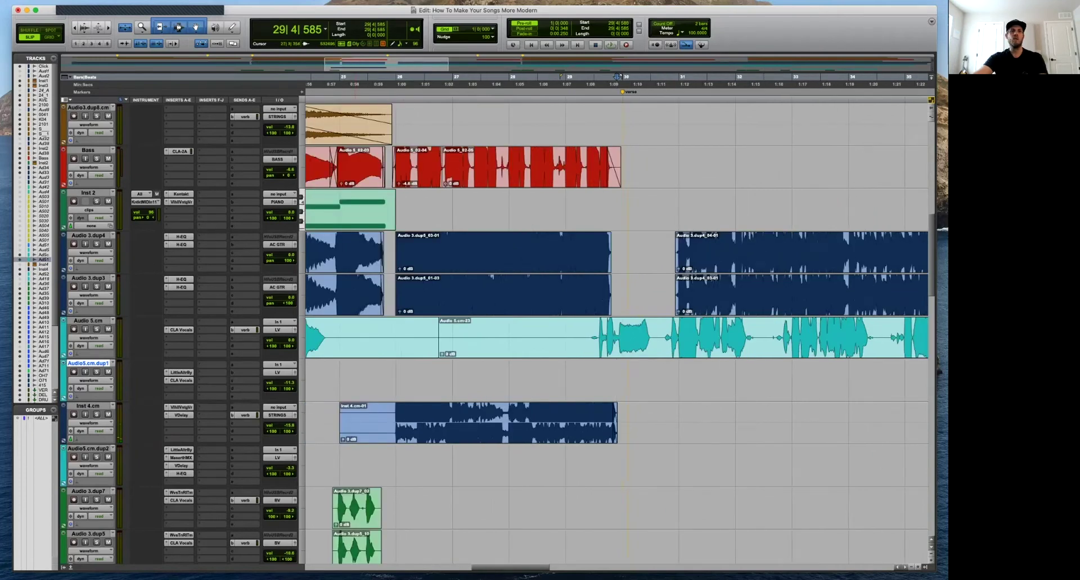
pyautogui.click(89, 381)
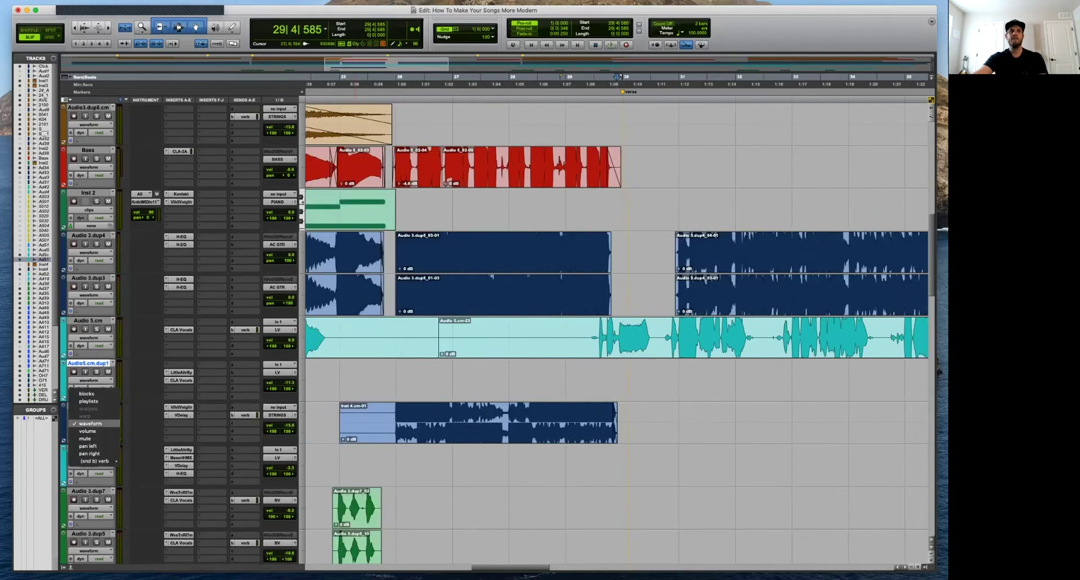
pyautogui.click(87, 431)
pyautogui.press('space')
pyautogui.moveTo(619, 423); pyautogui.dragTo(642, 442)
pyautogui.keyDown('alt'); pyautogui.click(621, 443); pyautogui.keyUp('alt')
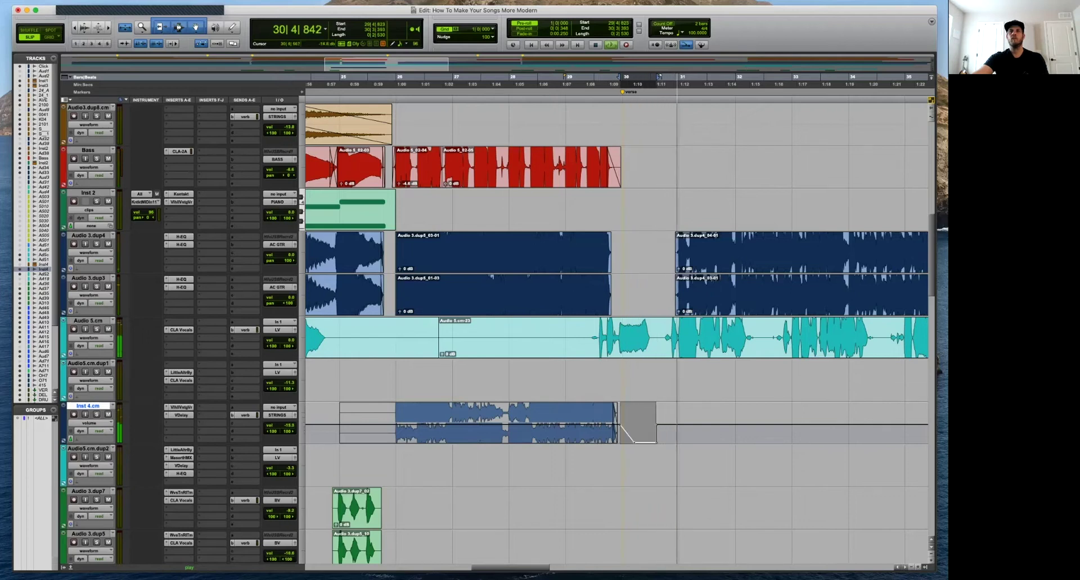
pyautogui.press('r')
pyautogui.keyDown('alt'); pyautogui.click(637, 426); pyautogui.keyUp('alt')
pyautogui.press('space')
pyautogui.click(643, 432)
pyautogui.press('space')
pyautogui.press('-')
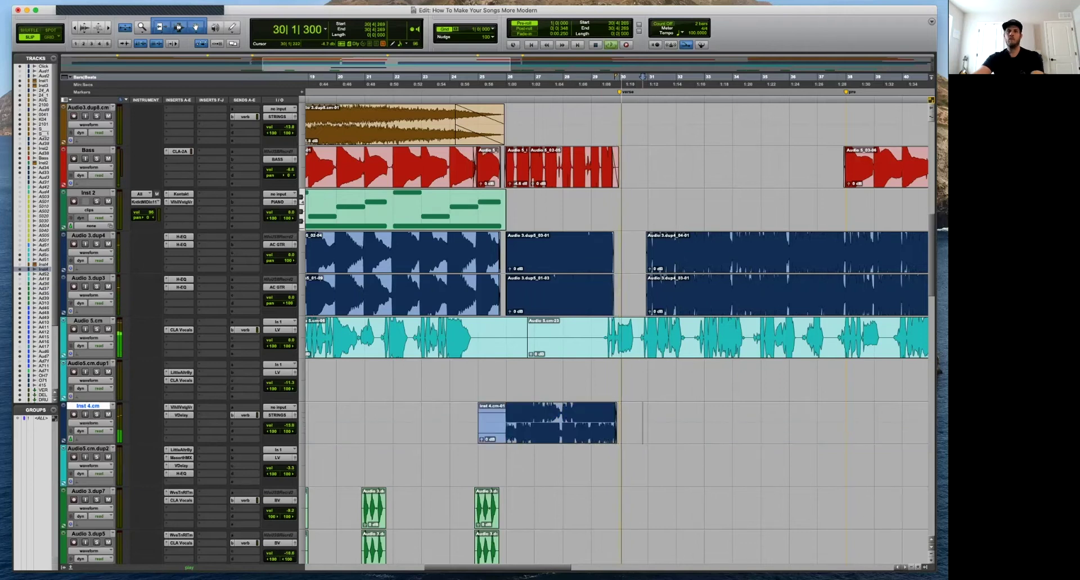
# Duplicate the Inst 4.cm clip with the empty range after it, so a copy lands near the end of the second chorus.
pyautogui.click(504, 428)
pyautogui.press('r')
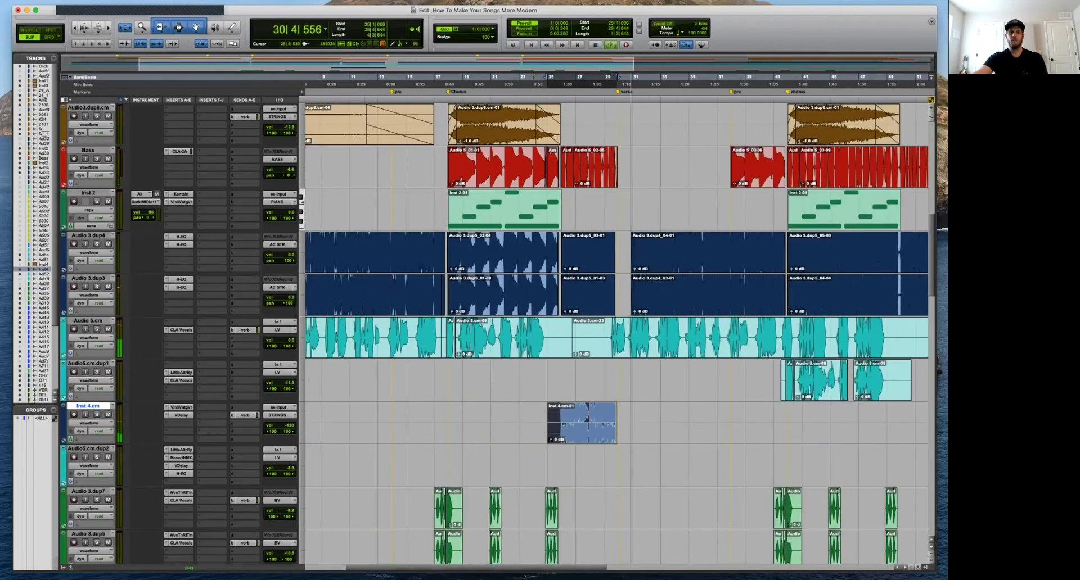
pyautogui.keyDown('shift'); pyautogui.click(732, 425); pyautogui.keyUp('shift')
pyautogui.press('r')
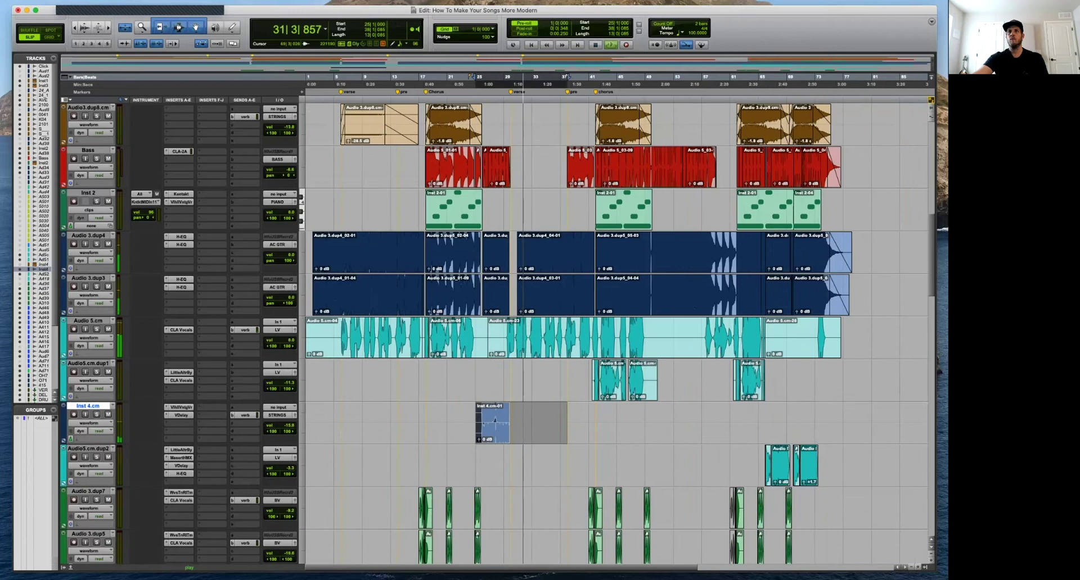
pyautogui.keyDown('shift'); pyautogui.click(641, 425); pyautogui.keyUp('shift')
pyautogui.press('super+d')
pyautogui.click(632, 425)
pyautogui.press('space')
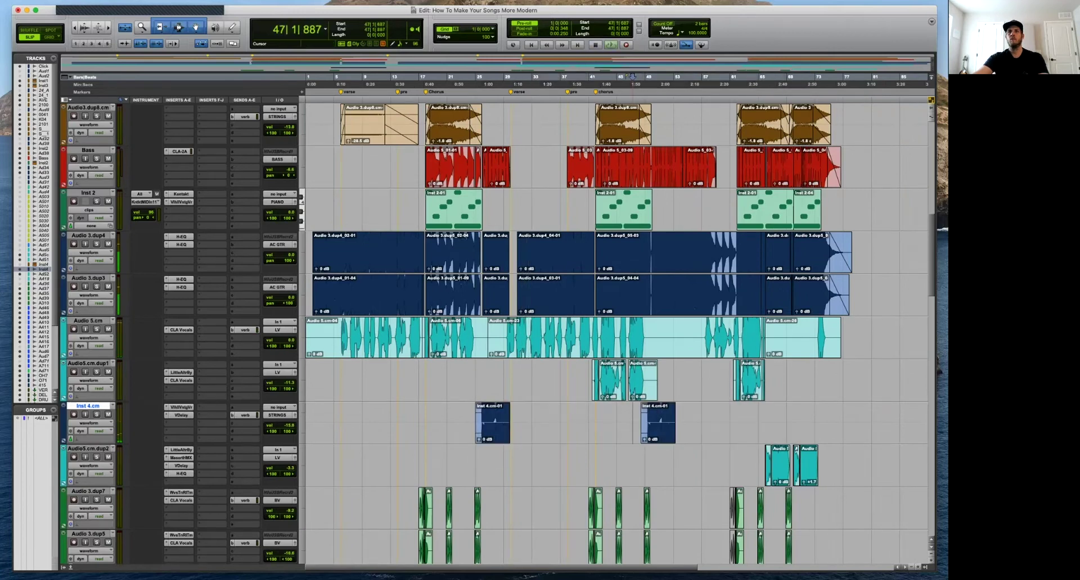
# Move the copied Inst 4.cm clip on the grid so it starts at bar 49.
pyautogui.press('space')
pyautogui.press('t')
pyautogui.press('t')
pyautogui.press('t')
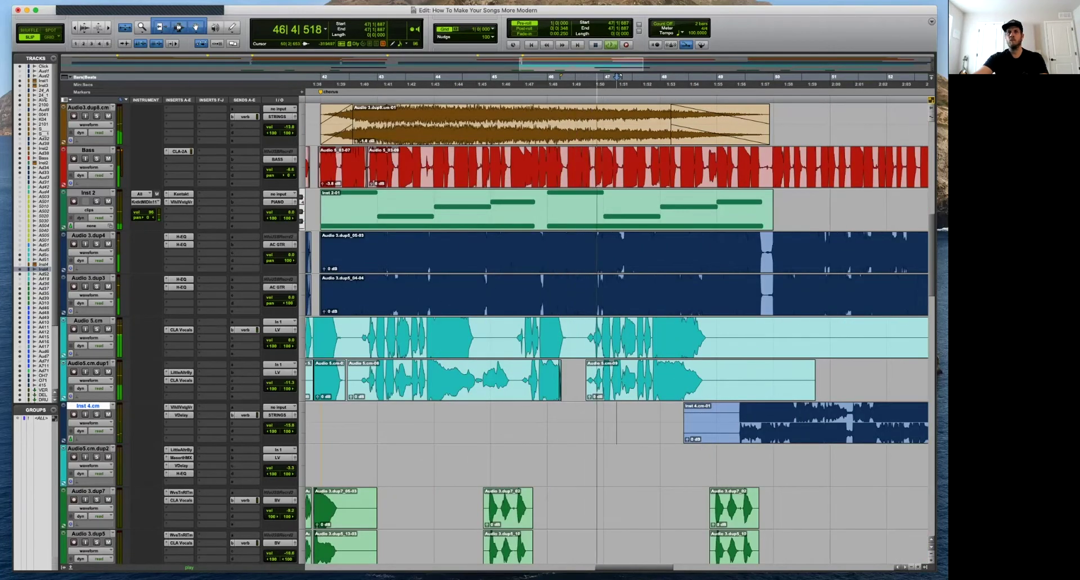
pyautogui.press('super+0')
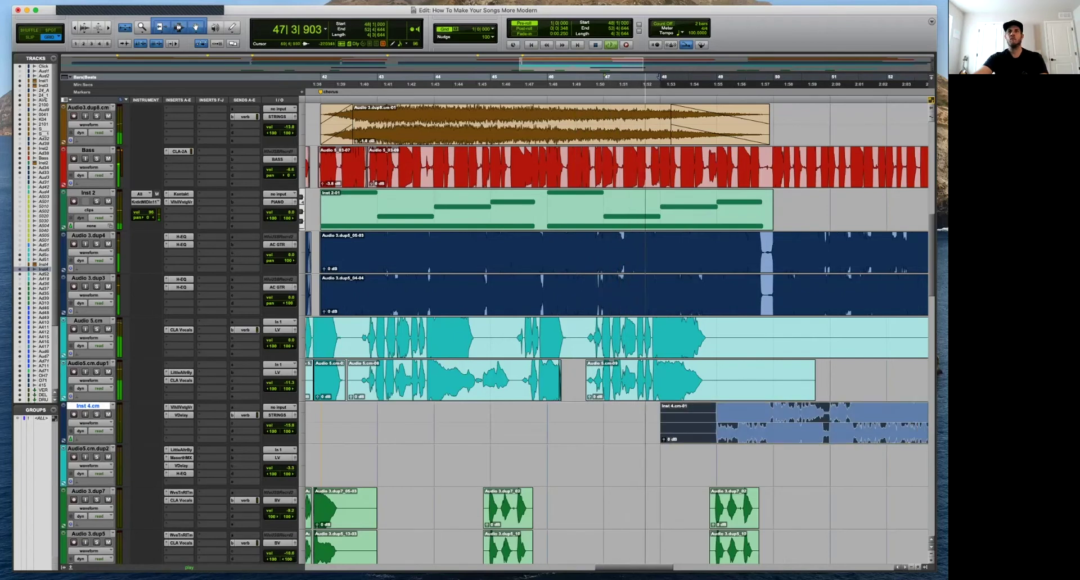
pyautogui.moveTo(678, 423); pyautogui.dragTo(733, 422)
pyautogui.press('r')
pyautogui.press('r')
pyautogui.press('r')
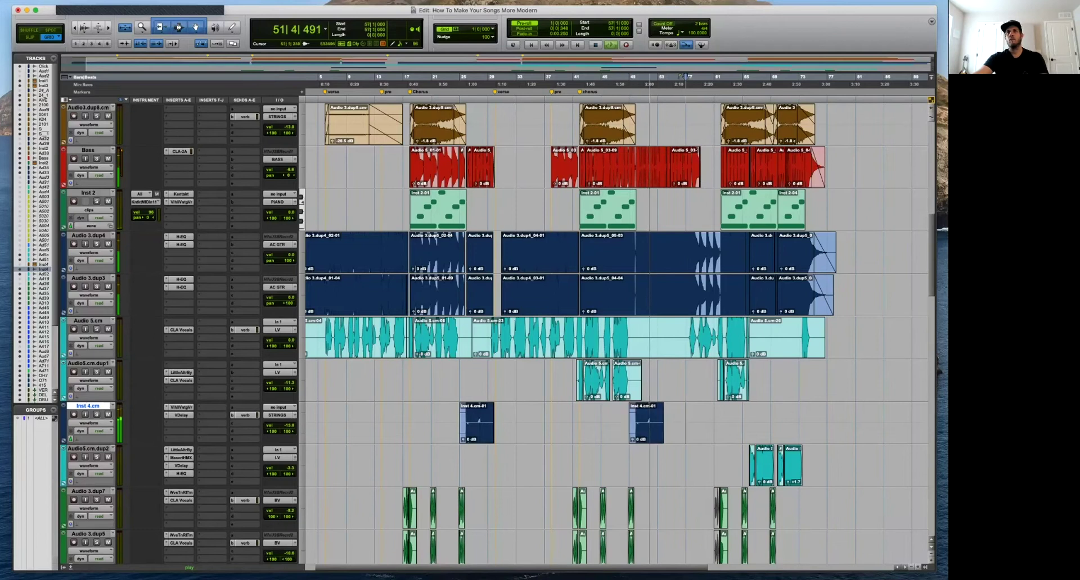
# Delete the silent bar at the start of the copied clip and duplicate the remaining clip directly after it.
pyautogui.press('t')
pyautogui.press('t')
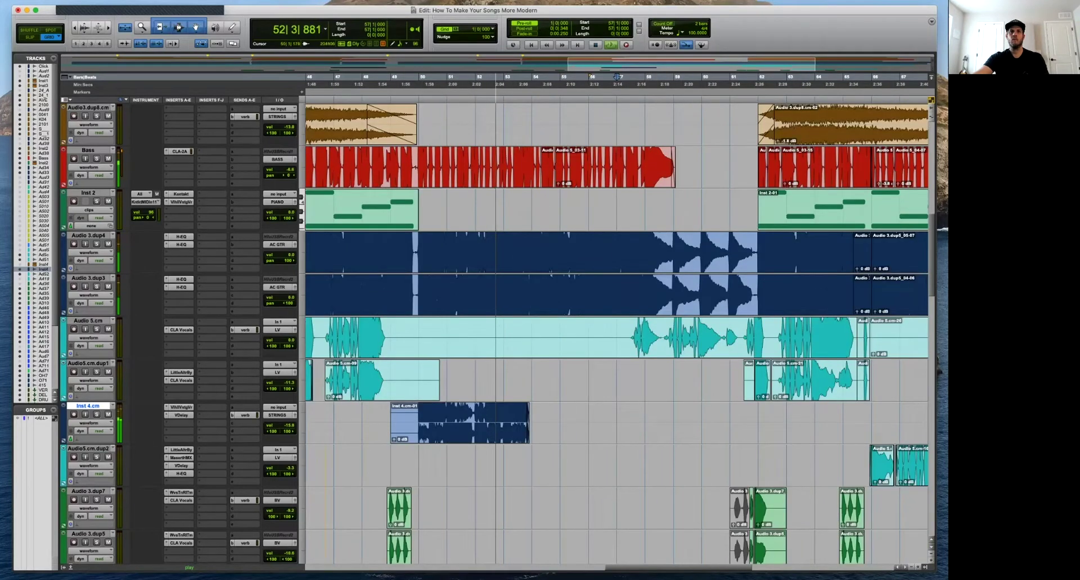
pyautogui.moveTo(418, 416); pyautogui.dragTo(391, 416)
pyautogui.press('Delete')
pyautogui.click(469, 434)
pyautogui.press('super+d')
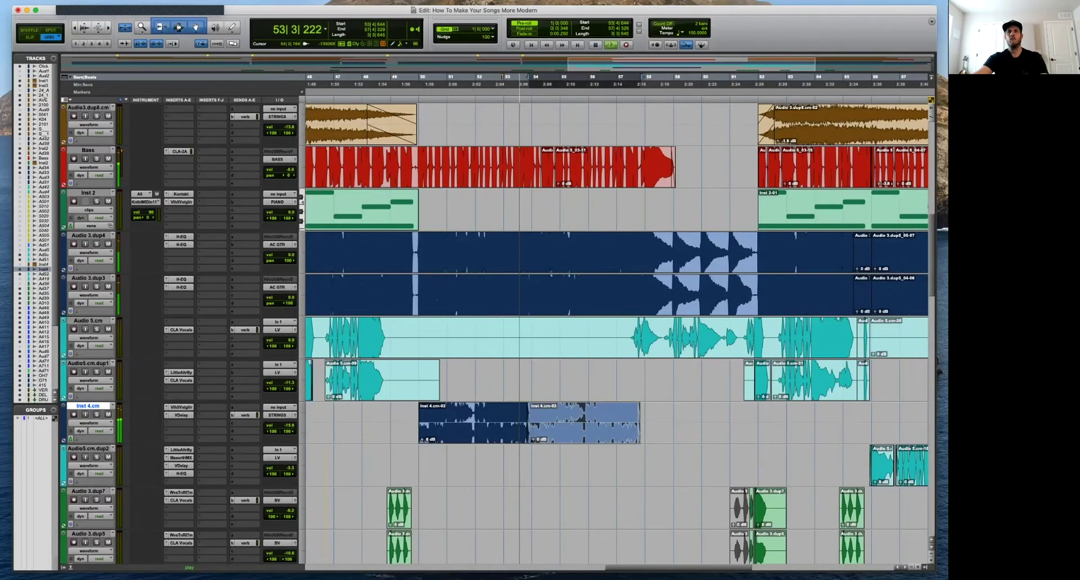
# Align the start of the second consecutive Inst 4.cm clip to bar 54.
pyautogui.press('t')
pyautogui.press('t')
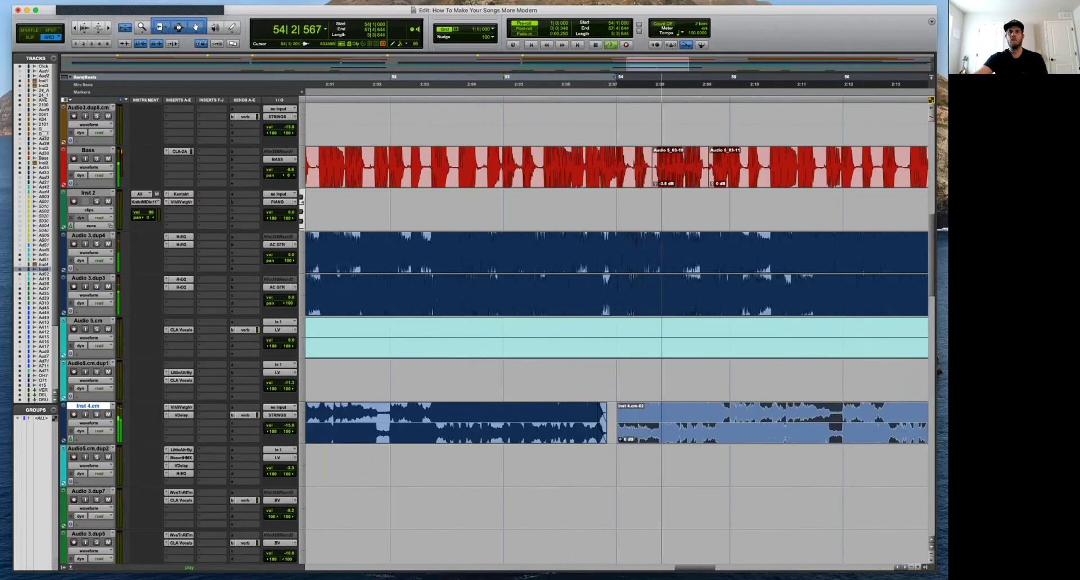
pyautogui.press('F2')
pyautogui.click(619, 422)
pyautogui.press('r')
pyautogui.press('r')
pyautogui.press('r')
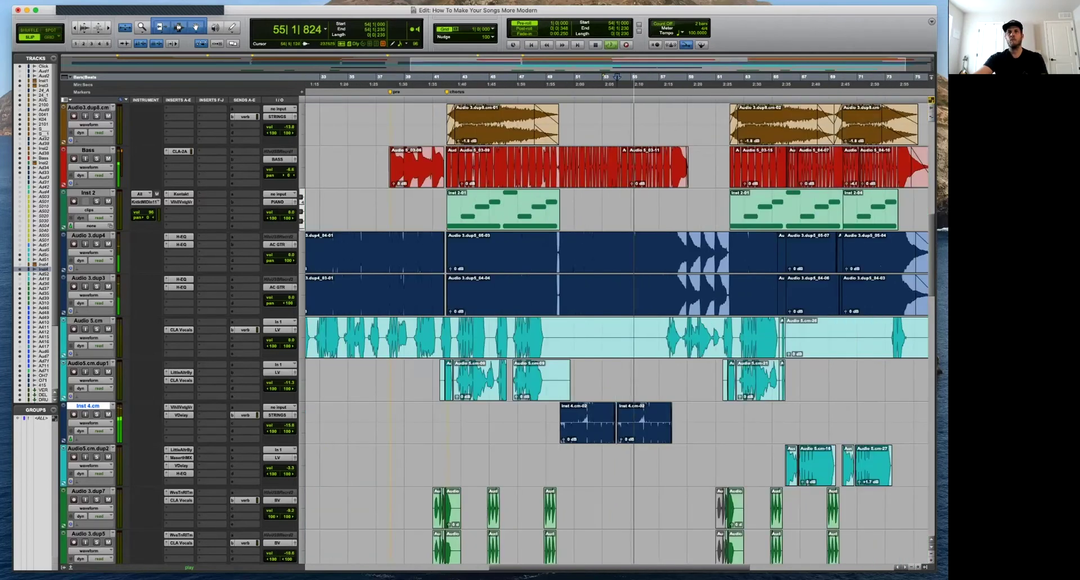
# Select both Inst 4.cm clips after the second chorus, extend the selection towards bar 66 and duplicate it into the final chorus.
pyautogui.press('t')
pyautogui.press('t')
pyautogui.click(616, 424)
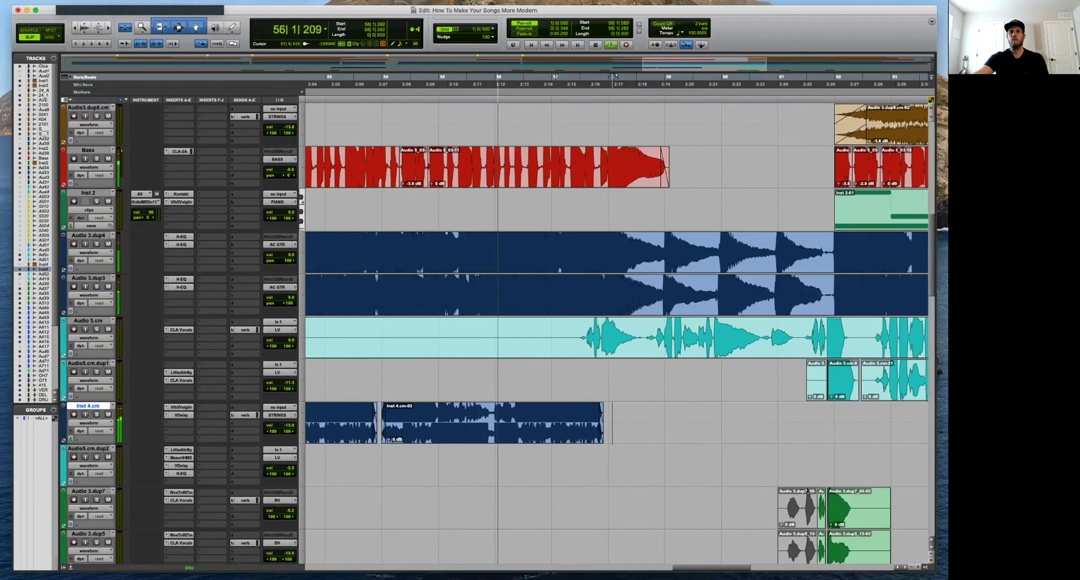
pyautogui.press('r')
pyautogui.press('r')
pyautogui.click(531, 432)
pyautogui.keyDown('shift'); pyautogui.click(583, 432); pyautogui.keyUp('shift')
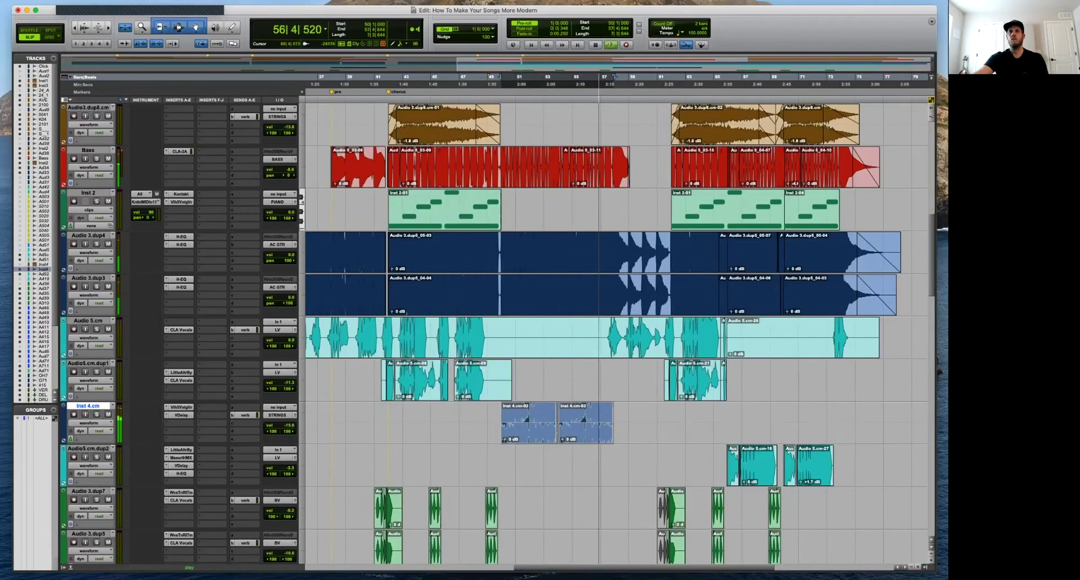
pyautogui.keyDown('shift'); pyautogui.click(727, 422); pyautogui.keyUp('shift')
pyautogui.press('super+d')
# Shift the pair of duplicated Inst 4.cm clips slightly later so the first one begins at bar 66.
pyautogui.press('t')
pyautogui.press('t')
pyautogui.press('t')
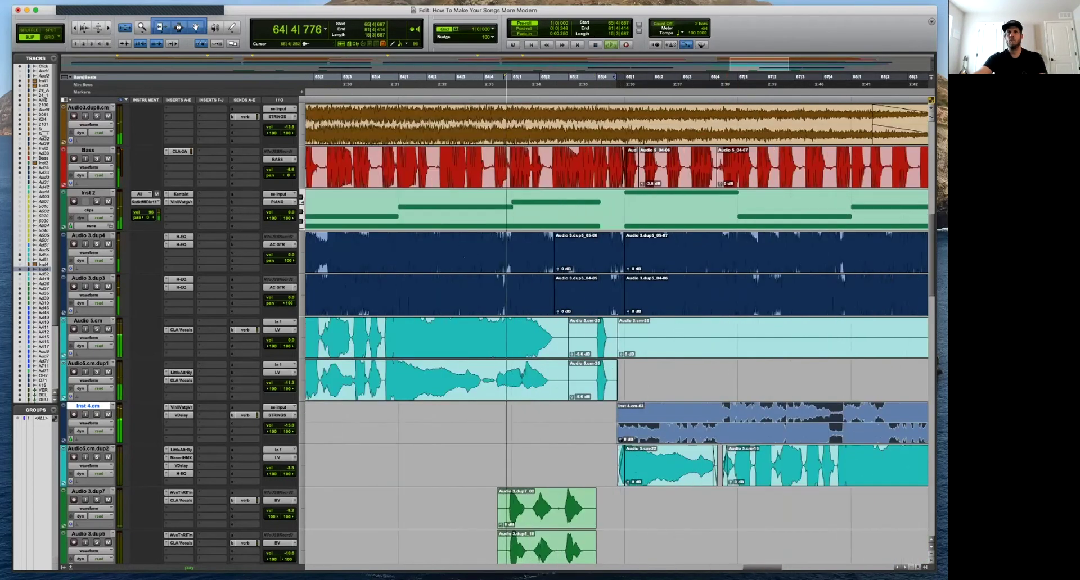
pyautogui.moveTo(676, 425); pyautogui.dragTo(673, 425)
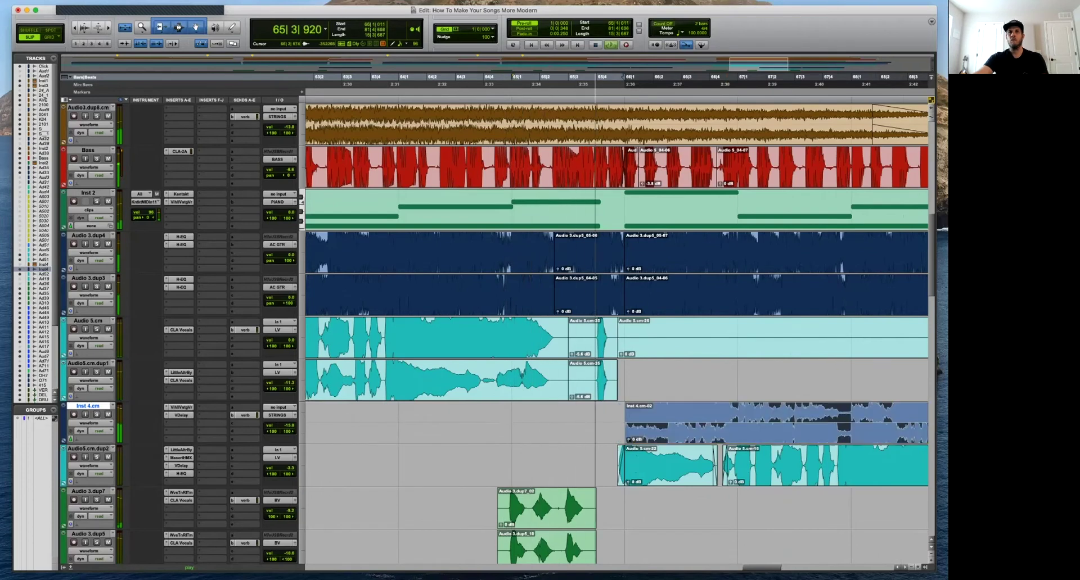
pyautogui.press('r')
pyautogui.press('r')
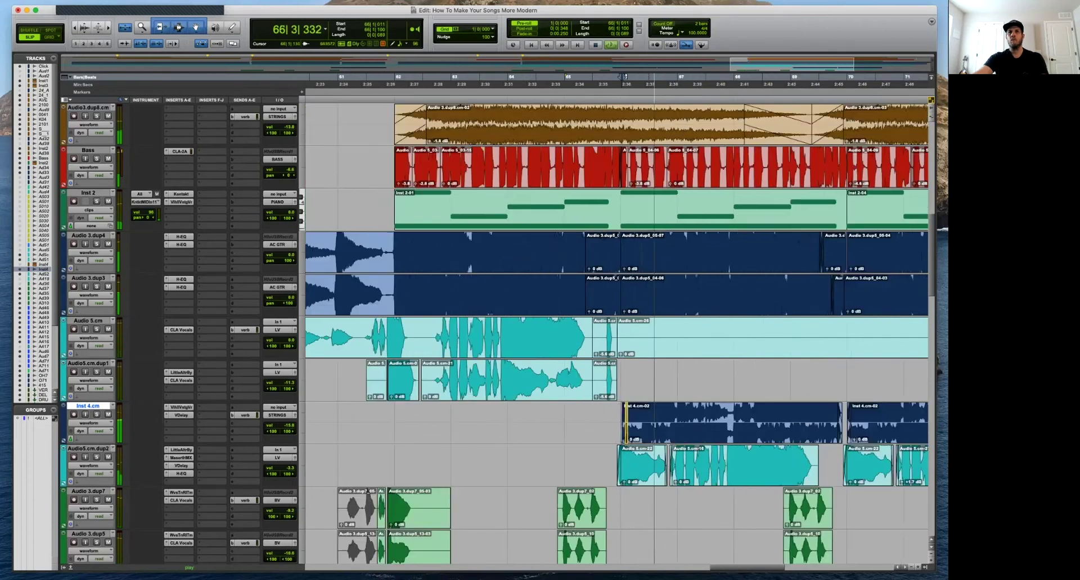
pyautogui.press('r')
pyautogui.press('r')
pyautogui.press('r')
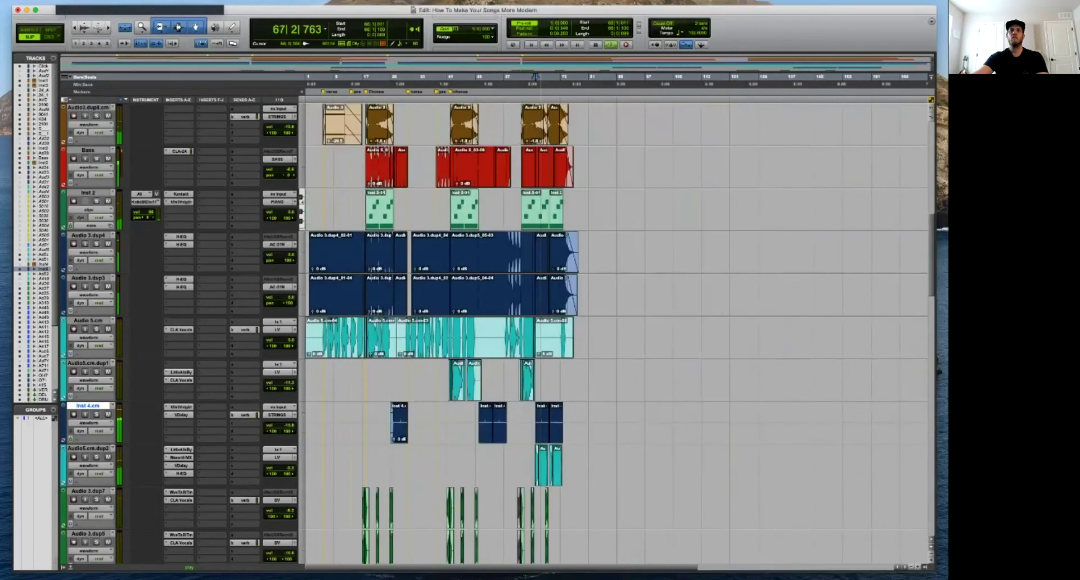
# Stop playback, show the hidden Inst 4 instrument track and make it active.
pyautogui.click(290, 427)
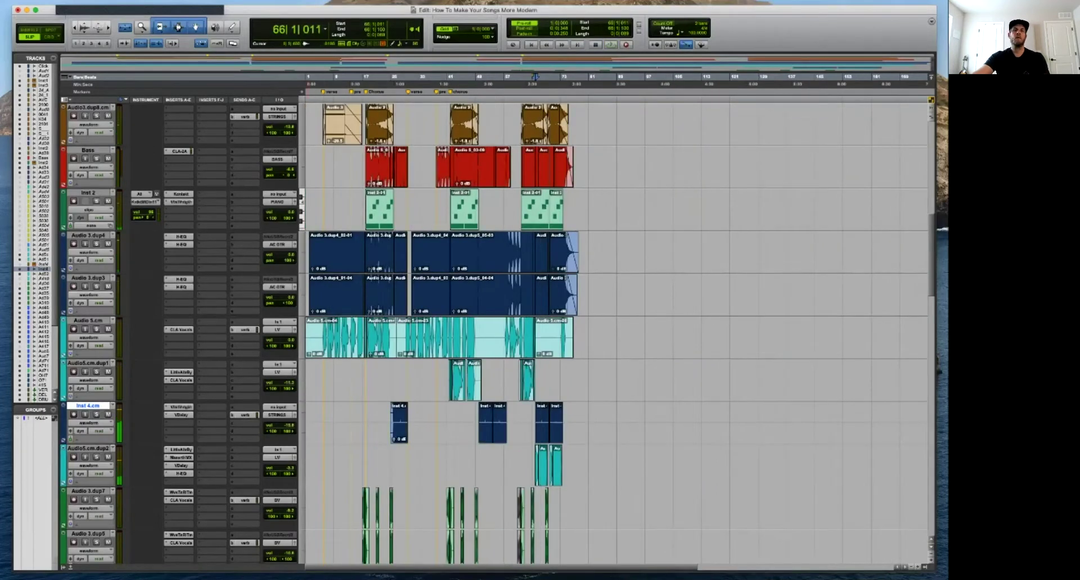
pyautogui.press('r')
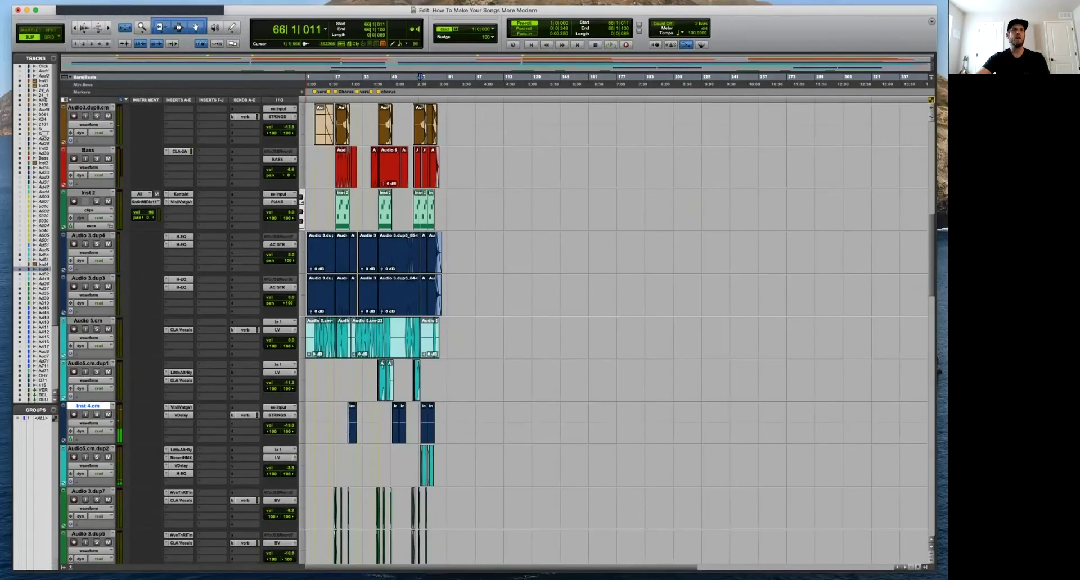
pyautogui.click(20, 264)
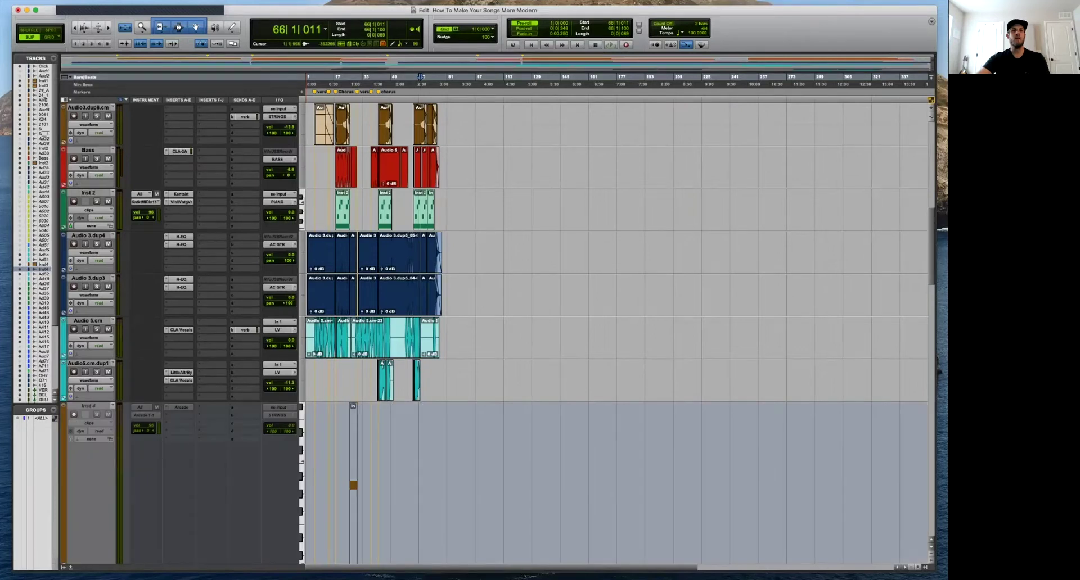
pyautogui.rightClick(87, 406)
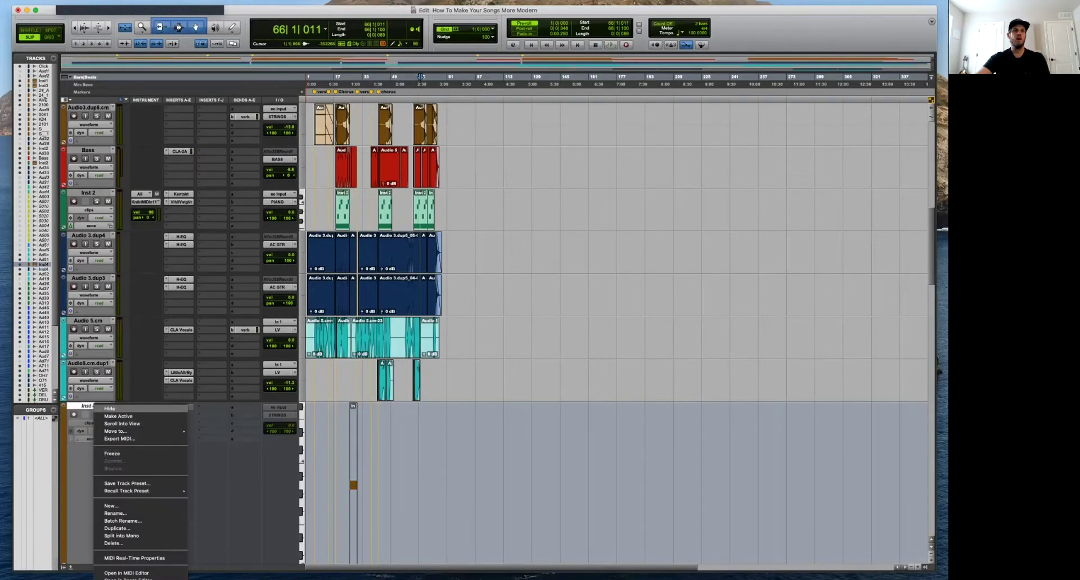
pyautogui.click(118, 416)
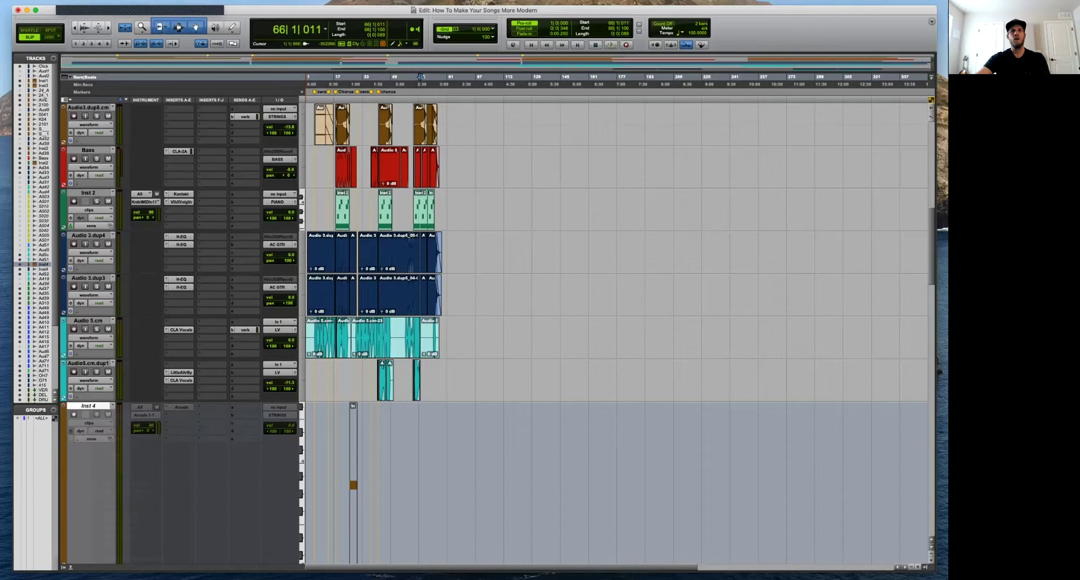
# Delete the existing MIDI clip from the Inst 4 track.
pyautogui.scroll(-1, 372, 416)
pyautogui.moveTo(372, 416); pyautogui.dragTo(336, 416)
pyautogui.press('Delete')
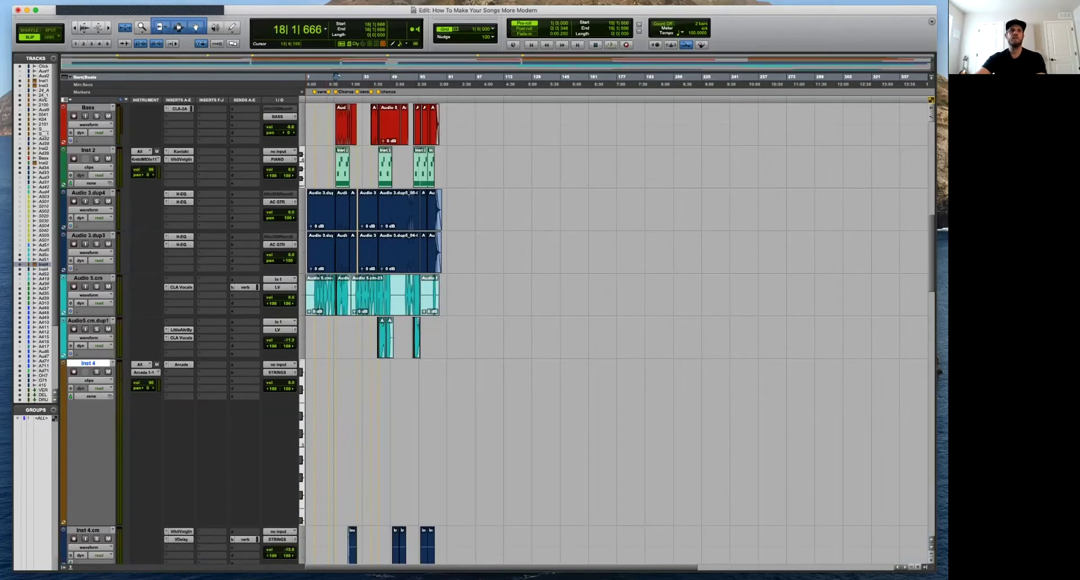
# Open the Arcade instrument on the Inst 4 track and search its kits for "pad".
pyautogui.click(181, 364)
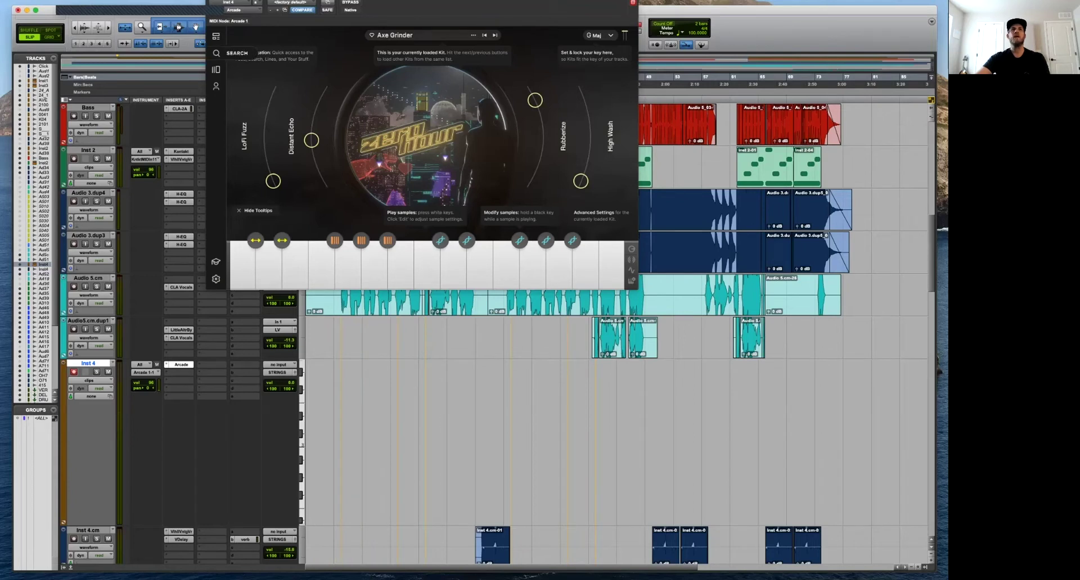
pyautogui.click(216, 53)
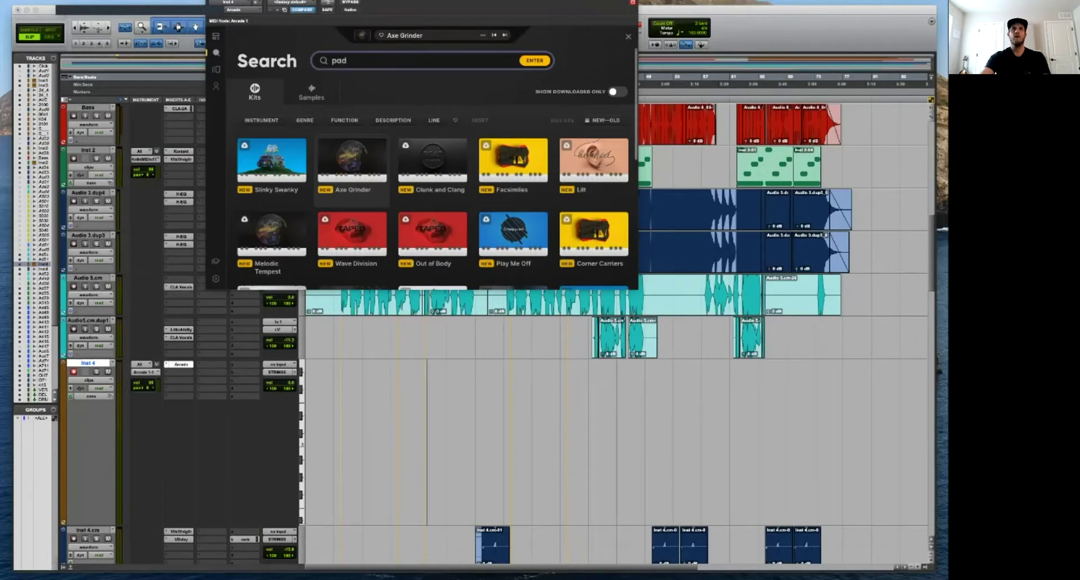
pyautogui.write('pad')
pyautogui.press('Return')
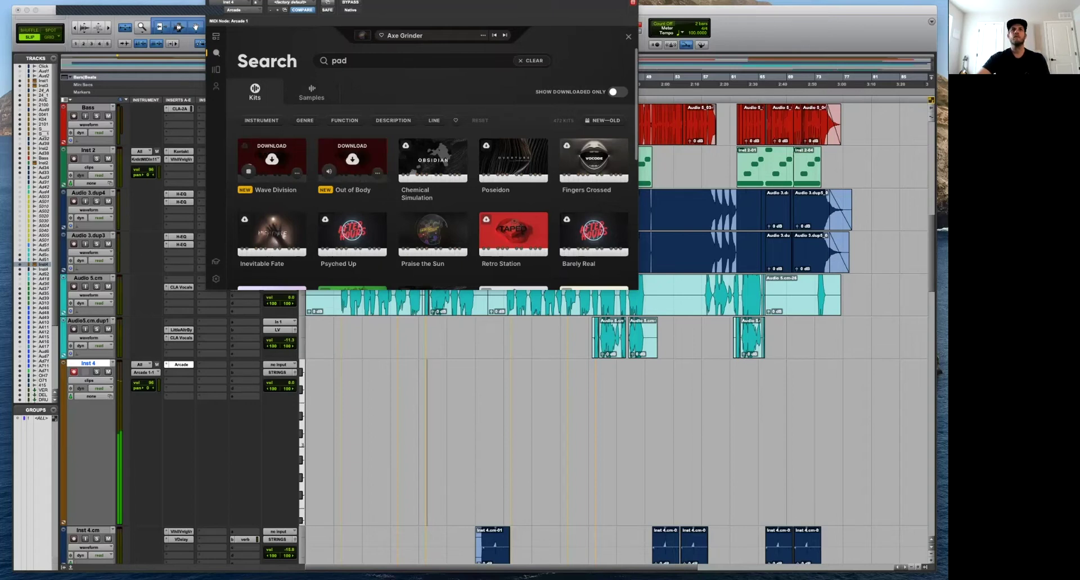
# Preview the Out of Body, Chemical Simulation and Poseidon kits, and load Poseidon into Arcade.
pyautogui.click(329, 171)
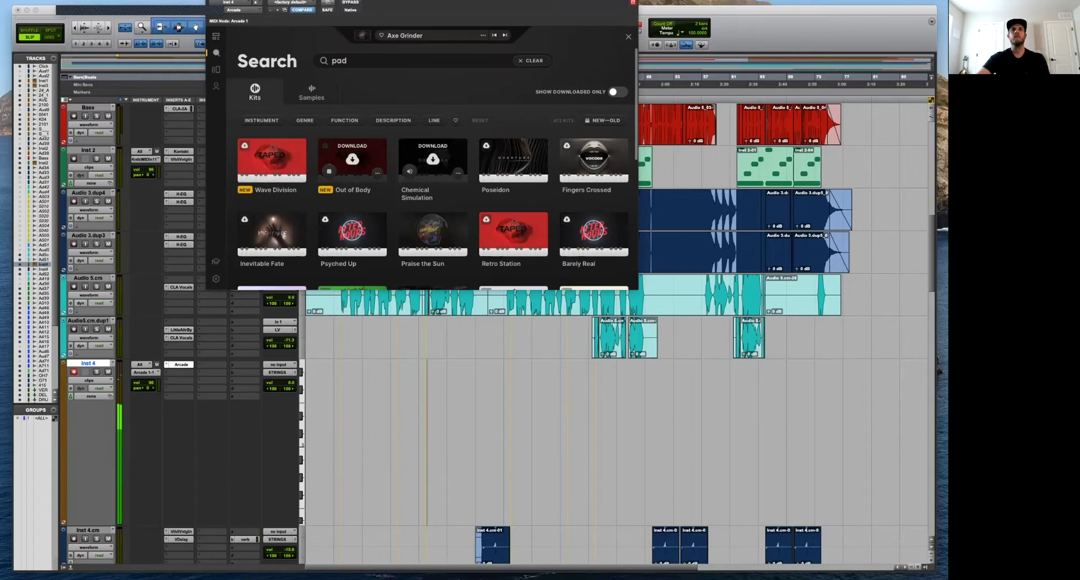
pyautogui.click(409, 171)
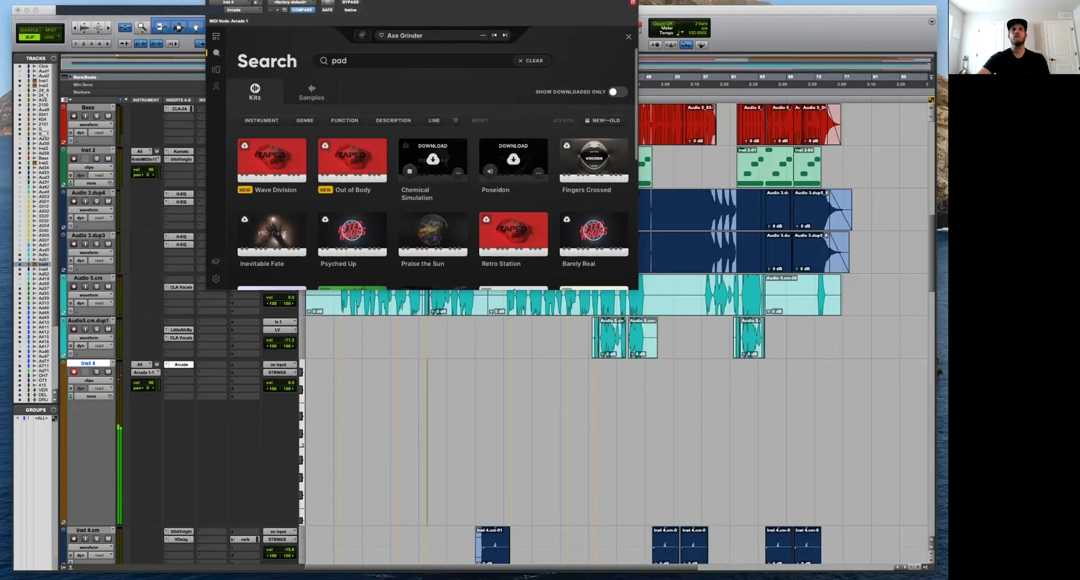
pyautogui.click(490, 171)
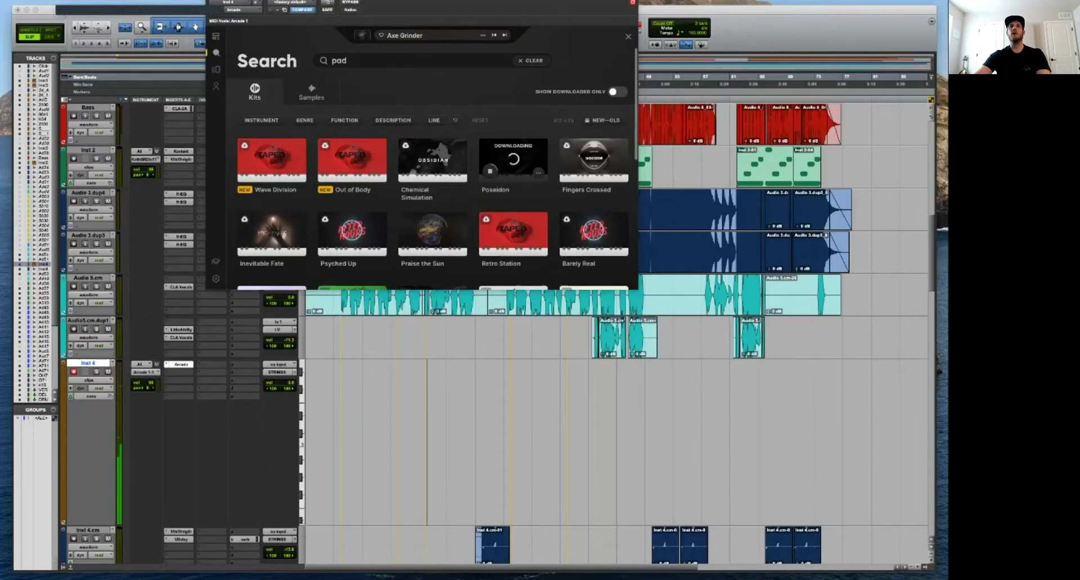
pyautogui.click(512, 159)
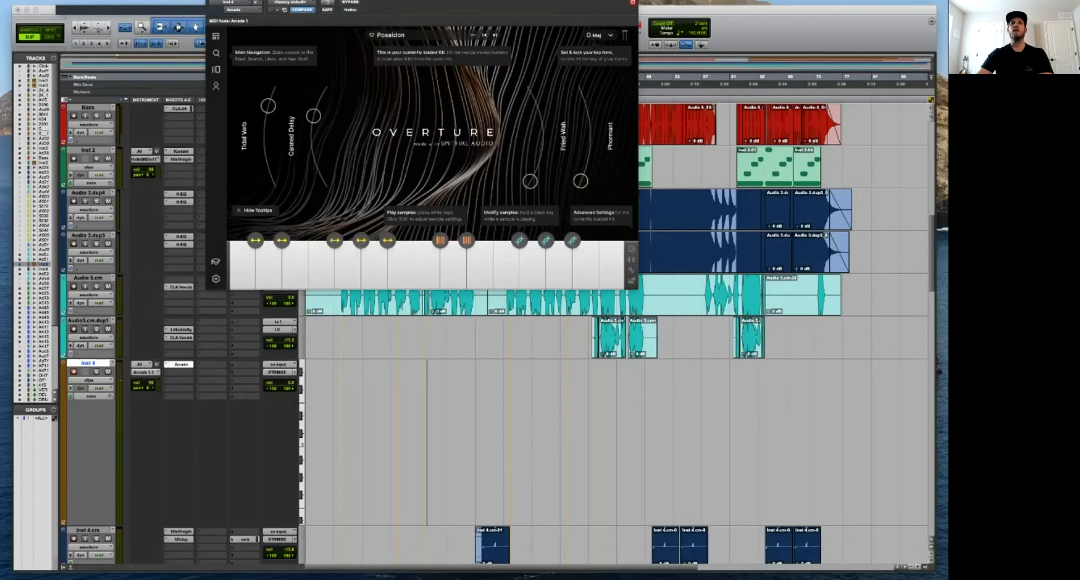
# Audition the different sample keys of the Poseidon kit on Arcade's keyboard against the song.
pyautogui.click(479, 259)
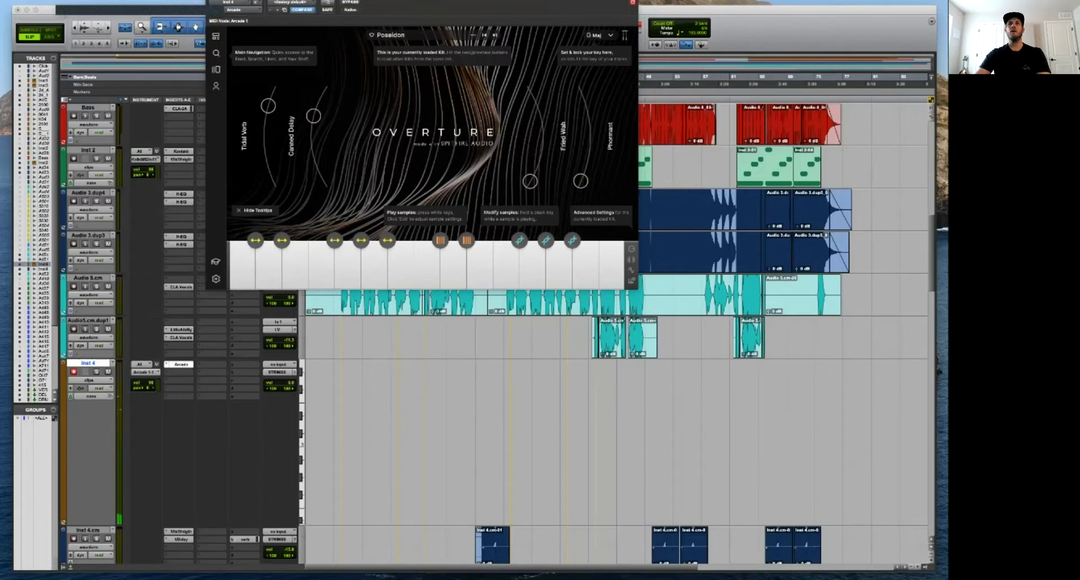
pyautogui.scroll(-3, 618, 337)
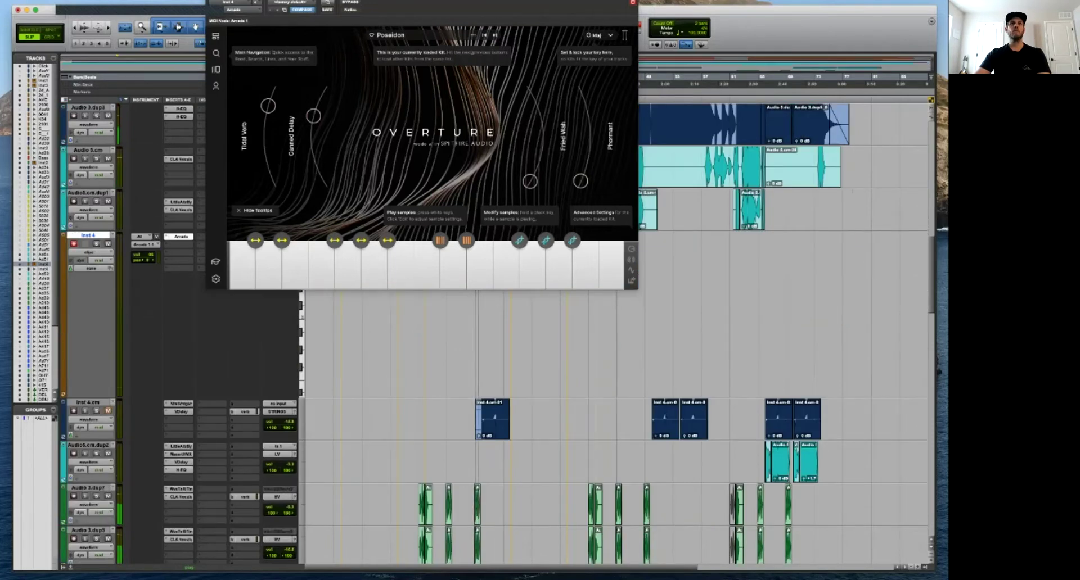
pyautogui.click(479, 262)
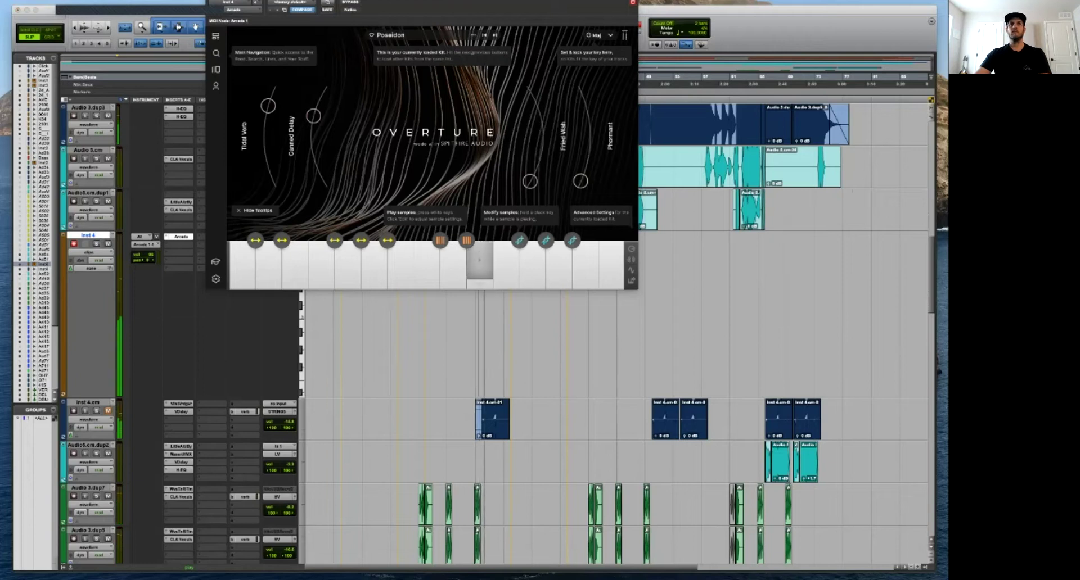
pyautogui.click(506, 261)
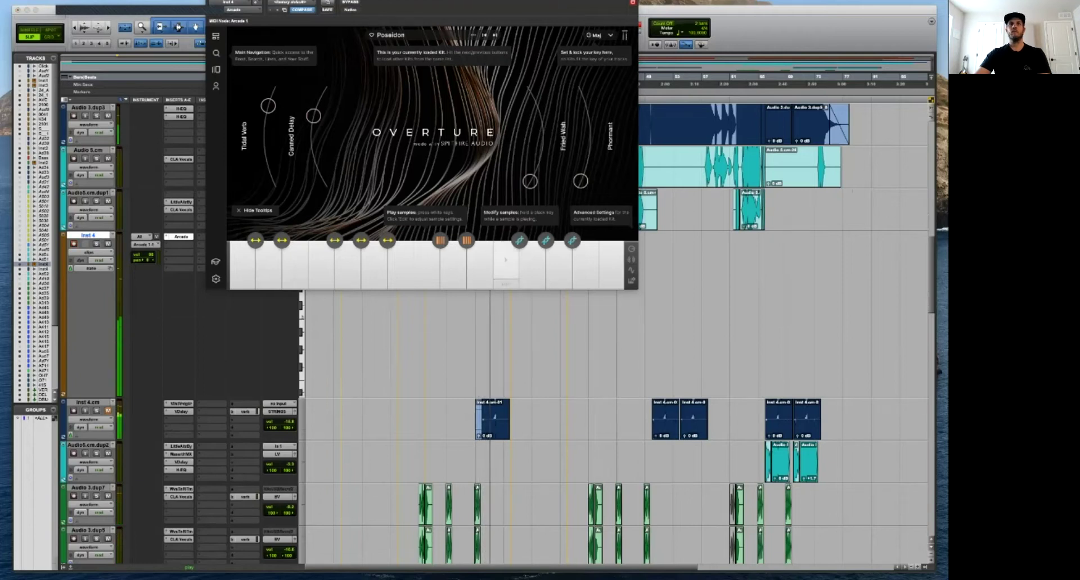
pyautogui.click(532, 260)
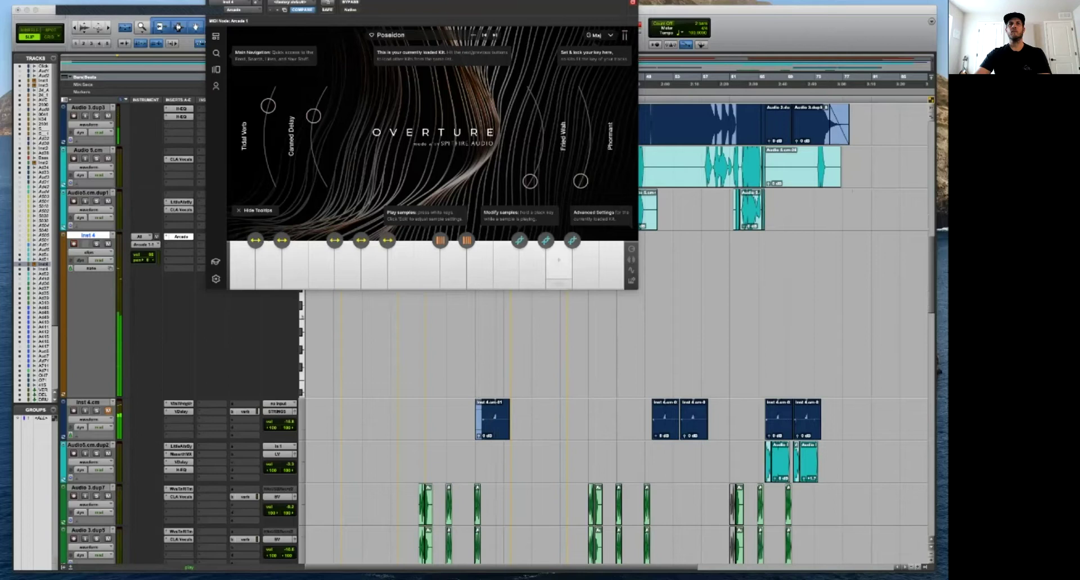
pyautogui.click(559, 259)
pyautogui.click(585, 260)
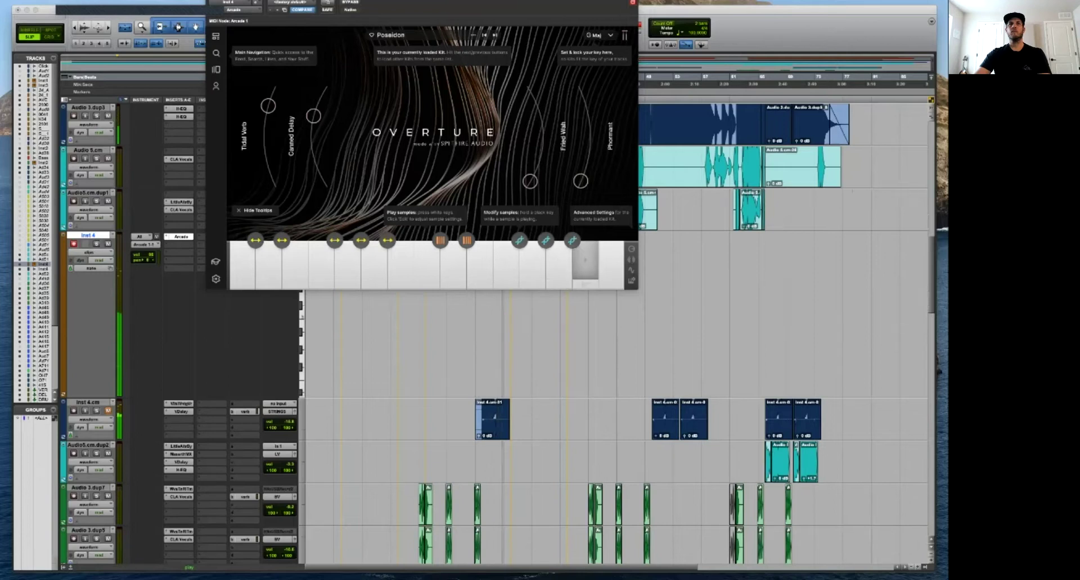
pyautogui.click(559, 260)
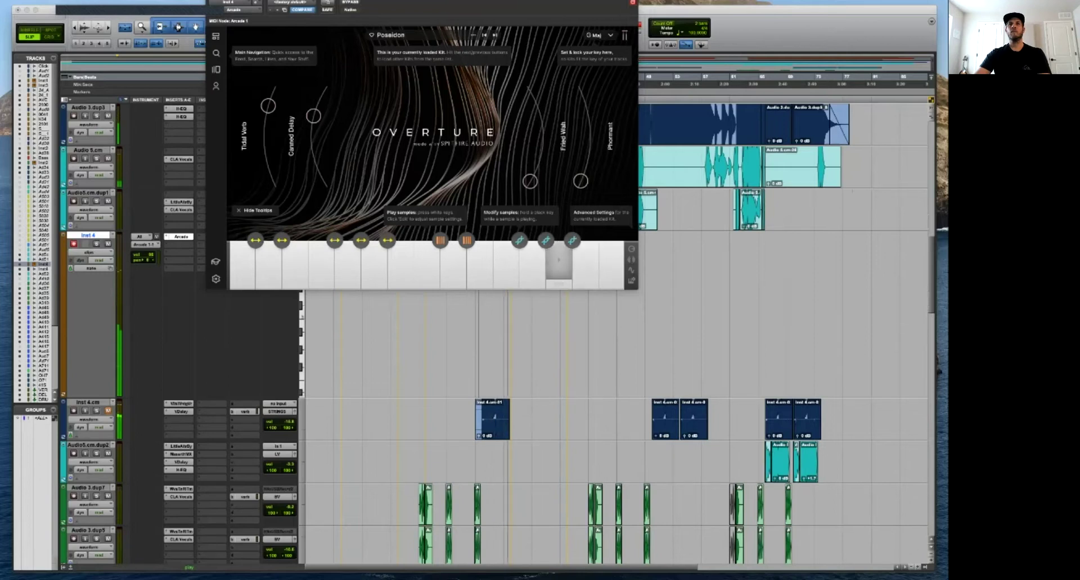
pyautogui.click(479, 260)
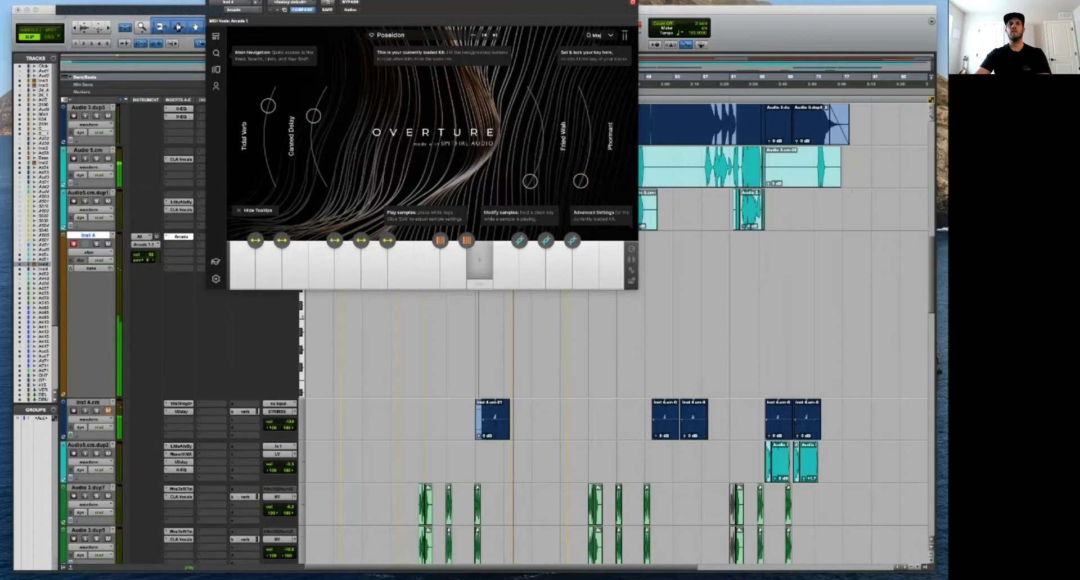
pyautogui.click(453, 260)
pyautogui.click(426, 259)
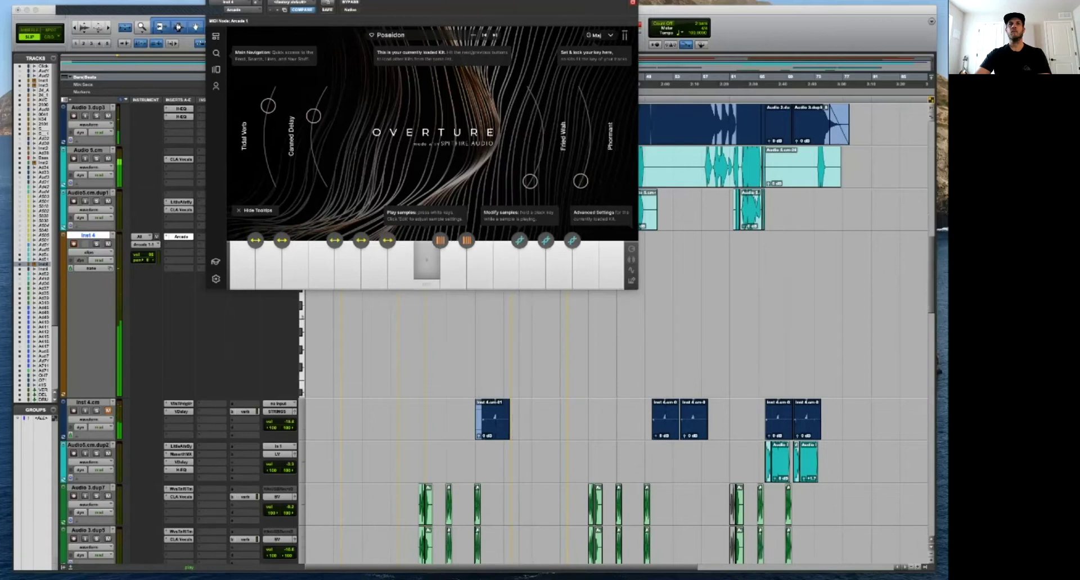
pyautogui.click(479, 260)
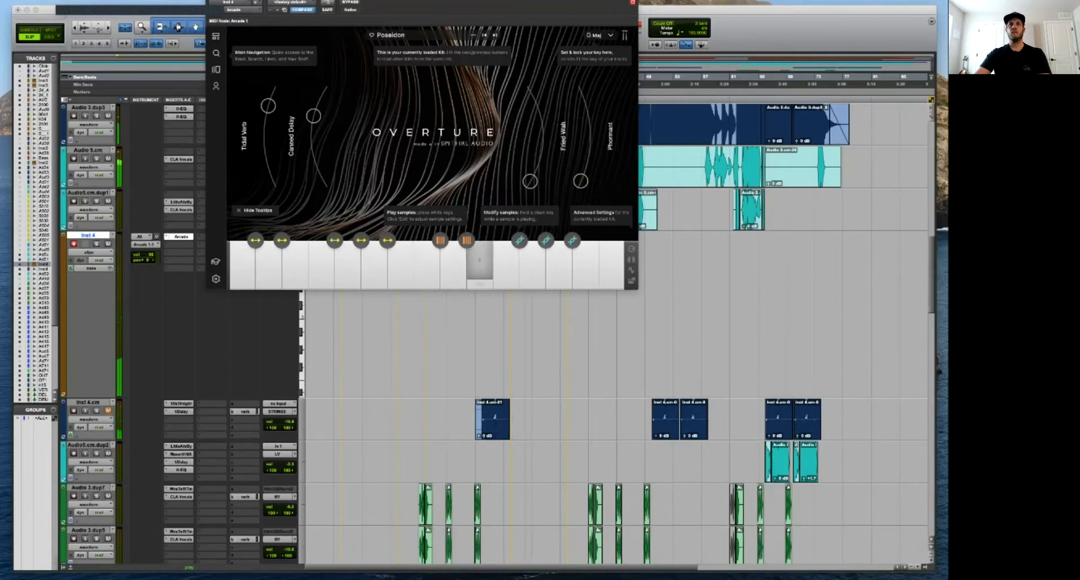
pyautogui.click(479, 260)
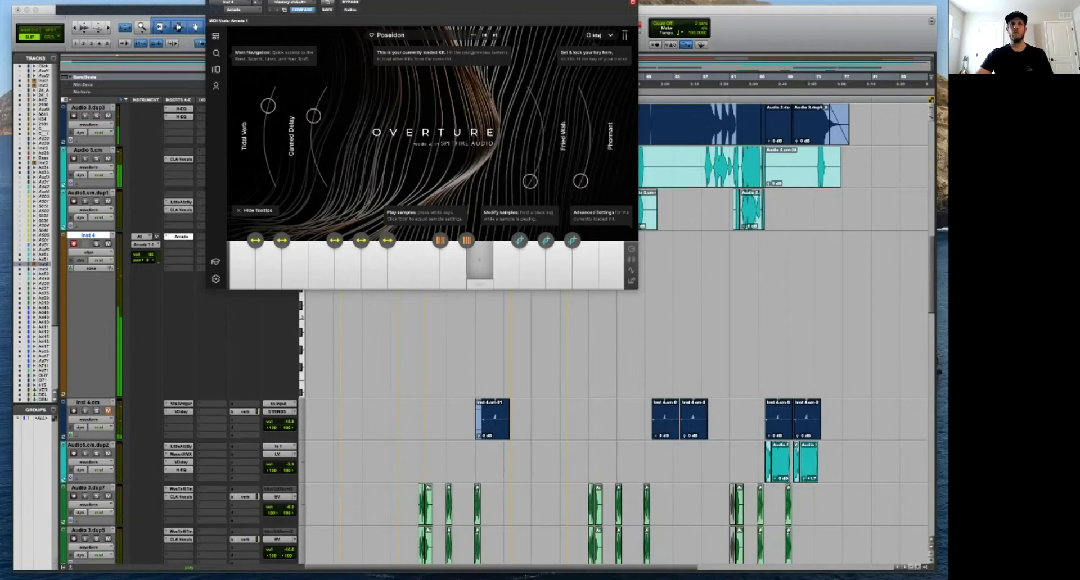
# Stop playback and record a long held Poseidon sample on the Inst 4 track from about bar 25, above the Inst 4.cm clip.
pyautogui.moveTo(433, 7); pyautogui.dragTo(786, 51)
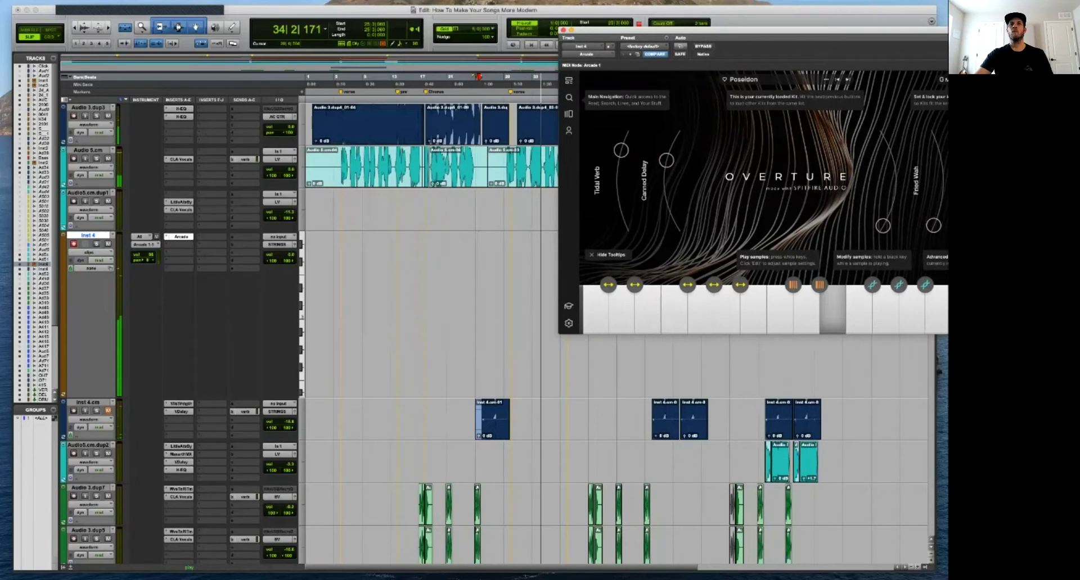
pyautogui.press('space')
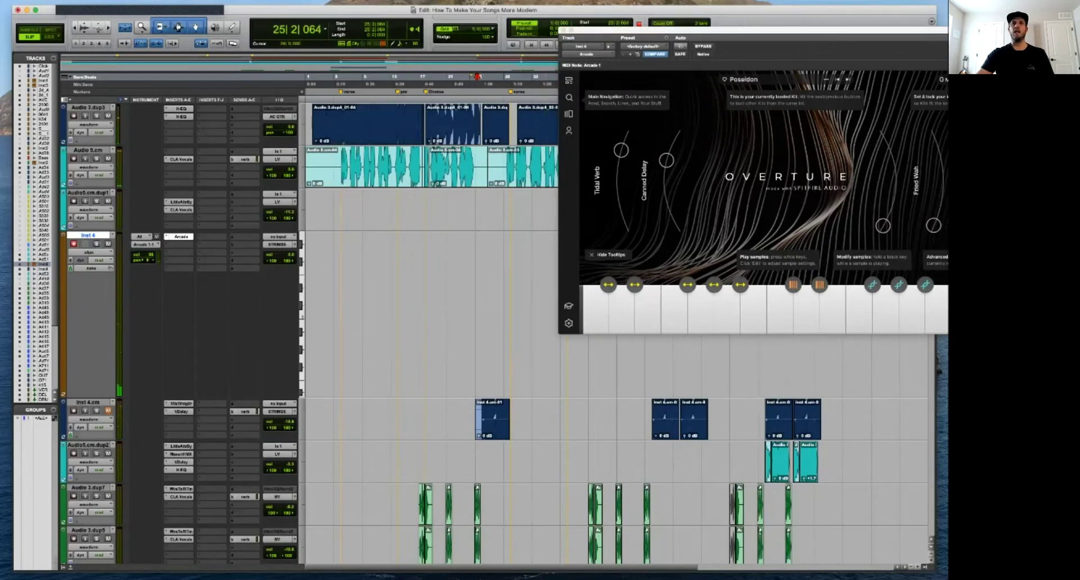
pyautogui.press('space')
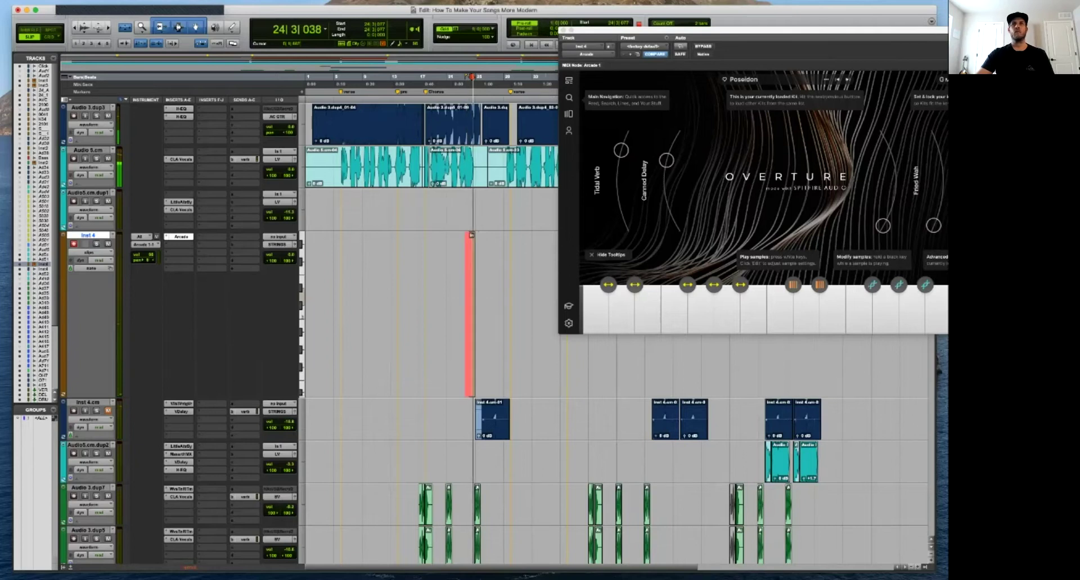
pyautogui.press('t')
pyautogui.press('t')
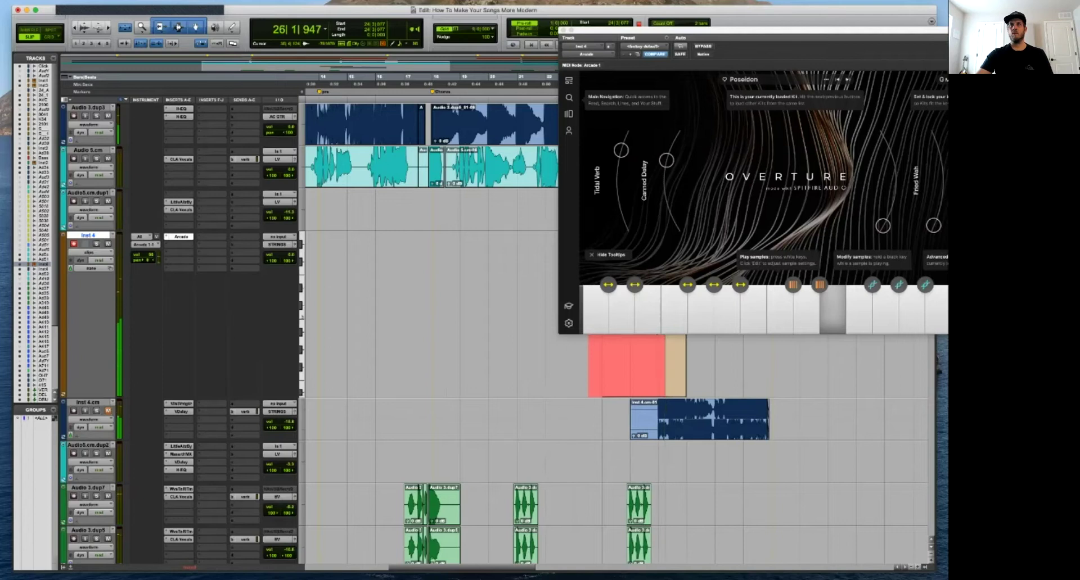
pyautogui.moveTo(731, 30); pyautogui.dragTo(269, 48)
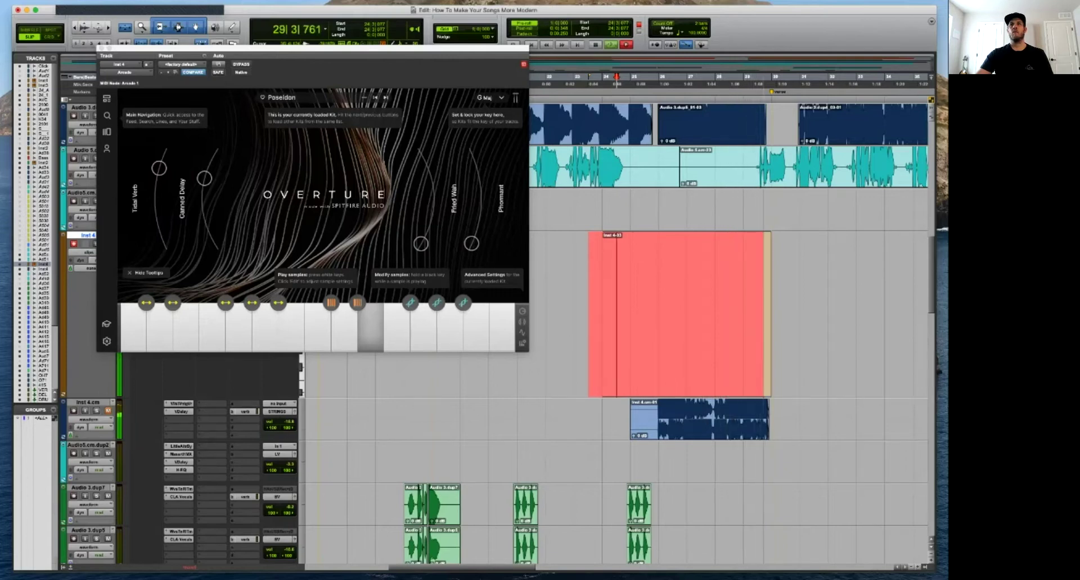
pyautogui.press('space')
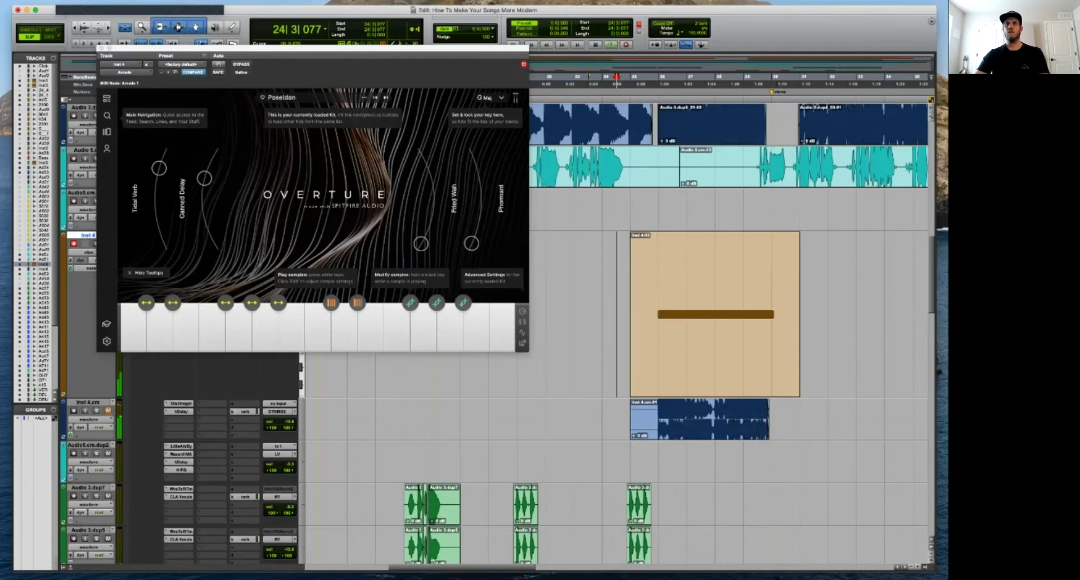
# Quantize the note-on and note-off of the recorded Inst 4 clip to a 1/16 note grid.
pyautogui.click(698, 353)
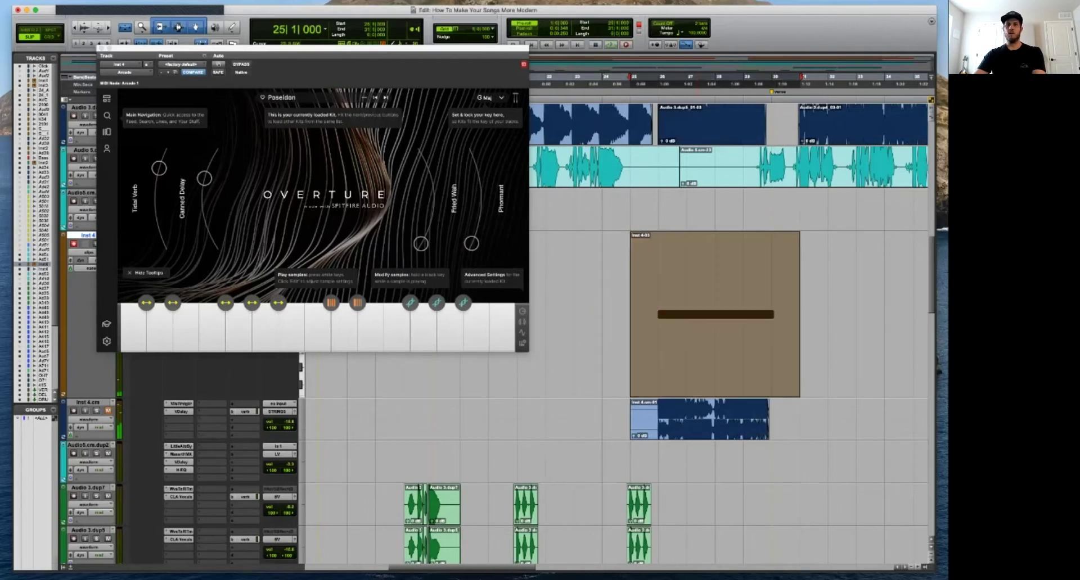
pyautogui.hotkey('alt', '0')
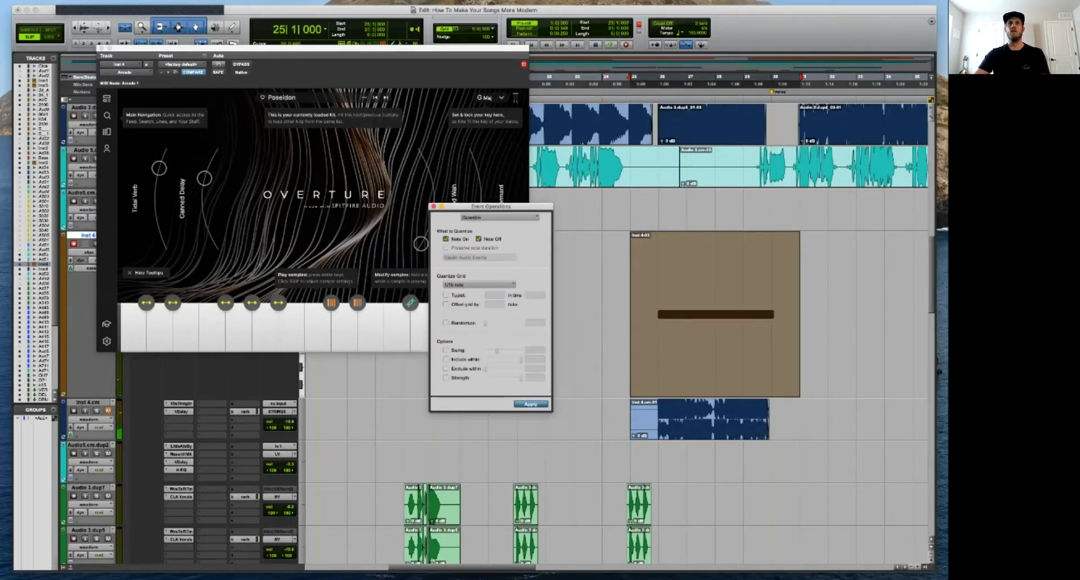
pyautogui.click(701, 282)
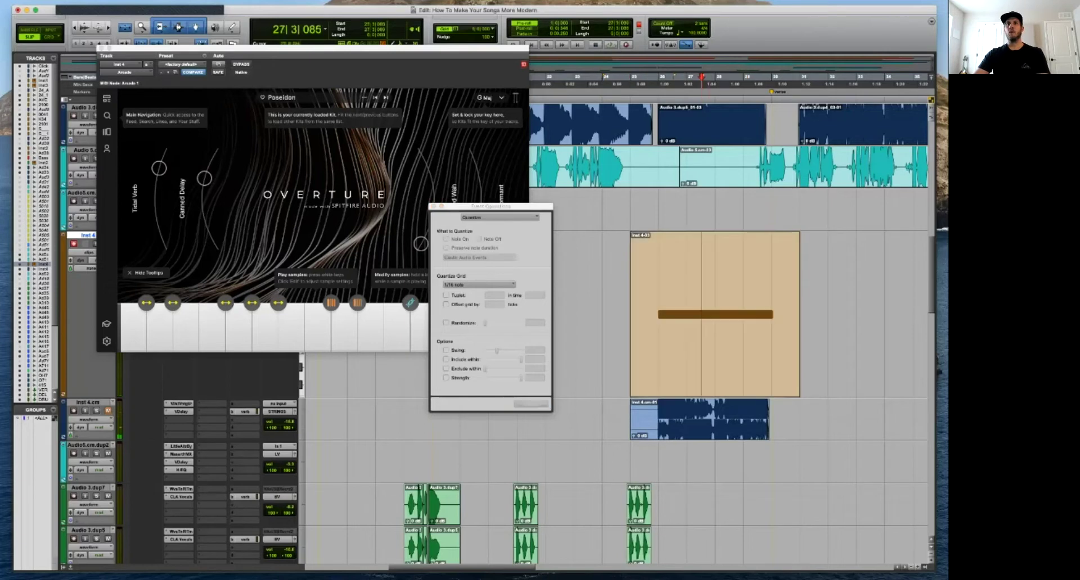
# In Grid mode, select bars 24 to 32 around the recorded Inst 4 clip and commit it to an audio track.
pyautogui.moveTo(627, 281); pyautogui.dragTo(827, 281)
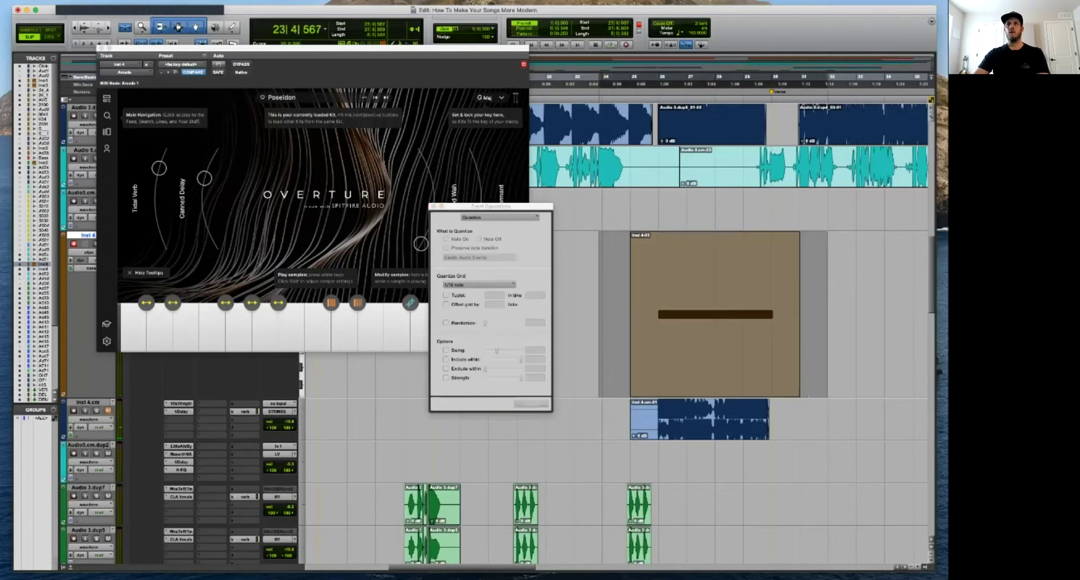
pyautogui.press('F4')
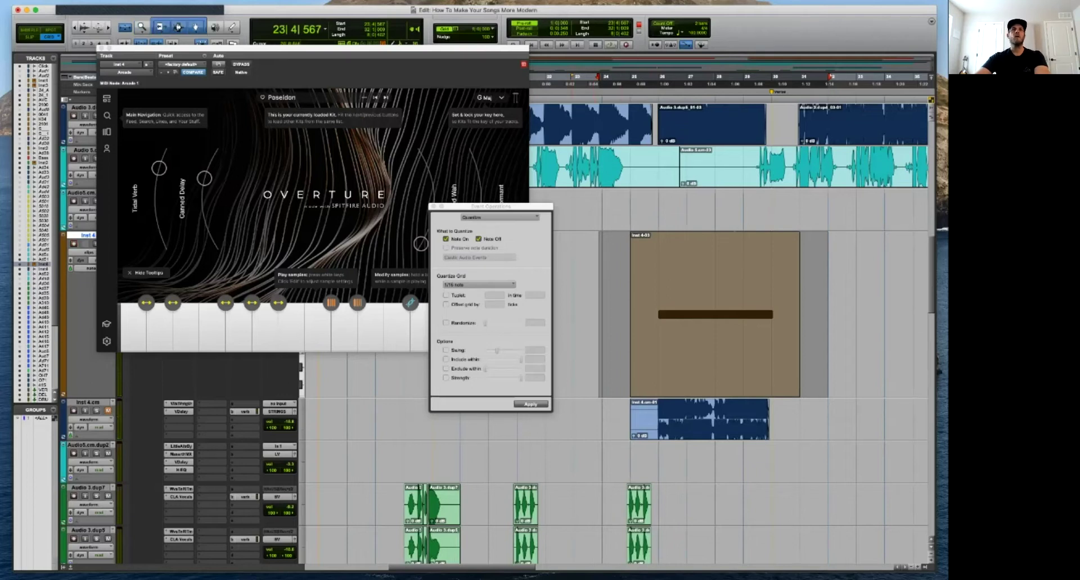
pyautogui.moveTo(629, 315); pyautogui.dragTo(827, 315)
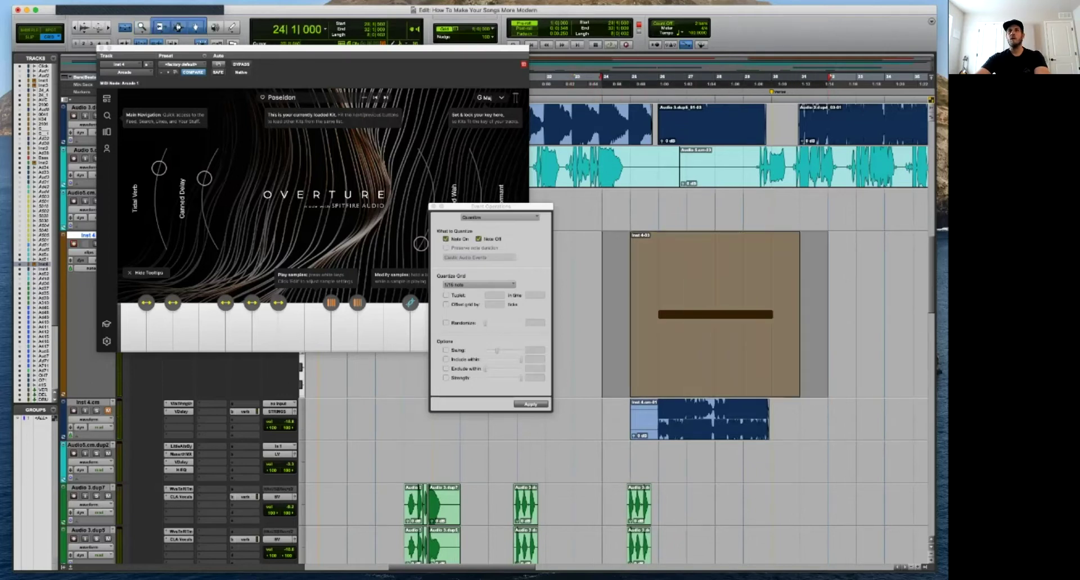
pyautogui.rightClick(698, 371)
pyautogui.click(720, 533)
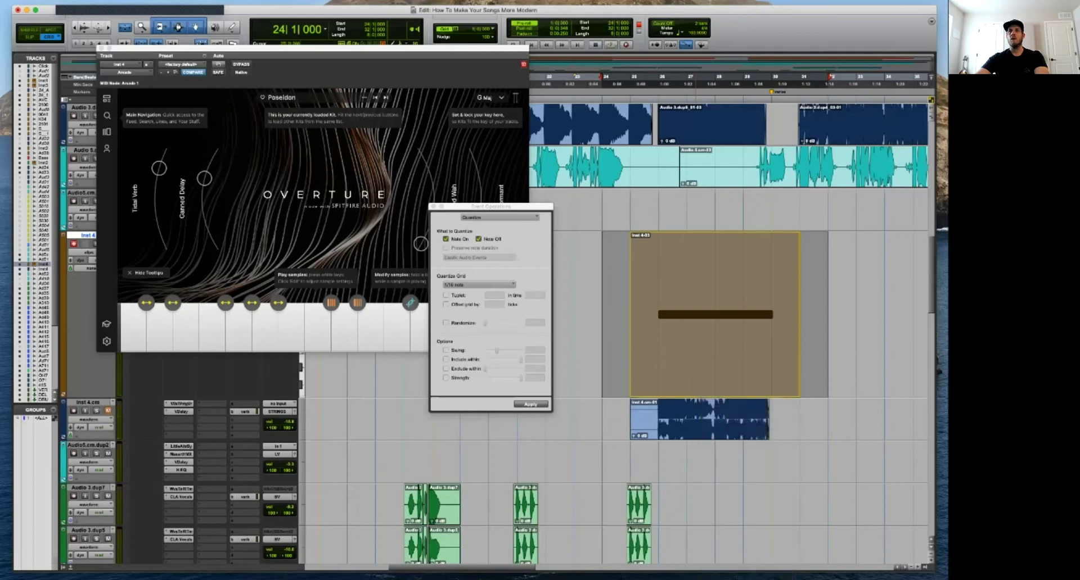
pyautogui.press('Return')
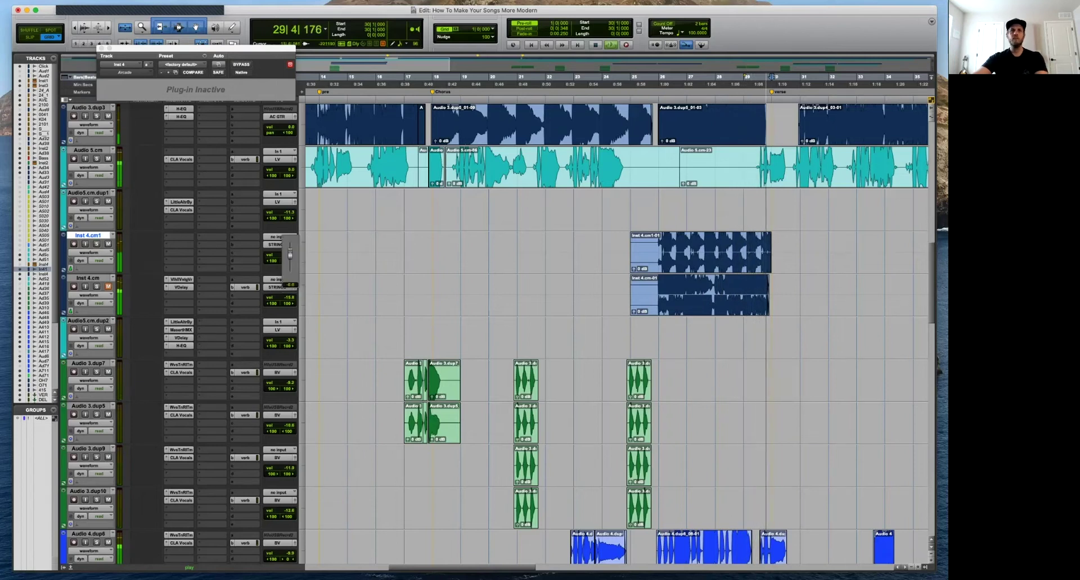
# Extend the Inst 4.cm1 selection to the start of the next Inst 4.cm clip and duplicate the audio clip to bar 50.
pyautogui.press('super+bracketleft')
pyautogui.press('super+bracketleft')
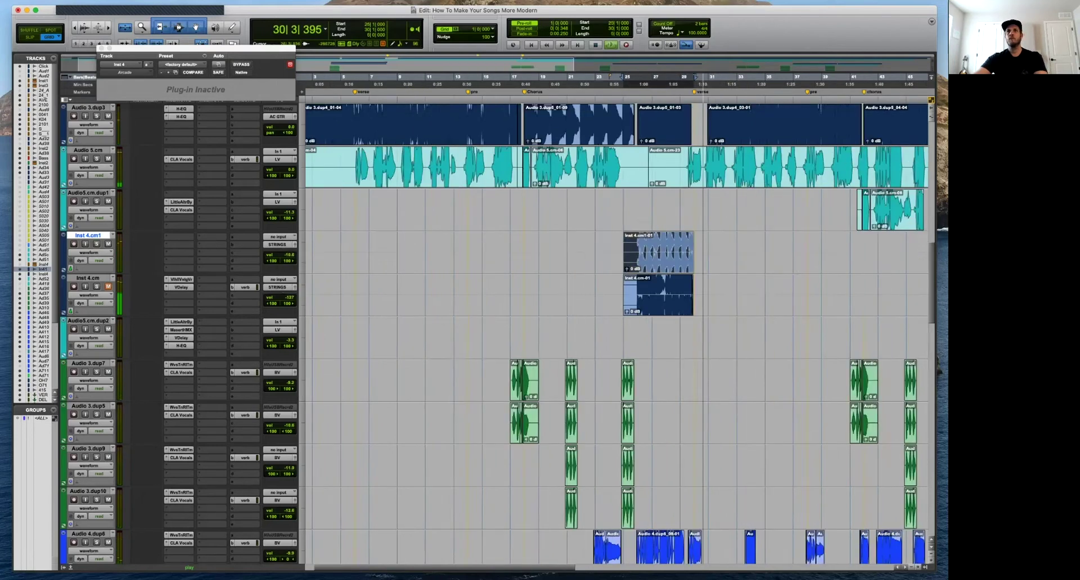
pyautogui.keyDown('shift'); pyautogui.click(652, 246); pyautogui.keyUp('shift')
pyautogui.press('super+d')
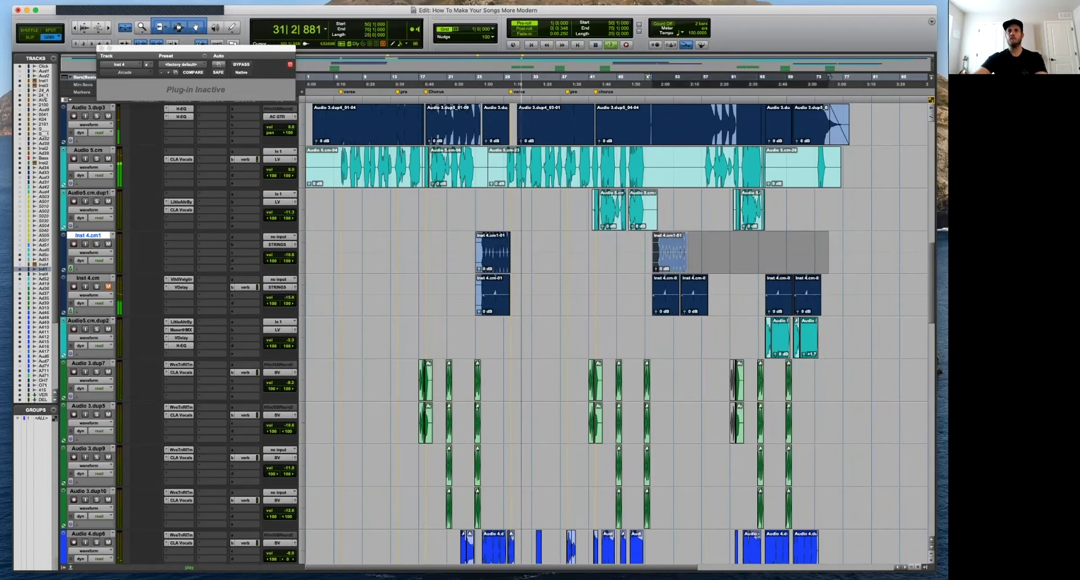
# Shift the copied Inst 4.cm1 clip earlier so its audio starts with the Inst 4.cm clip at bar 50.
pyautogui.click(639, 246)
pyautogui.press('super+bracketright')
pyautogui.press('super+bracketright')
pyautogui.moveTo(653, 261); pyautogui.dragTo(615, 261)
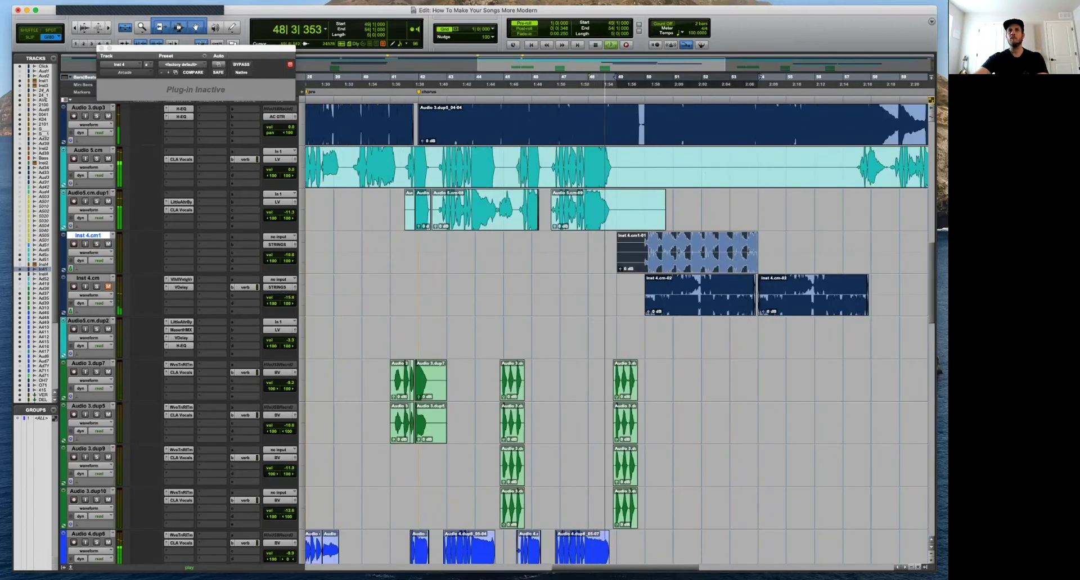
# Stop playback and, in Slip mode, cut off the tail of the first Inst 4.cm1 clip shortly before bar 30.
pyautogui.press('super+bracketleft')
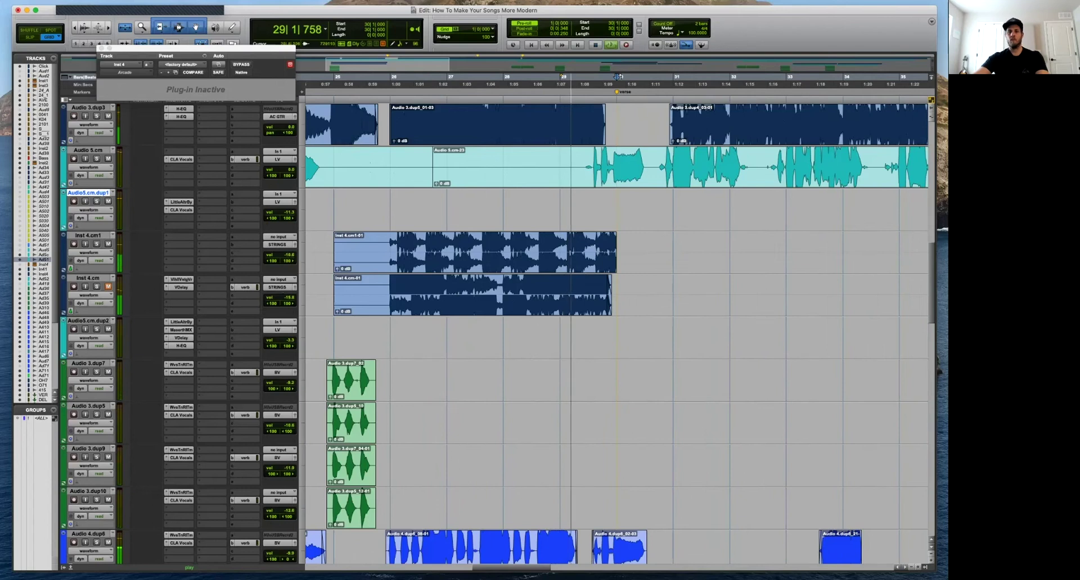
pyautogui.press('space')
pyautogui.press('F2')
pyautogui.moveTo(630, 246); pyautogui.dragTo(608, 247)
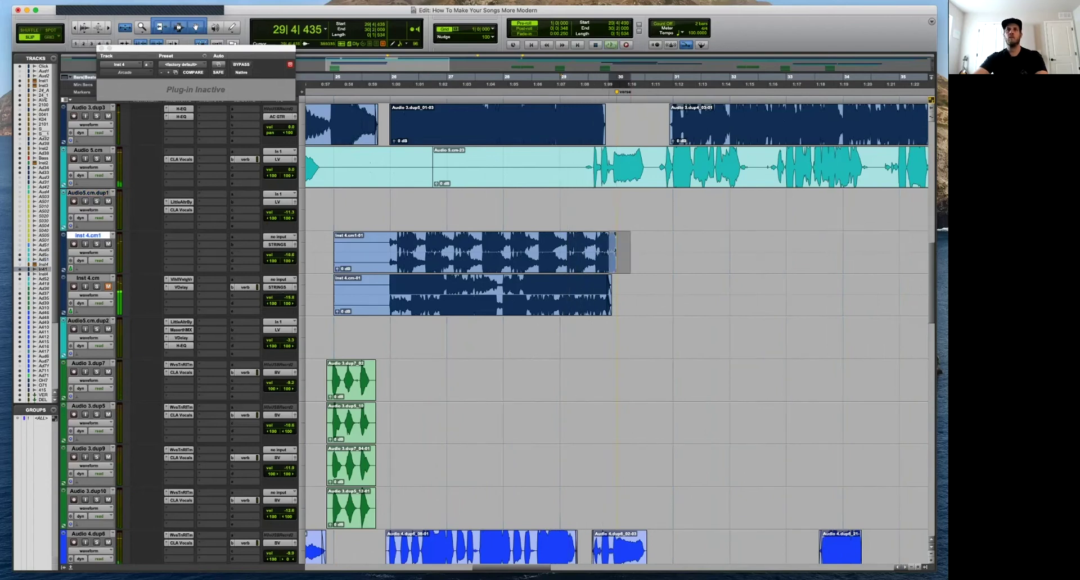
pyautogui.press('Delete')
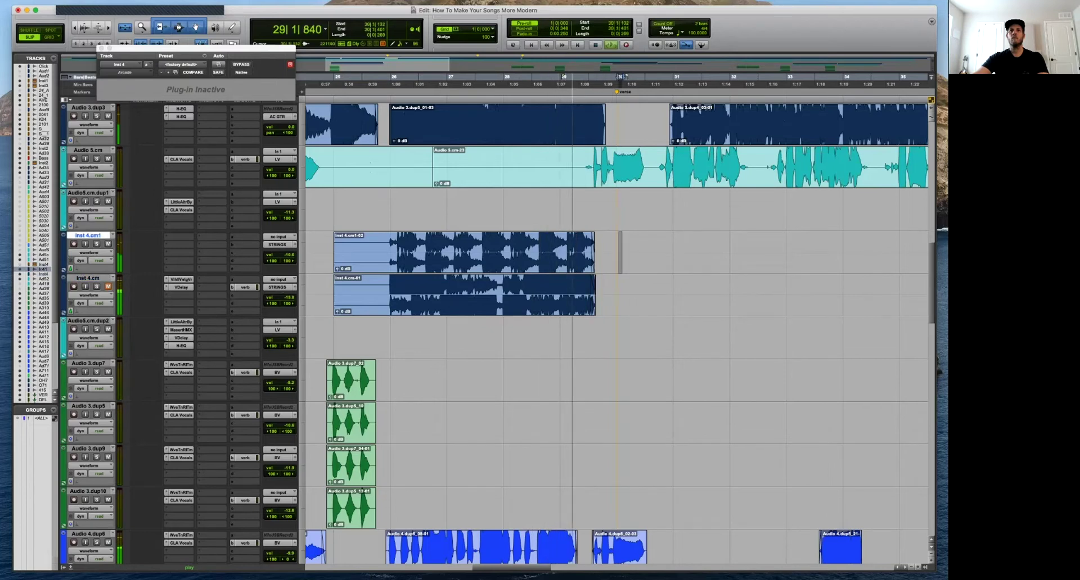
# Cut the end of the first Inst 4.cm1 clip back further, to about bar 29.
pyautogui.press('super+bracketright')
pyautogui.press('super+bracketright')
pyautogui.press('super+bracketleft')
pyautogui.press('super+bracketleft')
pyautogui.press('super+bracketleft')
pyautogui.press('super+bracketleft')
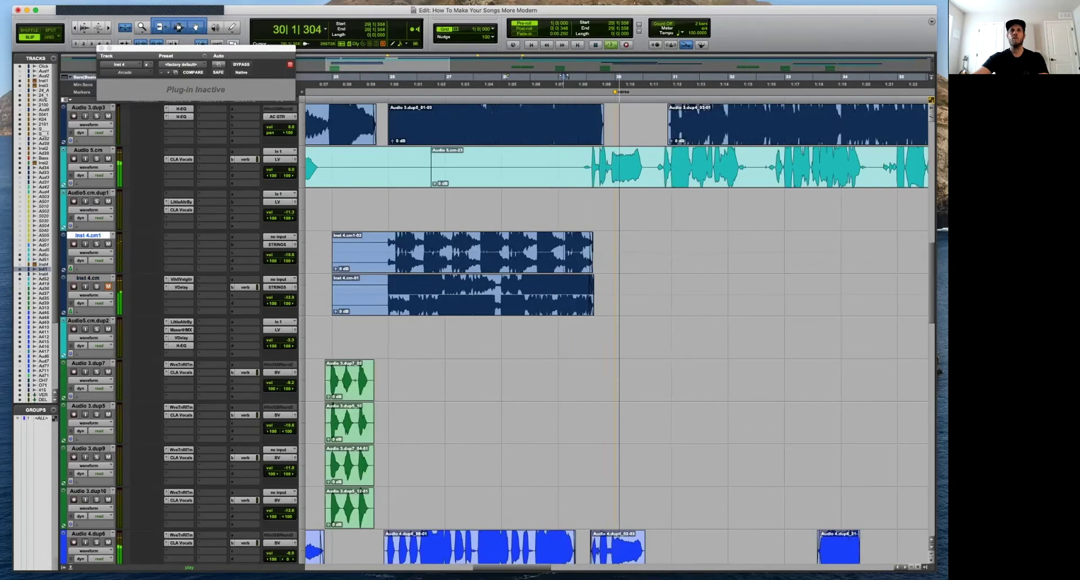
pyautogui.click(579, 259)
pyautogui.press('Delete')
# Play the shortened Inst 4.cm1 clip with the other tracks from bar 26.
pyautogui.press('space')
pyautogui.click(393, 211)
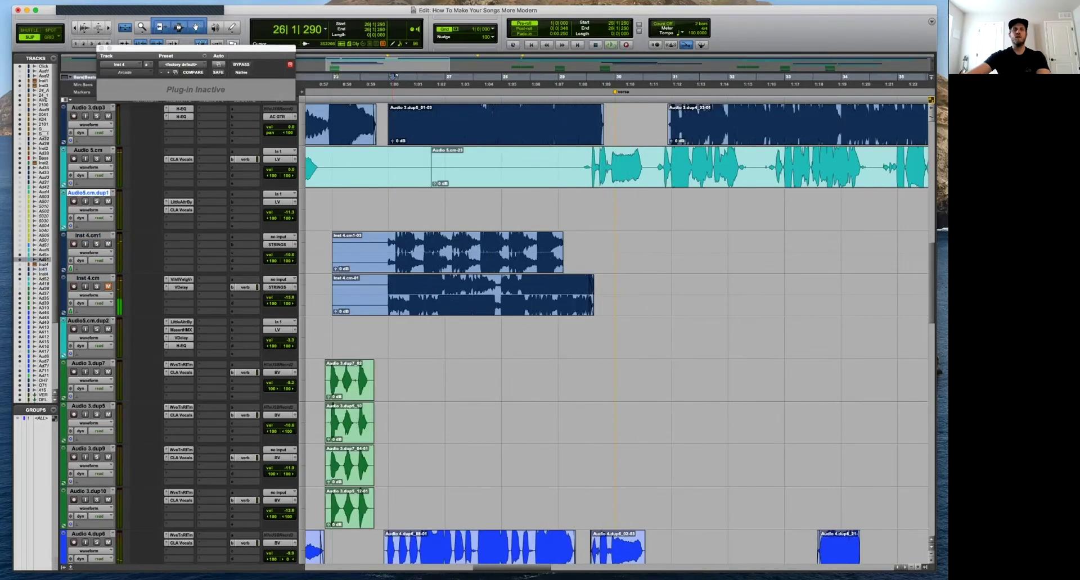
pyautogui.press('super+bracketright')
pyautogui.press('space')
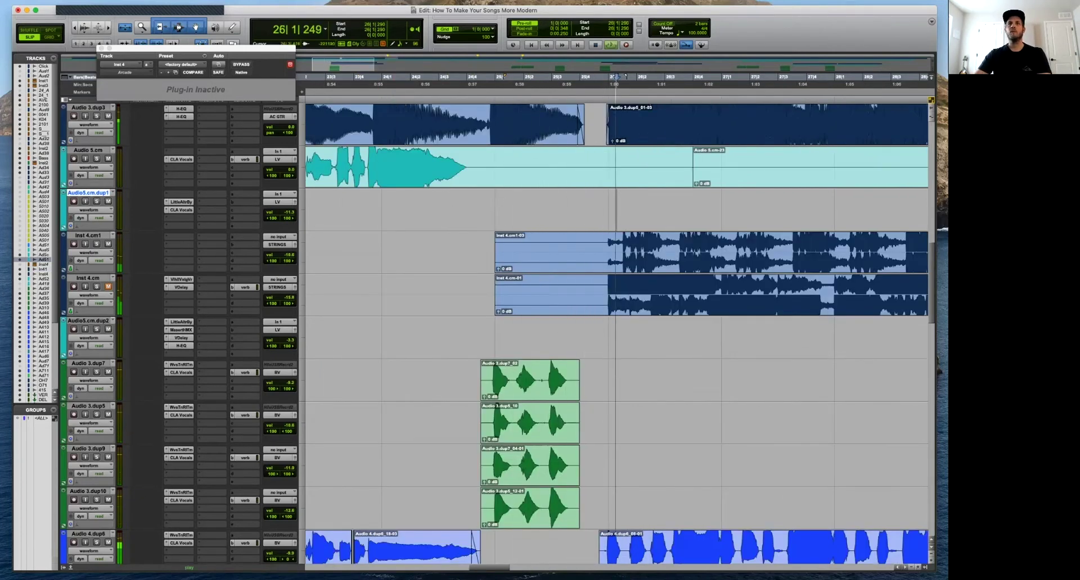
pyautogui.press('super+bracketleft')
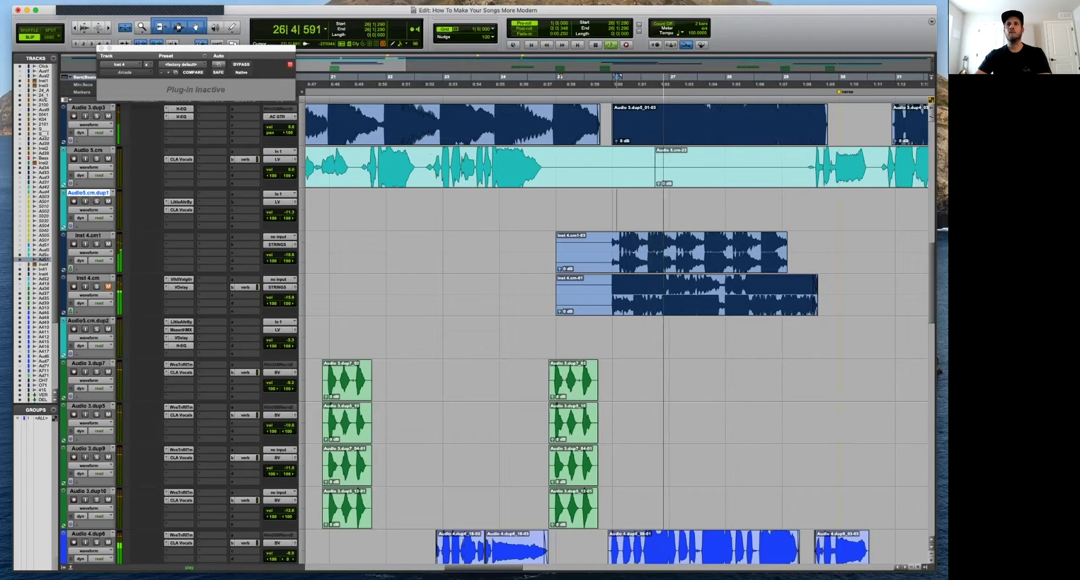
# Cut a gap about half a bar long around bar 28 out of the first Inst 4.cm1 clip, keeping its ending aligned with Inst 4.cm.
pyautogui.moveTo(703, 243); pyautogui.dragTo(812, 235)
pyautogui.press('BackSpace')
pyautogui.click(820, 243)
pyautogui.press('space')
pyautogui.moveTo(702, 236); pyautogui.dragTo(735, 235)
pyautogui.click(721, 242)
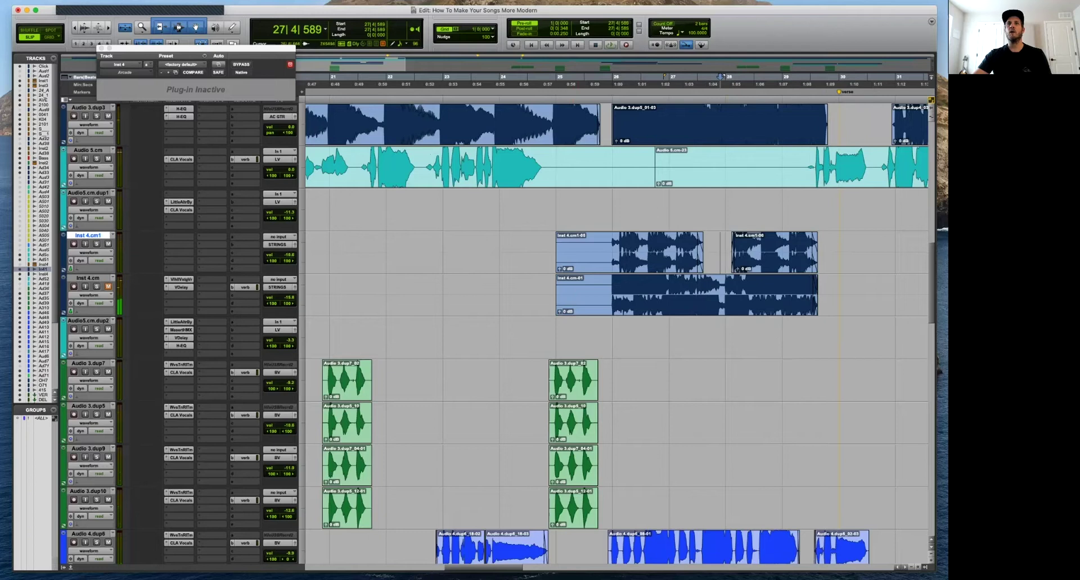
# Select both pieces of the first Inst 4.cm1 clip from bar 25 and consolidate them into one clip.
pyautogui.click(619, 262)
pyautogui.keyDown('shift'); pyautogui.click(788, 262); pyautogui.keyUp('shift')
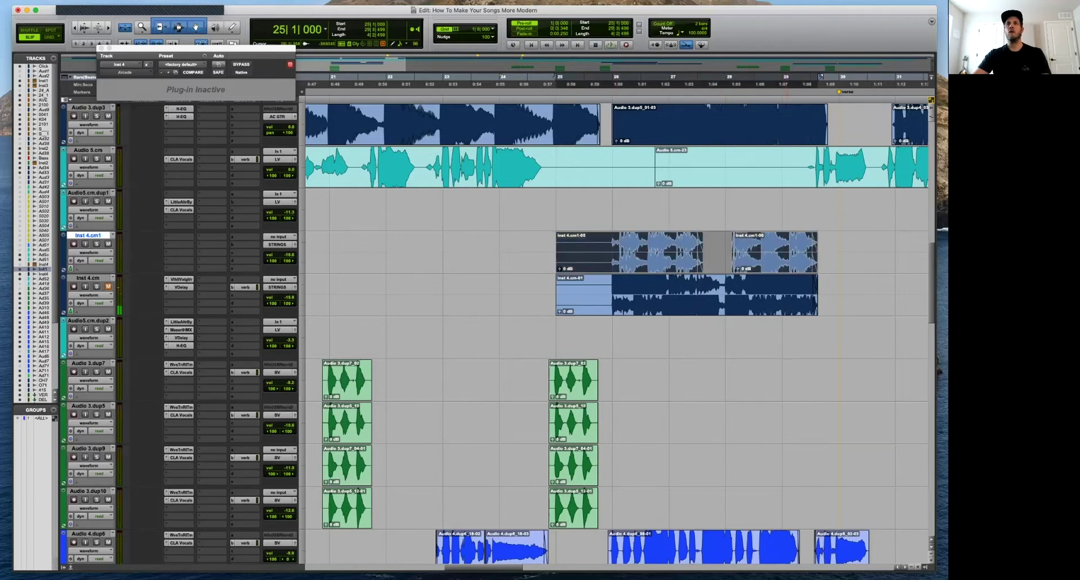
pyautogui.press('r')
pyautogui.press('r')
pyautogui.press('r')
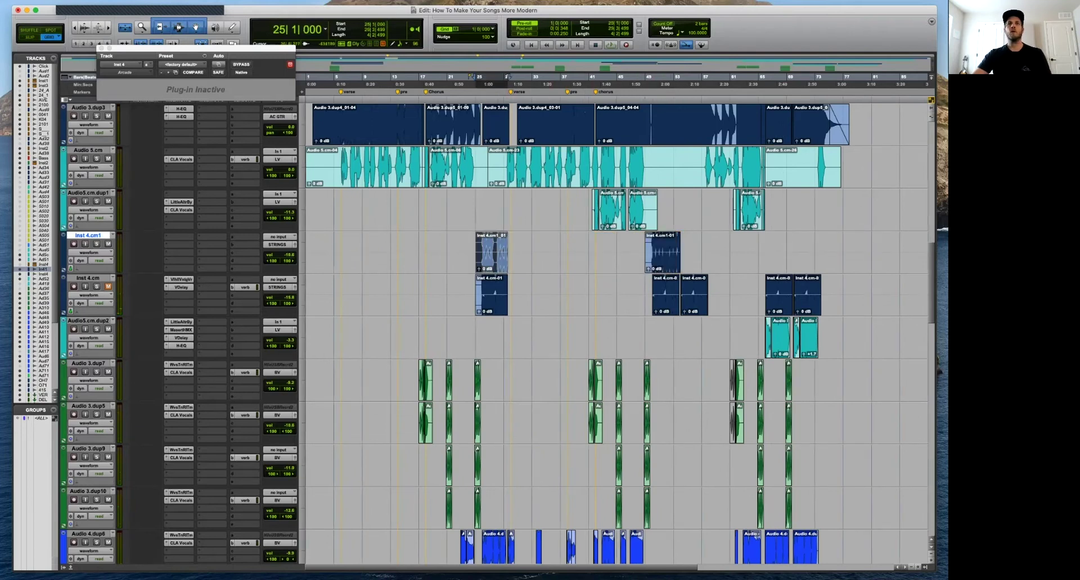
# Replace the old Inst 4.cm1 clip at bar 49 with a copy of the consolidated clip.
pyautogui.moveTo(655, 253); pyautogui.dragTo(663, 253)
pyautogui.press('super+d')
pyautogui.press('t')
pyautogui.press('t')
pyautogui.press('t')
# Separate and remove the lead-in from a further Inst 4.cm1 copy, and duplicate the remaining part to start at bar 54.
pyautogui.moveTo(672, 260); pyautogui.dragTo(821, 253)
pyautogui.click(694, 244)
pyautogui.press('b')
pyautogui.click(679, 261)
pyautogui.press('BackSpace')
pyautogui.press('r')
pyautogui.press('r')
pyautogui.press('super+d')
# Place copies of the trimmed Inst 4.cm1 clip at bars 66 and 70 above the Inst 4.cm clips, and play from bar 66.
pyautogui.press('t')
pyautogui.press('t')
pyautogui.press('r')
pyautogui.press('r')
pyautogui.moveTo(650, 262); pyautogui.dragTo(708, 262)
pyautogui.click(617, 243)
pyautogui.press('t')
pyautogui.press('space')
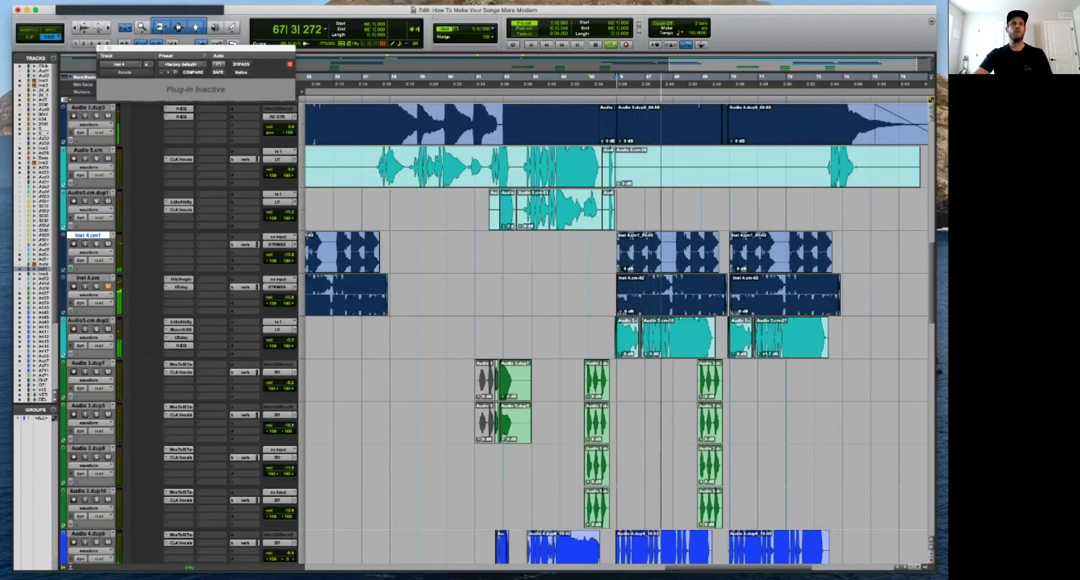
# Play from bar 50 and copy the VDelay insert from the Inst 4.cm track to Inst 4.cm1.
pyautogui.press('super+bracketleft')
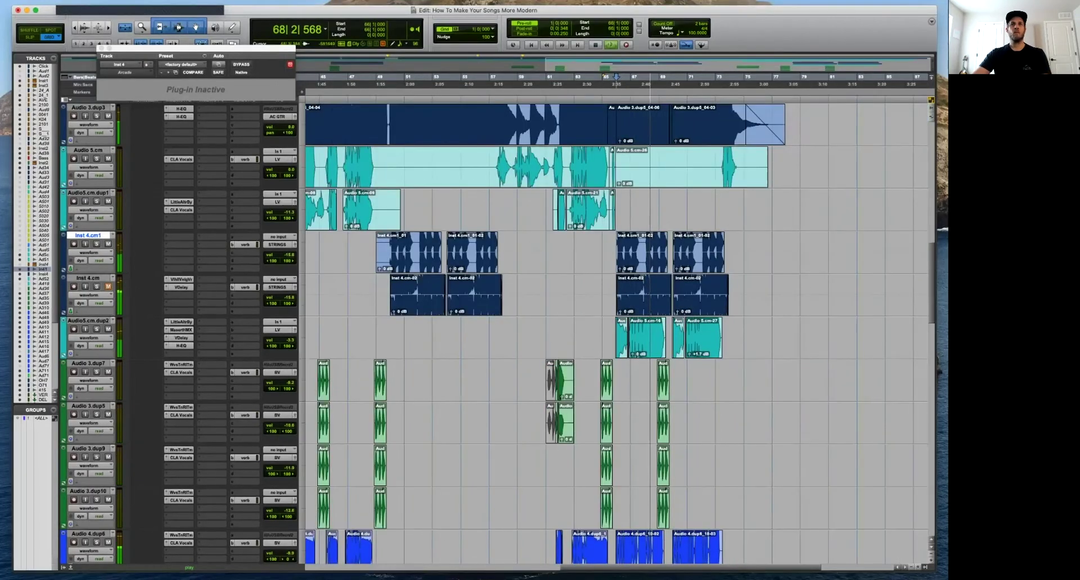
pyautogui.click(386, 263)
pyautogui.press('t')
pyautogui.press('t')
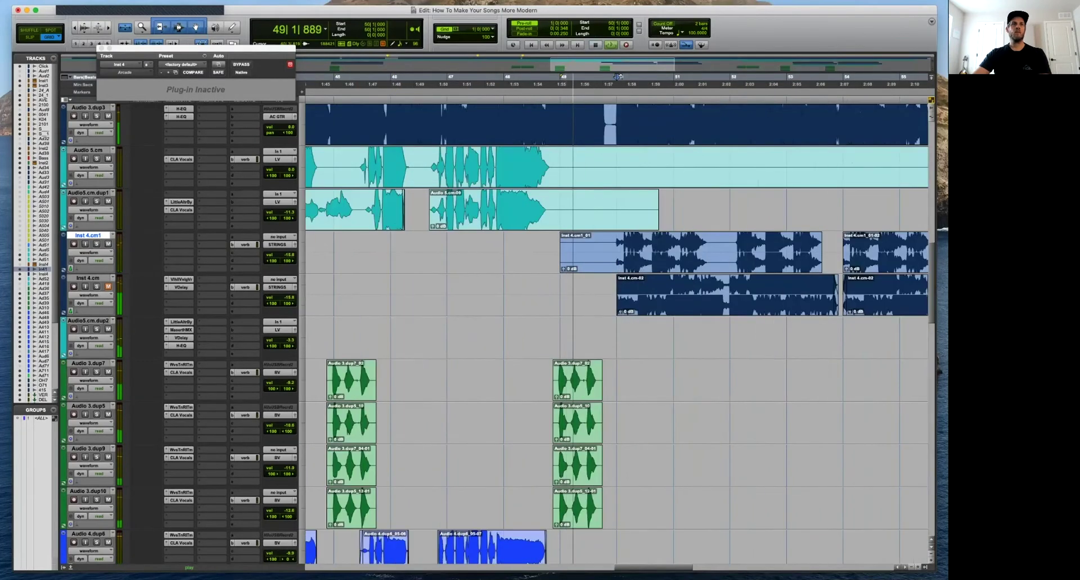
pyautogui.moveTo(181, 287); pyautogui.dragTo(181, 244)
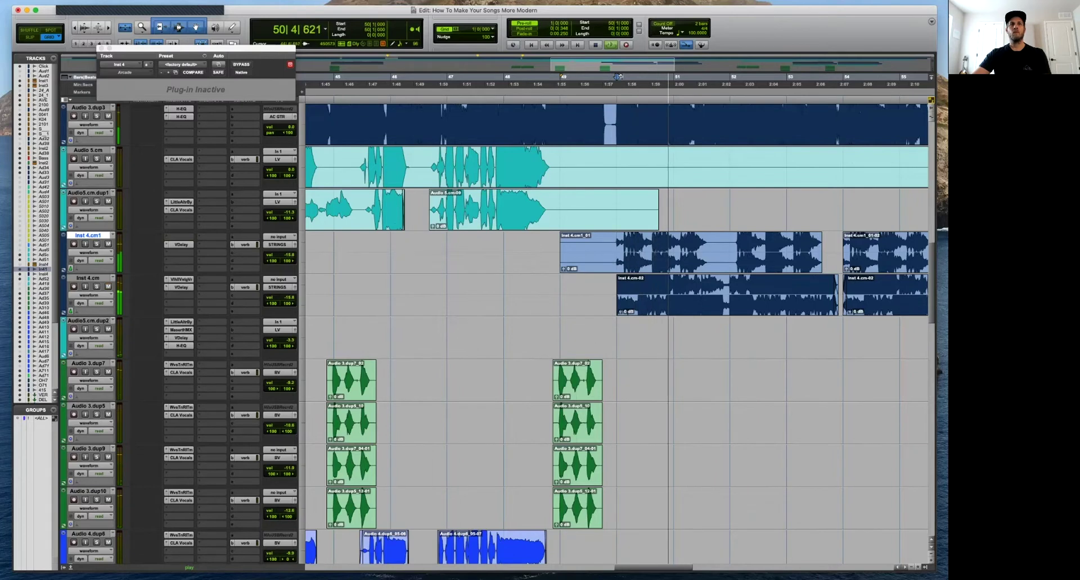
# Adjust the volumes of the Inst 4.cm and Inst 4.cm1 tracks during playback, and open the verb send of Inst 4.cm.
pyautogui.click(290, 298)
pyautogui.moveTo(292, 302); pyautogui.dragTo(291, 302)
pyautogui.moveTo(289, 255); pyautogui.dragTo(288, 255)
pyautogui.click(245, 288)
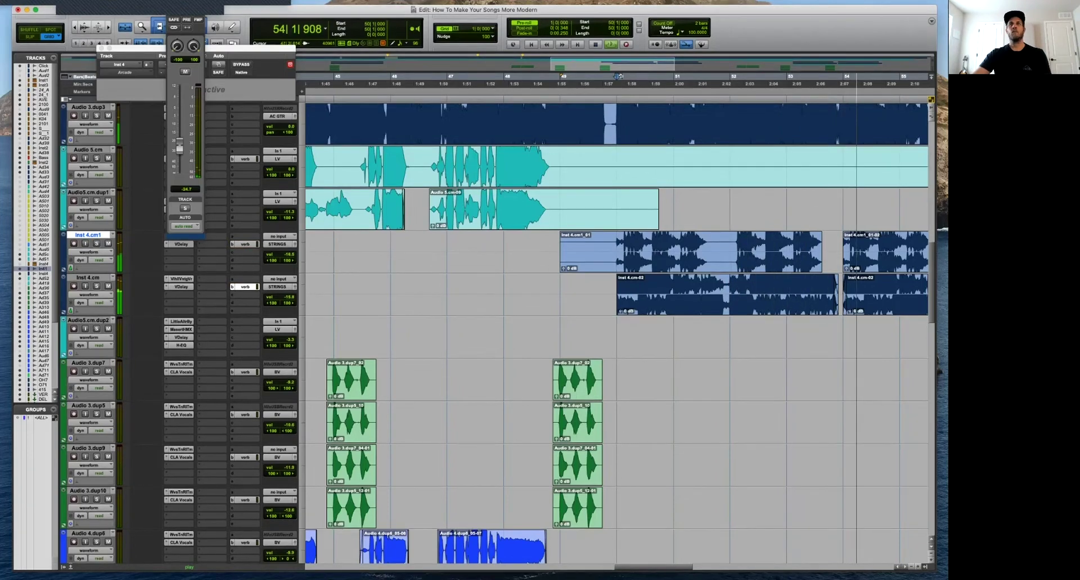
# Close the inactive Arcade plug-in window of the Inst 4 track.
pyautogui.press('super+bracketleft')
pyautogui.press('super+bracketleft')
pyautogui.scroll(-10, 617, 76)
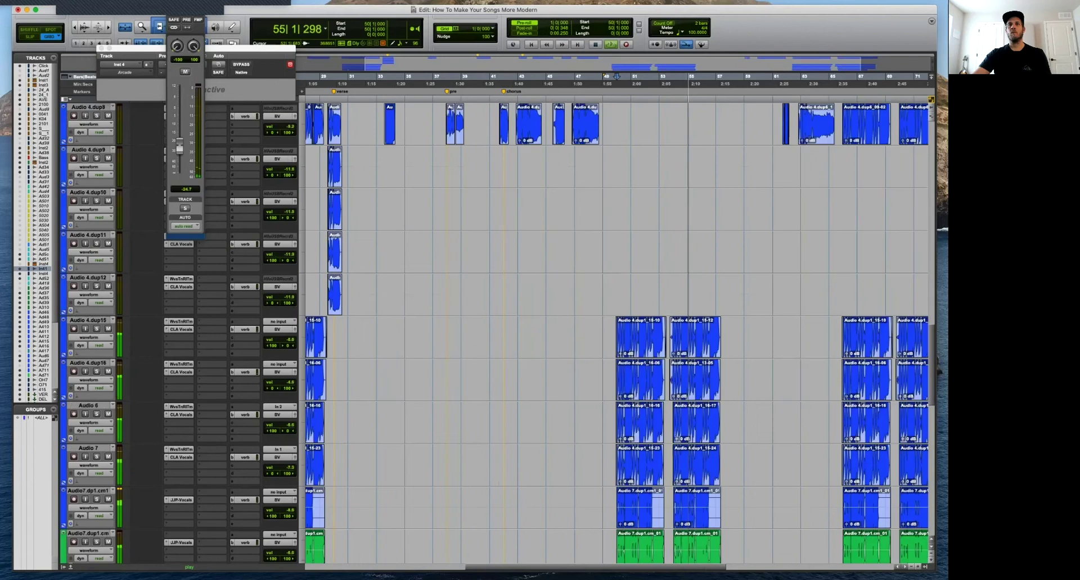
pyautogui.scroll(-10, 617, 76)
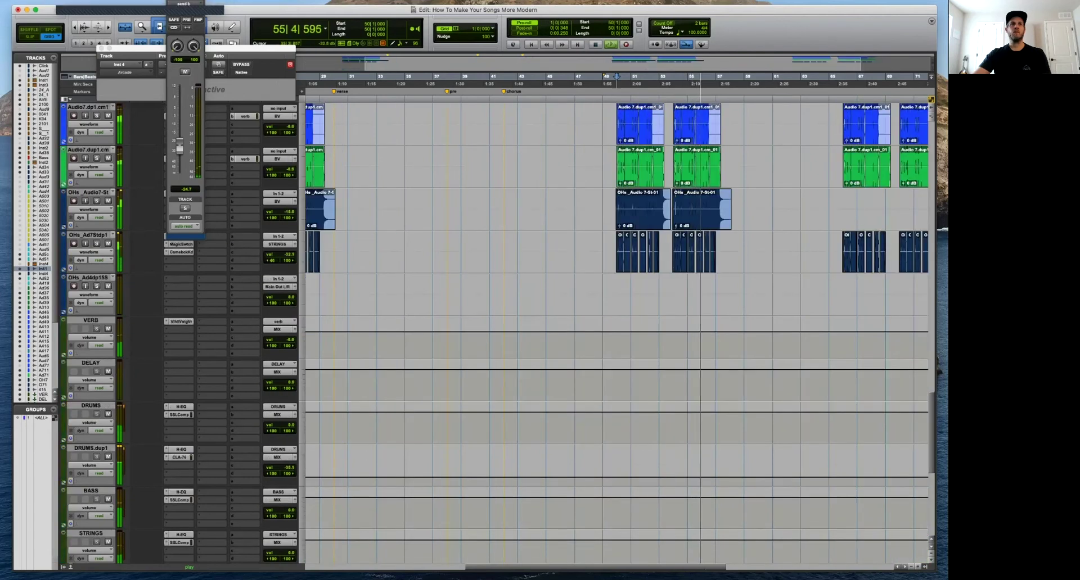
pyautogui.moveTo(250, 49); pyautogui.dragTo(481, 92)
pyautogui.click(332, 91)
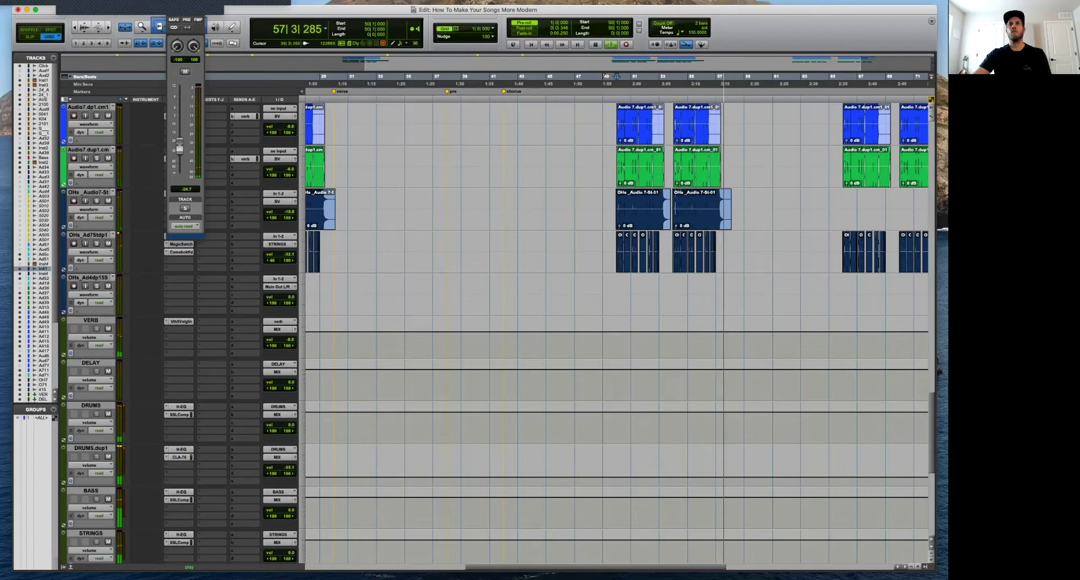
# Review the clip layout of all tracks across the whole song during playback, and stop playback.
pyautogui.press('super+bracketleft')
pyautogui.scroll(10, 615, 76)
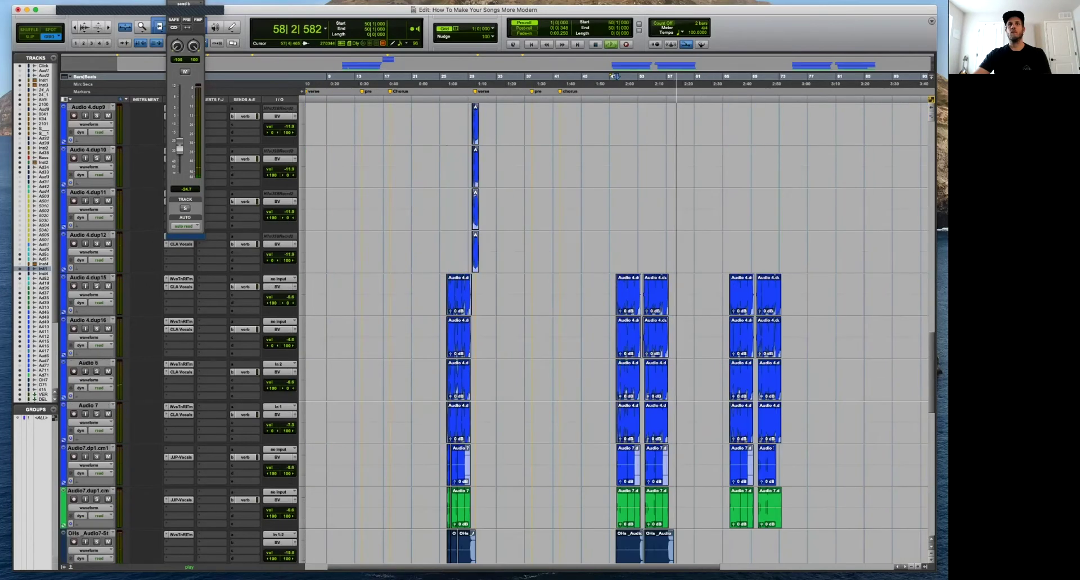
pyautogui.scroll(10, 615, 76)
pyautogui.press('super+bracketright')
pyautogui.press('super+bracketright')
pyautogui.press('super+bracketright')
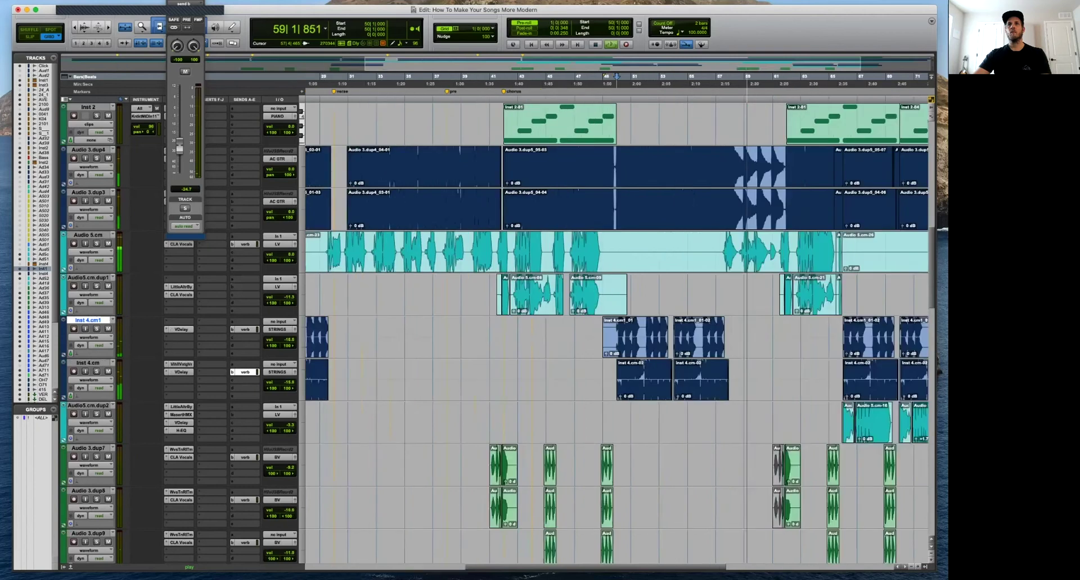
pyautogui.press('super+bracketleft')
pyautogui.press('super+bracketleft')
pyautogui.press('super+bracketleft')
pyautogui.press('super+bracketleft')
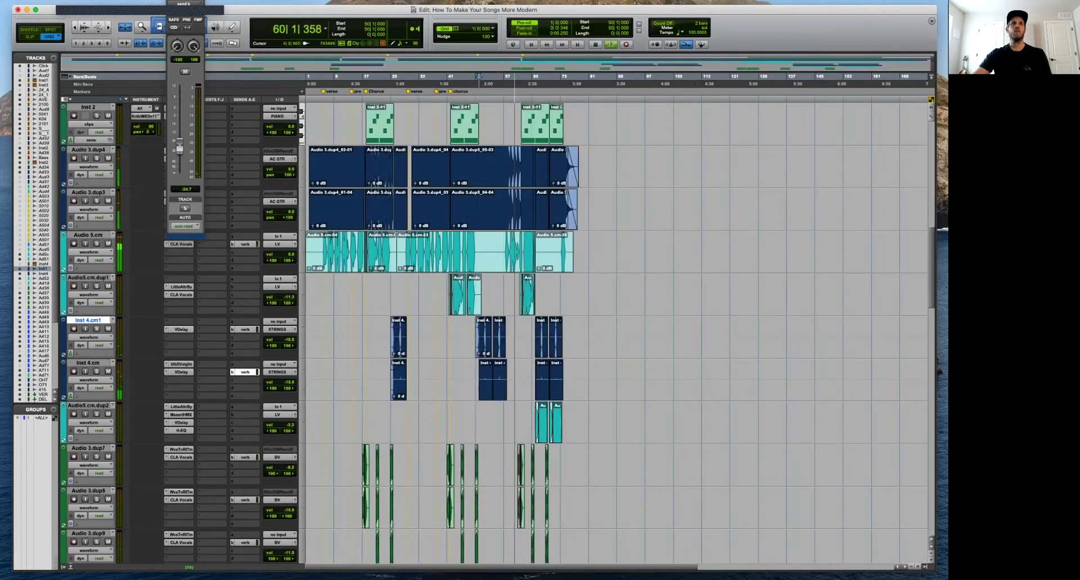
pyautogui.press('space')
# Listen to the Audio 5.cm lead vocal at the start of the first verse, around bar 6.
pyautogui.press('super+bracketright')
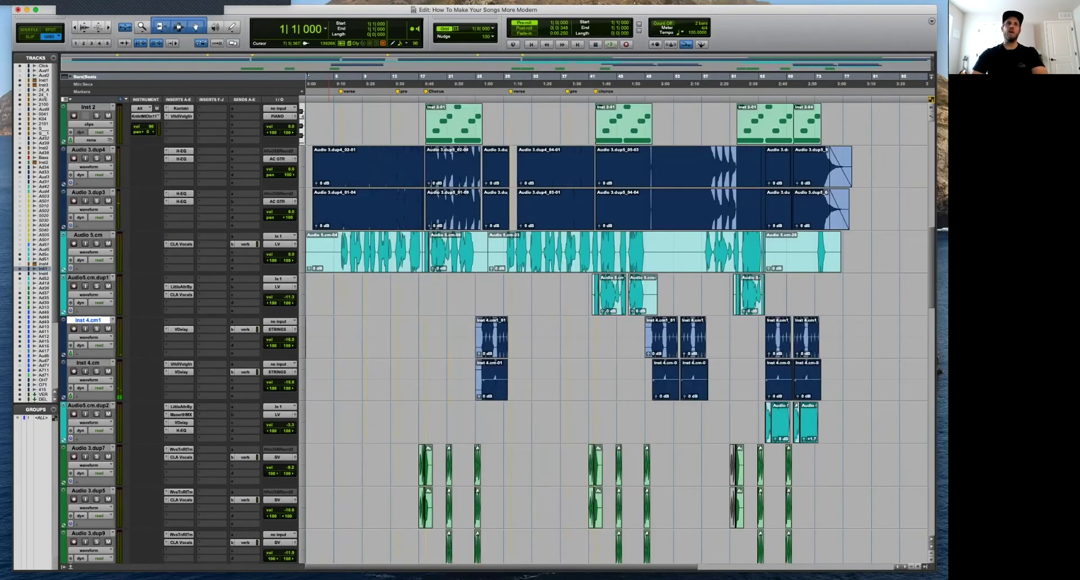
pyautogui.press('super+bracketright')
pyautogui.press('super+bracketright')
pyautogui.click(449, 253)
pyautogui.press('super+bracketright')
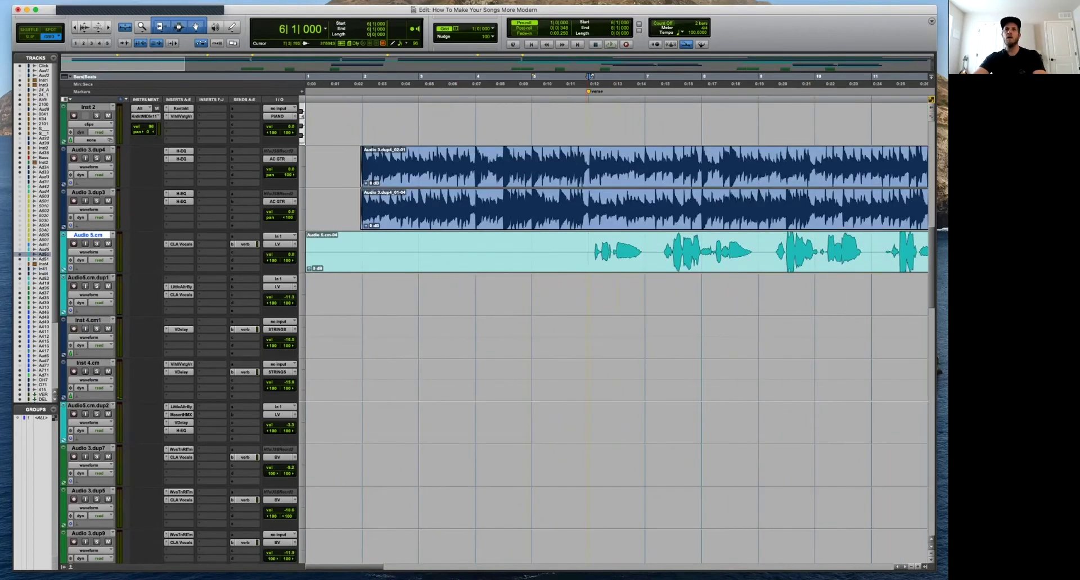
pyautogui.press('super+bracketright')
pyautogui.press('space')
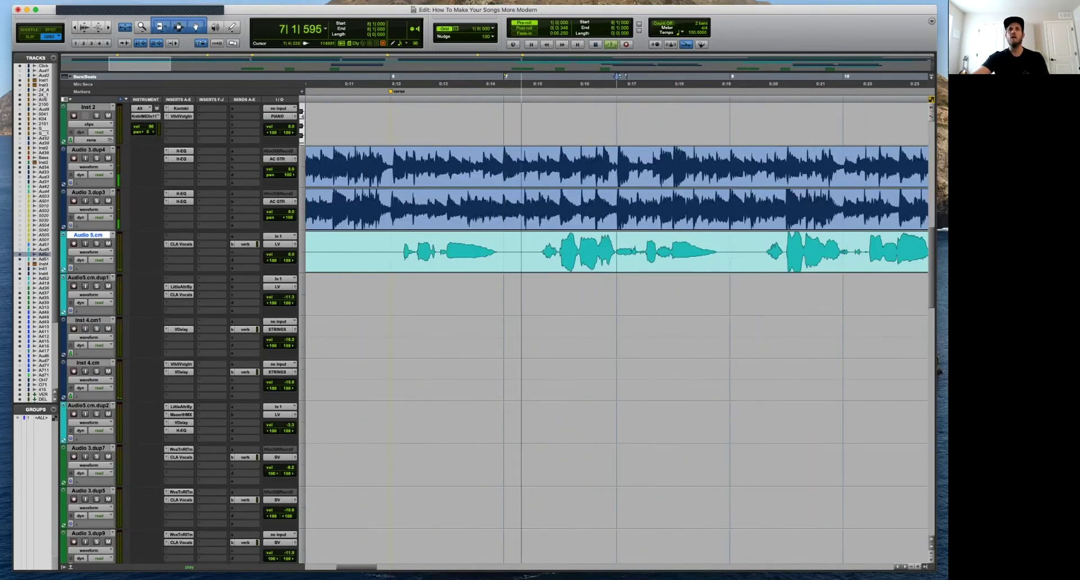
pyautogui.press('space')
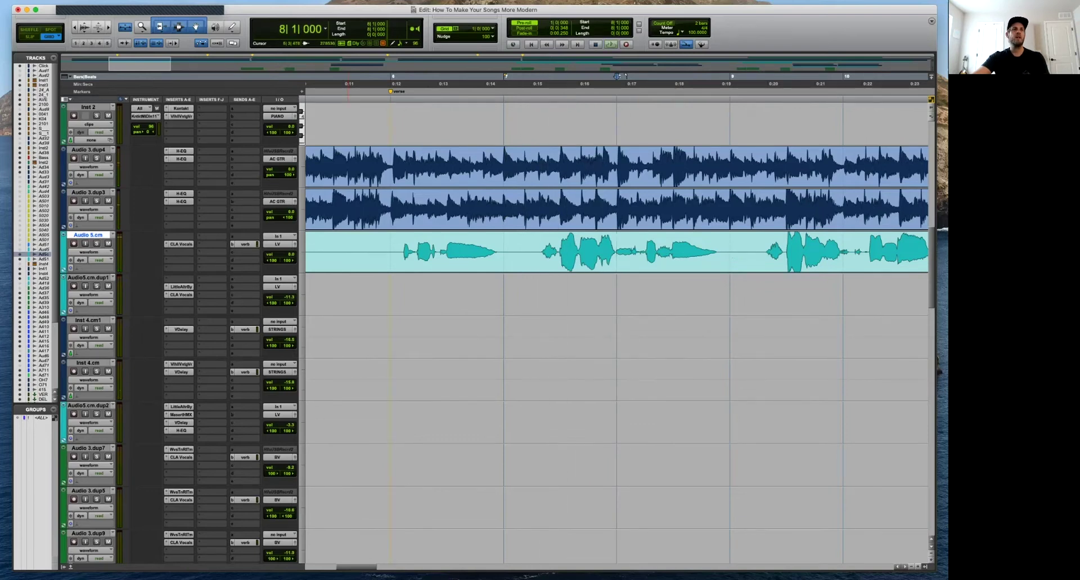
# Show the hidden inactive vocal tracks Audio 5, Audio 5.dup1, Audio 4 and Audio 4.dup2.
pyautogui.click(20, 249)
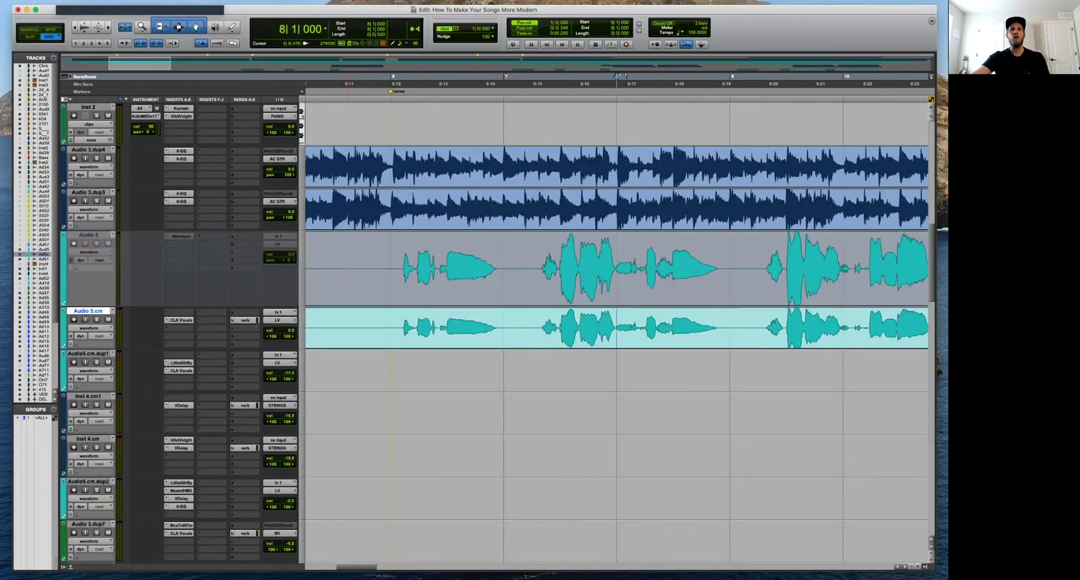
pyautogui.click(20, 244)
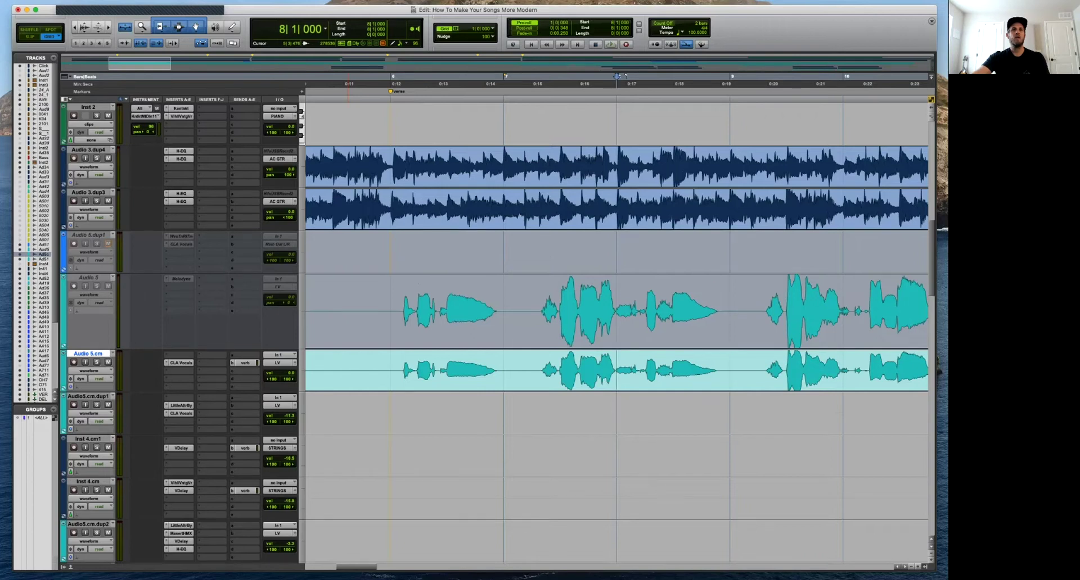
pyautogui.click(20, 192)
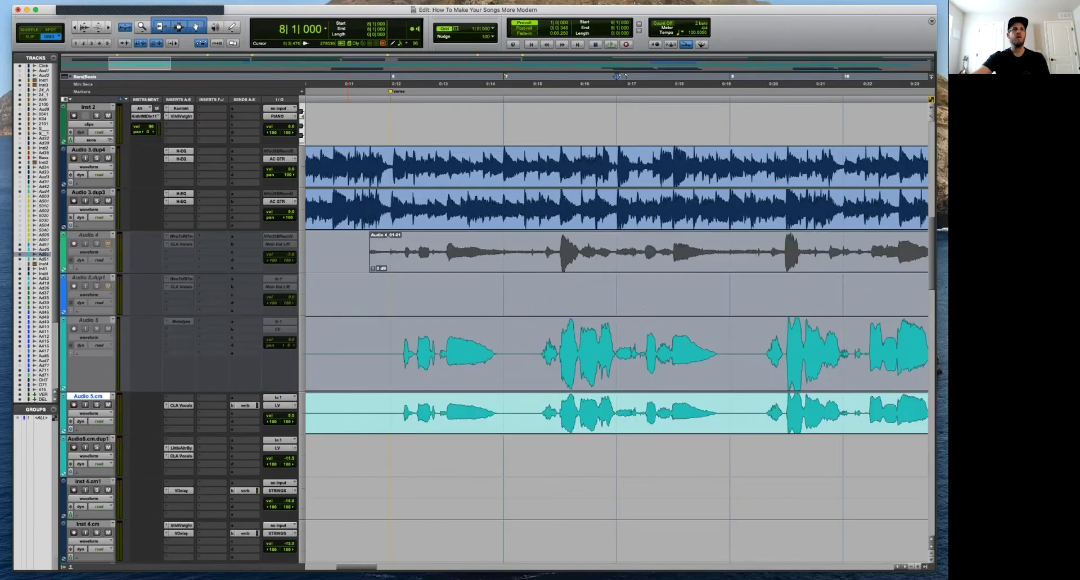
pyautogui.click(20, 186)
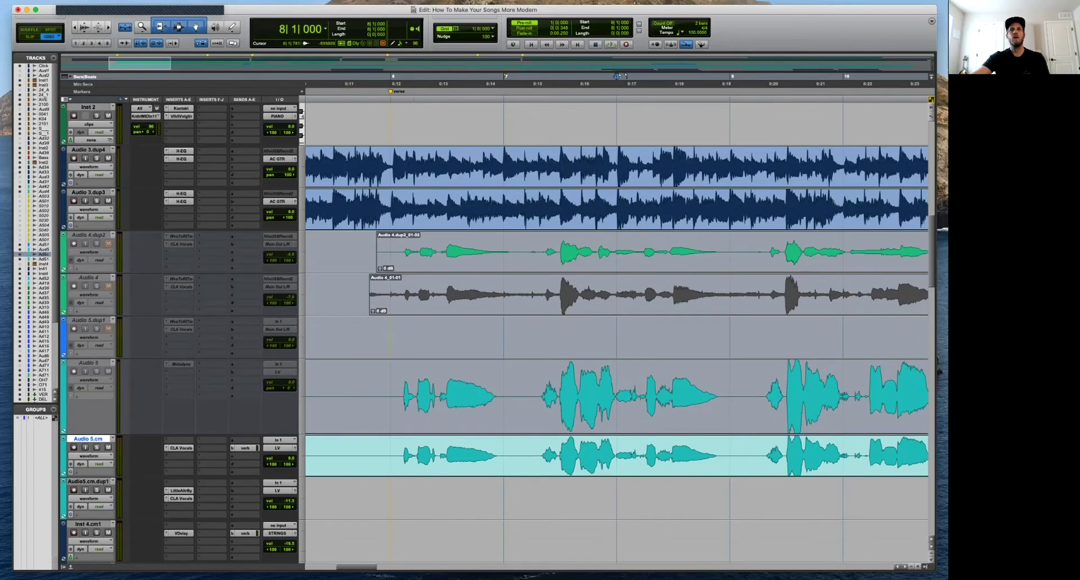
# Enlarge the audio waveforms vertically and make the Audio 4.dup2 track active.
pyautogui.click(554, 246)
pyautogui.press('super+alt+bracketright')
pyautogui.press('super+alt+bracketright')
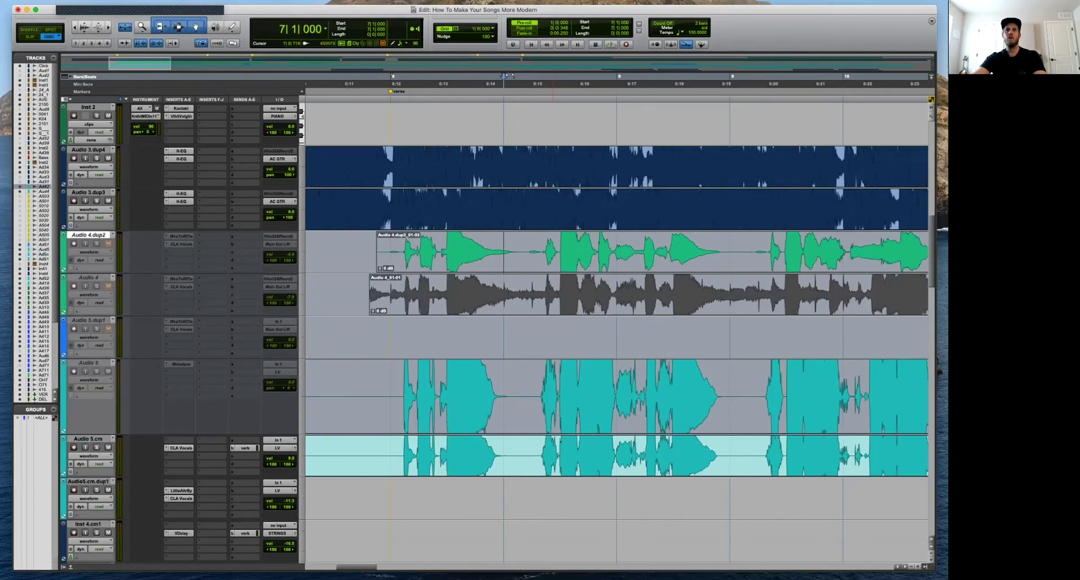
pyautogui.rightClick(99, 235)
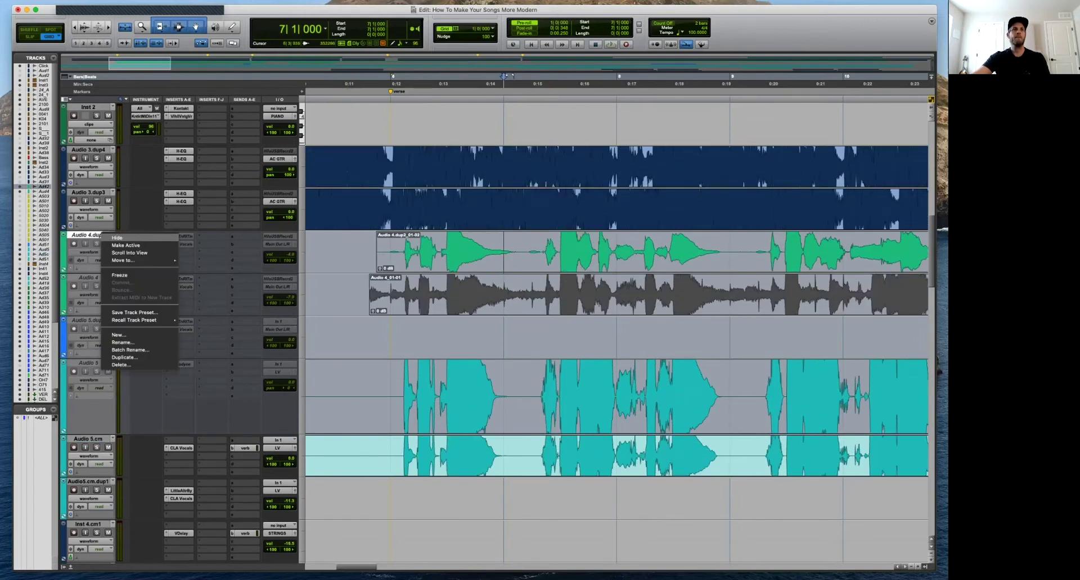
pyautogui.click(125, 246)
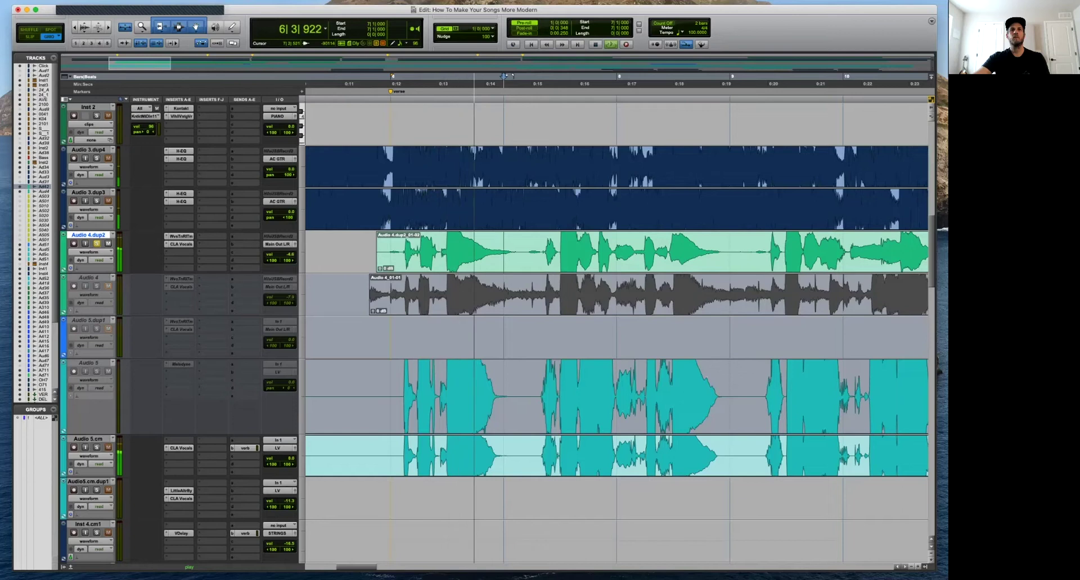
# Remove the WvsTnRlTm insert from Audio 4.dup2 and play its vocal back around bar 8.
pyautogui.click(167, 237)
pyautogui.click(189, 185)
pyautogui.press('space')
pyautogui.press('space')
pyautogui.click(604, 253)
pyautogui.press('t')
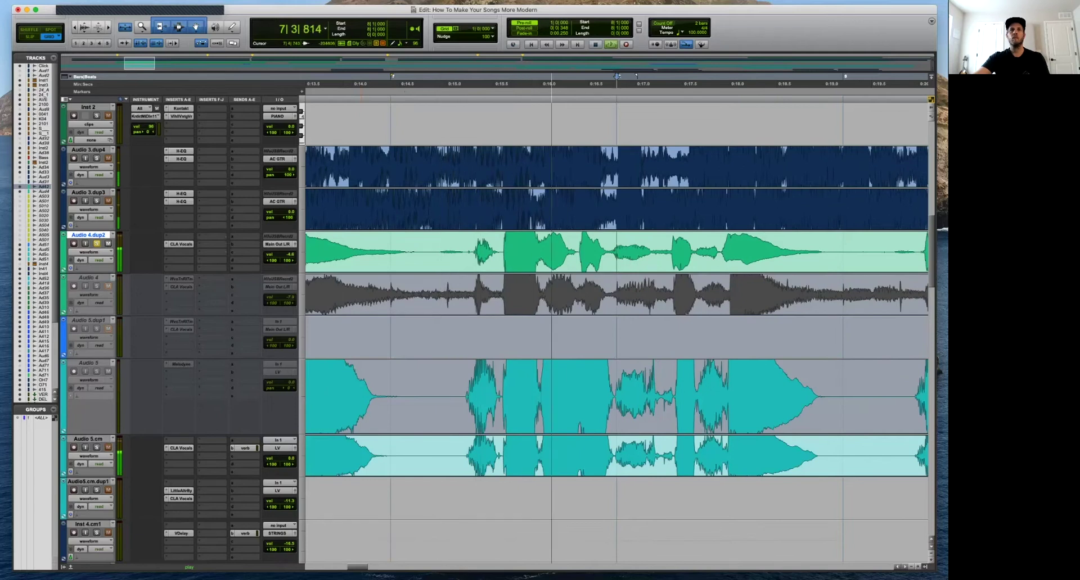
pyautogui.press('space')
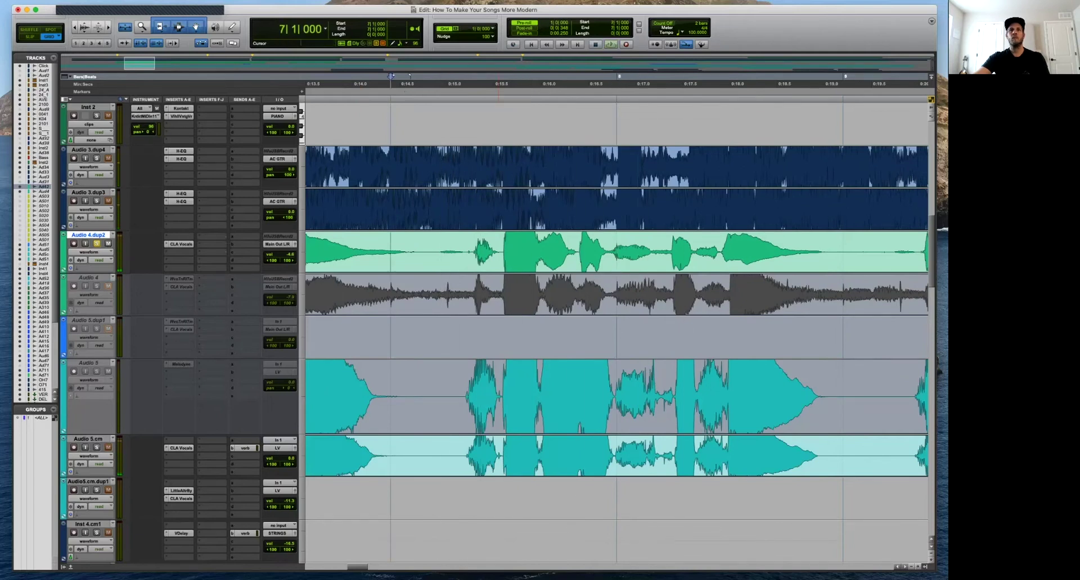
# Remove the CLA Vocals insert from Audio 4.dup2 and play its dry vocal back around bar 7.
pyautogui.click(167, 244)
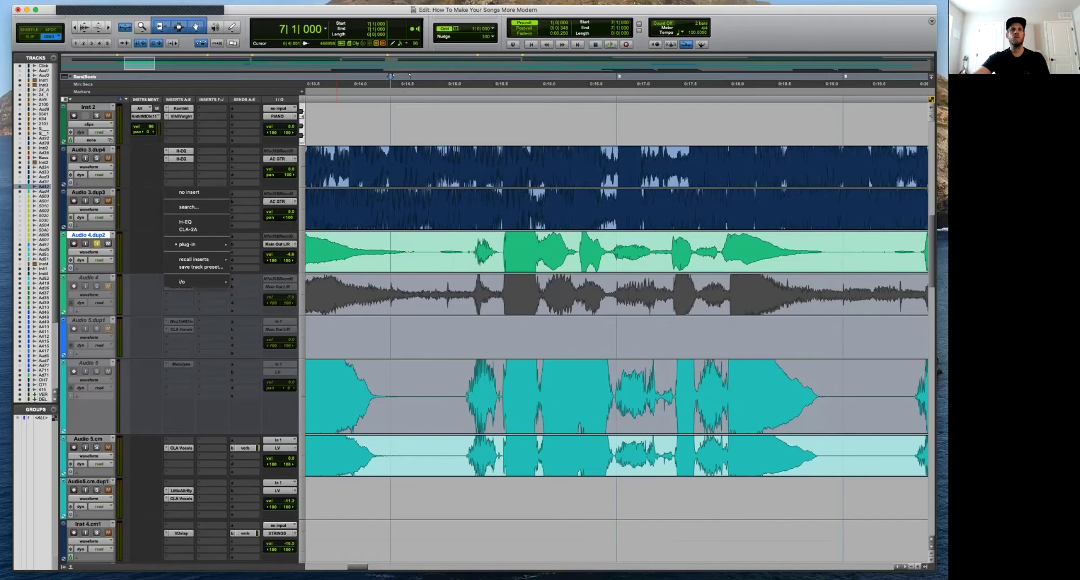
pyautogui.click(189, 192)
pyautogui.press('space')
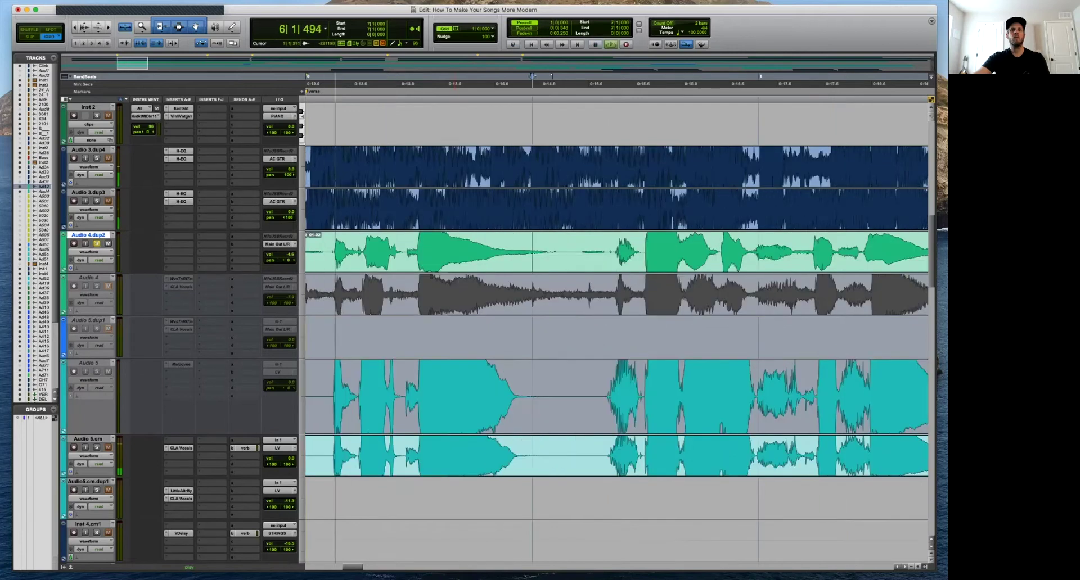
pyautogui.press('r')
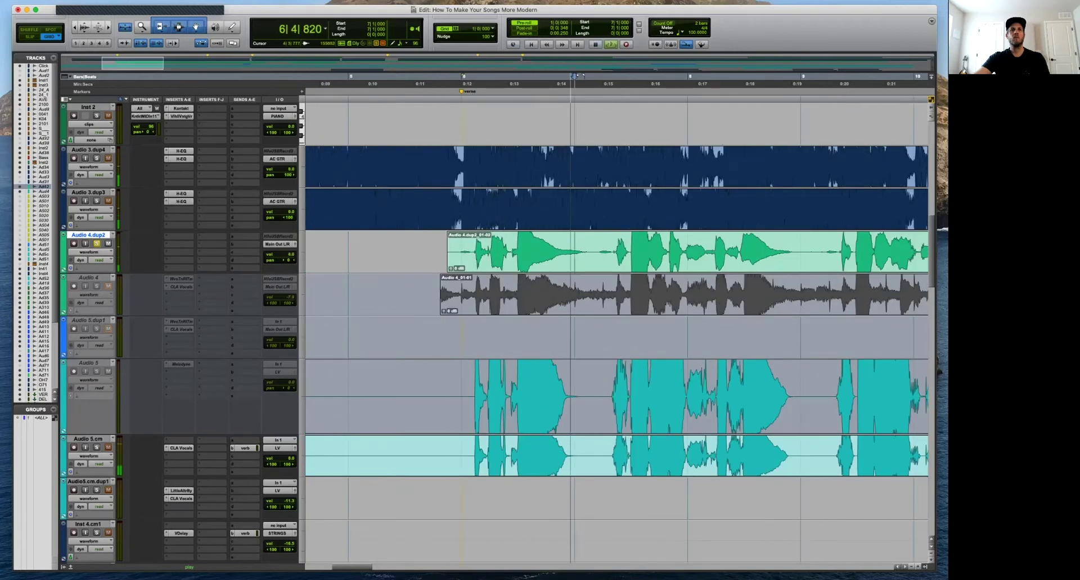
pyautogui.press('t')
pyautogui.press('r')
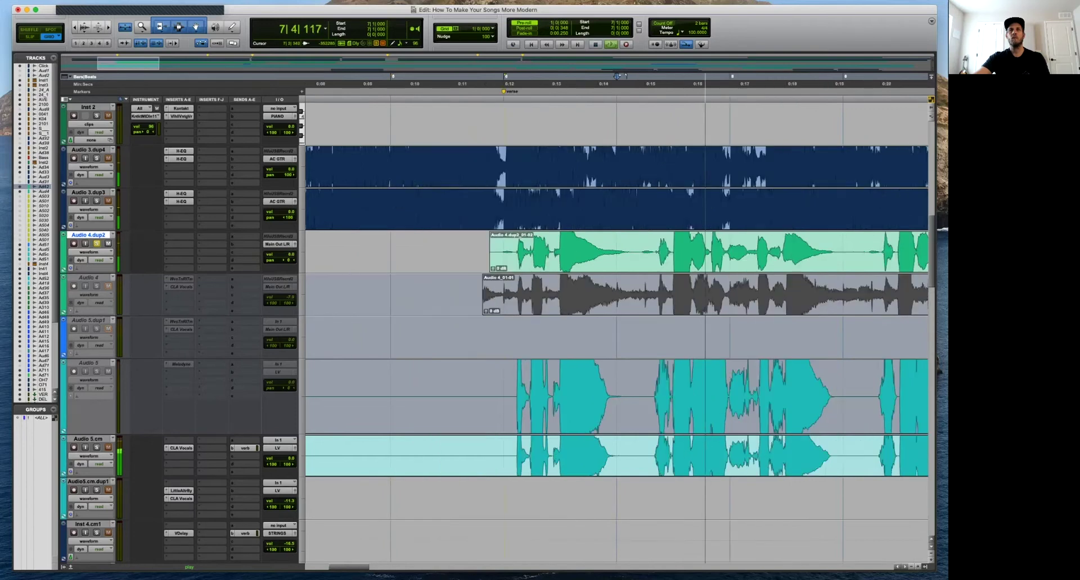
pyautogui.press('r')
pyautogui.press('space')
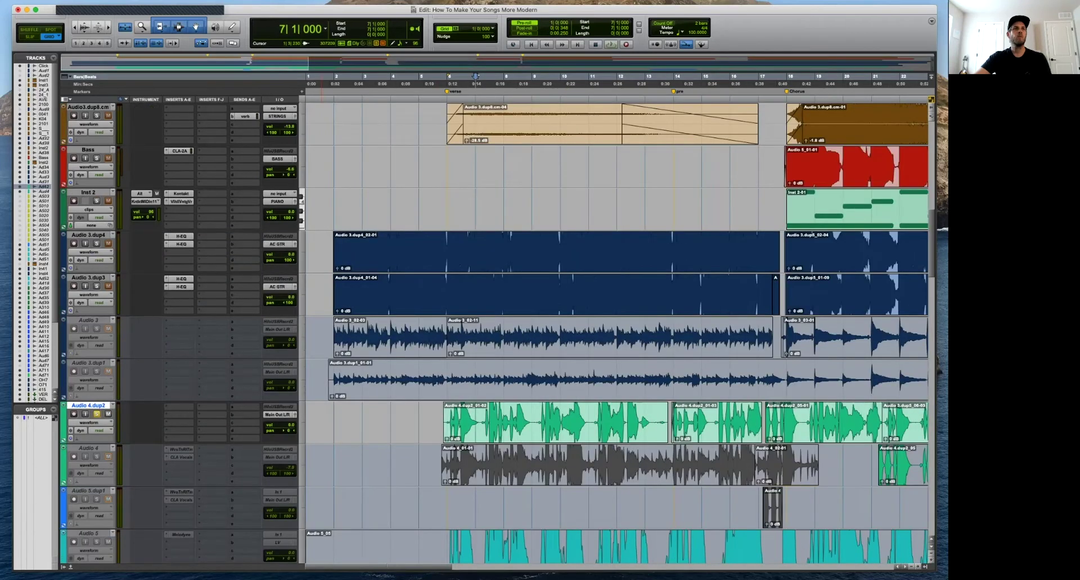
# Show the hidden Audio 5 takes and move Audio 5_05 and Audio 5.cm.01 directly below Audio 4.dup2.
pyautogui.scroll(-10, 544, 333)
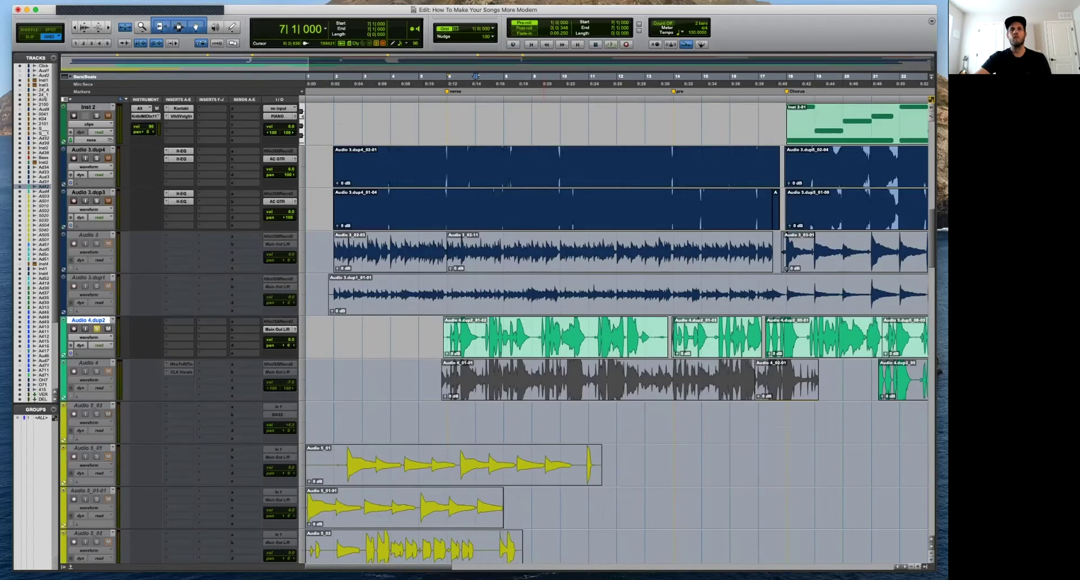
pyautogui.scroll(-2, 616, 332)
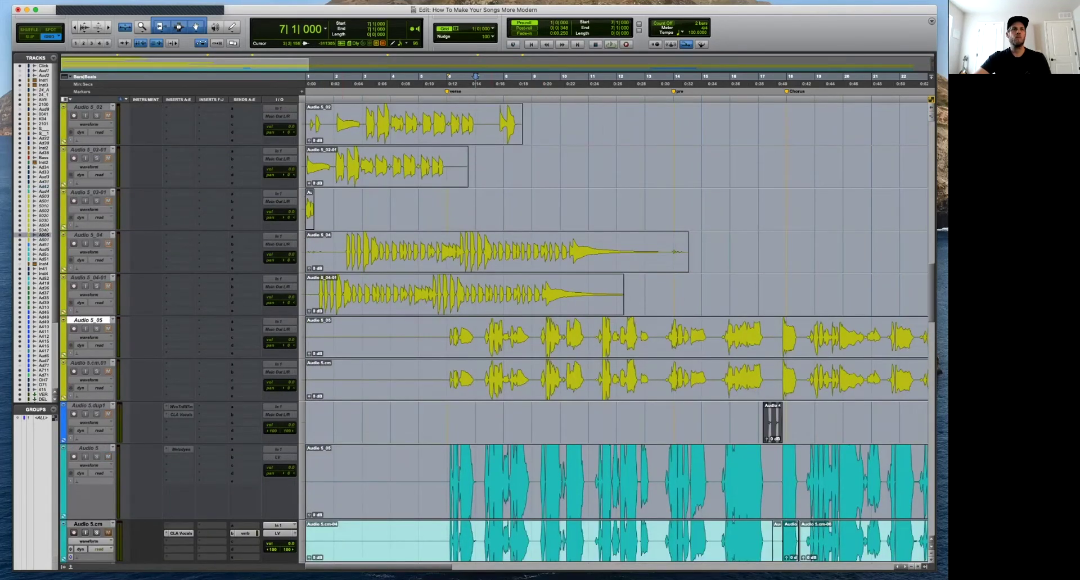
pyautogui.moveTo(88, 320); pyautogui.dragTo(88, 395)
pyautogui.press('t')
pyautogui.press('t')
pyautogui.press('t')
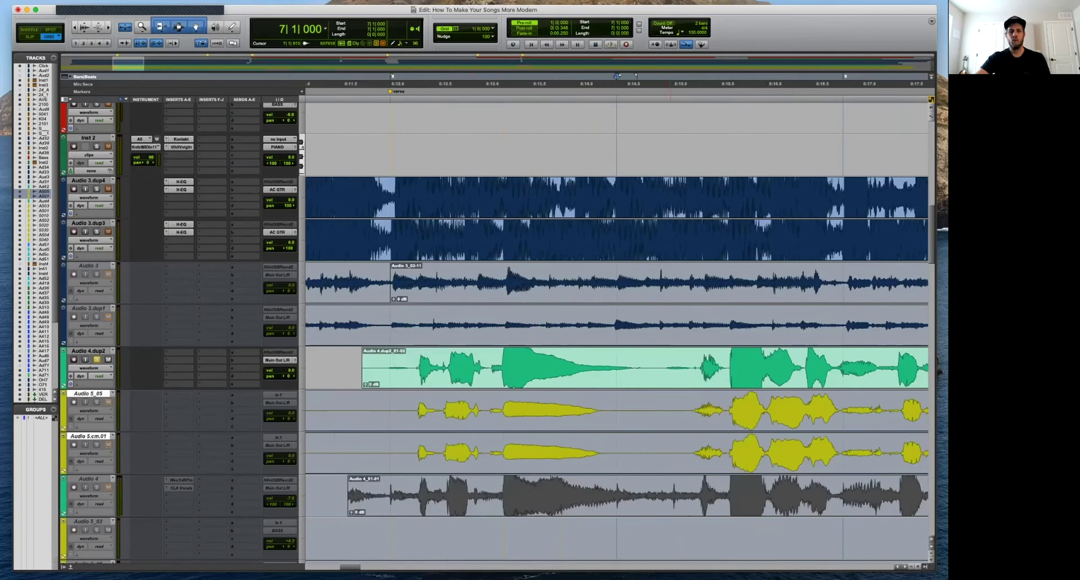
# Play the Audio 4.dup2 vocal back around bar 8 against the Audio 5_05 and Audio 5.cm.01 waveforms.
pyautogui.click(659, 409)
pyautogui.press('r')
pyautogui.click(704, 368)
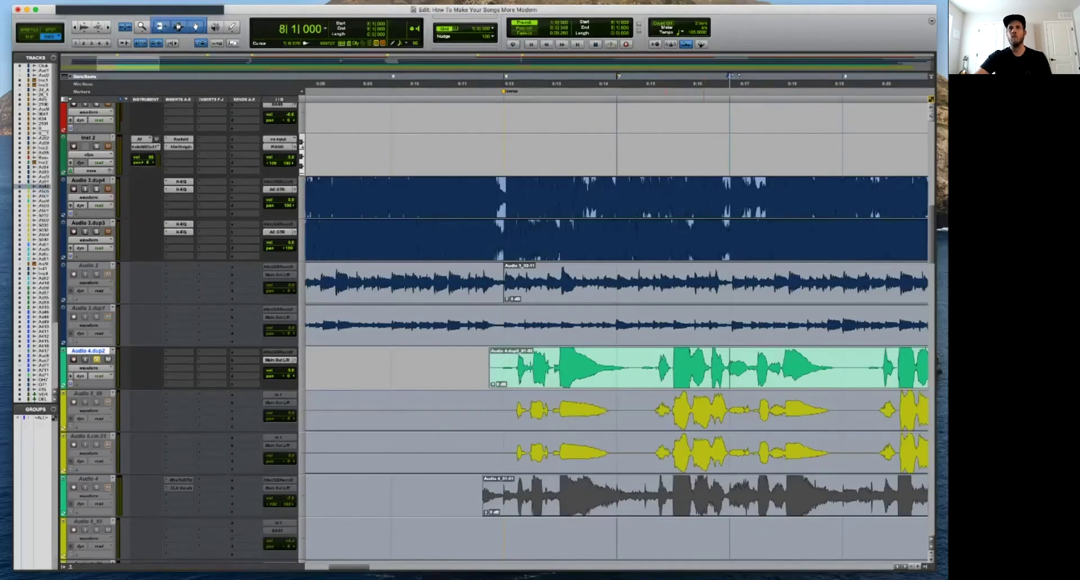
pyautogui.press('space')
pyautogui.press('t')
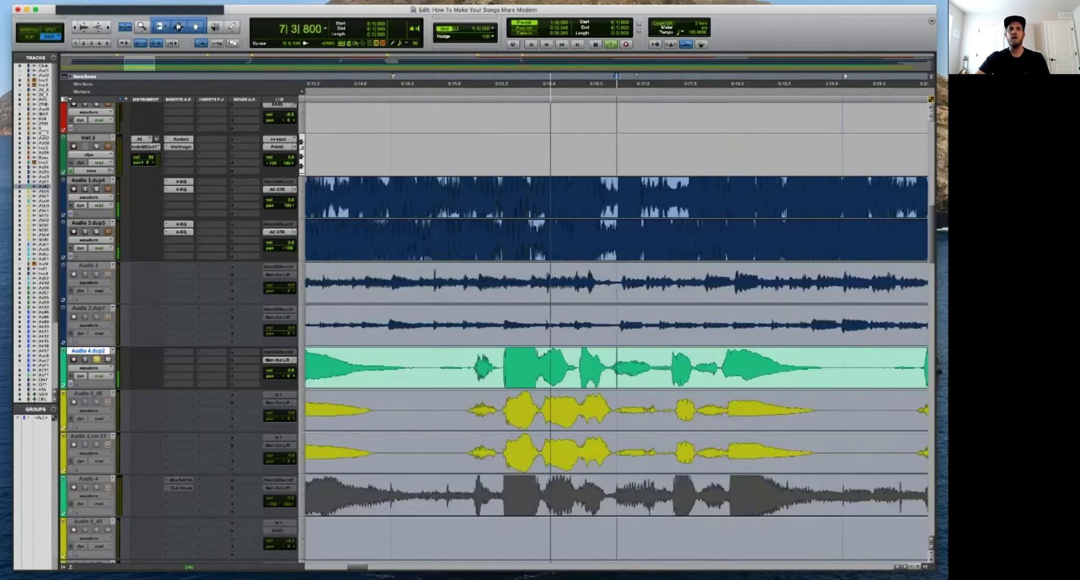
pyautogui.press('r')
pyautogui.press('r')
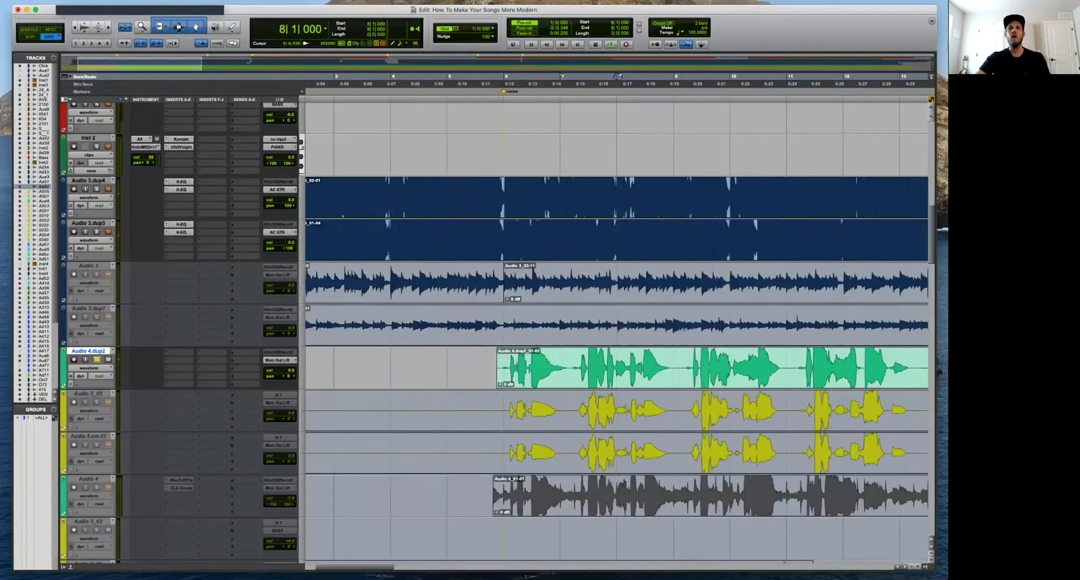
# Move the inactive tracks Audio 4.dup1, dup4, dup5, dup13 and dup14 directly below Audio 5.cm.
pyautogui.scroll(-5, 618, 332)
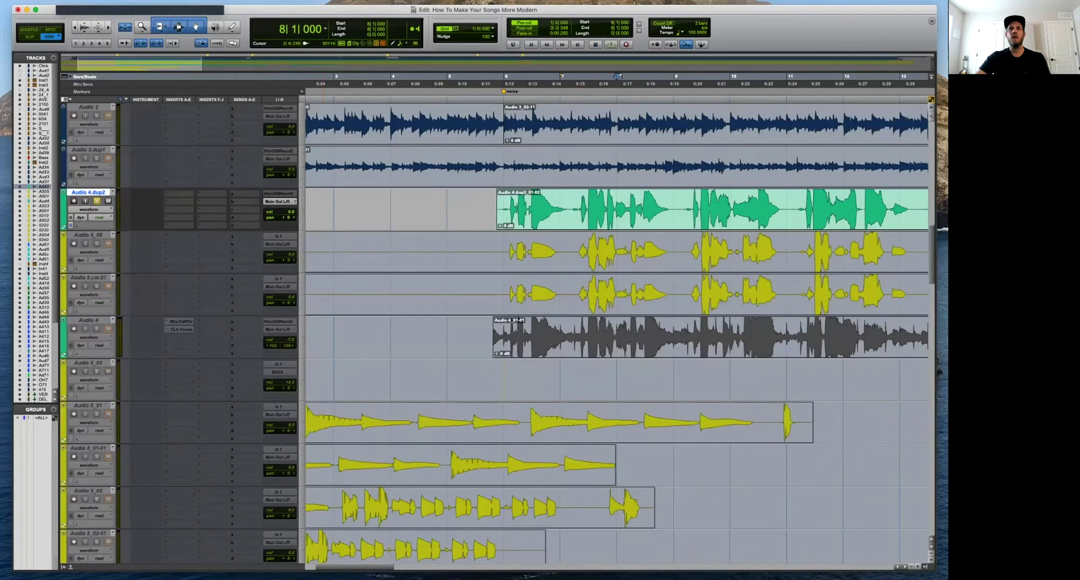
pyautogui.scroll(2, 618, 332)
pyautogui.scroll(-10, 618, 332)
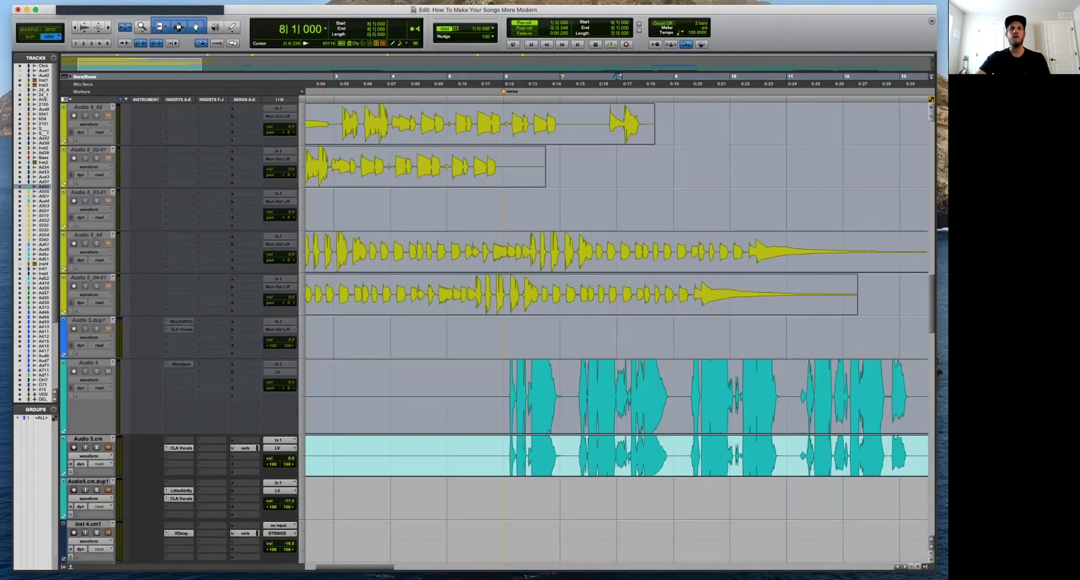
pyautogui.click(88, 439)
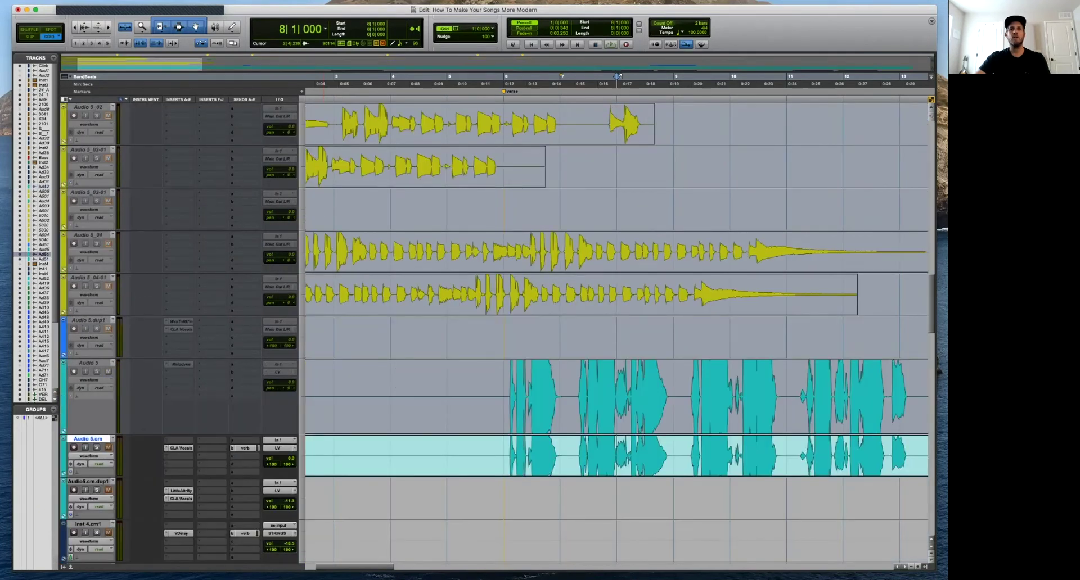
pyautogui.press('super+bracketleft')
pyautogui.press('super+bracketleft')
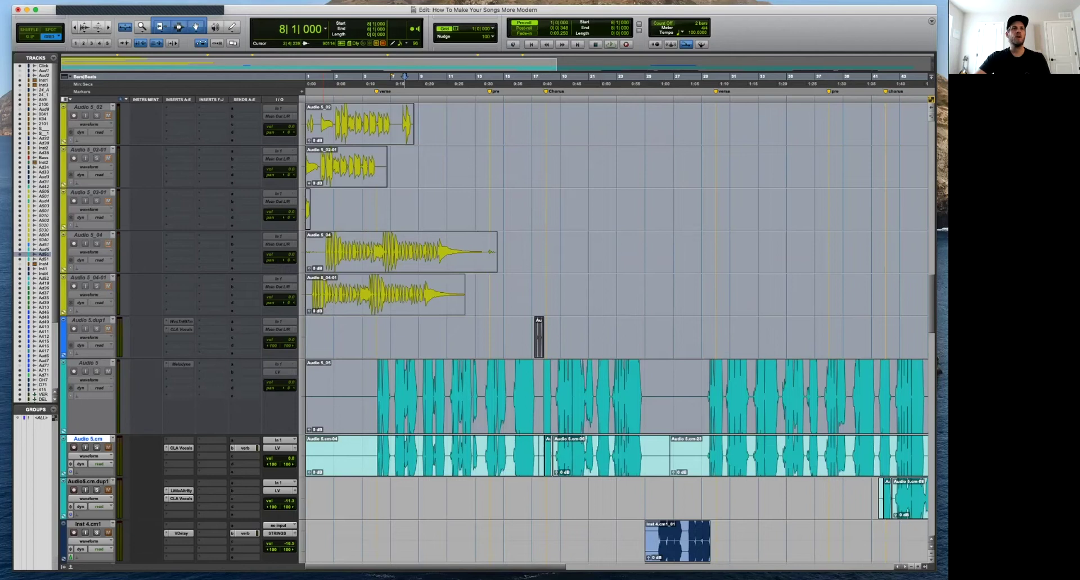
pyautogui.scroll(-5, 35, 231)
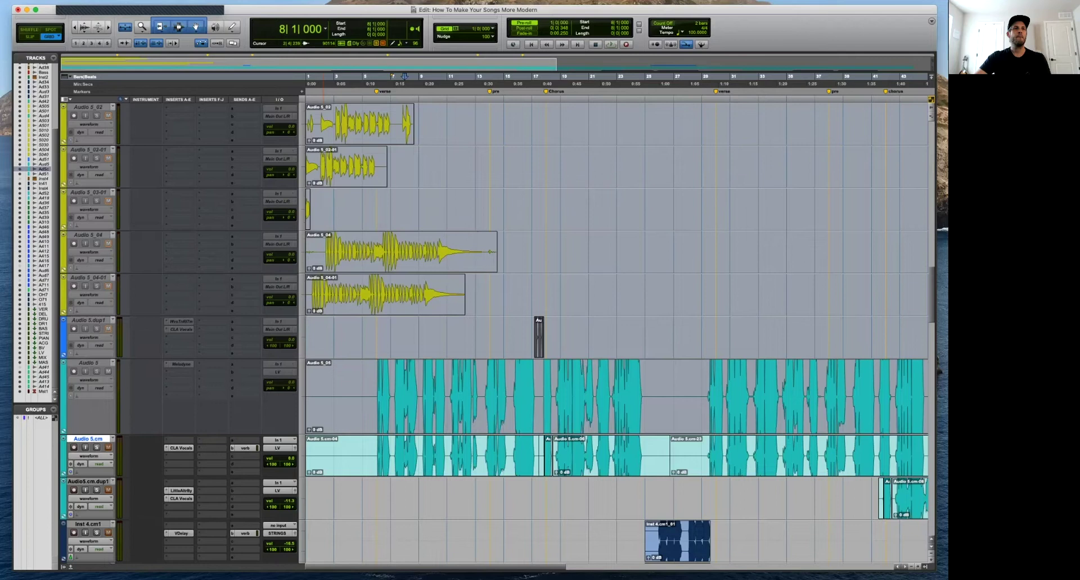
pyautogui.scroll(-20, 618, 331)
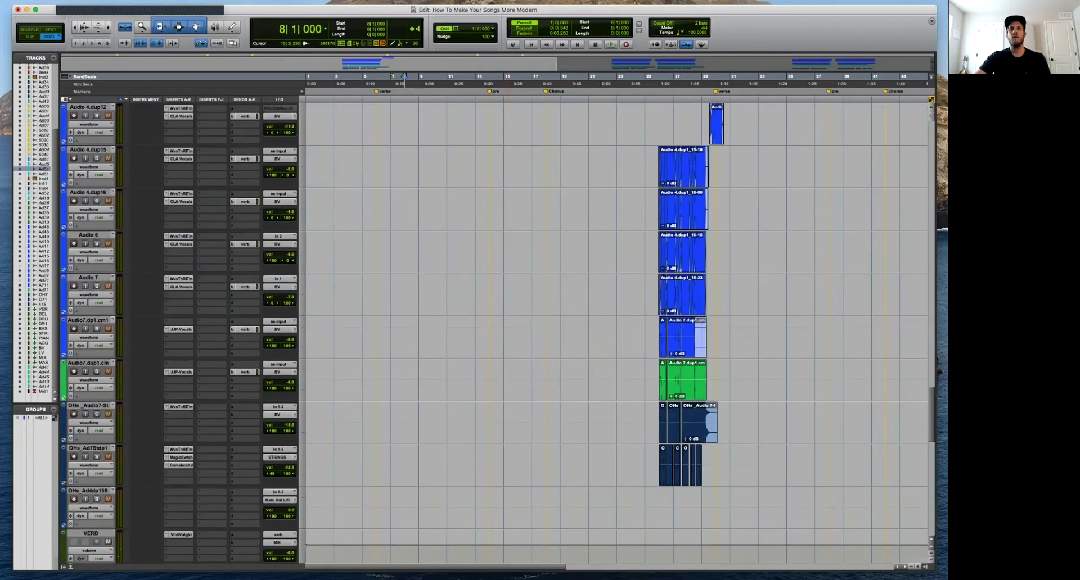
pyautogui.press('super+bracketleft')
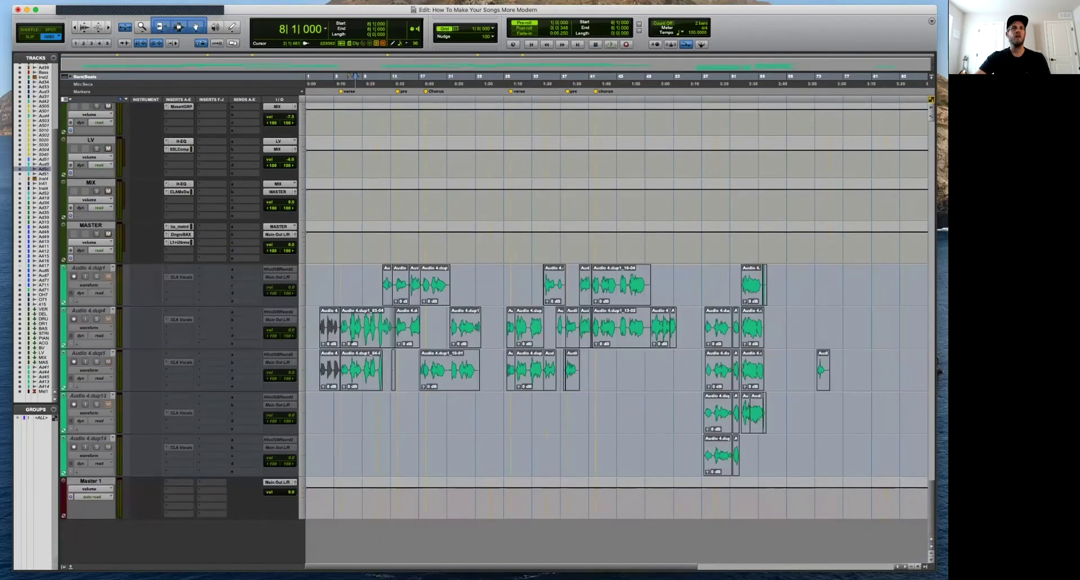
pyautogui.click(88, 268)
pyautogui.keyDown('shift'); pyautogui.click(88, 439); pyautogui.keyUp('shift')
pyautogui.moveTo(88, 439); pyautogui.dragTo(88, 495)
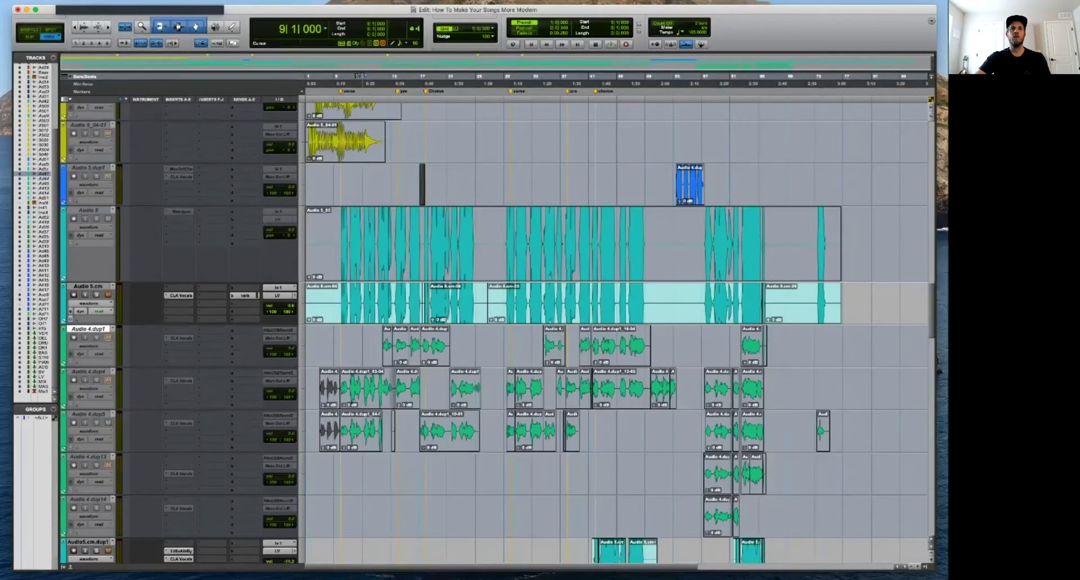
# Compare the verse clips on the Audio 4 duplicate tracks with the Audio 5.cm vocal around bar 8.
pyautogui.press('t')
pyautogui.press('t')
pyautogui.press('t')
pyautogui.press('r')
pyautogui.click(502, 381)
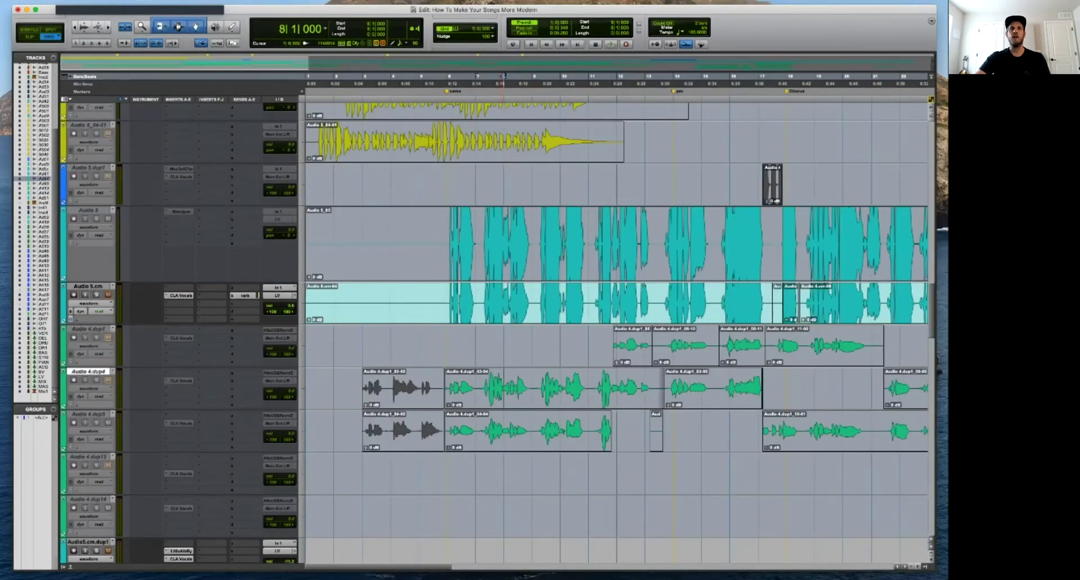
pyautogui.scroll(-3, 563, 337)
pyautogui.scroll(7, 562, 338)
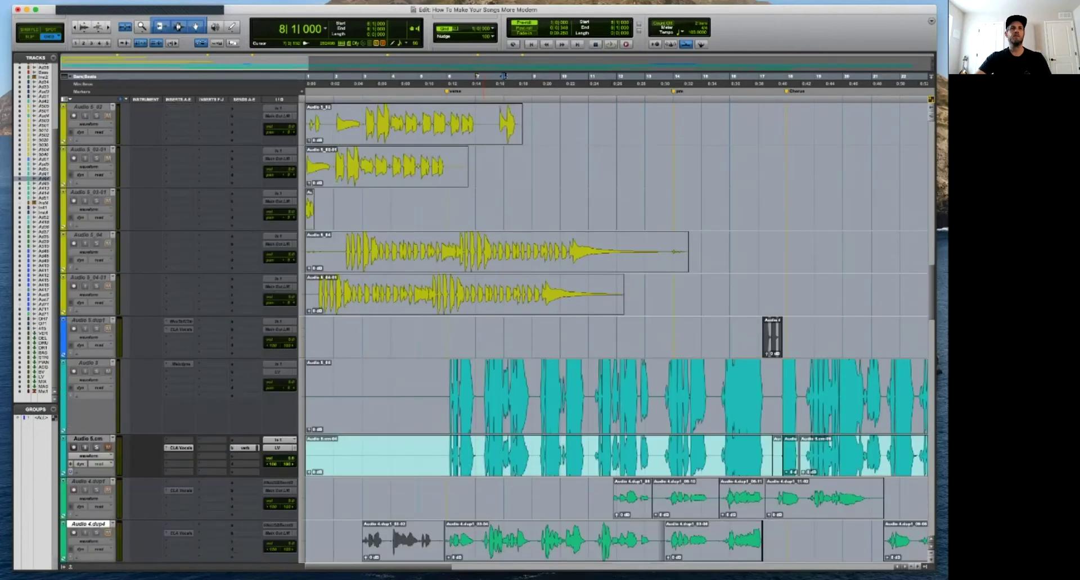
pyautogui.click(503, 338)
pyautogui.click(503, 380)
pyautogui.scroll(8, 503, 381)
pyautogui.scroll(2, 619, 338)
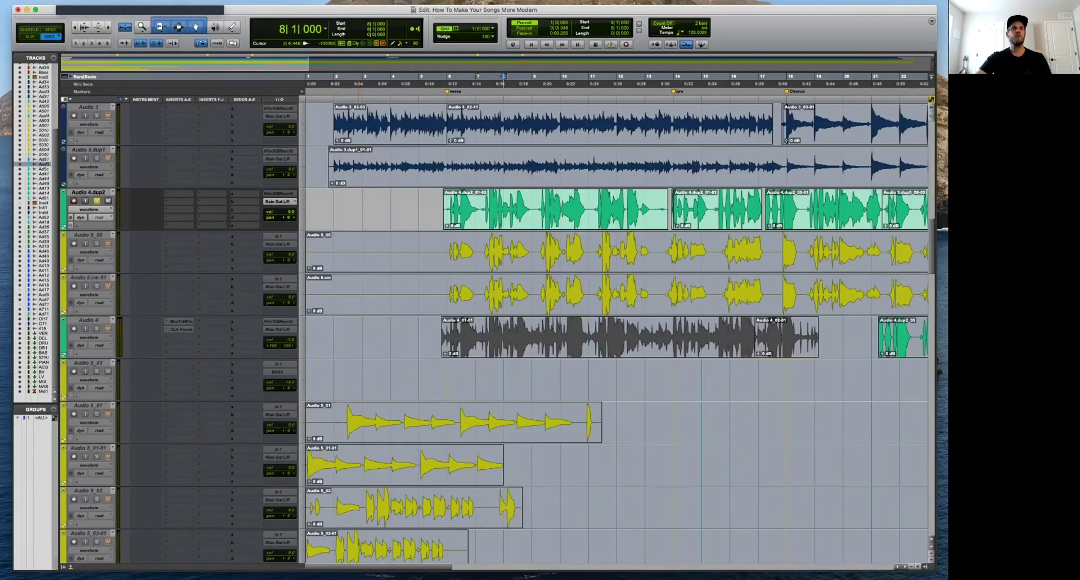
# Hide the Audio 4.dup2 track and make it inactive.
pyautogui.keyDown('shift'); pyautogui.click(88, 235); pyautogui.keyUp('shift')
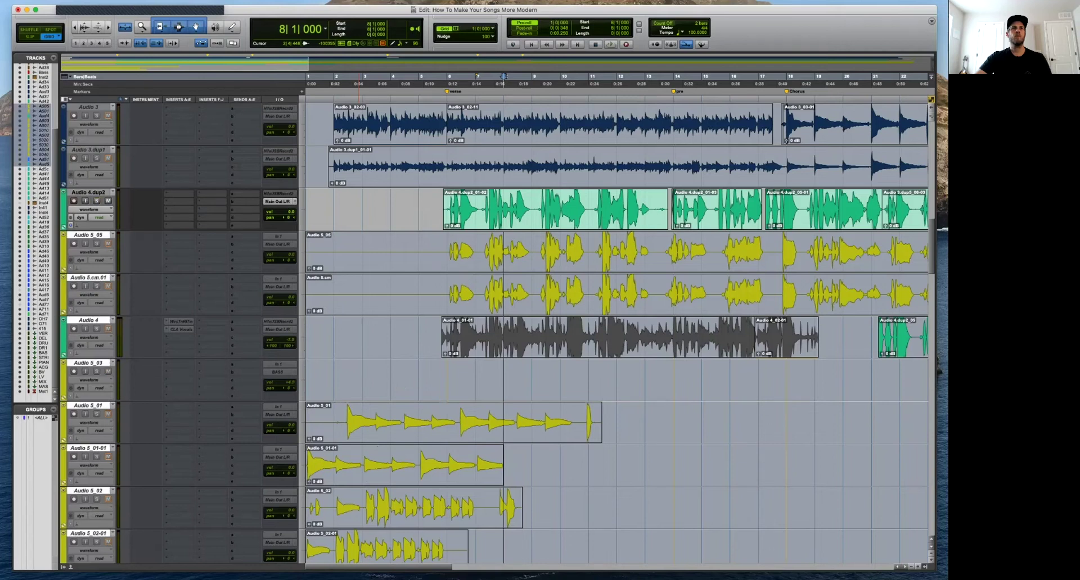
pyautogui.click(89, 193)
pyautogui.rightClick(93, 192)
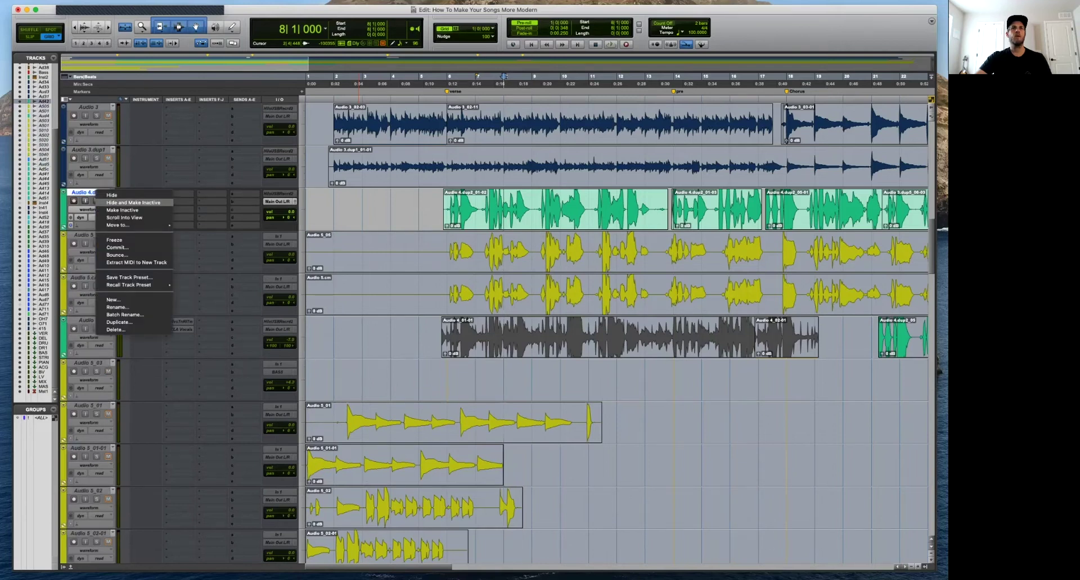
pyautogui.click(134, 202)
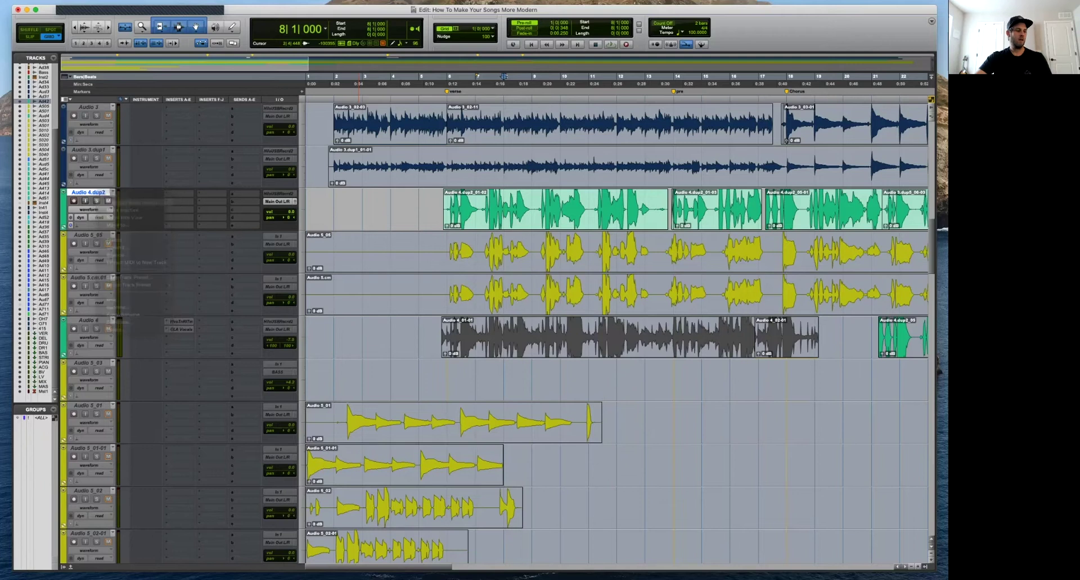
# Hide the block of inactive tracks from Audio 3 through Audio 5.
pyautogui.scroll(6, 618, 337)
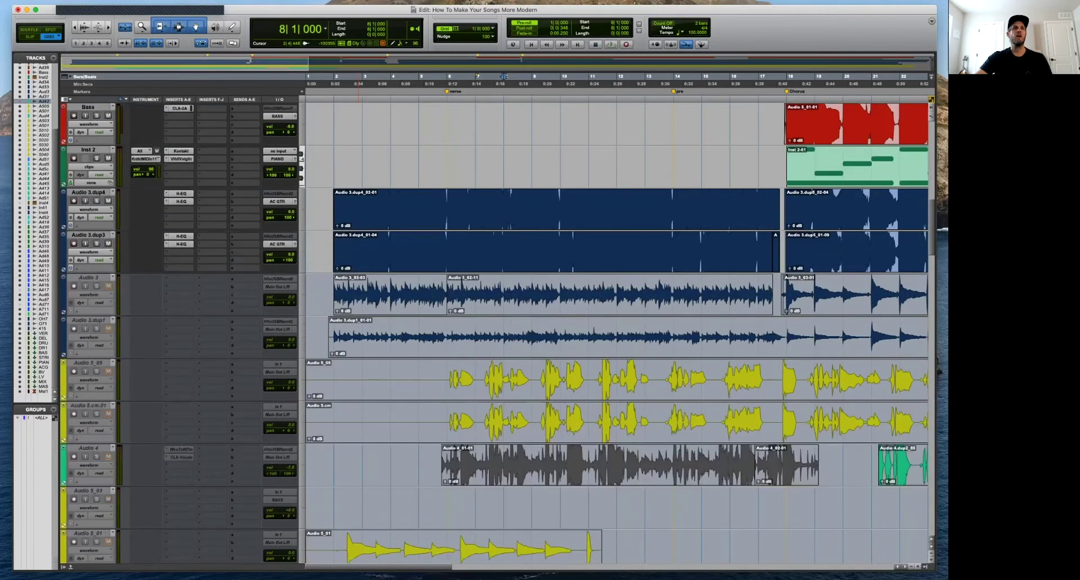
pyautogui.keyDown('shift'); pyautogui.click(88, 278); pyautogui.keyUp('shift')
pyautogui.scroll(-15, 619, 338)
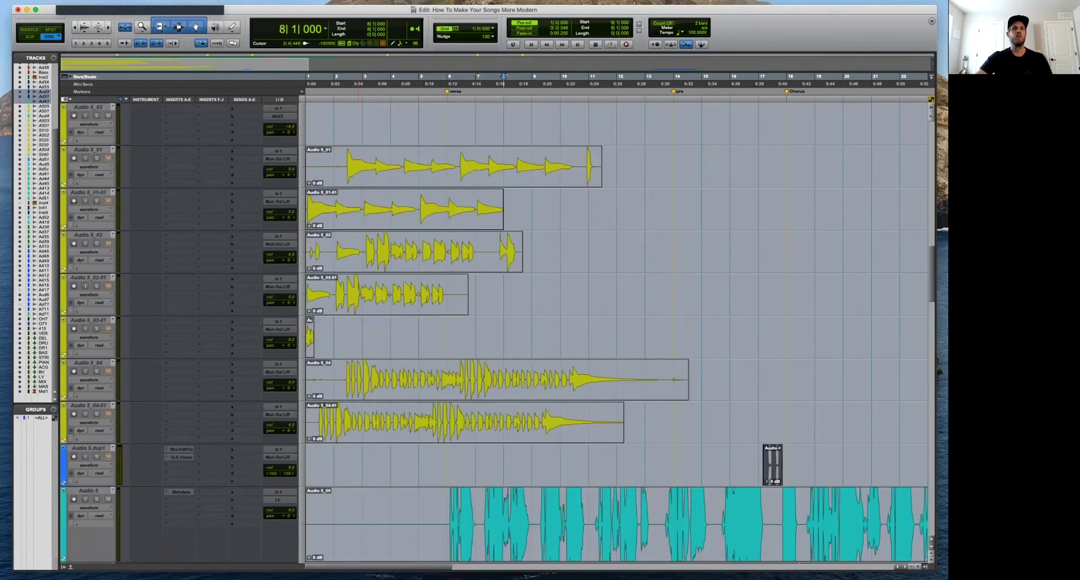
pyautogui.rightClick(88, 481)
pyautogui.click(113, 416)
pyautogui.scroll(3, 619, 276)
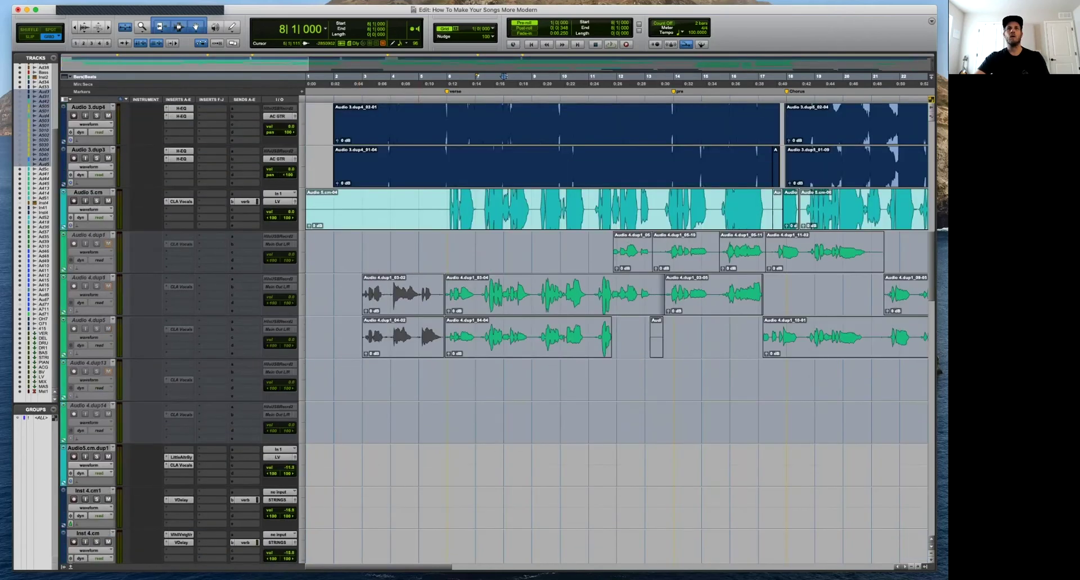
# Make the tracks Audio 4.dup1, Audio 4.dup4 and Audio 4.dup5 active.
pyautogui.click(89, 236)
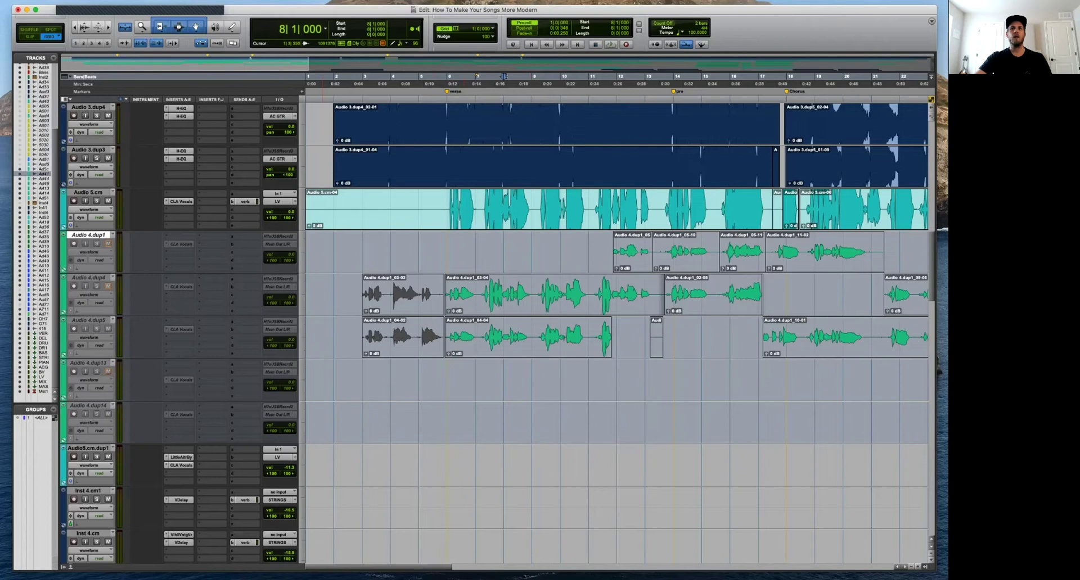
pyautogui.keyDown('shift'); pyautogui.click(88, 320); pyautogui.keyUp('shift')
pyautogui.rightClick(93, 235)
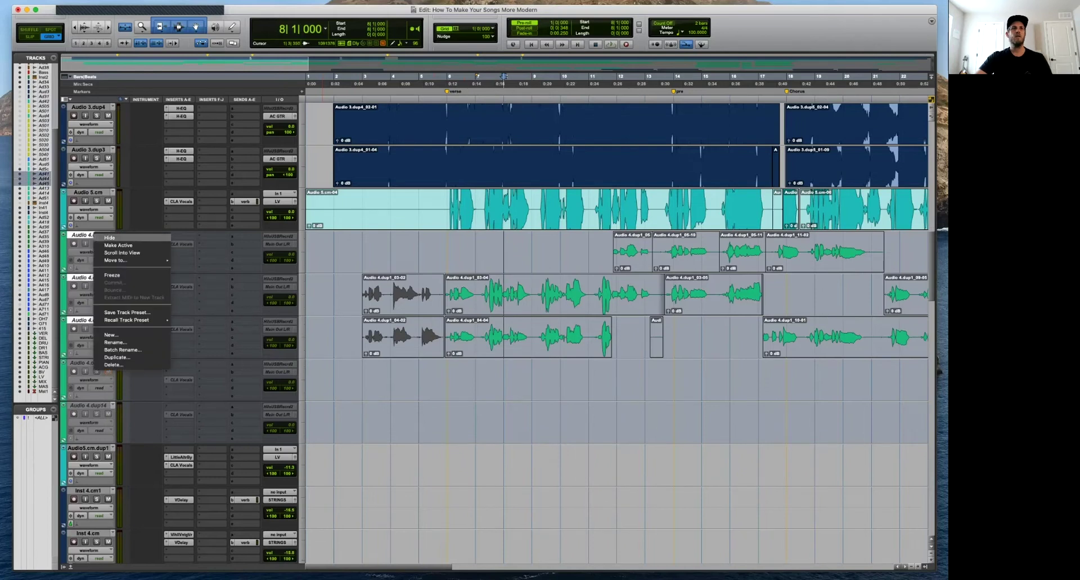
pyautogui.click(111, 246)
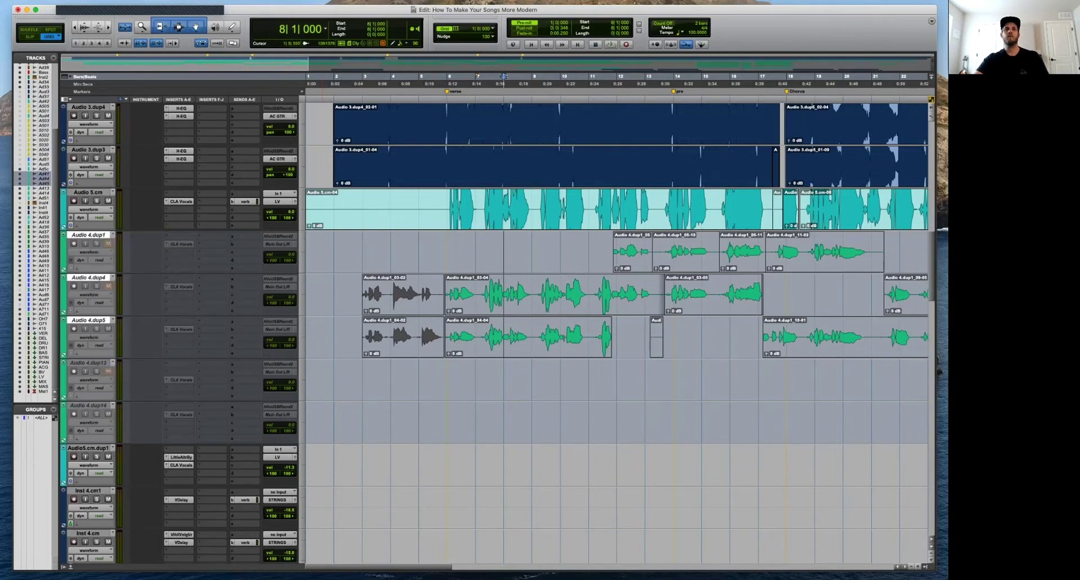
# Listen to the reactivated Audio 4.dup4 and Audio 4.dup5 vocals from the verse start at bar 6.
pyautogui.click(447, 247)
pyautogui.press('space')
pyautogui.press('t')
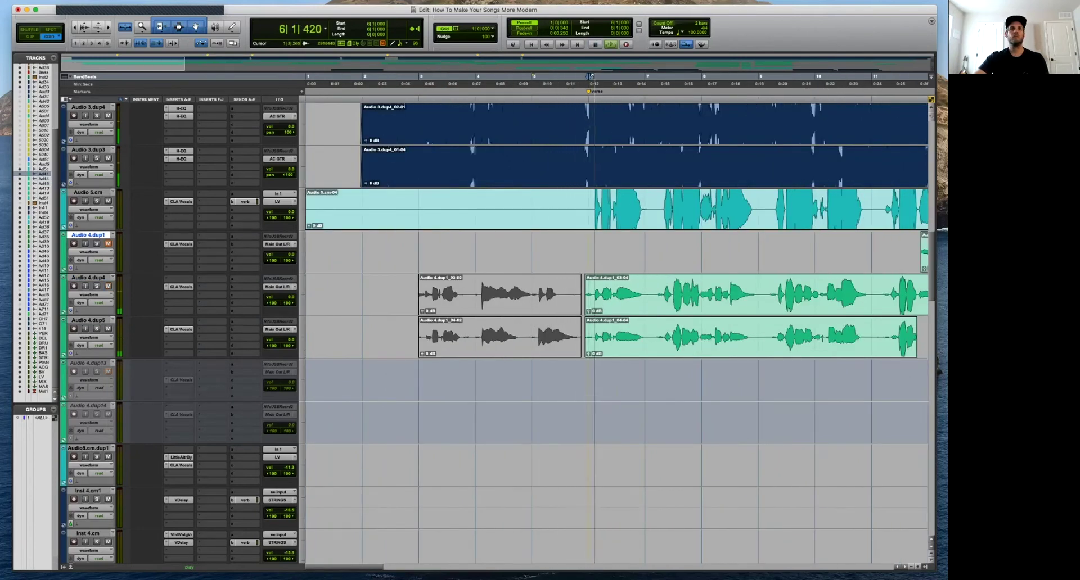
pyautogui.press('t')
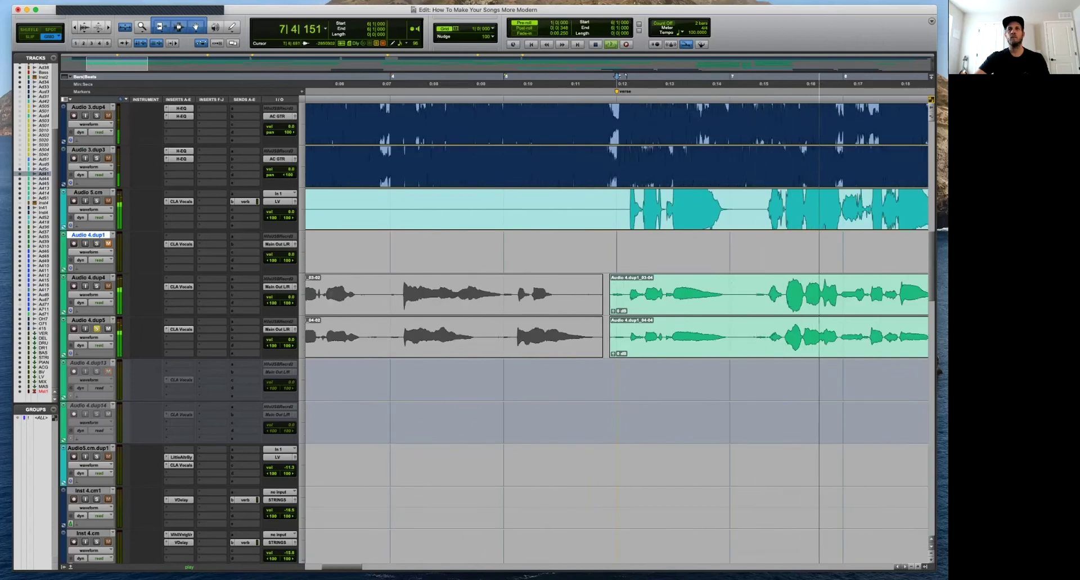
# Solo Audio 4.dup4 instead of Audio 4.dup5 and play its vocal back around bar 8.
pyautogui.hscroll(3, 835, 298)
pyautogui.click(695, 295)
pyautogui.click(96, 329)
pyautogui.click(97, 287)
pyautogui.press('space')
pyautogui.press('space')
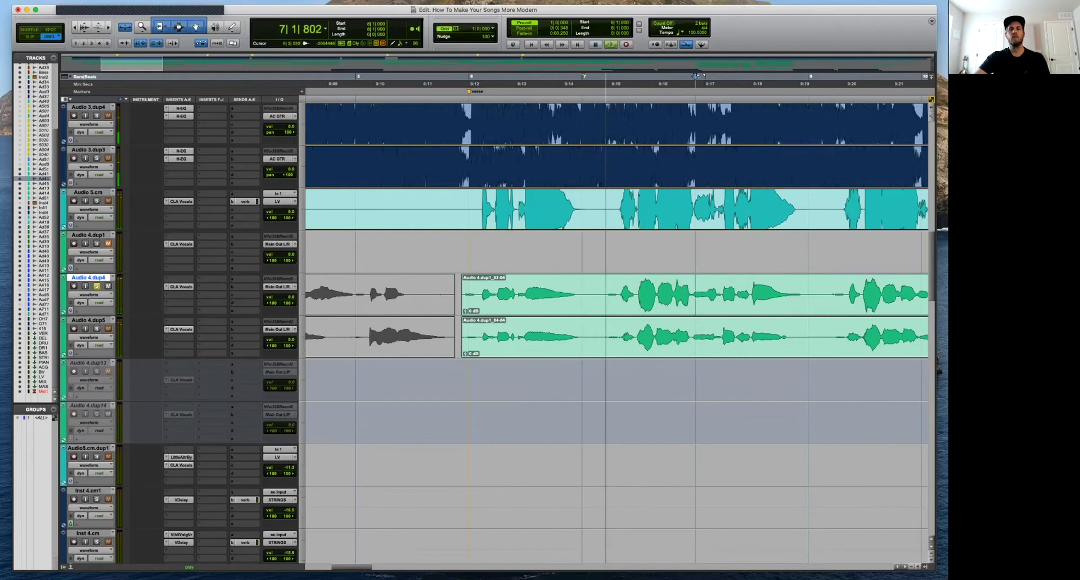
pyautogui.press('space')
# In Slip mode, separate the Audio 4.dup4 phrase between bar 7 and the start of bar 9 into its own clip.
pyautogui.moveTo(696, 75); pyautogui.dragTo(583, 76)
pyautogui.press('F2')
pyautogui.moveTo(600, 293); pyautogui.dragTo(815, 294)
pyautogui.press('b')
# Insert the Celemony Melodyne (mono) plug-in in the first insert slot of Audio 4.dup4.
pyautogui.click(182, 287)
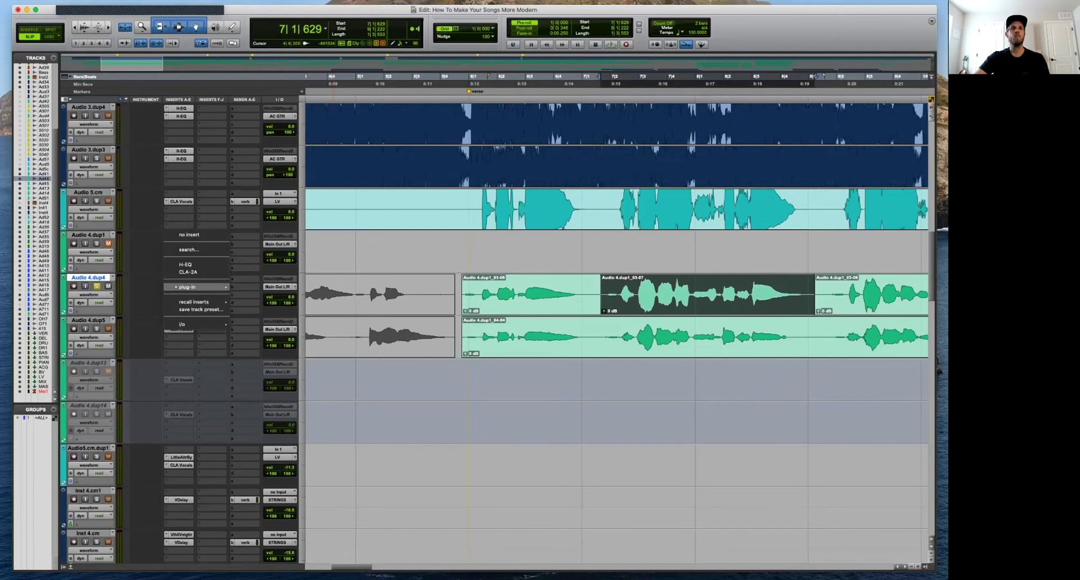
pyautogui.moveTo(202, 287)
pyautogui.moveTo(264, 417)
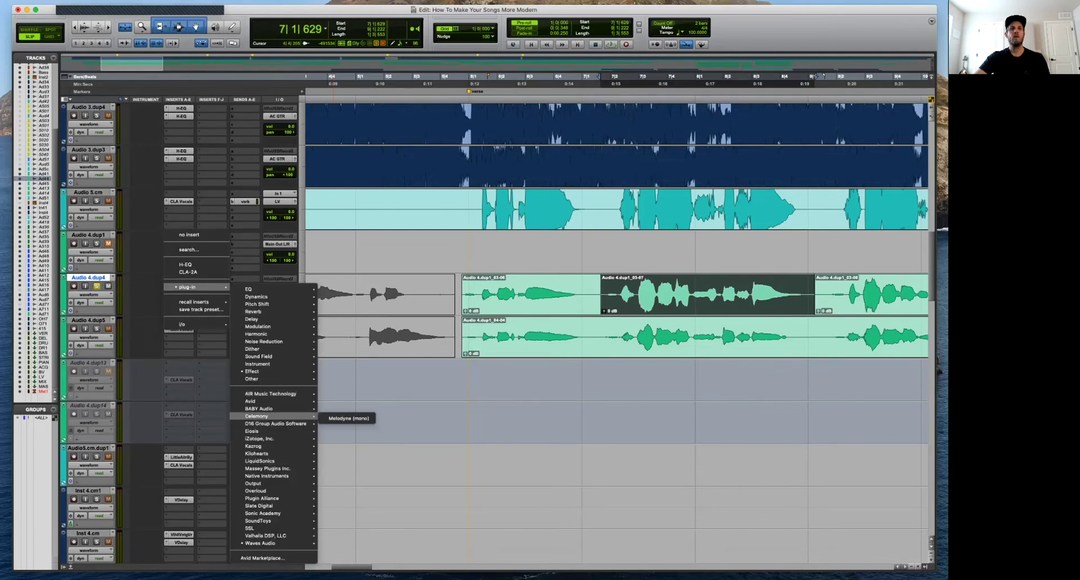
pyautogui.click(347, 419)
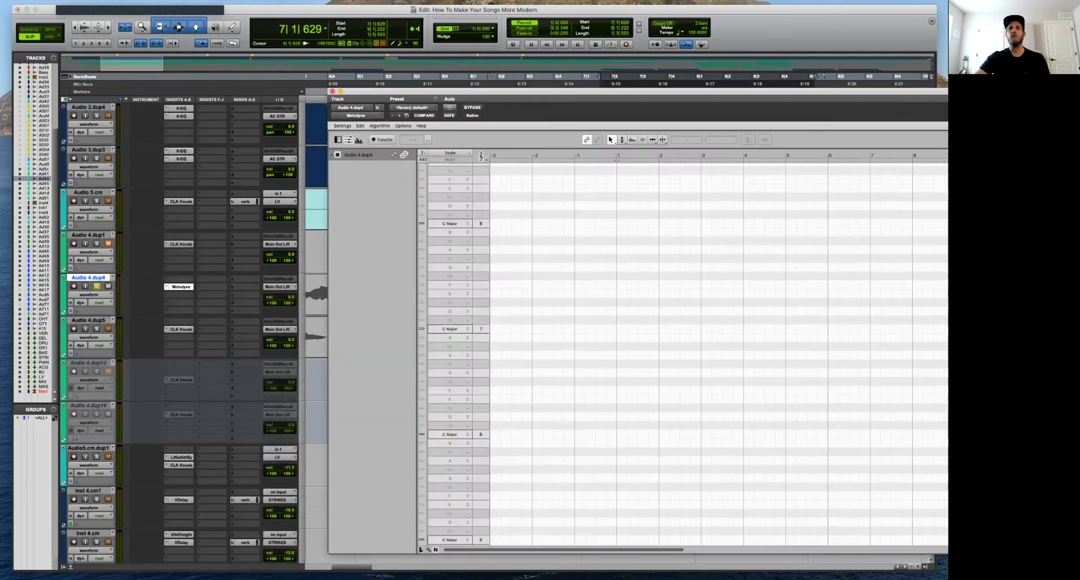
# Transfer the Audio 4.dup4 phrase from bar 7 to just past bar 8 into Melodyne and bring its notes into view.
pyautogui.moveTo(506, 91); pyautogui.dragTo(891, 62)
pyautogui.click(529, 304)
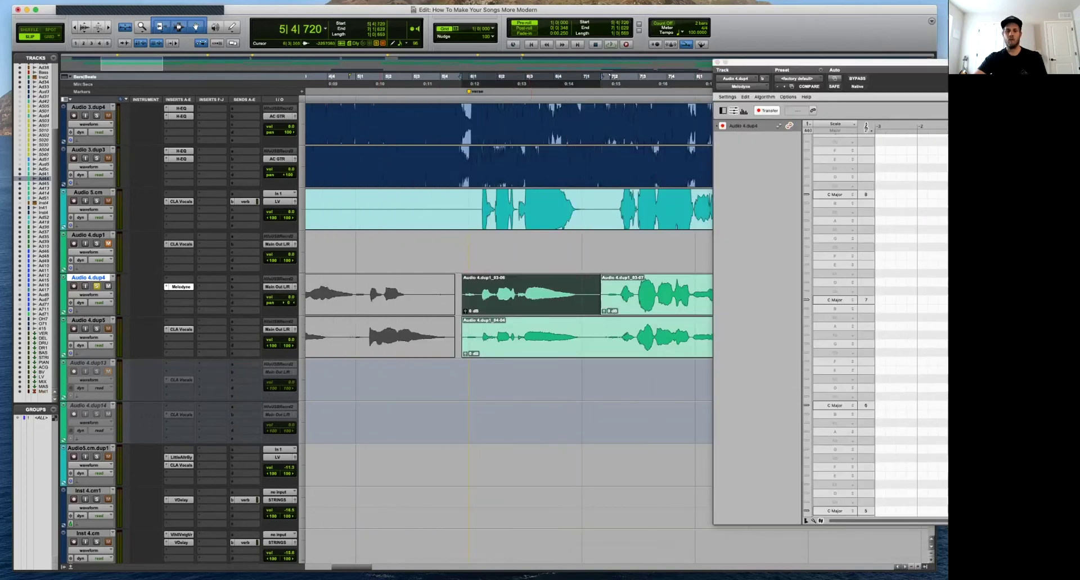
pyautogui.click(587, 295)
pyautogui.press('space')
pyautogui.moveTo(816, 62); pyautogui.dragTo(352, 13)
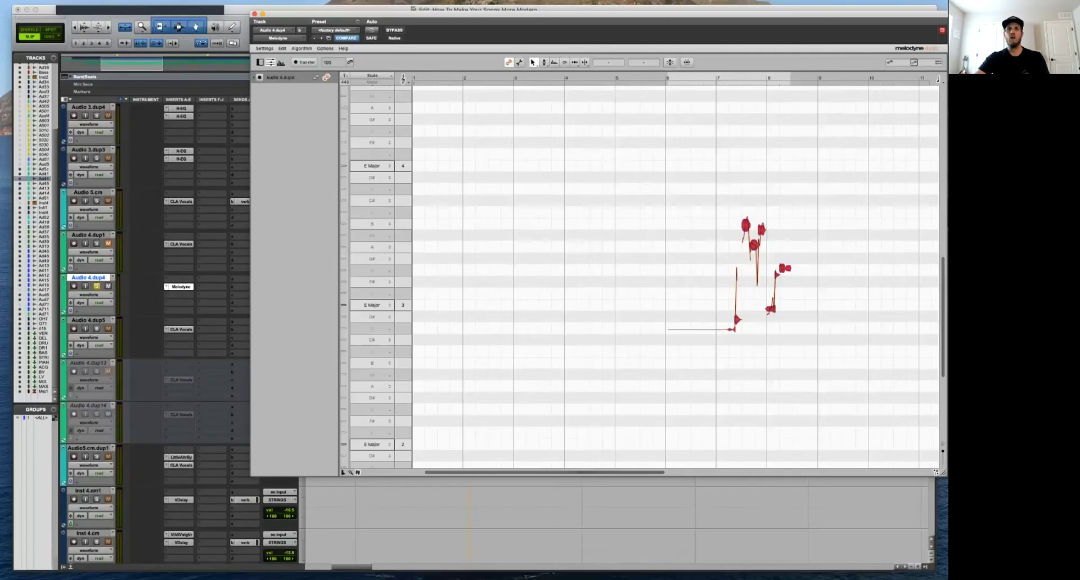
pyautogui.scroll(5, 716, 238)
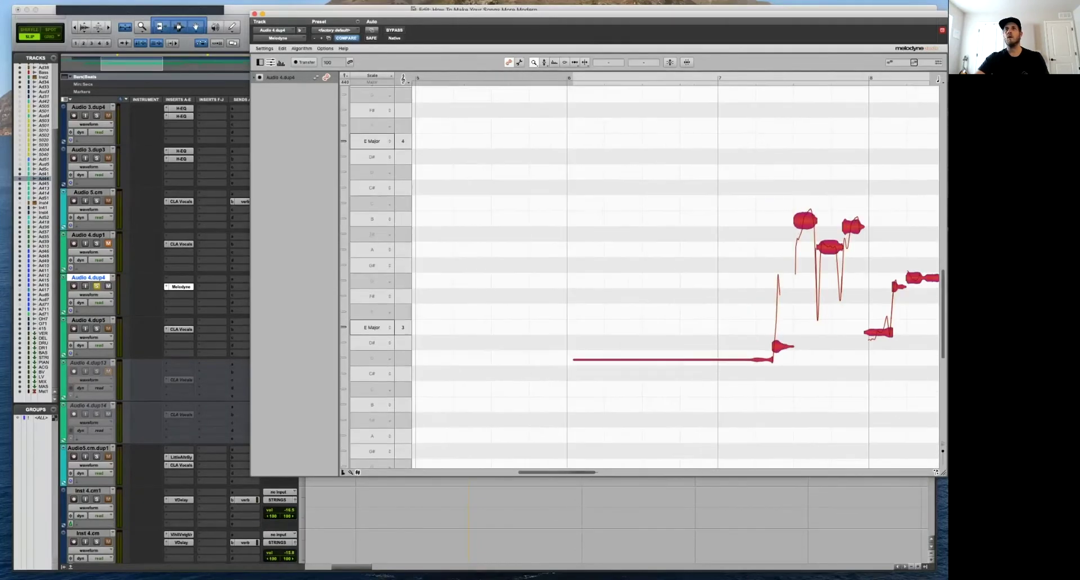
pyautogui.hscroll(5, 716, 238)
pyautogui.moveTo(598, 14); pyautogui.dragTo(567, 38)
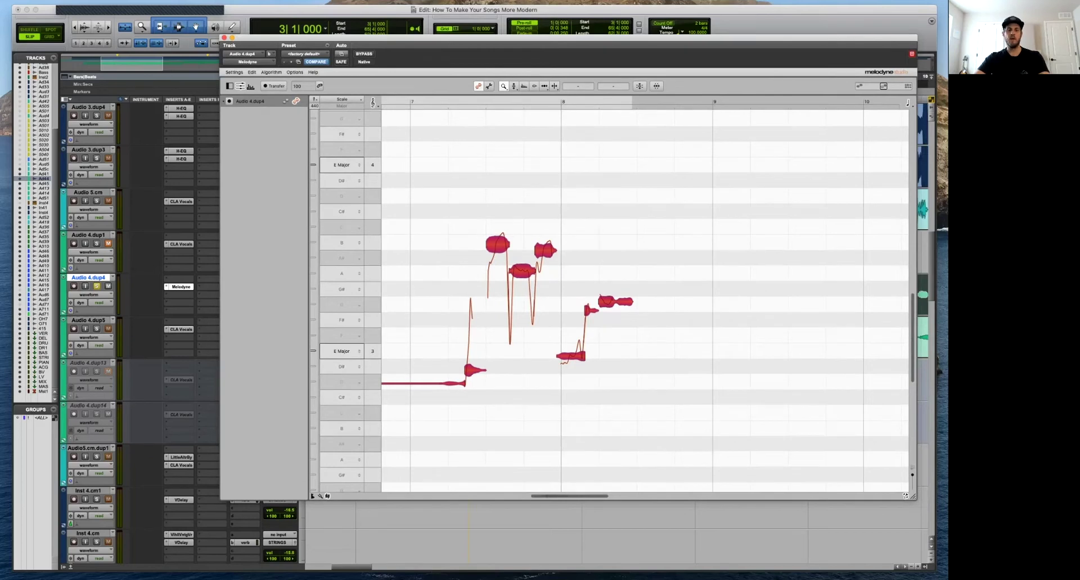
# Split the phrase's high notes between bars 7 and 8 with Melodyne's note separation tool.
pyautogui.click(524, 87)
pyautogui.click(554, 86)
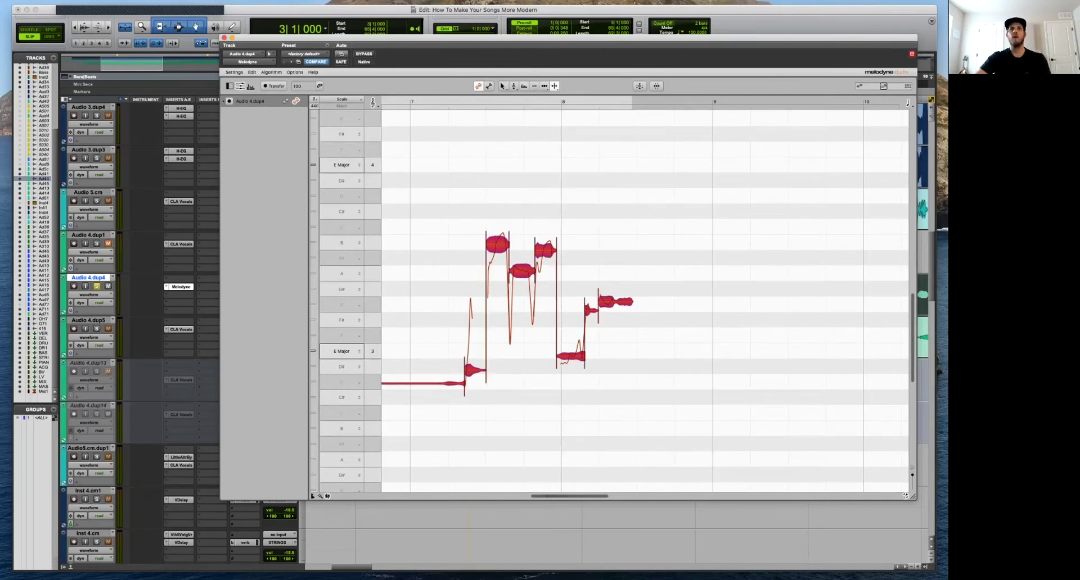
pyautogui.doubleClick(494, 245)
# Try snapping all the phrase's notes to the pitches of the E Major scale.
pyautogui.moveTo(651, 191); pyautogui.dragTo(450, 394)
pyautogui.click(513, 86)
pyautogui.doubleClick(523, 271)
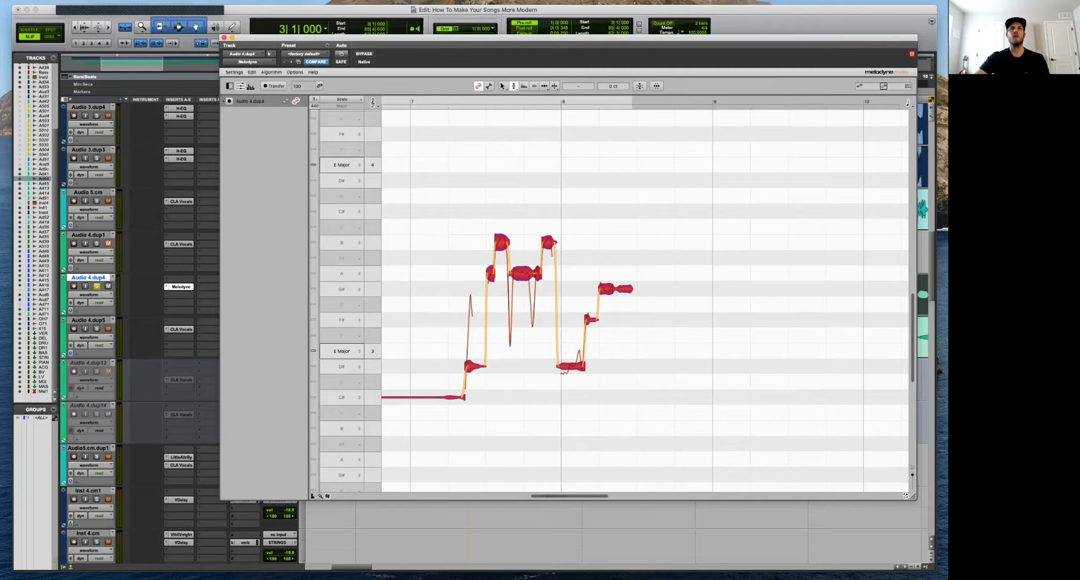
pyautogui.press('super+z')
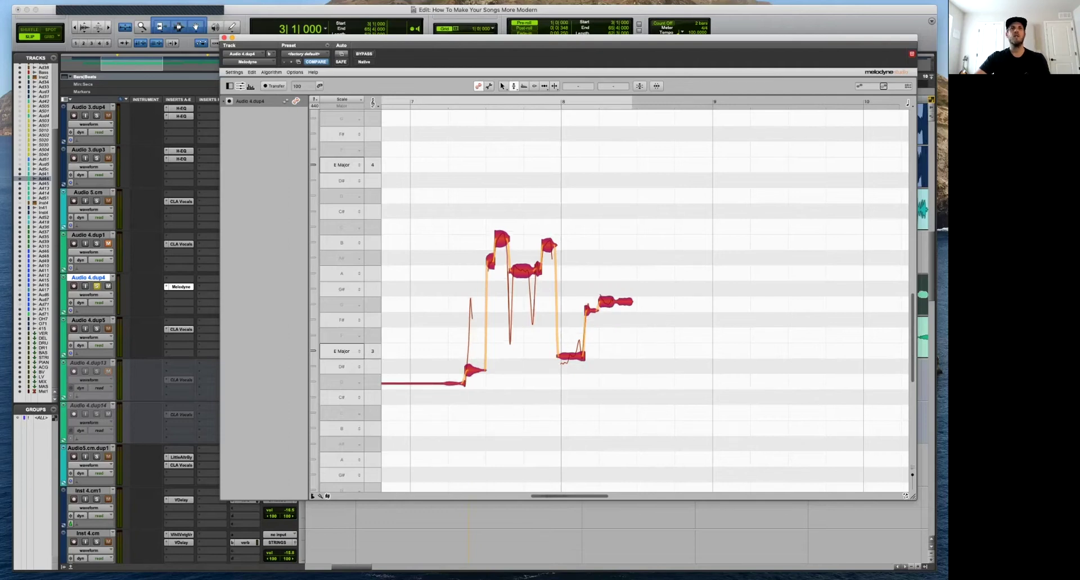
# Set the Melodyne scale to G Major and snap the phrase's notes to it.
pyautogui.click(342, 351)
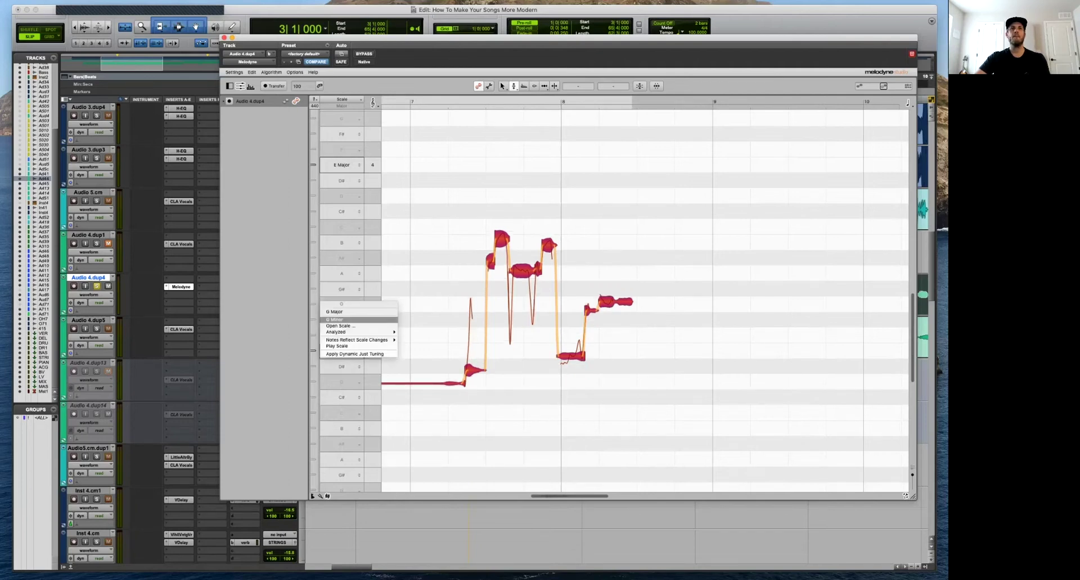
pyautogui.click(348, 320)
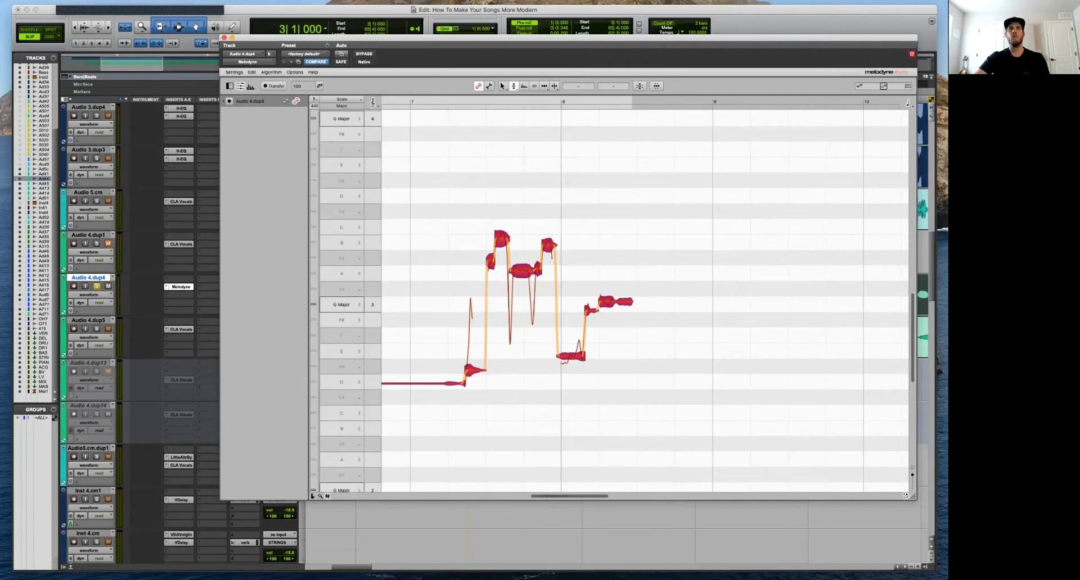
pyautogui.press('space')
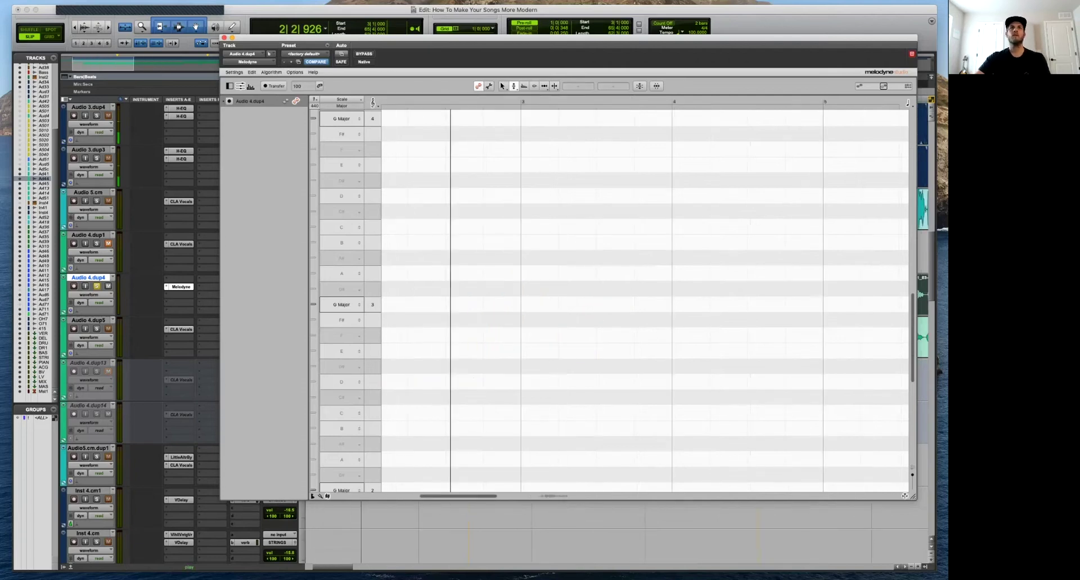
# Copy the CLA Vocals insert to Audio 4.dup4 below Melodyne and close the Melodyne window.
pyautogui.moveTo(568, 37); pyautogui.dragTo(782, 0)
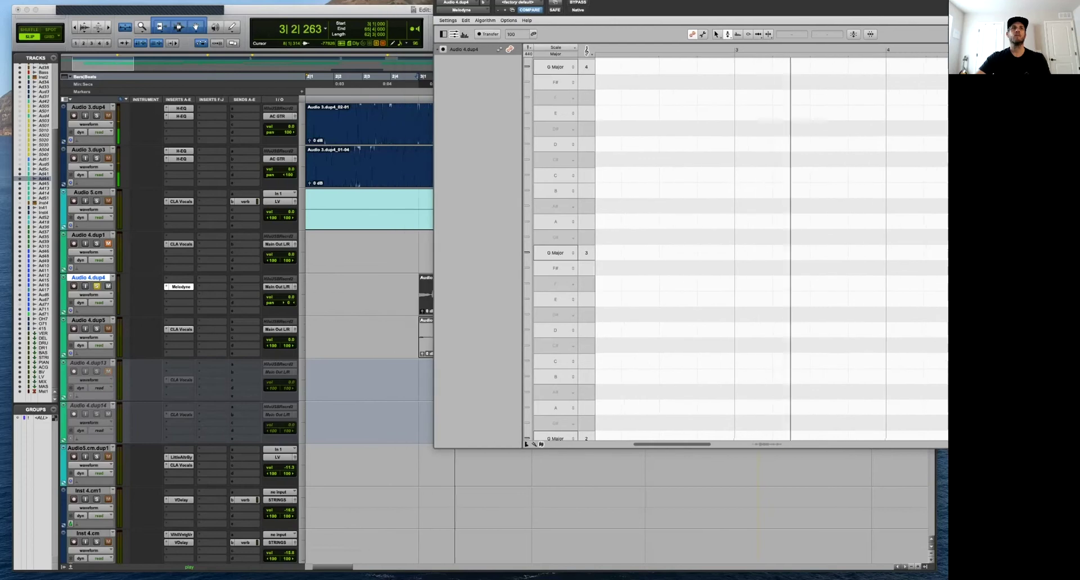
pyautogui.moveTo(179, 295); pyautogui.dragTo(179, 295)
pyautogui.moveTo(663, 1); pyautogui.dragTo(385, 23)
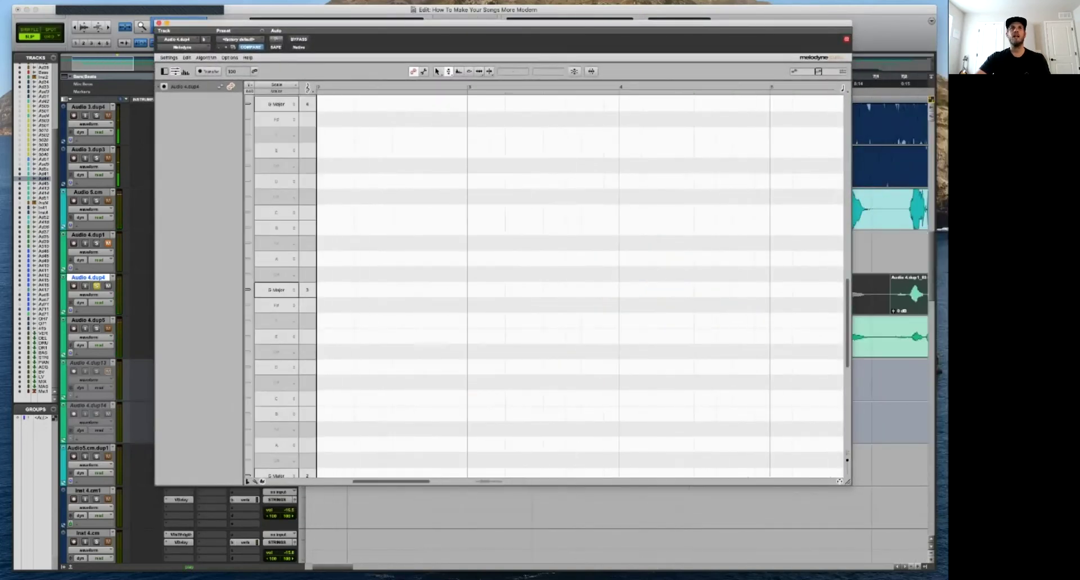
pyautogui.click(158, 23)
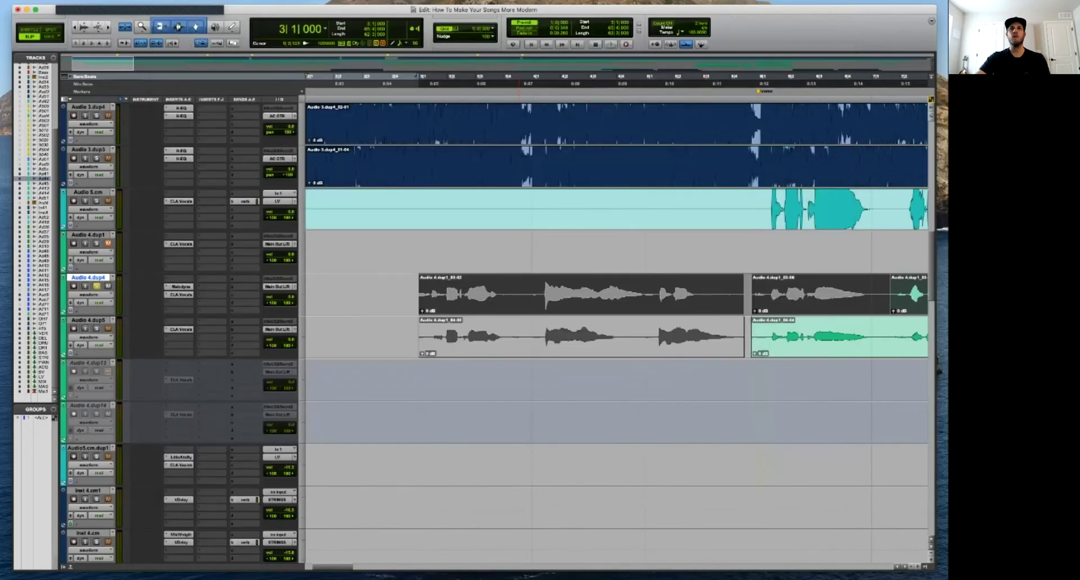
# Play the tuned Audio 4.dup4 vocal together with the lead from around the verse start at bar 6.
pyautogui.click(682, 243)
pyautogui.press('r')
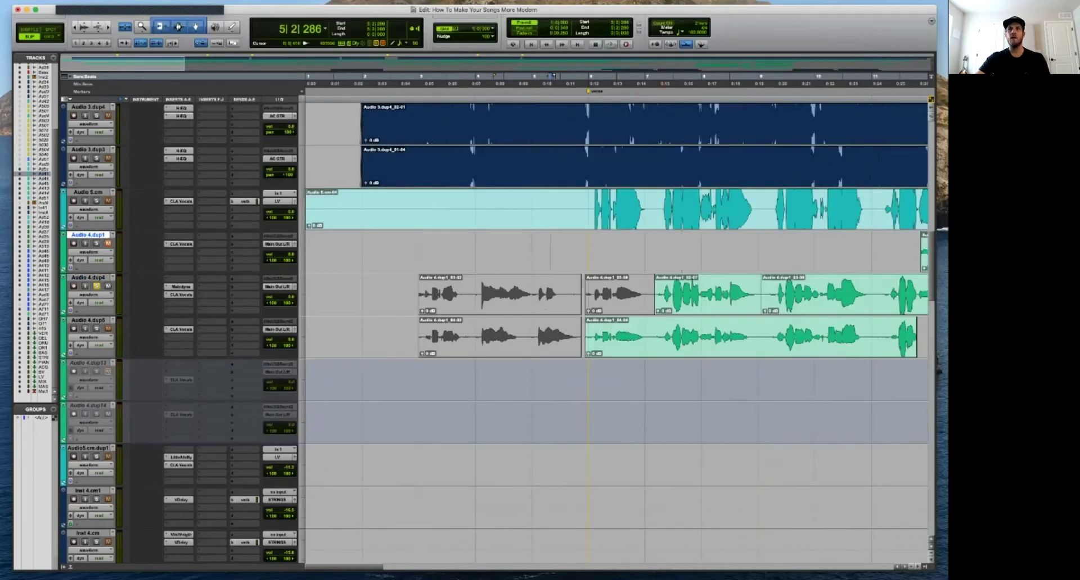
pyautogui.press('space')
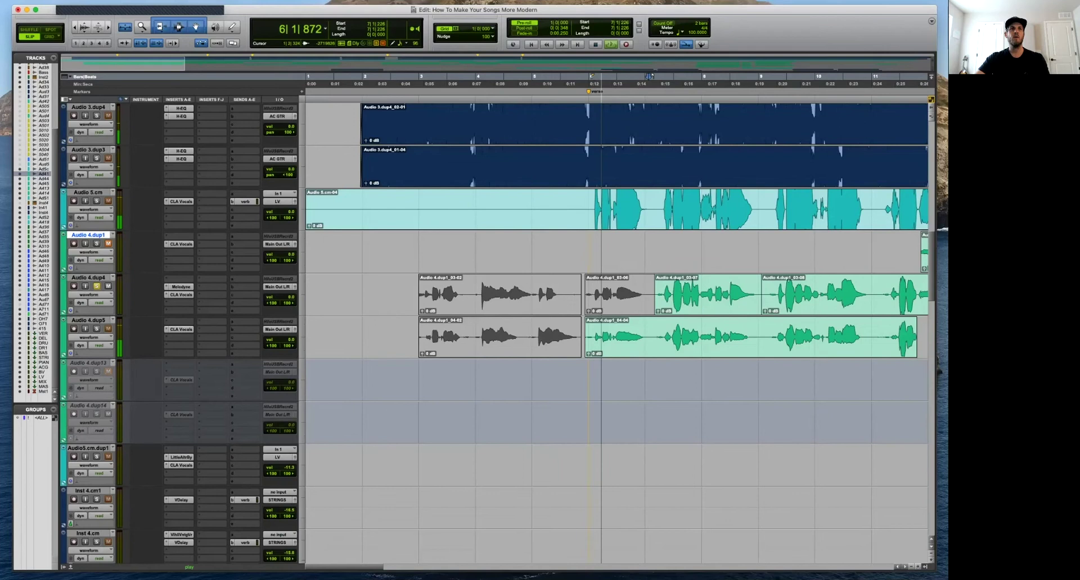
# In Melodyne, lower the phrase's first high B note by about 20 cents and close the plug-in.
pyautogui.click(181, 287)
pyautogui.scroll(-3, 579, 286)
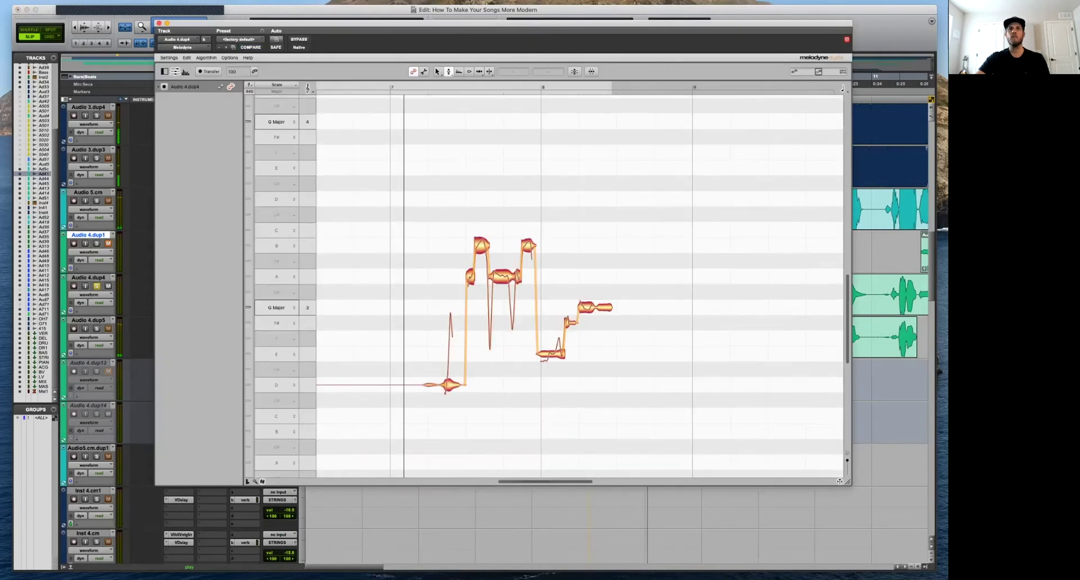
pyautogui.click(481, 246)
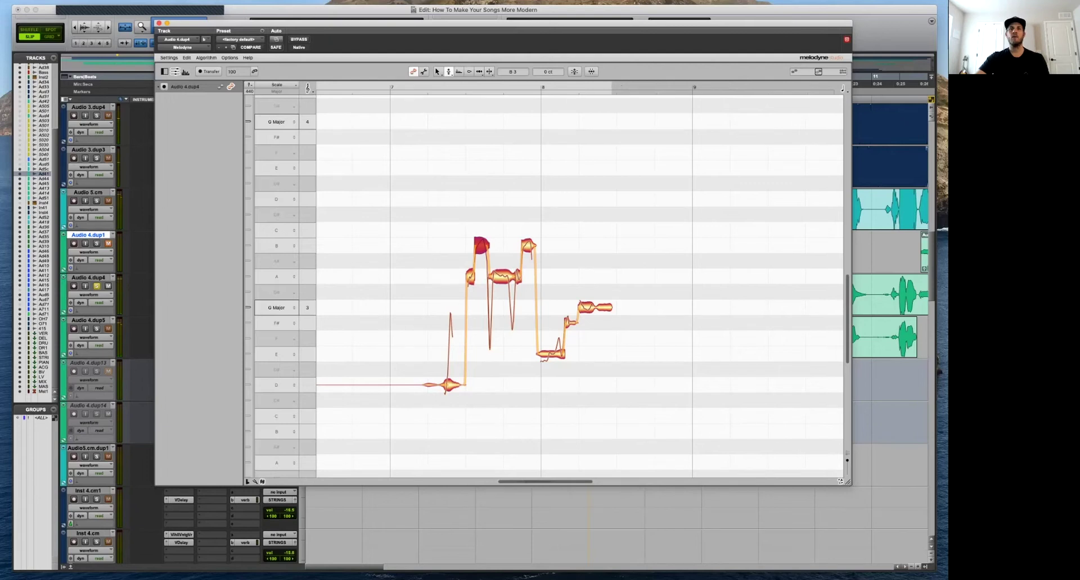
pyautogui.moveTo(482, 245); pyautogui.dragTo(481, 248)
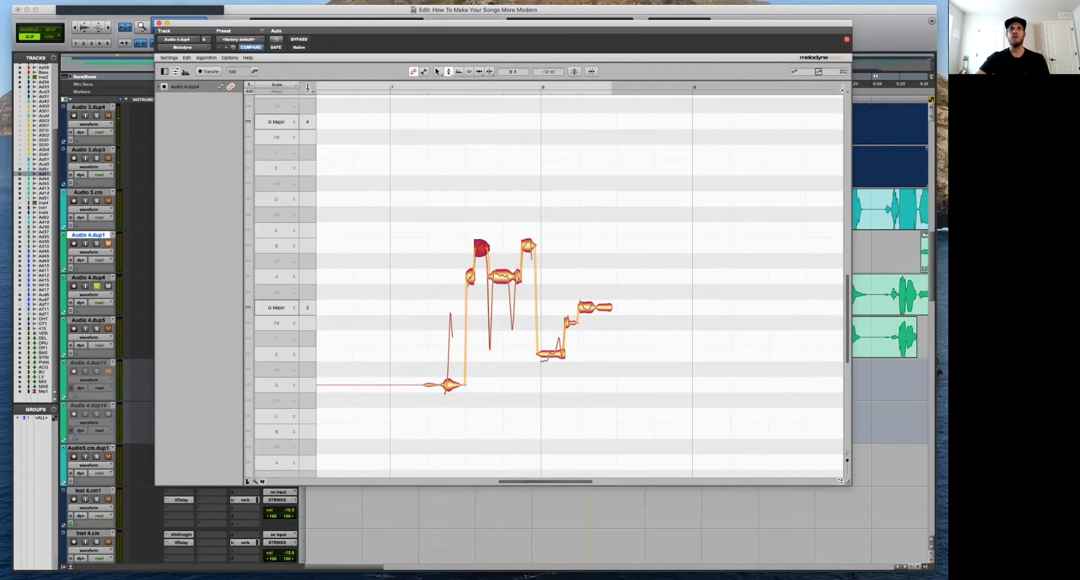
pyautogui.moveTo(503, 23); pyautogui.dragTo(539, 23)
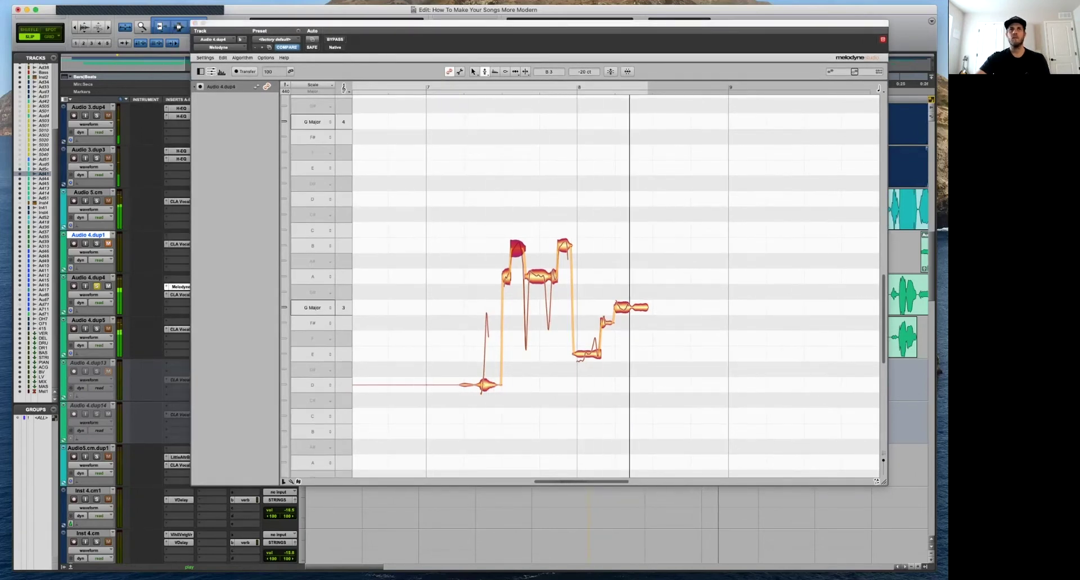
pyautogui.press('super+w')
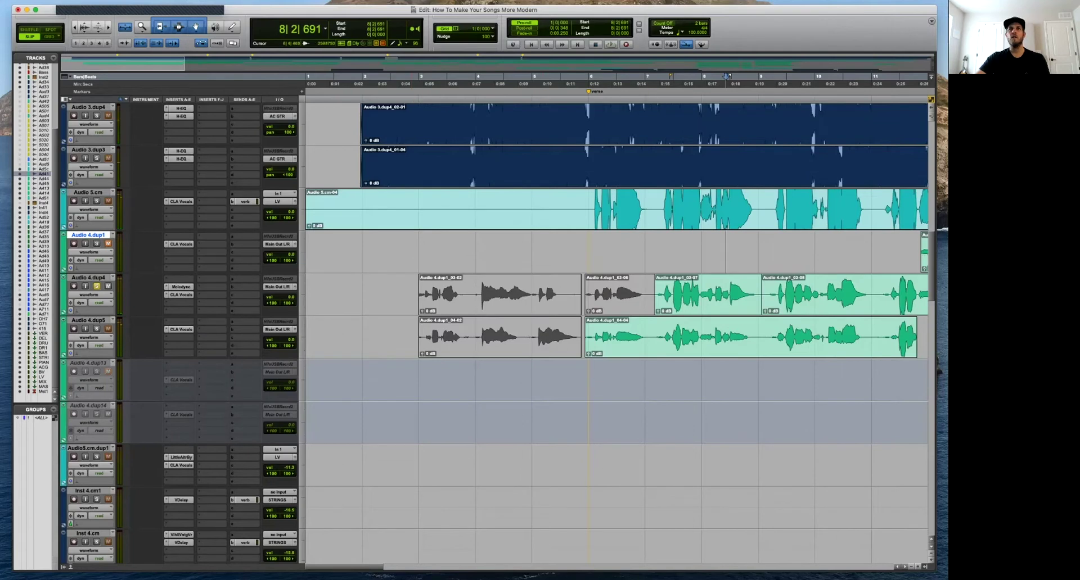
# Remove CLA Vocals from Audio 4.dup4 and commit the phrase after bar 7 as an Edit Selection, hiding and deactivating the source track.
pyautogui.click(167, 294)
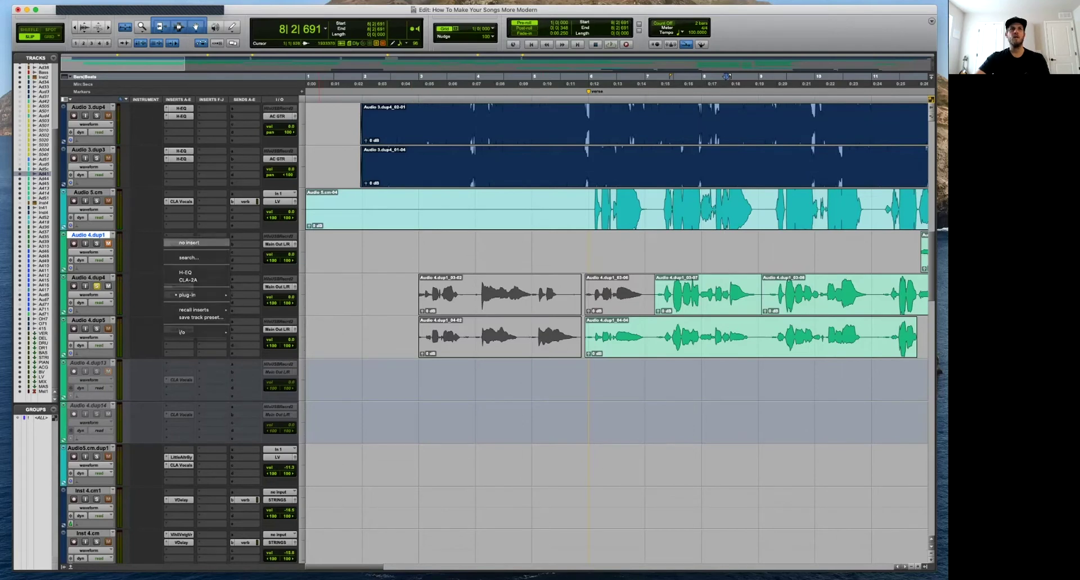
pyautogui.click(179, 242)
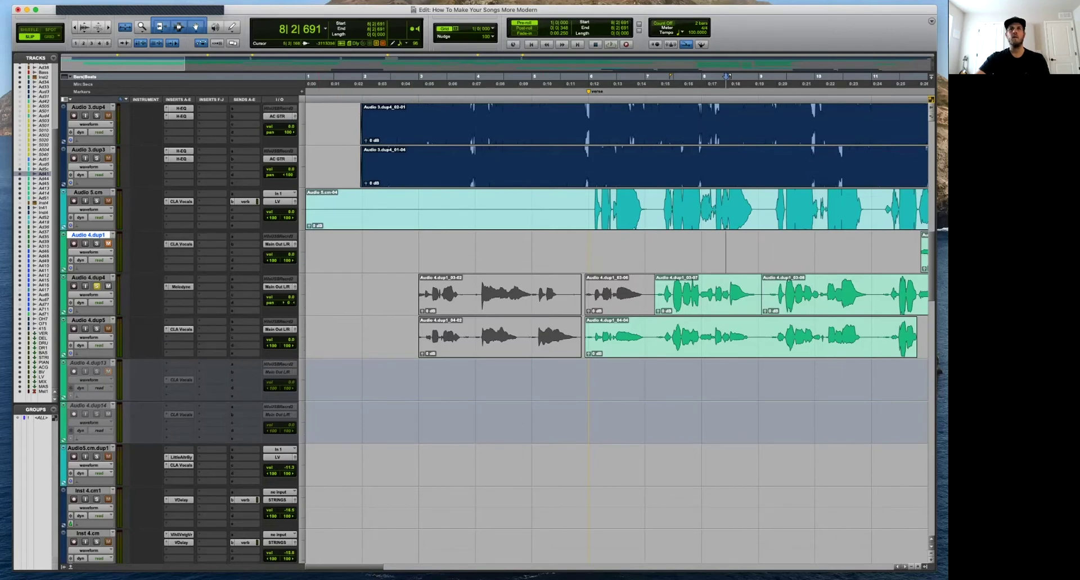
pyautogui.moveTo(640, 287); pyautogui.dragTo(815, 286)
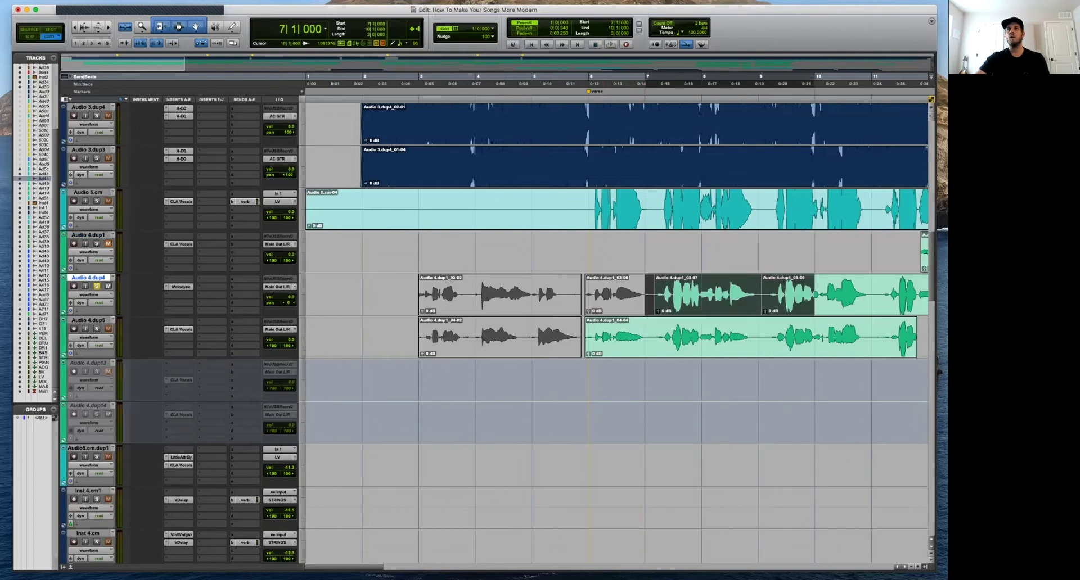
pyautogui.rightClick(709, 285)
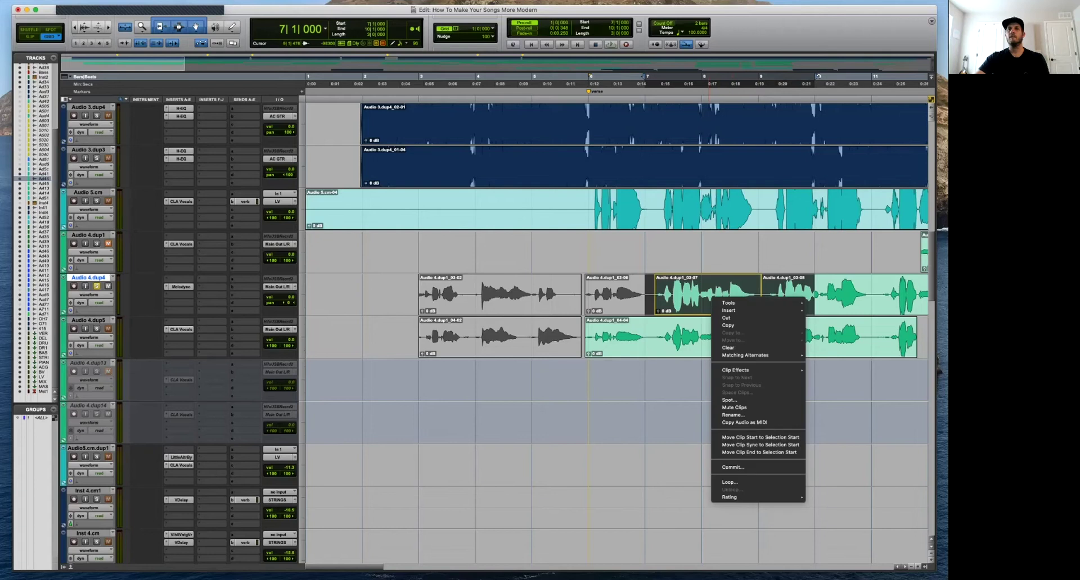
pyautogui.click(742, 467)
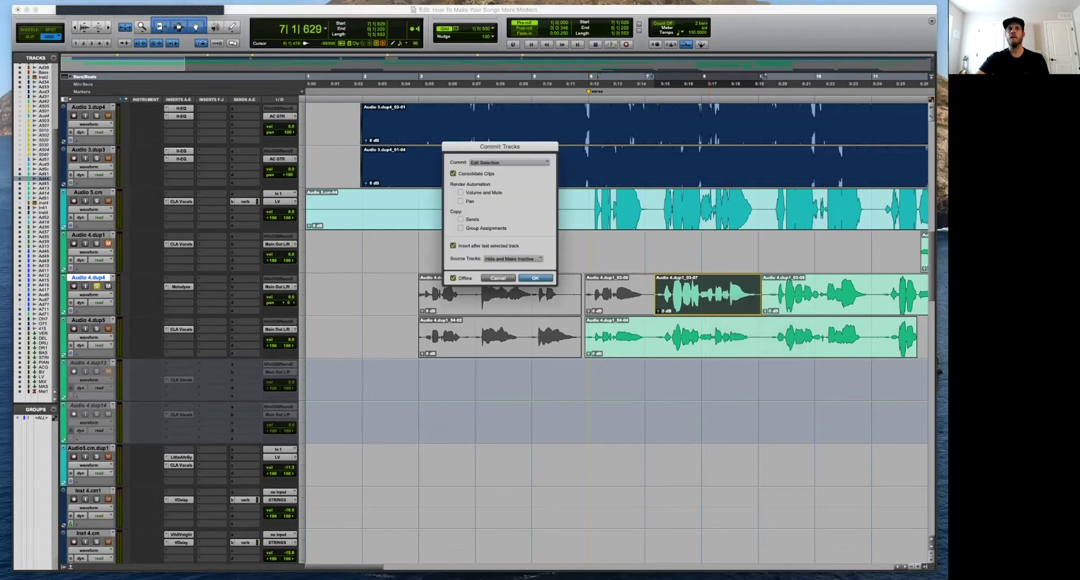
pyautogui.click(512, 259)
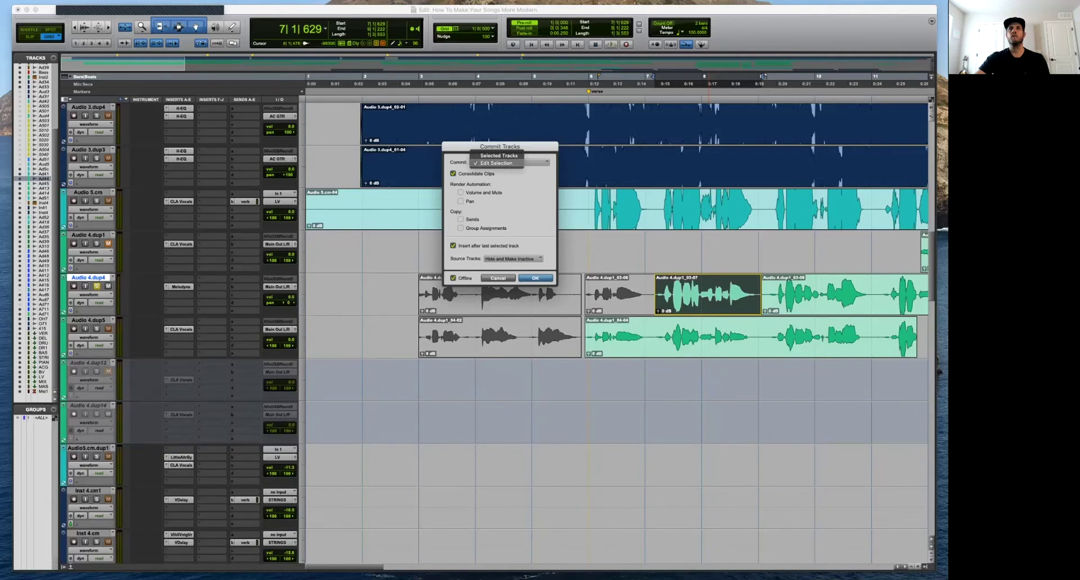
pyautogui.press('Return')
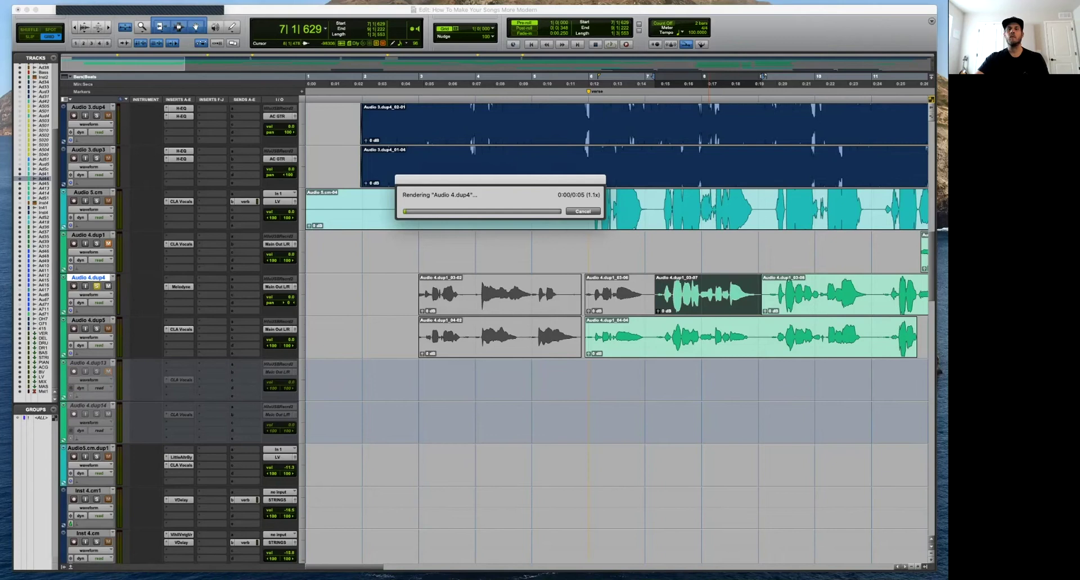
# Split the committed vocal clip at bar 8 and move its first part up onto the Audio 5.cm track.
pyautogui.click(701, 252)
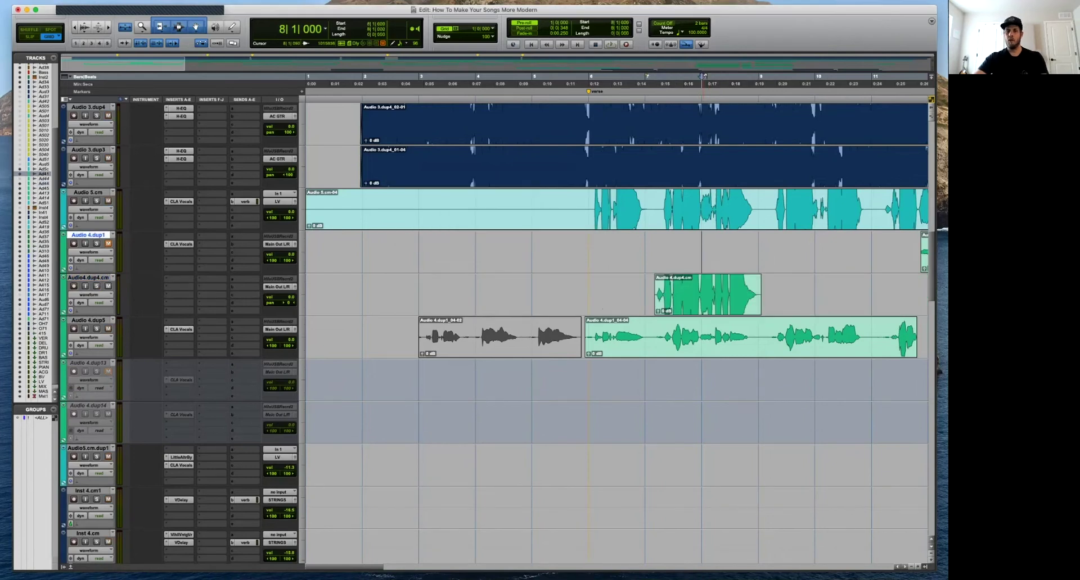
pyautogui.press('super+alt+bracketleft')
pyautogui.press('super+alt+bracketleft')
pyautogui.click(702, 286)
pyautogui.press('b')
pyautogui.moveTo(685, 305); pyautogui.dragTo(680, 211)
# Play back the phrase placed on Audio 5.cm, lower its clip gain to -4.8 dB and switch to Slip mode.
pyautogui.press('space')
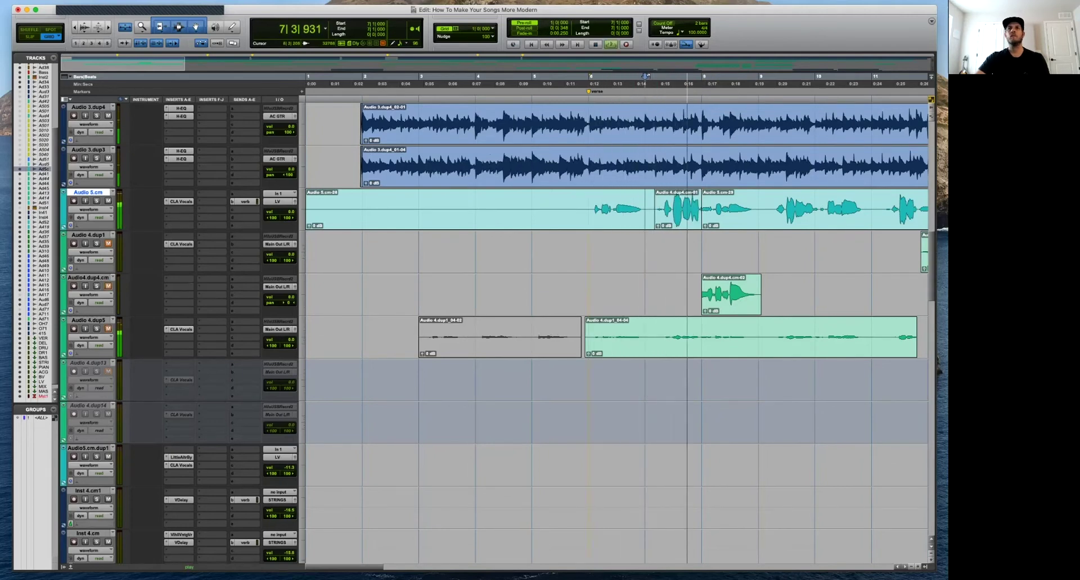
pyautogui.press('space')
pyautogui.click(695, 213)
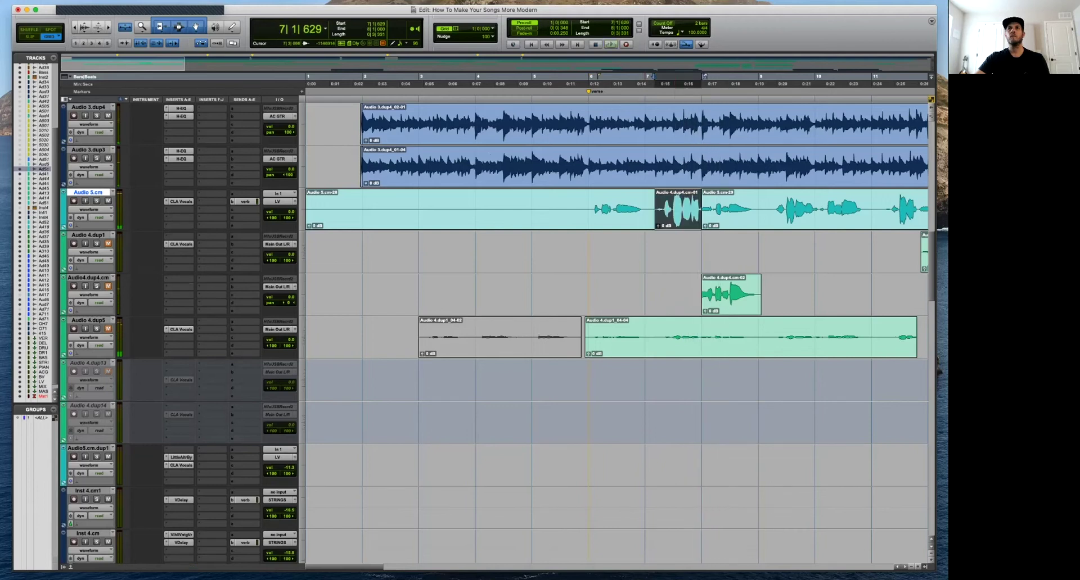
pyautogui.press('t')
pyautogui.moveTo(621, 227); pyautogui.dragTo(621, 233)
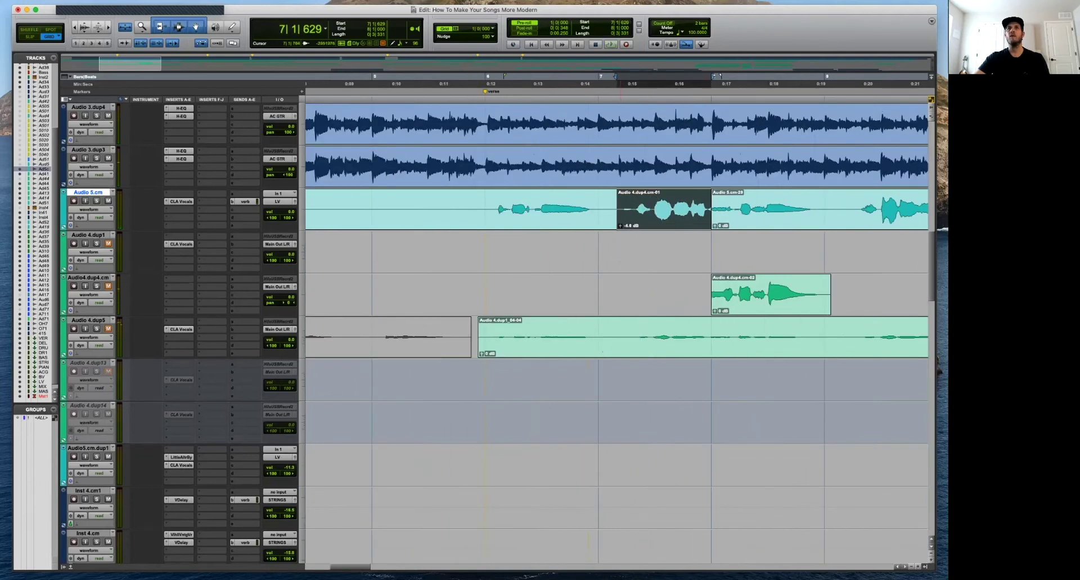
pyautogui.press('F2')
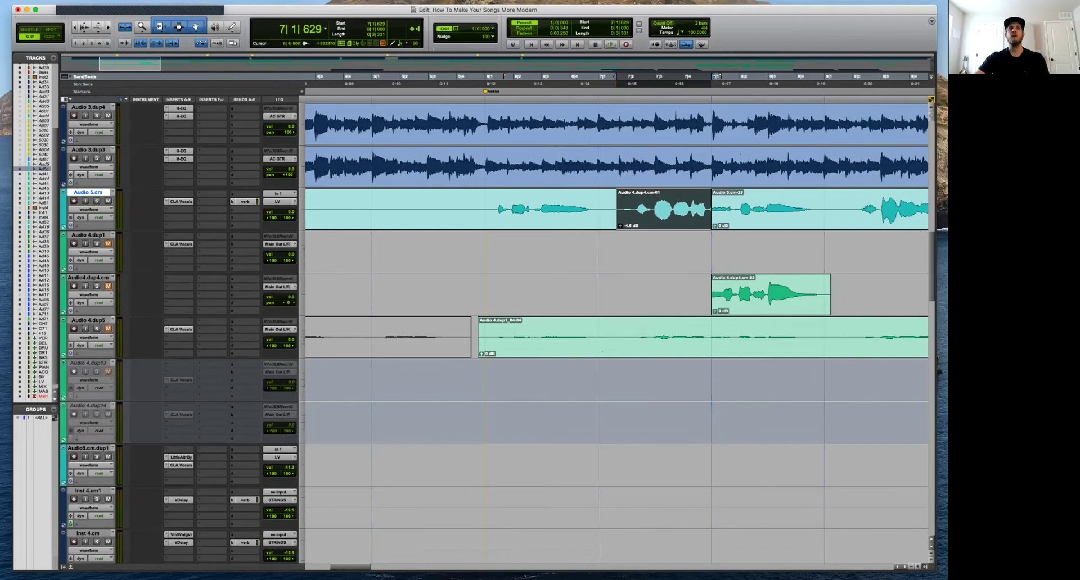
# Crossfade the comped phrase on Audio 5.cm with the neighbouring vocal clips at its start and at bar 8 while playing it back.
pyautogui.moveTo(614, 210)
pyautogui.mouseDown()
pyautogui.moveTo(760, 211)
pyautogui.moveTo(600, 211)
pyautogui.moveTo(708, 211)
pyautogui.moveTo(604, 211)
pyautogui.moveTo(621, 211)
pyautogui.moveTo(623, 226)
pyautogui.mouseUp()
pyautogui.click(570, 201)
pyautogui.press('space')
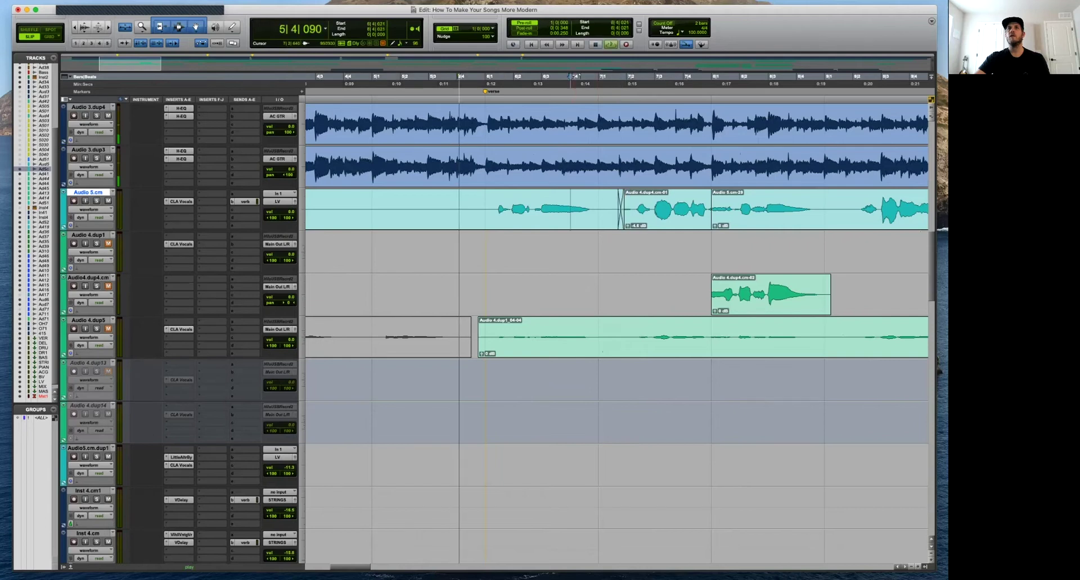
pyautogui.moveTo(709, 211)
pyautogui.mouseDown()
pyautogui.moveTo(723, 211)
pyautogui.moveTo(708, 211)
pyautogui.mouseUp()
pyautogui.moveTo(714, 211); pyautogui.dragTo(712, 211)
pyautogui.moveTo(710, 224); pyautogui.dragTo(713, 224)
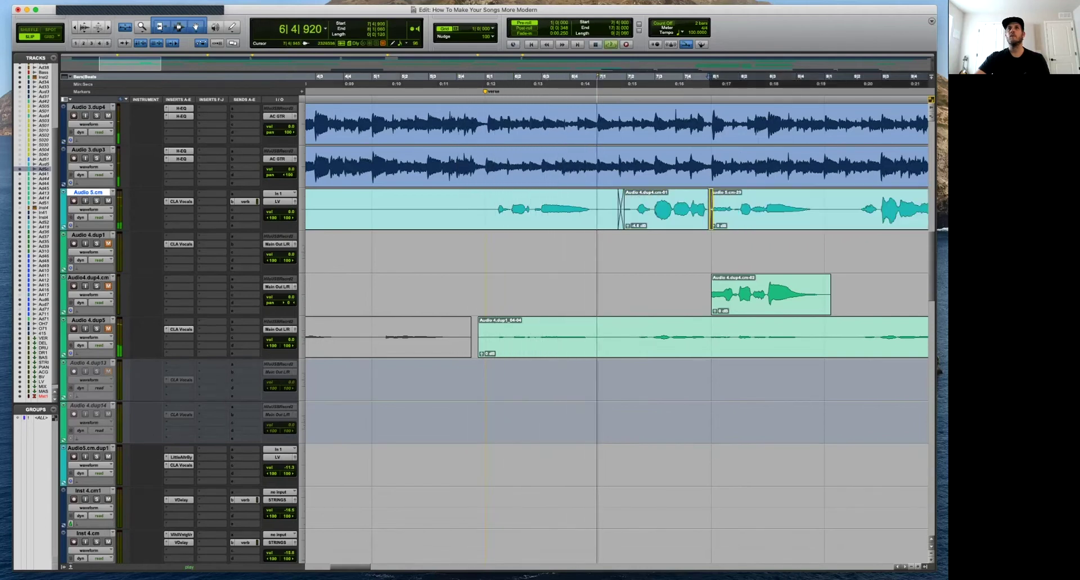
pyautogui.click(723, 202)
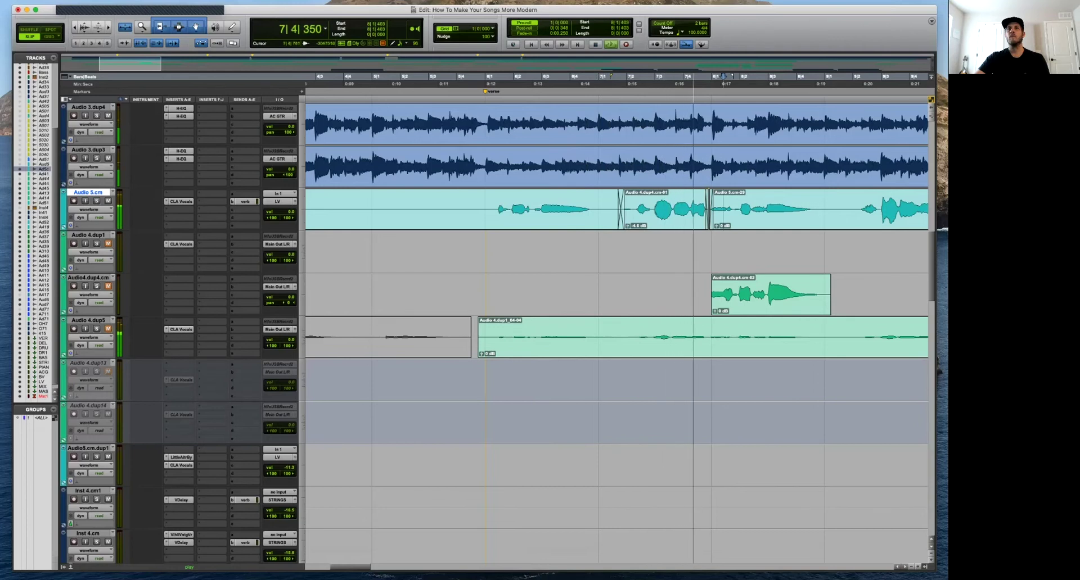
# Move the comped phrase's opening crossfade to about 7|2|774 and check the transition in playback.
pyautogui.moveTo(619, 218); pyautogui.dragTo(673, 219)
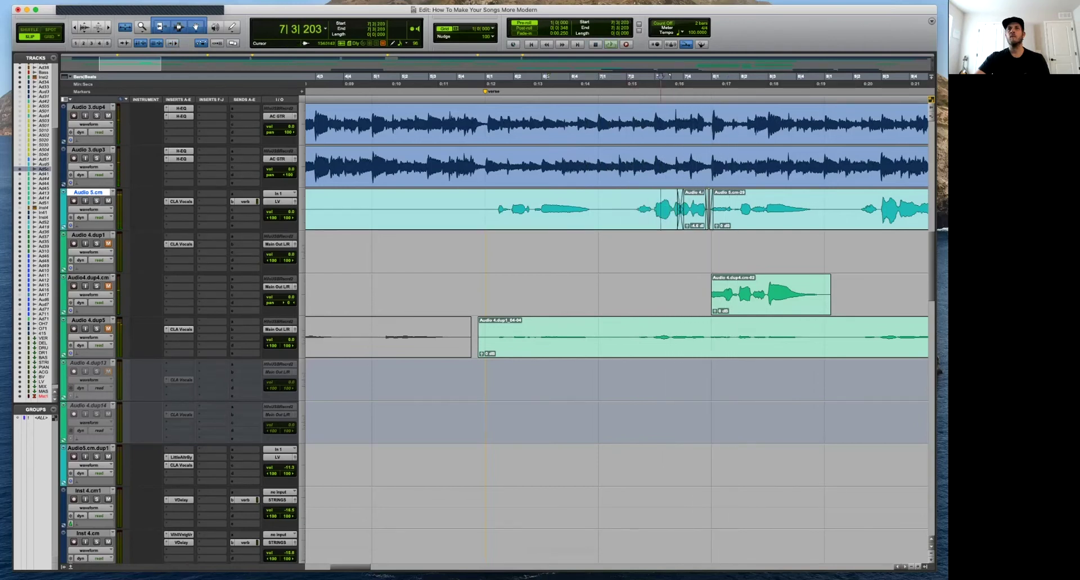
pyautogui.press('space')
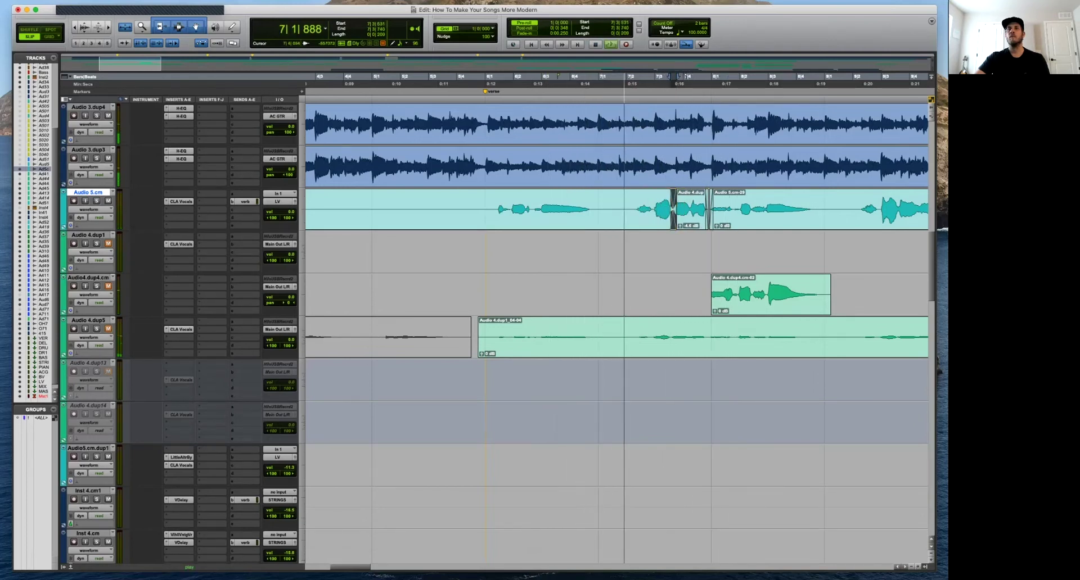
pyautogui.press('space')
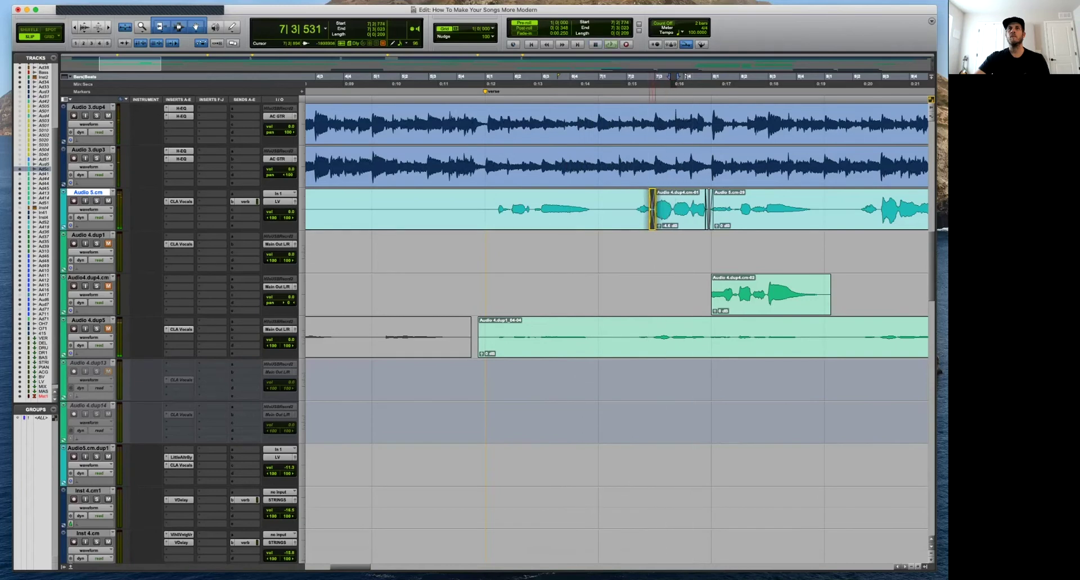
# Try the phrase's opening crossfade earlier, at about 7|2|177, play it back and undo the move.
pyautogui.moveTo(652, 210); pyautogui.dragTo(636, 209)
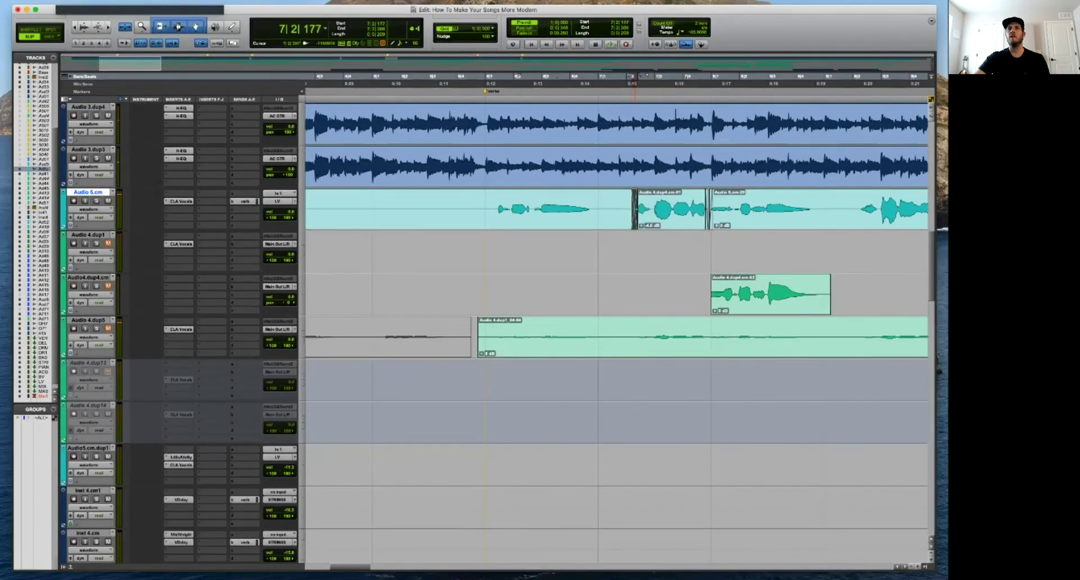
pyautogui.press('space')
pyautogui.click(662, 203)
pyautogui.click(674, 203)
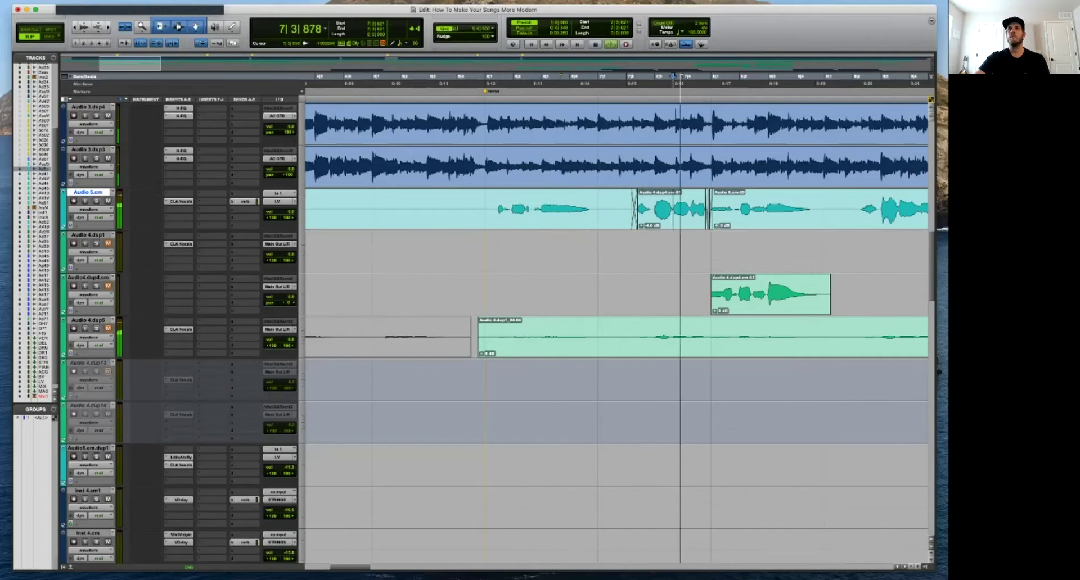
pyautogui.press('space')
pyautogui.press('super+z')
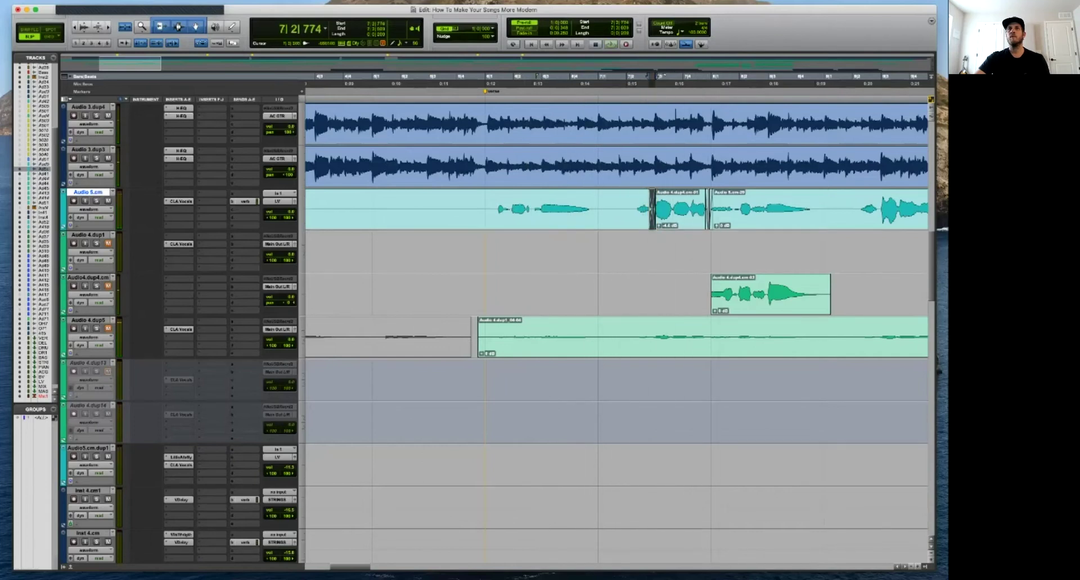
# Play the phrase's opening join and separate the short vocal sound just before it on Audio 5.cm into its own clip.
pyautogui.press('space')
pyautogui.press('super+bracketright')
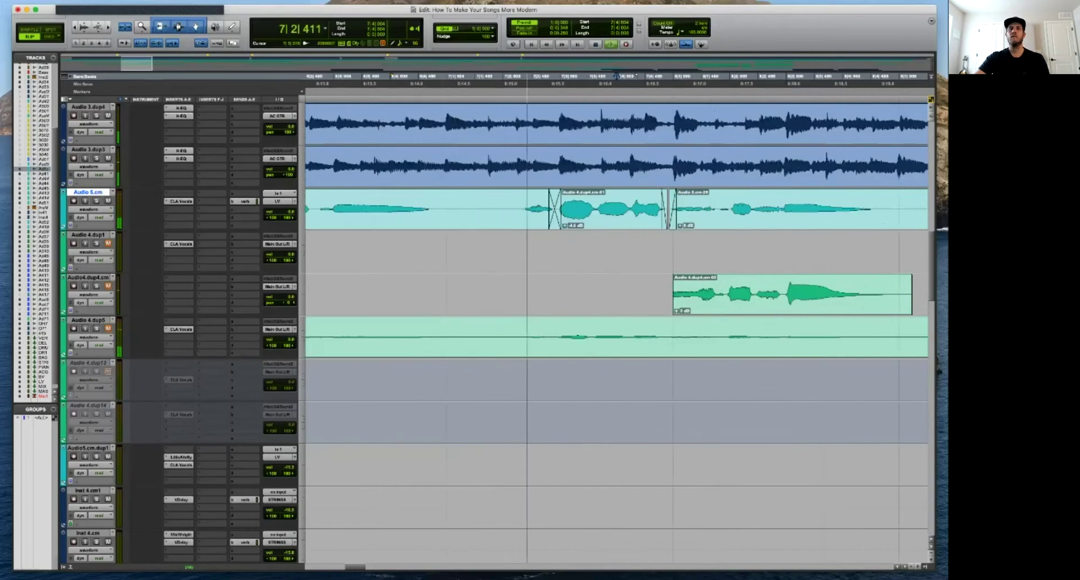
pyautogui.press('super+bracketleft')
pyautogui.press('space')
pyautogui.press('super+bracketright')
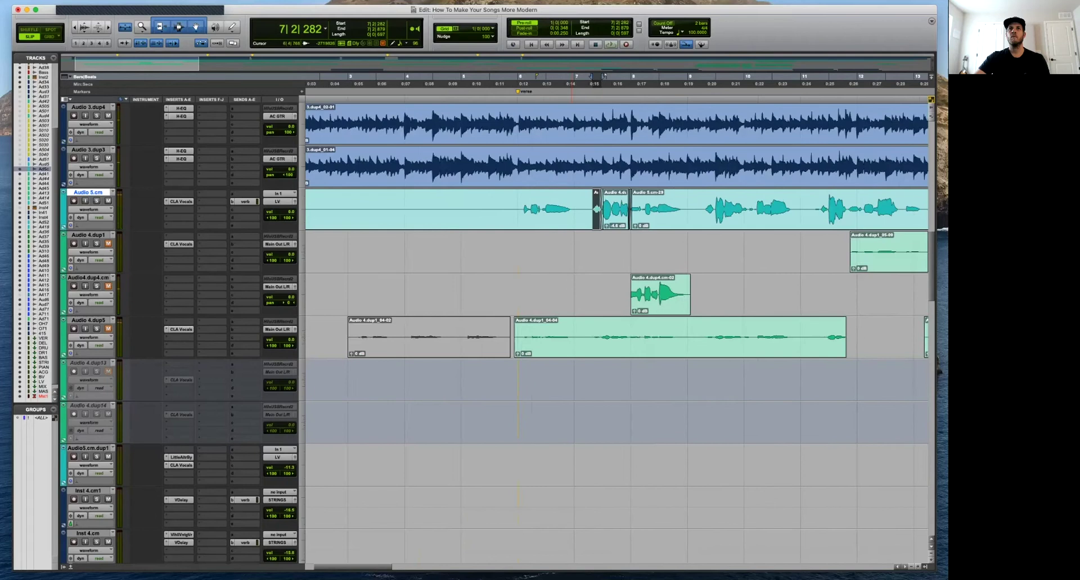
pyautogui.click(629, 209)
pyautogui.press('super+bracketleft')
pyautogui.press('super+bracketleft')
pyautogui.press('super+bracketleft')
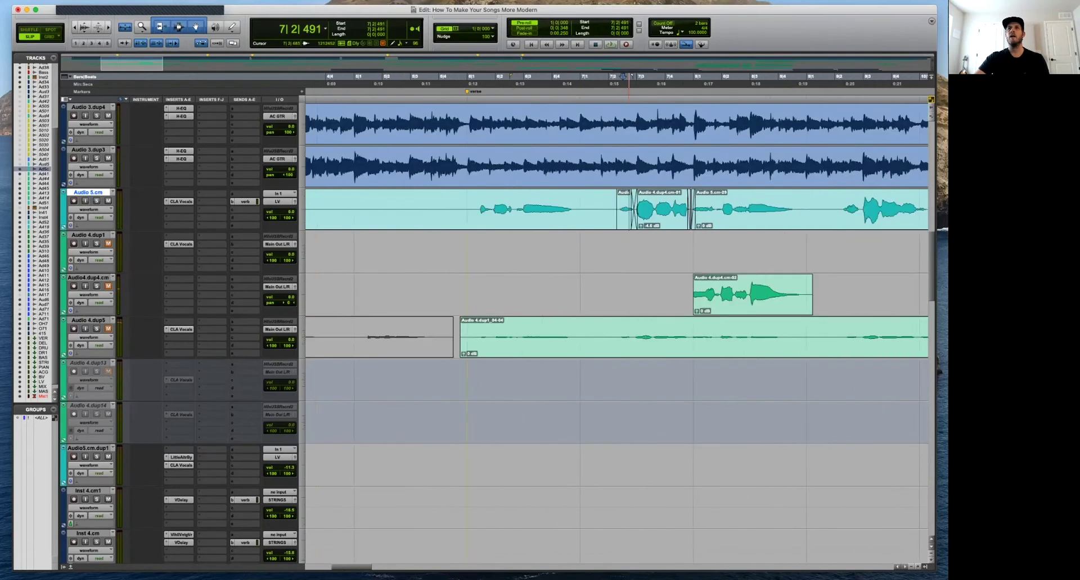
pyautogui.press('super+bracketleft')
pyautogui.press('super+bracketleft')
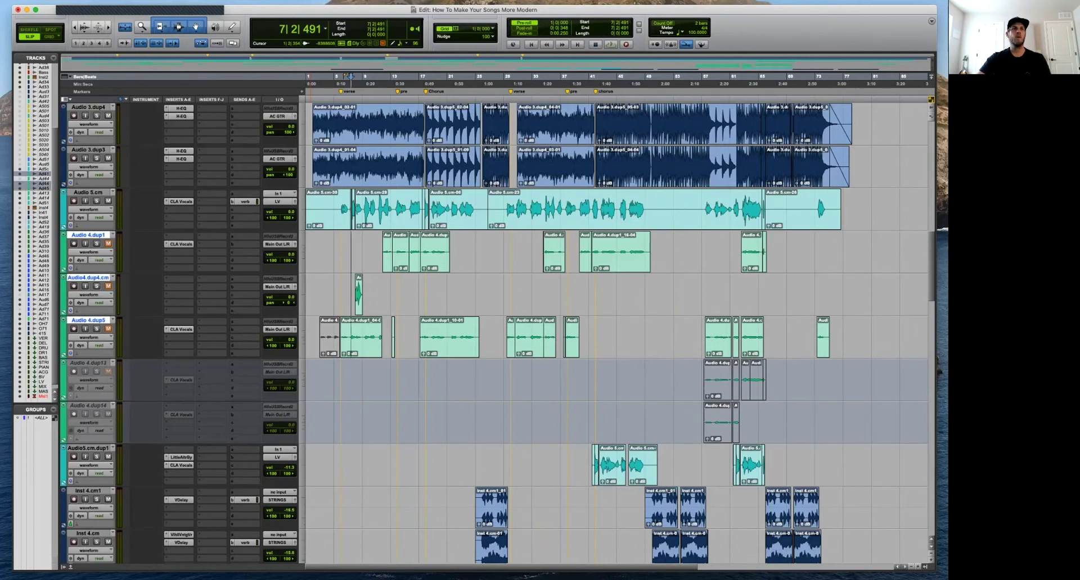
# Hide and deactivate Audio 4.dup1, Audio4.dup4.cm and Audio 4.dup5, and hide the inactive tracks Audio 4.dup13, Audio 4.dup14, Audio 4.dup18 and Audio 3.dup6.
pyautogui.rightClick(95, 320)
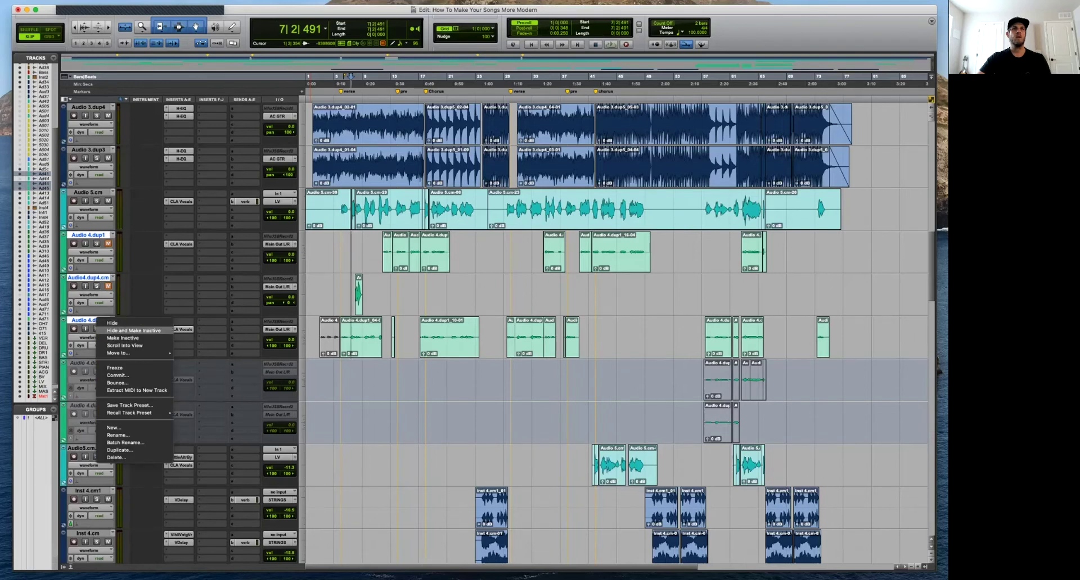
pyautogui.click(134, 331)
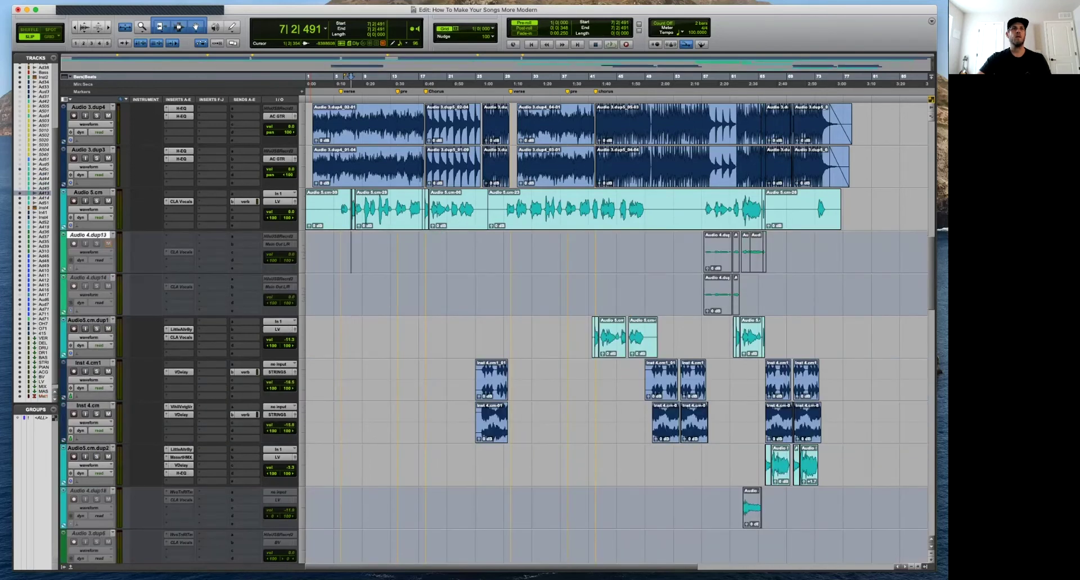
pyautogui.rightClick(95, 278)
pyautogui.click(113, 280)
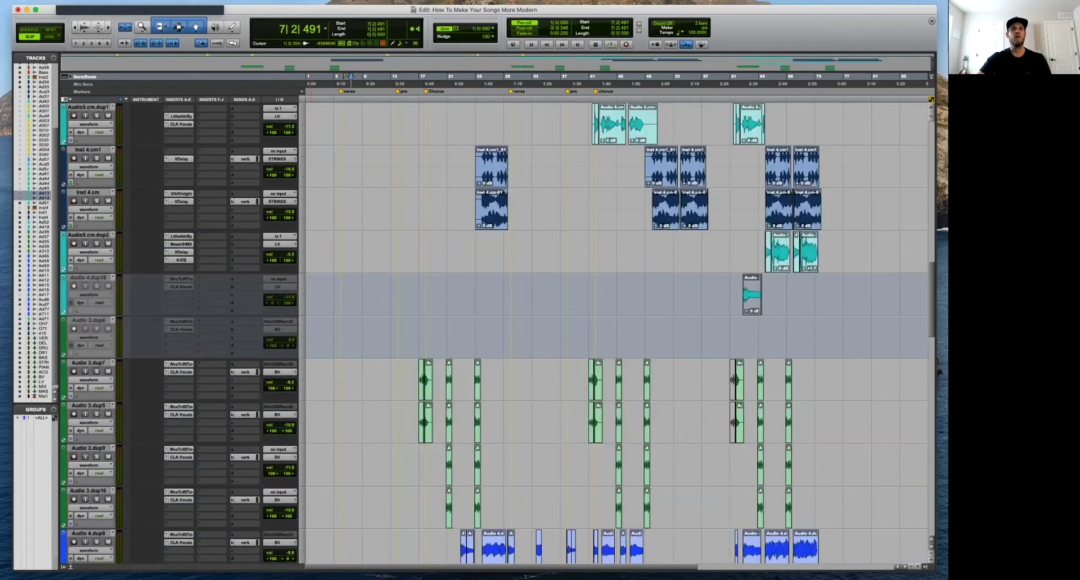
pyautogui.rightClick(94, 321)
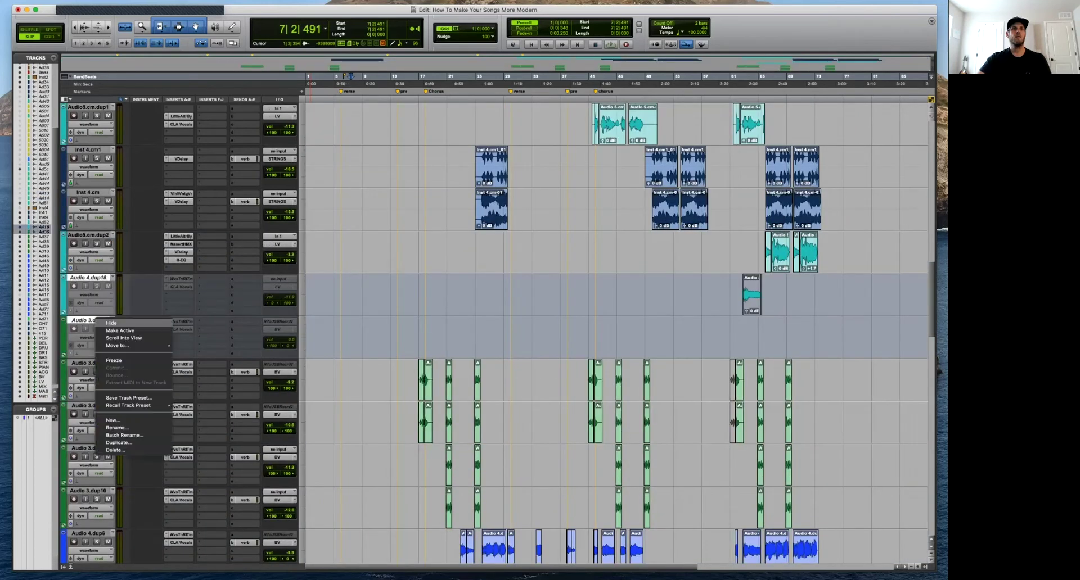
pyautogui.click(111, 324)
pyautogui.scroll(5, 112, 323)
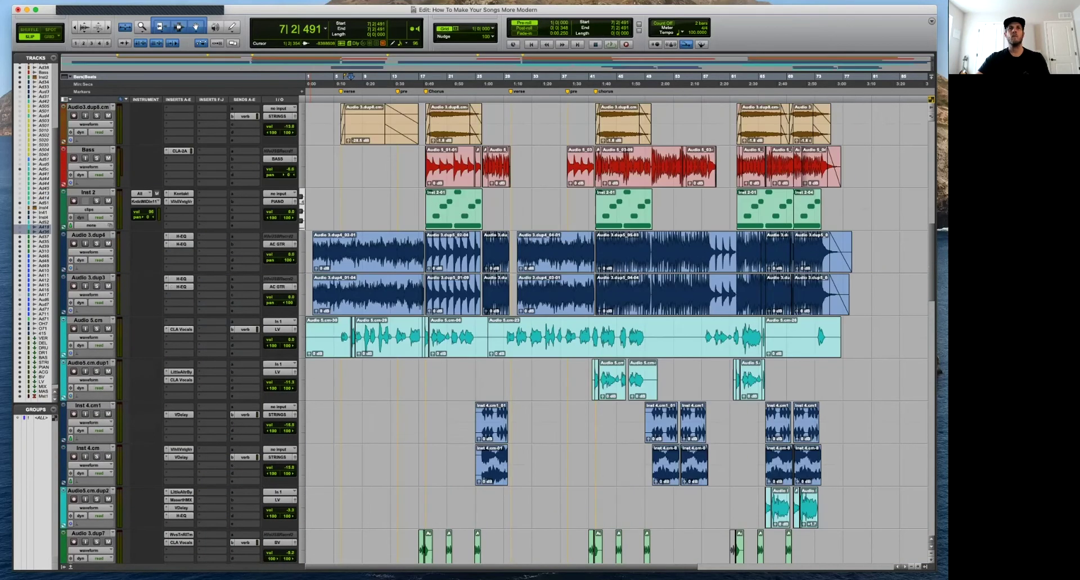
# Play the lead vocal from the start of the verse with the audio waveforms enlarged for a closer check of the phrase.
pyautogui.click(341, 378)
pyautogui.press('t')
pyautogui.press('t')
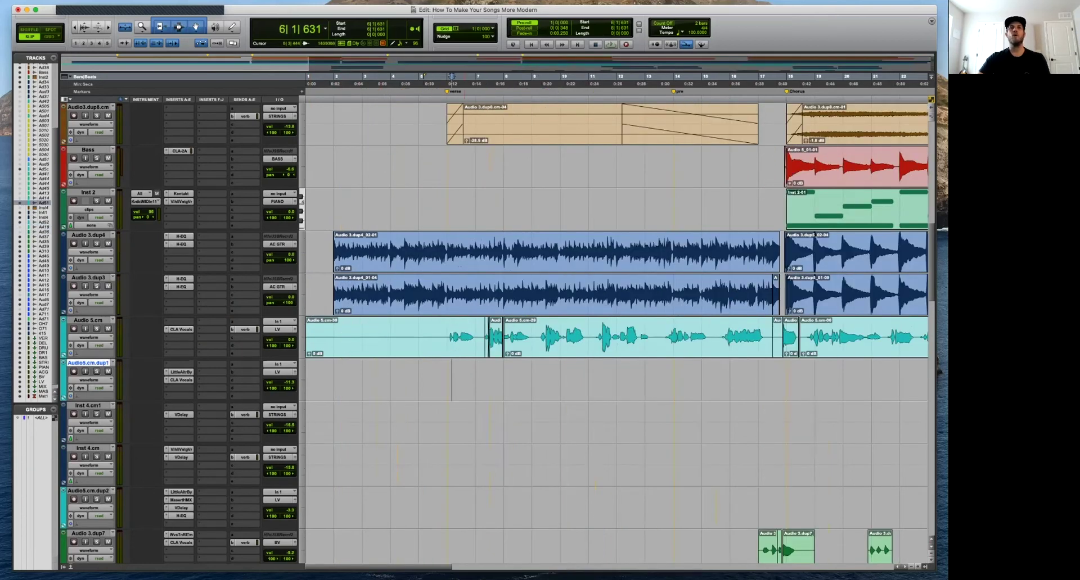
pyautogui.press('space')
pyautogui.press('super+bracketleft')
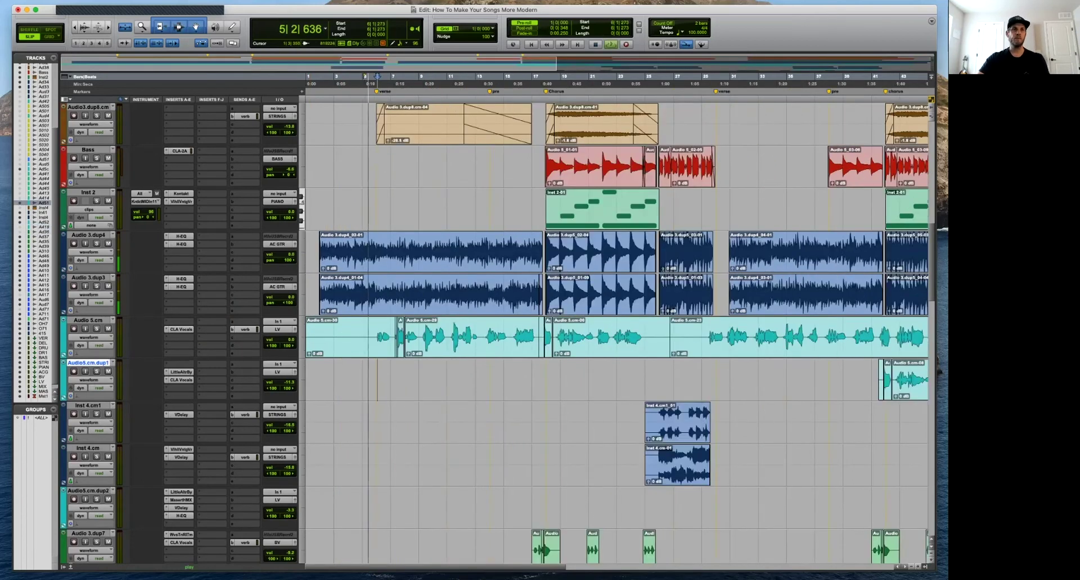
pyautogui.click(89, 337)
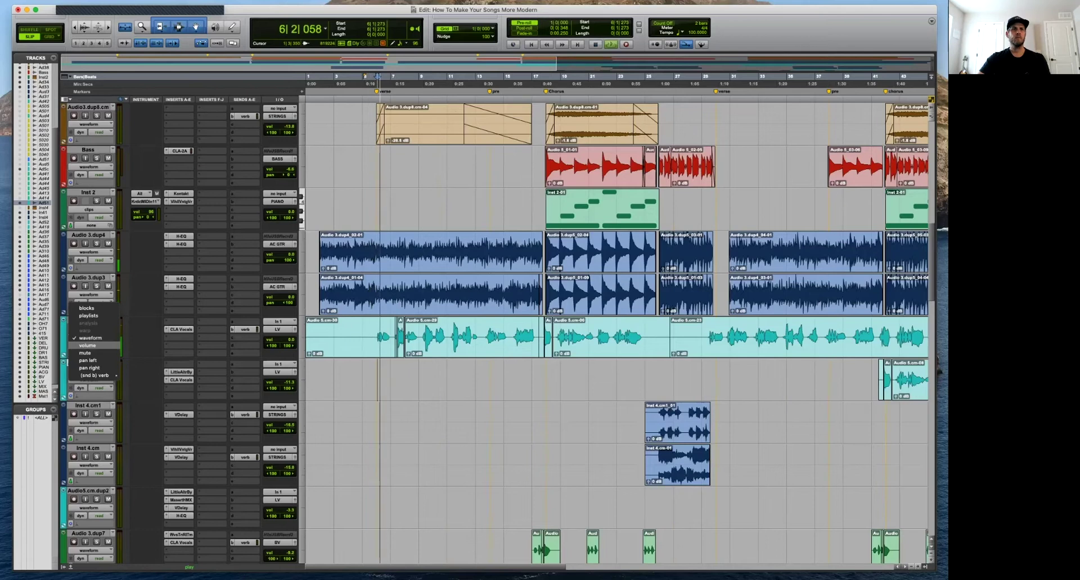
pyautogui.click(88, 338)
pyautogui.press('t')
pyautogui.press('t')
pyautogui.press('t')
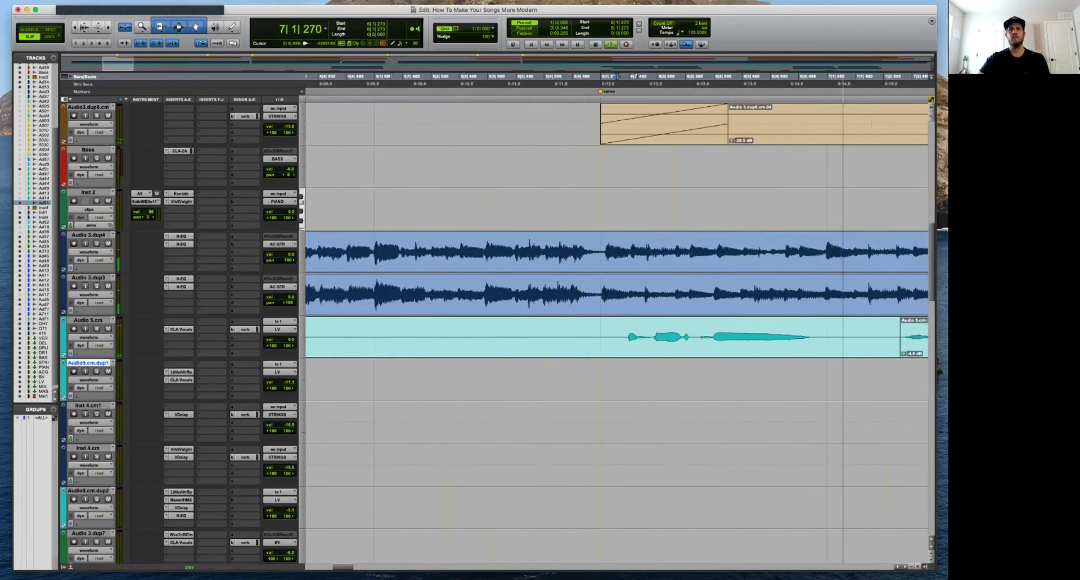
pyautogui.press('super+alt+bracketright')
pyautogui.press('super+alt+bracketright')
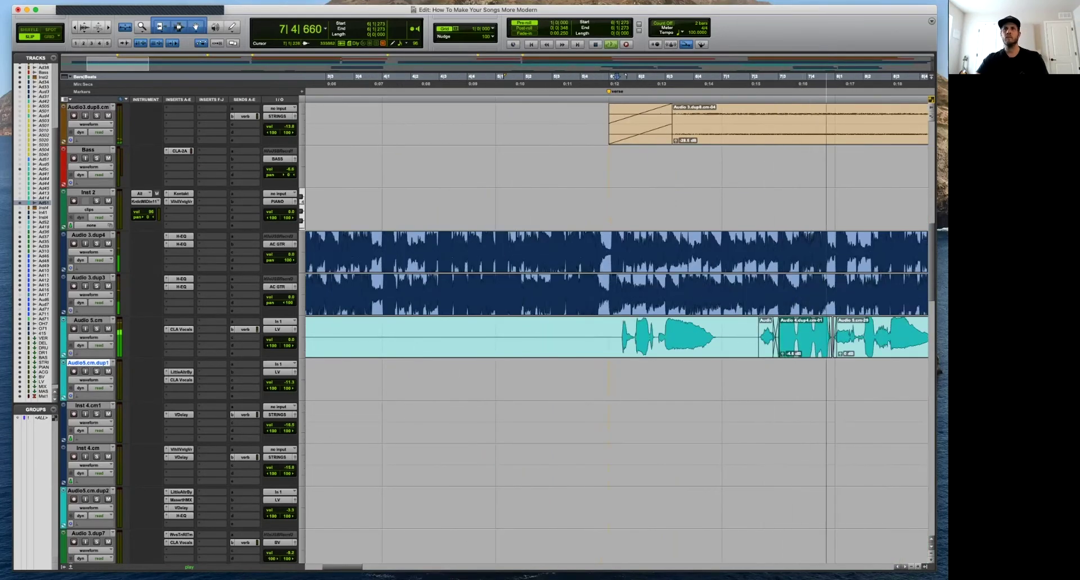
# Remove the short separated clip before the comped phrase and extend the preceding Audio 5.cm clip to meet it with a fade at about 7|2|812.
pyautogui.click(765, 338)
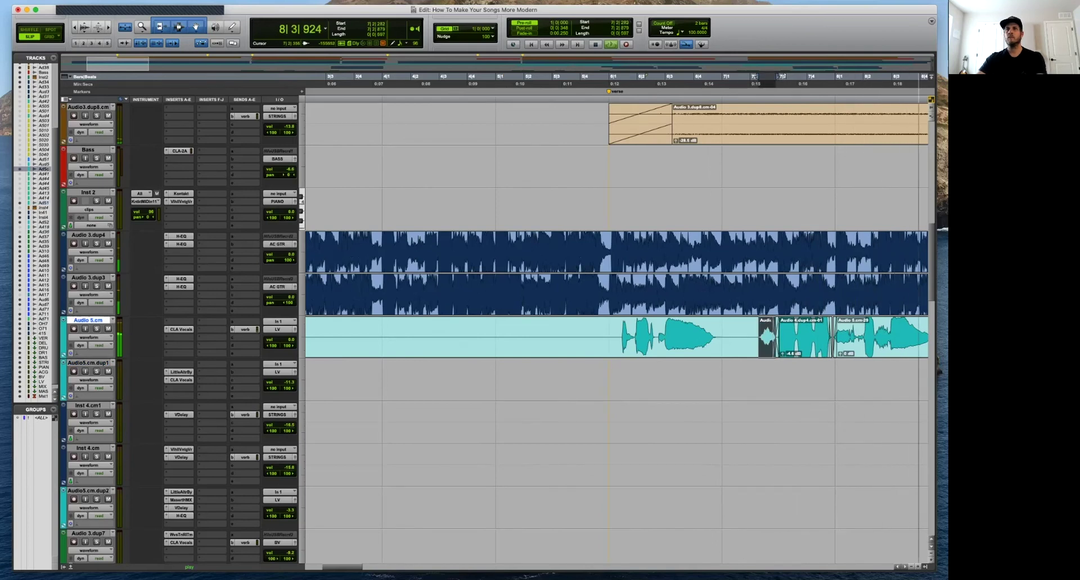
pyautogui.press('r')
pyautogui.press('r')
pyautogui.press('r')
pyautogui.click(478, 380)
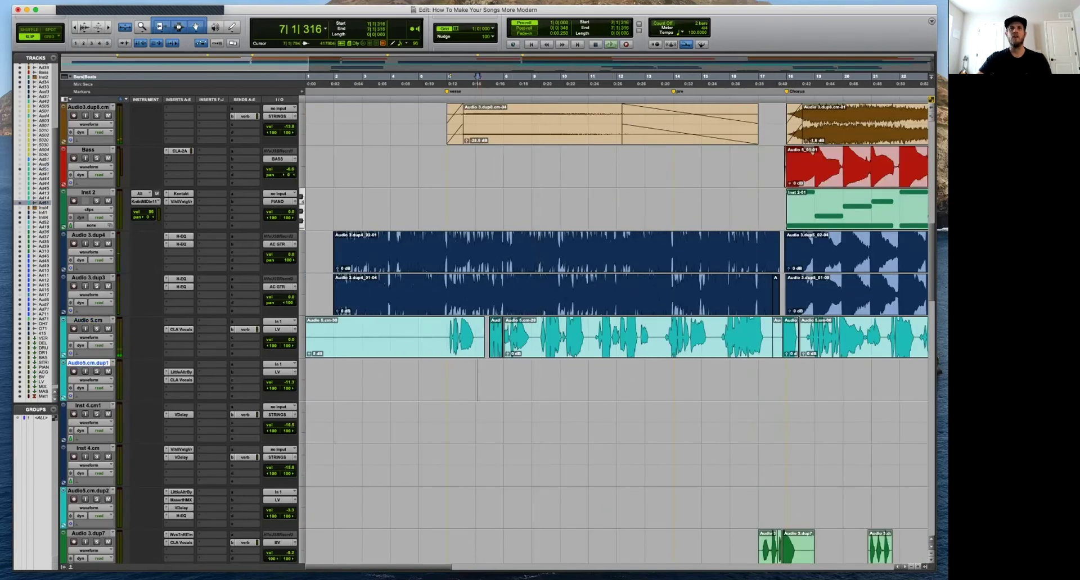
pyautogui.press('t')
pyautogui.press('t')
pyautogui.press('t')
pyautogui.press('t')
pyautogui.moveTo(618, 337); pyautogui.dragTo(660, 338)
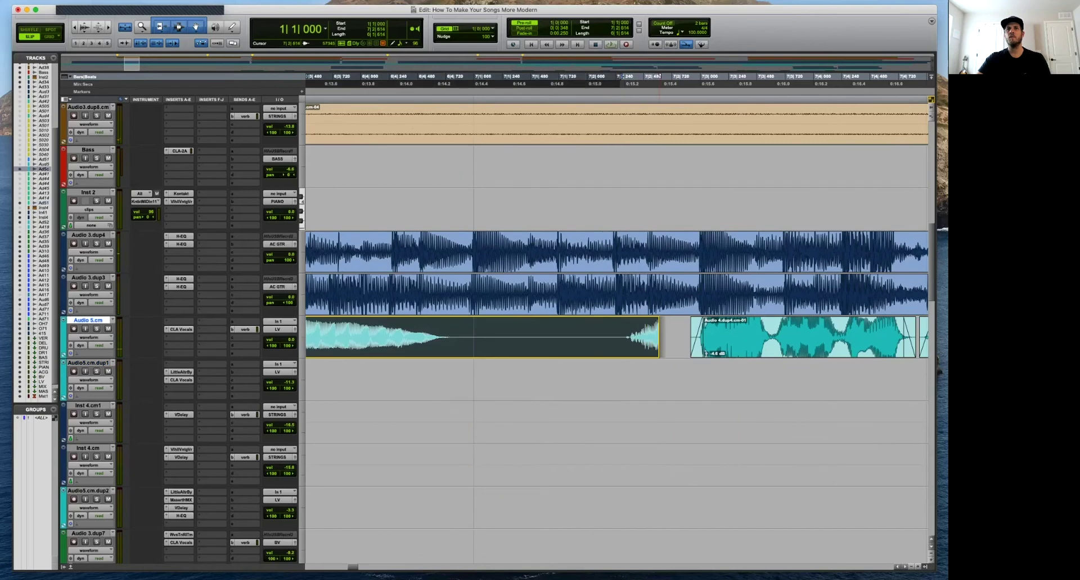
pyautogui.click(689, 76)
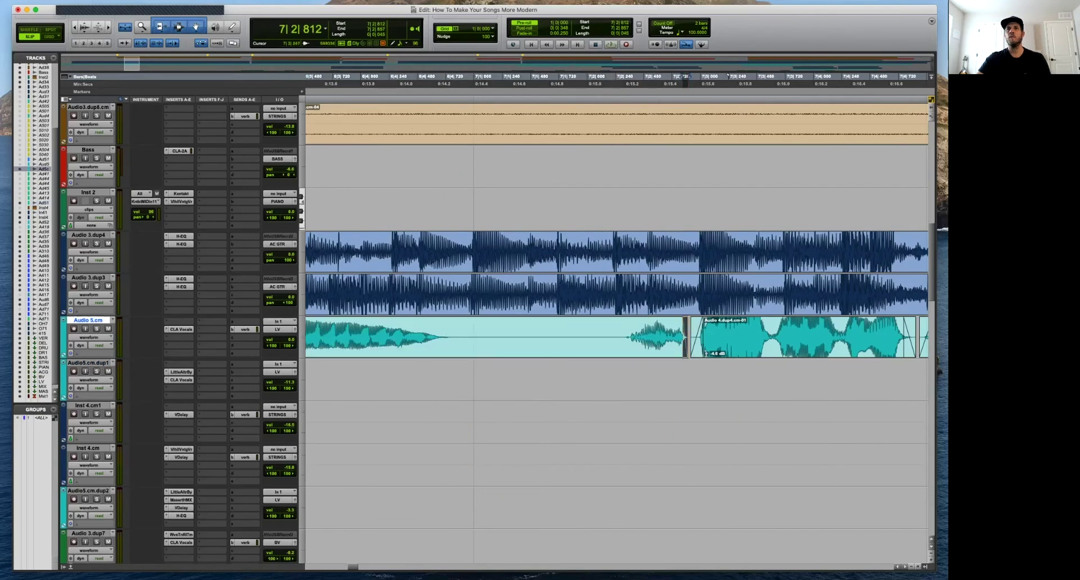
# Play back the verse vocal across the joins around bars 7 and 8 and on through the following phrases.
pyautogui.press('r')
pyautogui.press('space')
pyautogui.press('r')
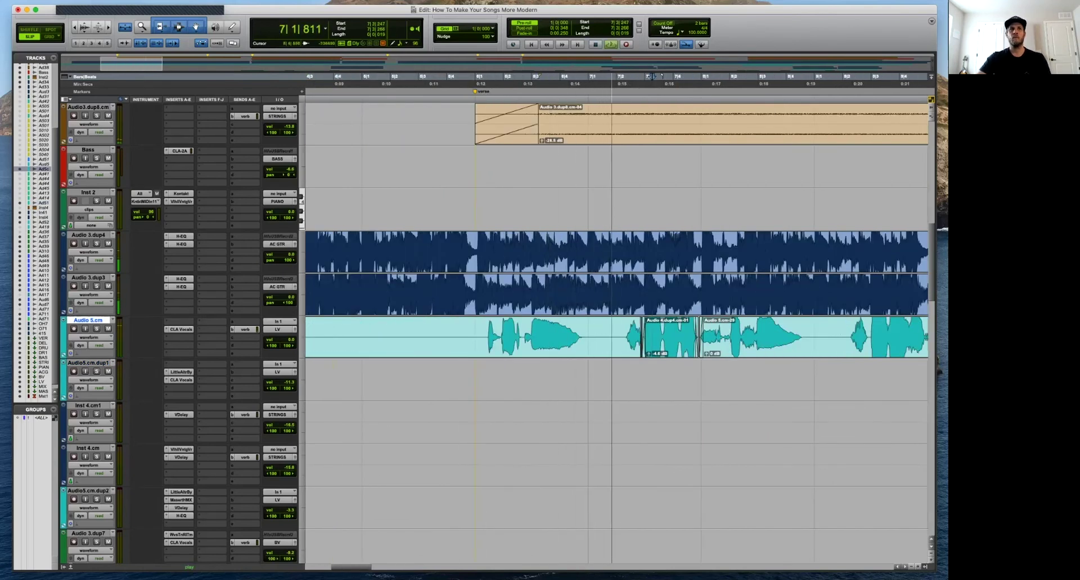
pyautogui.moveTo(675, 76); pyautogui.dragTo(672, 76)
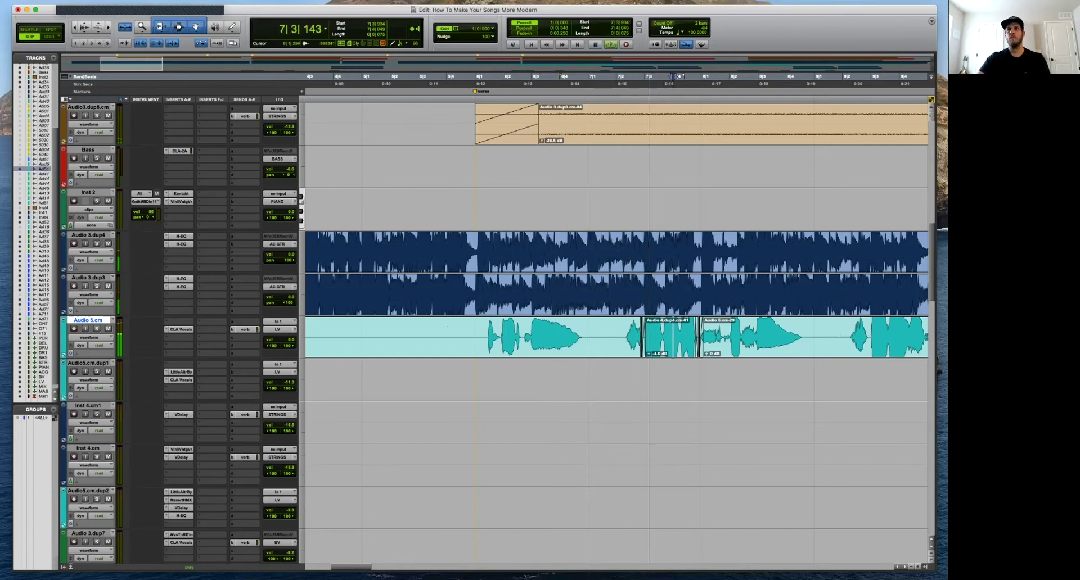
pyautogui.click(514, 76)
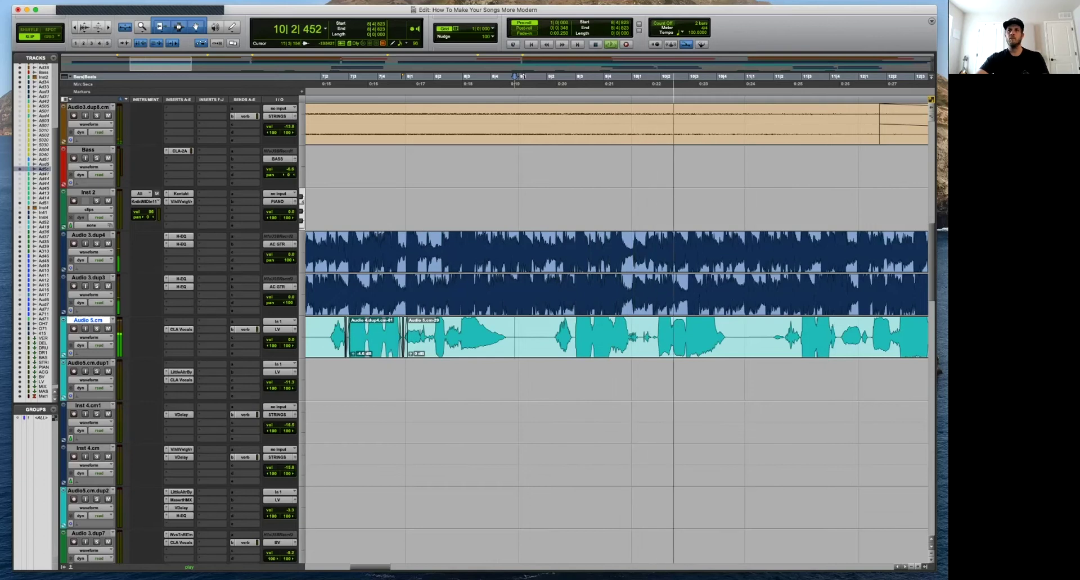
# Cut the short gap between vocal phrases before 11|2|385 on Audio 5.cm, fade in the following clip and play it back.
pyautogui.press('super+bracketright')
pyautogui.moveTo(607, 329); pyautogui.dragTo(635, 321)
pyautogui.press('Delete')
pyautogui.press('space')
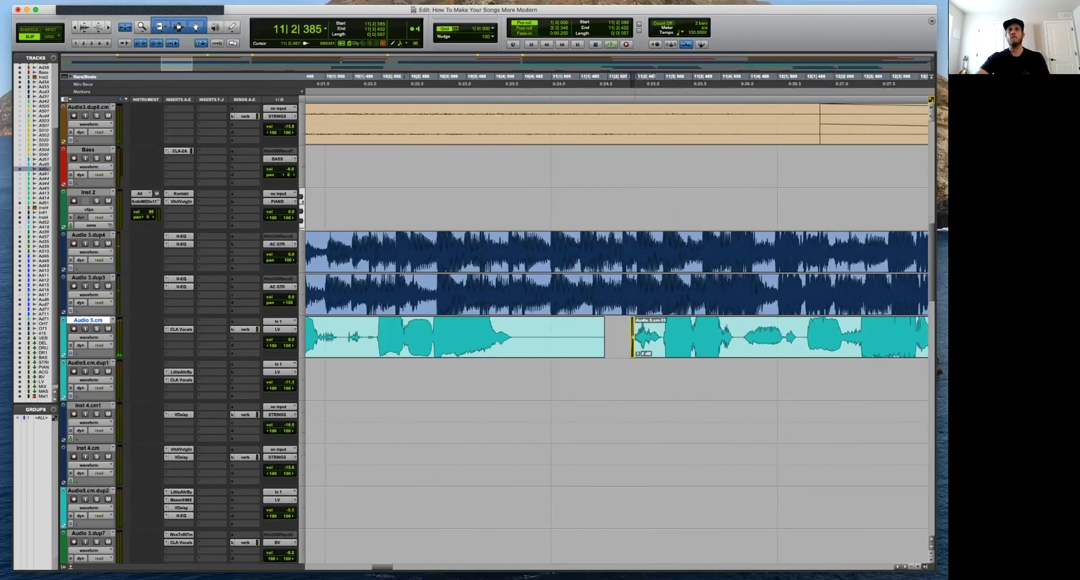
pyautogui.press('space')
pyautogui.press('super+bracketleft')
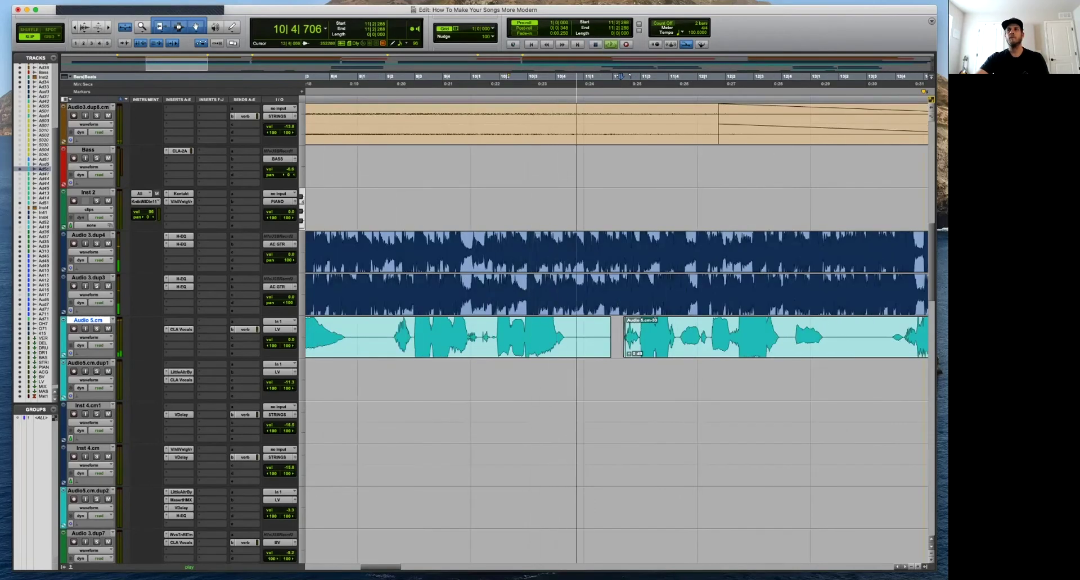
# Cut the short gaps between vocal phrases just before bars 14 and 16 on Audio 5.cm and fade the surrounding clip edges.
pyautogui.press('Delete')
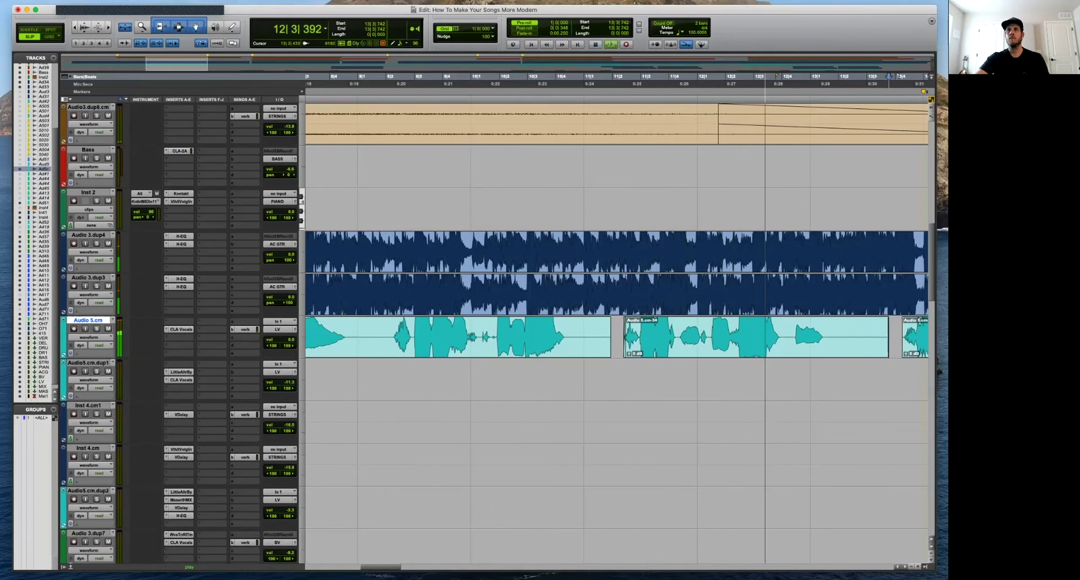
pyautogui.moveTo(608, 320); pyautogui.dragTo(586, 321)
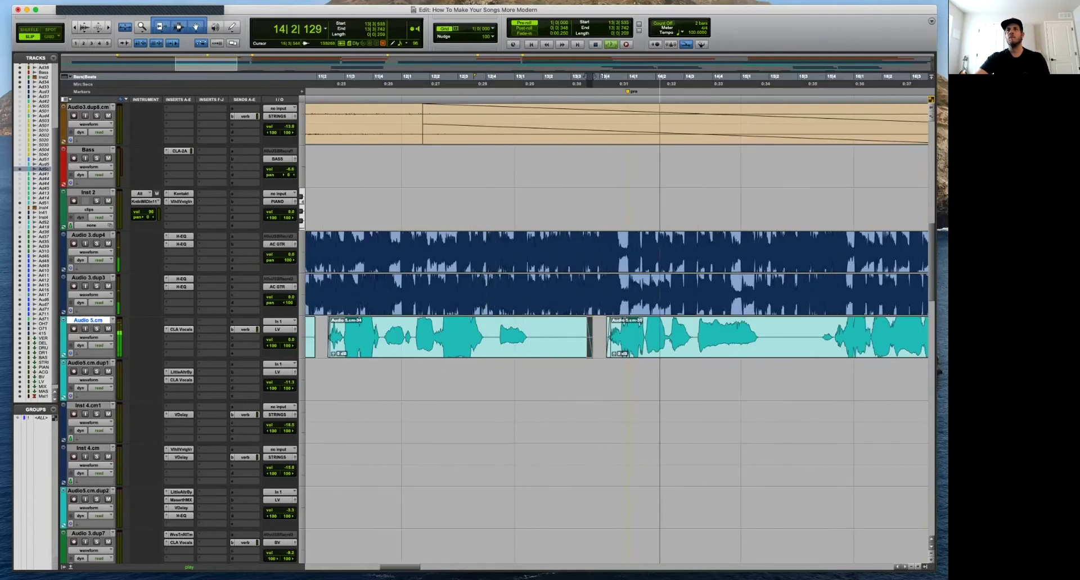
pyautogui.moveTo(819, 337); pyautogui.dragTo(835, 337)
pyautogui.press('Delete')
pyautogui.click(838, 337)
pyautogui.press('d')
pyautogui.click(813, 337)
pyautogui.press('g')
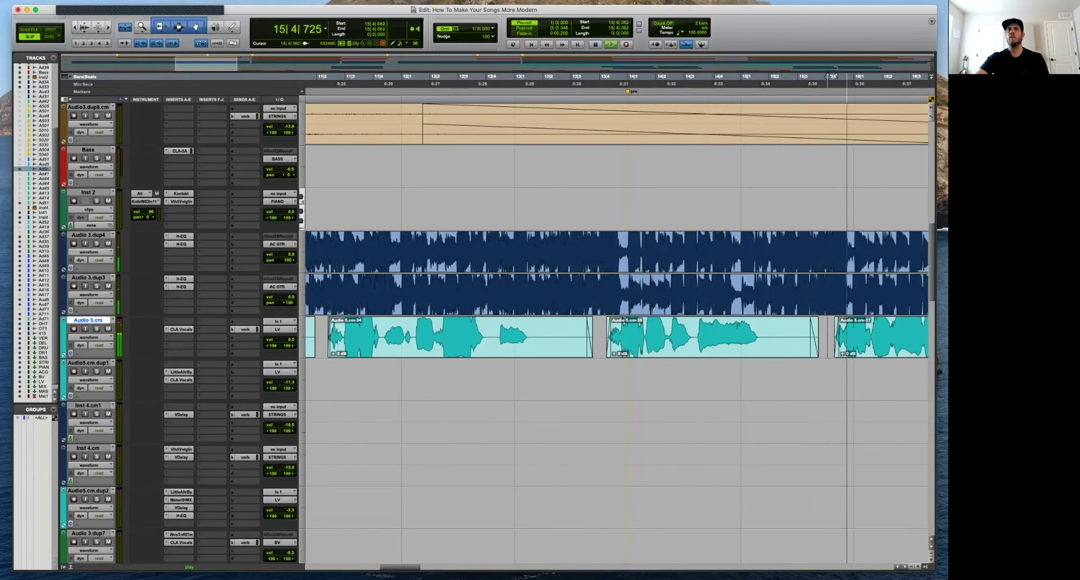
# Cut the gap on Audio 5.cm between the last pre-chorus vocal phrase and the phrase leading into the bar 18 chorus.
pyautogui.moveTo(698, 337); pyautogui.dragTo(770, 337)
pyautogui.press('Delete')
pyautogui.press('Delete')
pyautogui.press('t')
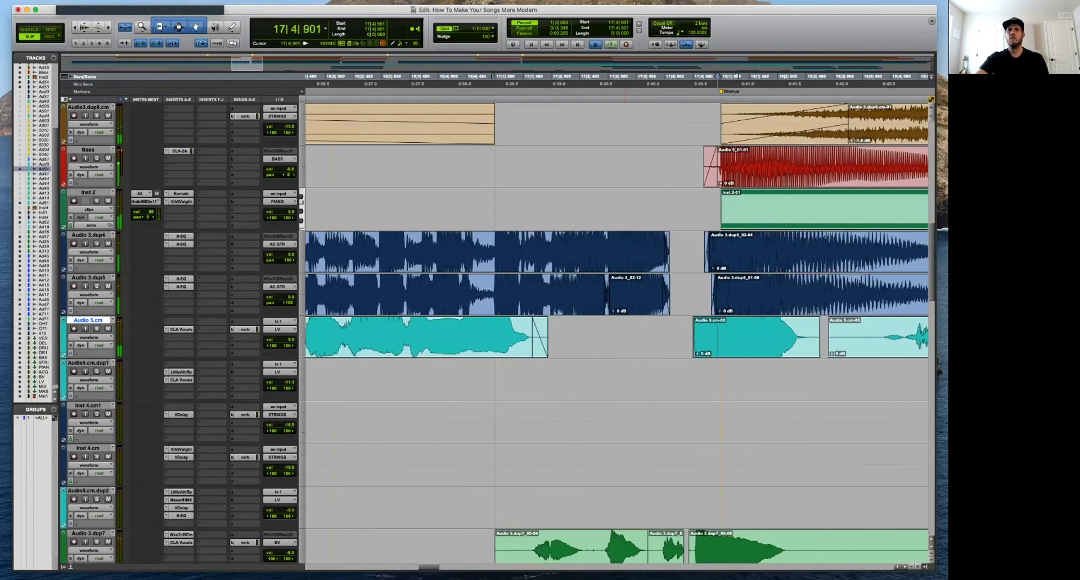
# Add a fade-in to the Audio 5.cm clip that begins just before the bar 18 chorus and play back the transition.
pyautogui.press('t')
pyautogui.press('space')
pyautogui.press('alt+super+bracketleft')
pyautogui.press('alt+super+bracketleft')
pyautogui.press('alt+super+bracketleft')
pyautogui.press('alt+super+bracketleft')
pyautogui.press('alt+super+bracketleft')
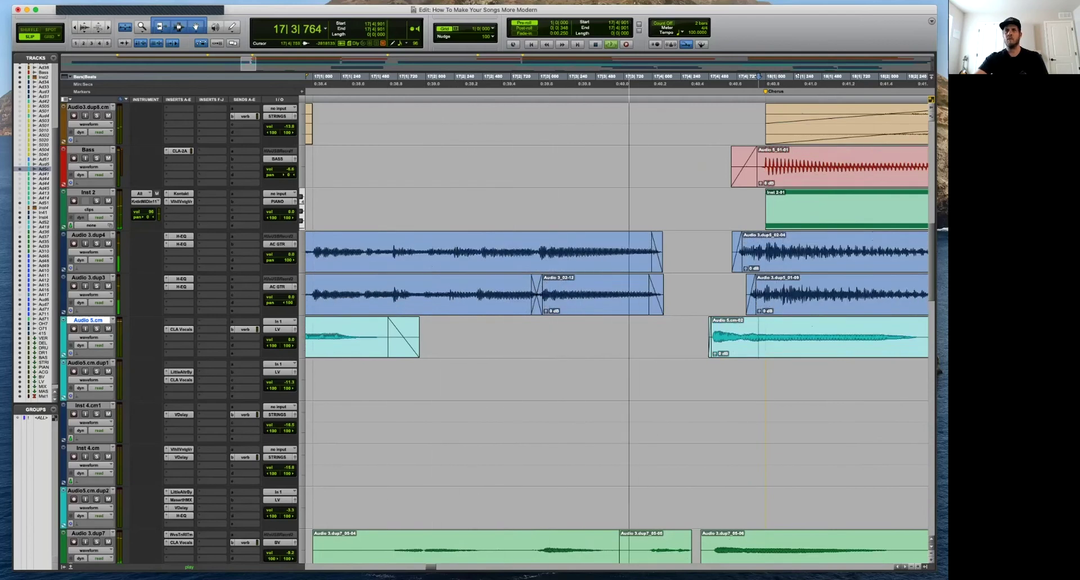
pyautogui.press('space')
pyautogui.click(711, 345)
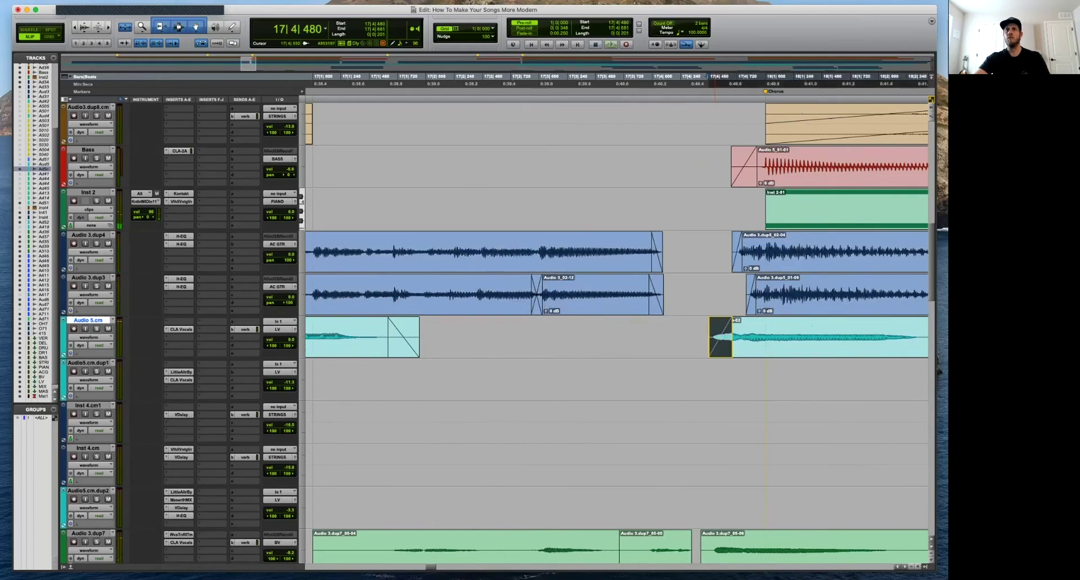
pyautogui.press('r')
pyautogui.press('space')
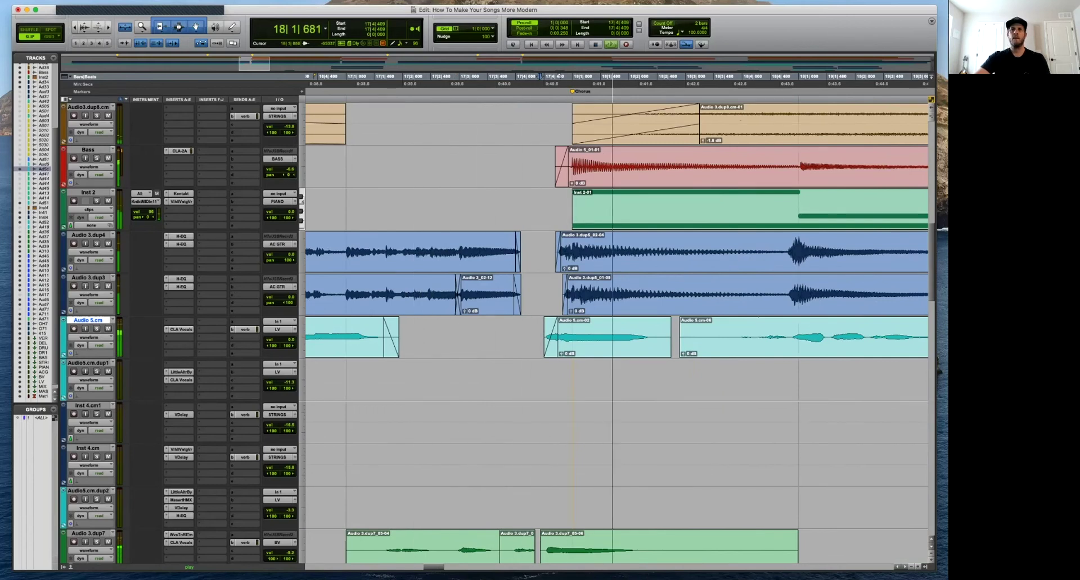
pyautogui.press('space')
# Remove the empty start of the second chorus vocal clip in bar 18 on Audio 5.cm, fade it in and play it back.
pyautogui.press('super+alt+bracketright')
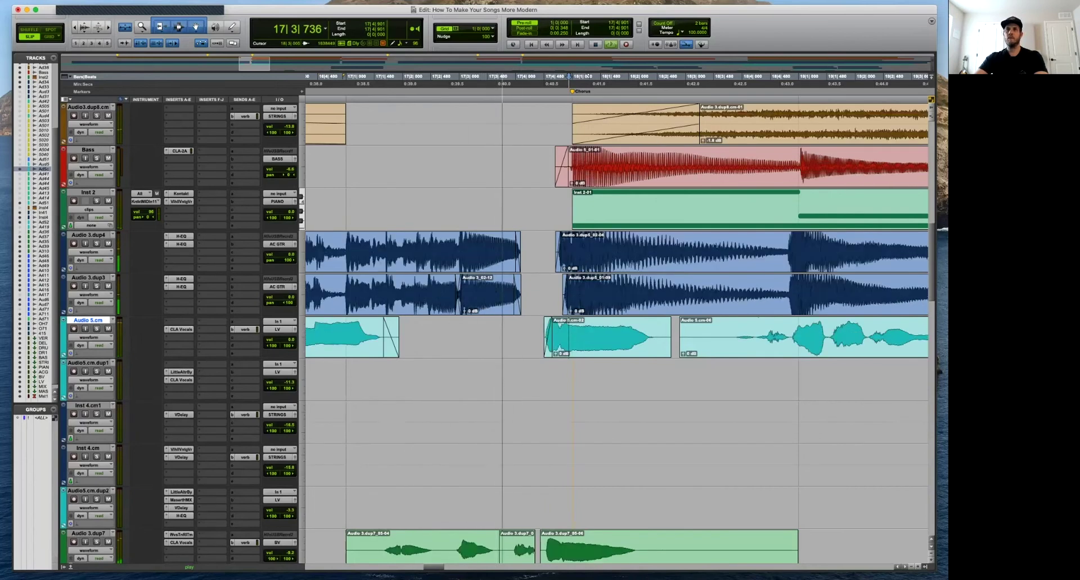
pyautogui.press('Down')
pyautogui.press('Up')
pyautogui.moveTo(674, 336); pyautogui.dragTo(769, 322)
pyautogui.press('Delete')
pyautogui.press('space')
pyautogui.click(803, 331)
pyautogui.press('r')
pyautogui.press('space')
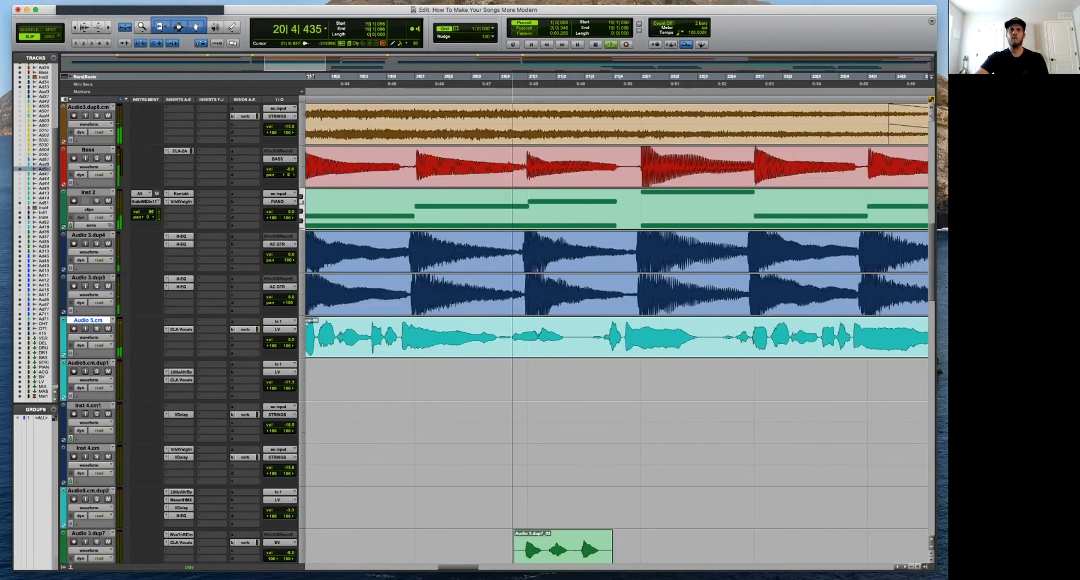
# Cut the short gaps between the chorus vocal phrases late in bars 21 and 22 on Audio 5.cm and fade the clip edges.
pyautogui.moveTo(589, 335); pyautogui.dragTo(606, 320)
pyautogui.press('BackSpace')
pyautogui.press('space')
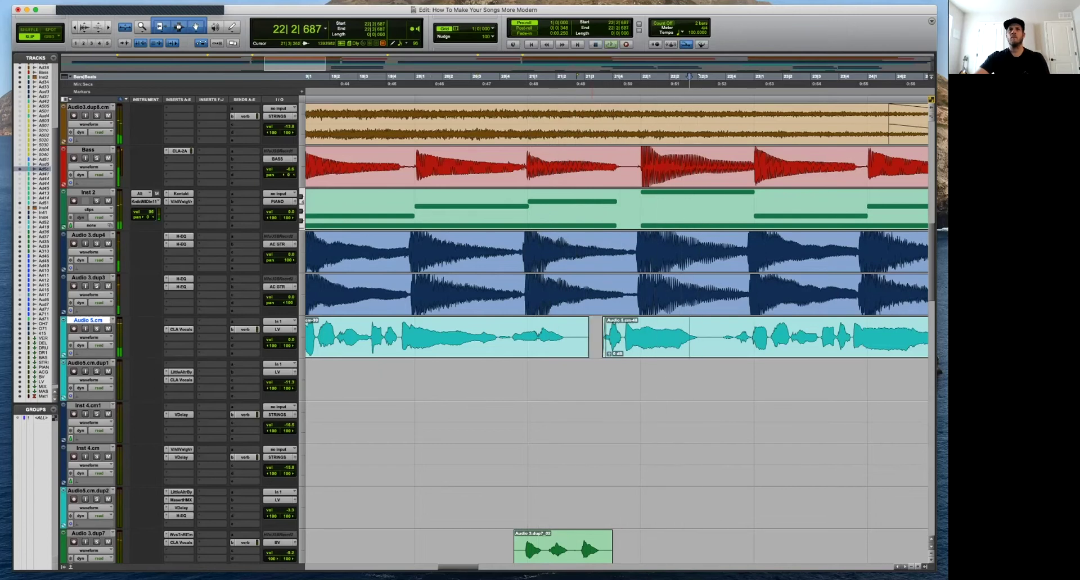
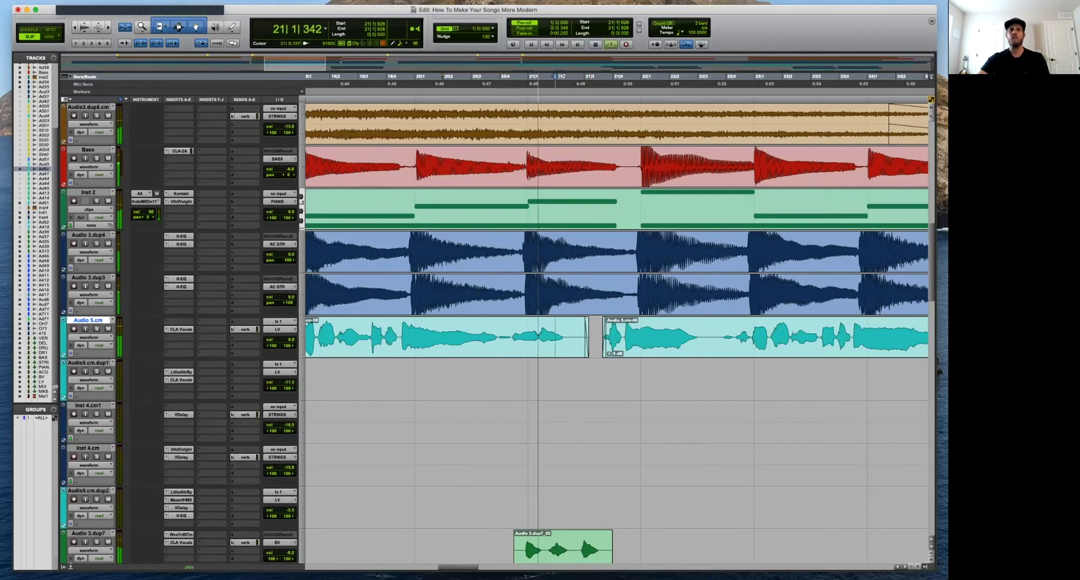
pyautogui.moveTo(719, 329)
pyautogui.mouseDown()
pyautogui.moveTo(740, 322)
pyautogui.moveTo(713, 322)
pyautogui.mouseUp()
pyautogui.press('BackSpace')
# Clear Audio 5.cm from the end of the last chorus phrase, at about bar 25, to the vocal pickup before the bar 30 verse.
pyautogui.hscroll(5, 746, 332)
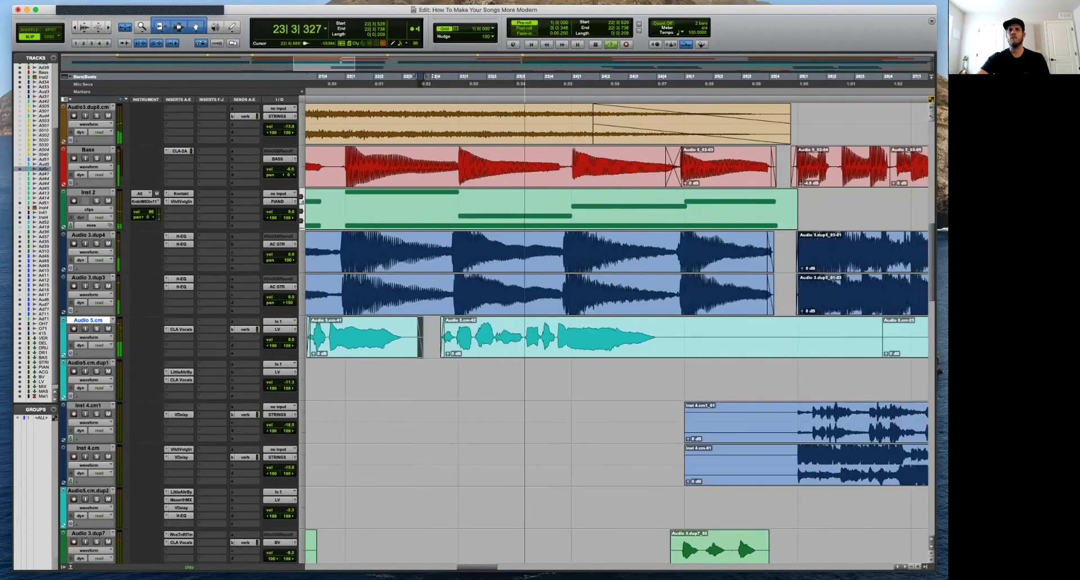
pyautogui.scroll(-2, 618, 332)
pyautogui.press('r')
pyautogui.moveTo(647, 294); pyautogui.dragTo(899, 294)
pyautogui.press('Delete')
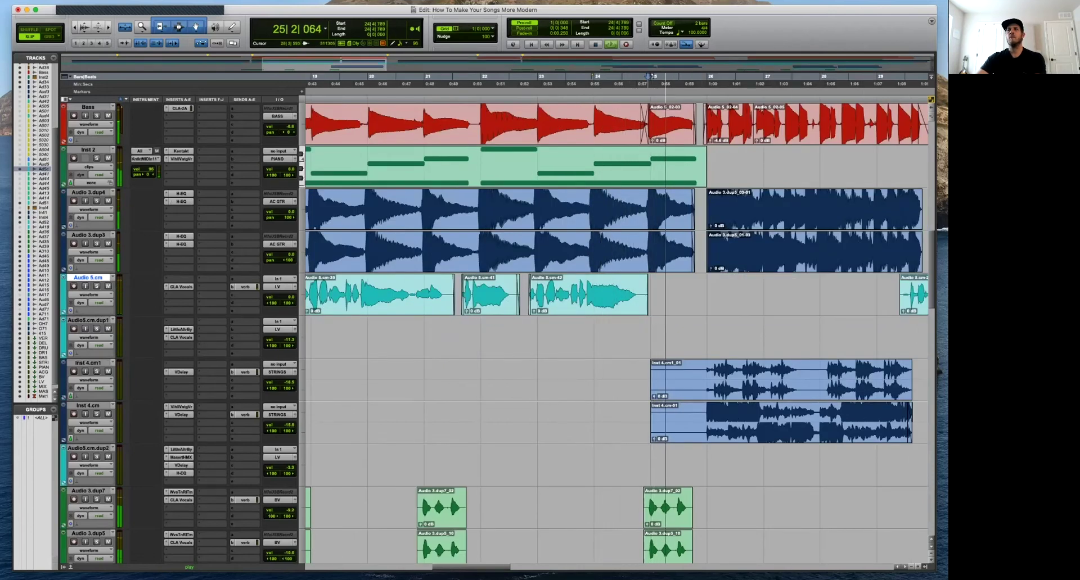
pyautogui.press('r')
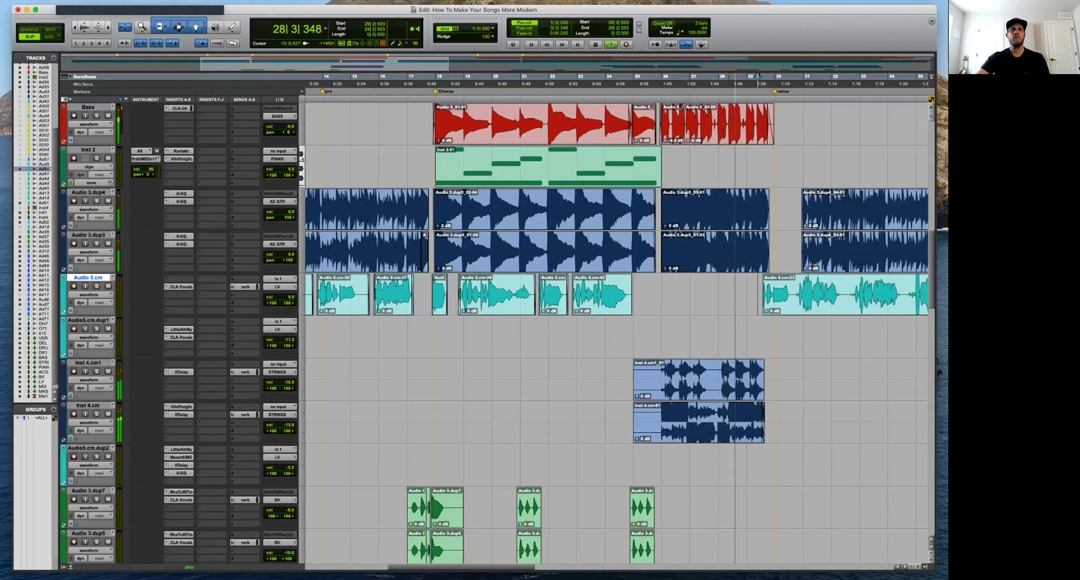
# Lower the volume of the Inst 4.cm1 and Inst 4.cm strings tracks during playback.
pyautogui.click(288, 425)
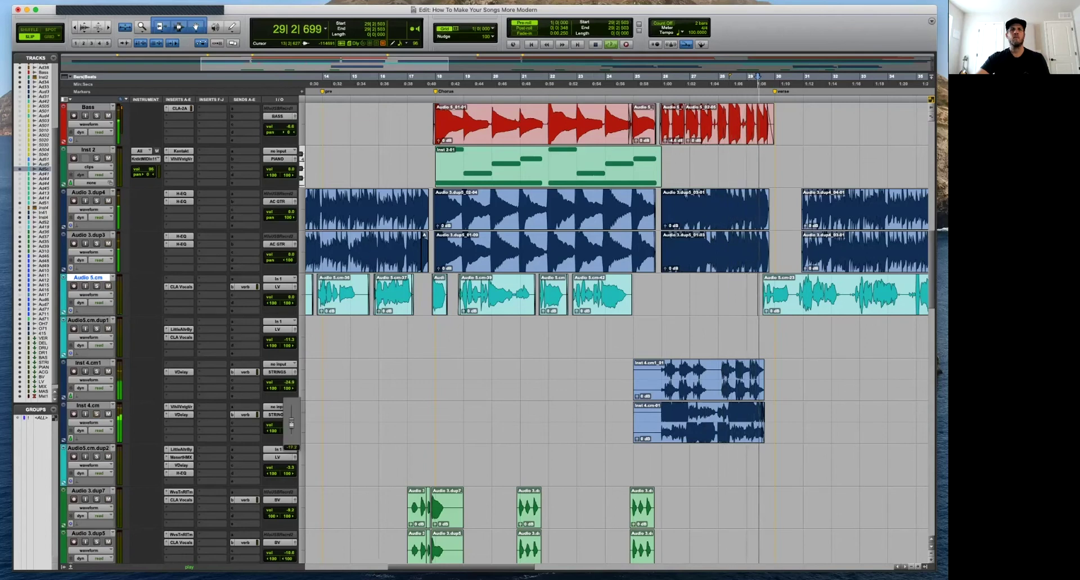
pyautogui.press('t')
pyautogui.press('t')
pyautogui.press('t')
pyautogui.press('r')
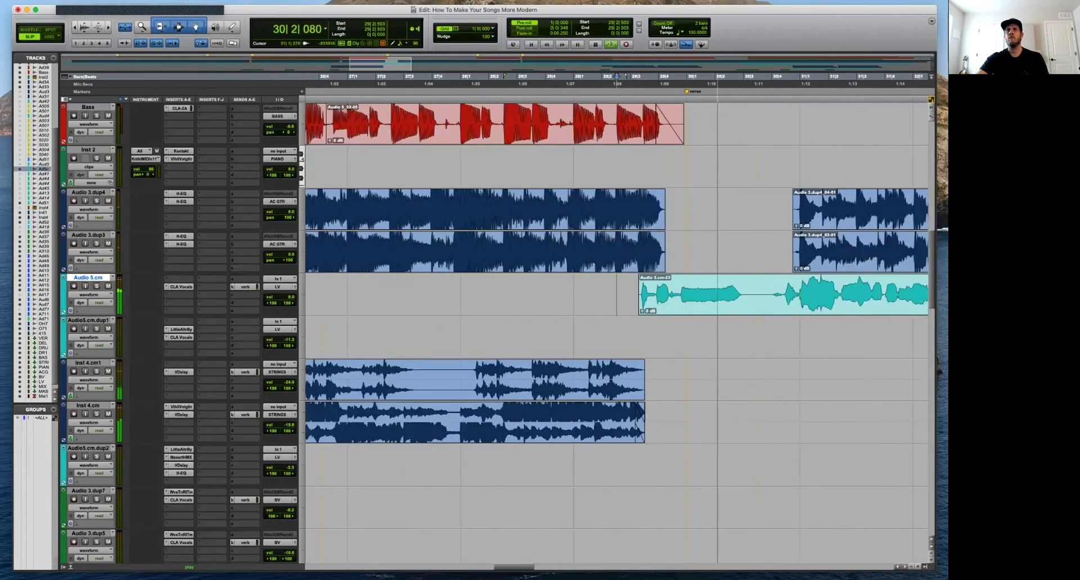
# Show the volume automation on Inst 4.cm1 and draw a fade-out from the end of its clip to about bar 30.
pyautogui.click(572, 372)
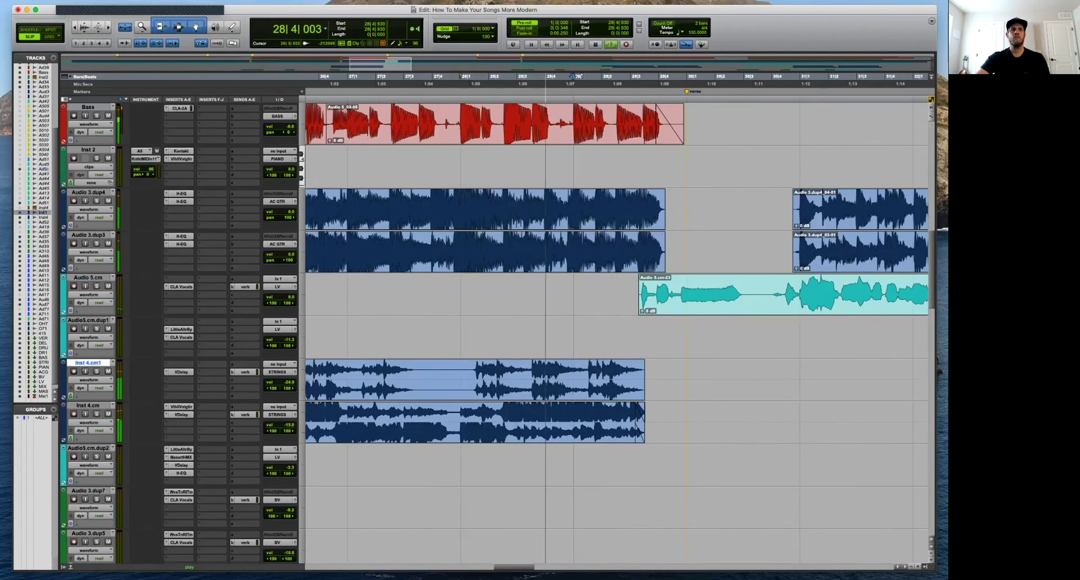
pyautogui.click(90, 380)
pyautogui.click(87, 388)
pyautogui.press('r')
pyautogui.press('r')
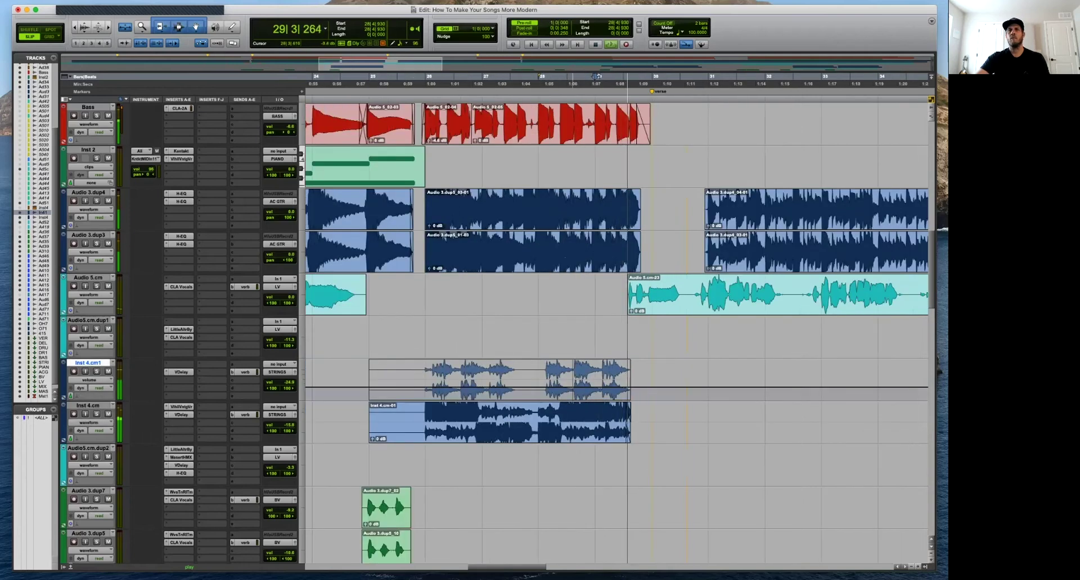
pyautogui.moveTo(623, 381); pyautogui.dragTo(675, 387)
pyautogui.click(611, 378)
pyautogui.press('space')
pyautogui.press('space')
pyautogui.press('Delete')
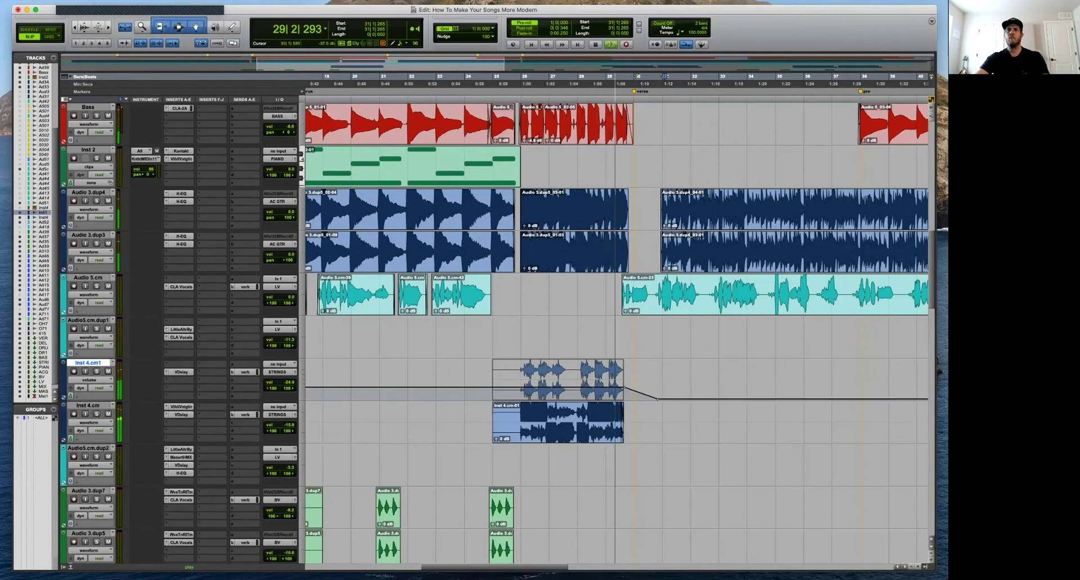
# Cut the short gap between verse vocal phrases near 30|4 on Audio 5.cm, fade both clip edges and play it back.
pyautogui.press('t')
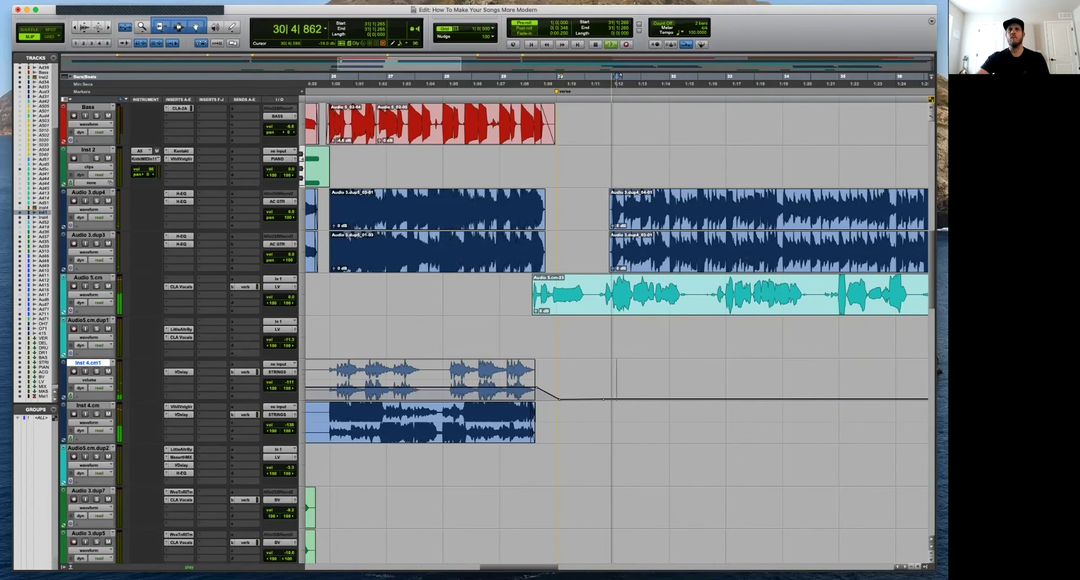
pyautogui.press('t')
pyautogui.moveTo(581, 292)
pyautogui.mouseDown()
pyautogui.moveTo(597, 279)
pyautogui.moveTo(574, 279)
pyautogui.mouseUp()
pyautogui.click(590, 285)
pyautogui.press('space')
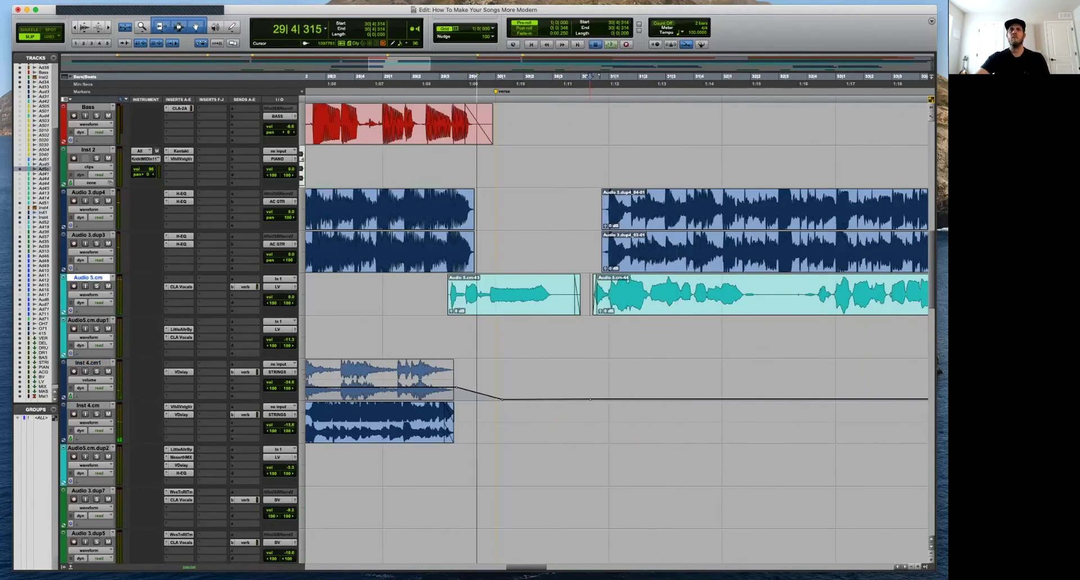
# Cut the gap between verse vocal phrases from about 32|2|527 on Audio 5.cm.
pyautogui.click(791, 293)
pyautogui.press('alt+super+bracketright')
pyautogui.press('alt+super+bracketright')
pyautogui.press('alt+super+bracketright')
pyautogui.moveTo(766, 293); pyautogui.dragTo(806, 293)
pyautogui.press('Delete')
pyautogui.press('super+bracketright')
pyautogui.press('super+bracketright')
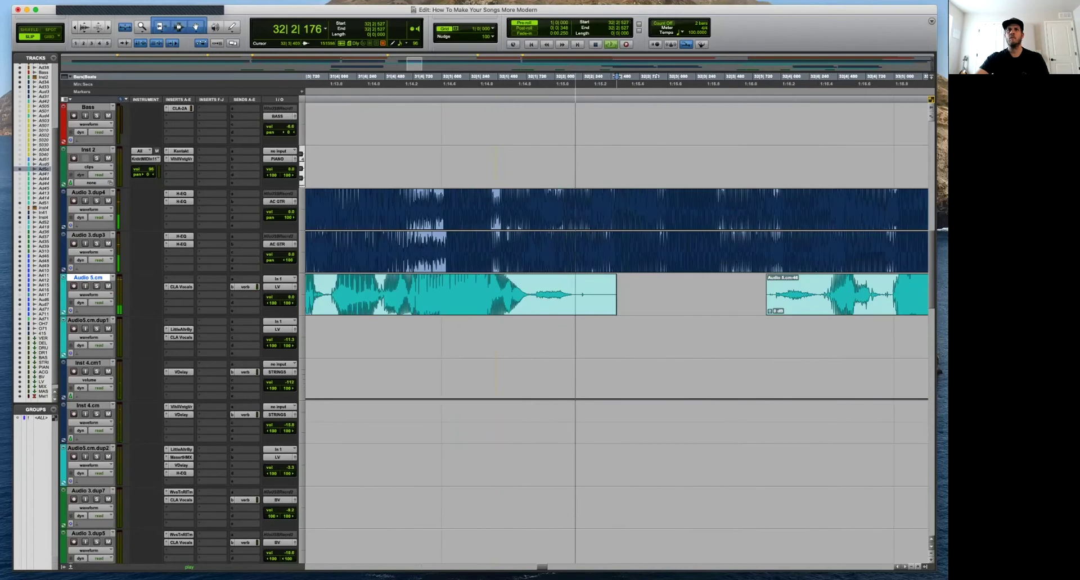
# Trim the start of the vocal clip after the bar 32 gap, fade the clip edges around the gap and play it back.
pyautogui.press('super+bracketleft')
pyautogui.moveTo(684, 289); pyautogui.dragTo(722, 279)
pyautogui.press('Delete')
pyautogui.click(712, 289)
pyautogui.press('space')
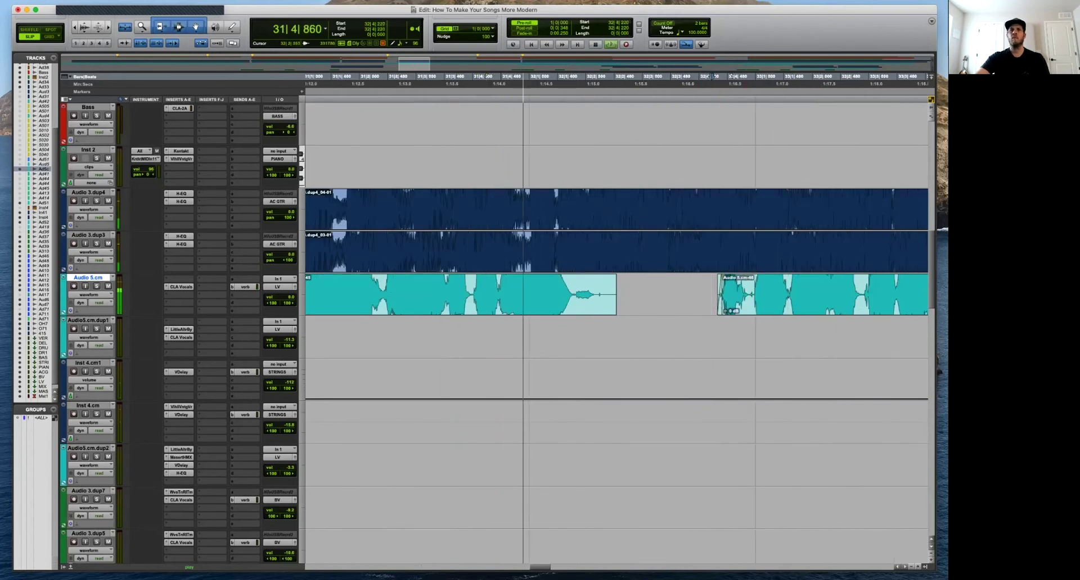
pyautogui.press('super+bracketleft')
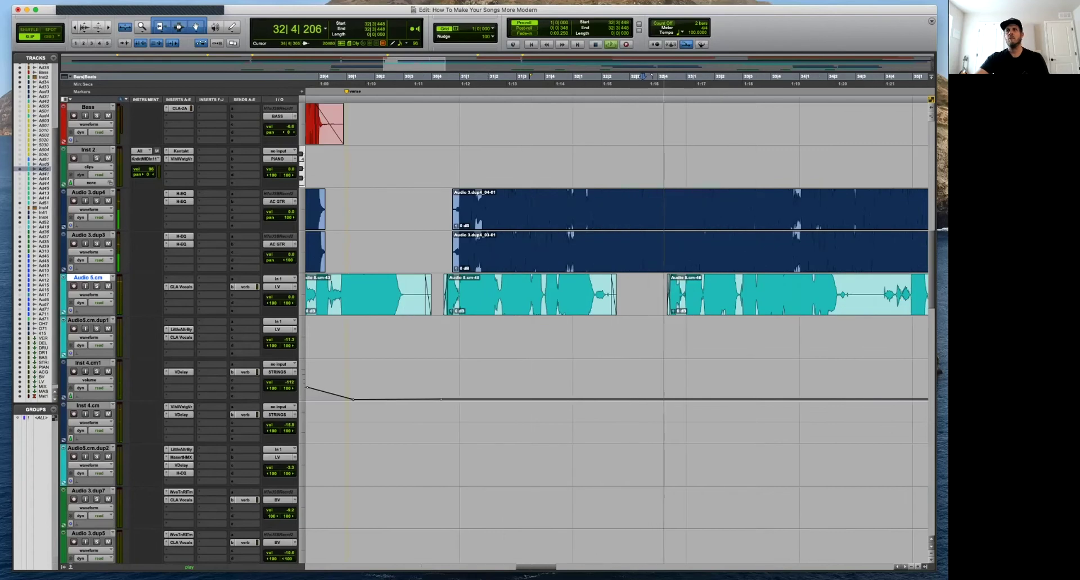
# Cut the gap between verse vocal phrases in the second half of bar 34 on Audio 5.cm and fade in the following clip.
pyautogui.moveTo(857, 294); pyautogui.dragTo(892, 295)
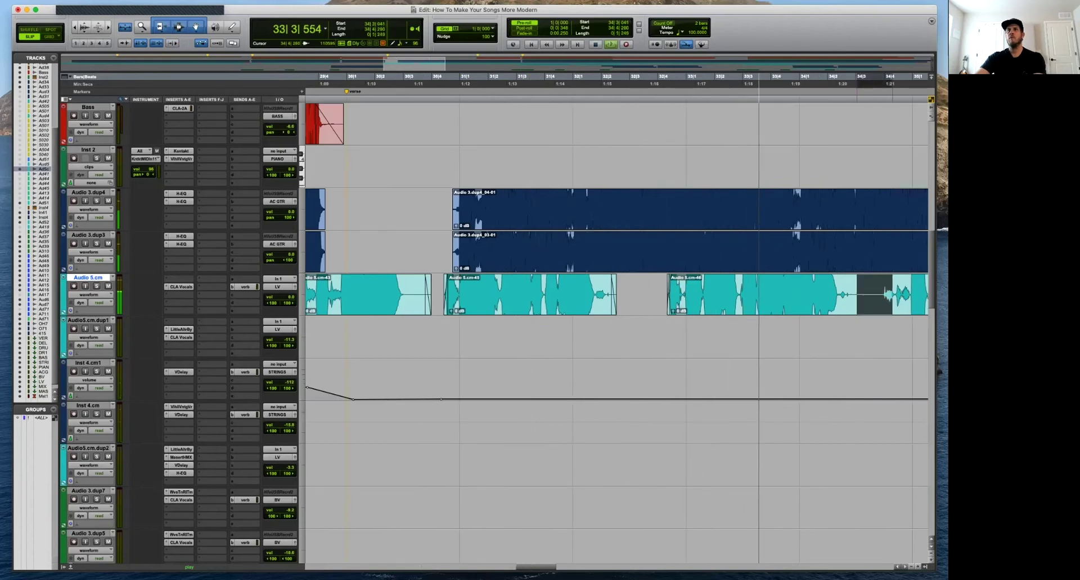
pyautogui.press('Delete')
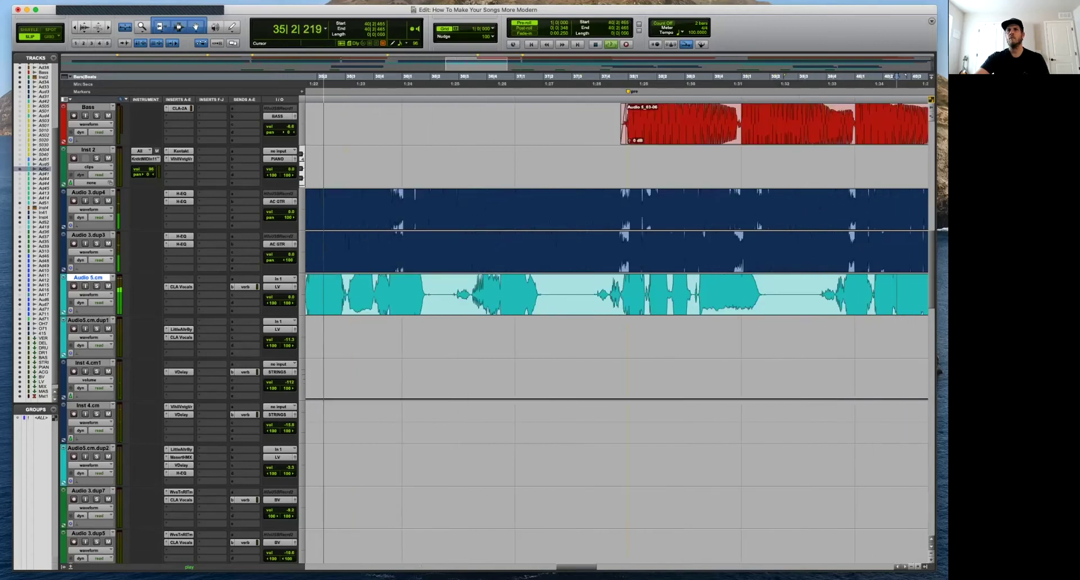
pyautogui.press('super+bracketleft')
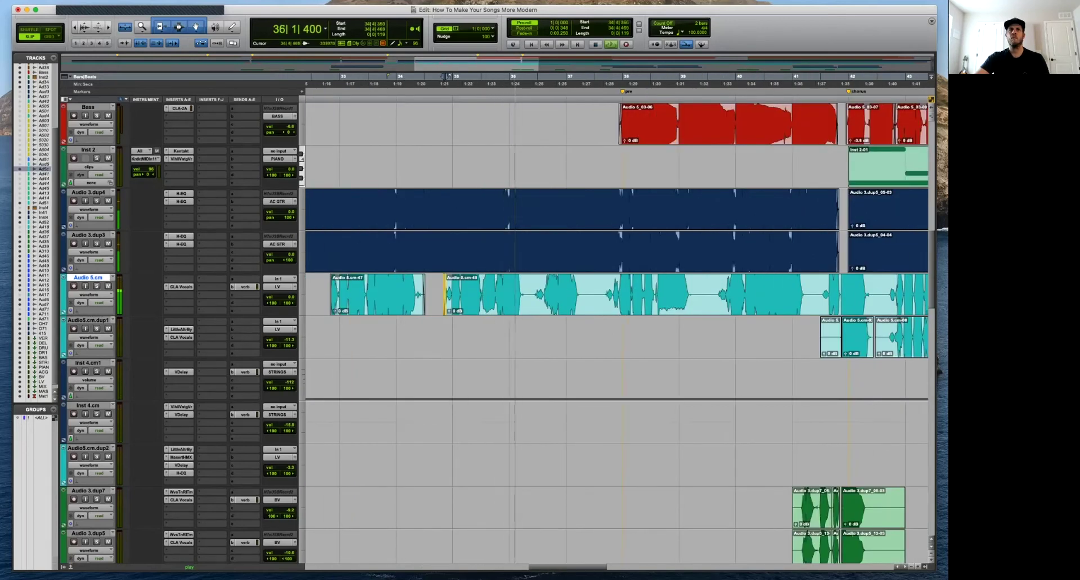
# Review the Audio 5.cm phrases and gaps from bar 36 through the pre-chorus into the bar 42 chorus while playing back.
pyautogui.press('super+bracketright')
pyautogui.press('super+bracketright')
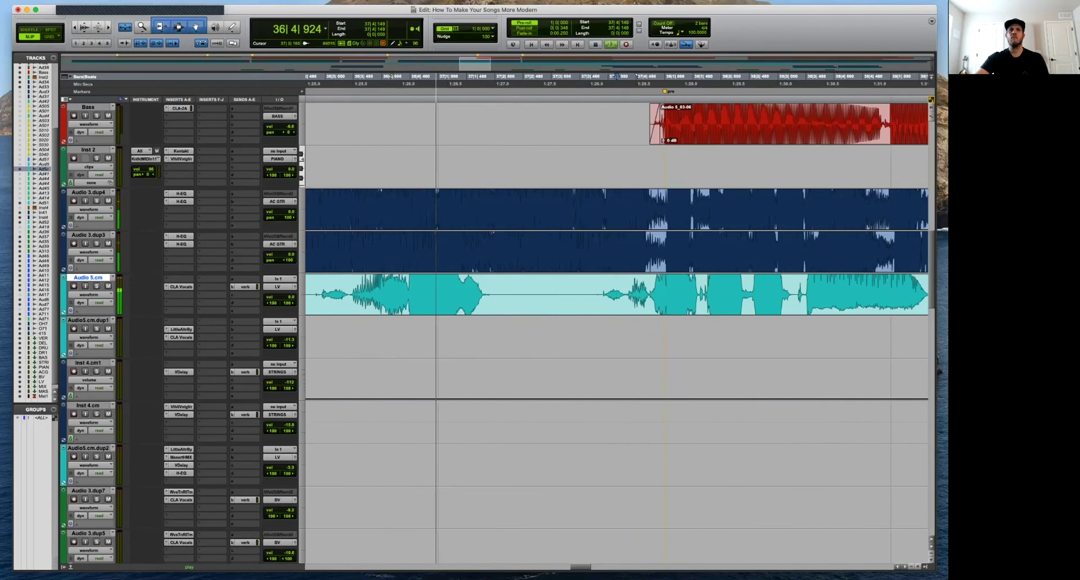
pyautogui.press('super+bracketleft')
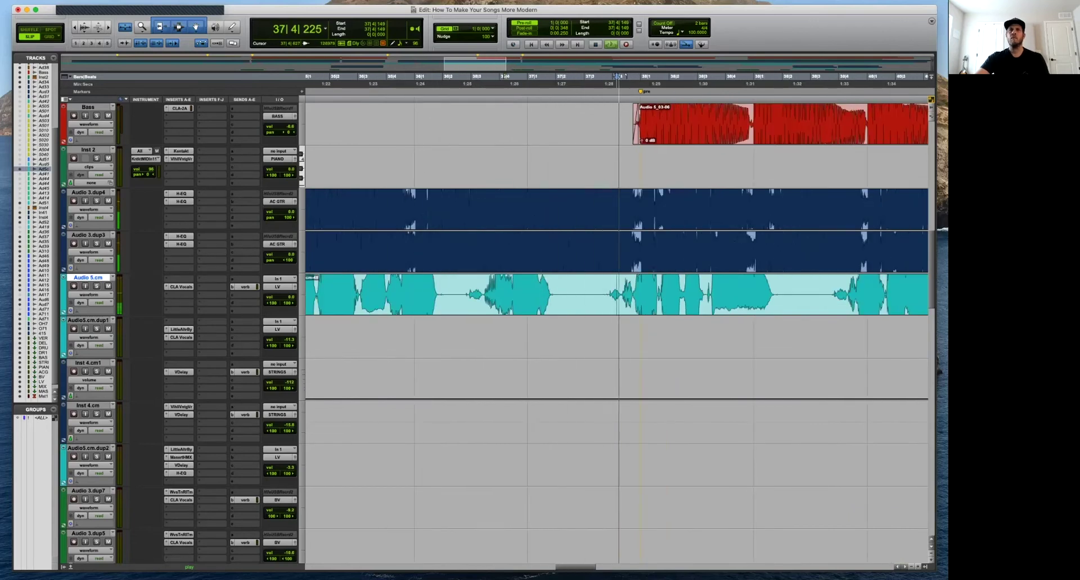
pyautogui.press('super+bracketleft')
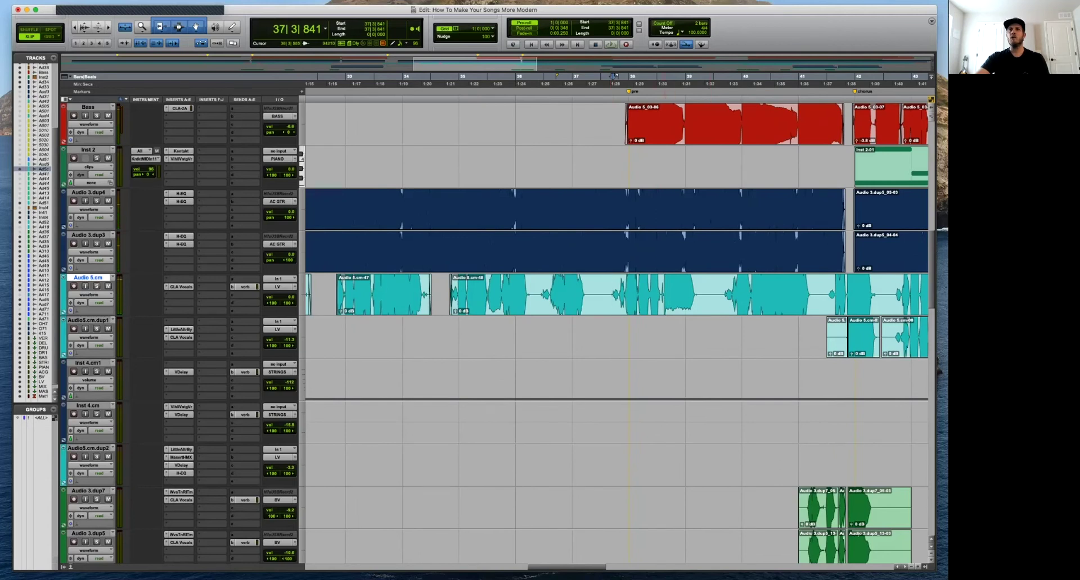
pyautogui.press('super+bracketright')
pyautogui.press('super+bracketleft')
pyautogui.press('super+bracketright')
pyautogui.press('super+bracketright')
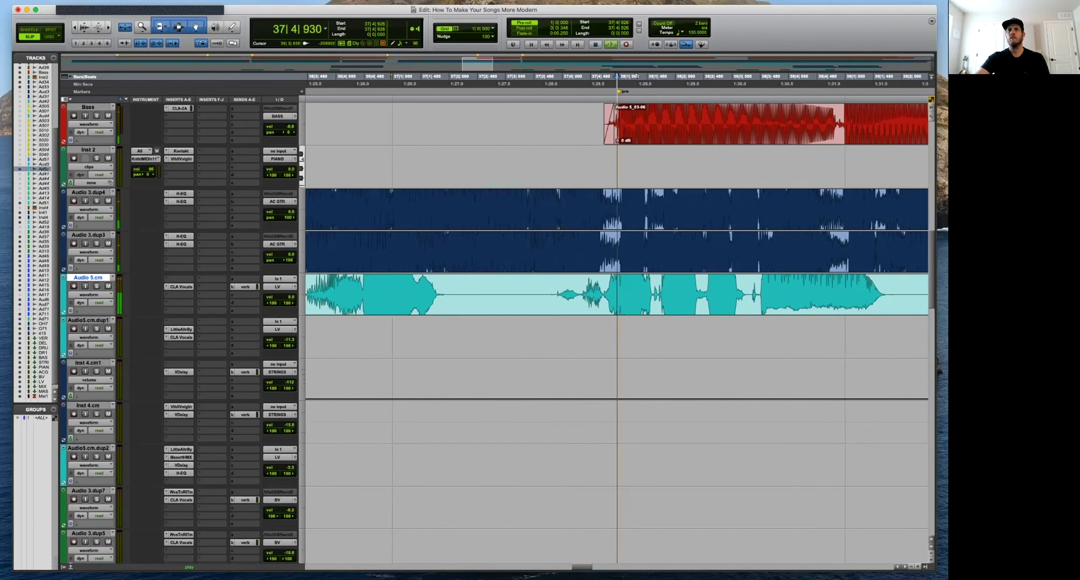
pyautogui.hscroll(5, 634, 76)
pyautogui.press('super+bracketright')
pyautogui.press('super+bracketleft')
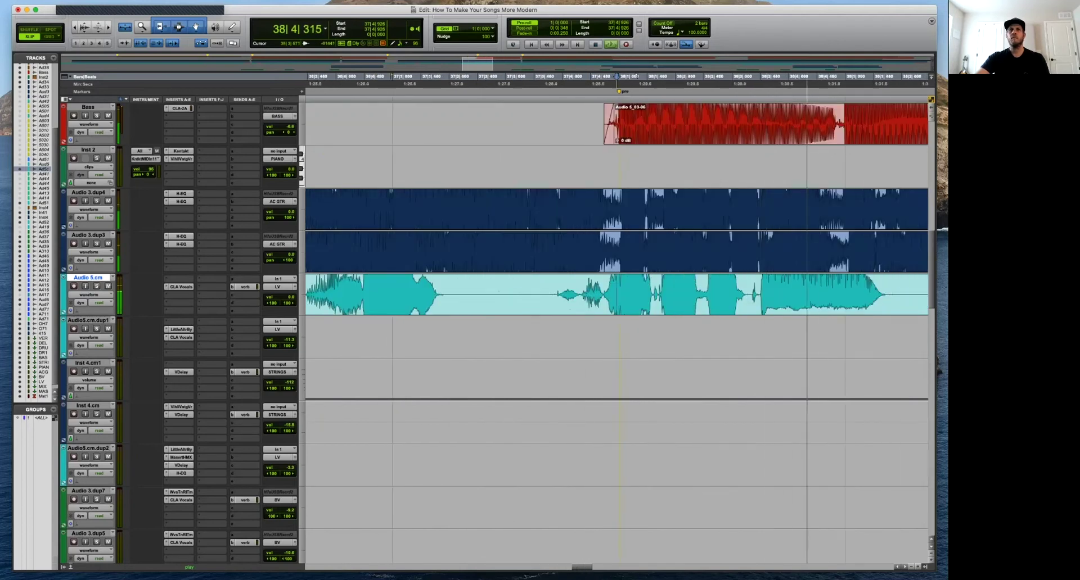
pyautogui.press('super+bracketleft')
pyautogui.press('super+bracketleft')
pyautogui.press('super+bracketright')
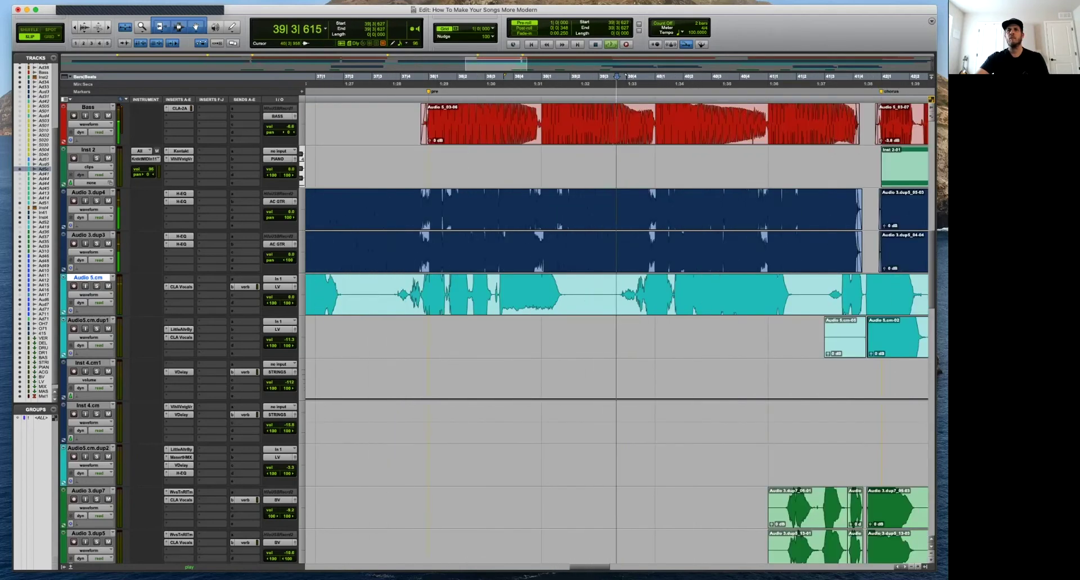
pyautogui.press('super+bracketleft')
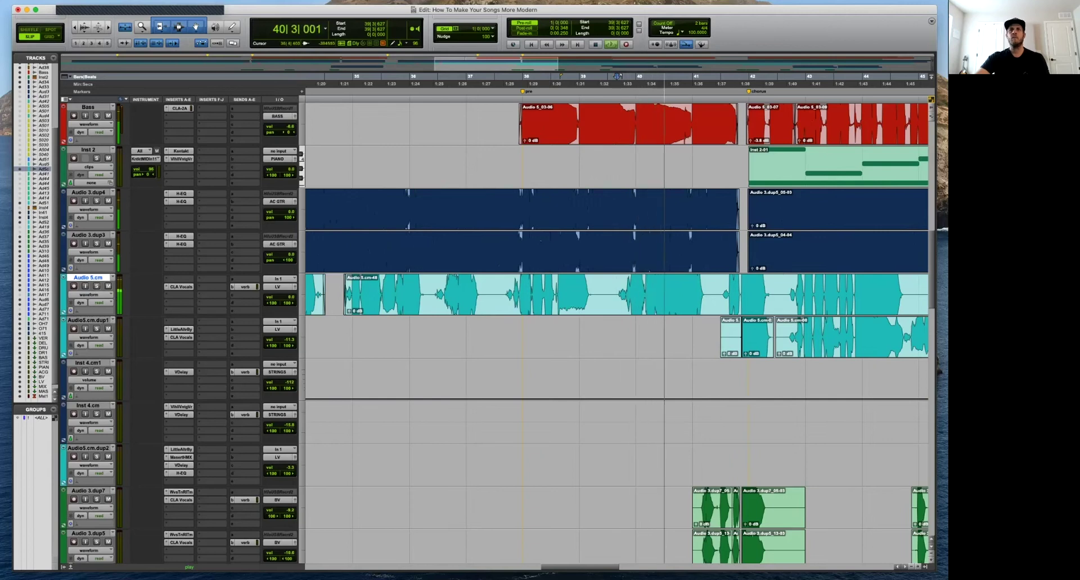
pyautogui.press('super+bracketright')
pyautogui.press('super+bracketleft')
pyautogui.press('super+bracketright')
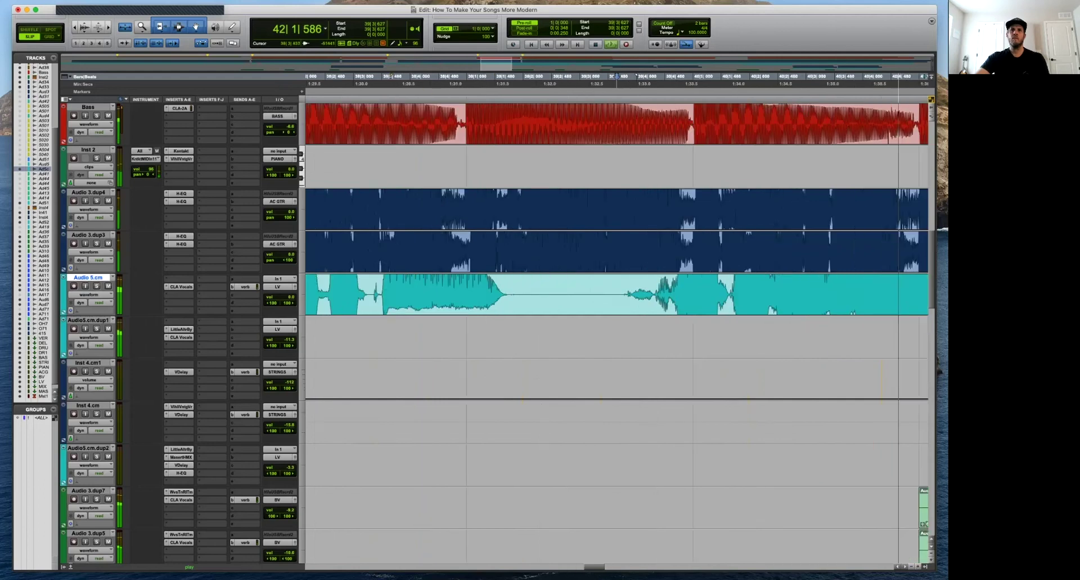
# Hide the inactive Audio 3.dup2 track and the inactive track directly below it.
pyautogui.press('super+bracketleft')
pyautogui.scroll(10, 619, 332)
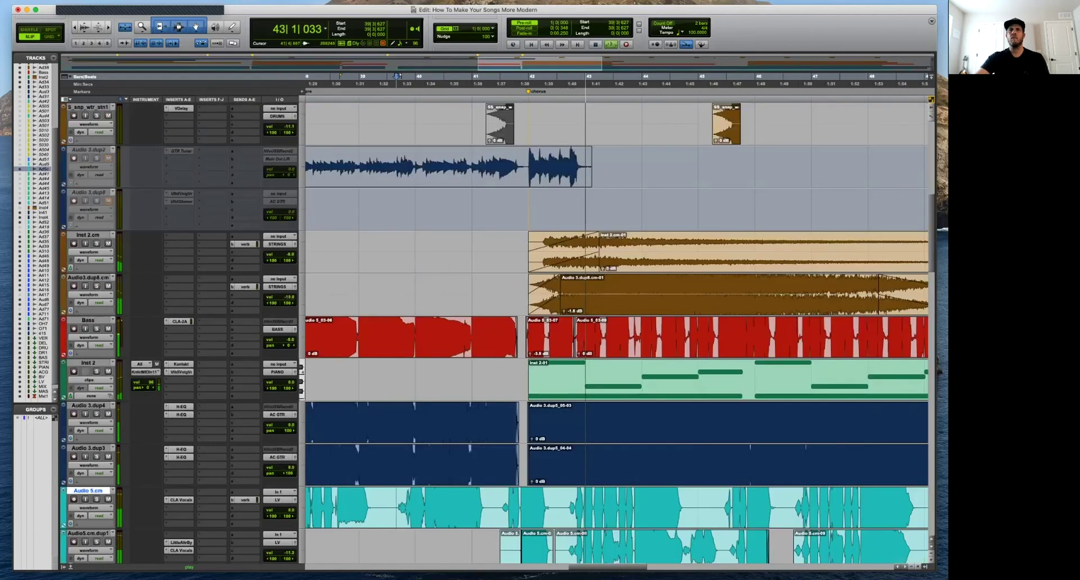
pyautogui.press('super+bracketleft')
pyautogui.press('super+bracketleft')
pyautogui.press('super+bracketleft')
pyautogui.press('super+bracketleft')
pyautogui.press('super+bracketleft')
pyautogui.press('super+bracketleft')
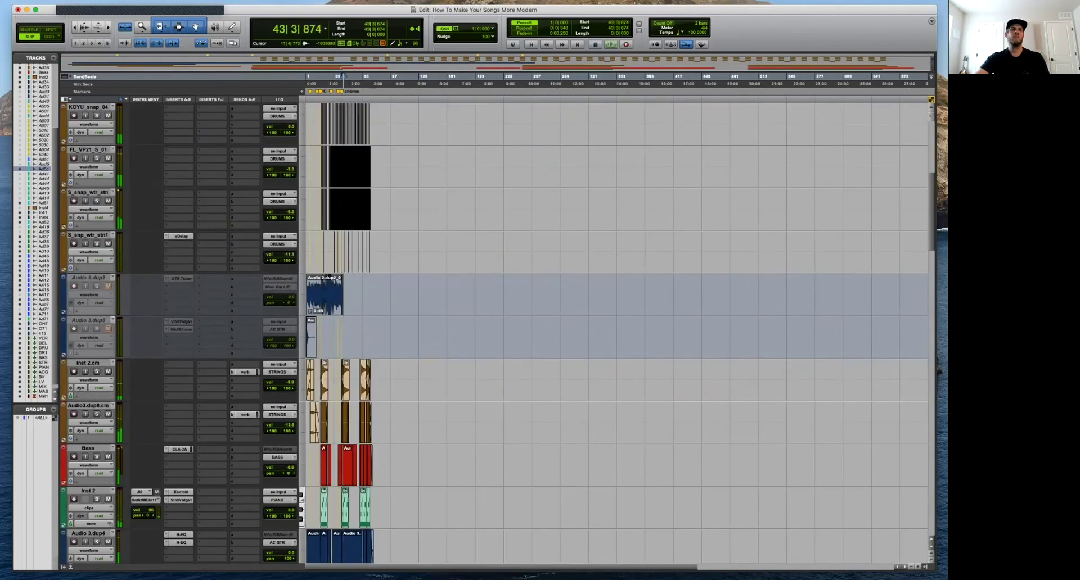
pyautogui.rightClick(96, 320)
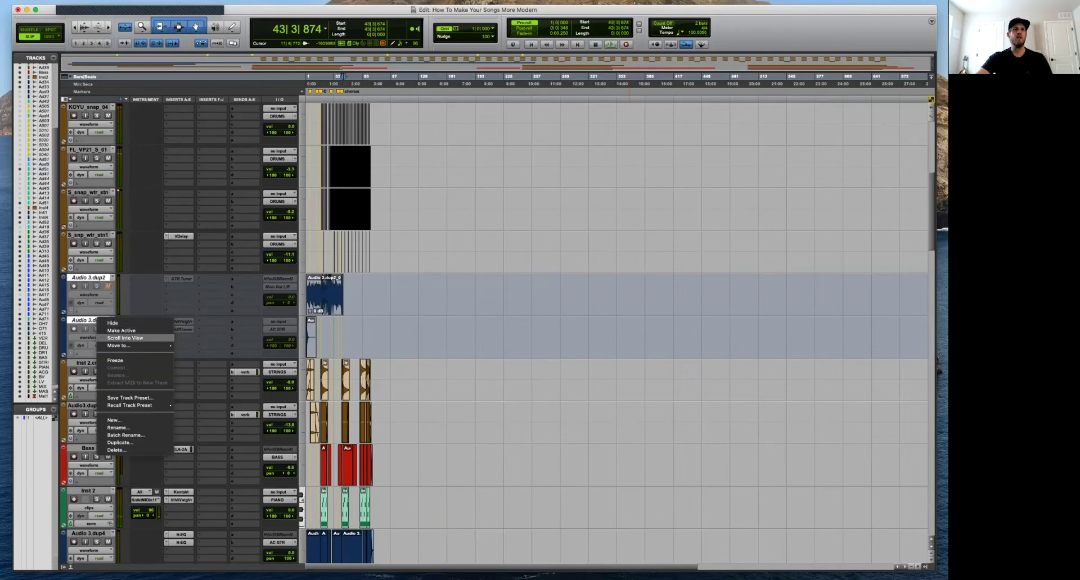
pyautogui.click(112, 323)
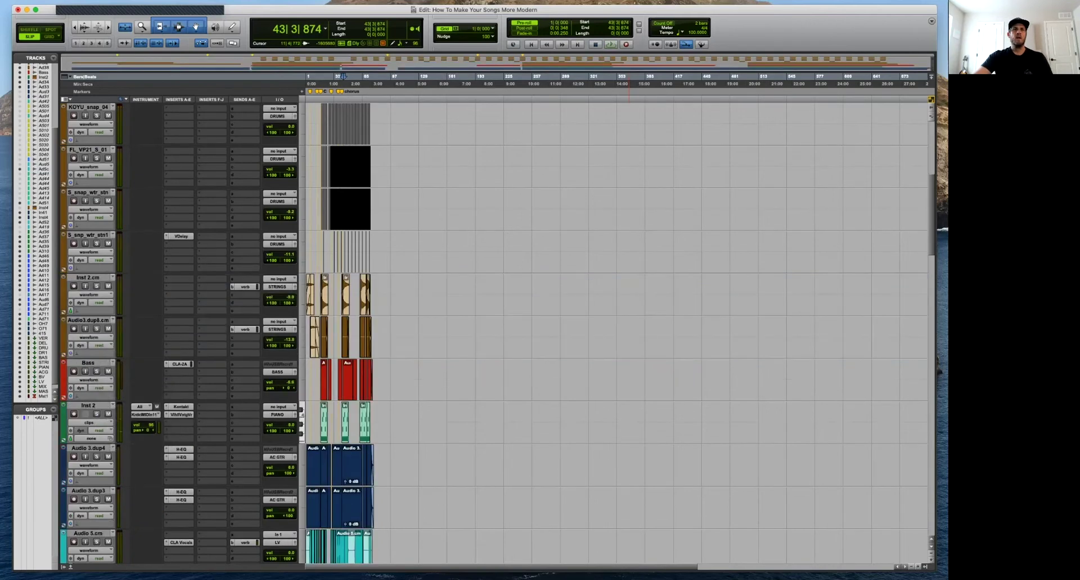
# Import the left and right Awesome Organic Reverse Cymbal_01 files from the SAMPLES drive to a new track at the selection.
pyautogui.scroll(10, 619, 337)
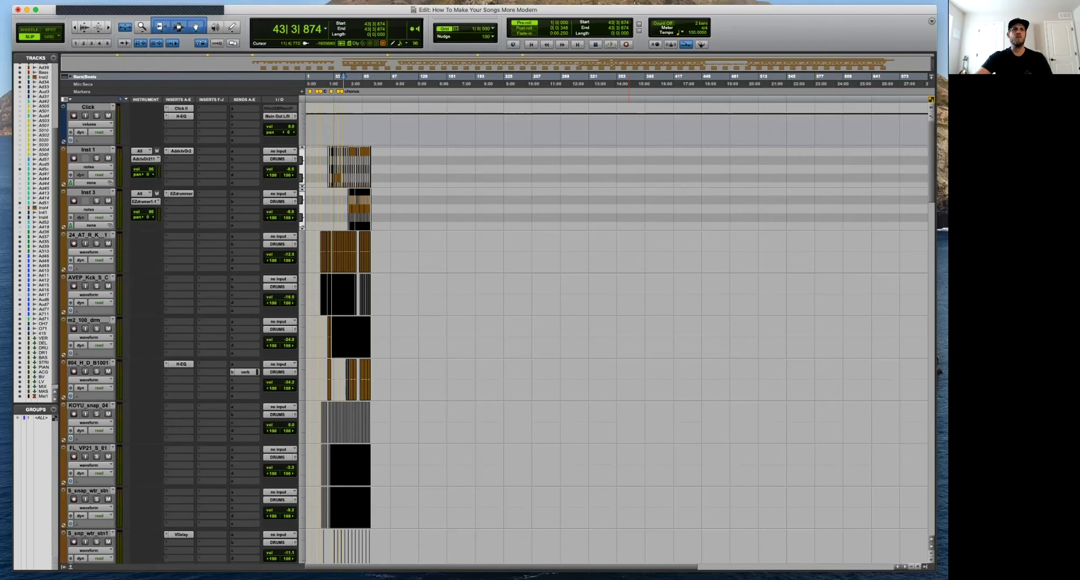
pyautogui.press('super+shift+n')
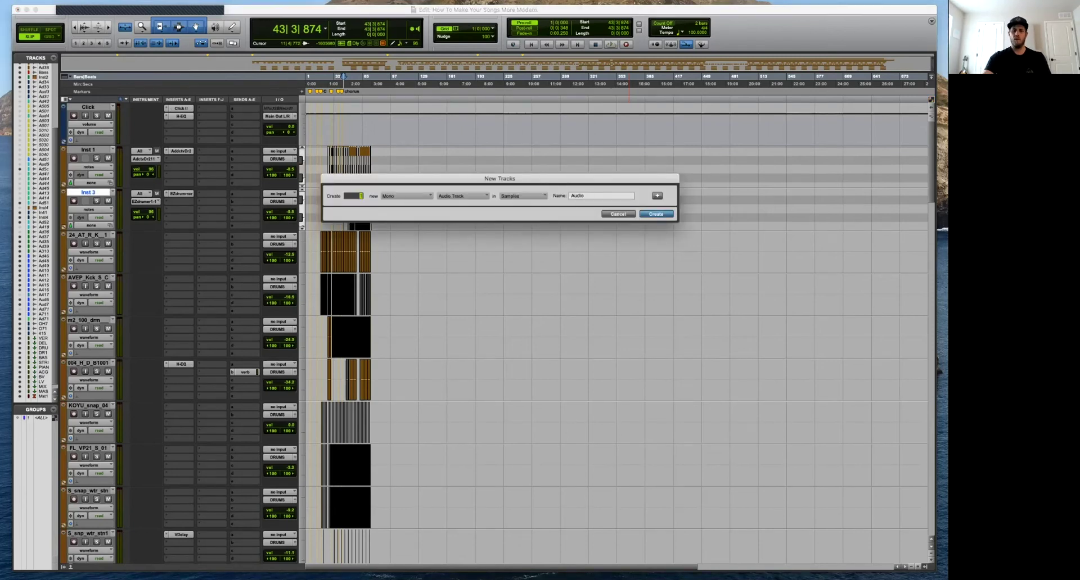
pyautogui.press('Escape')
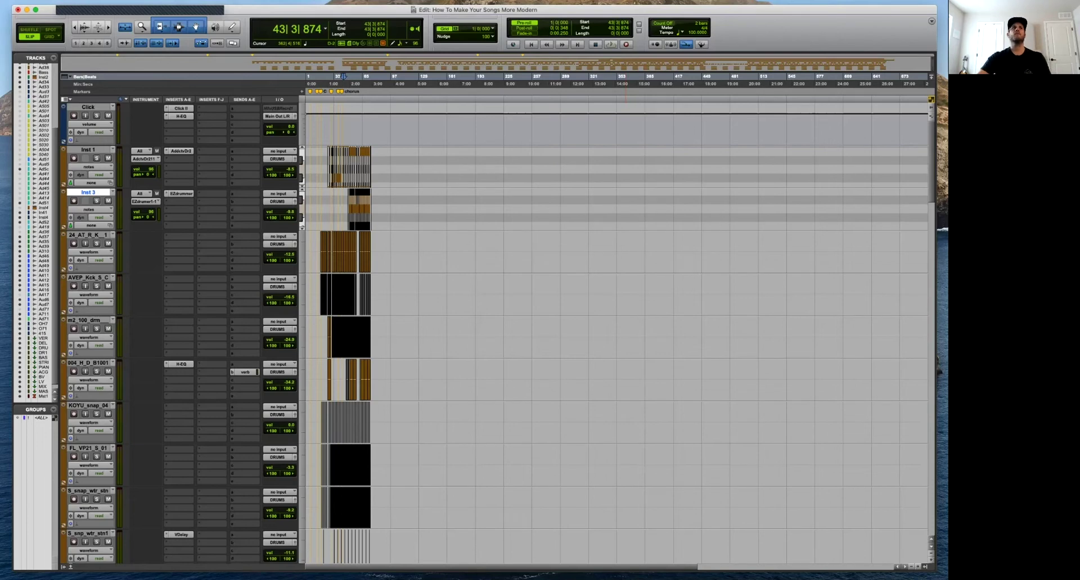
pyautogui.press('super+shift+i')
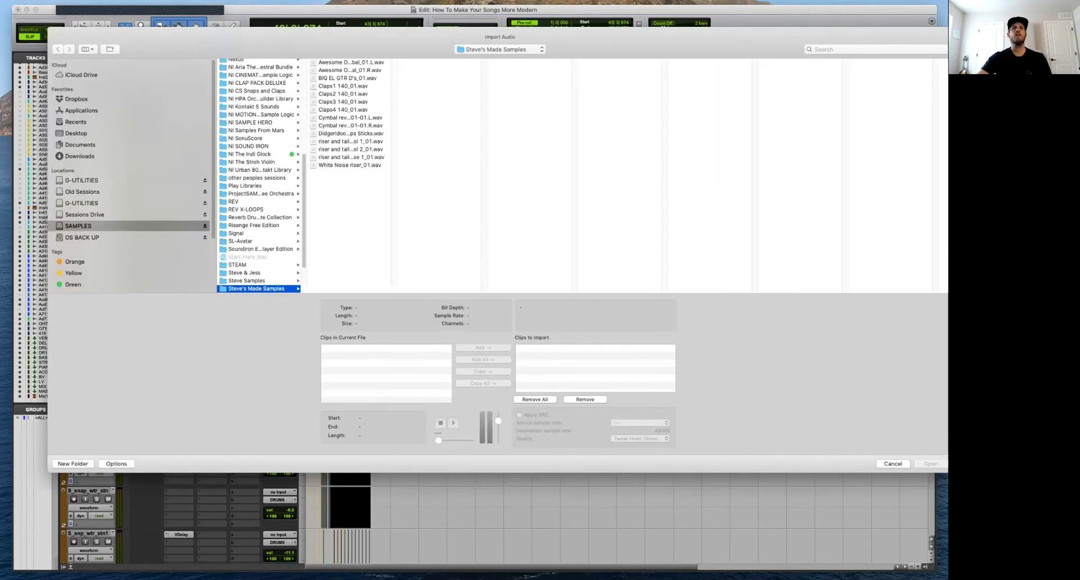
pyautogui.click(351, 63)
pyautogui.keyDown('shift'); pyautogui.click(350, 70); pyautogui.keyUp('shift')
pyautogui.click(482, 348)
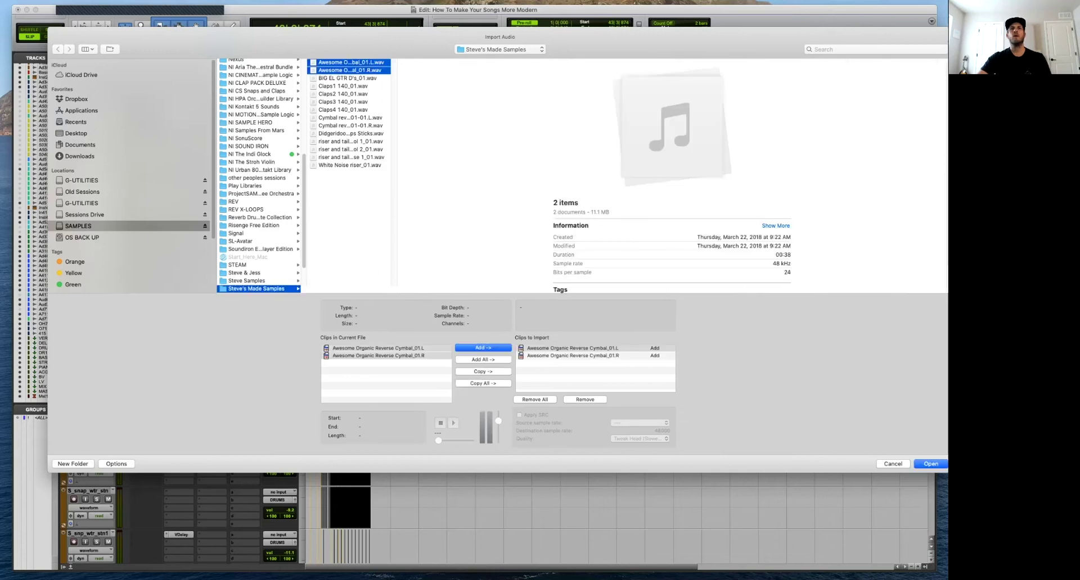
pyautogui.press('Return')
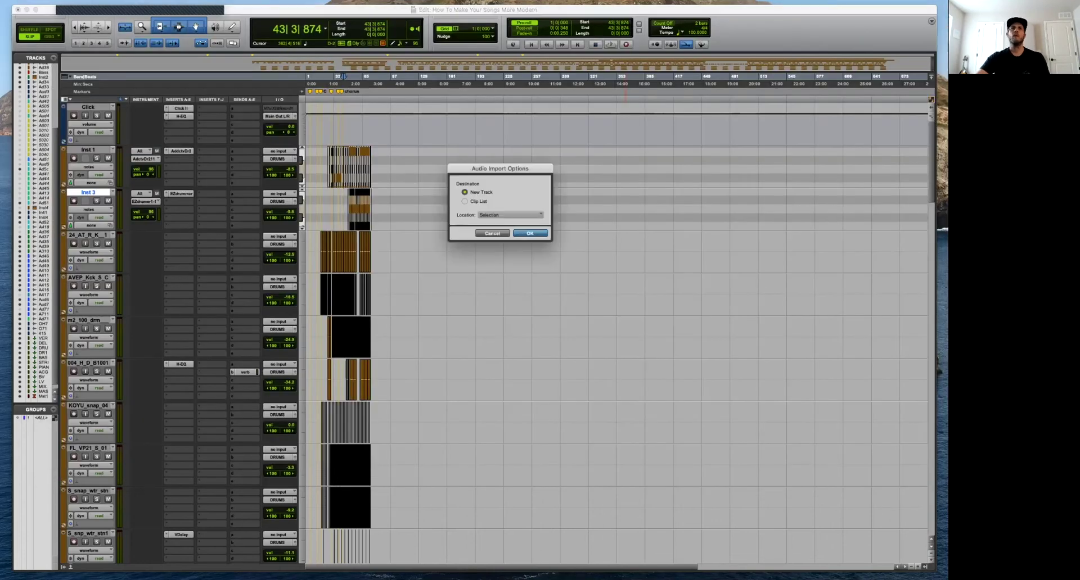
pyautogui.click(510, 214)
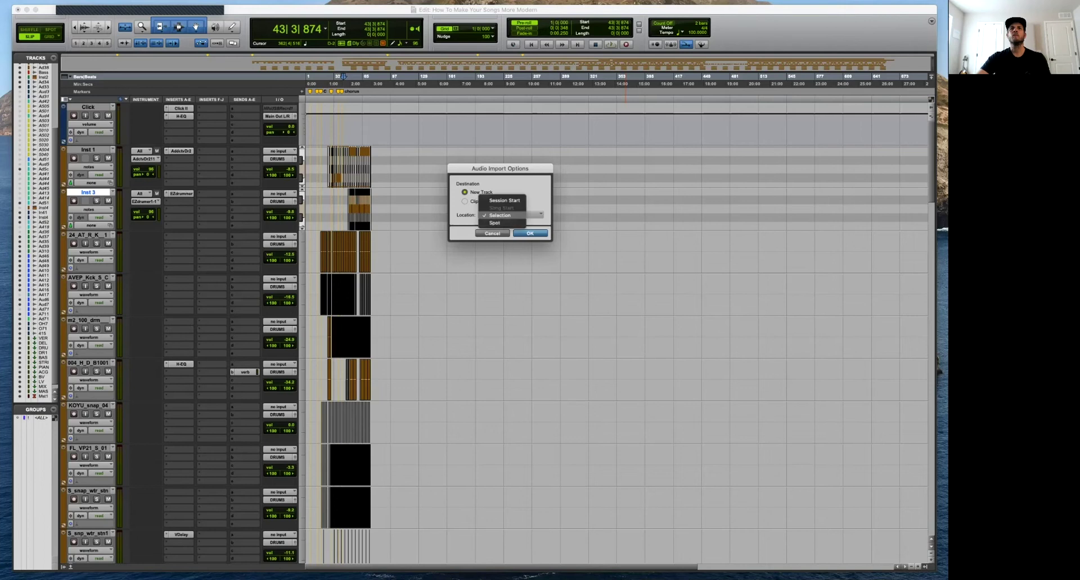
pyautogui.click(500, 215)
pyautogui.press('Return')
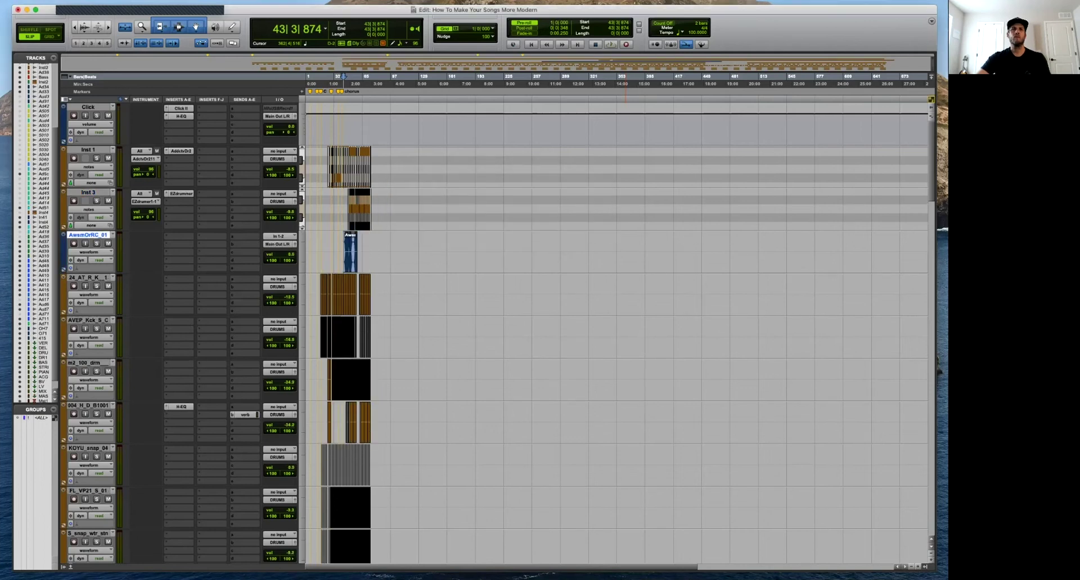
# Trim the imported reverse cymbal to a single swell and move it so its peak falls near bar 50.
pyautogui.press('t')
pyautogui.press('t')
pyautogui.press('t')
pyautogui.scroll(2, 618, 334)
pyautogui.press('t')
pyautogui.press('t')
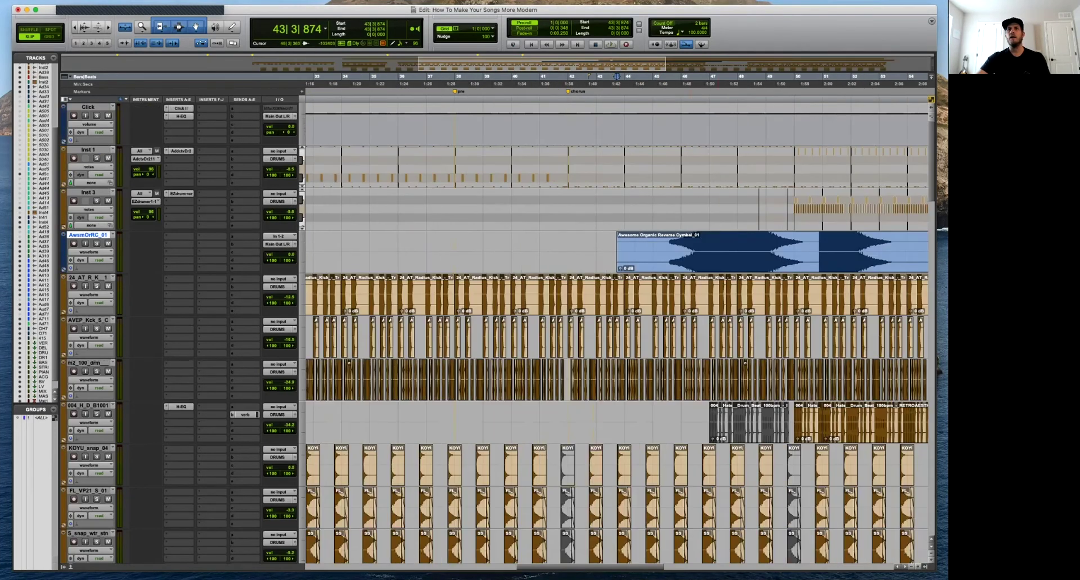
pyautogui.press('r')
pyautogui.moveTo(712, 244); pyautogui.dragTo(853, 245)
pyautogui.press('Delete')
pyautogui.moveTo(695, 262); pyautogui.dragTo(730, 262)
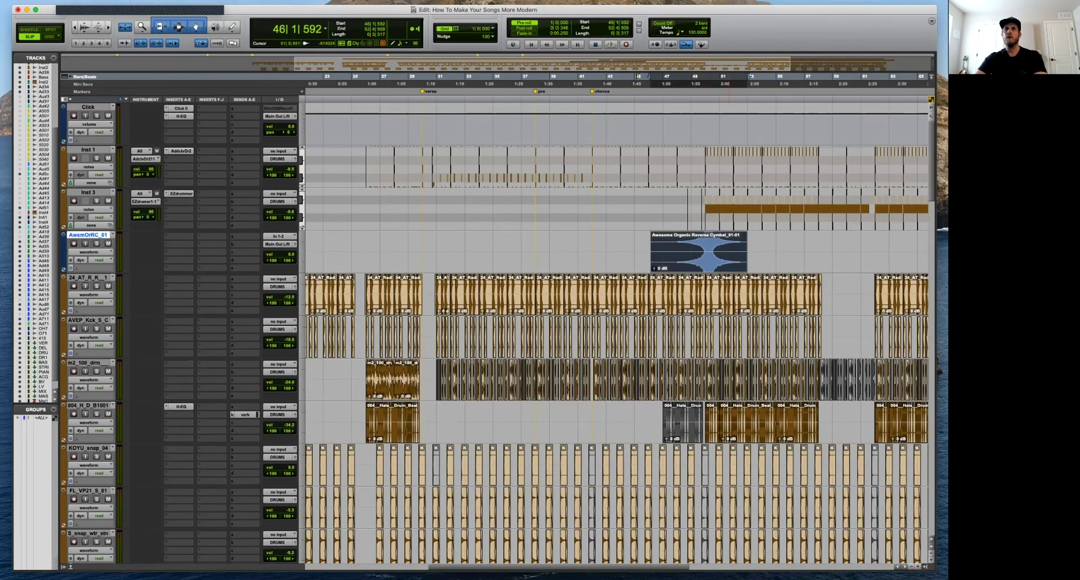
# Route the reverse cymbal track to the DRUMS bus, add a verb send and lower its volume during playback.
pyautogui.click(278, 244)
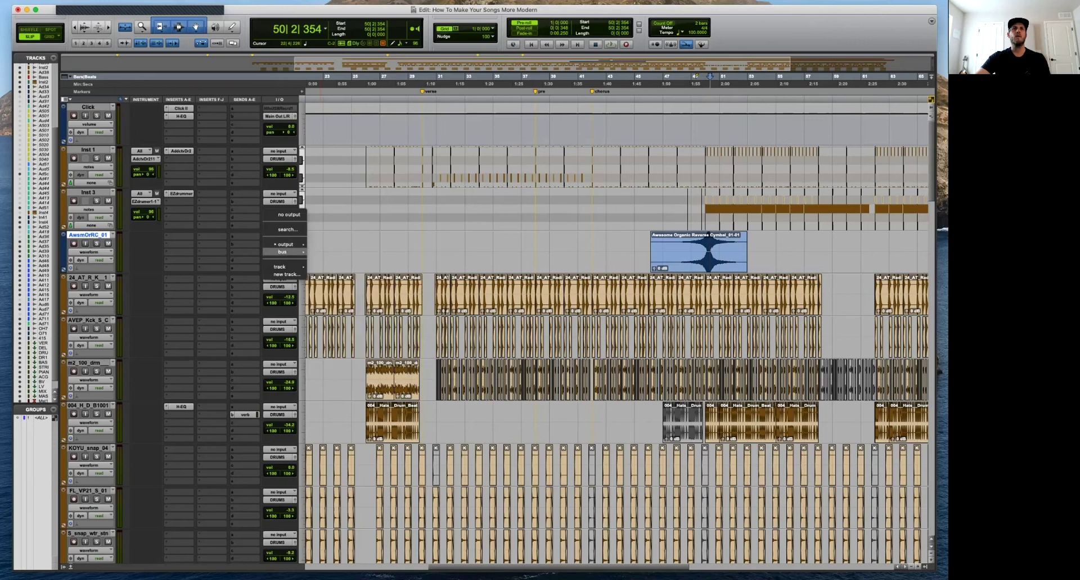
pyautogui.moveTo(283, 252)
pyautogui.click(338, 493)
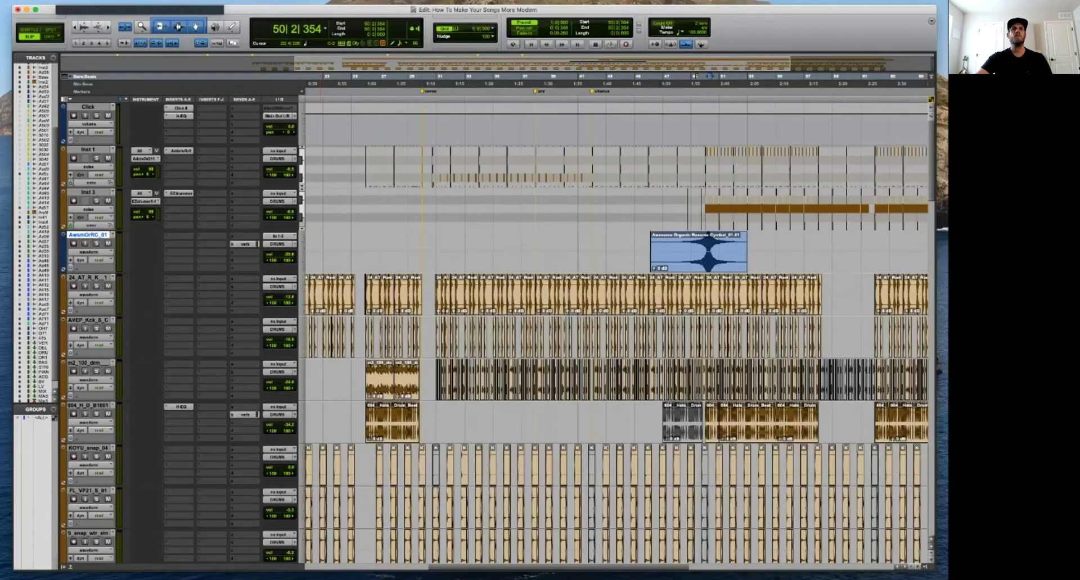
pyautogui.press('space')
pyautogui.click(278, 255)
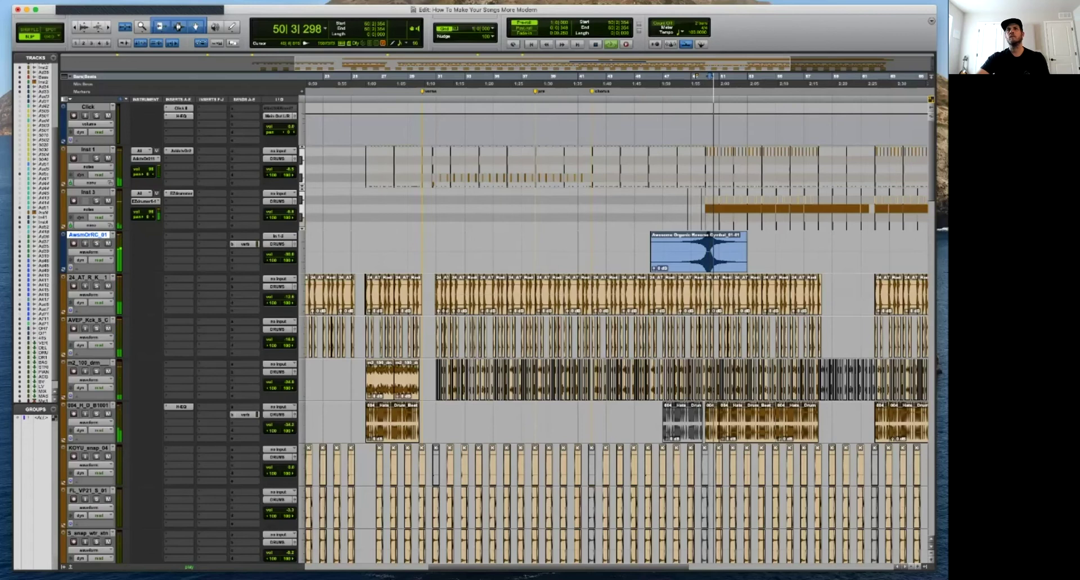
# Fine-position the reverse cymbal clip so its peak lands on the downbeat of bar 50 and play it back.
pyautogui.press('t')
pyautogui.press('t')
pyautogui.press('t')
pyautogui.moveTo(762, 265); pyautogui.dragTo(732, 266)
pyautogui.press('r')
pyautogui.click(640, 76)
pyautogui.press('space')
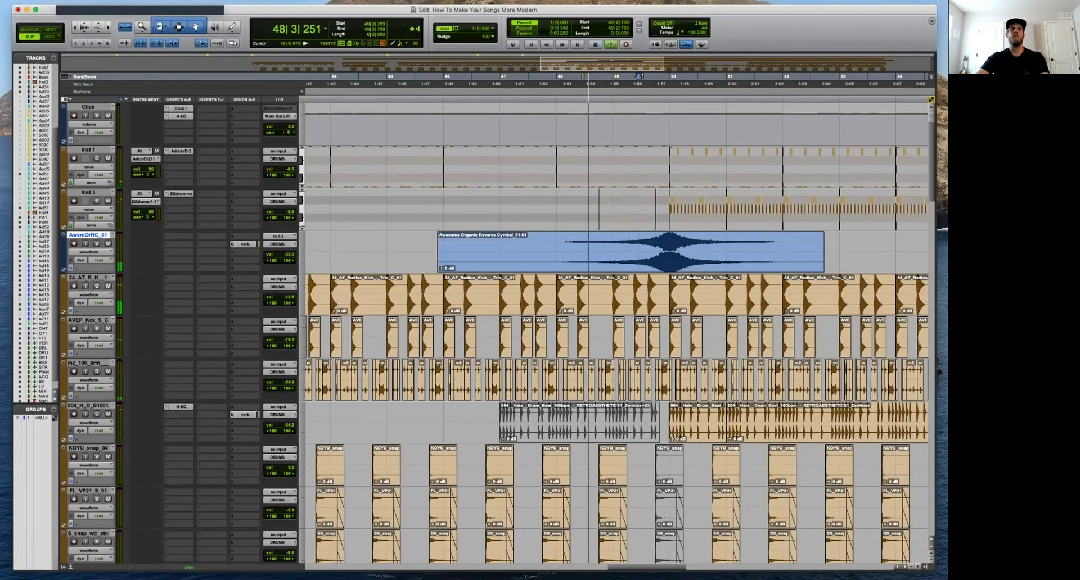
# Trim the start of the reverse cymbal clip to bar 47 and fade it in up to bar 49.
pyautogui.moveTo(386, 242); pyautogui.dragTo(557, 236)
pyautogui.press('Delete')
pyautogui.press('r')
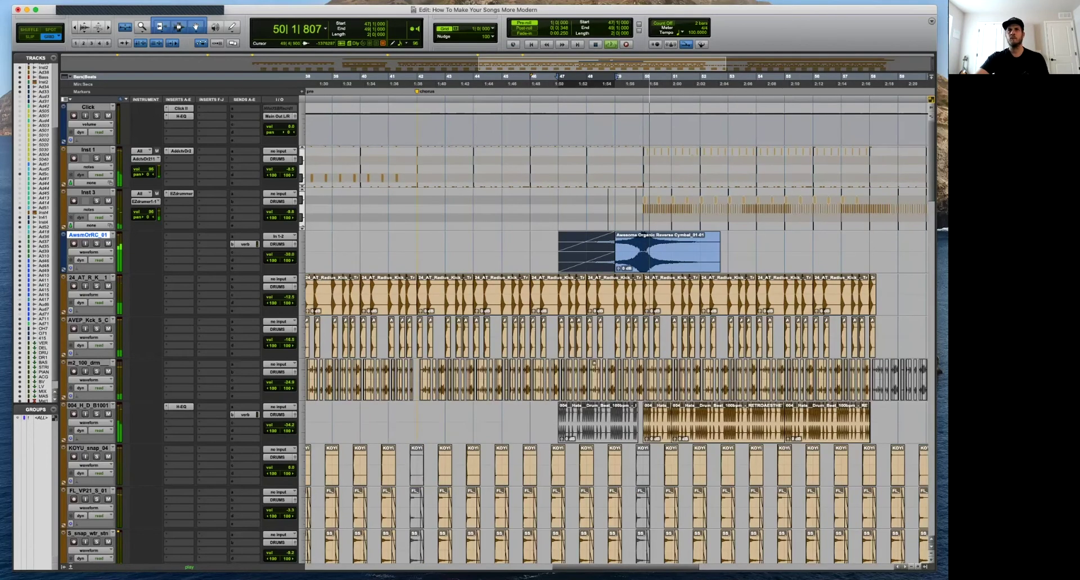
# Copy the faded reverse cymbal clip to about bar 60, ahead of the drums' re-entry, and play from bar 63.
pyautogui.press('r')
pyautogui.doubleClick(638, 256)
pyautogui.press('r')
pyautogui.moveTo(627, 259); pyautogui.dragTo(718, 257)
pyautogui.press('space')
pyautogui.click(715, 245)
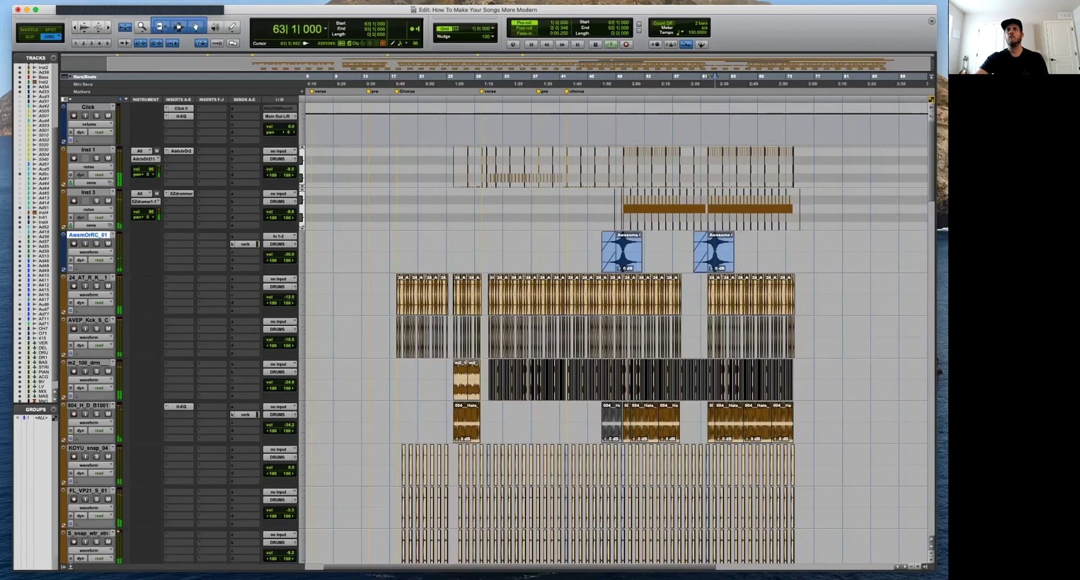
# Shift the copied reverse cymbal earlier to start at bar 59 so it swells into bar 62, and play it back.
pyautogui.press('space')
pyautogui.press('t')
pyautogui.press('t')
pyautogui.press('t')
pyautogui.press('-')
pyautogui.press('r')
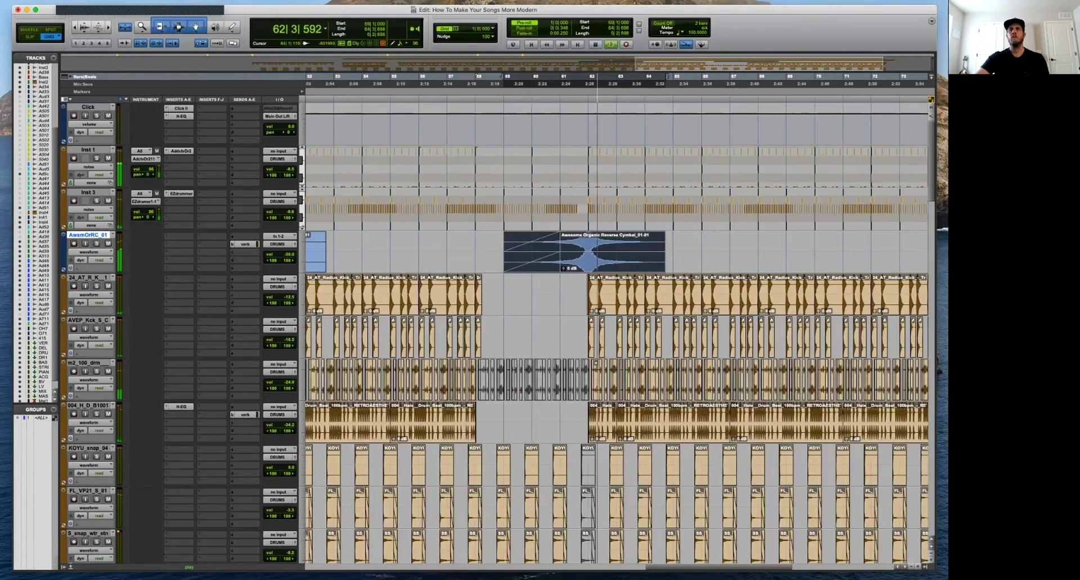
# Place another copy of the reverse cymbal at bar 71 so it swells into bar 74, and listen to the ending.
pyautogui.press('r')
pyautogui.moveTo(607, 259); pyautogui.dragTo(777, 257)
pyautogui.press('space')
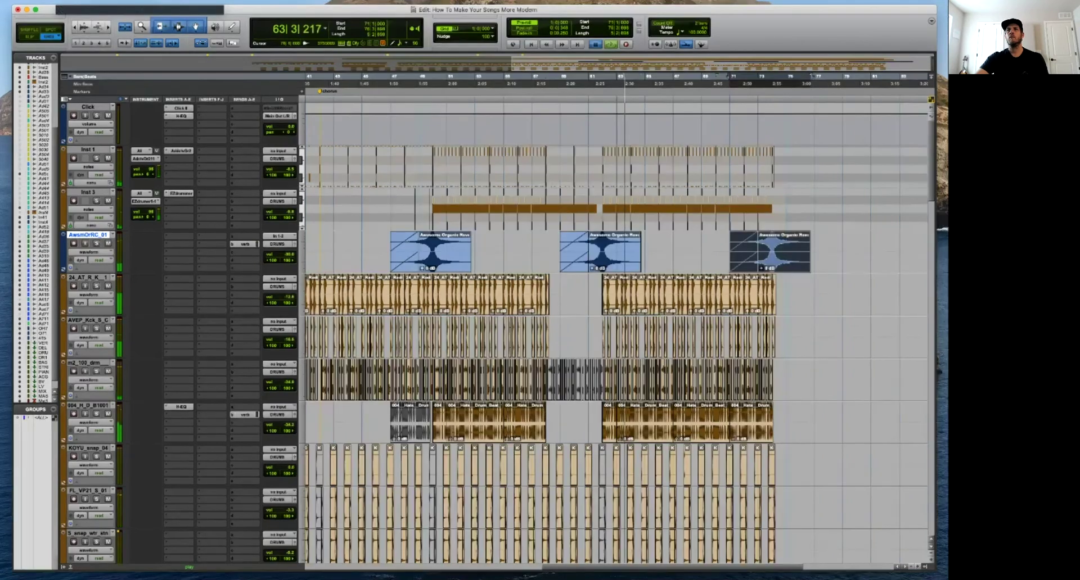
pyautogui.click(773, 246)
pyautogui.press('space')
pyautogui.press('t')
pyautogui.press('t')
pyautogui.press('t')
pyautogui.press('r')
pyautogui.press('r')
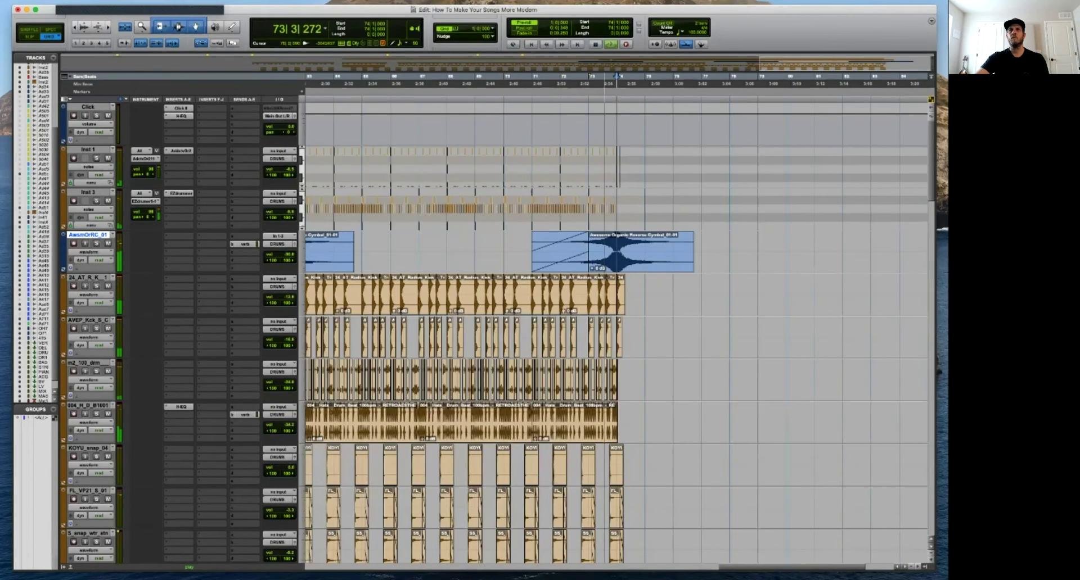
pyautogui.press('r')
pyautogui.press('r')
# Stop playback and place the edit cursor at 74|1|000 on the Inst 1 track.
pyautogui.click(617, 167)
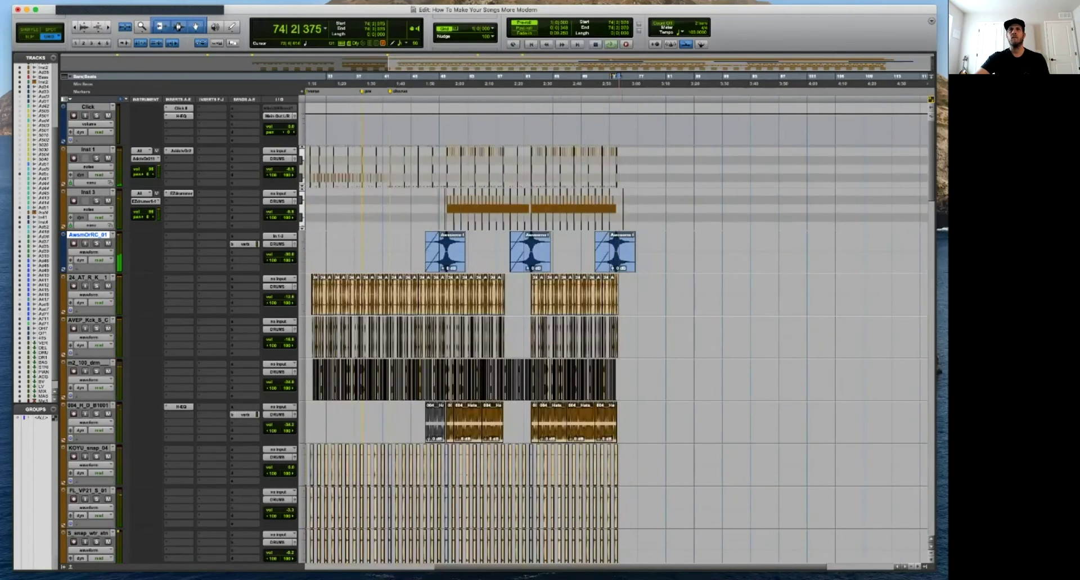
pyautogui.press('space')
pyautogui.press('t')
pyautogui.press('t')
pyautogui.press('t')
pyautogui.press('t')
pyautogui.moveTo(612, 187); pyautogui.dragTo(612, 190)
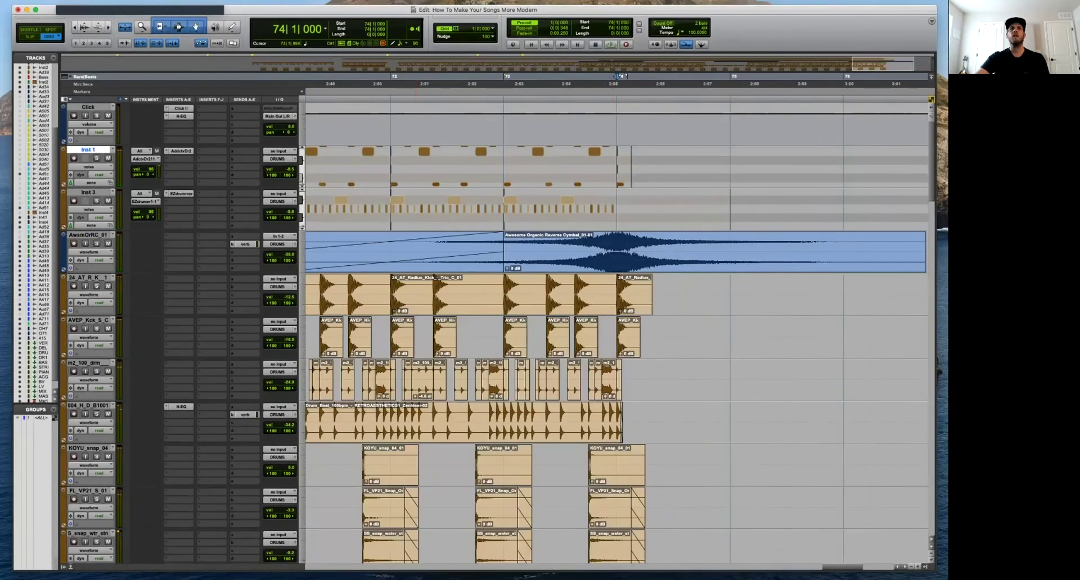
# Enlarge the Inst 1 track's height and set the grid to 1/16 note for editing its notes.
pyautogui.click(241, 183)
pyautogui.click(212, 183)
pyautogui.click(212, 183)
pyautogui.click(188, 187)
pyautogui.moveTo(188, 187); pyautogui.dragTo(188, 356)
pyautogui.click(492, 28)
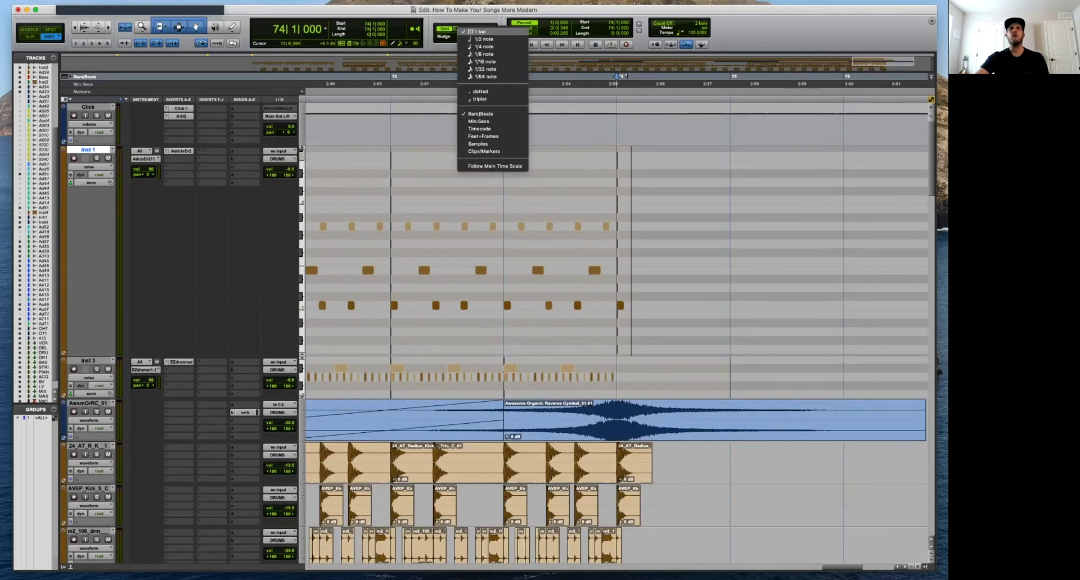
pyautogui.click(483, 62)
pyautogui.press('super+bracketright')
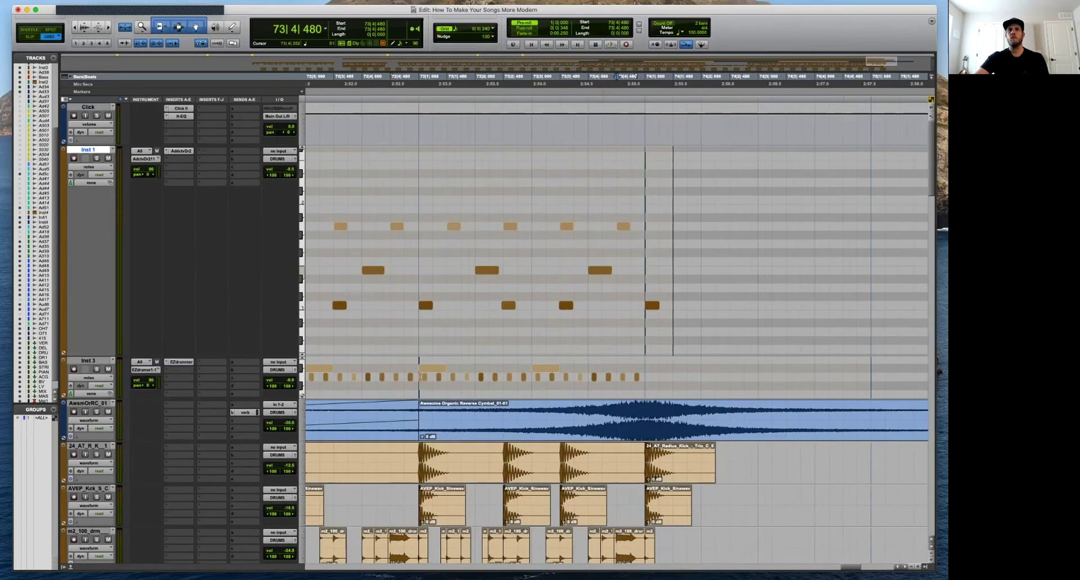
# Program a 1/16-note drum fill on Inst 1's backbeat row through bar 73 and add a higher-pitched hit at 74|1|000.
pyautogui.click(609, 270)
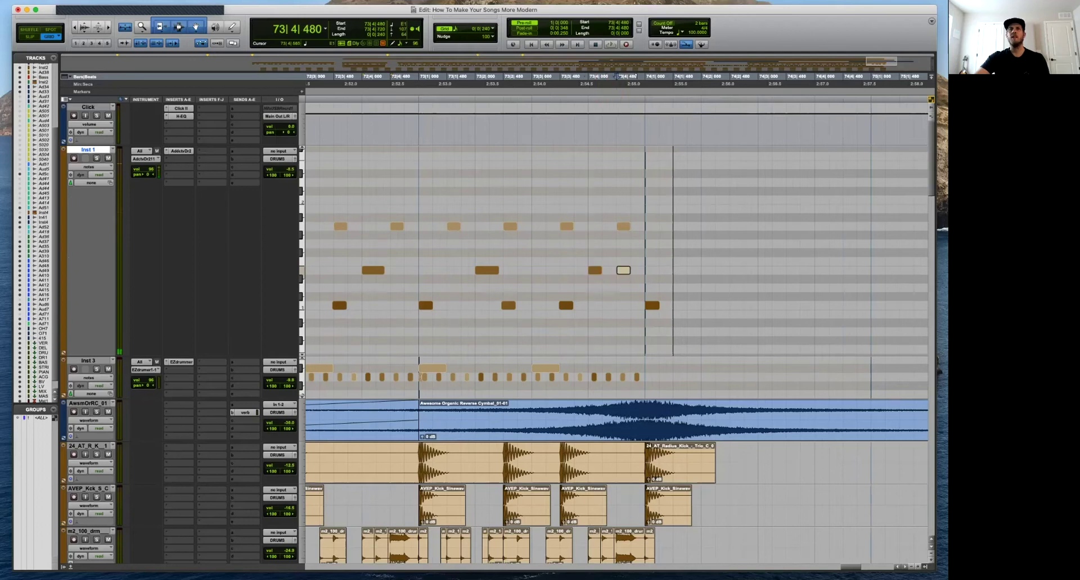
pyautogui.click(568, 270)
pyautogui.press('space')
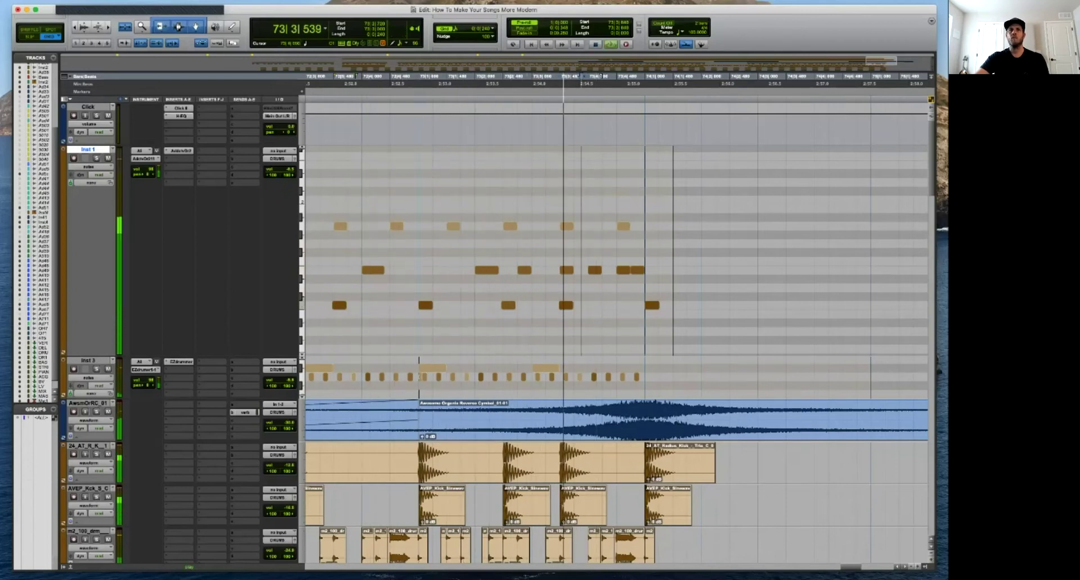
pyautogui.moveTo(566, 270); pyautogui.dragTo(552, 270)
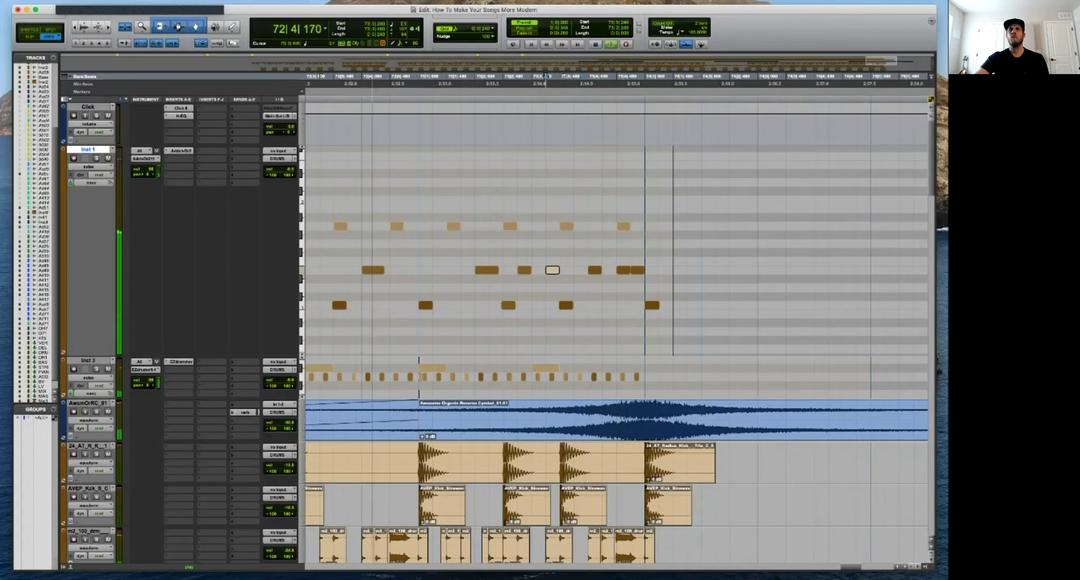
pyautogui.click(576, 271)
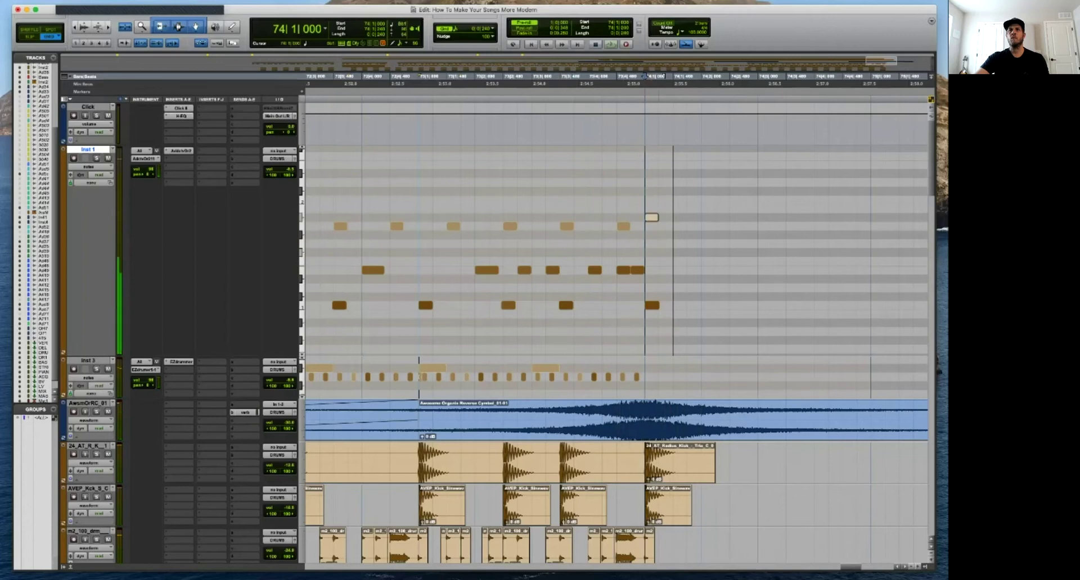
# Play back the drum fill and examine how the strings, bass, guitars and vocal tracks end around bar 74.
pyautogui.press('super+bracketleft')
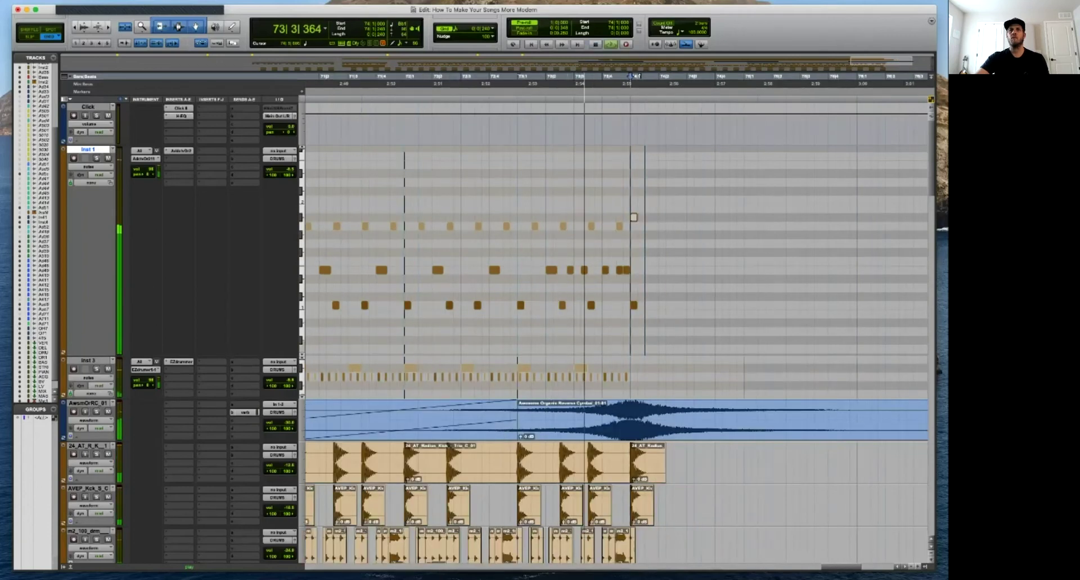
pyautogui.press('super+bracketleft')
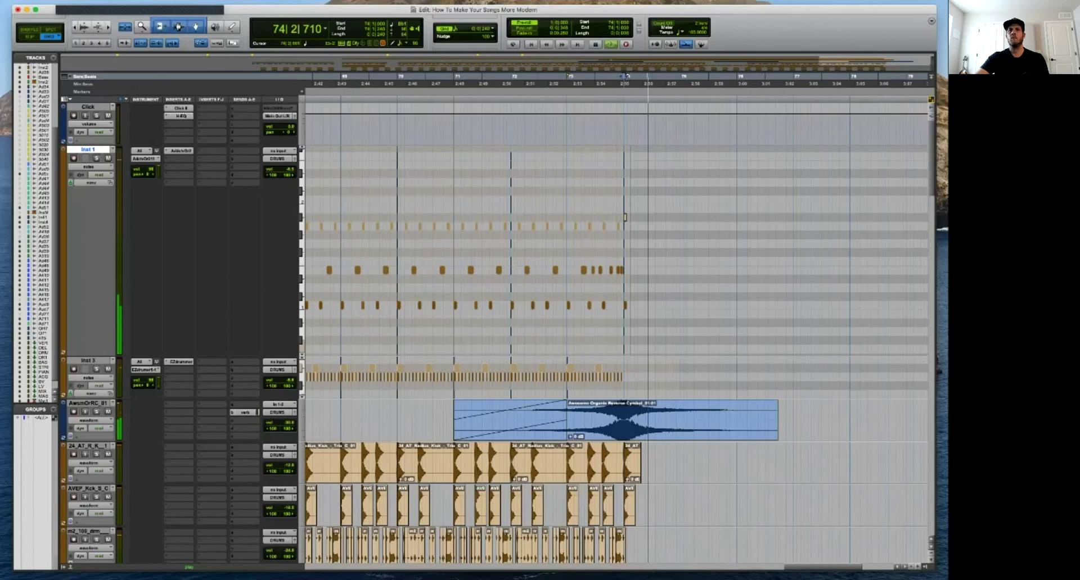
pyautogui.scroll(-5, 619, 332)
pyautogui.scroll(-3, 625, 76)
pyautogui.press('super+bracketleft')
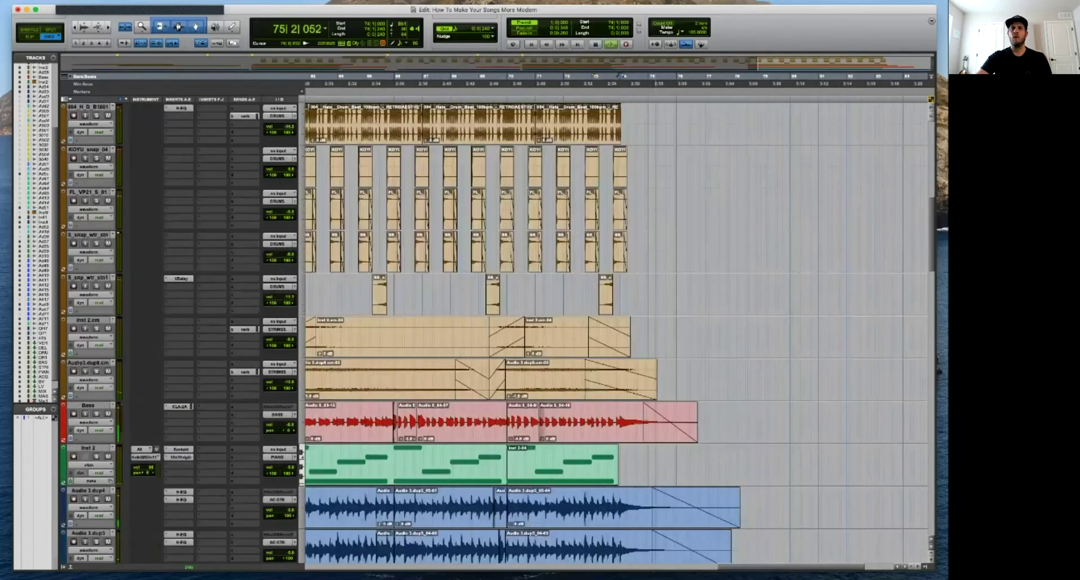
pyautogui.scroll(-6, 620, 75)
pyautogui.scroll(-5, 621, 75)
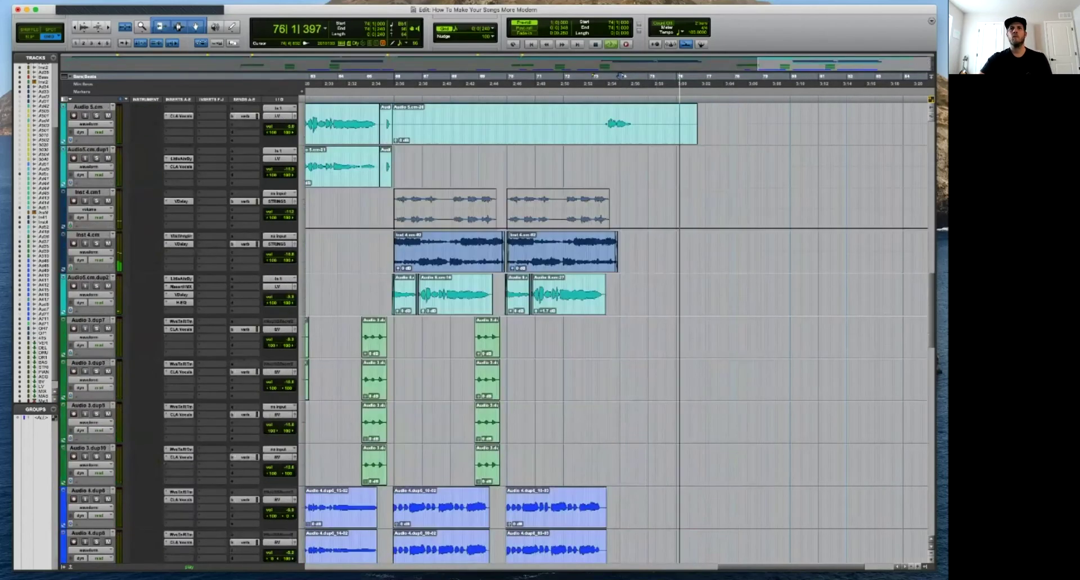
# Examine where the drum, bass, guitar, string and vocal tracks end around bar 74.
pyautogui.press('super+bracketleft')
pyautogui.press('super+bracketleft')
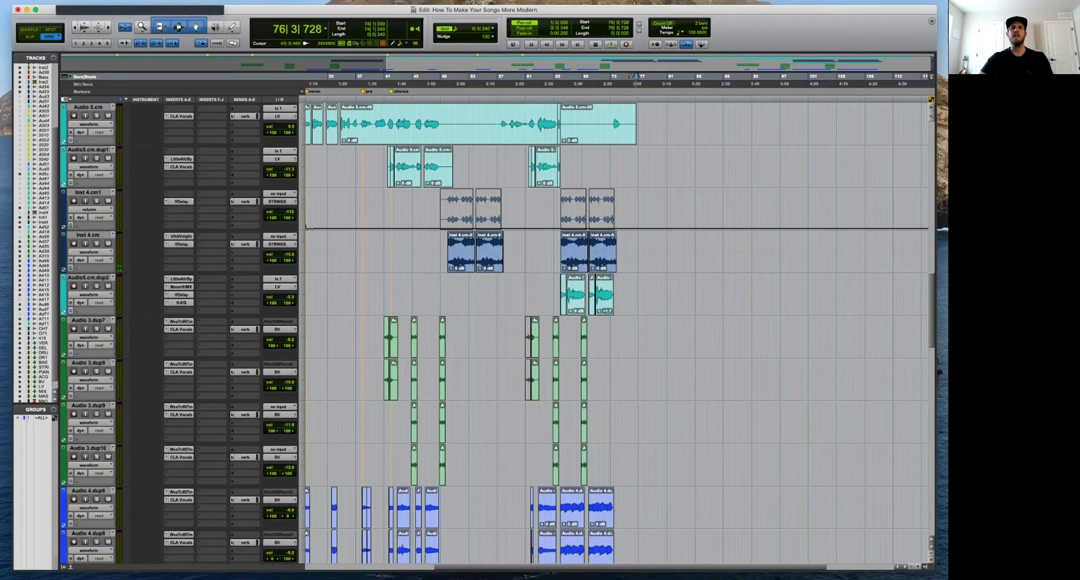
pyautogui.scroll(10, 634, 76)
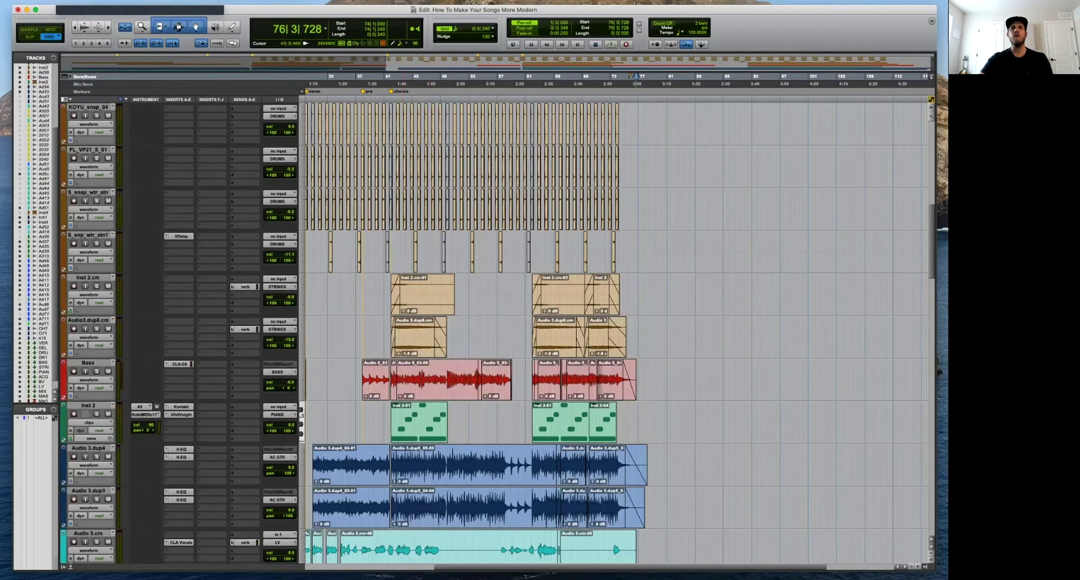
pyautogui.scroll(-15, 634, 76)
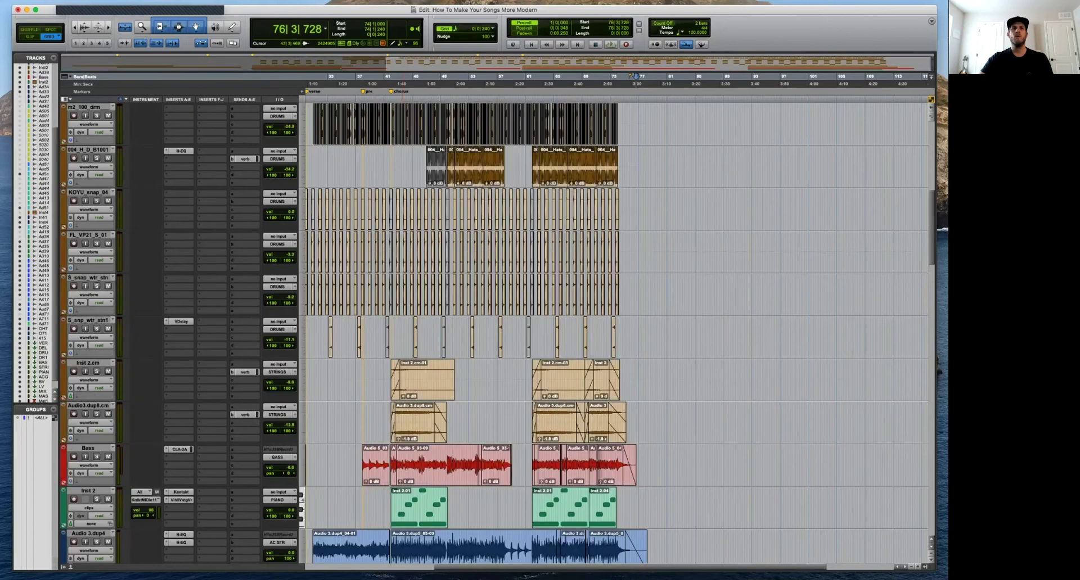
pyautogui.scroll(-5, 403, 331)
pyautogui.press('t')
pyautogui.press('t')
pyautogui.press('t')
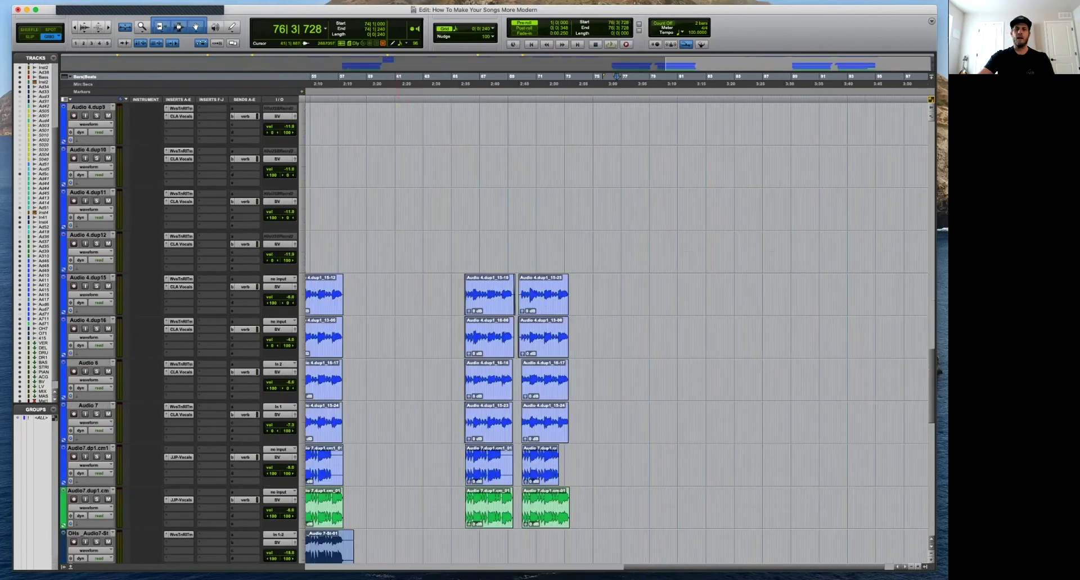
pyautogui.press('r')
pyautogui.press('r')
pyautogui.scroll(9, 396, 332)
pyautogui.scroll(9, 395, 331)
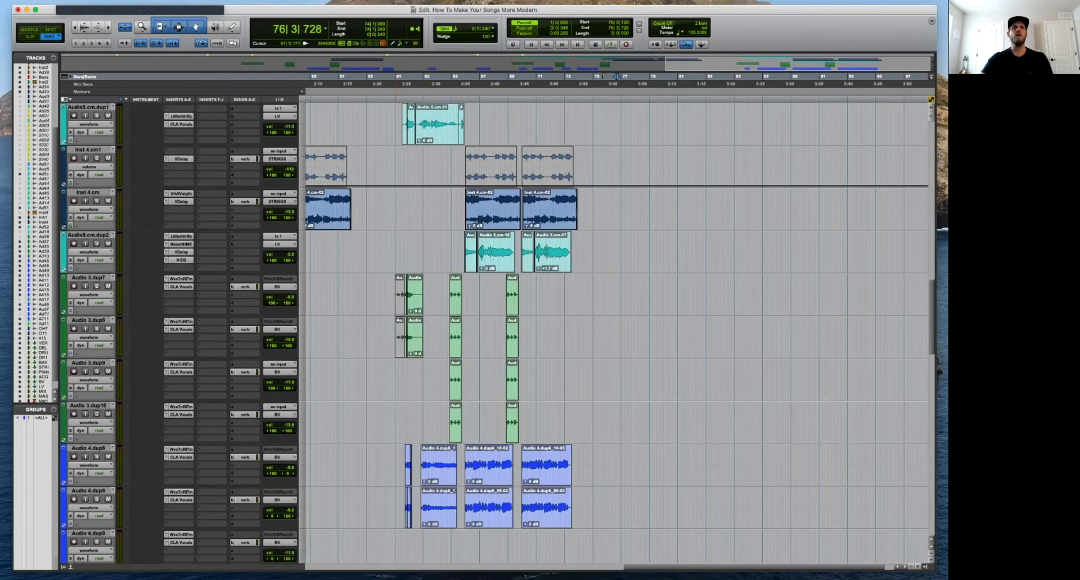
# Insert the RCompressor plug-in on both acoustic guitar tracks, Audio 3.dup4 and its neighbour directly below.
pyautogui.press('t')
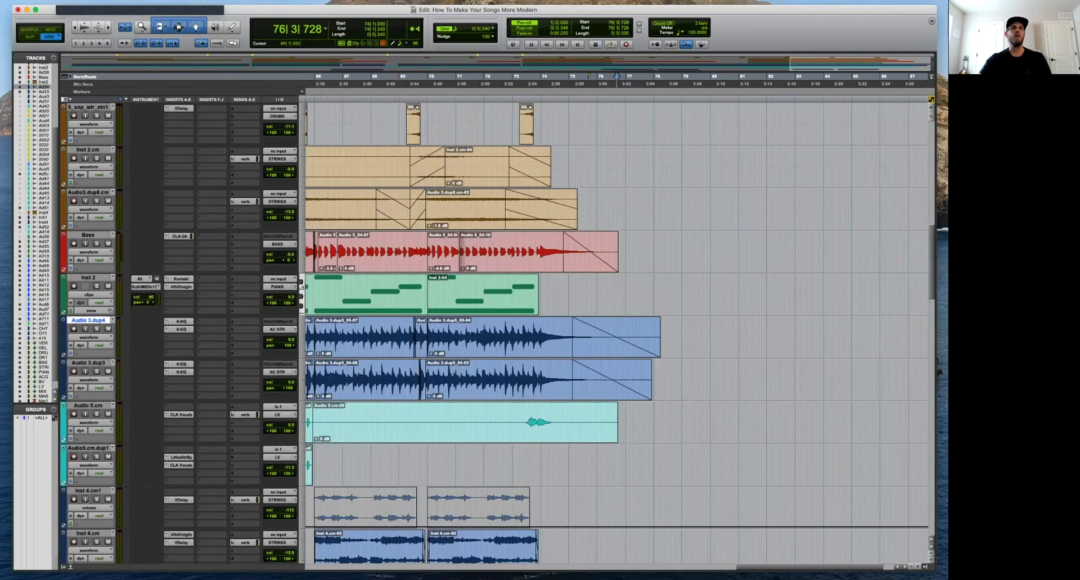
pyautogui.click(180, 295)
pyautogui.moveTo(194, 337)
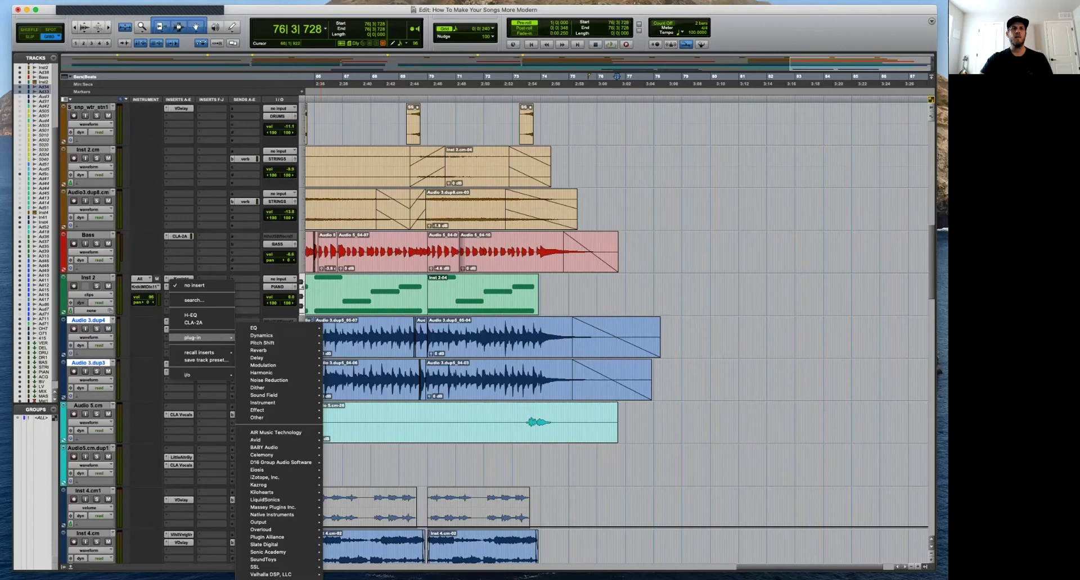
pyautogui.moveTo(270, 579)
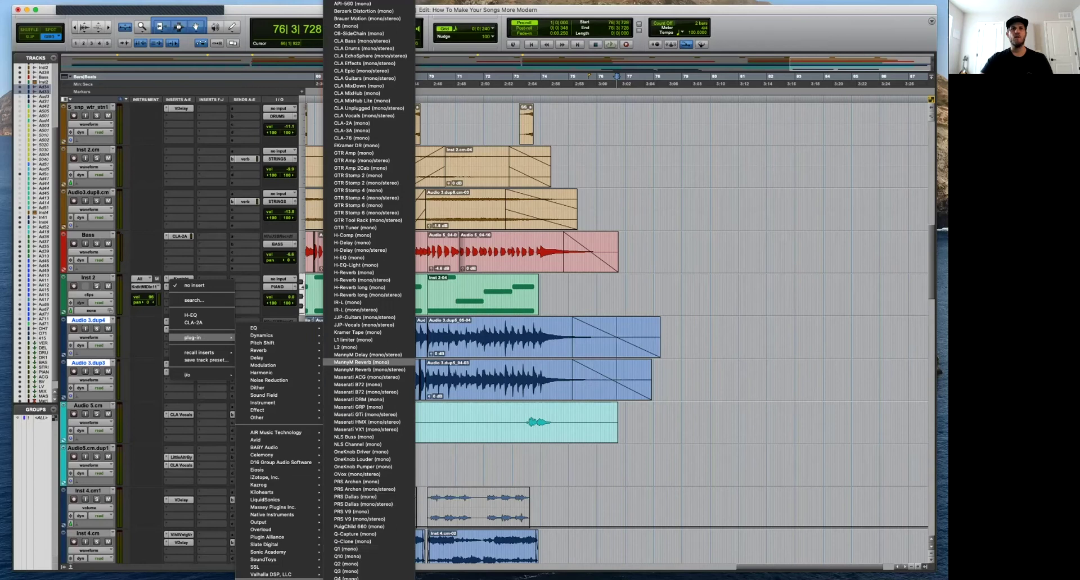
pyautogui.scroll(-8, 349, 444)
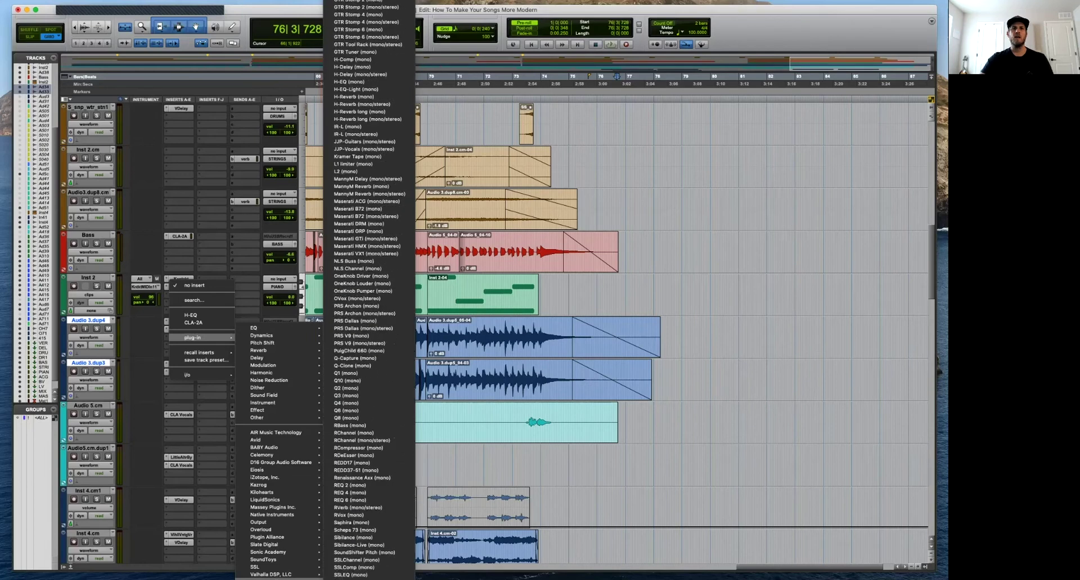
pyautogui.click(359, 392)
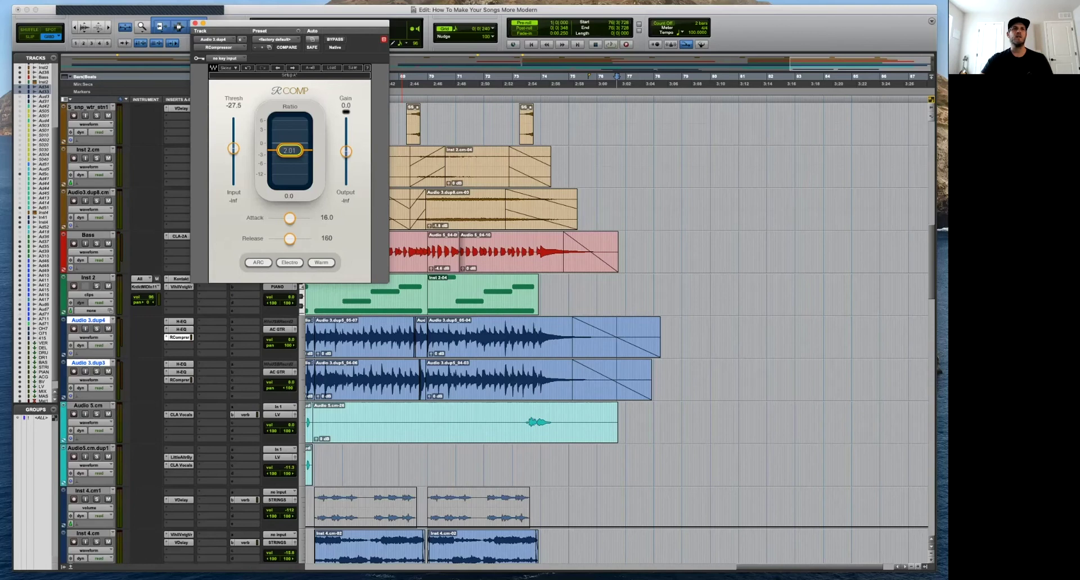
# During playback, set Audio 3.dup4's compressor to threshold -20.6, ratio 1.94, attack 2.51 and release 819.
pyautogui.click(338, 336)
pyautogui.press('space')
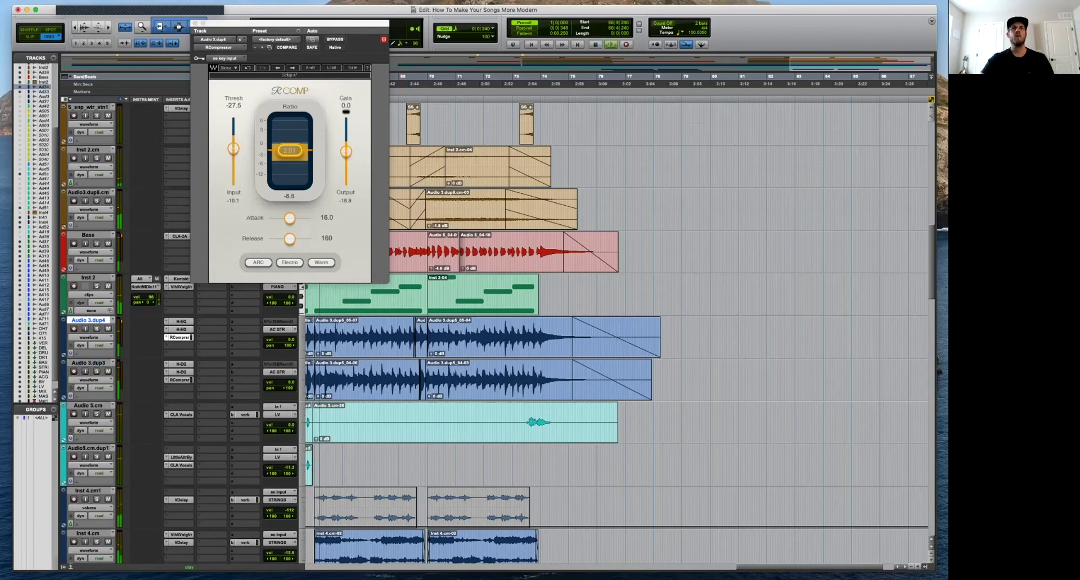
pyautogui.moveTo(290, 151); pyautogui.dragTo(290, 151)
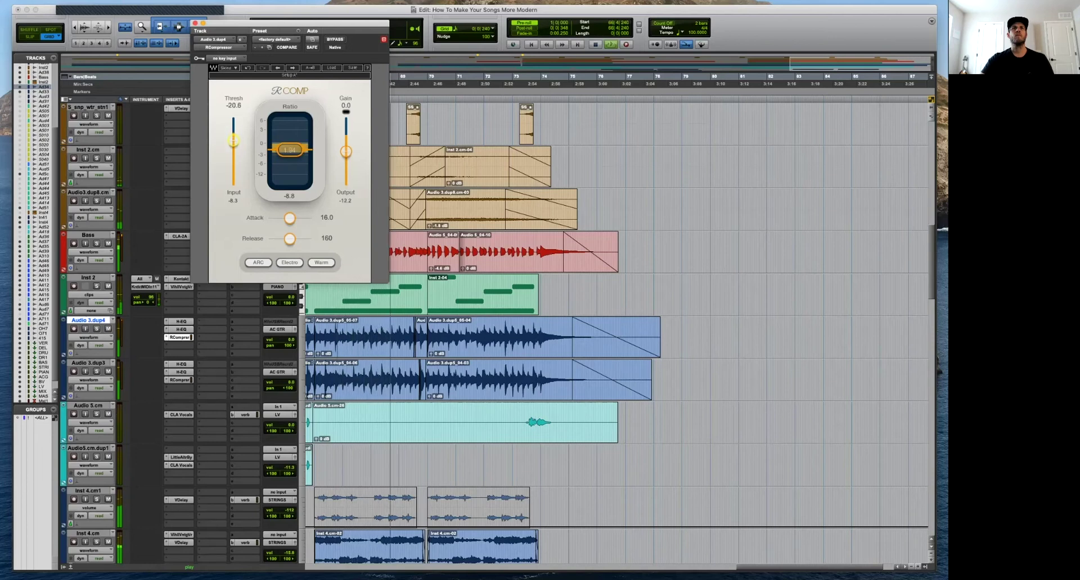
pyautogui.moveTo(290, 218); pyautogui.dragTo(300, 239)
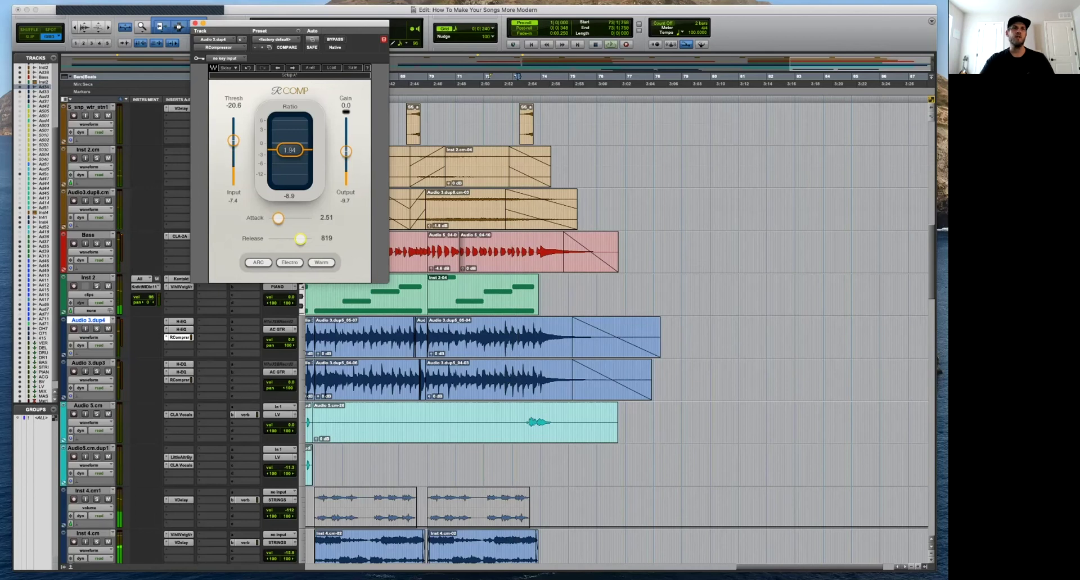
# Refine Audio 3.dup4's compressor to attack 3.63 and release 1188, audition the ending and close the plug-in.
pyautogui.click(180, 364)
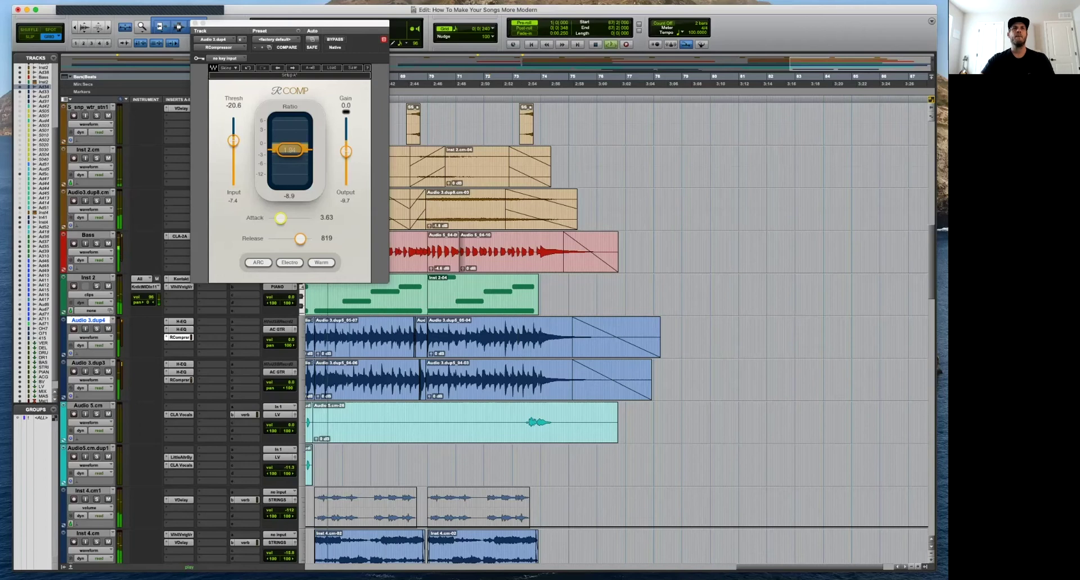
pyautogui.click(280, 238)
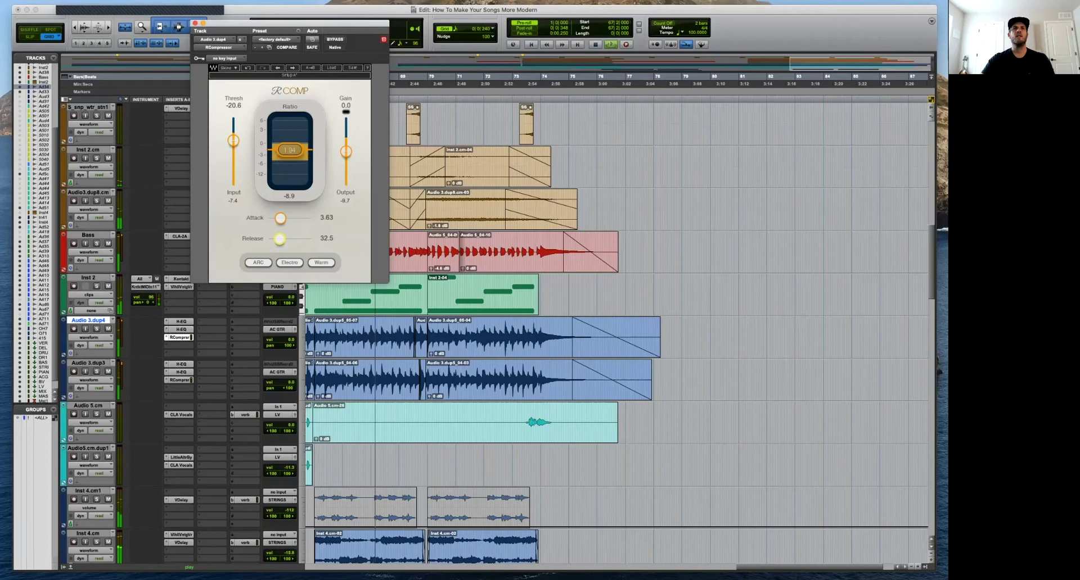
pyautogui.moveTo(287, 238); pyautogui.dragTo(304, 238)
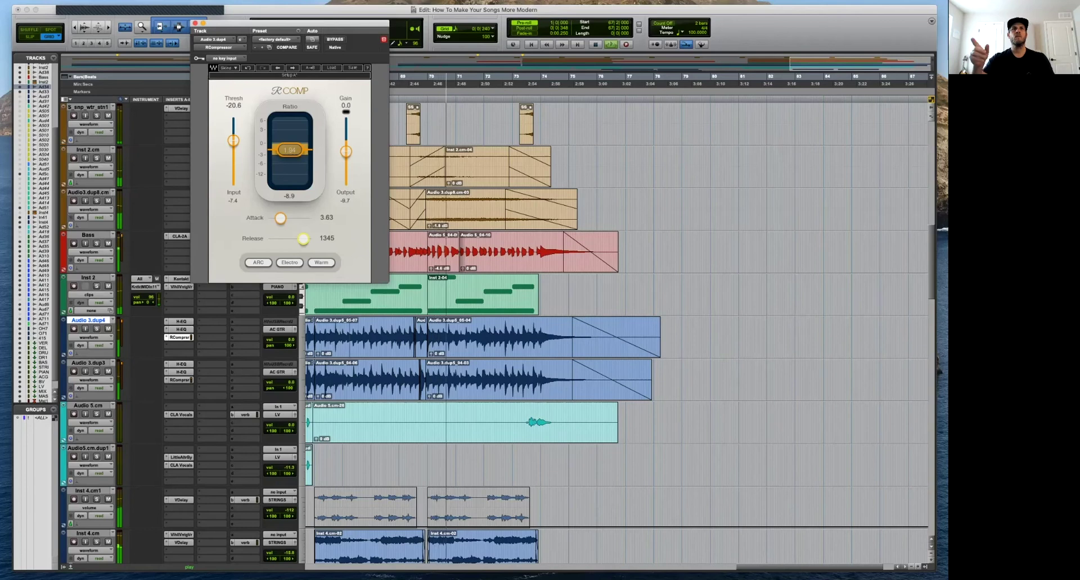
pyautogui.moveTo(303, 238); pyautogui.dragTo(302, 238)
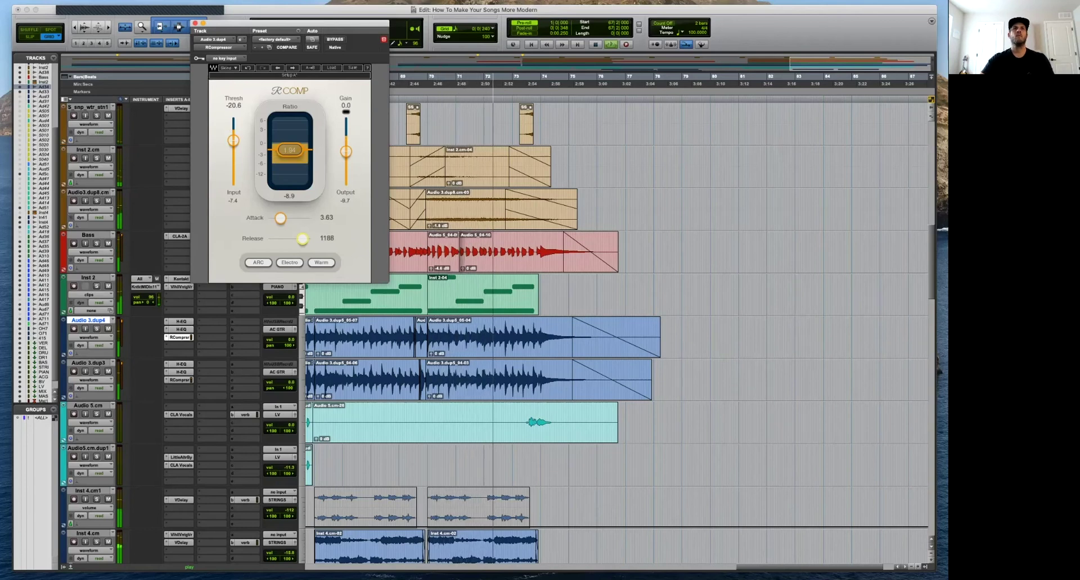
pyautogui.press('space')
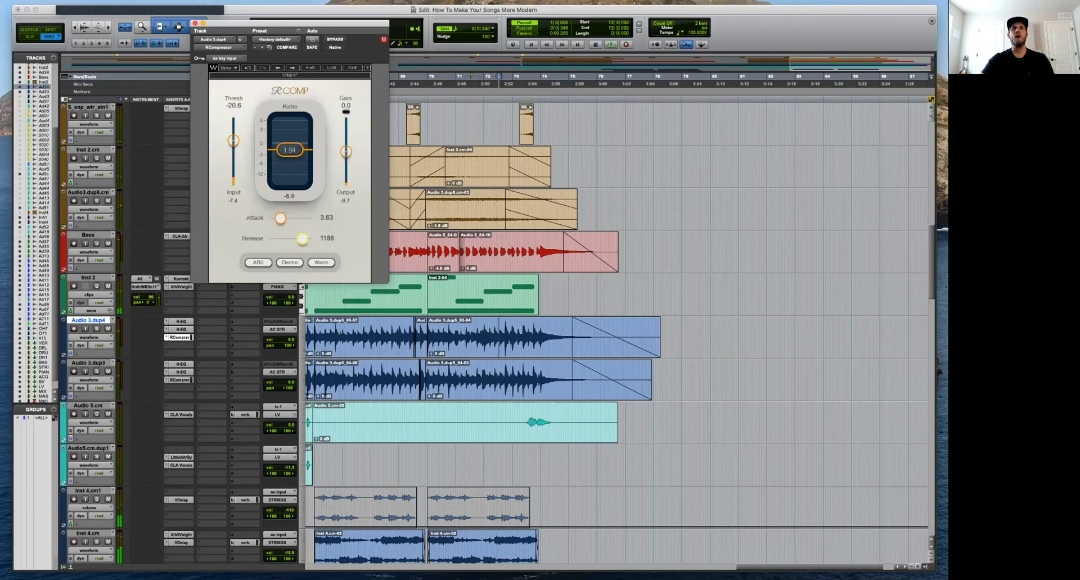
pyautogui.press('space')
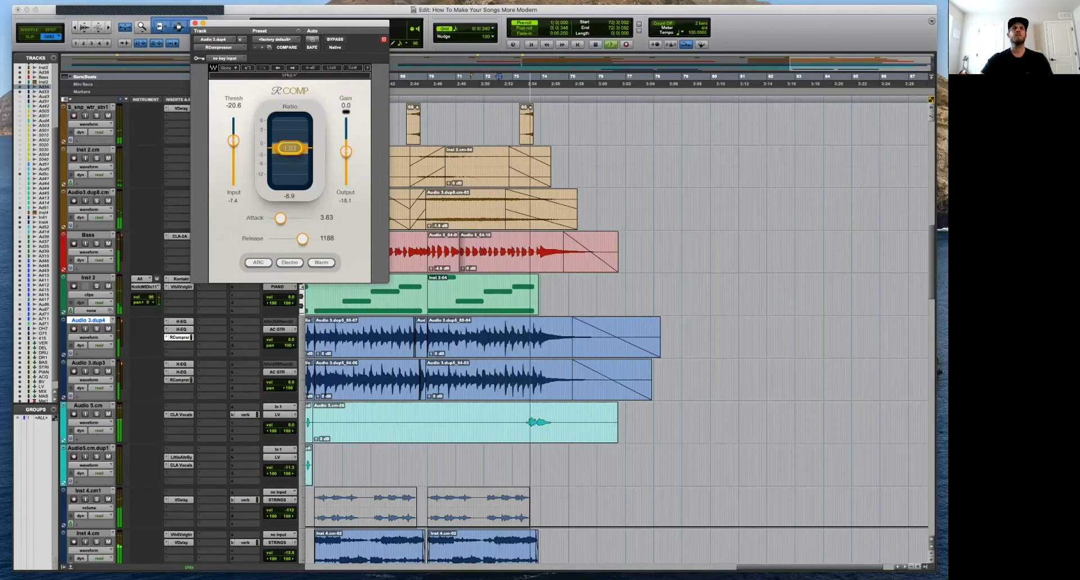
pyautogui.press('super+w')
pyautogui.press('space')
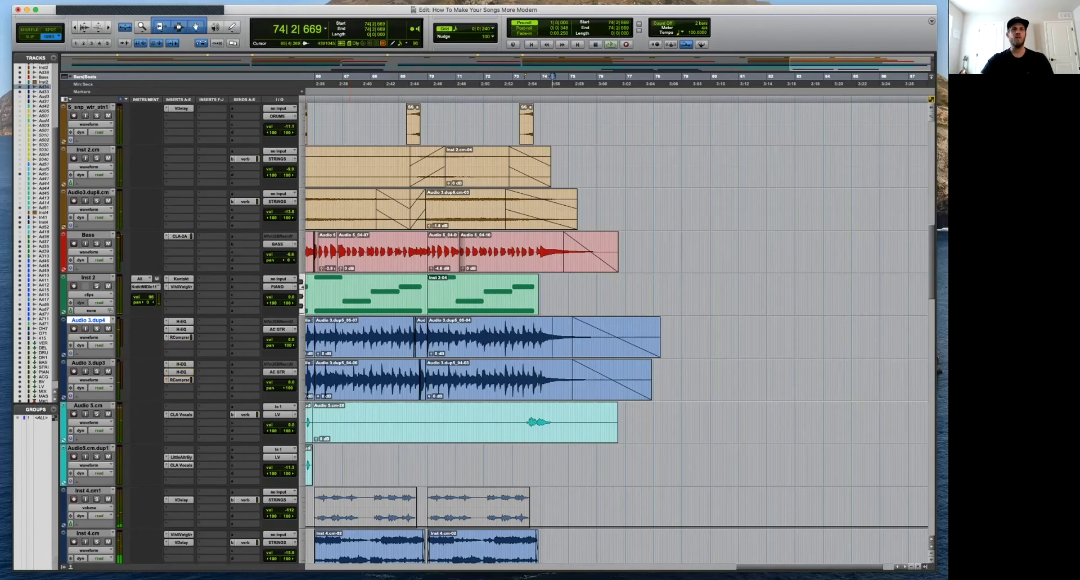
# Play the song from the beginning and check the levels of the instrument, vocal, MIX and MASTER buses.
pyautogui.press('Return')
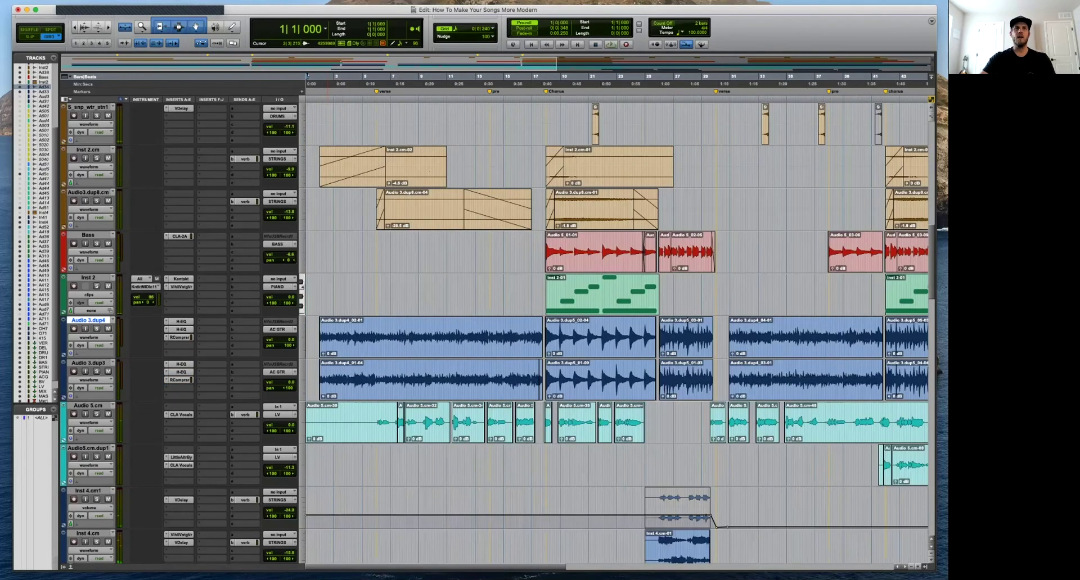
pyautogui.scroll(-20, 341, 349)
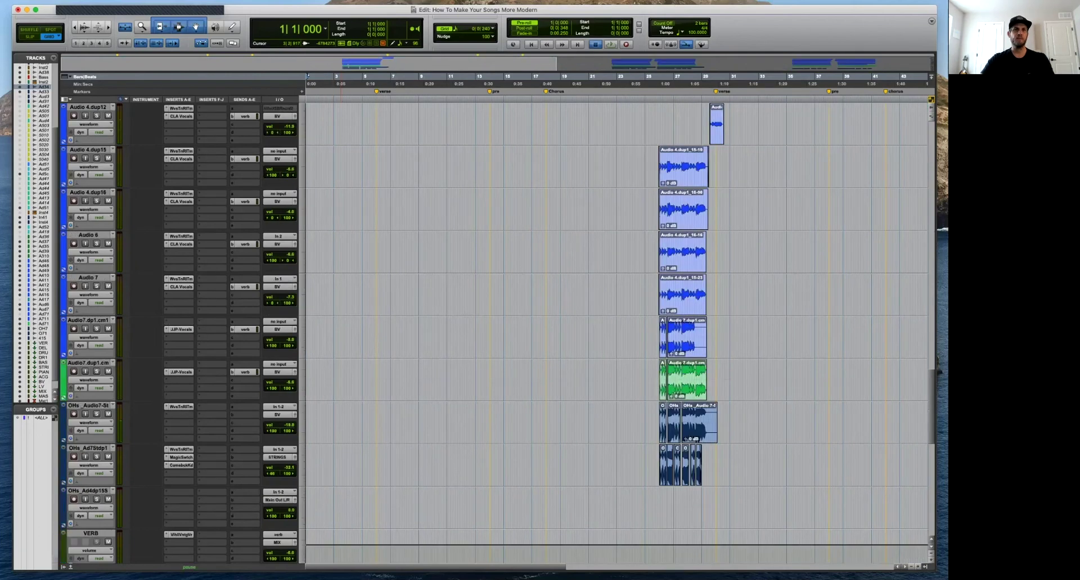
pyautogui.press('space')
pyautogui.press('t')
pyautogui.scroll(-15, 616, 315)
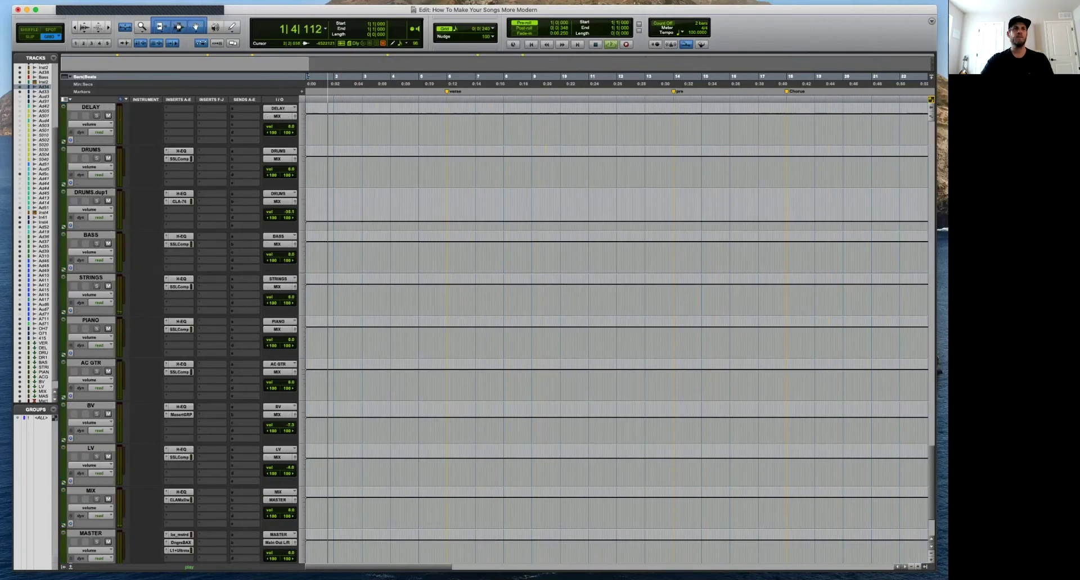
pyautogui.scroll(-1, 617, 315)
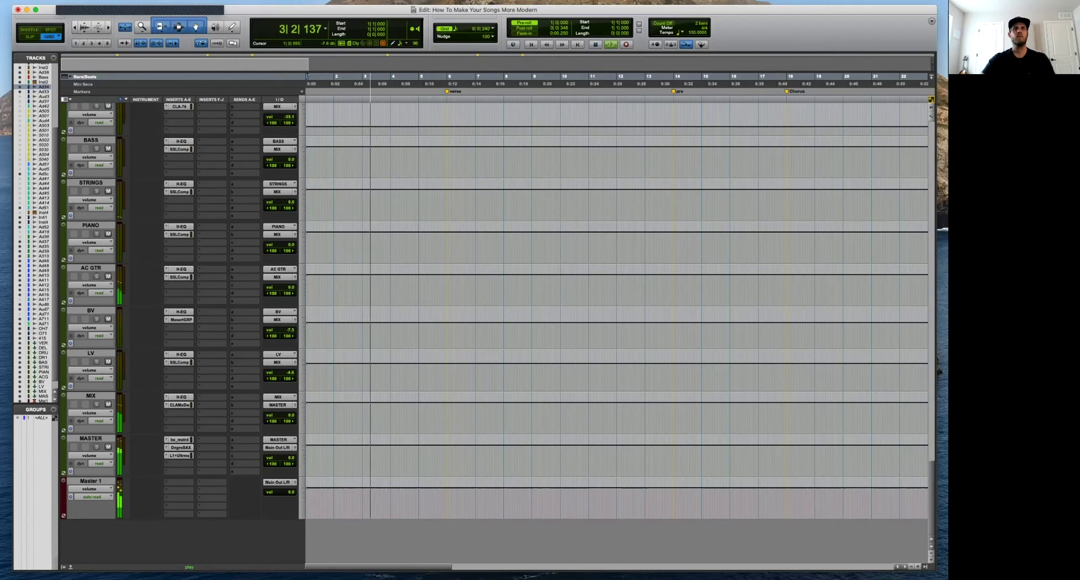
# Review the MASTER bus's bx_masterdesk, BAX EQ and L1+ Ultramaximizer settings and the MIX bus's CLA MixDown during playback.
pyautogui.click(180, 441)
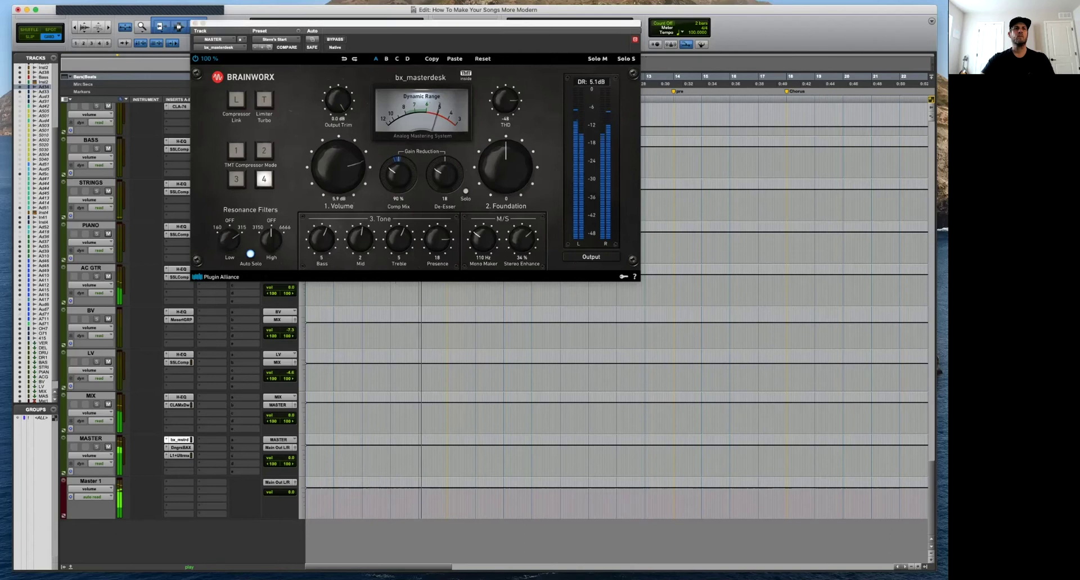
pyautogui.click(180, 447)
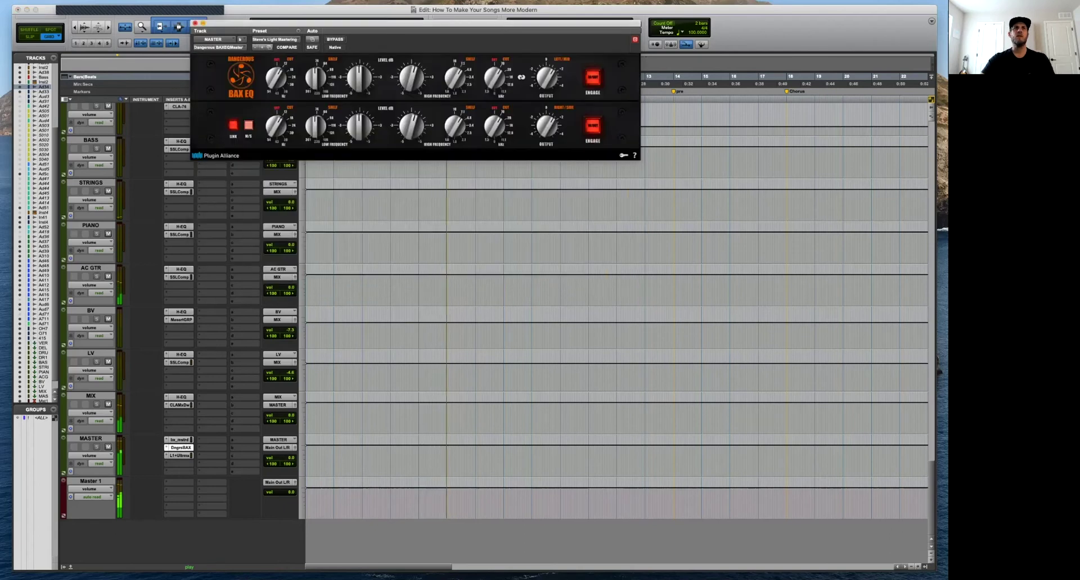
pyautogui.click(180, 455)
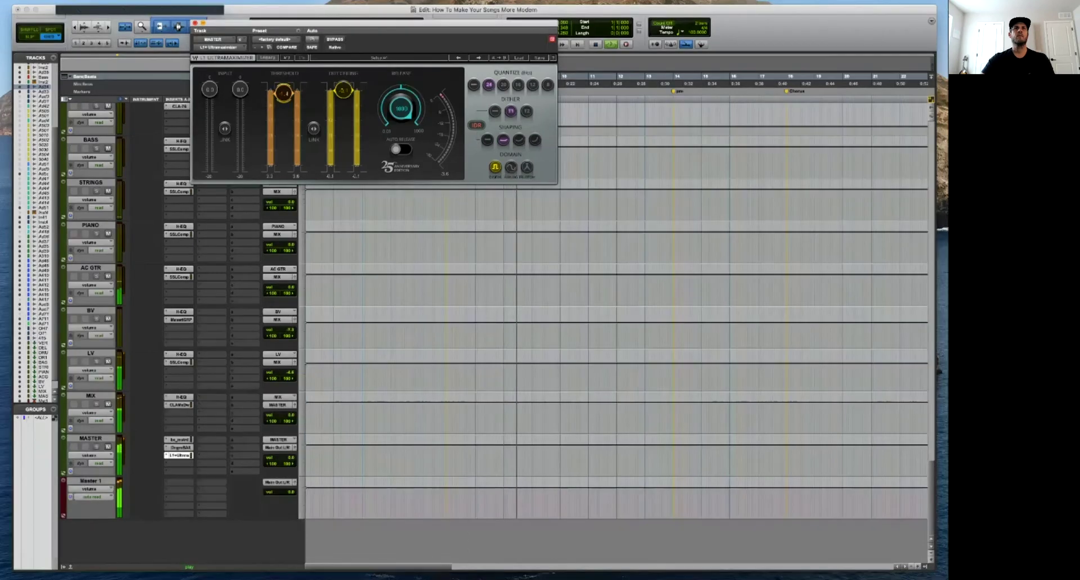
pyautogui.click(179, 455)
pyautogui.click(179, 405)
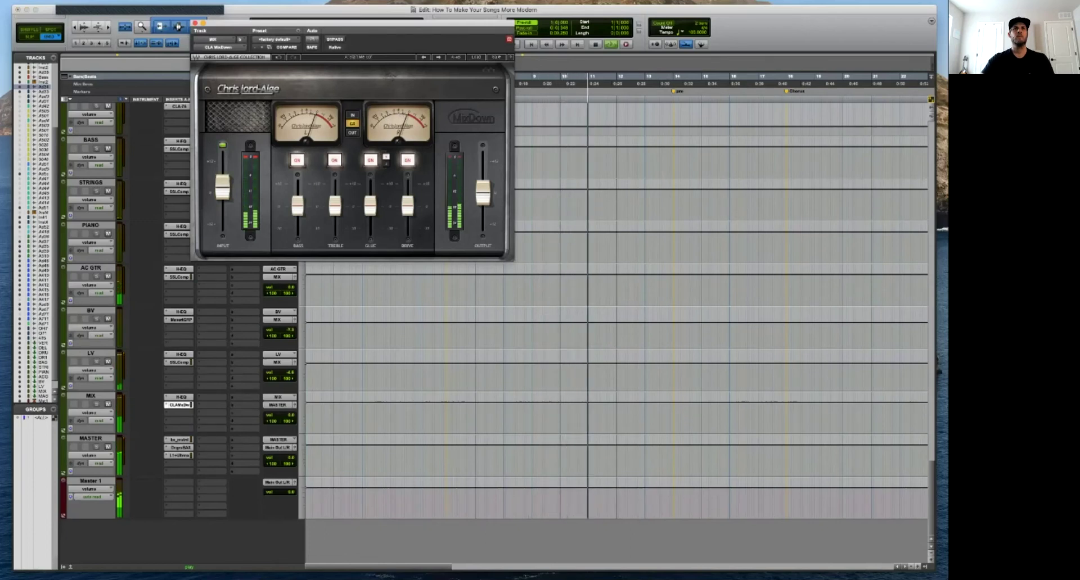
pyautogui.press('super+w')
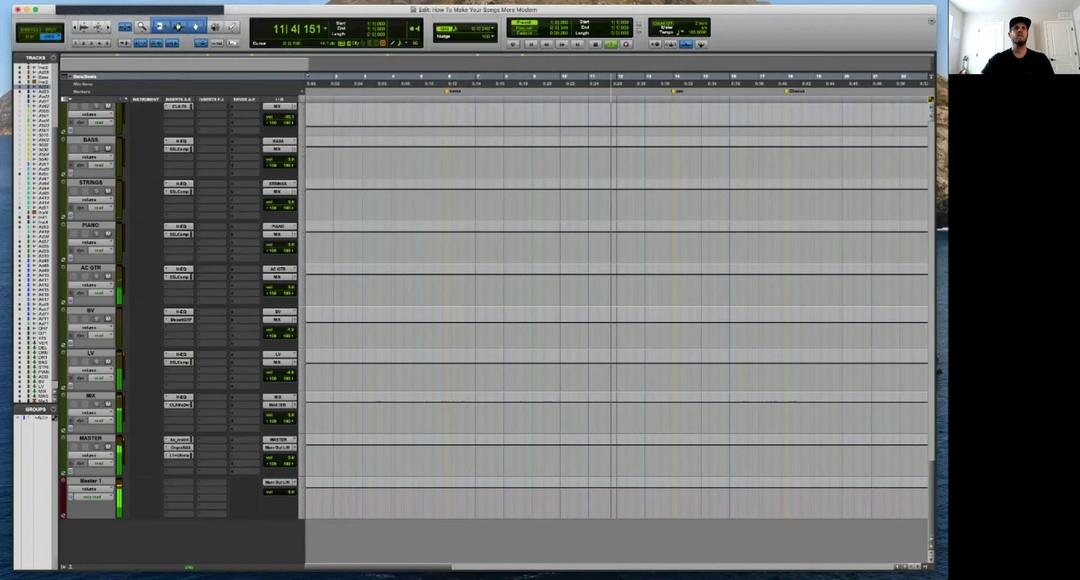
# Check the SSLComp compression on the LV bus while replaying the section leading into the first chorus.
pyautogui.click(179, 363)
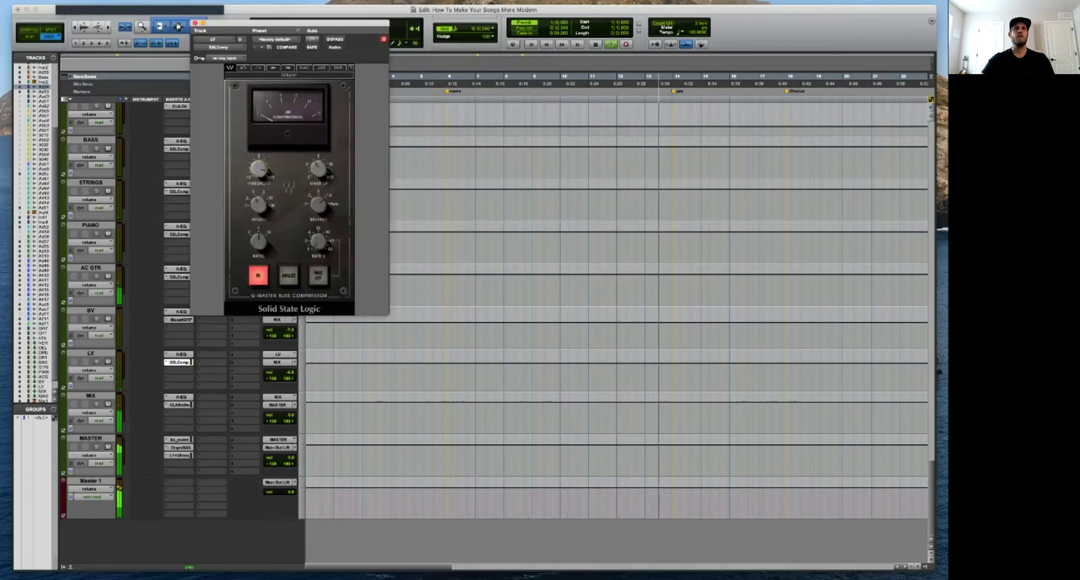
pyautogui.moveTo(289, 24); pyautogui.dragTo(537, 14)
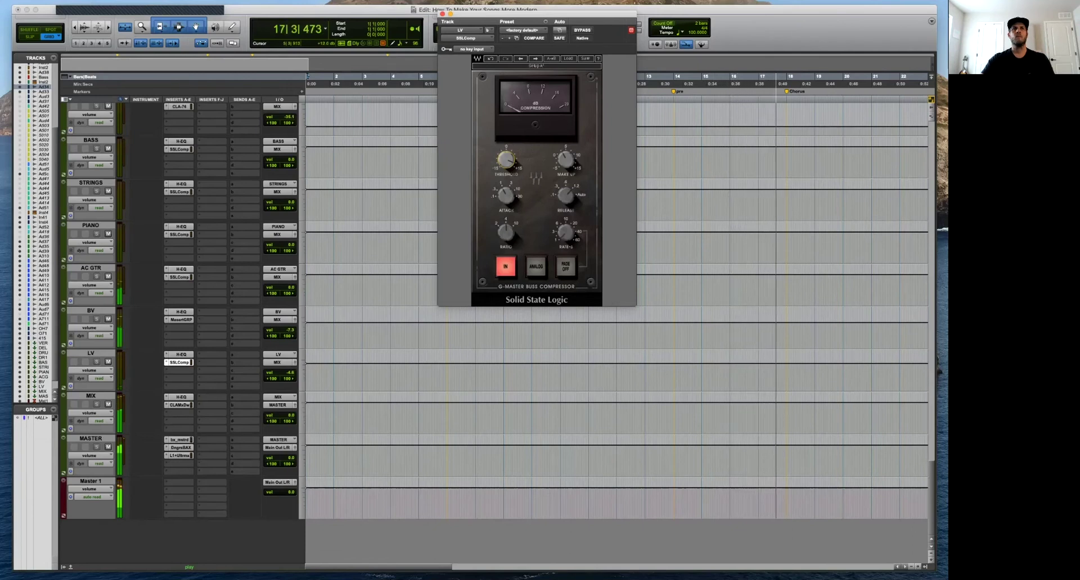
pyautogui.press('space')
pyautogui.click(755, 280)
pyautogui.press('space')
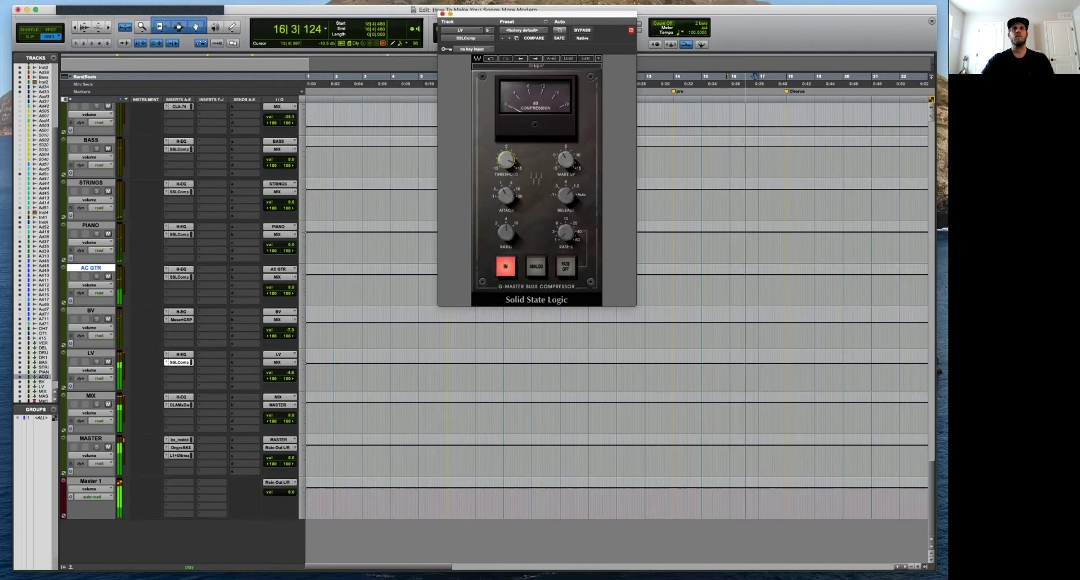
pyautogui.click(442, 14)
# Inspect the BV bus's Maserati GRP and the AC GTR bus's SSLComp and H-EQ settings during chorus playback.
pyautogui.click(181, 320)
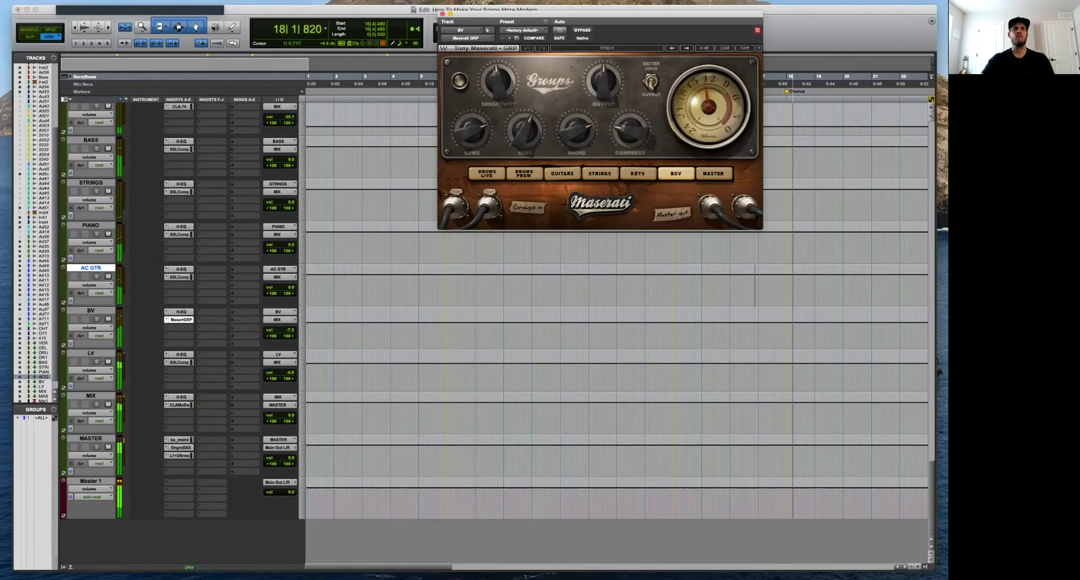
pyautogui.click(179, 277)
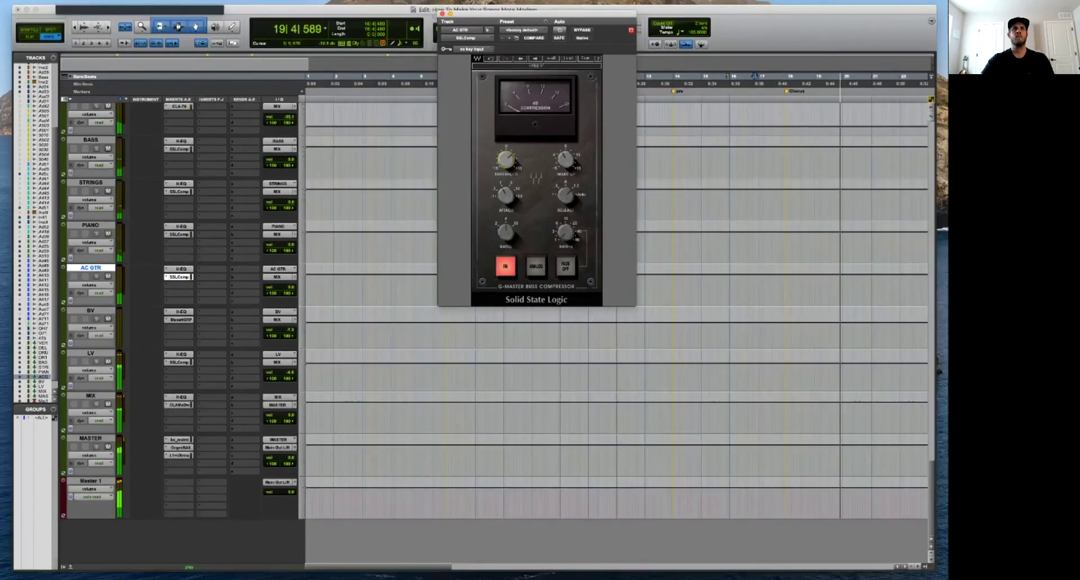
pyautogui.click(179, 269)
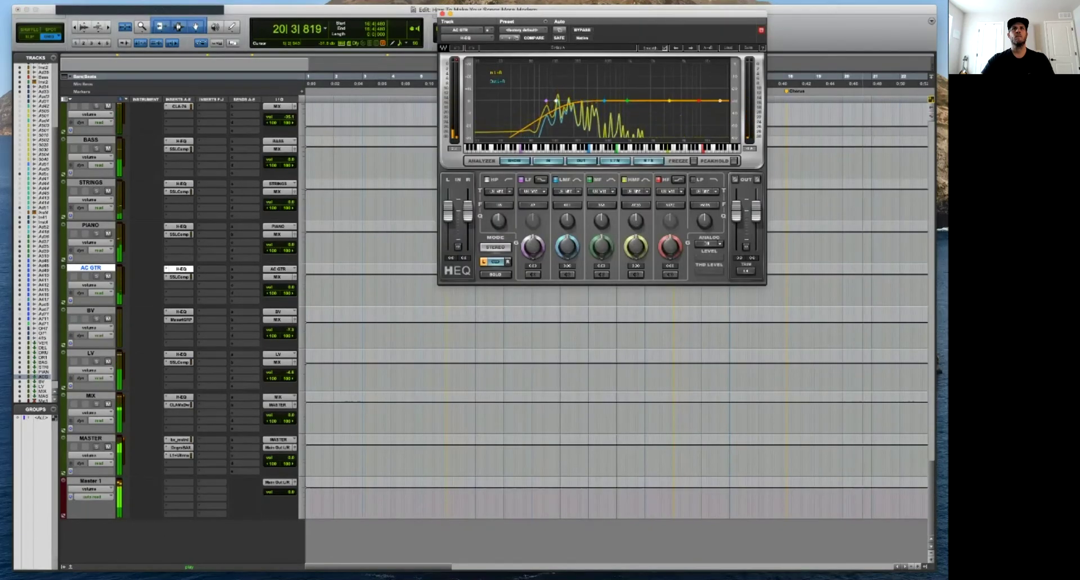
# Adjust the high-pass cutoff frequency of the AC GTR bus's H-EQ and close the plug-in window.
pyautogui.moveTo(498, 205); pyautogui.dragTo(499, 194)
pyautogui.press('super+w')
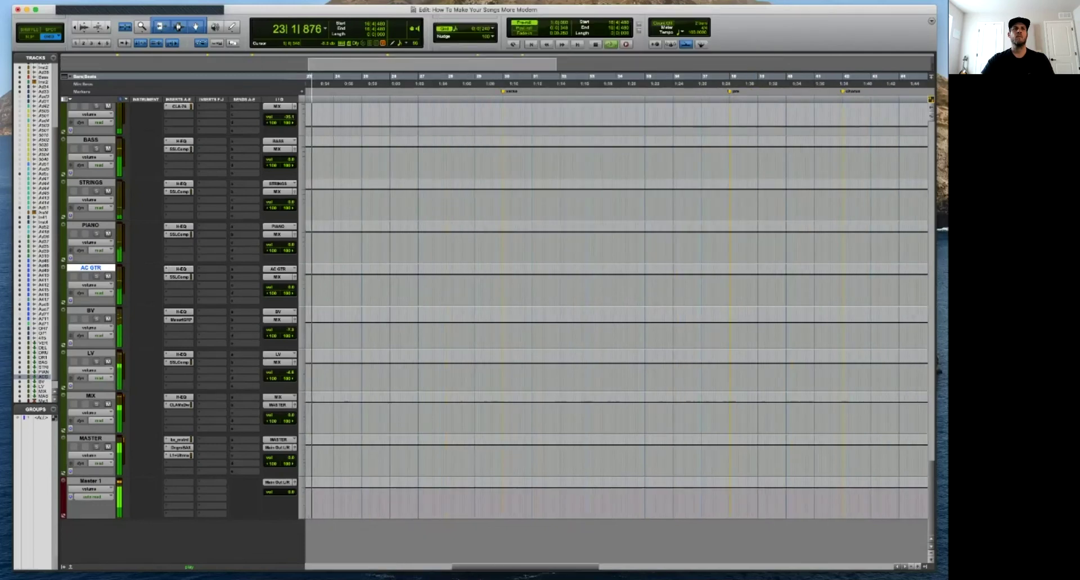
# Fine-tune the threshold of the PIANO bus's SSLComp while replaying from around bar 24, and close the plug-in.
pyautogui.click(179, 227)
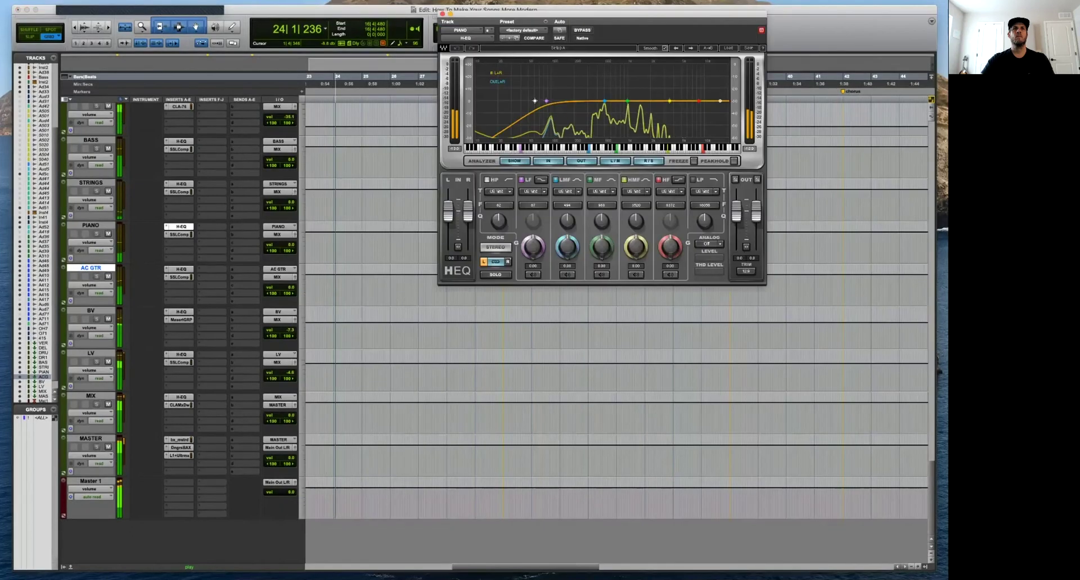
pyautogui.click(179, 234)
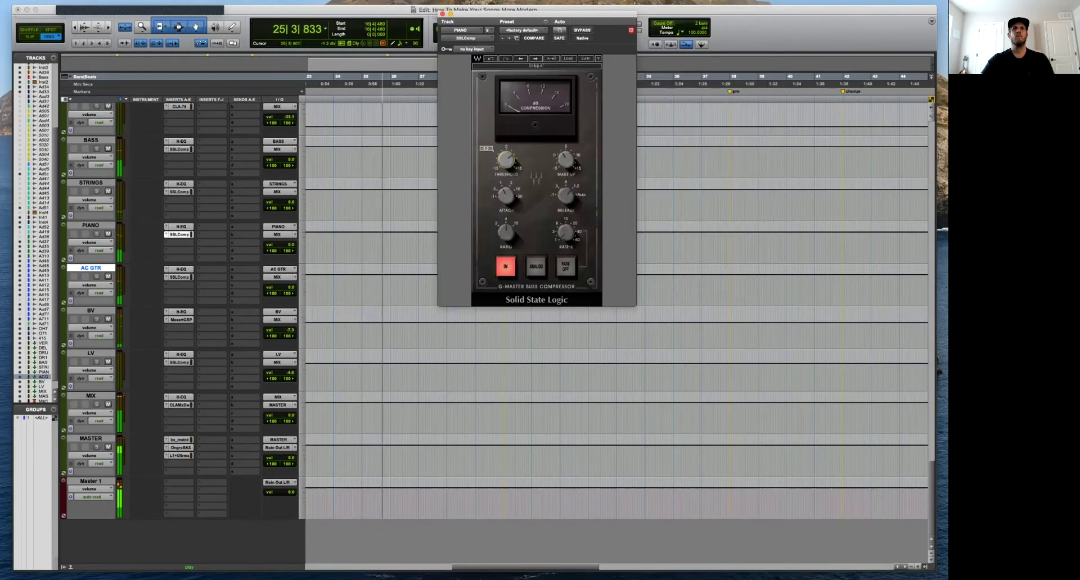
pyautogui.click(349, 327)
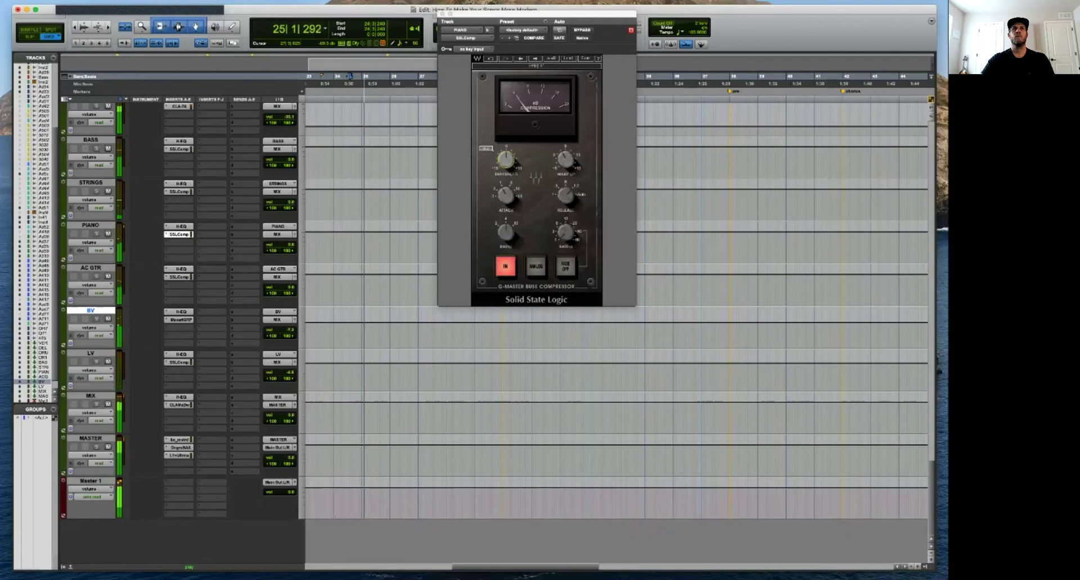
pyautogui.moveTo(506, 160); pyautogui.dragTo(506, 149)
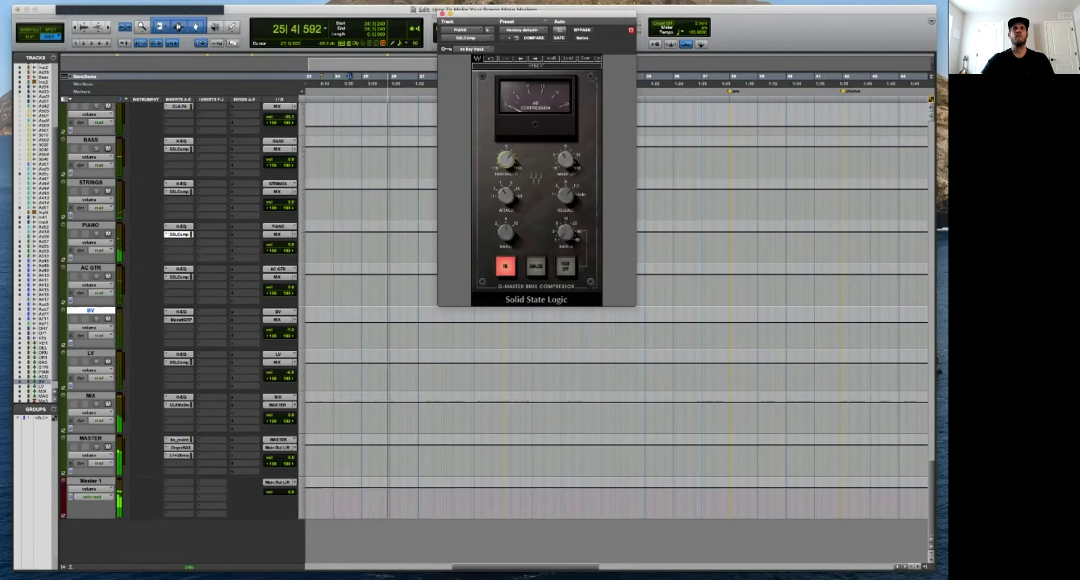
pyautogui.click(443, 13)
# Restart playback and inspect the H-EQ curves on the PIANO, STRINGS and BASS buses.
pyautogui.press('space')
pyautogui.press('space')
pyautogui.press('space')
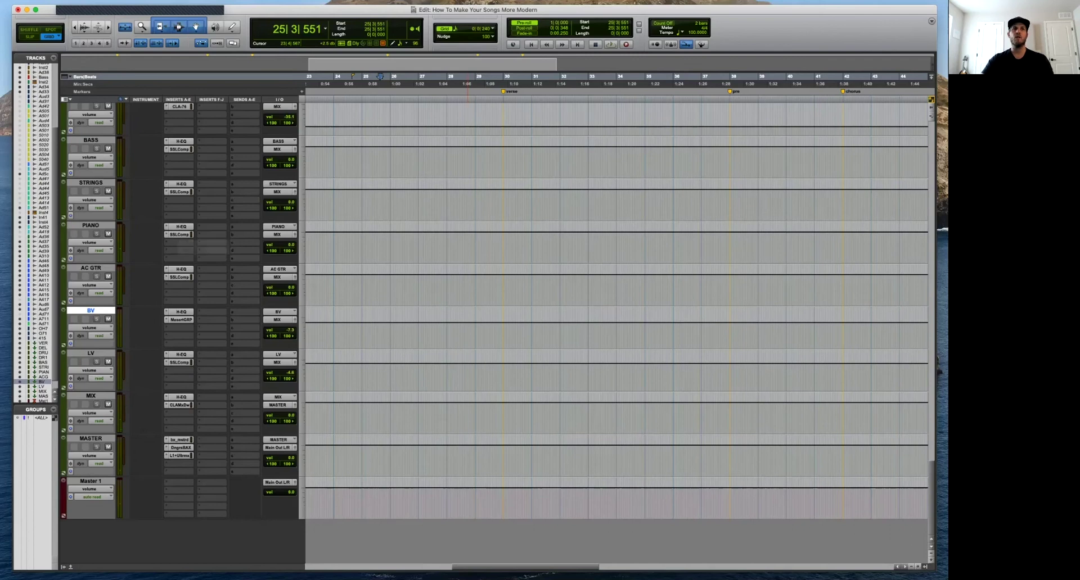
pyautogui.click(179, 226)
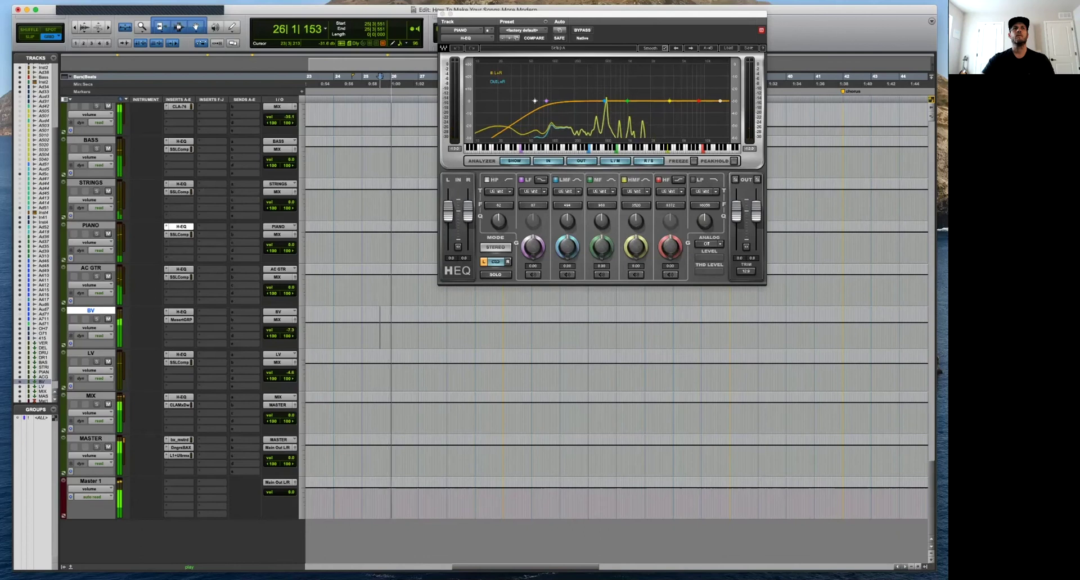
pyautogui.click(181, 184)
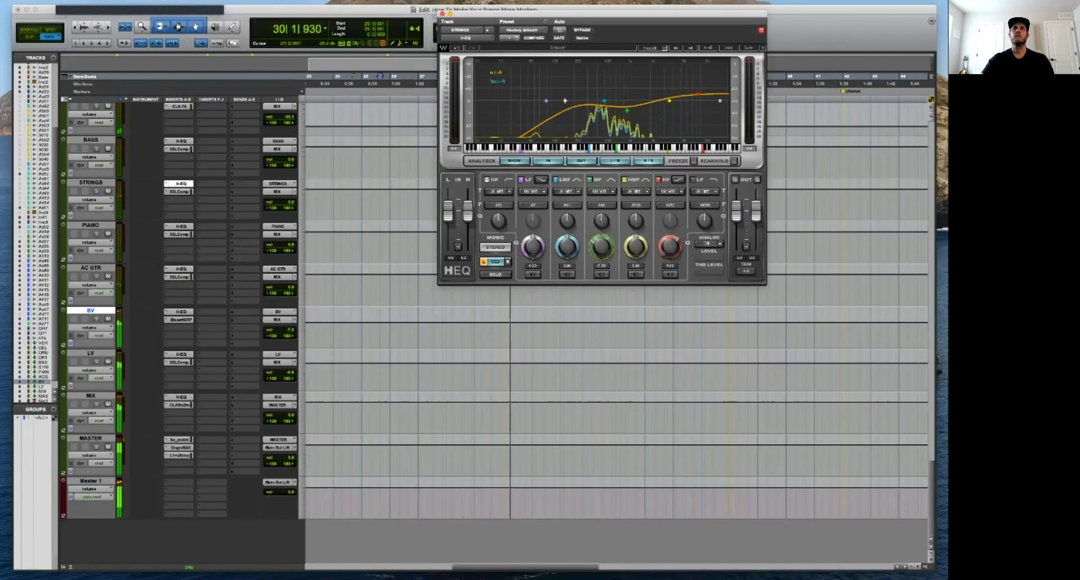
pyautogui.press('super+w')
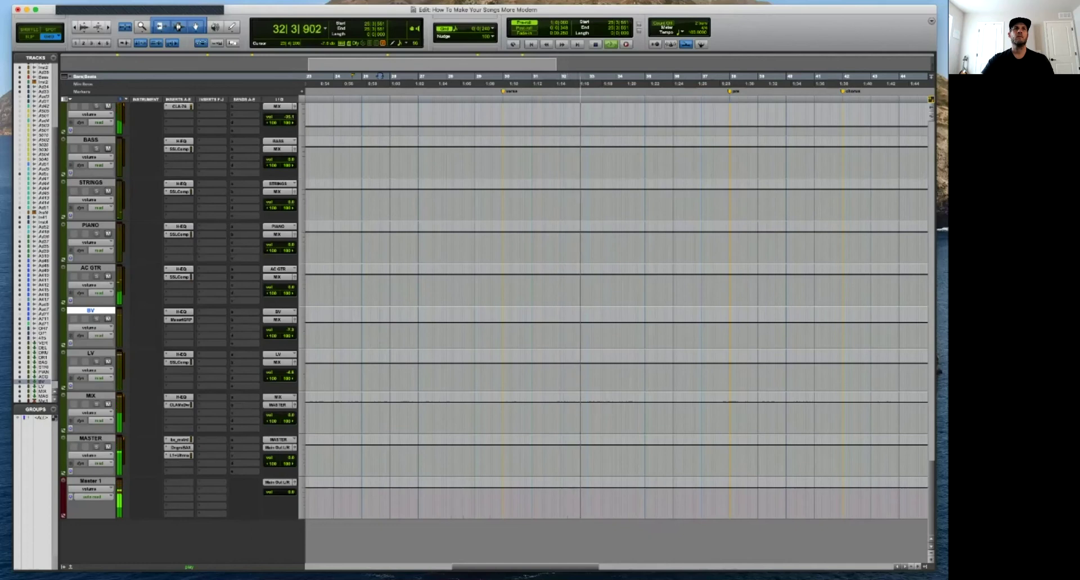
pyautogui.click(179, 141)
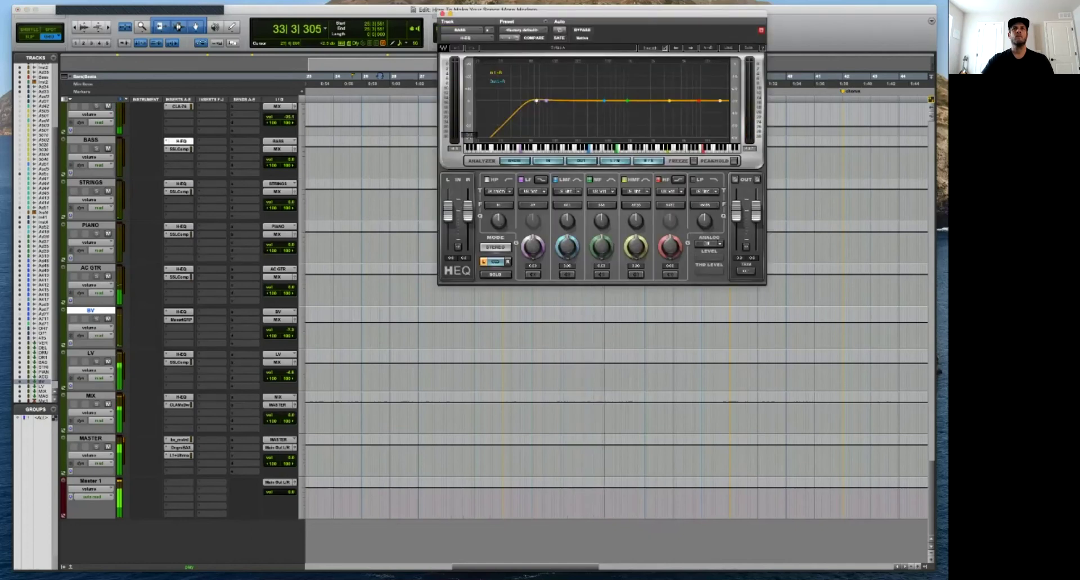
# Check the drum buses' H-EQ and fine-tune the threshold of the DRUMS bus's SSLComp during playback.
pyautogui.scroll(5, 495, 310)
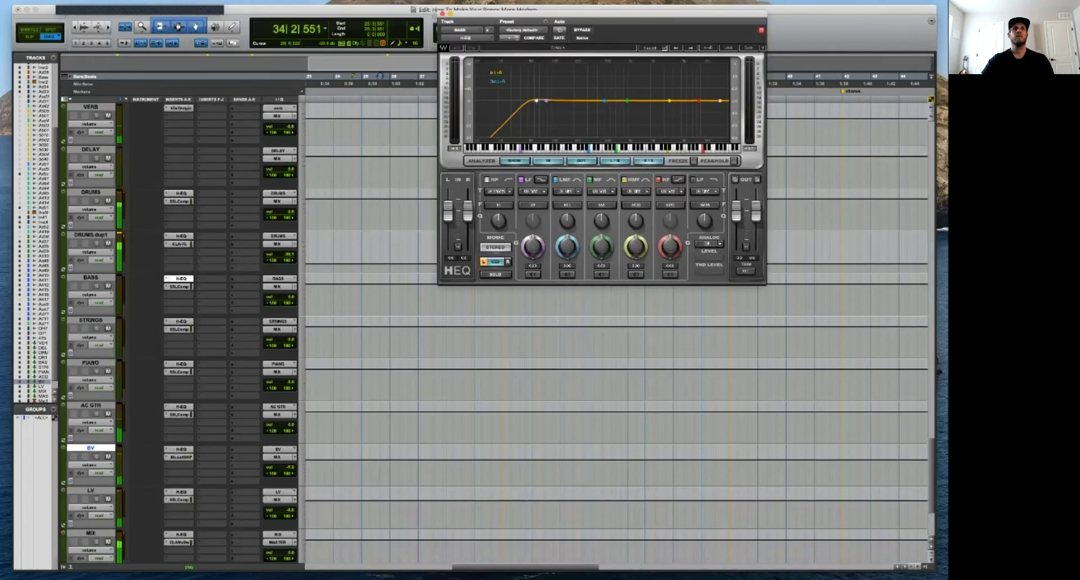
pyautogui.click(180, 236)
pyautogui.click(178, 193)
pyautogui.click(178, 201)
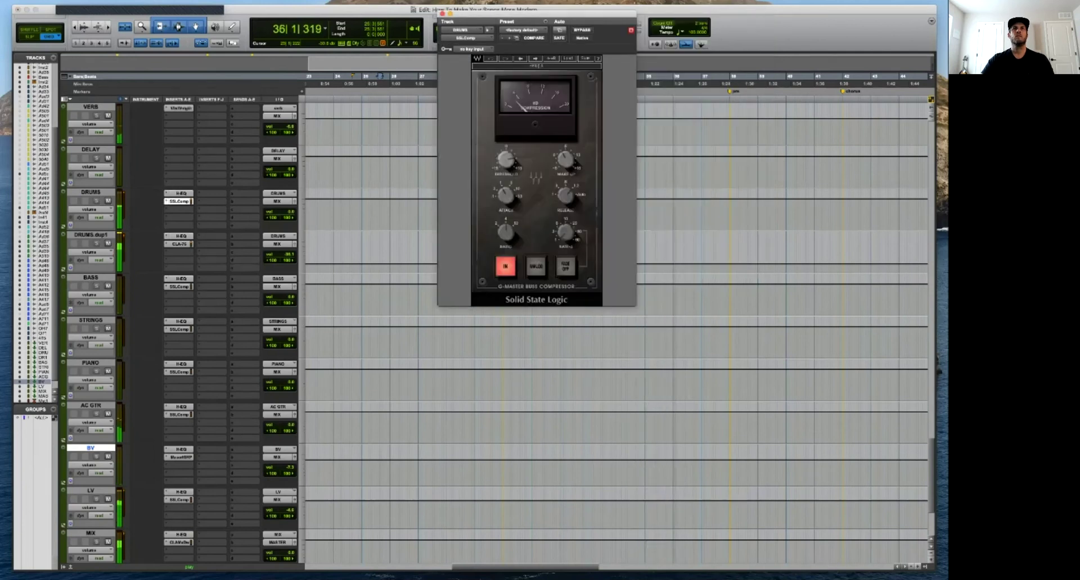
pyautogui.moveTo(506, 160); pyautogui.dragTo(506, 158)
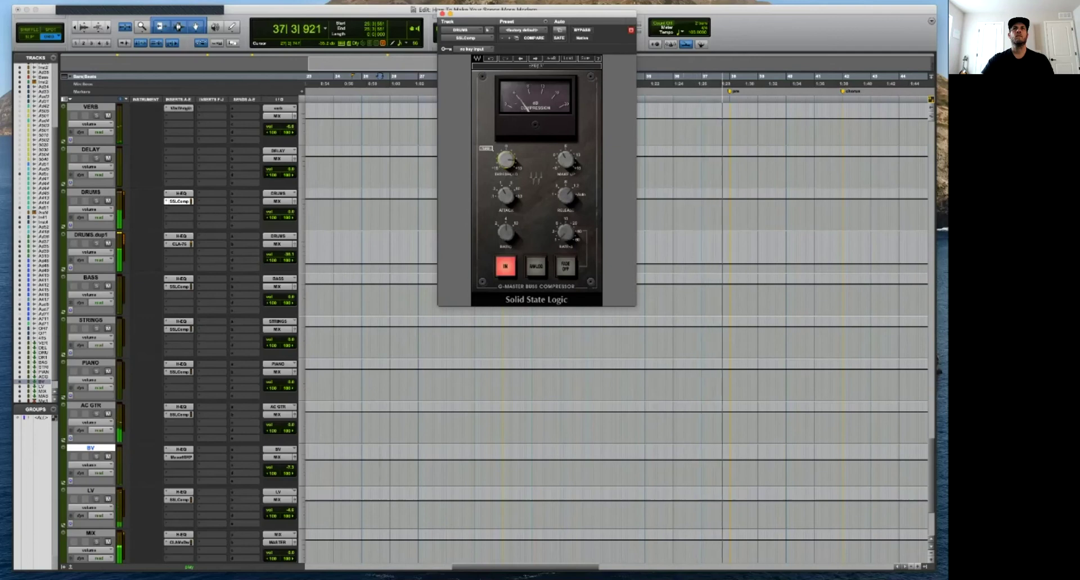
# Compare the H-EQ on the DRUMS and DRUMS.dup1 buses and examine DRUMS.dup1's CLA-76 compression.
pyautogui.click(179, 193)
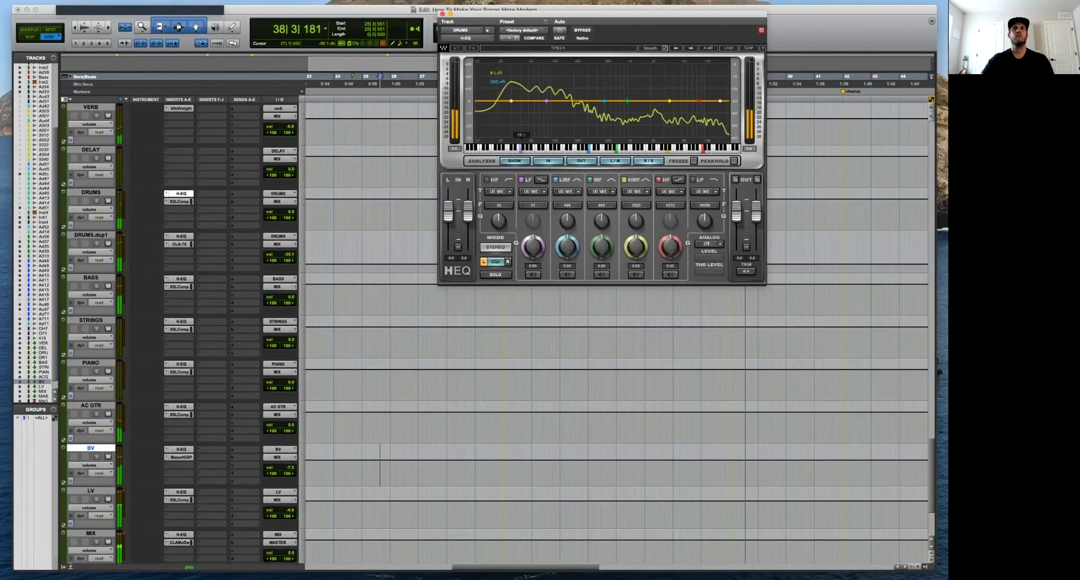
pyautogui.click(179, 236)
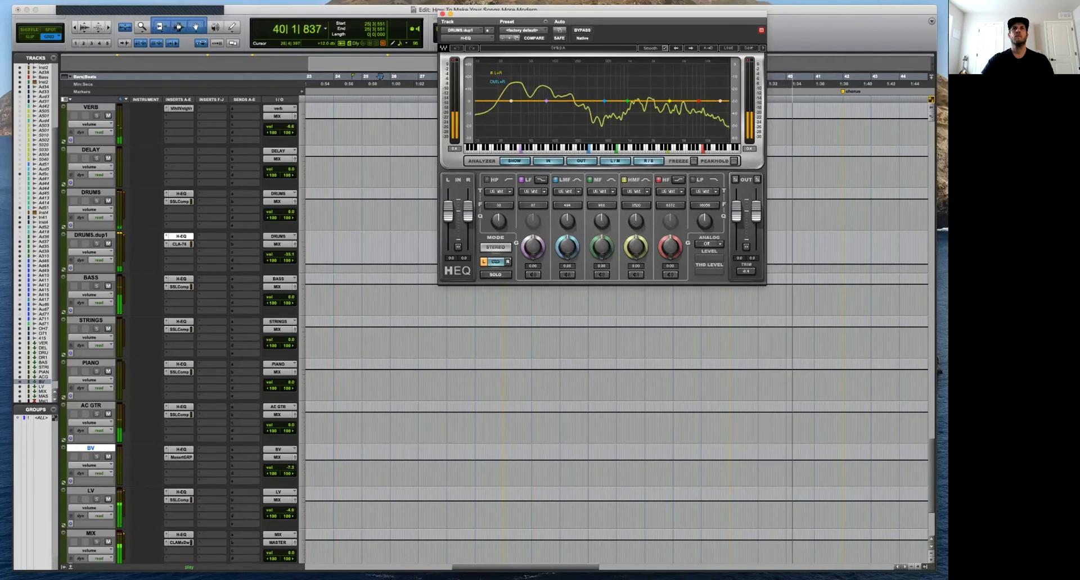
pyautogui.click(179, 244)
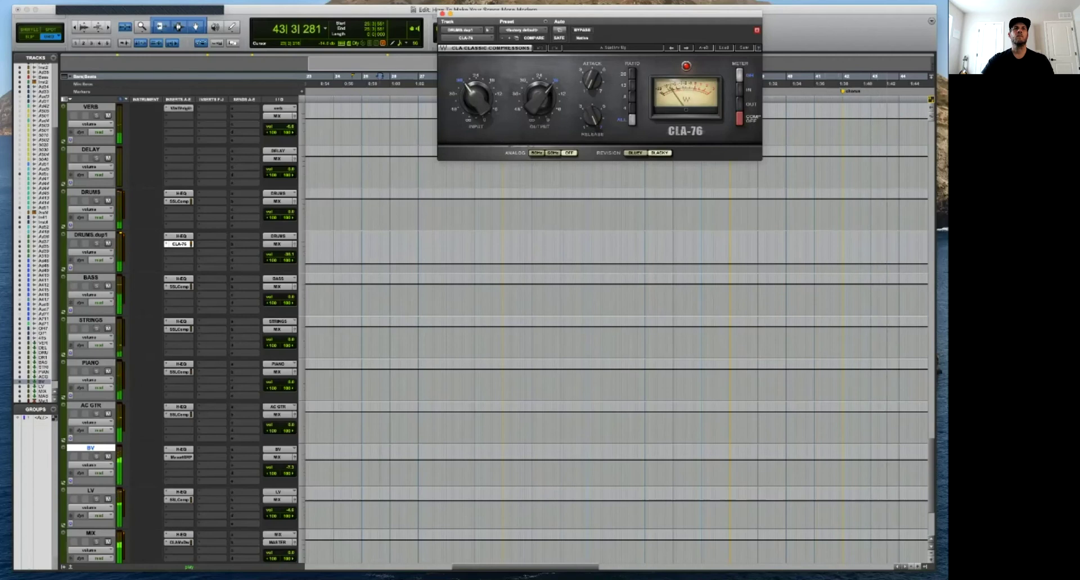
# Fine-tune the volumes of the Audio 5.cm vocal track and the Inst 4.cm track during playback.
pyautogui.scroll(-1, 495, 315)
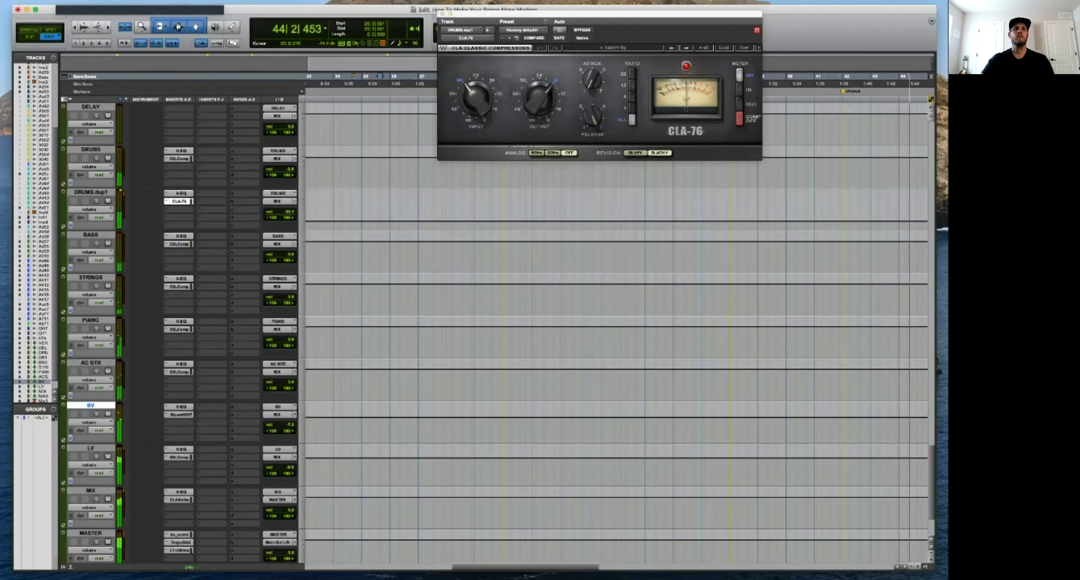
pyautogui.scroll(-3, 495, 315)
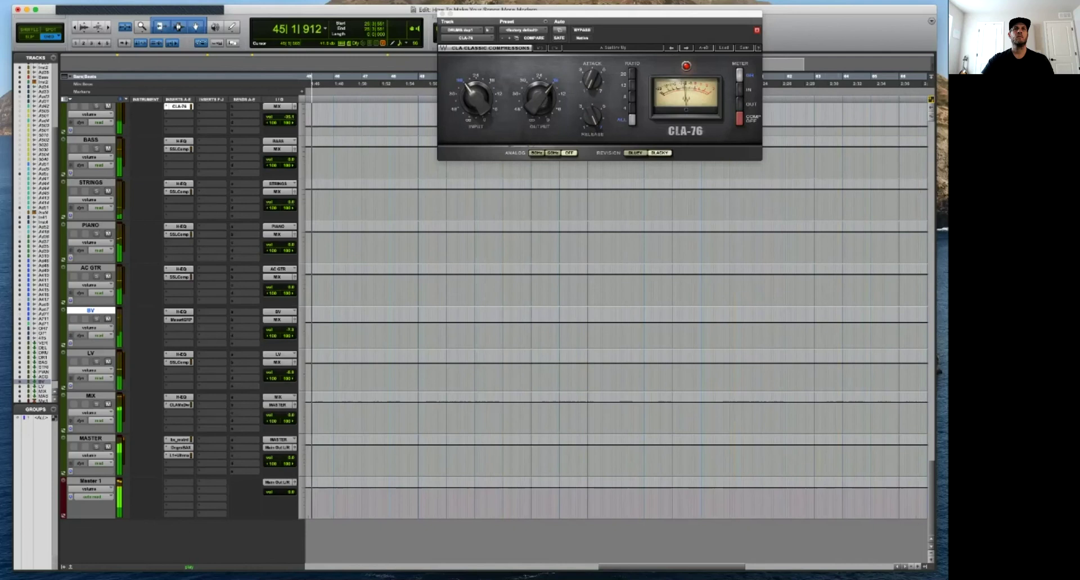
pyautogui.scroll(20, 495, 315)
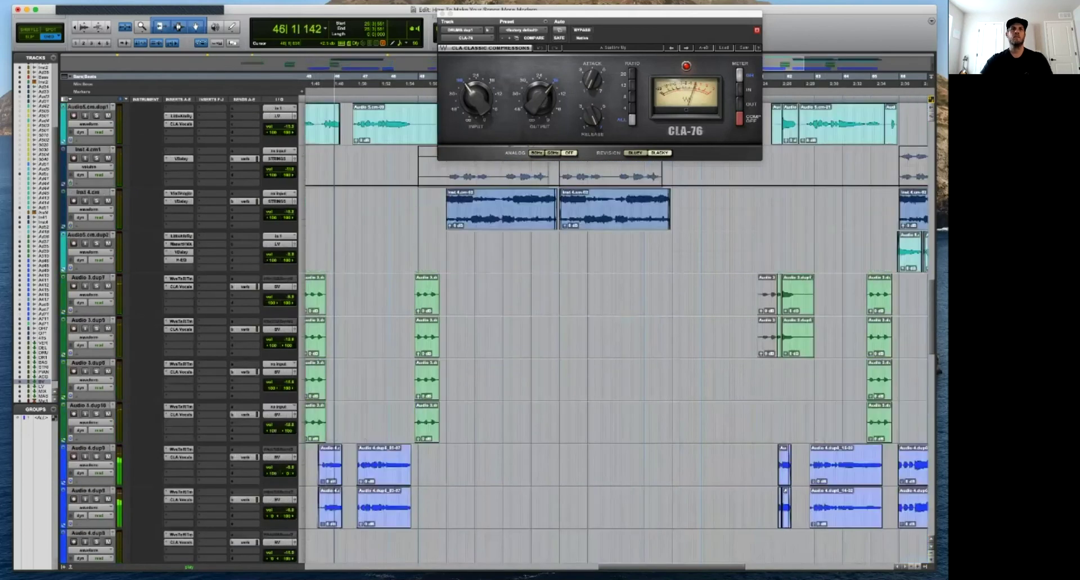
pyautogui.scroll(4, 495, 315)
pyautogui.moveTo(291, 255); pyautogui.dragTo(292, 256)
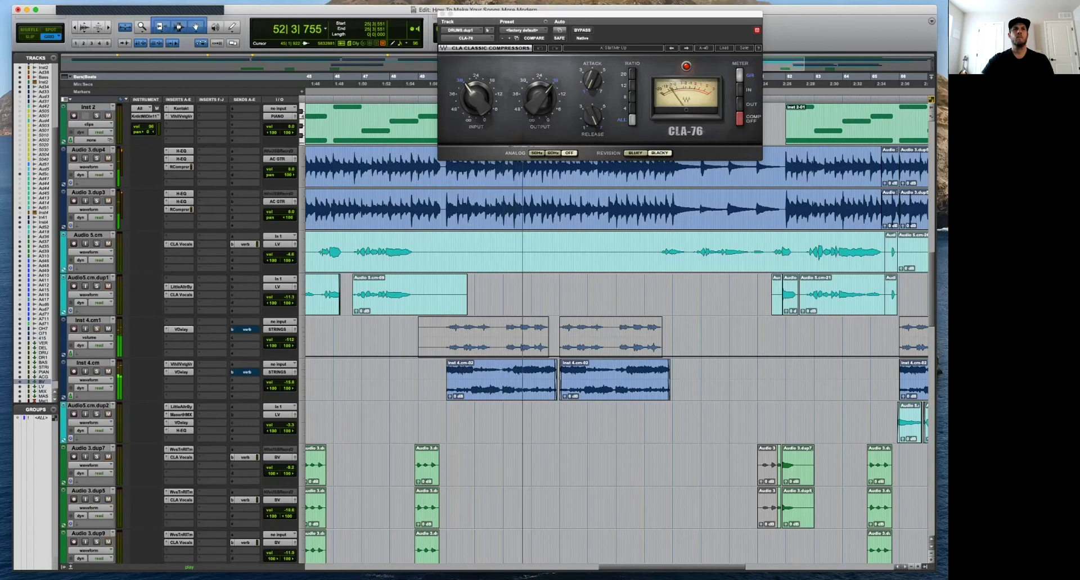
pyautogui.moveTo(288, 383); pyautogui.dragTo(288, 385)
pyautogui.moveTo(288, 386); pyautogui.dragTo(287, 384)
# Switch the Inst 4.cm1 track view from volume to waveform and lower the Inst 4.cm volume slightly.
pyautogui.moveTo(290, 339); pyautogui.dragTo(290, 332)
pyautogui.click(90, 337)
pyautogui.click(90, 338)
pyautogui.click(90, 338)
pyautogui.click(90, 307)
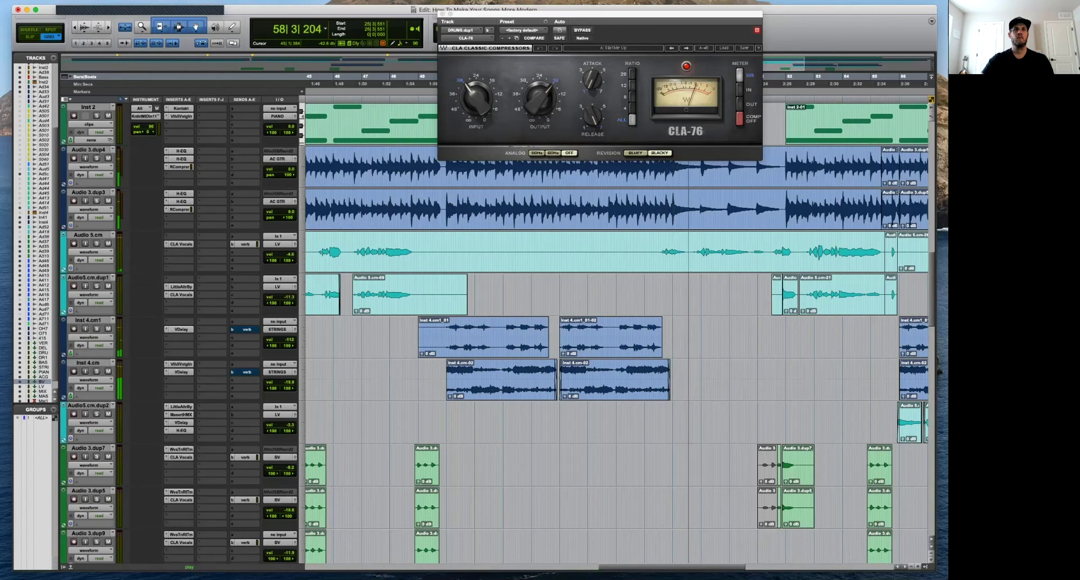
pyautogui.moveTo(288, 383); pyautogui.dragTo(289, 389)
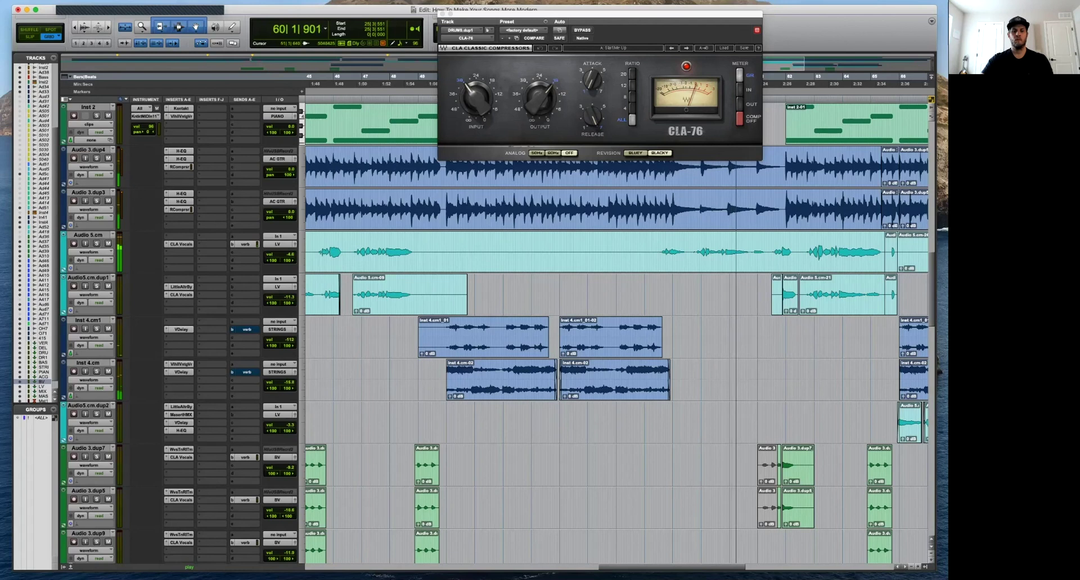
# Check the PIANO bus's SSLComp and lower the bus volume to about -3 dB.
pyautogui.press('super+bracketleft')
pyautogui.press('super+bracketleft')
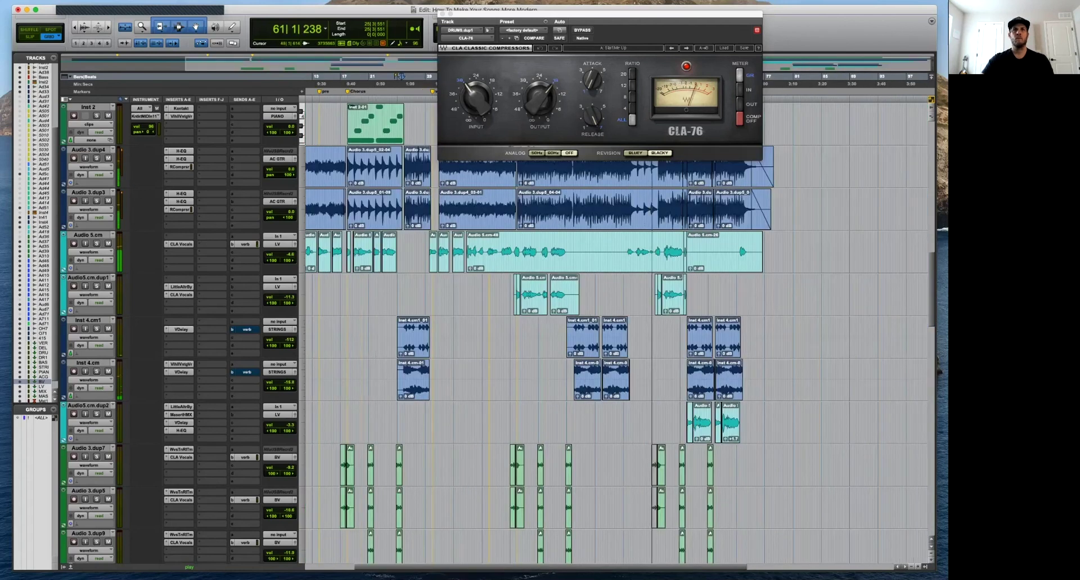
pyautogui.scroll(-15, 936, 371)
pyautogui.scroll(-15, 936, 371)
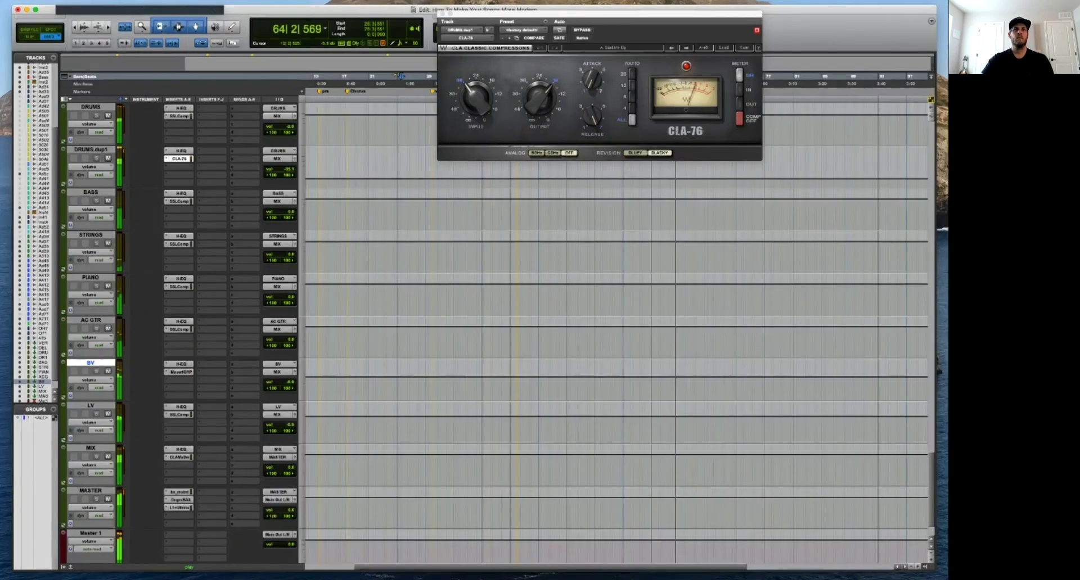
pyautogui.scroll(3, 618, 338)
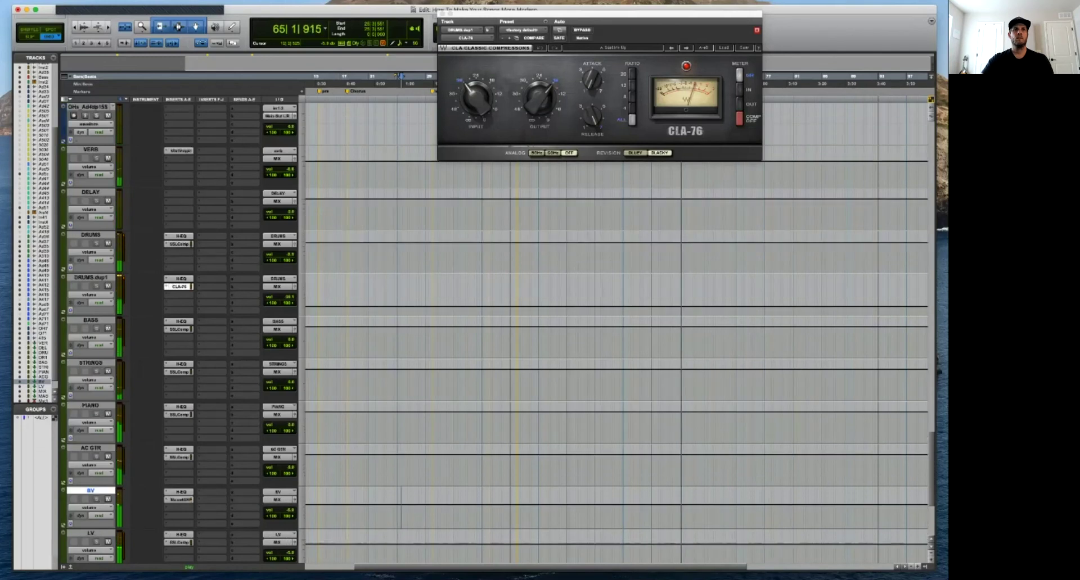
pyautogui.click(178, 414)
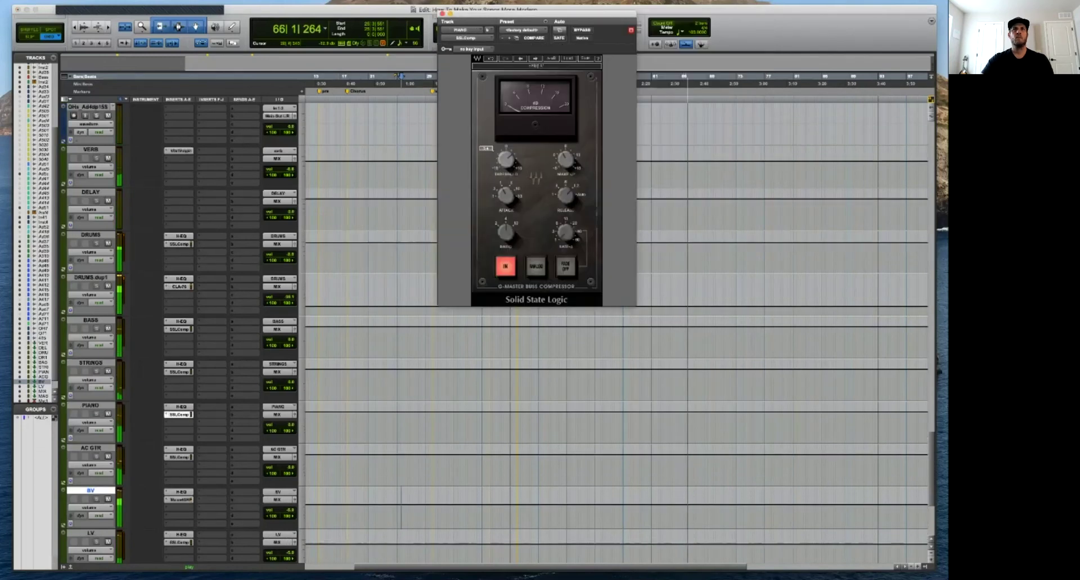
pyautogui.moveTo(291, 424); pyautogui.dragTo(292, 427)
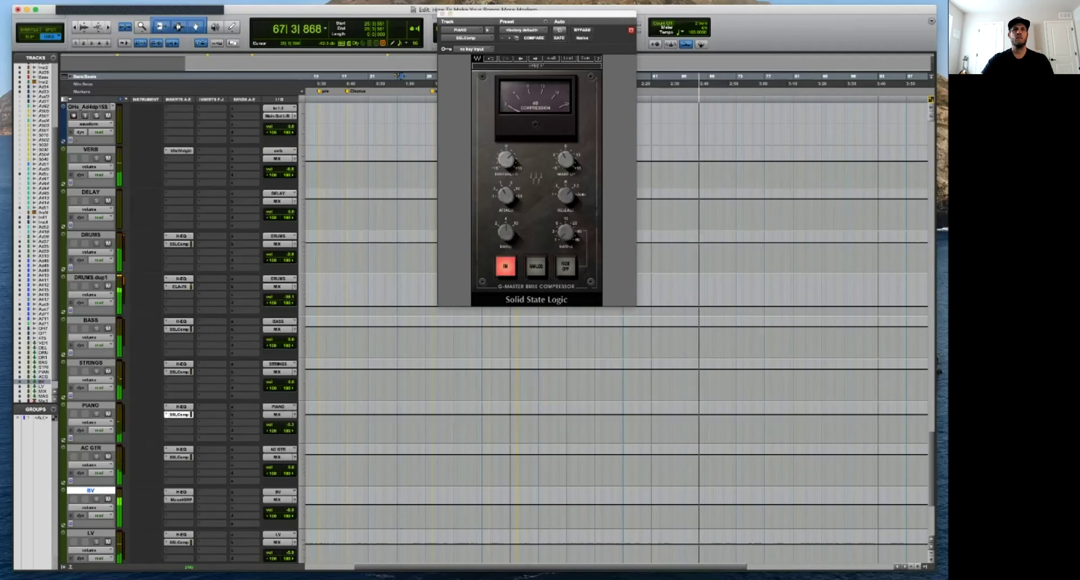
# Delete the DELAY bus track from the session.
pyautogui.scroll(3, 619, 332)
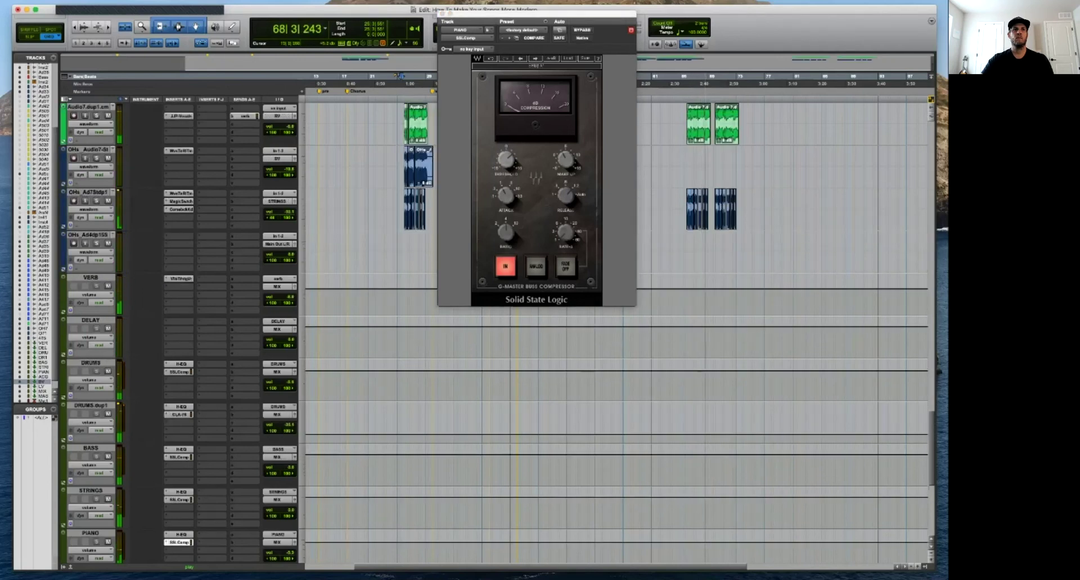
pyautogui.rightClick(90, 320)
pyautogui.click(113, 465)
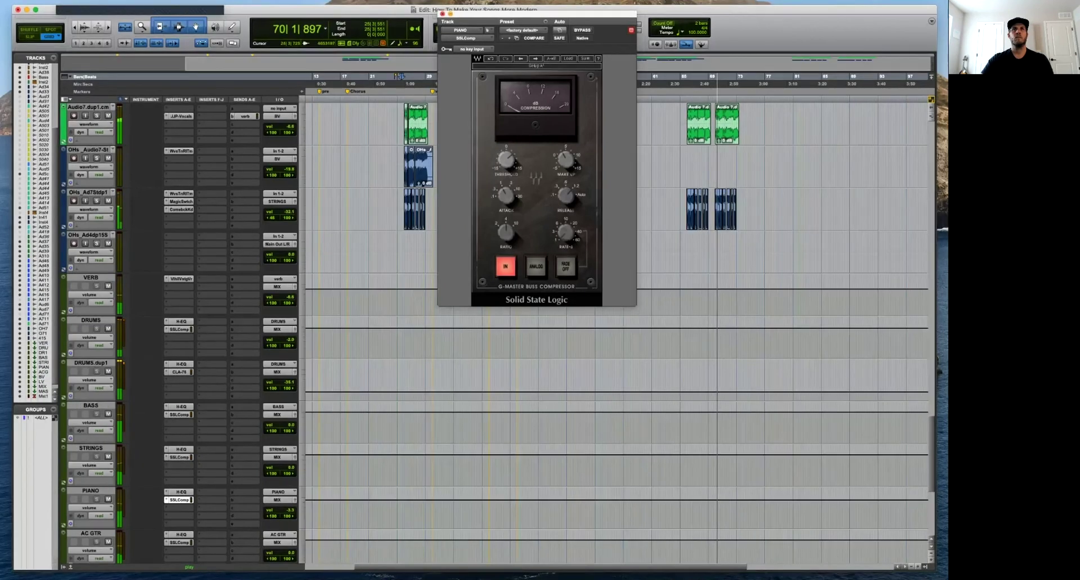
# Lower the BASS bus volume to about -5 dB and check its SSLComp gain reduction.
pyautogui.click(442, 14)
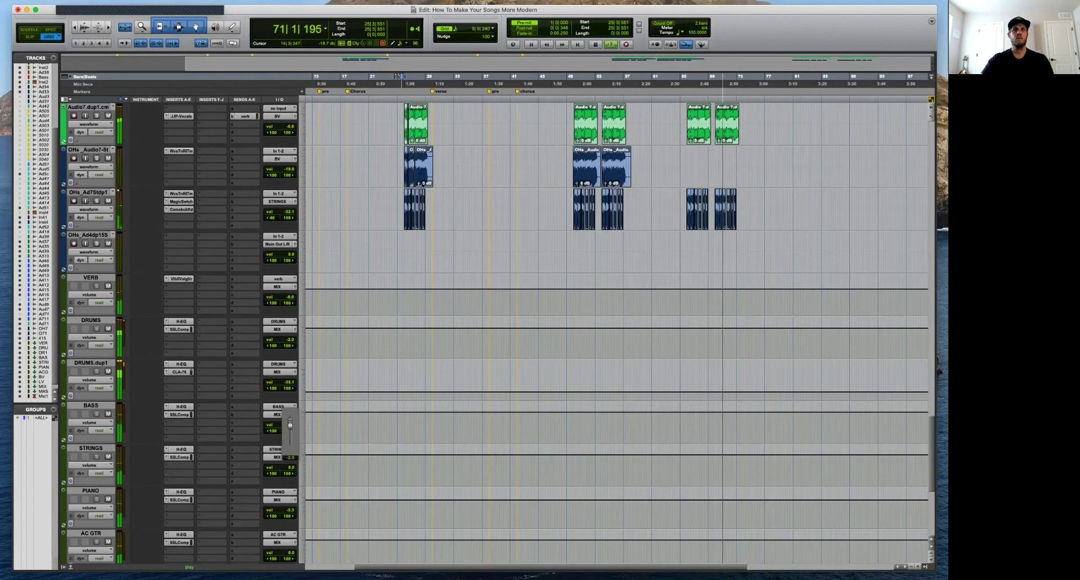
pyautogui.click(179, 415)
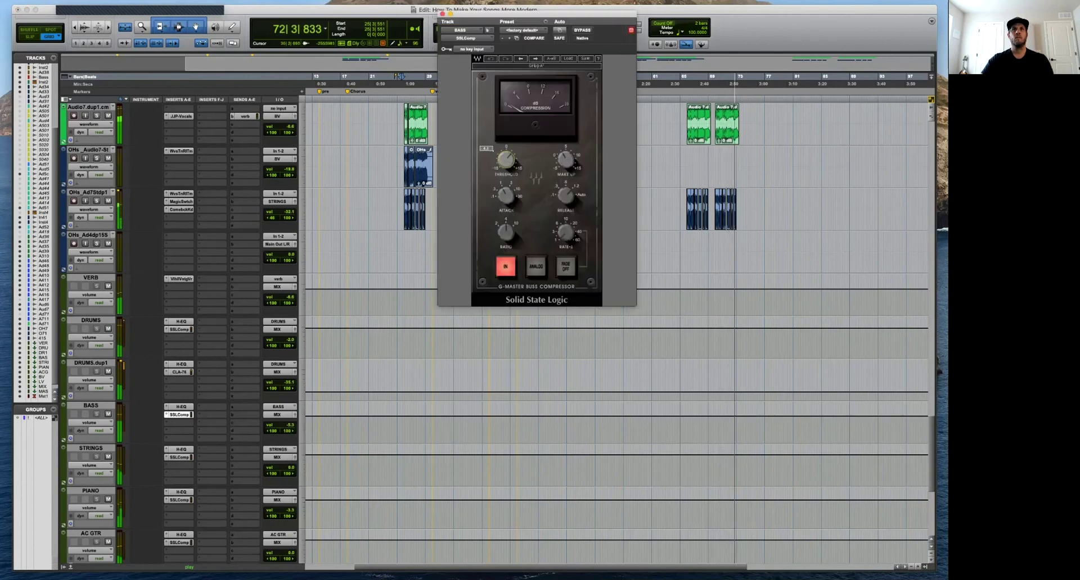
pyautogui.click(178, 414)
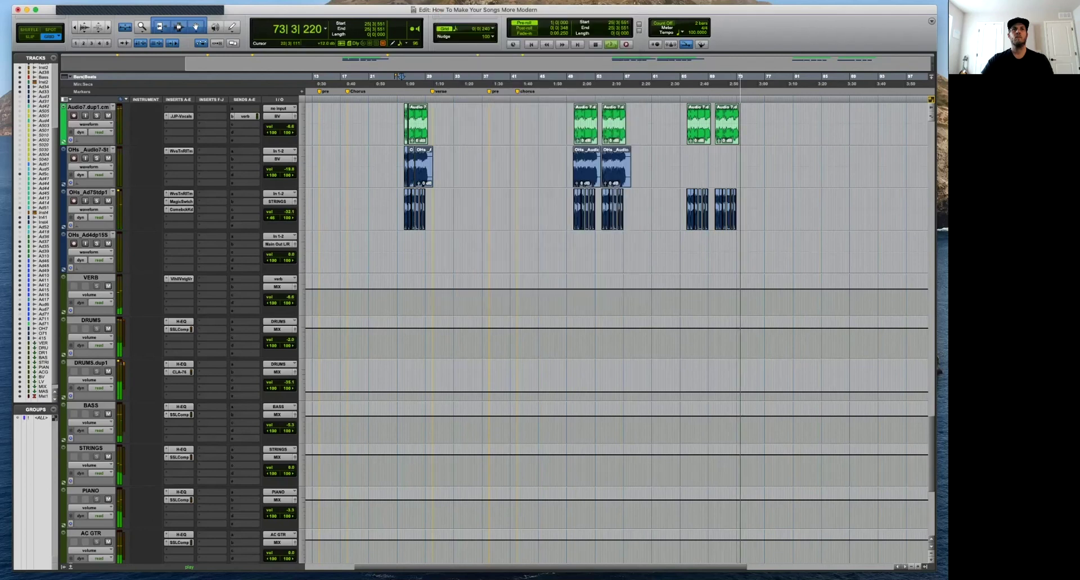
# Stop playback and set the high-pass filter type of the BASS bus's H-EQ to Digital 1.
pyautogui.click(179, 406)
pyautogui.press('space')
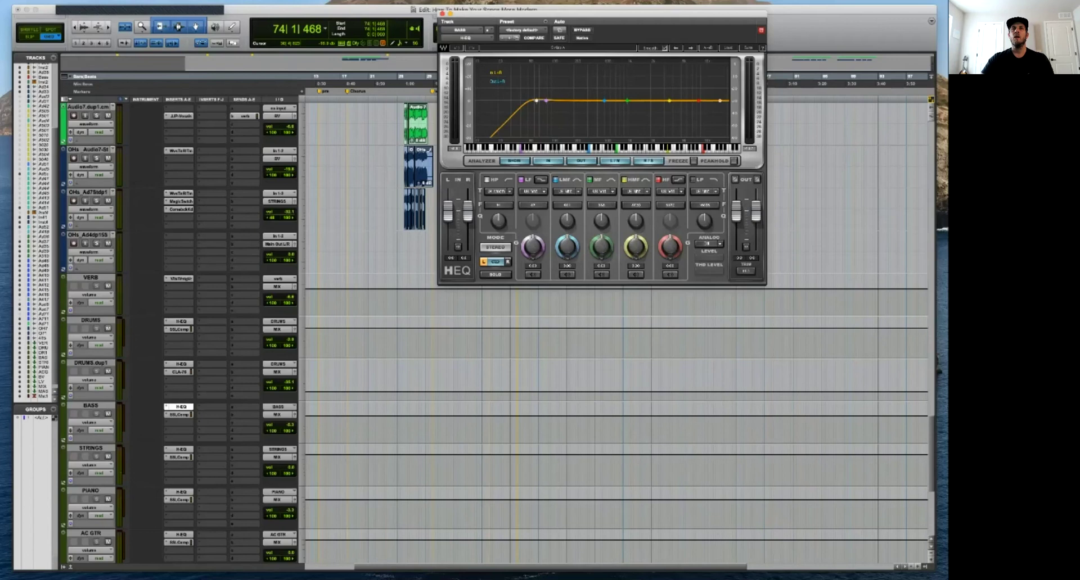
pyautogui.click(497, 191)
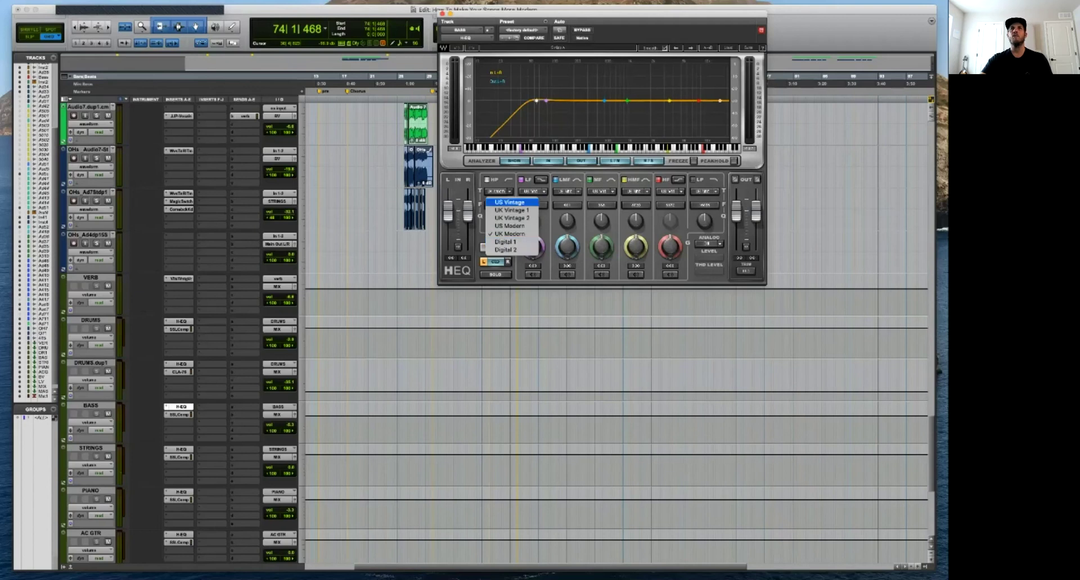
pyautogui.click(505, 241)
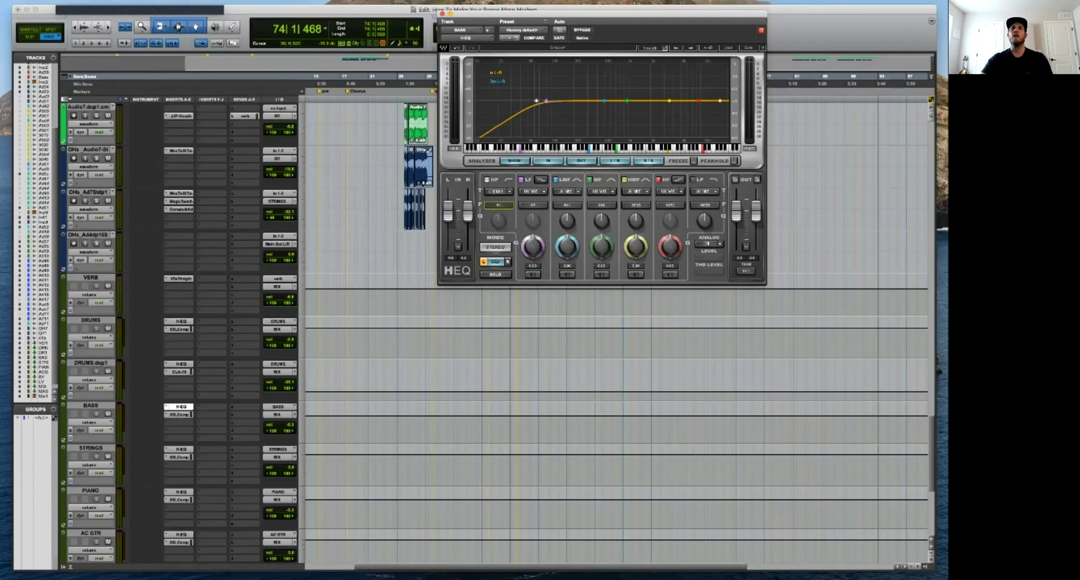
# Set the BASS bus H-EQ's high-pass filter type to UK Vintage 2 and raise its cutoff slightly during playback.
pyautogui.click(498, 191)
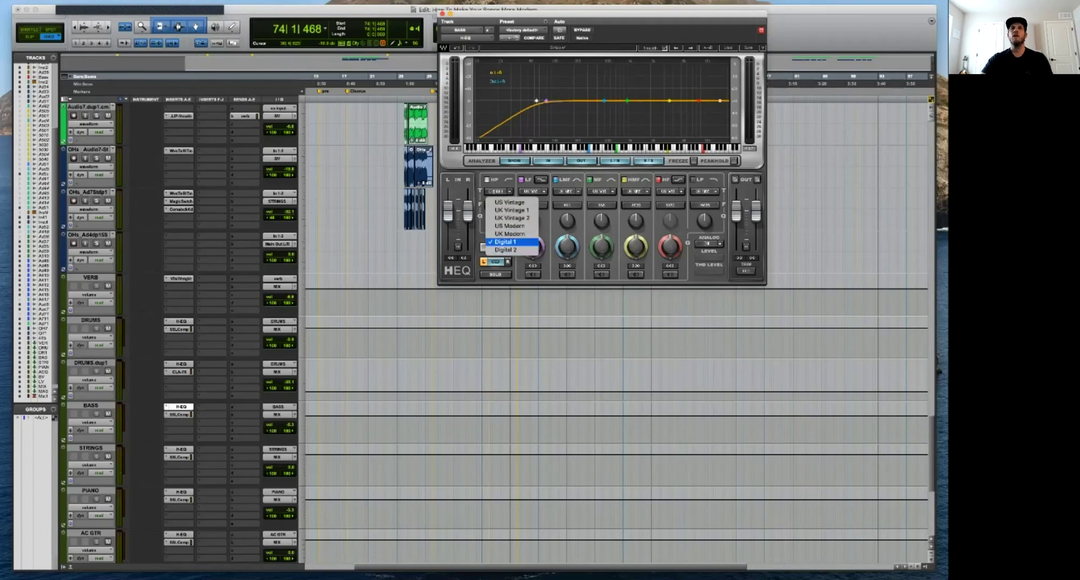
pyautogui.click(509, 219)
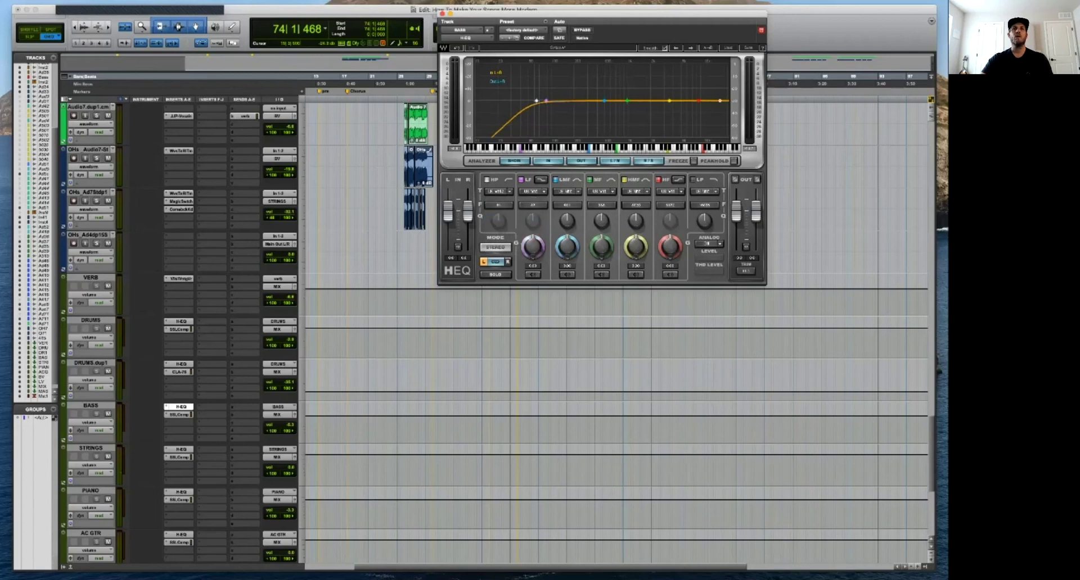
pyautogui.click(343, 296)
pyautogui.press('space')
pyautogui.press('space')
pyautogui.click(407, 297)
pyautogui.press('space')
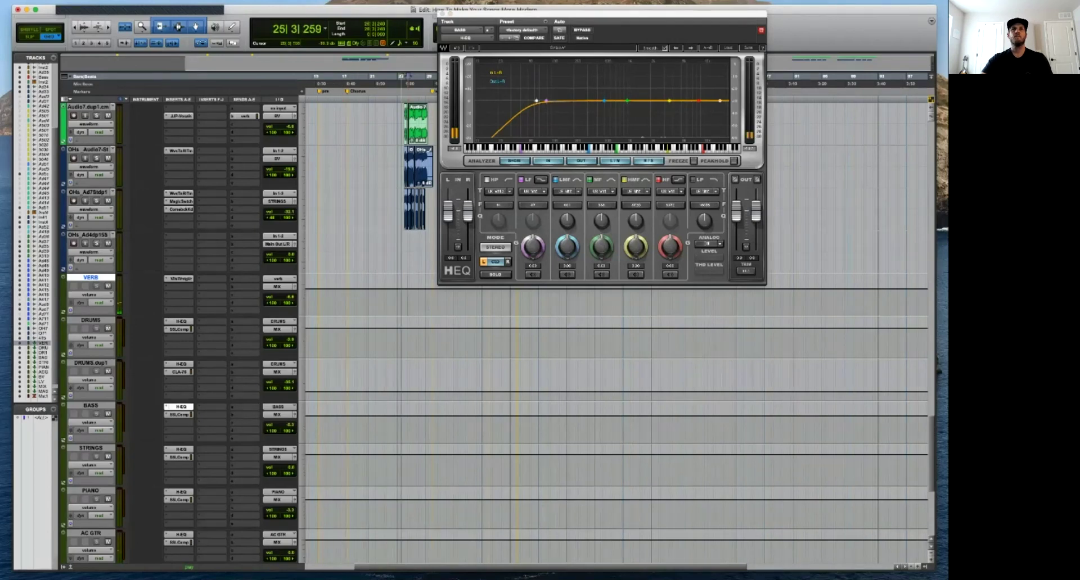
pyautogui.moveTo(536, 101)
pyautogui.mouseDown()
pyautogui.moveTo(558, 101)
pyautogui.moveTo(549, 100)
pyautogui.mouseUp()
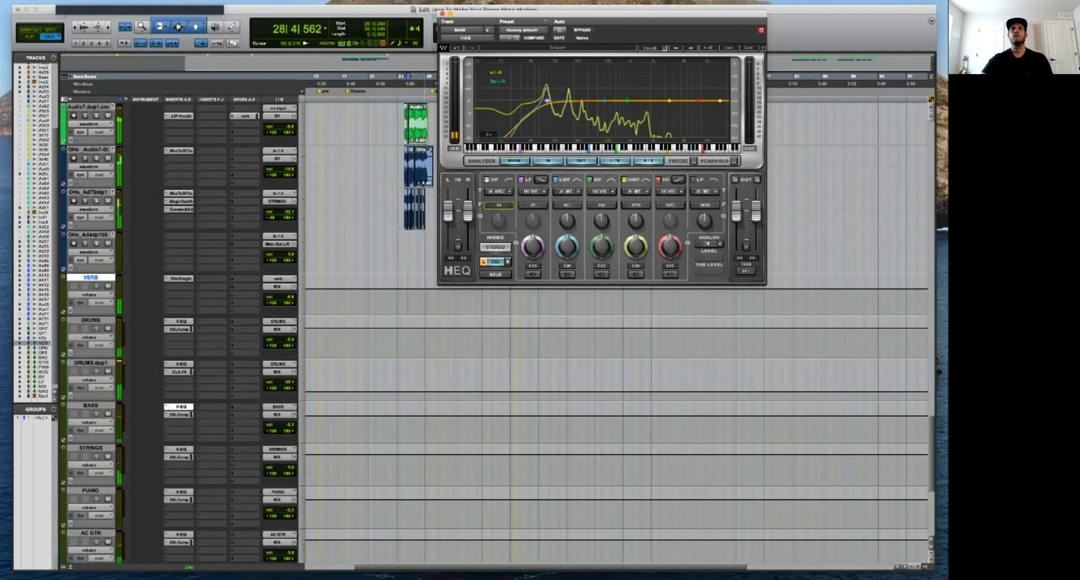
pyautogui.click(442, 13)
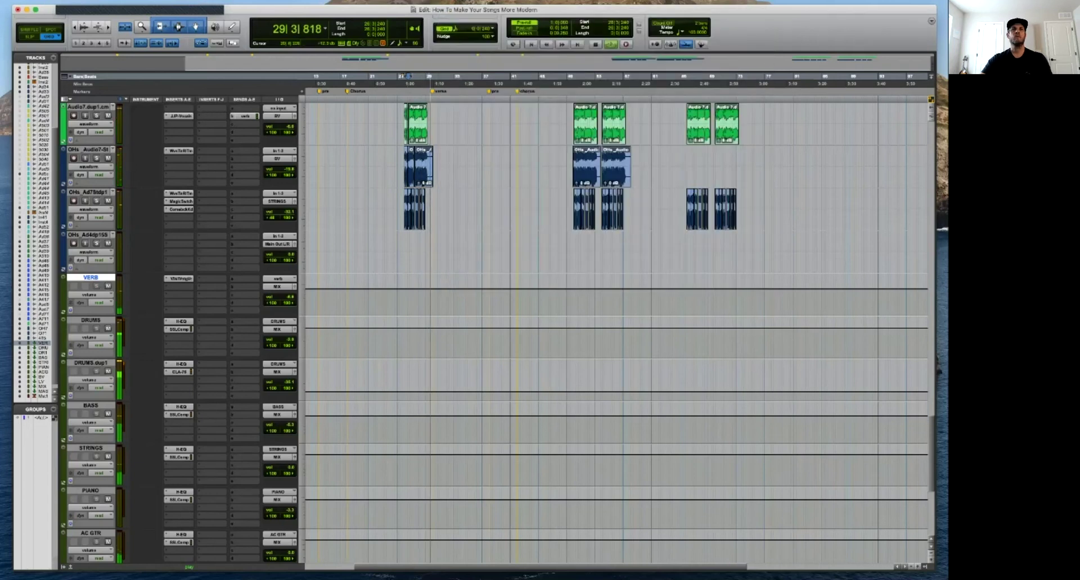
# Look through the whole session's tracks during playback, from the drum instruments to the buses and master.
pyautogui.scroll(10, 435, 293)
pyautogui.press('t')
pyautogui.press('t')
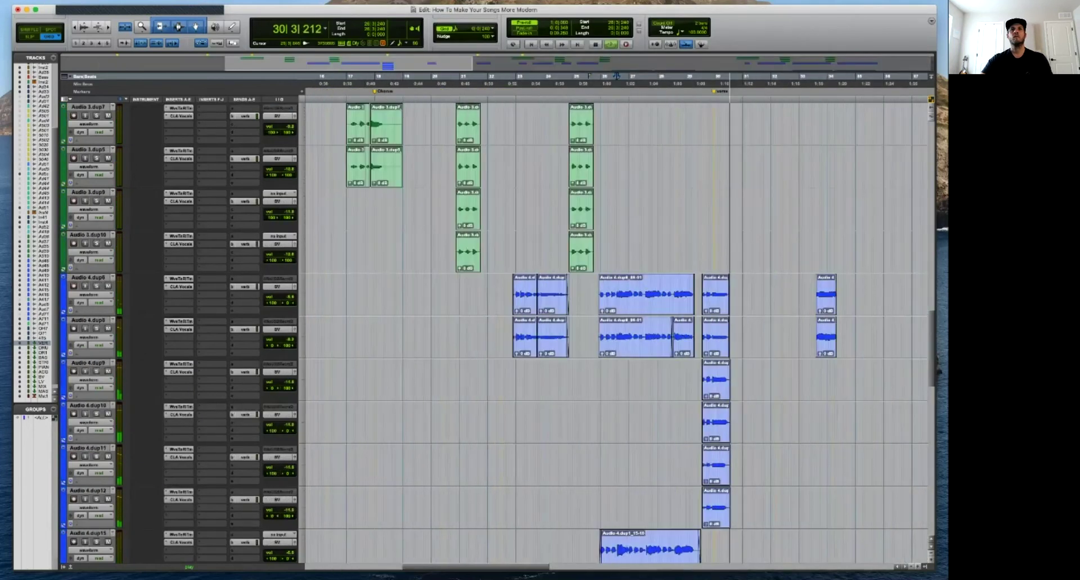
pyautogui.press('r')
pyautogui.scroll(10, 619, 332)
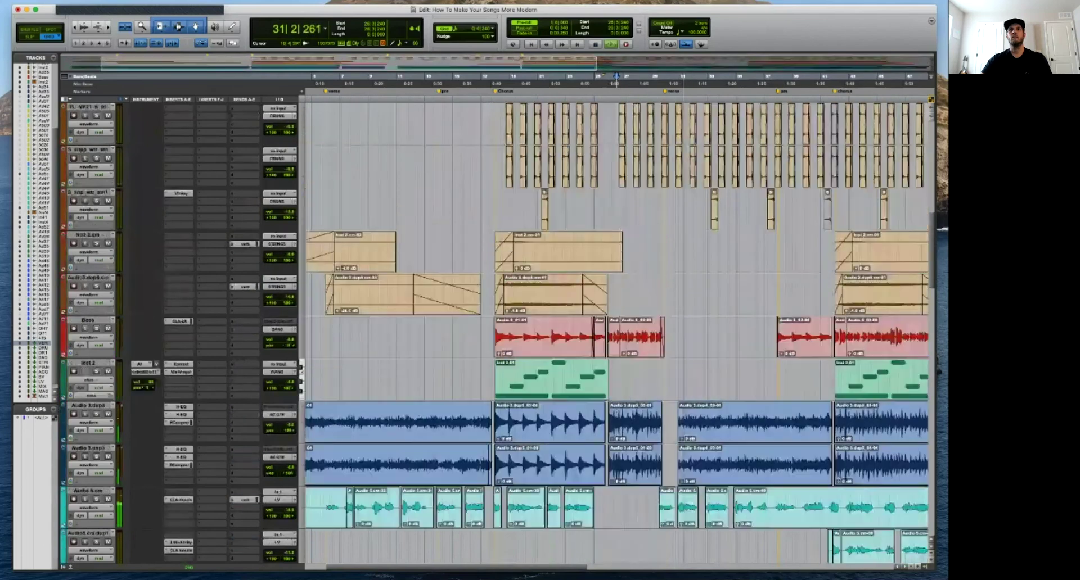
pyautogui.scroll(10, 619, 331)
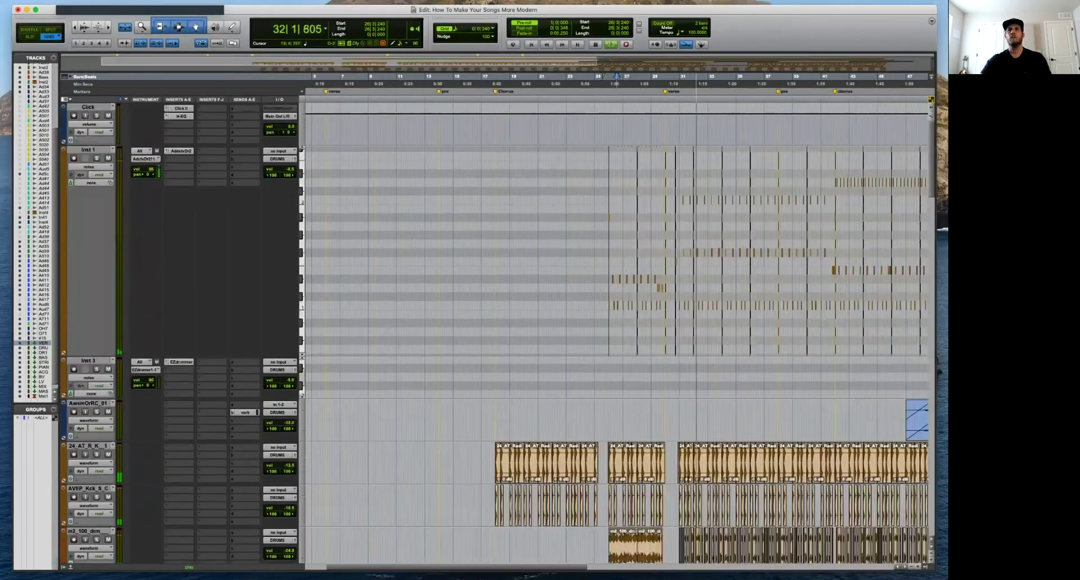
pyautogui.press('r')
pyautogui.press('r')
pyautogui.scroll(-20, 619, 332)
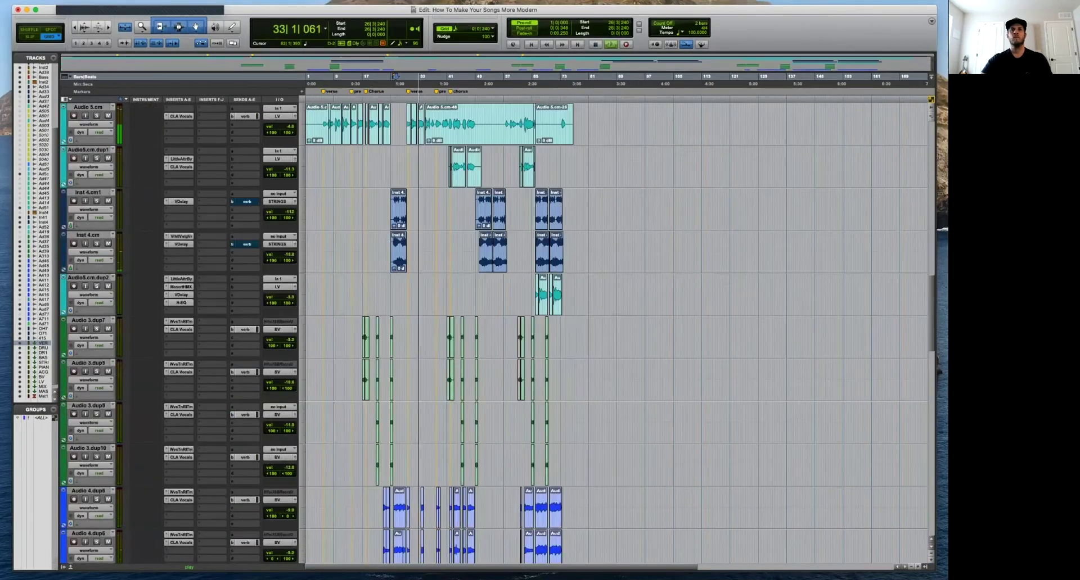
pyautogui.scroll(-20, 619, 332)
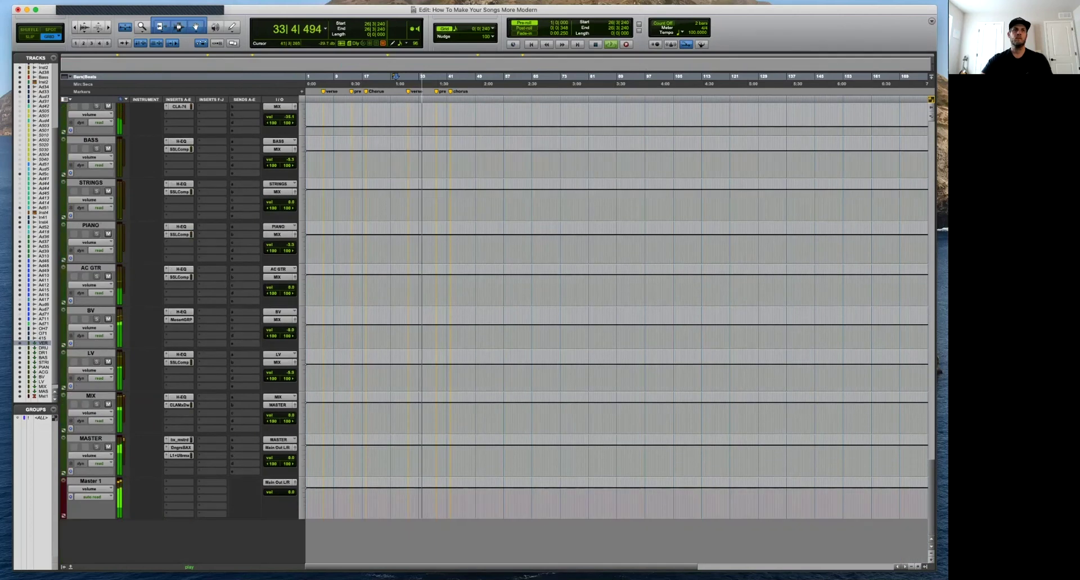
# Raise the threshold of the MASTER track's L1 Ultramaximizer to about -0.9 while playing the song from around bar 51.
pyautogui.click(179, 455)
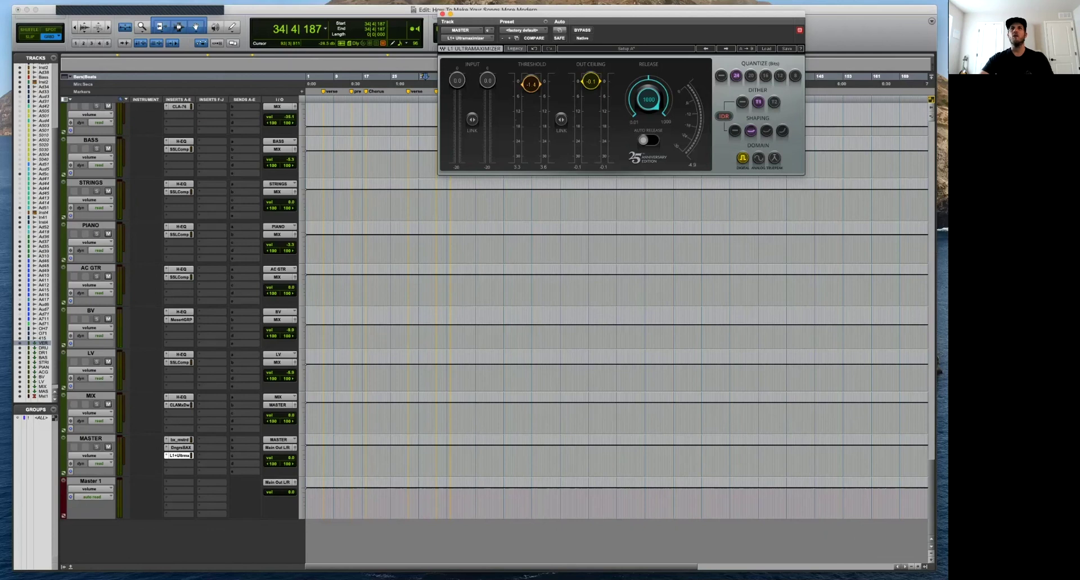
pyautogui.moveTo(621, 14)
pyautogui.mouseDown()
pyautogui.moveTo(598, 111)
pyautogui.moveTo(606, 17)
pyautogui.mouseUp()
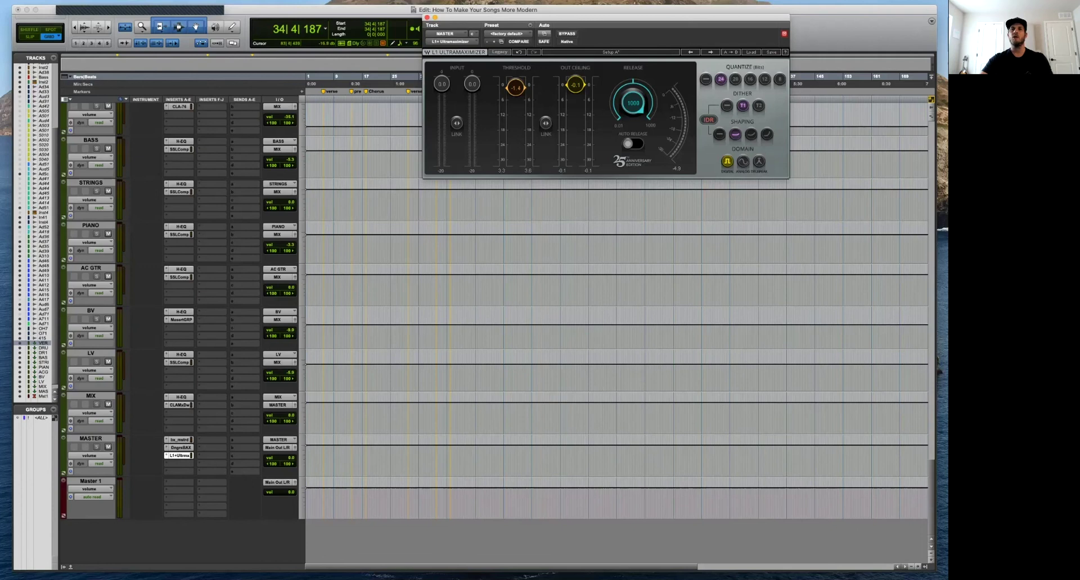
pyautogui.click(598, 501)
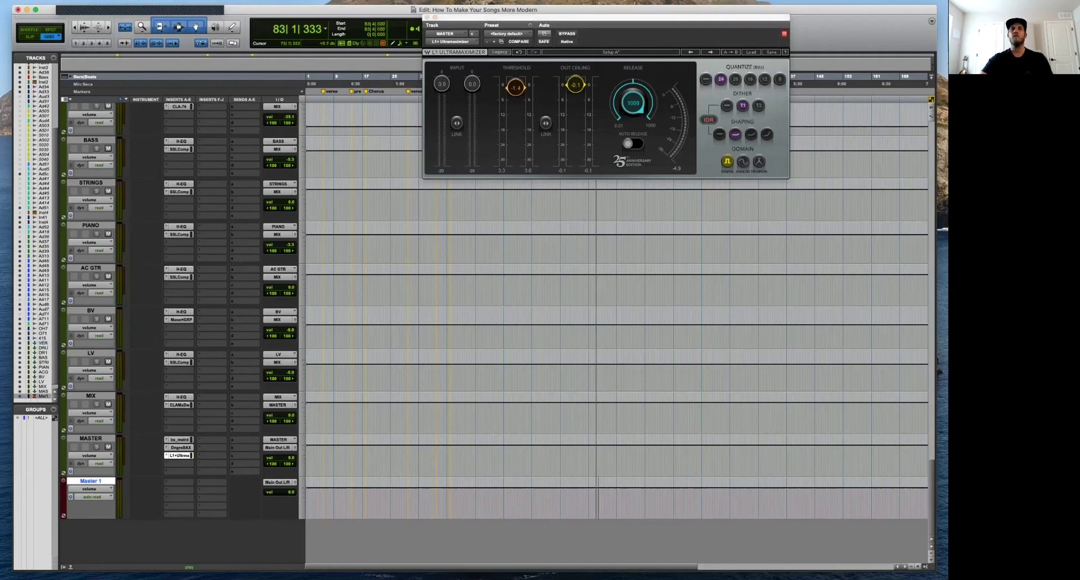
pyautogui.press('space')
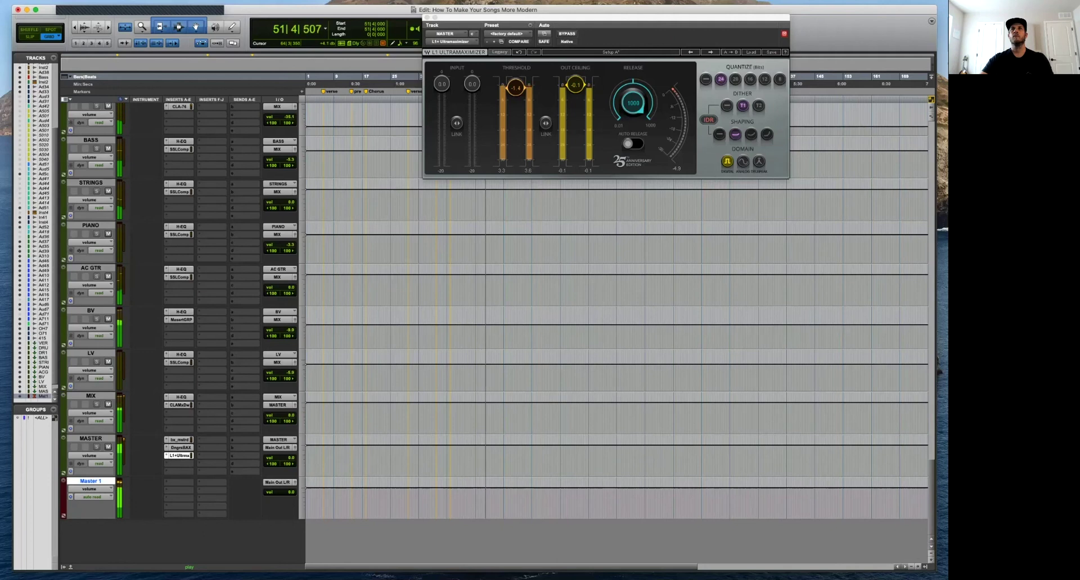
pyautogui.moveTo(515, 88); pyautogui.dragTo(516, 86)
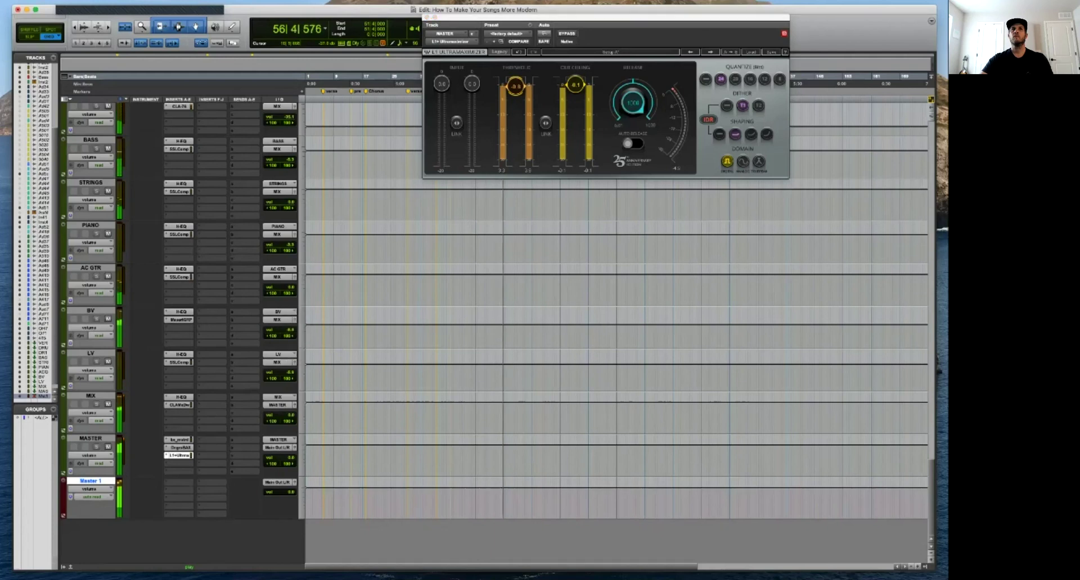
pyautogui.click(428, 18)
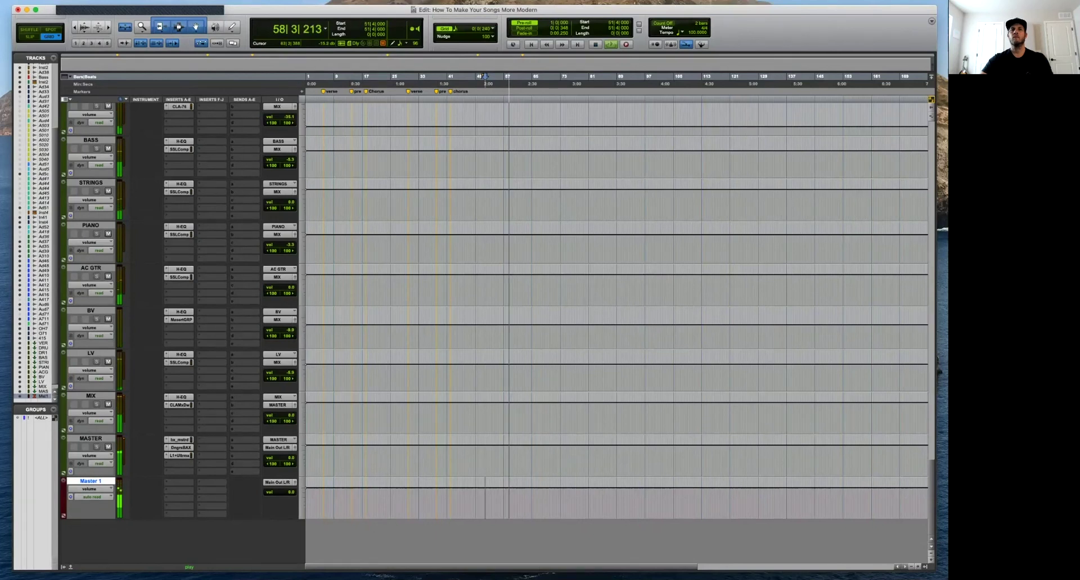
# Play from around bar 70 and move the Master 1 track up between the OHs_Ad7Stdp1 and OHs_Ad4dp1SS tracks.
pyautogui.click(551, 497)
pyautogui.press('space')
pyautogui.press('space')
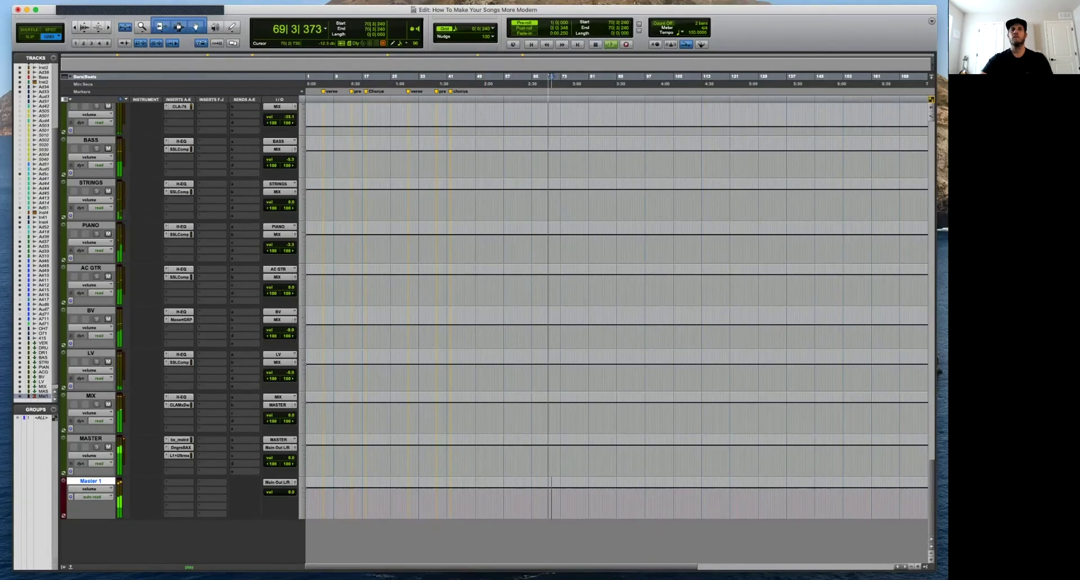
pyautogui.press('space')
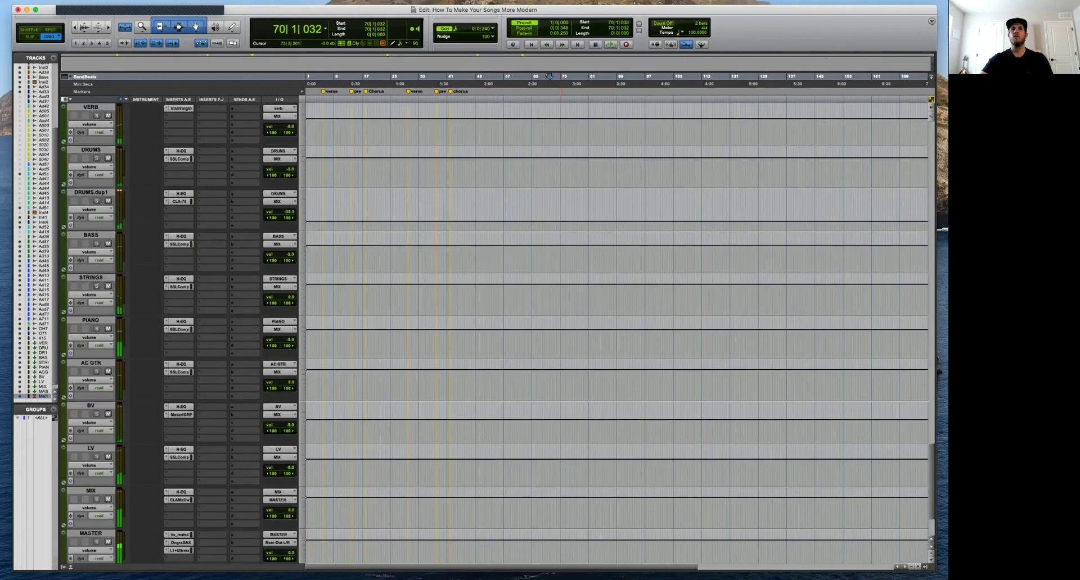
pyautogui.moveTo(90, 481); pyautogui.dragTo(91, 314)
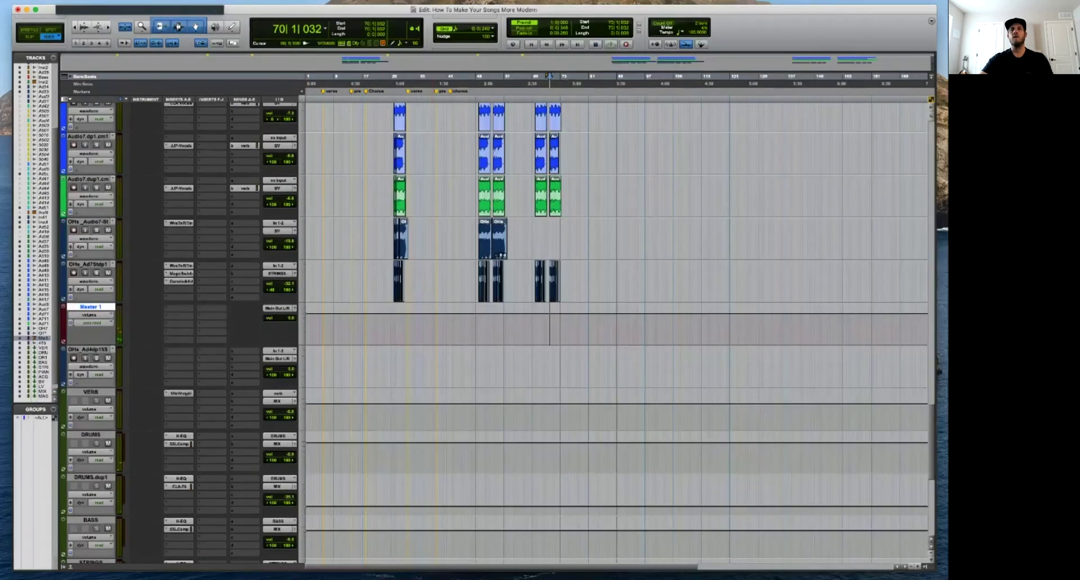
# Examine the song's ending from bar 71 onward to find where the audio dies out on the Master 1 track.
pyautogui.scroll(12, 551, 332)
pyautogui.scroll(-12, 550, 332)
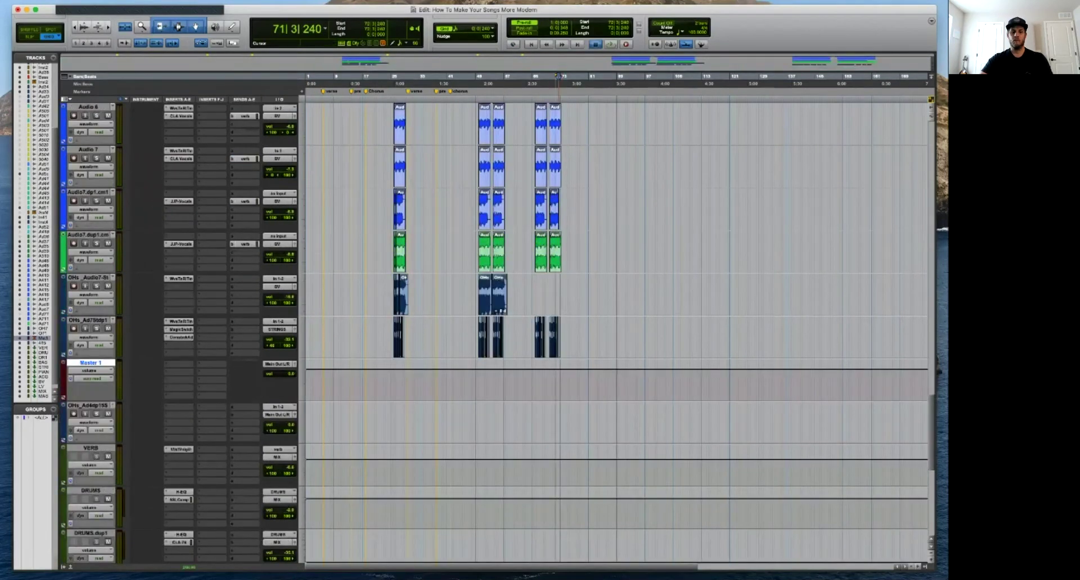
pyautogui.press('t')
pyautogui.press('t')
pyautogui.press('t')
pyautogui.press('t')
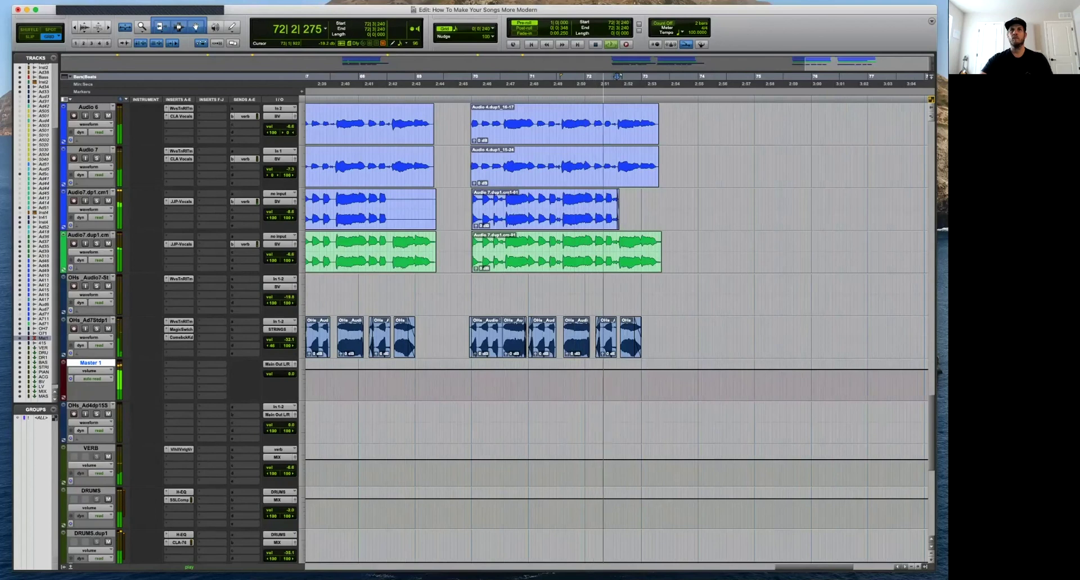
pyautogui.scroll(3, 616, 331)
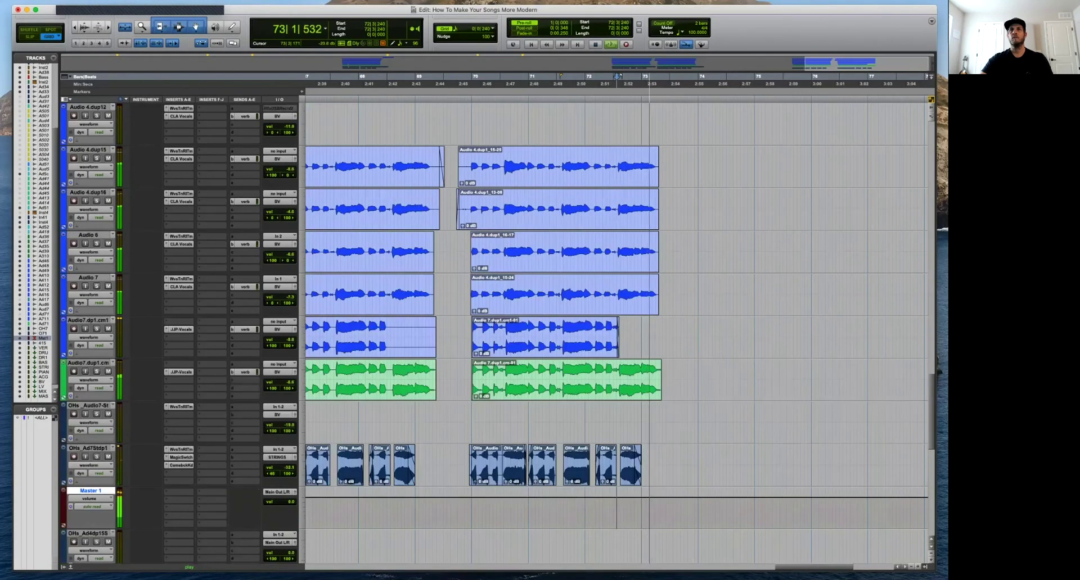
pyautogui.scroll(6, 616, 332)
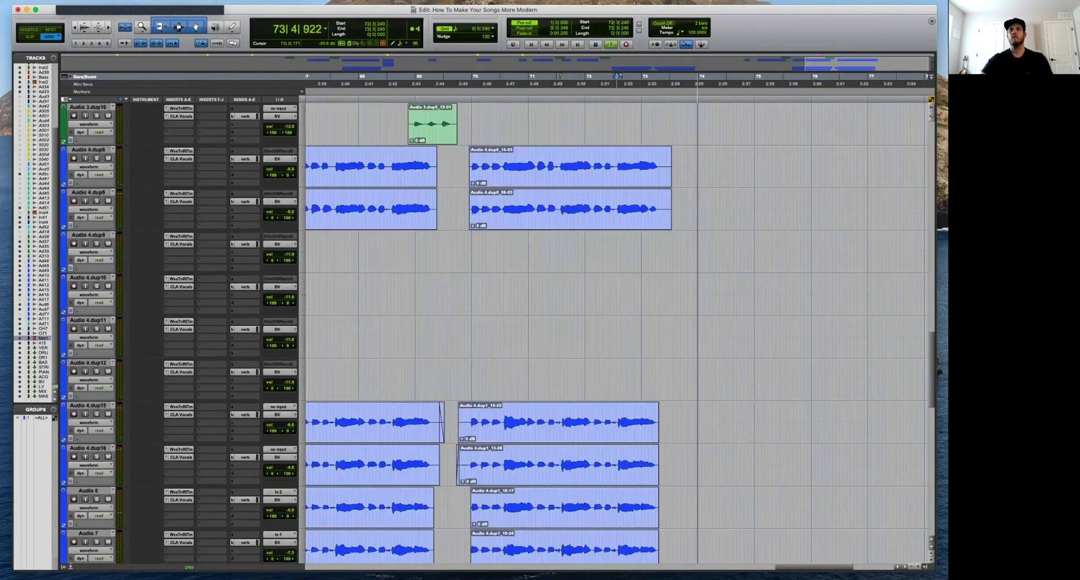
pyautogui.scroll(-8, 616, 332)
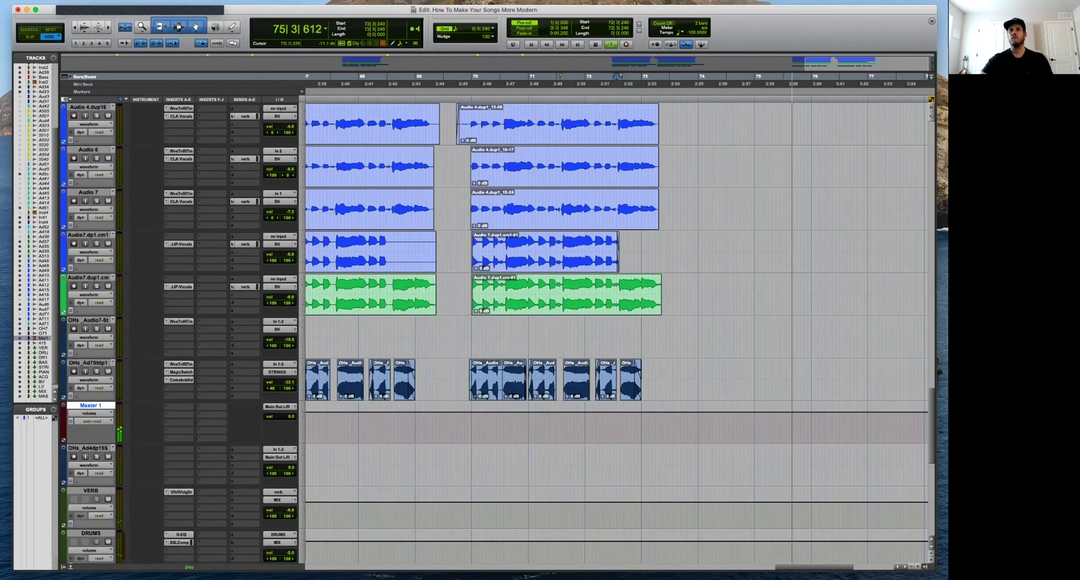
pyautogui.click(699, 76)
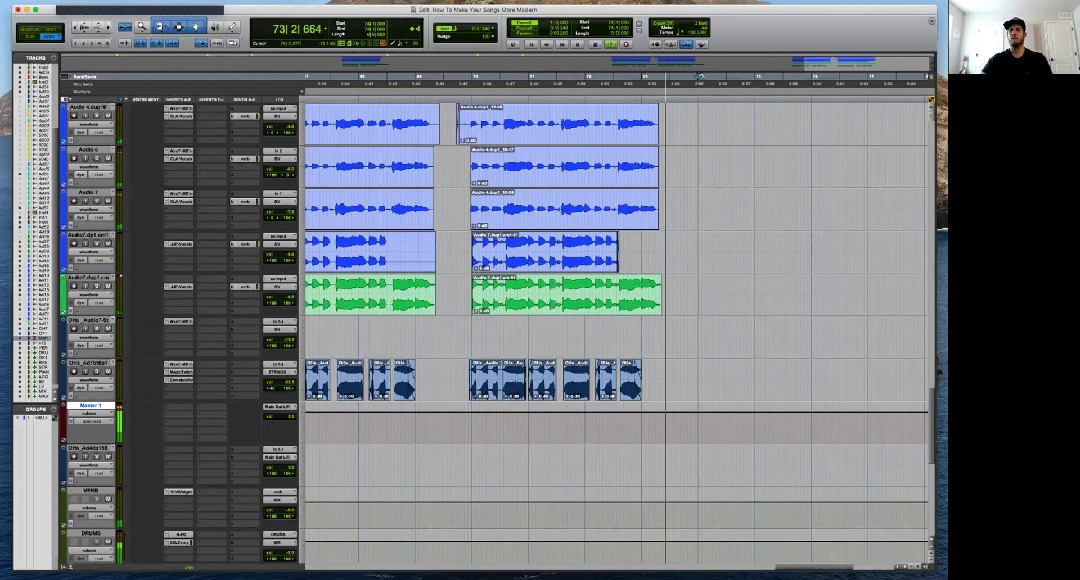
# Select the song on the Master 1 track from 76|1|720 back to 1|4|480 and turn off insertion follows playback.
pyautogui.moveTo(712, 423); pyautogui.dragTo(851, 443)
pyautogui.moveTo(786, 429); pyautogui.dragTo(355, 430)
pyautogui.press('space')
pyautogui.press('n')
pyautogui.press('n')
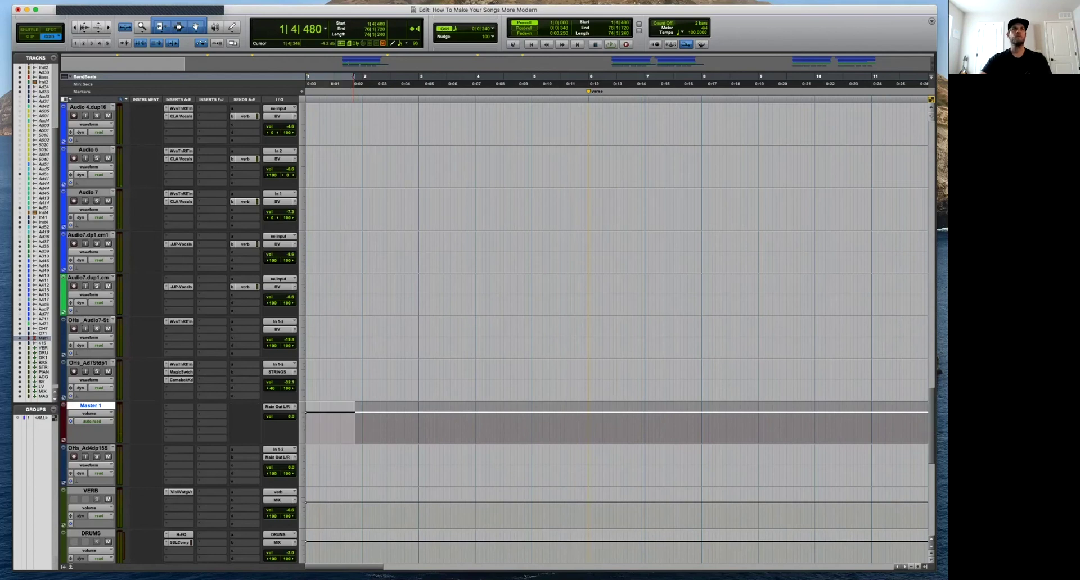
# Check the song's opening by ear and extend the Master 1 selection's start to 1|4|000.
pyautogui.press('space')
pyautogui.press('super+bracketright')
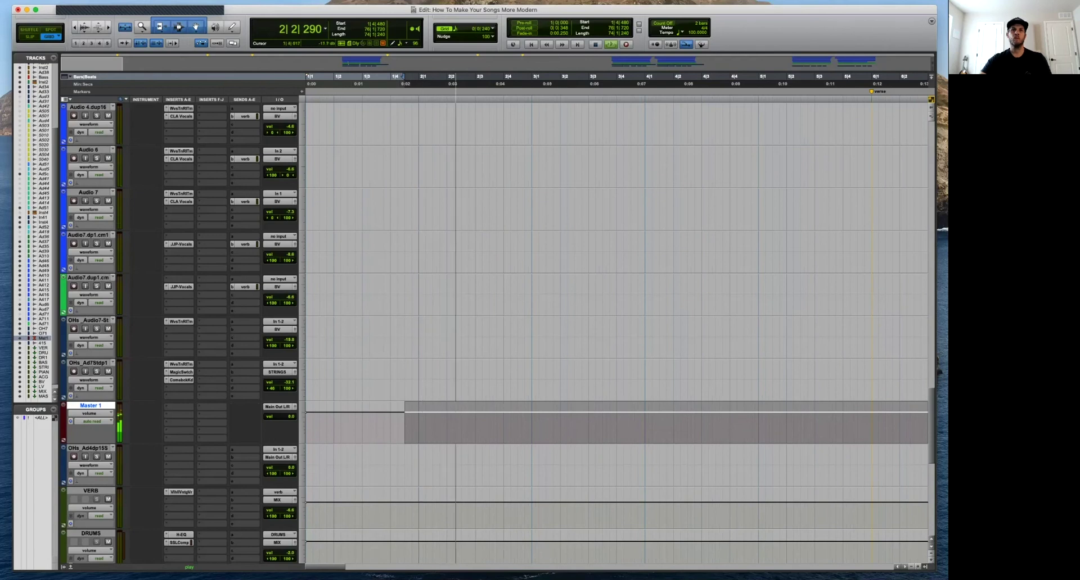
pyautogui.keyDown('shift'); pyautogui.click(390, 430); pyautogui.keyUp('shift')
pyautogui.press('space')
pyautogui.press('space')
pyautogui.press('super+bracketleft')
pyautogui.press('super+bracketleft')
pyautogui.press('super+bracketleft')
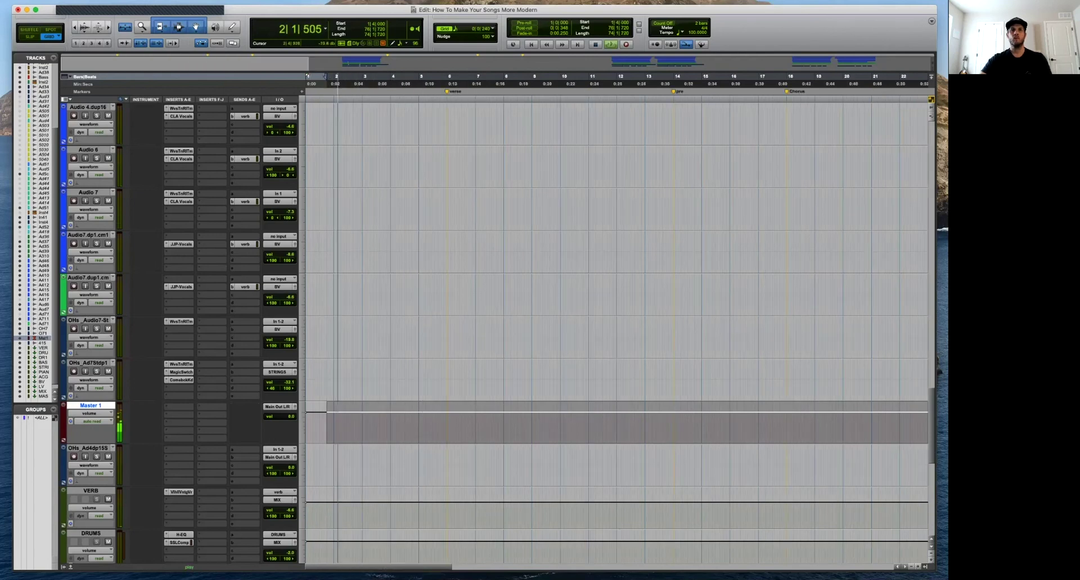
pyautogui.press('super+bracketright')
pyautogui.press('space')
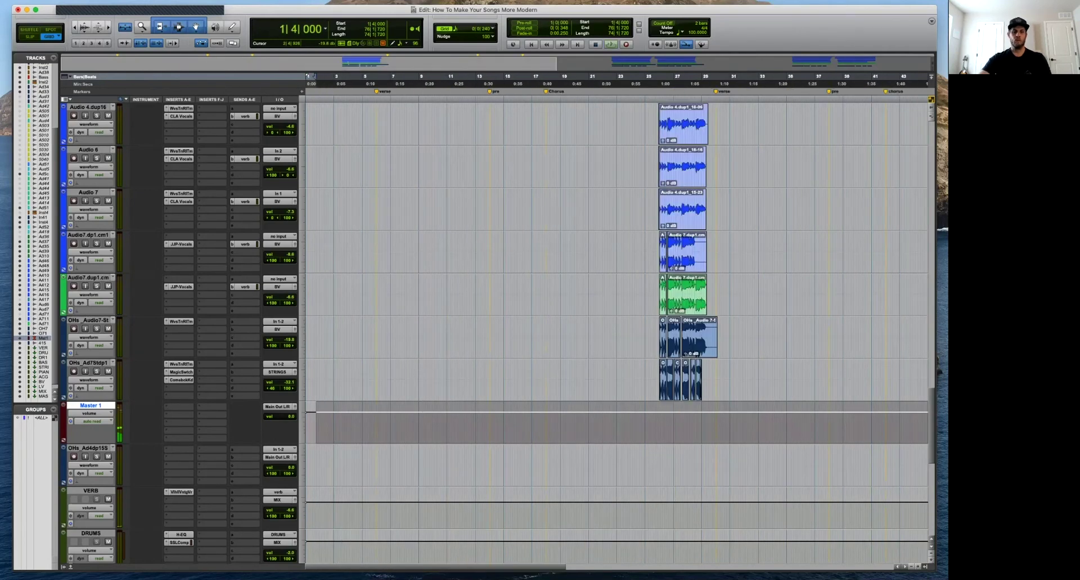
# Bounce the selected range offline as a WAV file named "Just Believe" with an added MP3 copy.
pyautogui.press('alt+super+b')
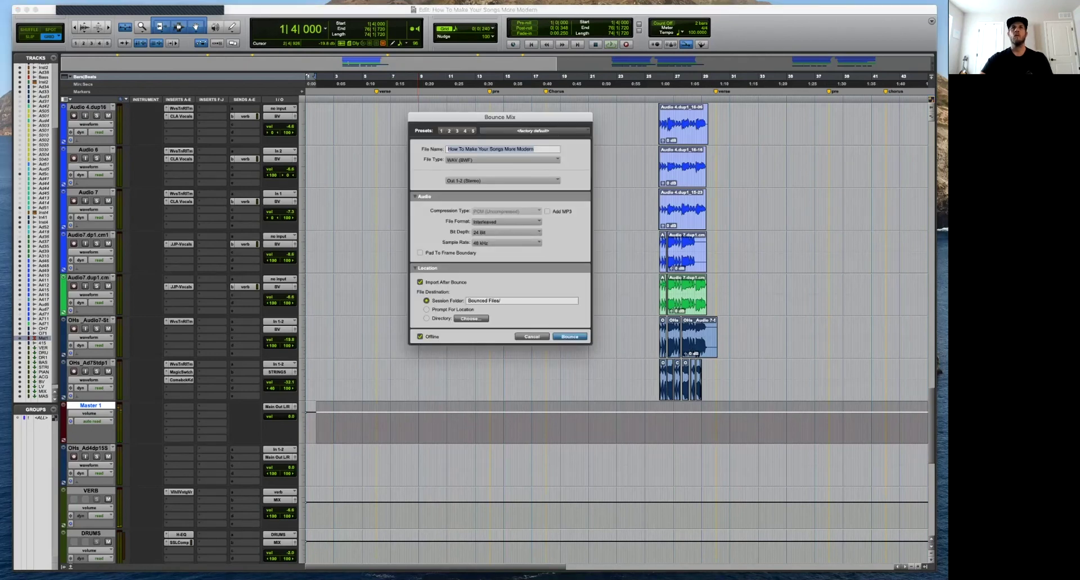
pyautogui.click(448, 150)
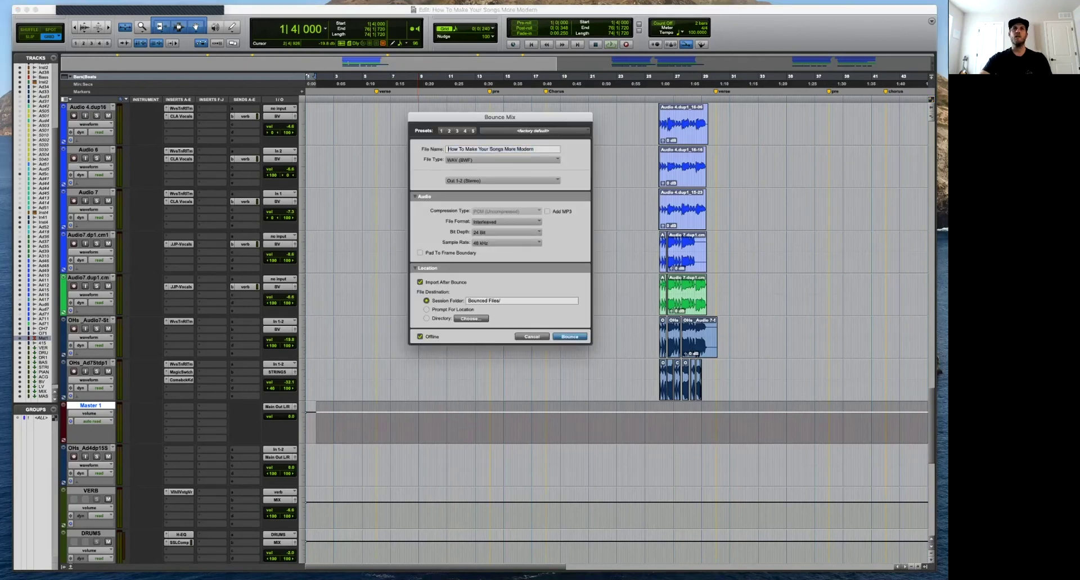
pyautogui.moveTo(534, 149); pyautogui.dragTo(447, 149)
pyautogui.write('Just Believe')
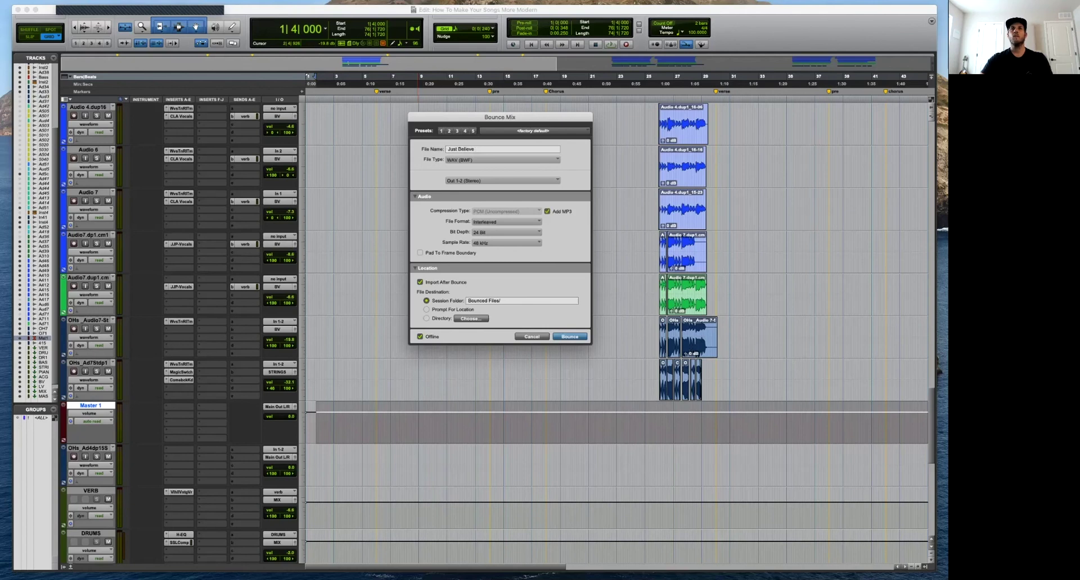
pyautogui.press('Return')
pyautogui.press('Return')
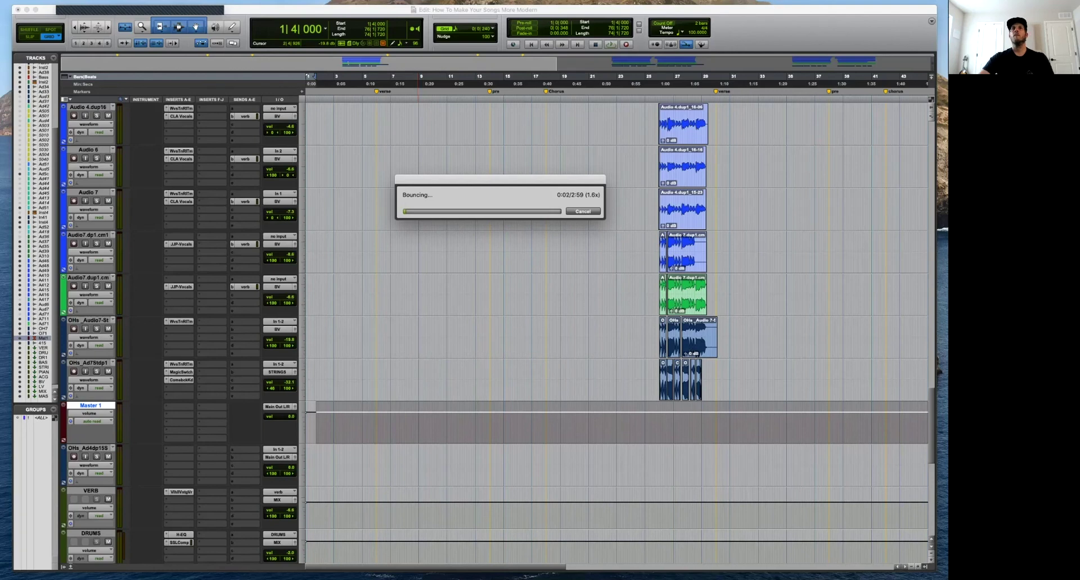